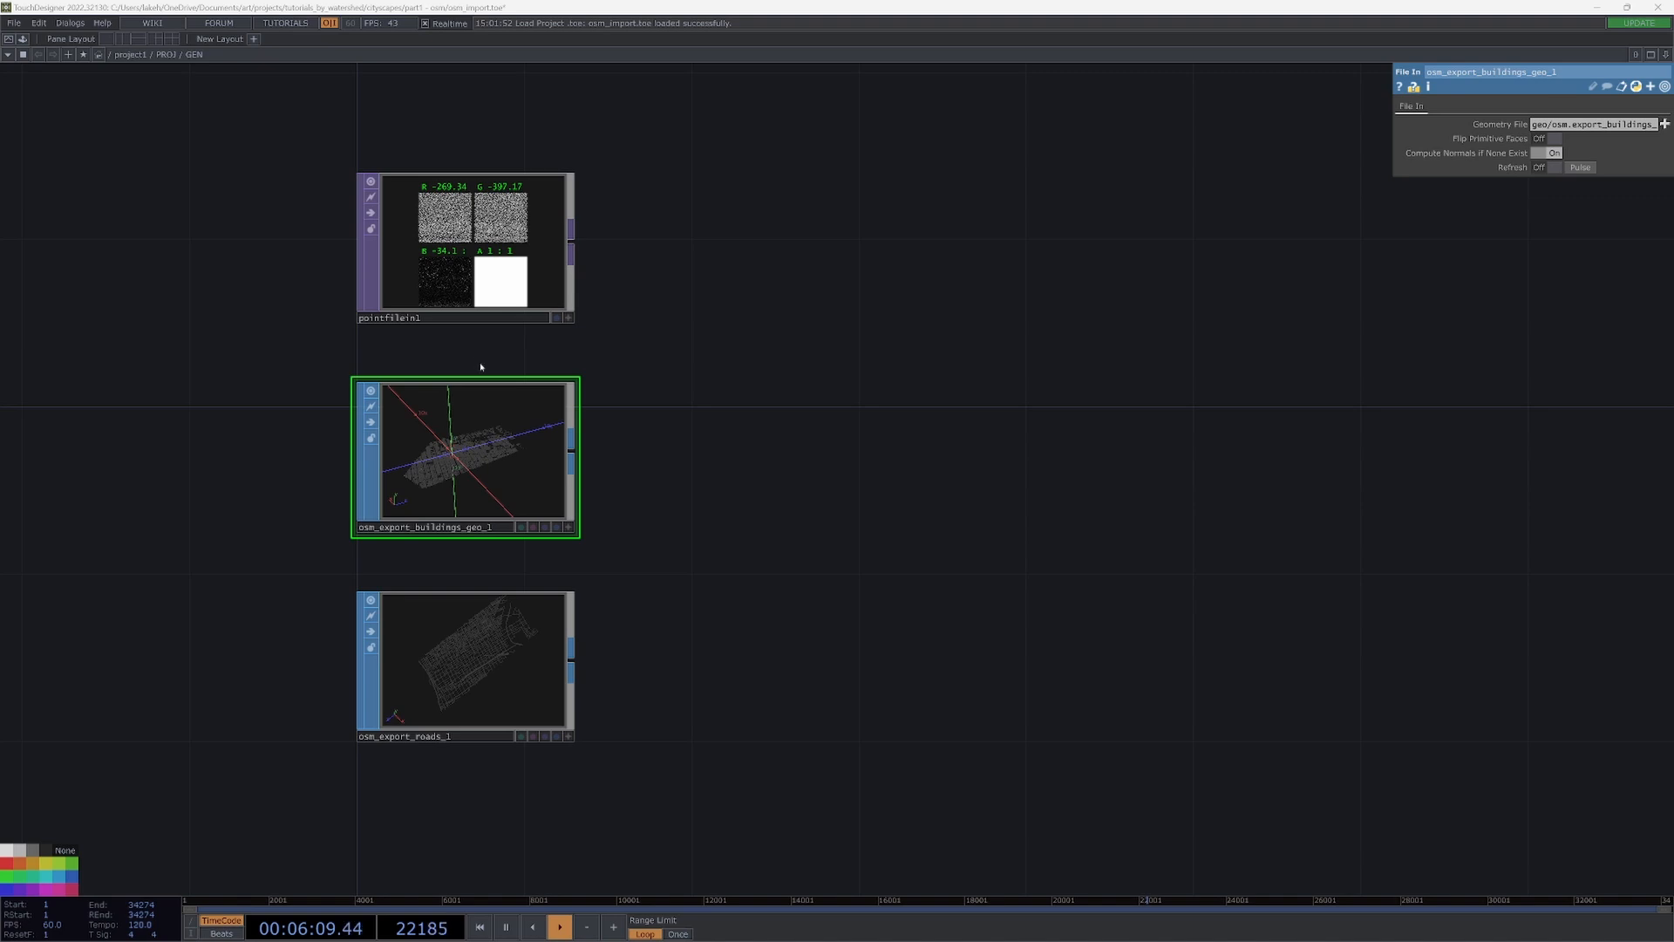
- Move the two OSM geometry File In nodes farther below pointfilein1 and turn off their viewers
drag(1145, 430, 1061, 428)
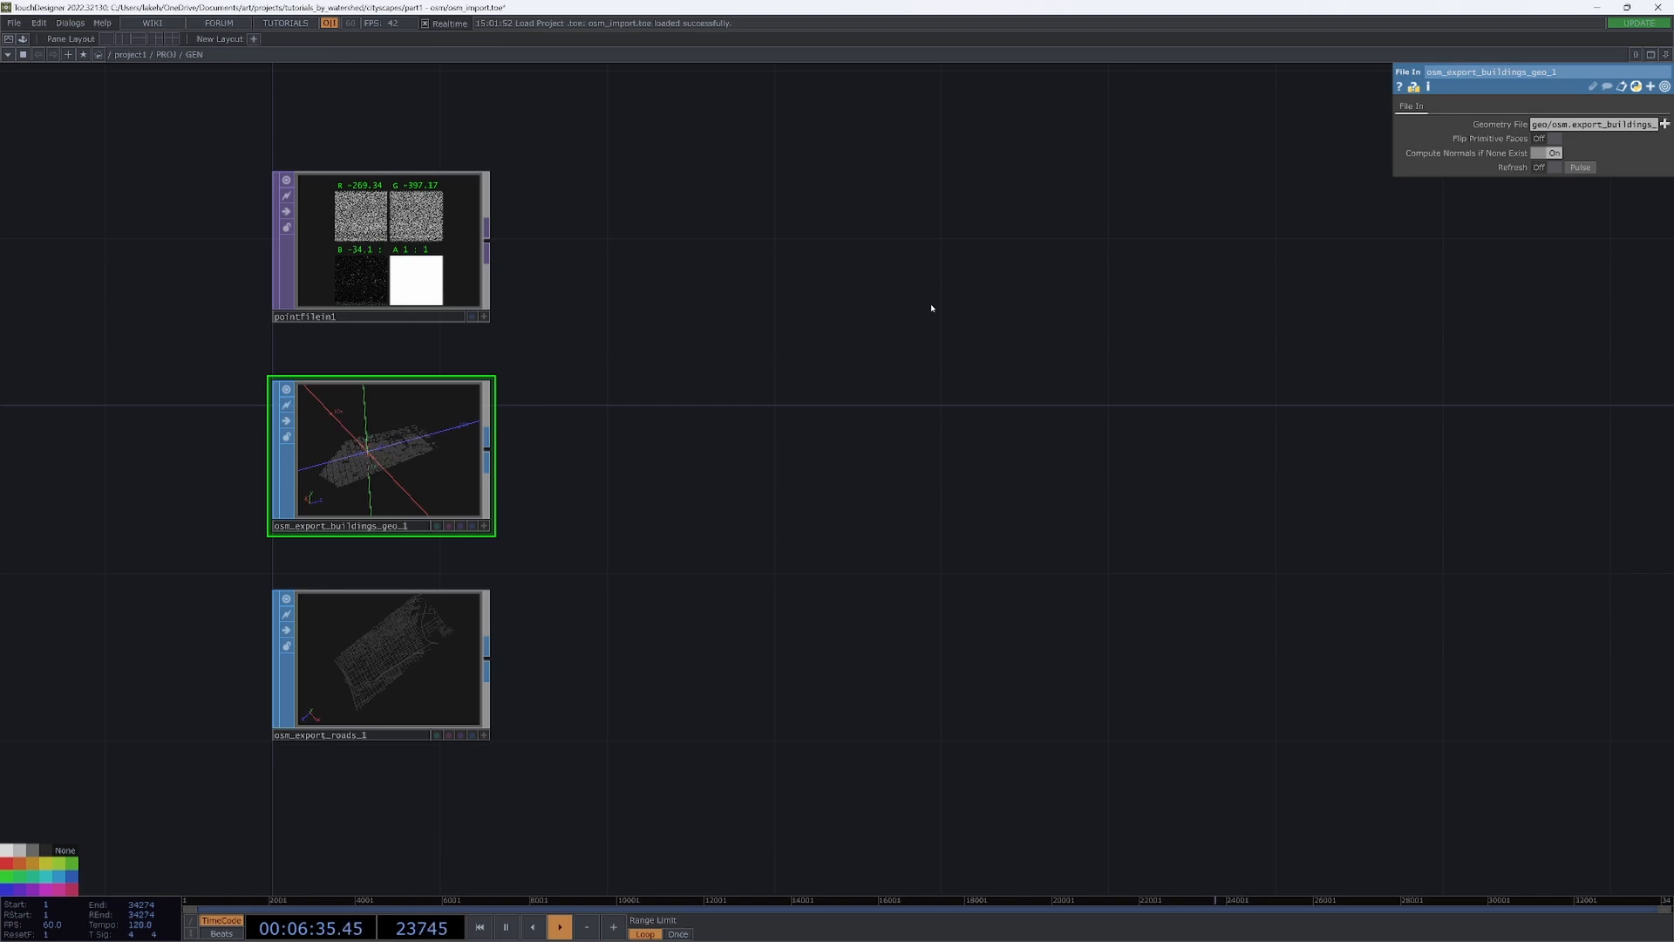
drag(757, 401, 741, 449)
scroll(829, 373, down, 3)
scroll(762, 434, down, 3)
drag(592, 400, 592, 294)
drag(669, 389, 640, 487)
right_drag(401, 501, 642, 774)
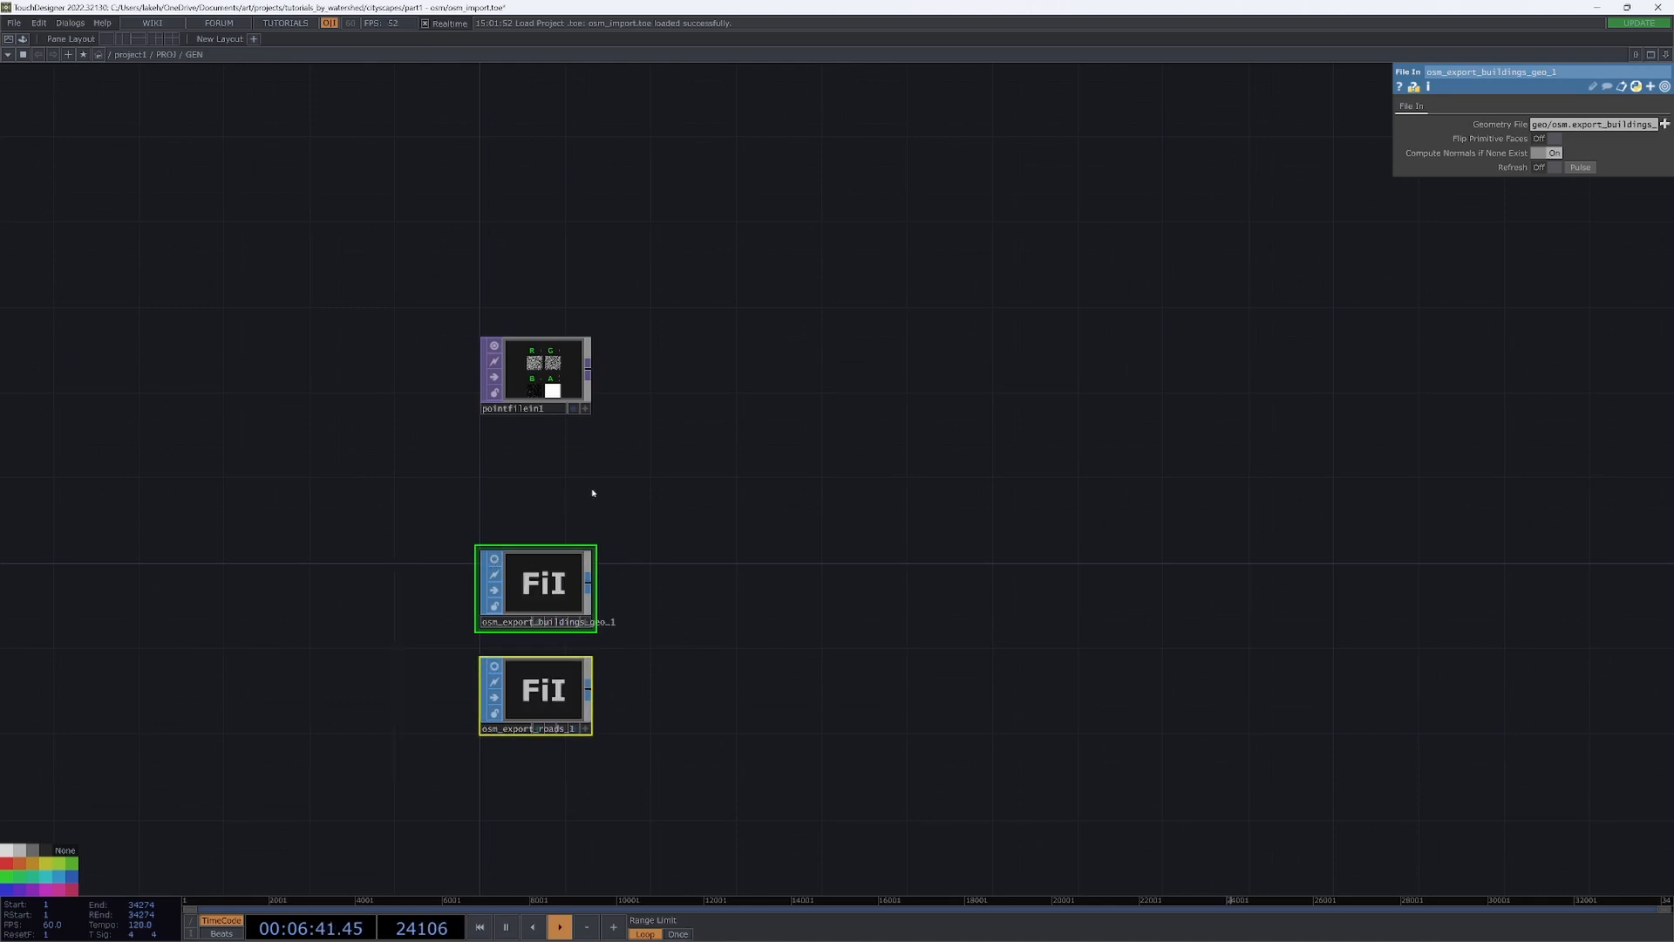
- Move pointfilein1 to the right of the two OSM geometry nodes and turn off its viewer
drag(556, 389, 806, 414)
click(772, 431)
drag(896, 377, 736, 362)
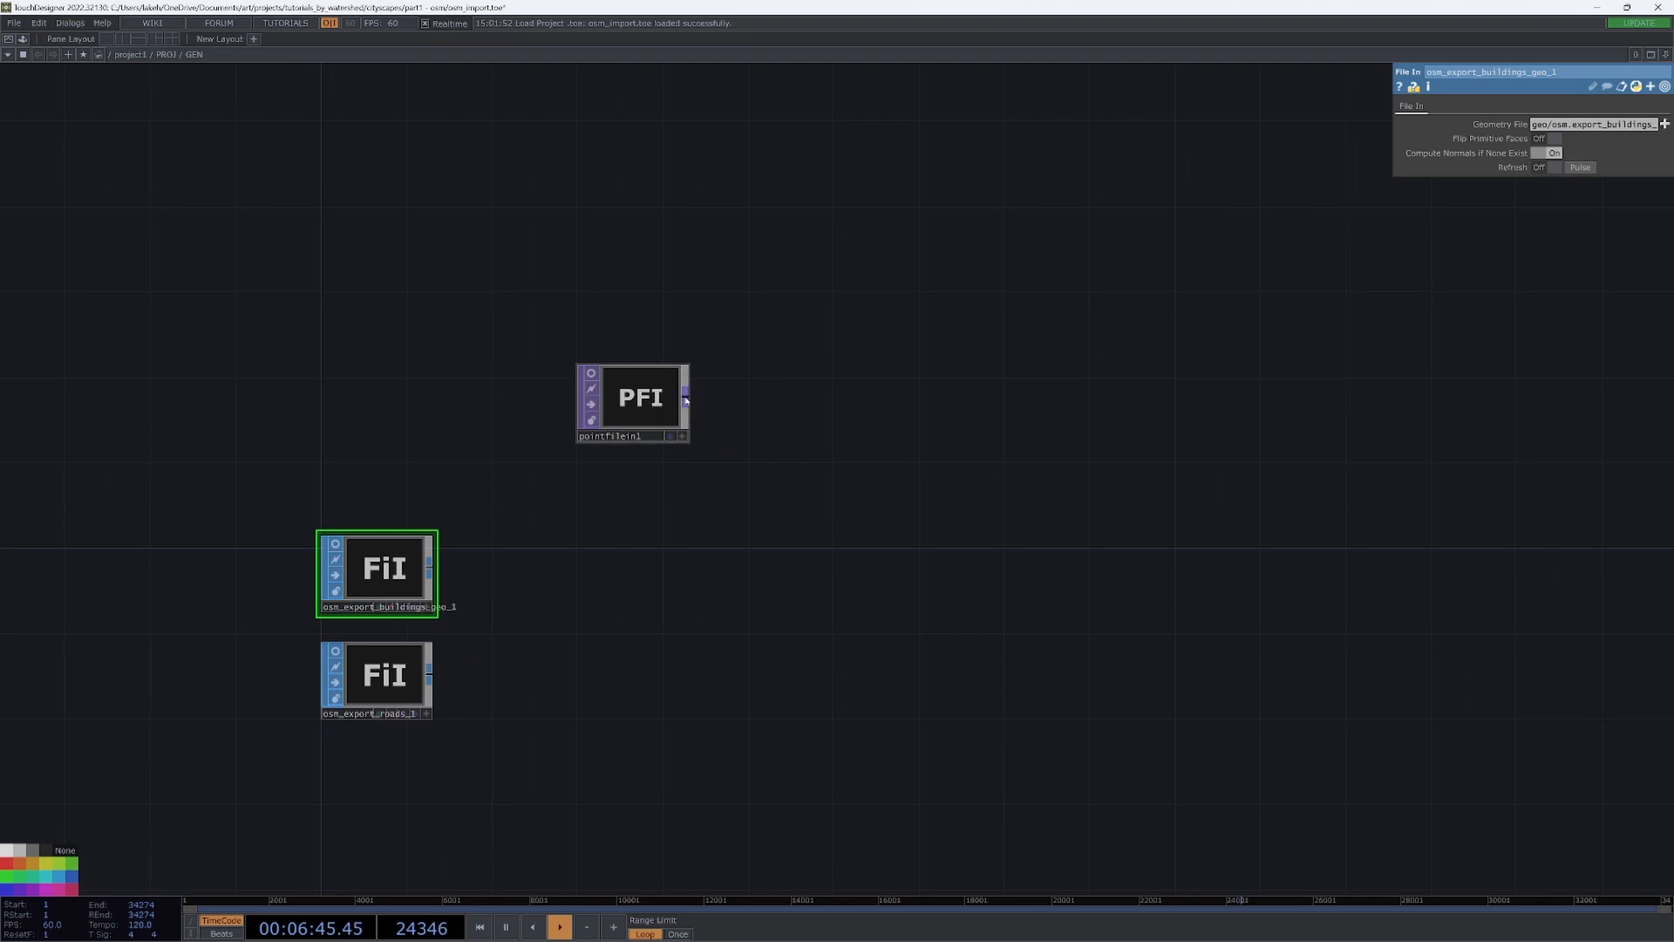
- Add a Null TOP after pointfilein1, name it pos, and place it well to the right of its source
right_click(688, 398)
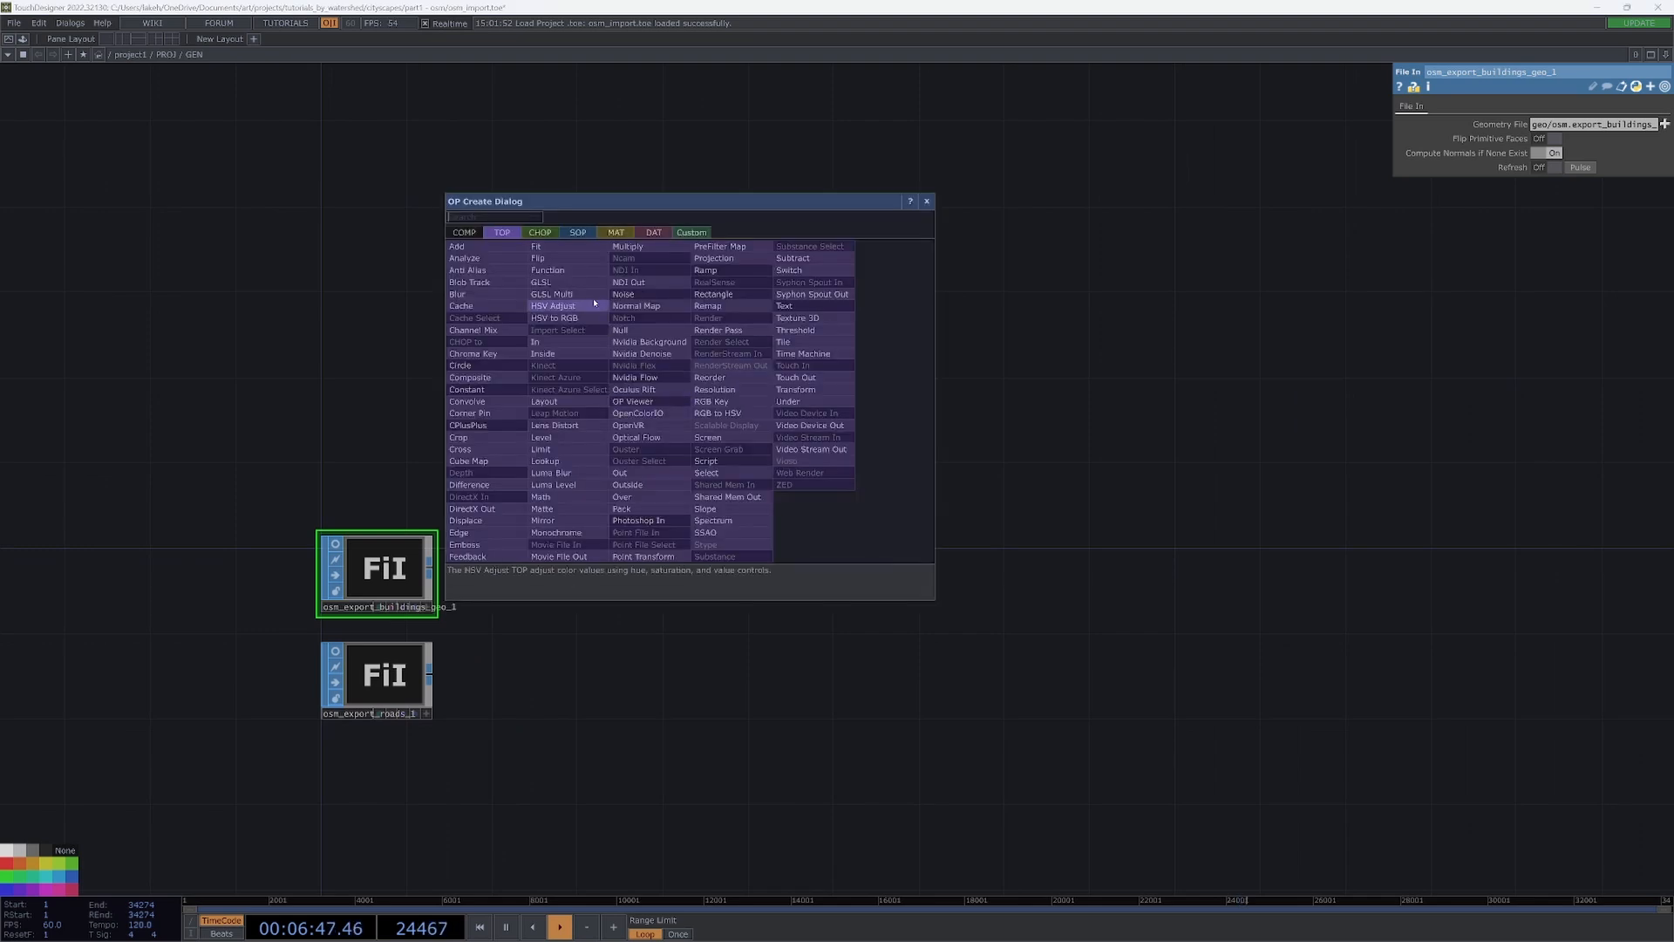
click(630, 332)
click(911, 382)
drag(960, 401, 960, 423)
drag(1092, 449, 1033, 462)
click(833, 452)
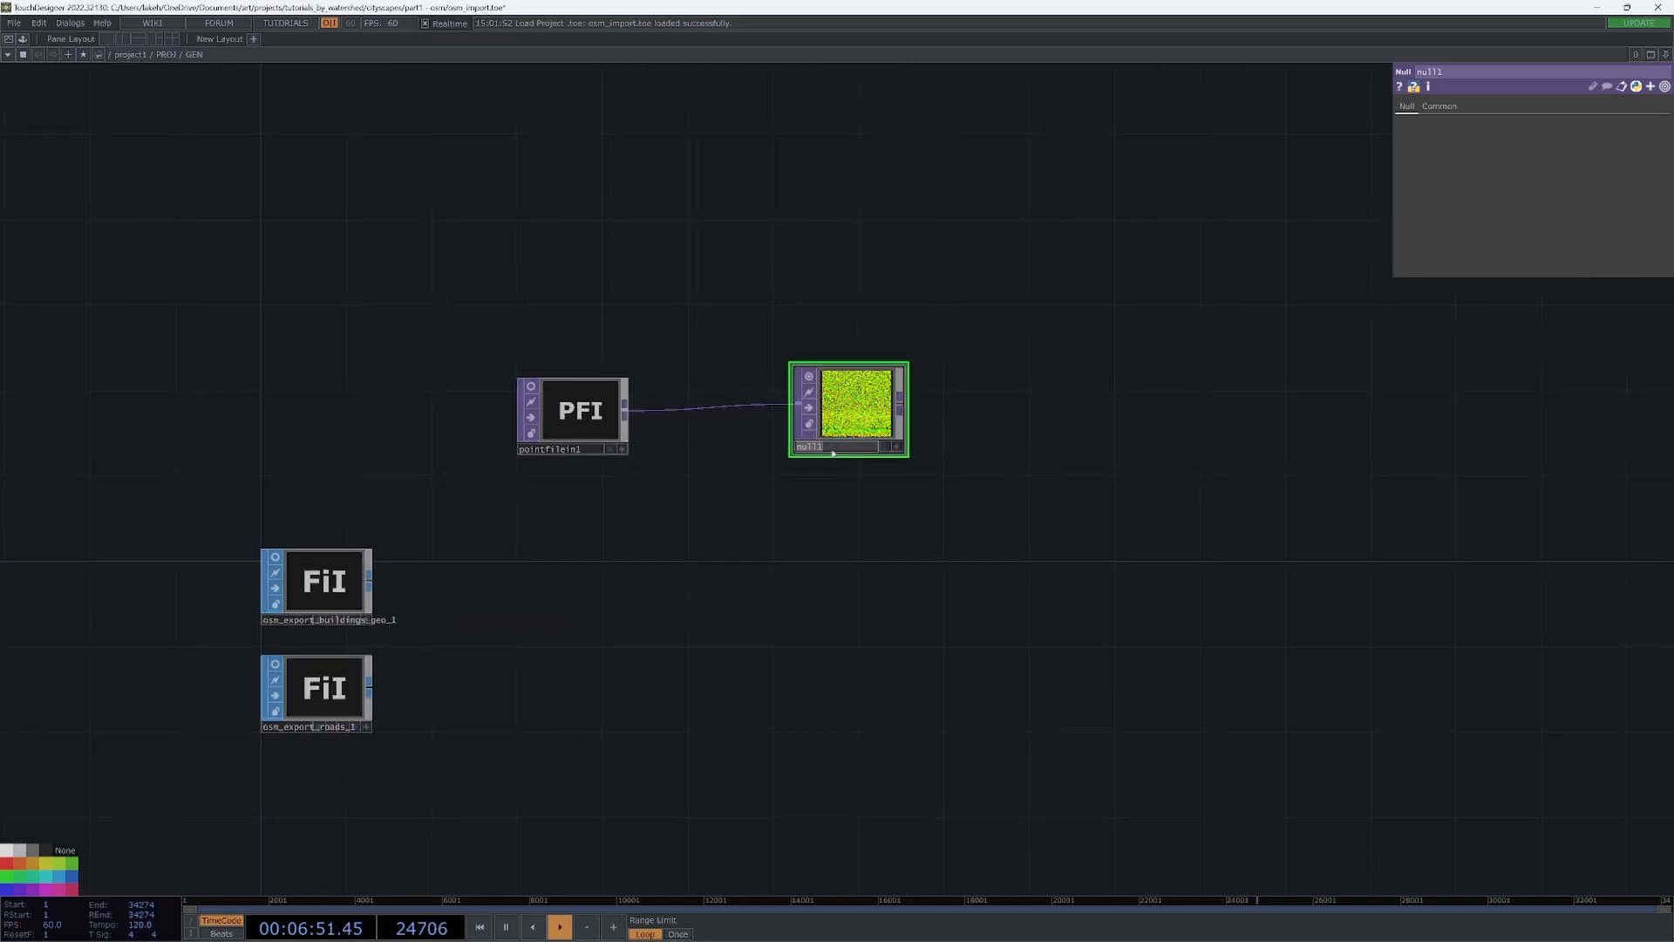
text(pos)
key(Return)
drag(854, 406, 1004, 409)
drag(659, 520, 694, 552)
mouse_move(576, 417)
mouse_down()
mouse_move(574, 394)
mouse_move(554, 417)
mouse_up()
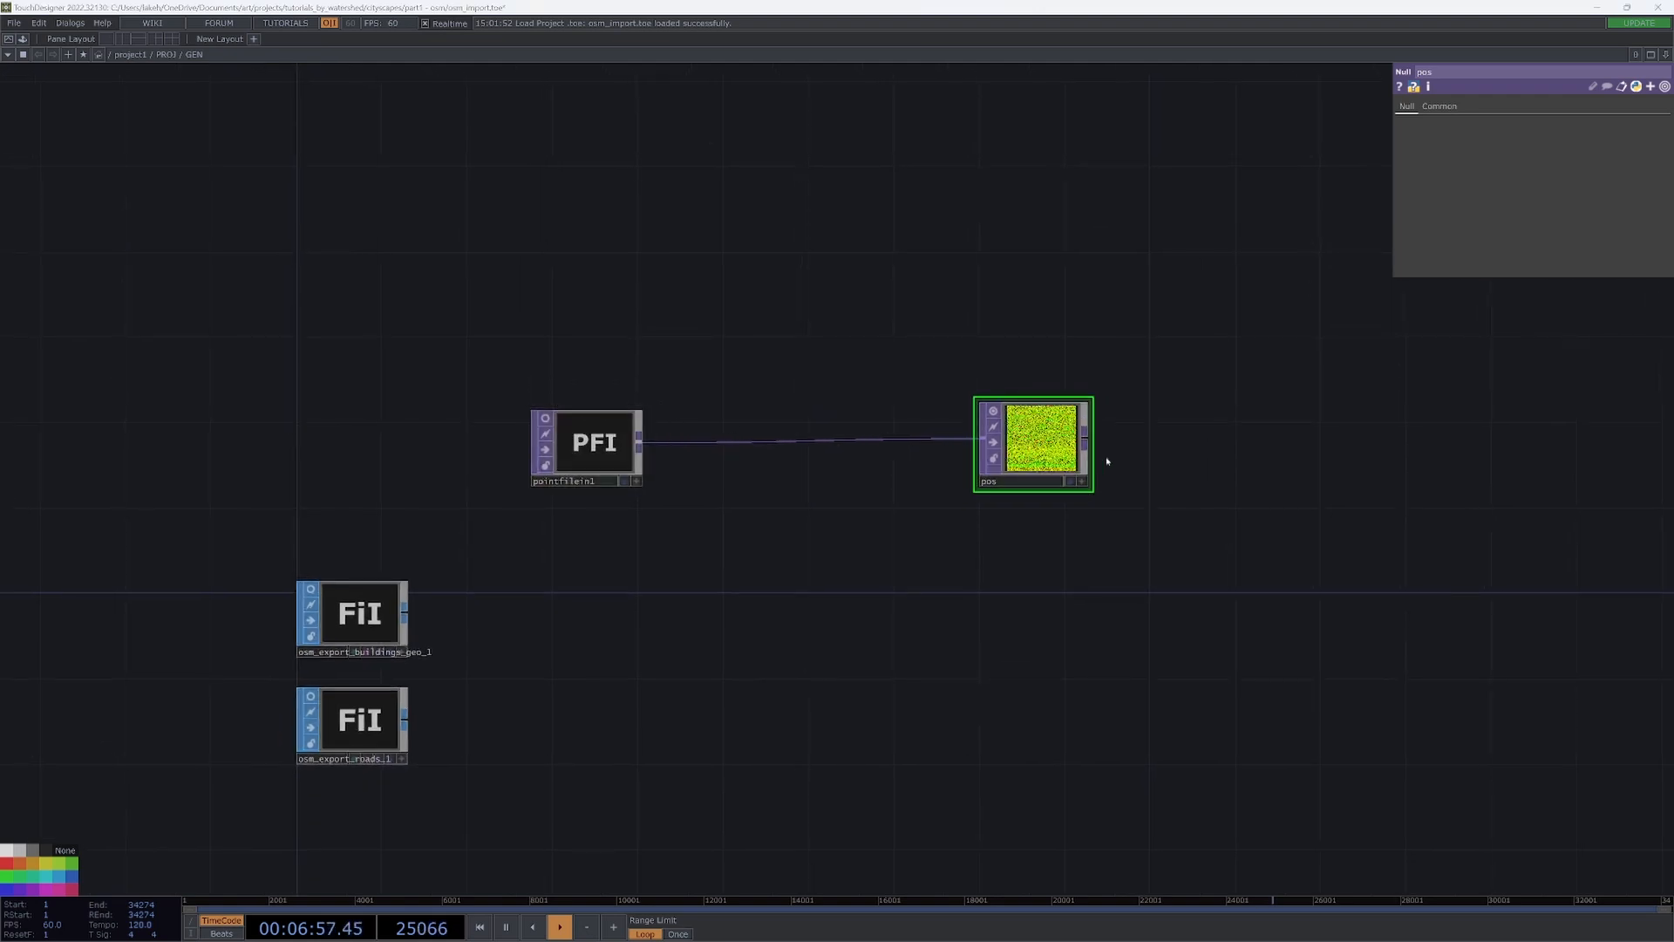
- Switch to File Explorer and open the "part1 - osm" folder inside tutorials_by_watershed/cityscapes
key(alt+Tab)
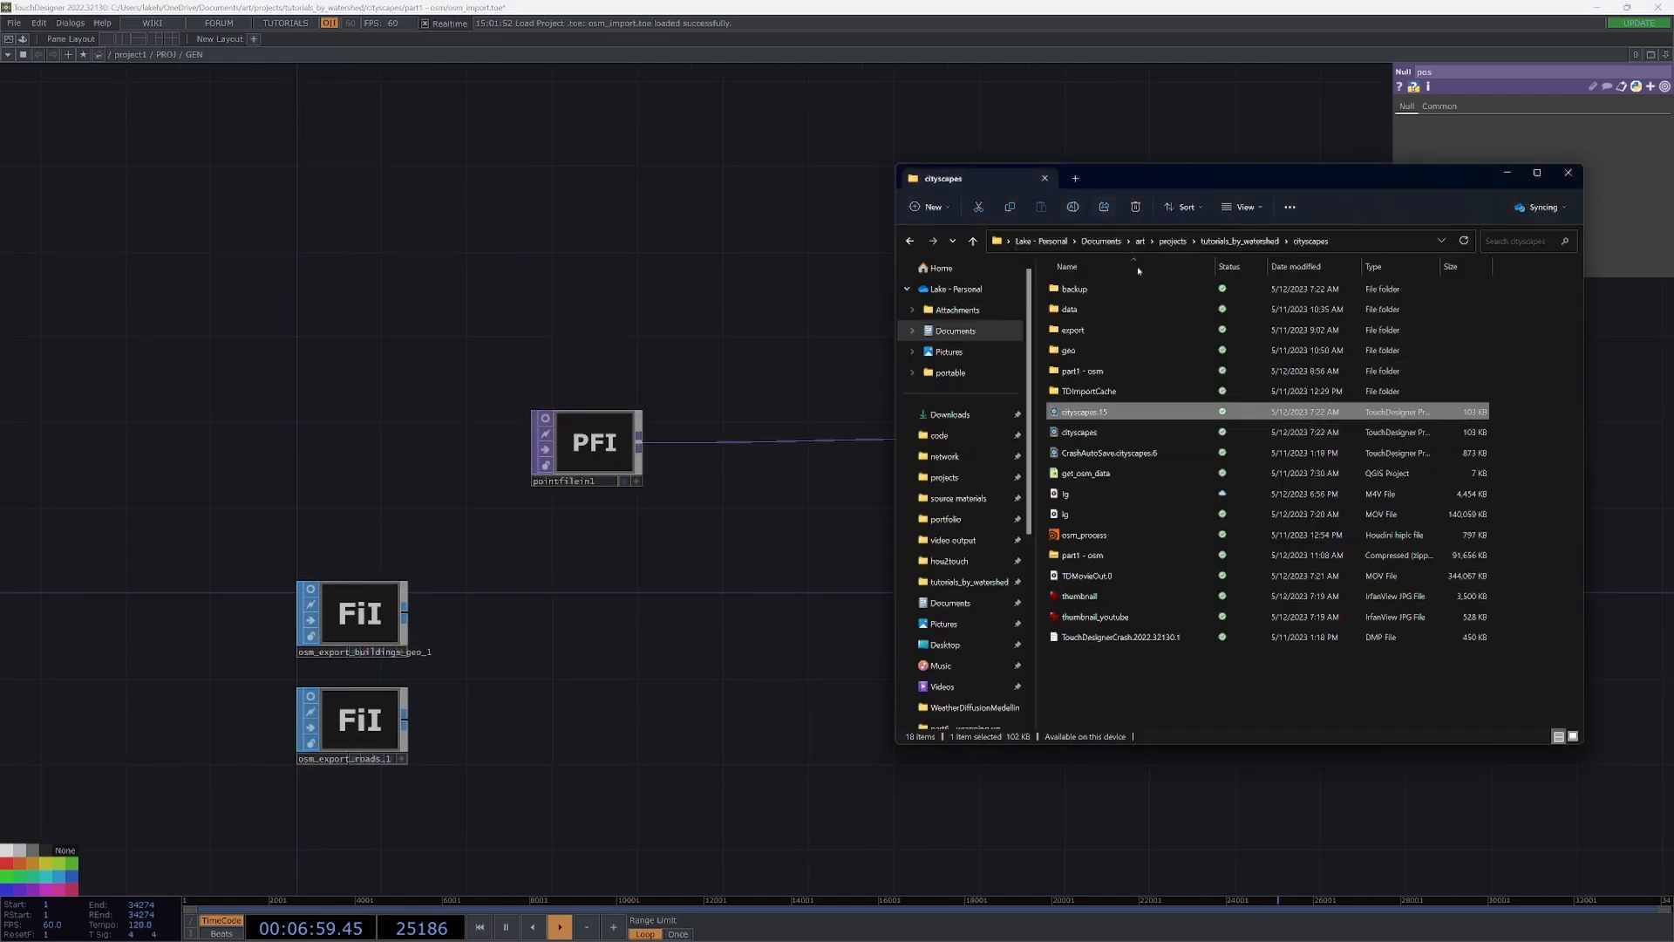
click(1218, 244)
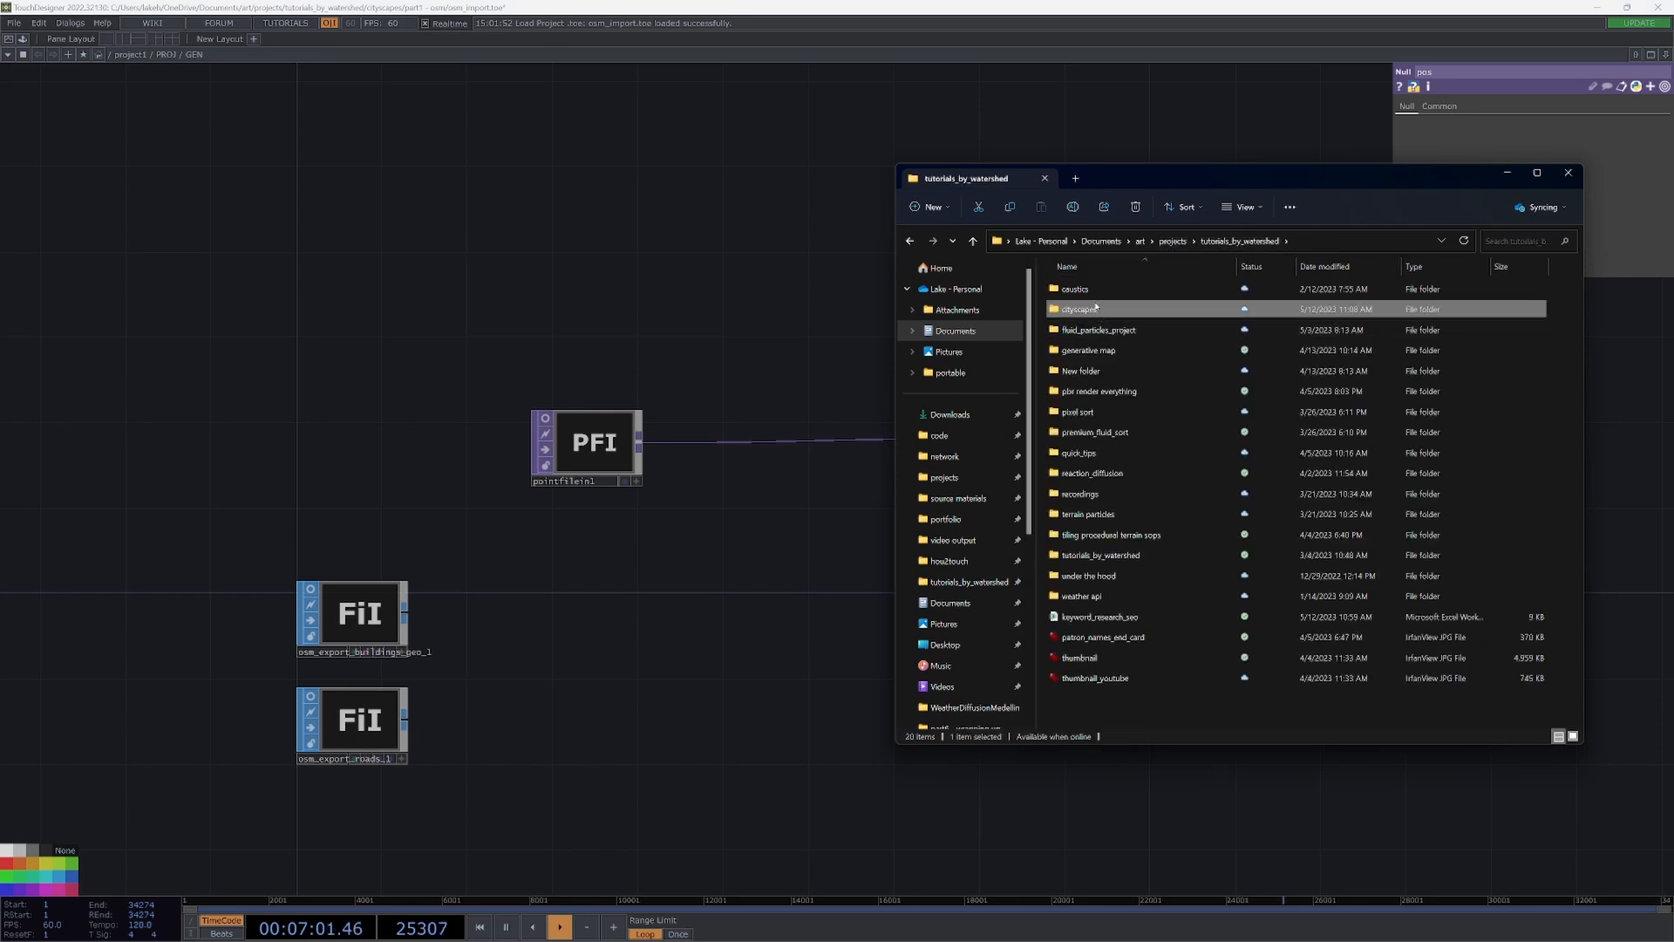
double_click(1096, 307)
click(1091, 373)
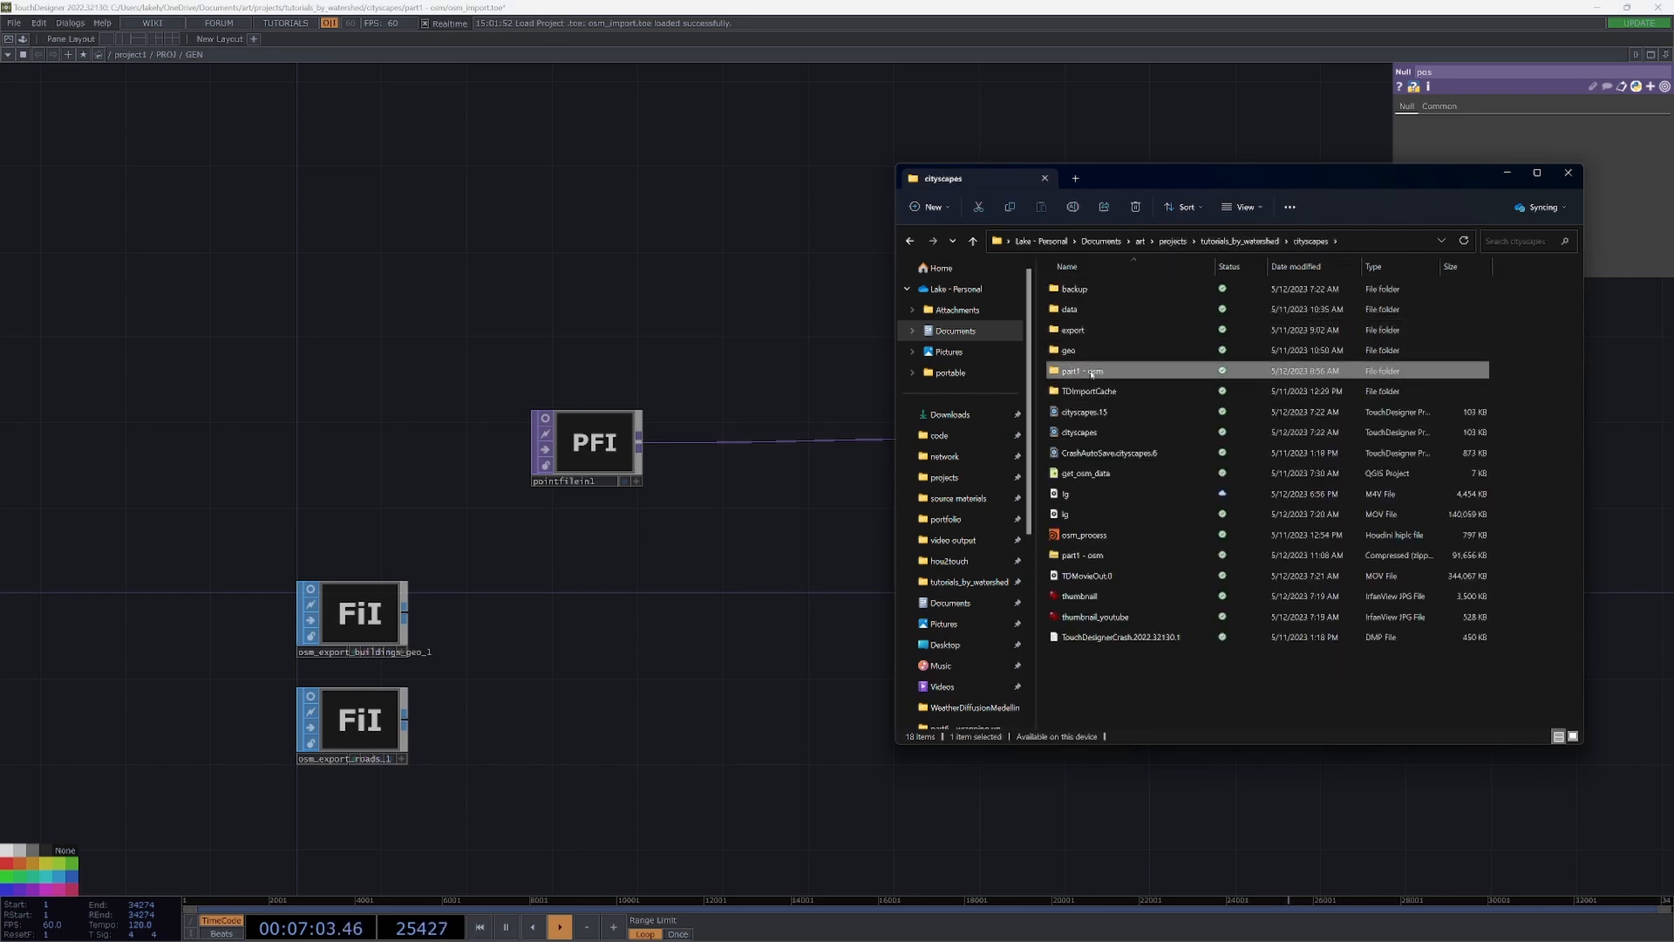
double_click(1091, 373)
- Import vertex_animation_textures1_col.exr from the export/osm/tex folder into the network beneath pointfilein1 and turn off its viewer
double_click(1116, 290)
double_click(1118, 293)
double_click(1121, 291)
key(alt+Left)
double_click(1117, 308)
click(1122, 293)
drag(572, 542, 576, 558)
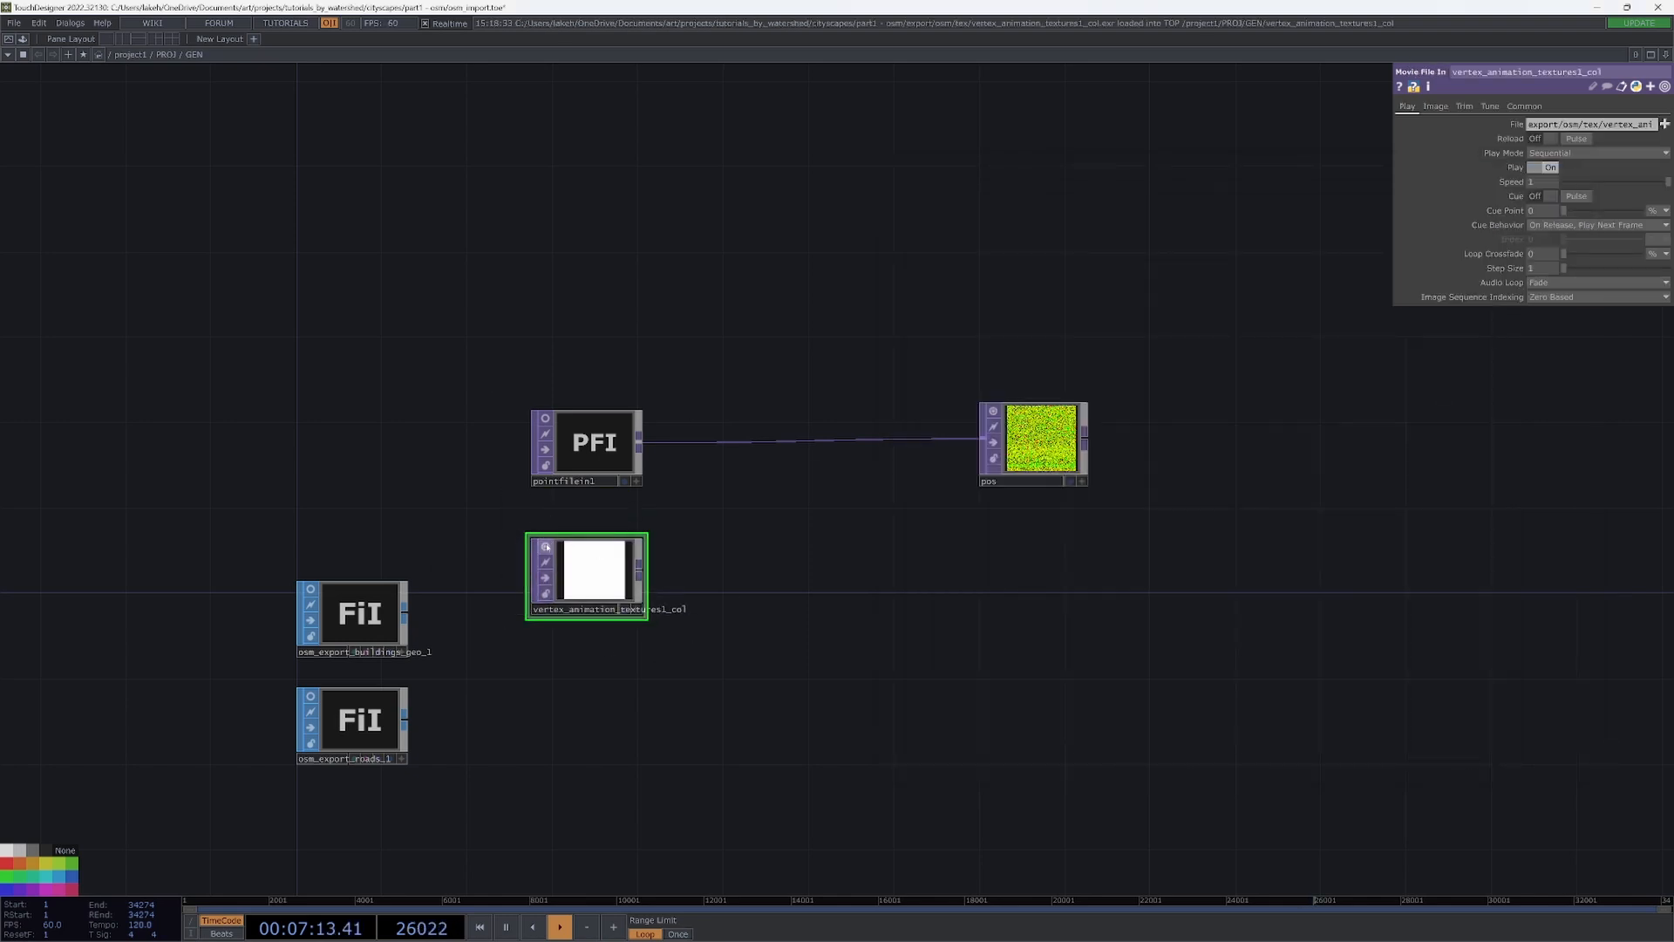
- Add a Null TOP after the imported color texture, place it beneath pos, and name it col
right_click(641, 569)
click(571, 503)
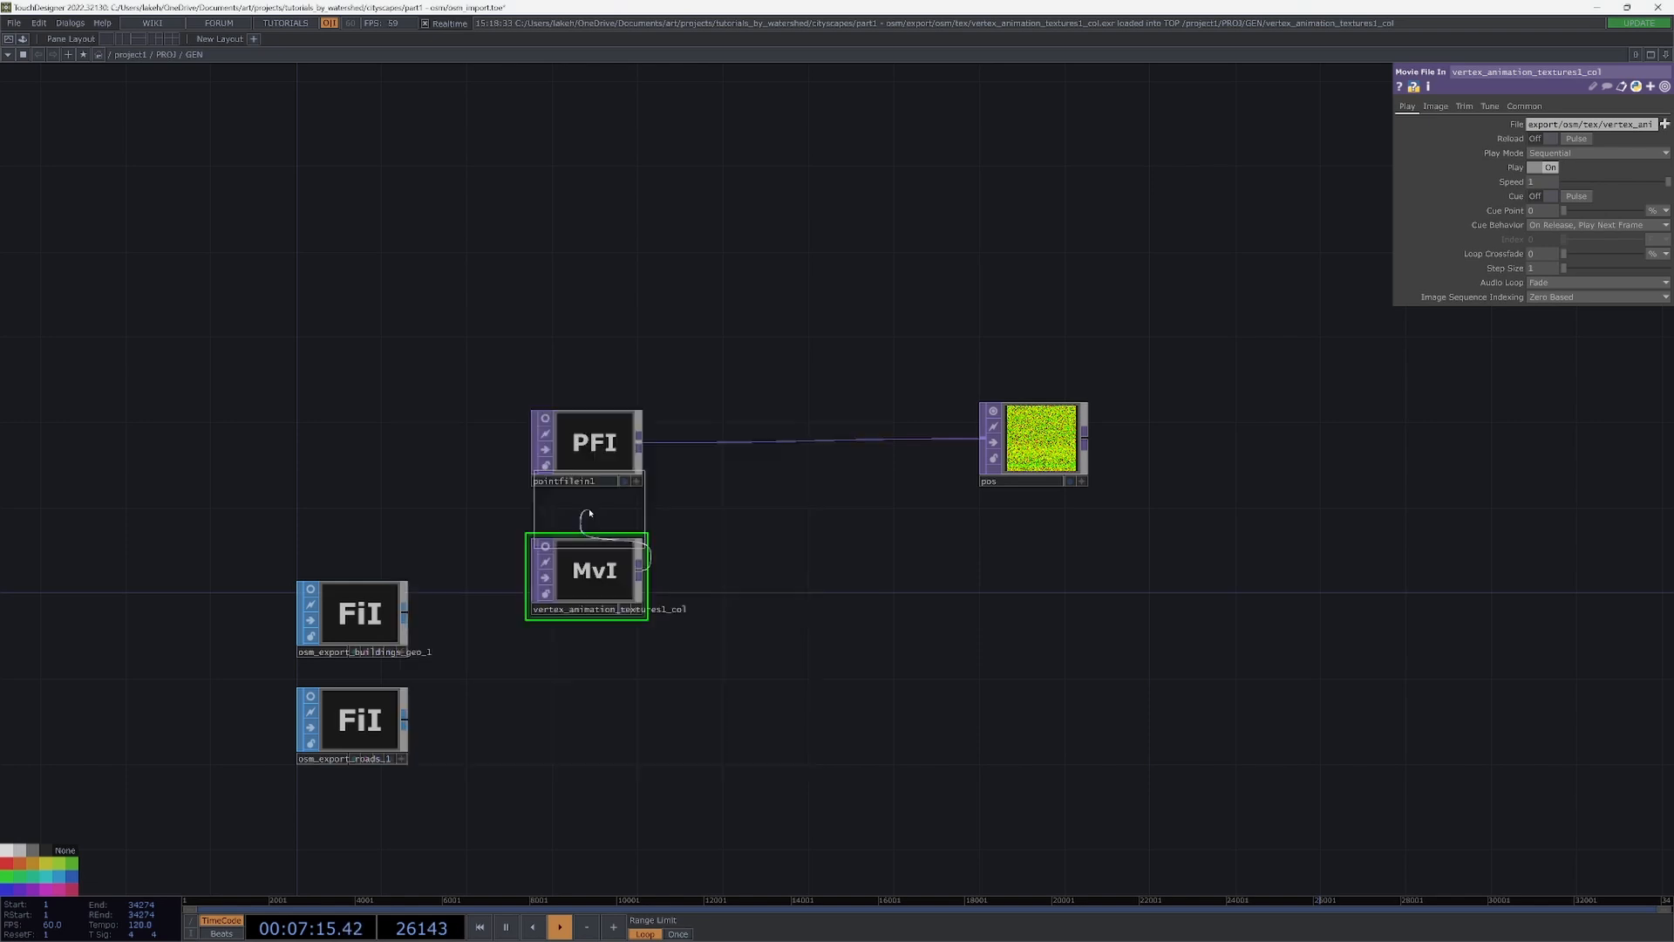
click(1037, 595)
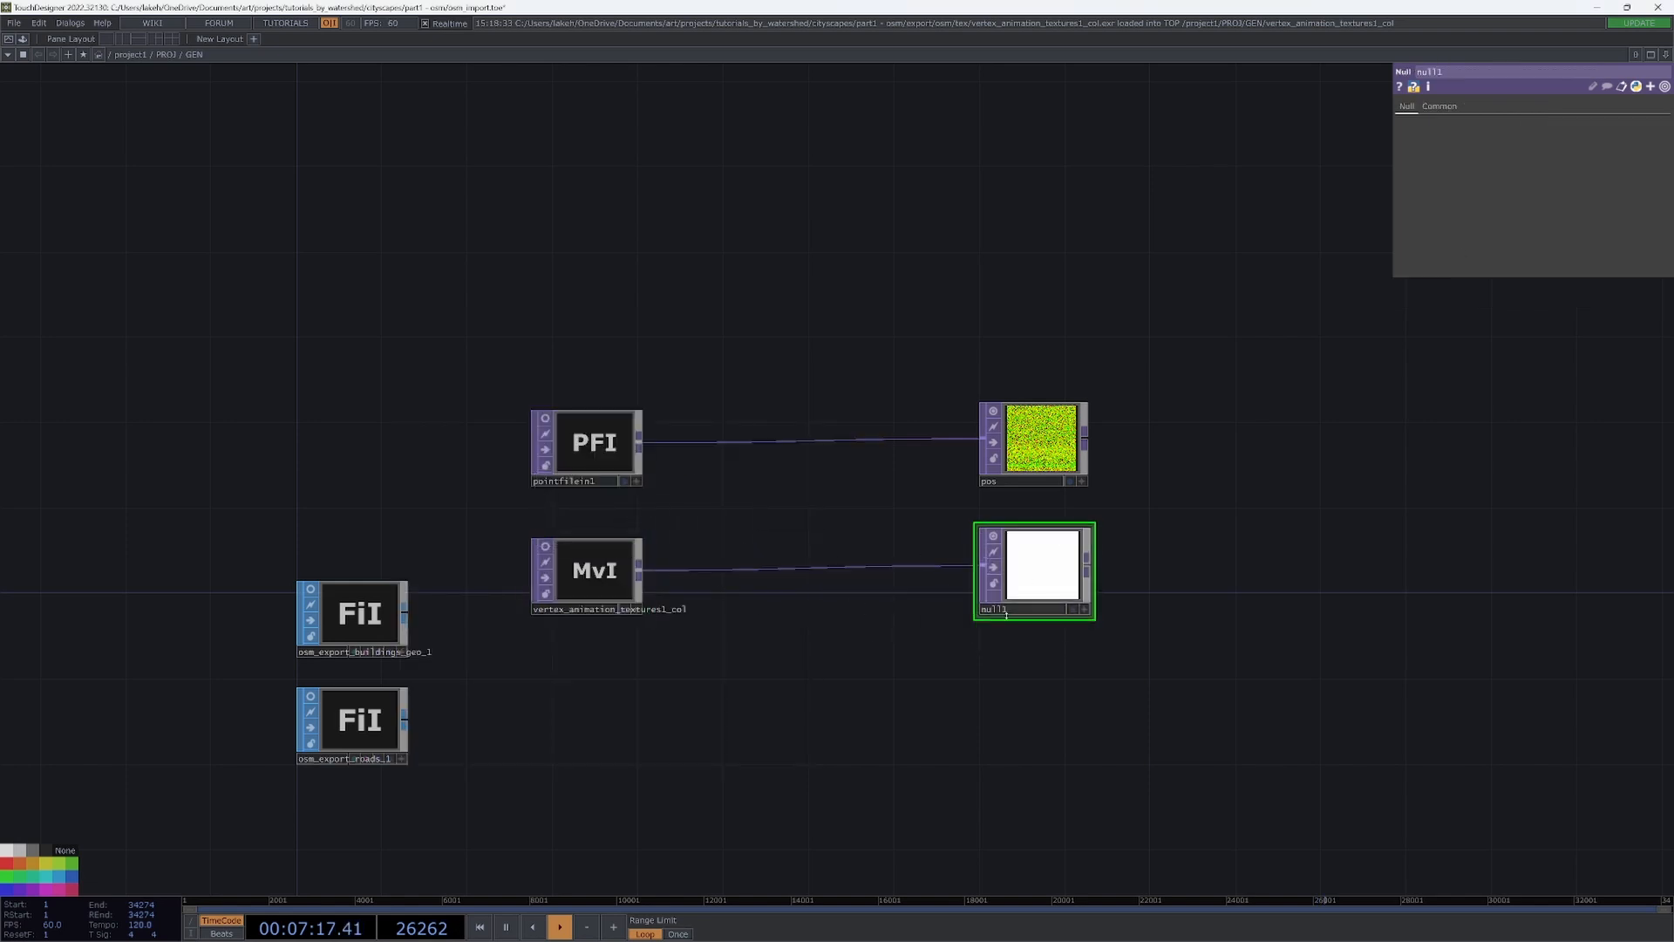
key(Return)
- Create an Add SOP to the right of the pos and col nulls and enable its Add Points option
scroll(1109, 444, down, 3)
drag(1367, 526, 1095, 463)
key(Tab)
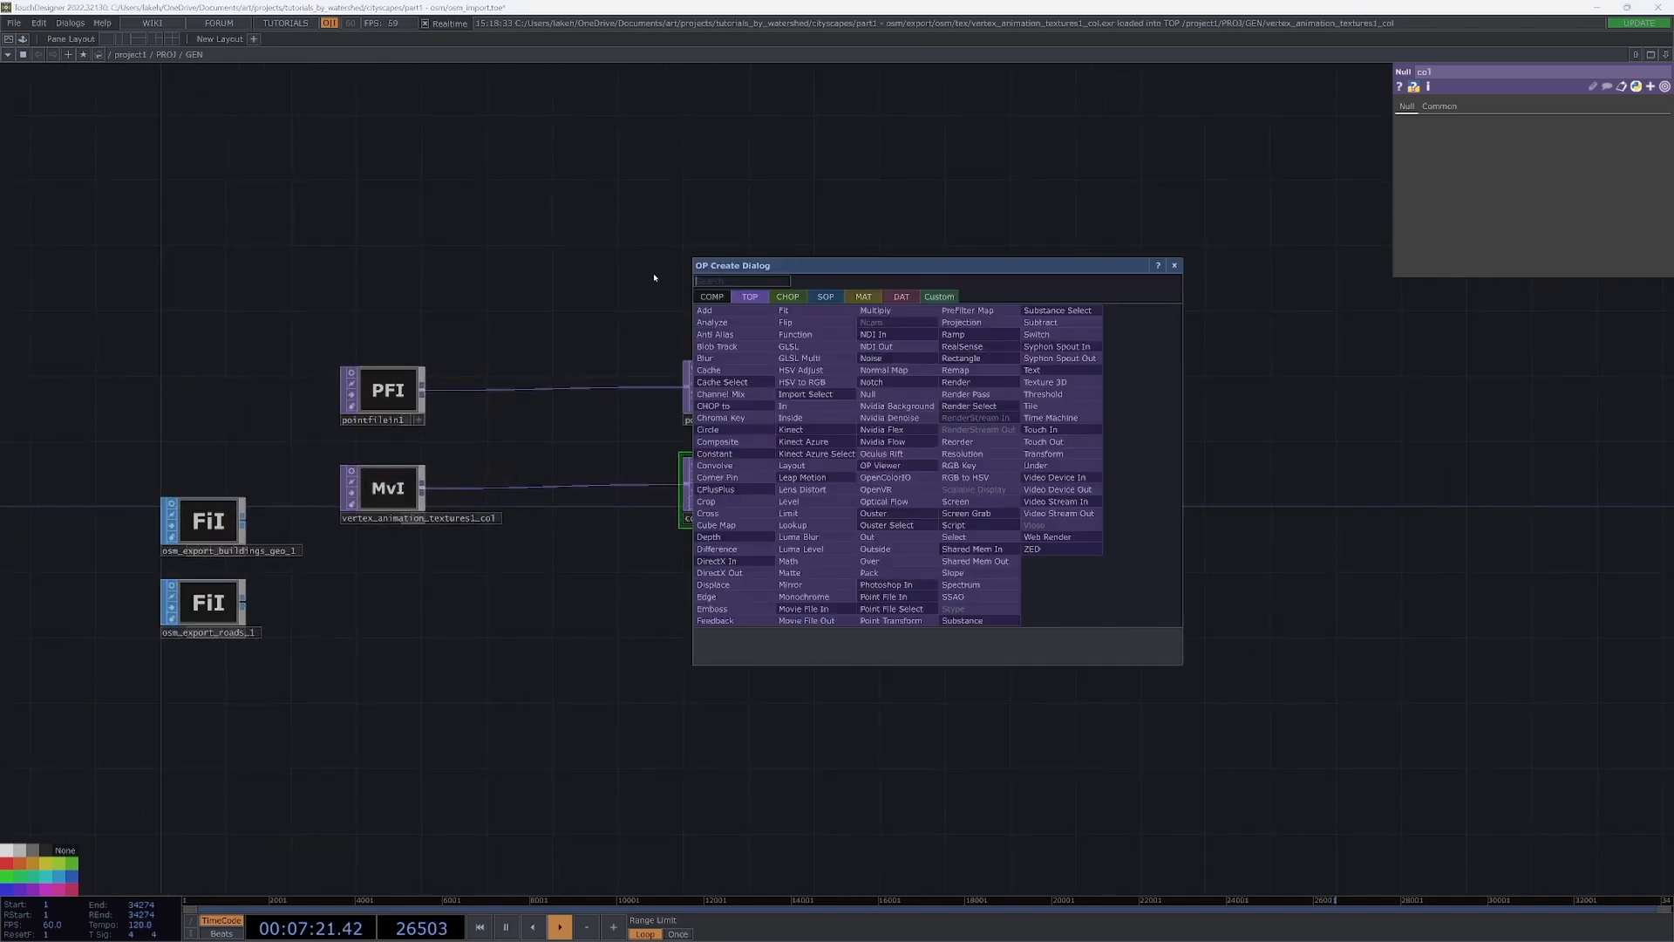
click(825, 296)
text(re)
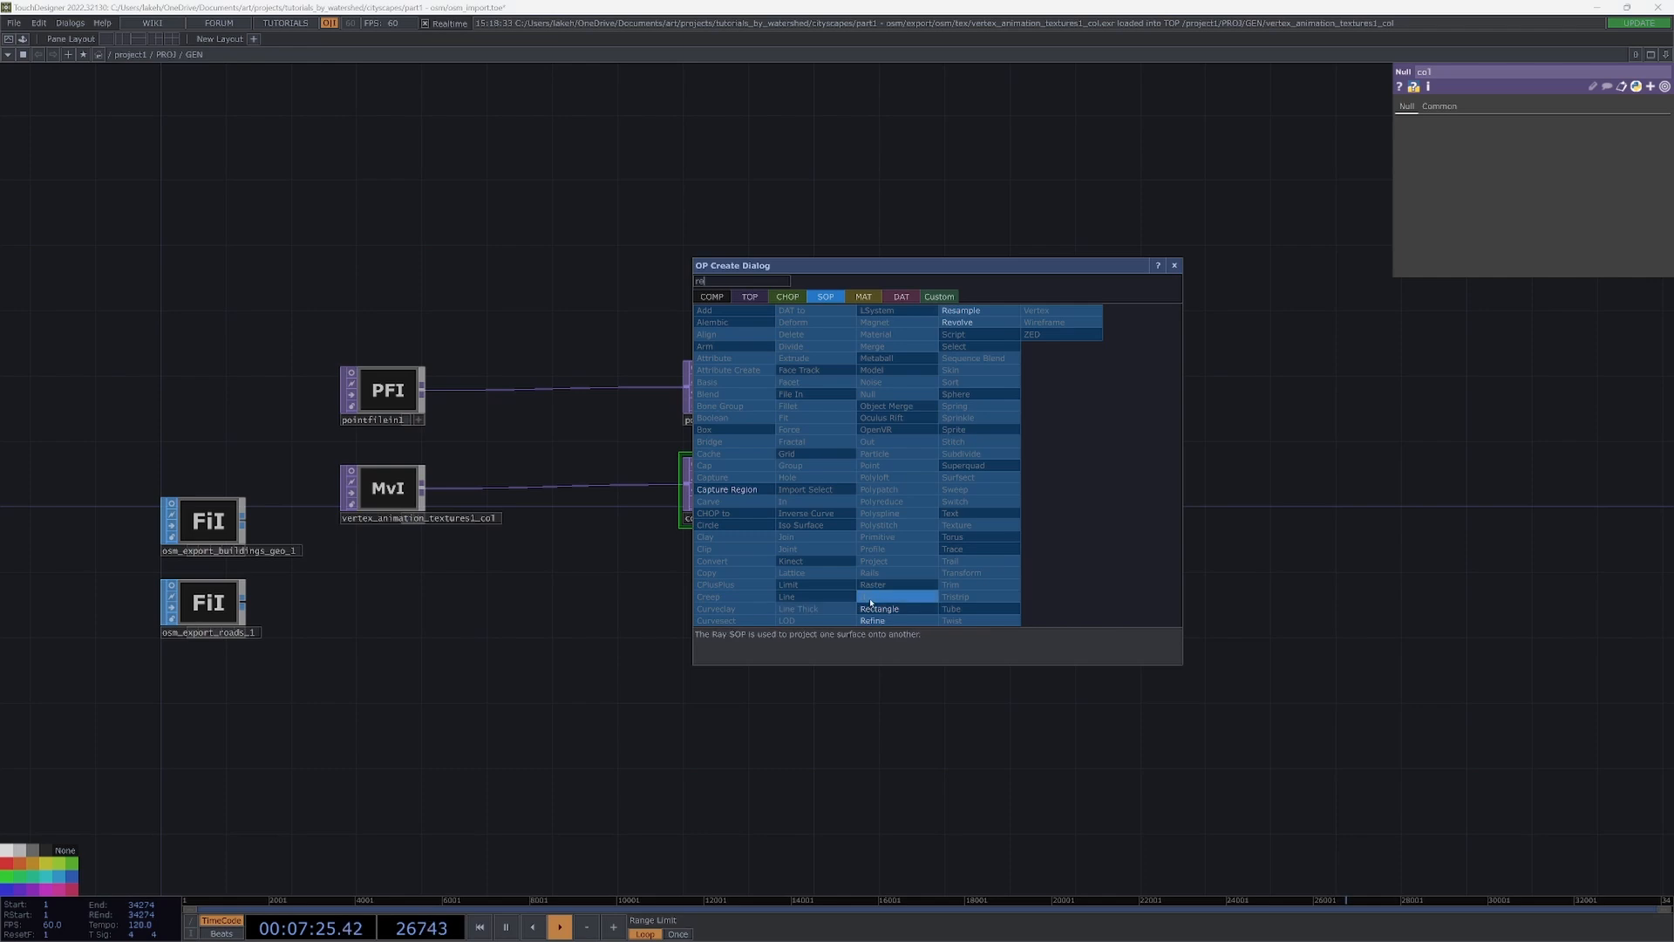
text(a)
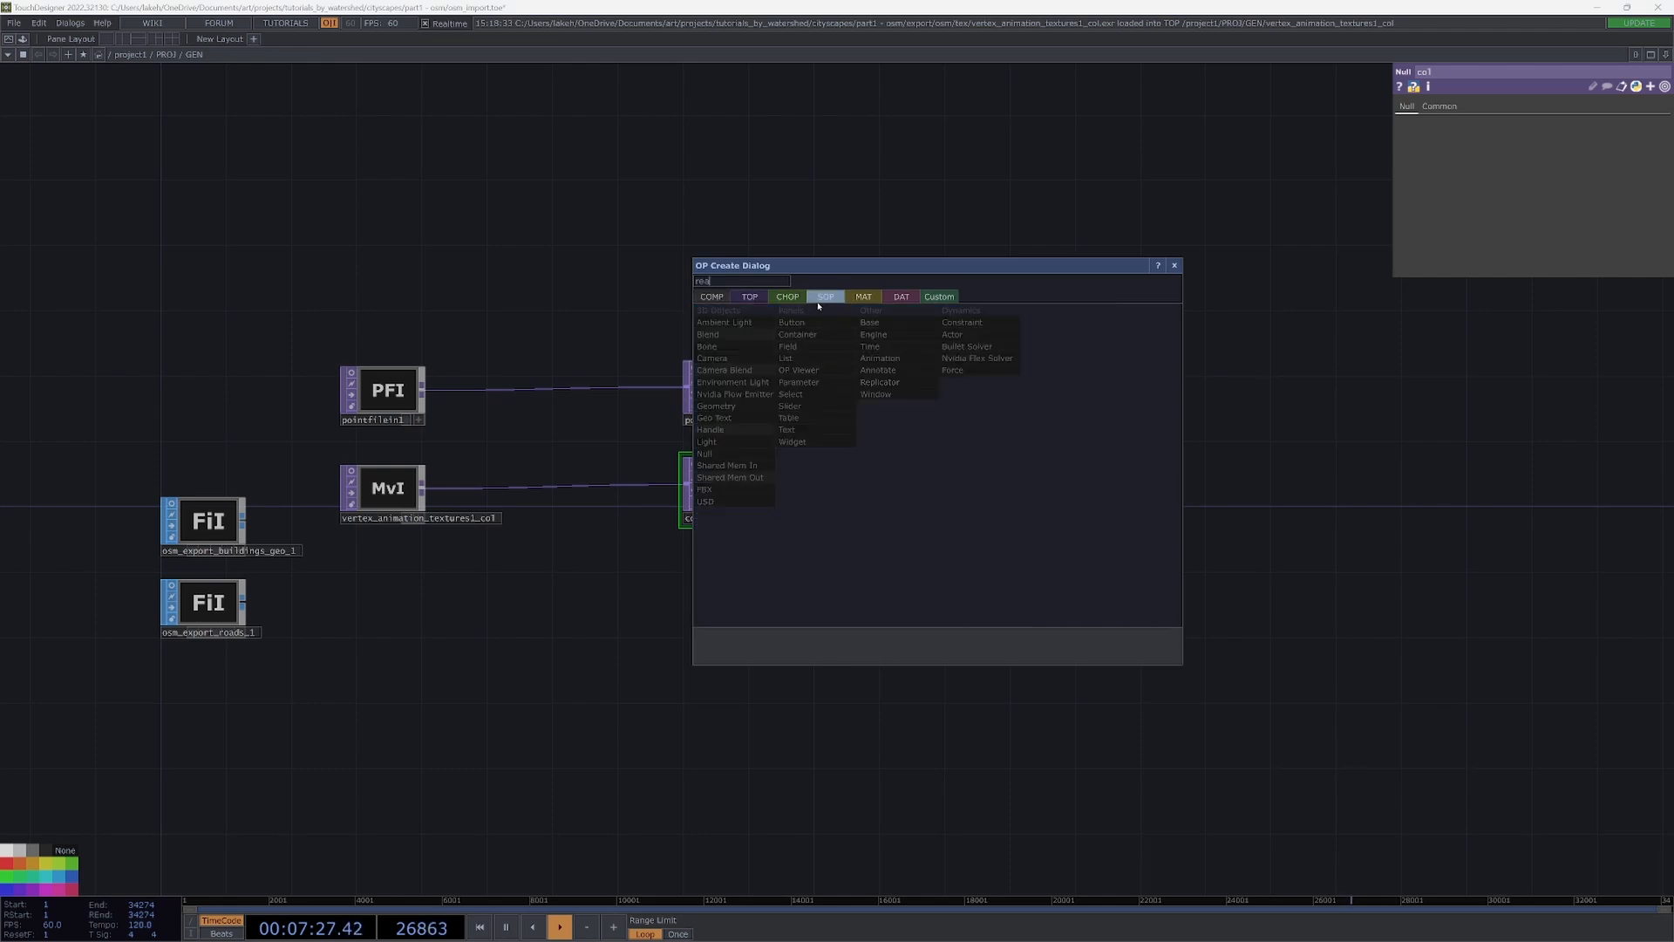
click(708, 310)
click(919, 432)
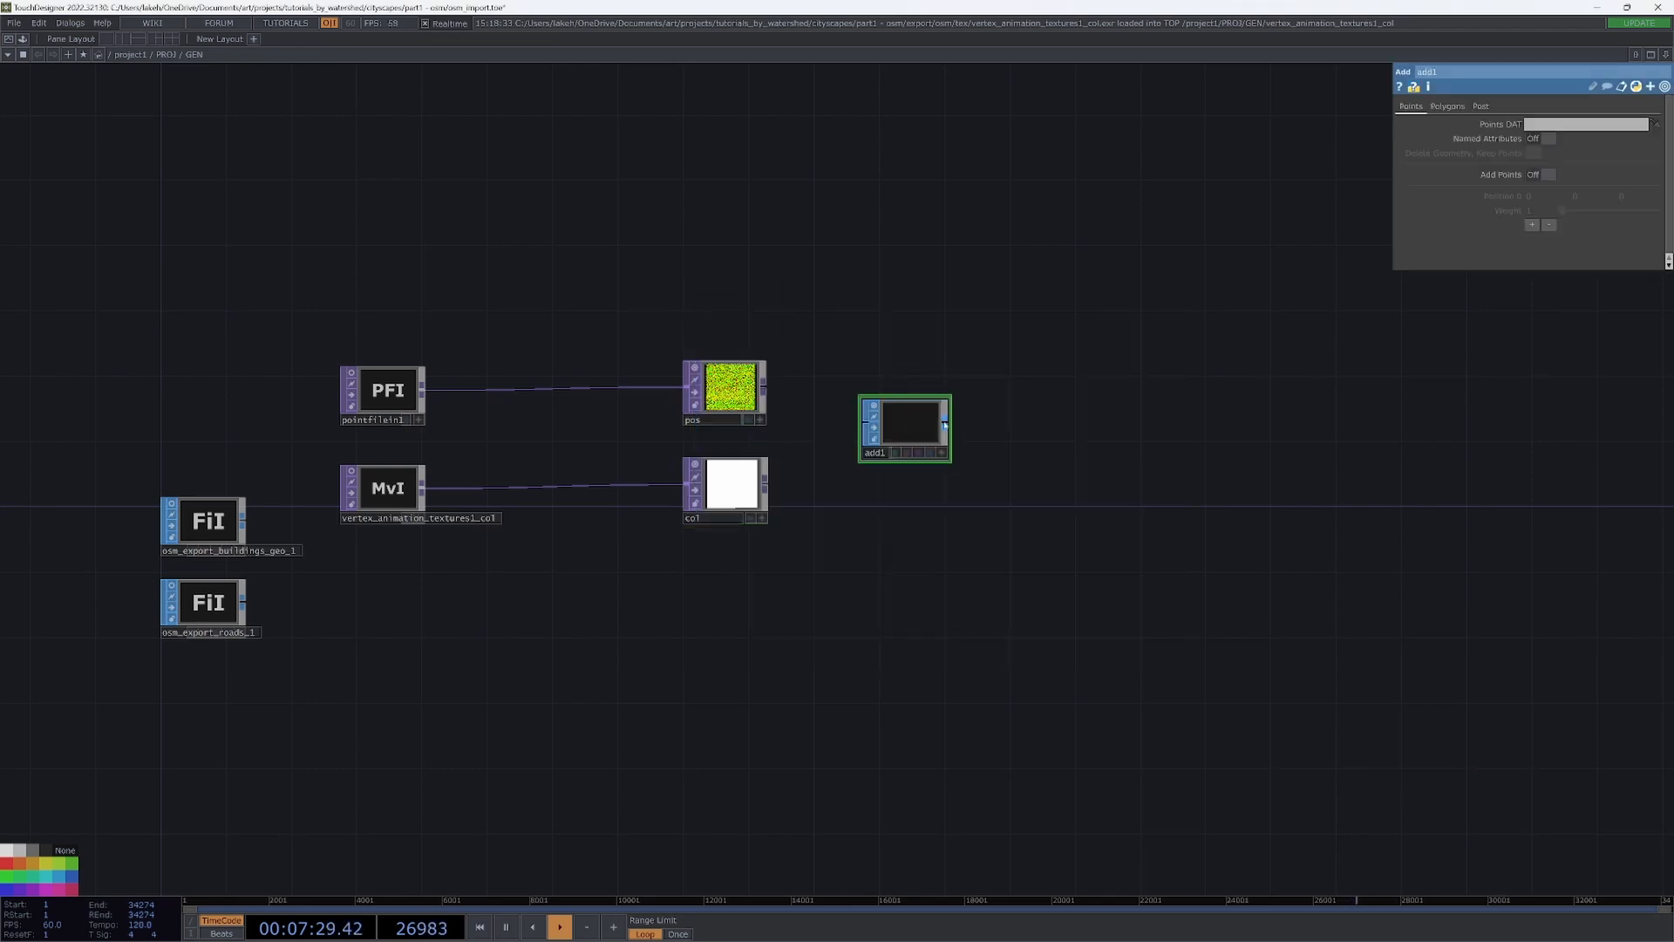
click(1536, 173)
- Add a Convert SOP after add1 and set it to convert to Particles Per Point
drag(1128, 526, 1035, 584)
right_click(850, 477)
text(c)
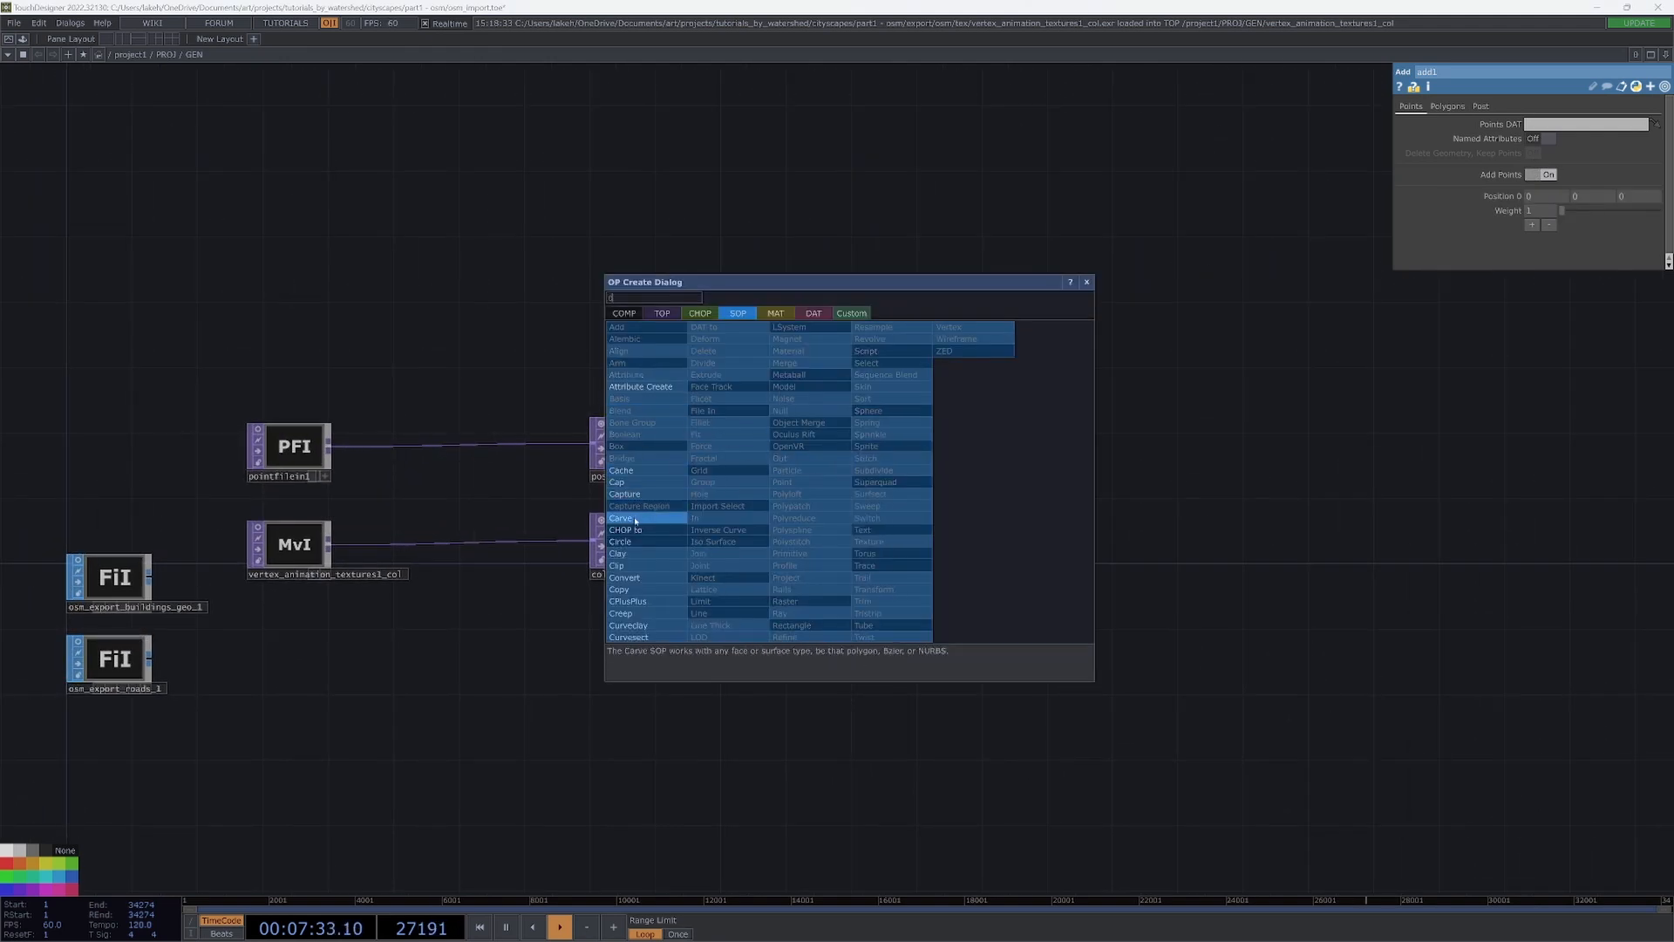
click(644, 577)
click(943, 481)
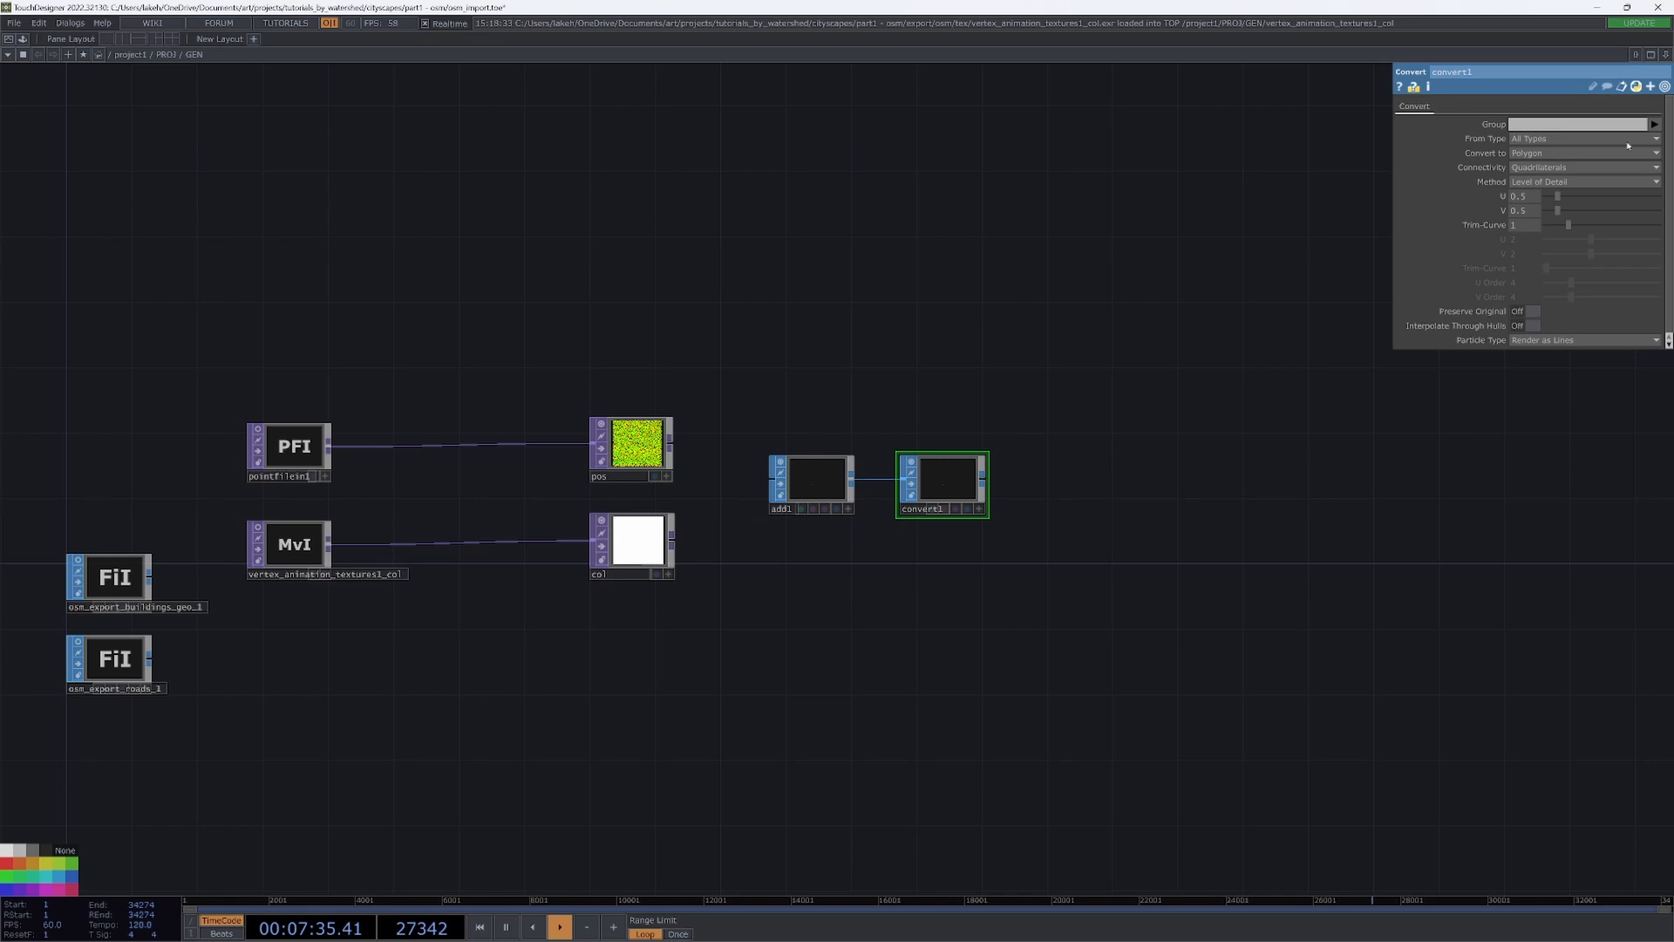
click(1543, 153)
click(1547, 298)
- Connect a Geometry COMP to the output of convert1
right_click(982, 479)
click(756, 315)
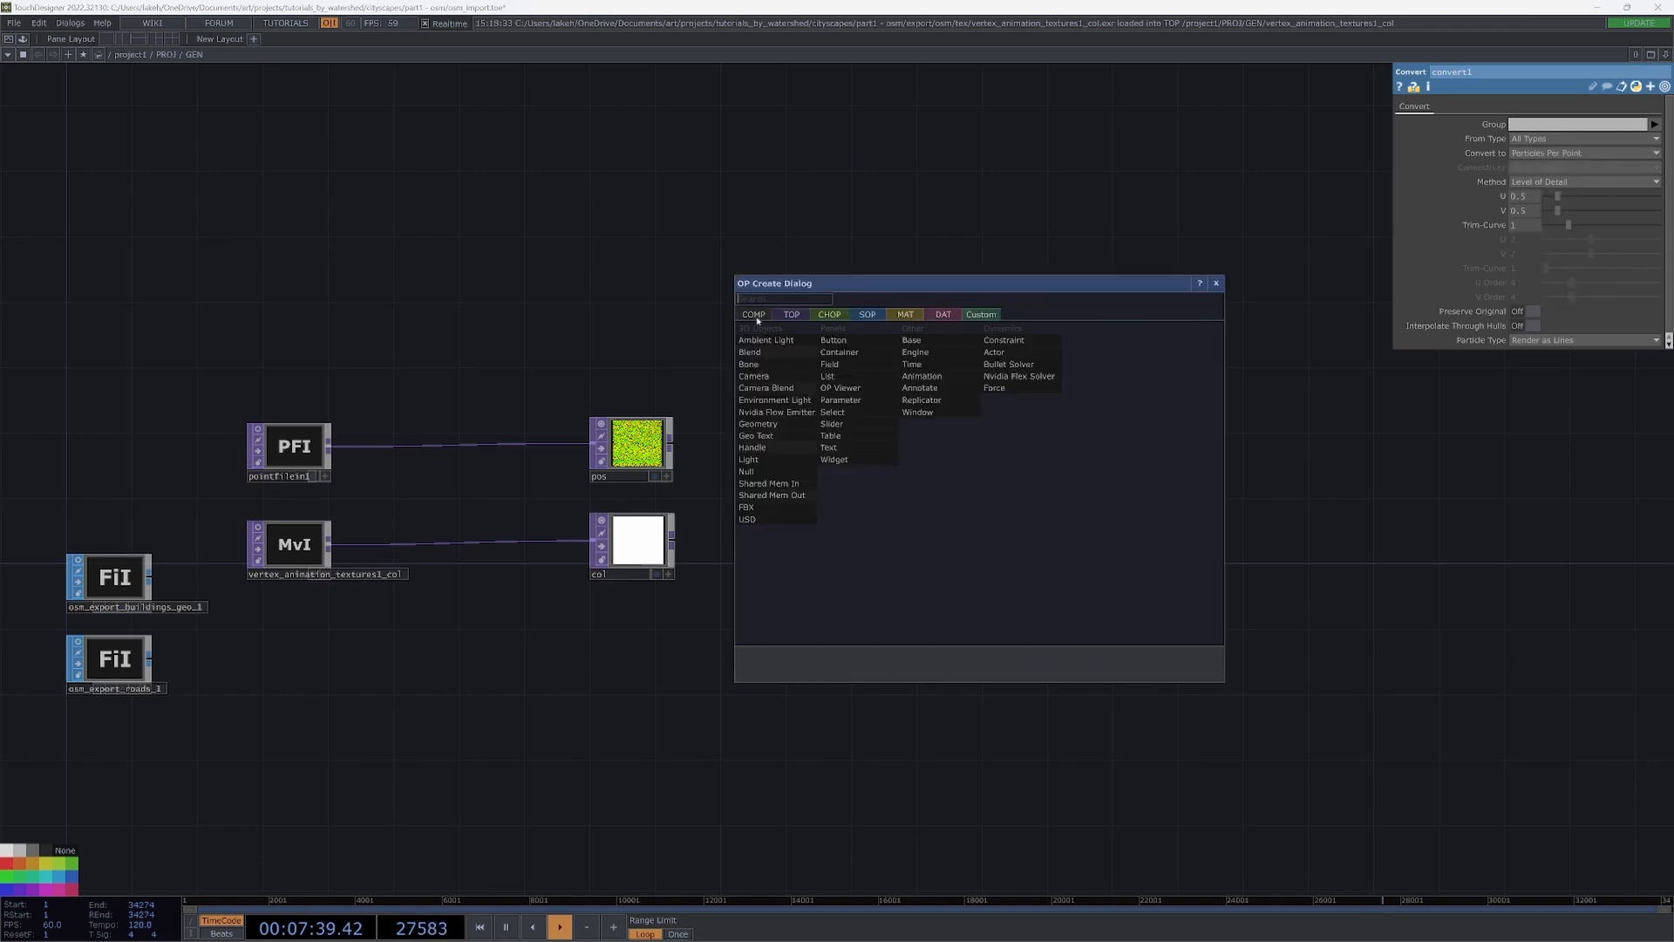
text(ge)
click(781, 423)
click(1080, 479)
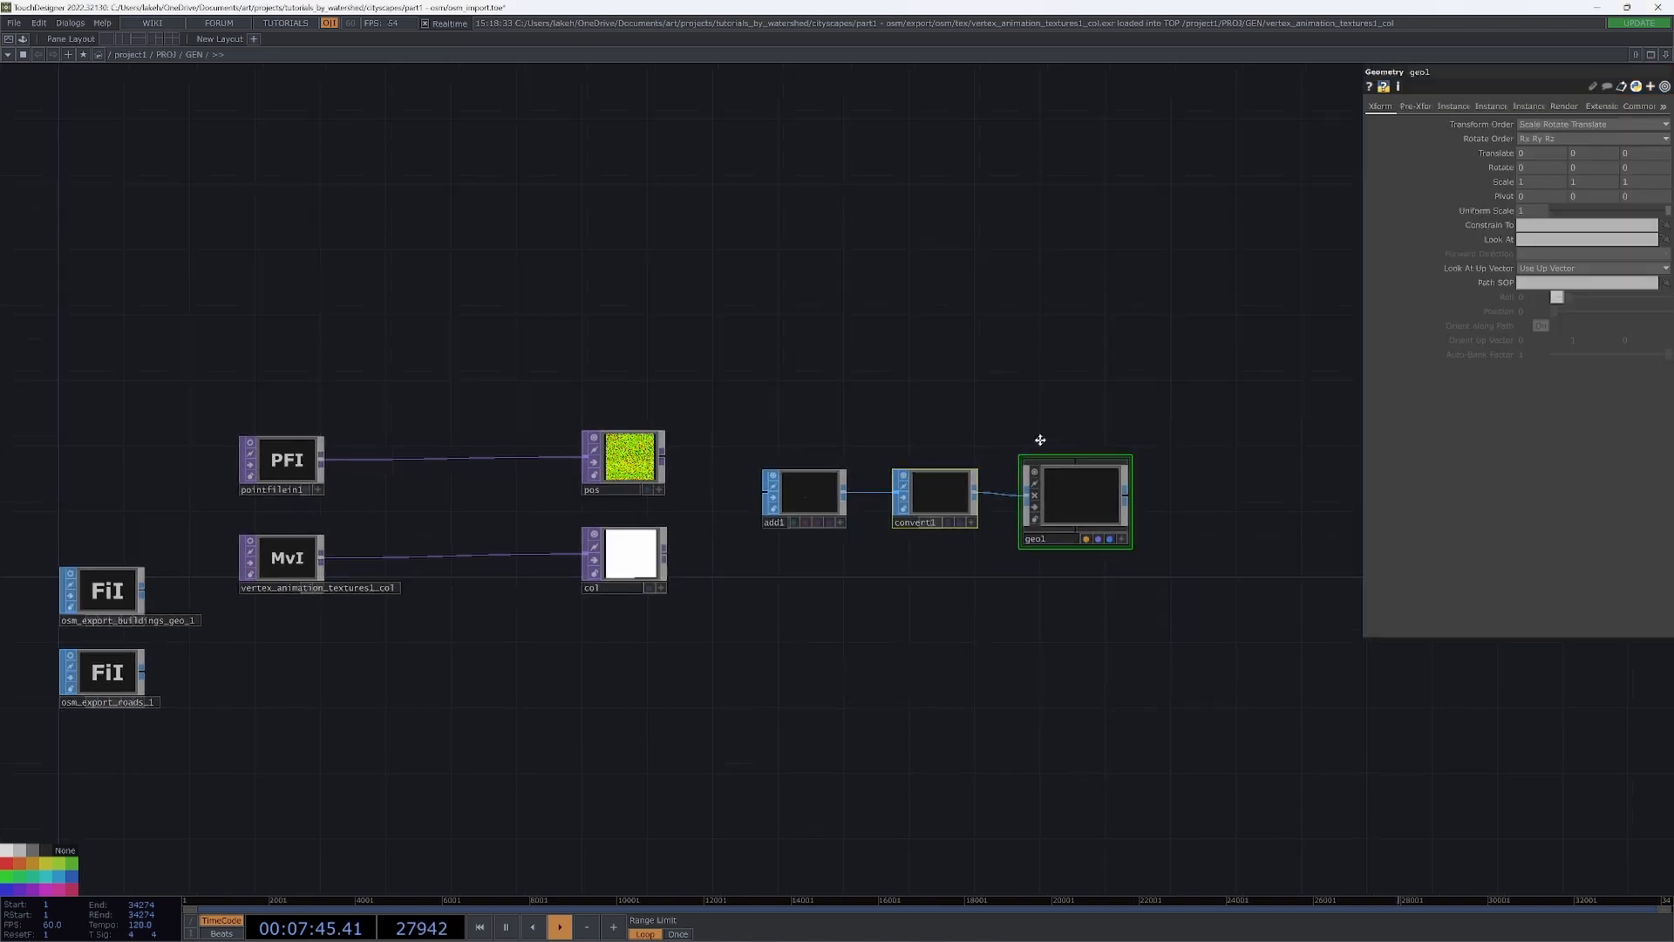
- Add a Camera COMP and a Light COMP above the convert1 and geo1 nodes
key(Tab)
click(741, 317)
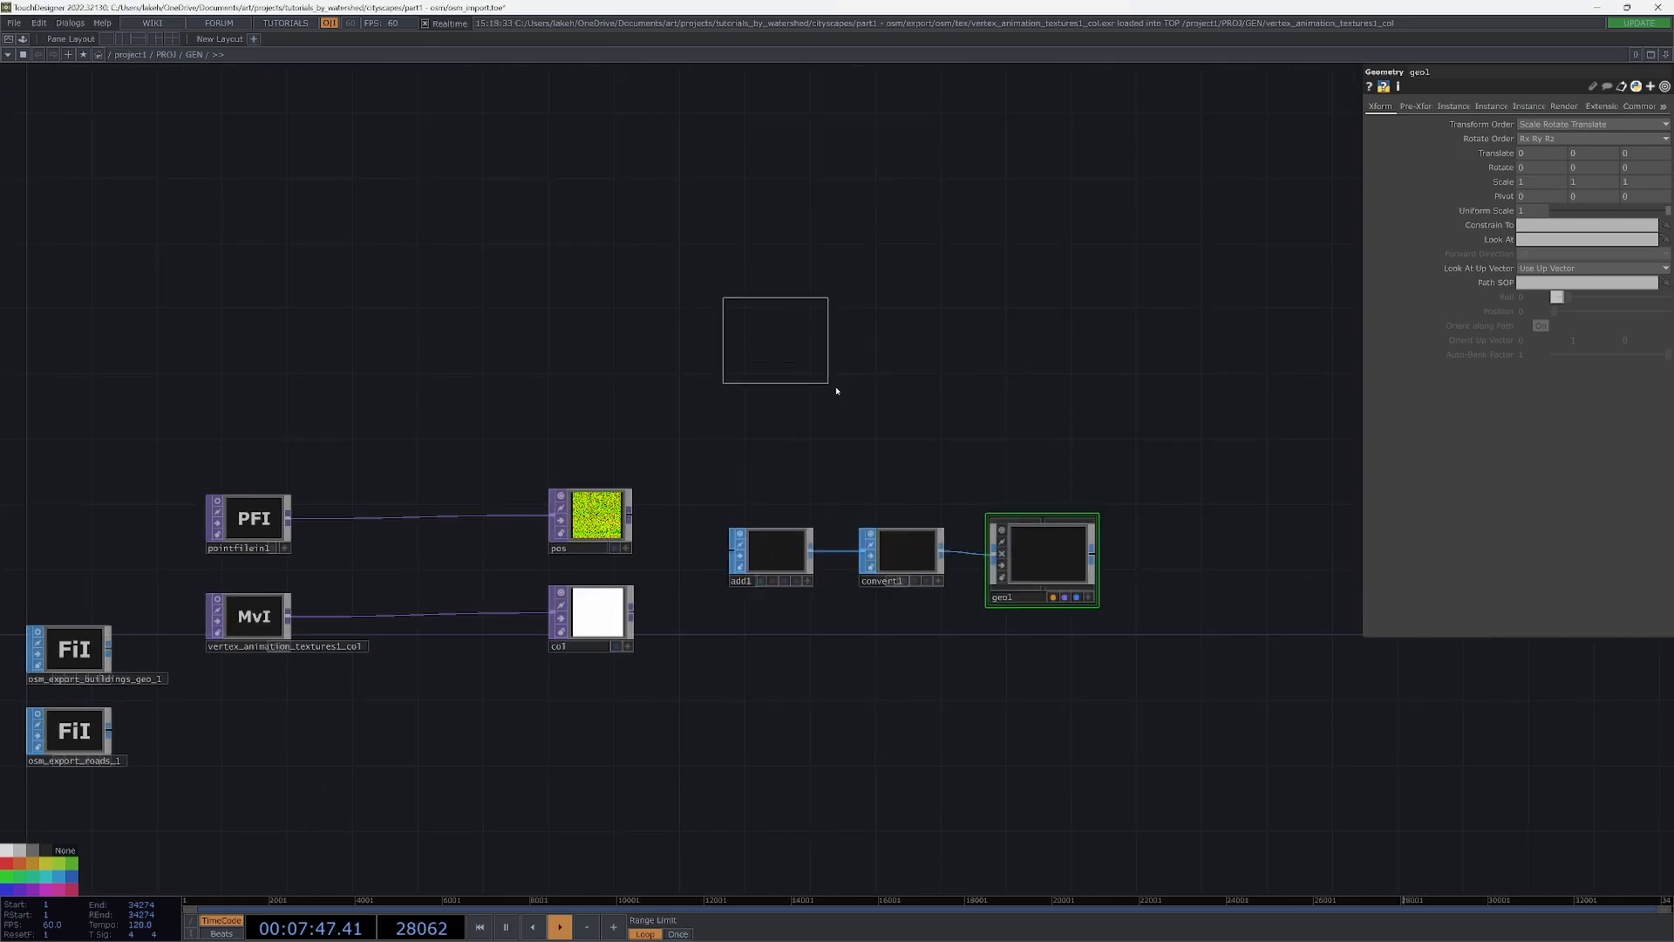
click(909, 461)
key(Tab)
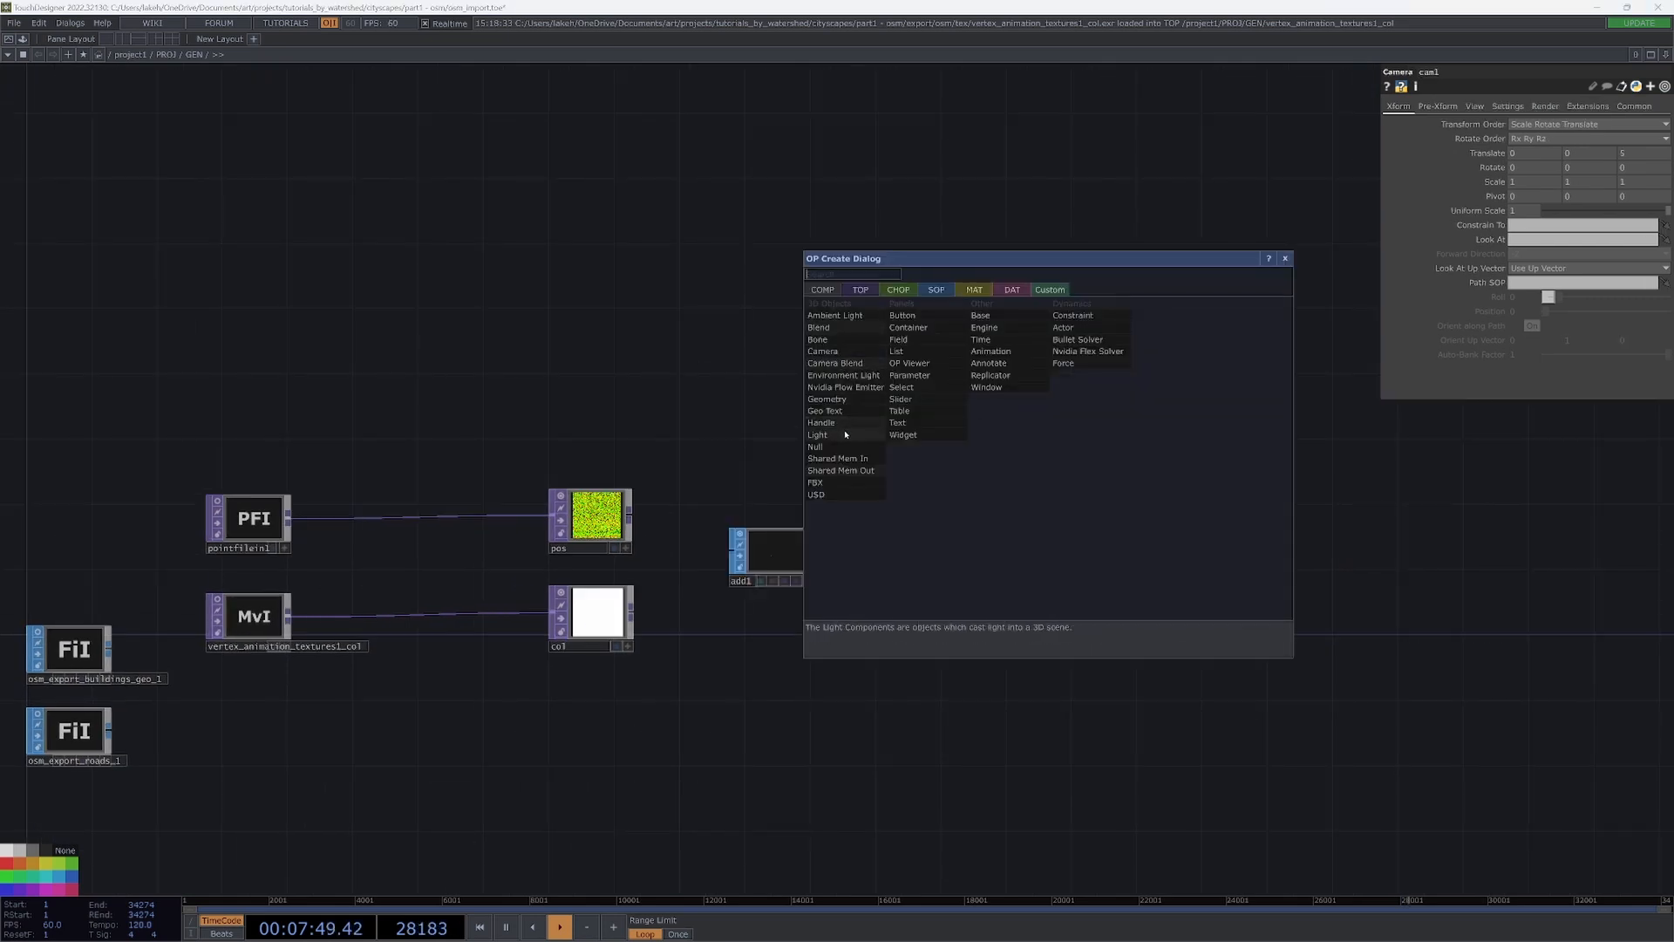
click(846, 427)
click(1050, 461)
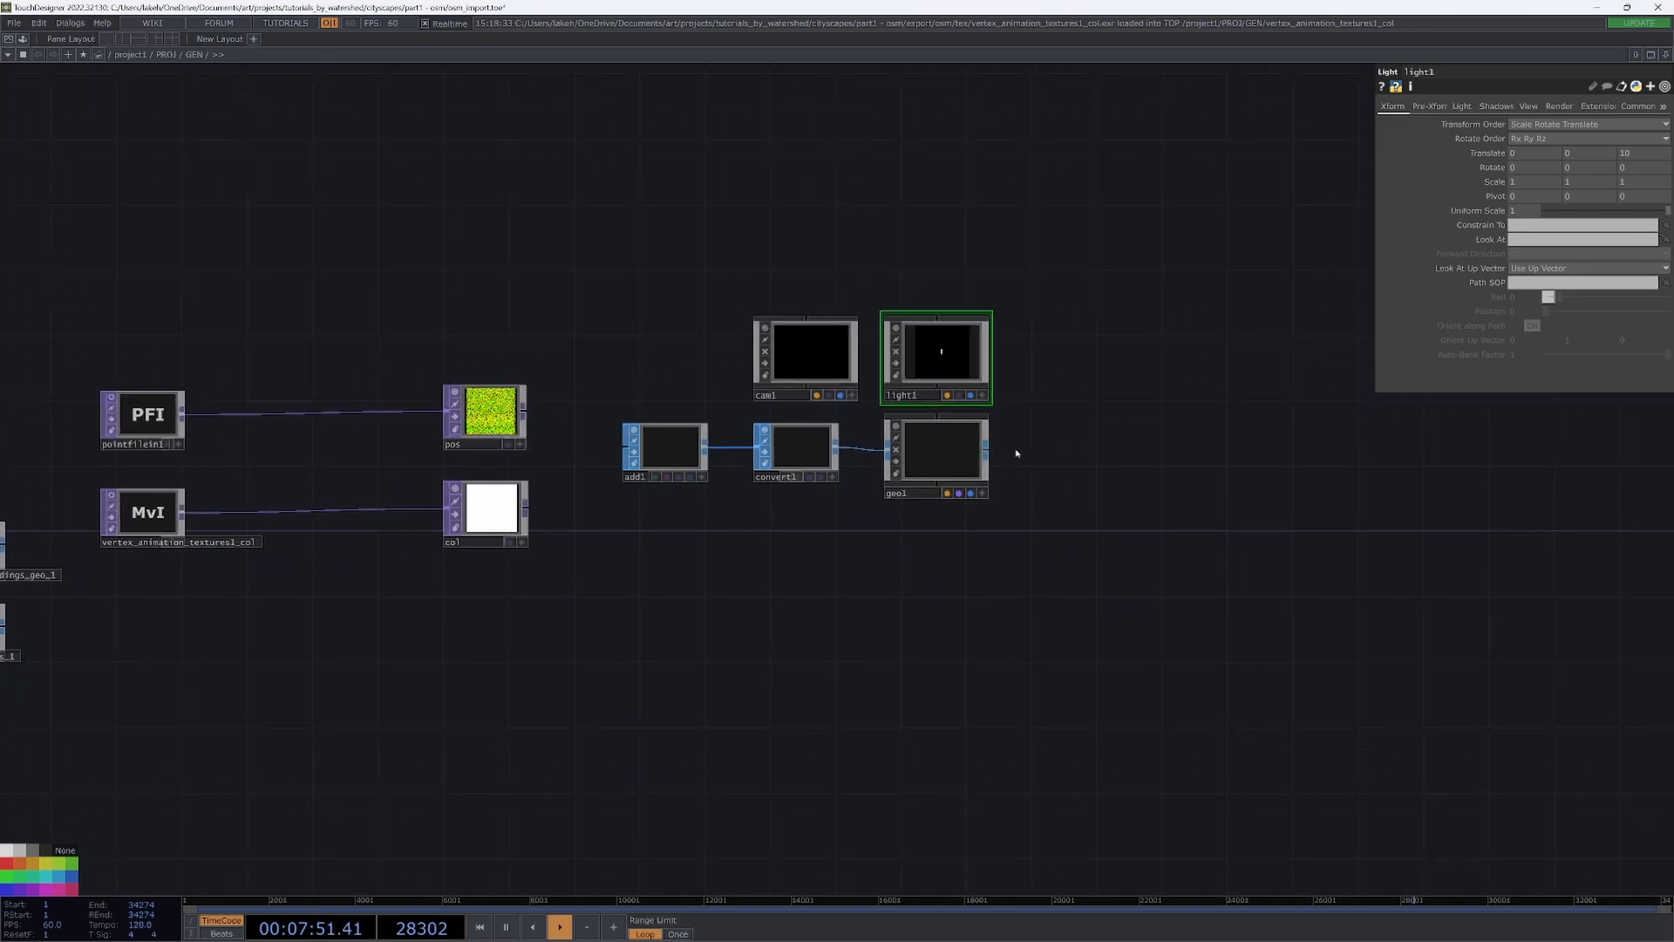
- Create a Render TOP to the right of geo1
key(Tab)
click(833, 285)
click(866, 285)
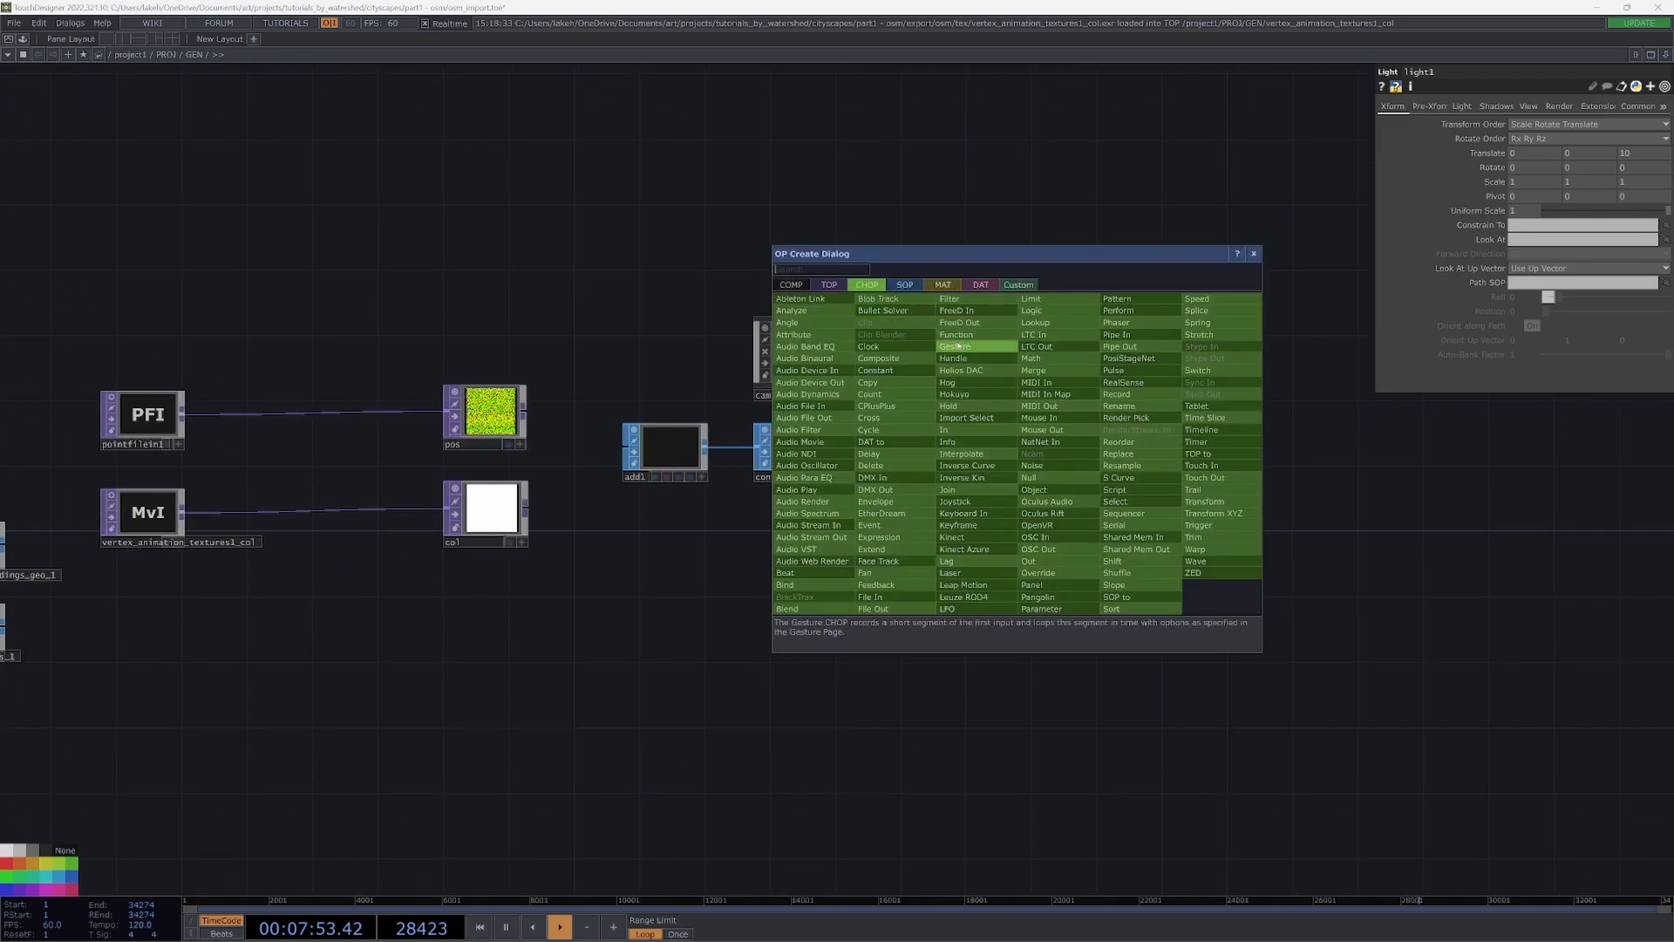
click(829, 285)
click(1042, 358)
click(1060, 459)
- Add a Null TOP after render1 and display it as the network background
key(ctrl+alt+n)
click(1221, 457)
key(d)
drag(868, 491, 1026, 532)
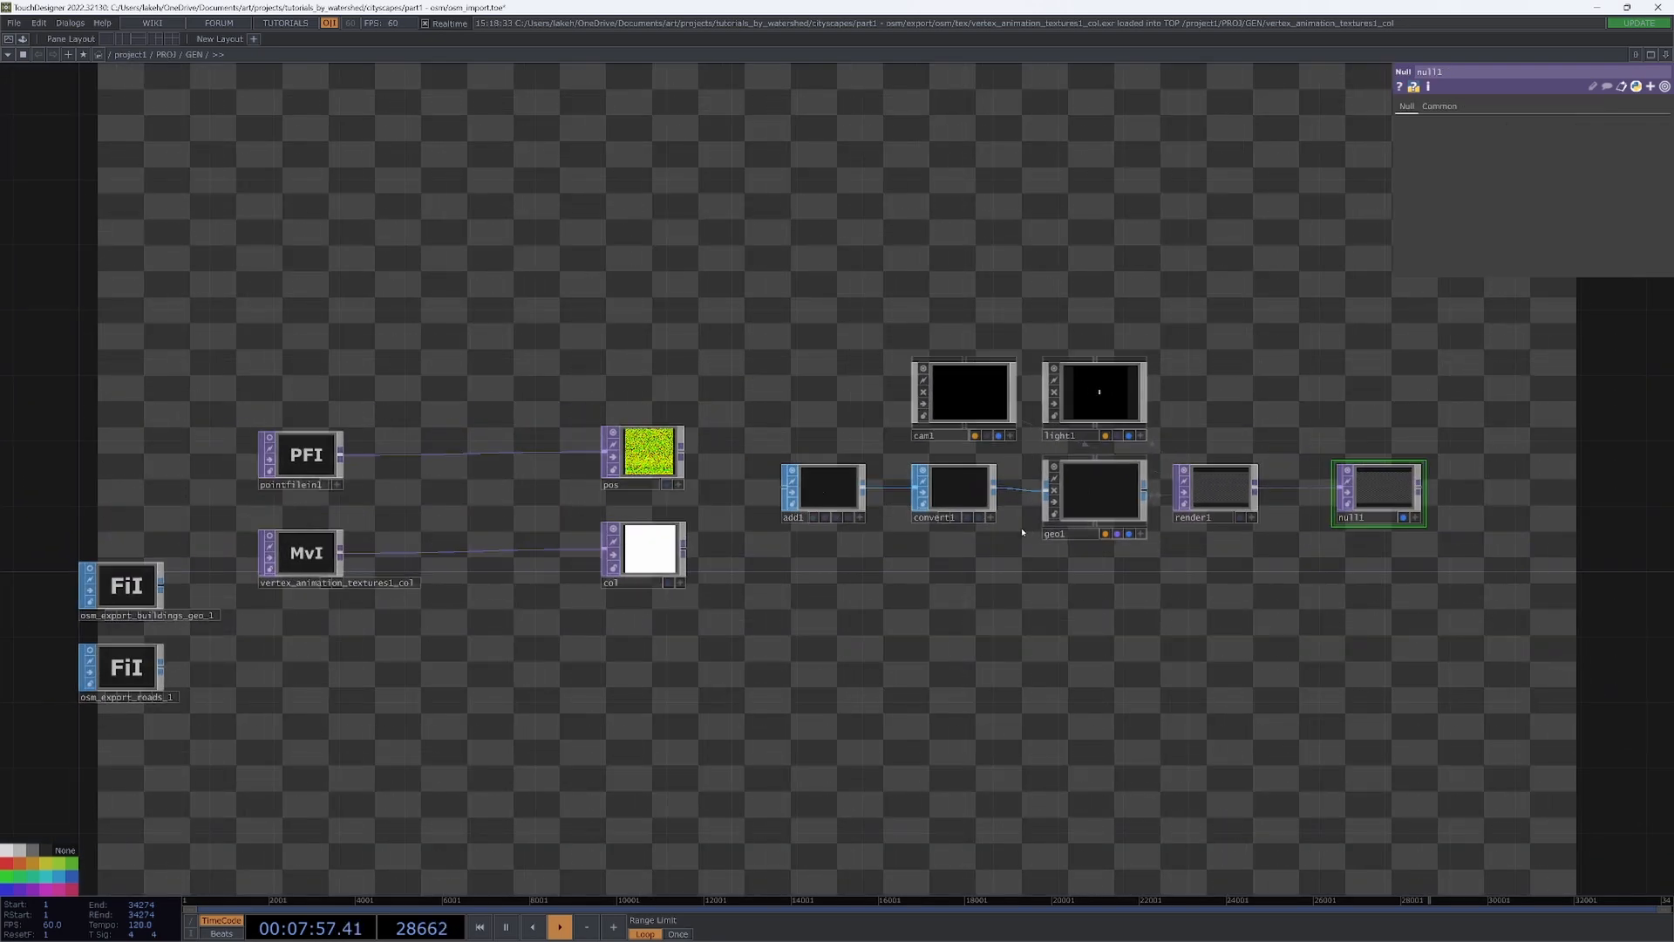
- Create a Point Sprite MAT and place it directly beneath geo1
scroll(1026, 531, up, 2)
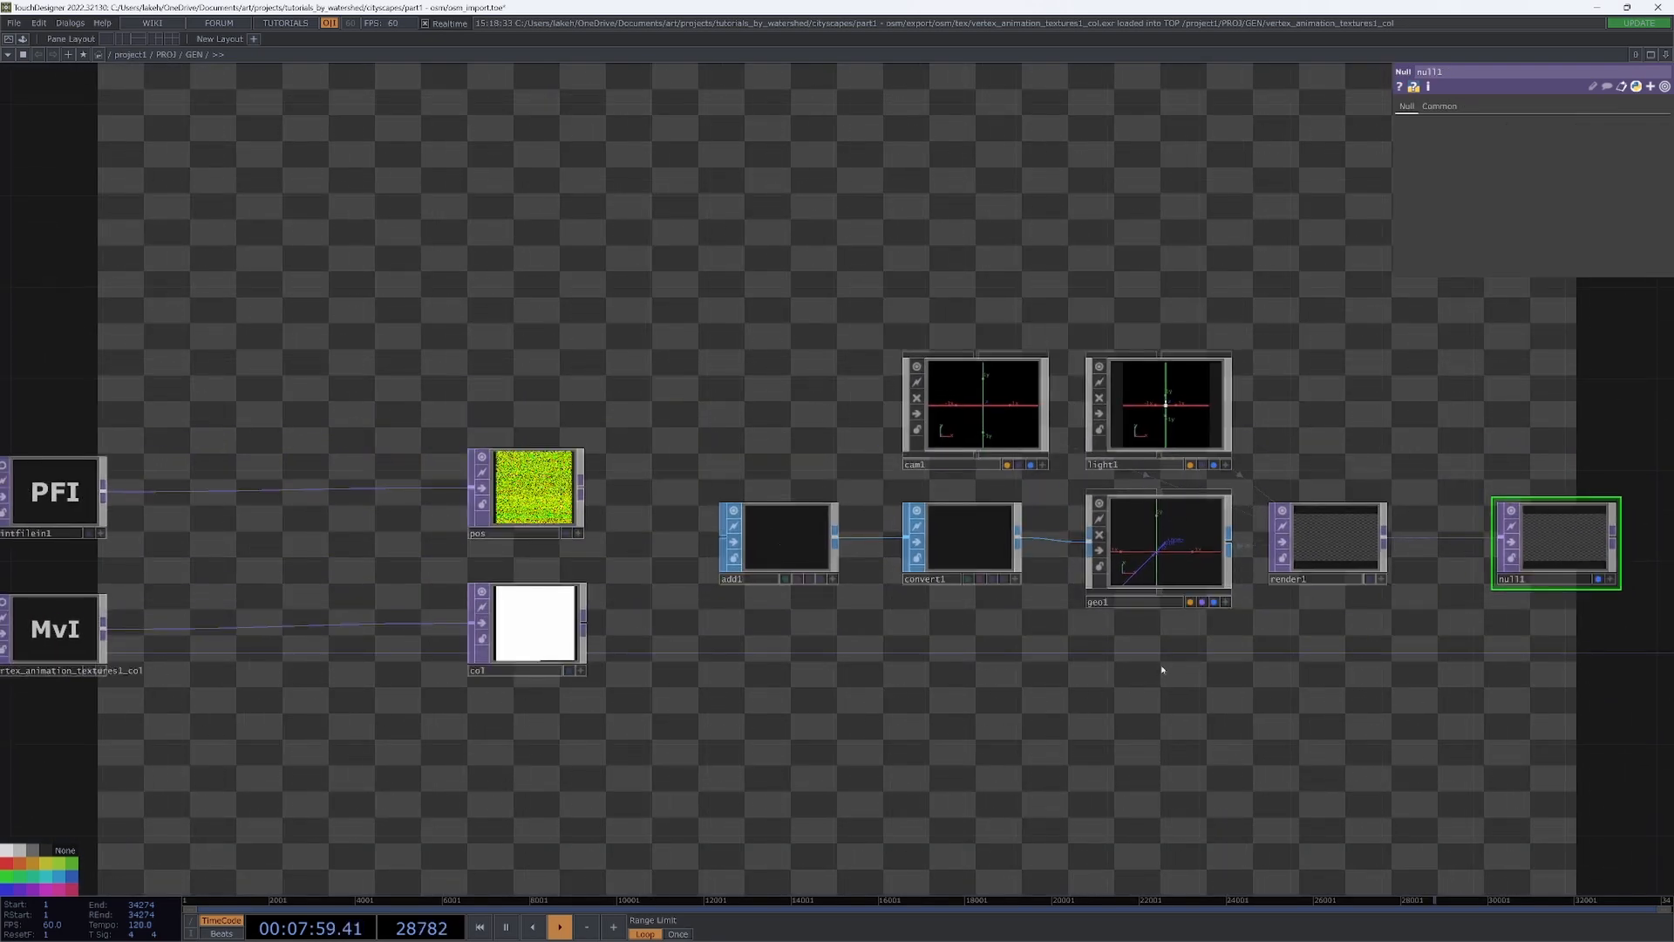
key(Tab)
click(1095, 499)
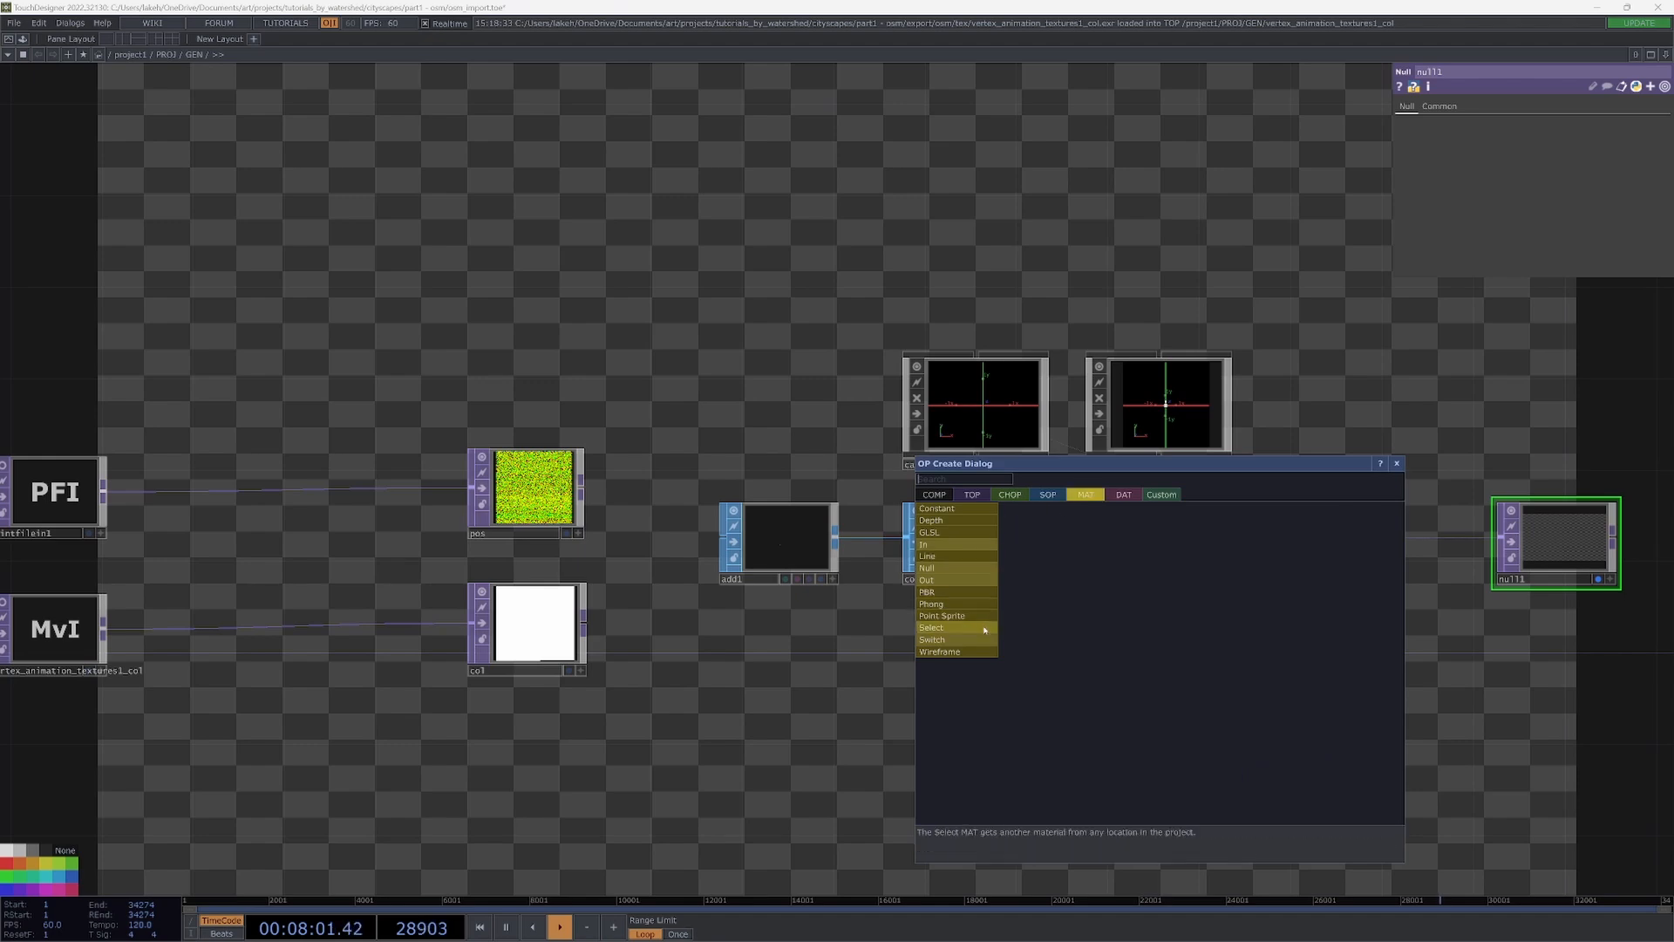
click(954, 626)
click(1150, 686)
drag(1149, 685, 1148, 553)
click(1155, 556)
drag(1281, 594, 1200, 451)
drag(1102, 576, 1126, 577)
drag(849, 620, 724, 559)
scroll(724, 559, down, 1)
scroll(723, 559, down, 2)
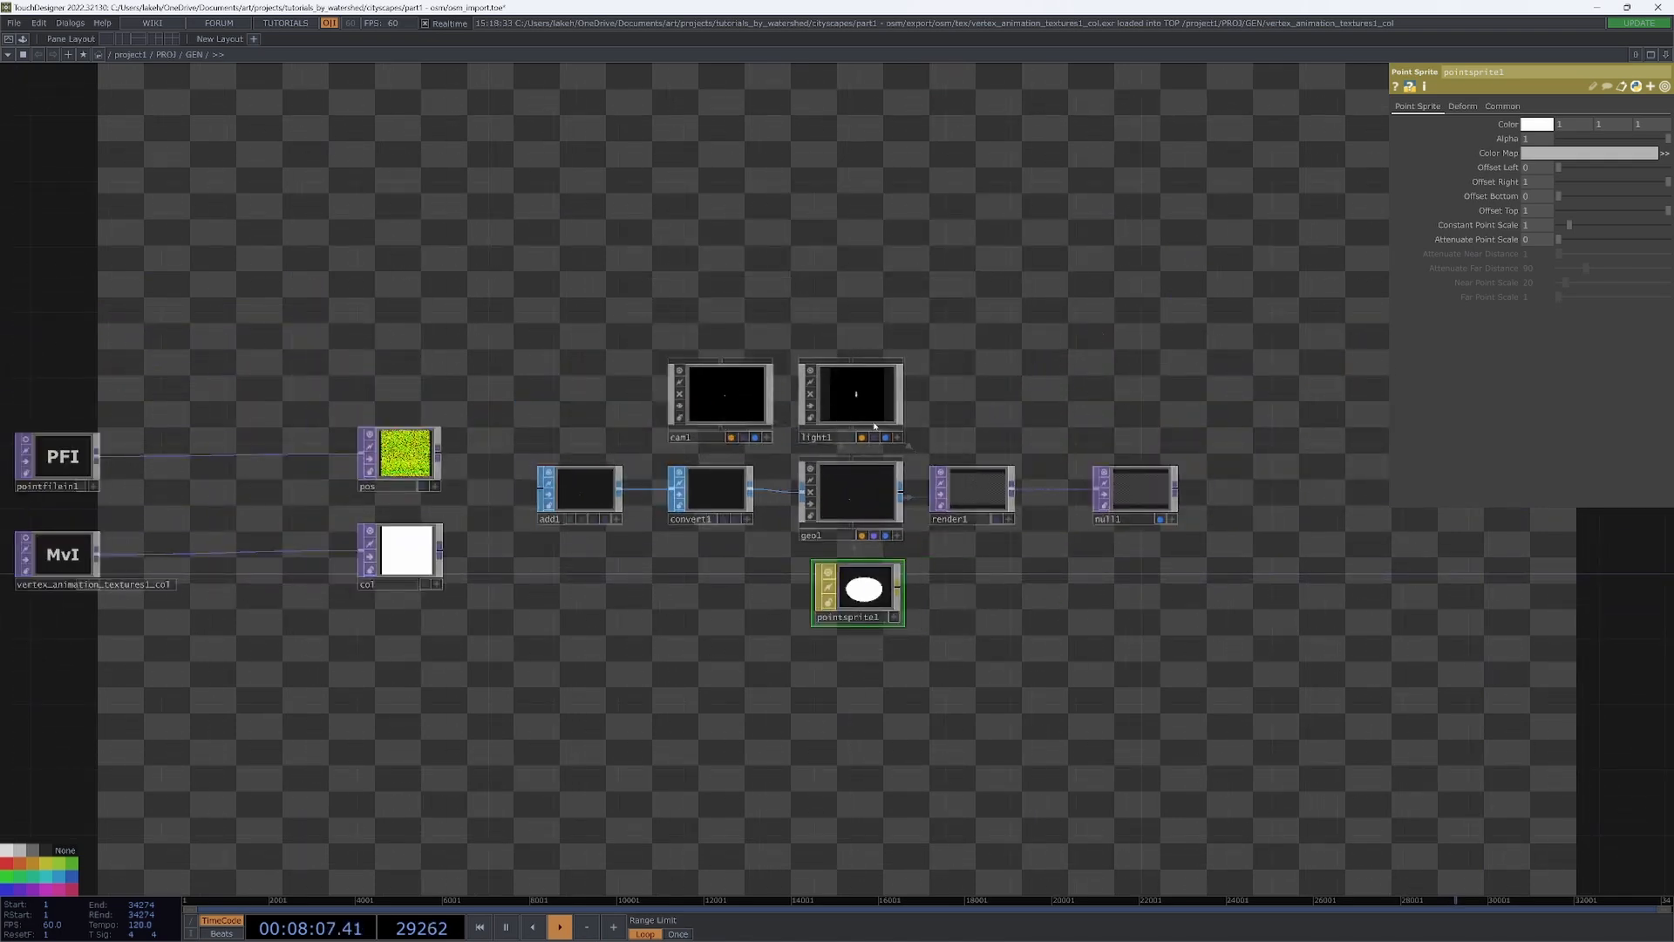
- Move the geometry and render nodes farther from pos and col, and place null1 farther right of render1
drag(1066, 335, 1221, 347)
right_drag(677, 369, 1413, 662)
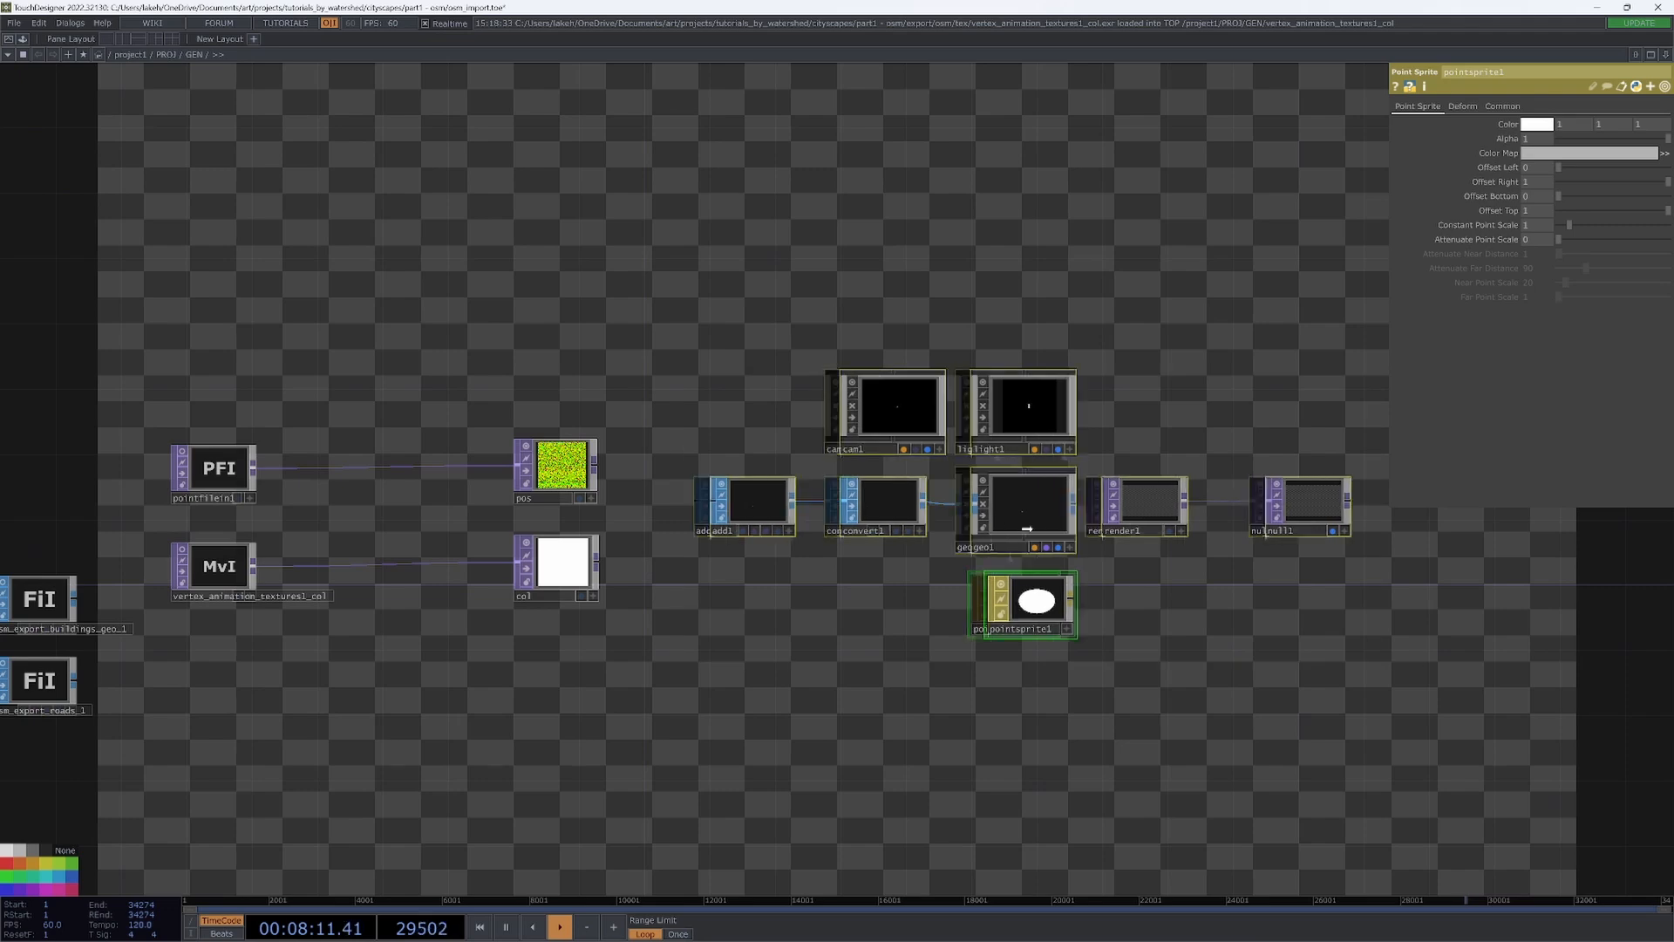
drag(907, 302, 734, 318)
drag(1100, 511, 1343, 509)
drag(1248, 389, 1483, 341)
- Turn off the viewers of the camera, light, Add, Convert, Geometry, and Point Sprite nodes
right_drag(867, 256, 1127, 612)
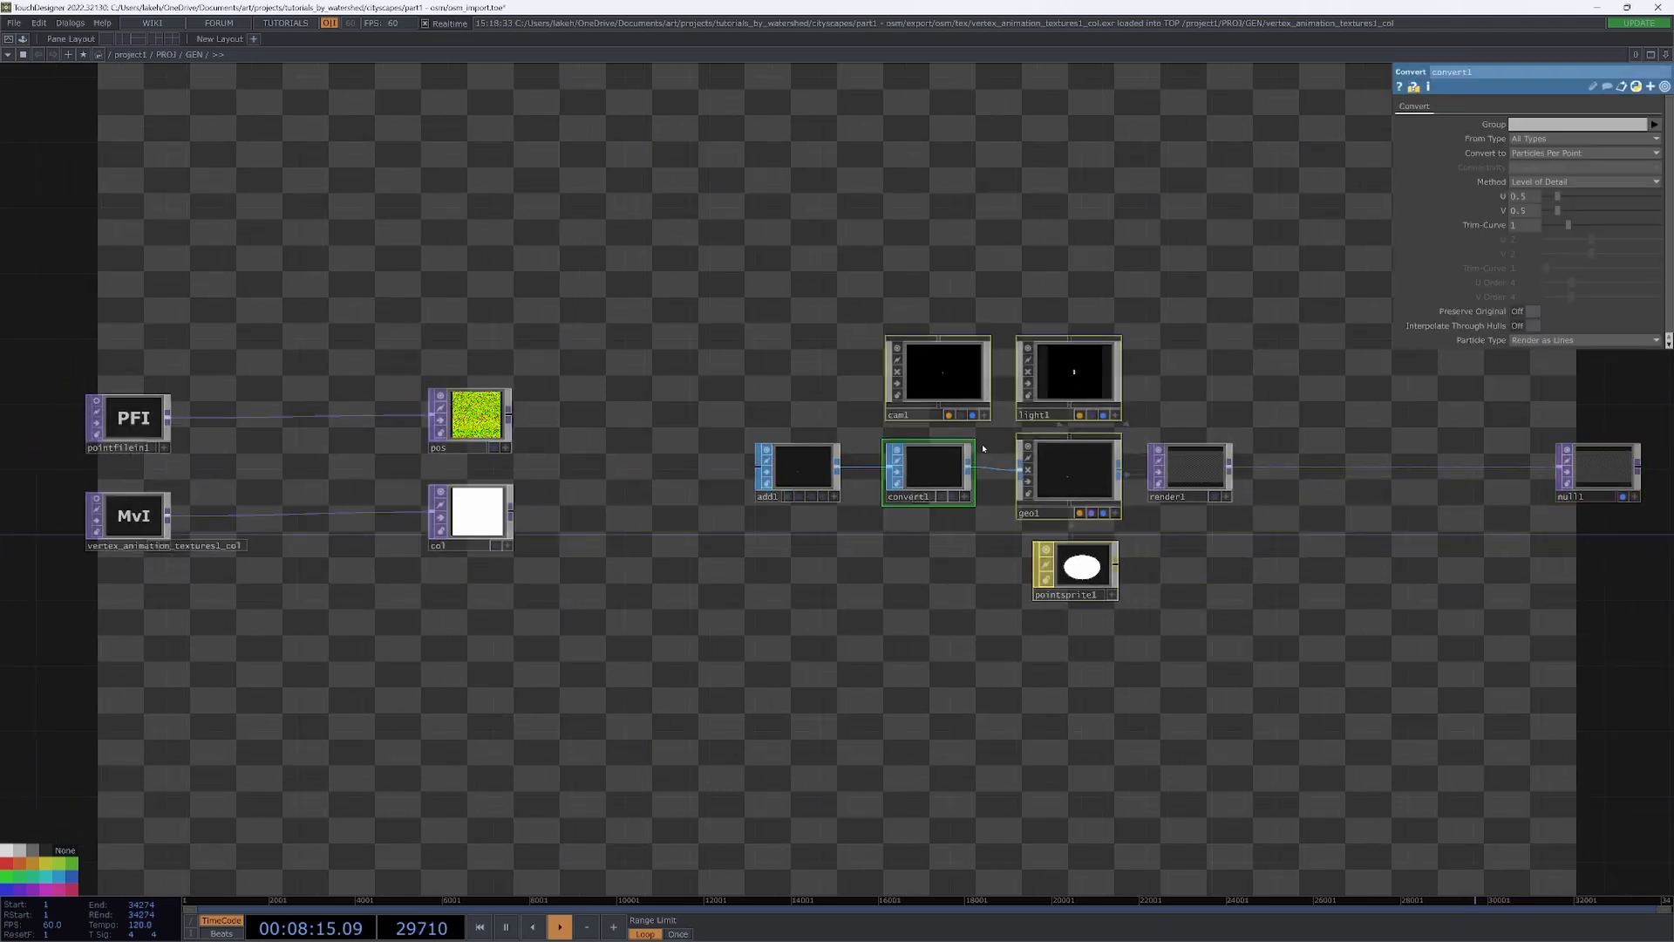
click(1027, 447)
click(766, 450)
drag(781, 395, 810, 397)
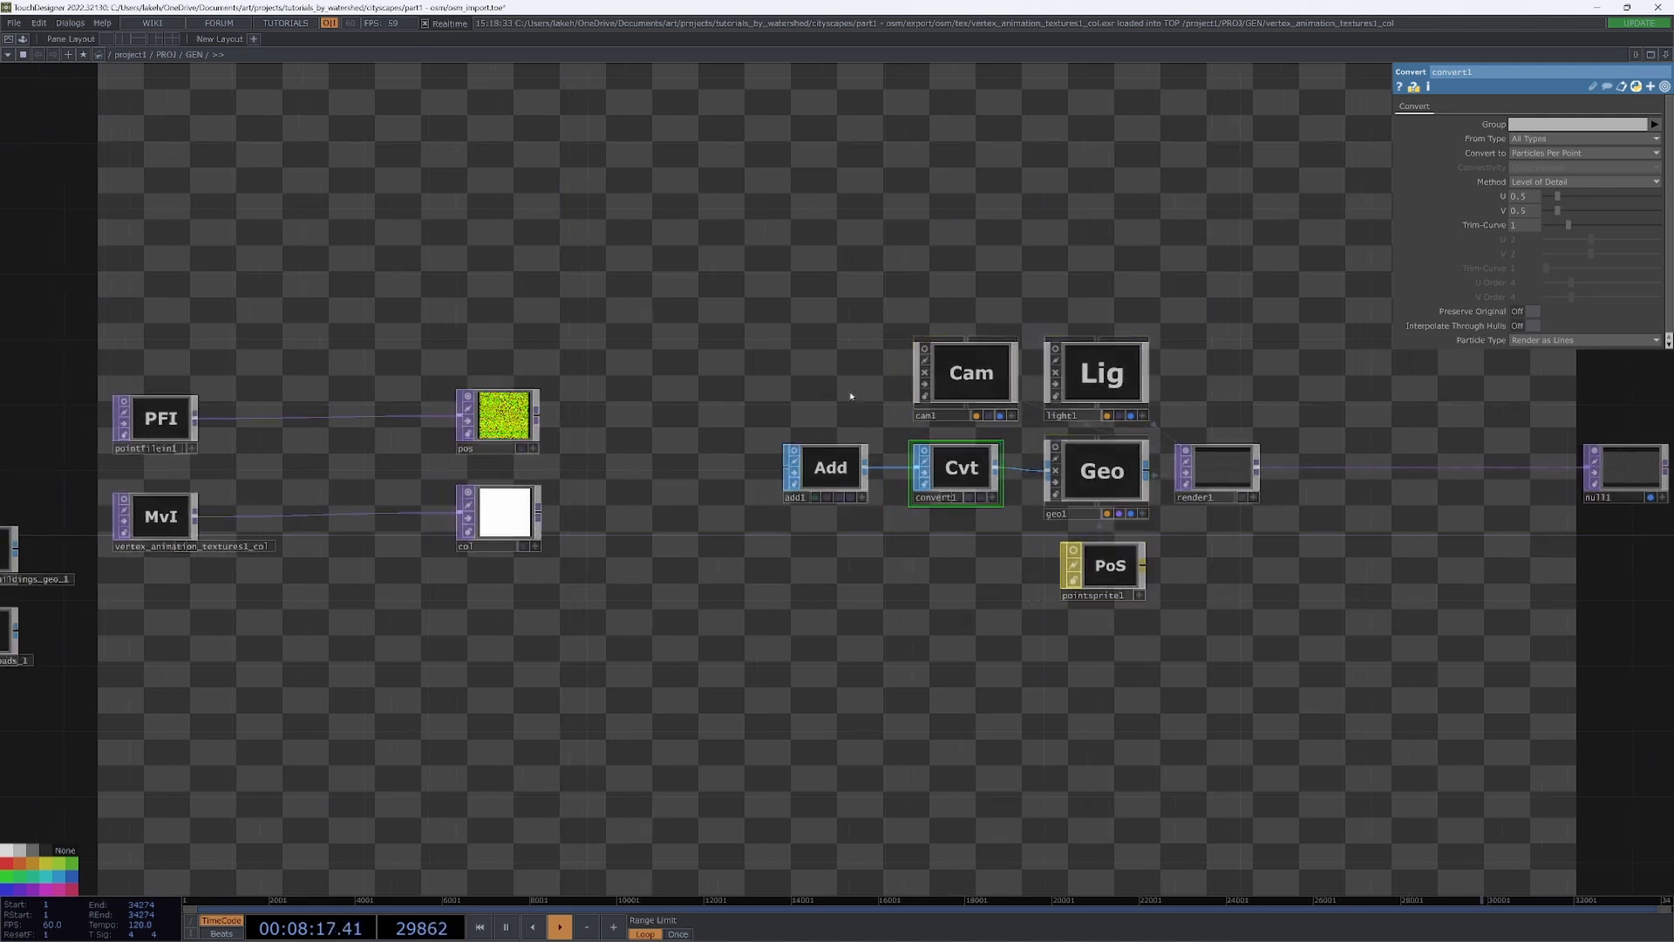
- Rename the Geometry COMP to volume_point_geo
click(1087, 514)
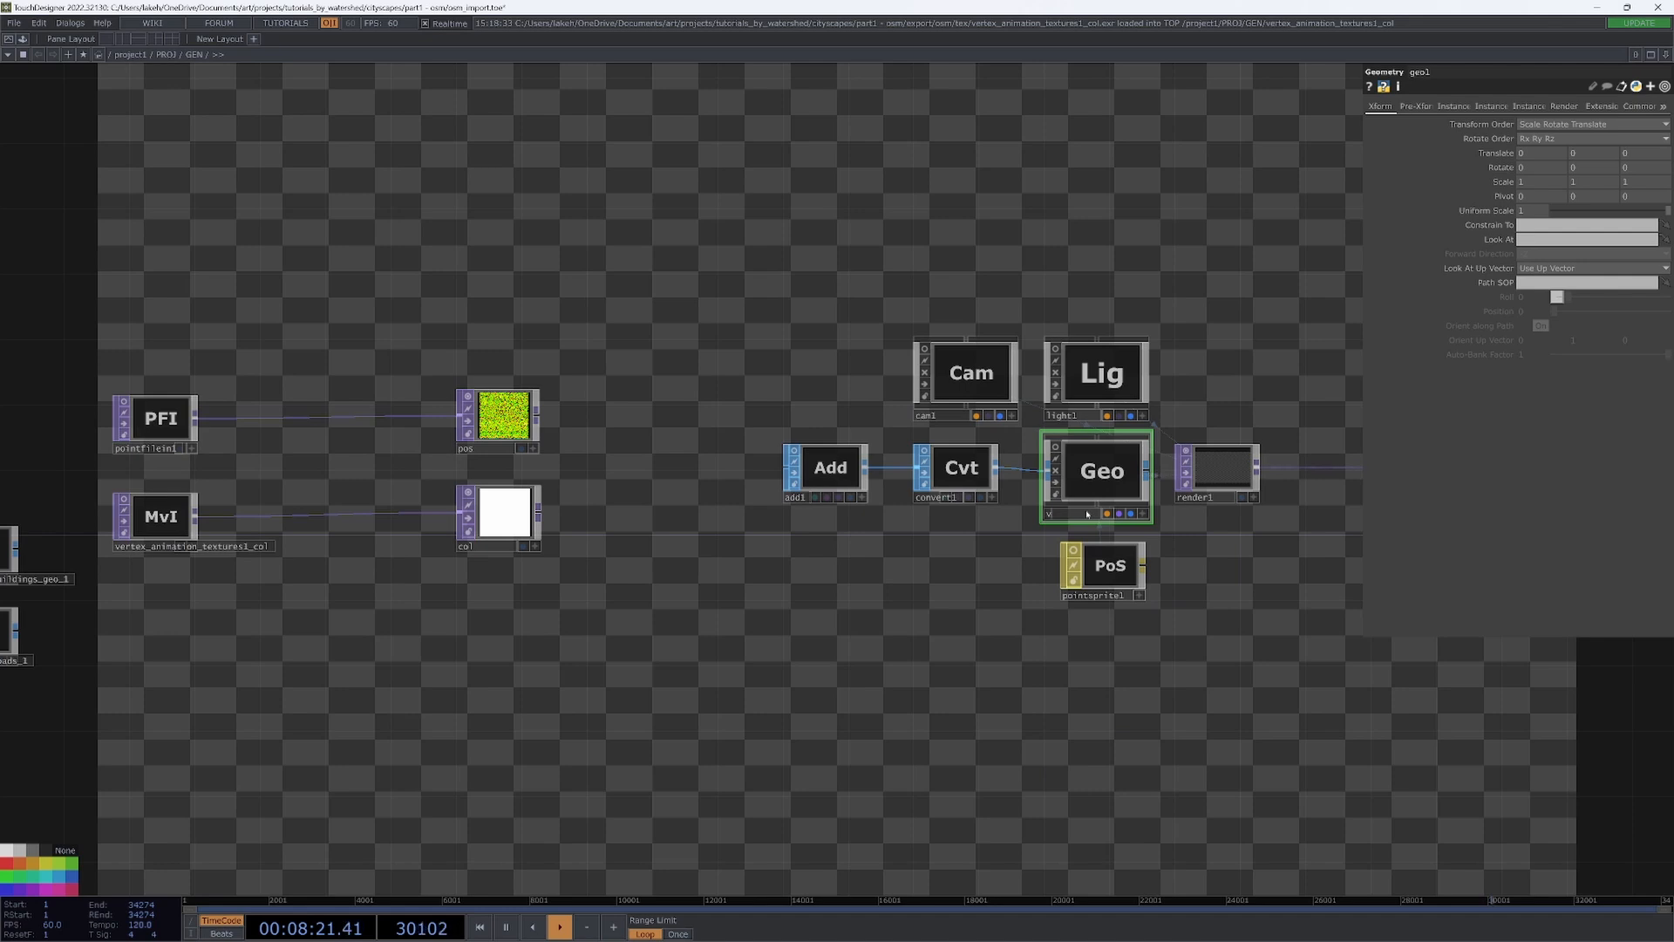
key(Return)
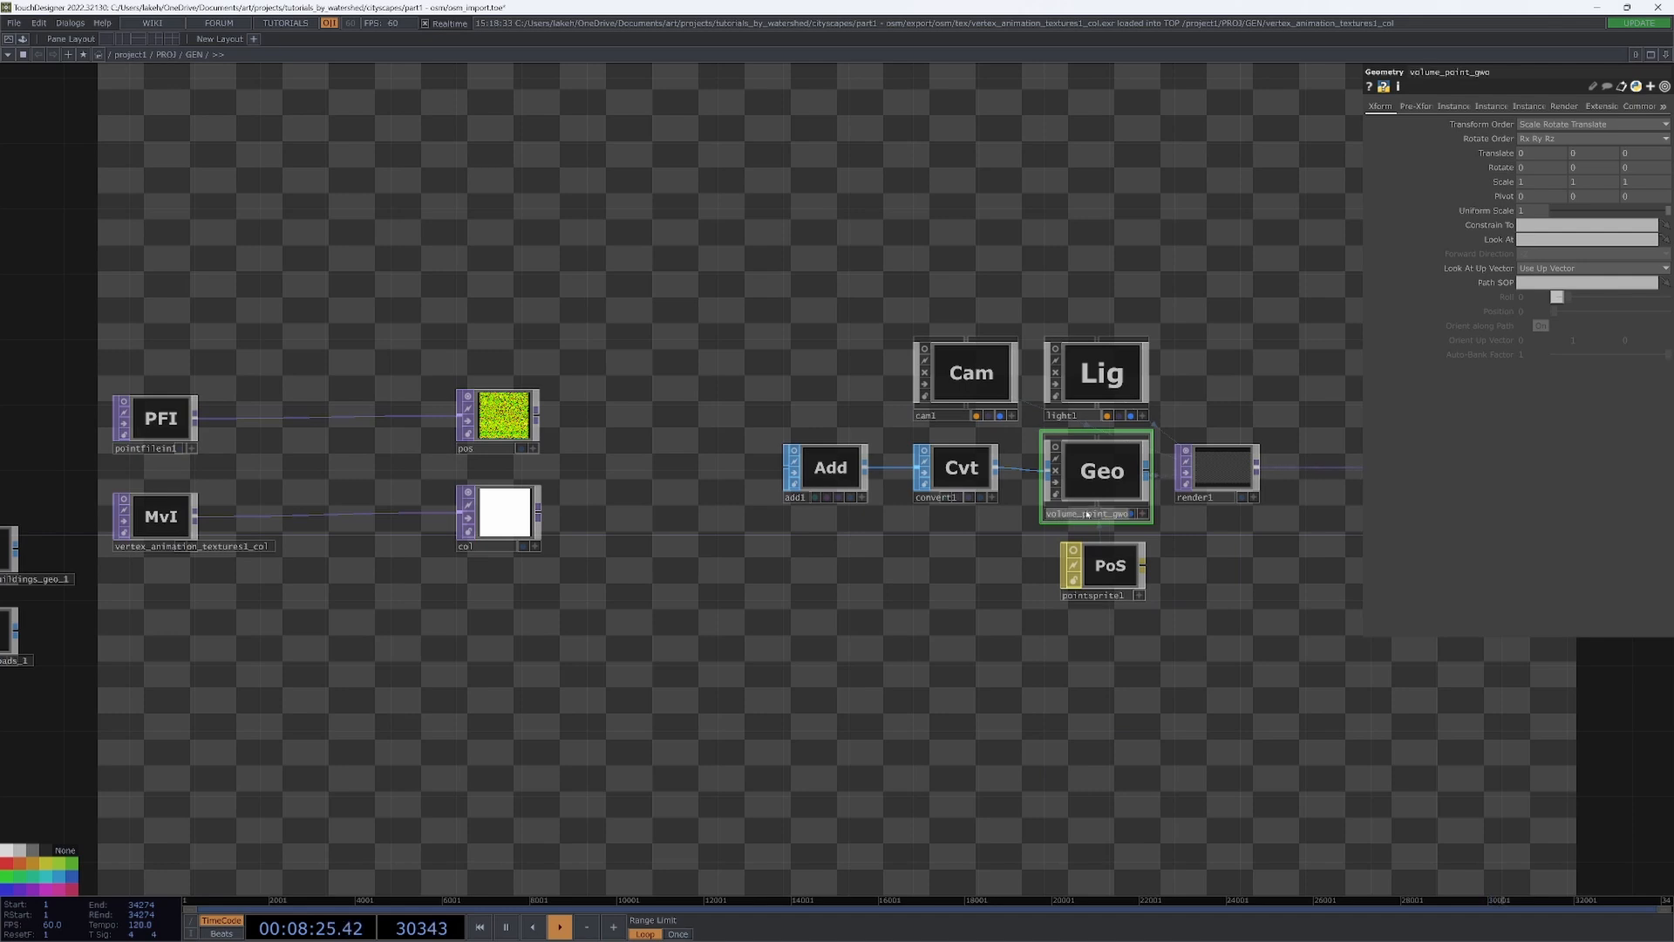
key(Return)
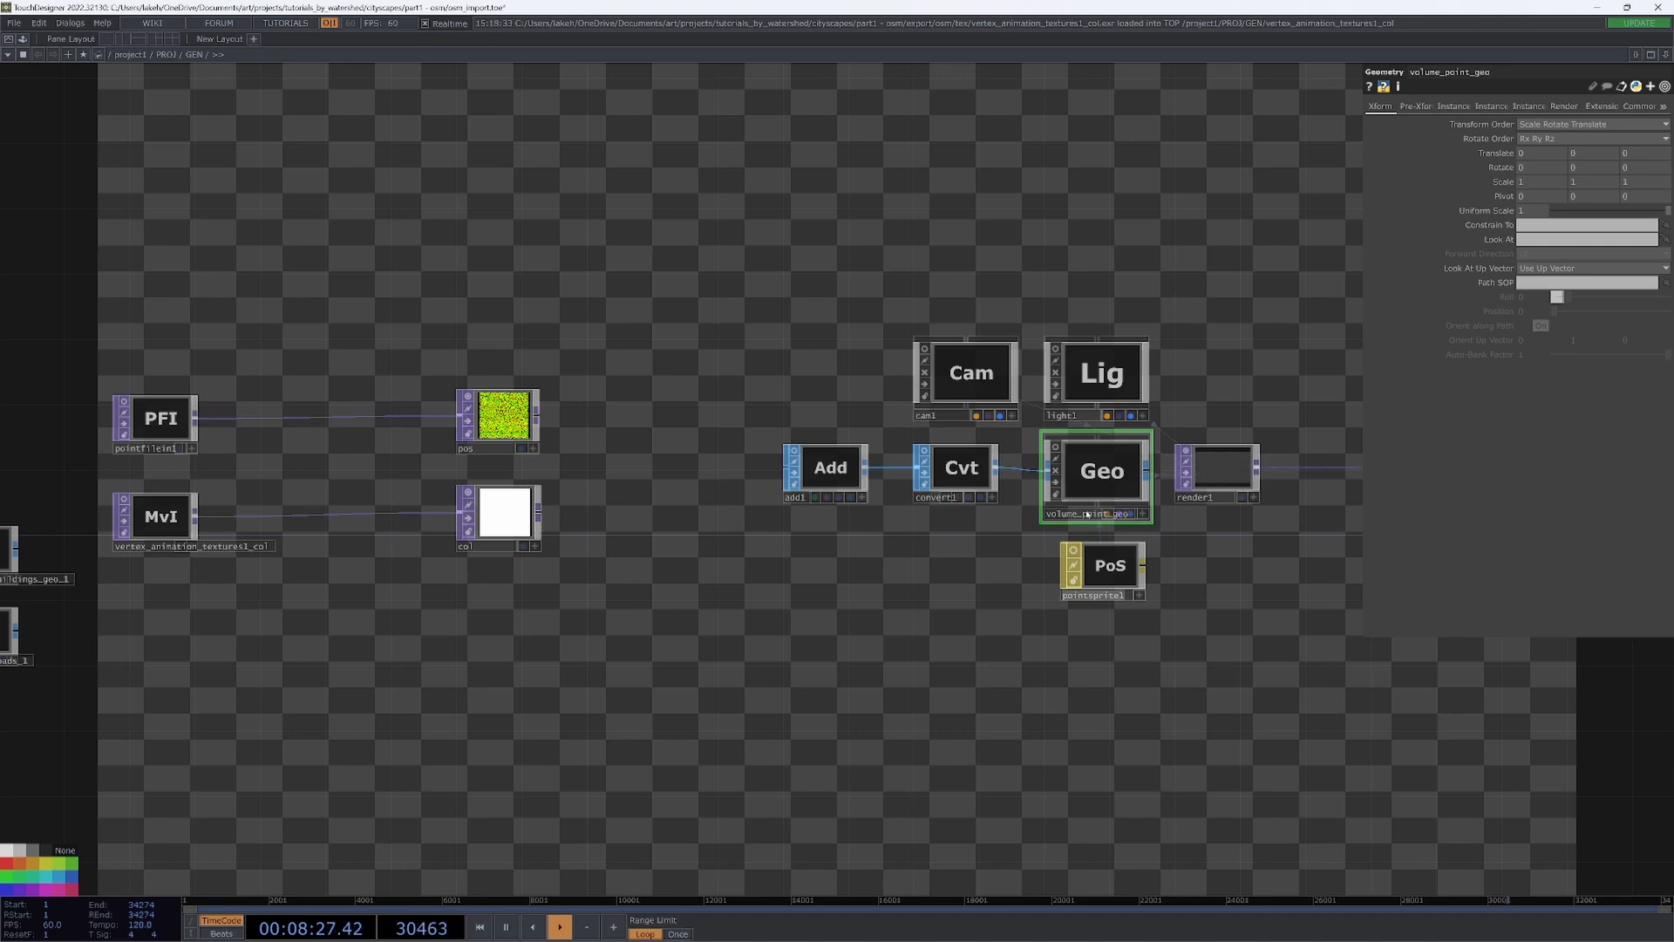
- Enable instancing on volume_point_geo and drive Translate X, Y and Z from the r, g and b channels of pos
double_click(1278, 639)
click(934, 624)
drag(999, 632, 807, 606)
click(1452, 107)
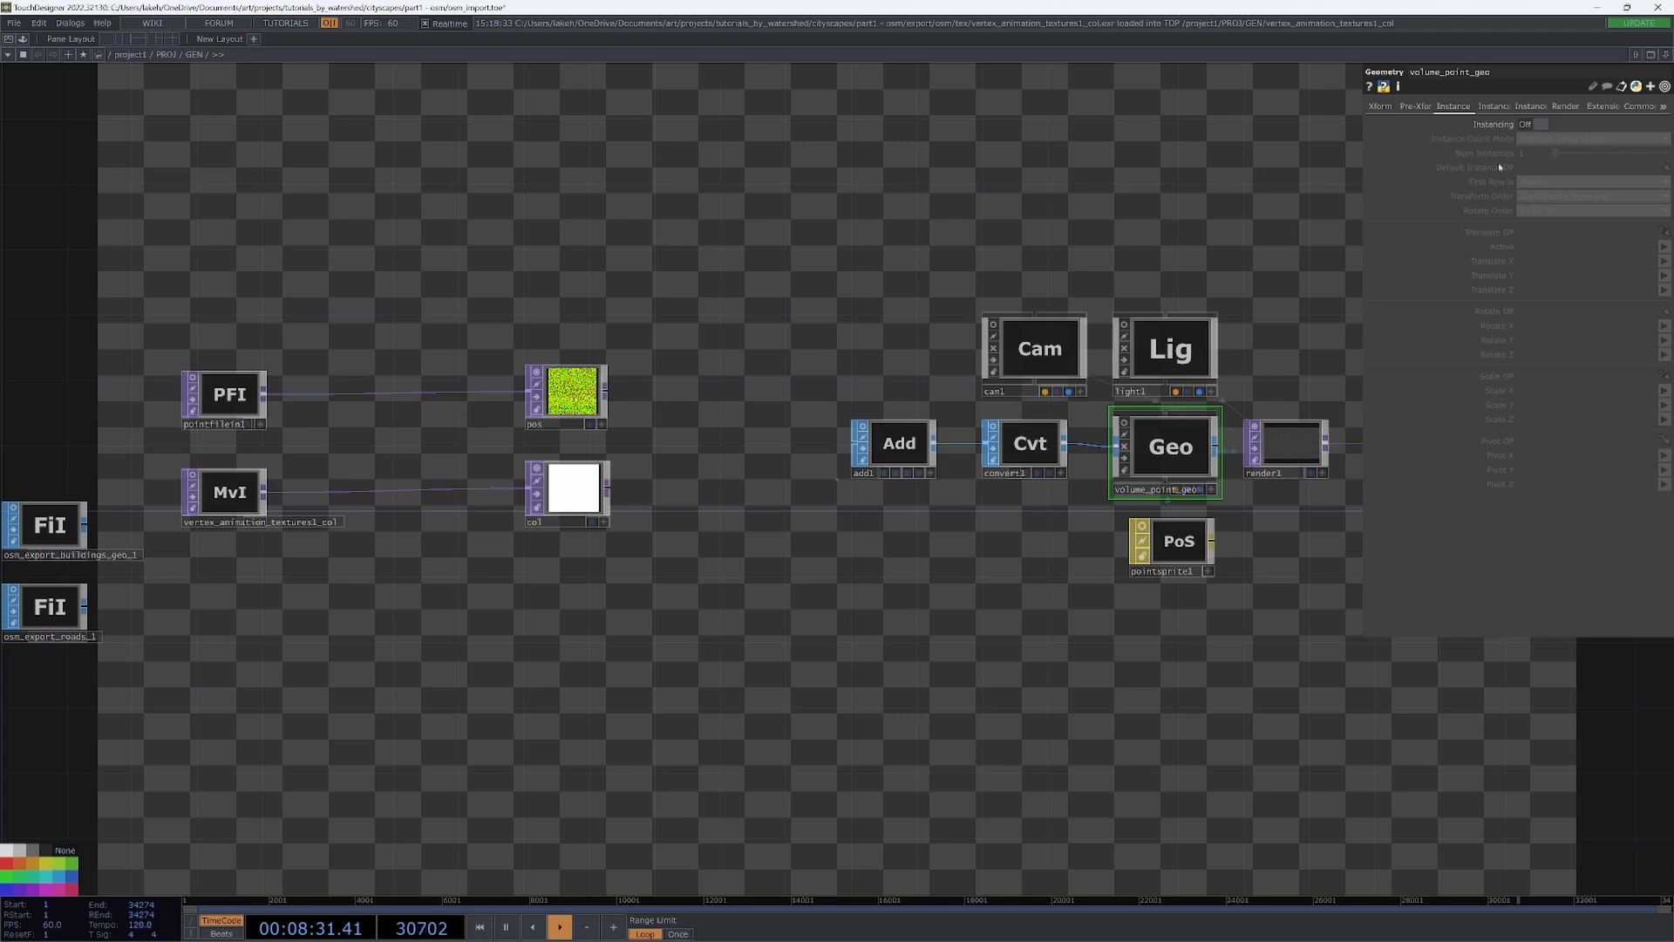
click(1539, 124)
drag(573, 391, 1535, 231)
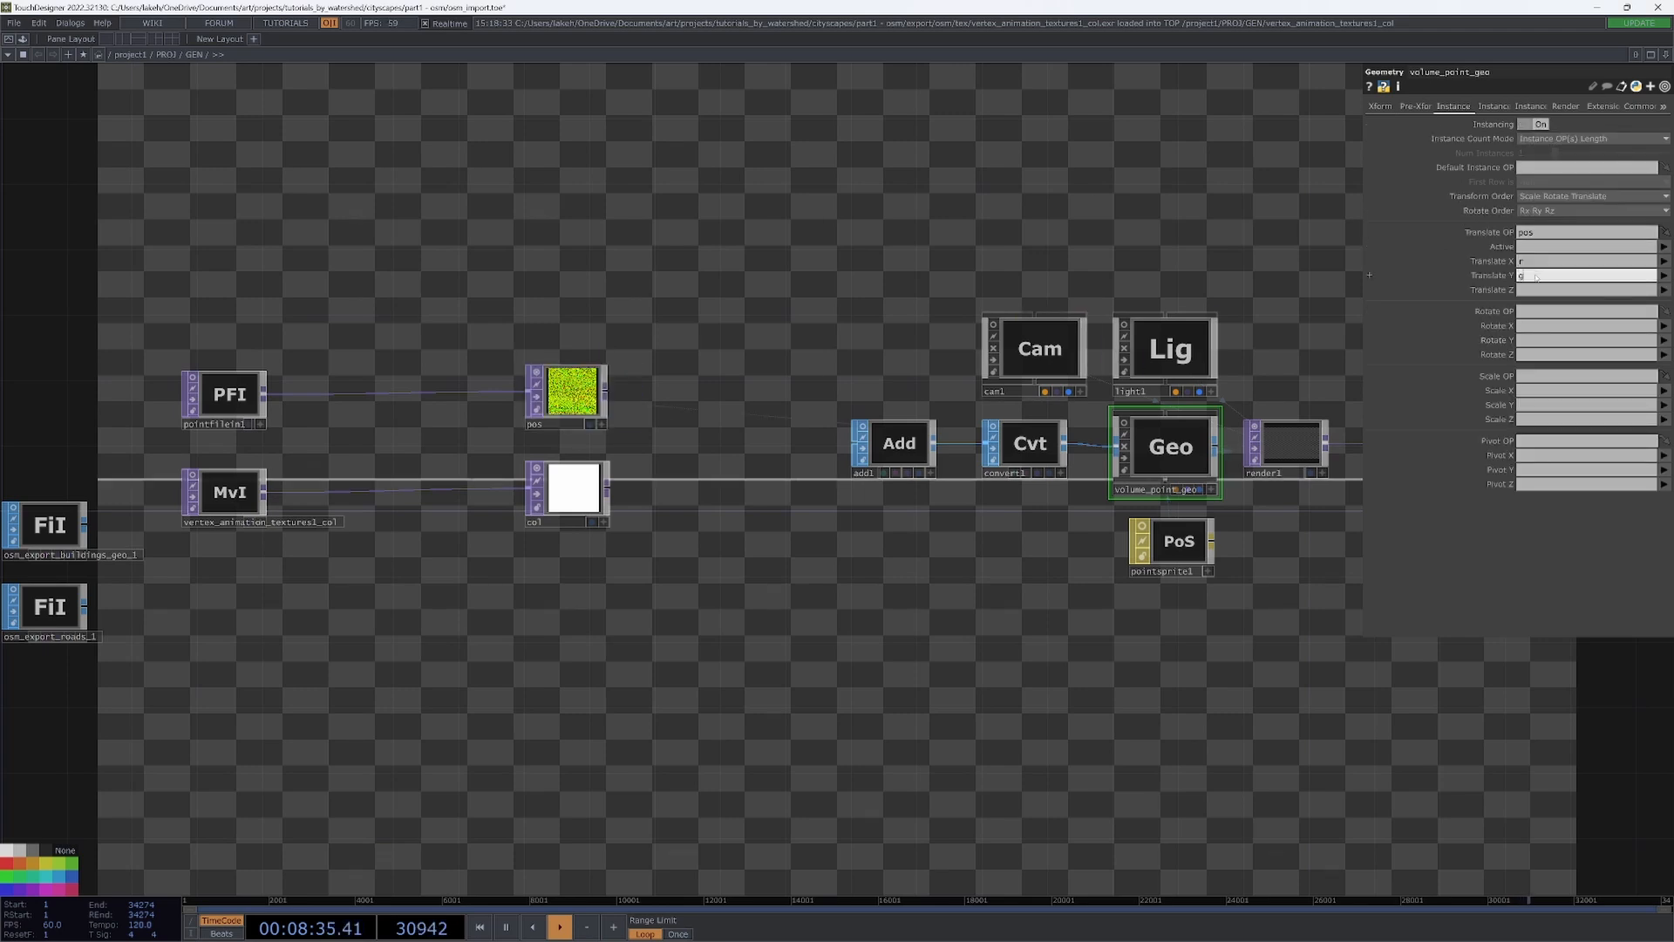
drag(805, 331, 735, 345)
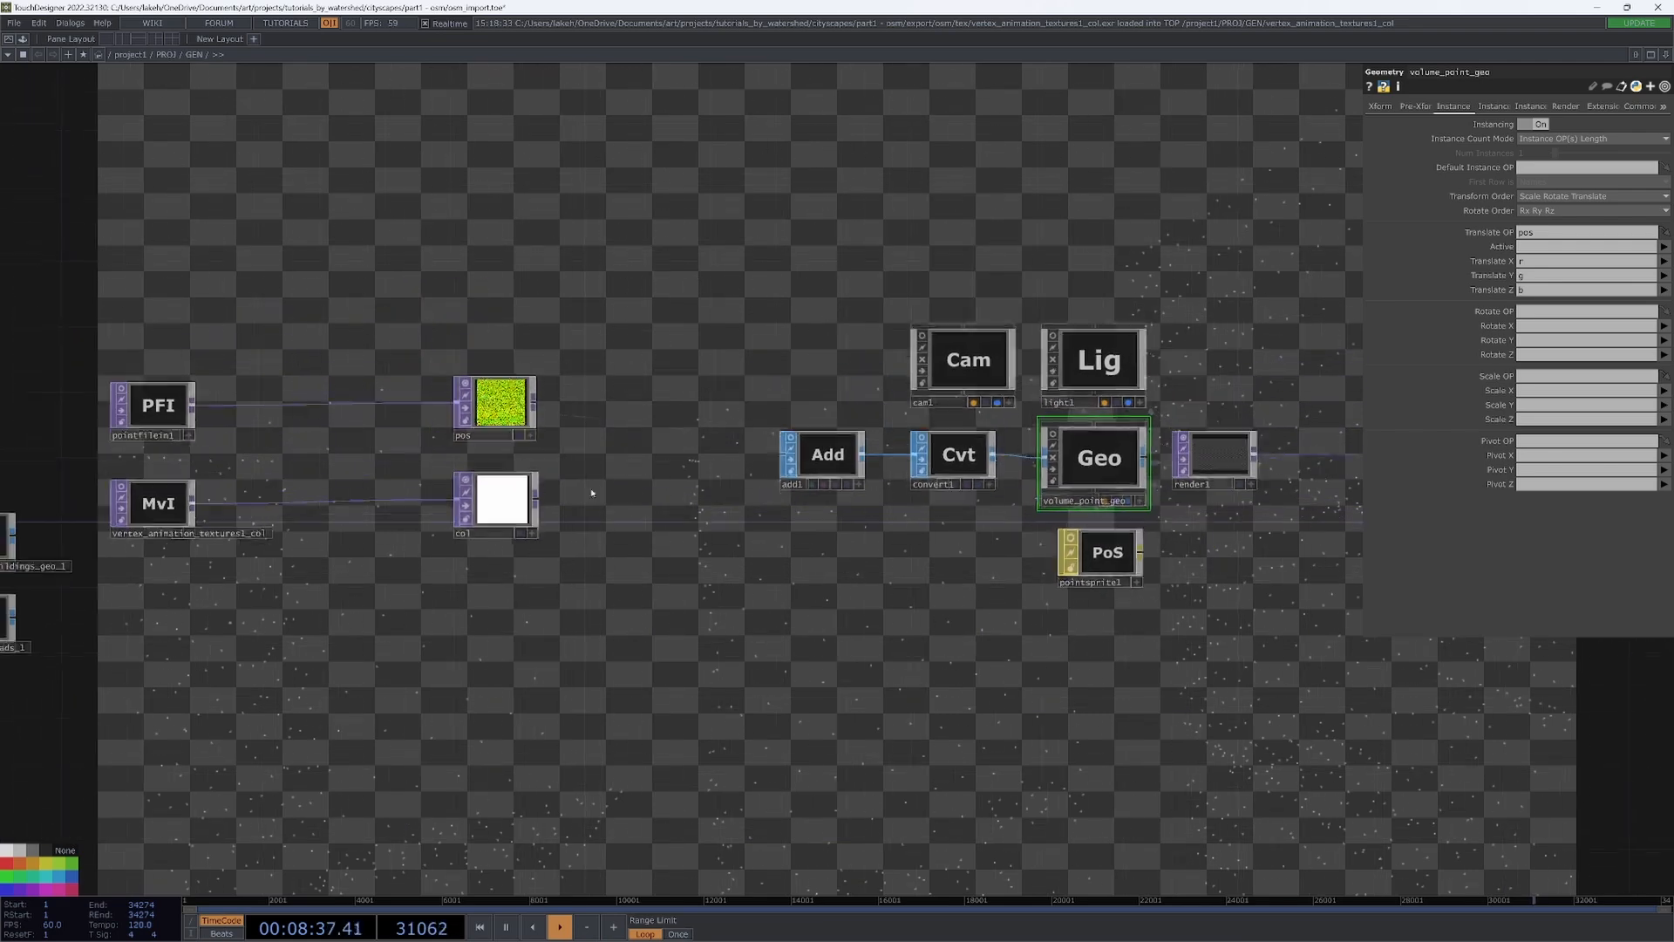
- Set volume_point_geo's instance Color OP to col and map its color channels to r, g, b and a
drag(505, 504, 455, 542)
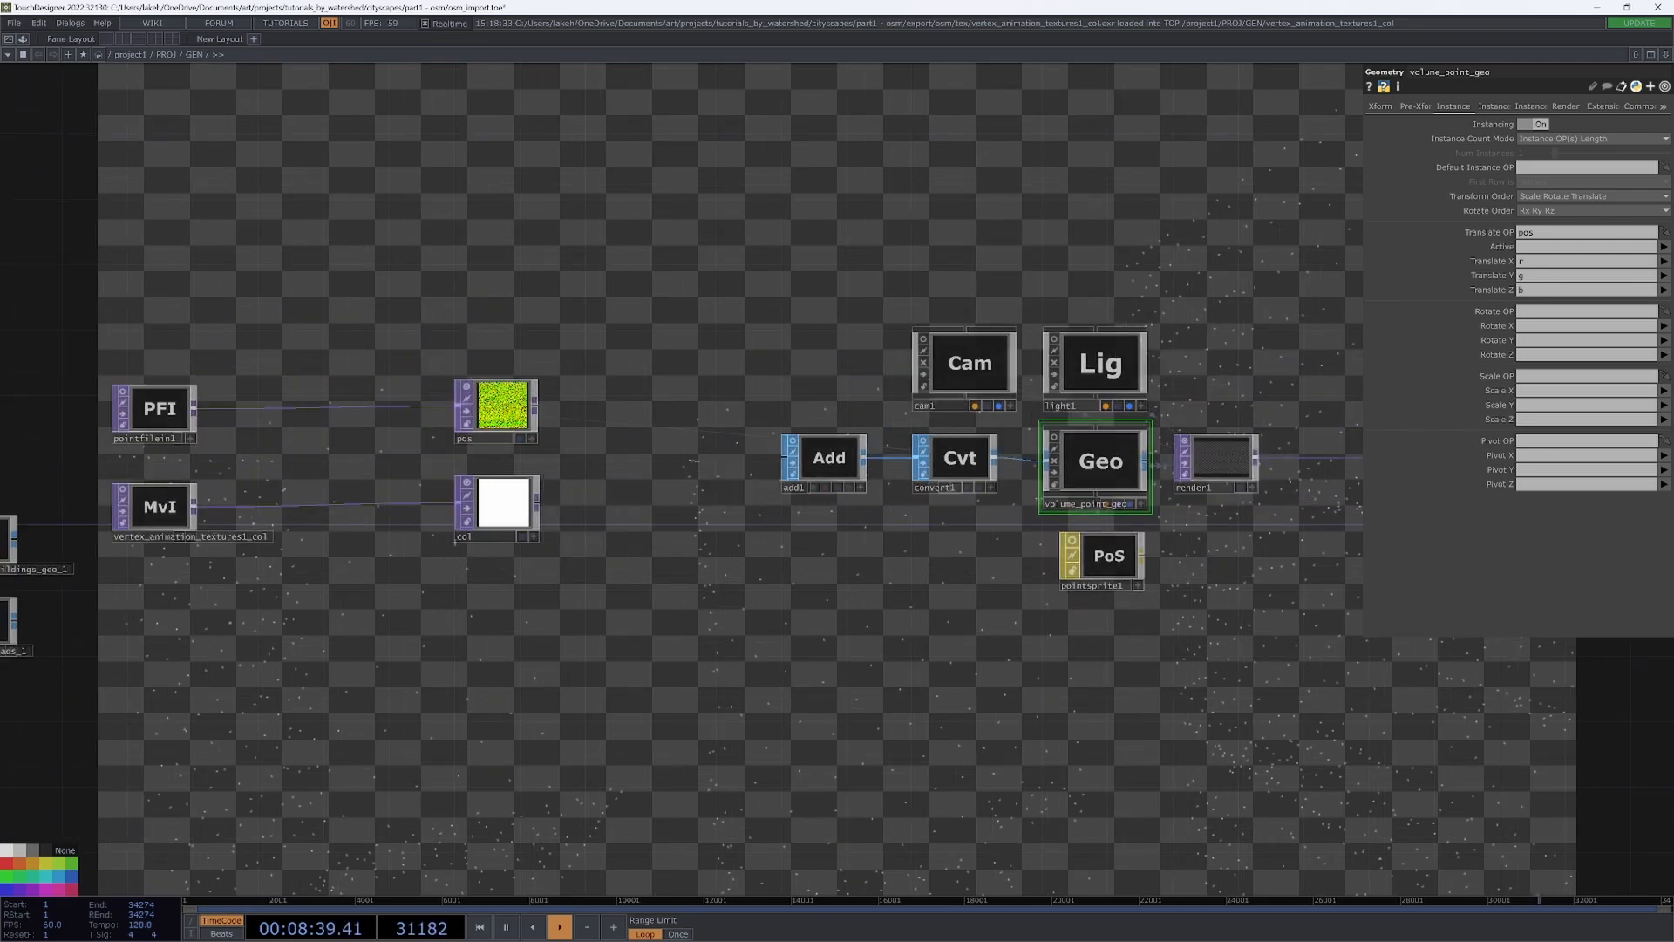
click(1494, 107)
click(1543, 108)
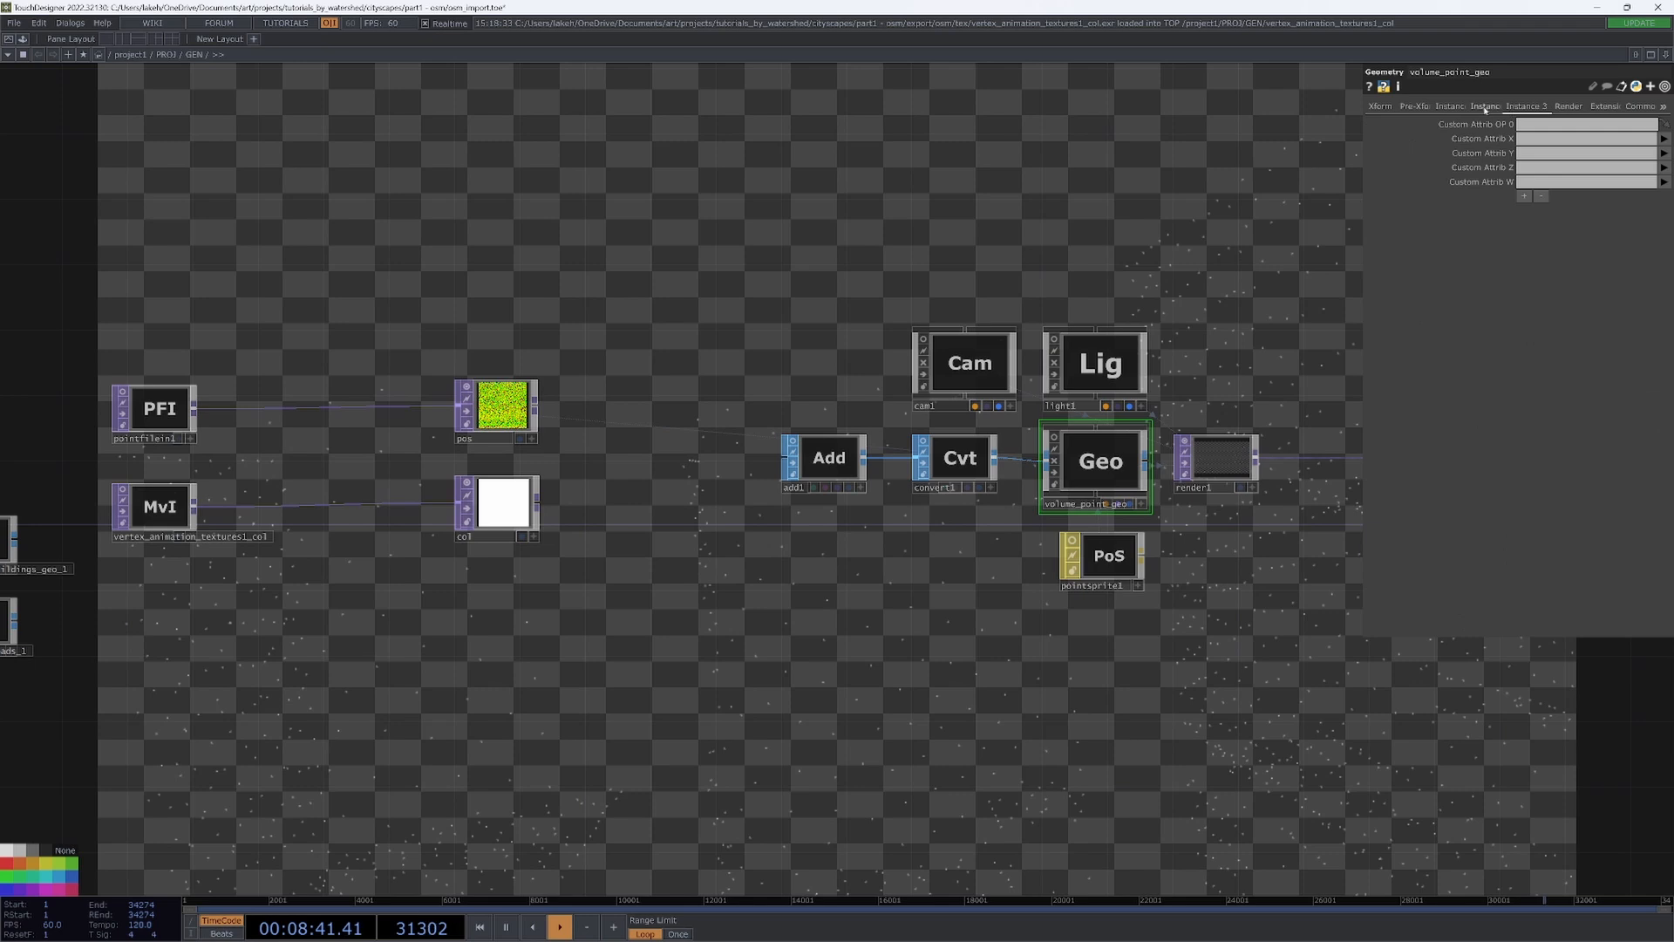
click(1488, 108)
drag(503, 503, 1560, 521)
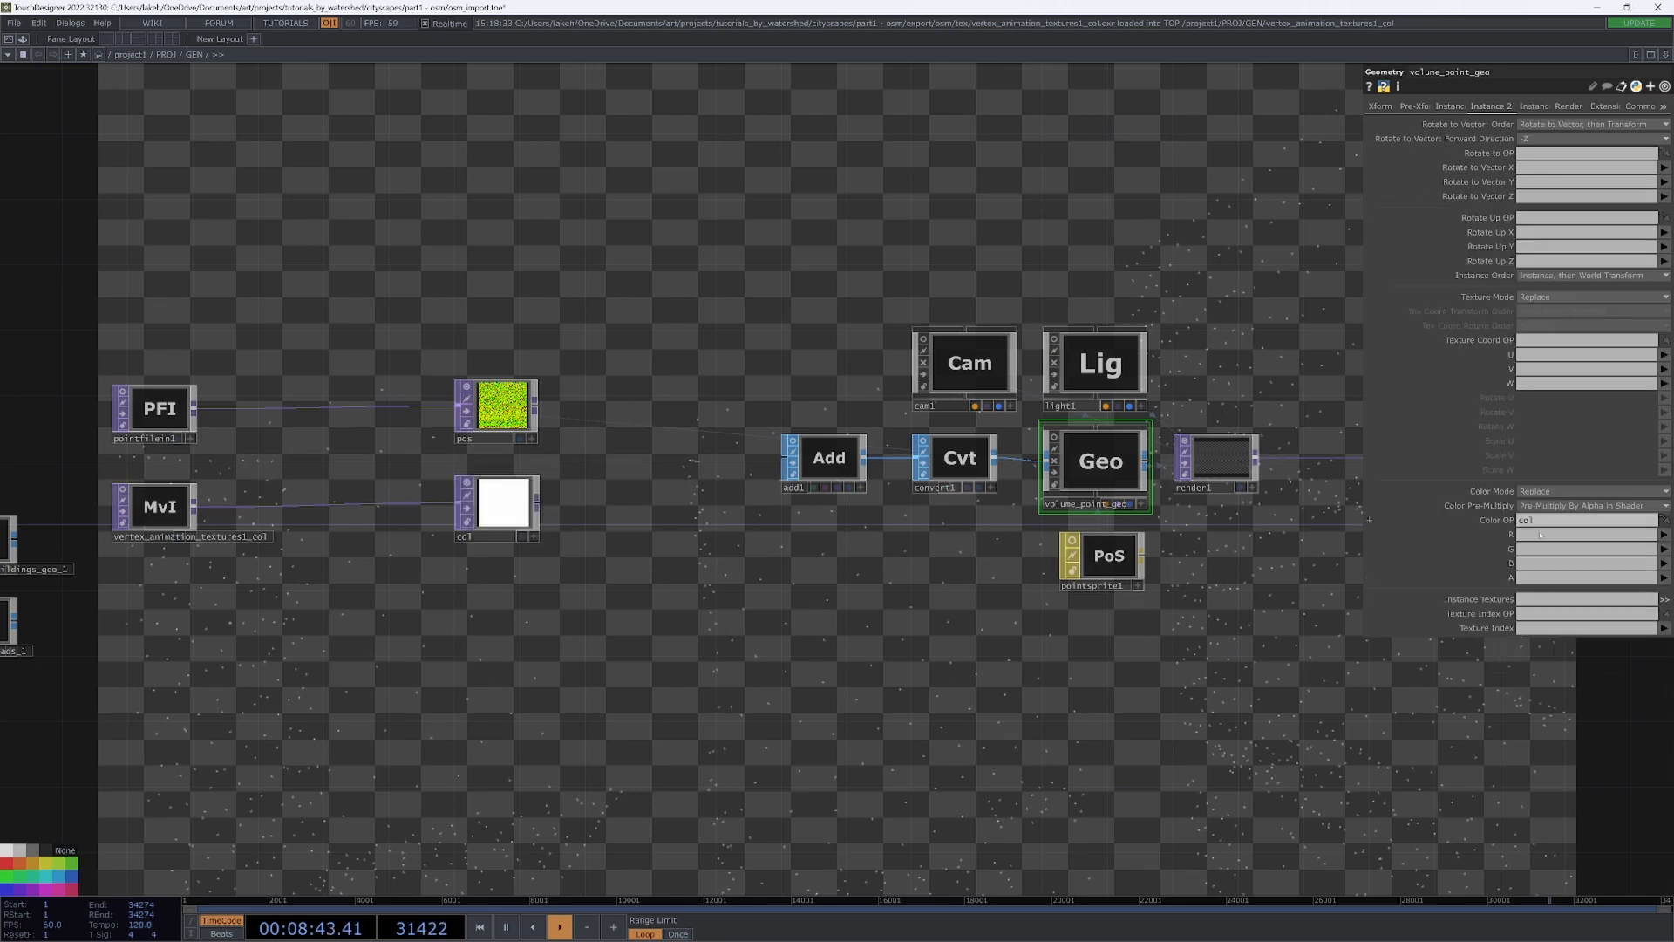
text(r)
key(Tab)
text(g)
key(Tab)
text(b)
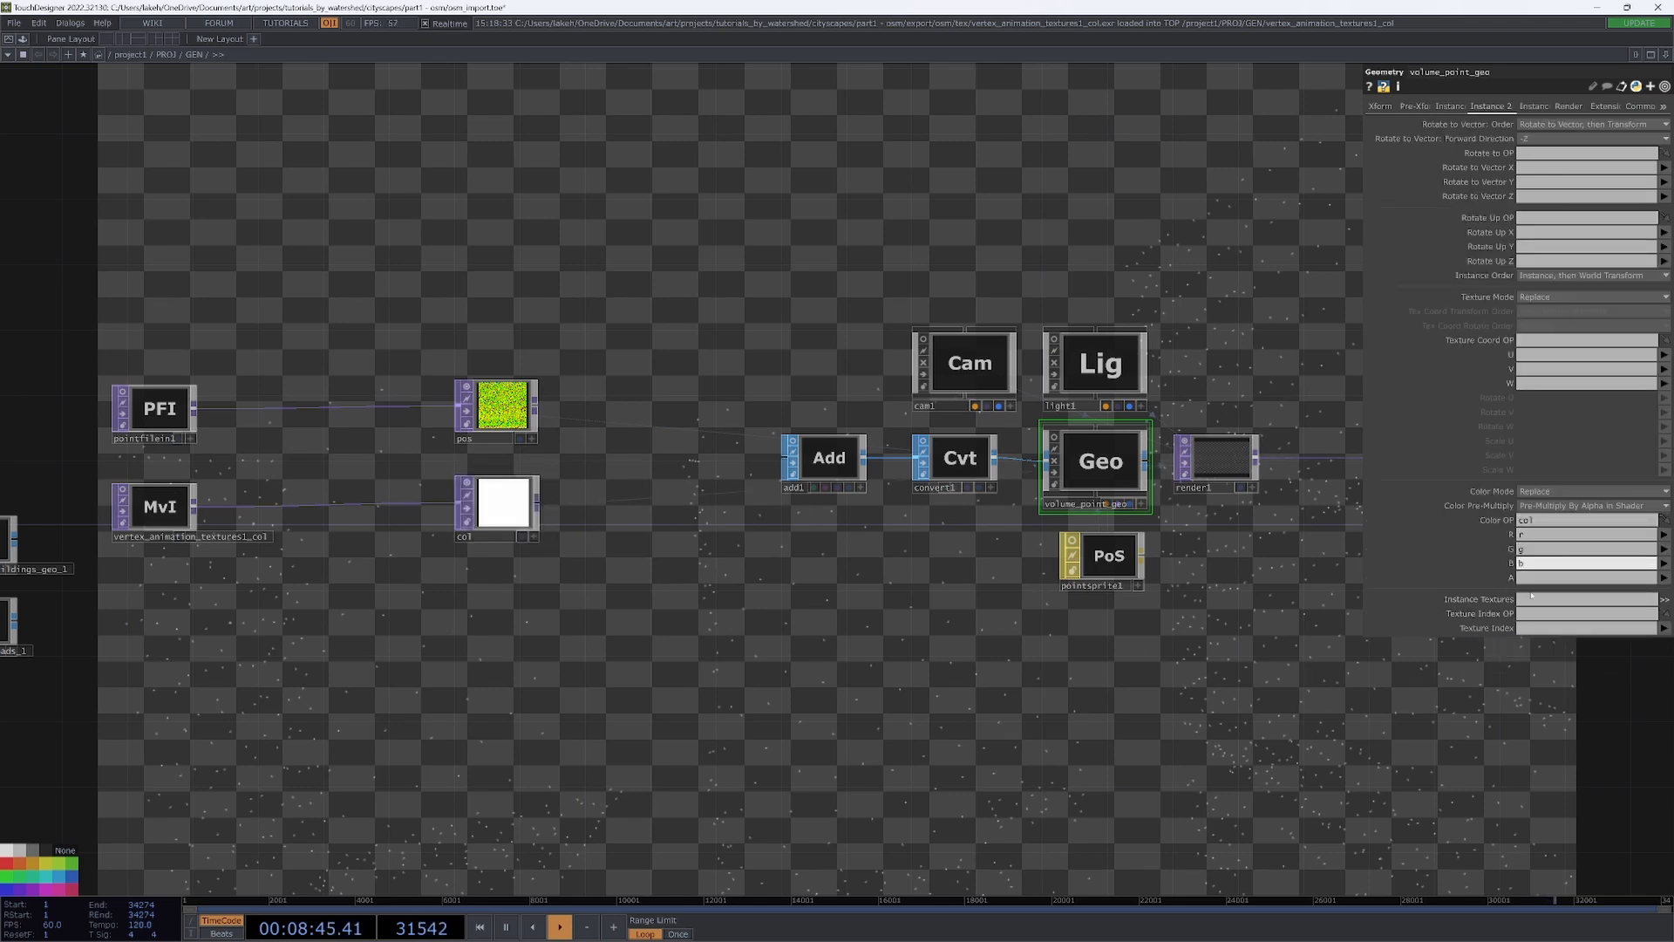
key(Tab)
text(a)
key(Return)
drag(561, 554, 666, 596)
click(1454, 106)
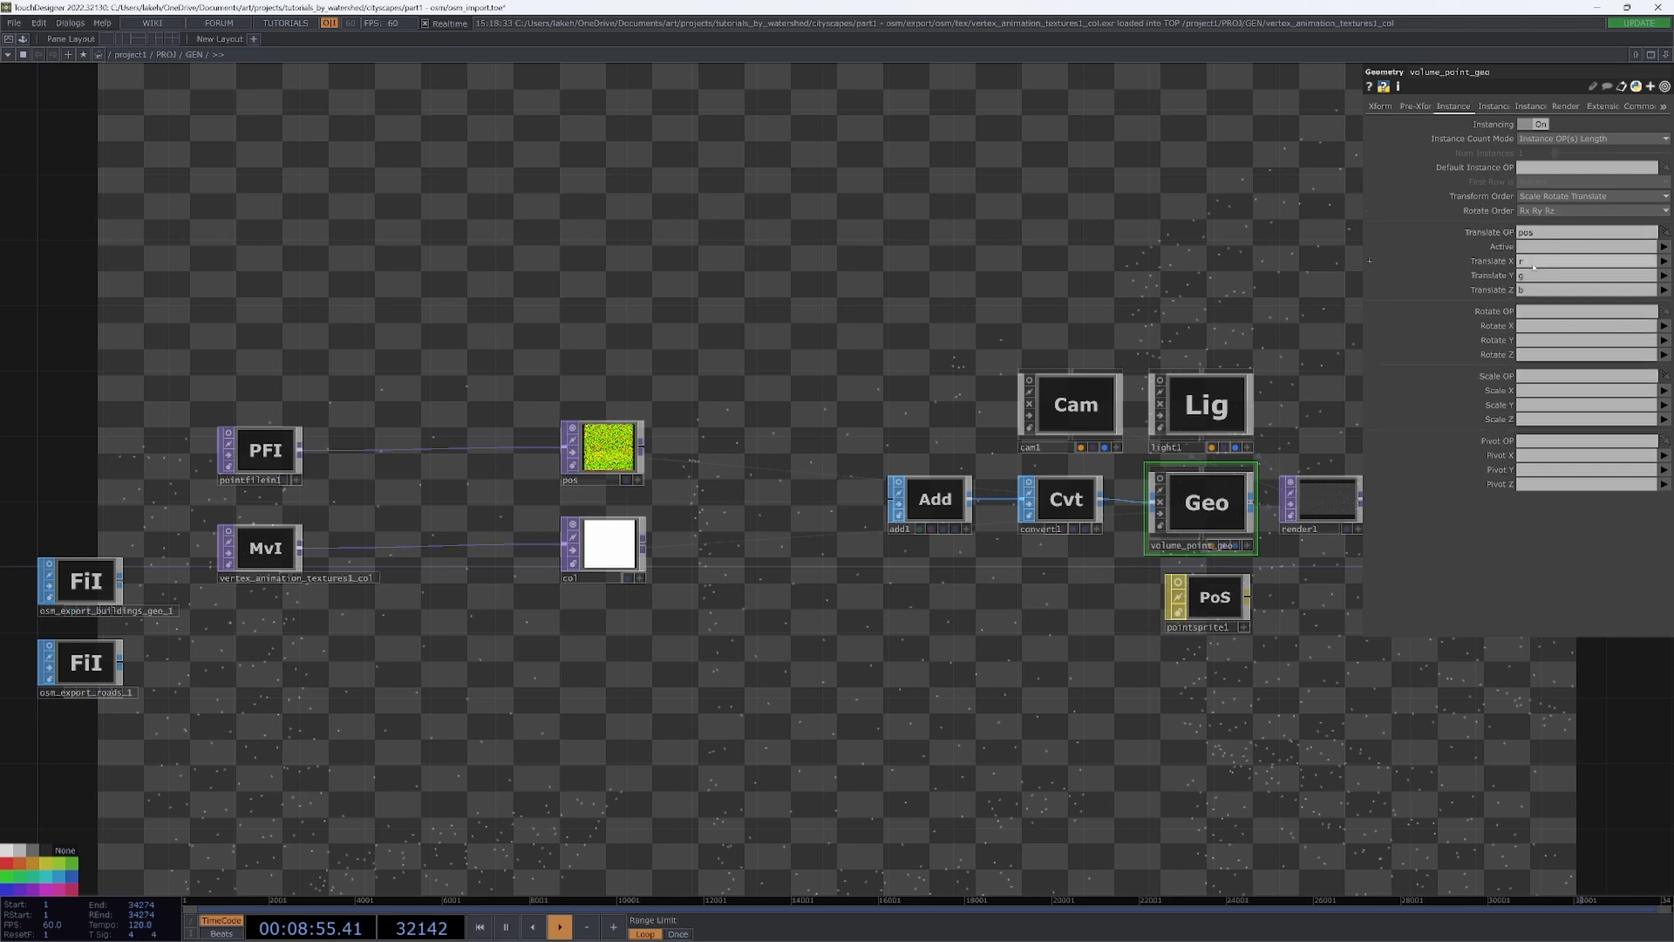
drag(1220, 316, 826, 264)
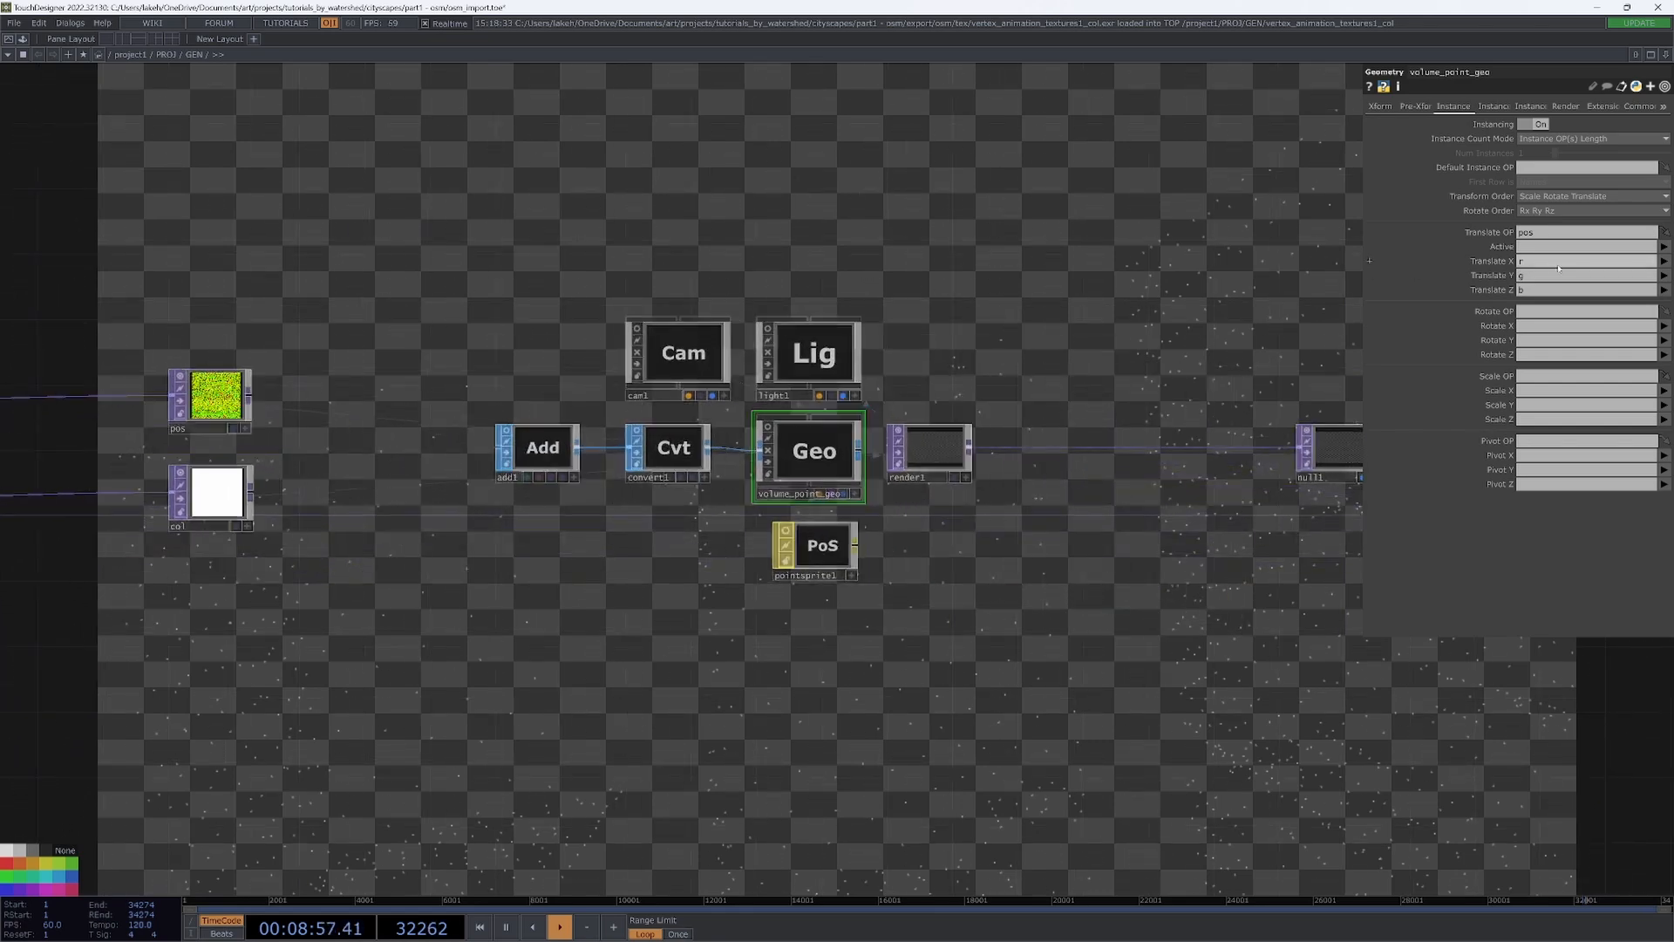
drag(1326, 348, 1455, 254)
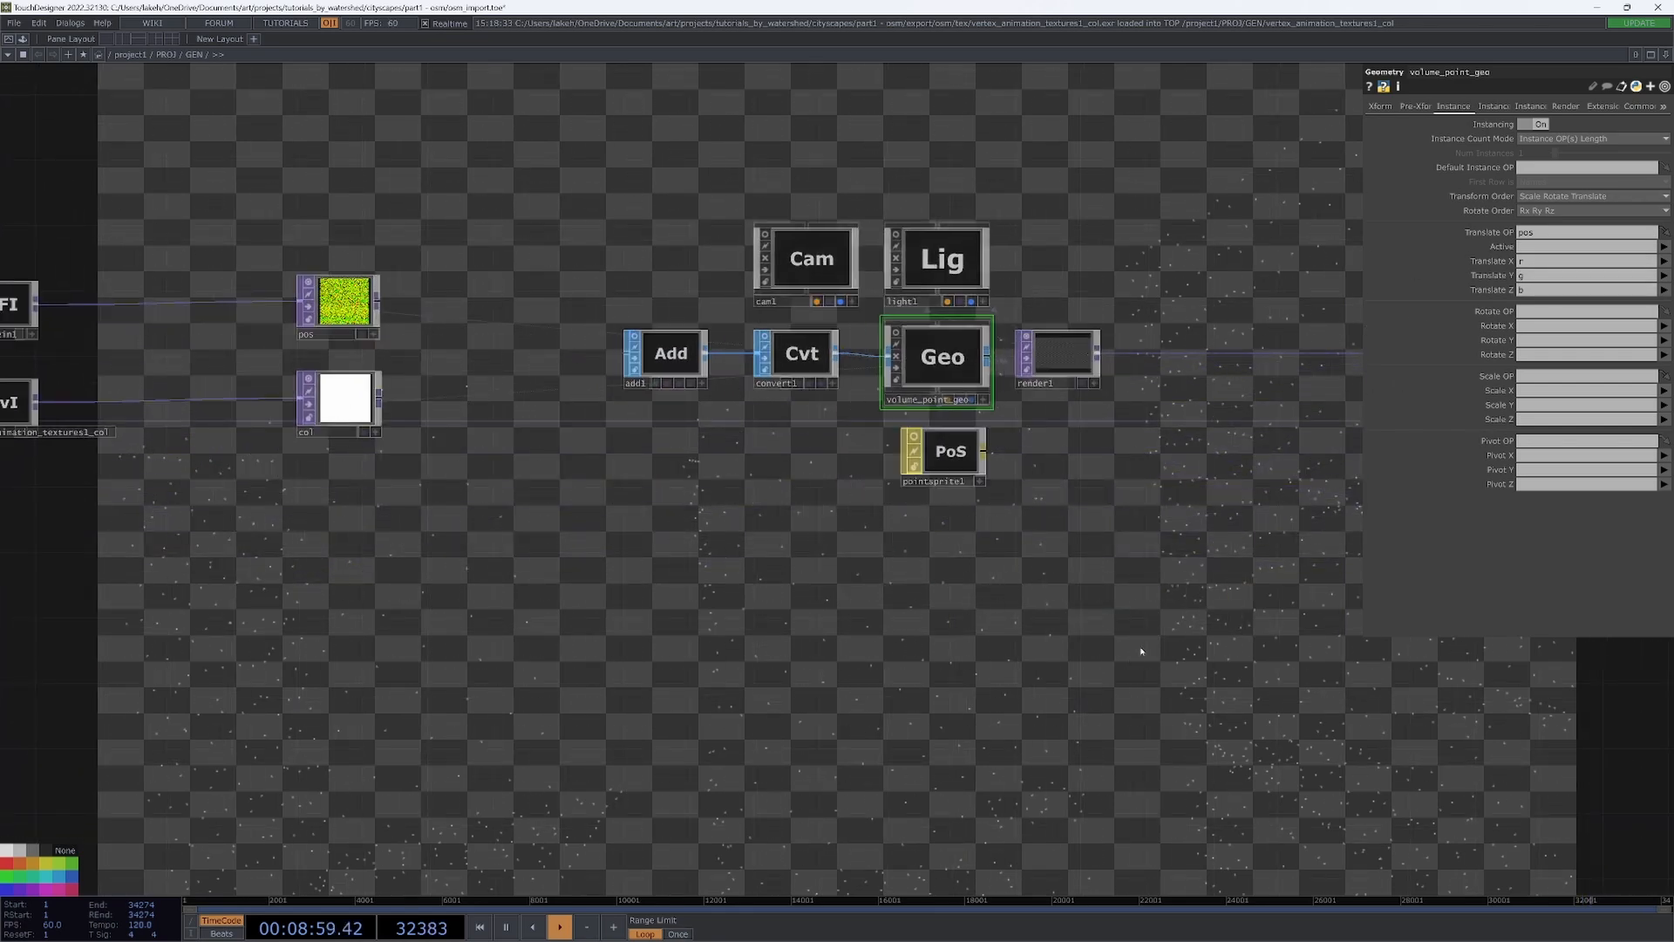
drag(1149, 641, 1280, 677)
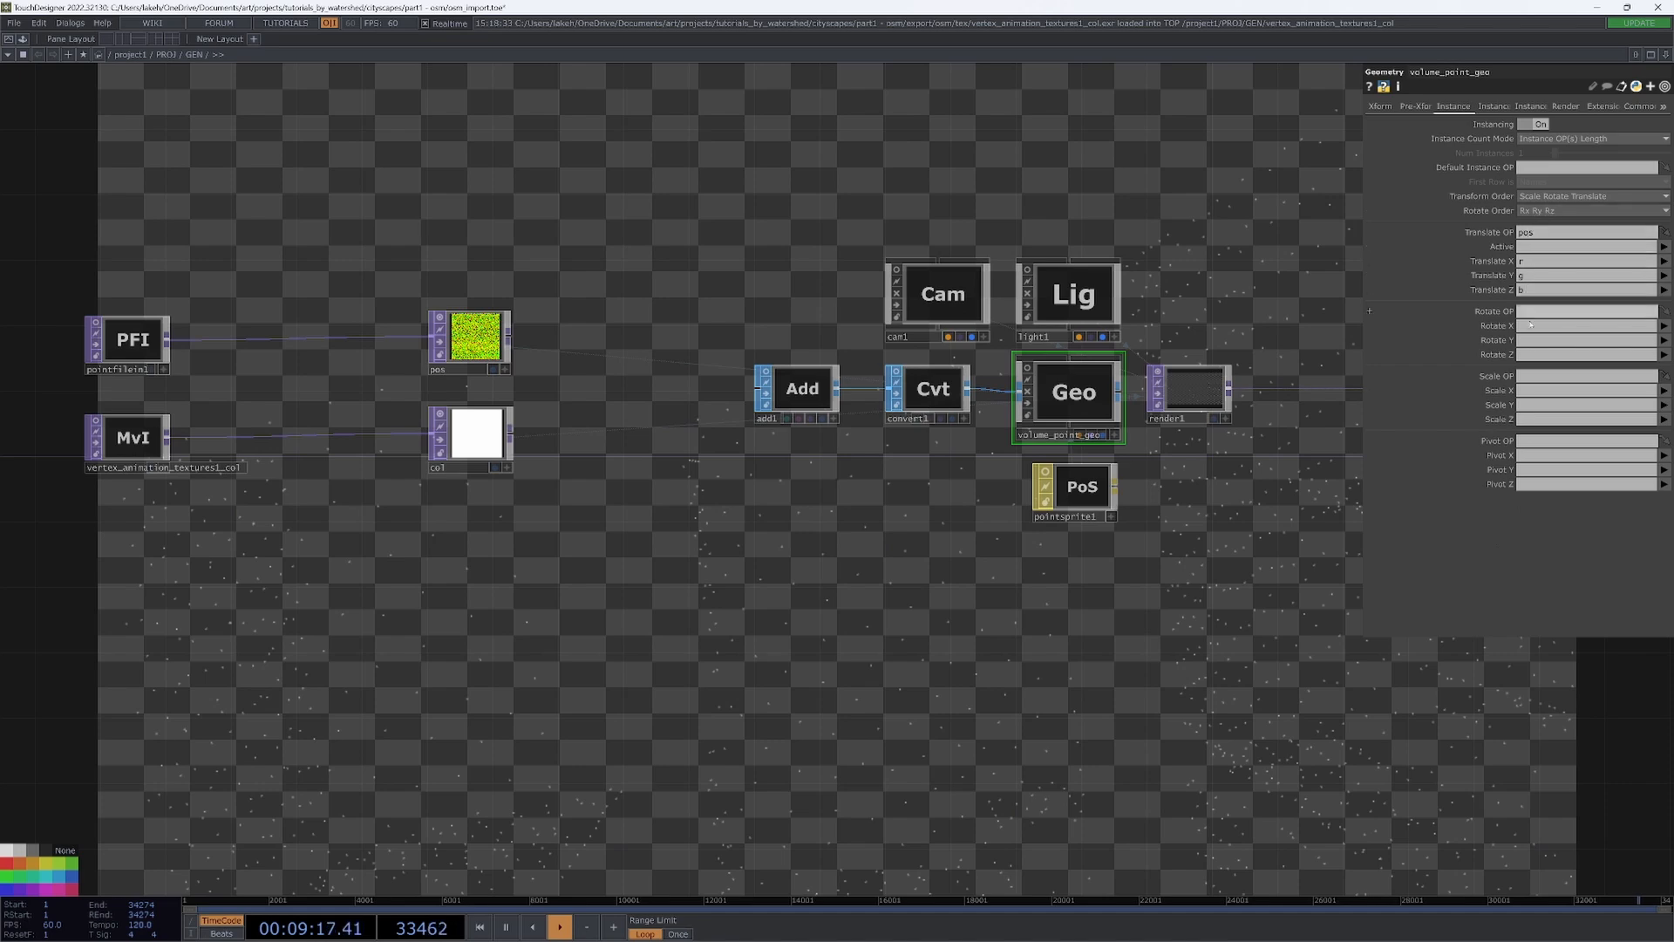
- Insert a Transform TOP between render1 and null1, placed beside null1, and set its background color alpha to 1
middle_drag(857, 552, 995, 508)
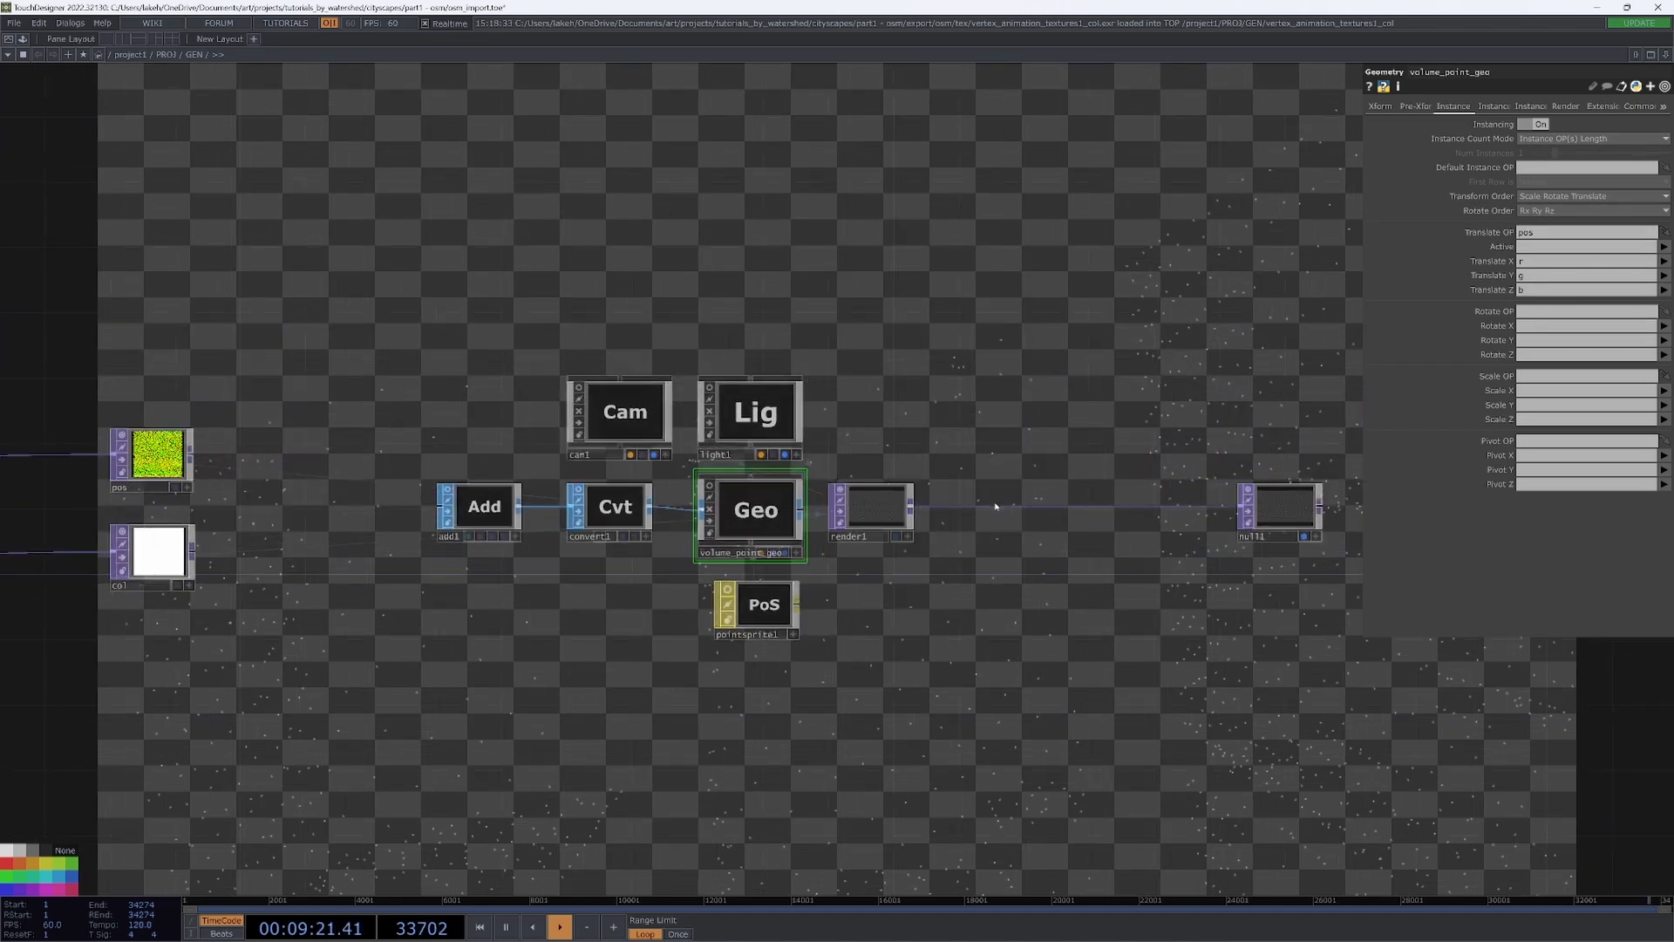
right_click(995, 509)
click(990, 509)
right_click(992, 507)
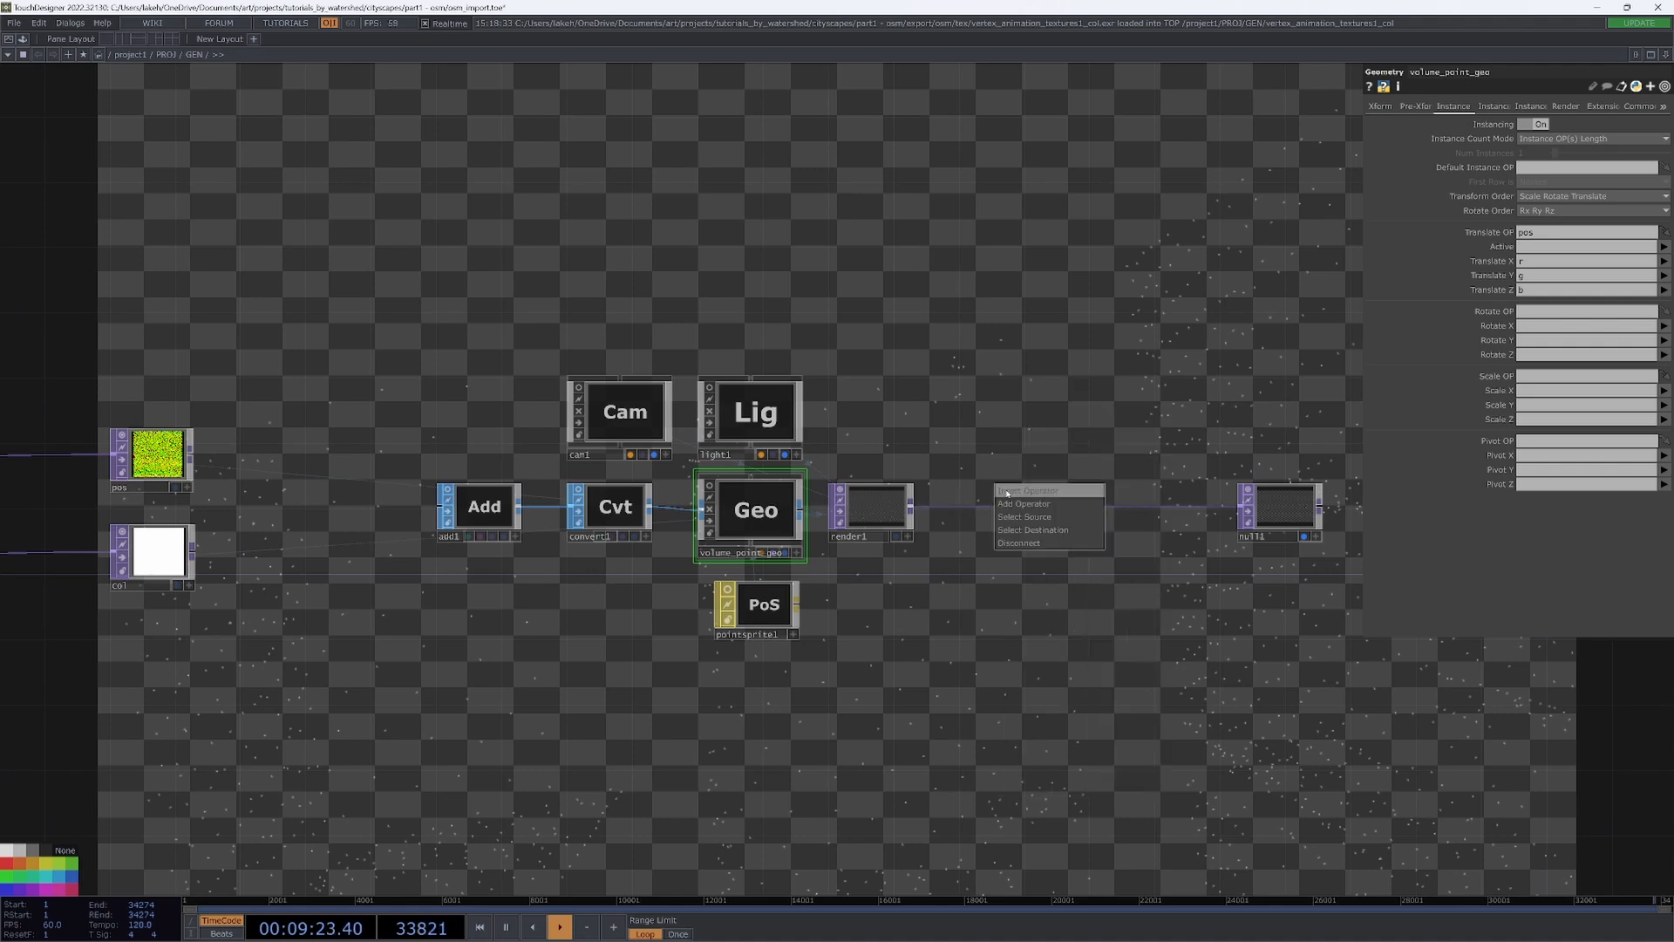
click(1006, 491)
click(1123, 482)
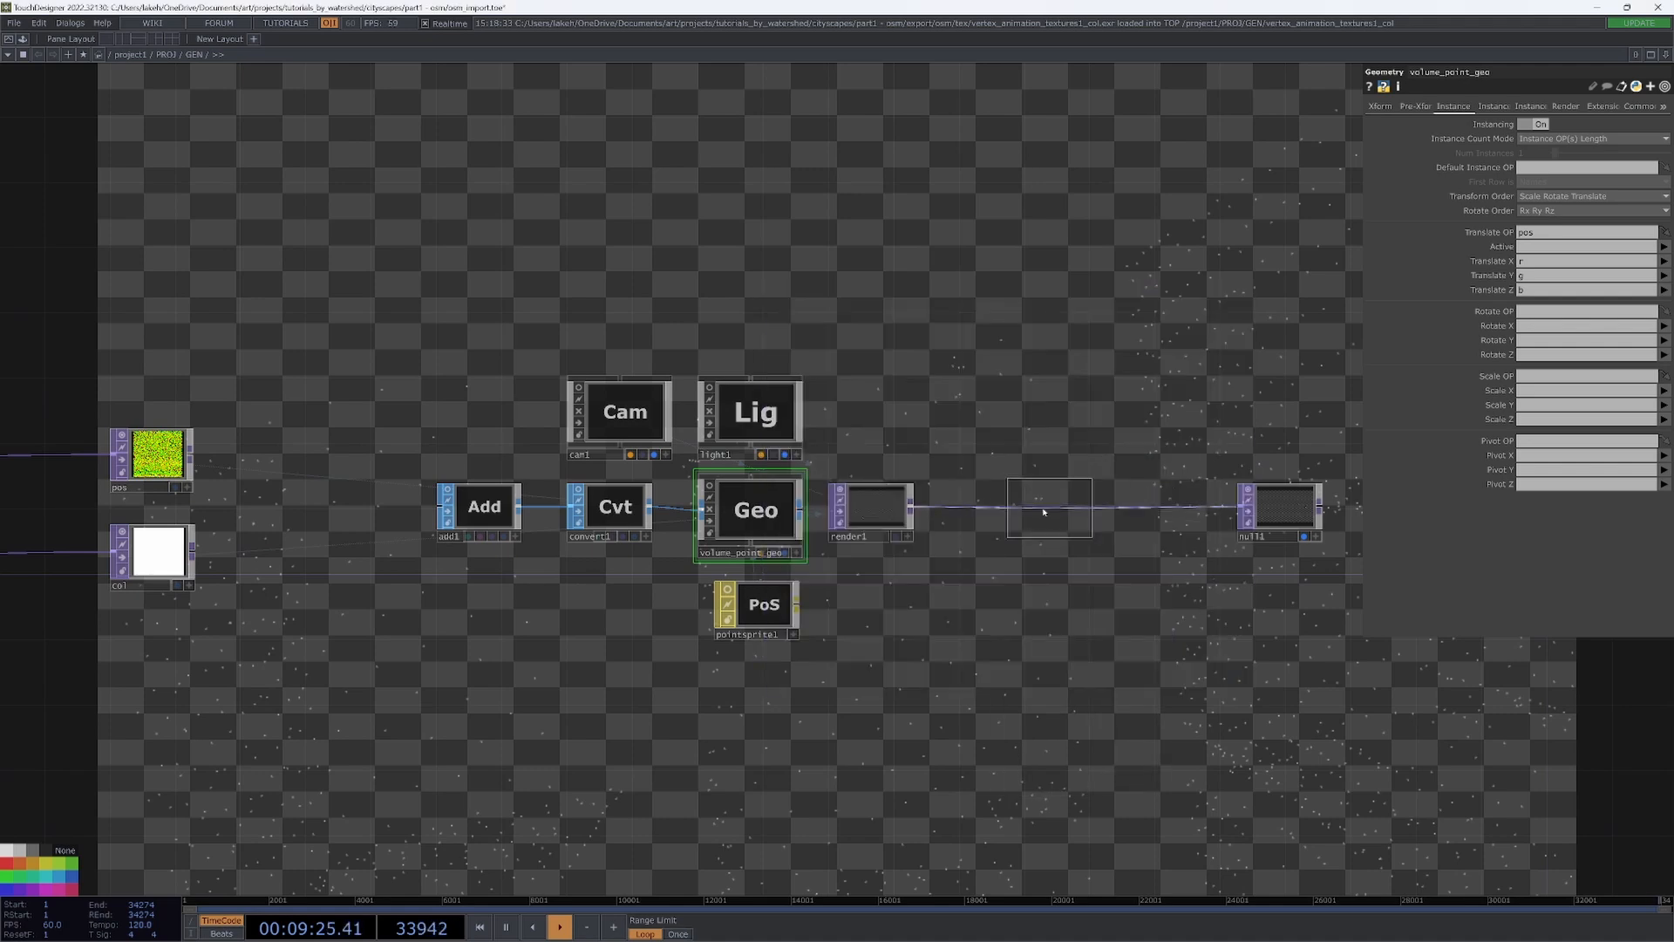
click(1165, 515)
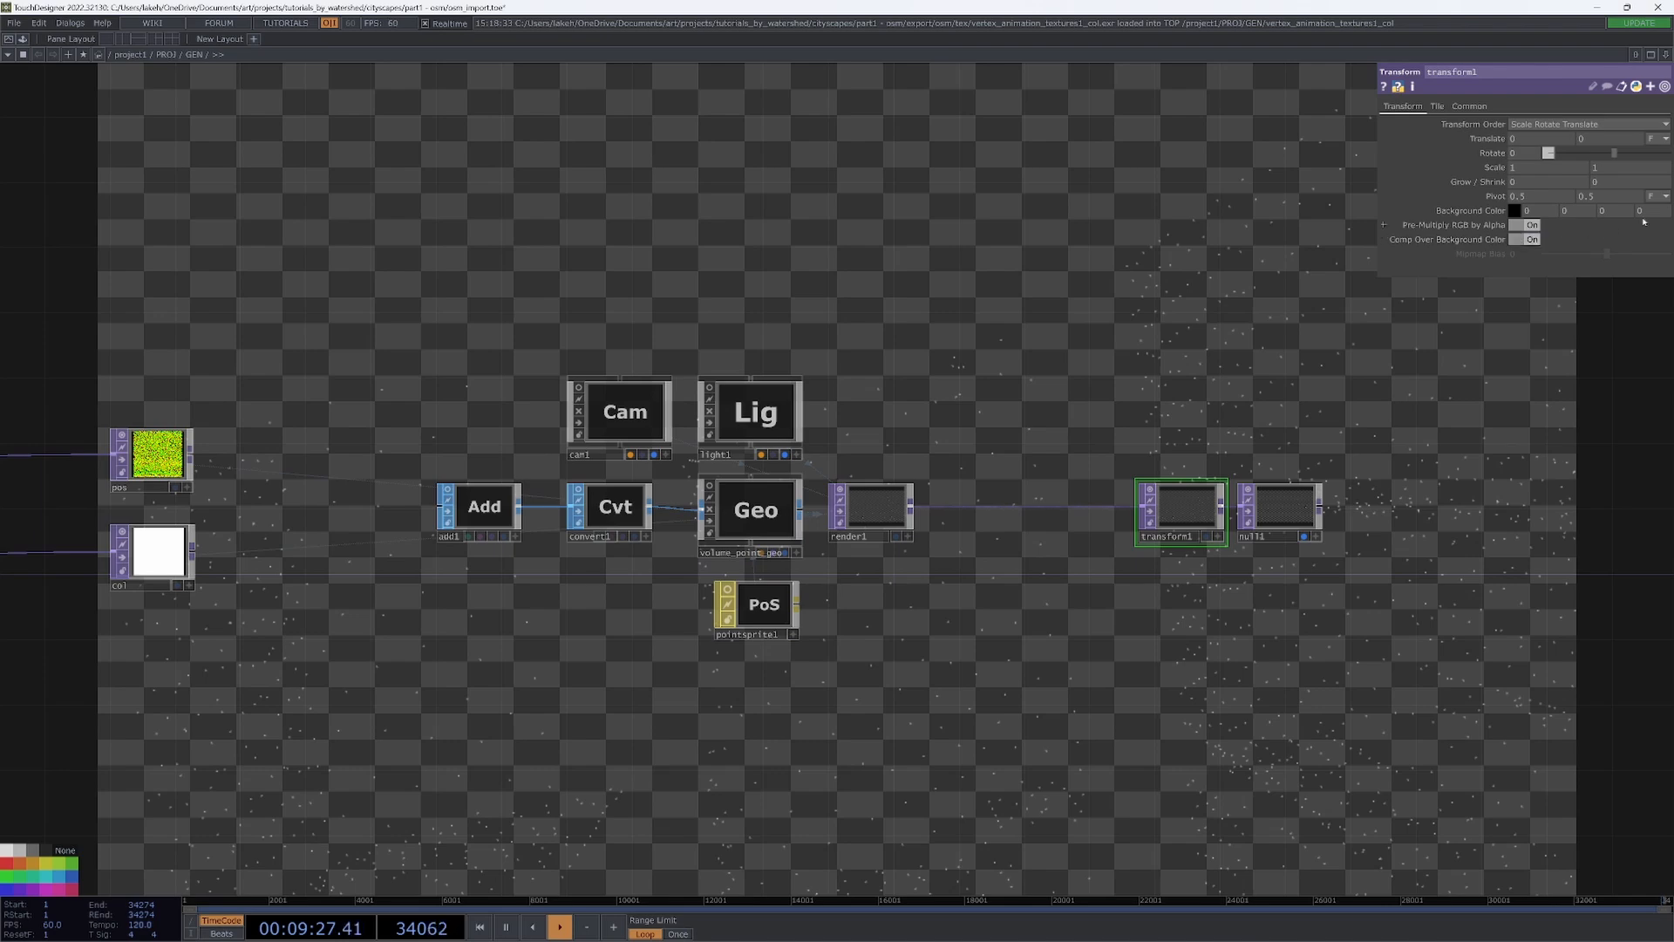
key(h)
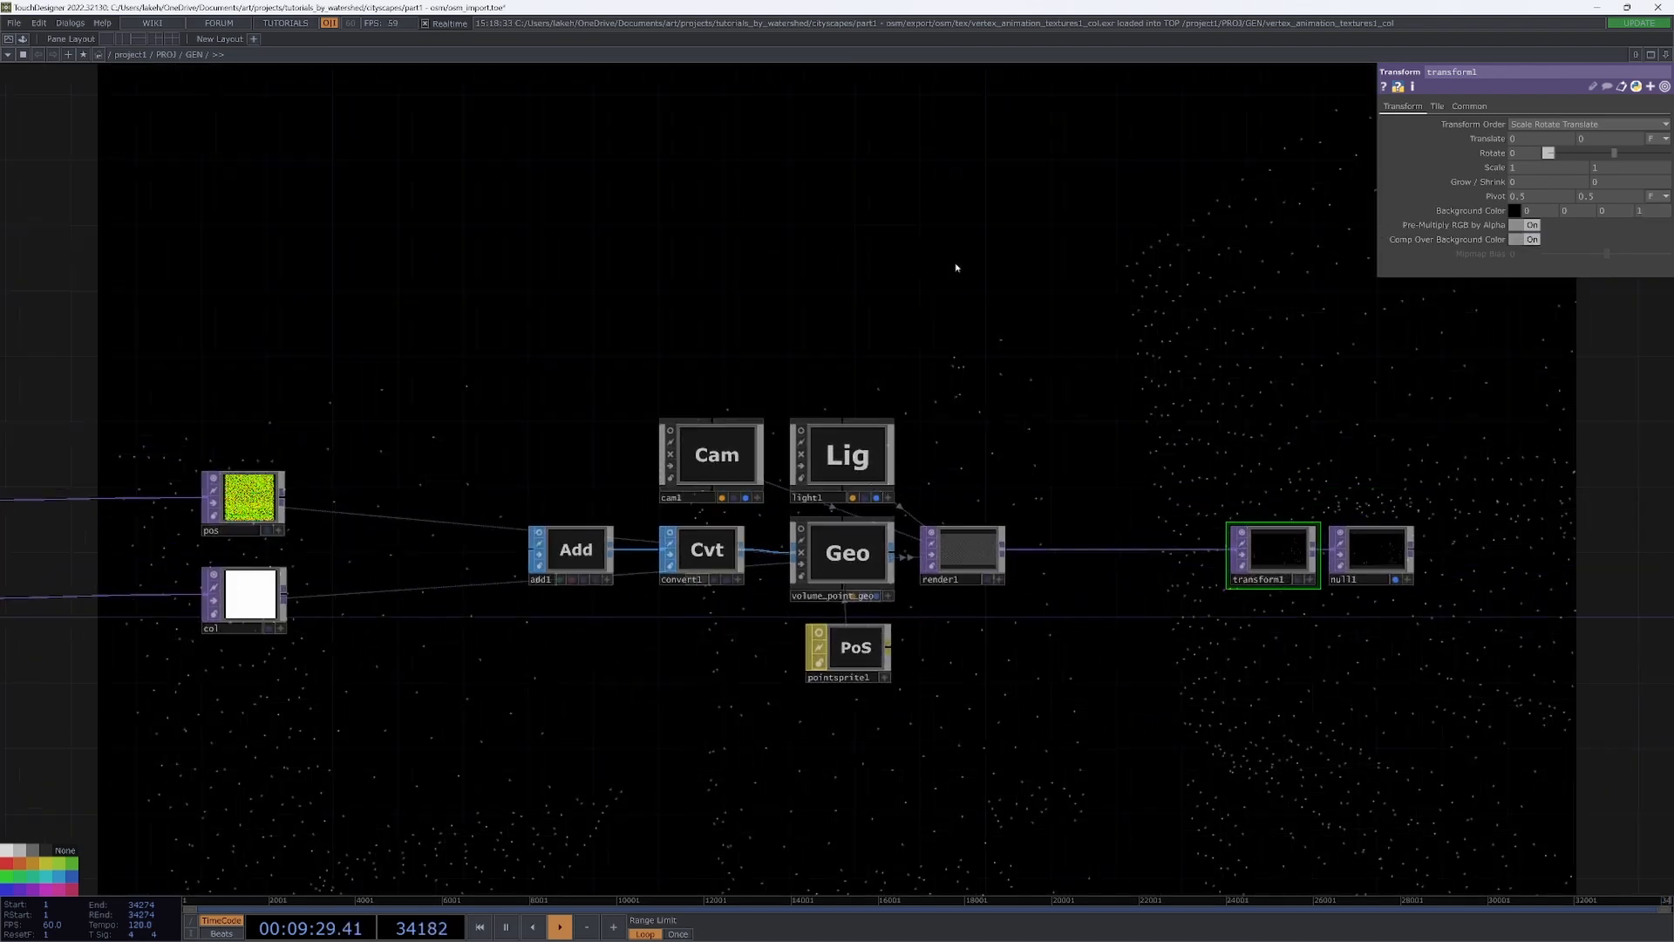
- Reset all parameters of cam1, turn off its active viewer, and select it
click(939, 539)
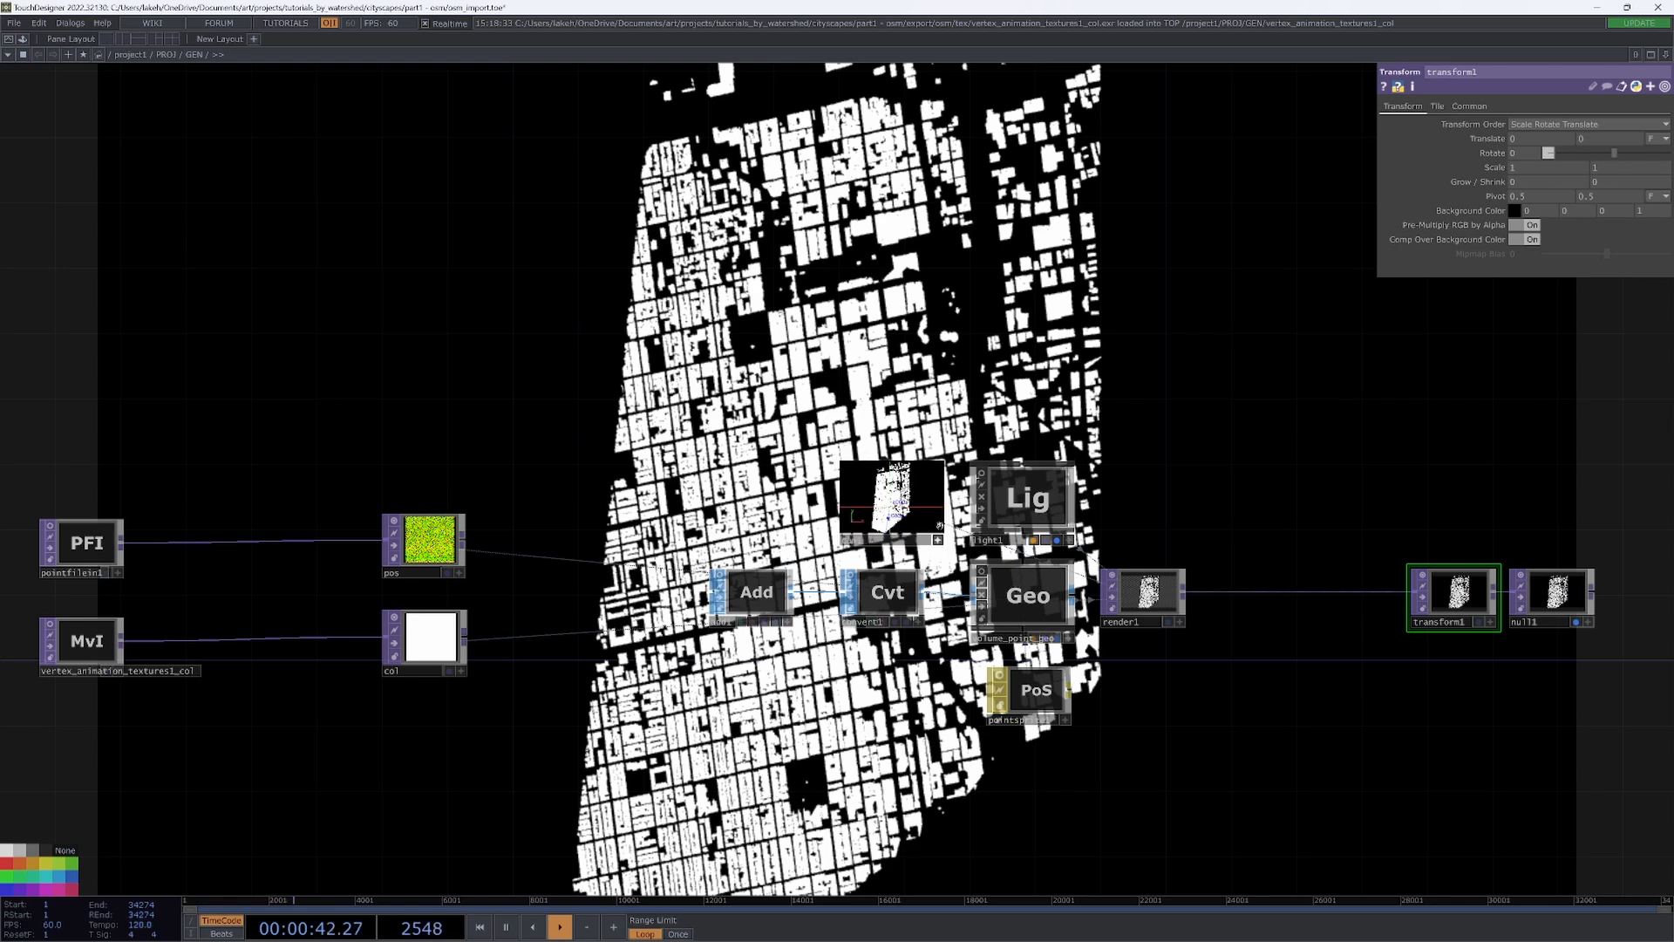
right_click(929, 501)
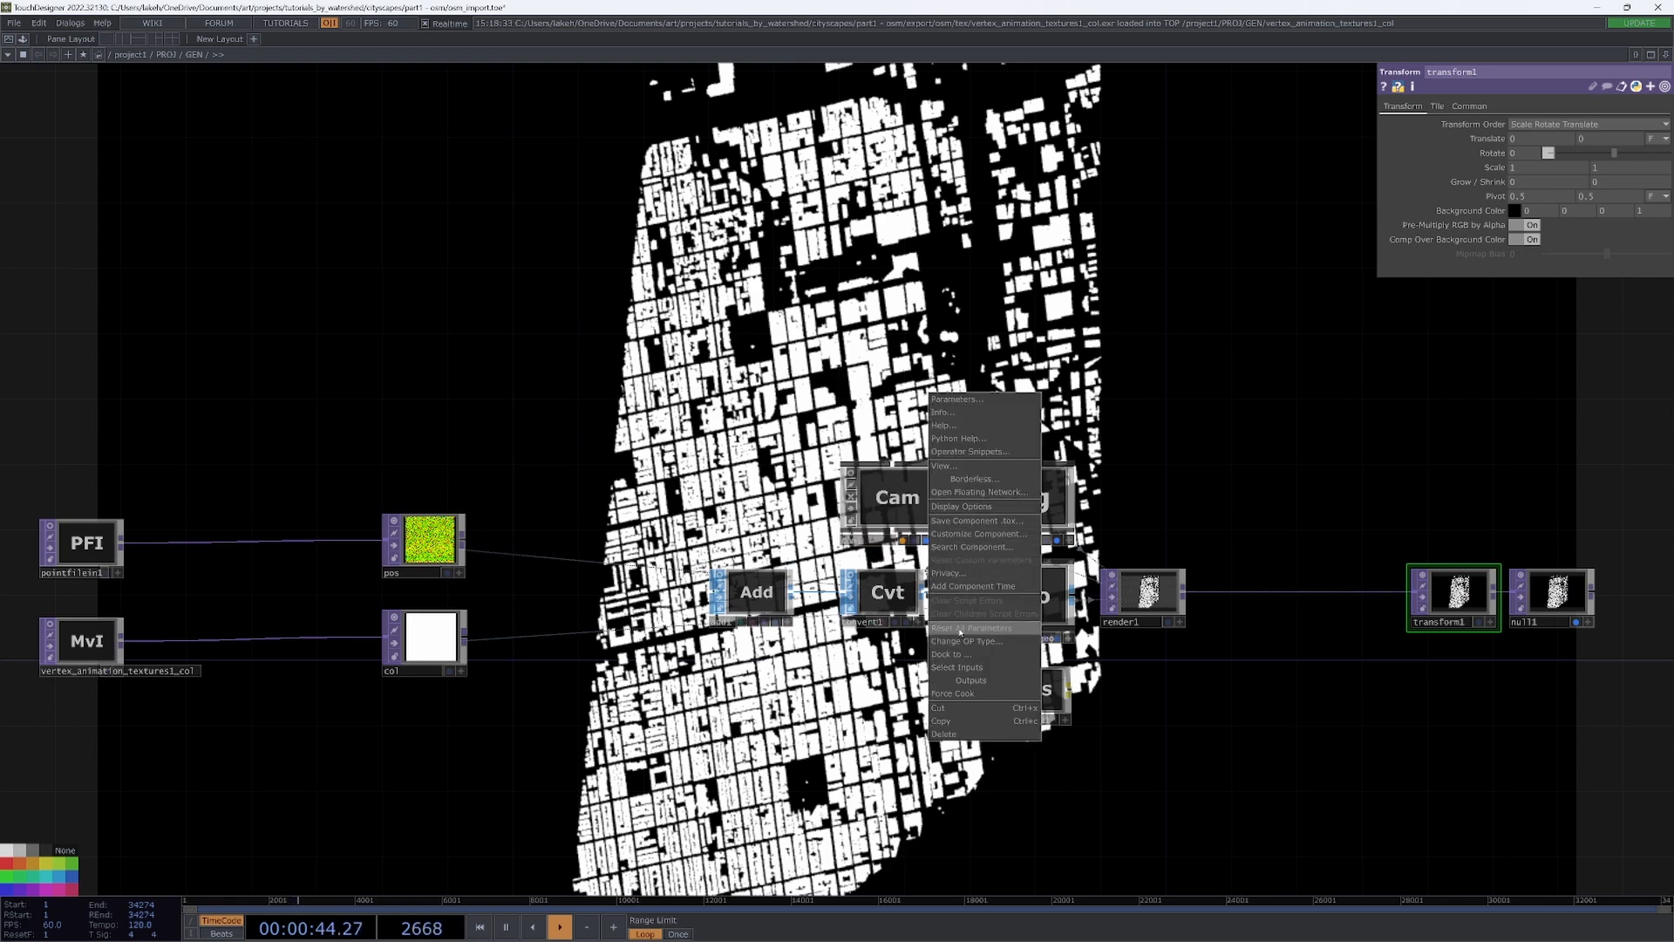
click(922, 500)
click(923, 500)
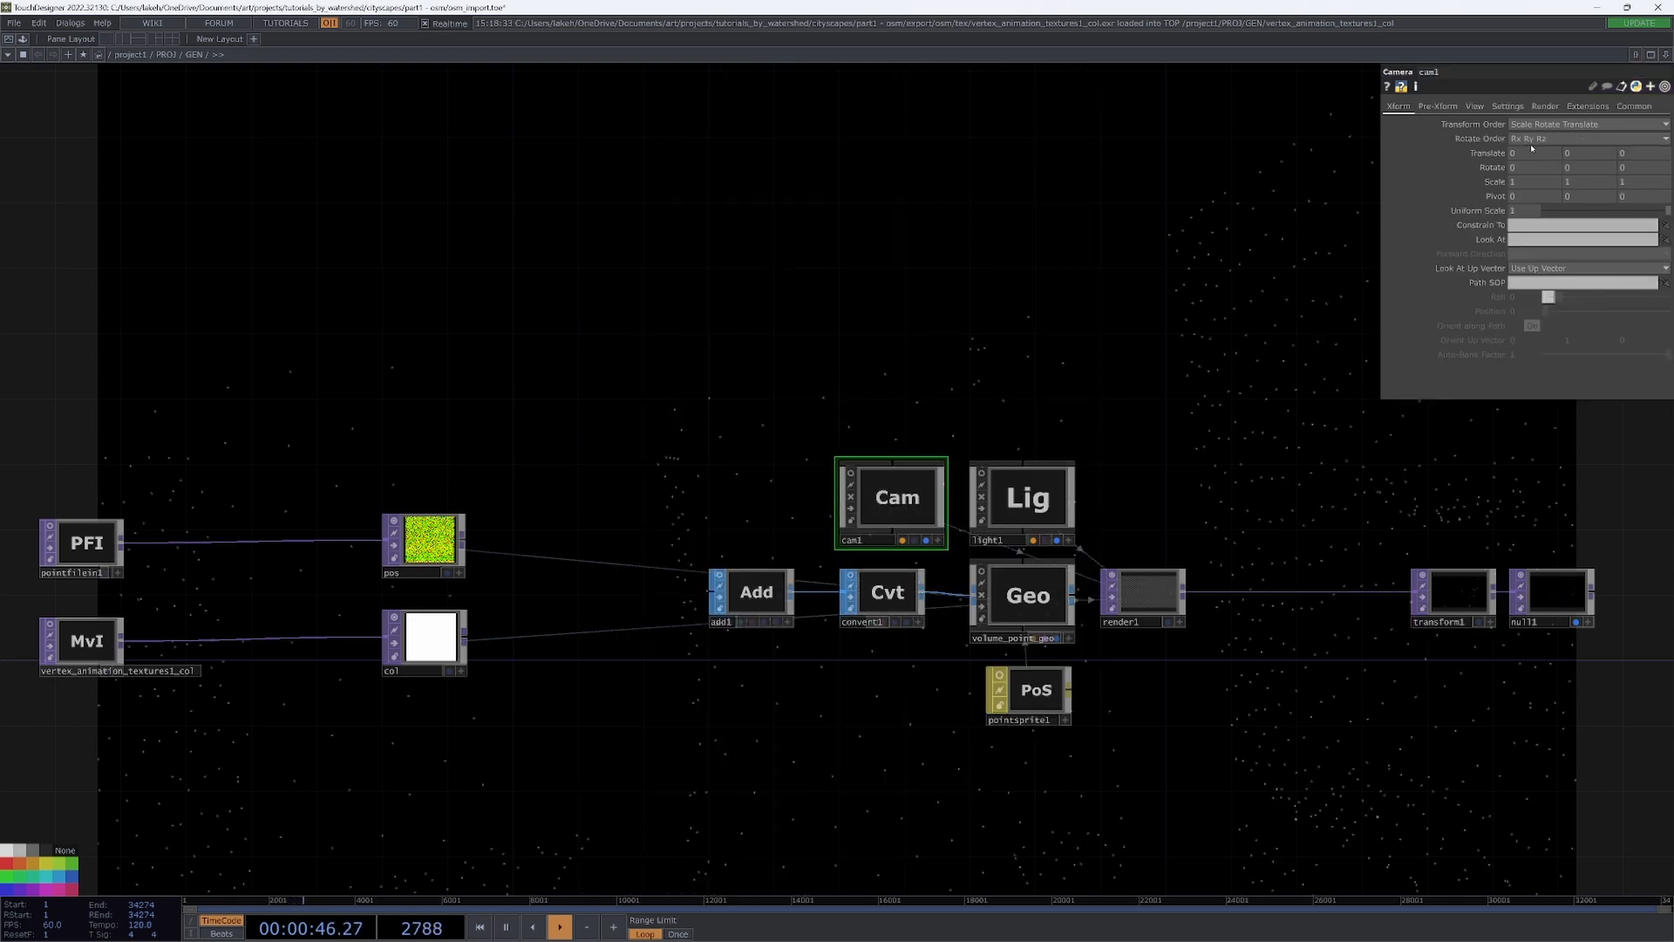
- Set cam1's far clipping distance to 10000 and pull the camera back to a Z translation of 1820
mouse_move(1631, 154)
middle_down()
mouse_move(1665, 127)
mouse_move(1632, 159)
mouse_move(1643, 134)
middle_up()
click(1475, 107)
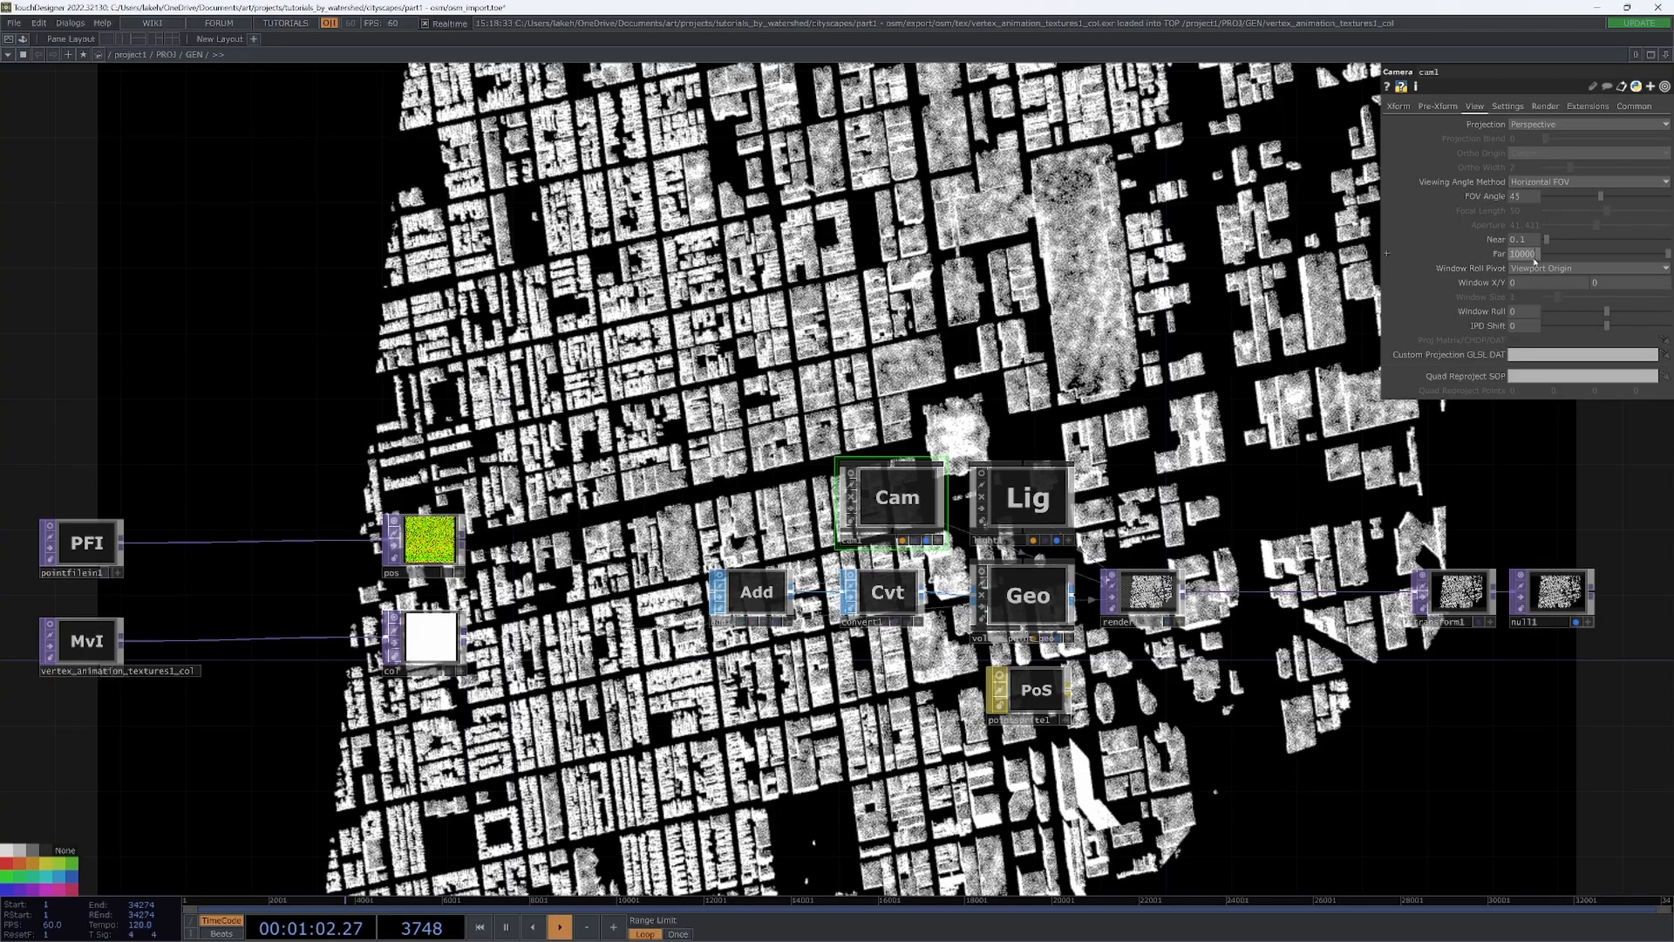
click(1399, 106)
mouse_move(1627, 154)
middle_down()
mouse_move(1638, 136)
mouse_move(1627, 160)
middle_up()
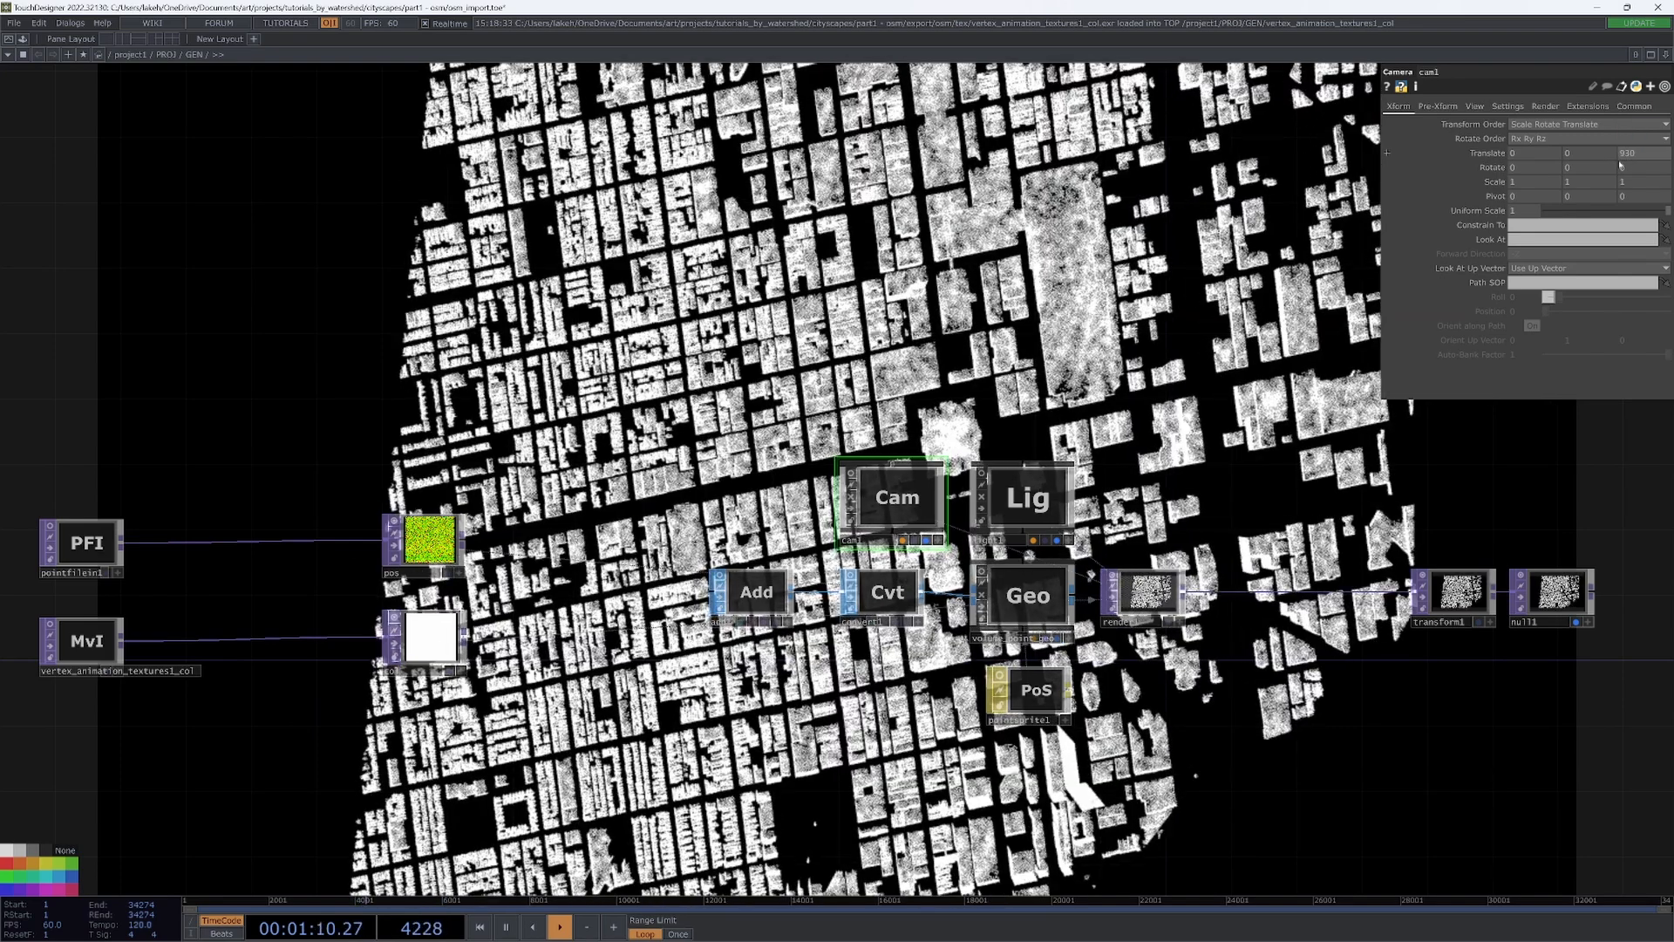
click(1475, 107)
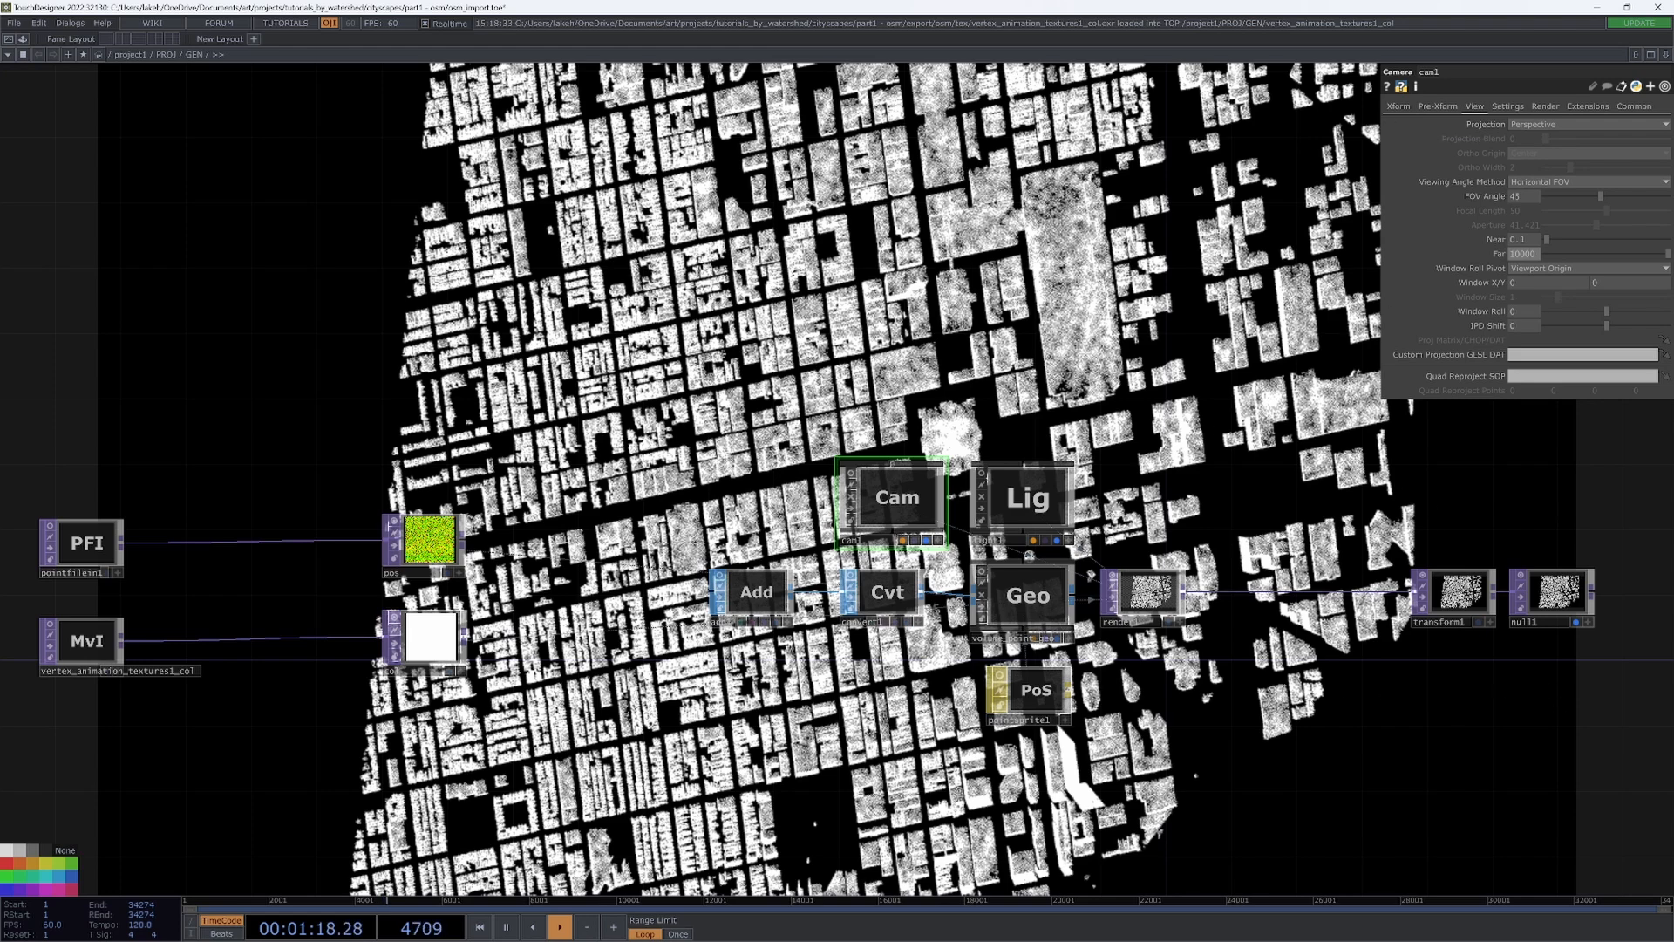
drag(1436, 527, 1360, 527)
click(1399, 105)
mouse_move(1619, 163)
middle_down()
mouse_move(1657, 131)
mouse_move(1632, 159)
mouse_move(1633, 134)
middle_up()
scroll(1456, 144, up, 3)
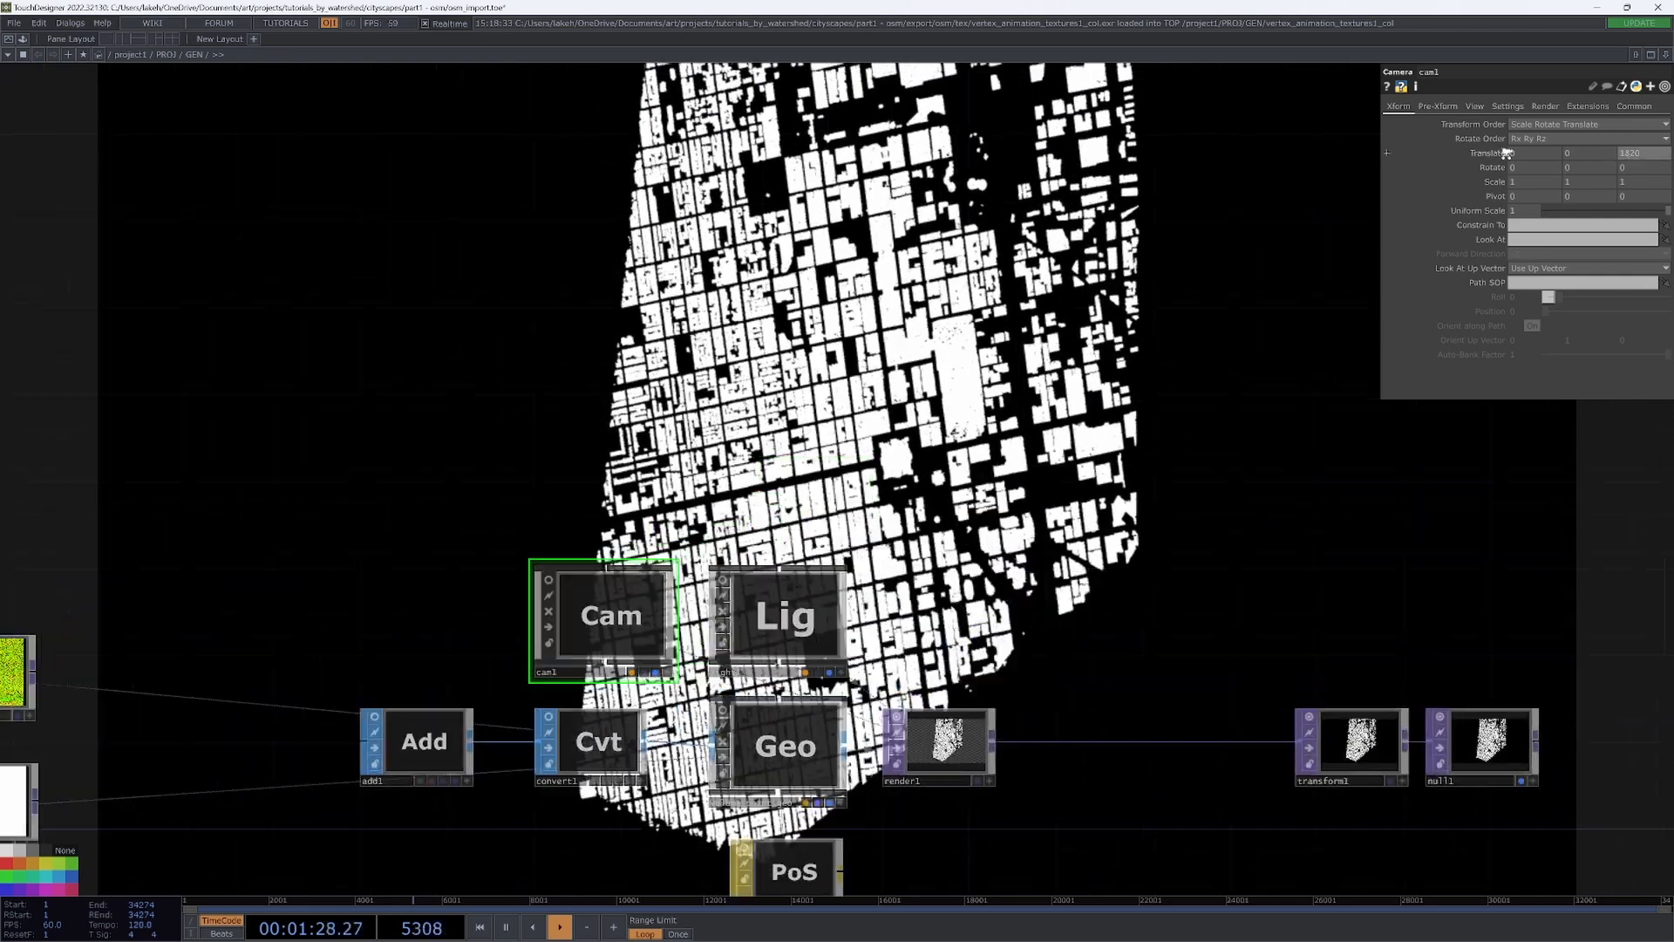
- Try rotating cam1 and reframing the city points by navigating in its active viewer, including homing the view
mouse_move(1530, 167)
middle_down()
mouse_move(1531, 141)
mouse_move(1661, 144)
mouse_move(1631, 148)
mouse_move(1629, 171)
mouse_move(1537, 172)
middle_up()
drag(1129, 260, 1382, 123)
drag(1184, 270, 1178, 189)
click(877, 480)
drag(818, 464, 812, 401)
scroll(815, 403, up, 6)
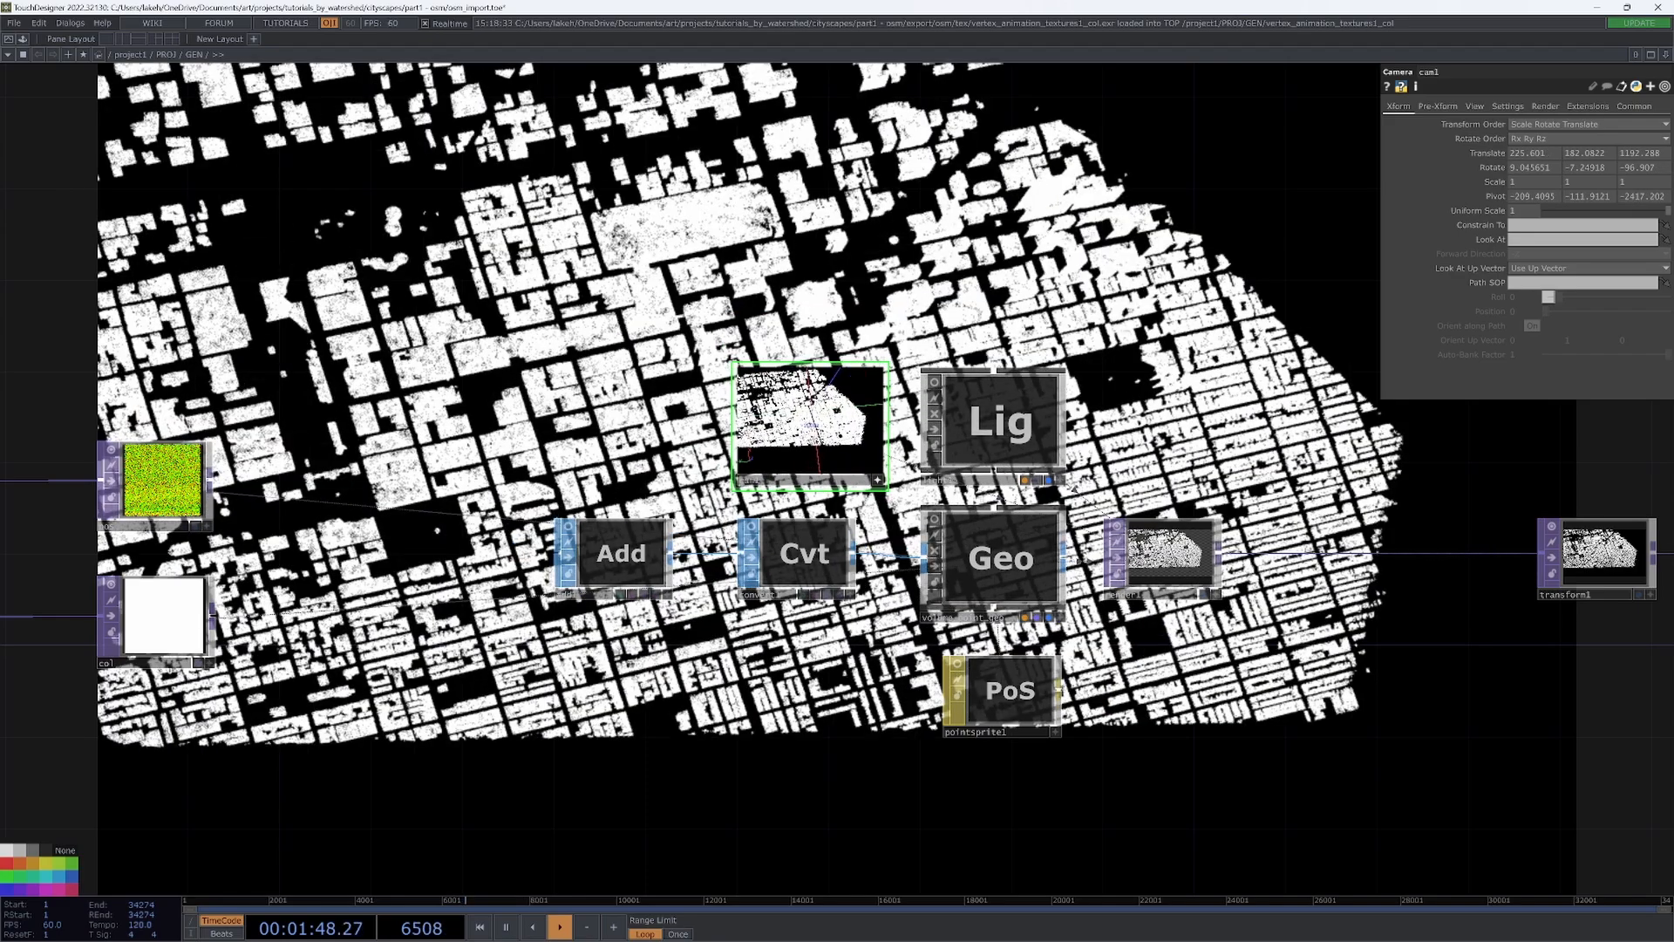
key(h)
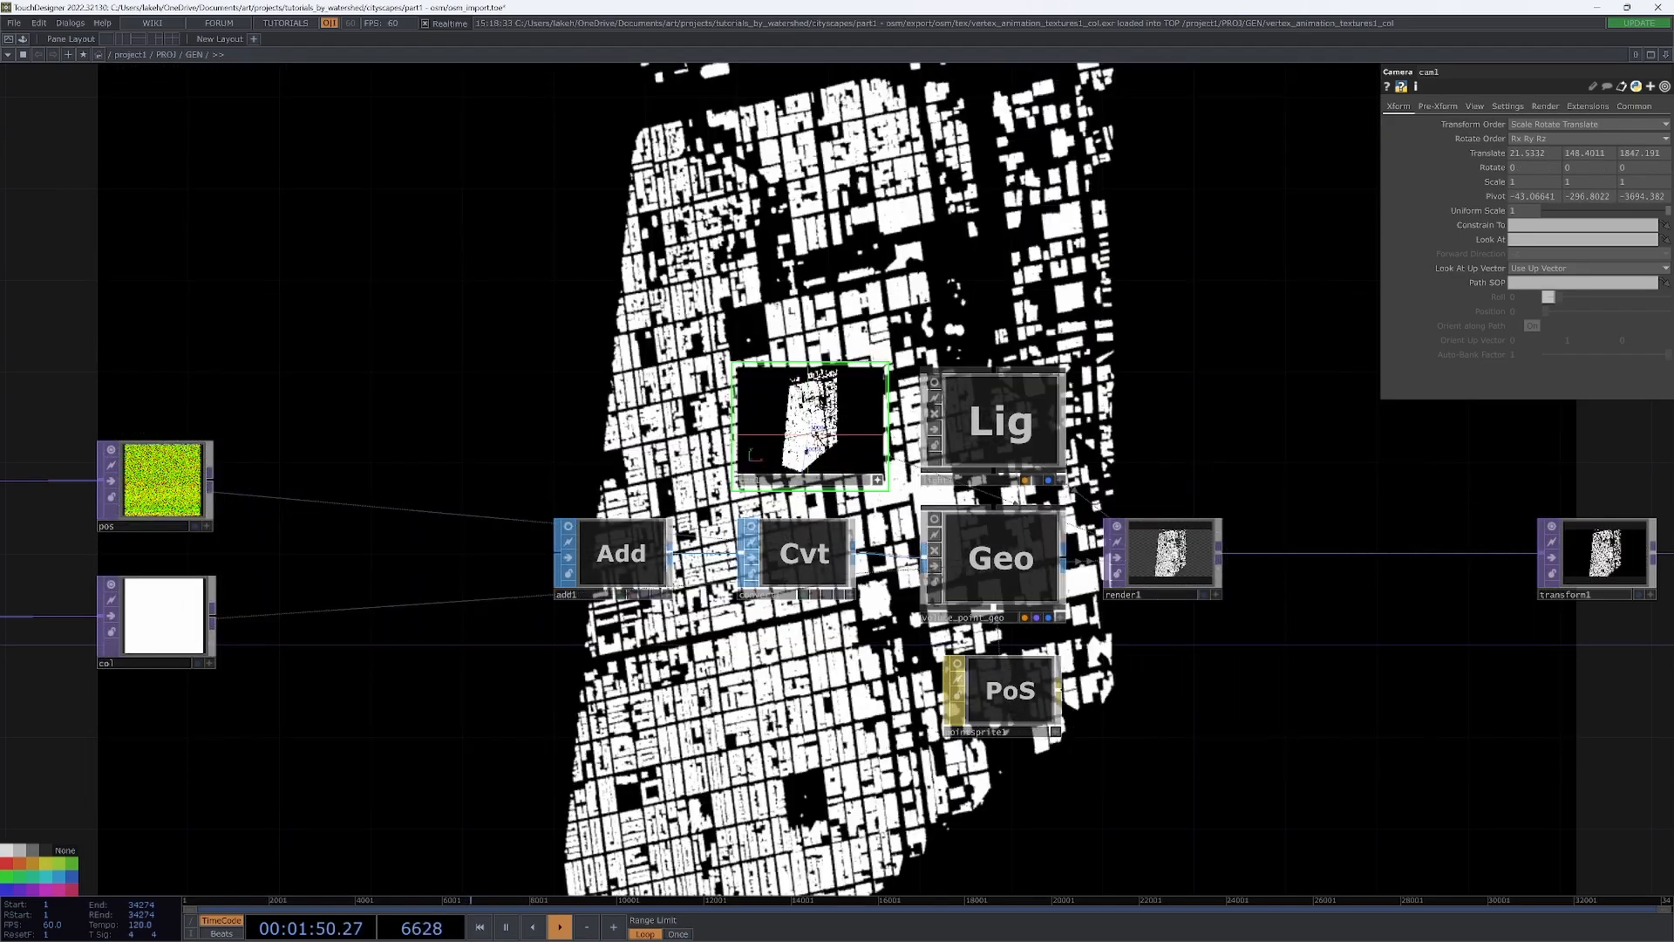
- Undo the viewport navigation and rotation changes on cam1
key(ctrl+z)
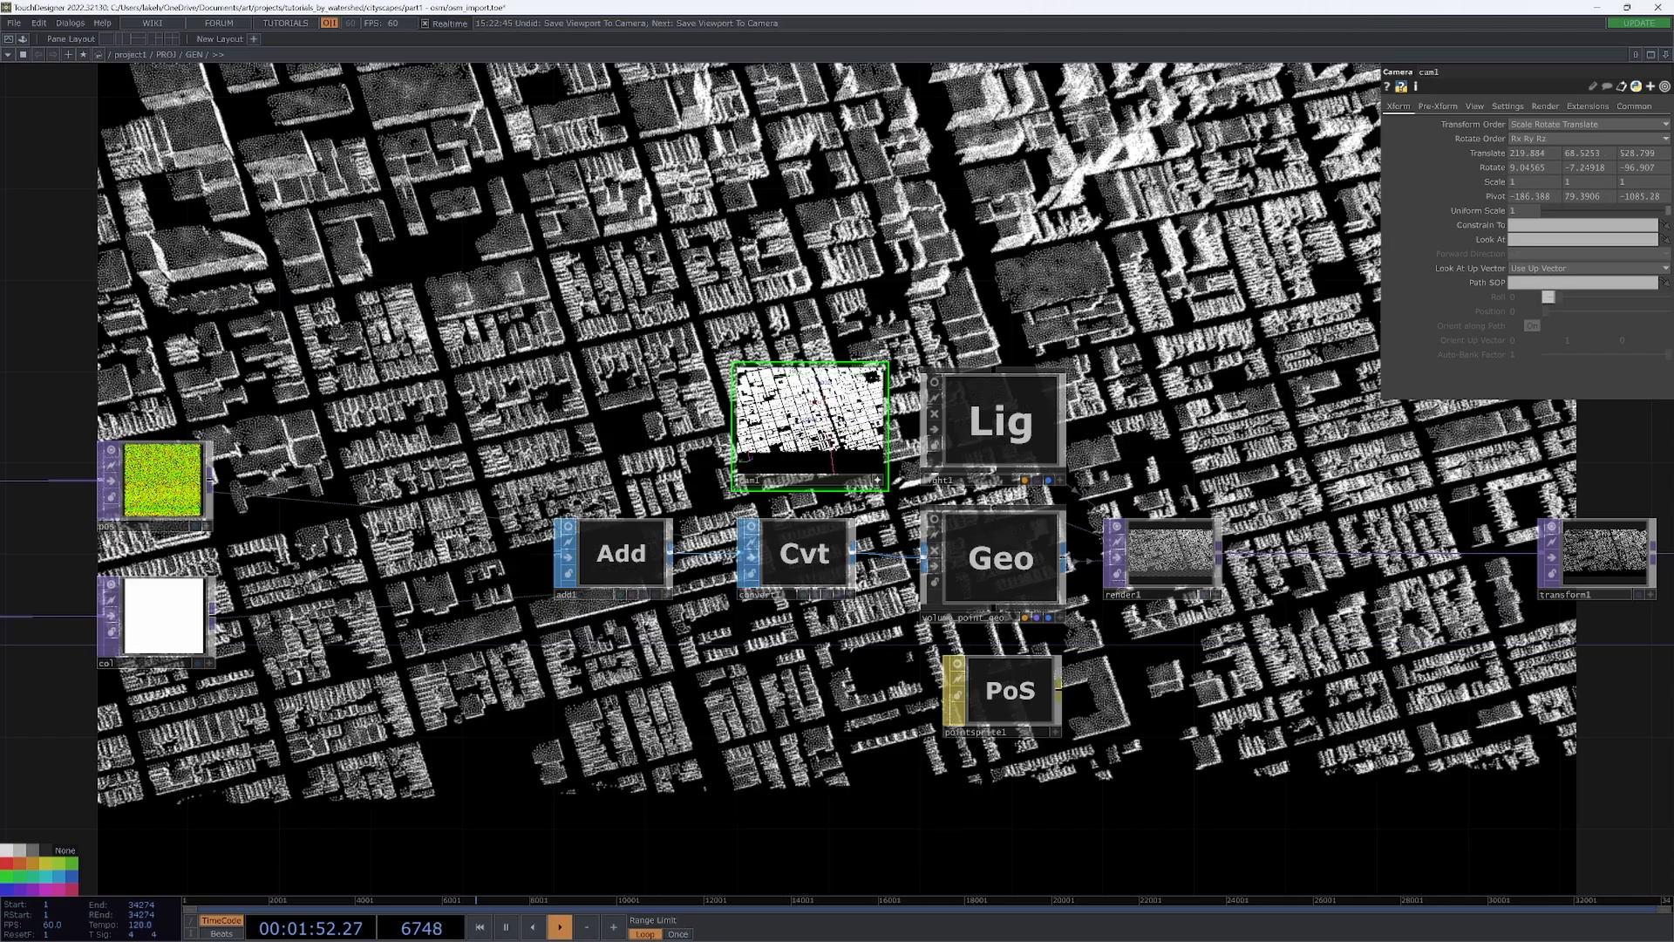
key(ctrl+z)
key(ctrl+z)
key(ctrl+z)
key(ctrl+z)
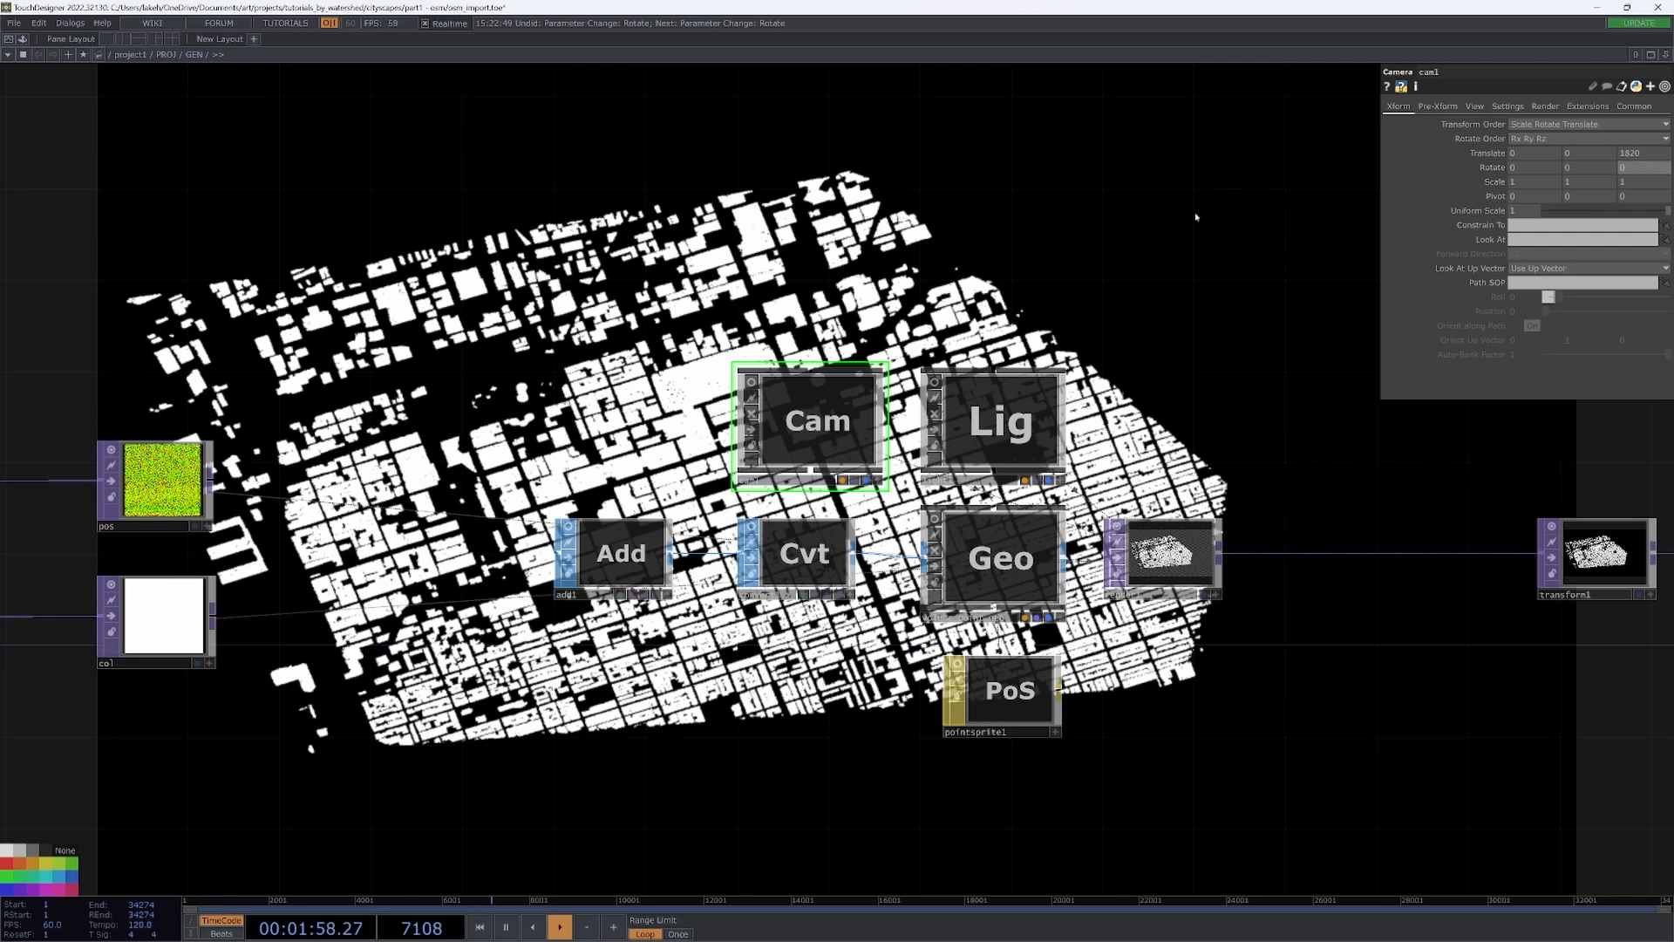
key(ctrl+z)
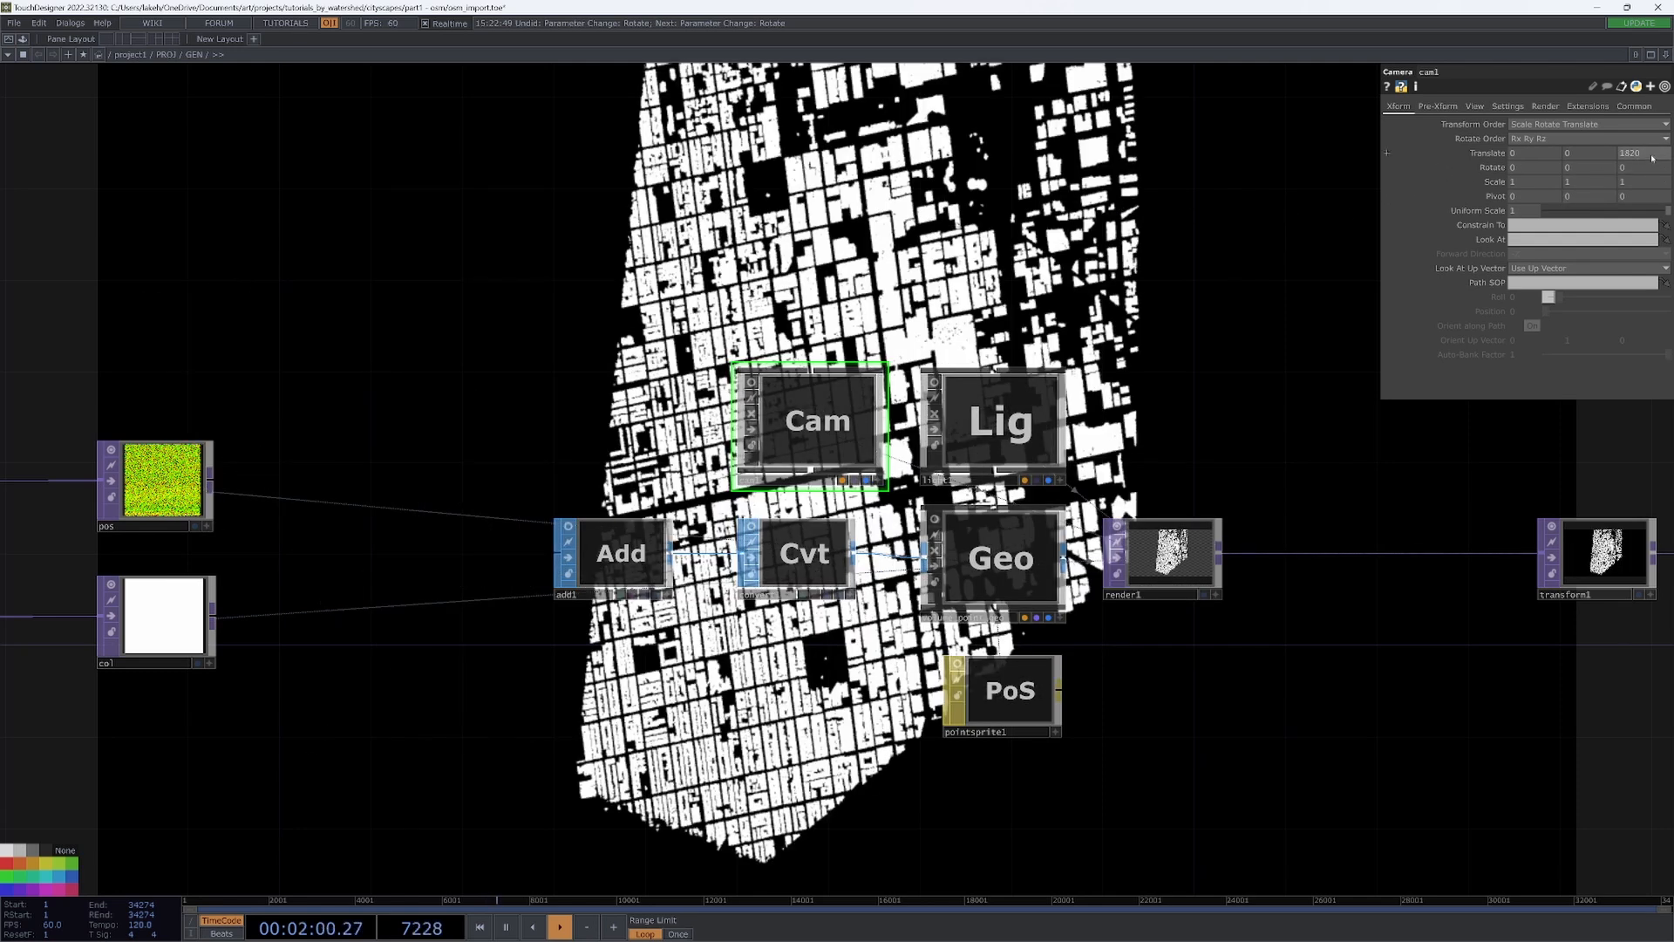
key(ctrl+z)
- Set cam1's Z translation to 2000
click(1199, 253)
drag(1184, 299, 1129, 332)
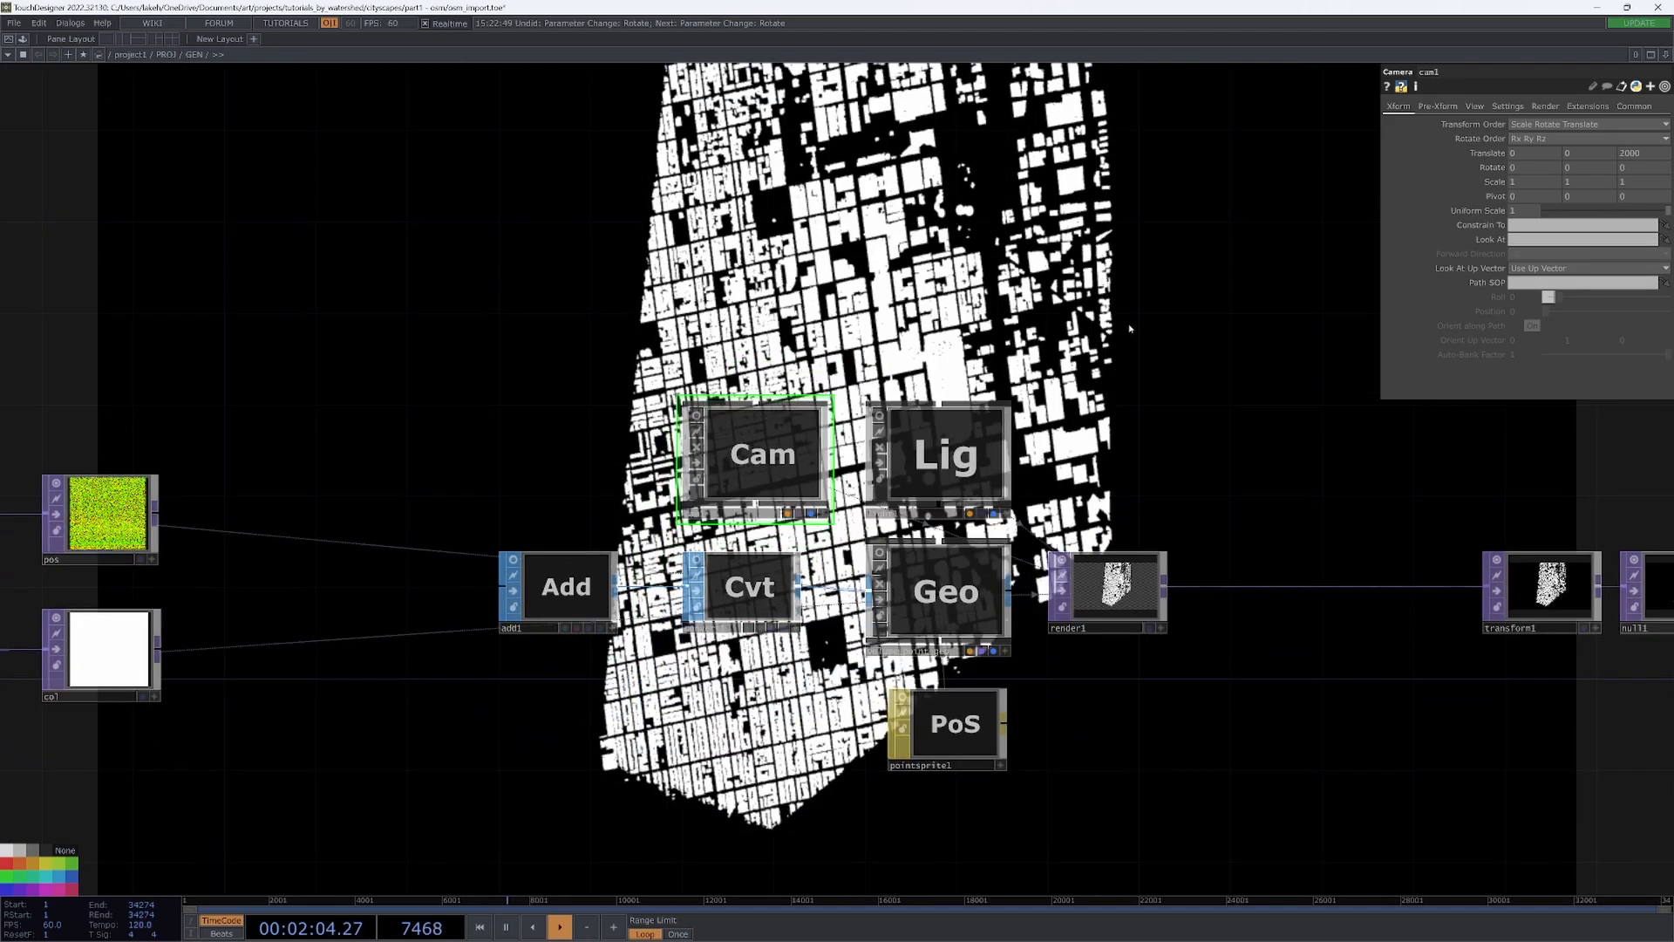
drag(1201, 290, 1567, 113)
- Shift the camera, light, geometry and render nodes up as a group, and place transform1 and null1 directly beside render1
scroll(1122, 696, down, 5)
drag(1095, 643, 870, 578)
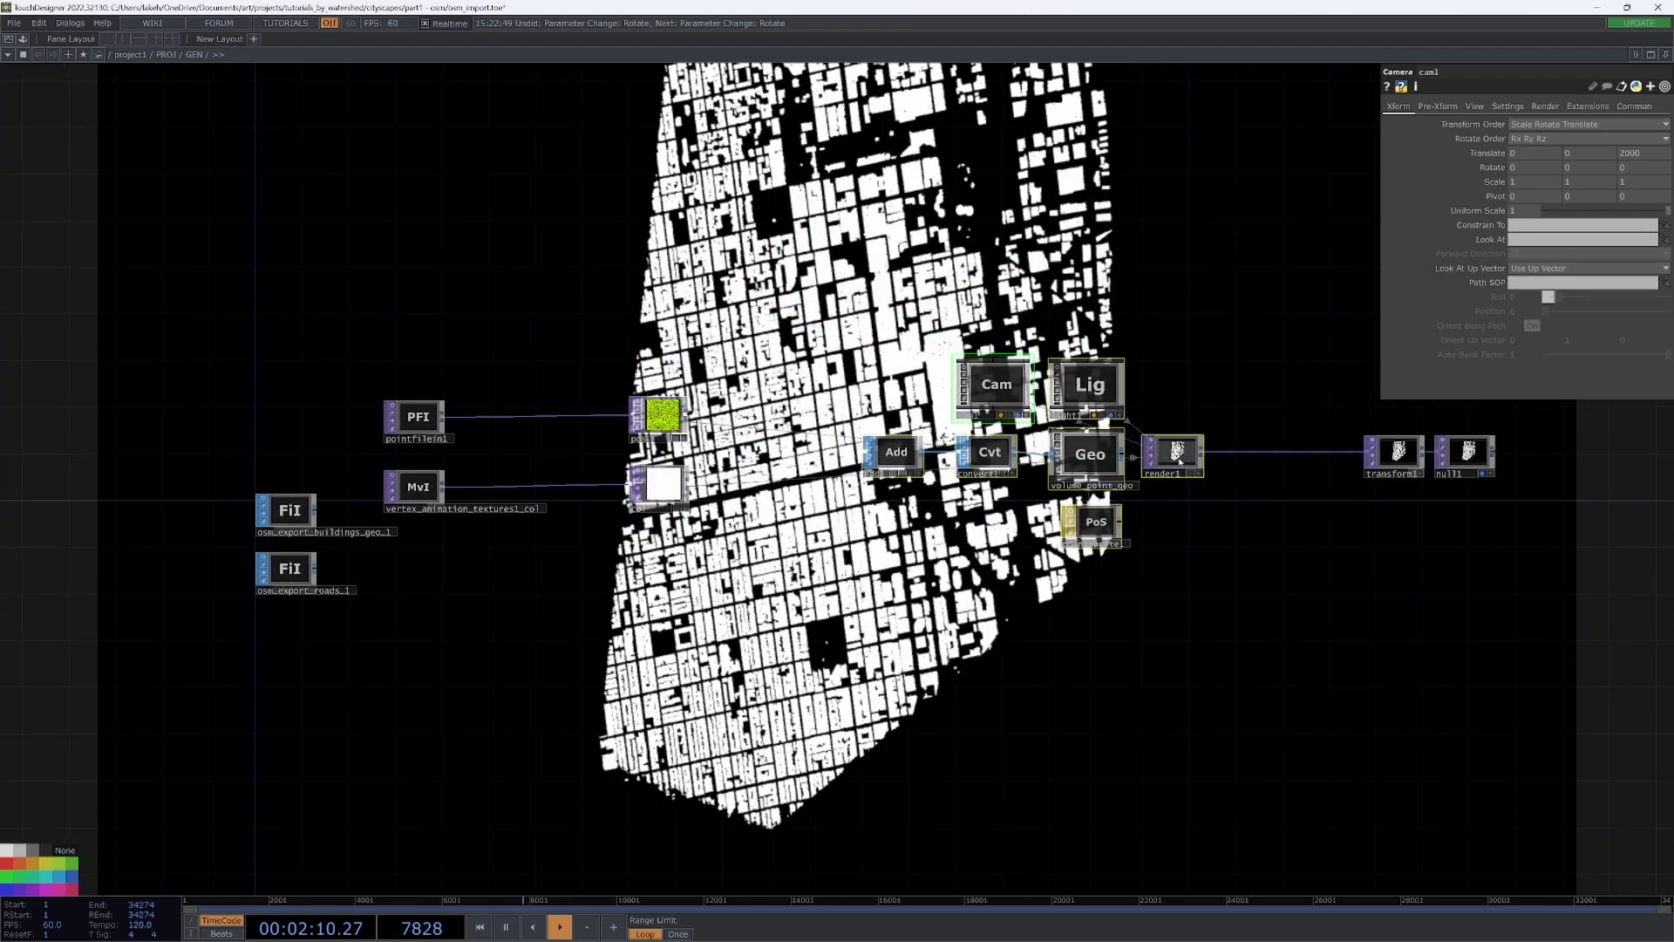
drag(1182, 466, 1158, 407)
right_drag(1482, 526, 1396, 416)
drag(1395, 449, 1221, 391)
- Move the osm_export_buildings and osm_export_roads File In SOPs together to beneath col
drag(1248, 596, 1294, 604)
right_drag(251, 444, 320, 598)
drag(352, 521, 720, 603)
scroll(723, 603, up, 3)
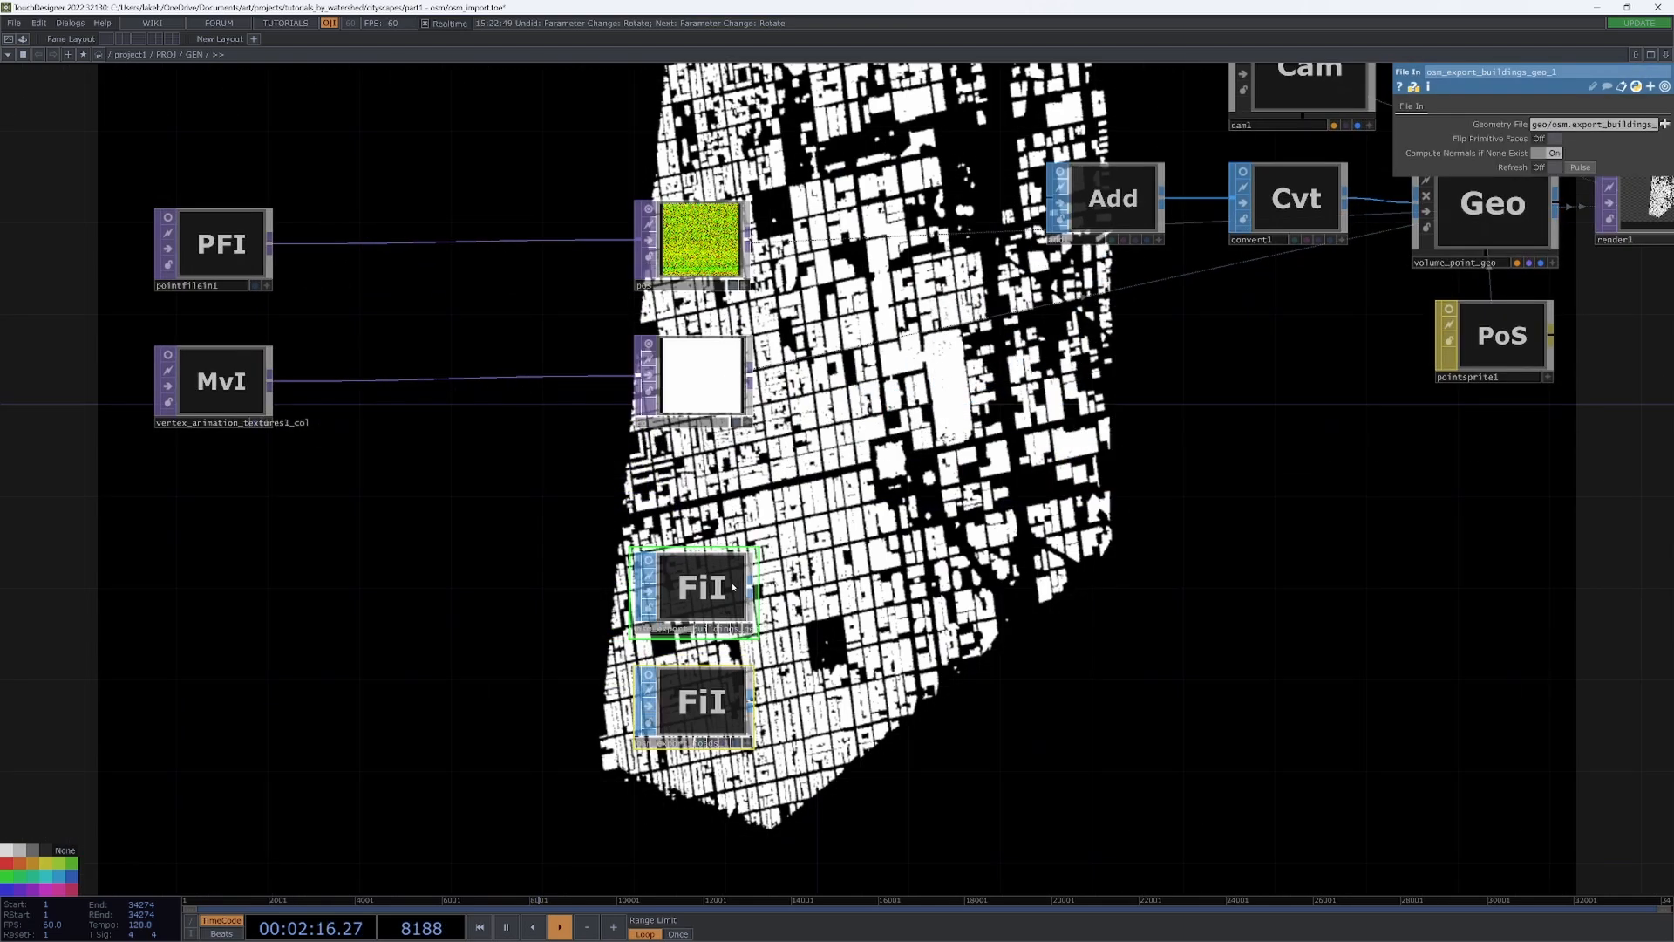
scroll(758, 592, down, 3)
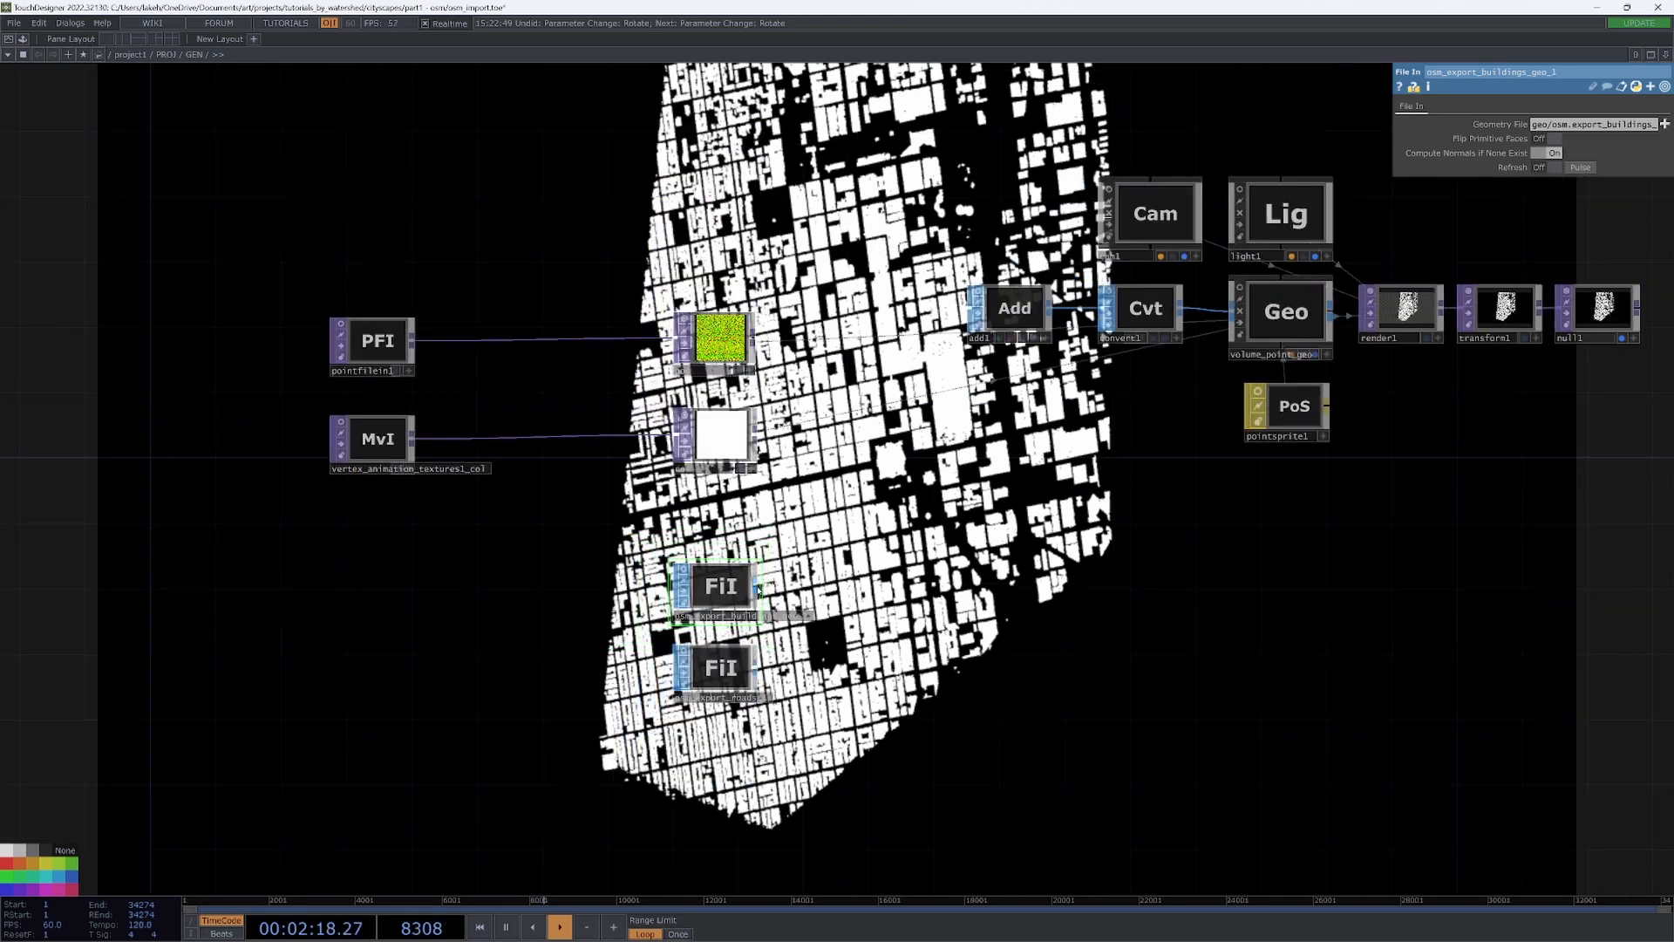
- Create a Geometry COMP from the output of the osm_export_buildings File In SOP and place it beneath the point sprite nodes
right_click(758, 590)
click(532, 422)
click(548, 532)
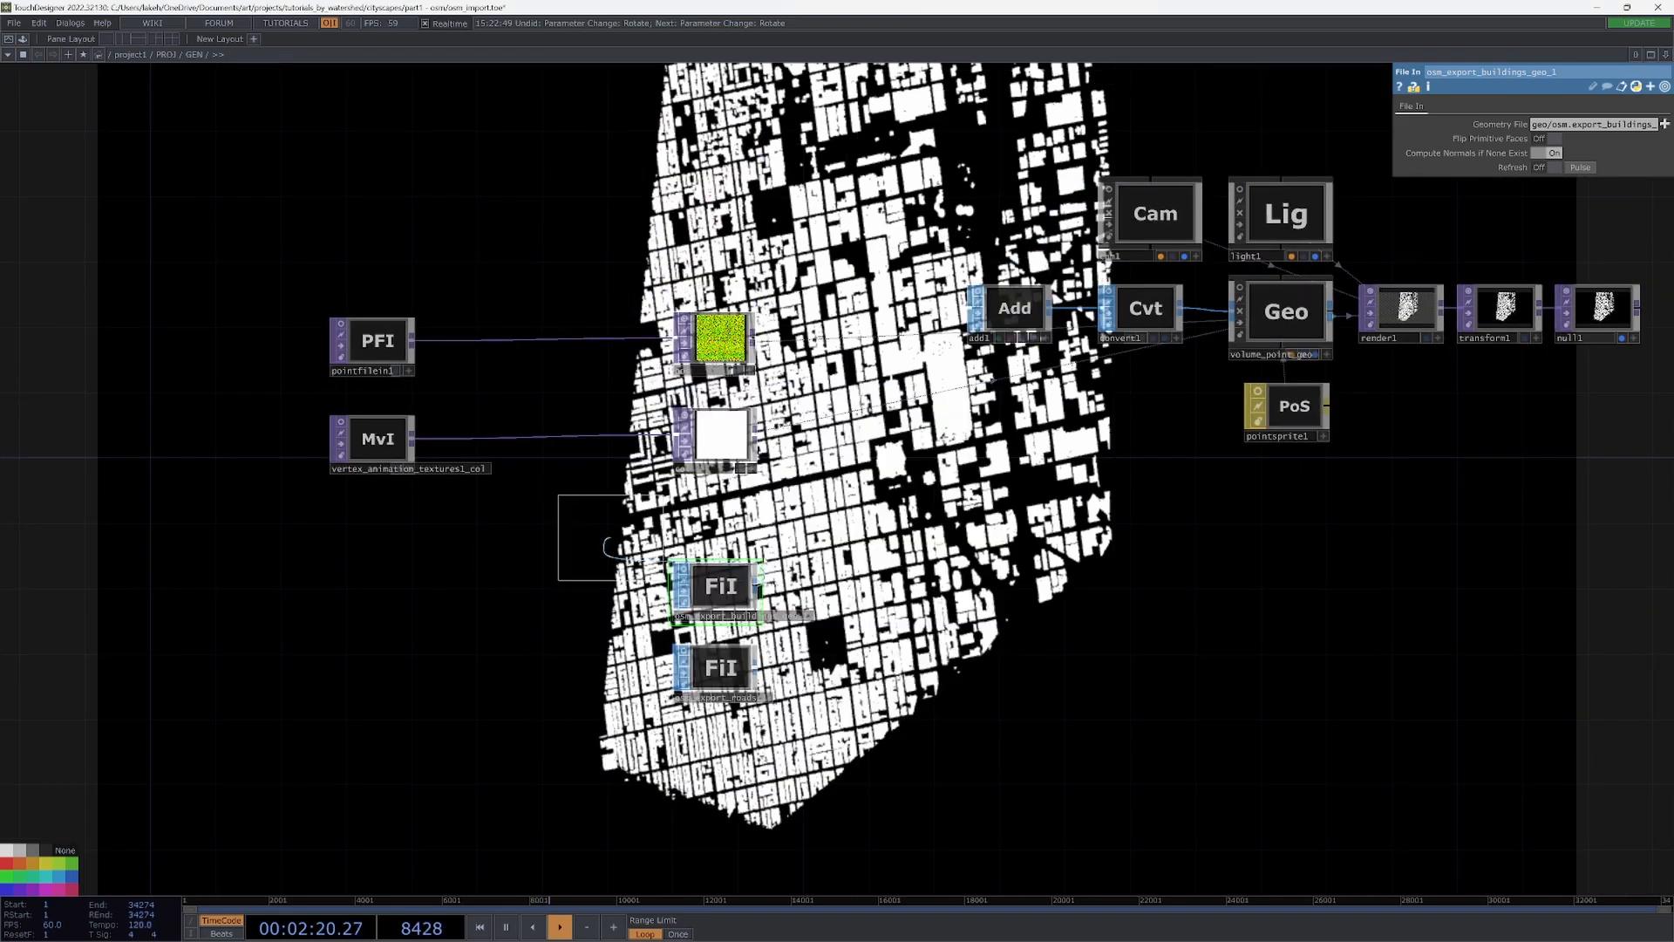
click(1073, 578)
key(Tab)
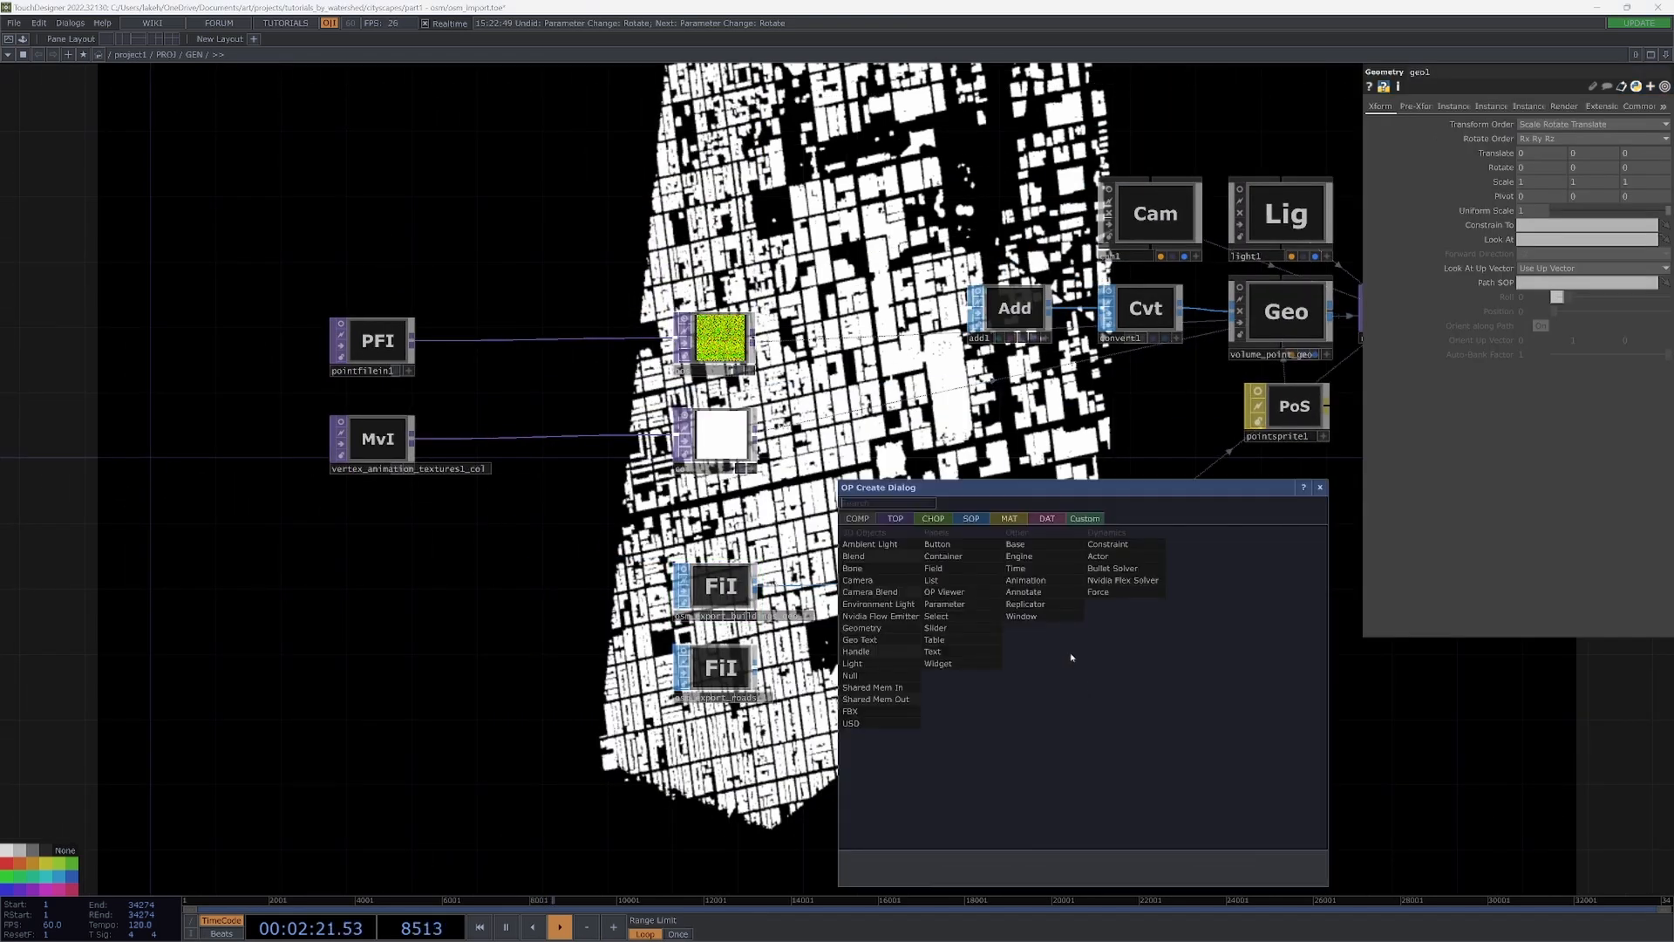
click(1009, 518)
key(Escape)
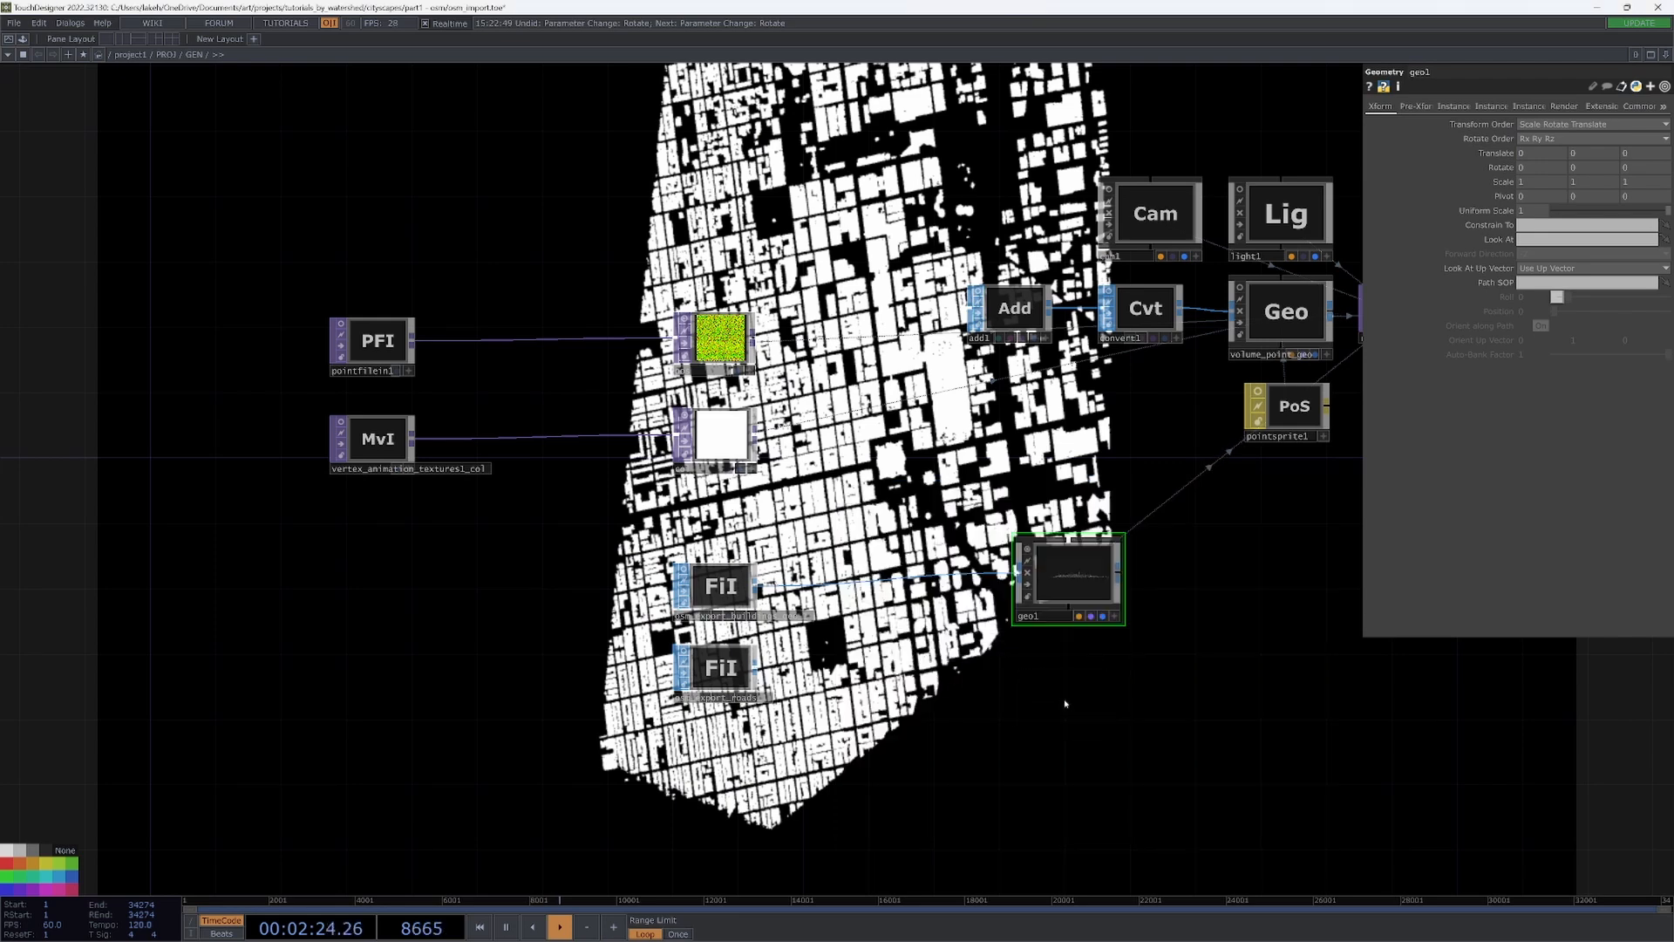
- Create a Phong material, place it beneath geo1, and assign it to geo1
key(Tab)
click(861, 639)
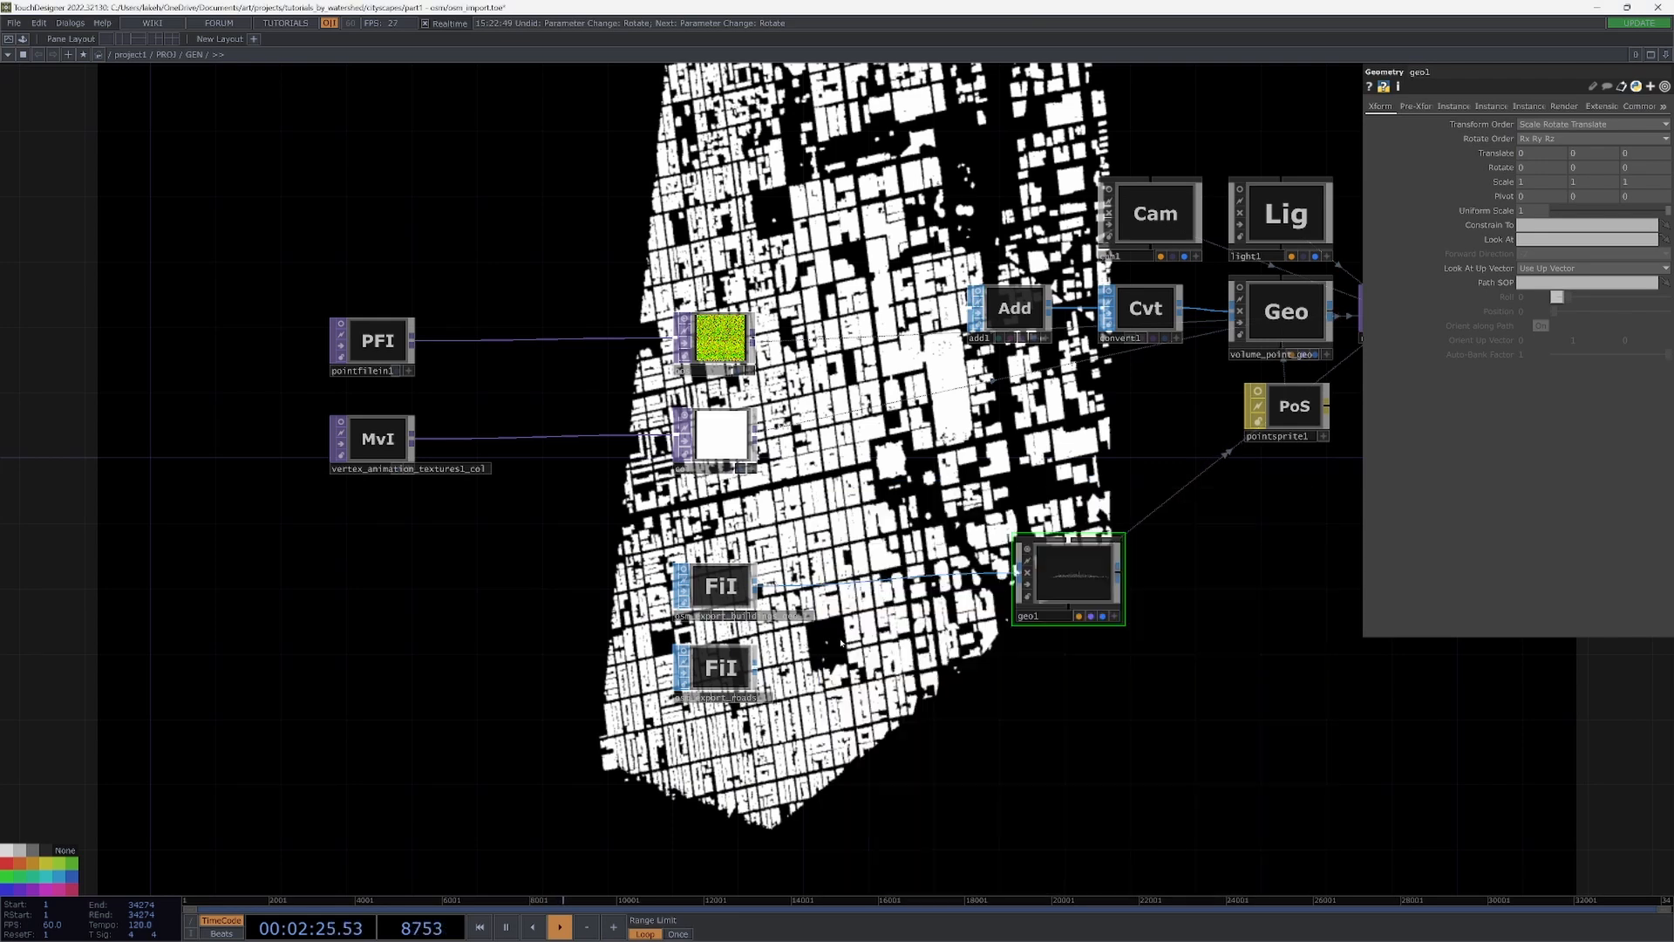
click(1026, 689)
drag(1070, 697, 1071, 697)
drag(1296, 662, 1216, 671)
right_drag(1128, 687, 1001, 605)
drag(1002, 586, 1213, 616)
drag(1349, 621, 1147, 635)
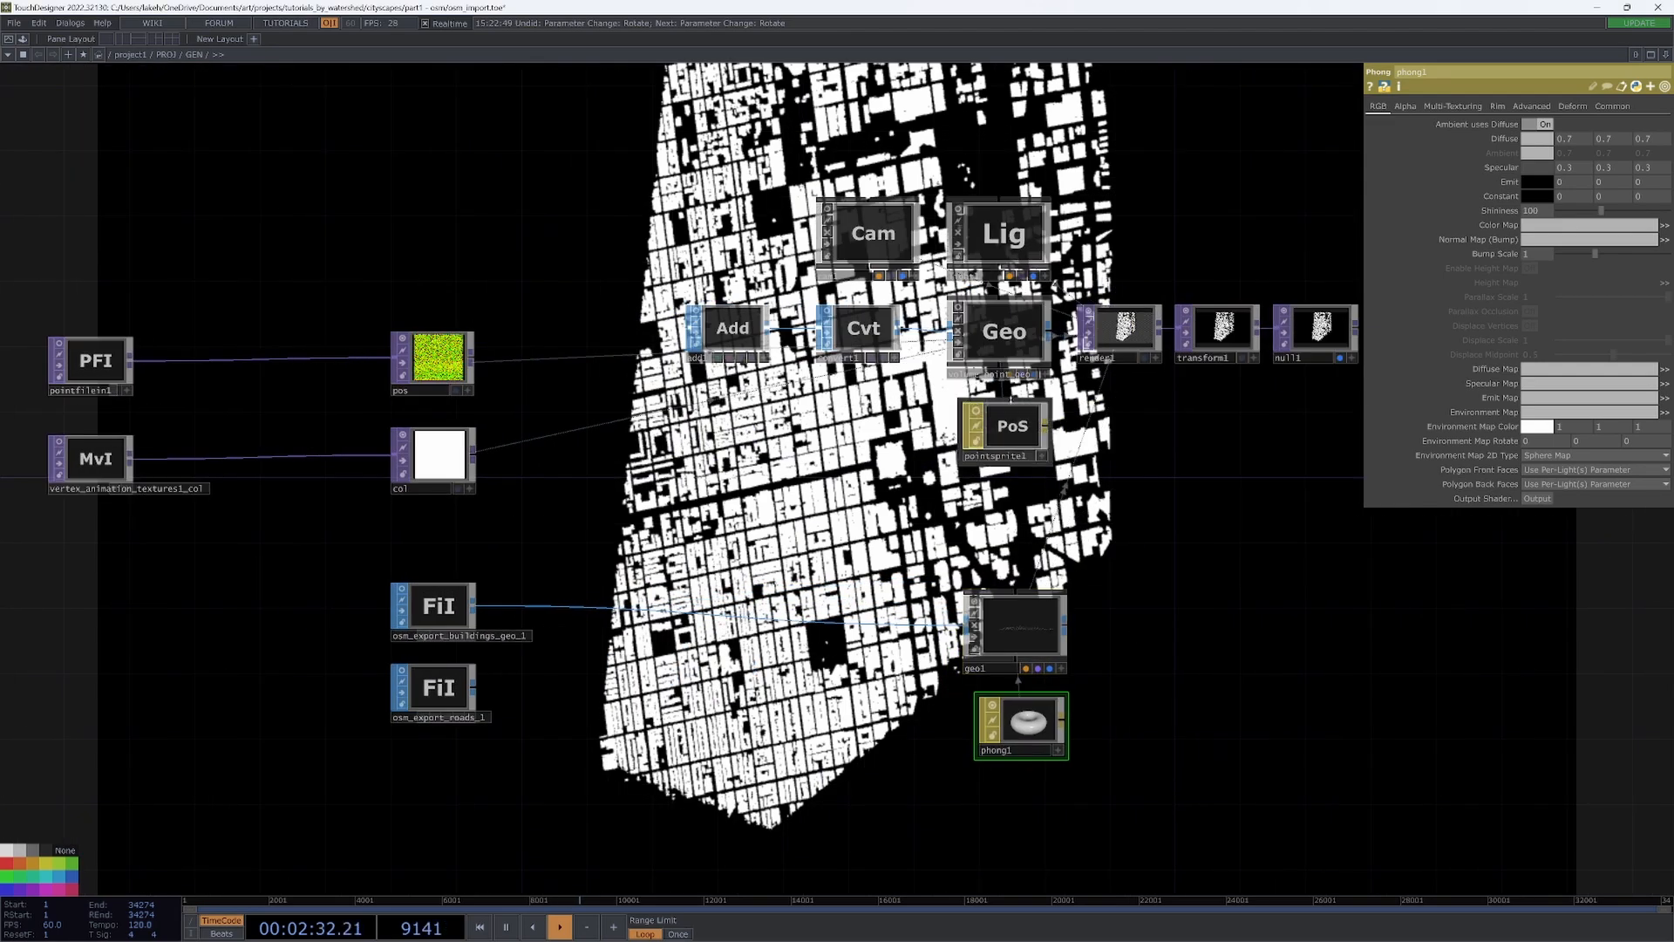
- Turn off volume_point_geo's render and display flags, and move geo1 and phong1 up together beneath pointsprite1
click(1032, 376)
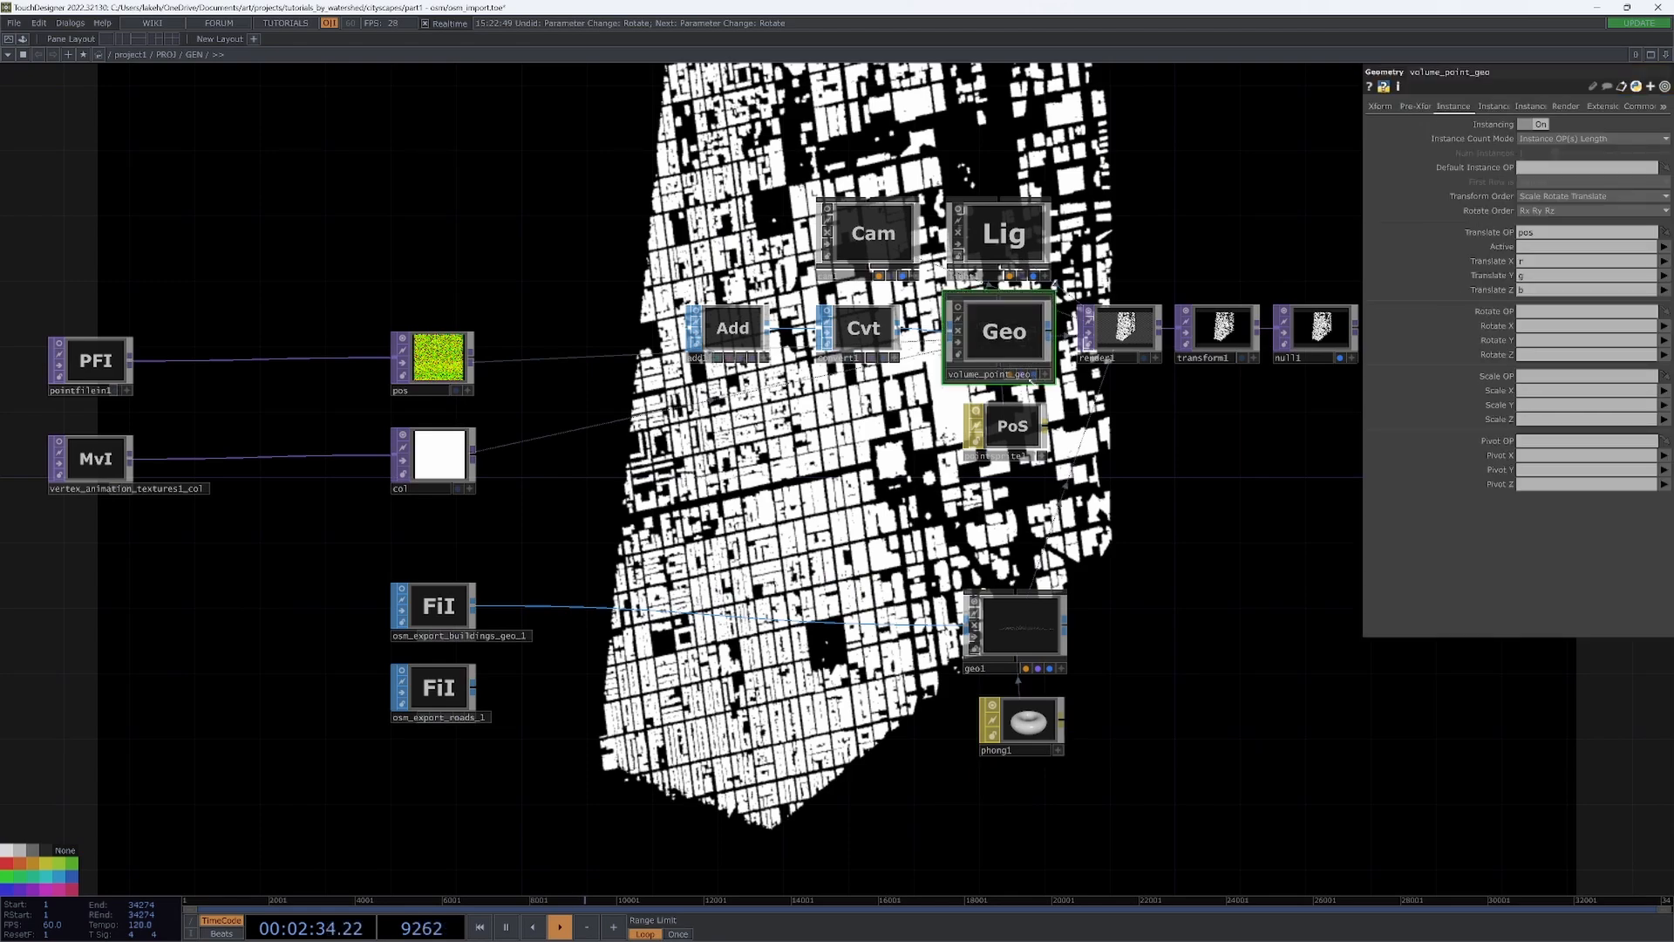
scroll(1035, 375, up, 3)
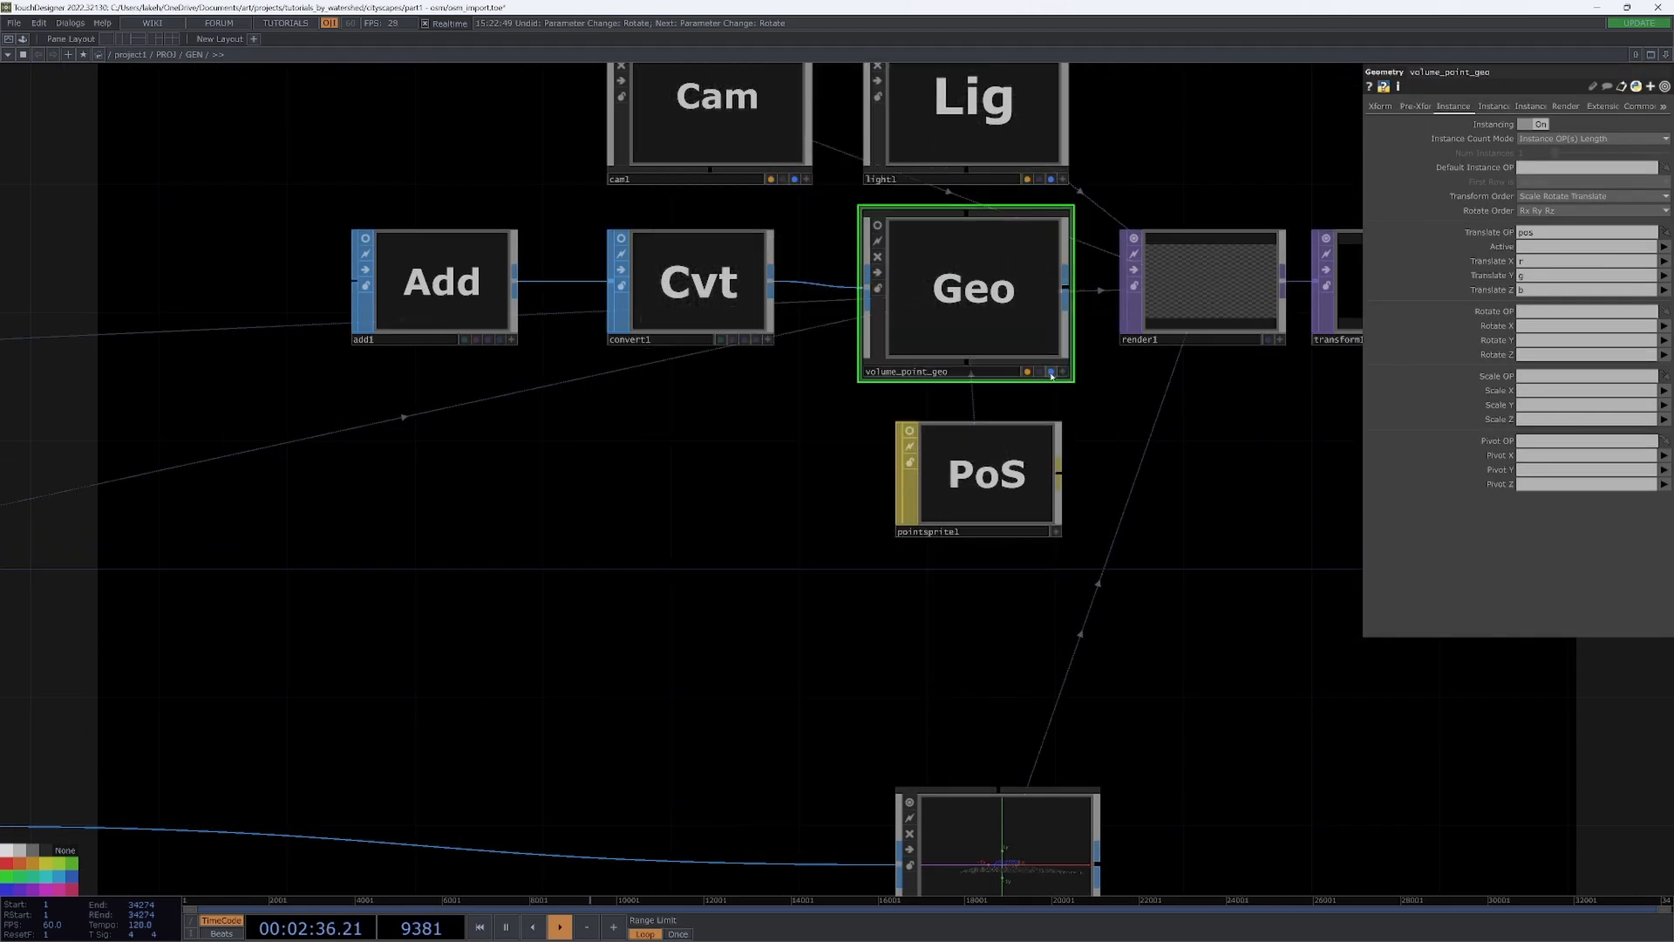
scroll(1133, 545, down, 5)
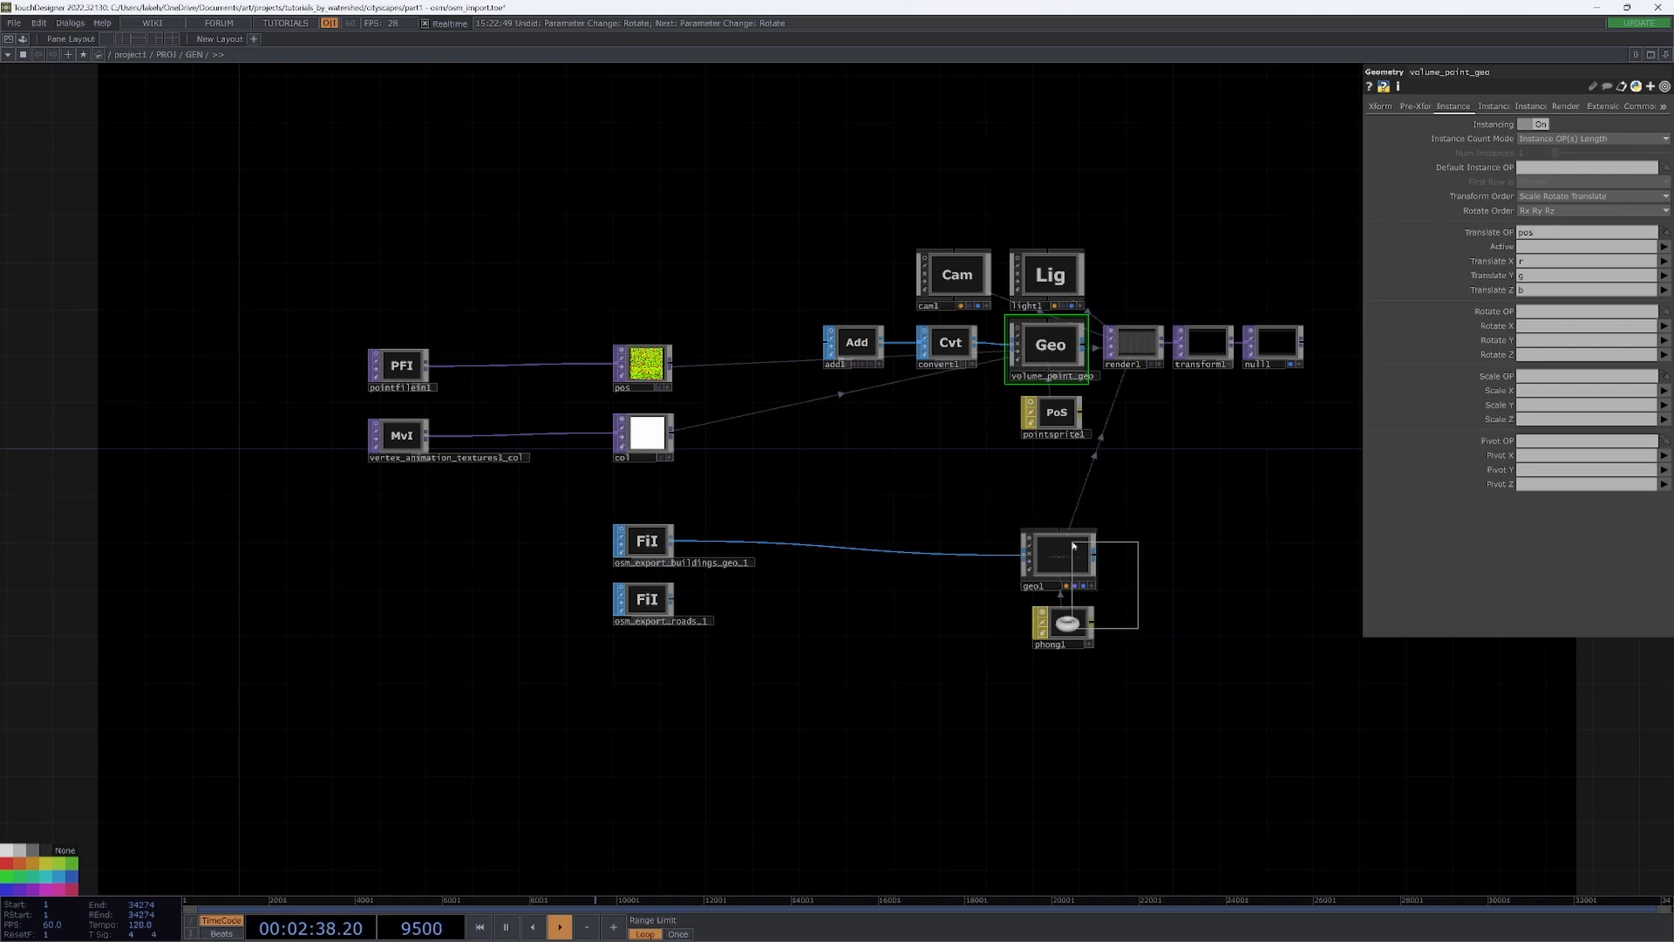
drag(1073, 545, 1053, 476)
scroll(1045, 488, up, 5)
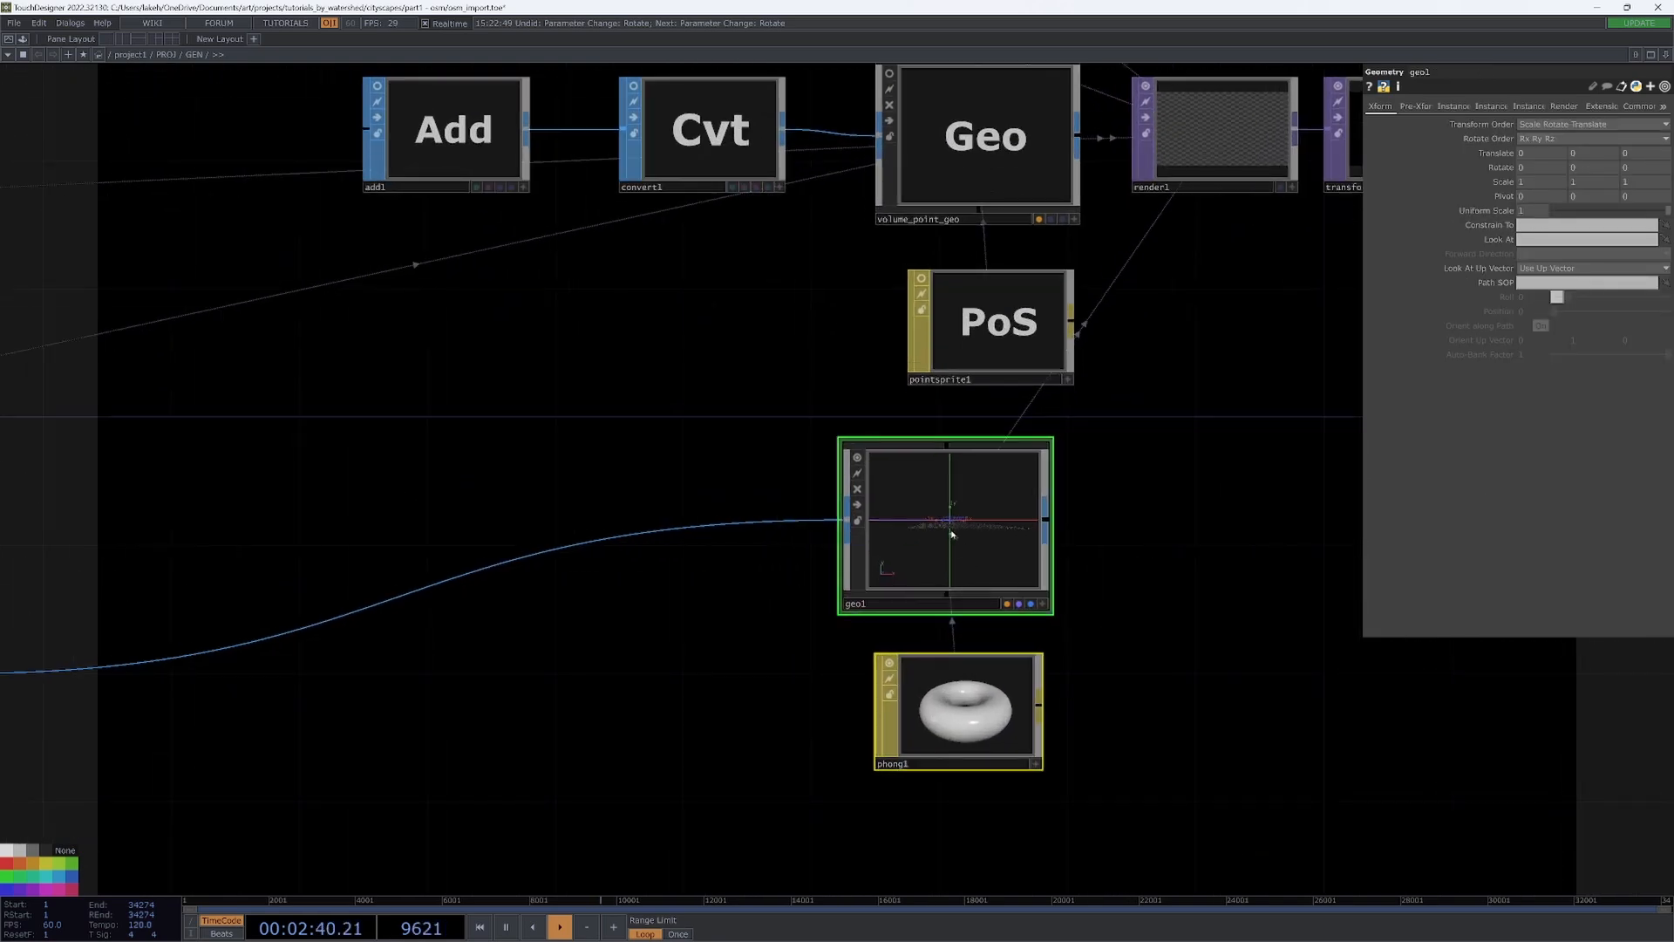
- Make light1's viewer interactive, orbit and zoom the light inside it, and home its view
scroll(952, 534, up, 5)
scroll(967, 538, down, 4)
scroll(1130, 580, down, 4)
scroll(1086, 369, up, 4)
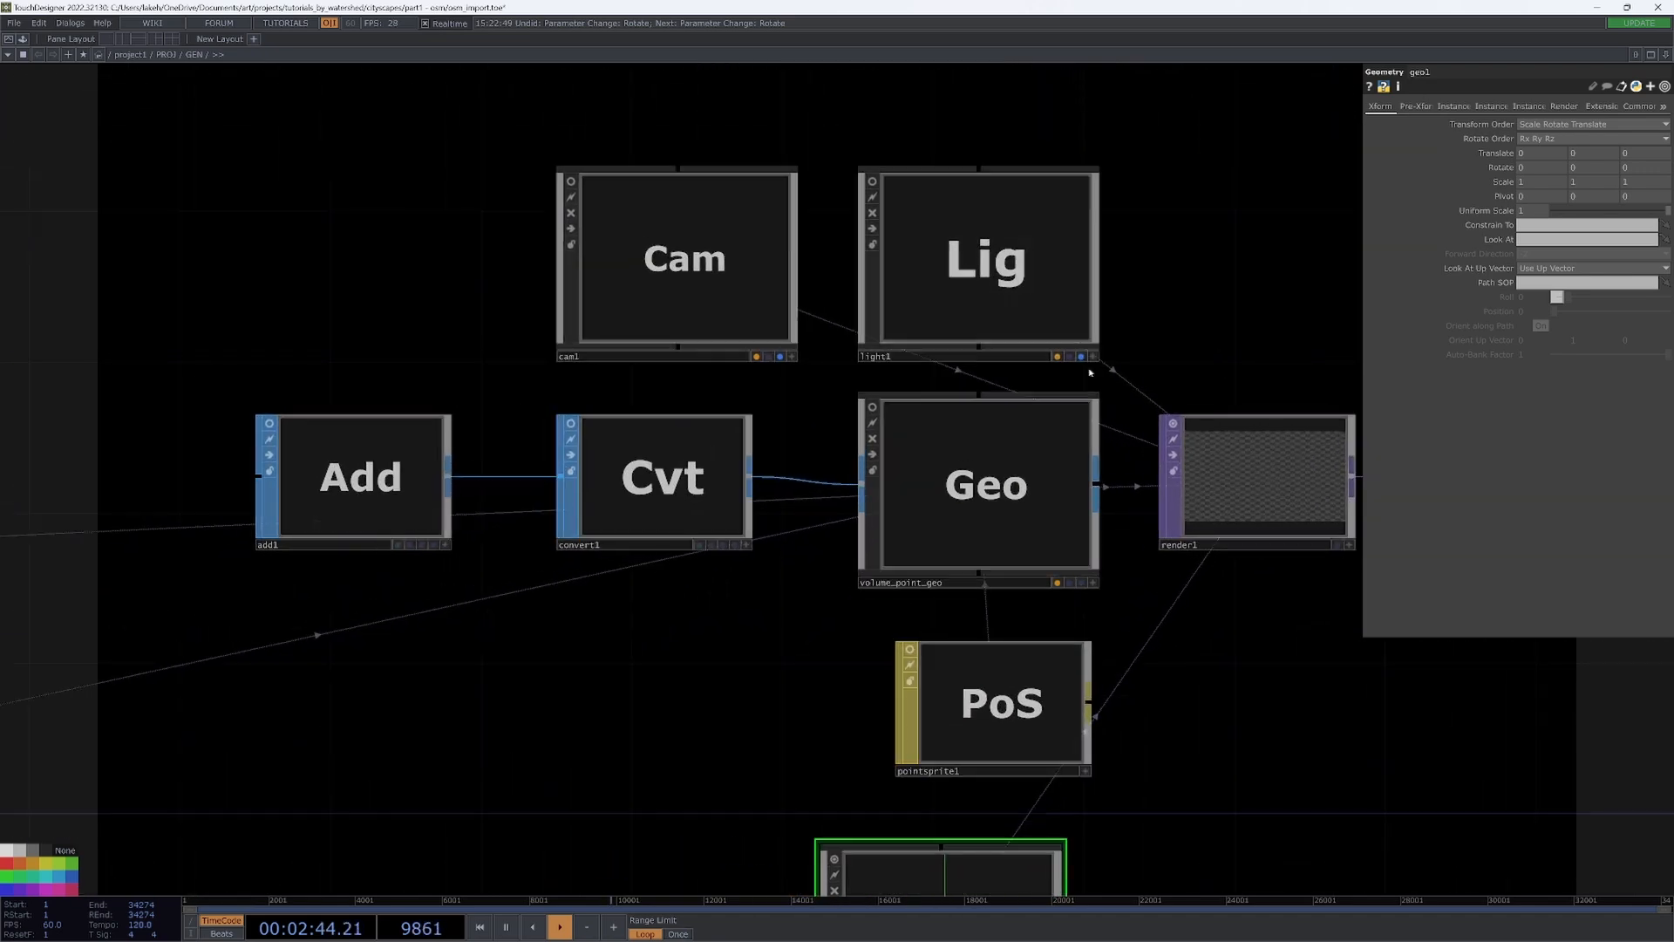
click(1092, 356)
mouse_move(1012, 280)
mouse_down()
mouse_move(994, 278)
mouse_move(1015, 292)
mouse_up()
scroll(1014, 286, up, 3)
key(h)
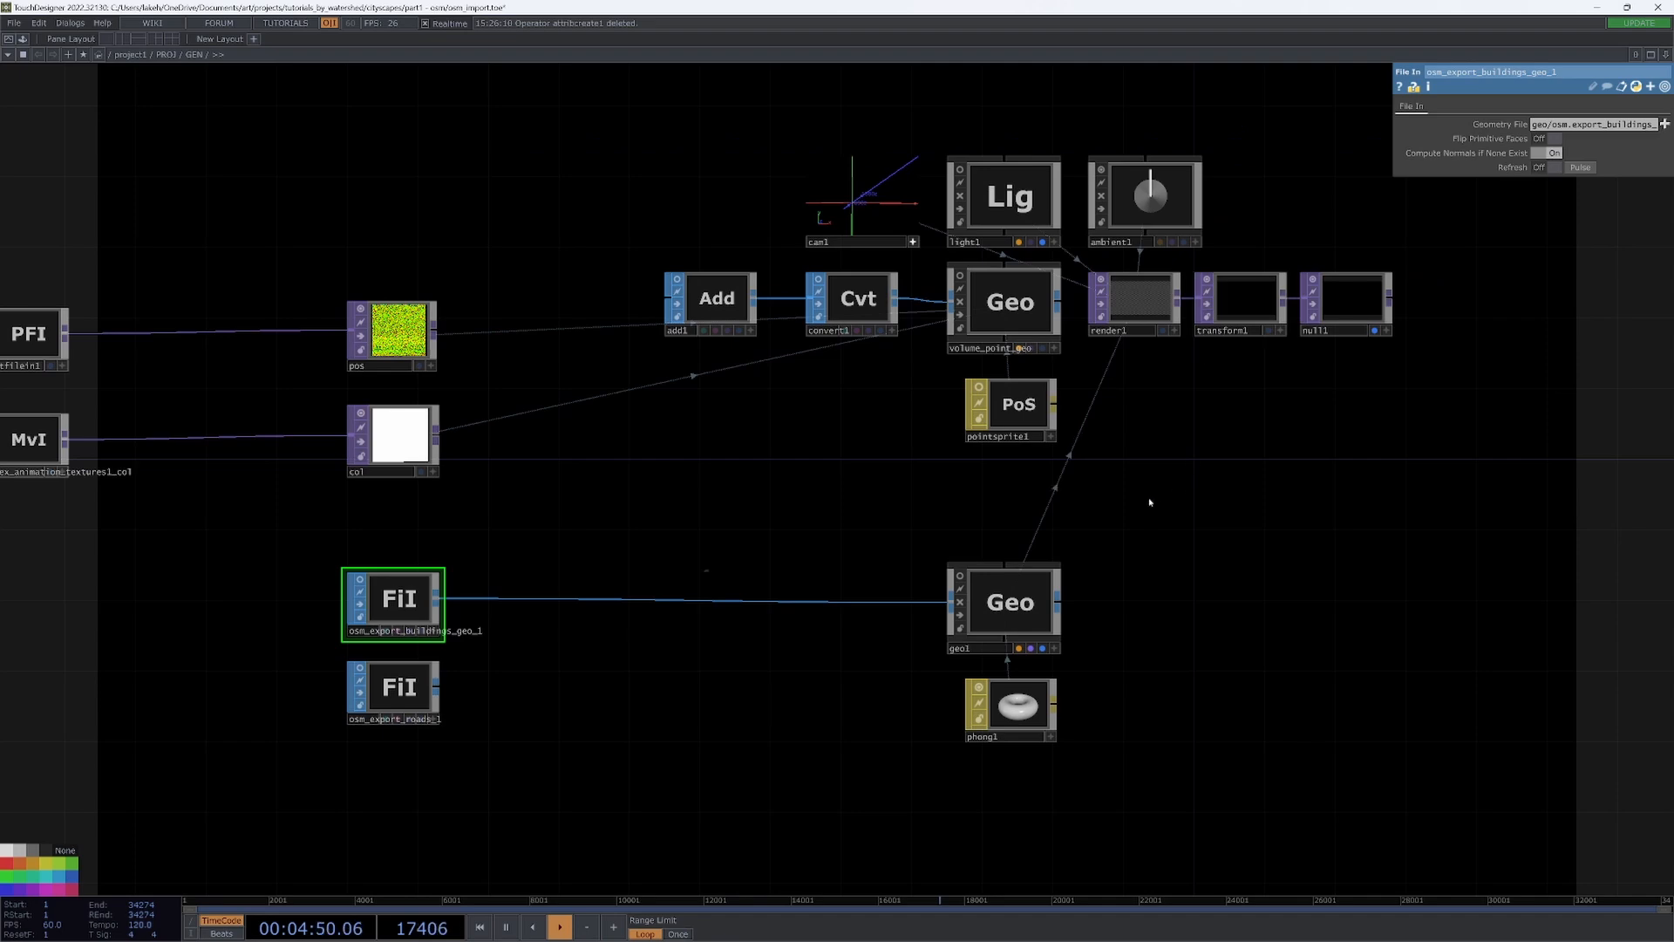
- Insert a Transform SOP between osm_export_buildings_geo_1 and geo1, with its uniform scale set to 100
middle_drag(1149, 516, 1177, 410)
mouse_move(723, 551)
middle_down()
mouse_move(759, 560)
mouse_move(707, 573)
middle_up()
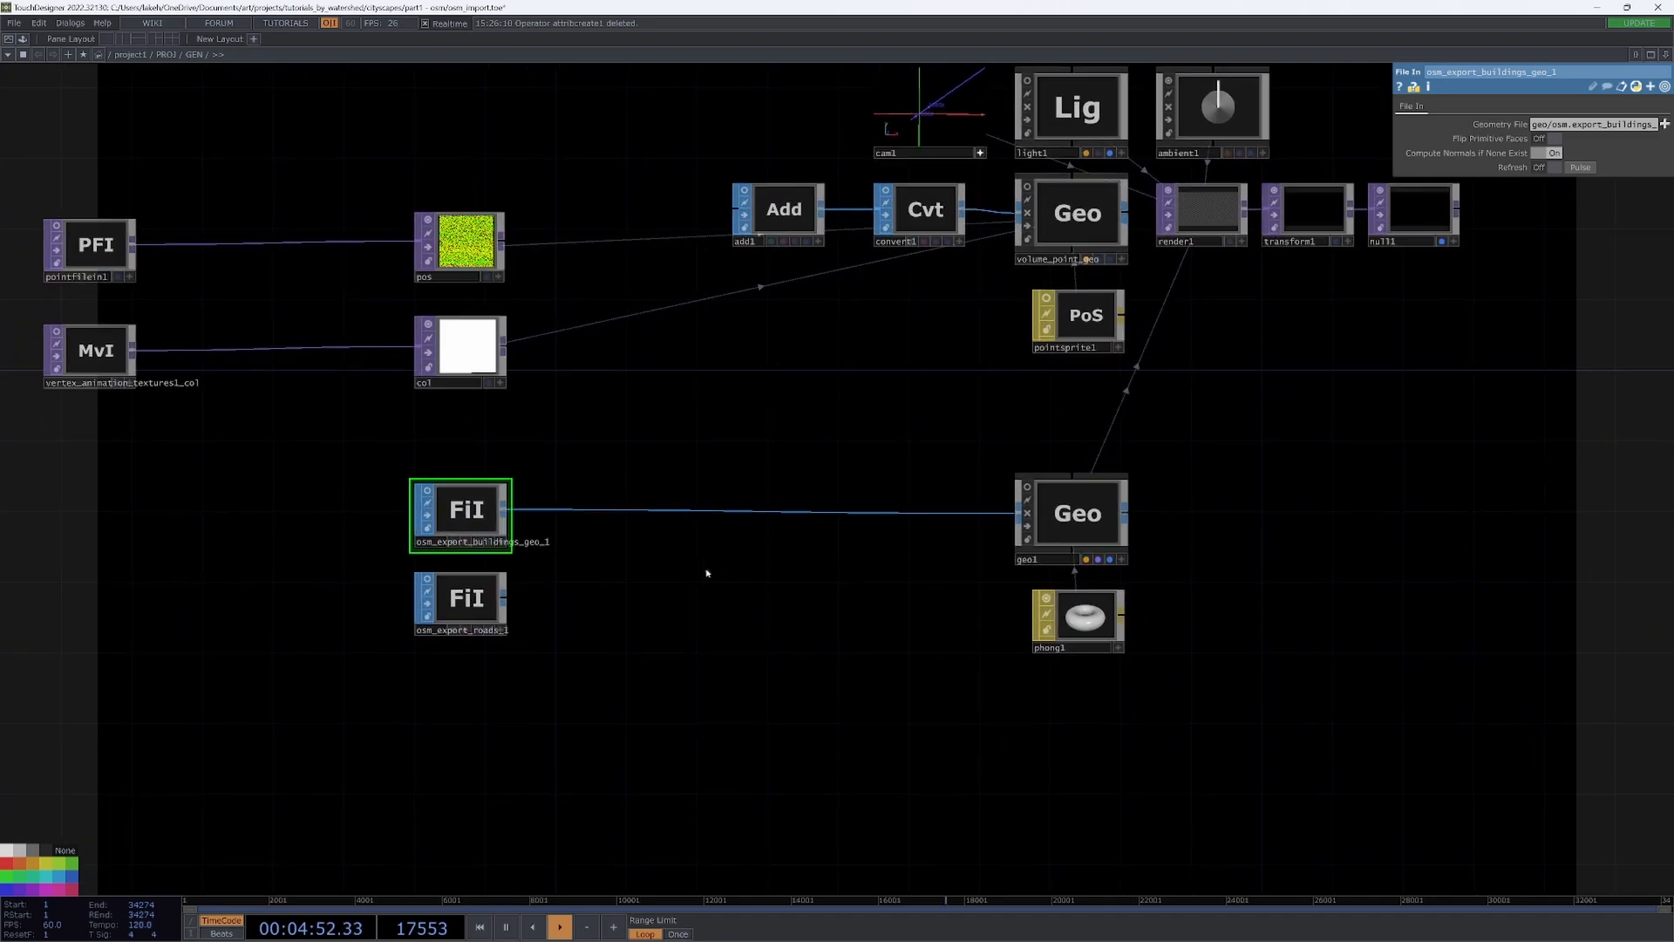
right_click(722, 509)
click(741, 492)
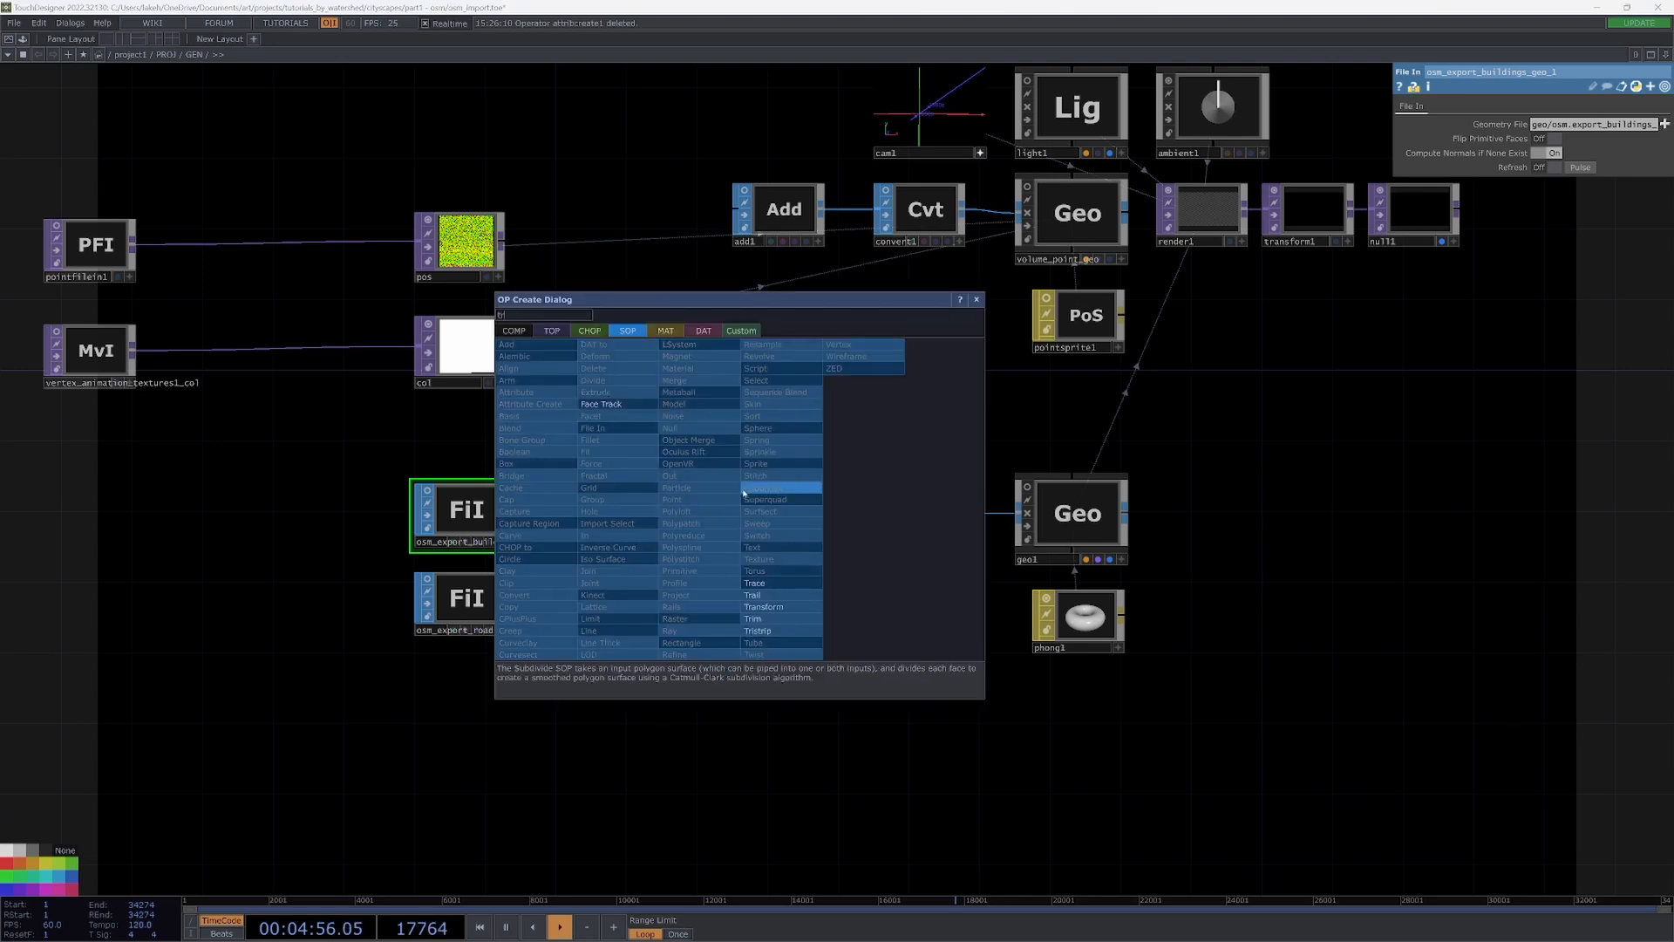
click(761, 607)
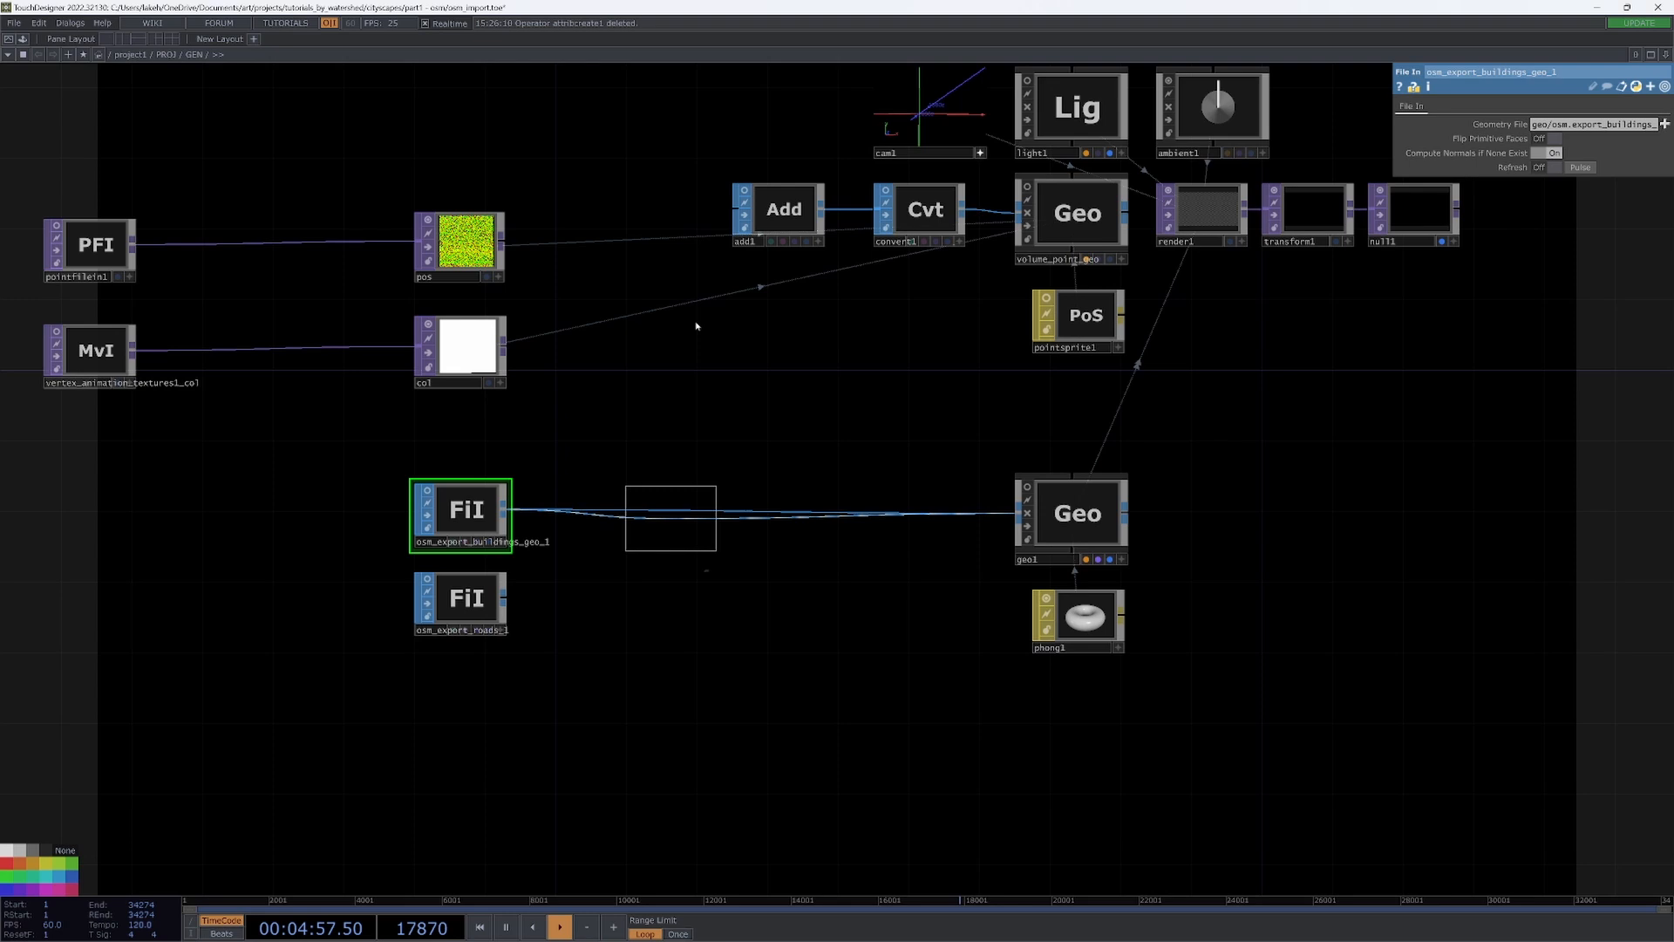
click(671, 518)
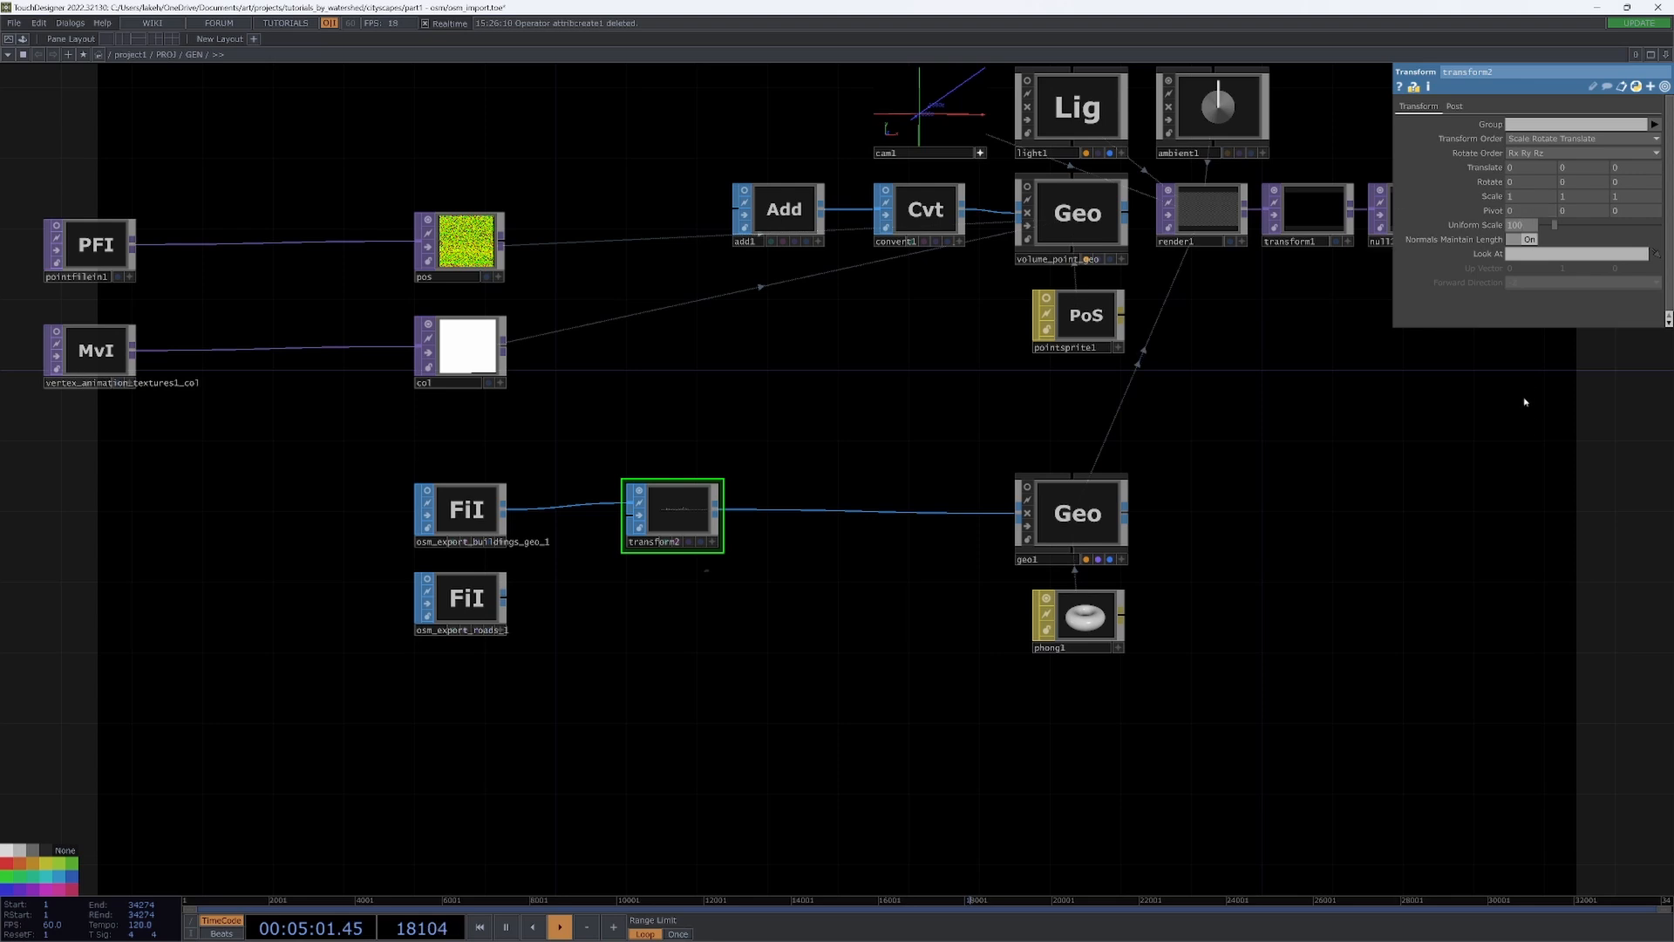
- Orbit and zoom cam1 in its viewer to examine the scaled building geometry from an elevated angle
drag(874, 410, 793, 374)
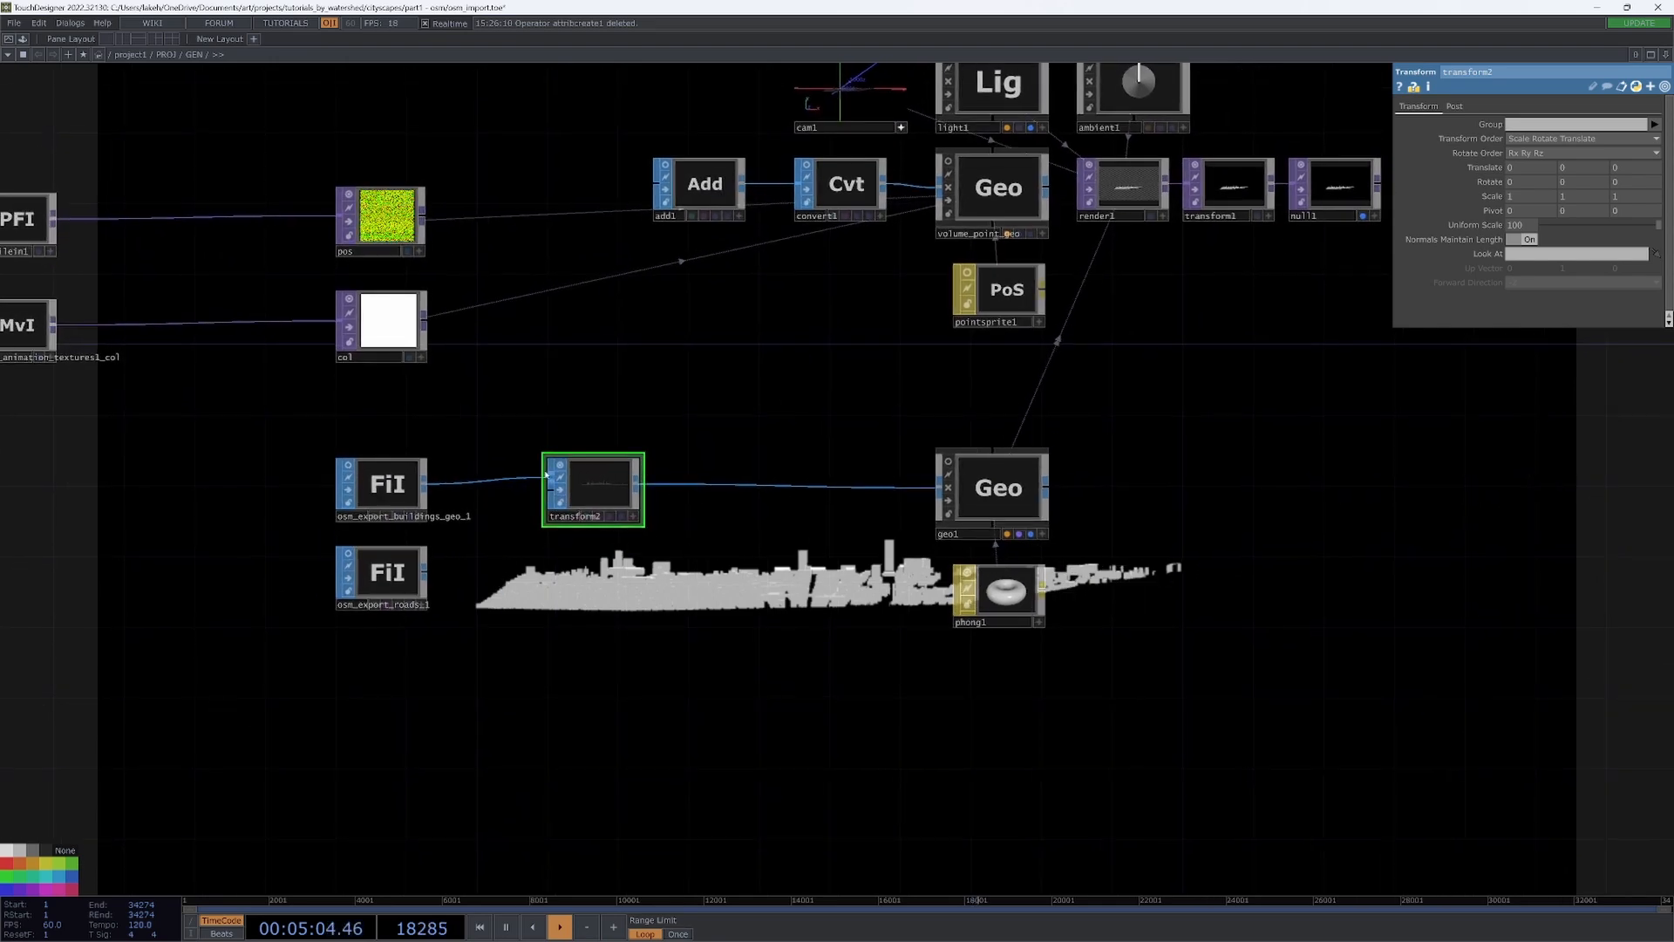
drag(824, 442, 586, 626)
drag(659, 372, 814, 416)
drag(792, 350, 790, 344)
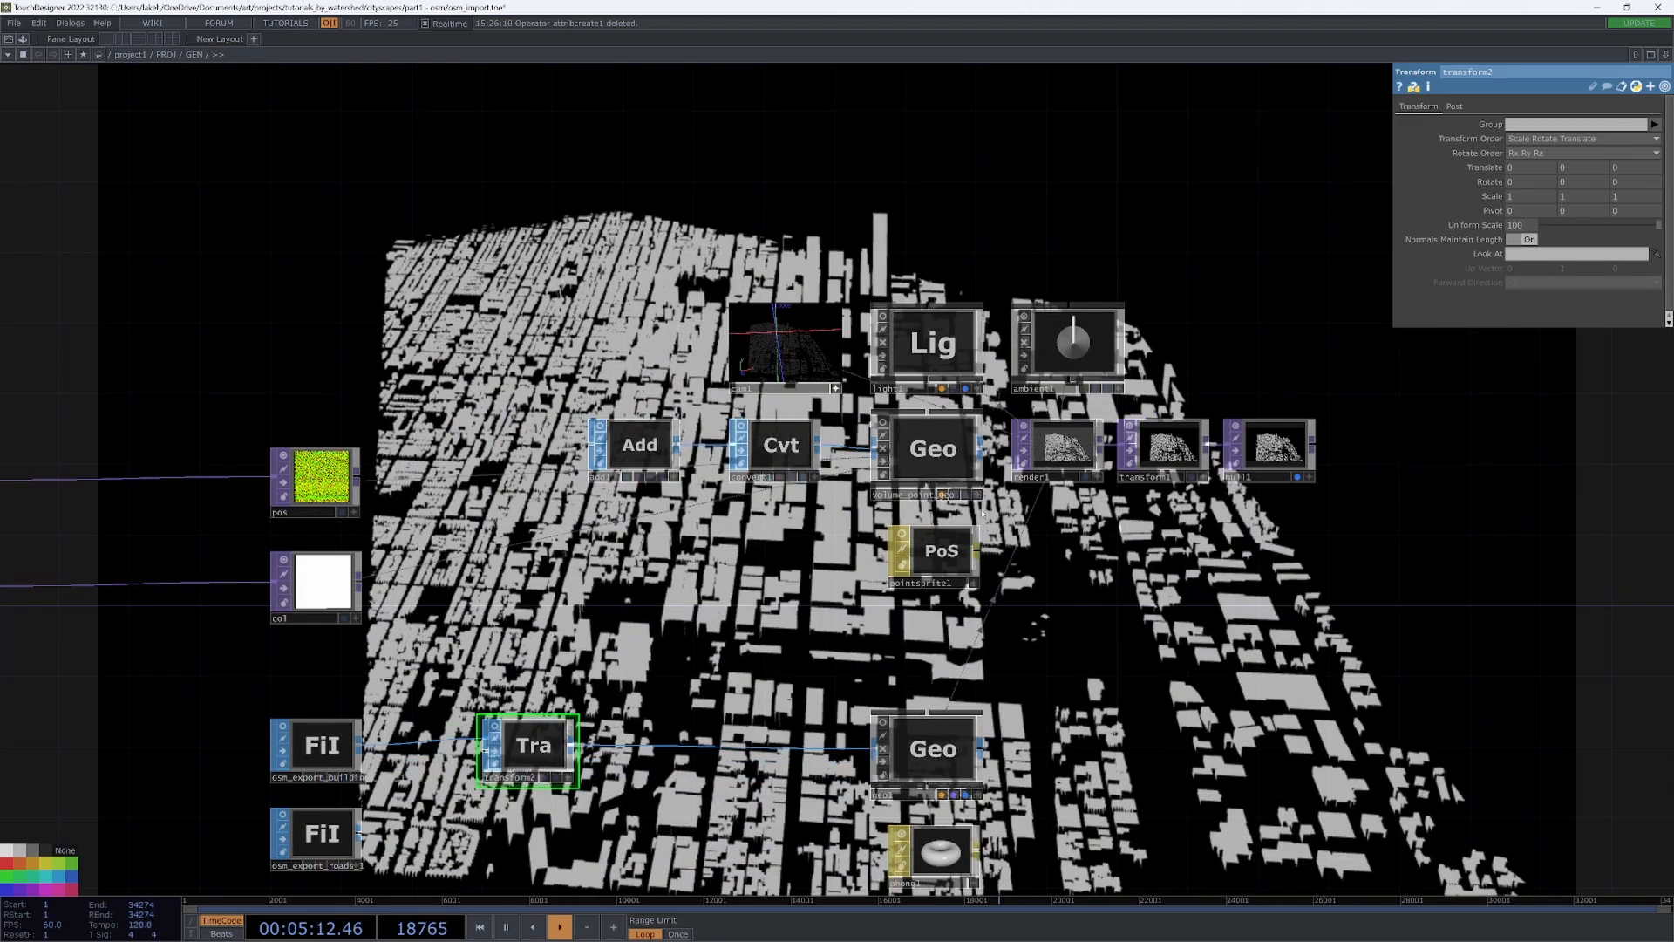
drag(1099, 577, 1079, 312)
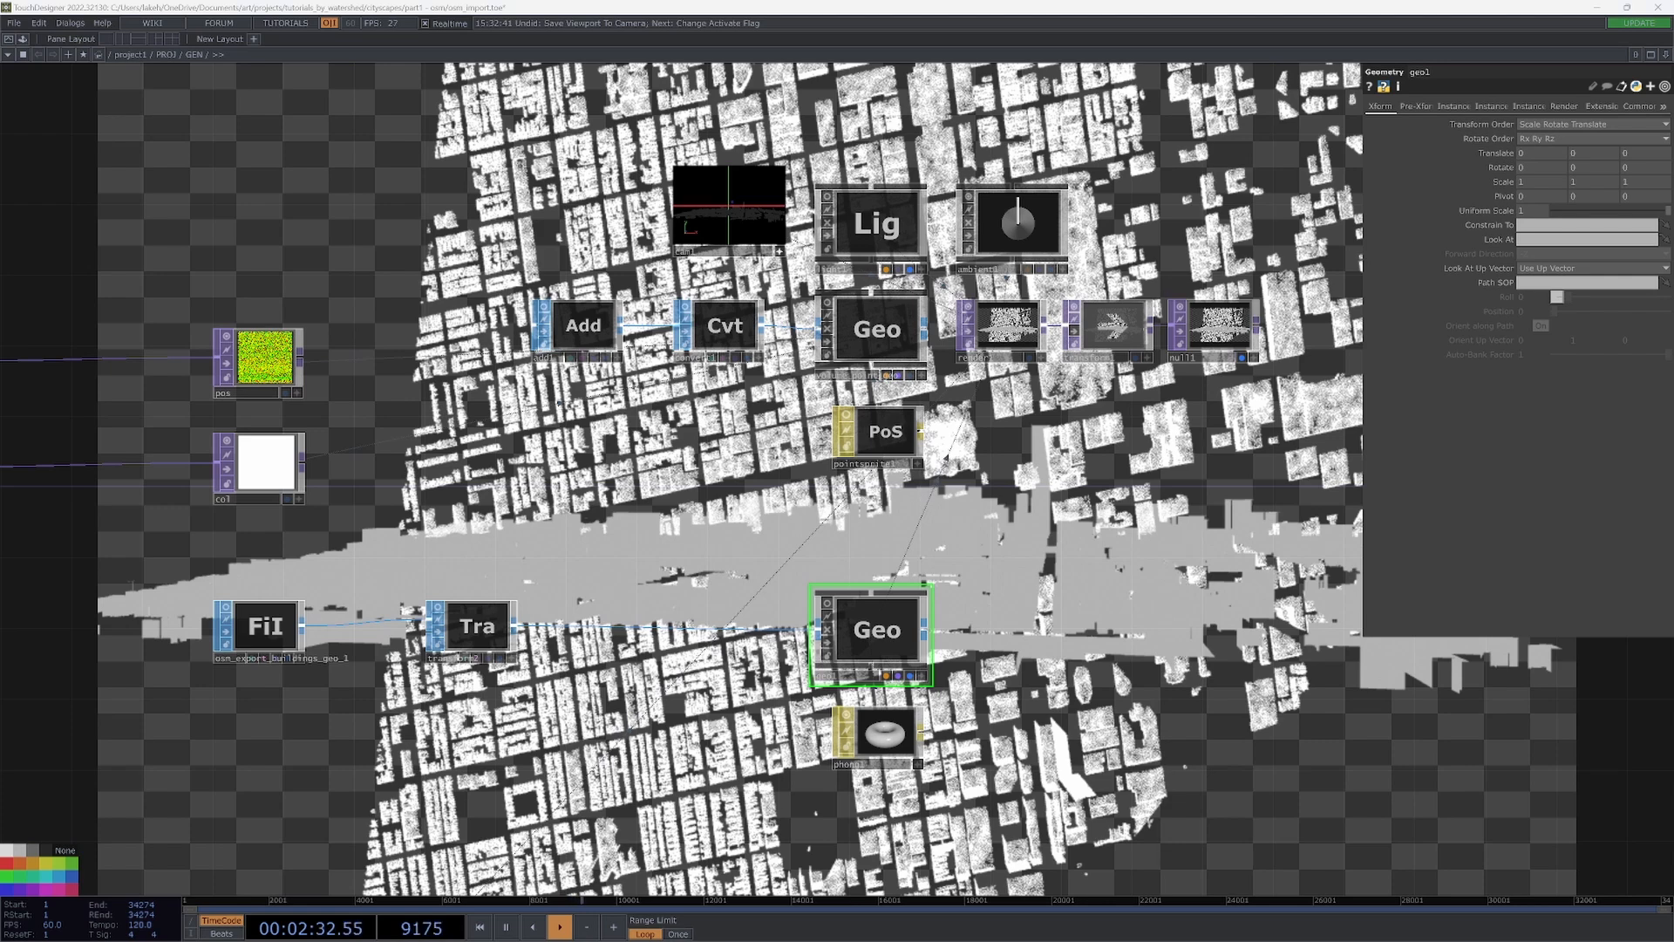
- Home cam1's view on the scene and set geo1's X rotation to -90
drag(973, 475, 893, 464)
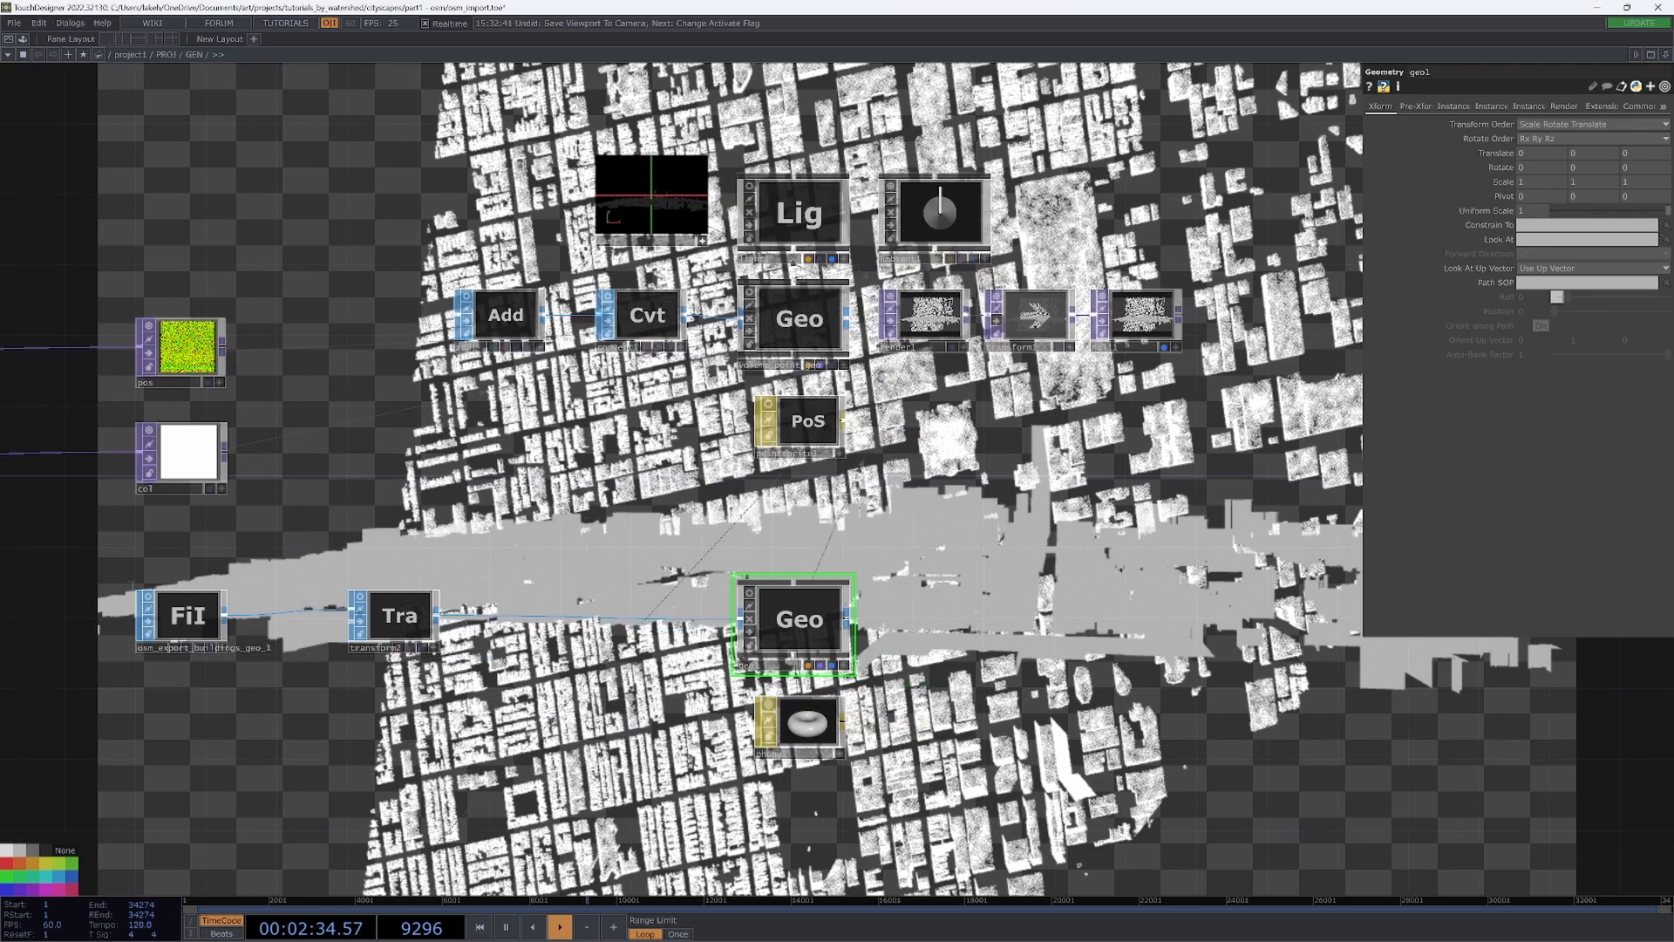
key(h)
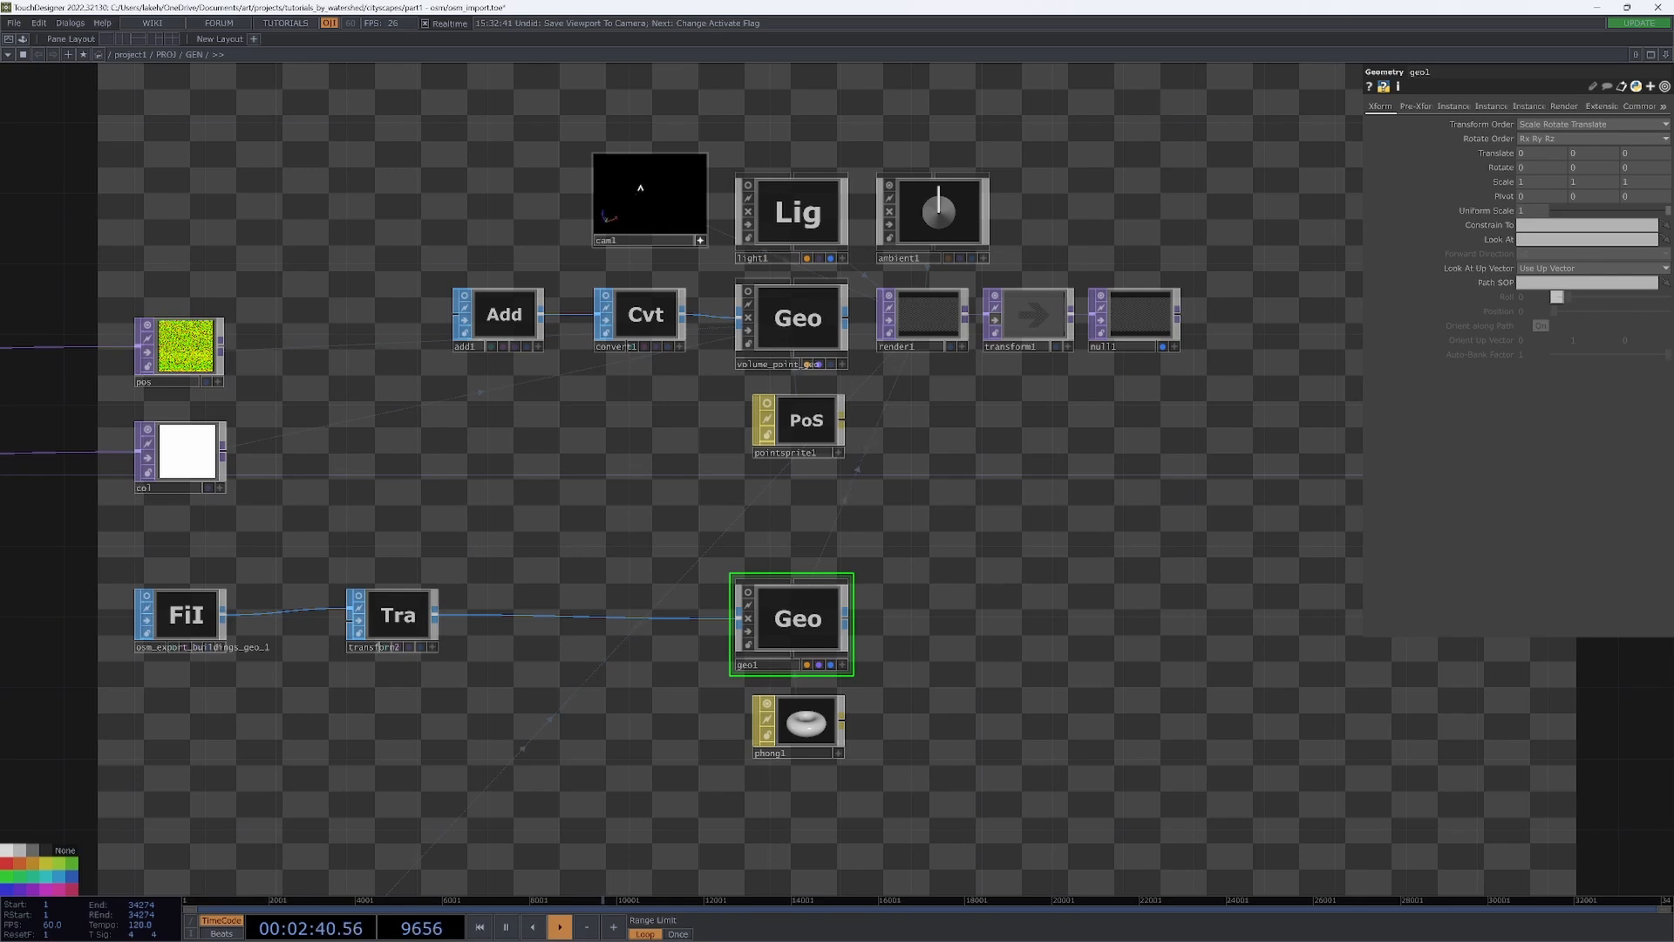
key(h)
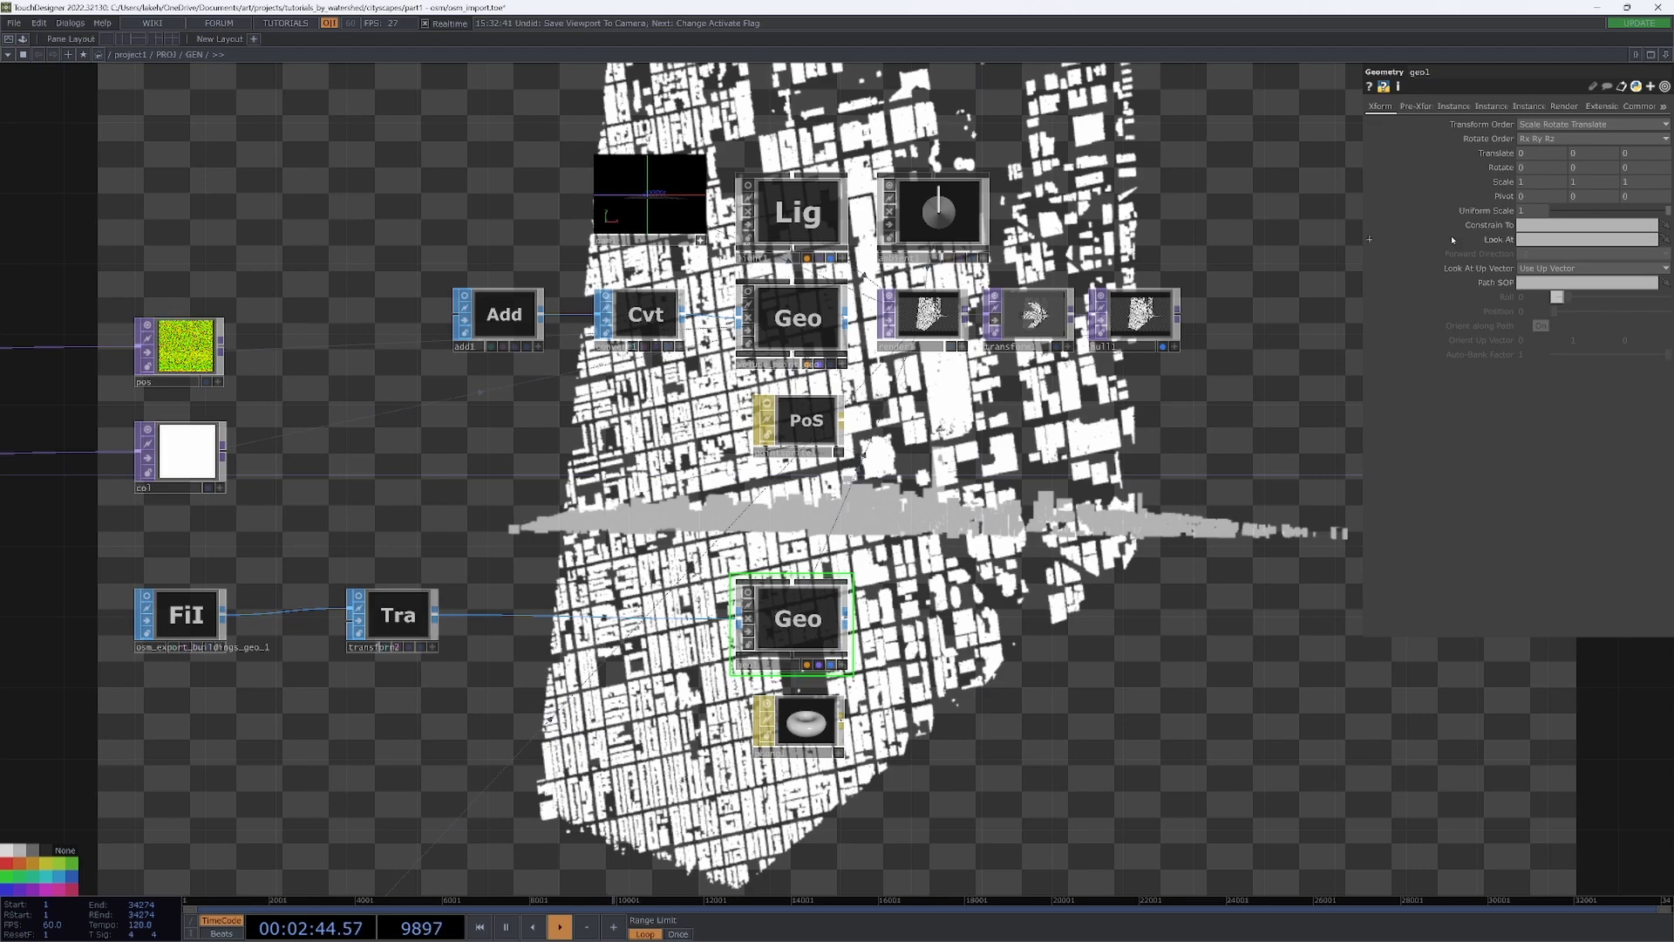
middle_drag(1565, 171, 1549, 147)
drag(664, 232, 828, 258)
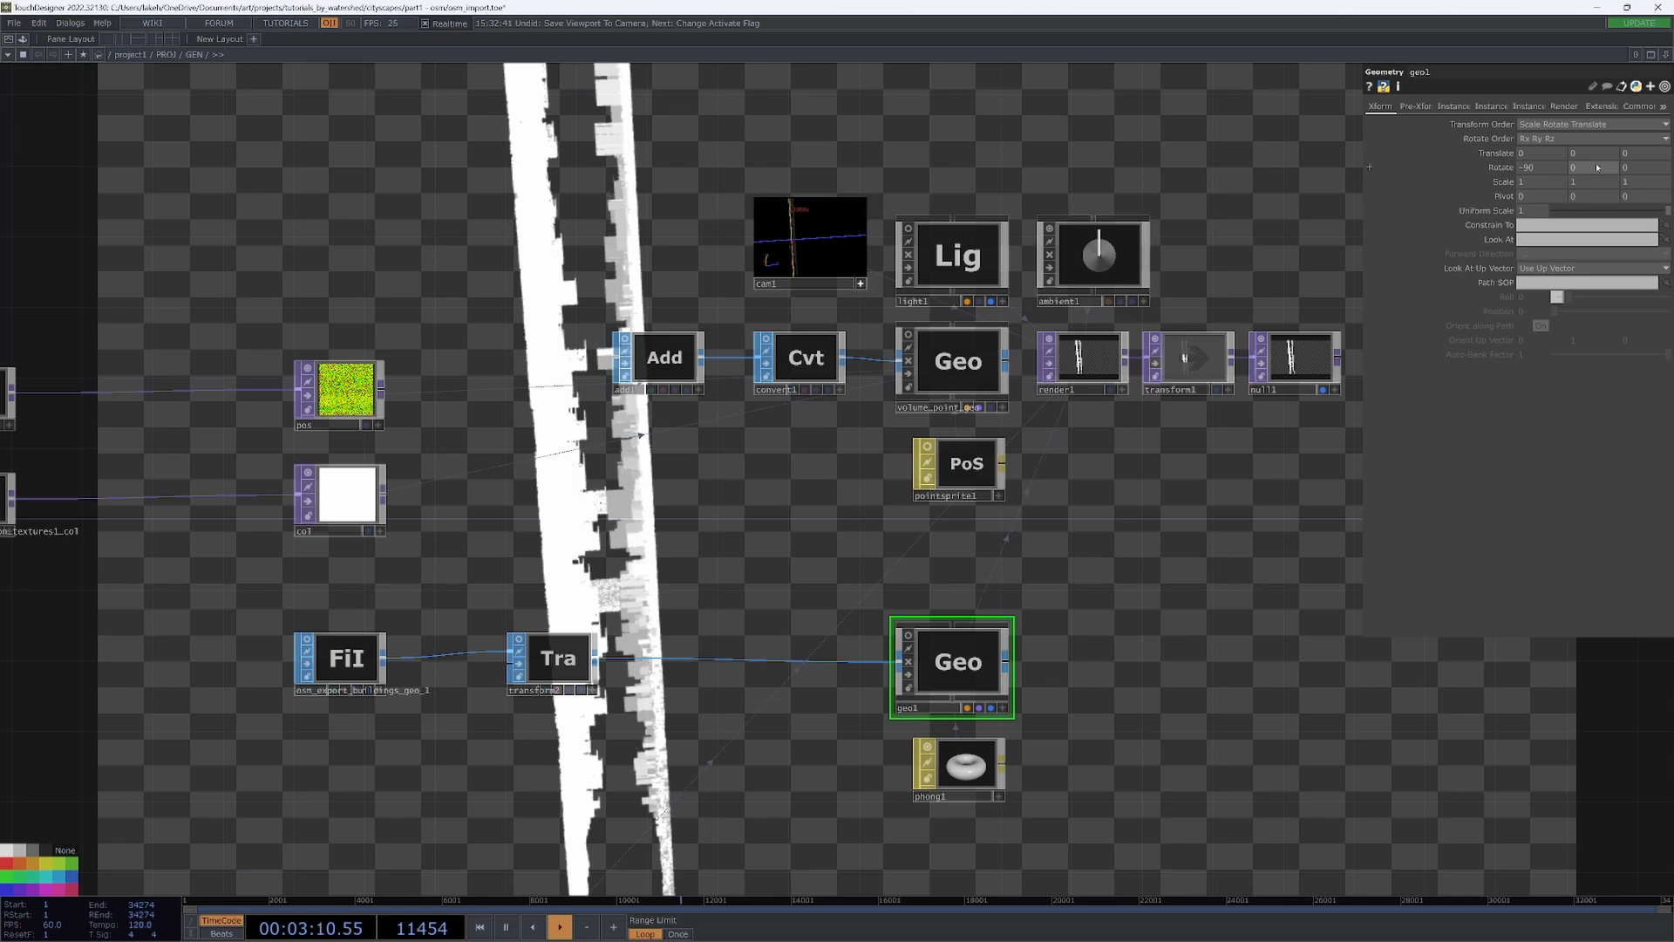
- Translate geo1 to about -2.2, 12, -79 and orbit cam1 to check its alignment with the point cloud edge-on
mouse_move(1546, 155)
mouse_down()
mouse_move(1543, 134)
mouse_move(1644, 136)
mouse_up()
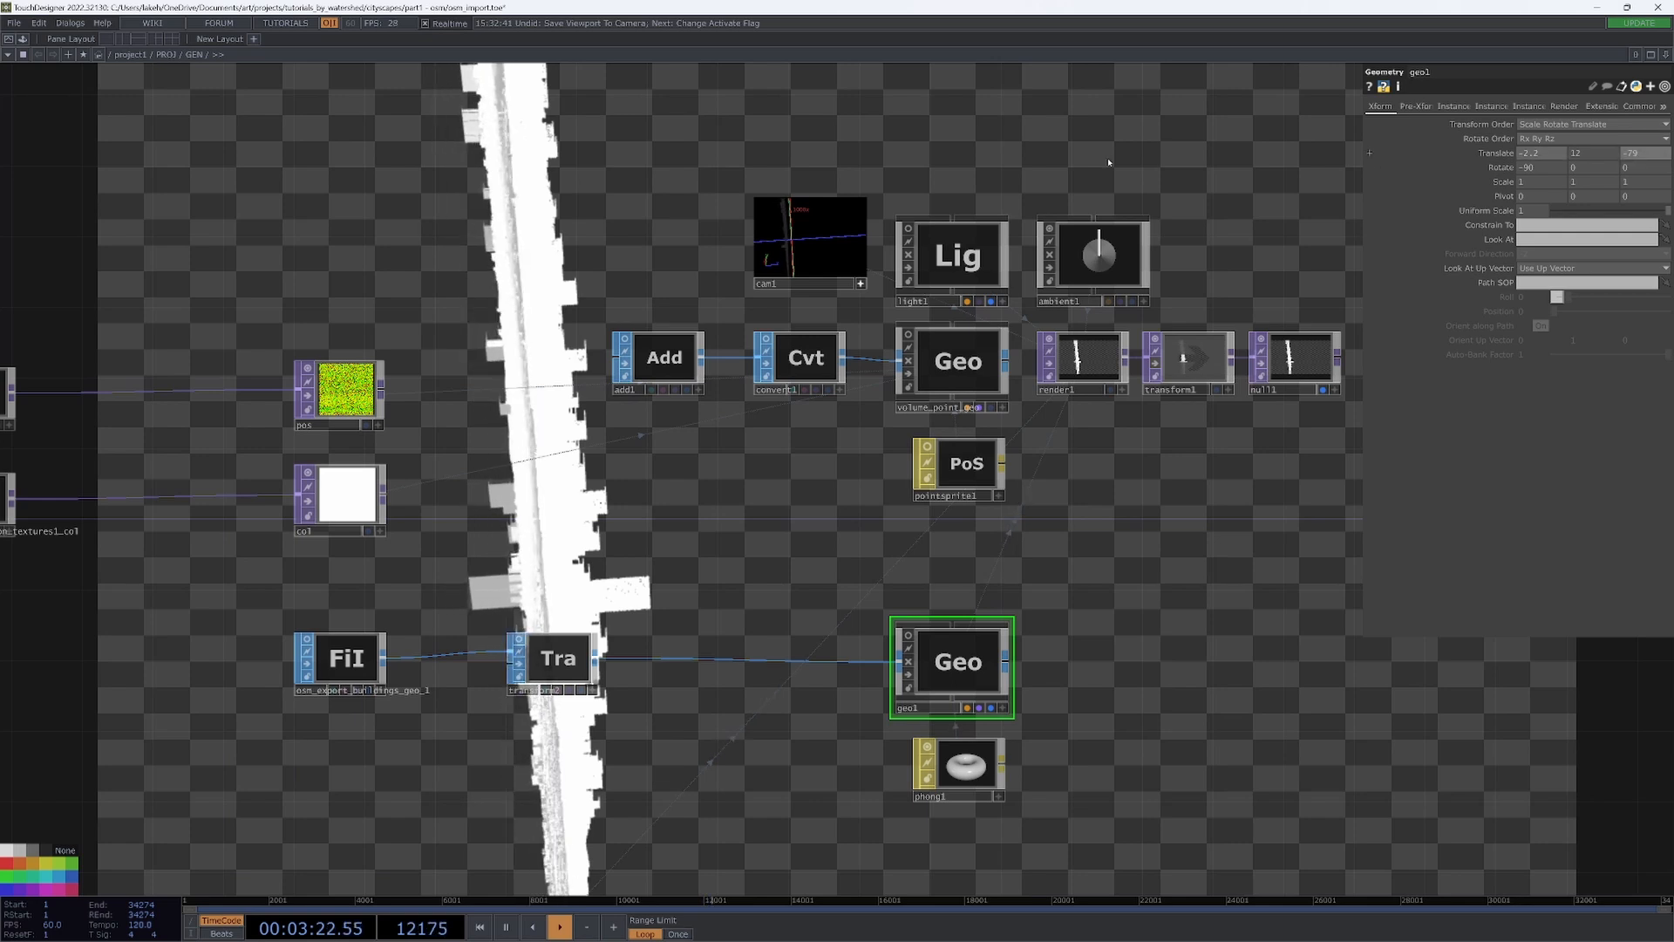
right_drag(778, 236, 806, 242)
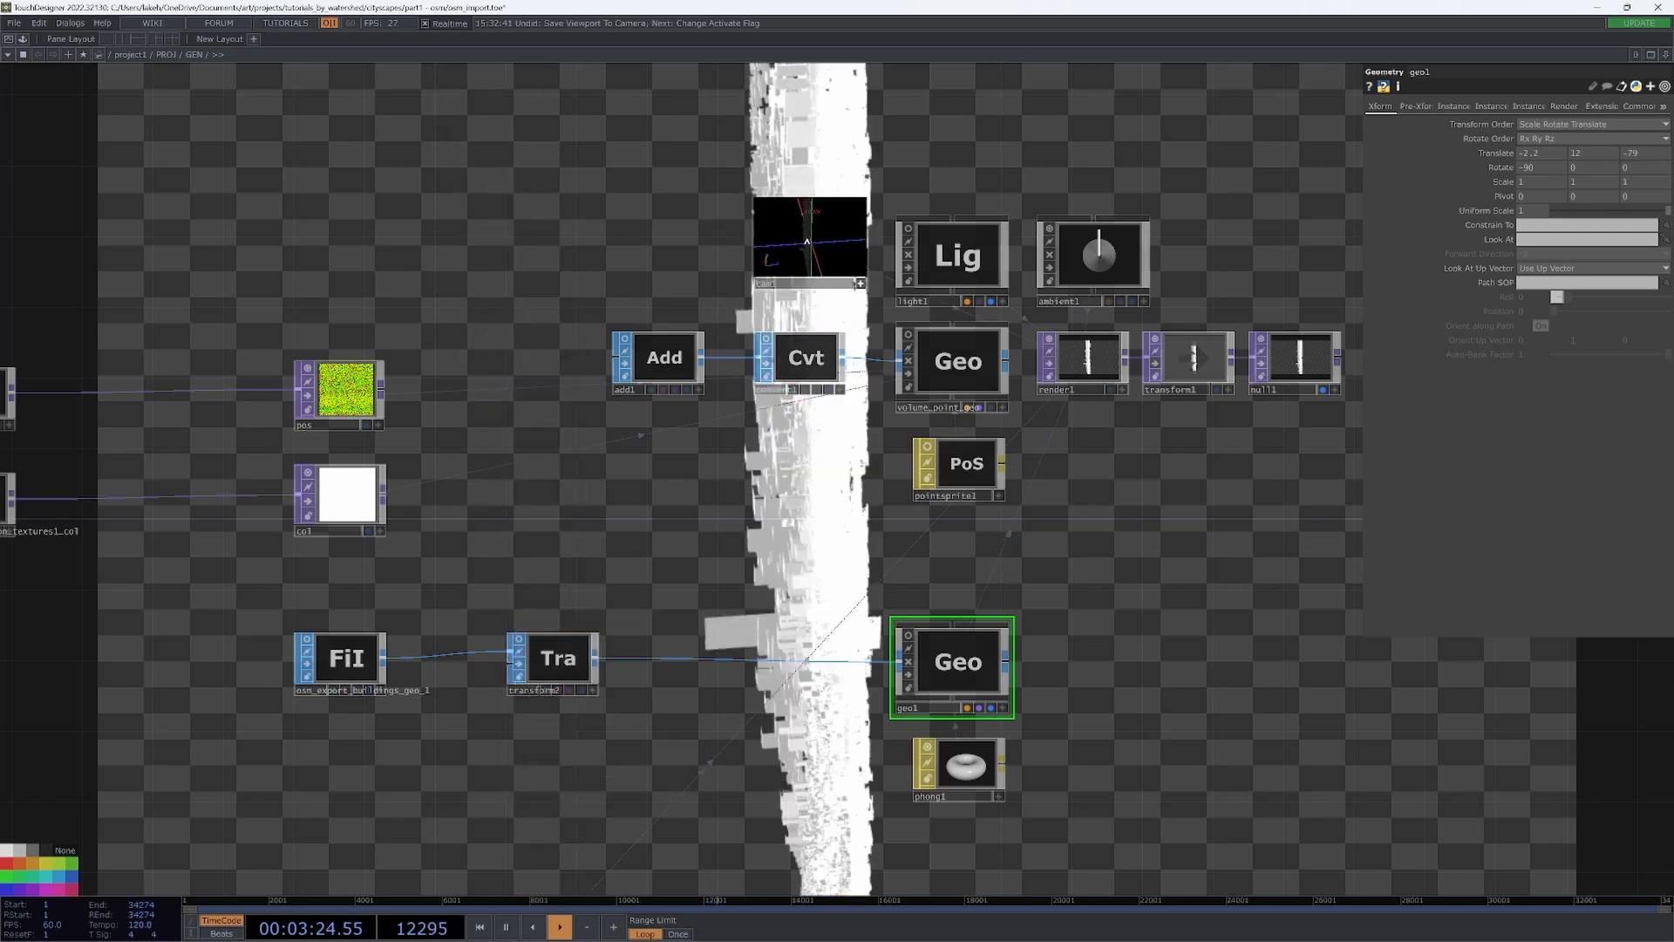
drag(805, 242, 804, 241)
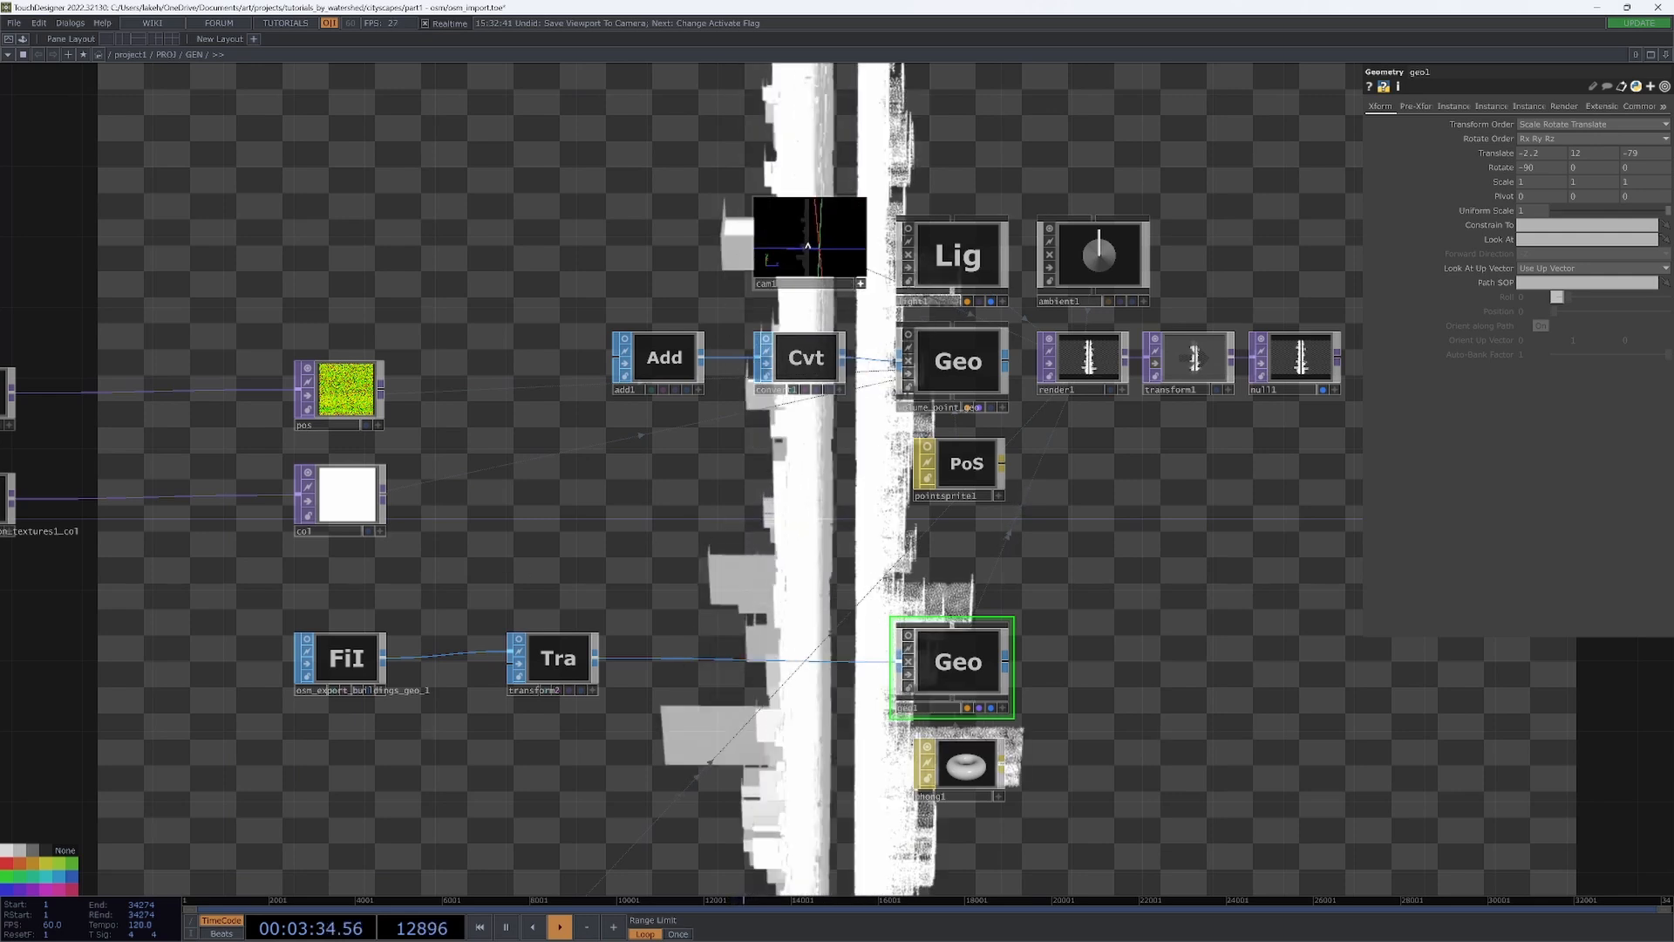
- Make light1's viewer interactive and orbit and zoom the light to change how the buildings are lit
drag(1117, 640, 1121, 691)
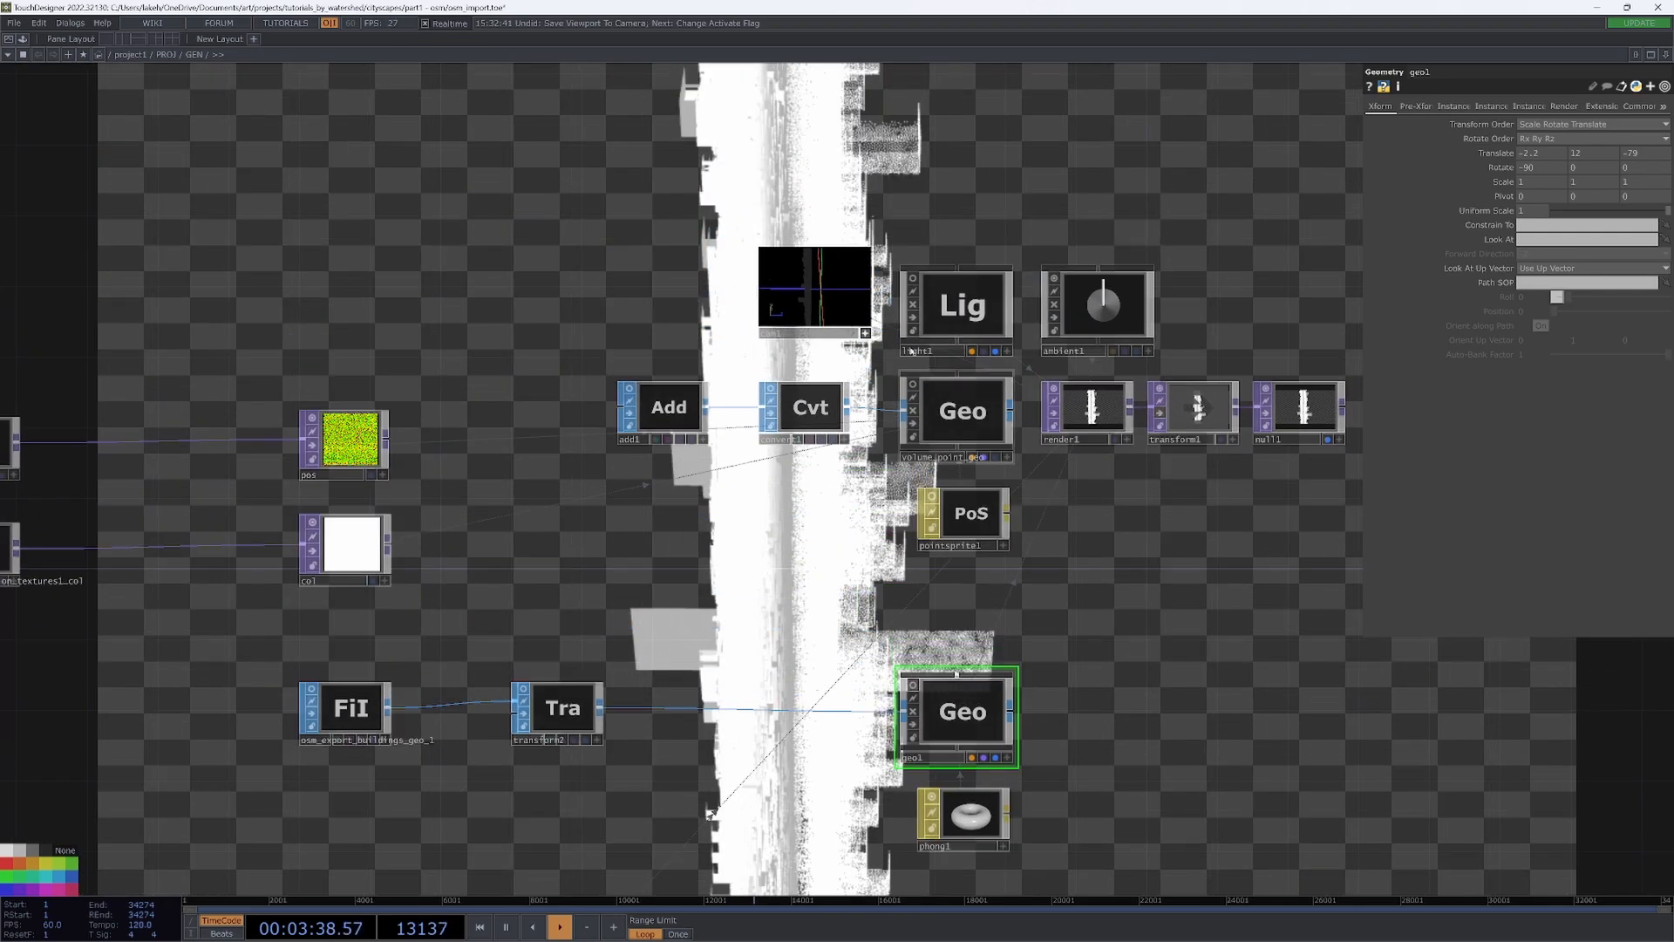
click(1007, 350)
drag(955, 321, 958, 315)
scroll(956, 304, down, 2)
- Set render1's resolution to 3840 x 2160
click(1089, 406)
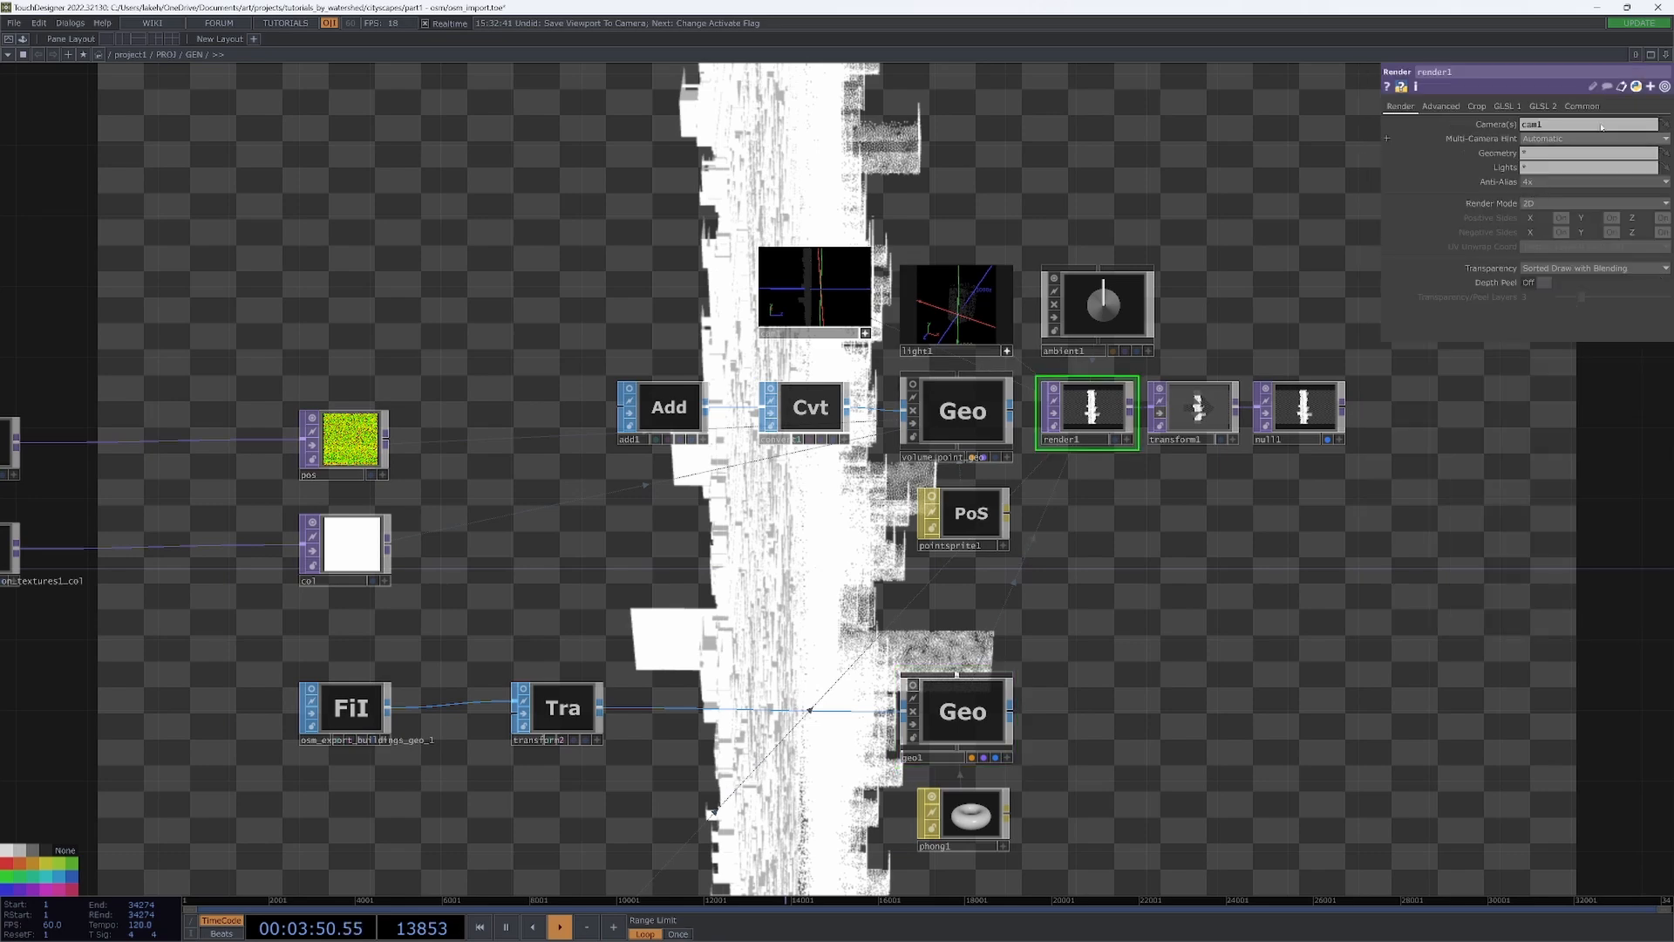
click(1583, 107)
click(1663, 124)
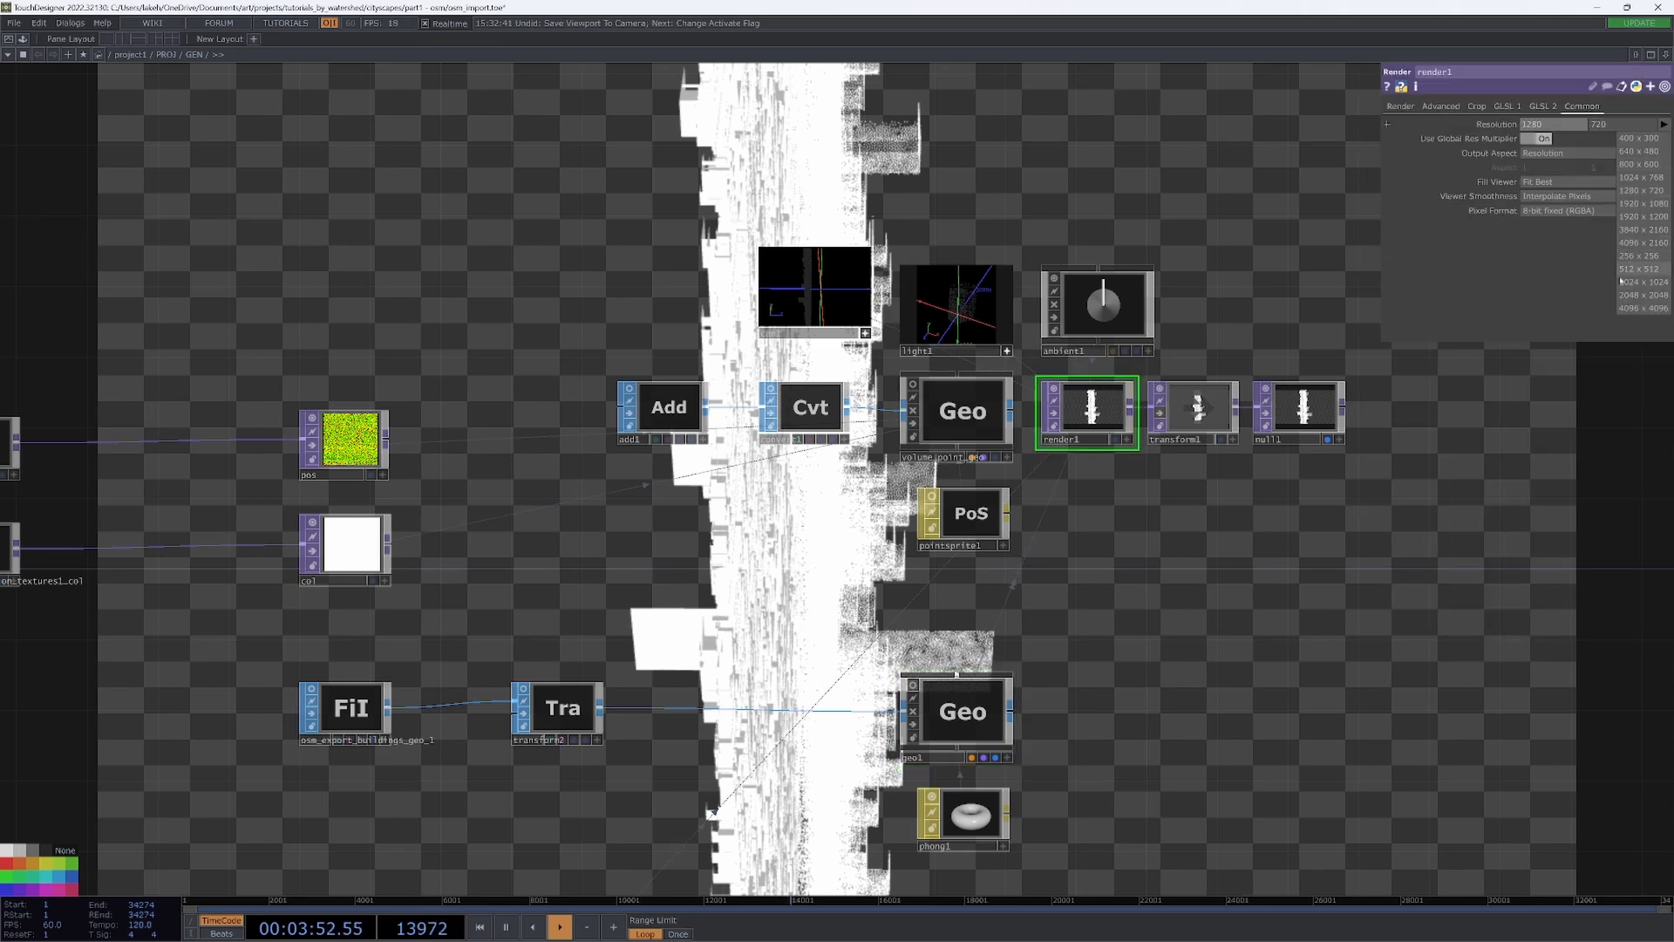
click(1626, 231)
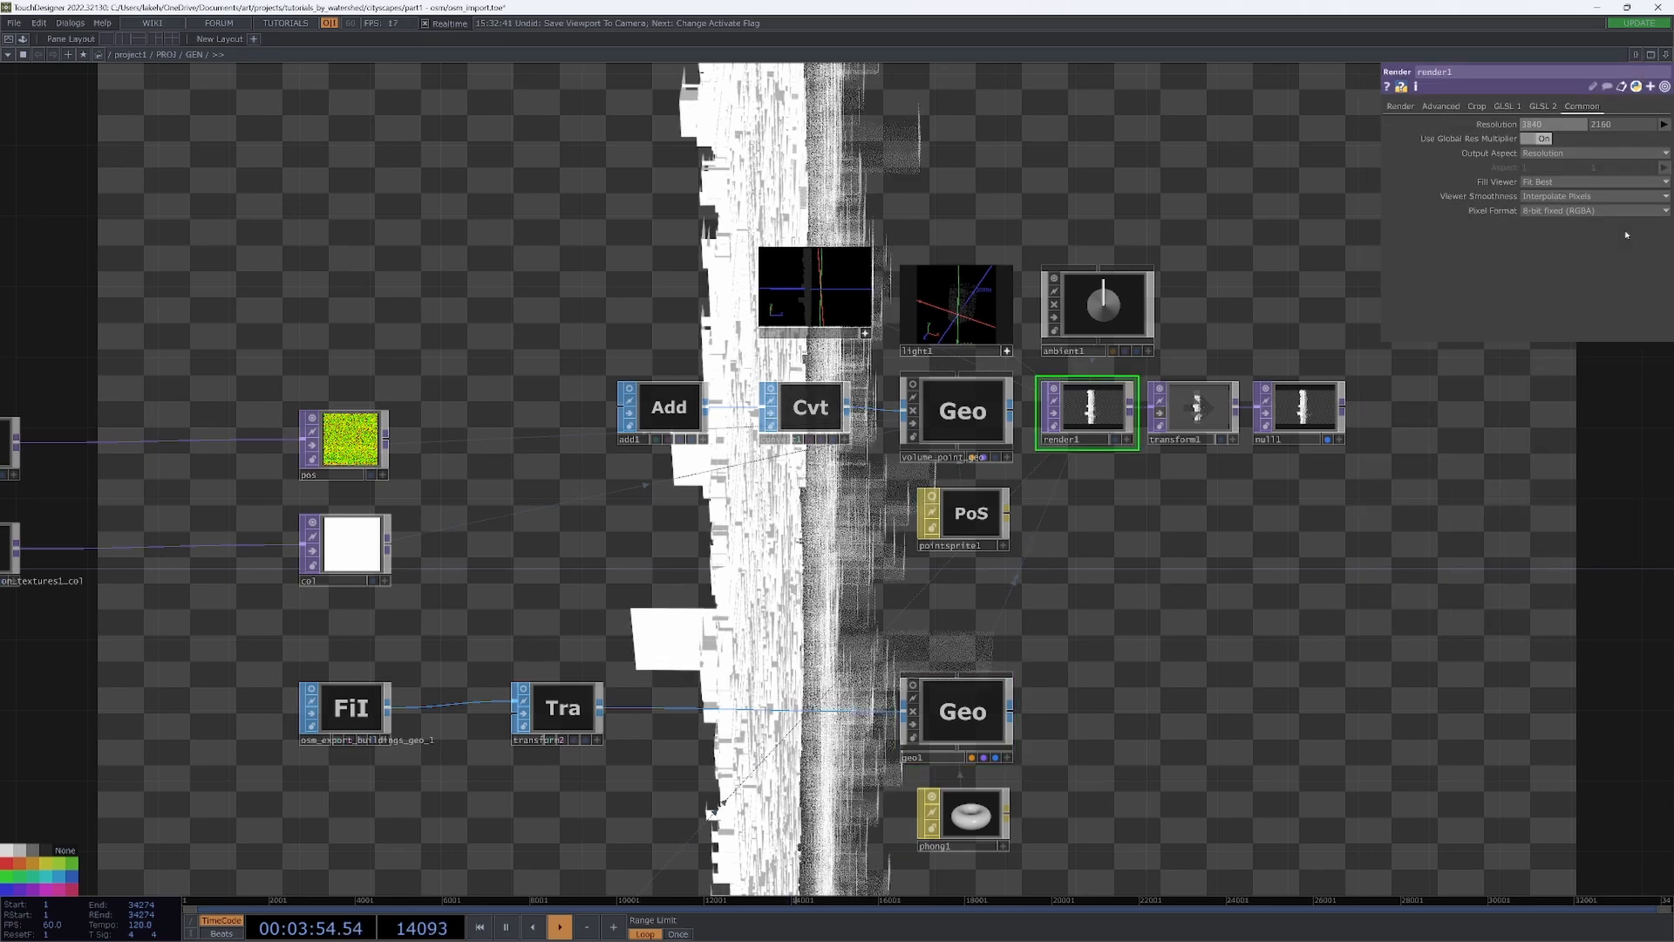
- Turn off the bypass on transform1, and orbit cam1 to inspect how the buildings line up with the point cloud
drag(1084, 136, 1225, 228)
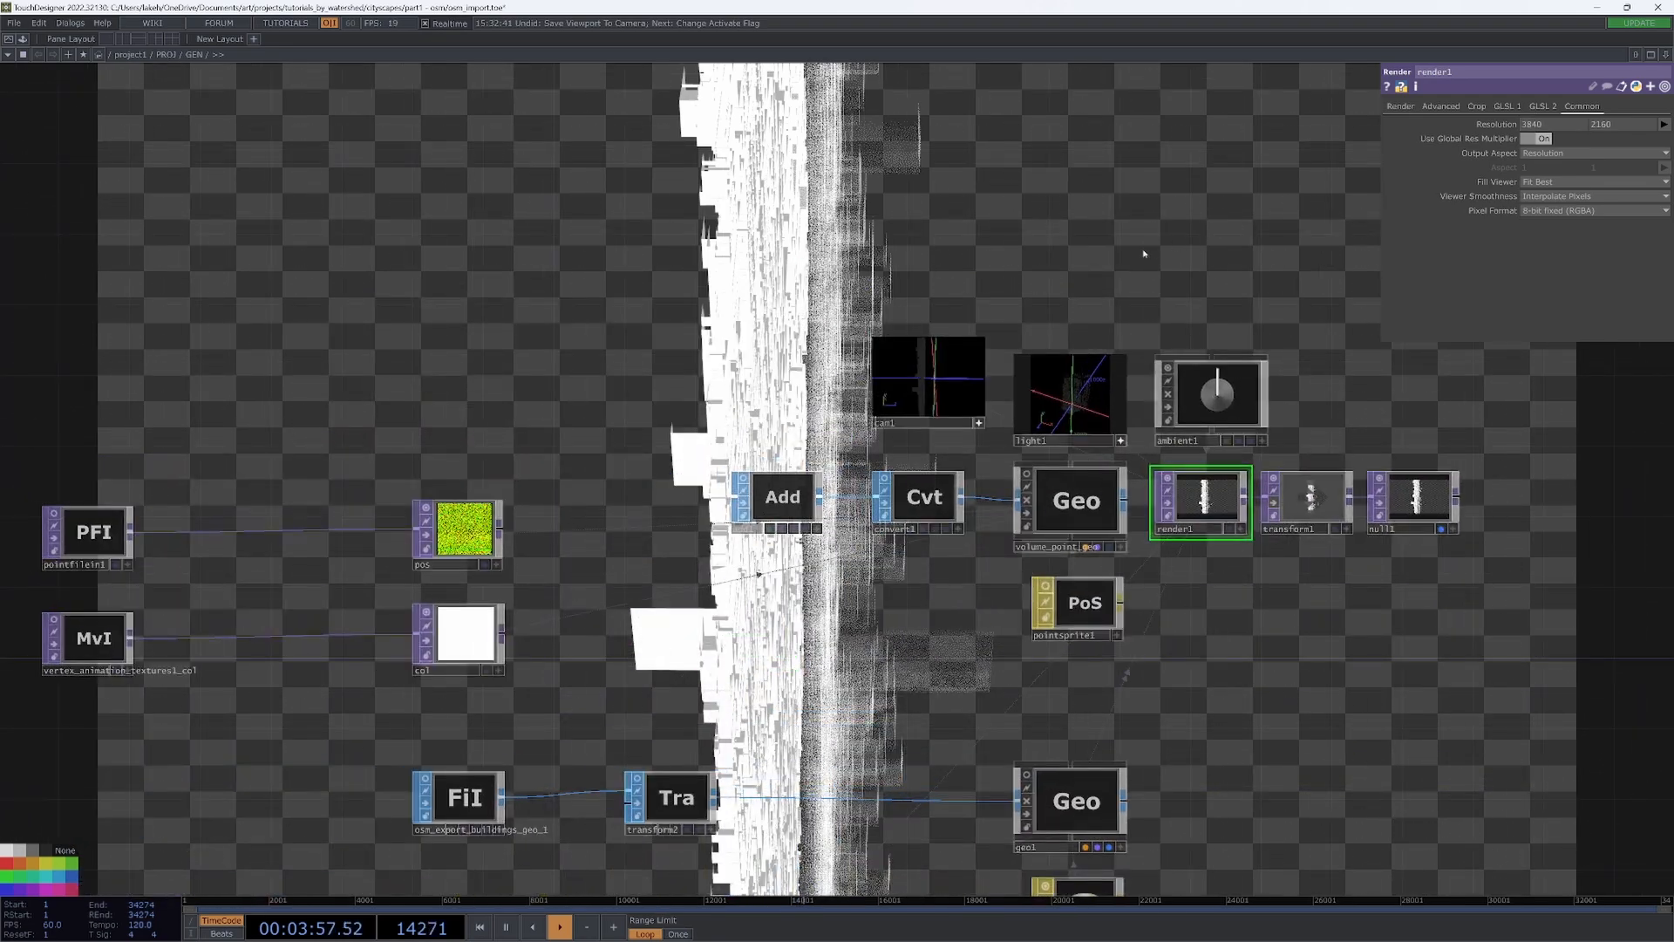
click(1274, 503)
drag(1319, 451, 1478, 498)
click(1280, 490)
drag(985, 575, 882, 550)
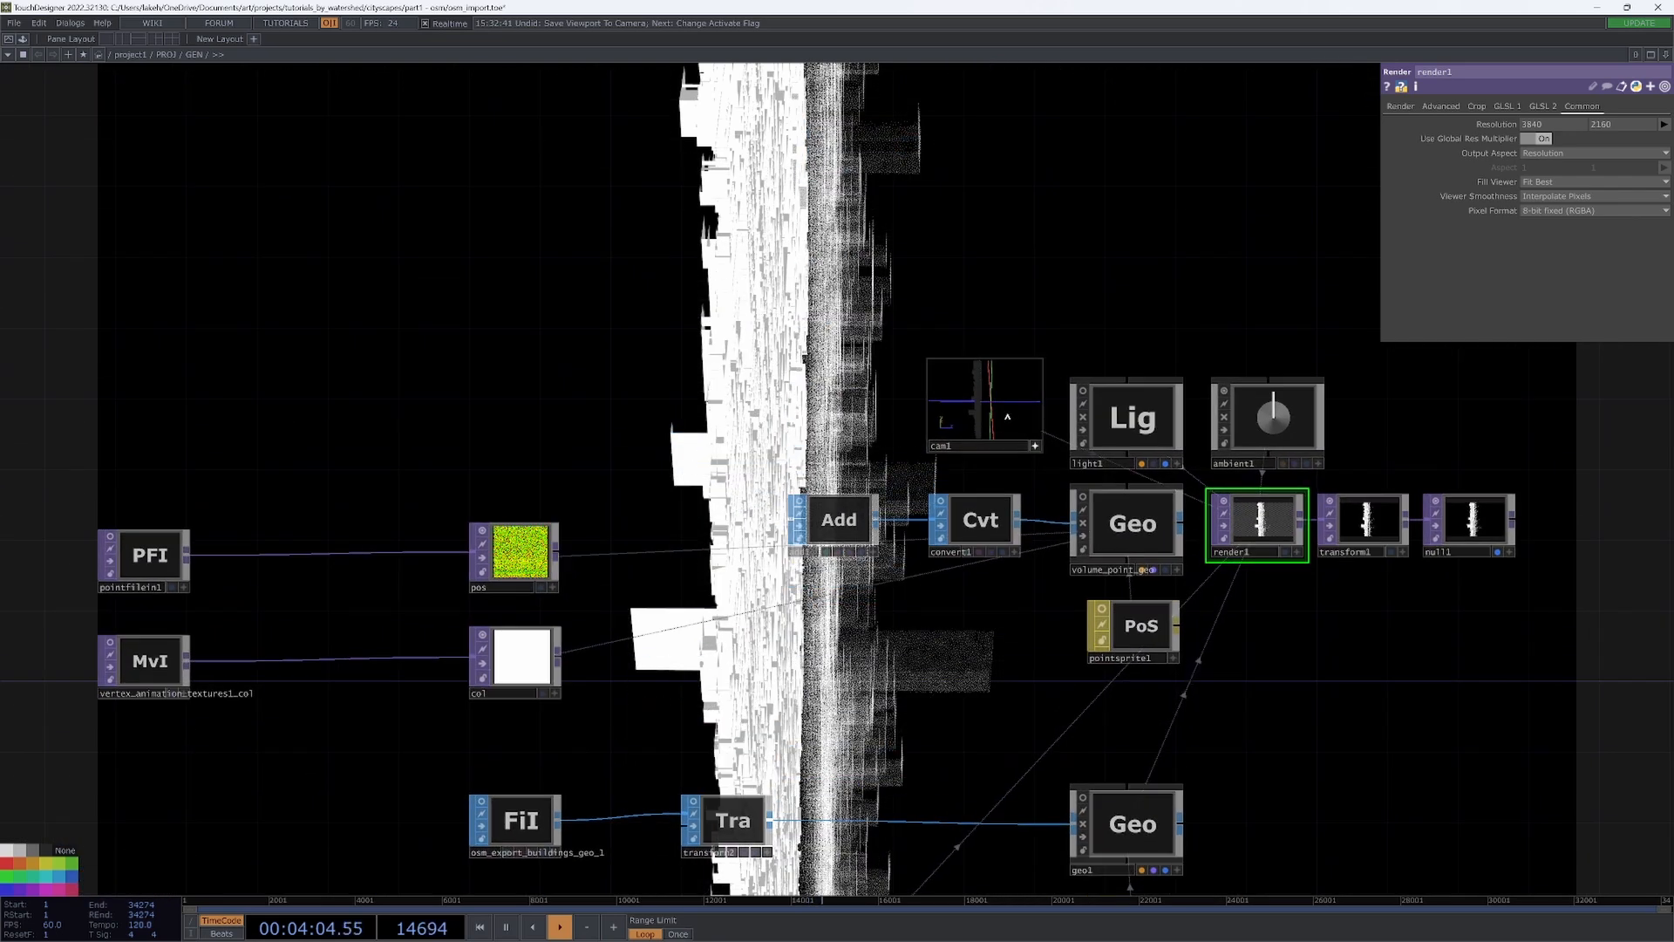
drag(847, 396, 873, 409)
drag(1020, 418, 1007, 428)
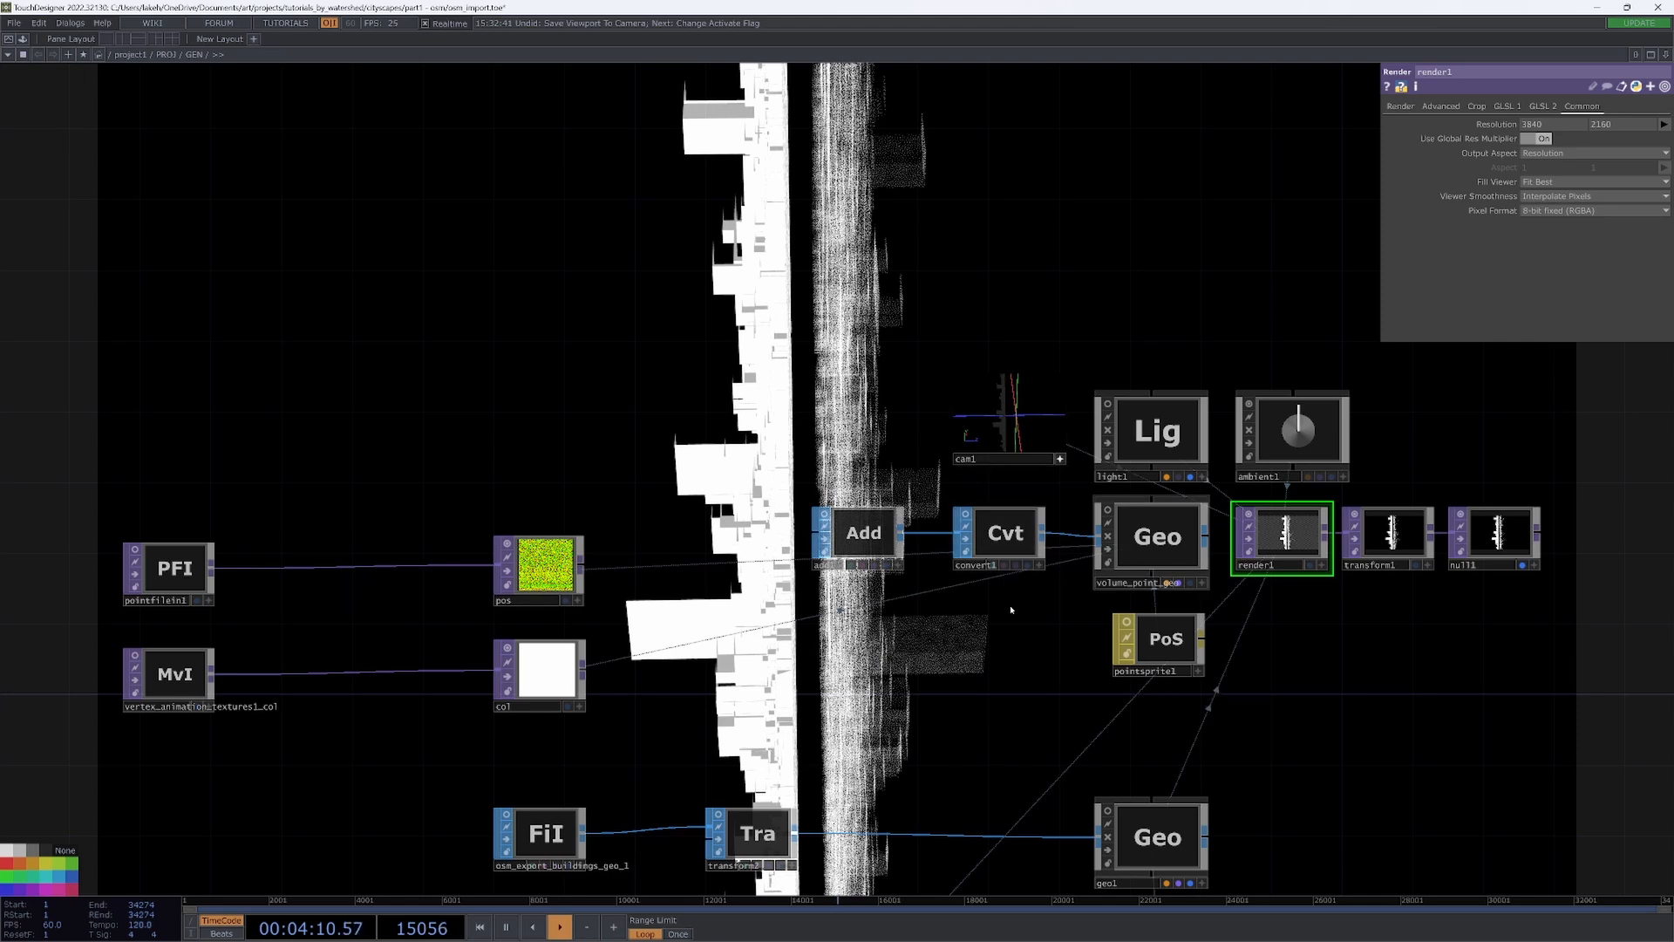
- Reset geo1's X and Y translation to 0 and set its Z translation to -73
drag(912, 780, 841, 438)
scroll(863, 438, down, 2)
click(991, 515)
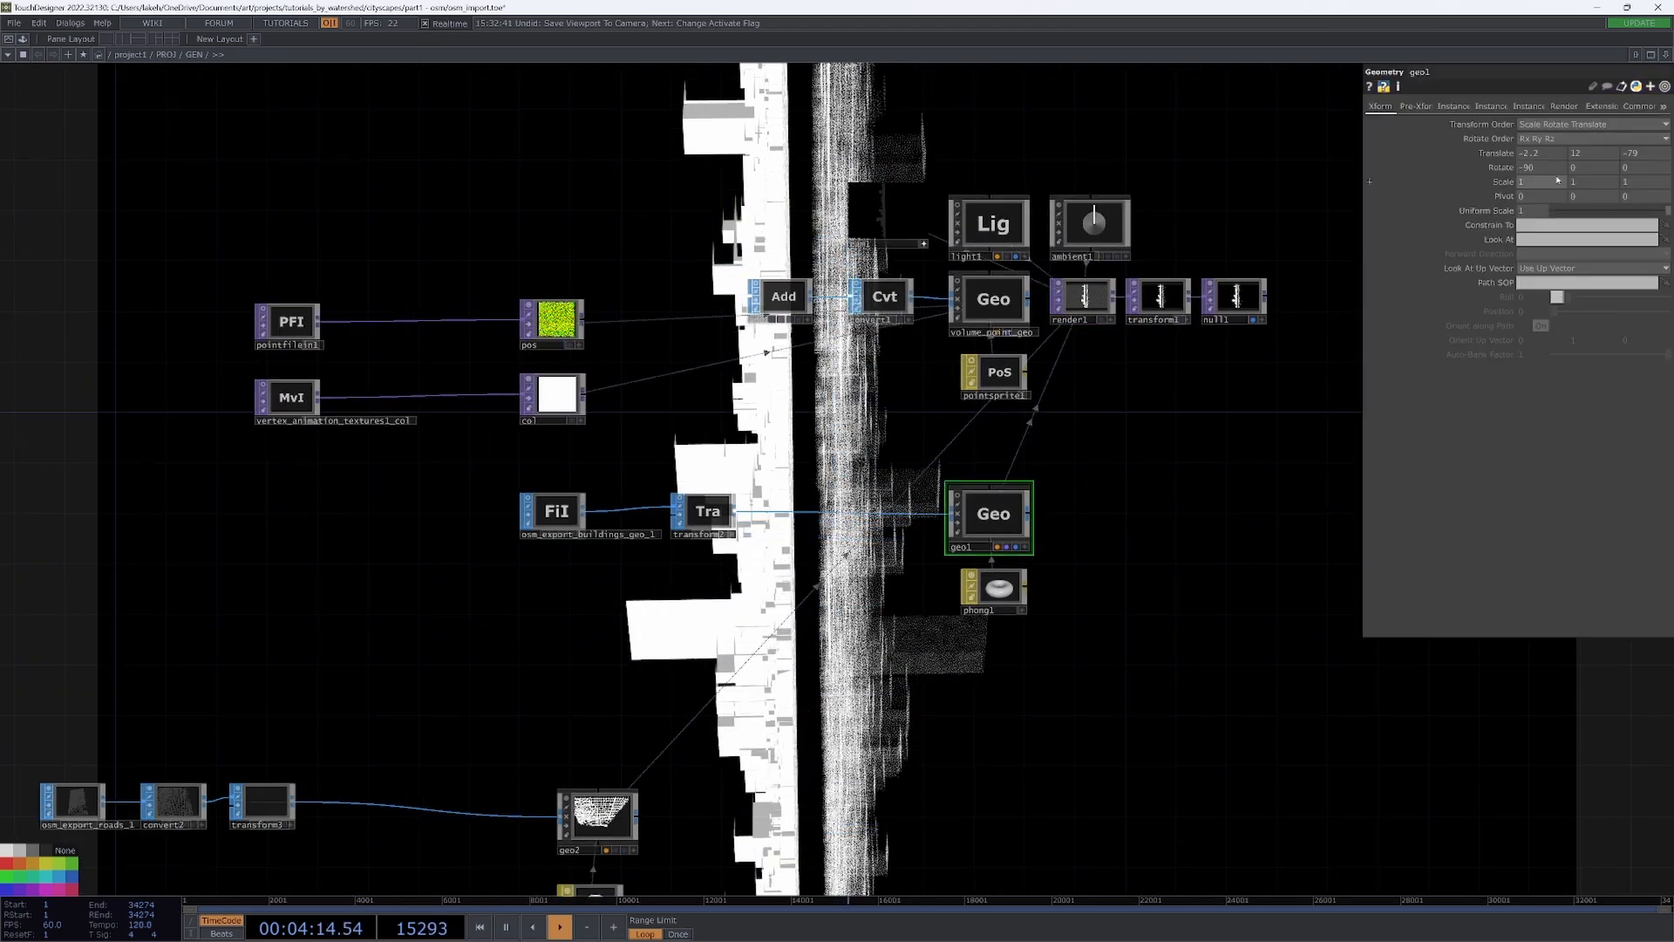
drag(1555, 154, 1451, 165)
text(00)
key(Return)
drag(1633, 163, 1663, 141)
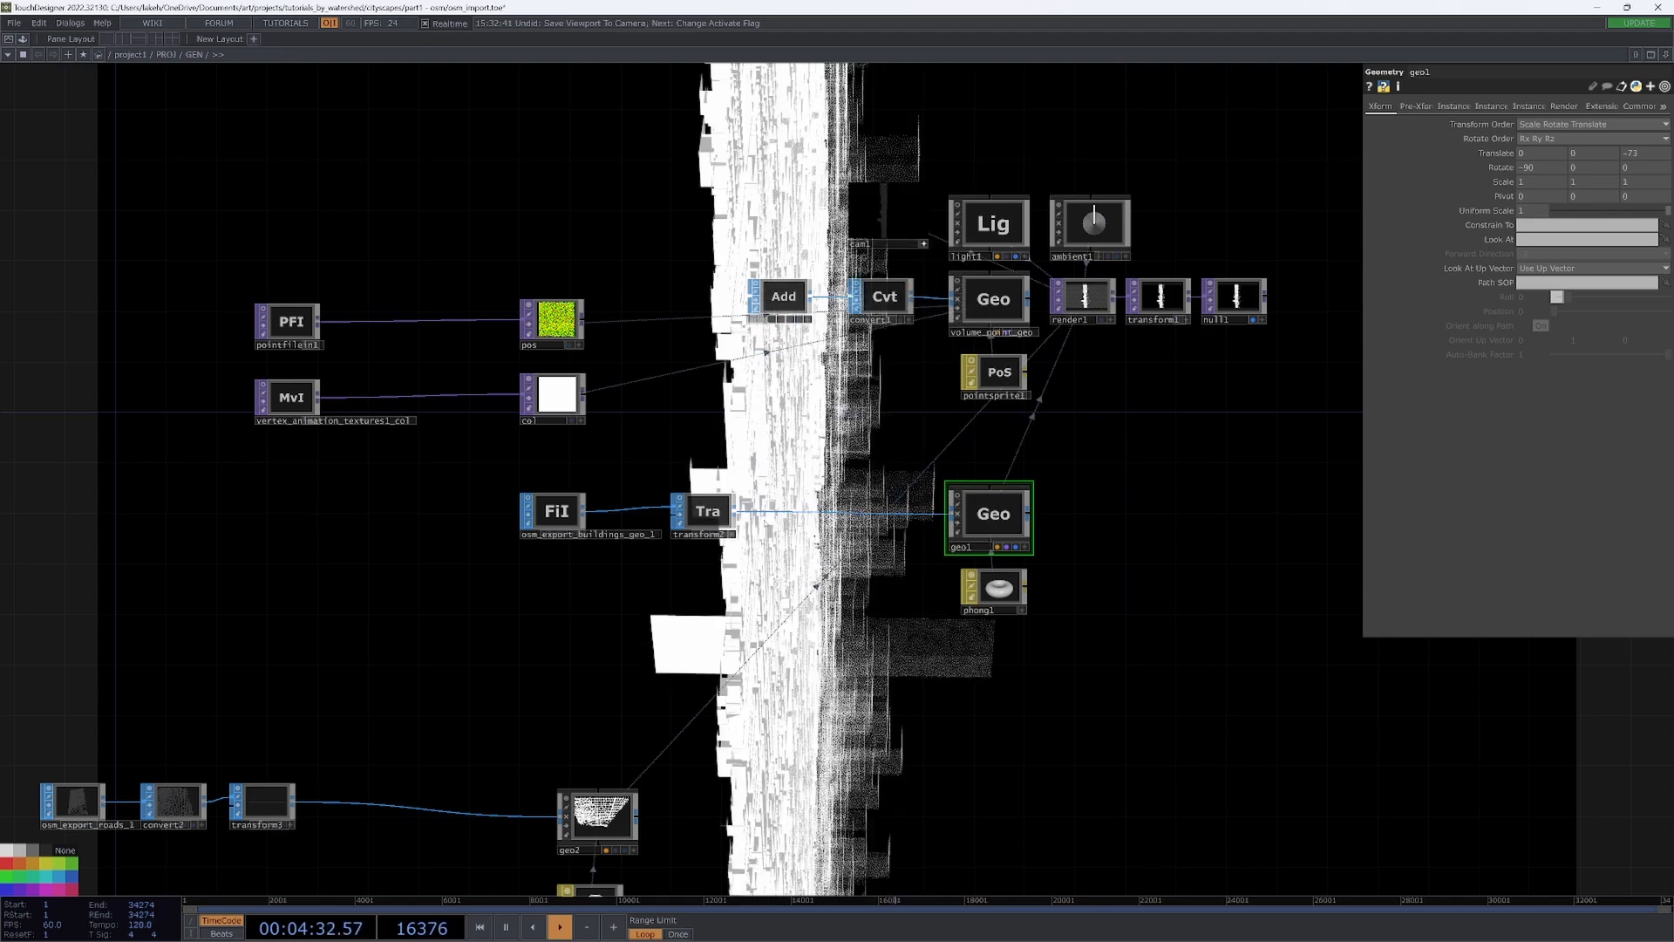
- Turn off the node viewers of geo2 and of the osm_export_roads_1, convert2 and transform3 chain
drag(907, 419, 926, 316)
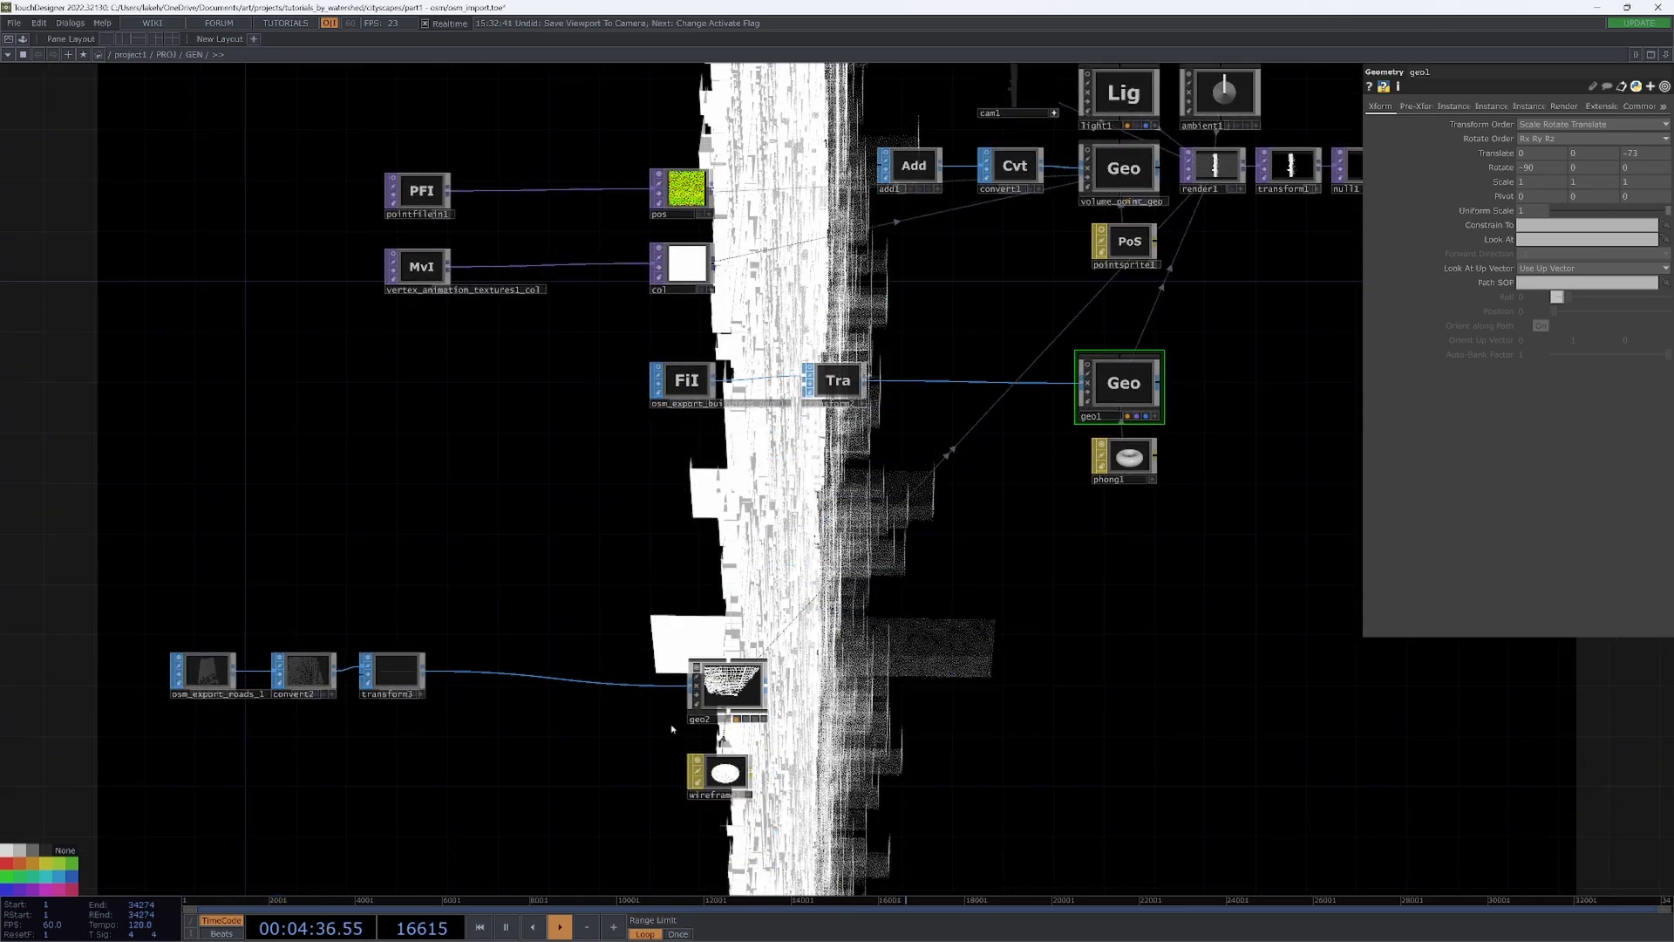
click(696, 667)
drag(576, 601, 643, 635)
right_drag(180, 642, 558, 761)
click(437, 693)
drag(813, 645, 665, 724)
- Turn off the node viewers of the selected render, transform, null and light nodes, and deactivate cam1's interactive viewer
drag(1067, 389, 986, 564)
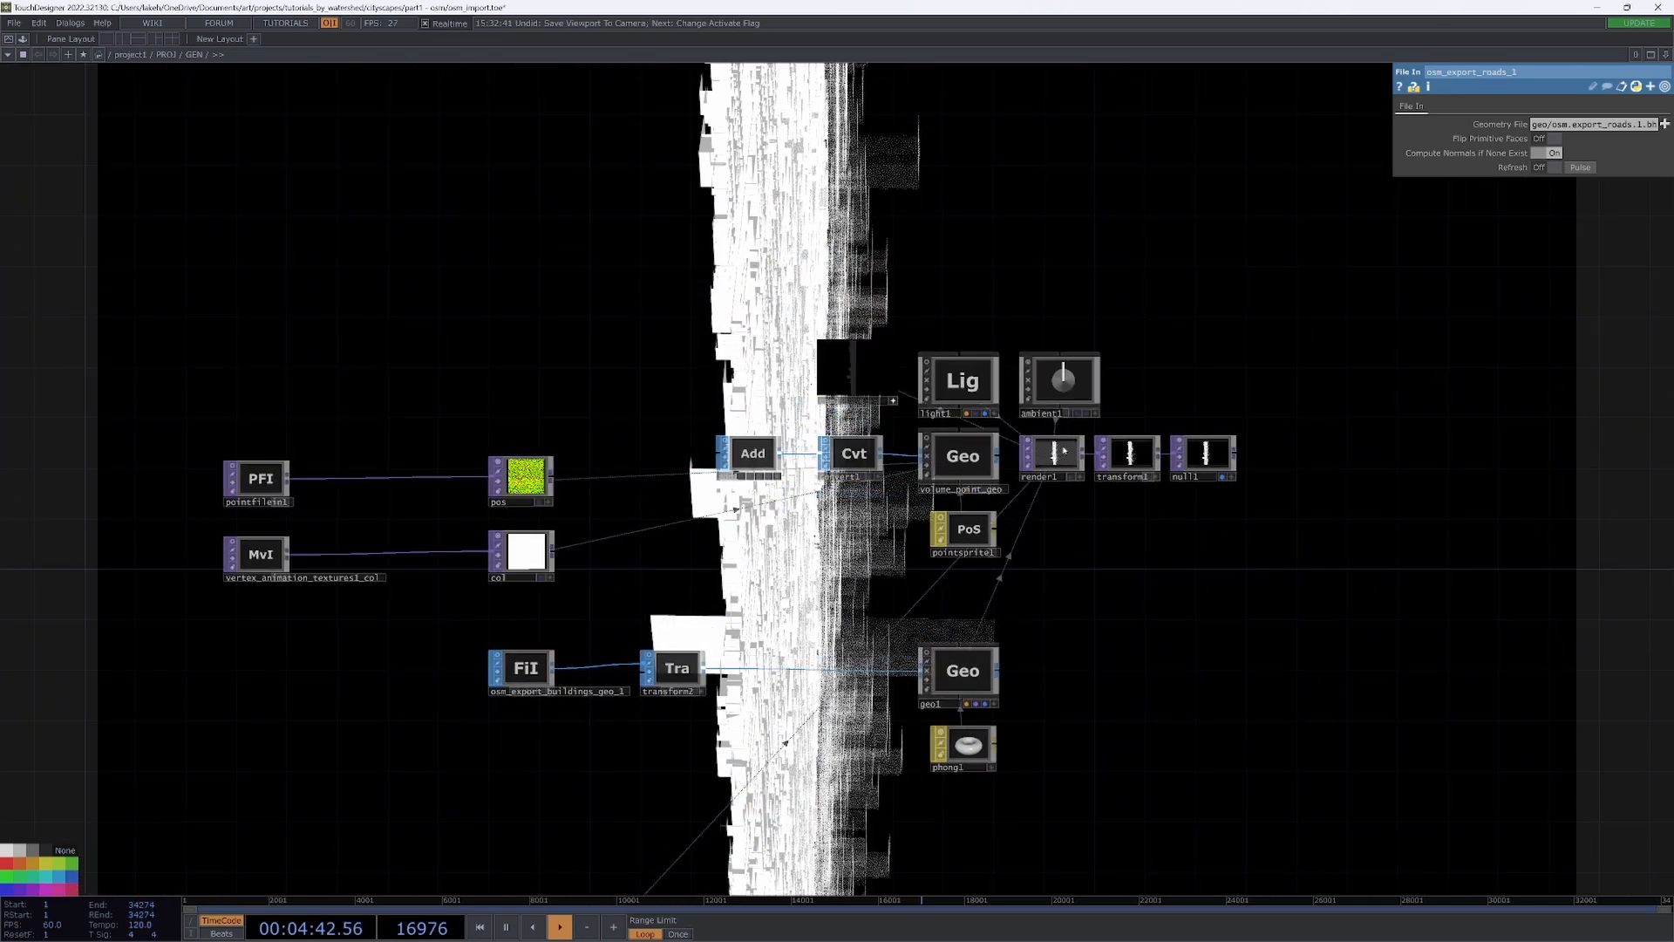
drag(1202, 387, 1245, 449)
right_drag(1398, 616, 662, 258)
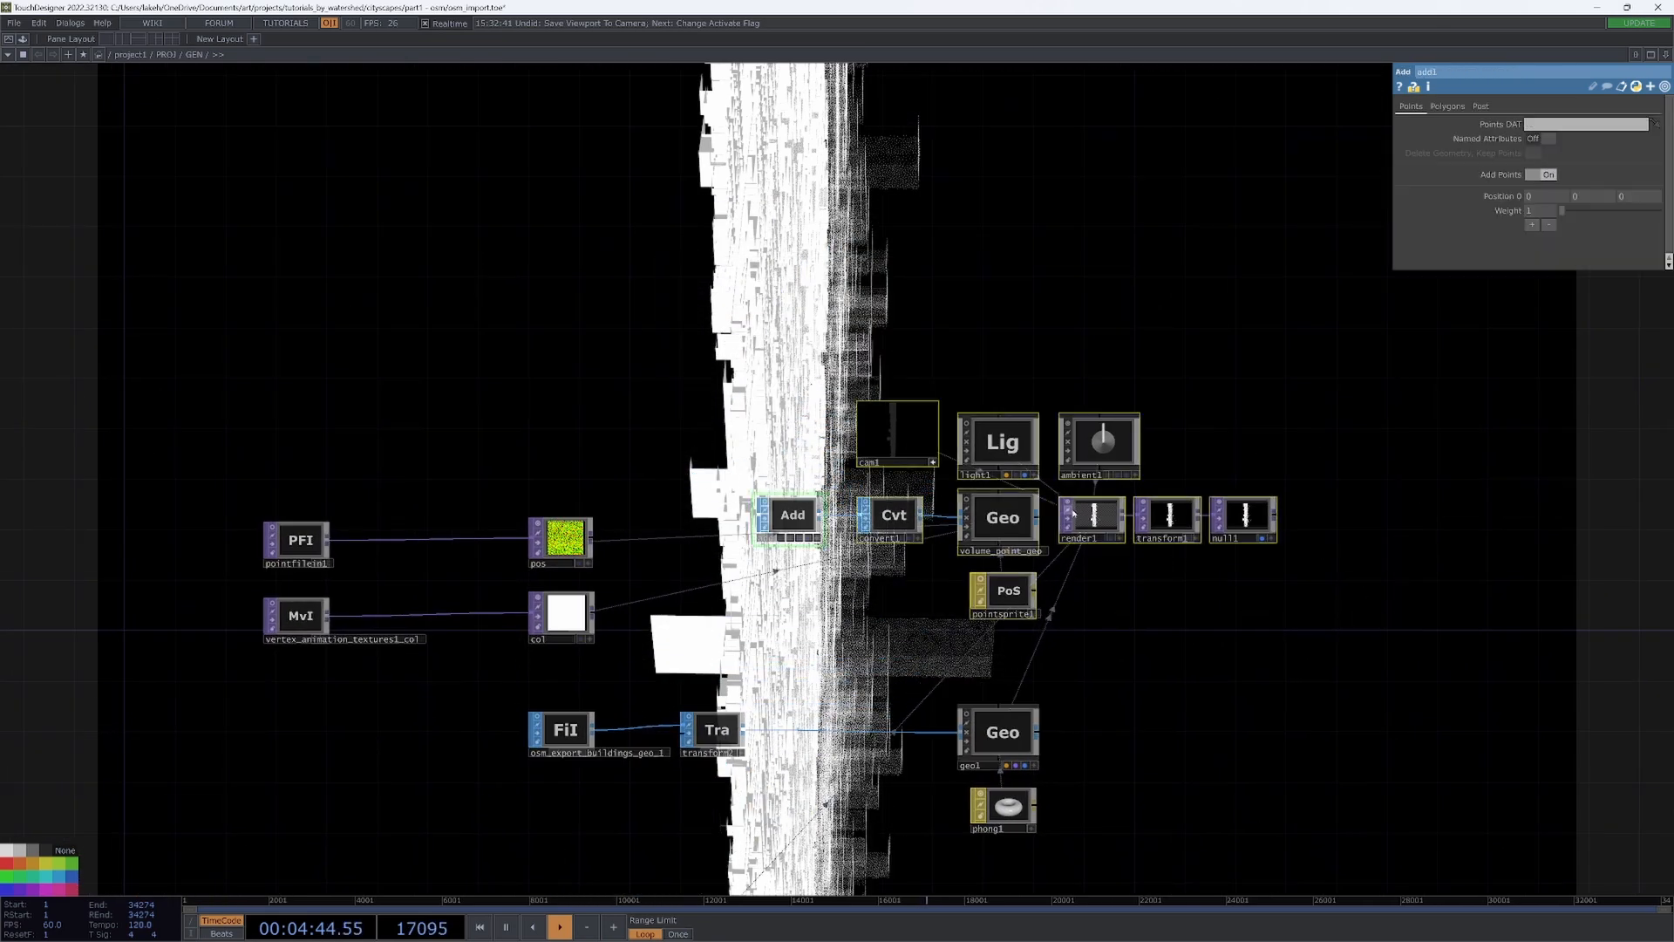
click(1069, 503)
click(933, 462)
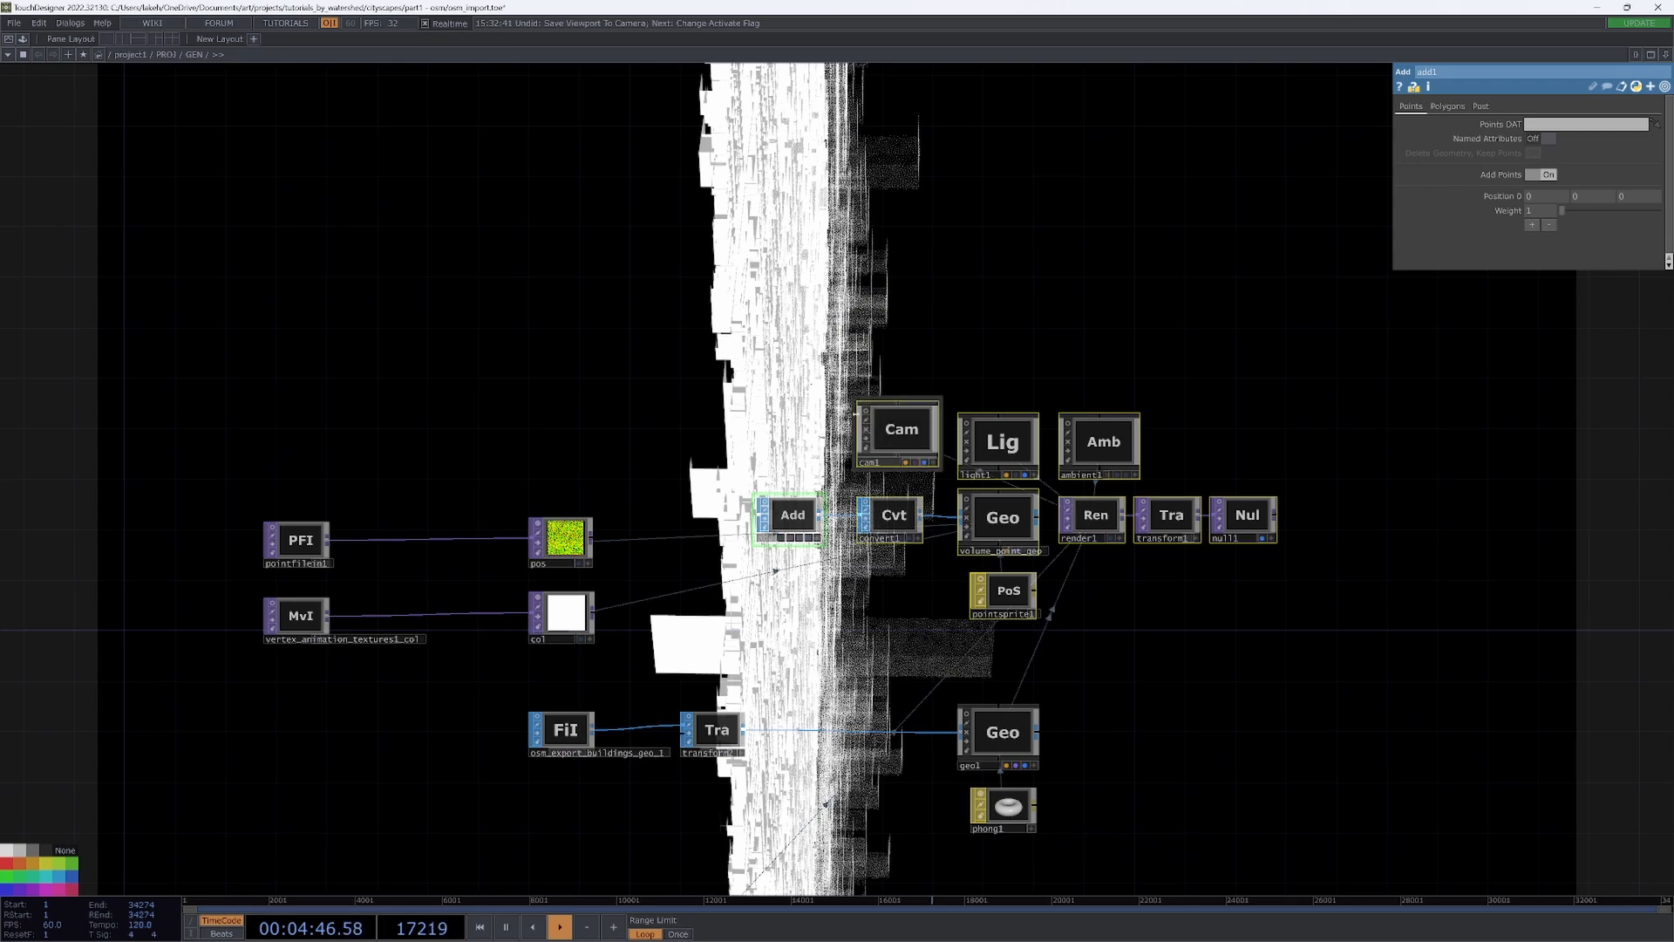
- Turn off the node viewers of the pos and col null nodes
key(Tab)
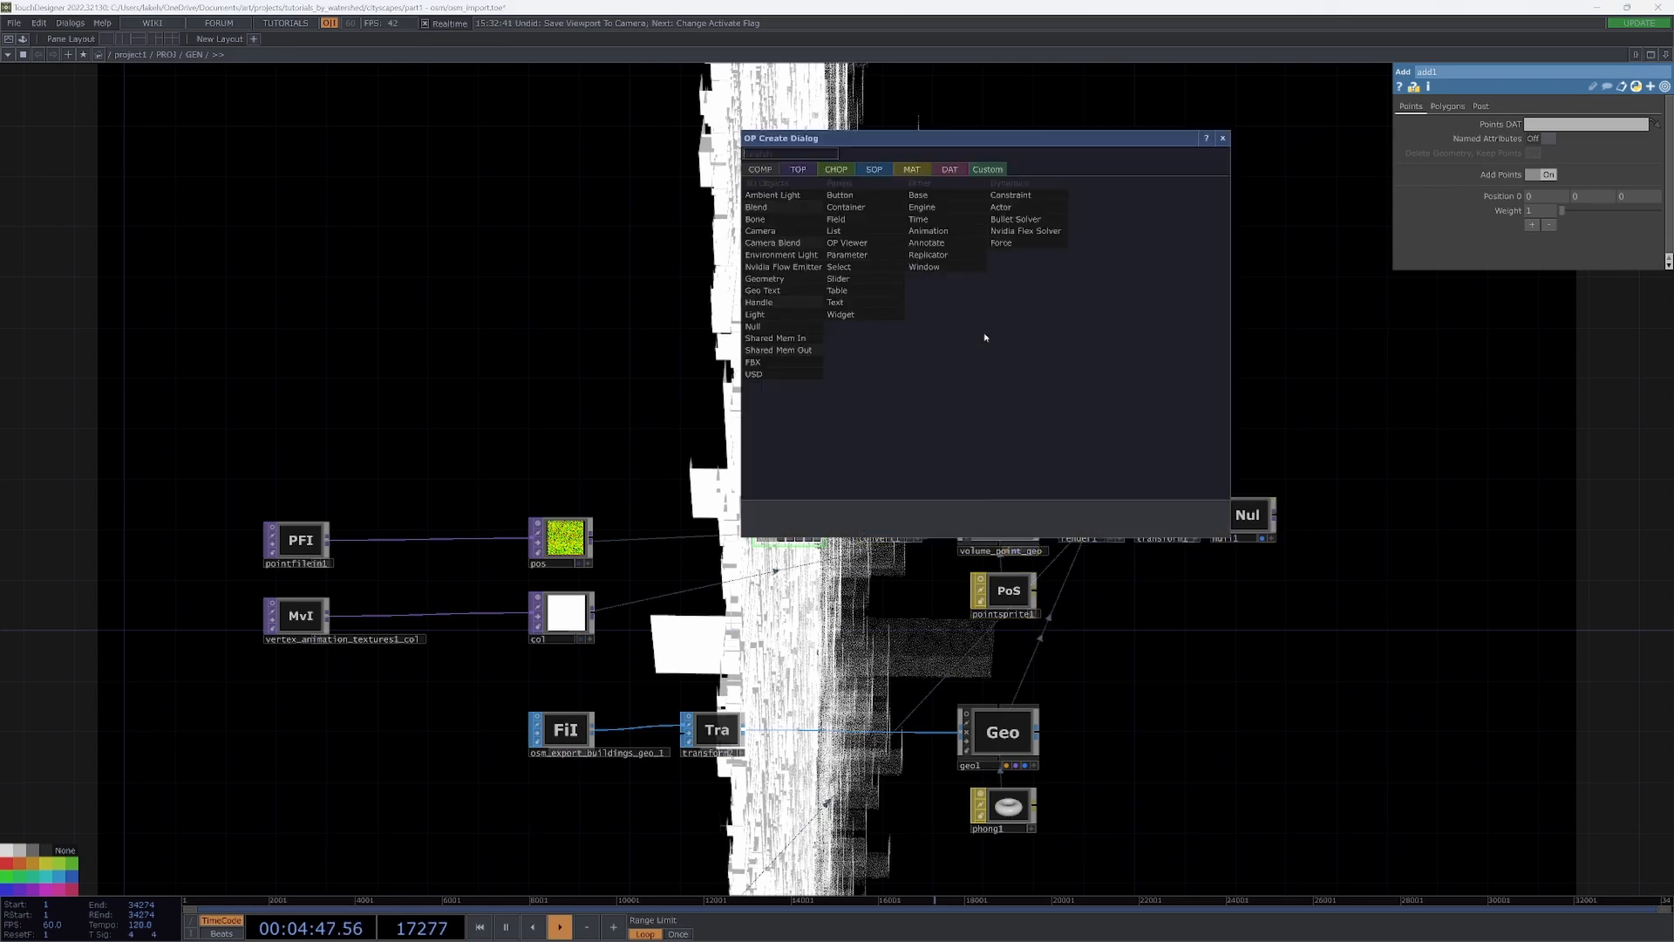
click(1222, 138)
drag(1279, 568, 1279, 467)
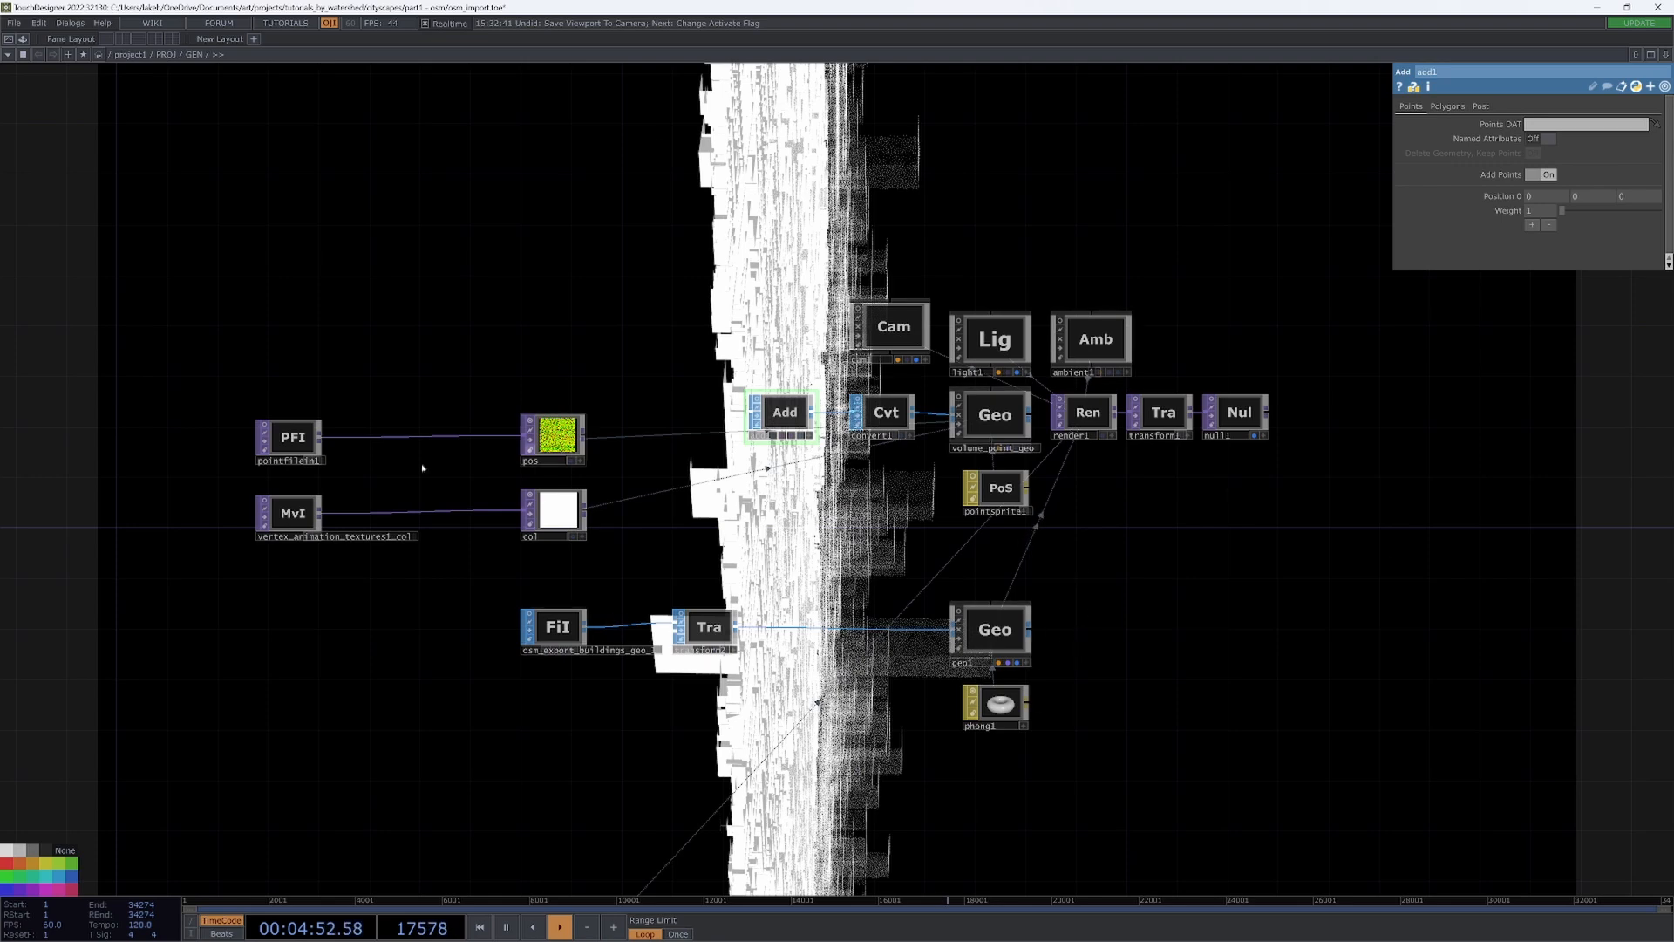
right_drag(526, 398, 536, 492)
click(530, 495)
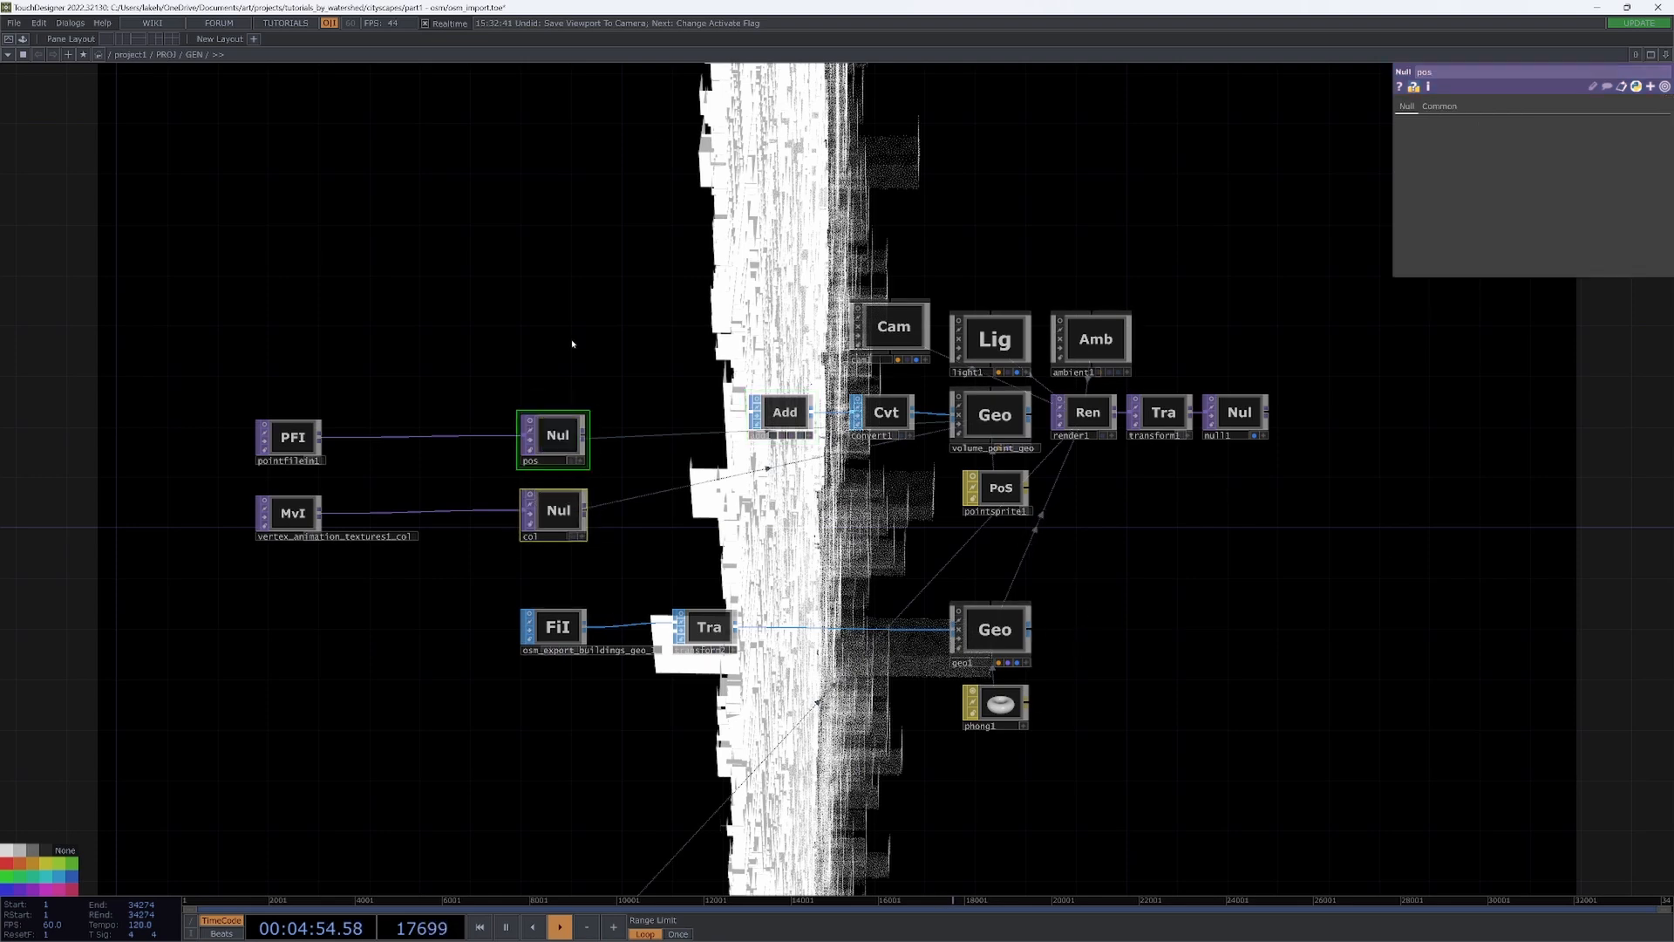
drag(572, 343, 623, 374)
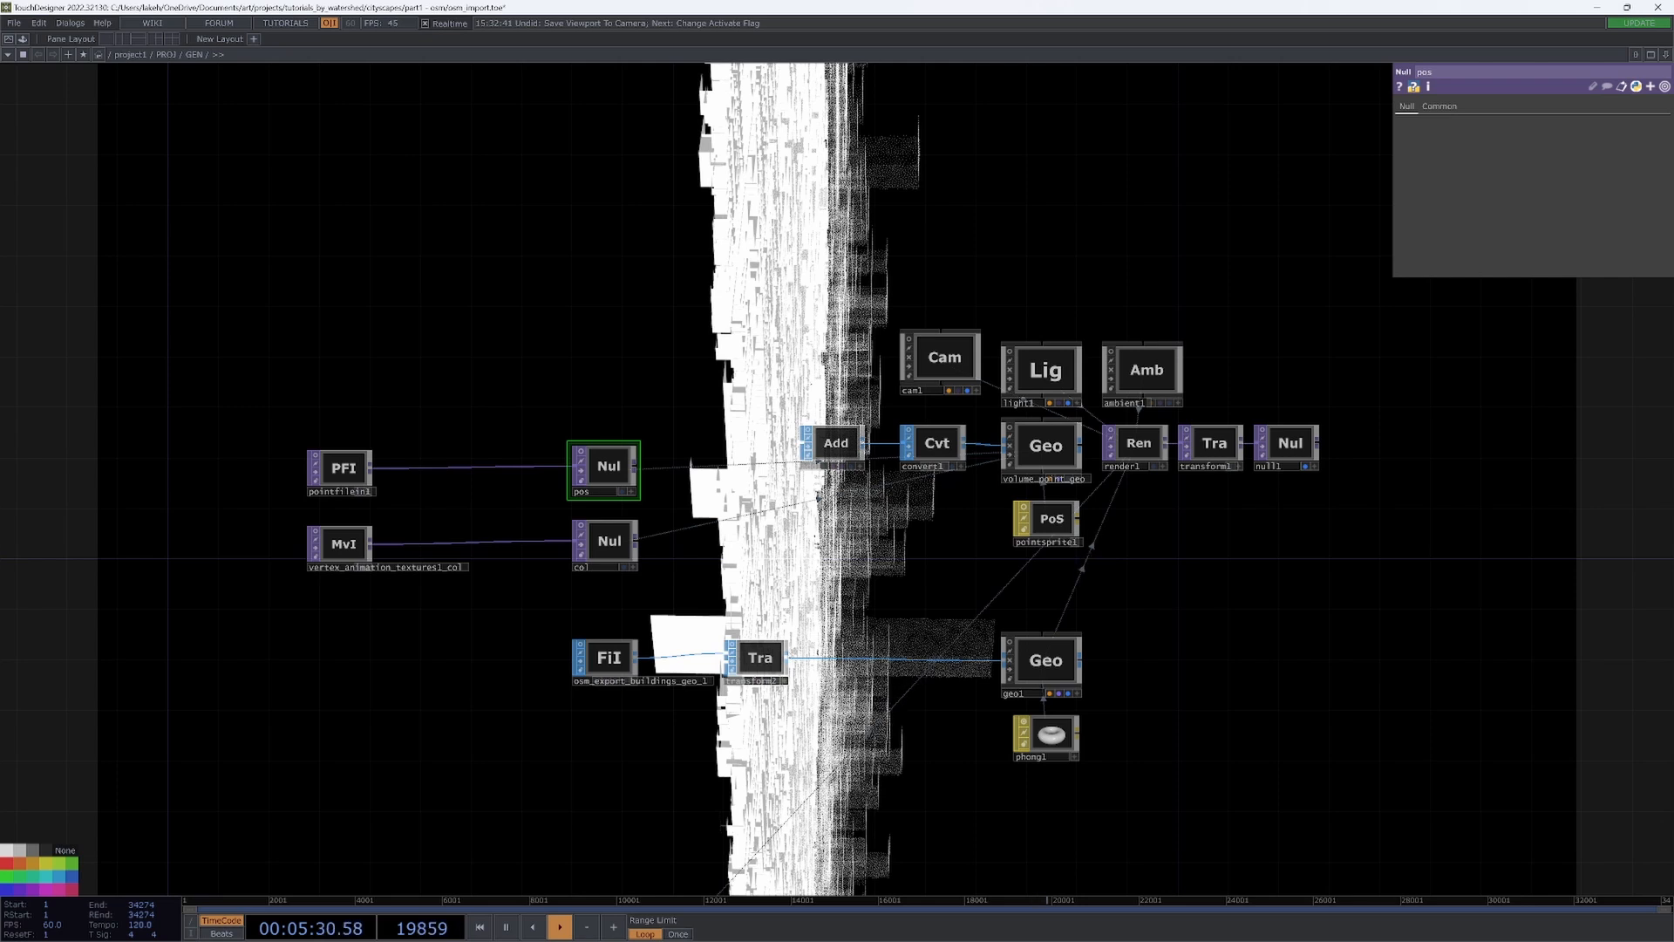
- Turn cam1's node viewer back on
drag(908, 585, 1101, 428)
drag(1256, 662, 1031, 898)
drag(920, 448, 920, 461)
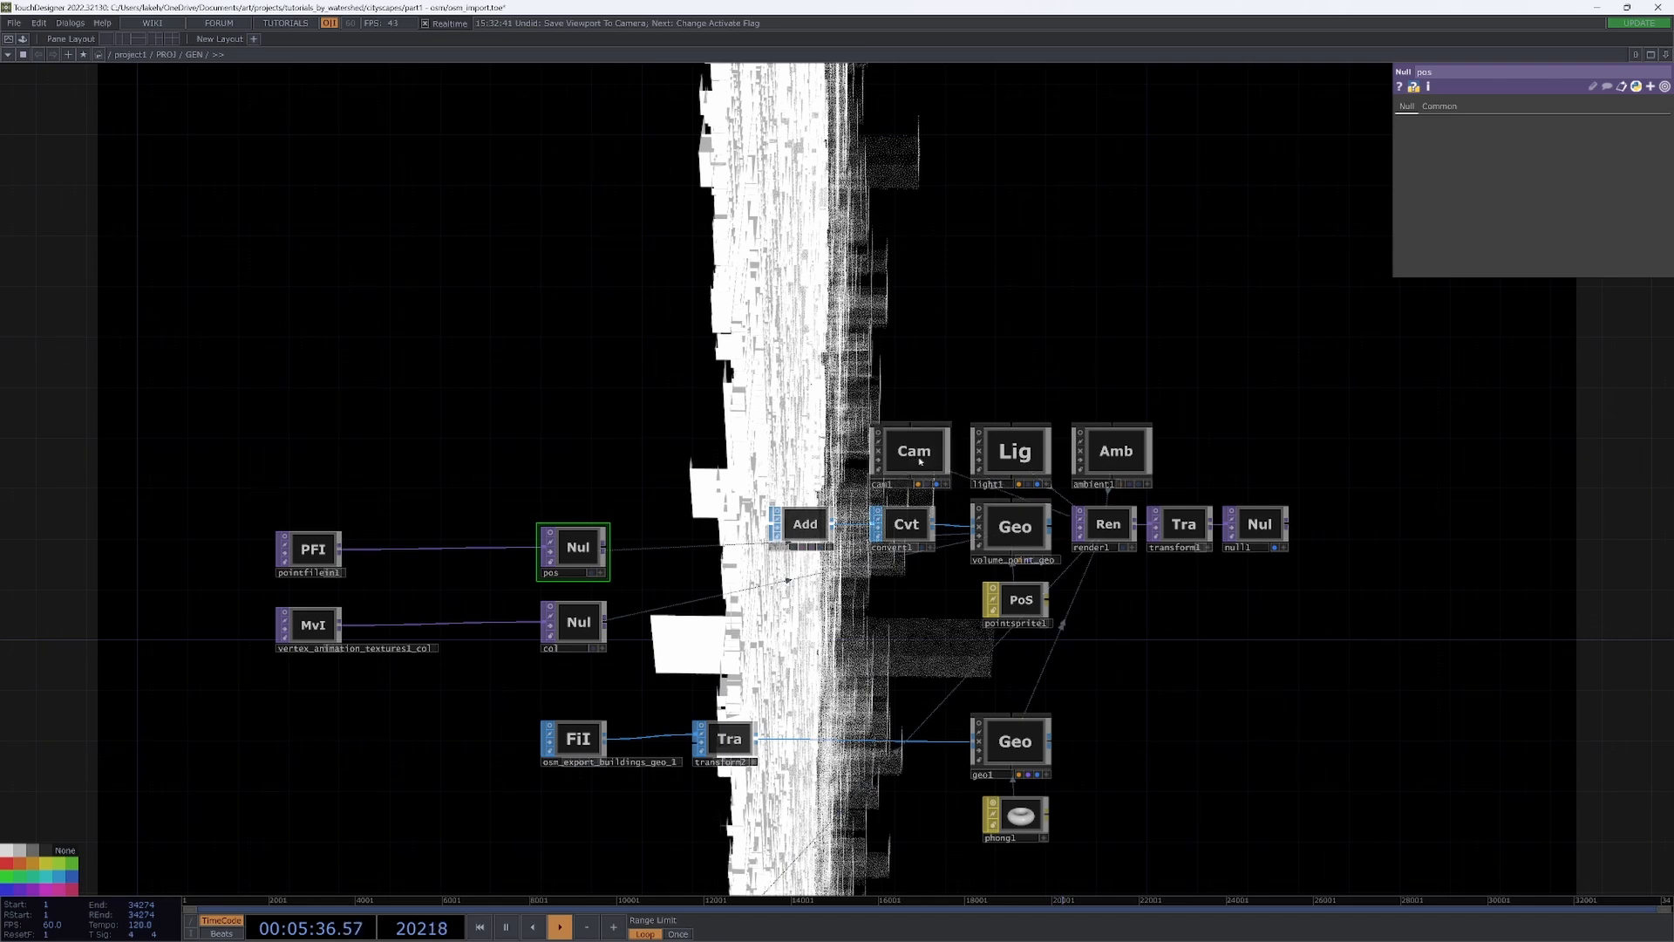
click(879, 432)
scroll(915, 501, up, 5)
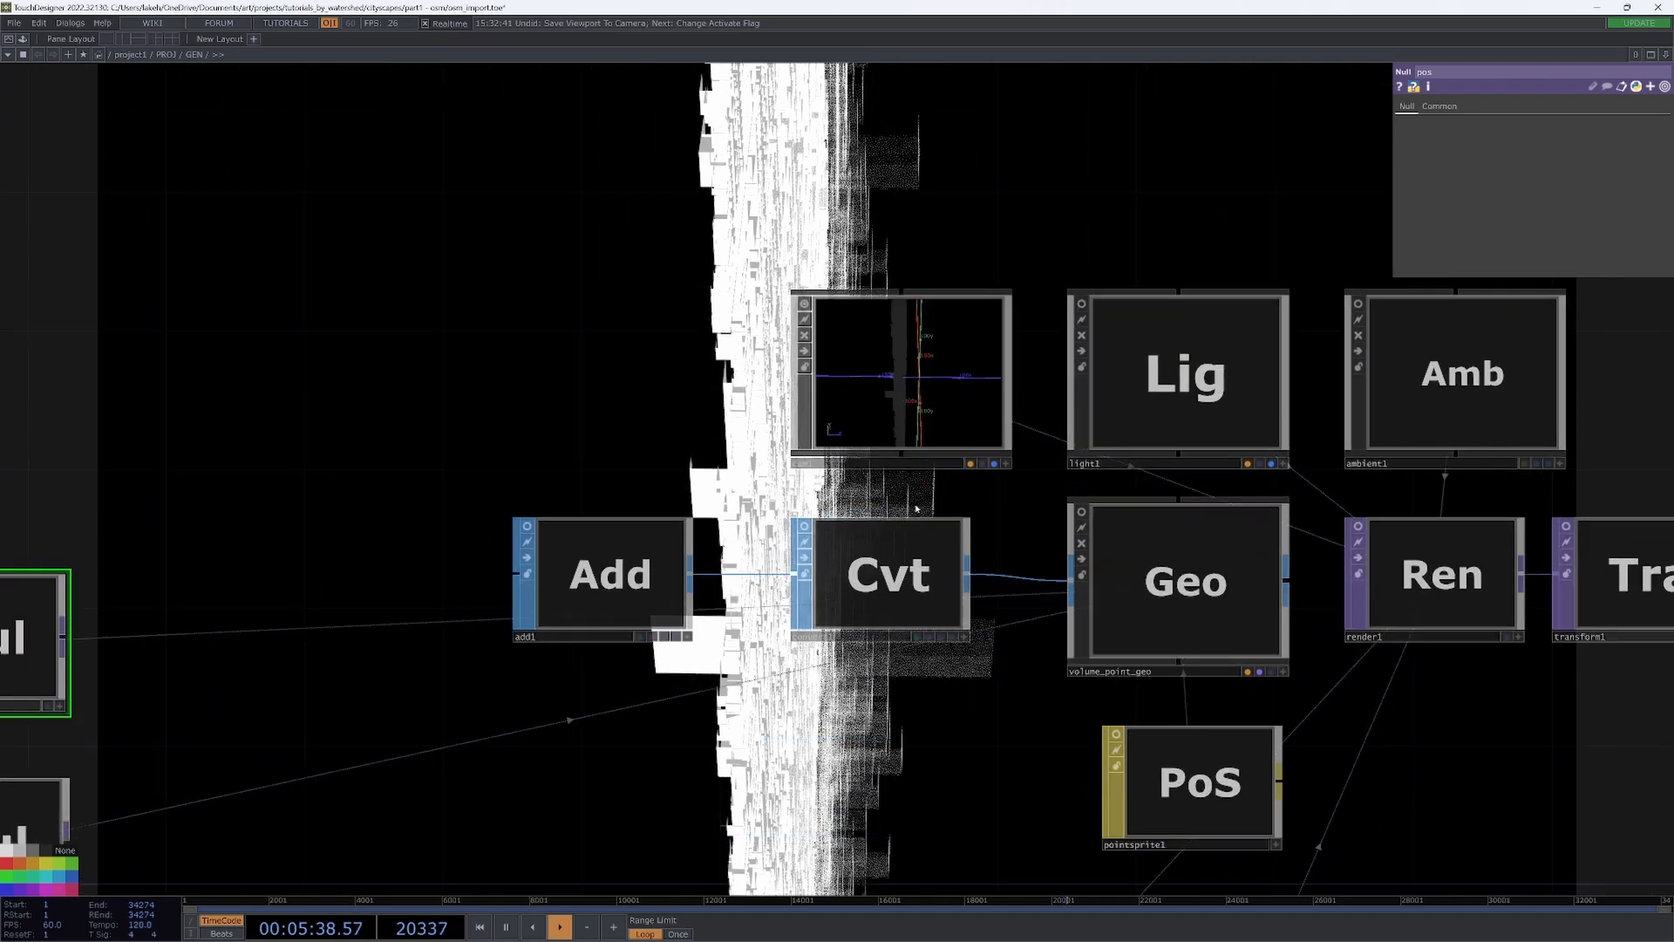
drag(941, 671, 991, 532)
scroll(990, 532, down, 5)
- Insert a Math TOP between pointfilein1 and the pos null
drag(964, 624, 1297, 597)
drag(465, 478, 412, 461)
drag(688, 359, 1002, 375)
drag(752, 598, 682, 598)
drag(730, 514, 712, 531)
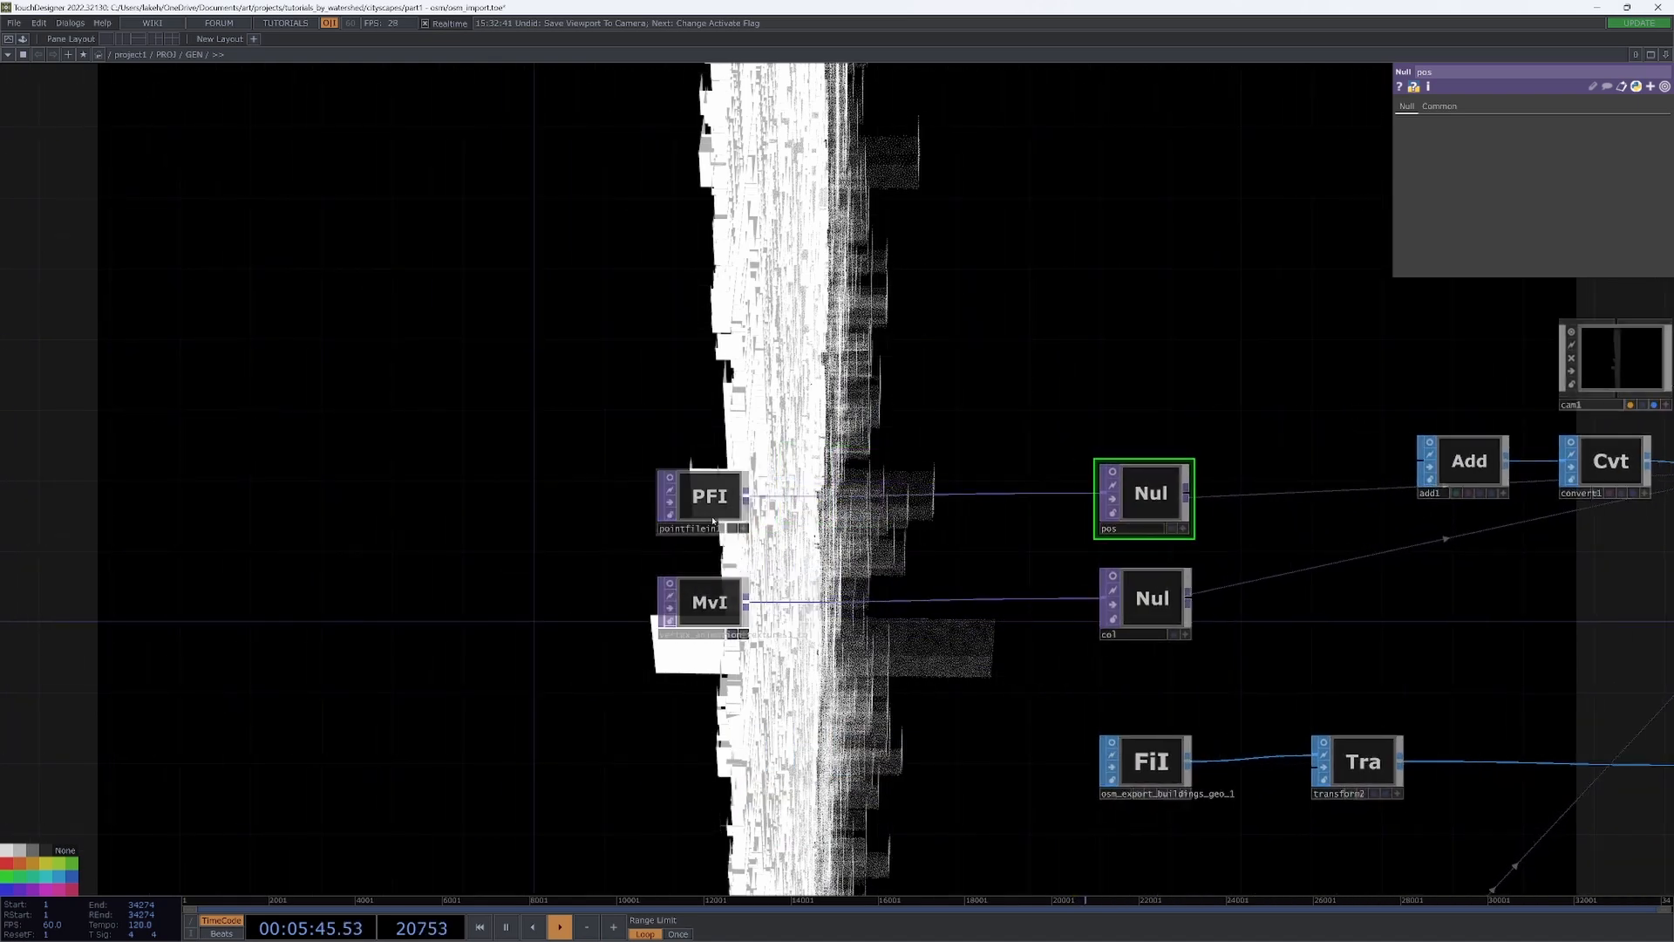
right_click(887, 488)
click(888, 481)
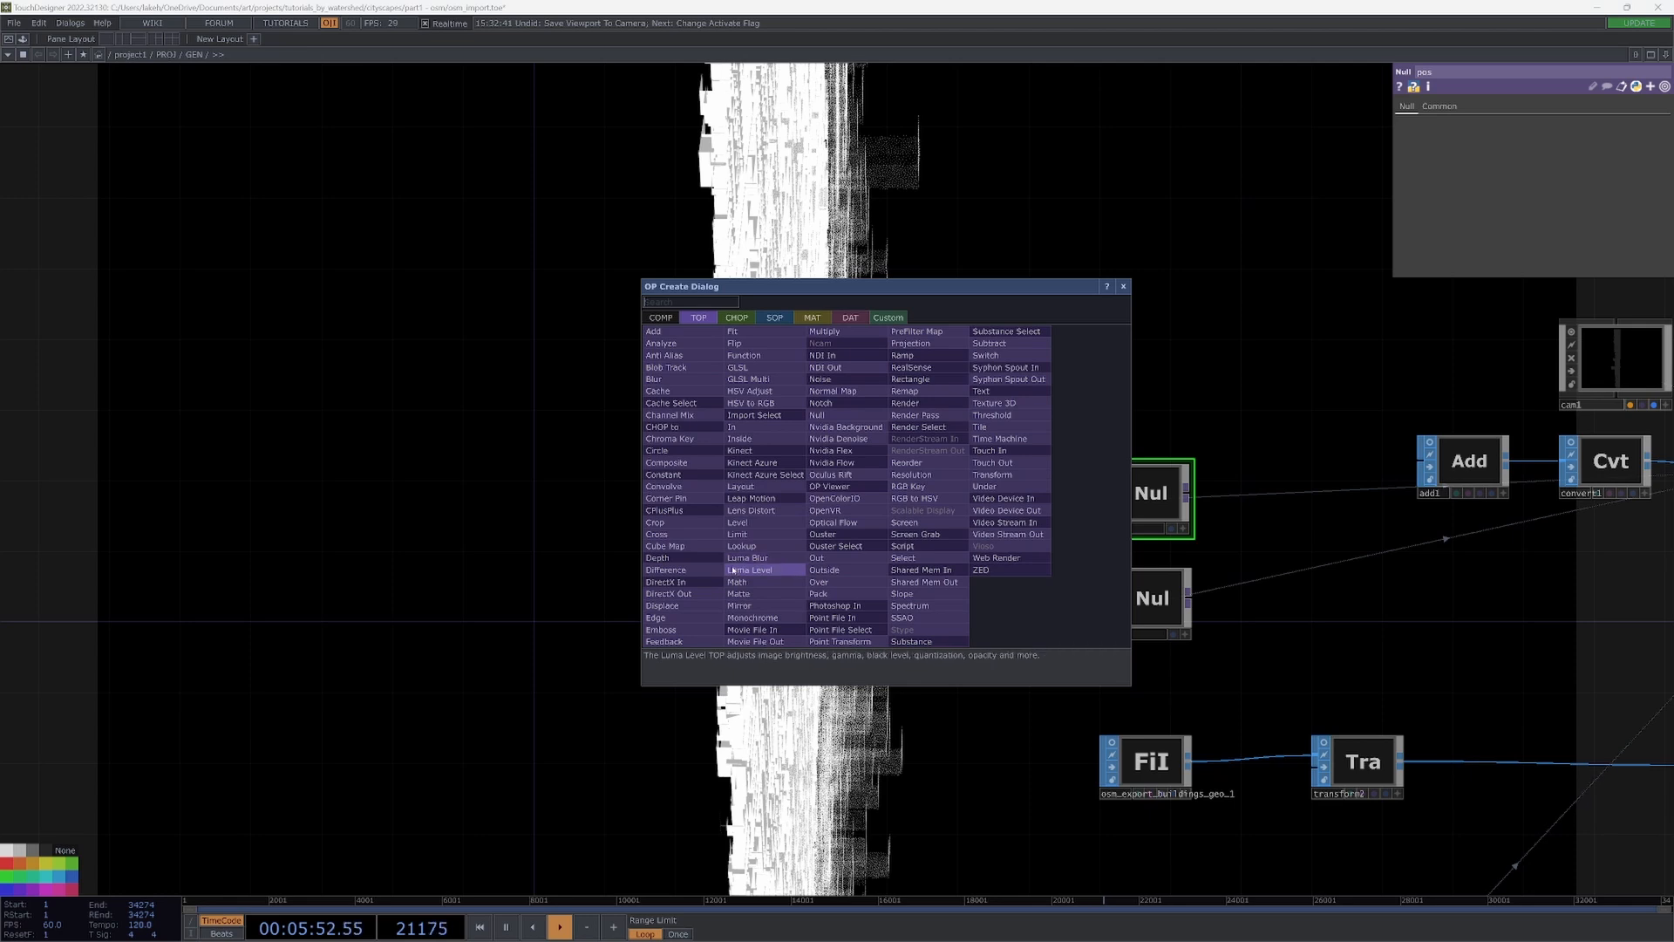
click(832, 618)
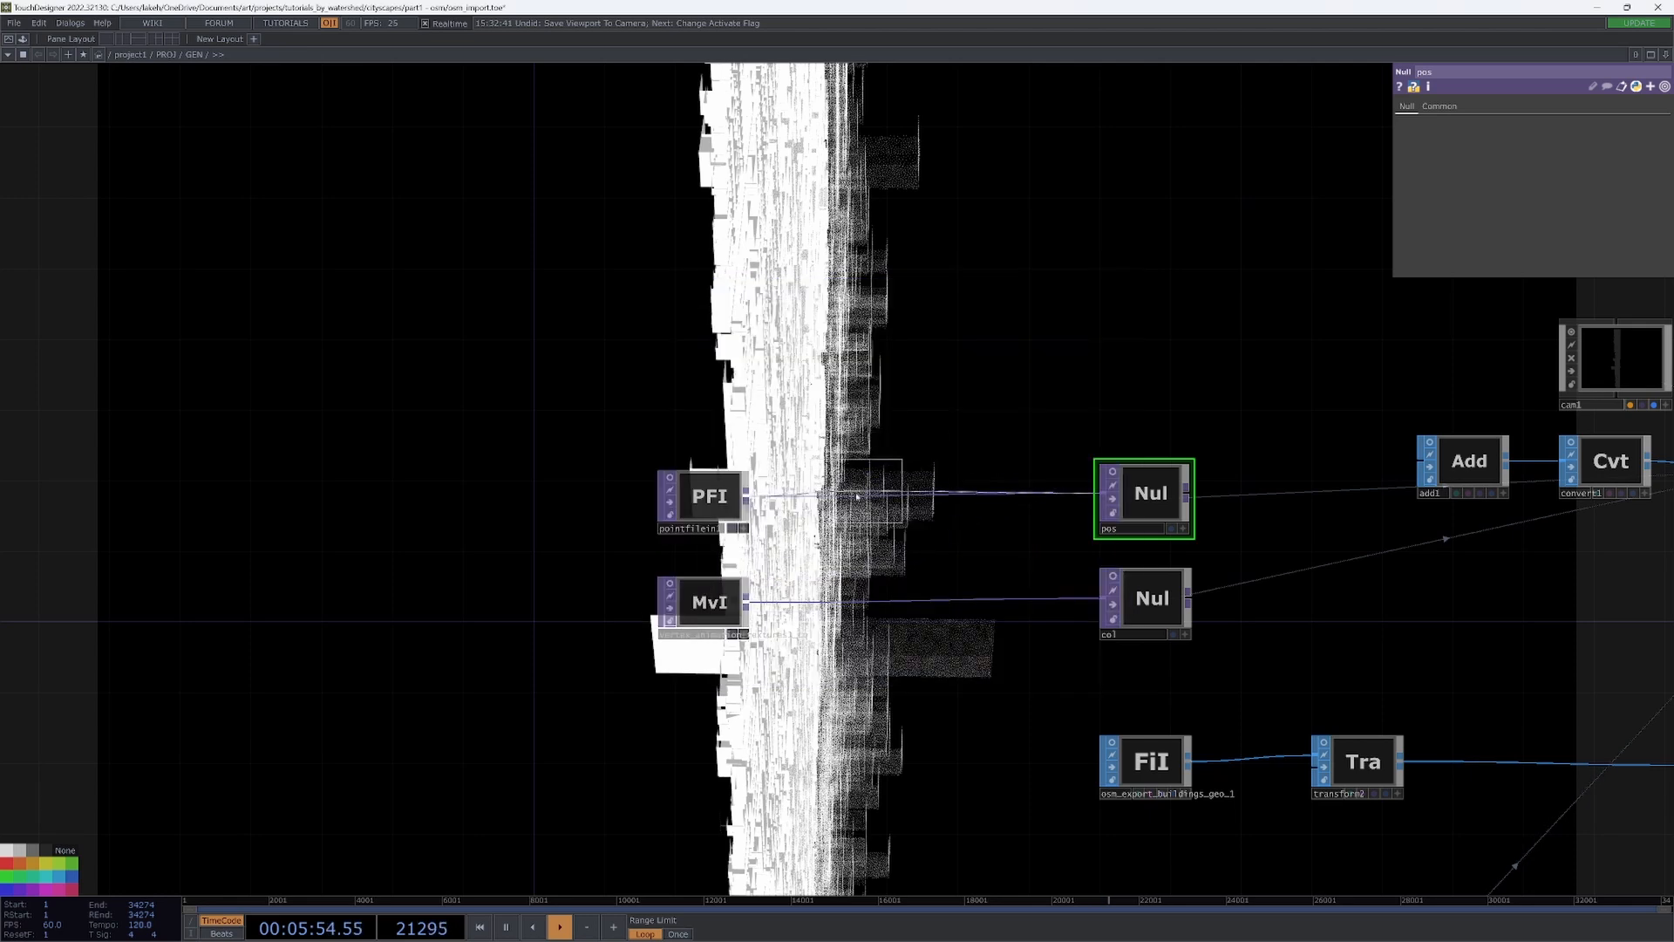
click(857, 494)
- Turn off math1's node viewer
click(1475, 107)
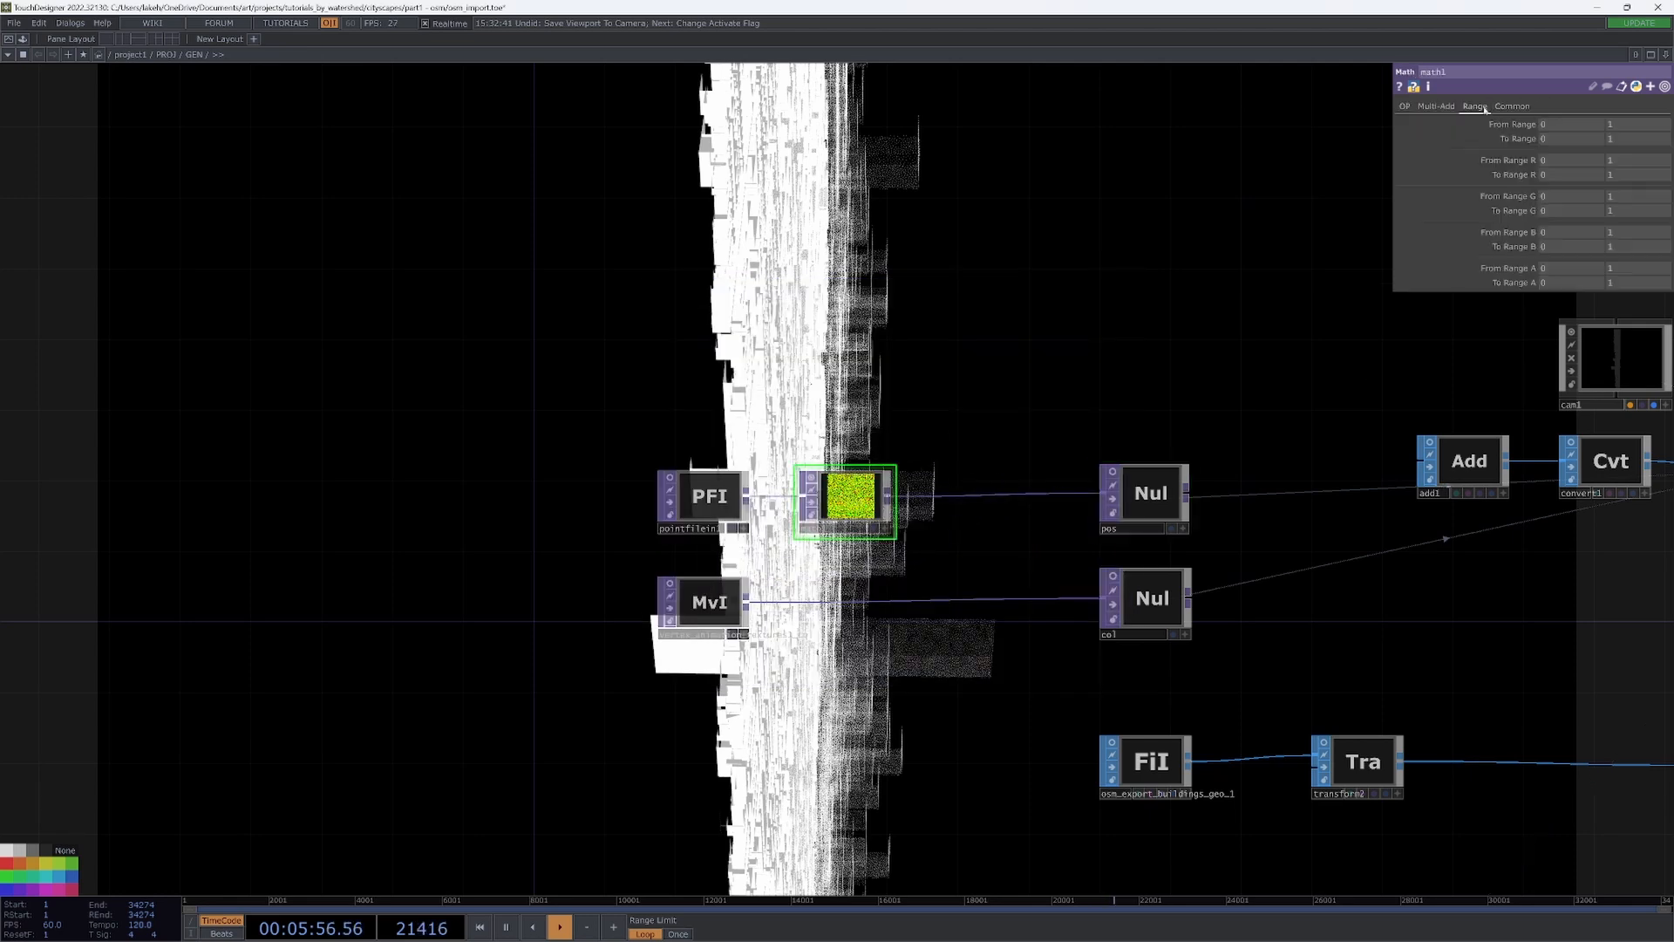
click(670, 478)
click(671, 478)
drag(1050, 425, 963, 514)
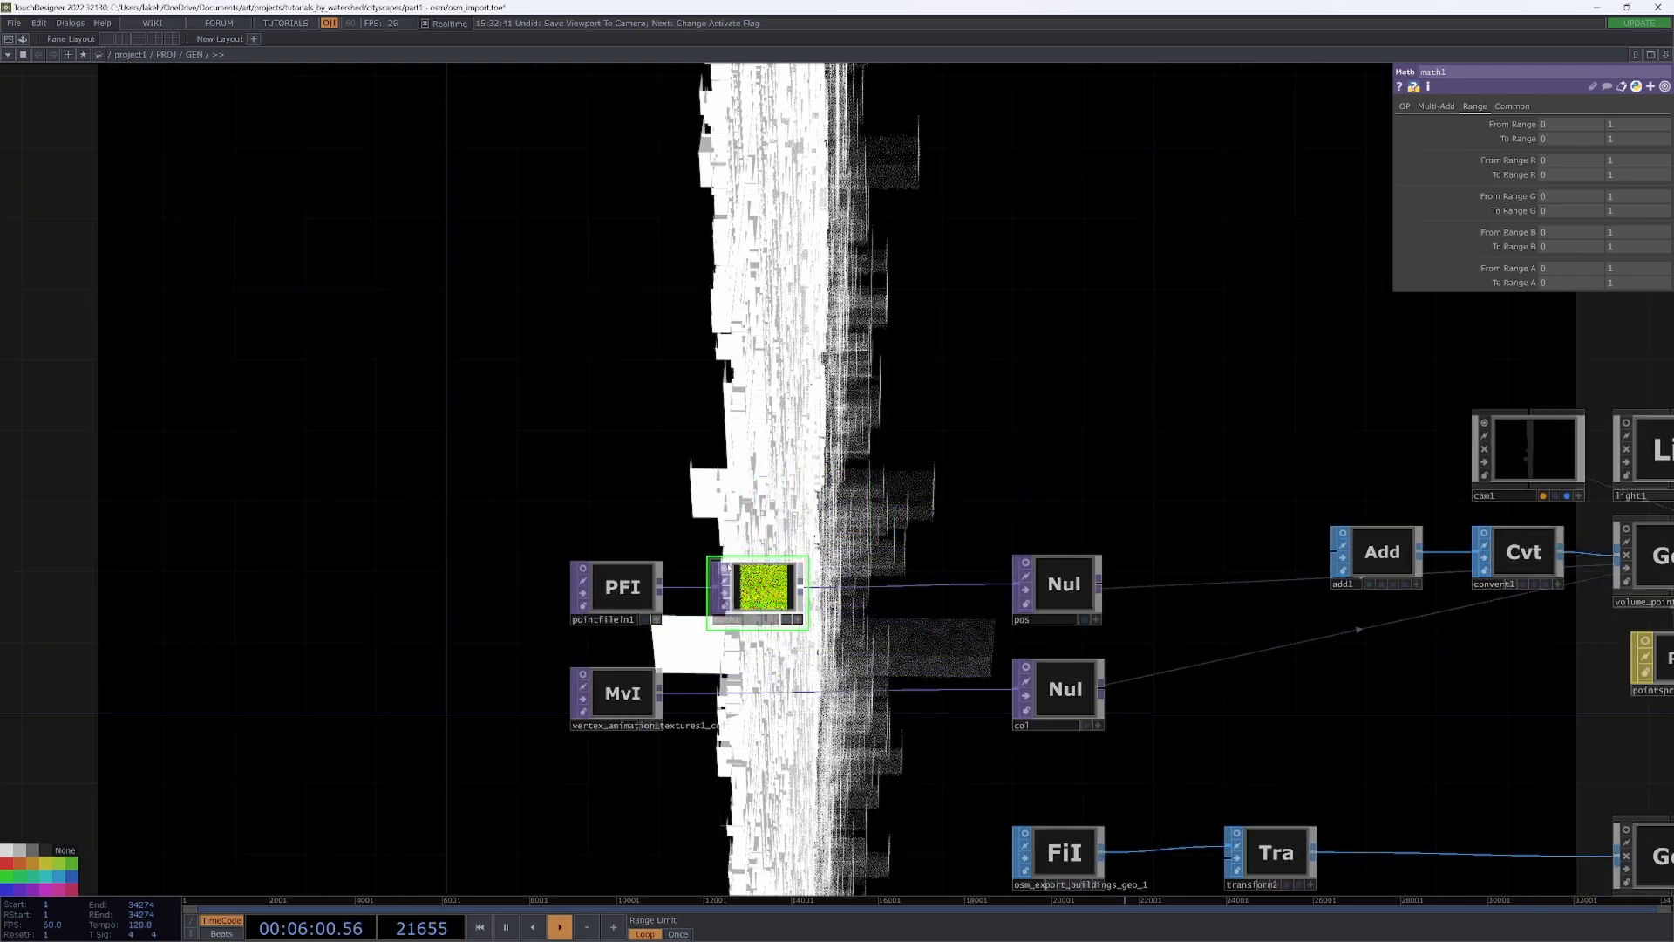
click(725, 568)
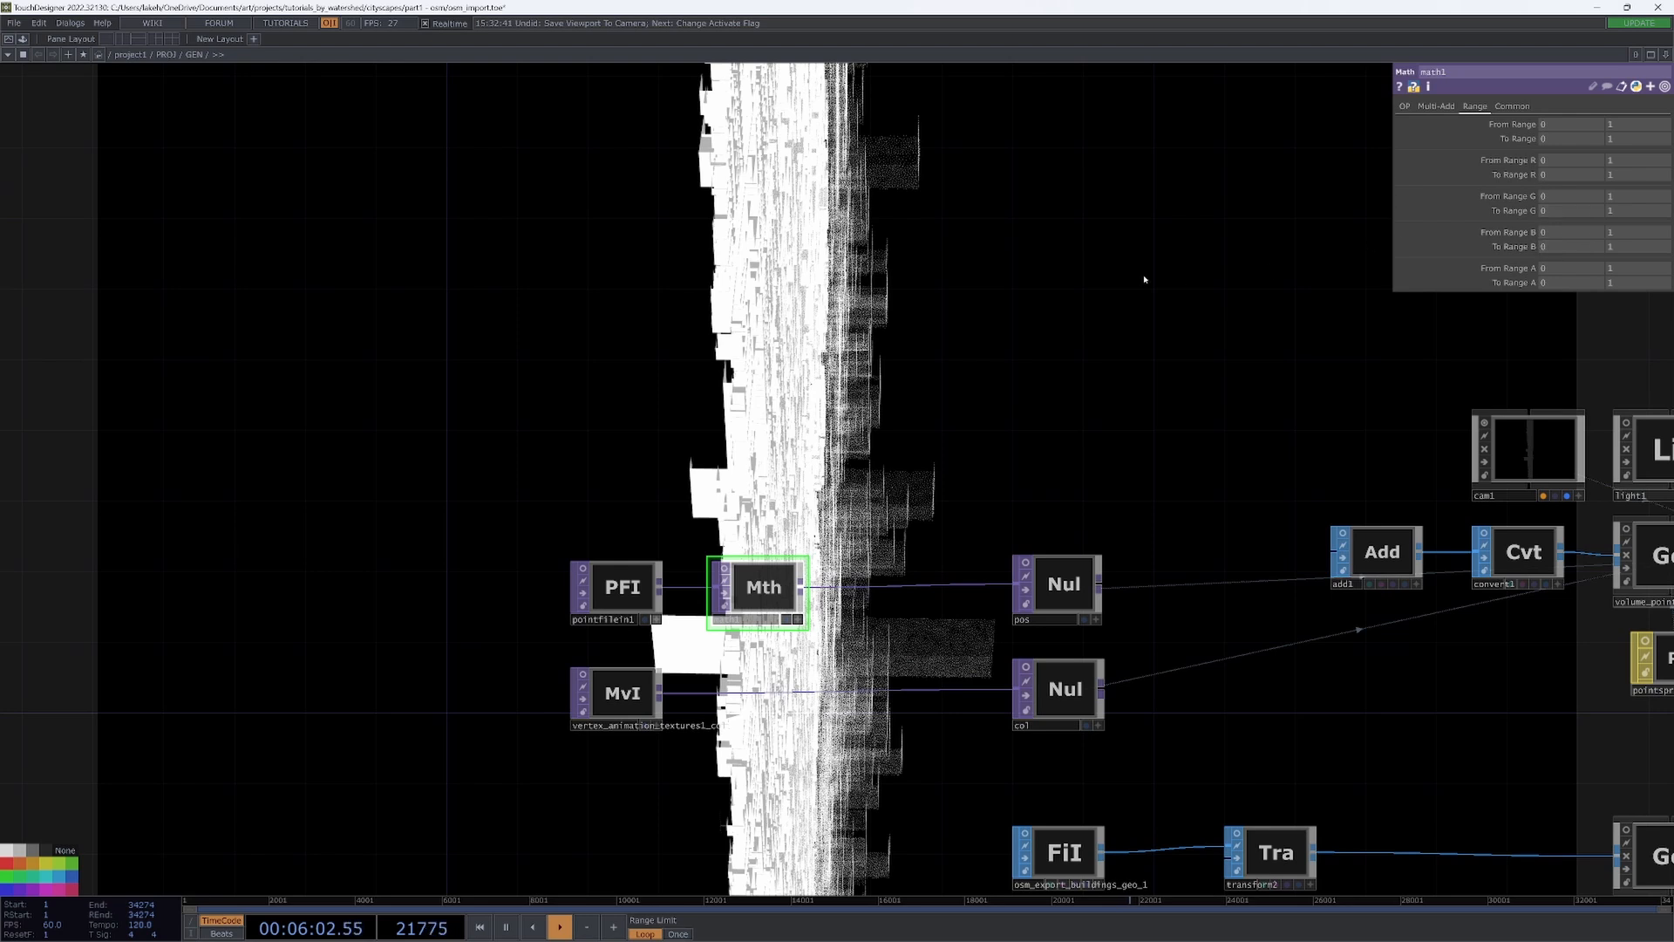
- Adjust math1's channel mask and set its Multiply to -1
click(1436, 106)
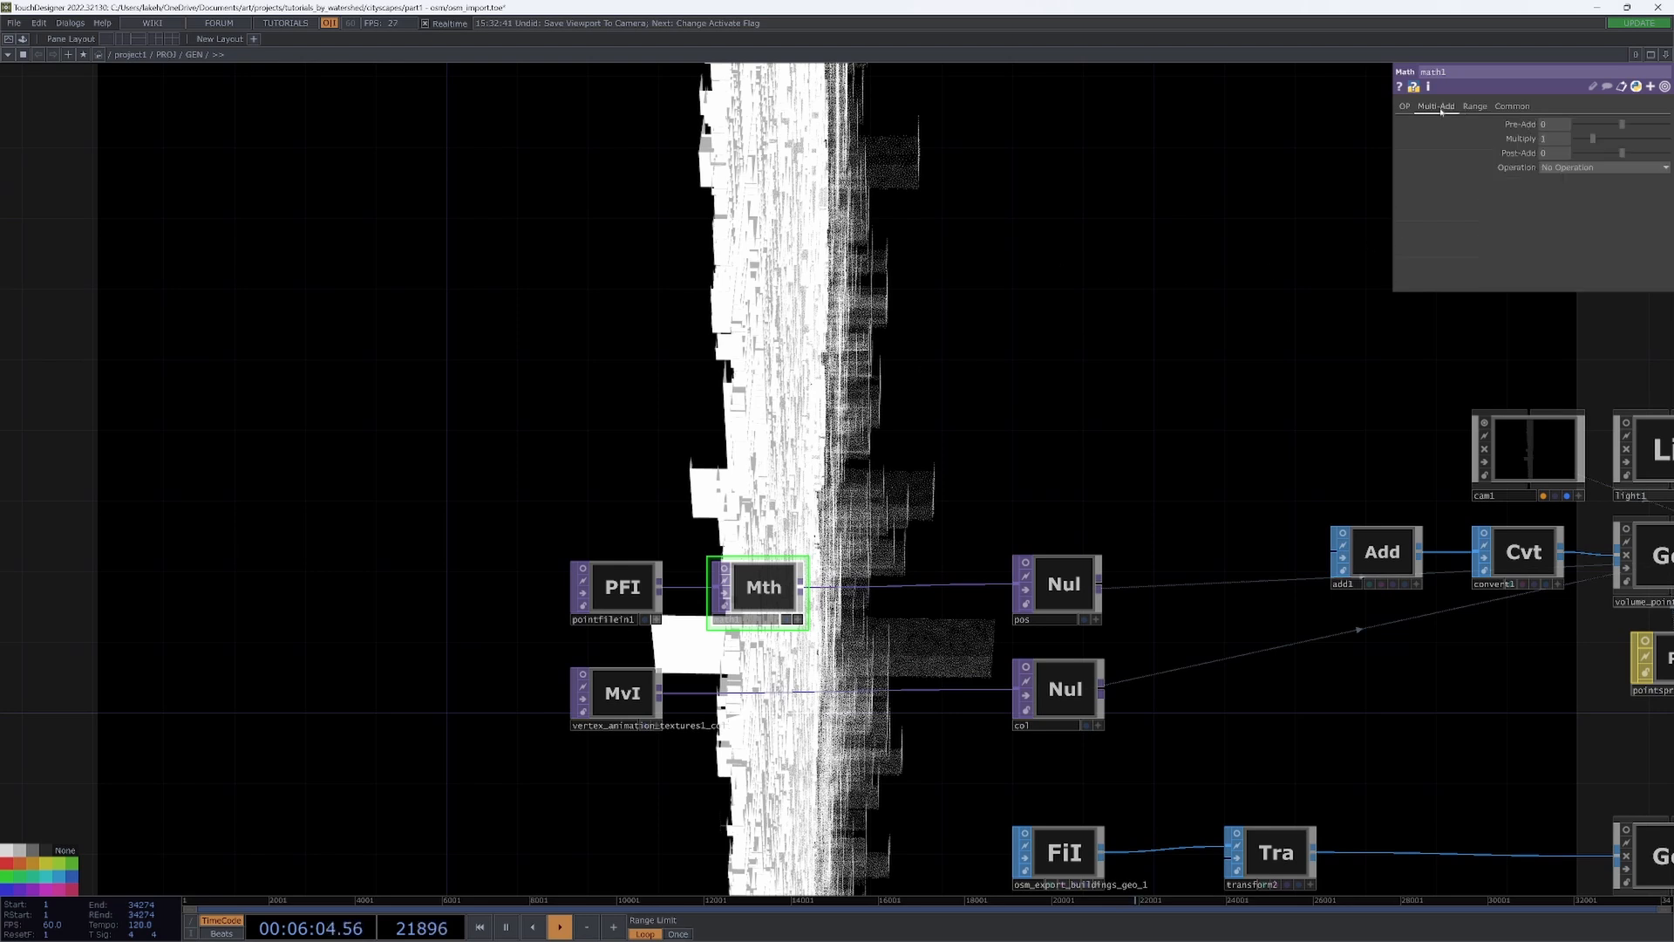
click(1512, 106)
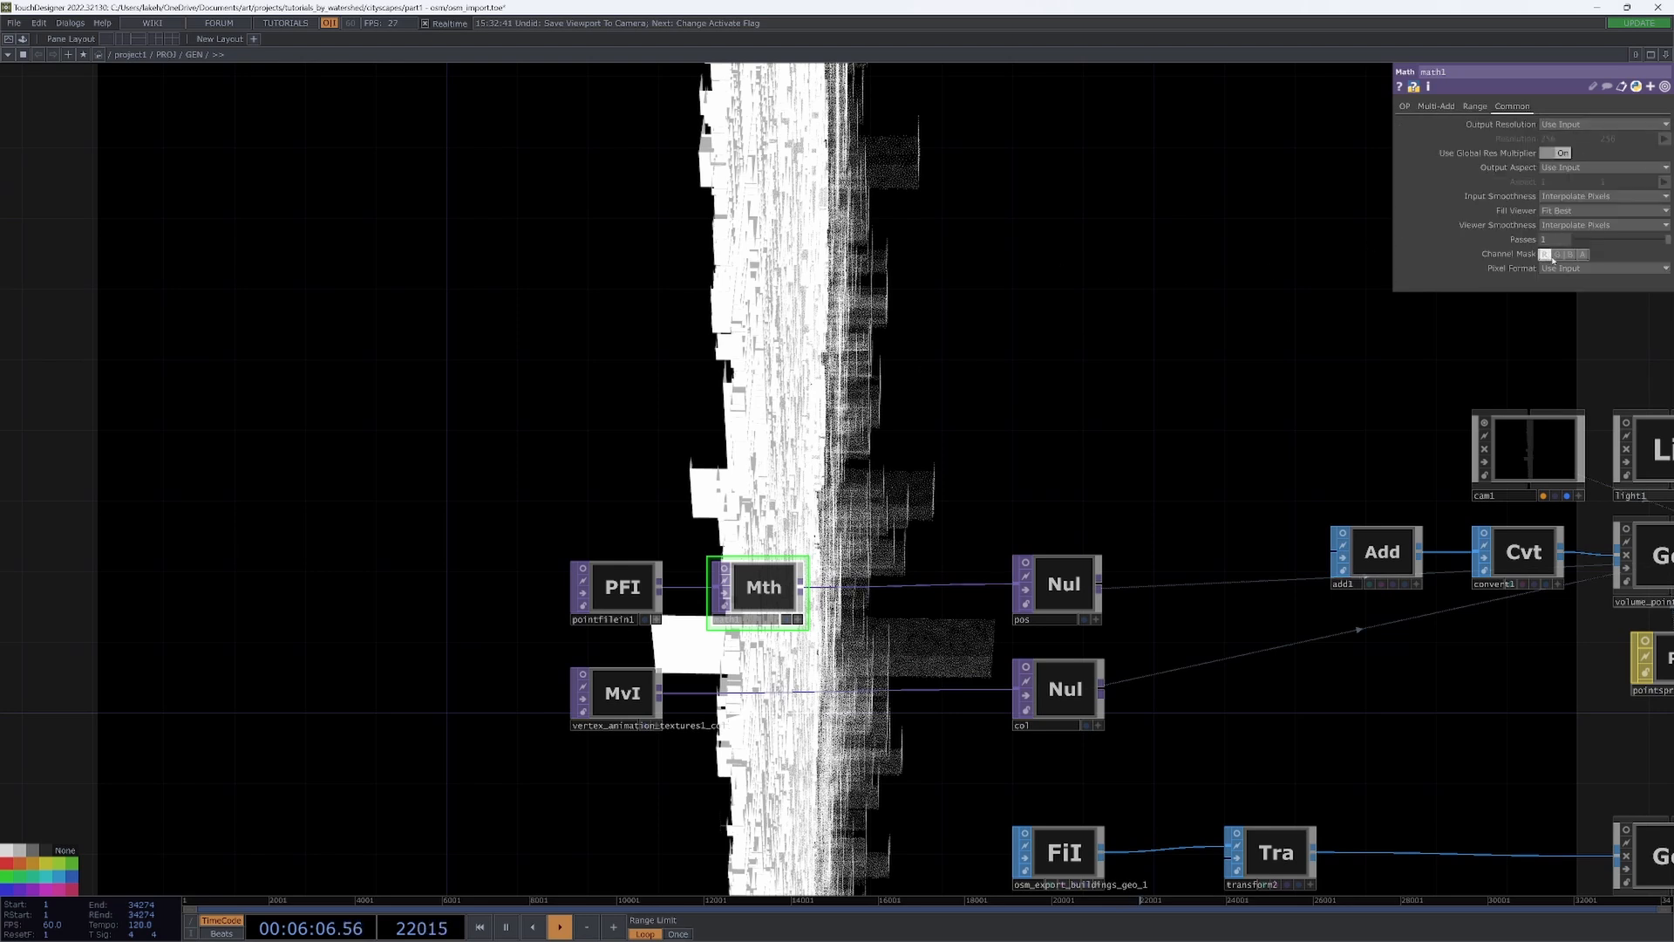
click(1437, 107)
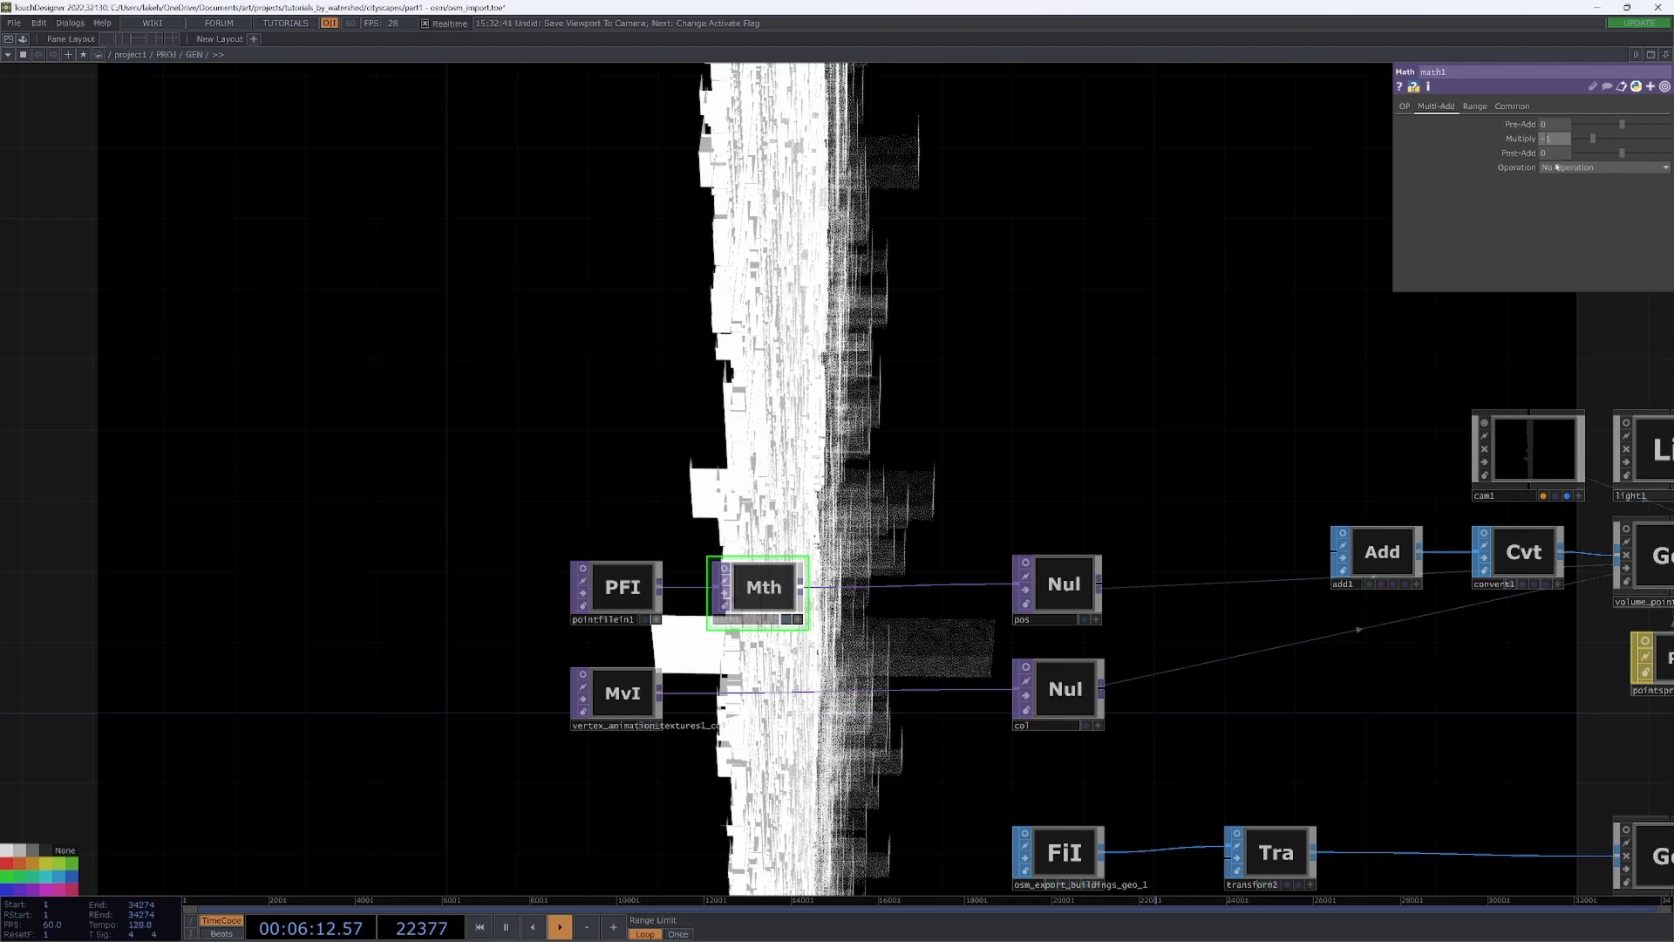
key(Return)
- Set geo1's Z translation to 0
drag(1319, 328, 1274, 154)
scroll(1198, 255, down, 2)
drag(1198, 256, 1232, 205)
scroll(1098, 550, down, 3)
drag(1010, 242, 620, 423)
click(1117, 752)
drag(1643, 153, 1513, 154)
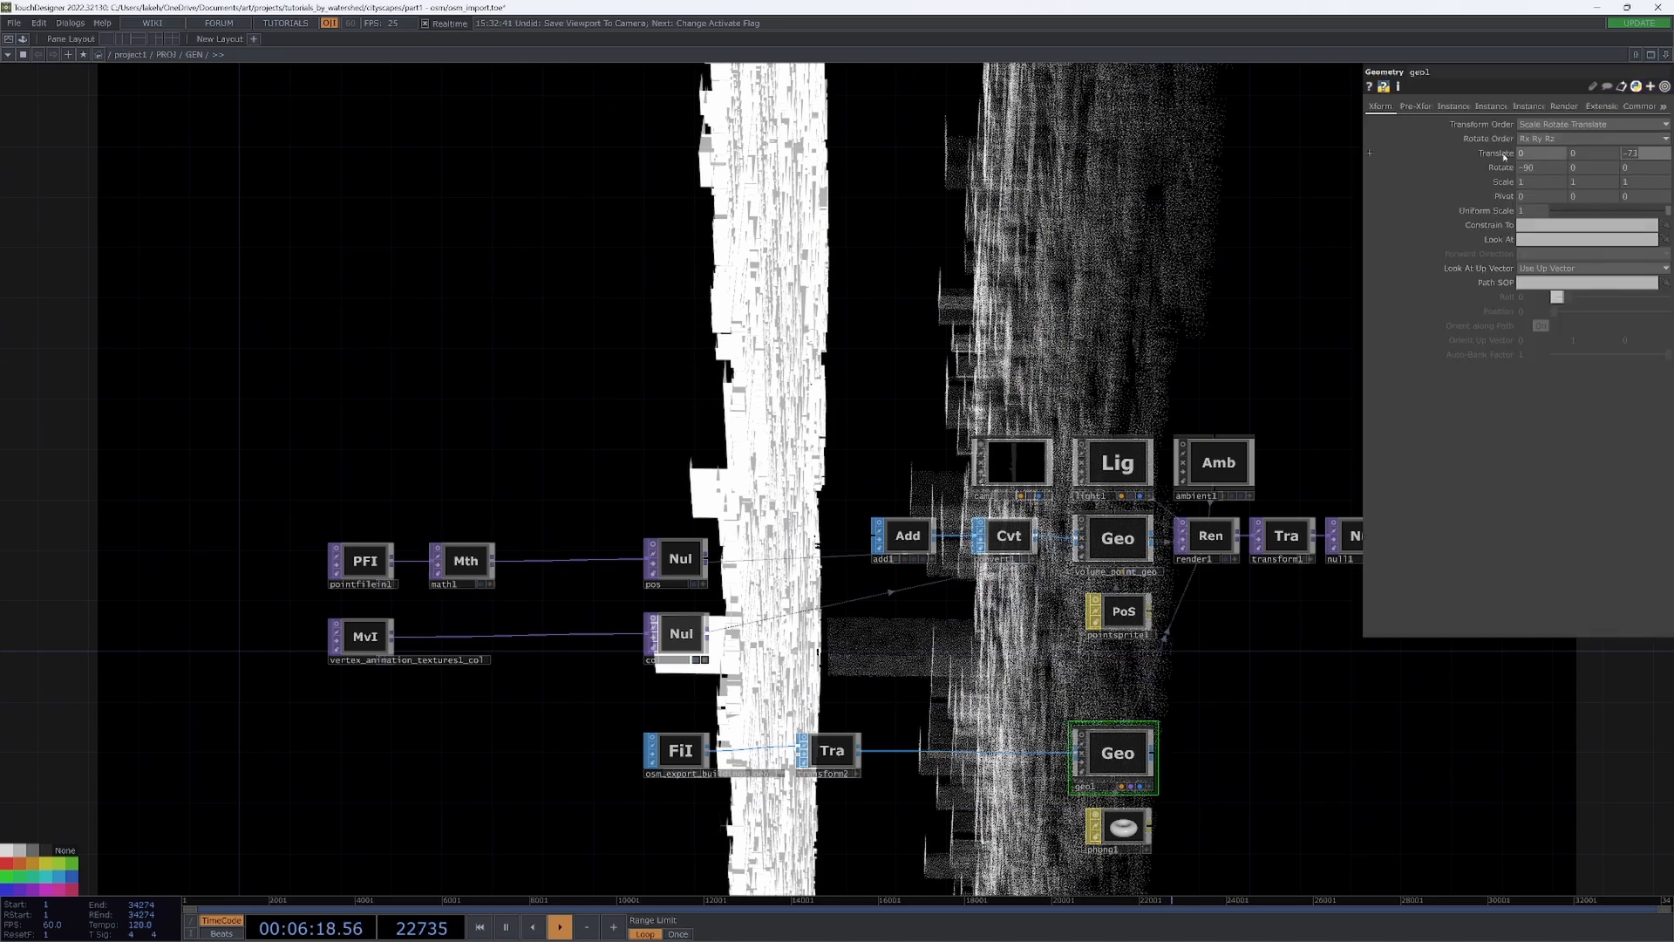
text(0)
key(Return)
drag(1291, 610, 1130, 505)
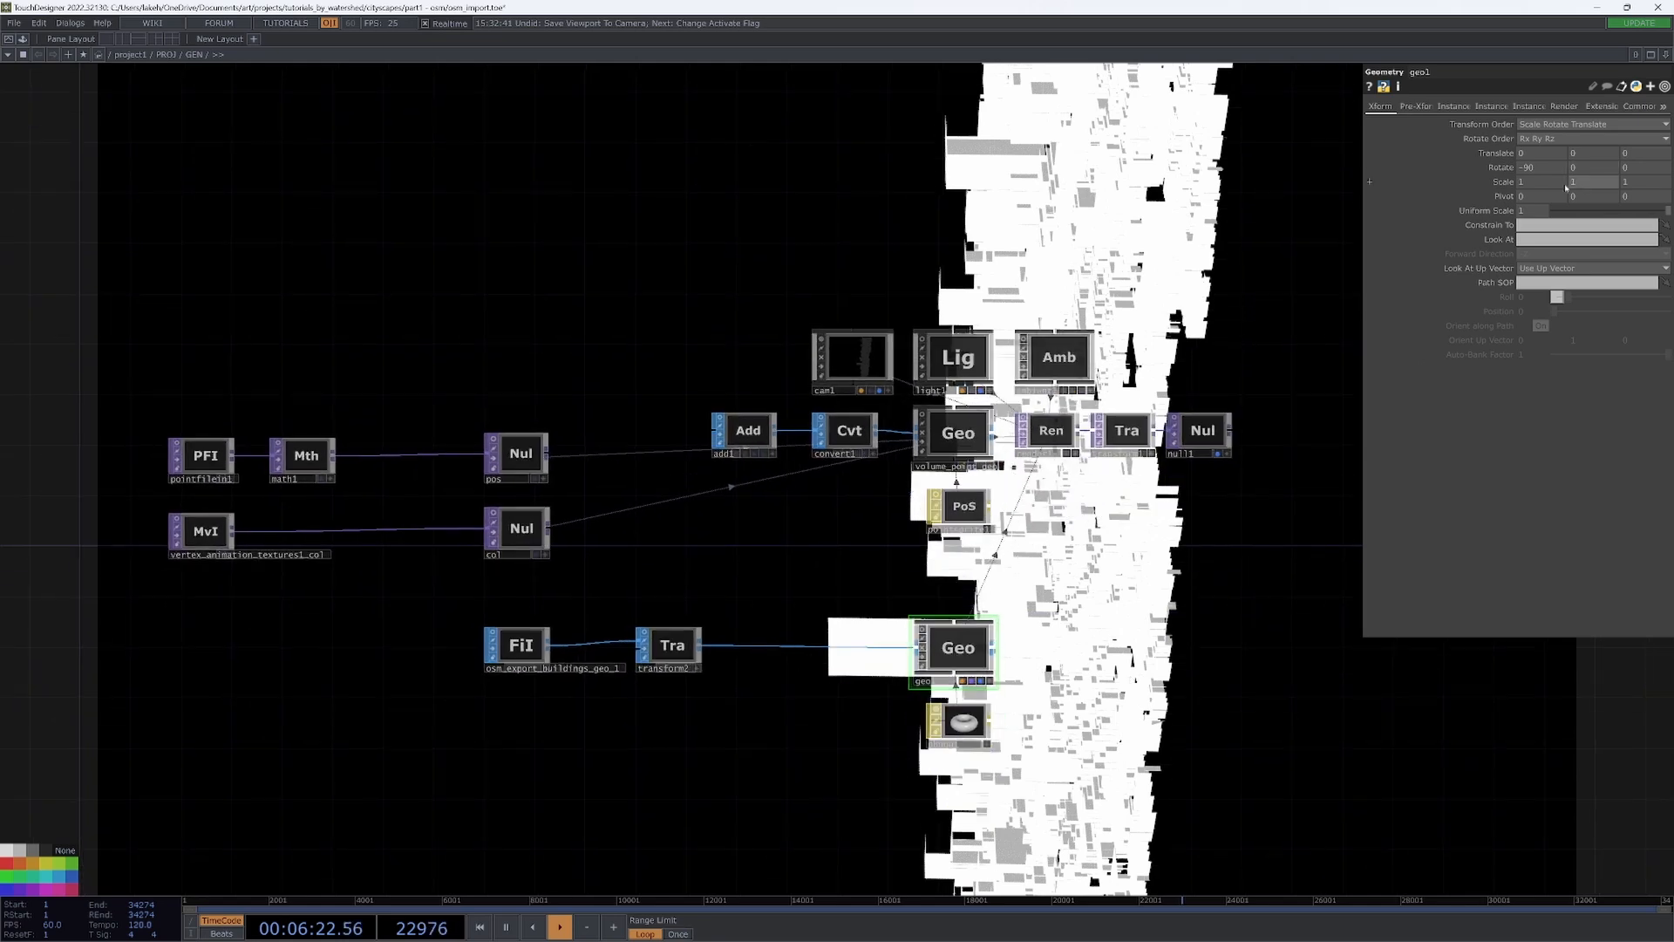
mouse_move(1232, 215)
mouse_down()
mouse_move(1205, 208)
mouse_move(1217, 239)
mouse_up()
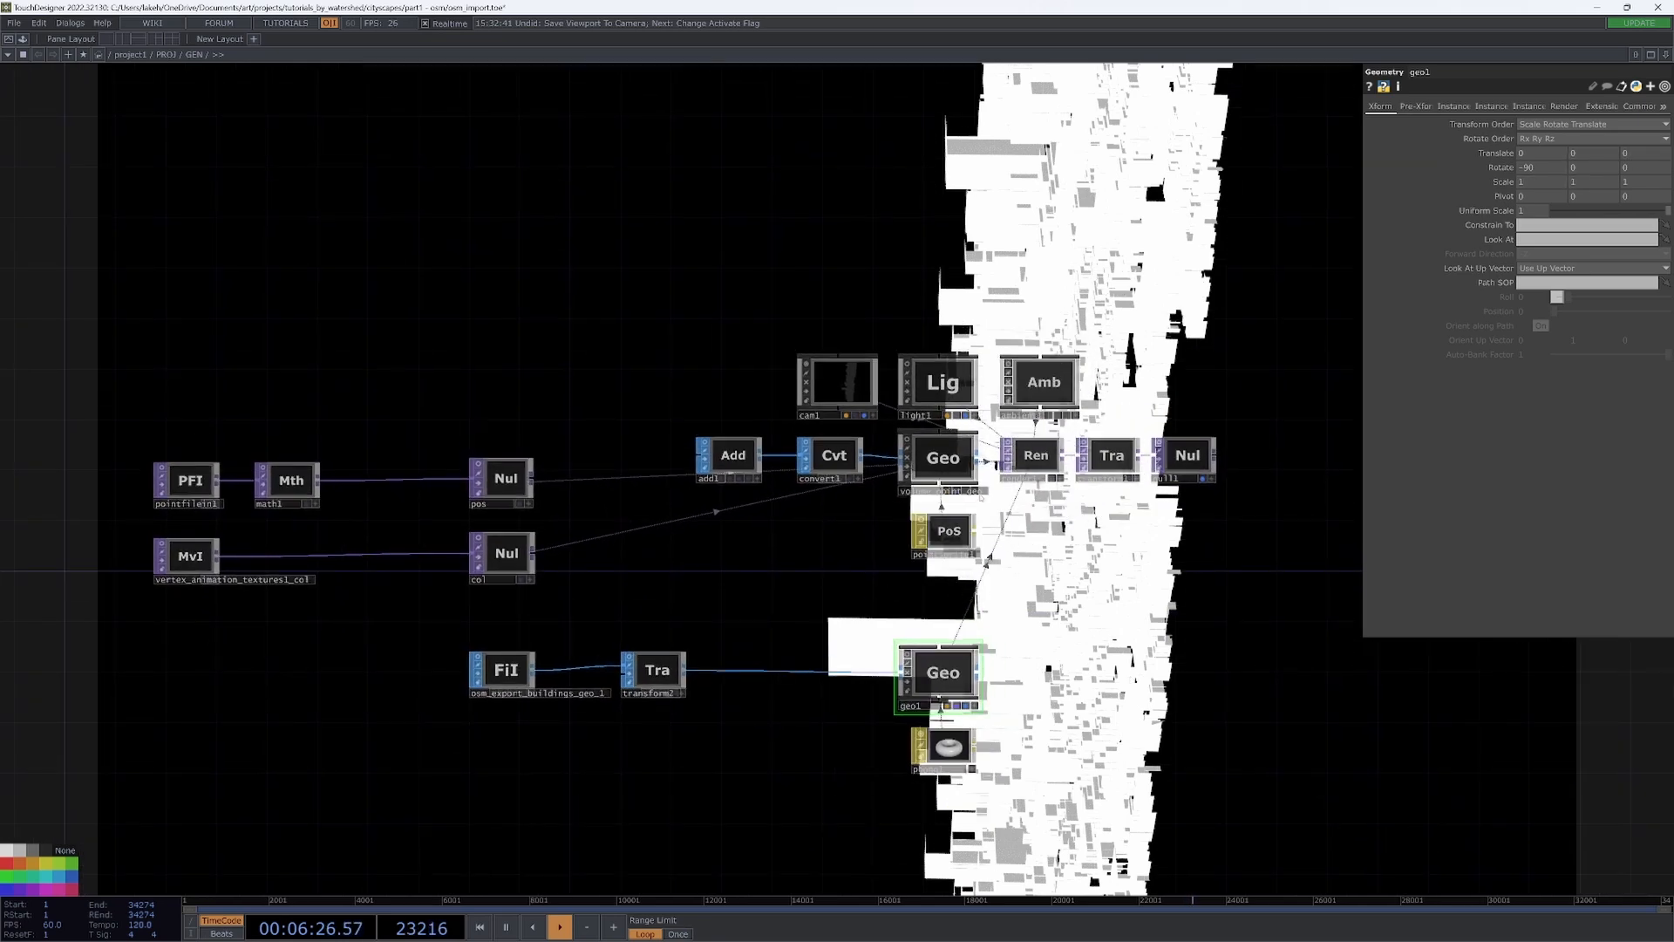
- Try changing the front alpha of the phong1 material
scroll(981, 492, up, 4)
scroll(1107, 567, down, 2)
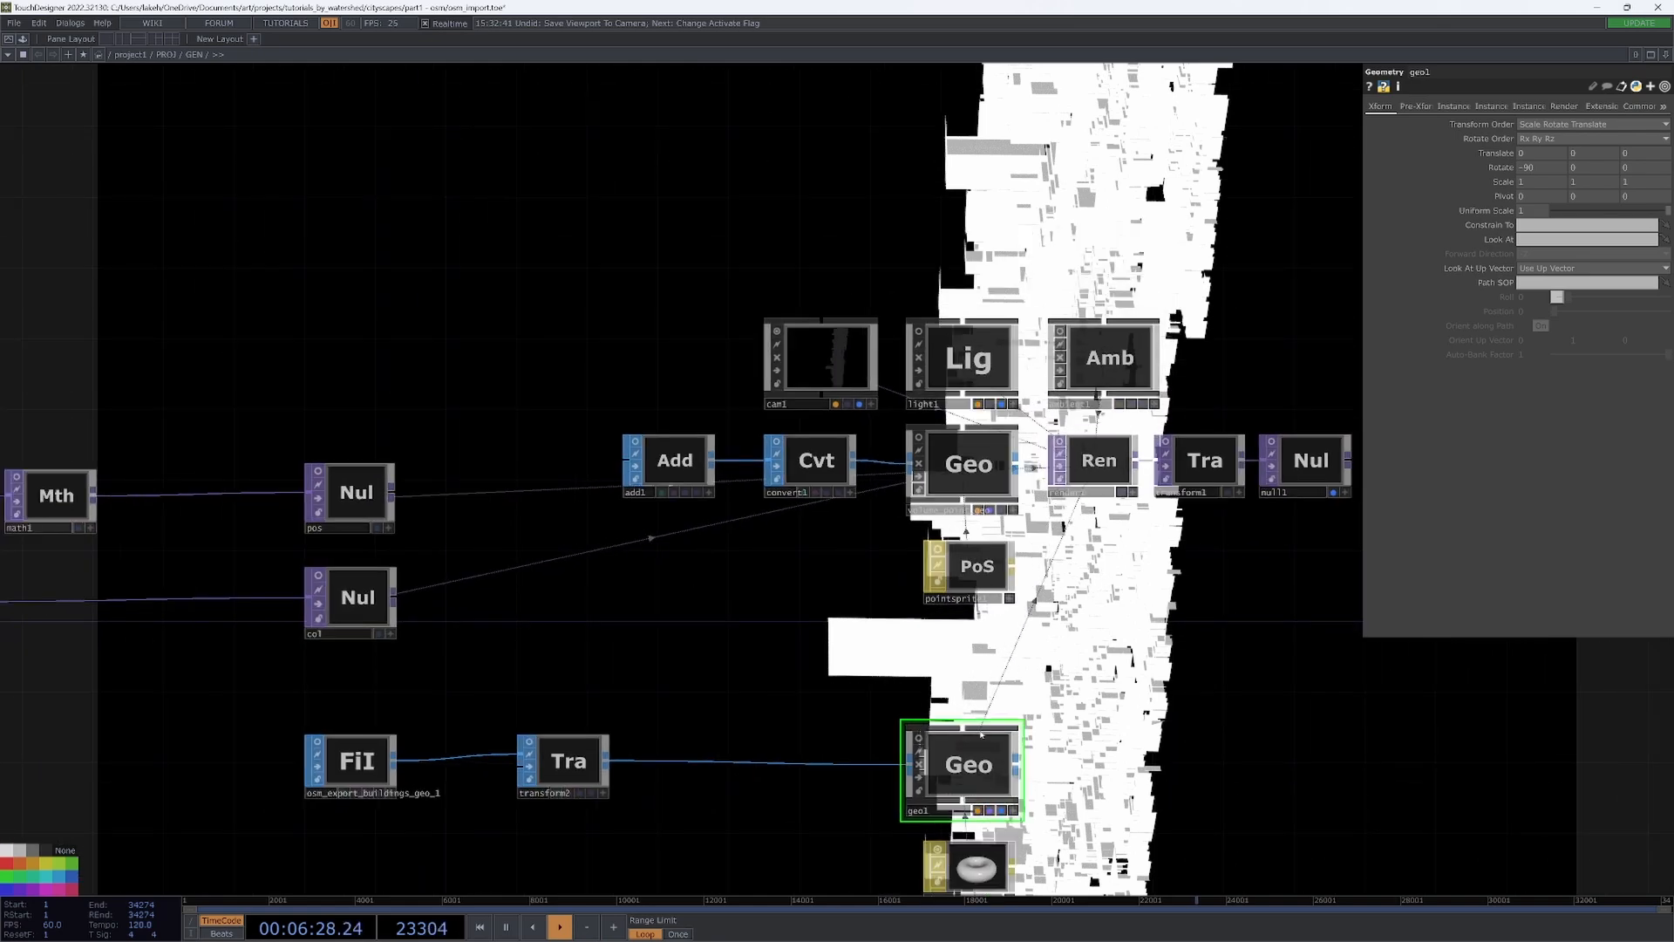
click(977, 866)
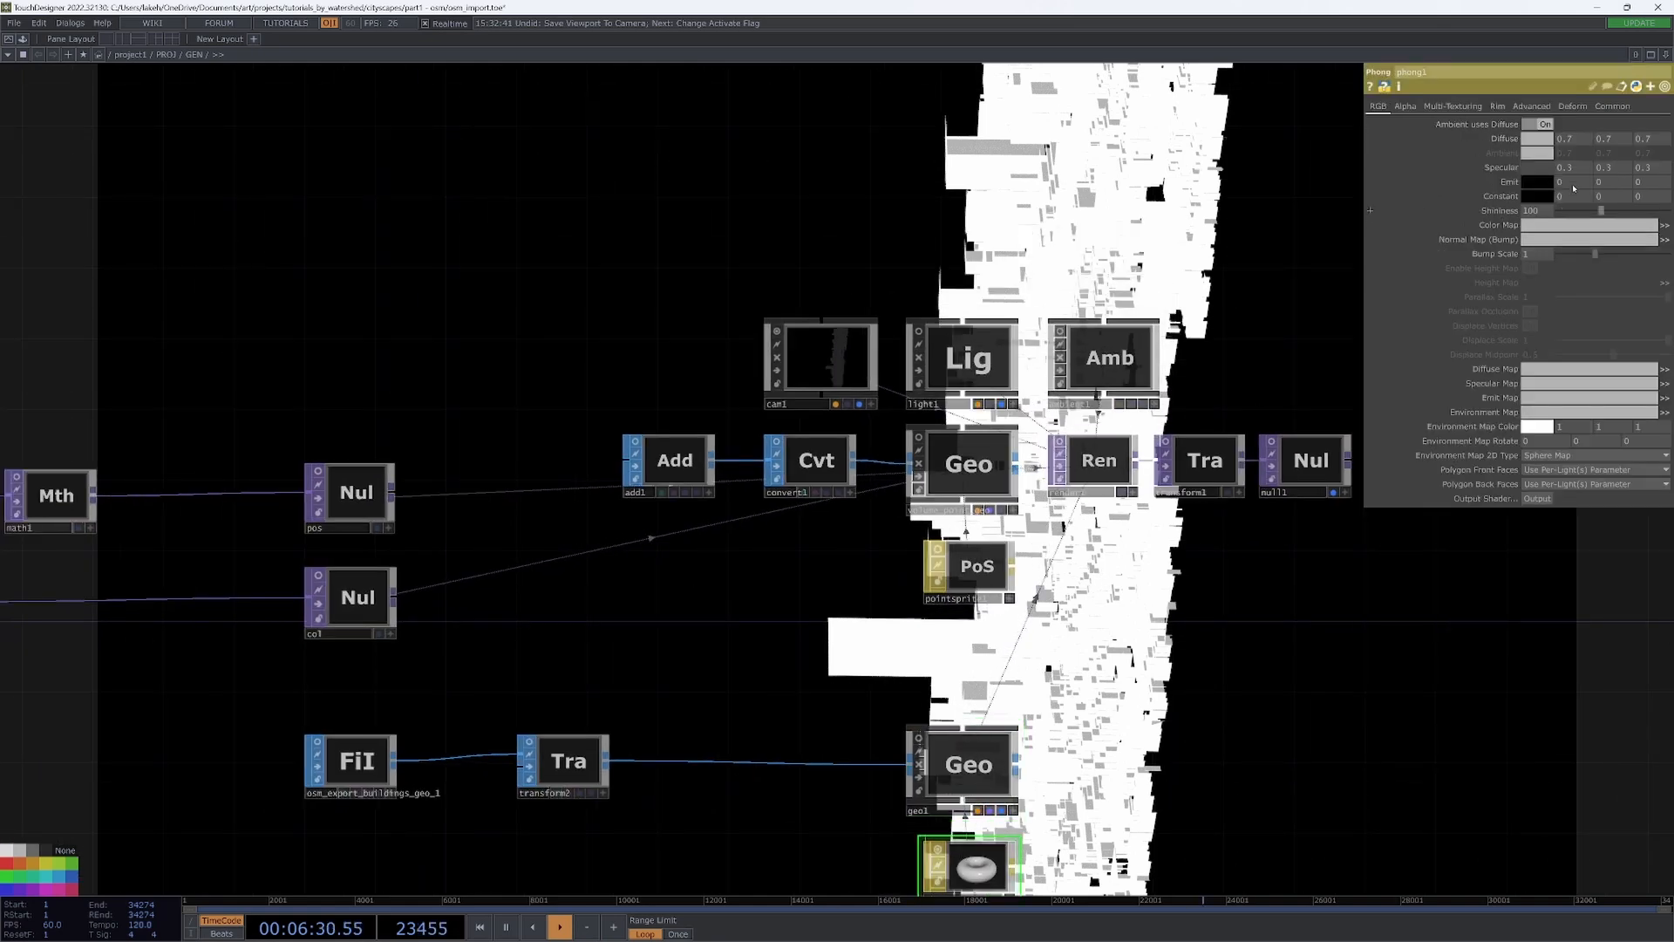
click(1402, 108)
mouse_move(1664, 155)
mouse_down()
mouse_move(1467, 161)
mouse_move(1668, 154)
mouse_up()
- Activate cam1's viewer, orbit to see the buildings edge-on, and try phong1's front alpha again
drag(998, 224, 1061, 274)
drag(382, 274, 797, 192)
drag(886, 273, 781, 288)
click(1232, 387)
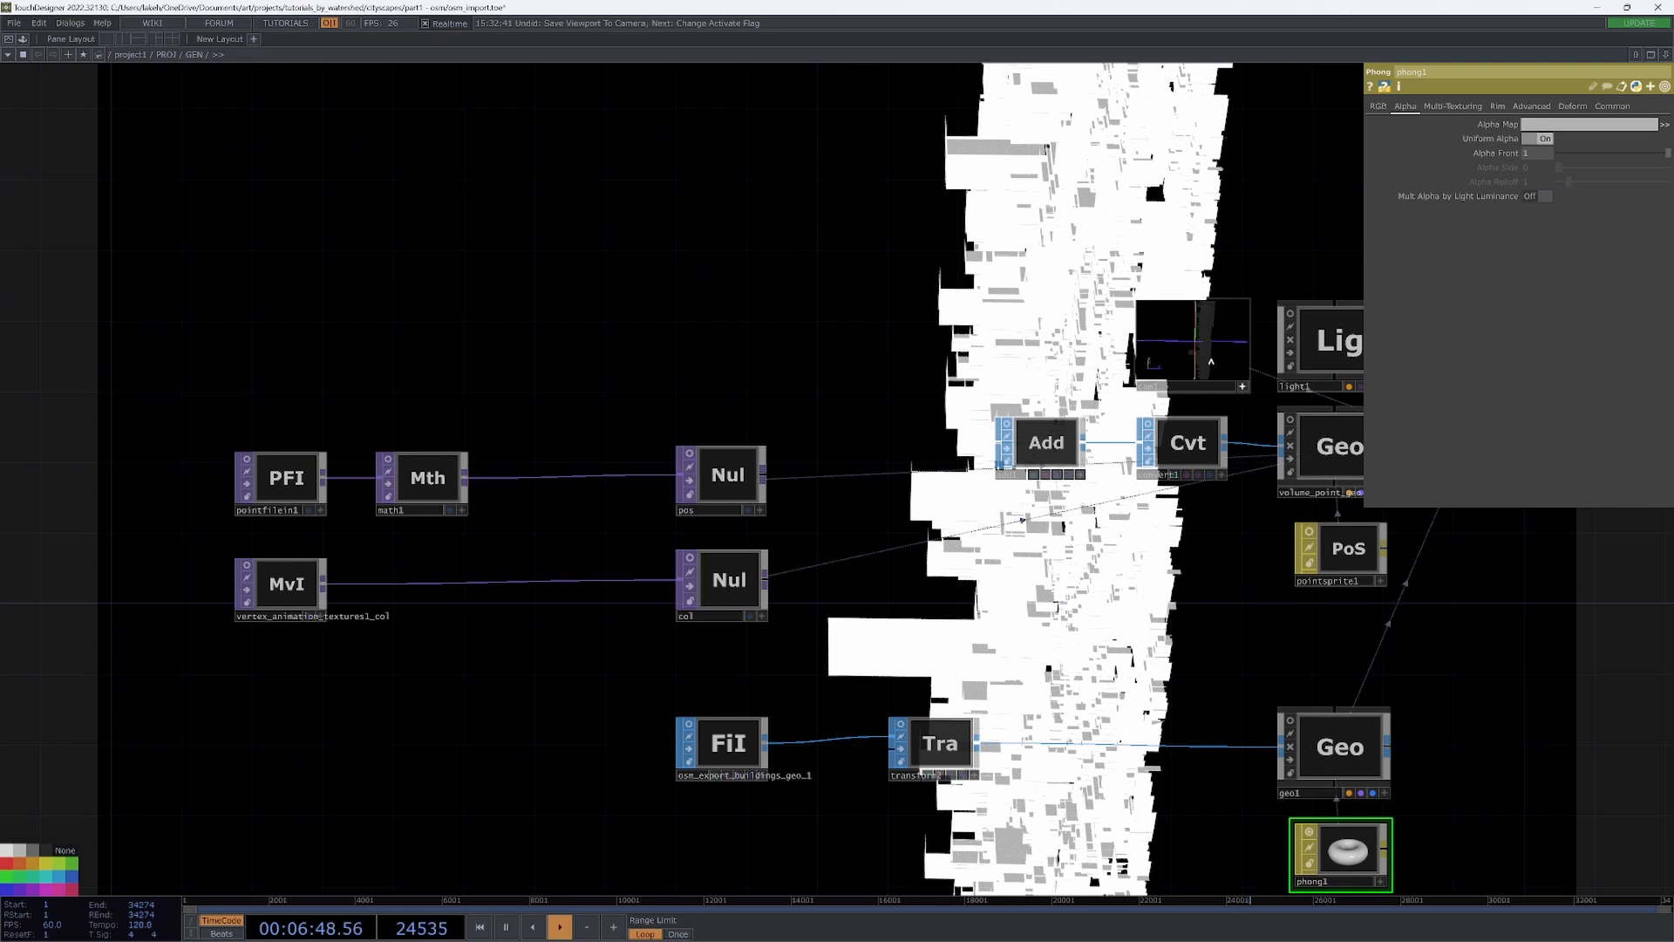
drag(1203, 358, 1215, 343)
drag(1533, 153, 1613, 155)
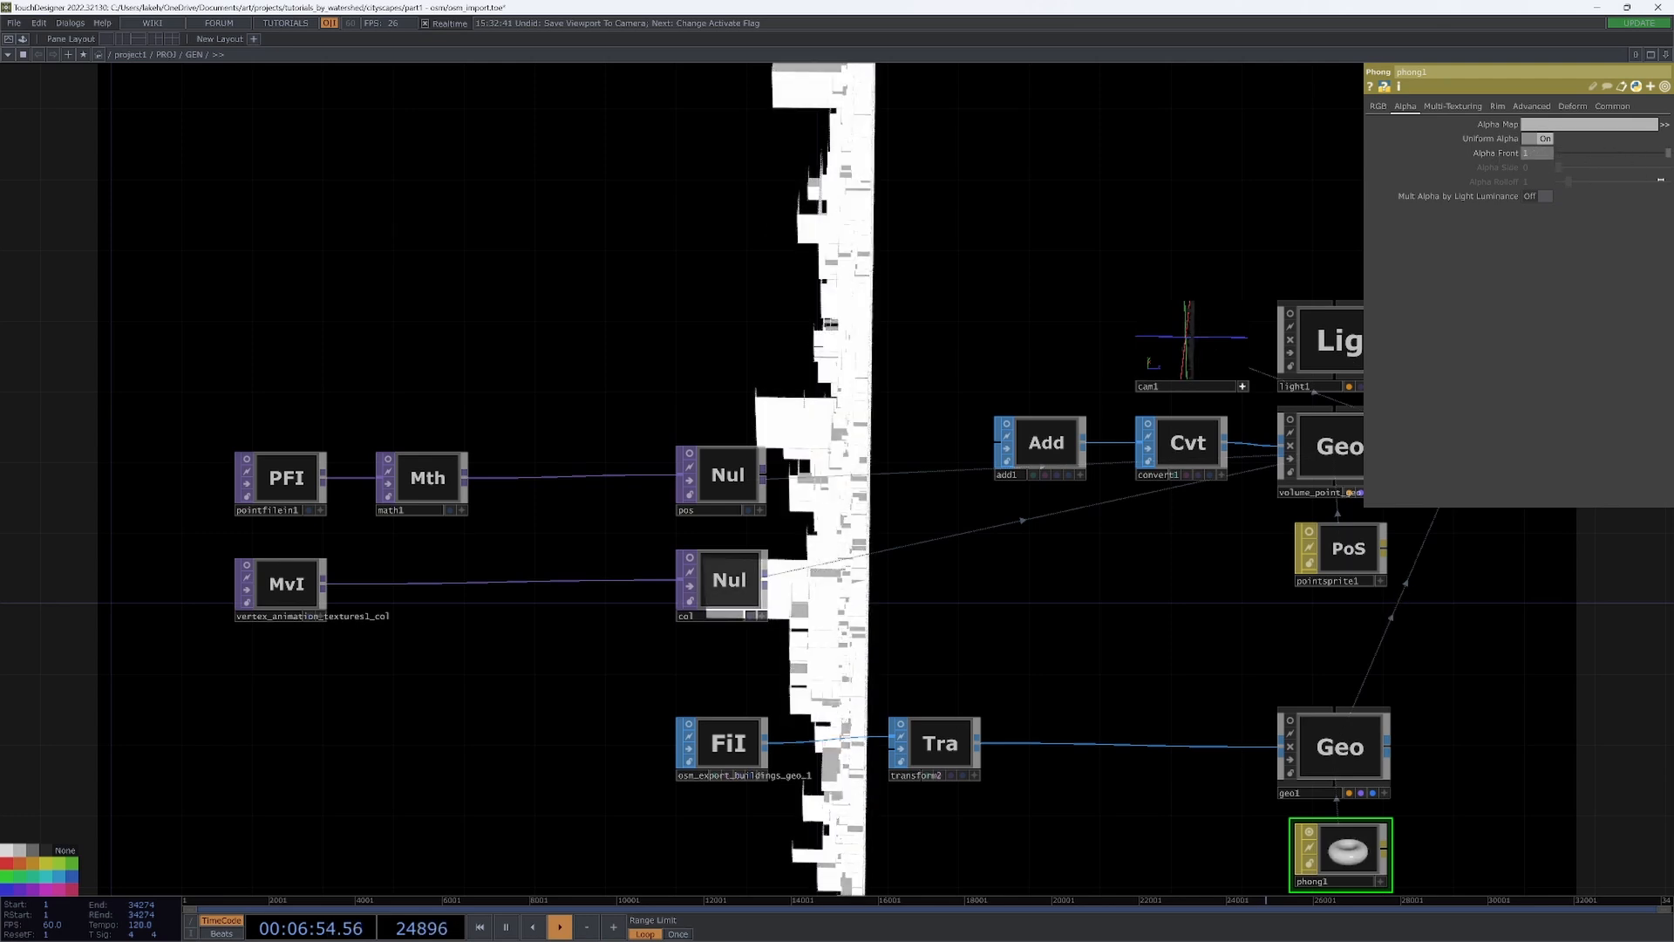
- Try different positive and negative Multiply values on math1 to see how the point cloud shifts
click(422, 478)
mouse_move(1553, 152)
middle_down()
mouse_move(1535, 149)
mouse_move(1554, 120)
middle_up()
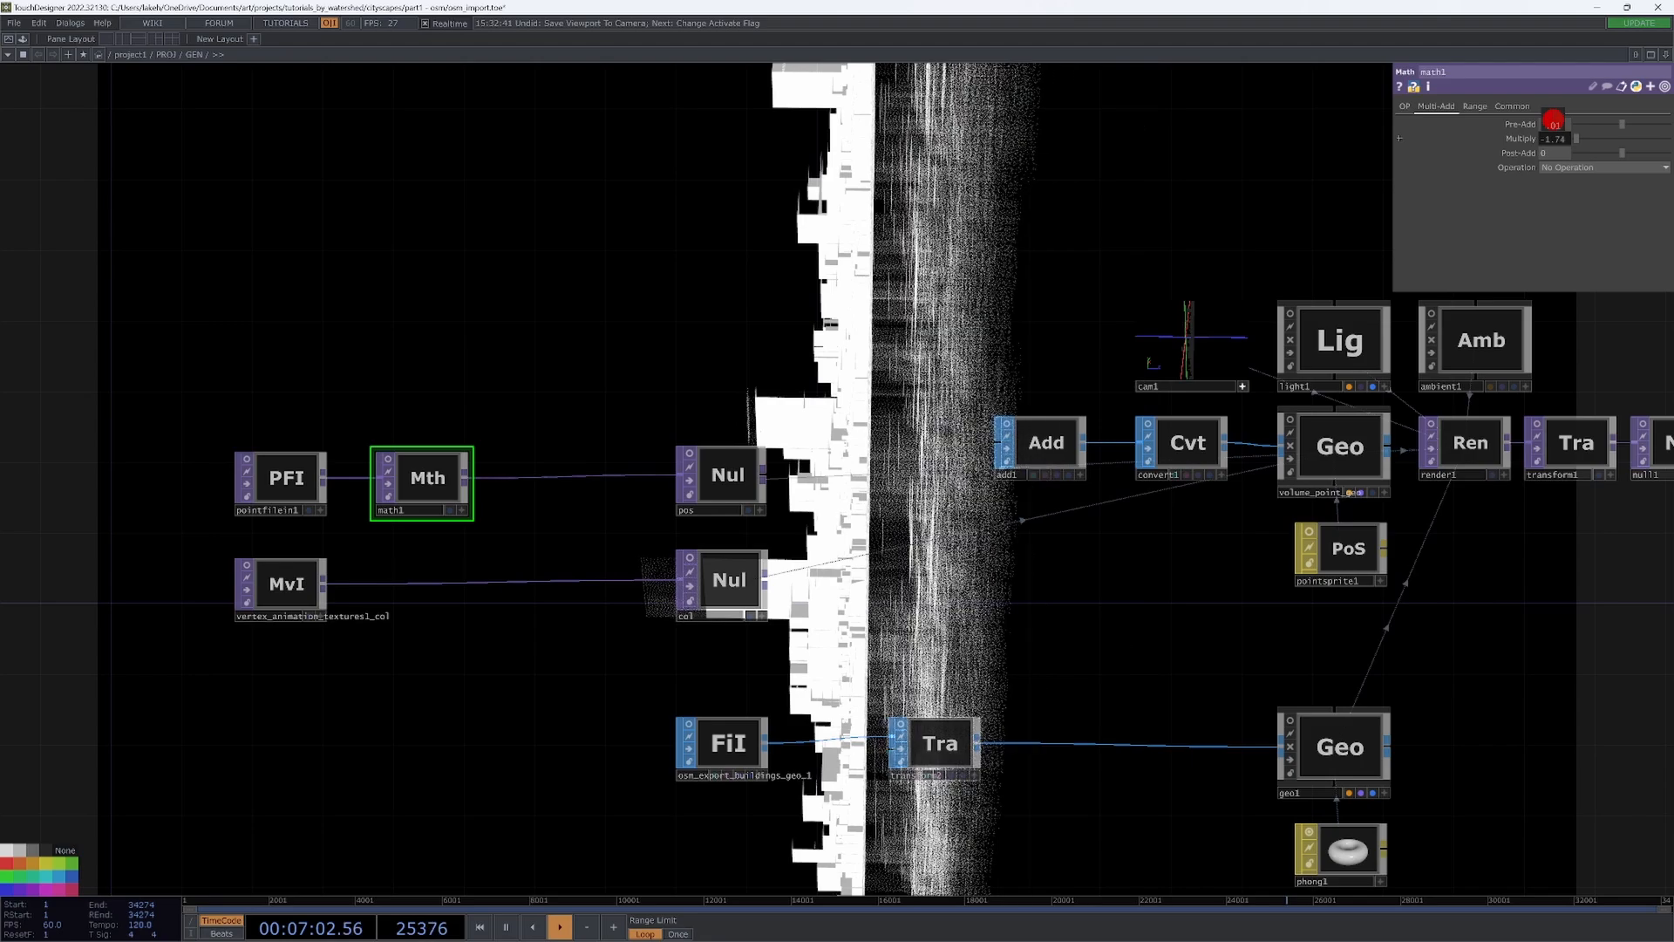
middle_drag(1553, 119, 1510, 154)
drag(952, 98, 843, 427)
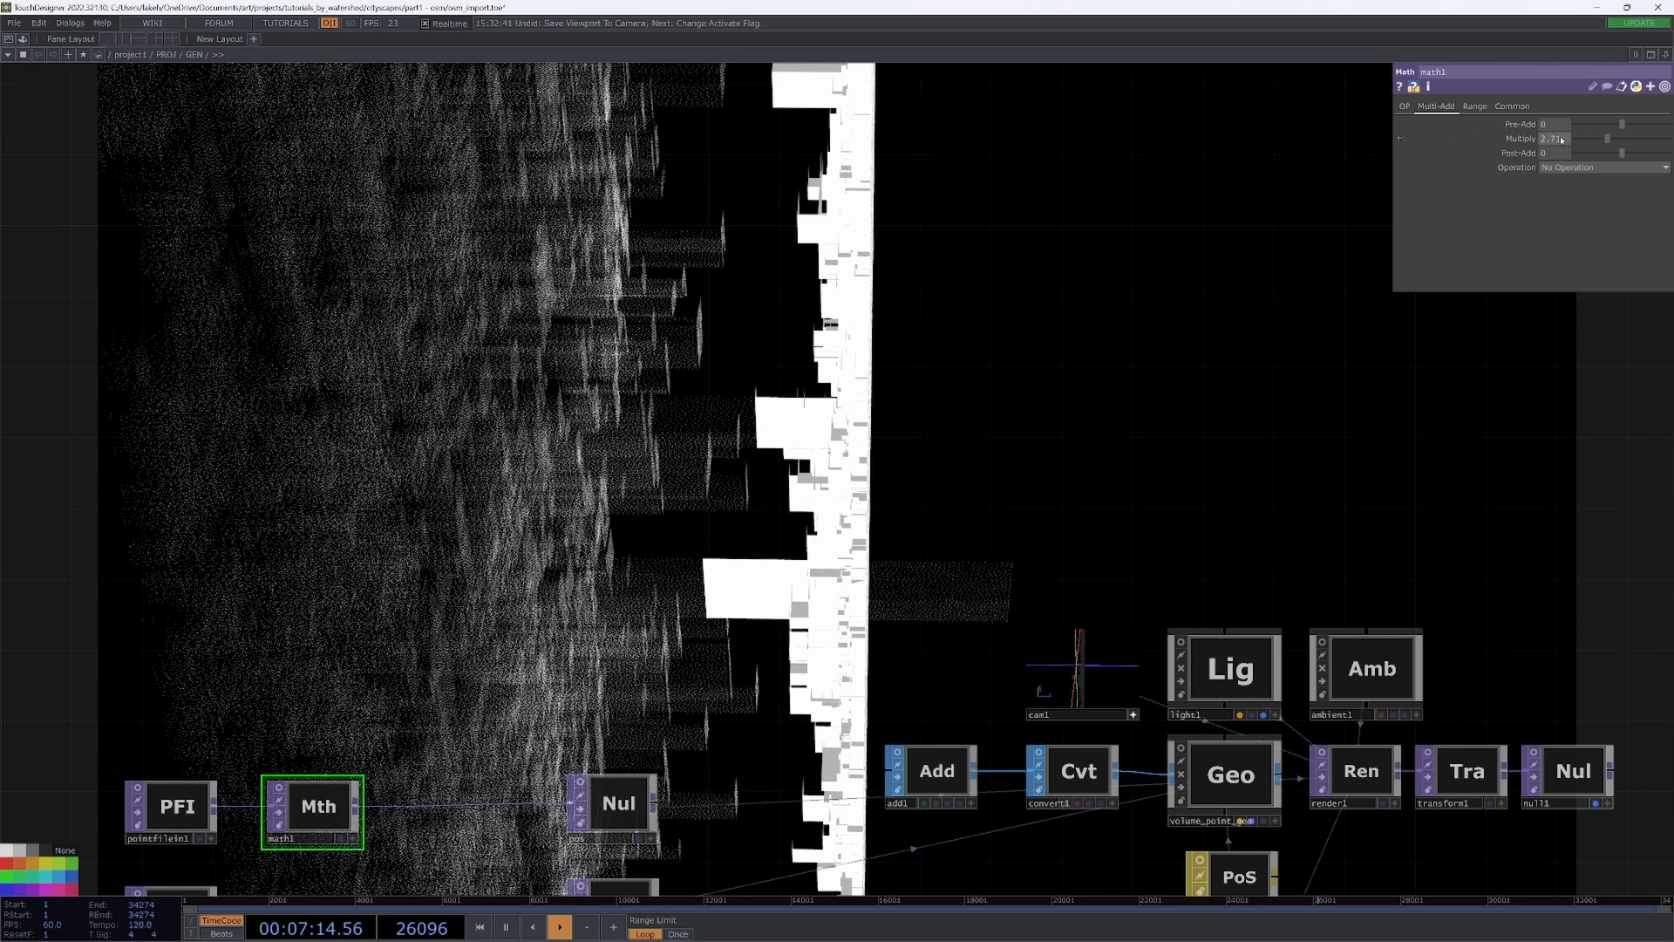
- Deactivate cam1's interactive viewer and reset math1's Multiply to -1
drag(1119, 474, 898, 241)
click(913, 480)
drag(1132, 315, 1265, 404)
drag(785, 385, 1009, 255)
drag(1226, 435, 770, 455)
scroll(850, 696, down, 3)
drag(780, 712, 843, 618)
drag(1563, 140, 1449, 157)
text(-)
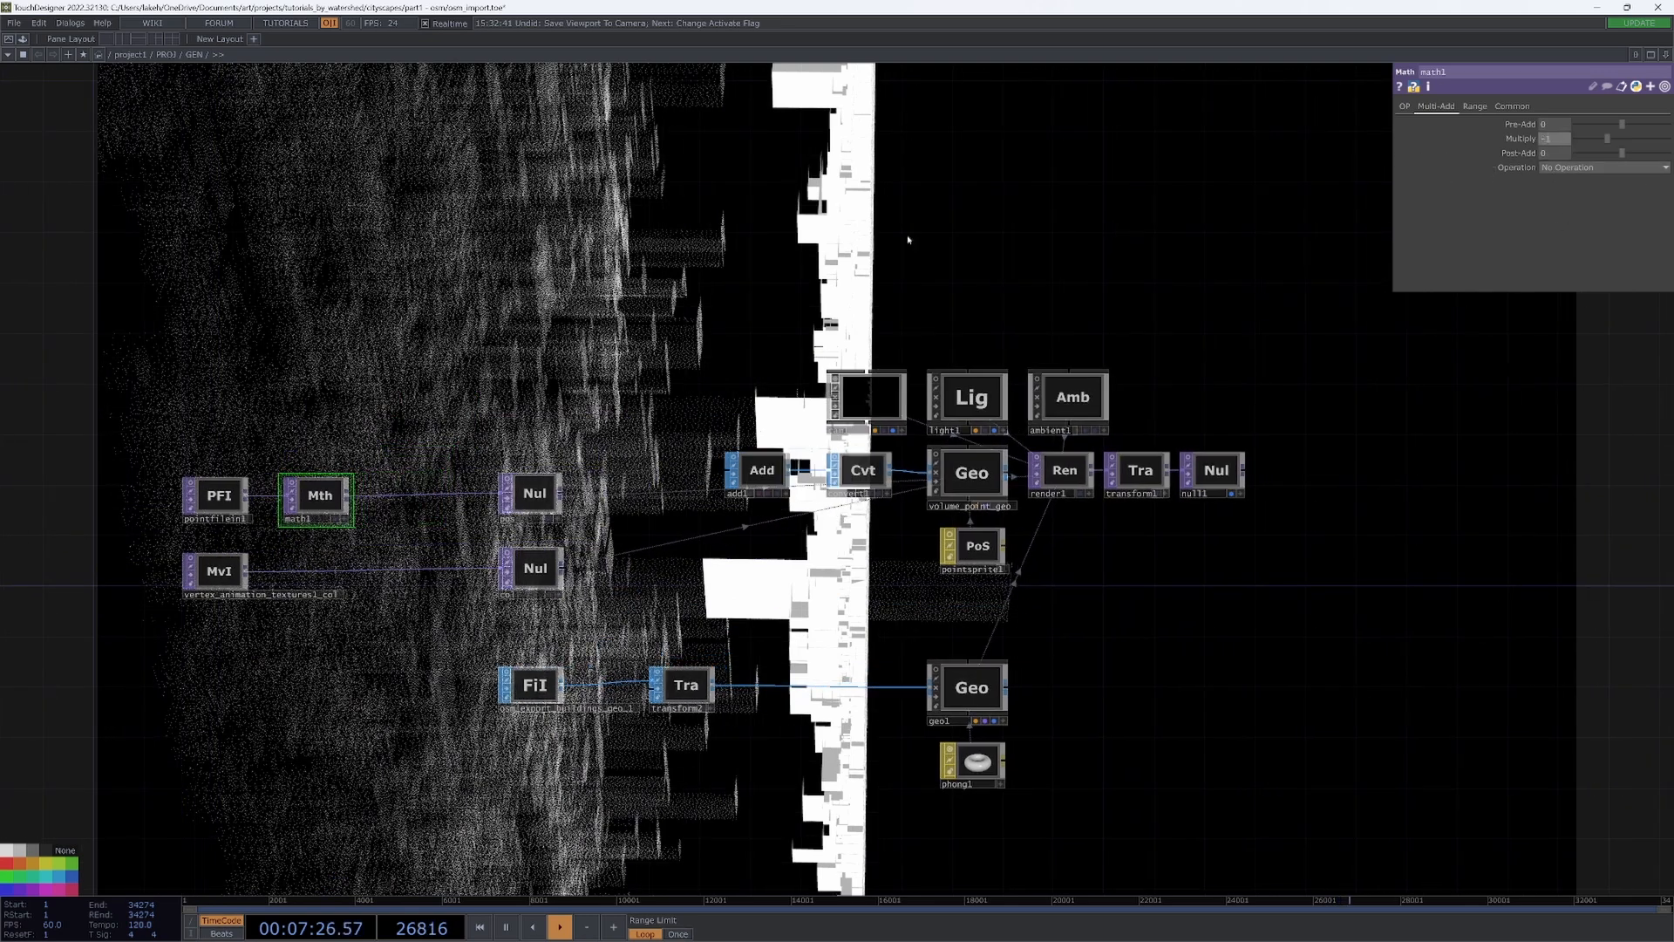
text(1)
key(Return)
- Select all the point cloud, building and road nodes and collapse them into one base component
scroll(728, 358, down, 5)
drag(759, 250, 886, 210)
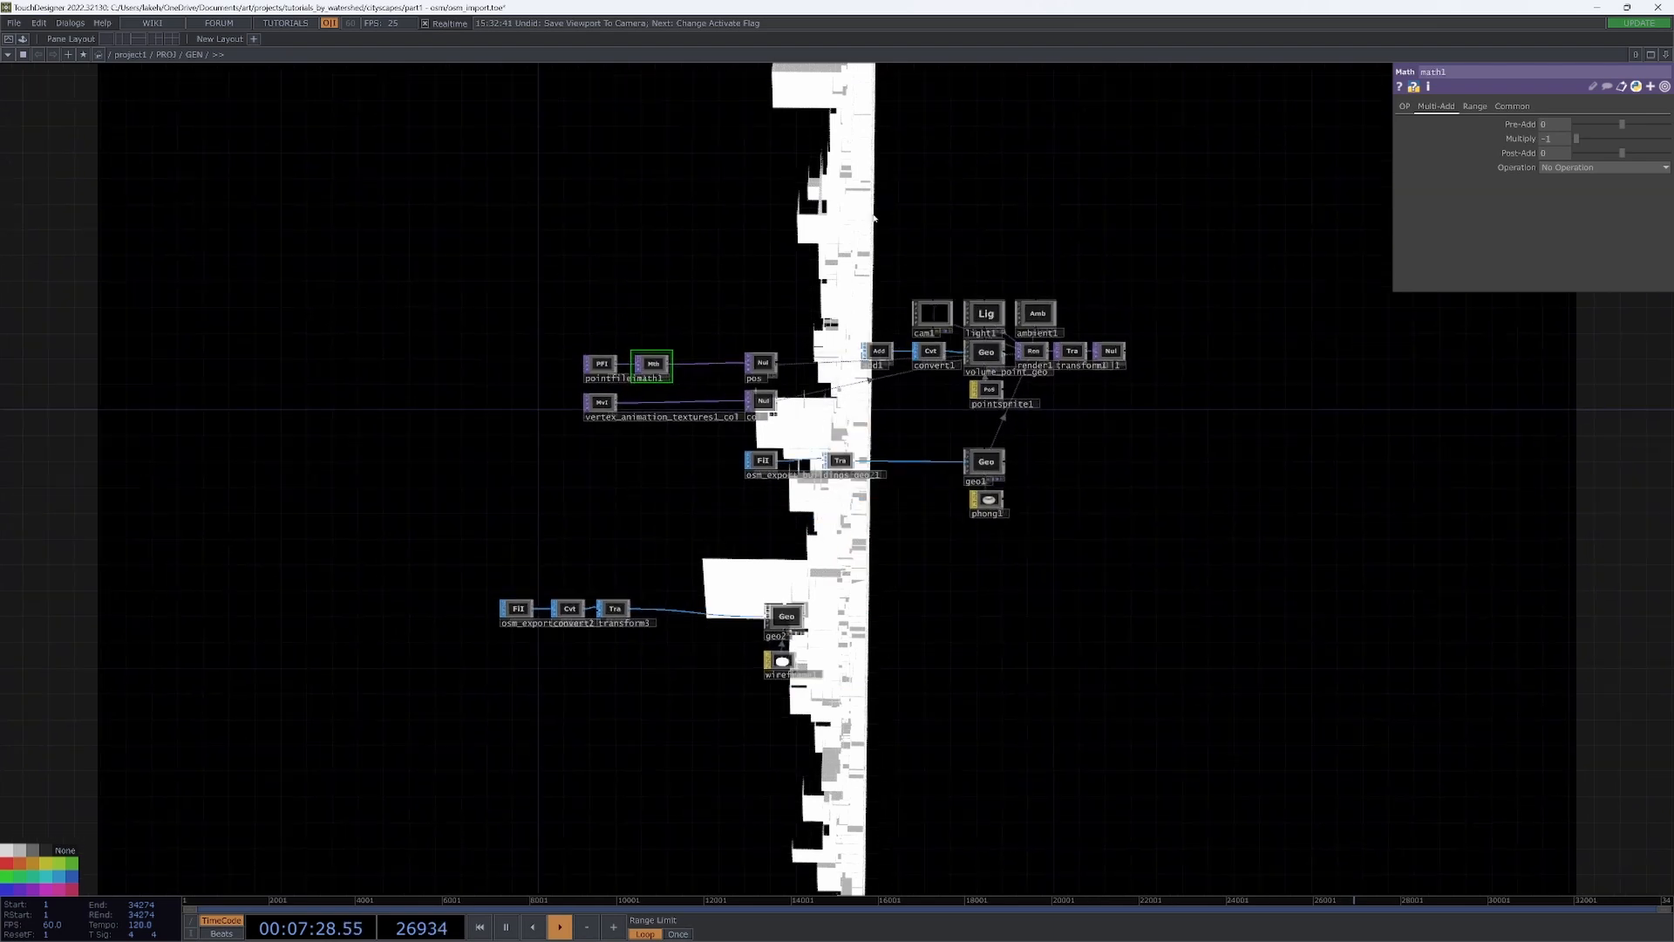
drag(292, 203, 1489, 710)
right_click(1130, 665)
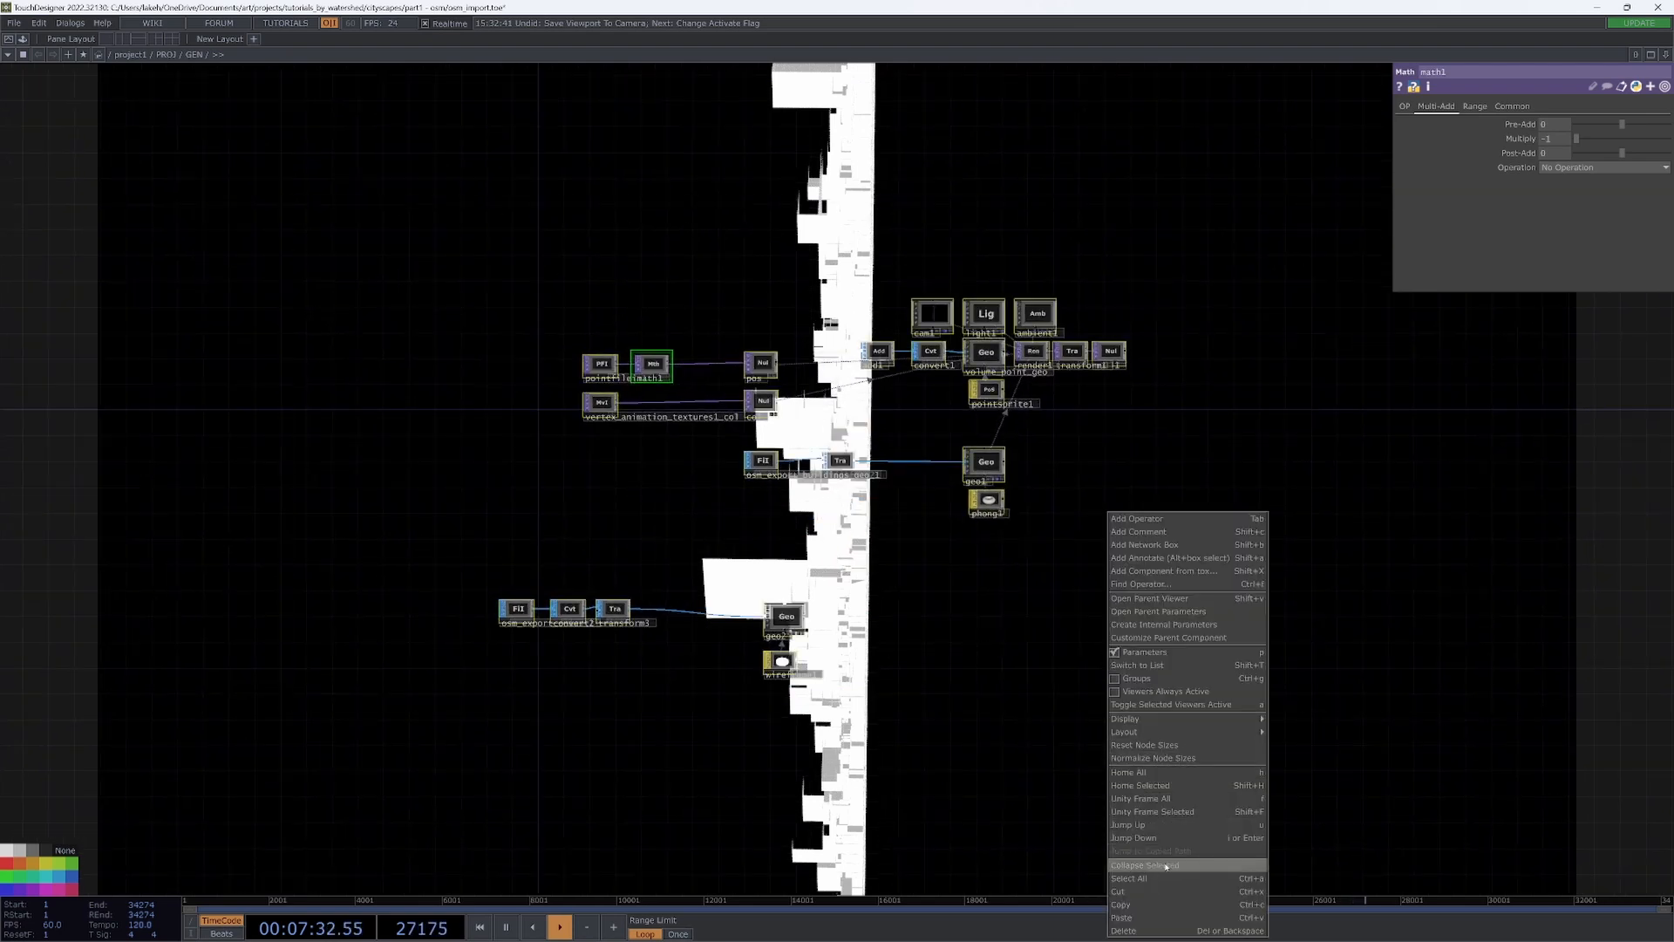
click(1166, 867)
- Open the component editor for the collapsed base and rename the base OSM_POINT_VIZ
scroll(842, 433, up, 4)
drag(816, 431, 210, 399)
drag(218, 544, 968, 747)
scroll(953, 576, up, 5)
right_click(968, 565)
click(1052, 551)
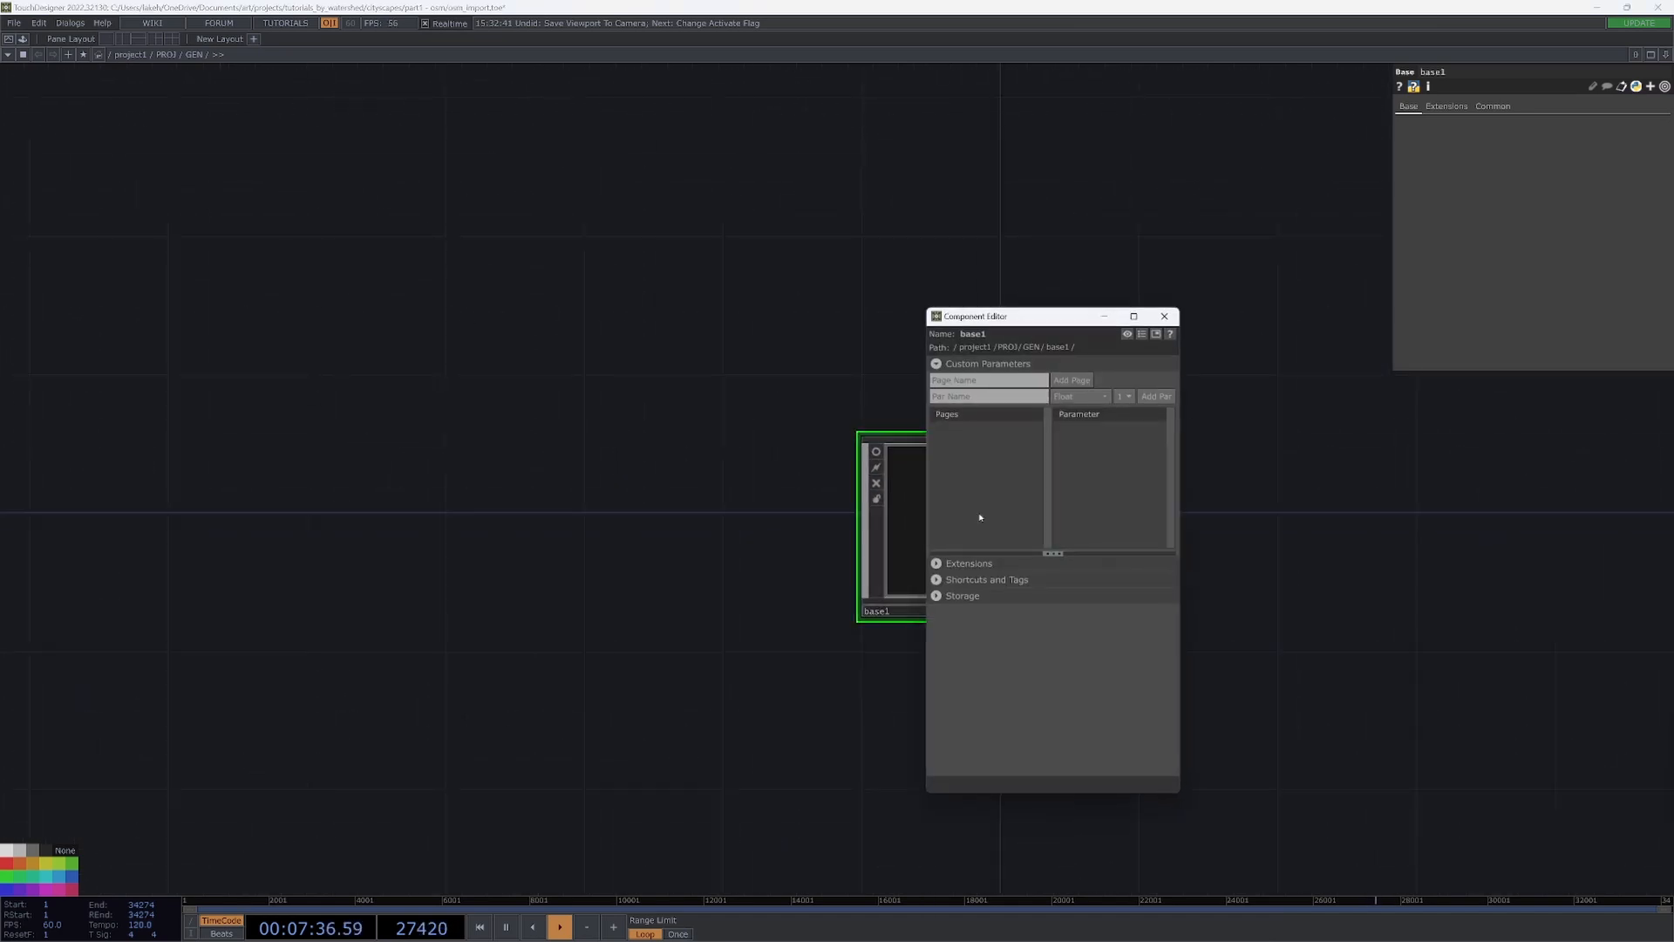
drag(1021, 318, 547, 260)
click(915, 608)
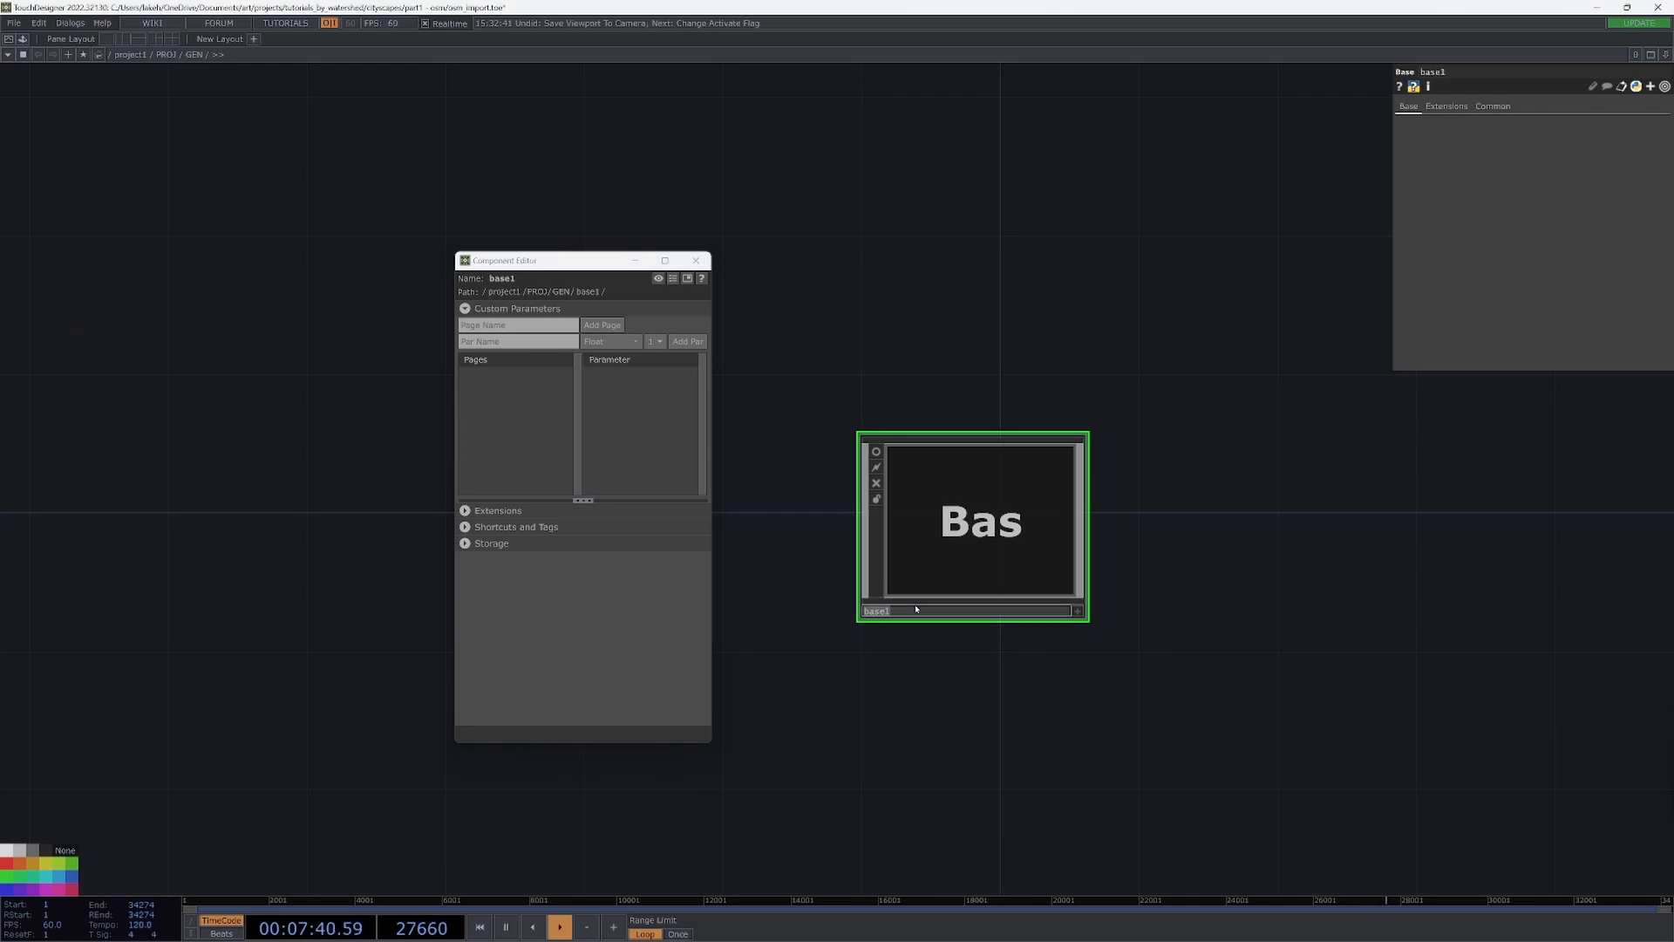
text(OSM_POINT_VIZ)
key(Return)
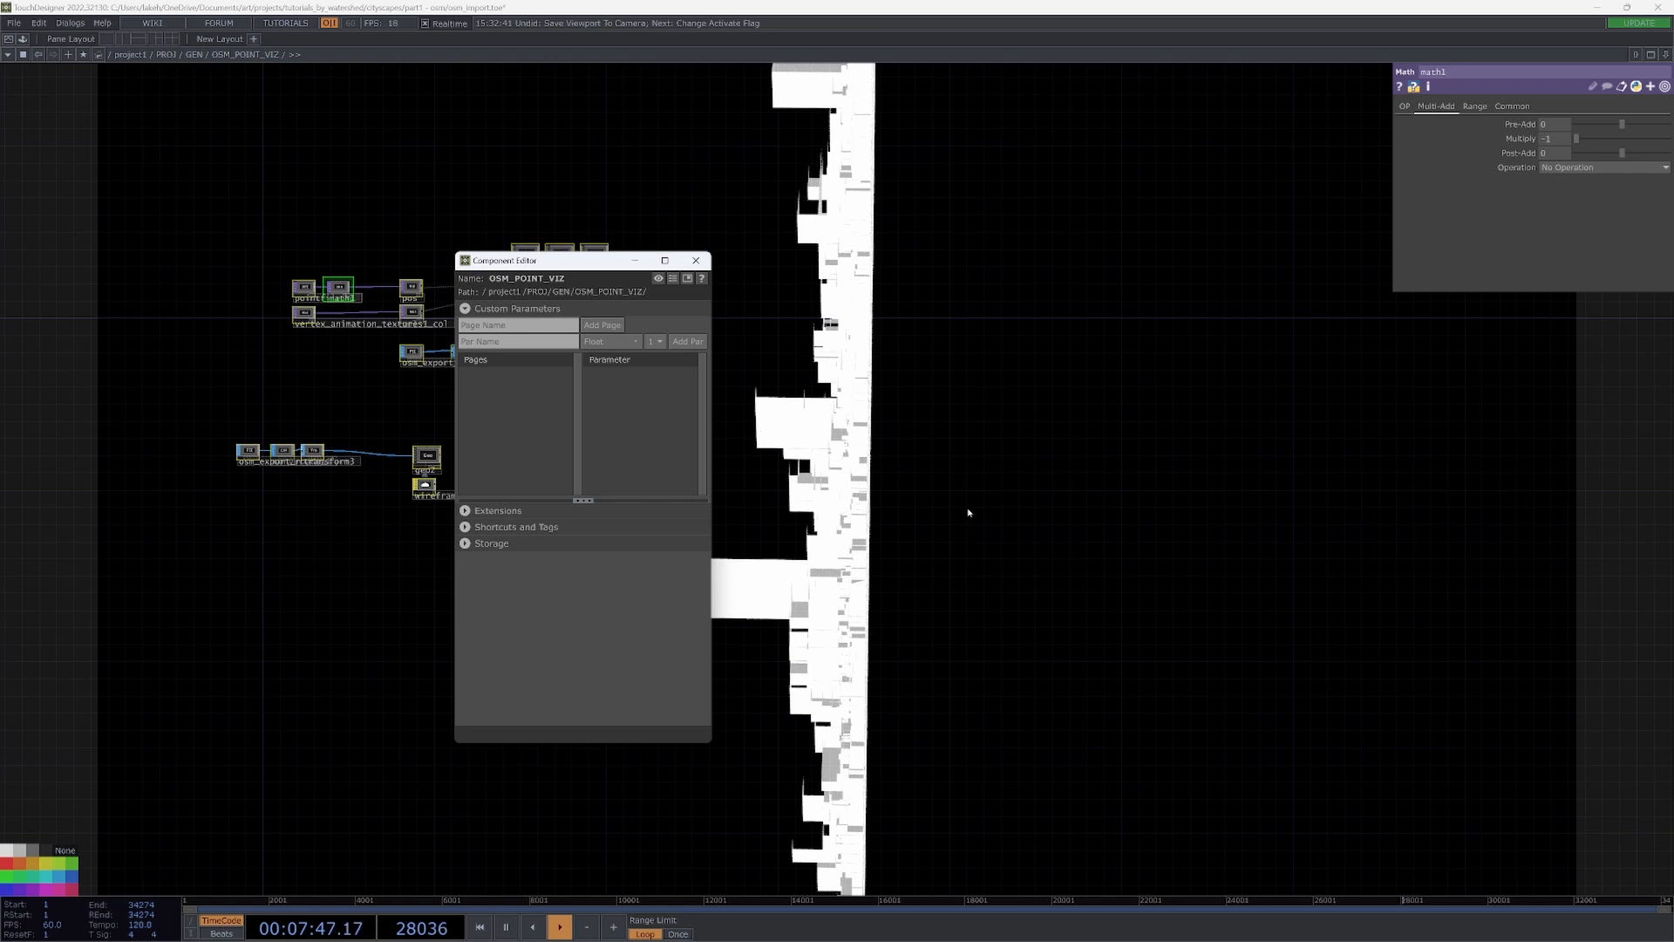
- Save the project and move the component editor clear of the nodes inside OSM_POINT_VIZ
key(ctrl+s)
drag(570, 267, 1188, 240)
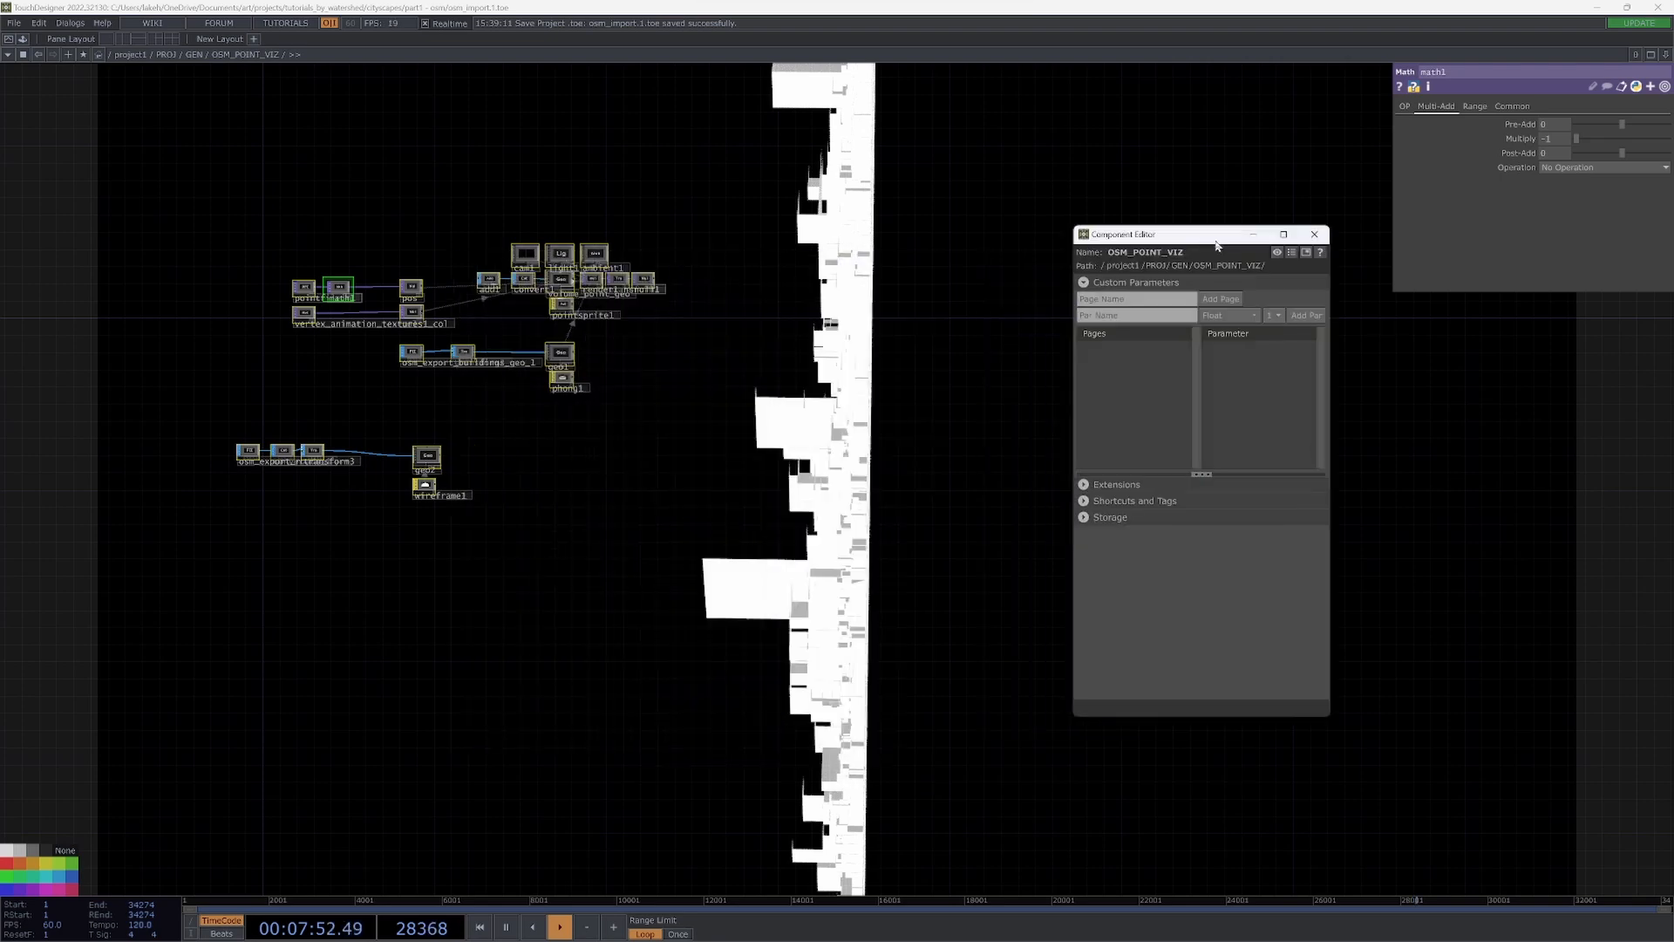
drag(575, 453, 954, 535)
scroll(923, 349, up, 5)
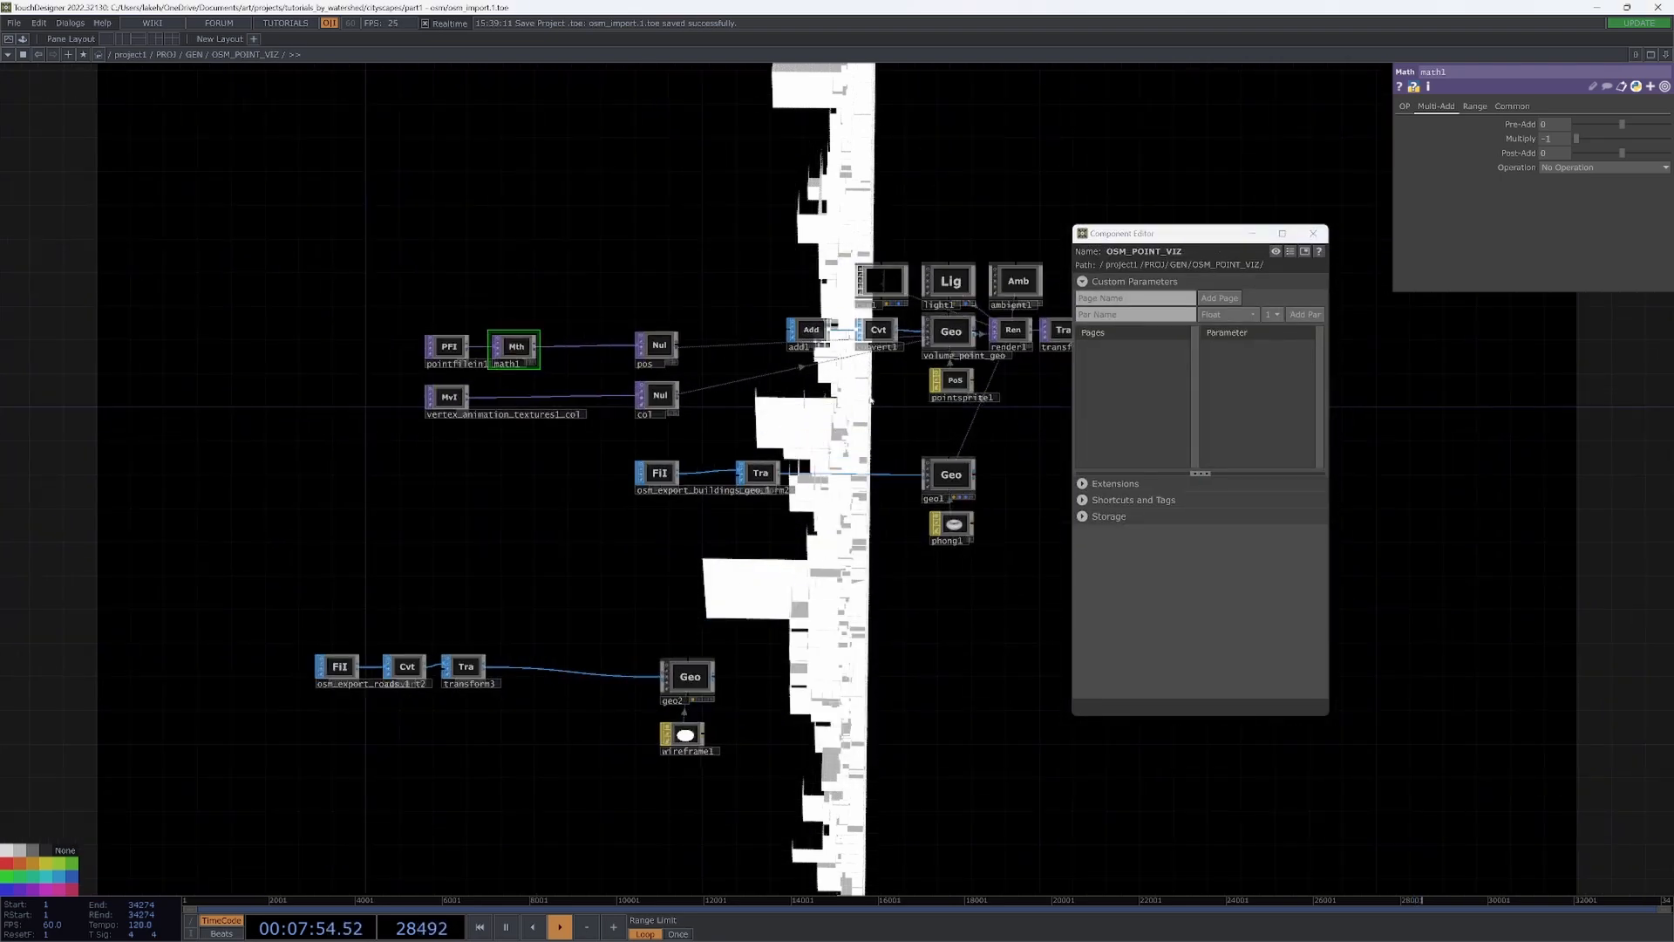
- Add a custom float parameter named Point Cloud Zed Mult to OSM_POINT_VIZ
click(1122, 316)
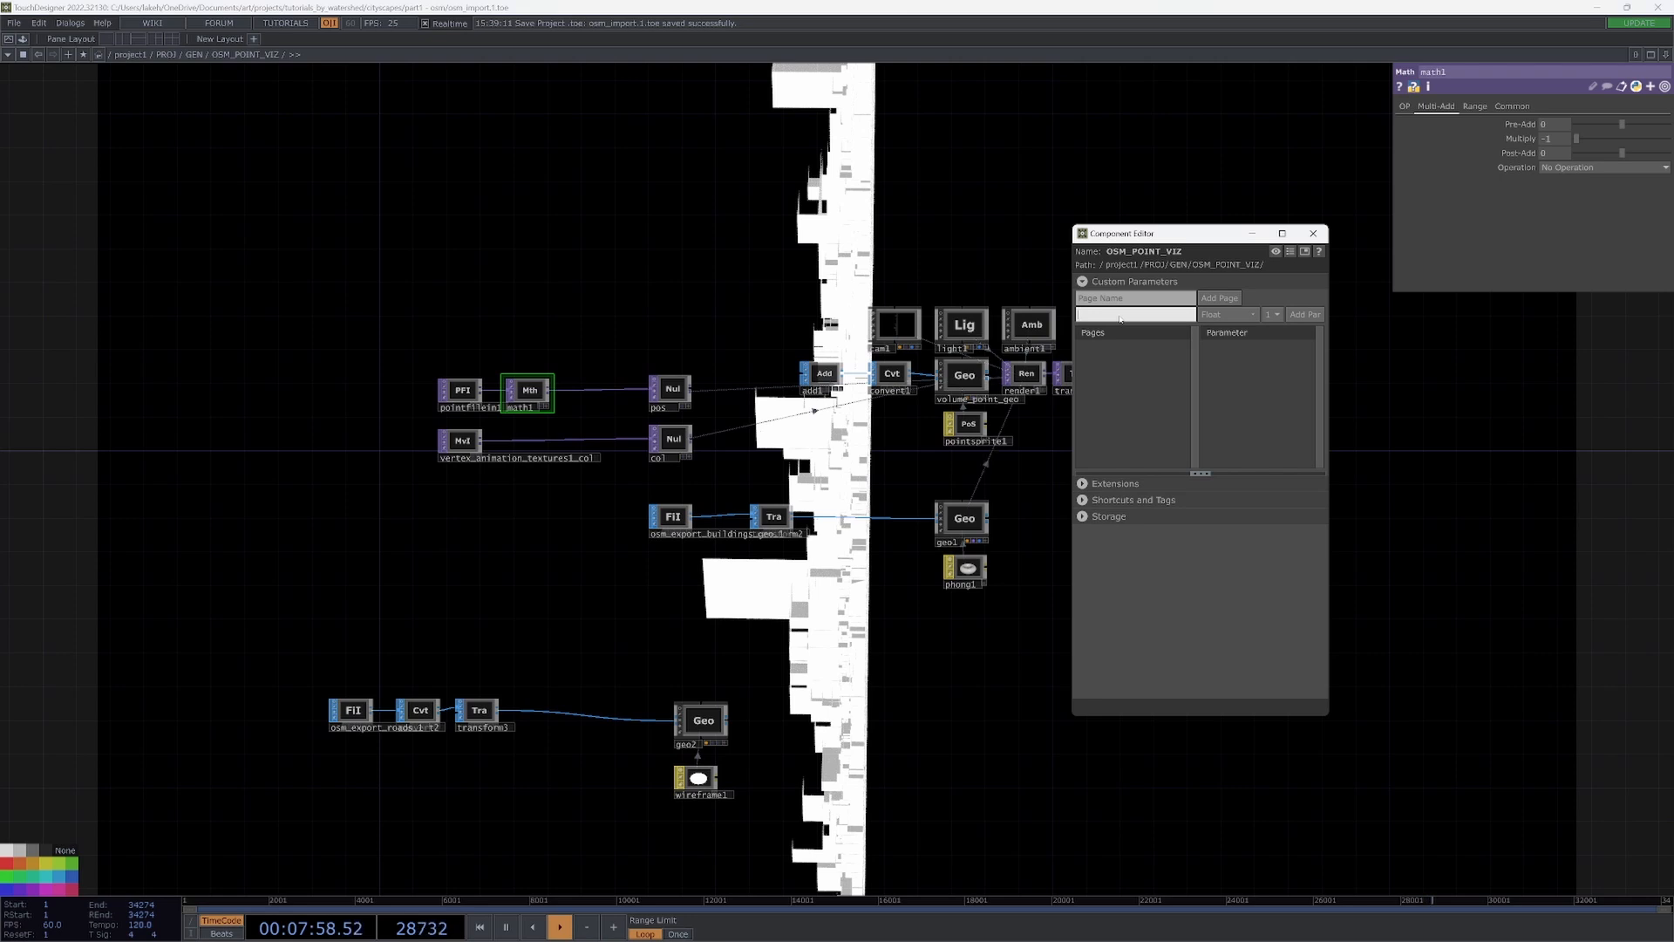
text(Zed Co)
text(Point Clo)
text(u)
text(d Zed Mult)
key(Return)
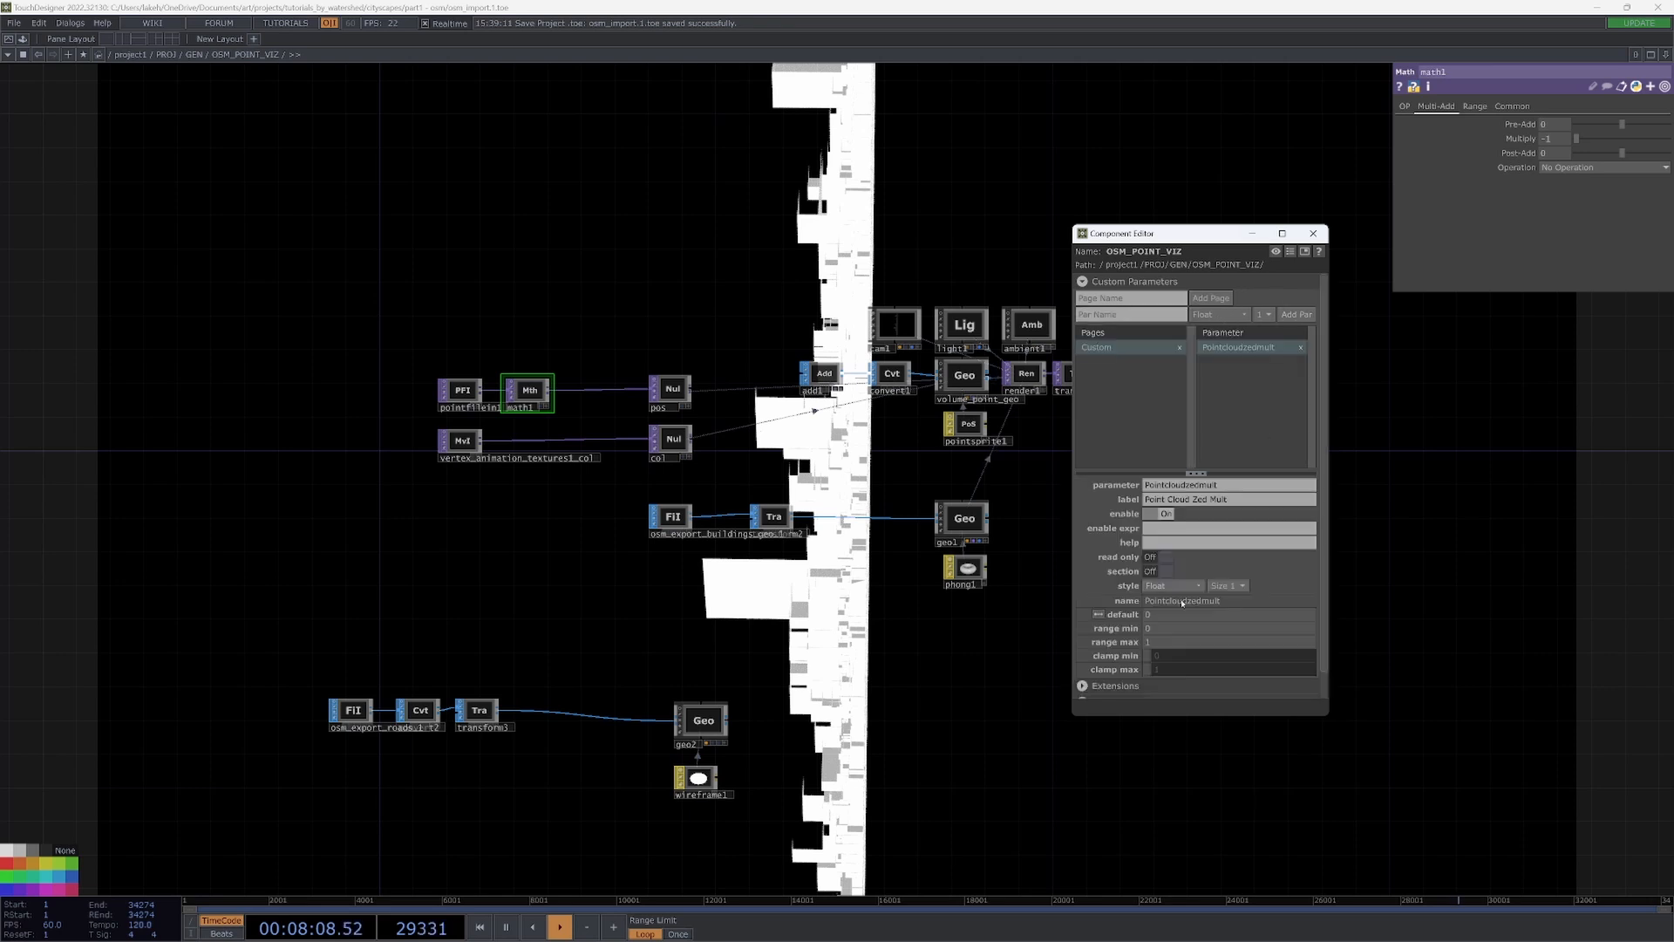
- Set the Point Cloud Zed Mult parameter's default to -1 and its range from -2 to 2
text(-1)
key(Tab)
text(2)
key(Tab)
- Open the OSM_POINT_VIZ component's parameters in a floating window and place it beside the point cloud nodes
right_click(811, 319)
click(864, 267)
drag(782, 96, 170, 134)
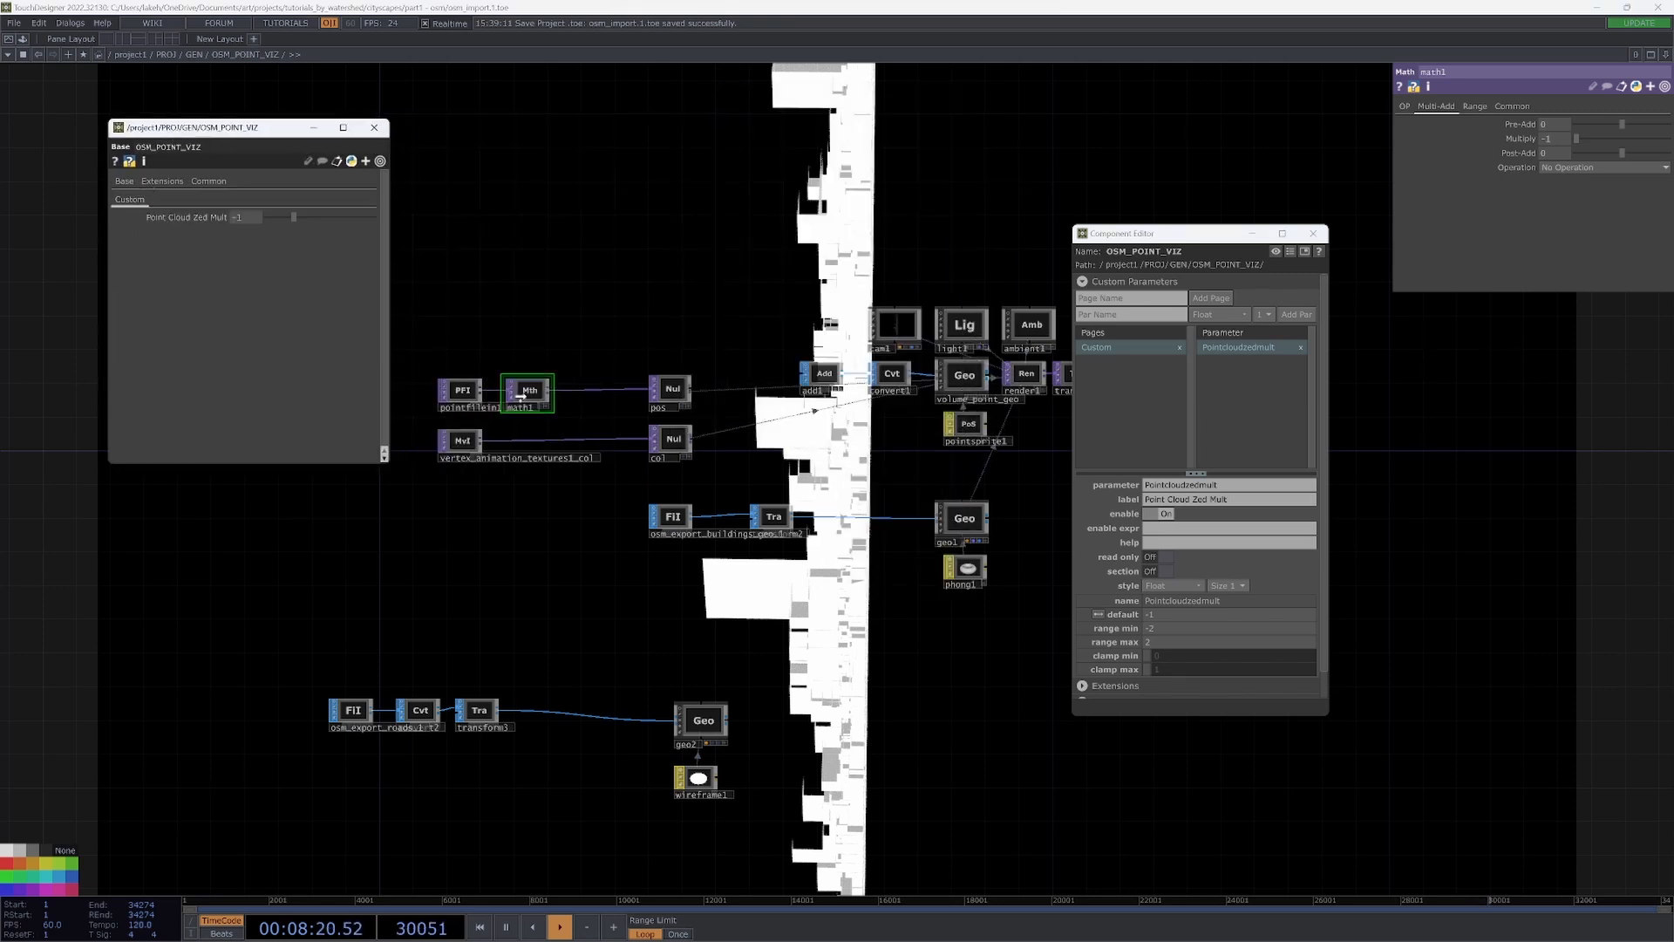
- Link the Math node's Multiply value to Point Cloud Zed Mult and rename the node zed_compression_multiple
click(1557, 140)
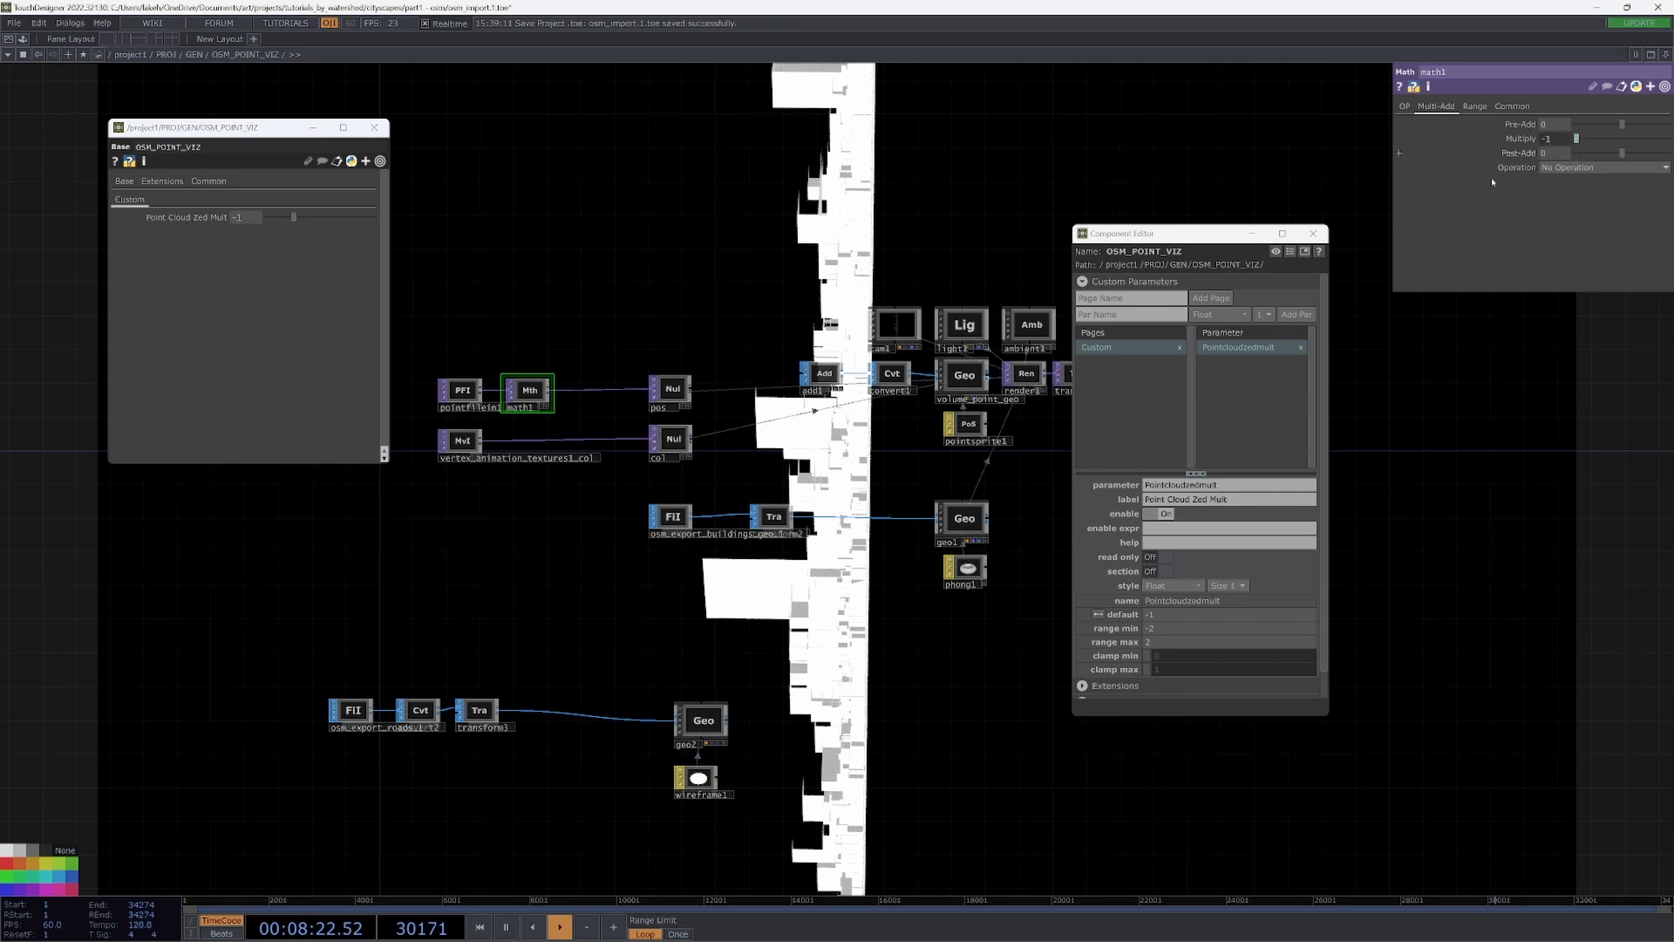
scroll(492, 410, up, 4)
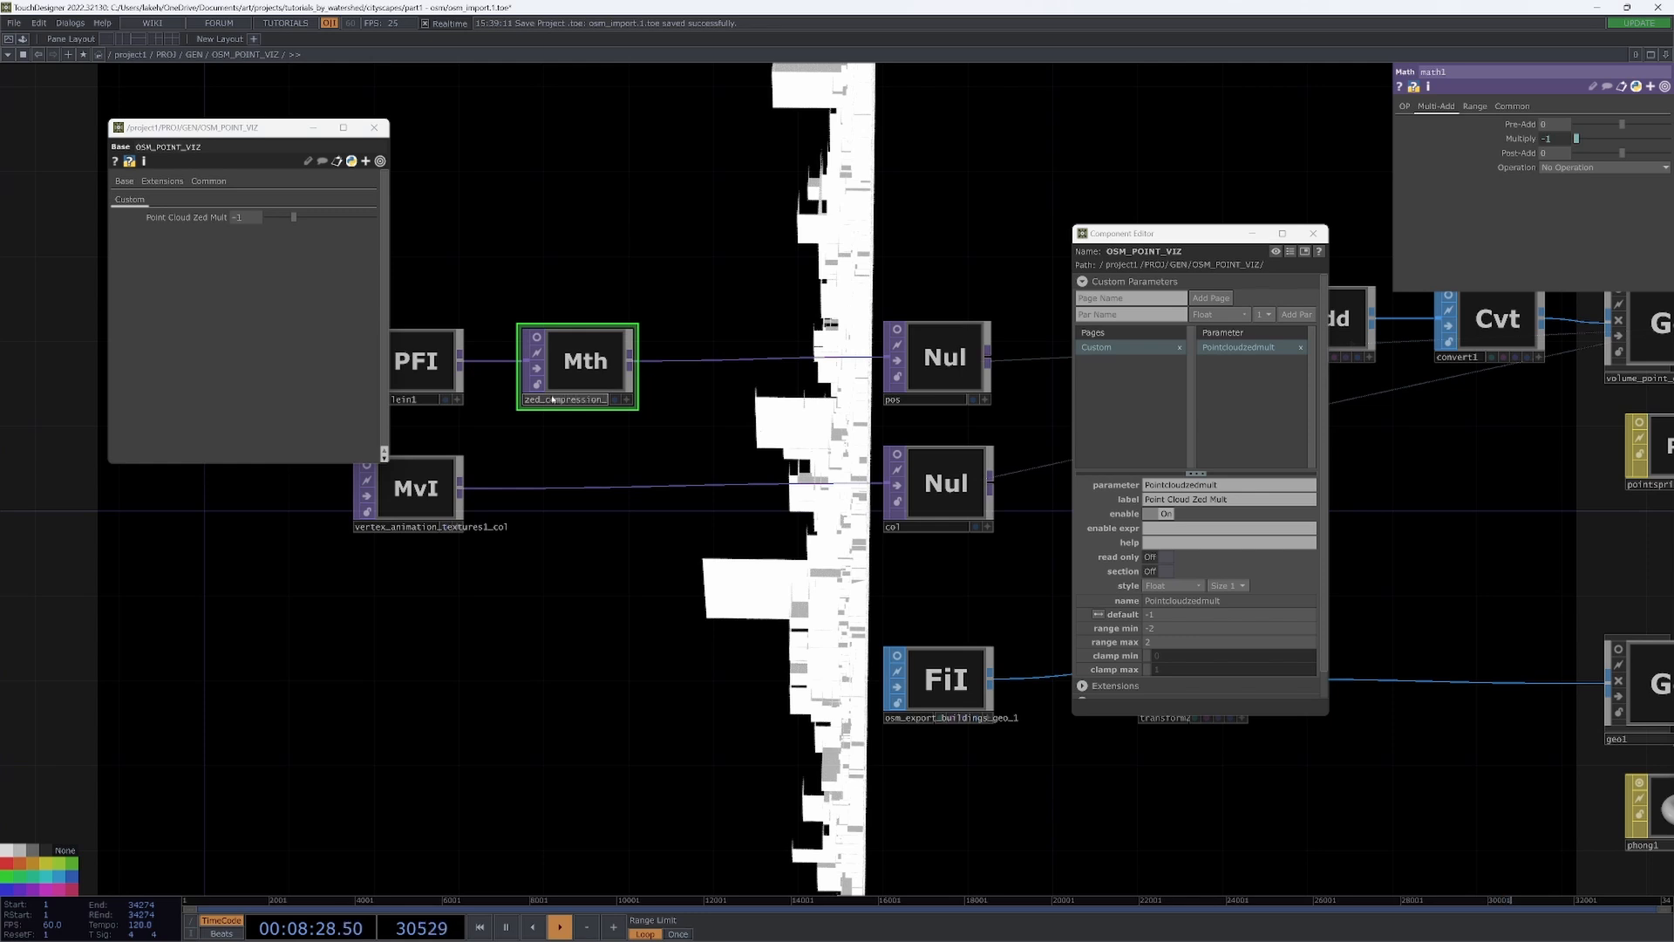
drag(526, 309, 534, 441)
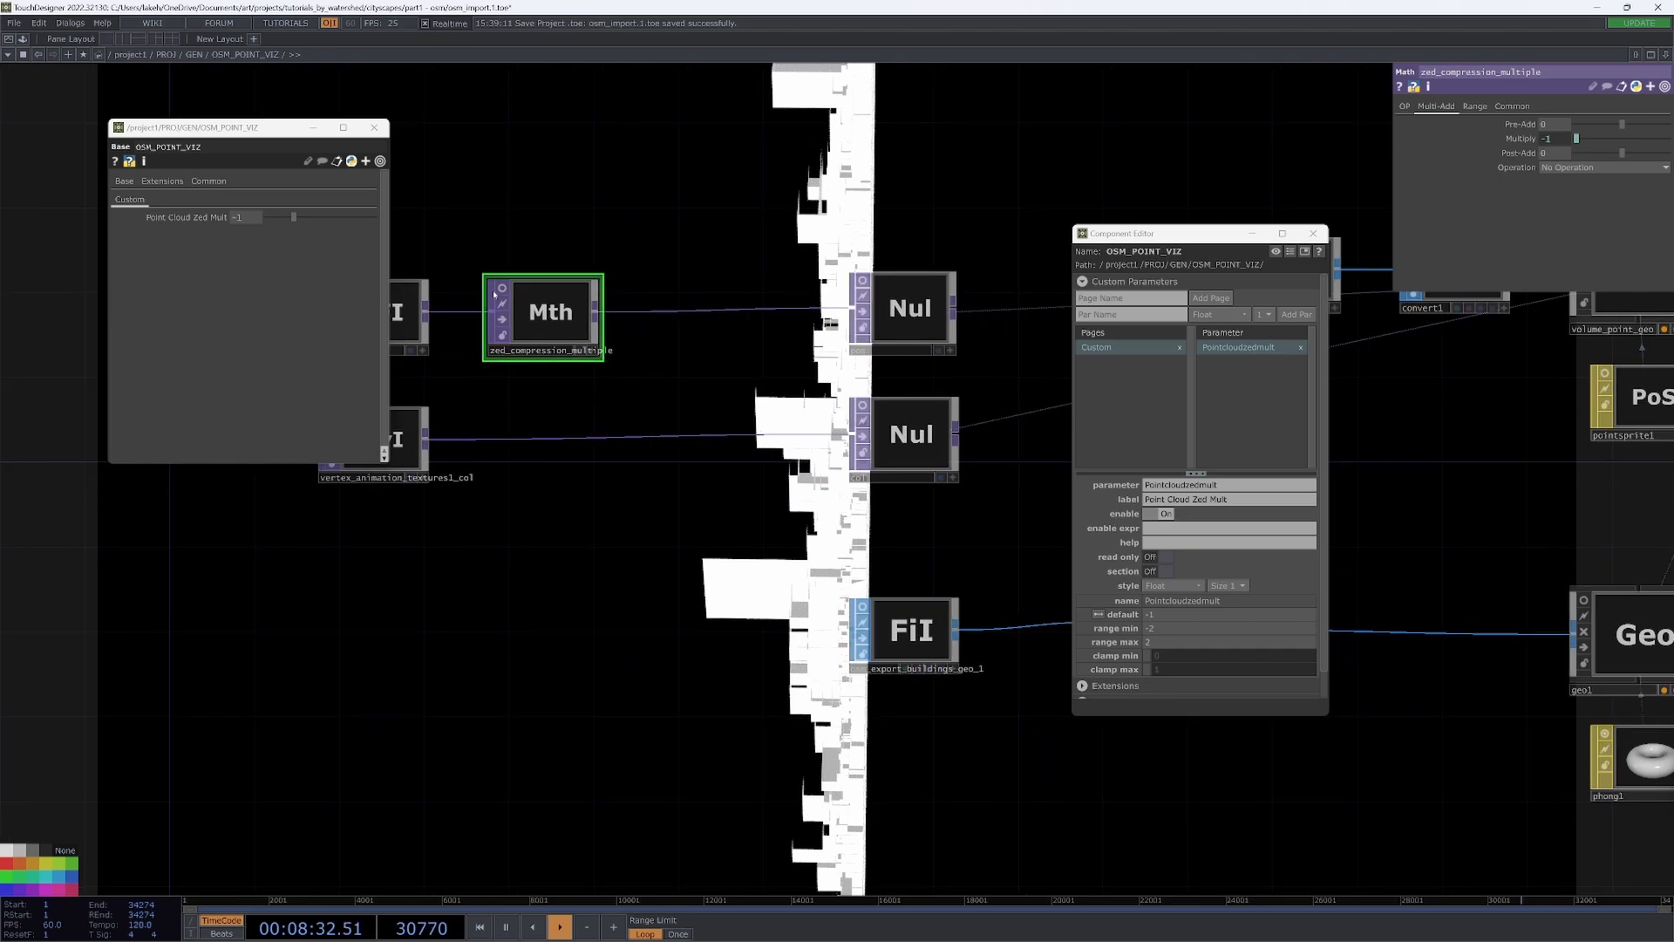
- Add a custom float parameter named Building Opacity to OSM_POINT_VIZ and set its default to 1
drag(882, 189, 692, 297)
drag(950, 264, 751, 299)
drag(977, 572, 810, 413)
click(664, 157)
drag(618, 475, 730, 476)
scroll(956, 482, down, 3)
drag(1055, 378, 940, 364)
click(1103, 318)
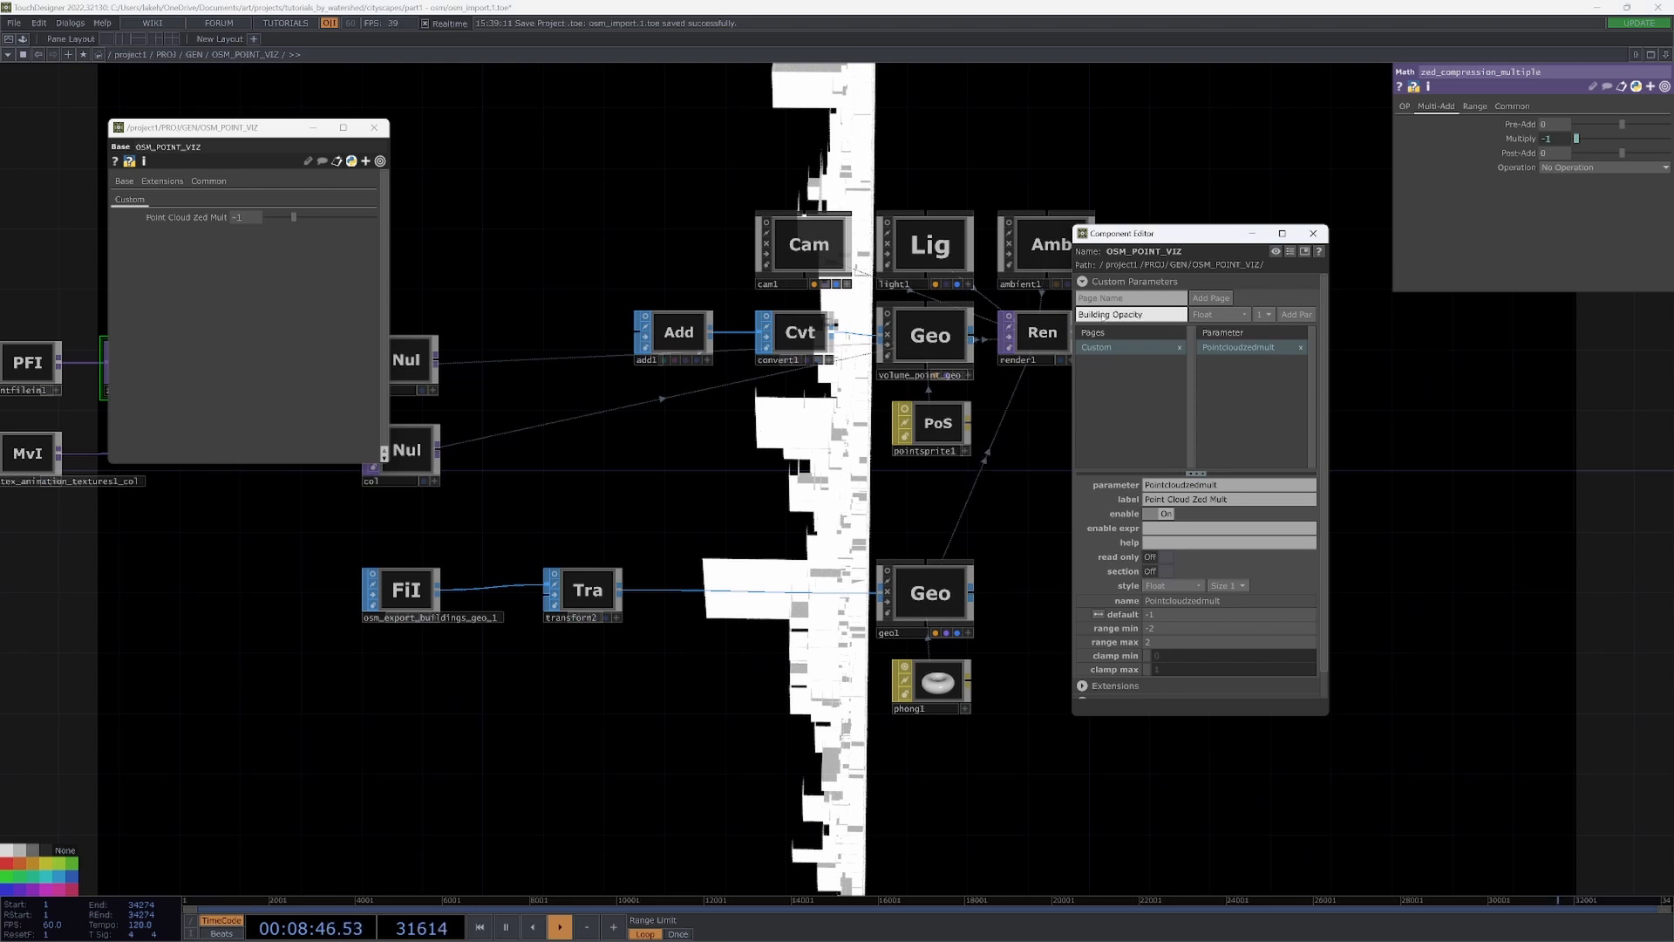
key(Return)
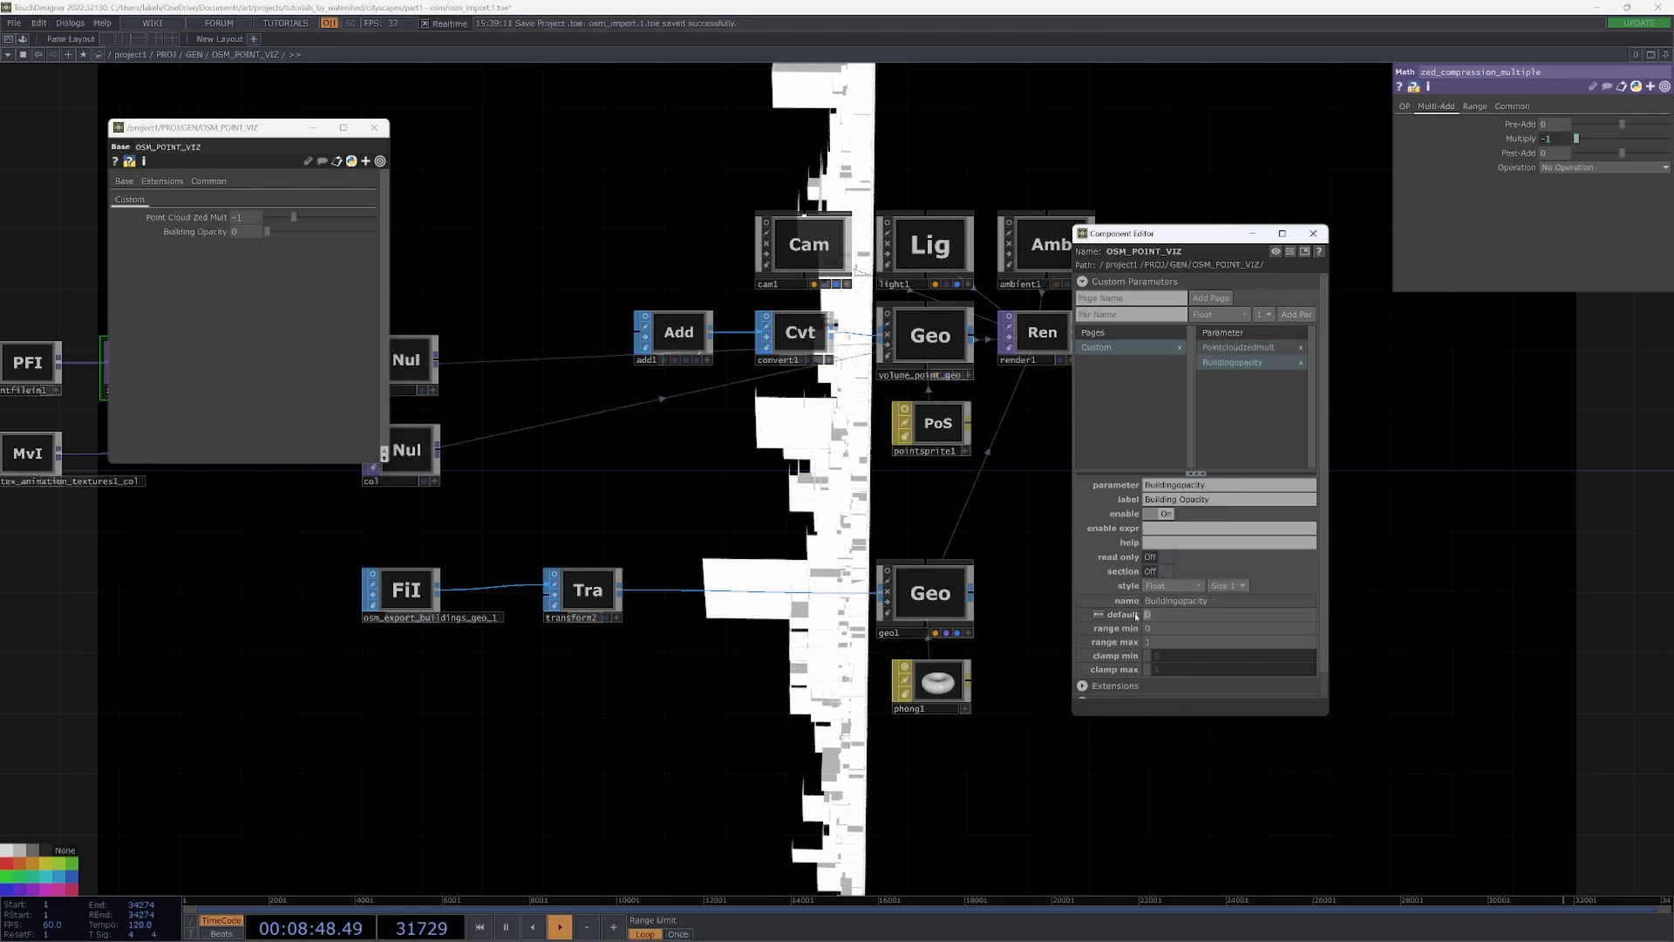
click(950, 433)
- Link the Alpha Front value of the phong1 material to the Building Opacity parameter
click(948, 698)
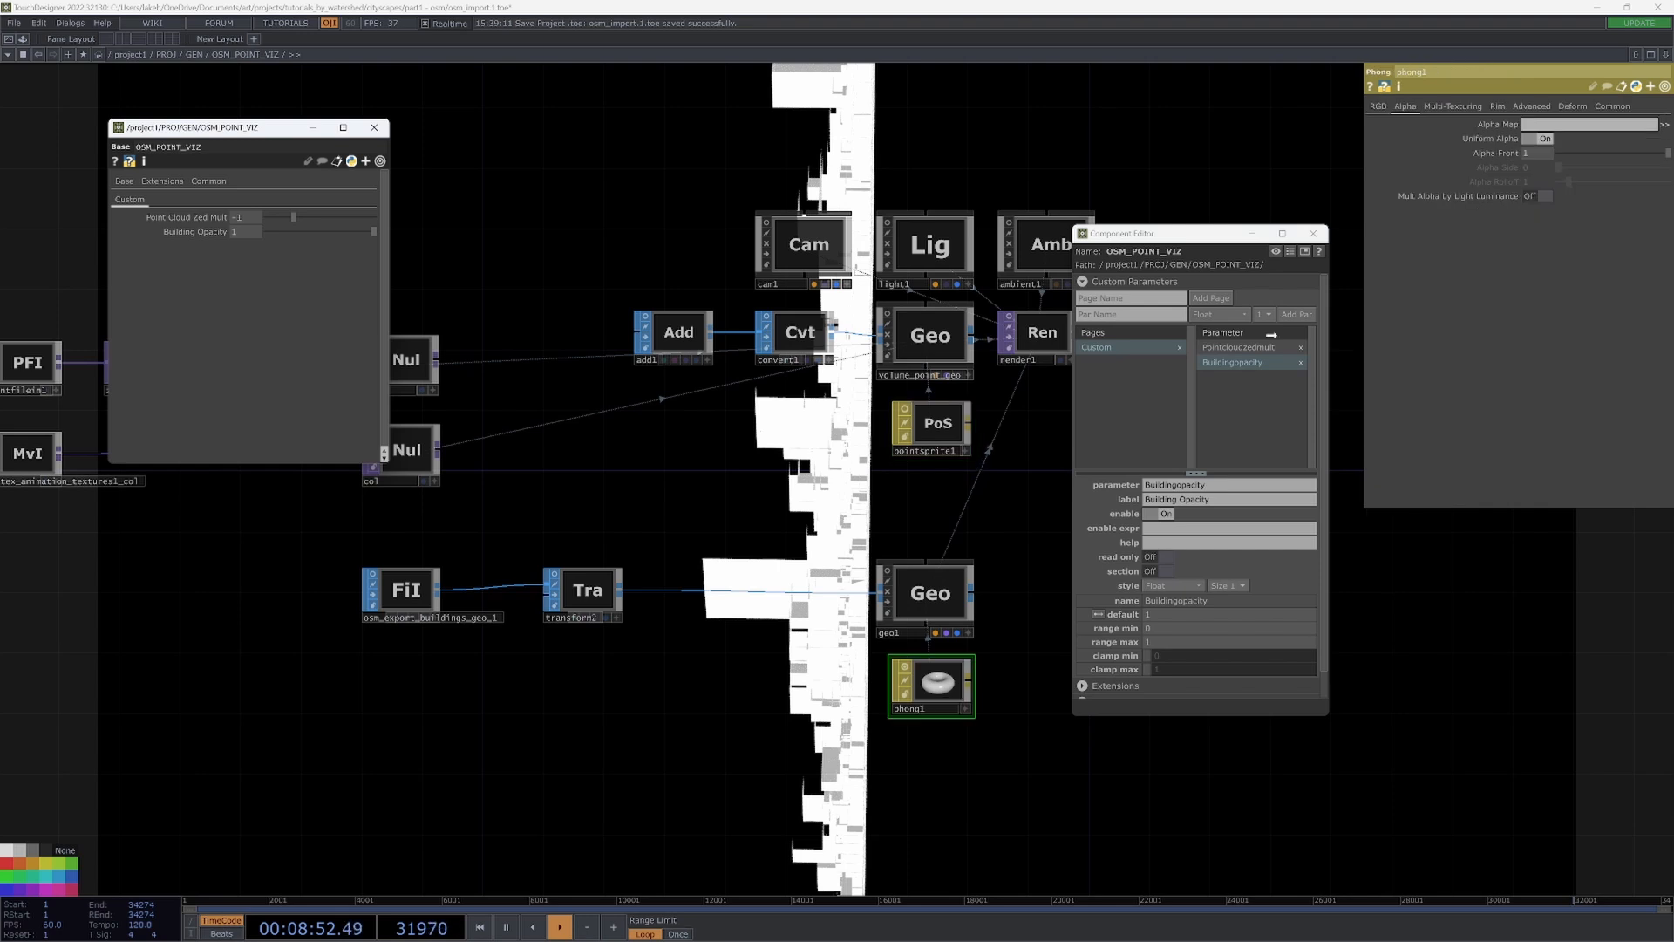
click(1549, 150)
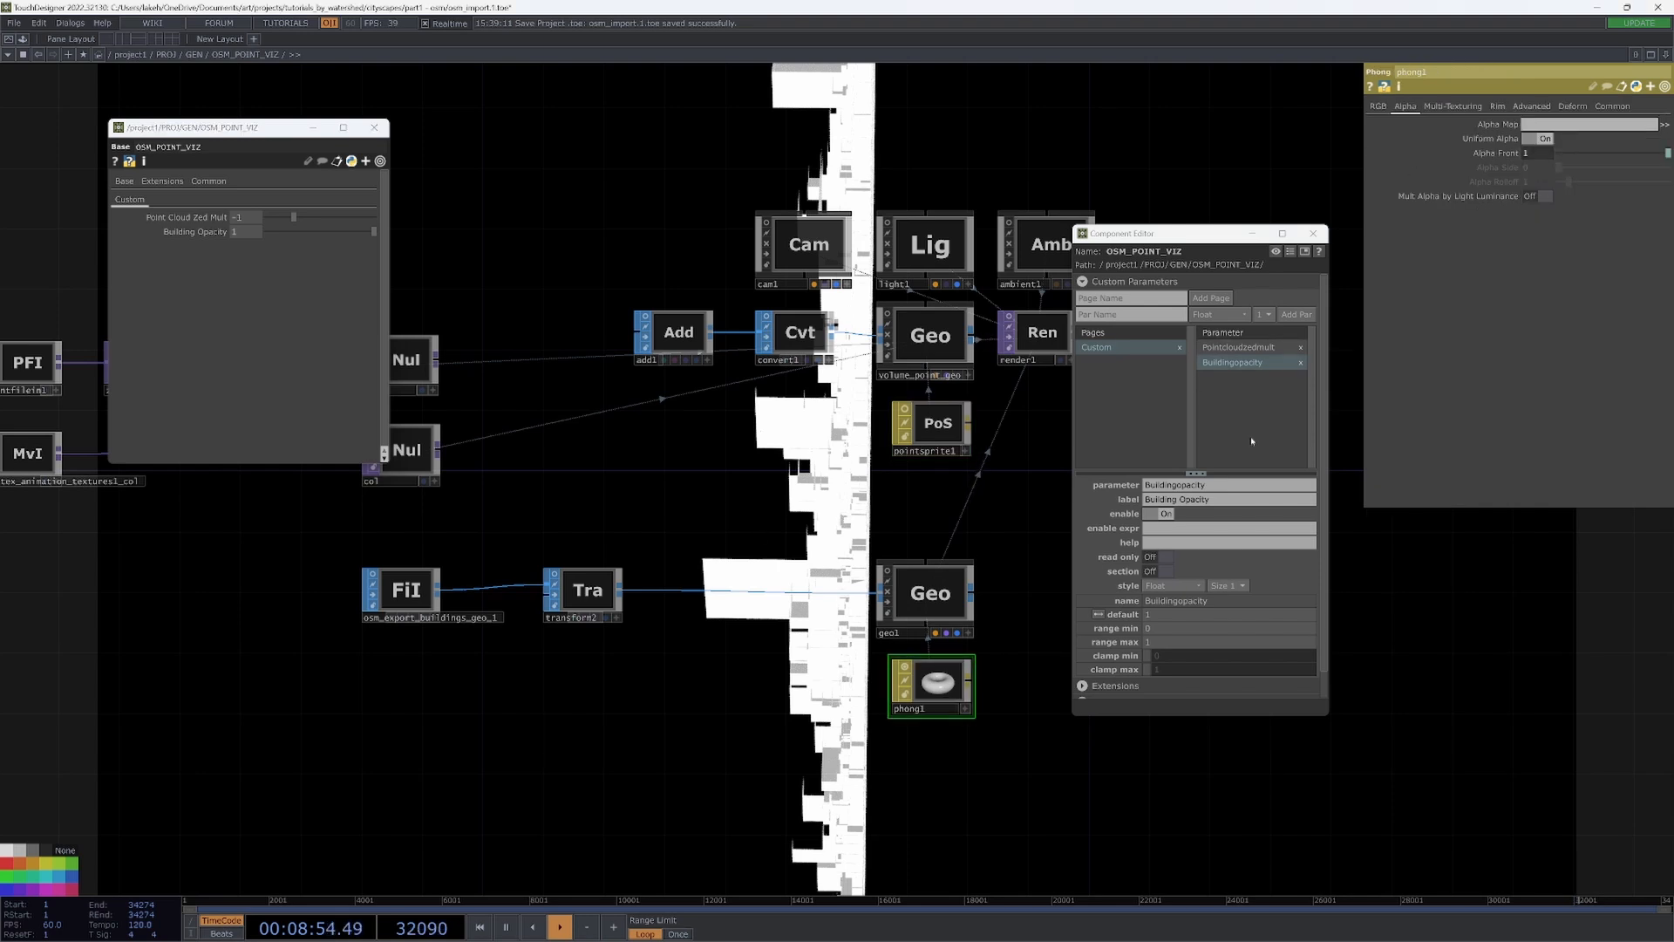
drag(332, 230, 384, 253)
- Move the component editor beneath the OSM_POINT_VIZ parameter window, clear of the render nodes
drag(817, 490, 746, 494)
drag(1161, 236, 1236, 187)
drag(505, 494, 841, 520)
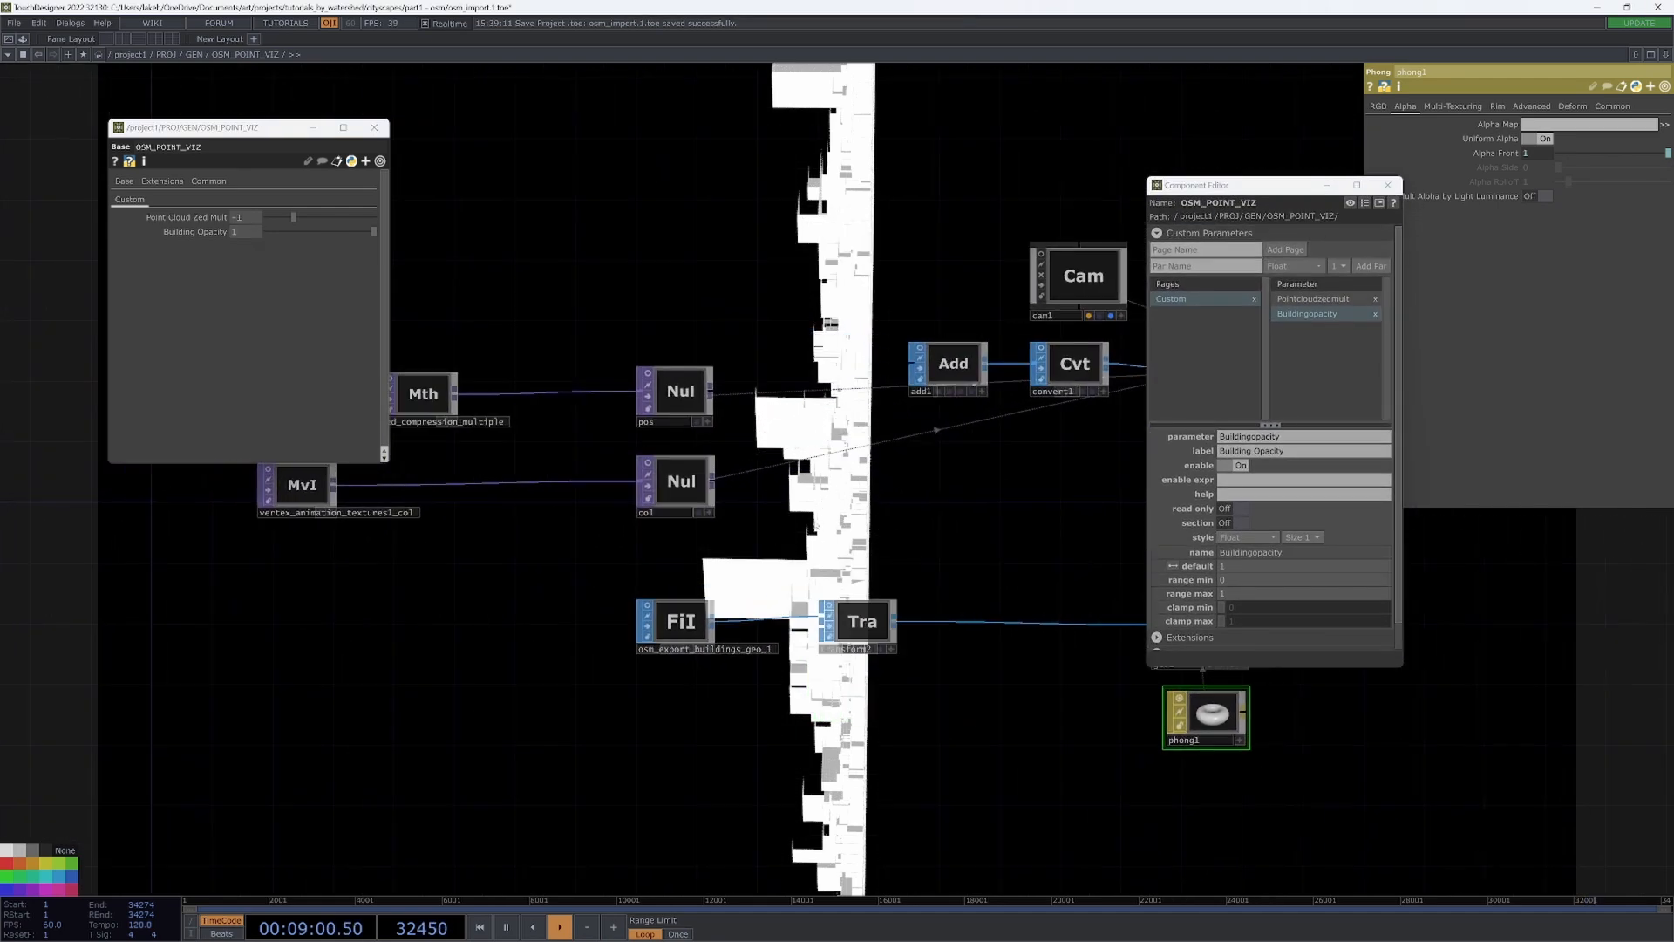
scroll(838, 520, down, 3)
scroll(657, 247, down, 3)
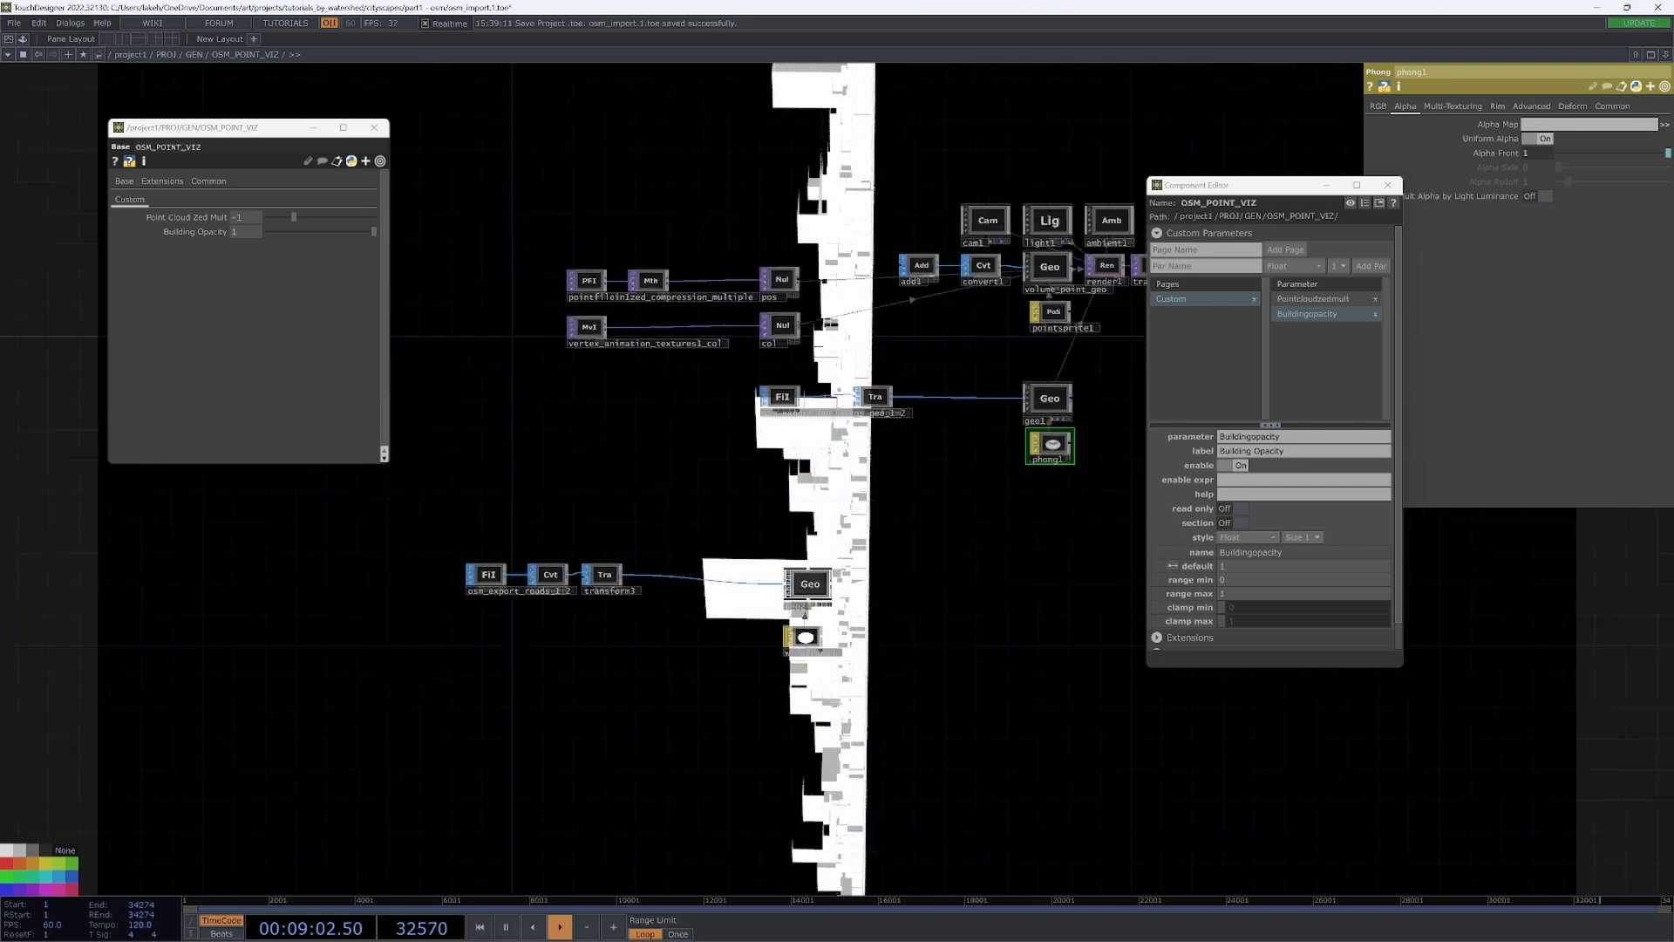
drag(1273, 190, 169, 369)
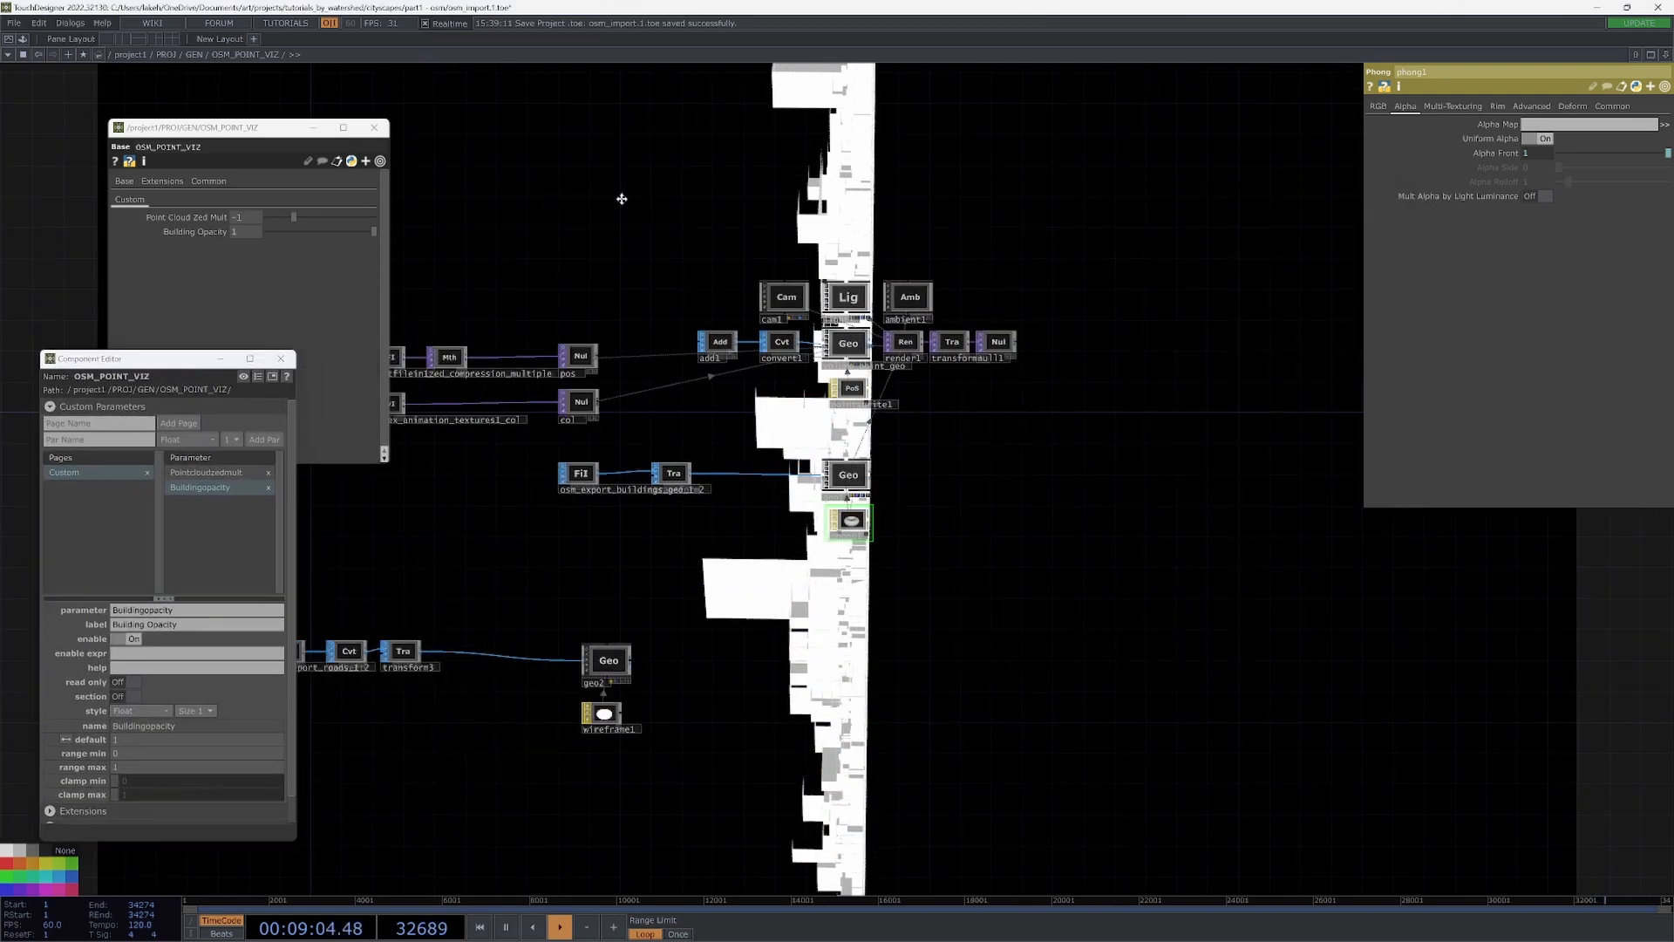
- Display the viewer of the cam1 camera node and bring it up close
drag(746, 312, 959, 315)
scroll(959, 316, up, 8)
click(957, 317)
drag(684, 299, 418, 306)
scroll(818, 422, down, 6)
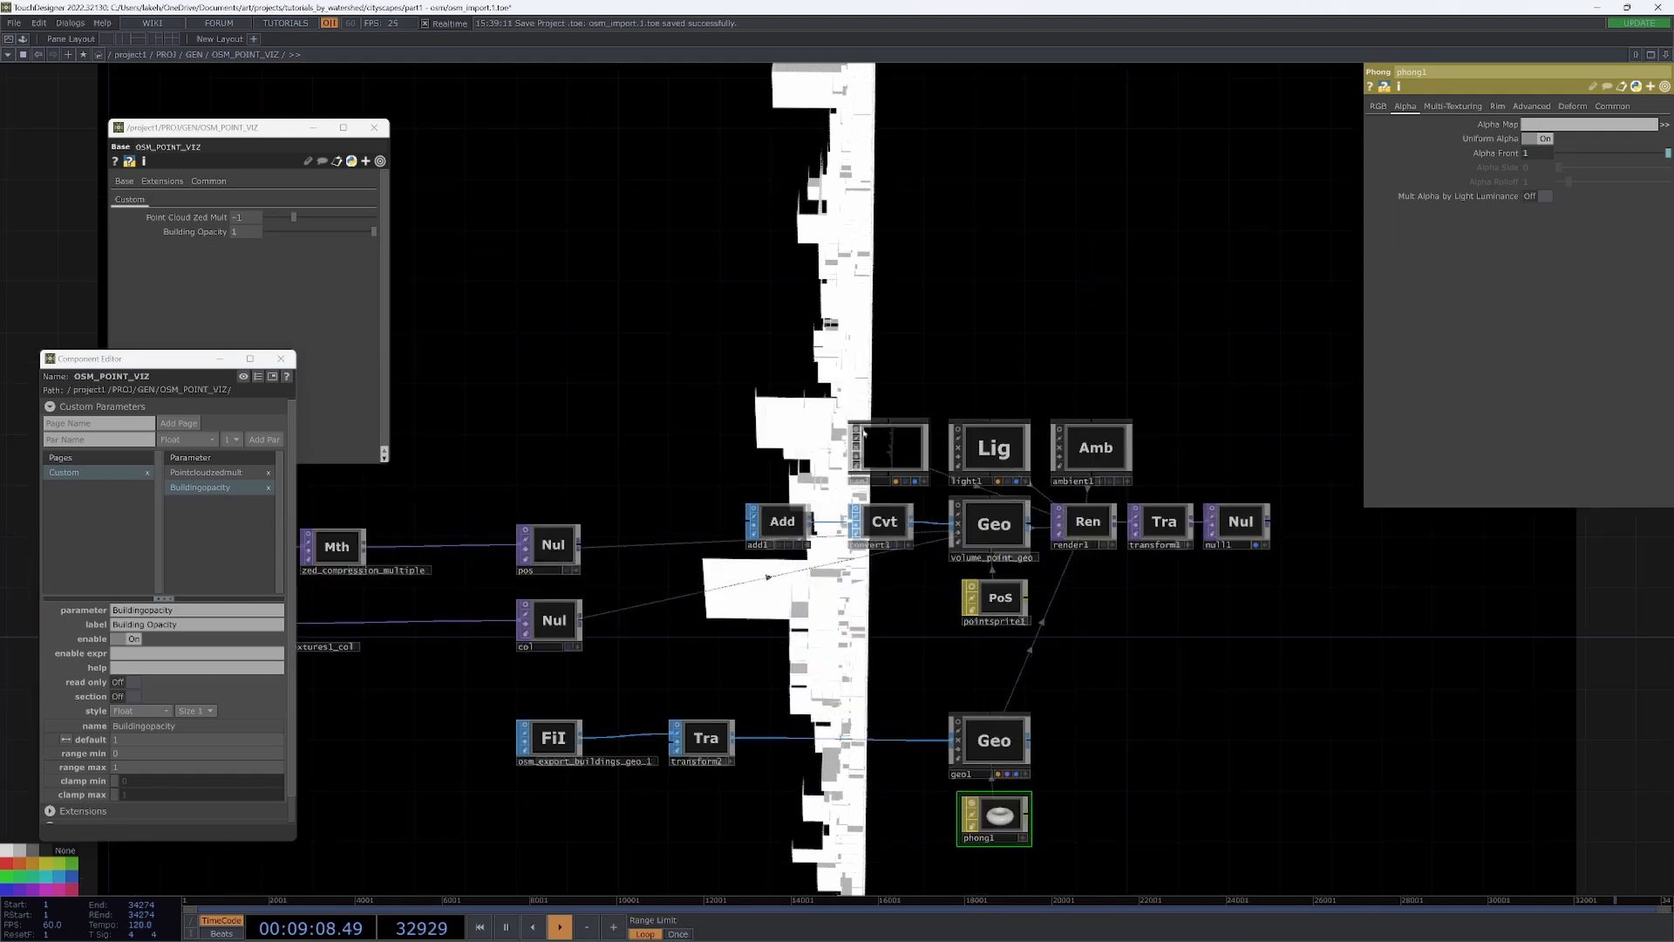
scroll(951, 326, down, 2)
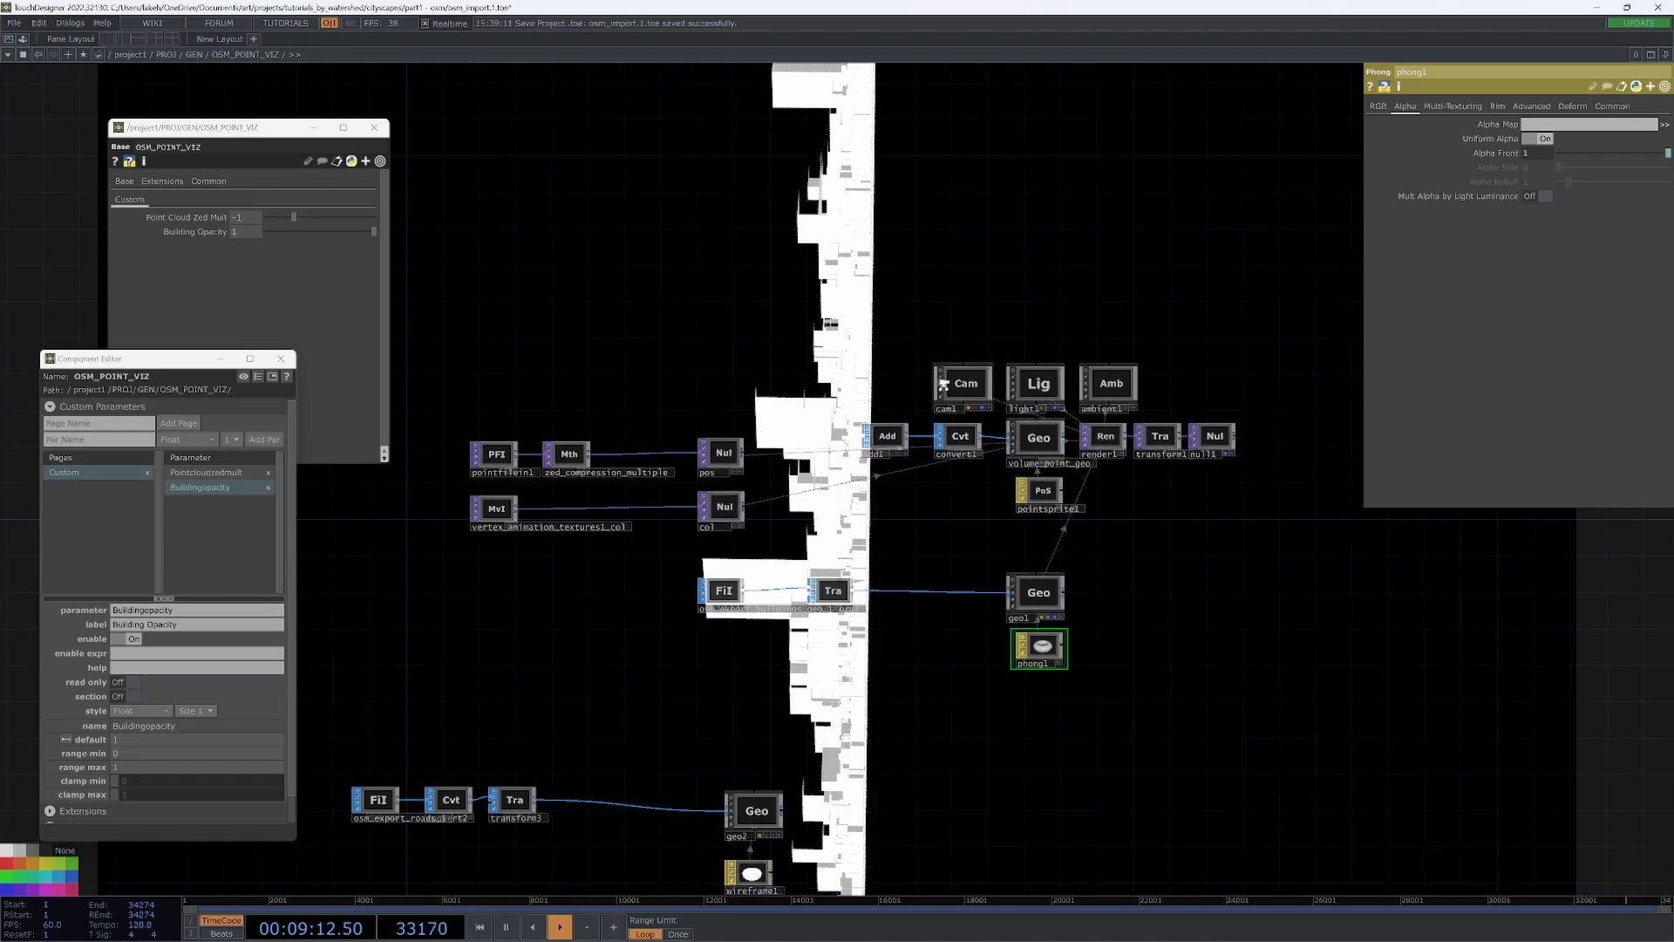
scroll(930, 346, up, 3)
scroll(1029, 358, up, 3)
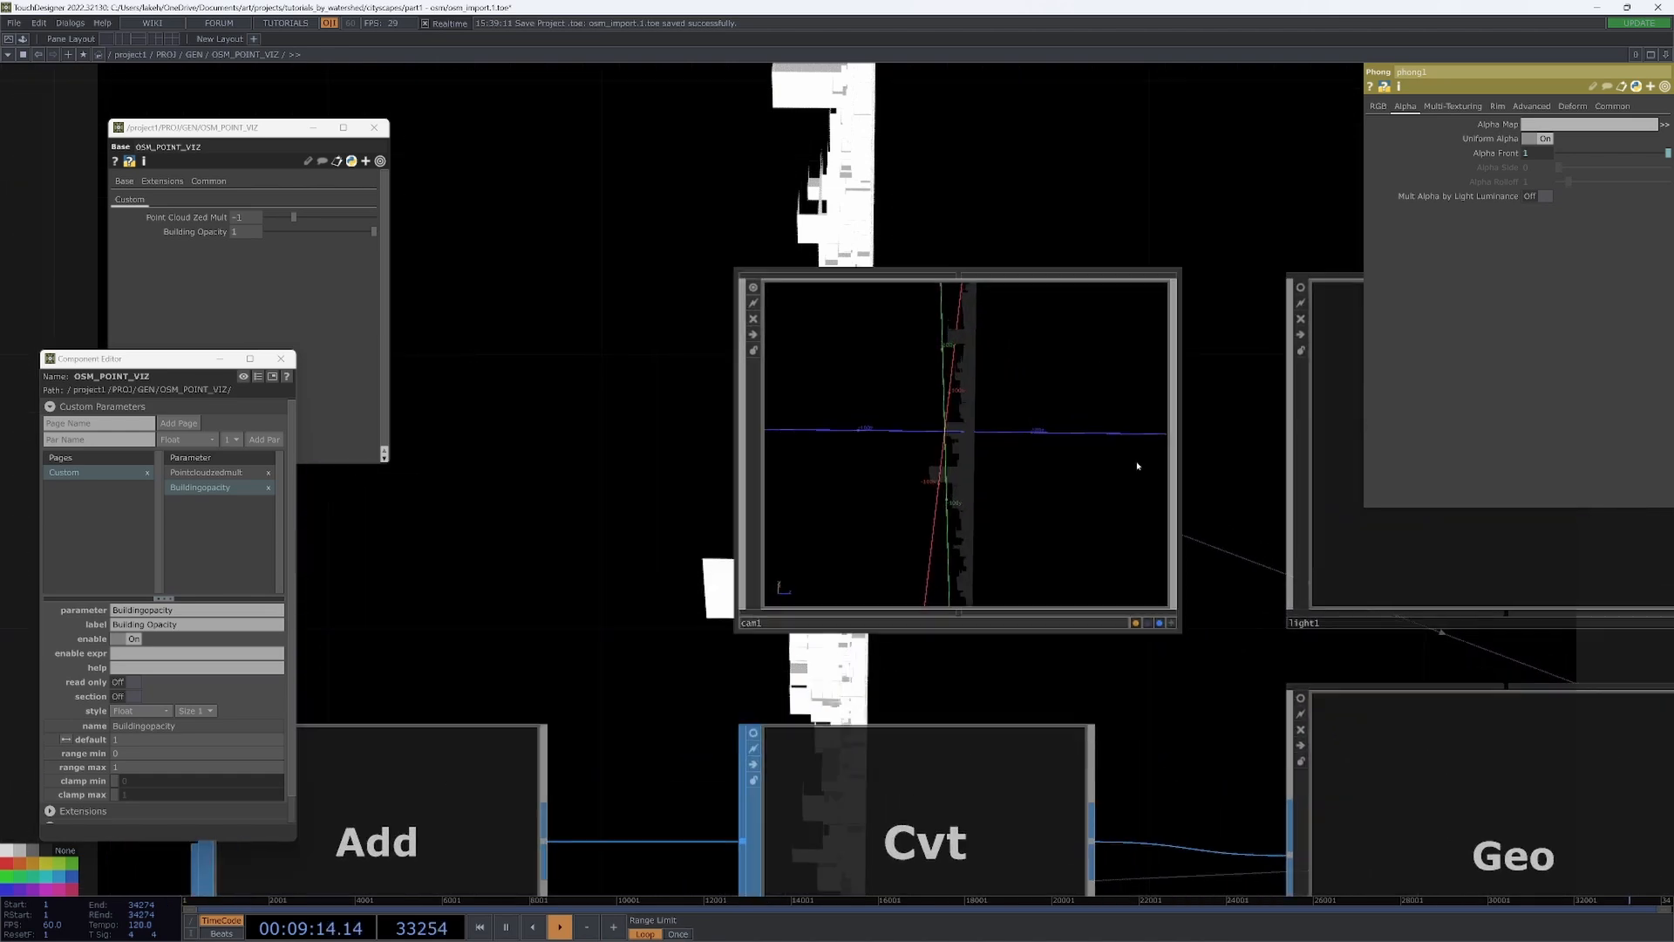
- Try orbiting cam1 to an angled view of the buildings, and undo the camera change
click(1171, 622)
drag(986, 564, 1097, 459)
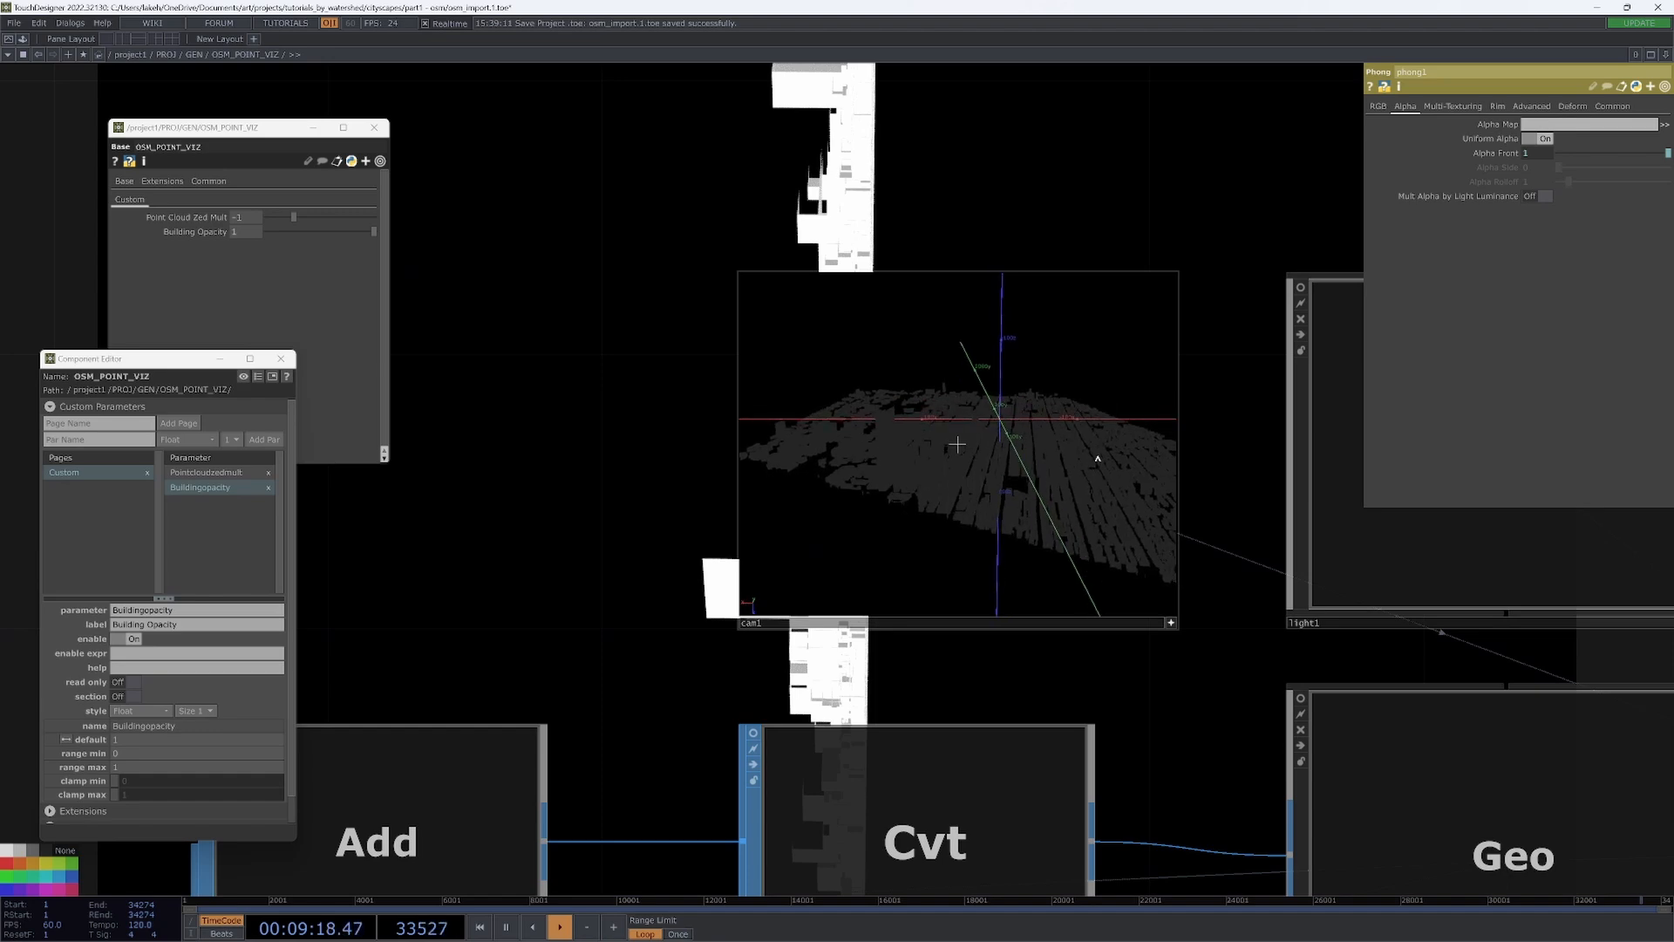
drag(694, 479, 719, 394)
key(ctrl+z)
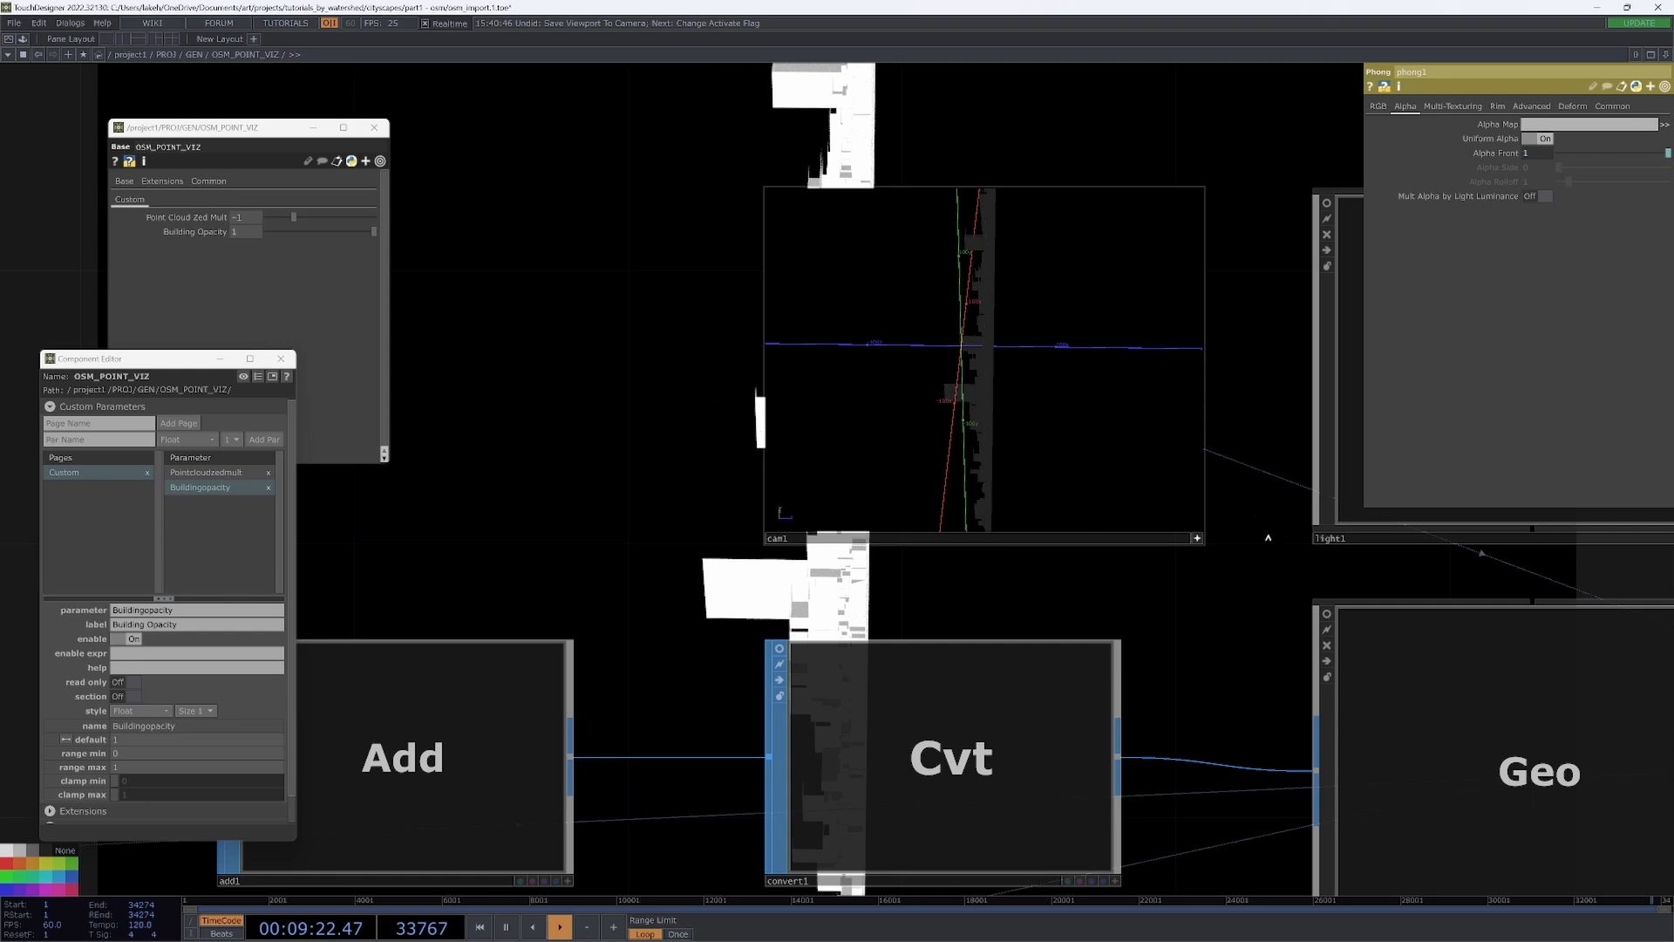
click(1197, 538)
- Duplicate the cam1 camera and place the copy between cam1 and light1
drag(981, 471, 503, 469)
scroll(837, 444, down, 3)
click(679, 424)
key(ctrl+v)
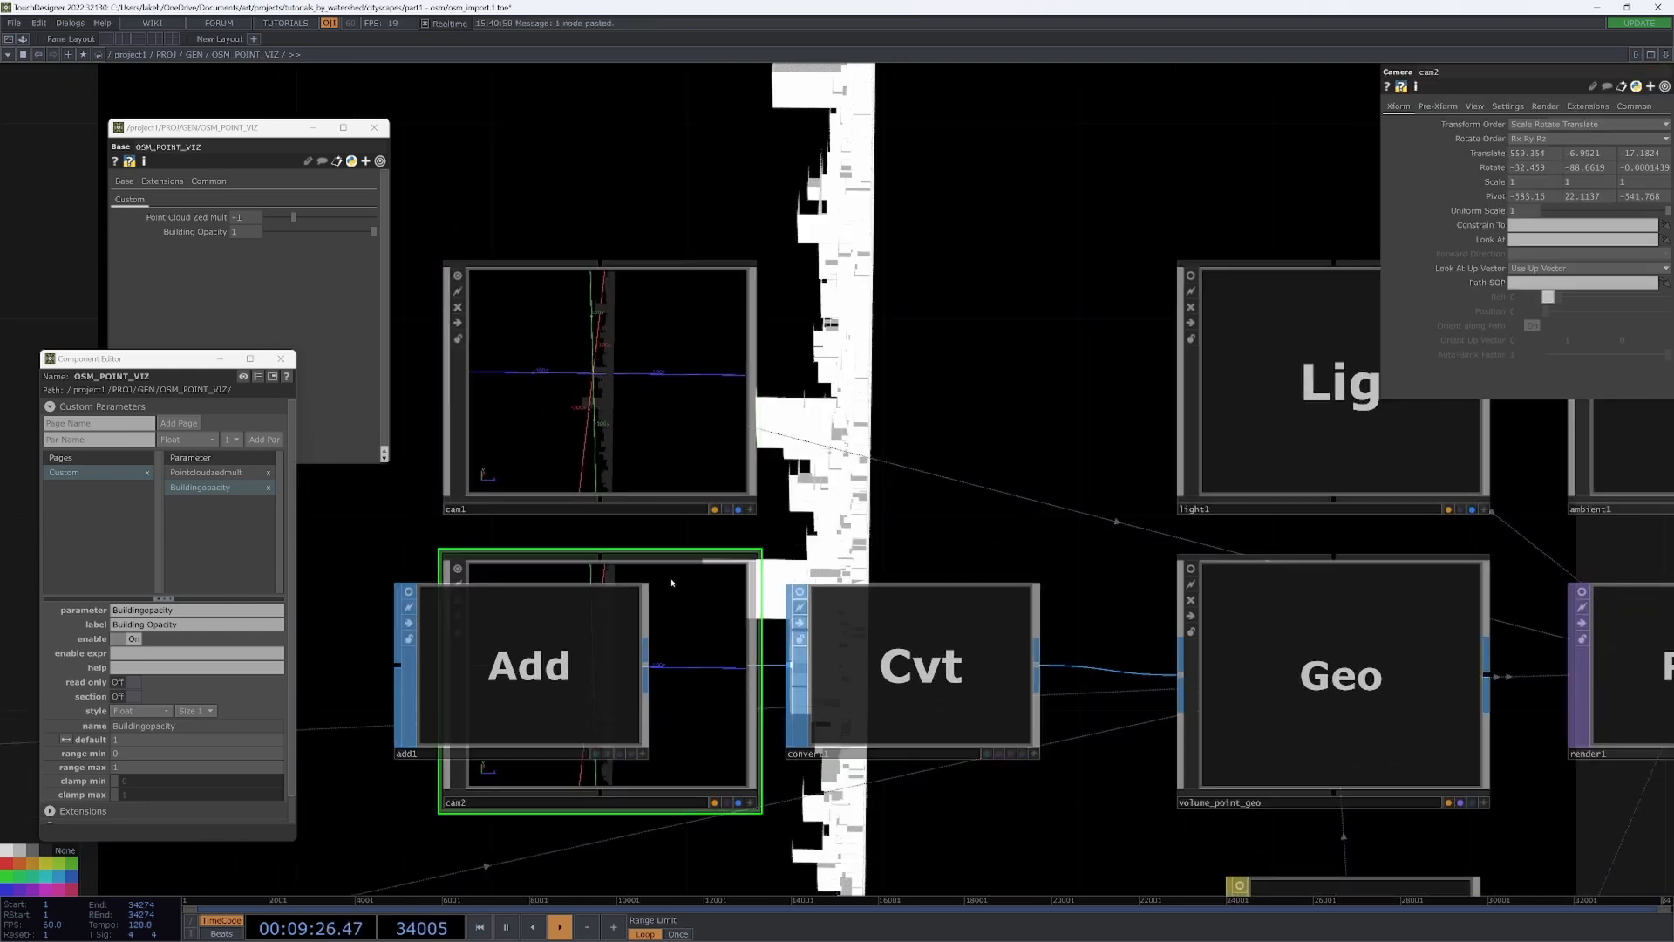
click(1029, 348)
- Hide cam1's viewer and orbit cam2 to an angled aerial view of the whole building area
click(1093, 508)
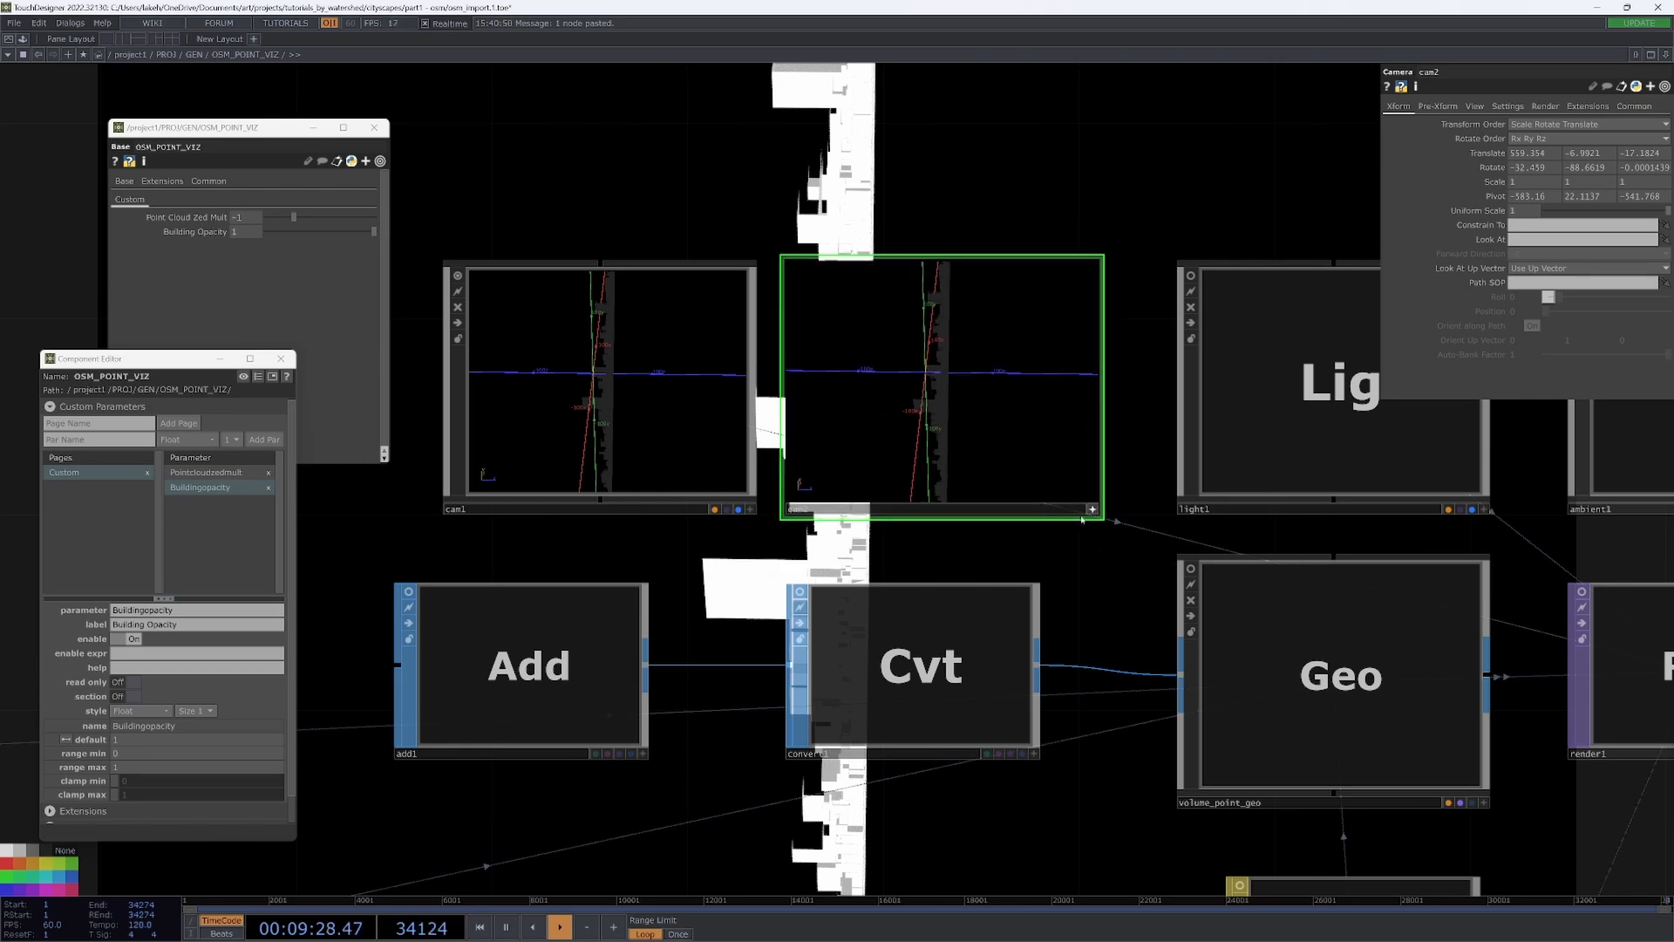
click(457, 275)
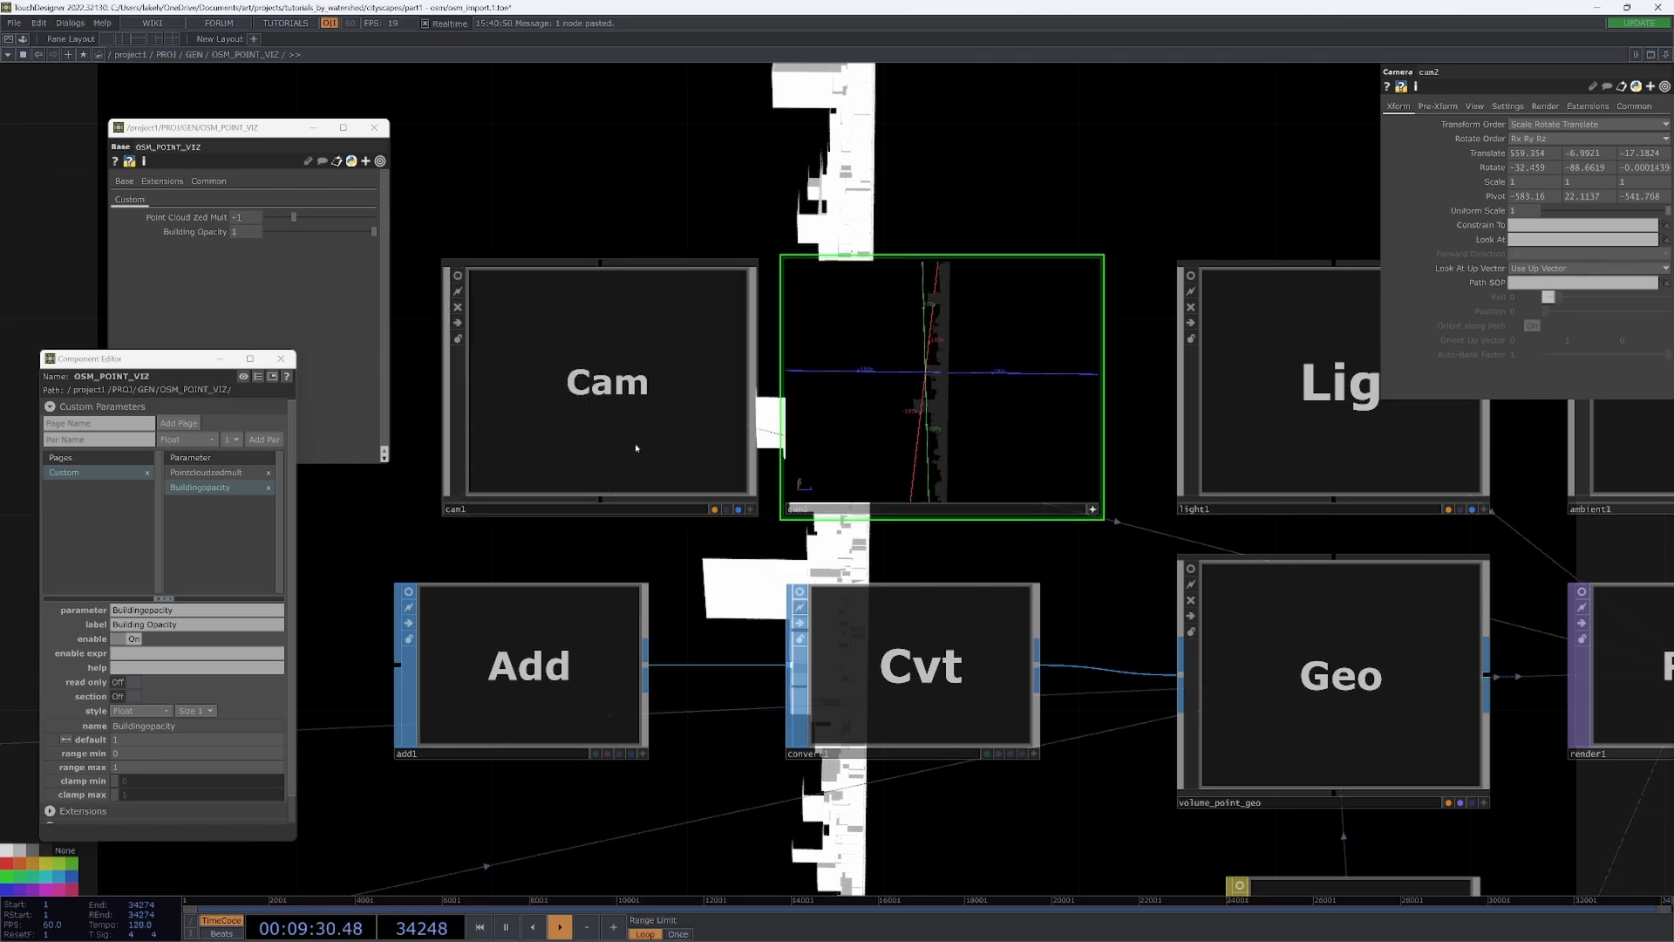
scroll(714, 550, up, 5)
drag(636, 589, 454, 767)
drag(822, 601, 1021, 452)
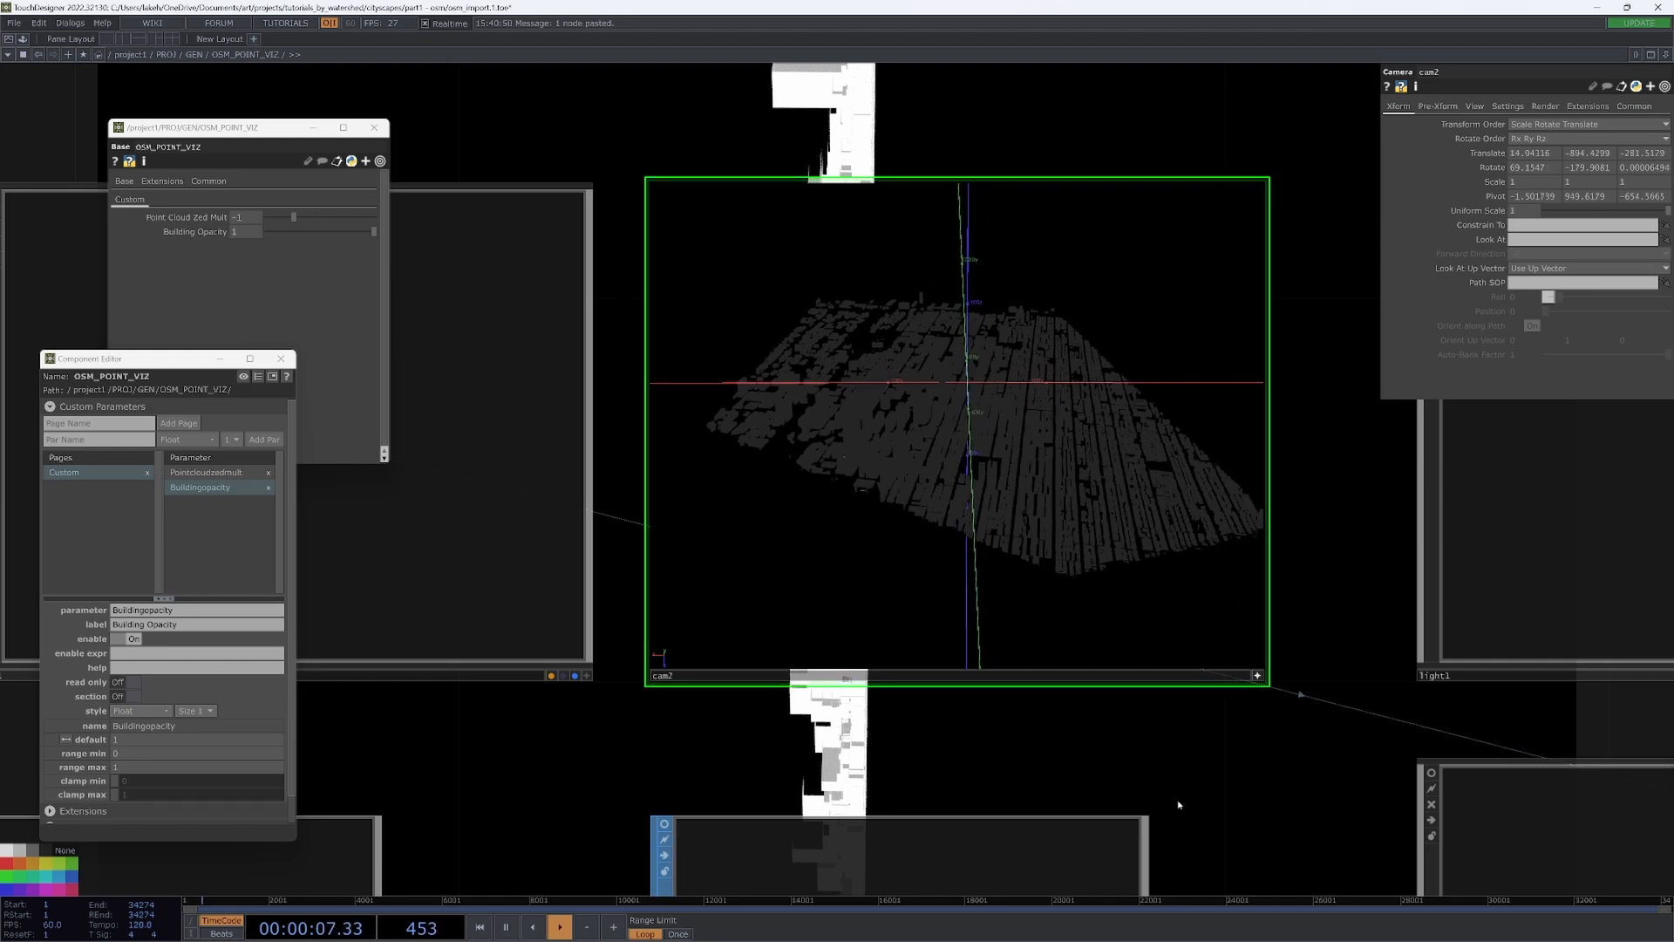
scroll(964, 605, down, 10)
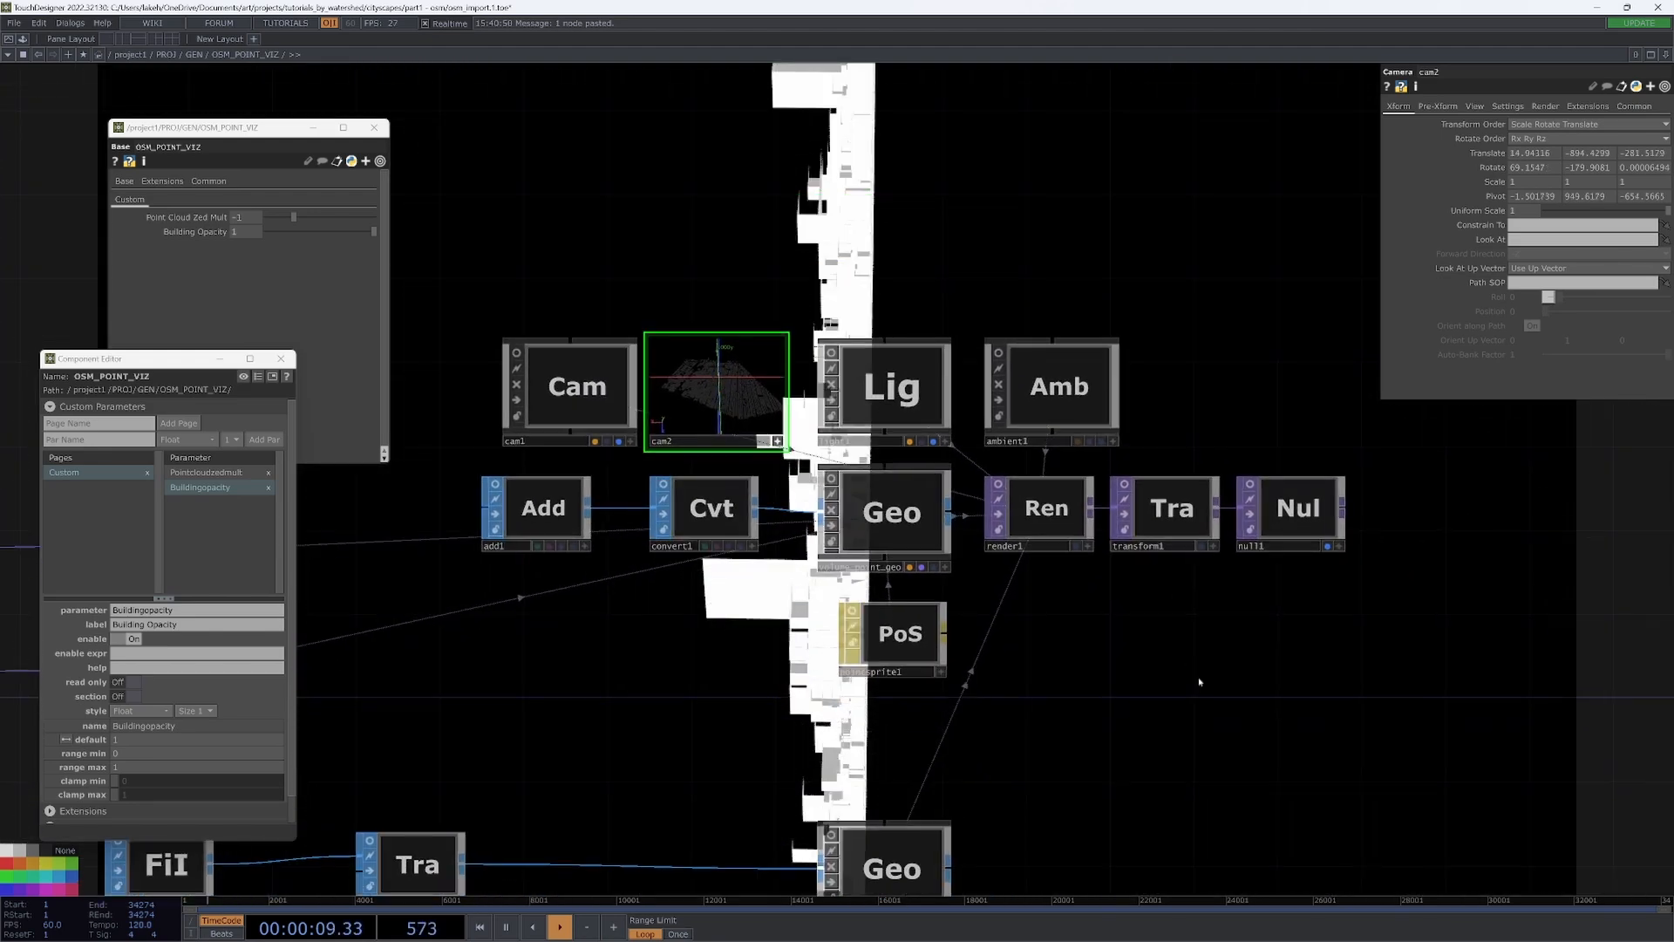
drag(1163, 657, 1158, 615)
click(771, 398)
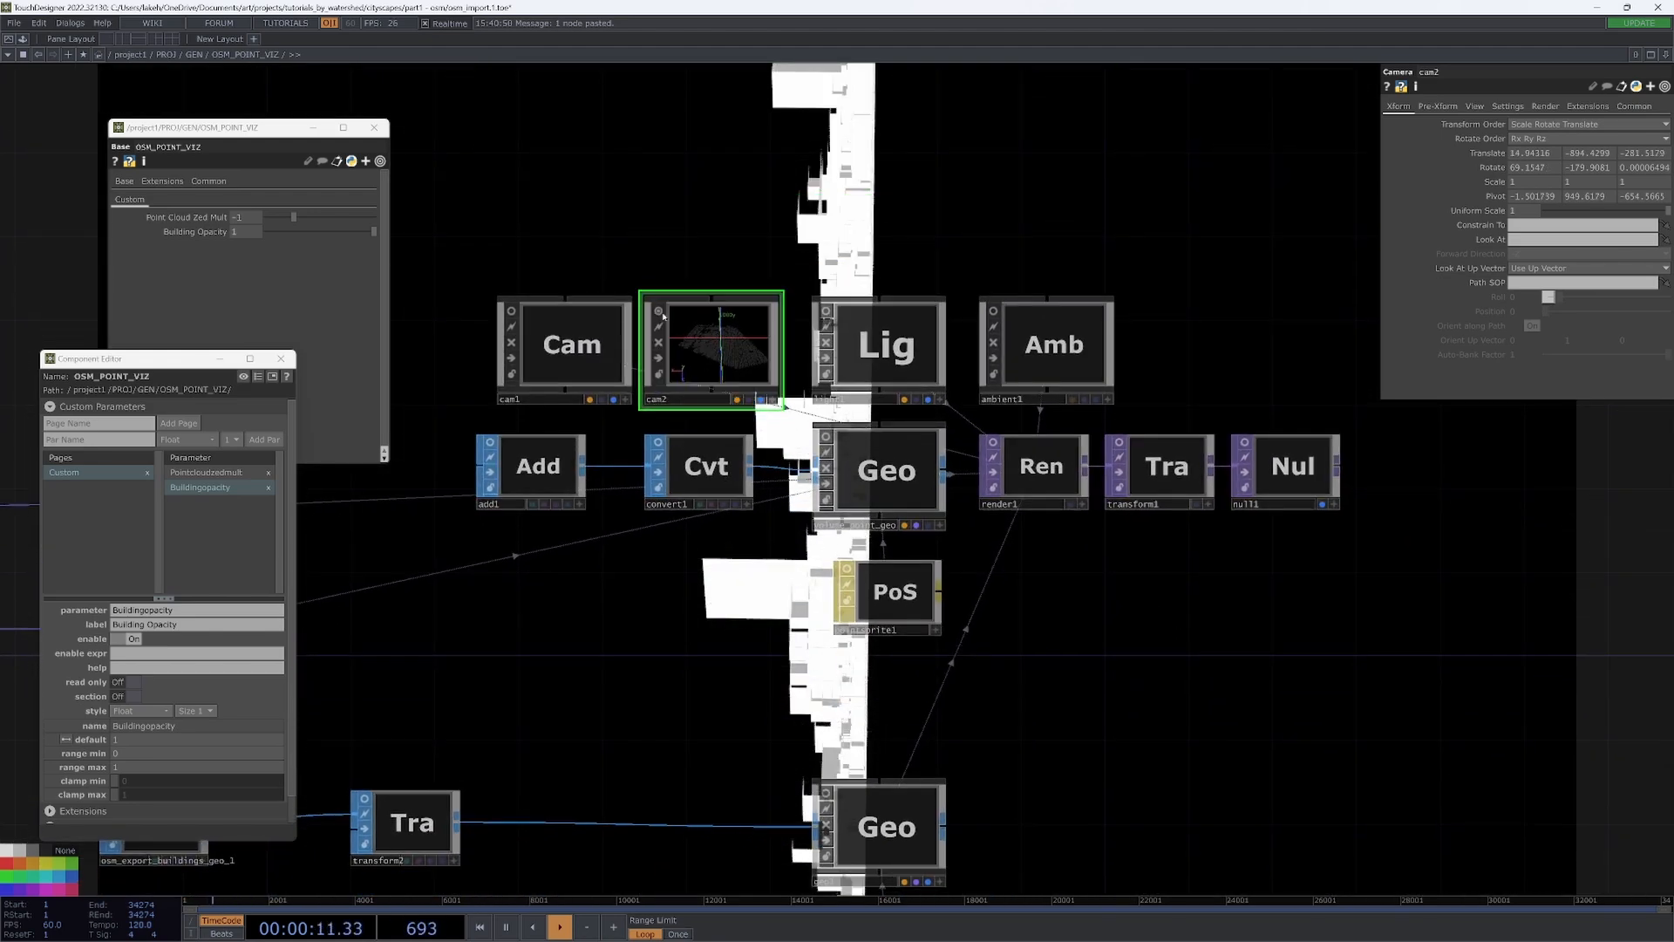
- Hide cam2's viewer and move the cameras, lights, point geometry and render chain away to the right of geo1
scroll(964, 307, down, 5)
right_drag(1233, 617, 473, 265)
drag(503, 354, 937, 639)
drag(891, 321, 758, 84)
drag(1220, 400, 929, 406)
right_drag(1170, 531, 795, 369)
drag(846, 386, 878, 422)
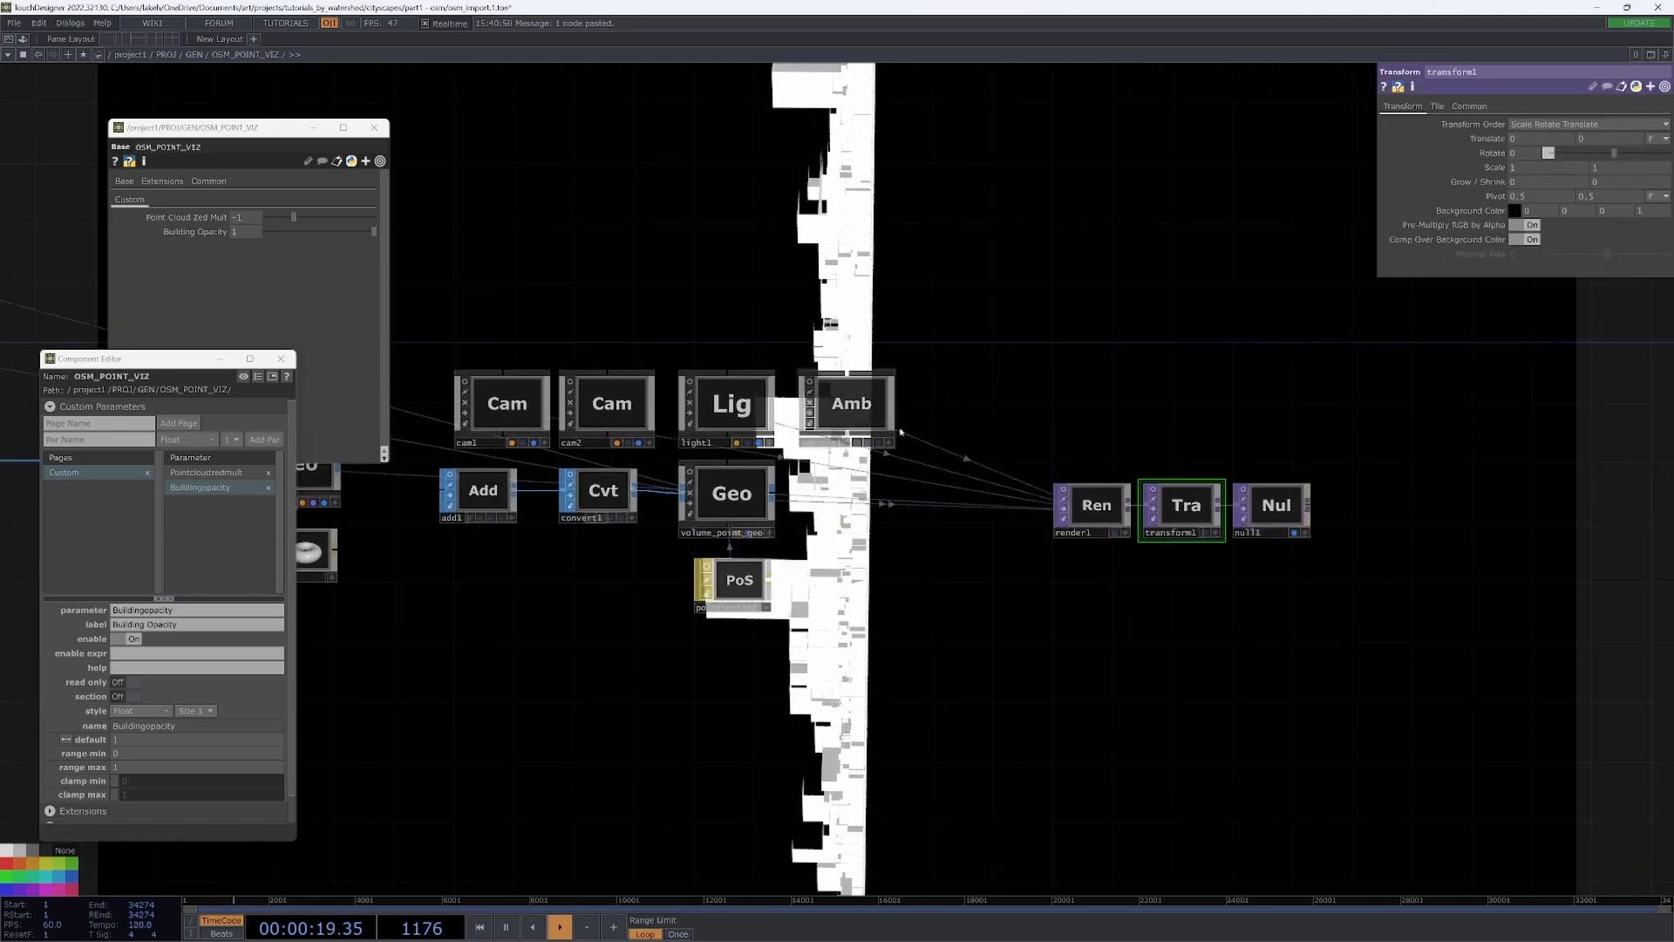
- Move render1, transform1 and null1 closer to the lights and align add1 and convert1 beneath the cameras
drag(1064, 493, 824, 478)
drag(1168, 497, 990, 482)
drag(1291, 512, 1136, 497)
drag(1055, 561, 1100, 510)
drag(1453, 620, 1494, 622)
drag(1038, 598, 1133, 623)
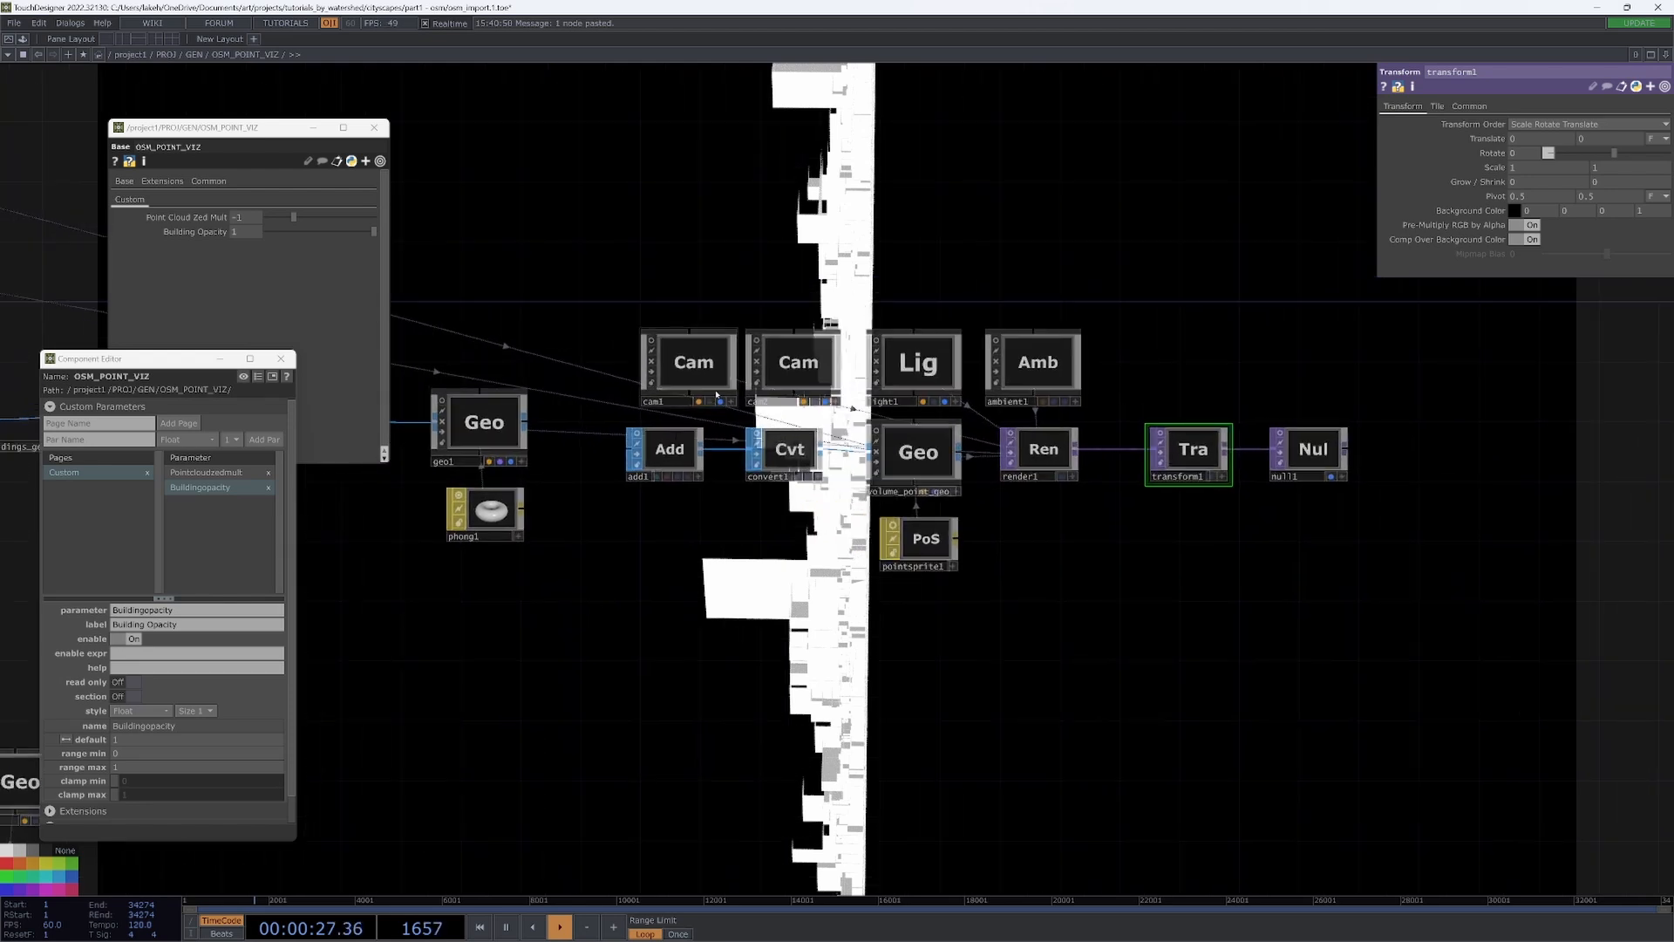
drag(676, 450, 691, 449)
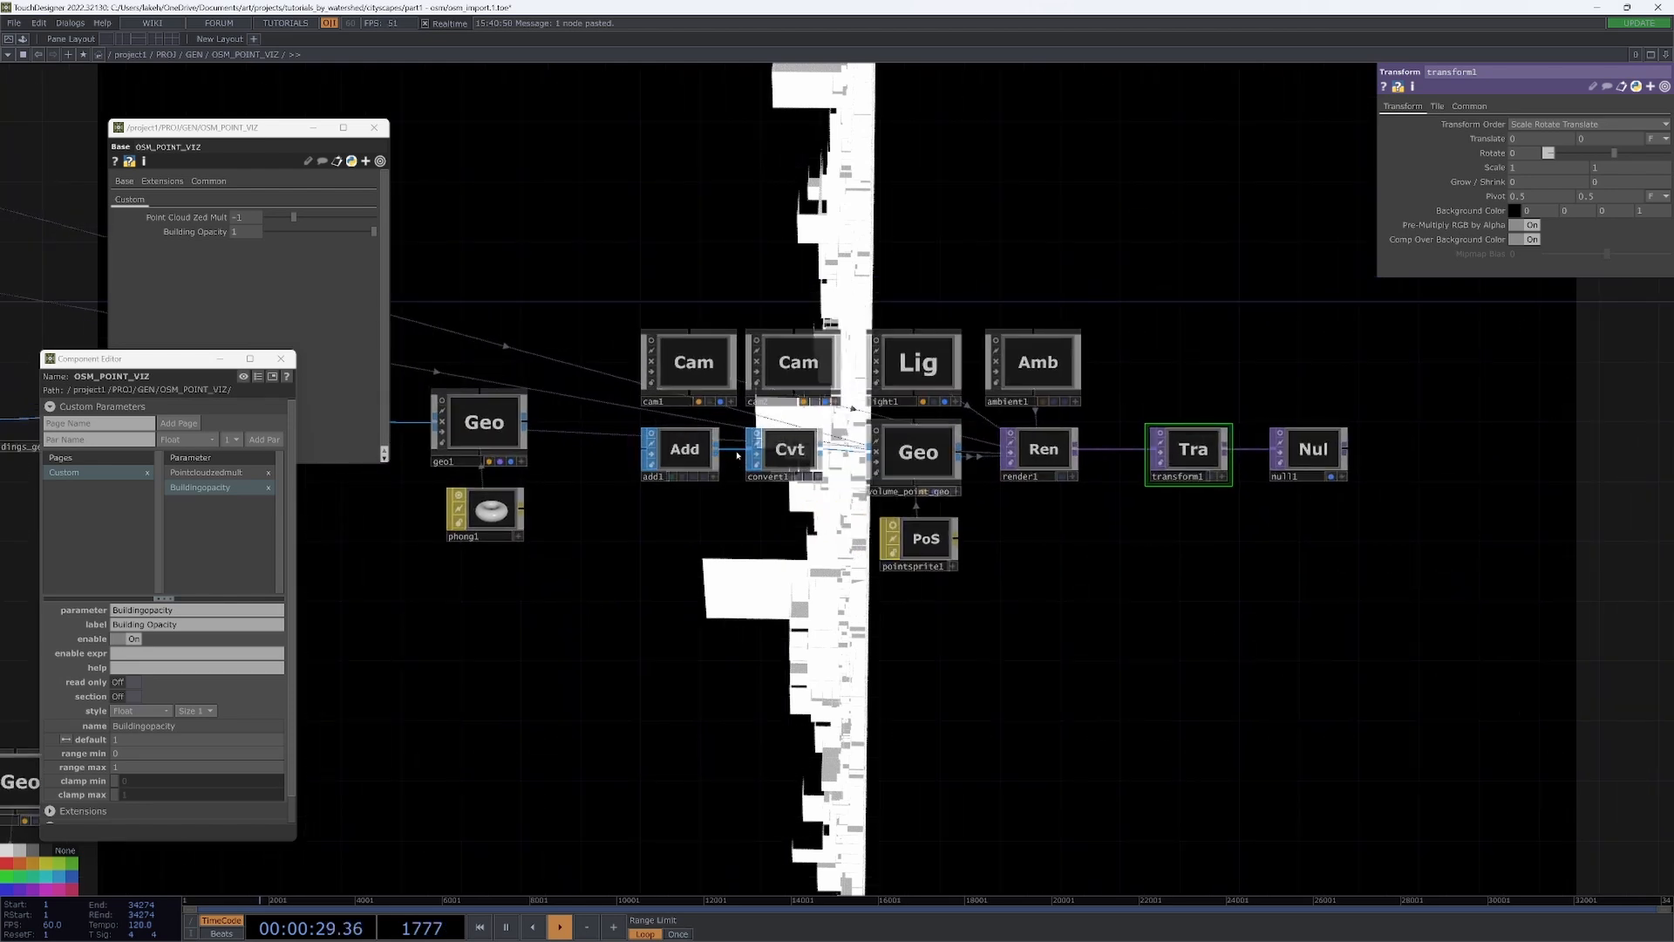
drag(801, 453, 817, 454)
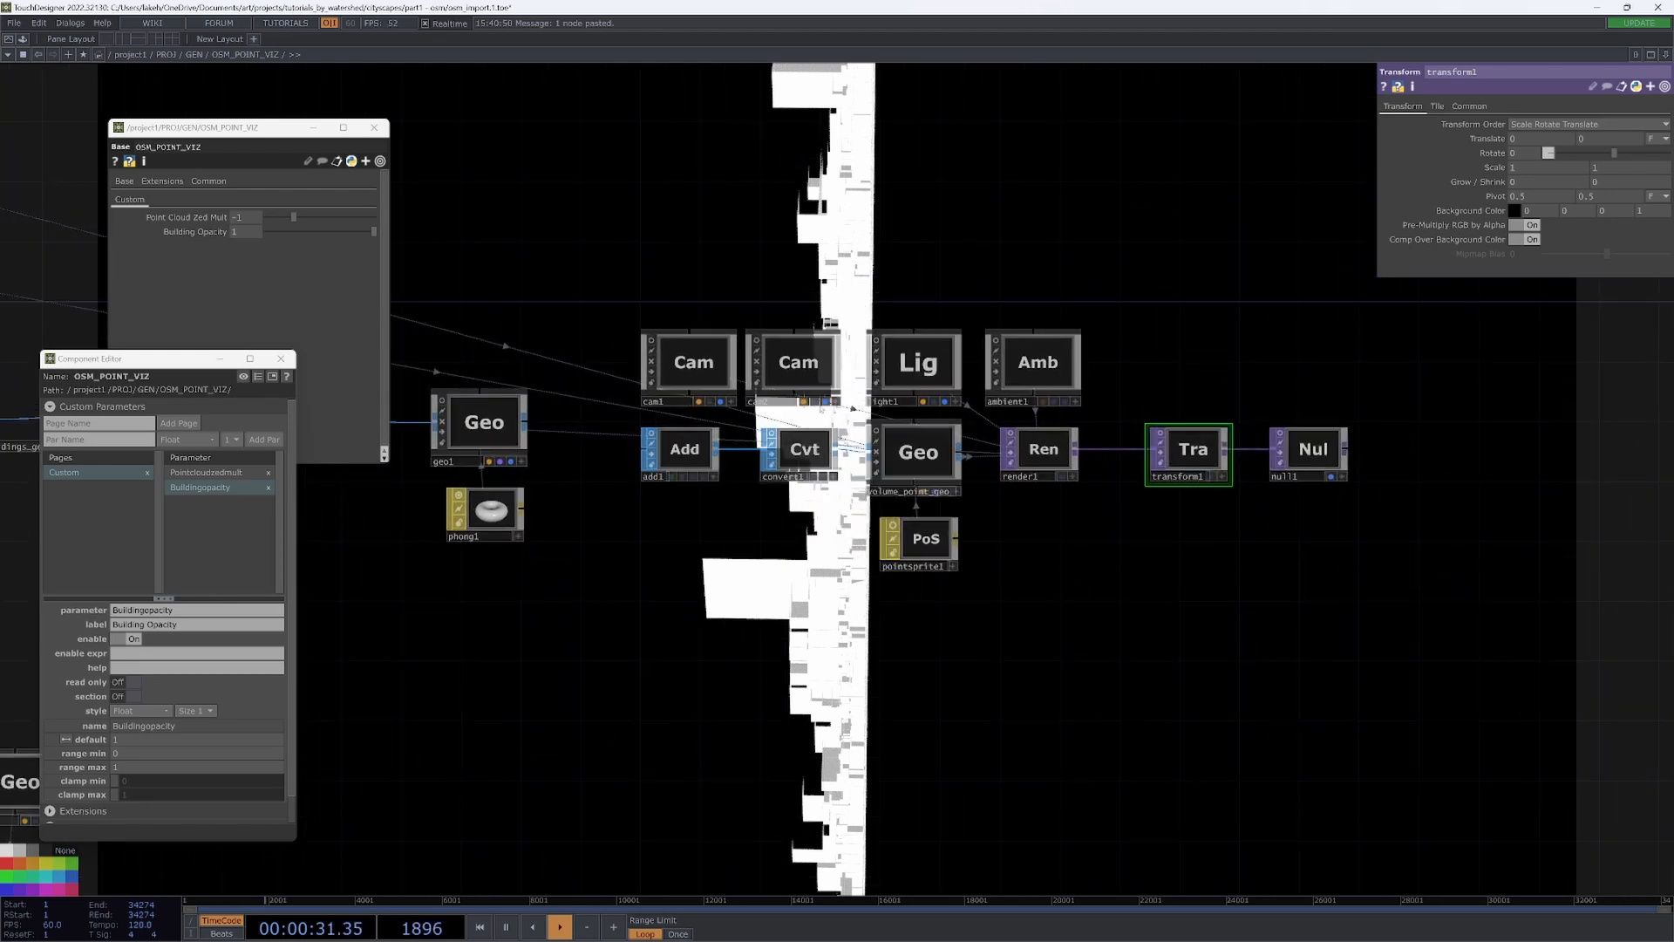
- Add a Render Pass TOP beneath render1 and set its camera to cam2
drag(1058, 571, 973, 569)
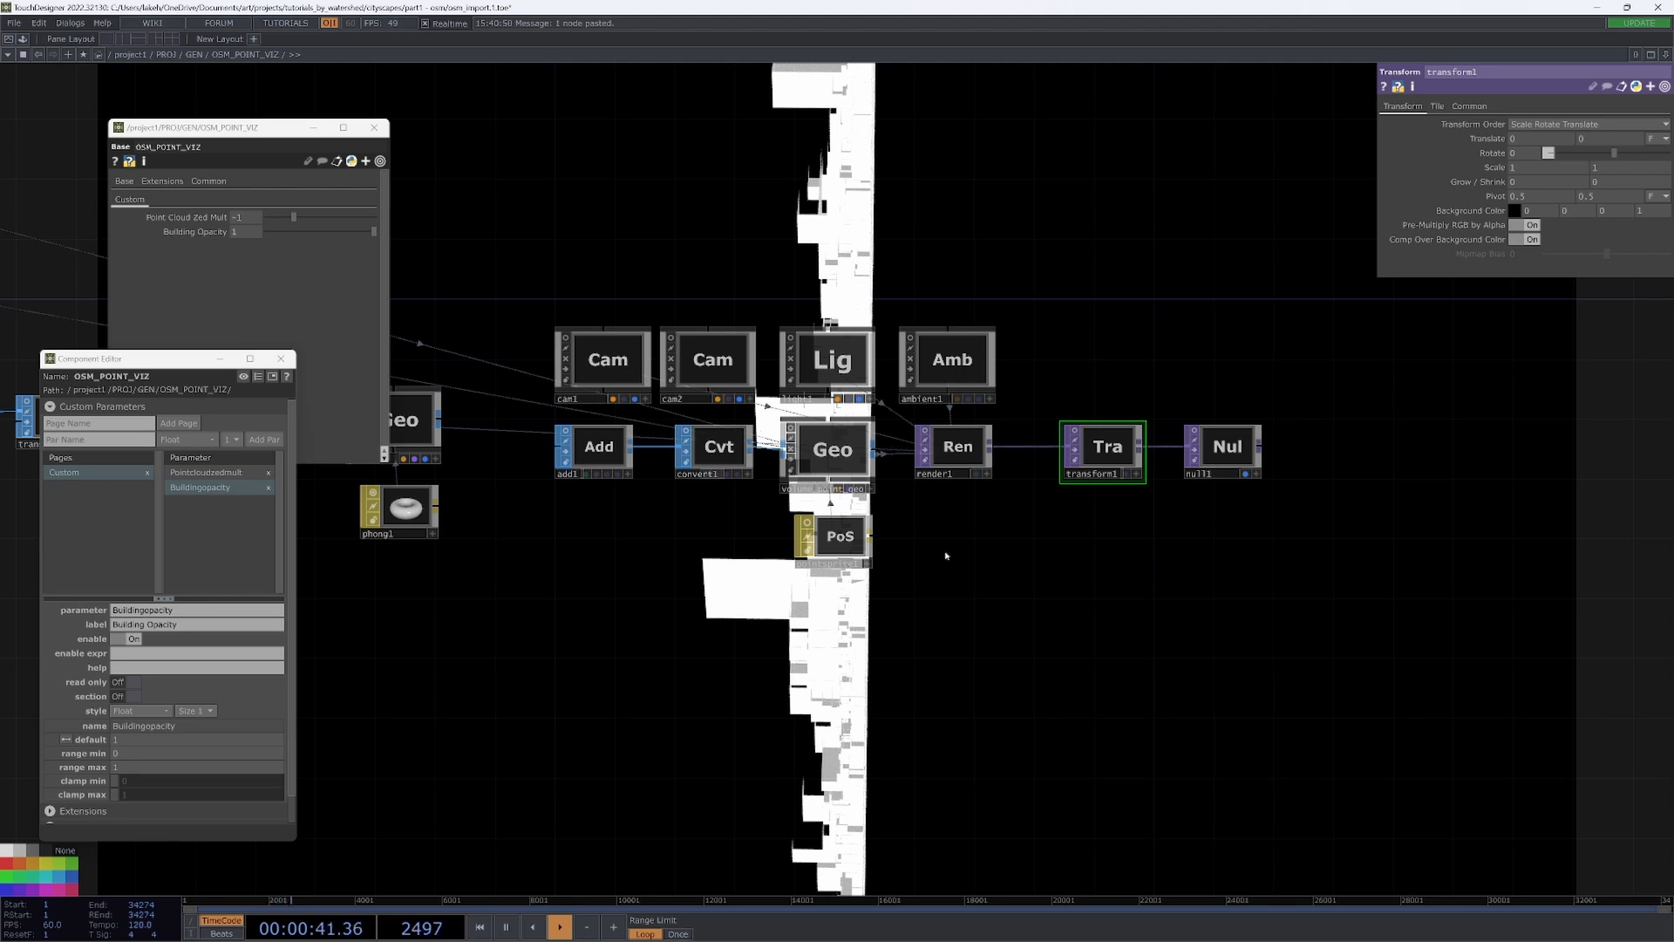
key(Tab)
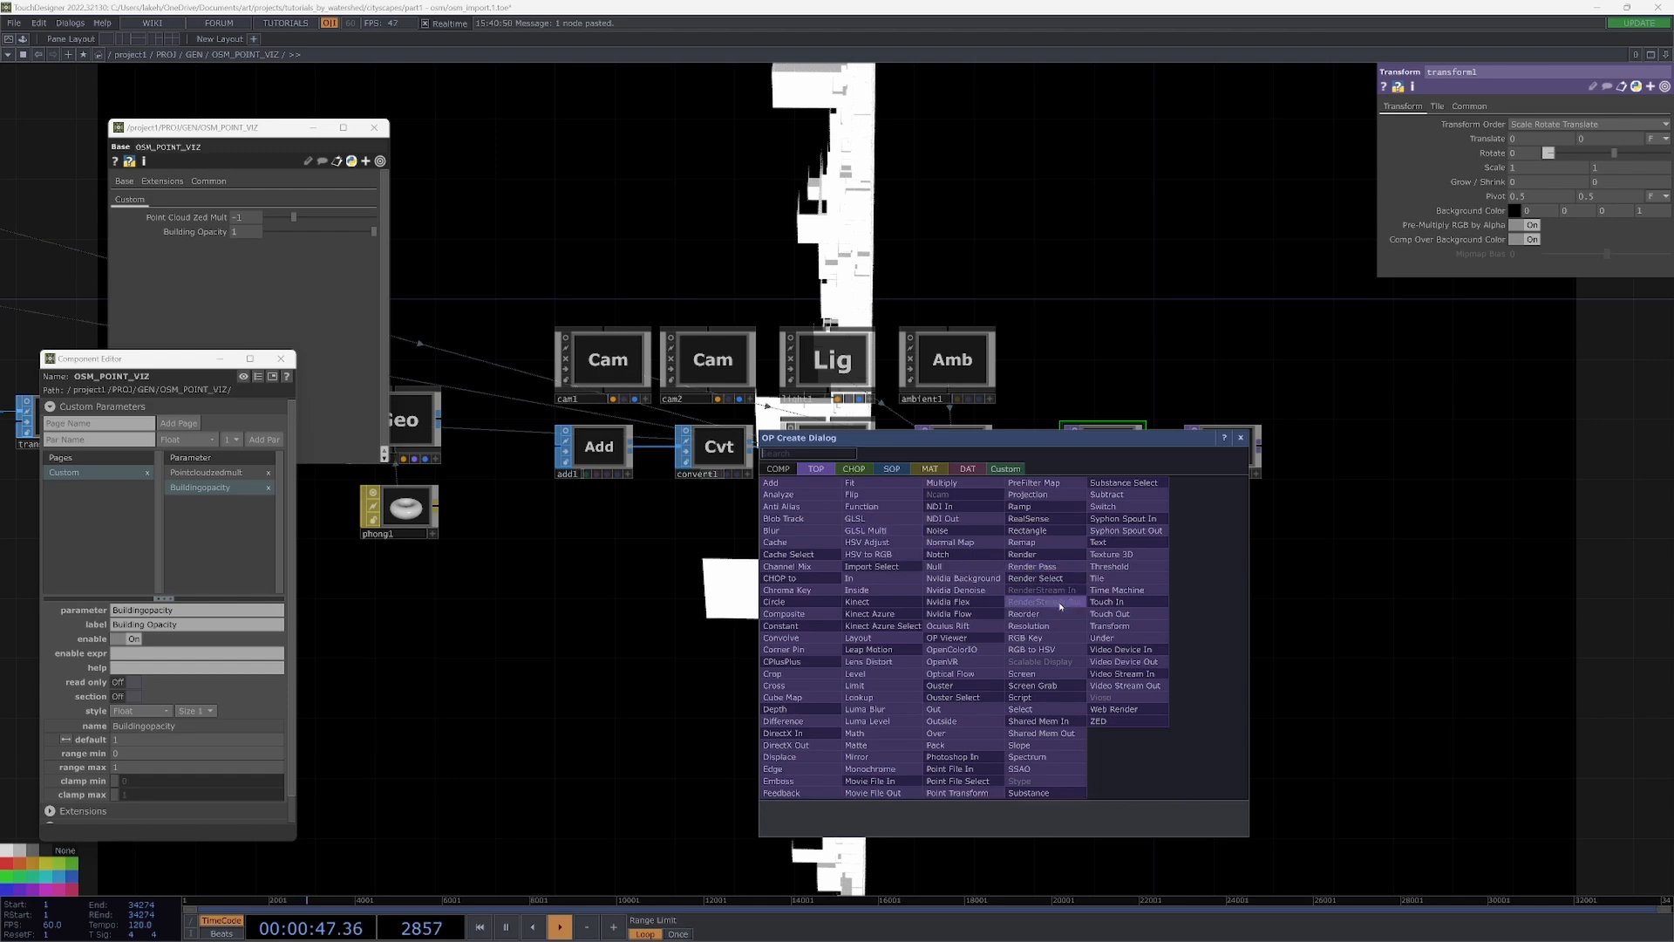
click(1037, 567)
click(958, 549)
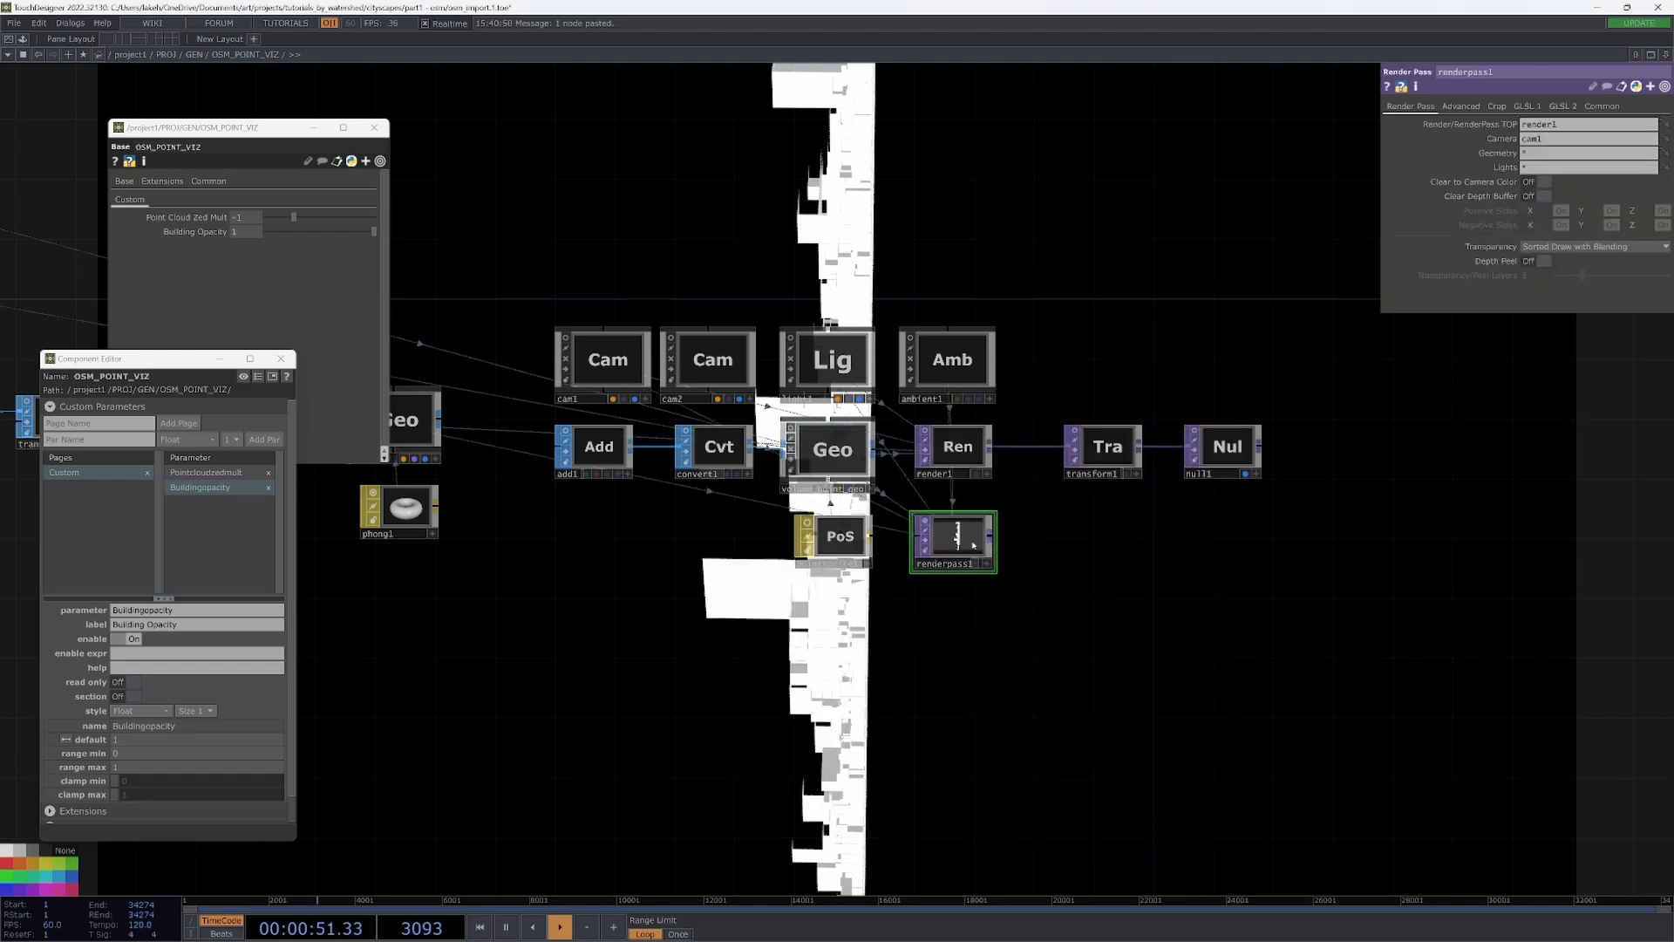
scroll(978, 545, up, 5)
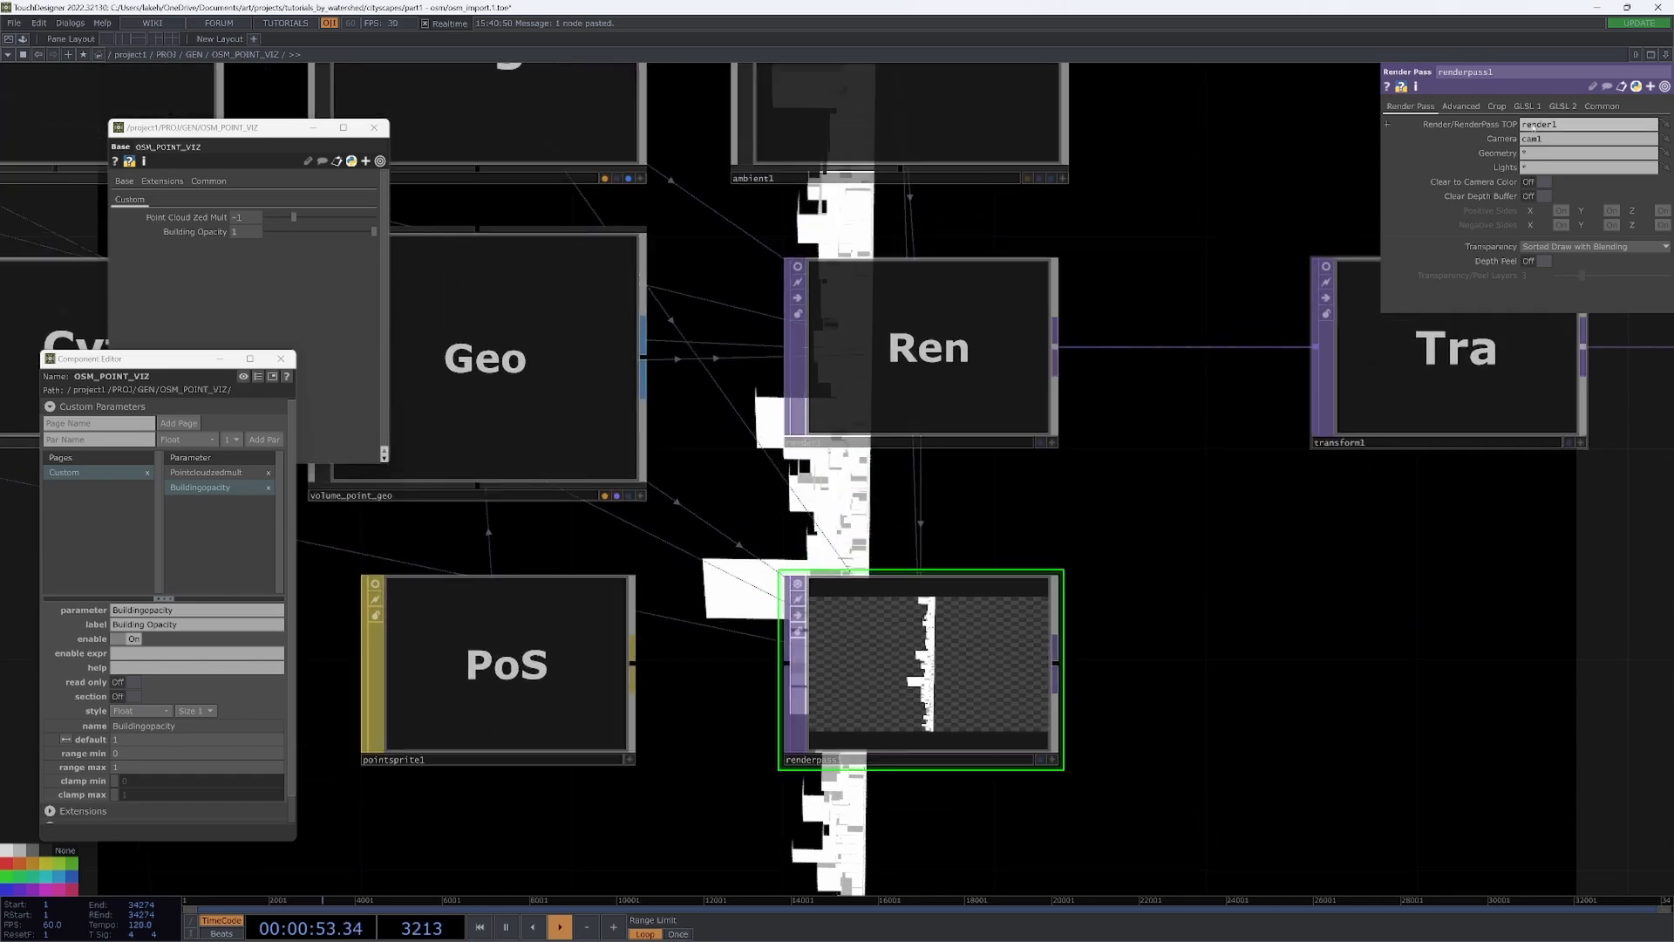
scroll(1362, 399, down, 3)
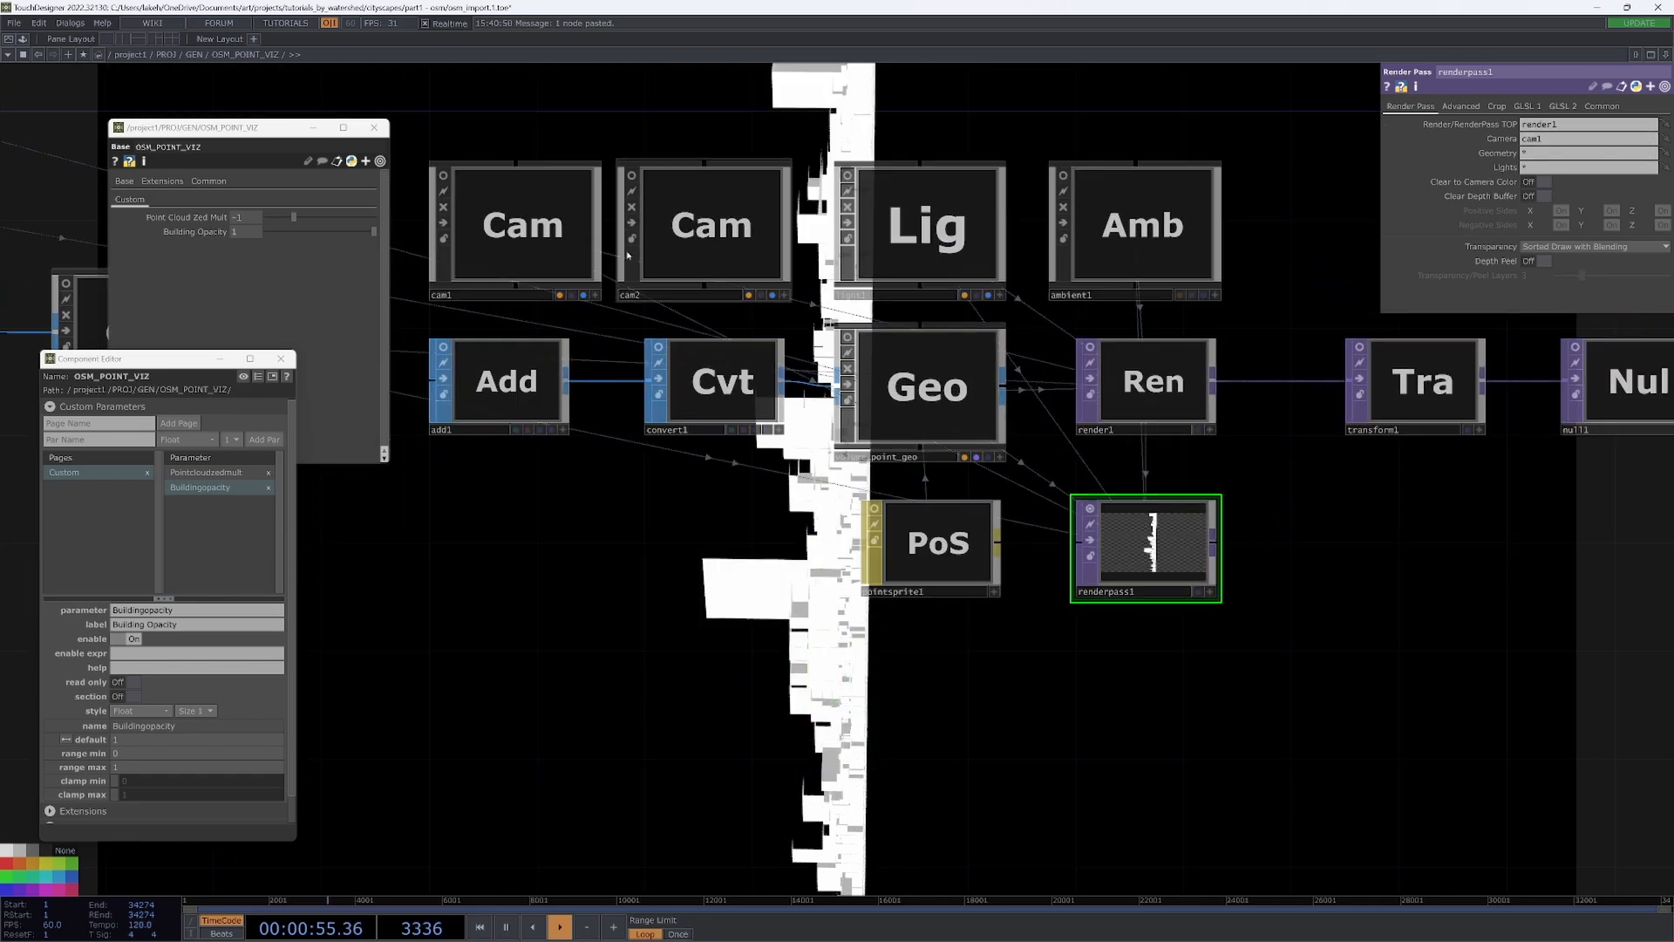
drag(734, 258, 1569, 139)
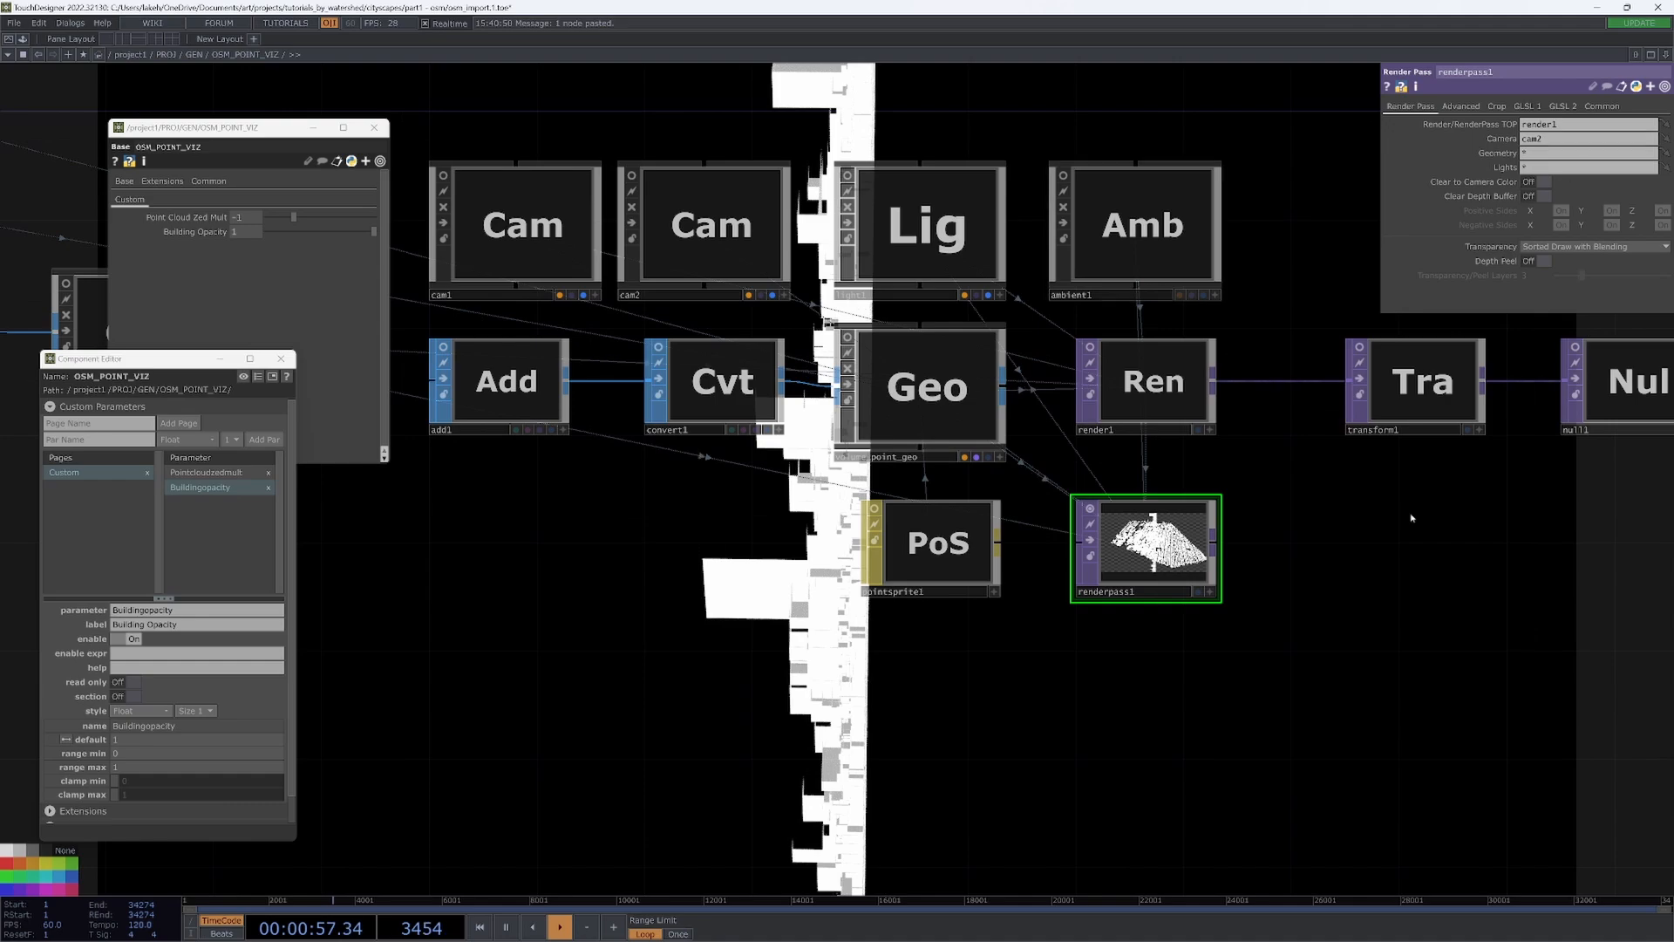
- Show render1's viewer and compare its image with the renderpass1 output
click(1088, 358)
drag(1546, 606, 1171, 645)
scroll(1171, 645, up, 10)
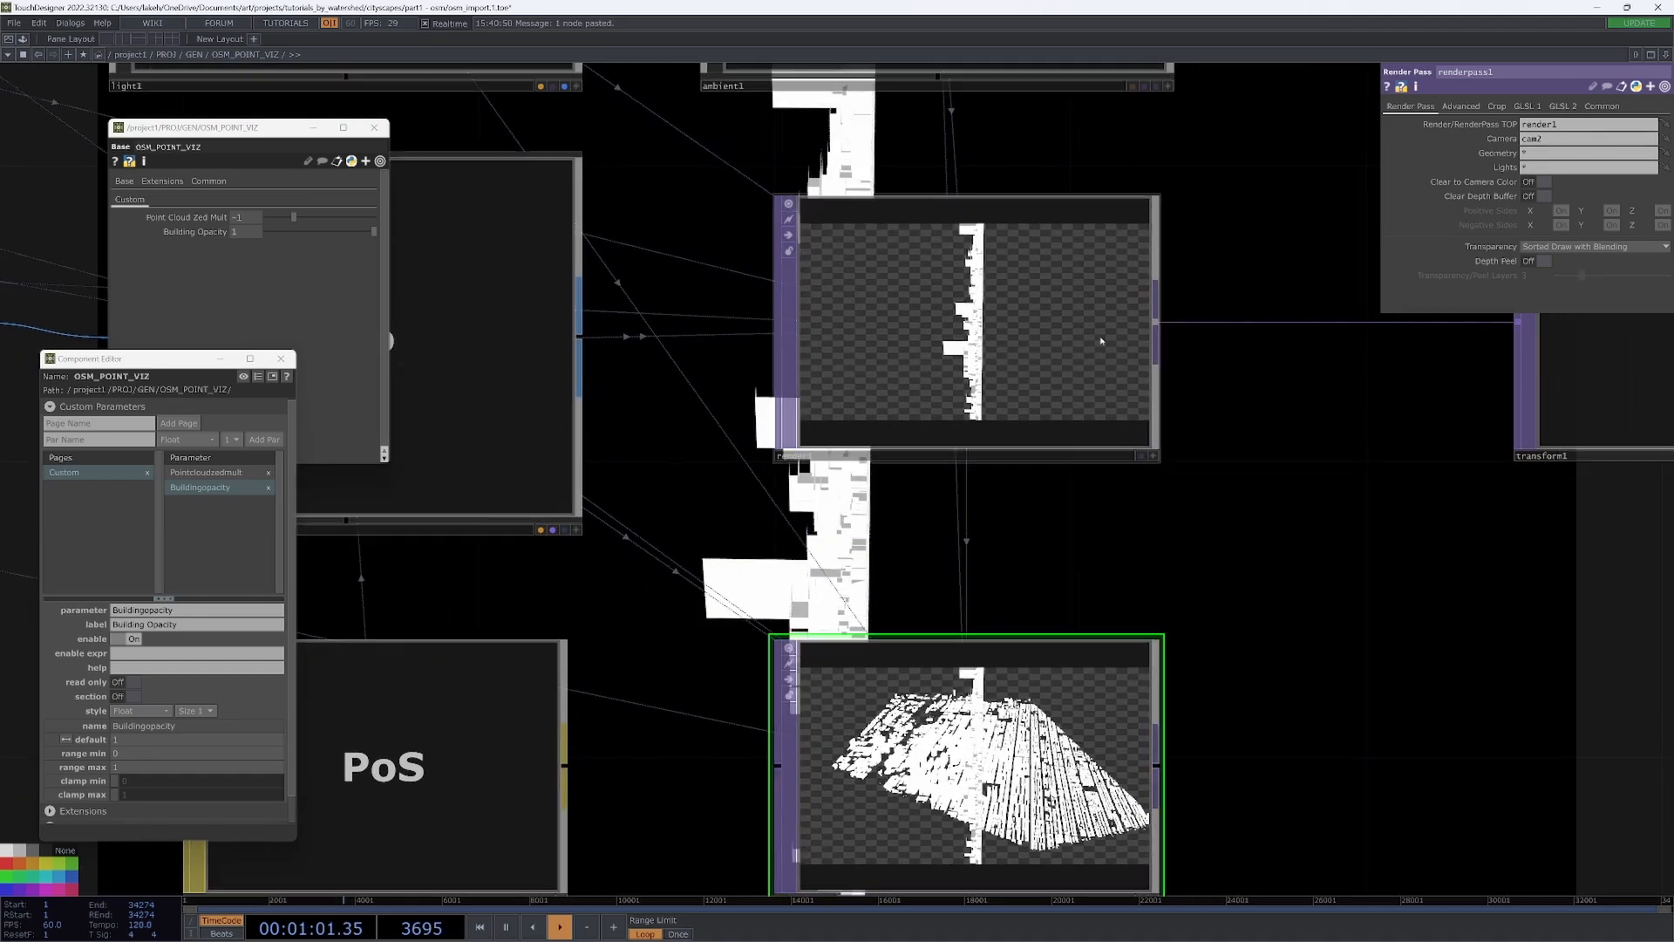
scroll(1010, 808, down, 8)
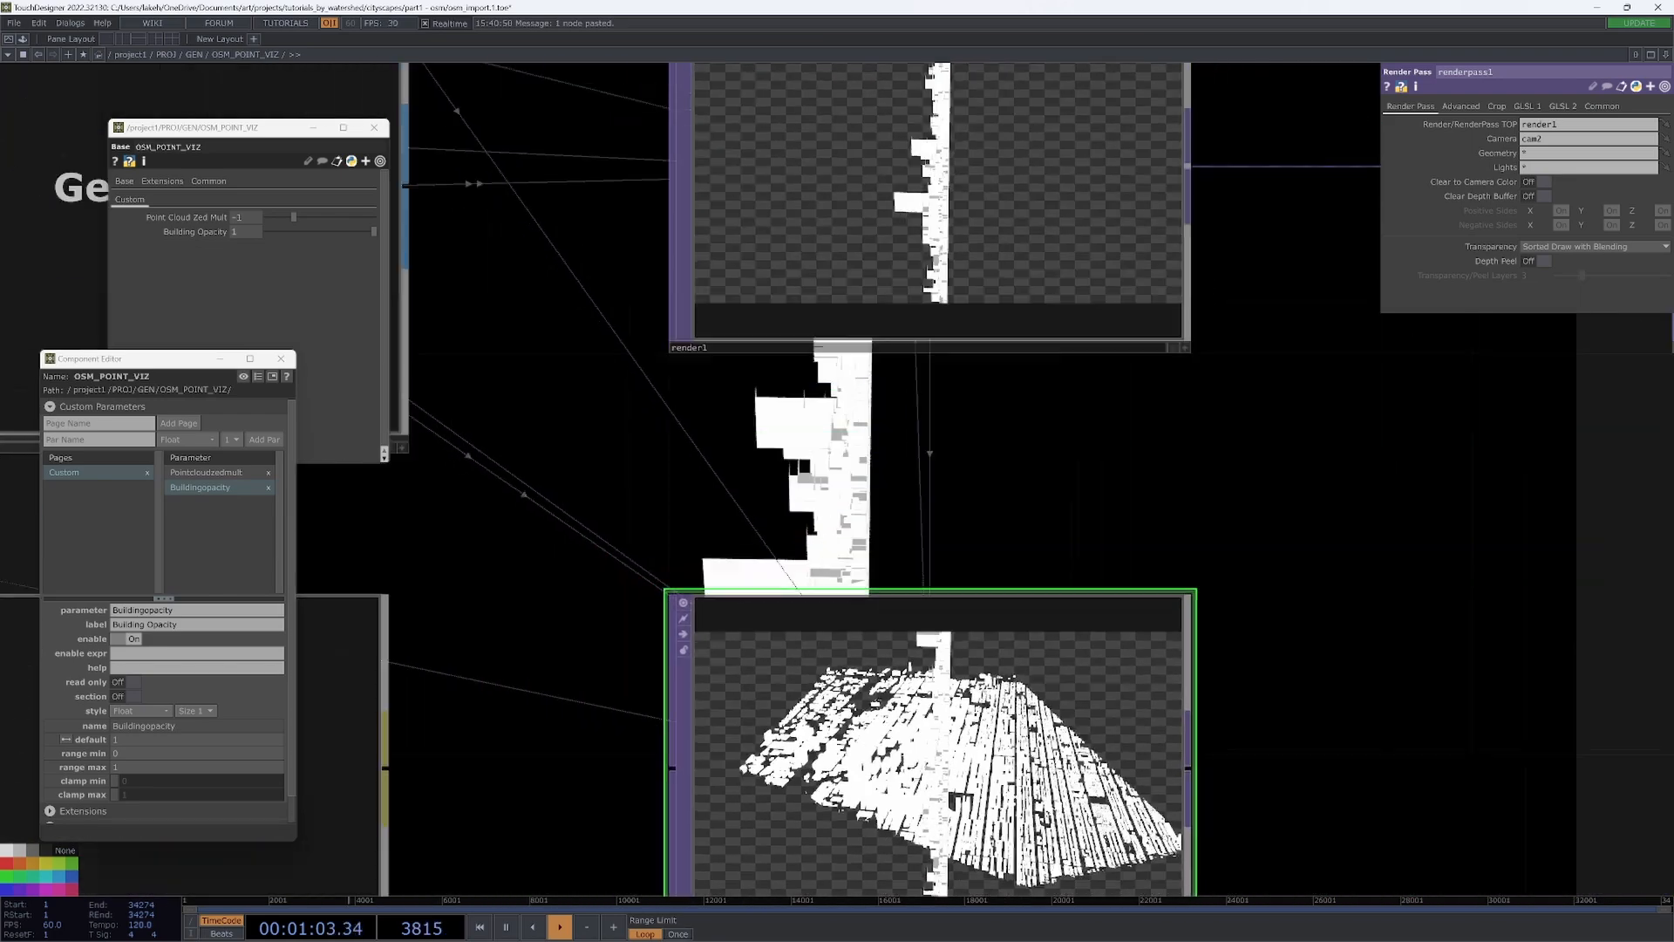
drag(1255, 777, 1093, 451)
scroll(1012, 484, up, 8)
scroll(1164, 597, down, 8)
scroll(1177, 423, up, 7)
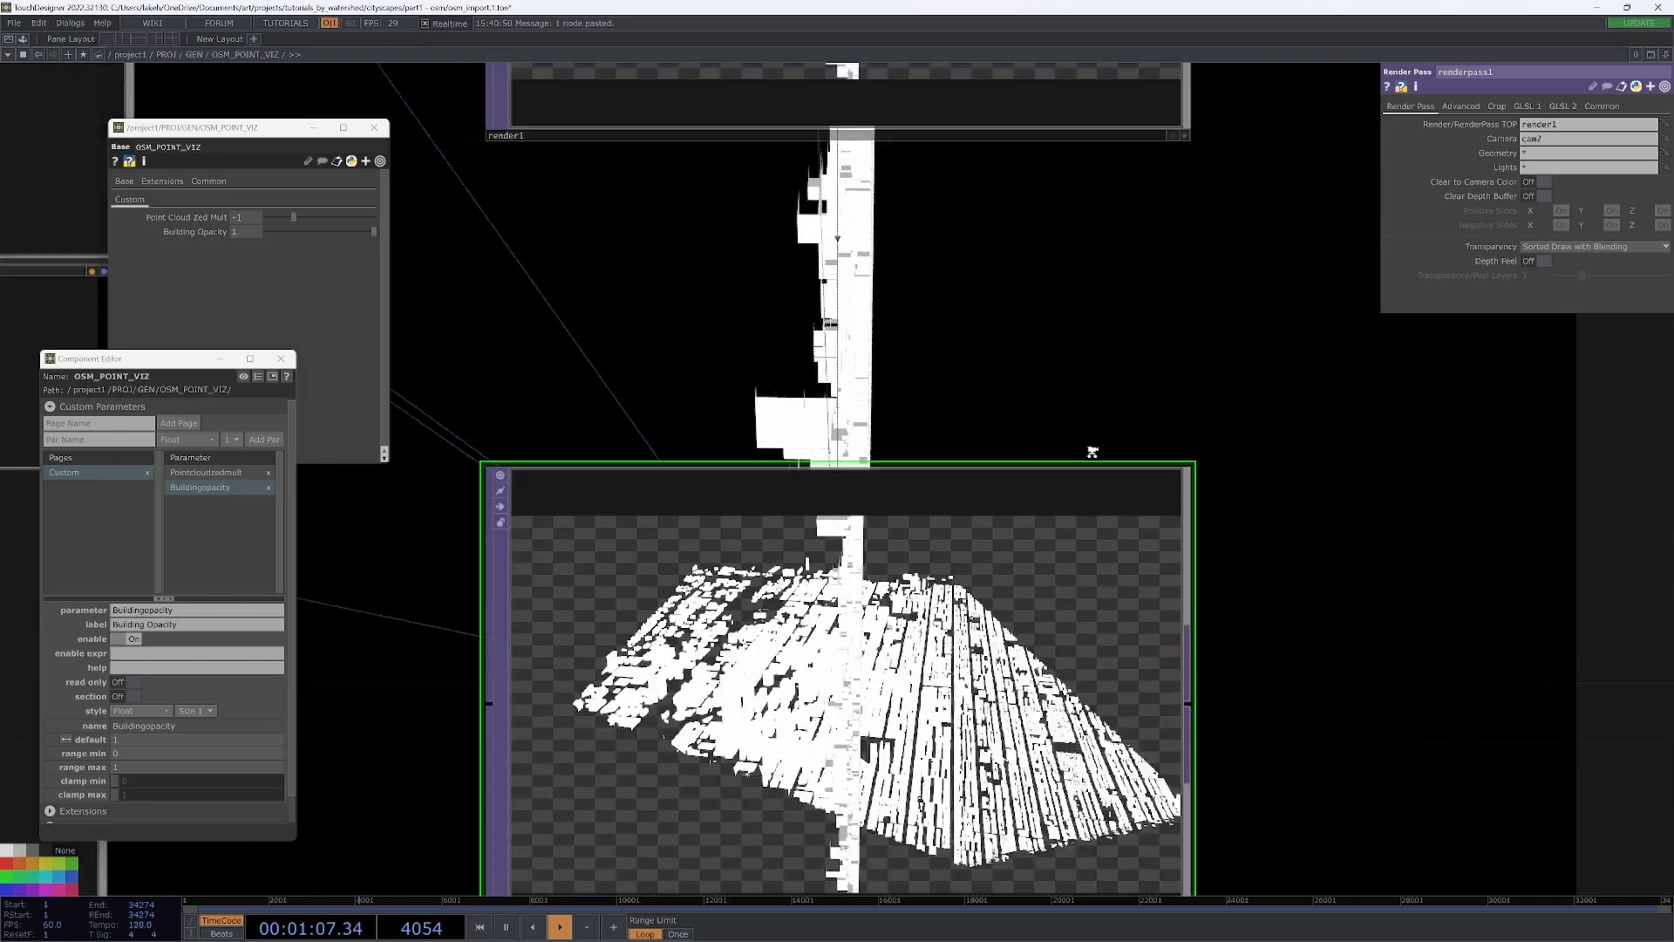
scroll(1093, 451, down, 5)
drag(1218, 367, 1170, 445)
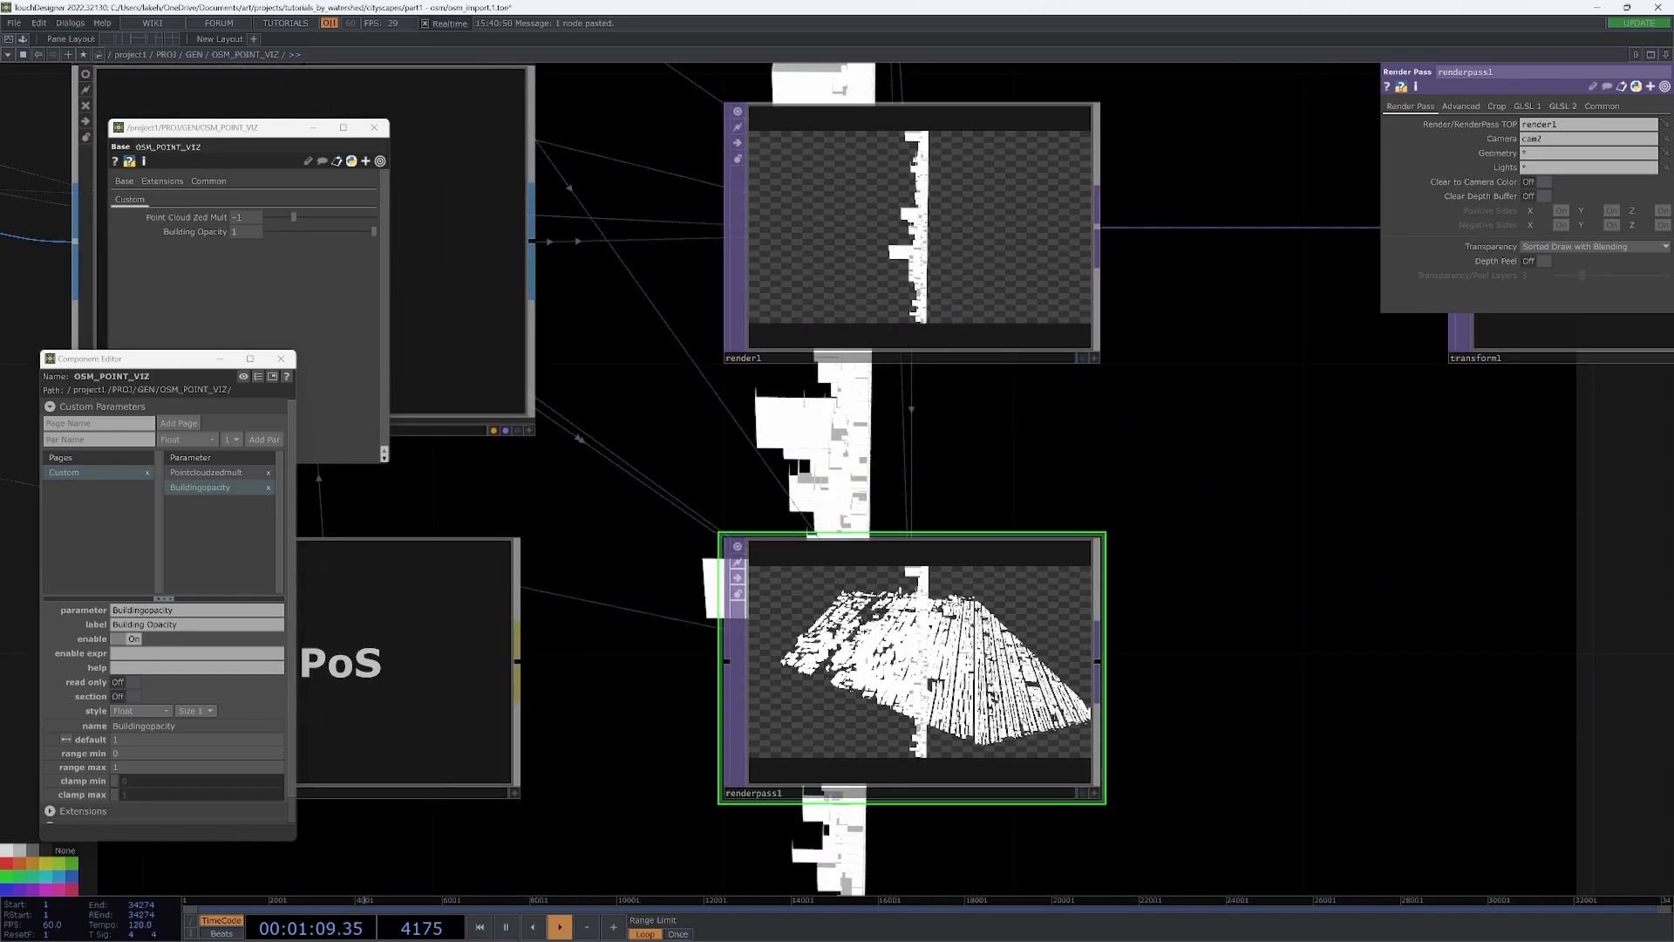
- Turn on Clear to Camera Color and Clear Depth Buffer for renderpass1
scroll(1047, 701, up, 5)
scroll(872, 567, down, 1)
scroll(872, 567, up, 4)
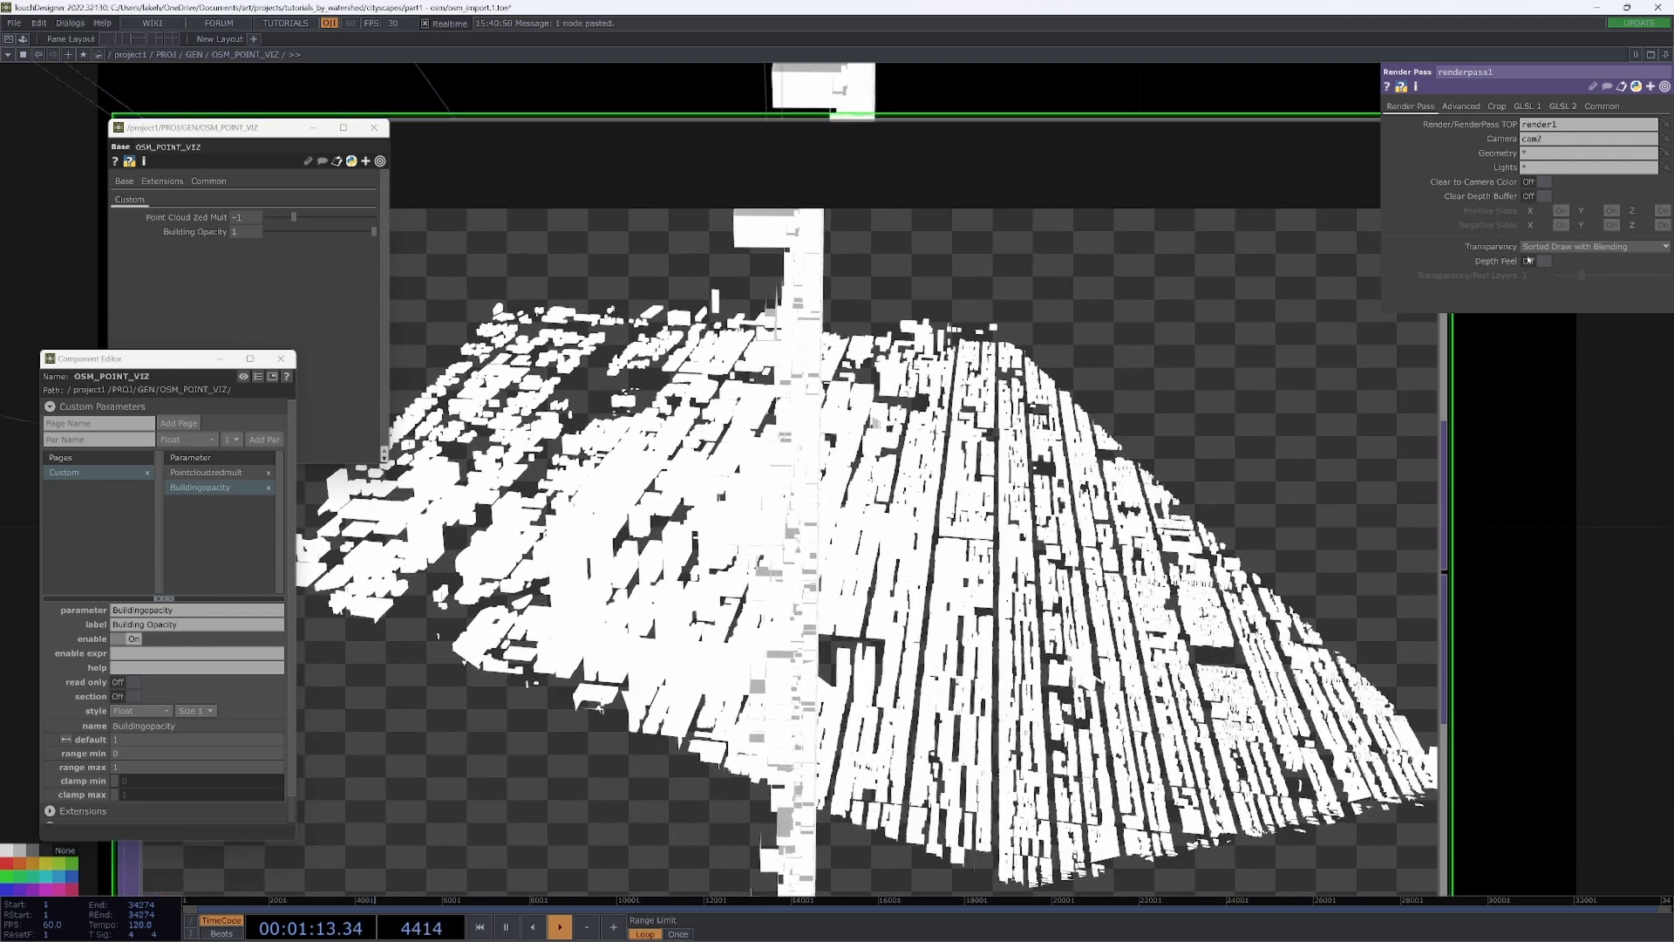
click(1543, 183)
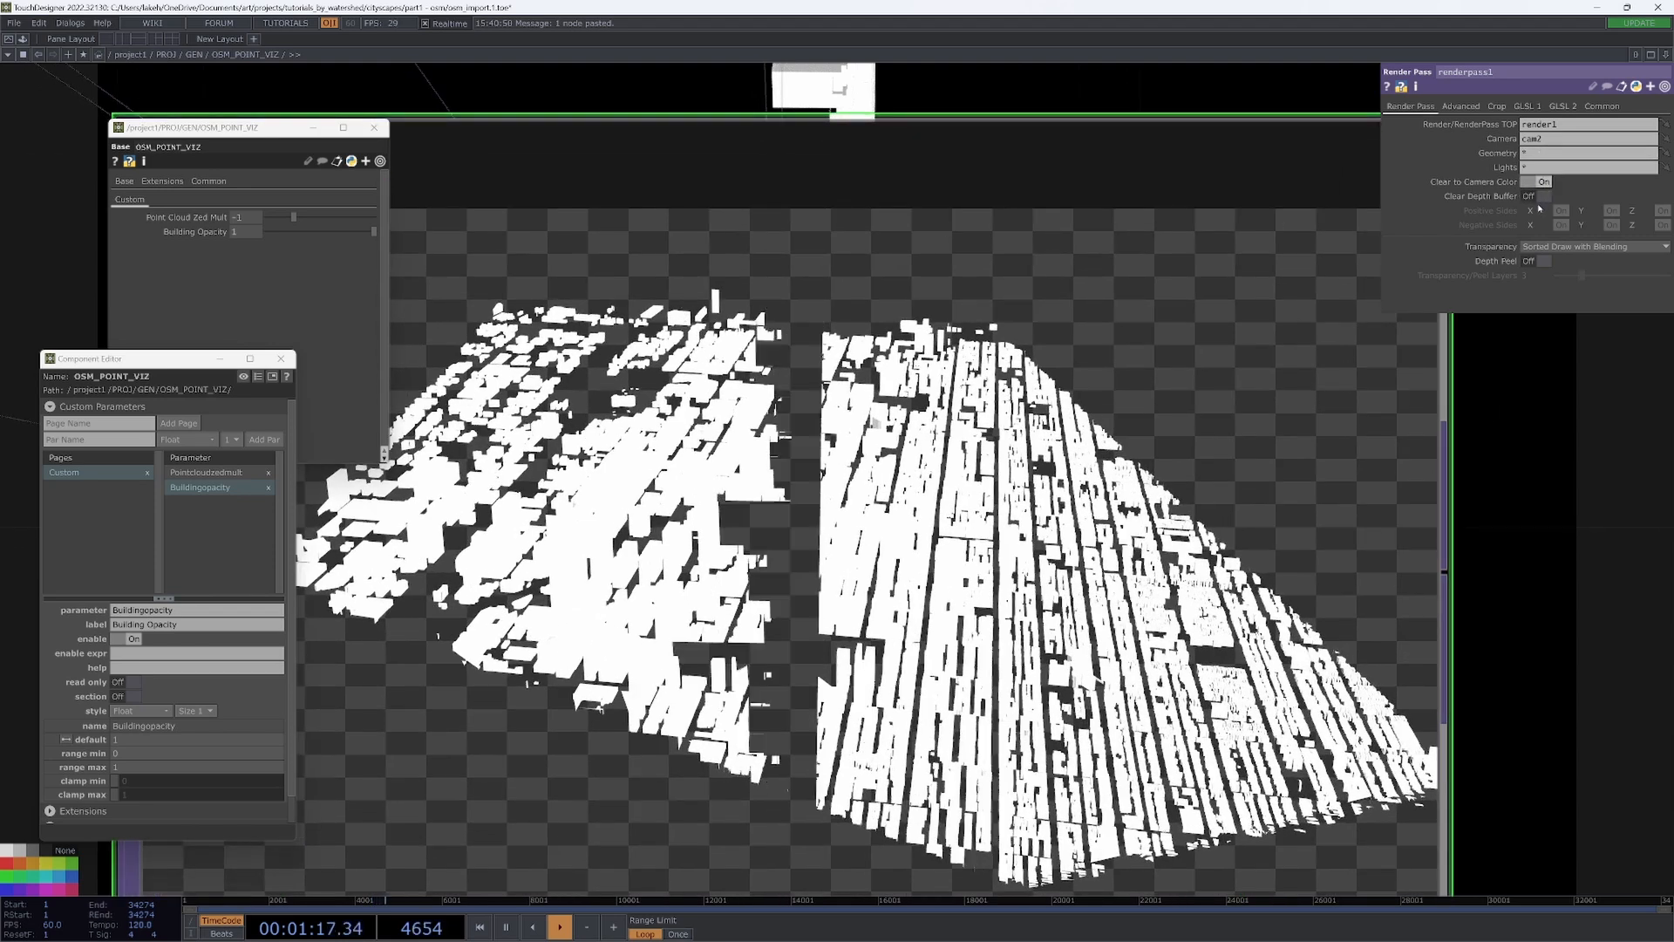
click(1535, 196)
scroll(1109, 531, down, 3)
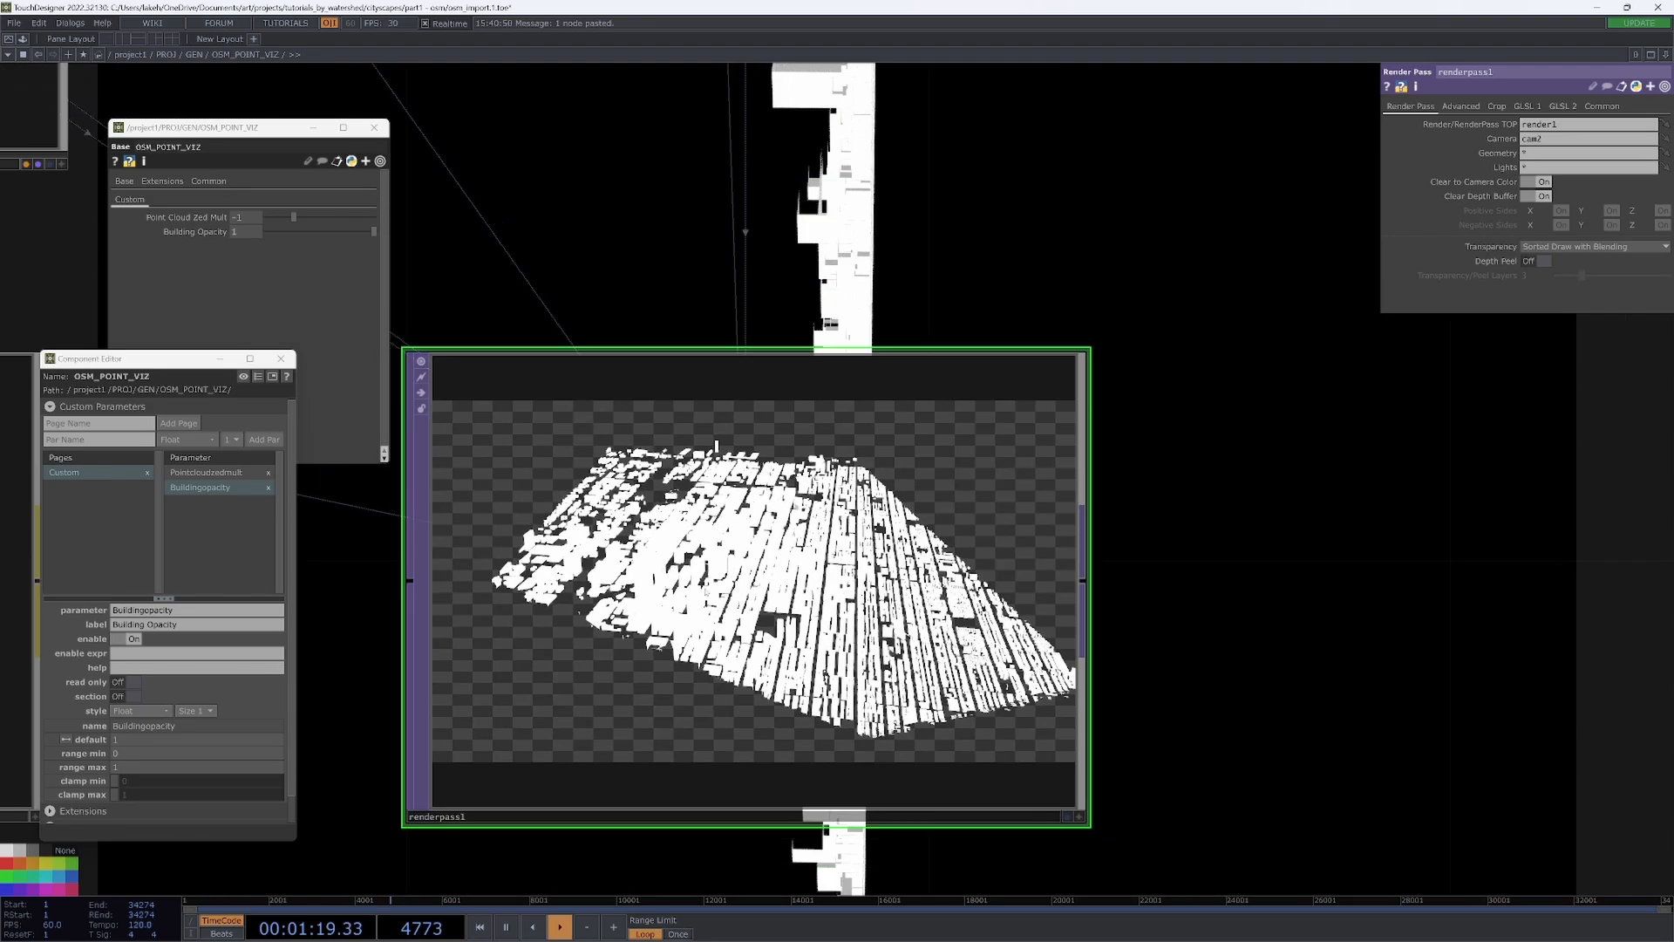
scroll(874, 502, down, 2)
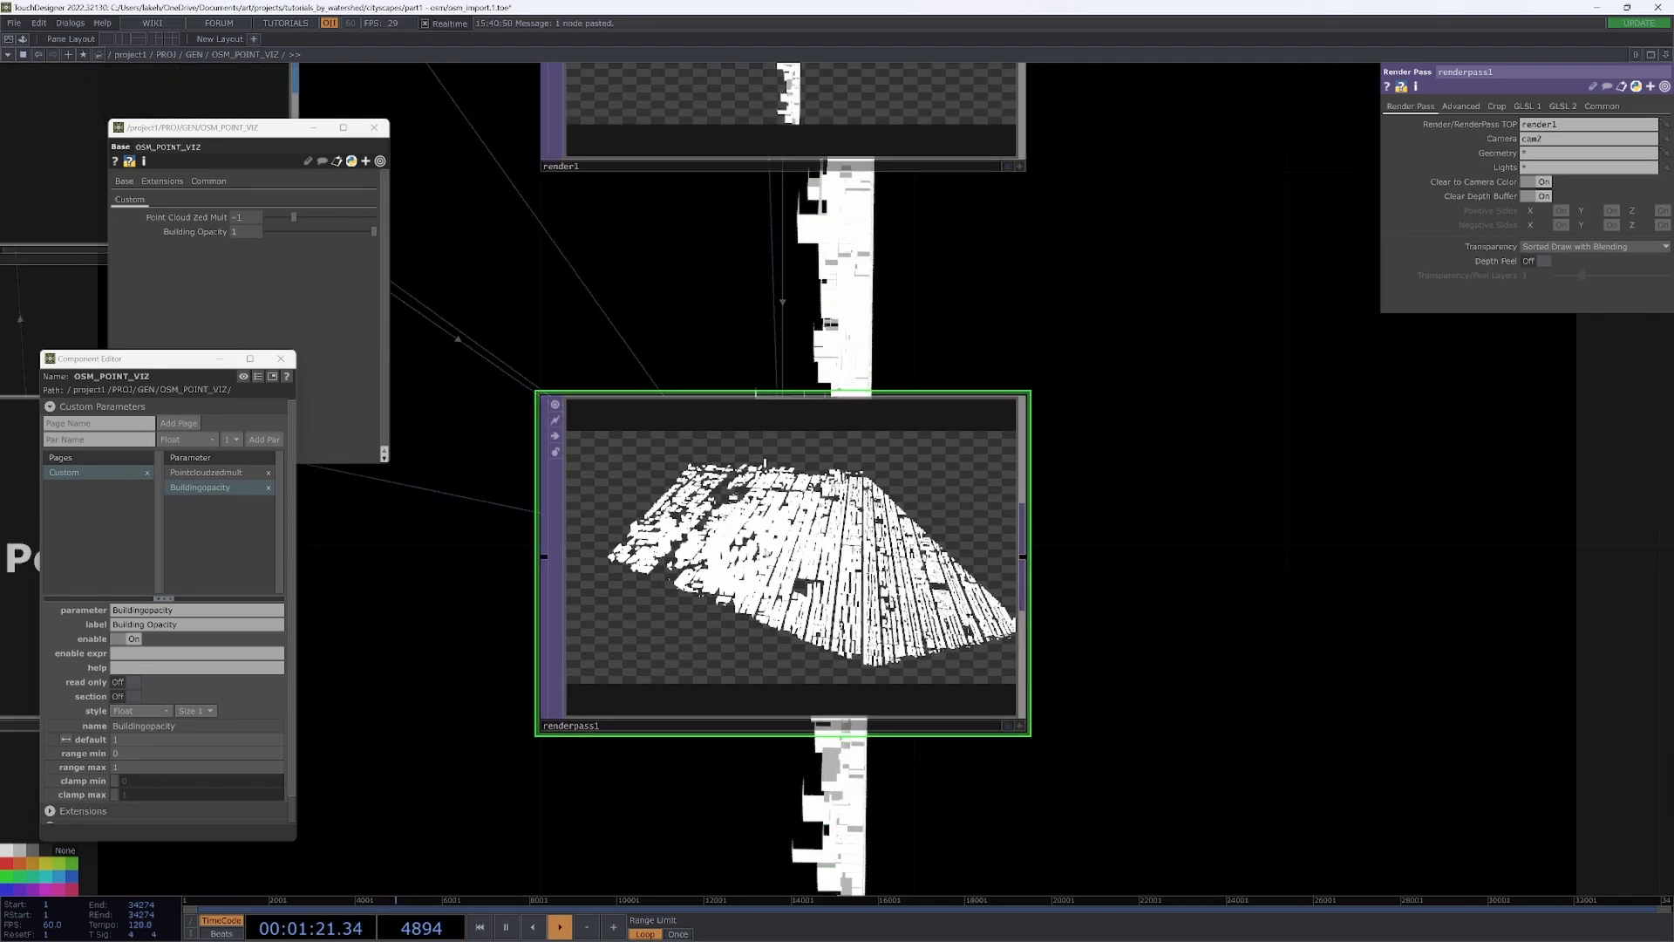
- Hide the viewers of render1 and renderpass1
scroll(843, 557, up, 6)
scroll(843, 558, down, 7)
scroll(890, 471, down, 3)
scroll(889, 471, up, 6)
scroll(889, 471, down, 6)
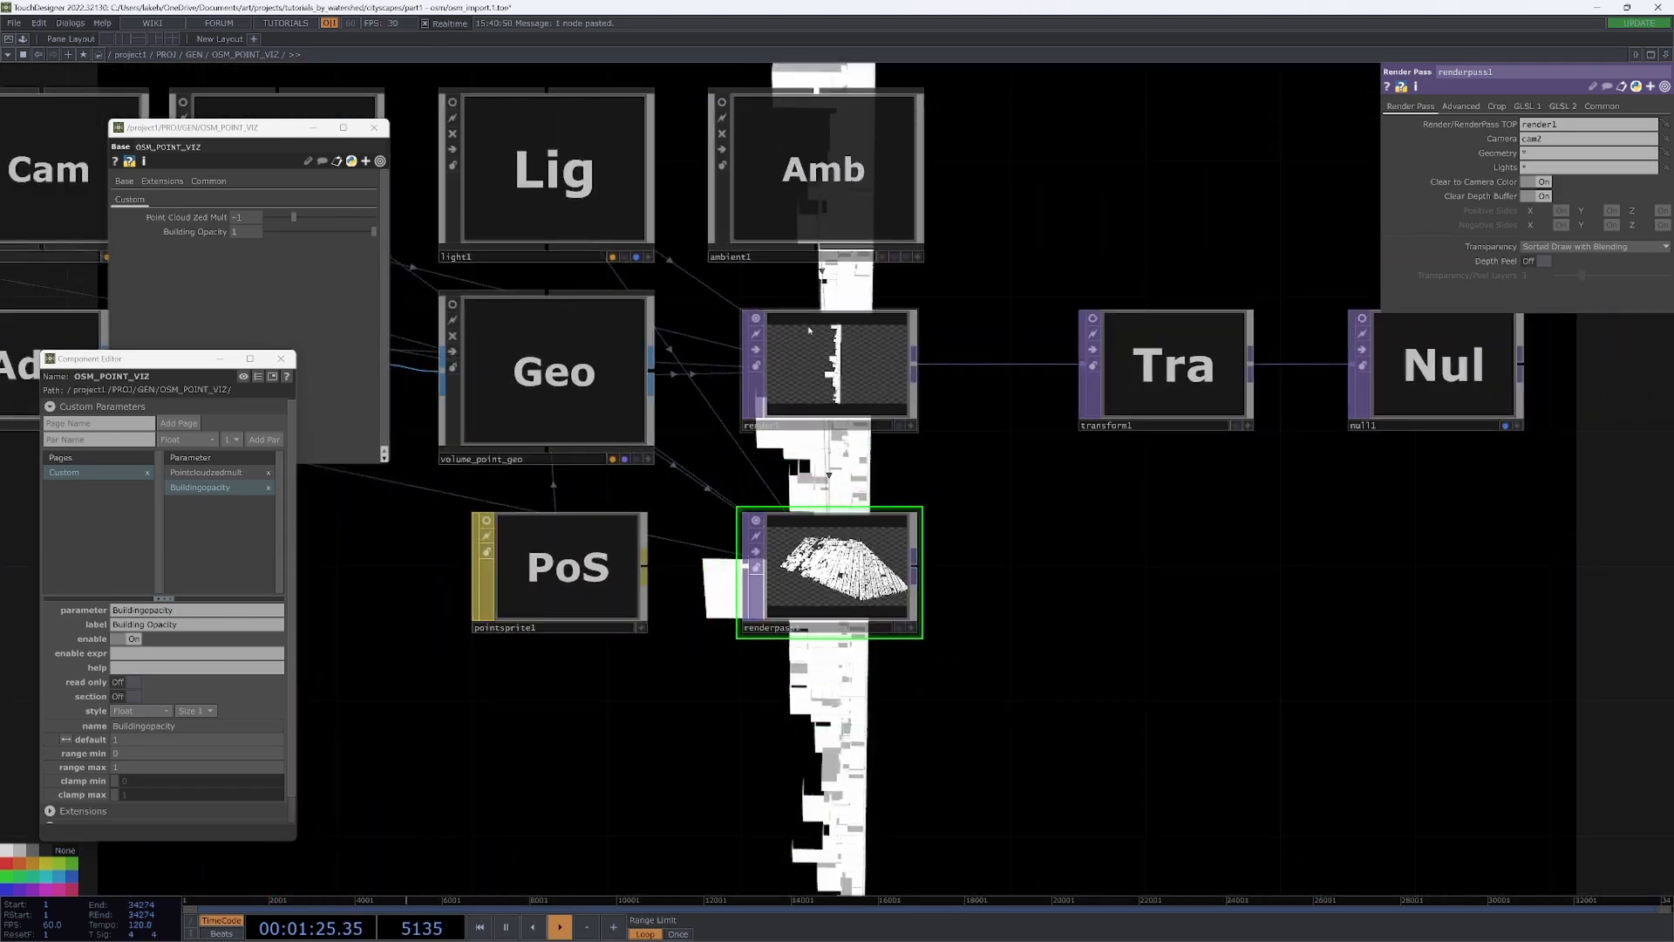
drag(700, 294, 787, 368)
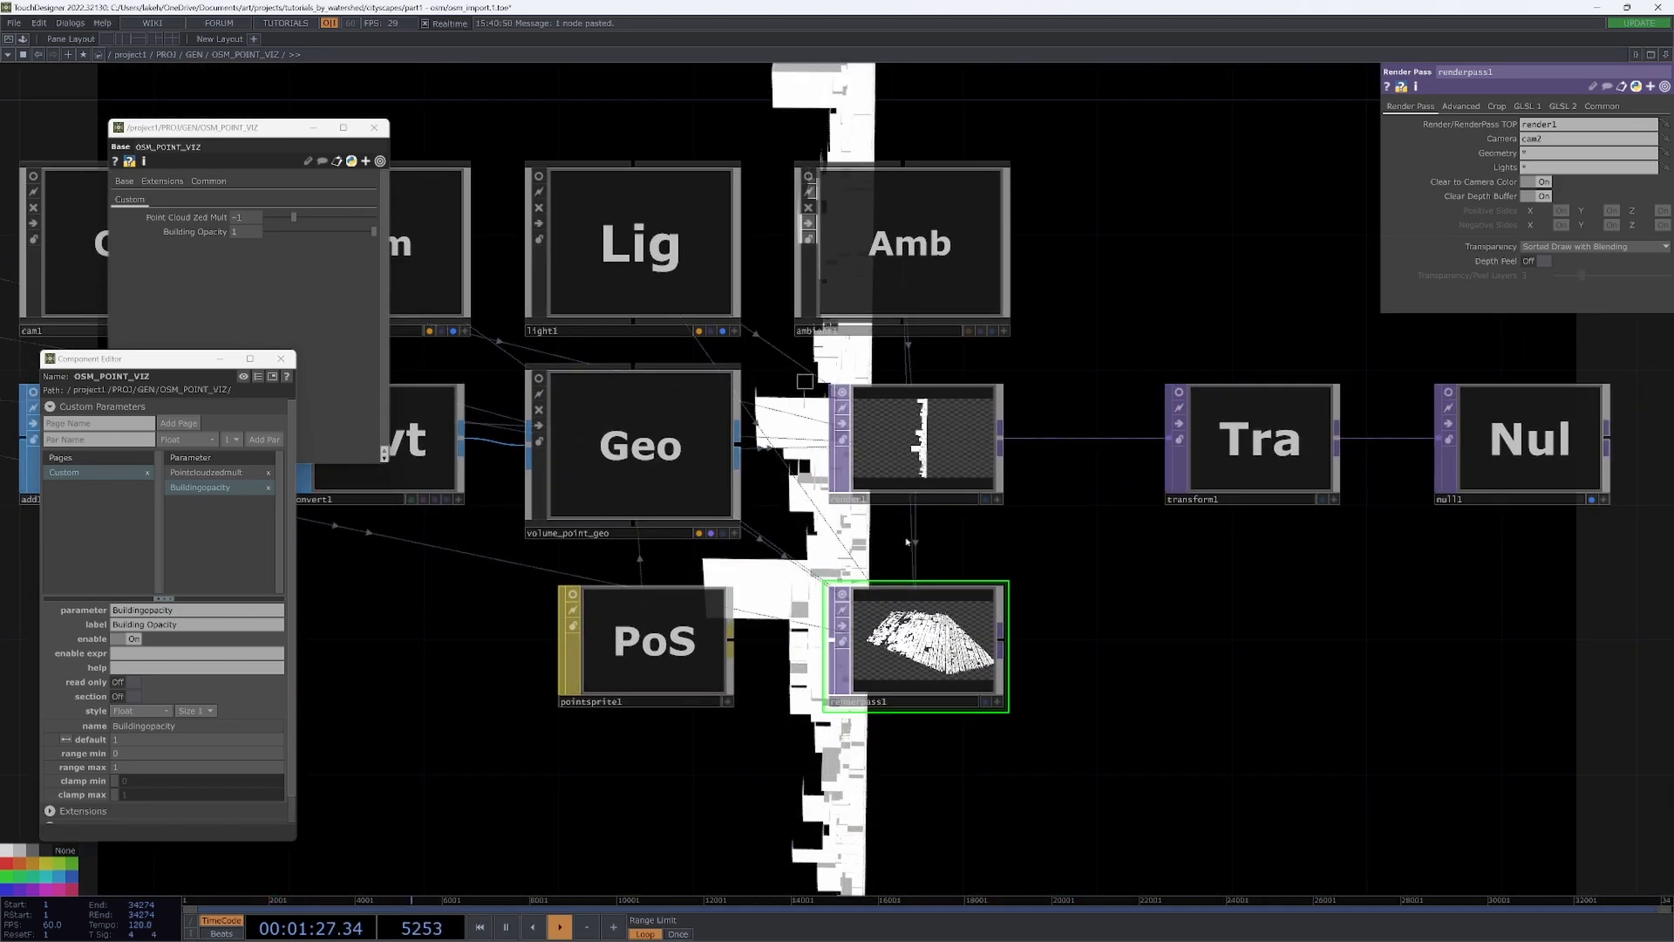
scroll(975, 403, down, 4)
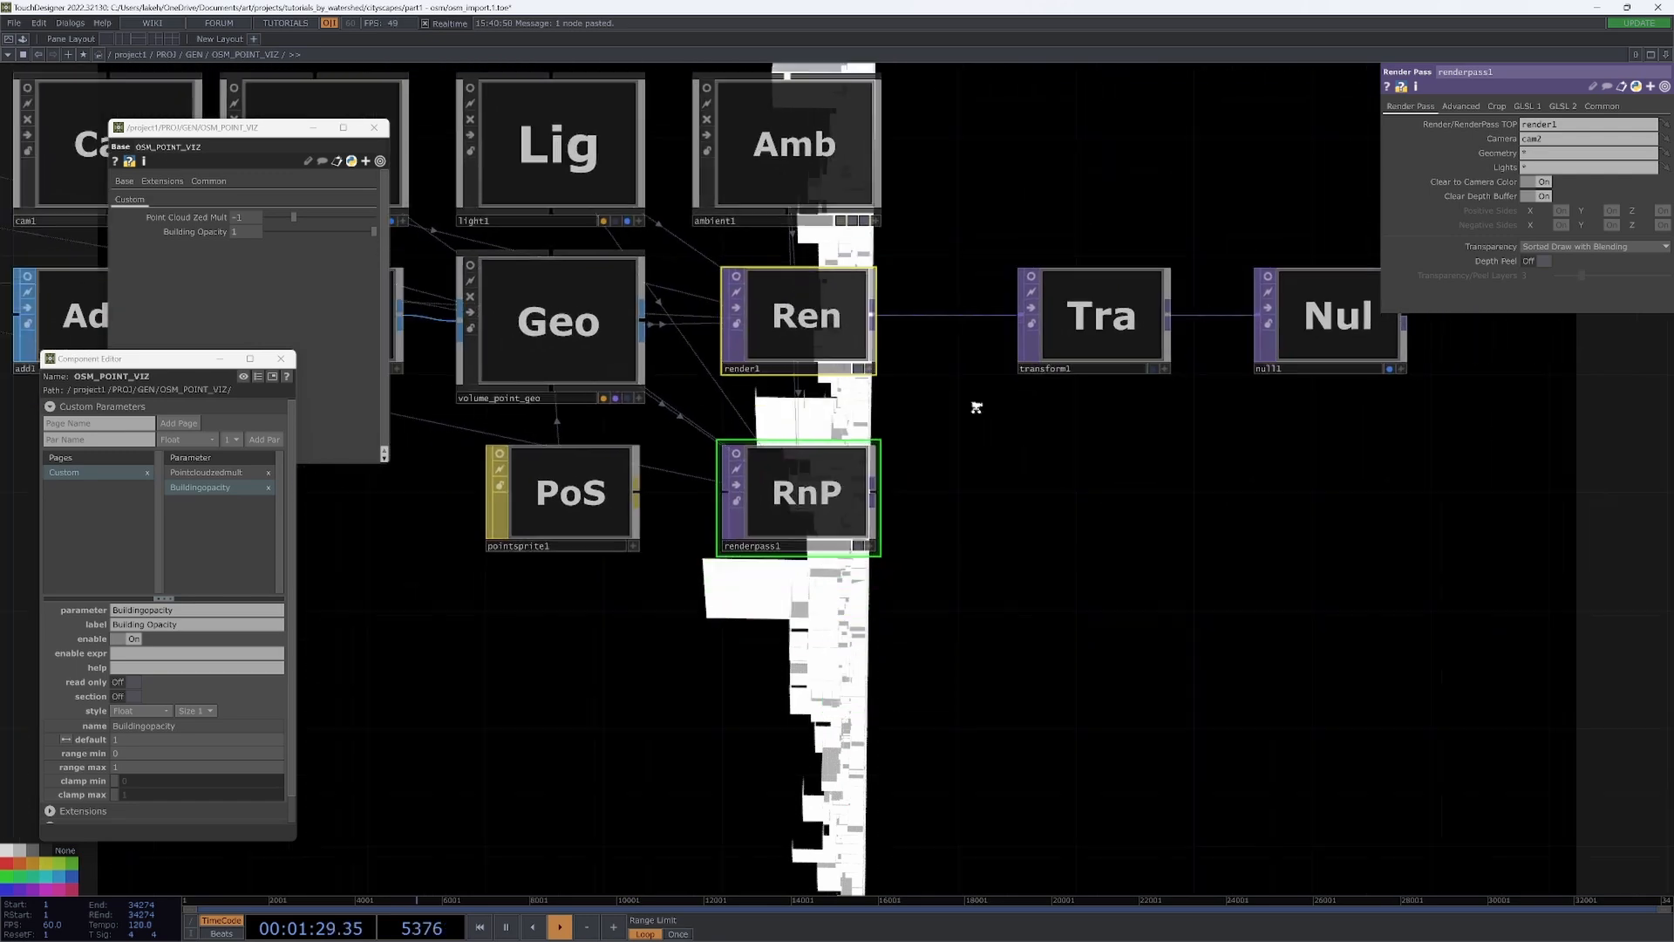
drag(1081, 680, 1233, 698)
scroll(1243, 698, down, 4)
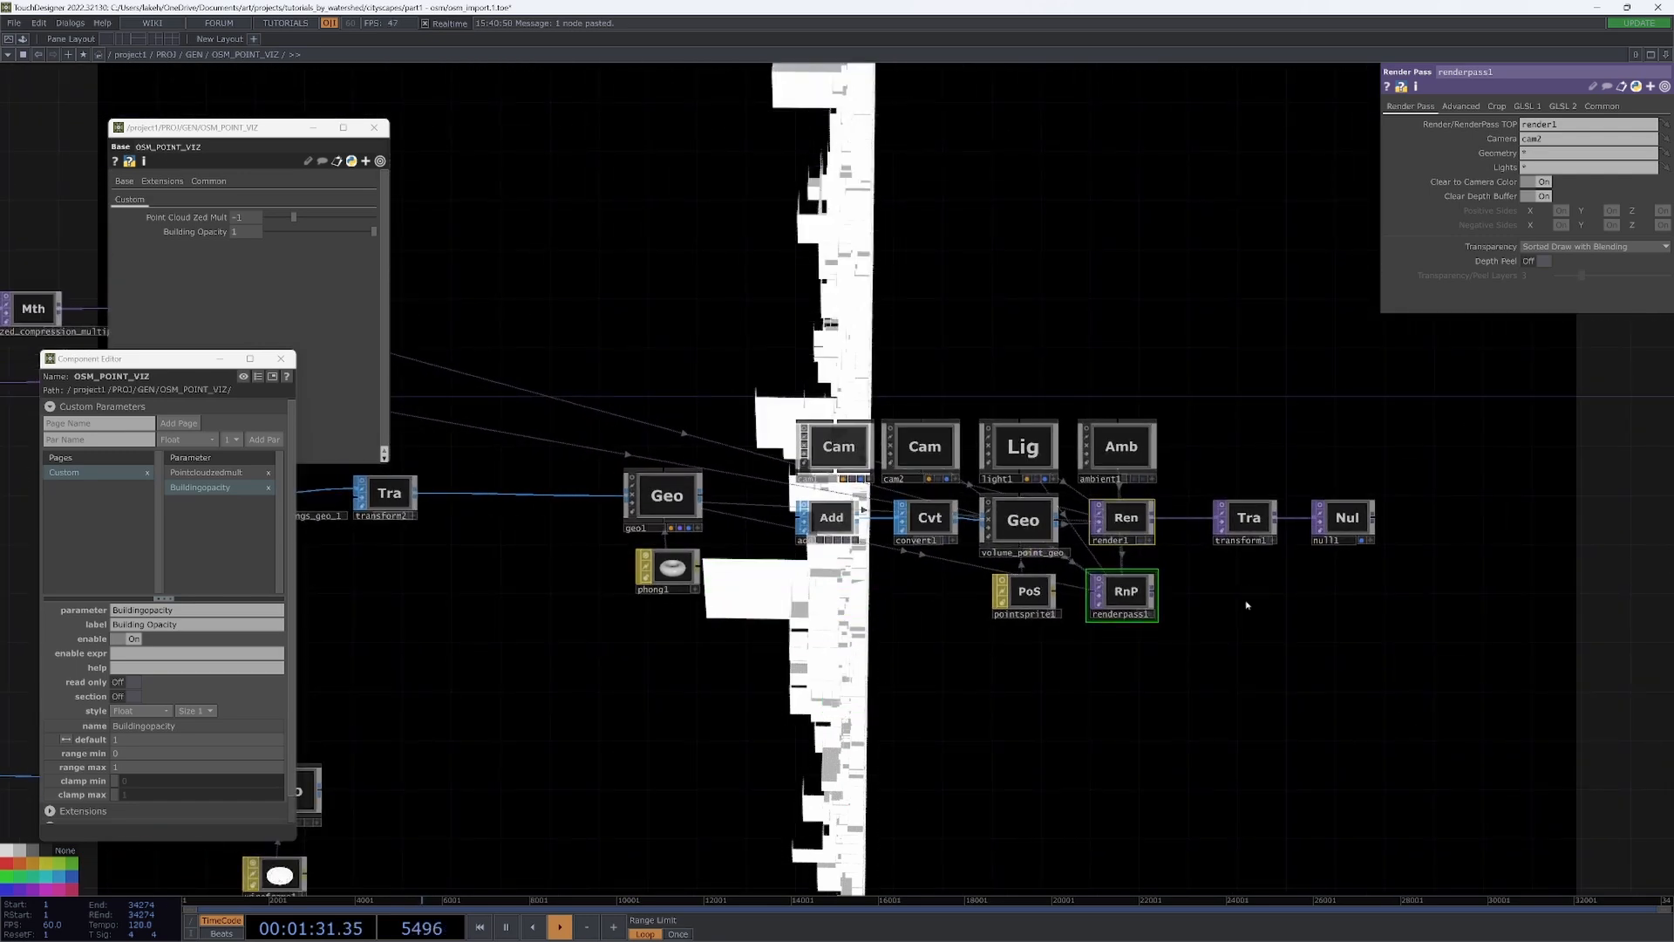
- Feed renderpass1 into transform1 and move transform1 and null1 farther away from the two render operators
scroll(1247, 600, up, 1)
scroll(1247, 600, up, 1)
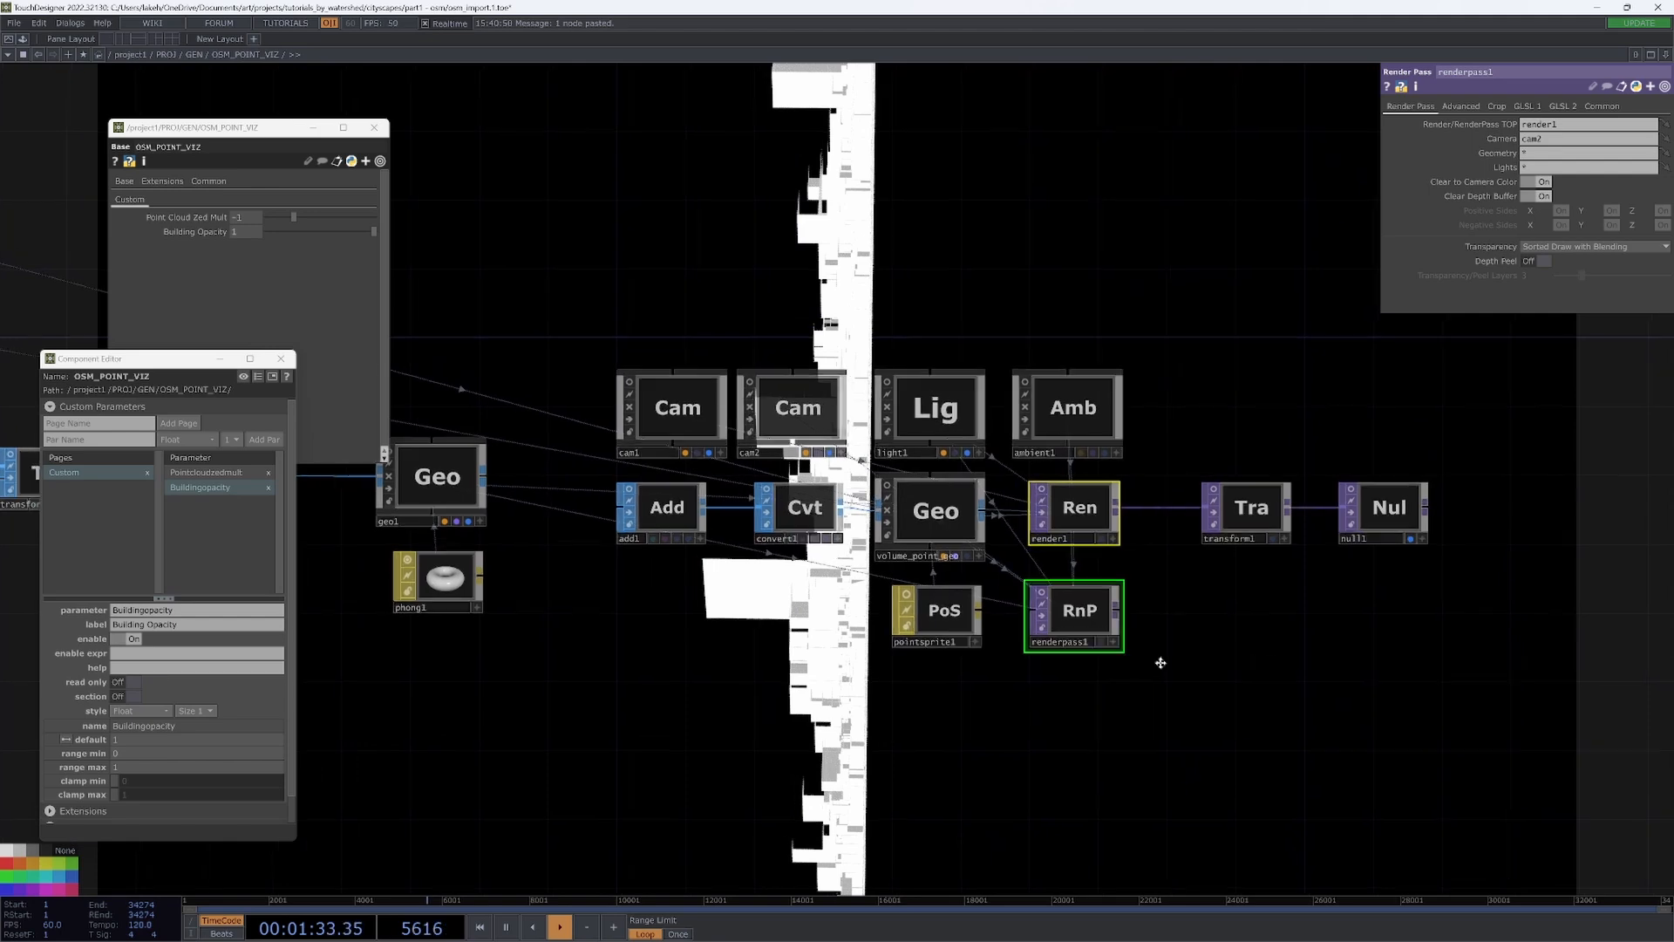
drag(1232, 665, 1031, 669)
drag(916, 613, 1003, 508)
drag(1268, 597, 1071, 621)
right_drag(1077, 621, 872, 527)
drag(878, 544, 1119, 544)
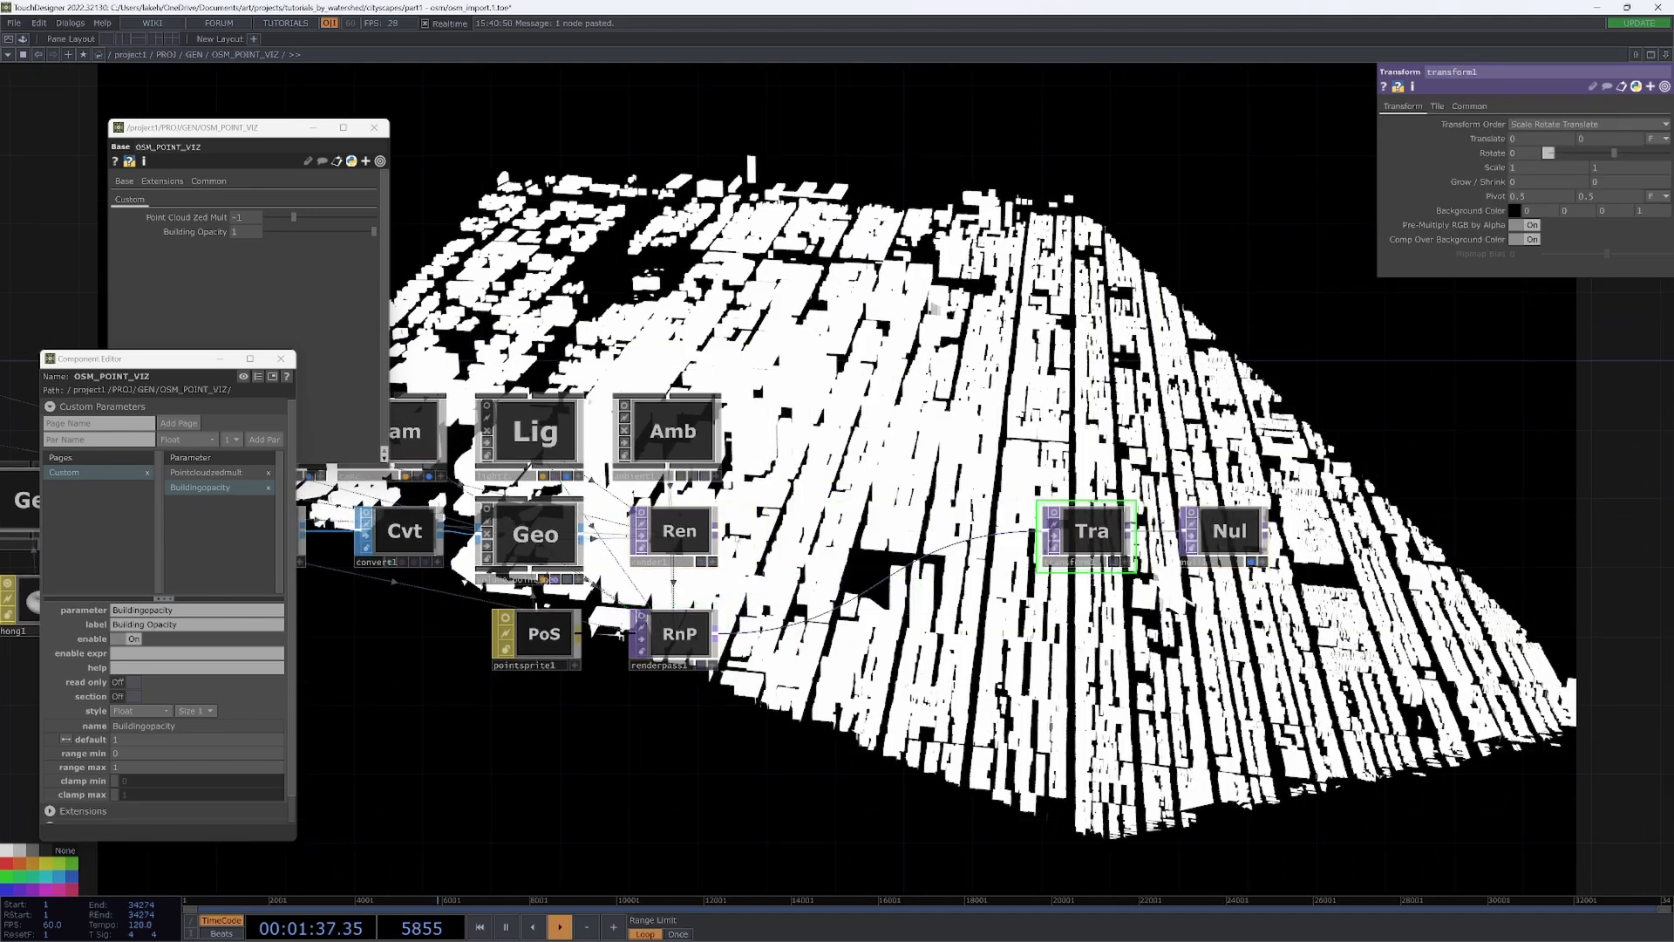
- Add a Cross TOP combining render1 with renderpass1, feed it into transform1 and line it up with the output chain
key(Tab)
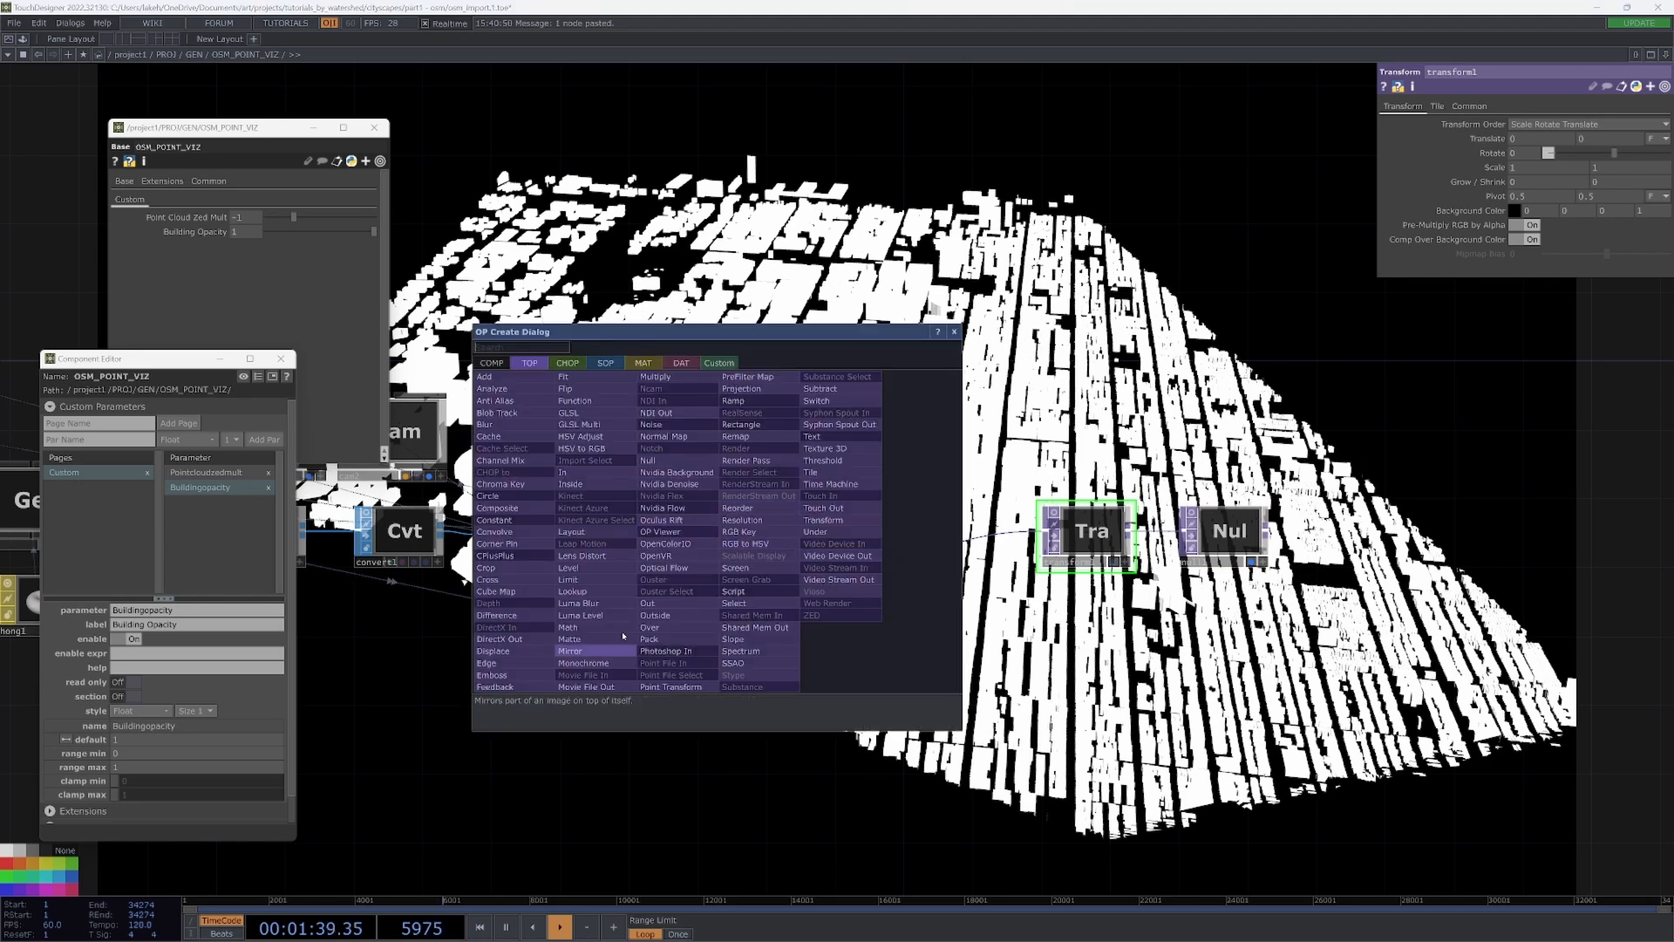
click(497, 579)
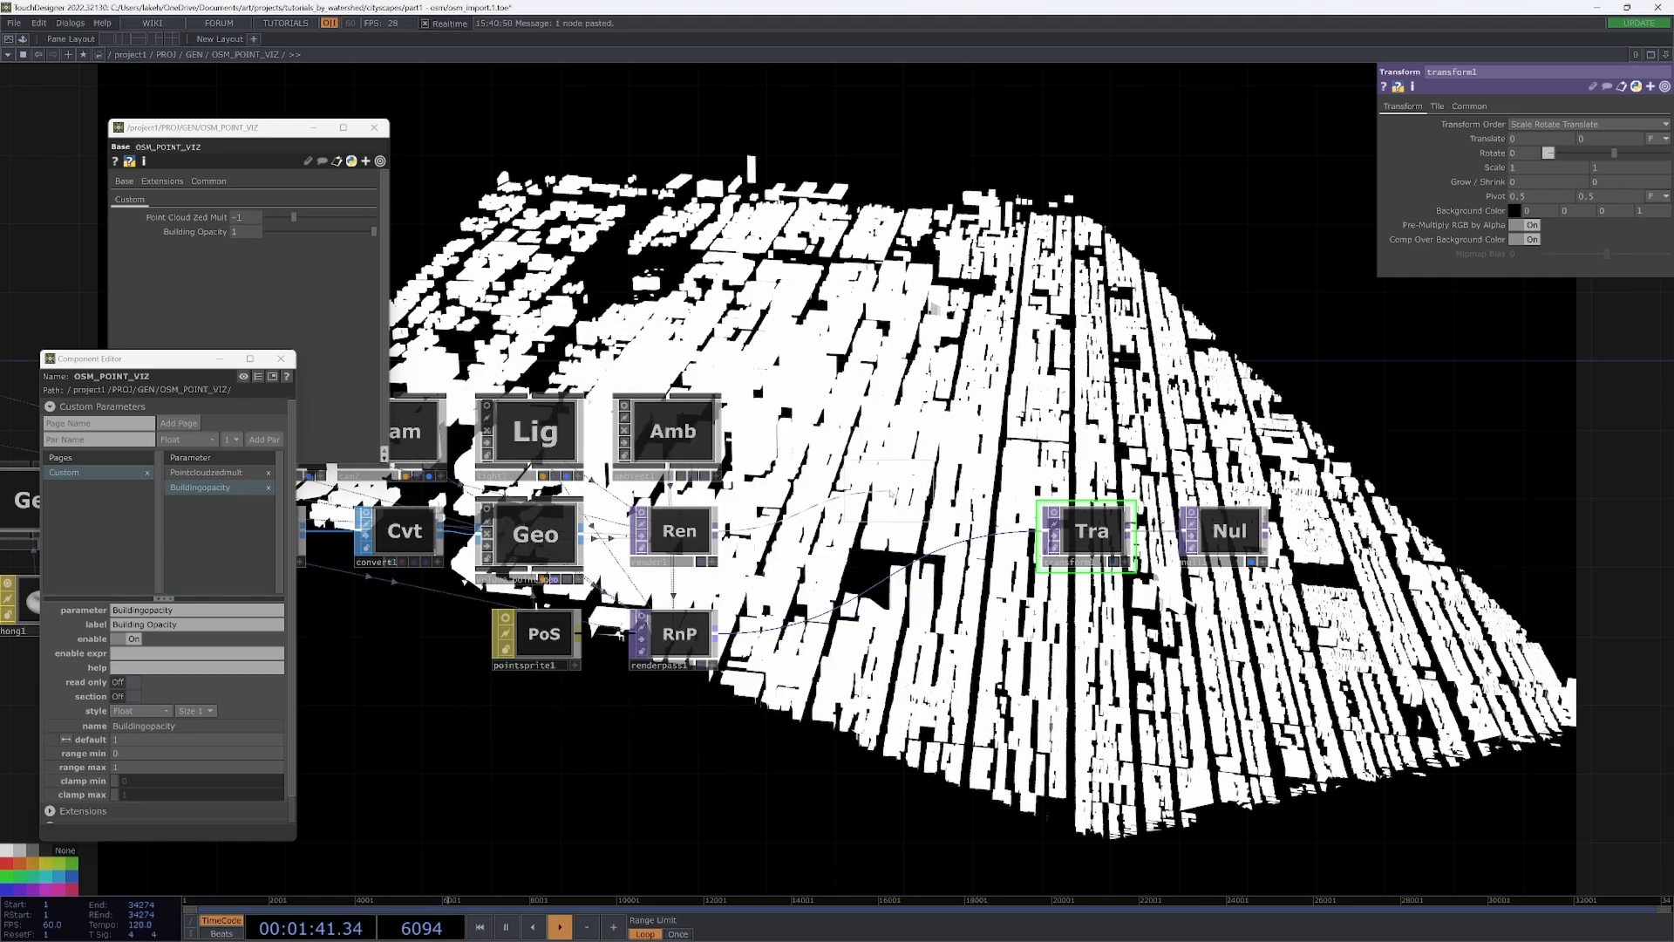
click(898, 484)
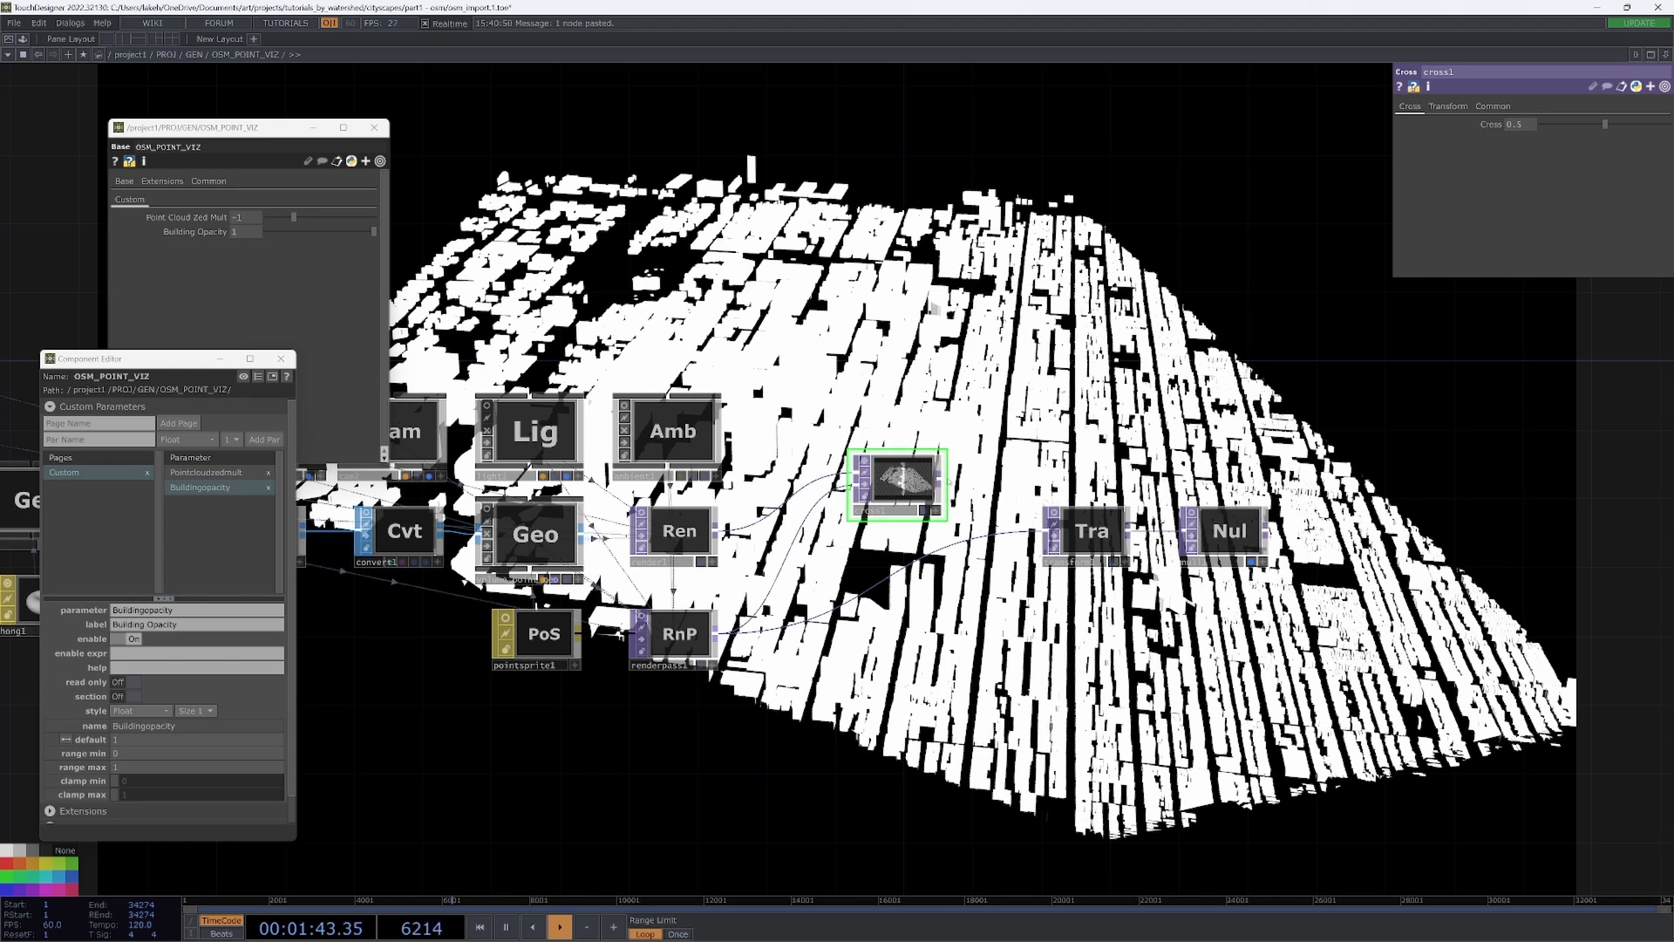
drag(939, 481, 1039, 534)
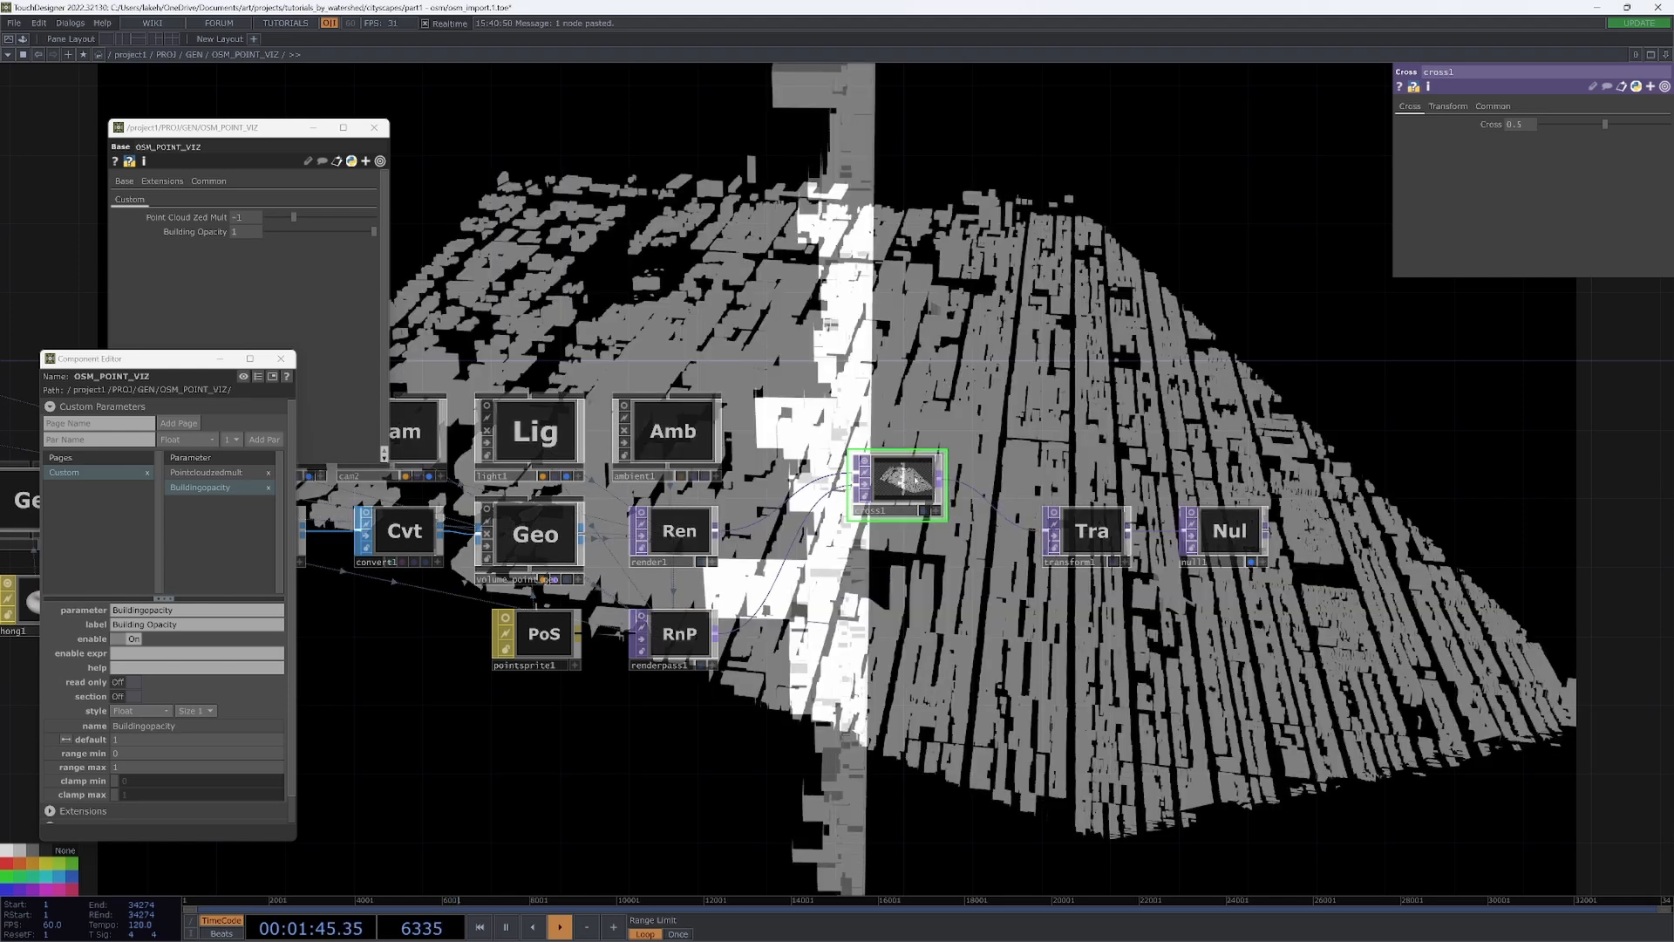
drag(898, 478, 950, 548)
- Test cross1's Cross value at 0, and set it to 1
drag(1604, 124, 1537, 126)
drag(1069, 228, 909, 388)
drag(1540, 125, 1670, 128)
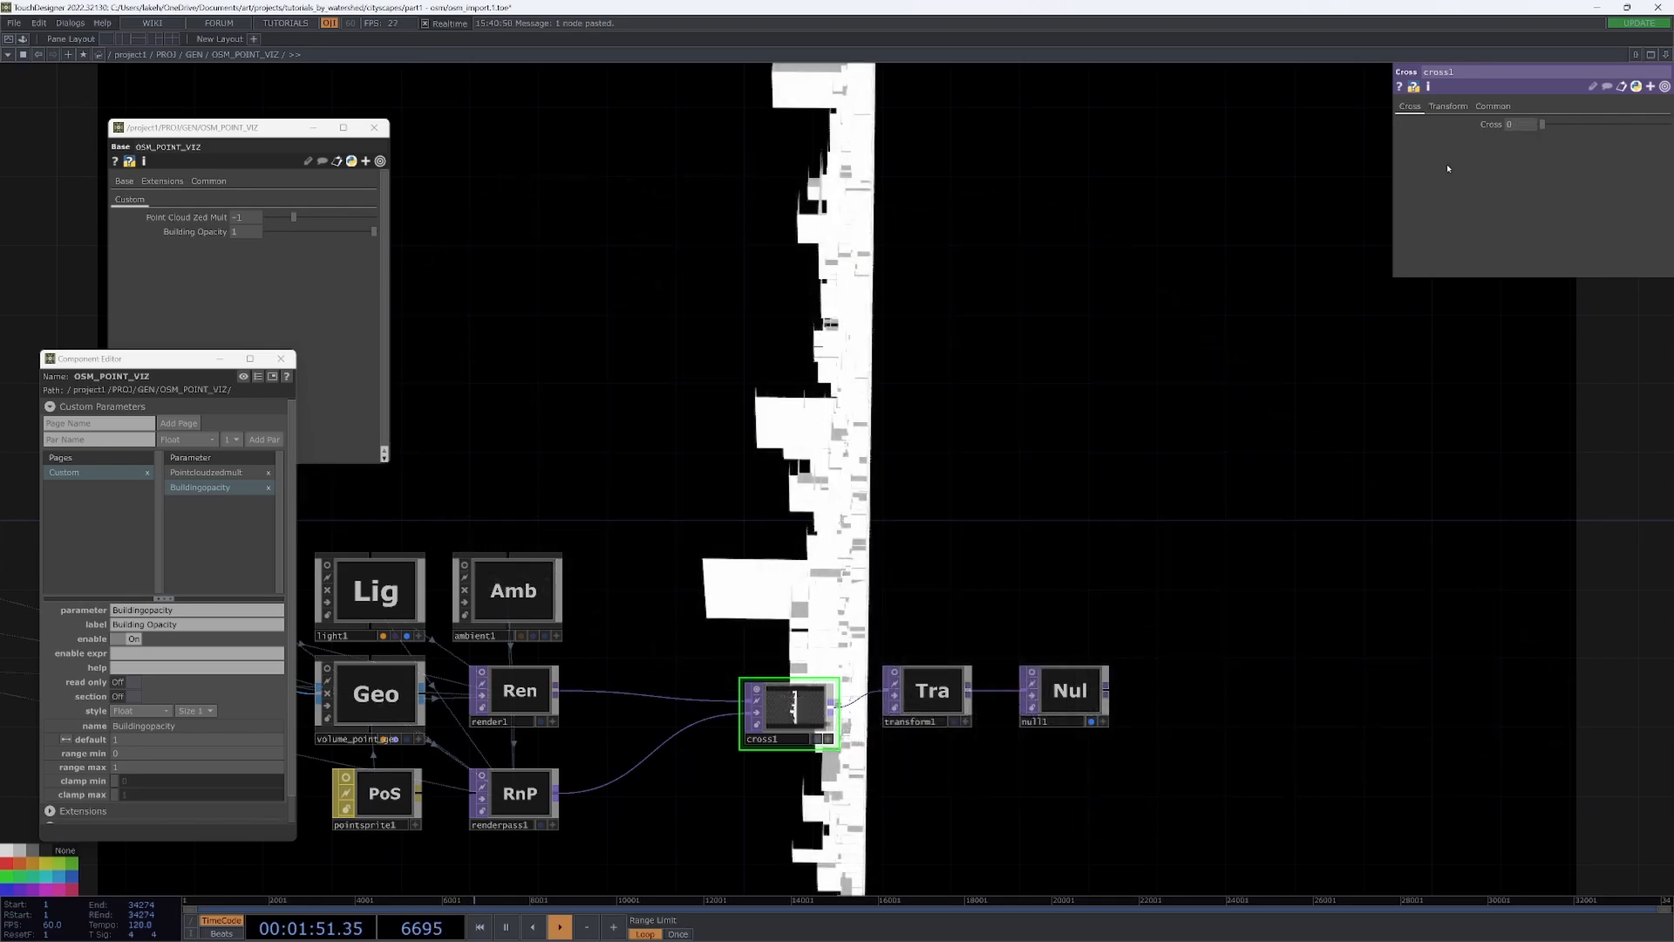
drag(908, 472, 1210, 362)
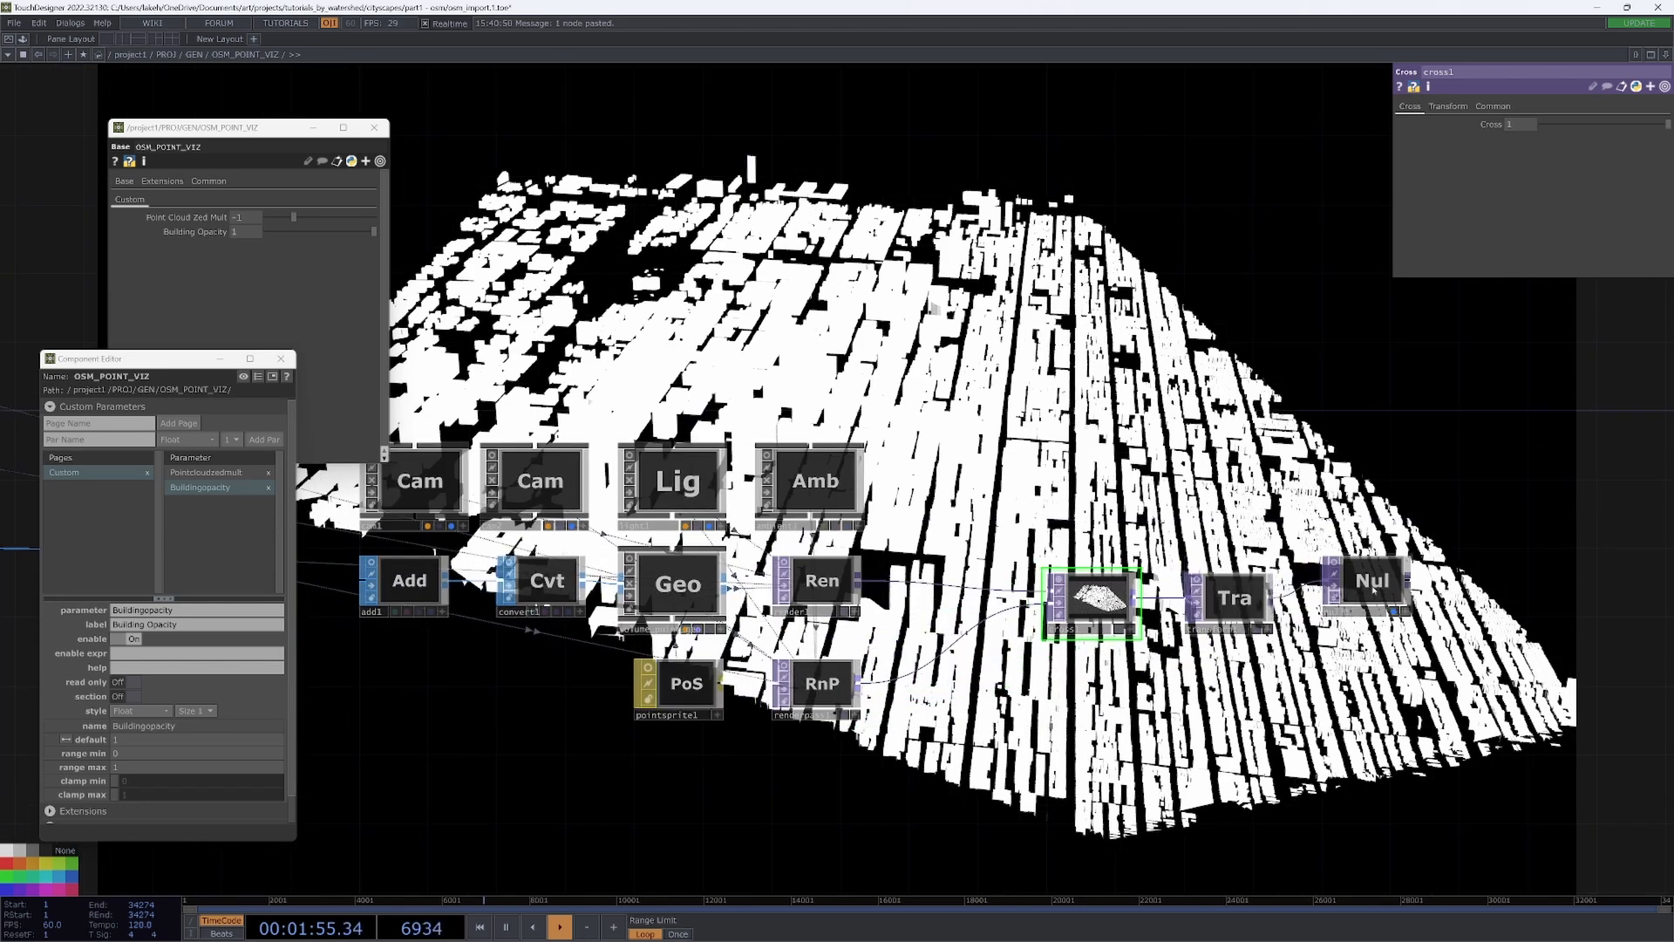
drag(686, 496, 790, 482)
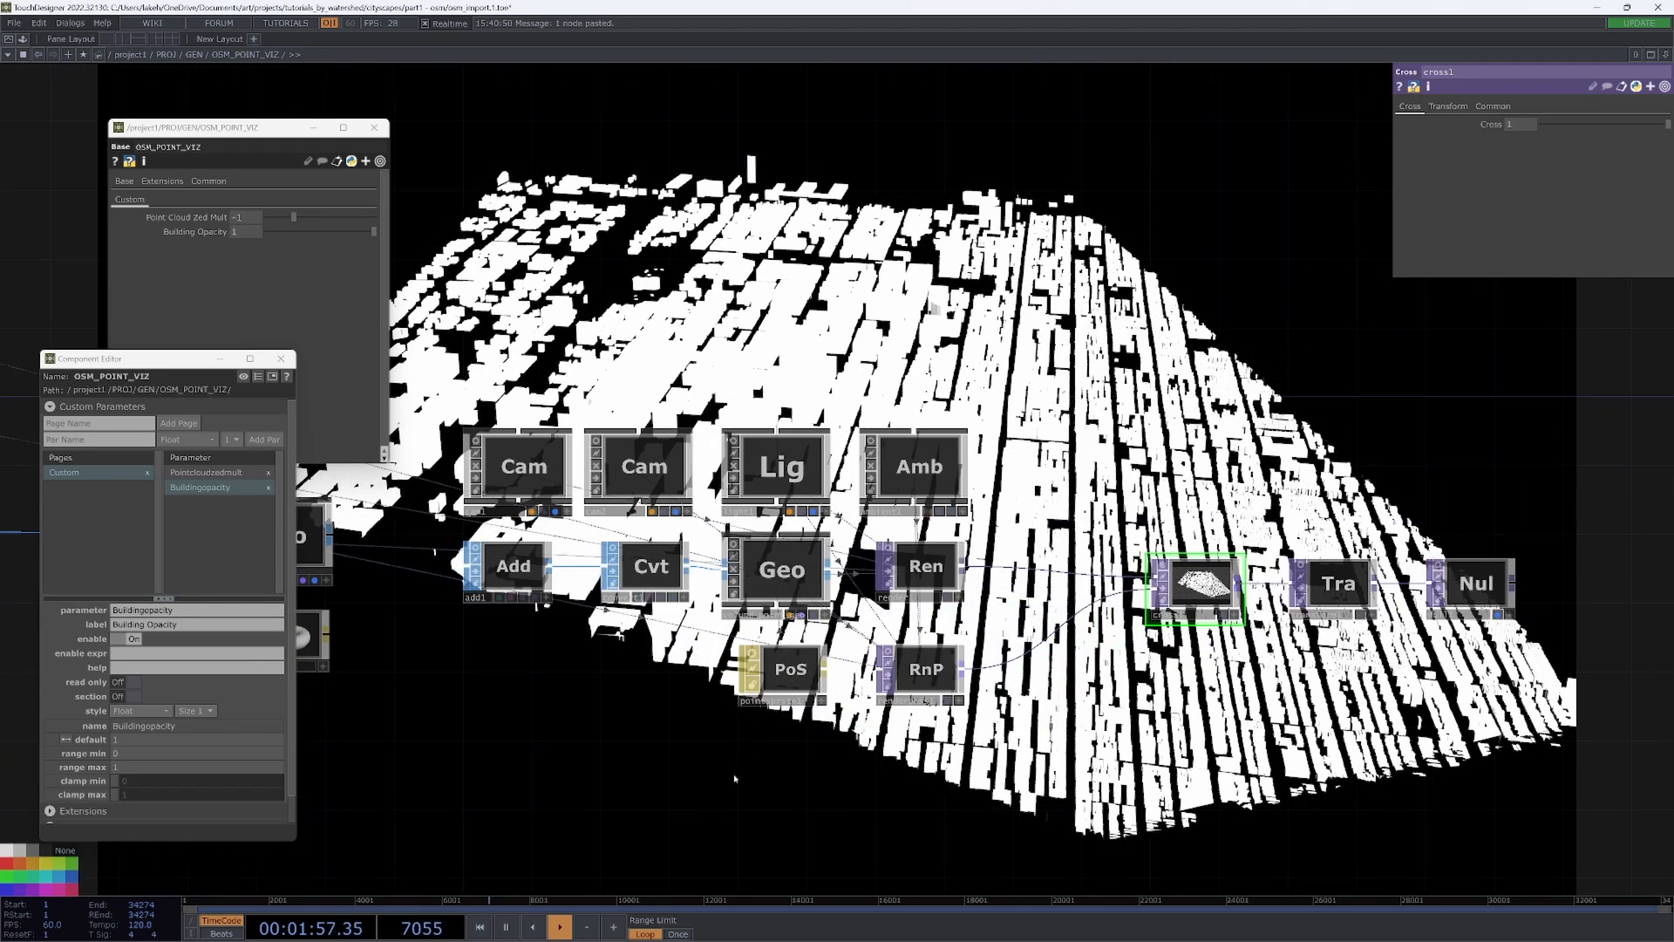
- Delete the ambient1 light from the network
drag(734, 775, 1347, 523)
scroll(1281, 383, down, 6)
scroll(789, 331, up, 3)
scroll(1145, 556, up, 3)
drag(1145, 556, 494, 696)
drag(663, 624, 854, 641)
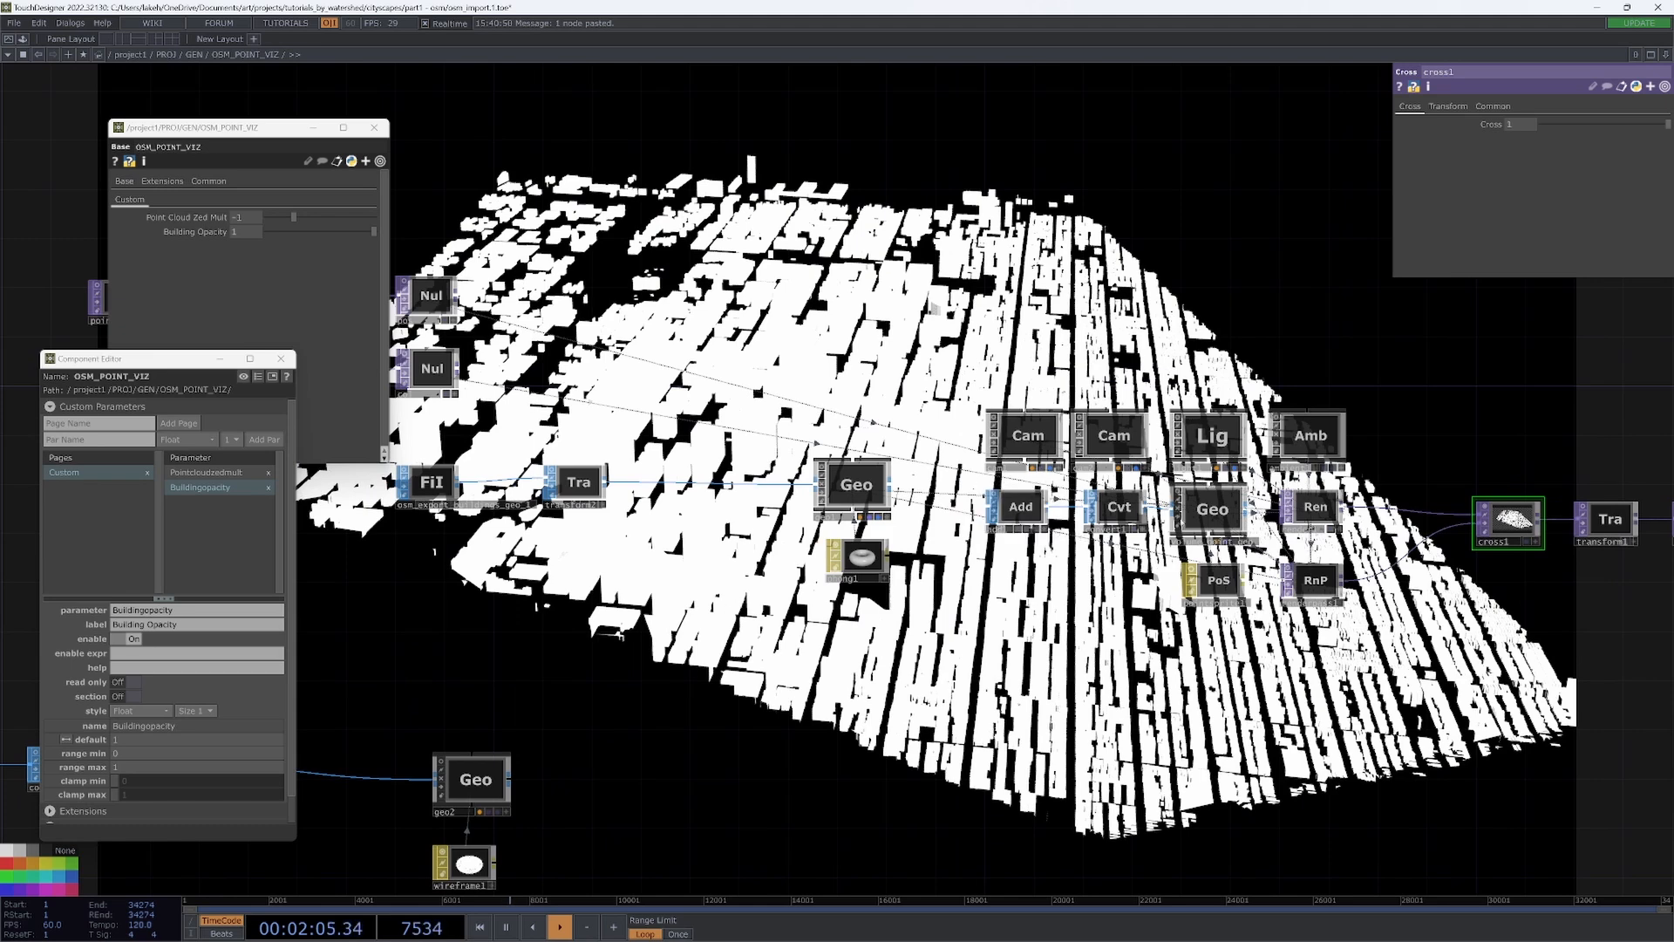
click(1310, 435)
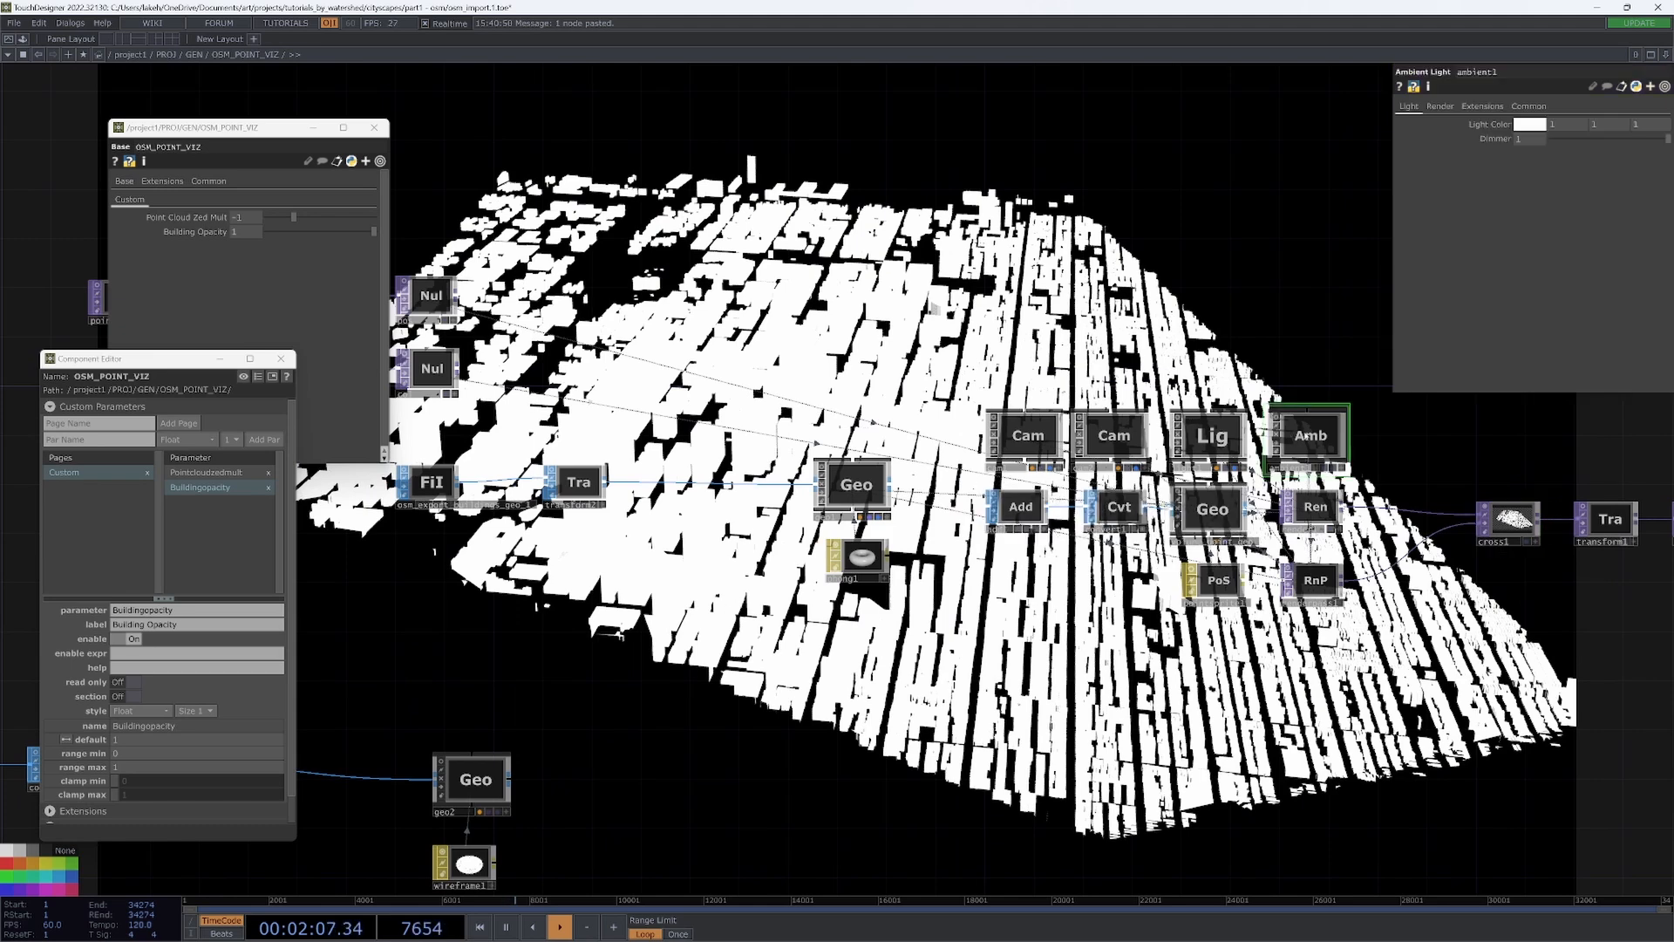
key(Delete)
- Set light1's Dimmer to 1
scroll(1299, 445, up, 3)
click(1212, 436)
drag(1631, 140, 1664, 139)
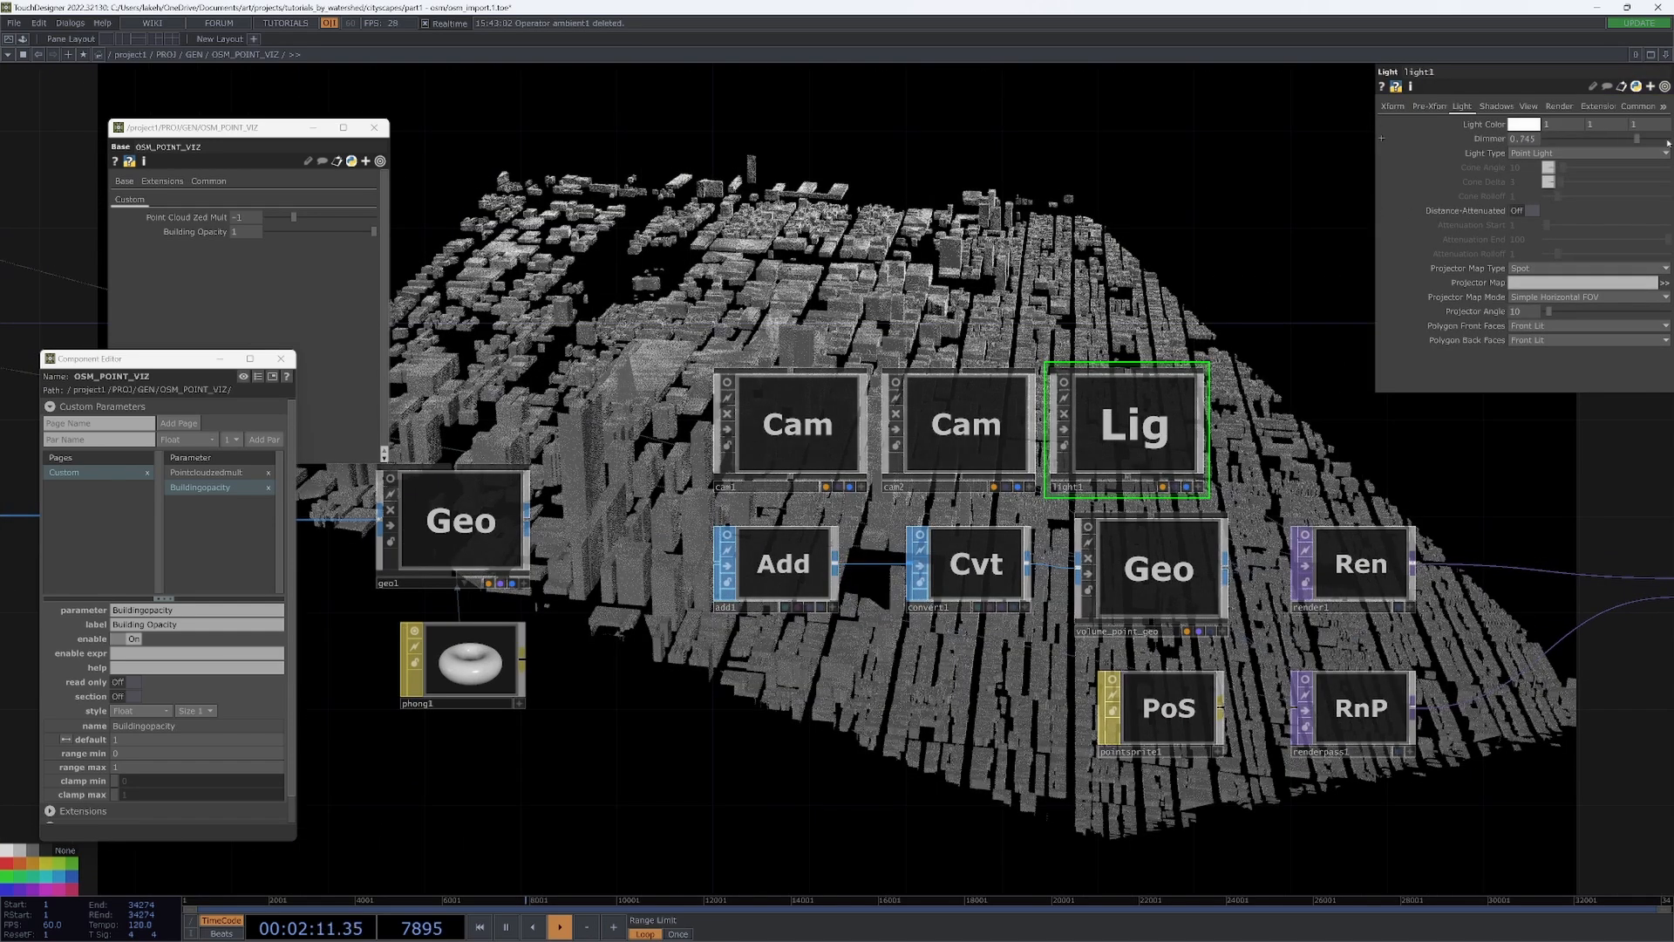
drag(1121, 215, 871, 339)
drag(1609, 137, 1640, 138)
- Compare Cone Light with Distant Light as light1's type, and keep Cone Light
click(1535, 152)
click(1533, 179)
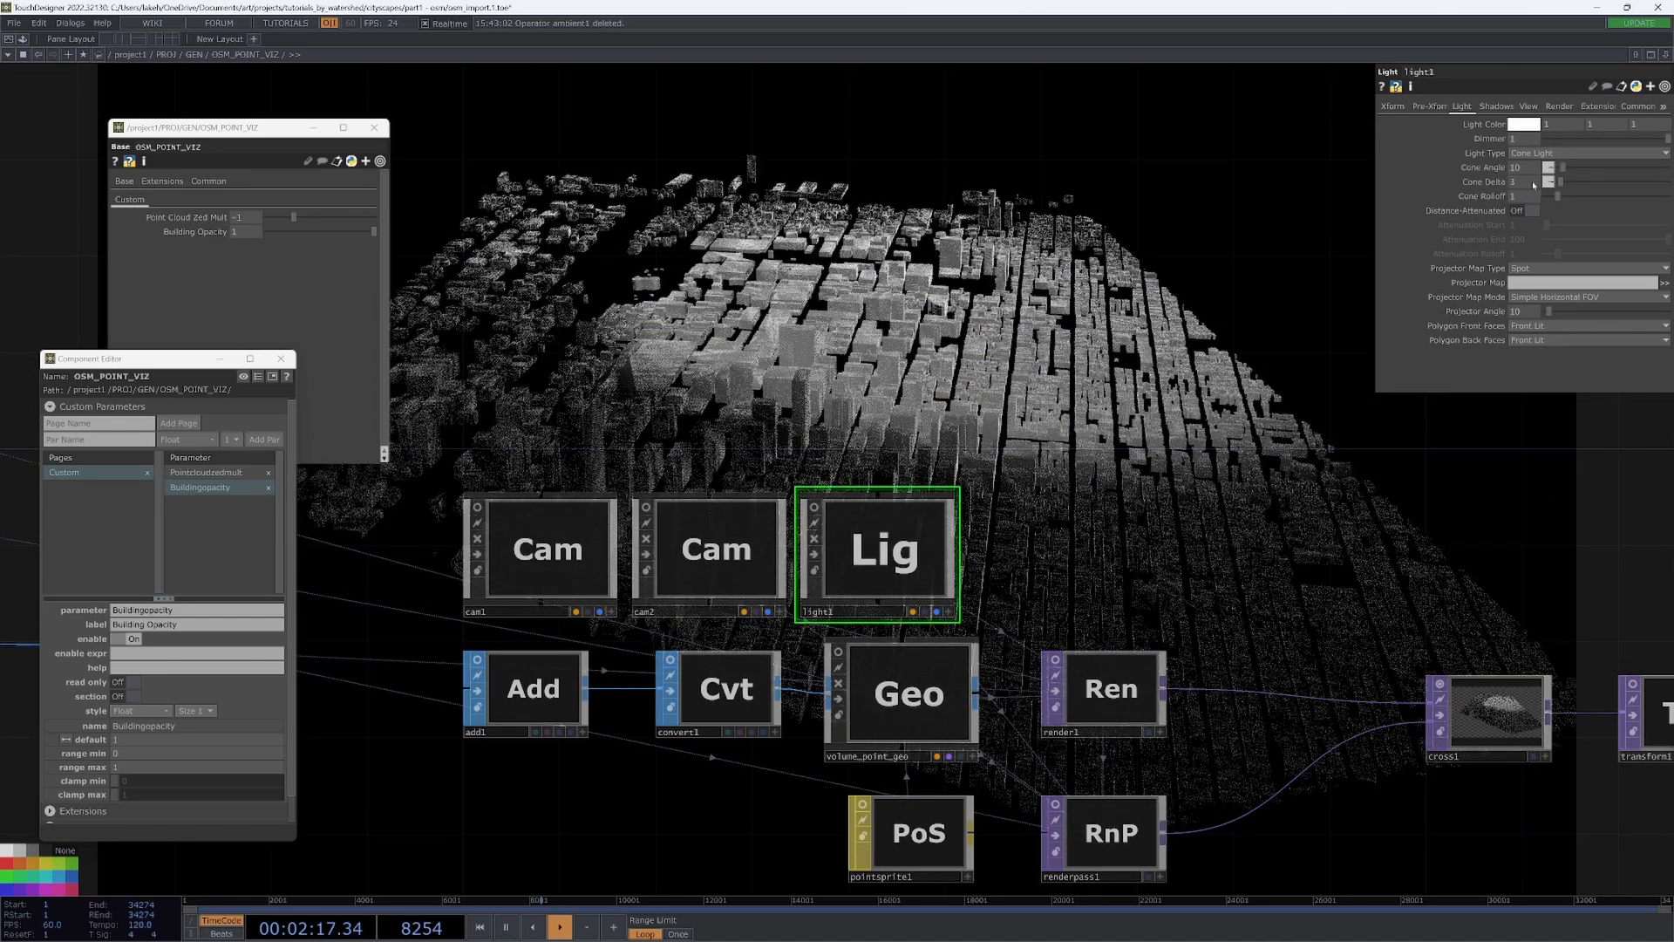
click(1535, 154)
click(1541, 196)
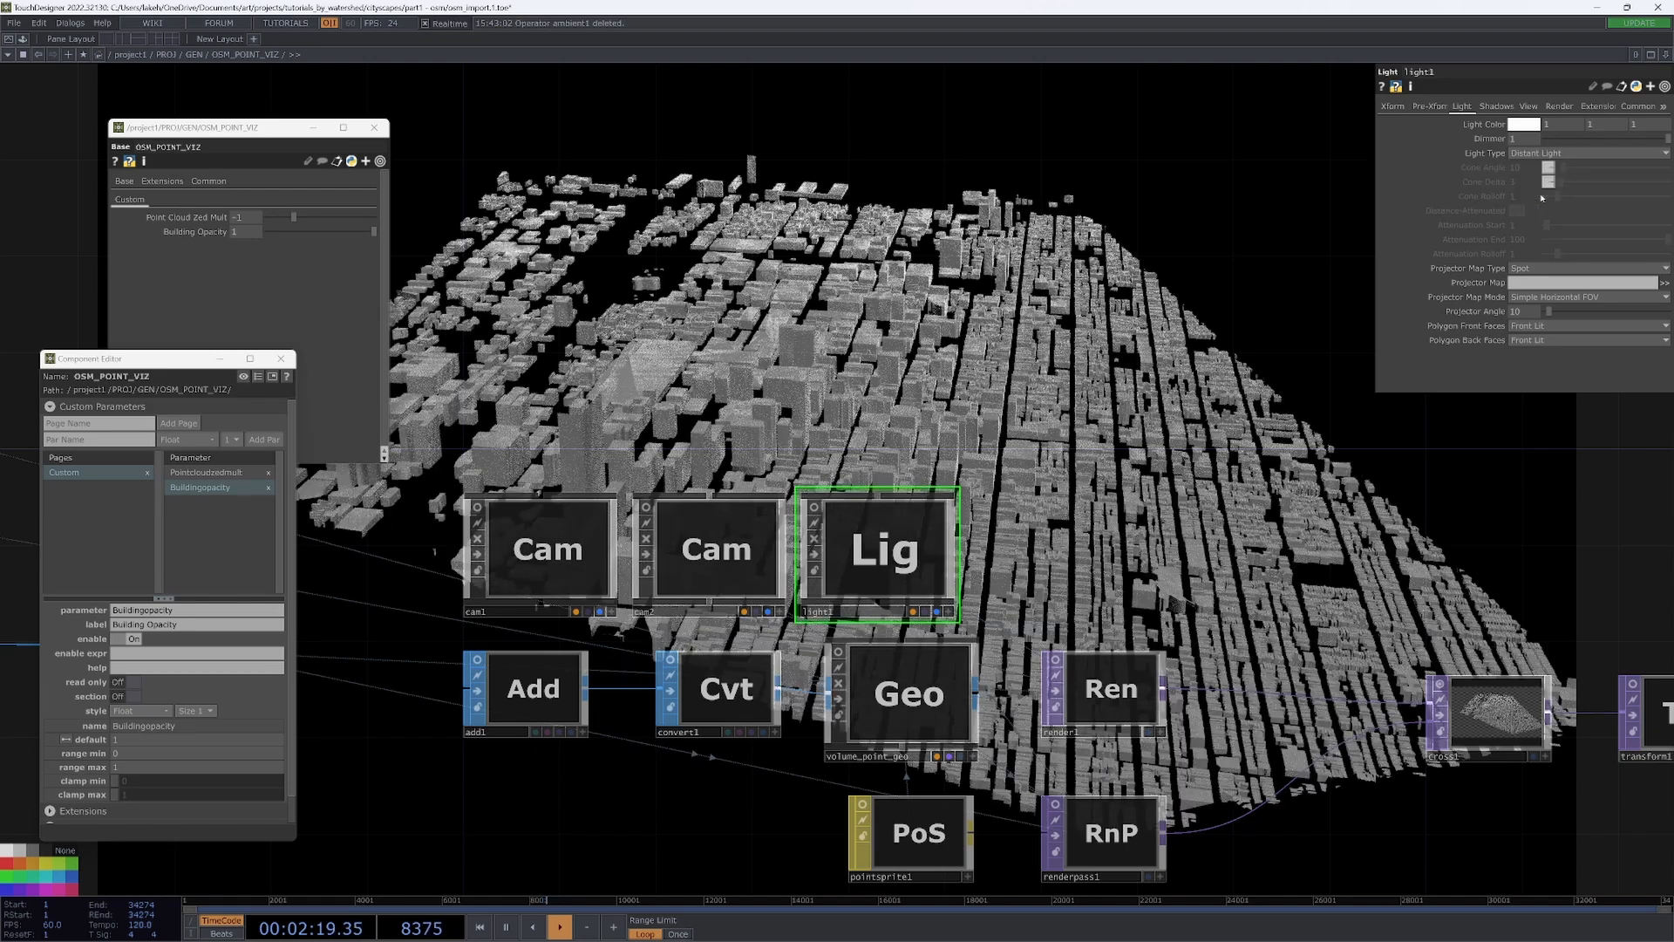
click(1534, 153)
click(1533, 179)
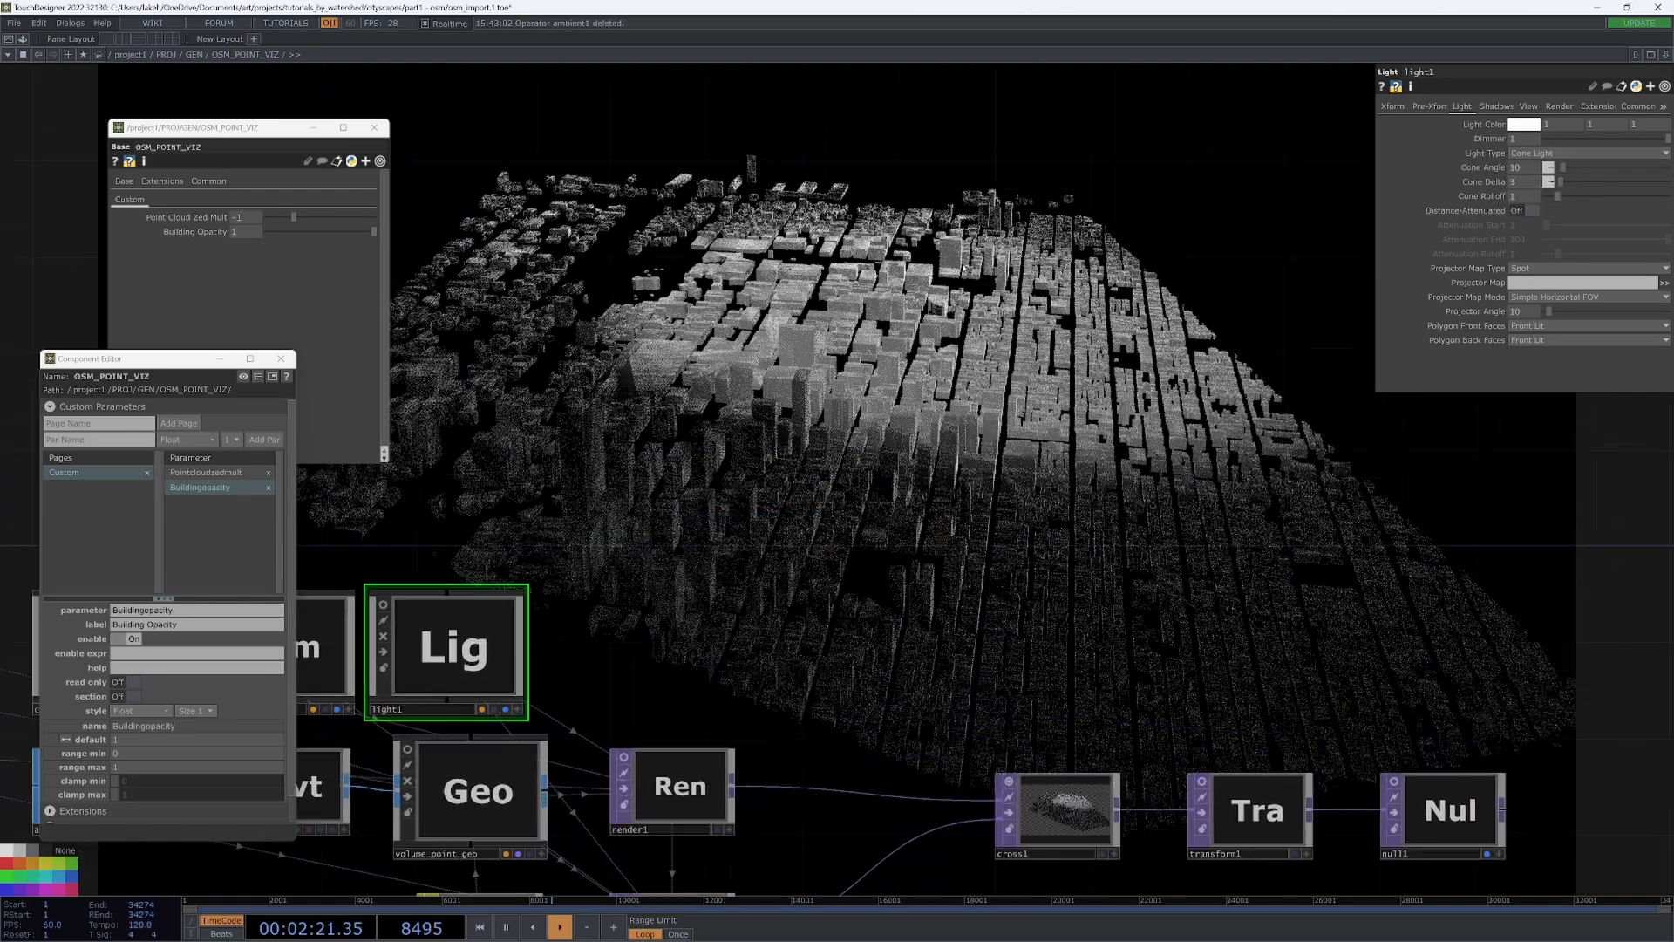
- Set light1's Cone Angle to 2, Cone Delta to 16 and Cone Rolloff to 0.69
drag(243, 135, 101, 105)
drag(551, 304, 643, 330)
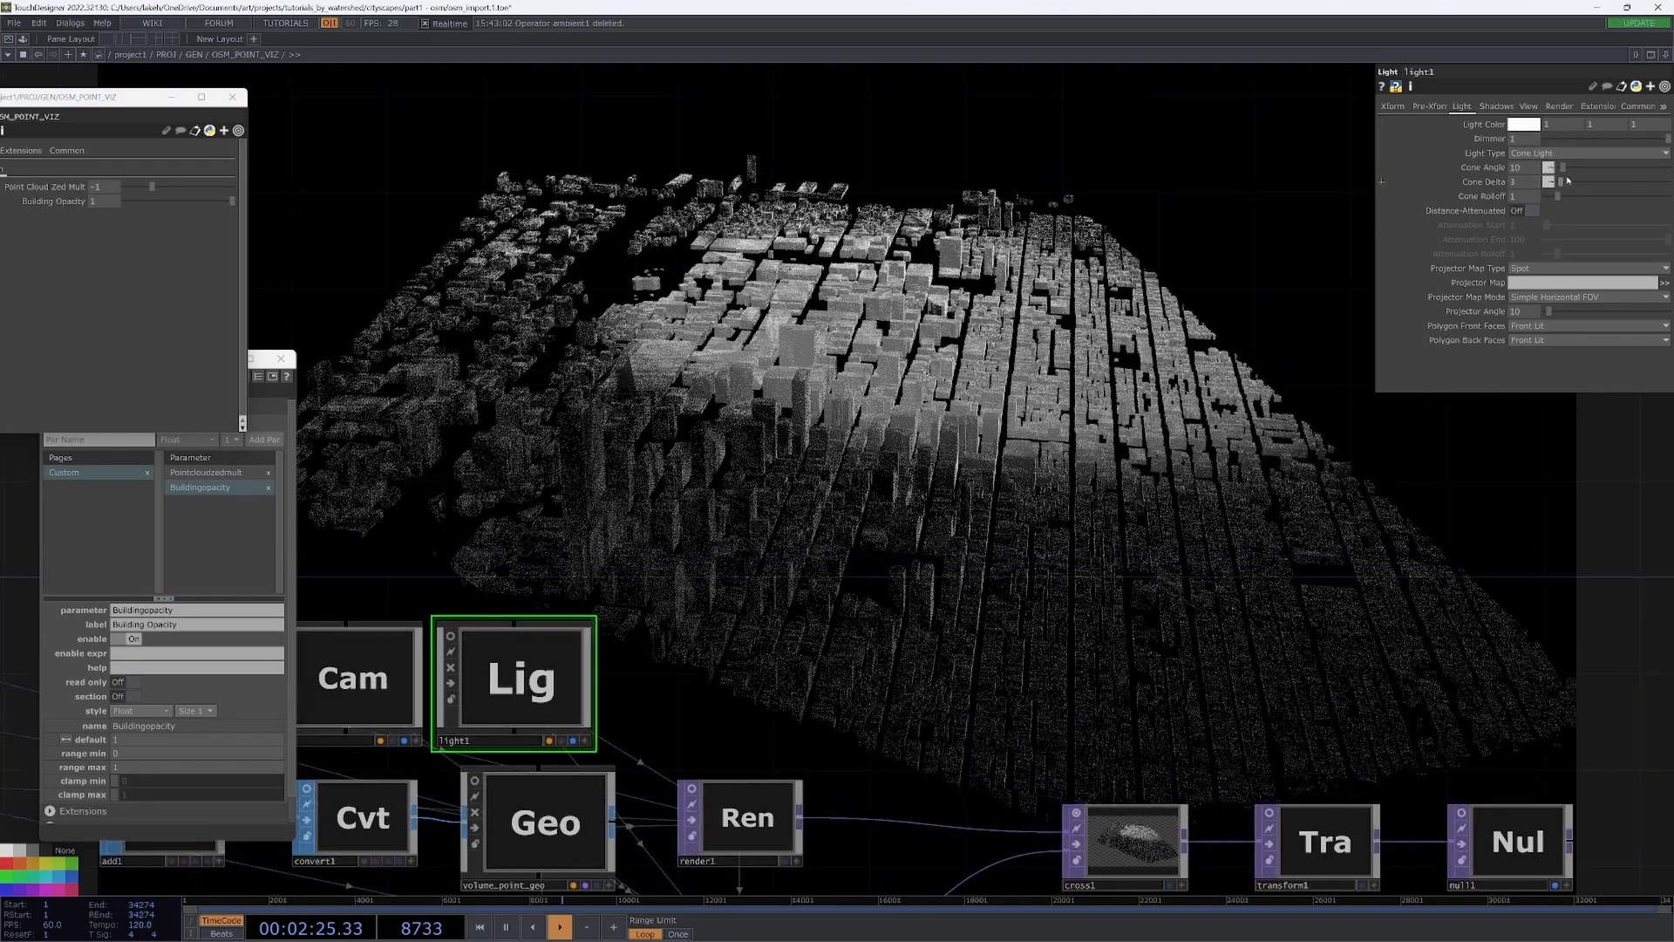
mouse_move(1564, 172)
mouse_down()
mouse_move(1561, 197)
mouse_move(1539, 196)
mouse_move(1563, 171)
mouse_move(1559, 195)
mouse_up()
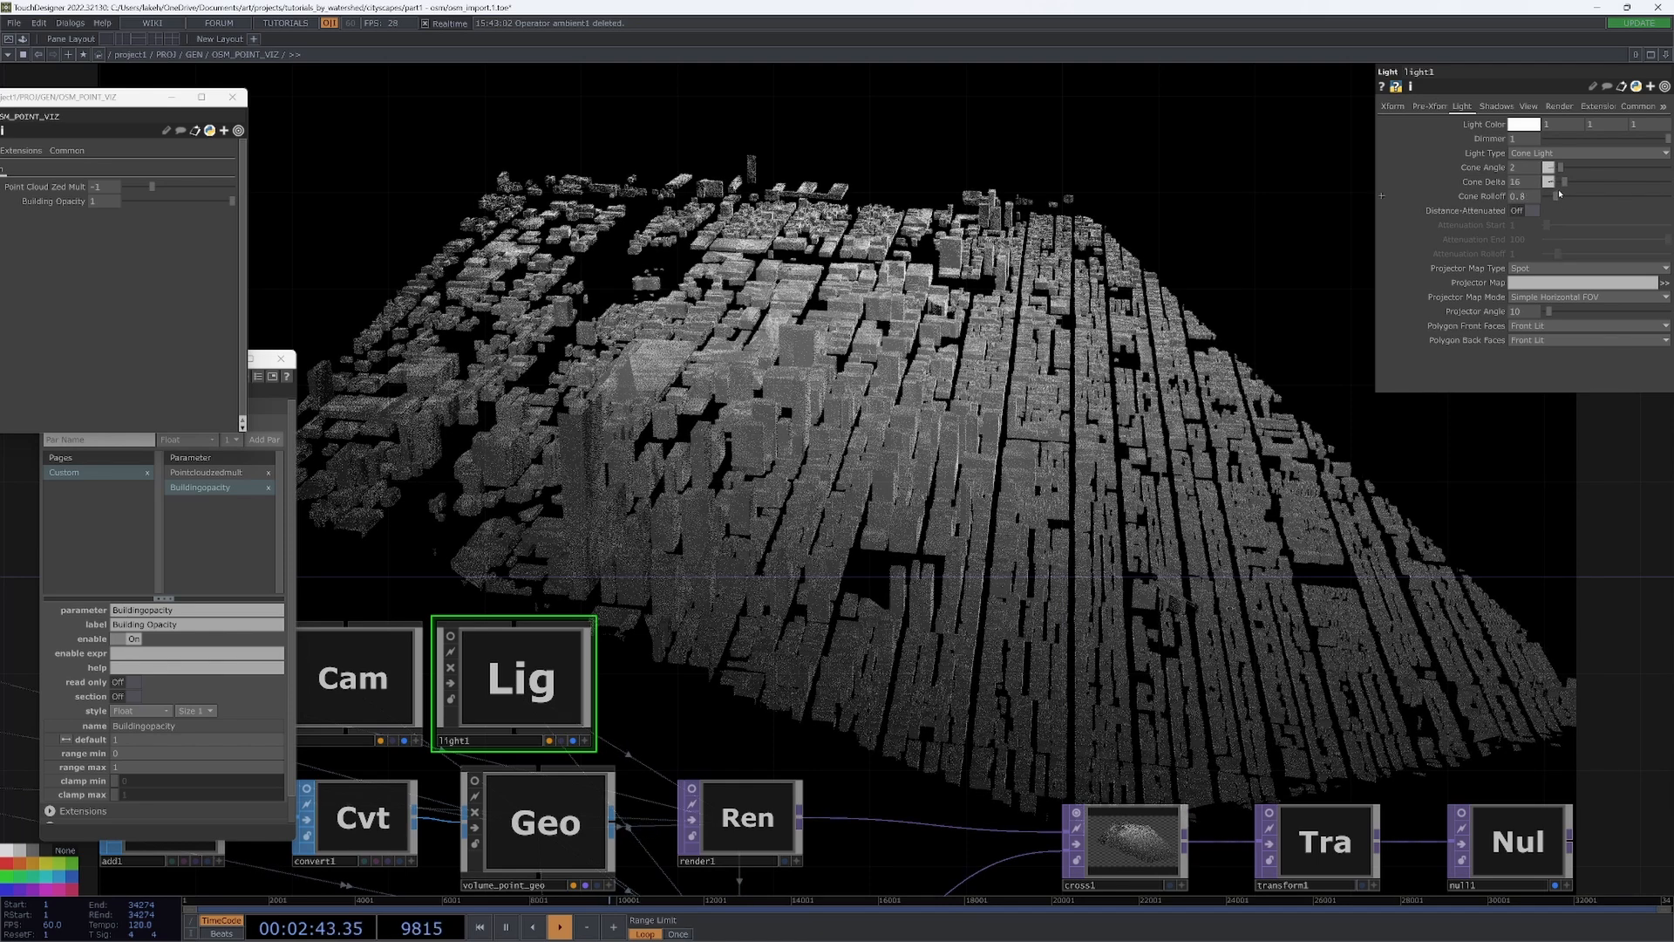
- Move light1 directly above render1 and raise cam2 above the row of cam1 and light1
drag(1095, 369, 1384, 251)
drag(832, 536, 977, 415)
drag(682, 571, 763, 350)
drag(955, 440, 1066, 554)
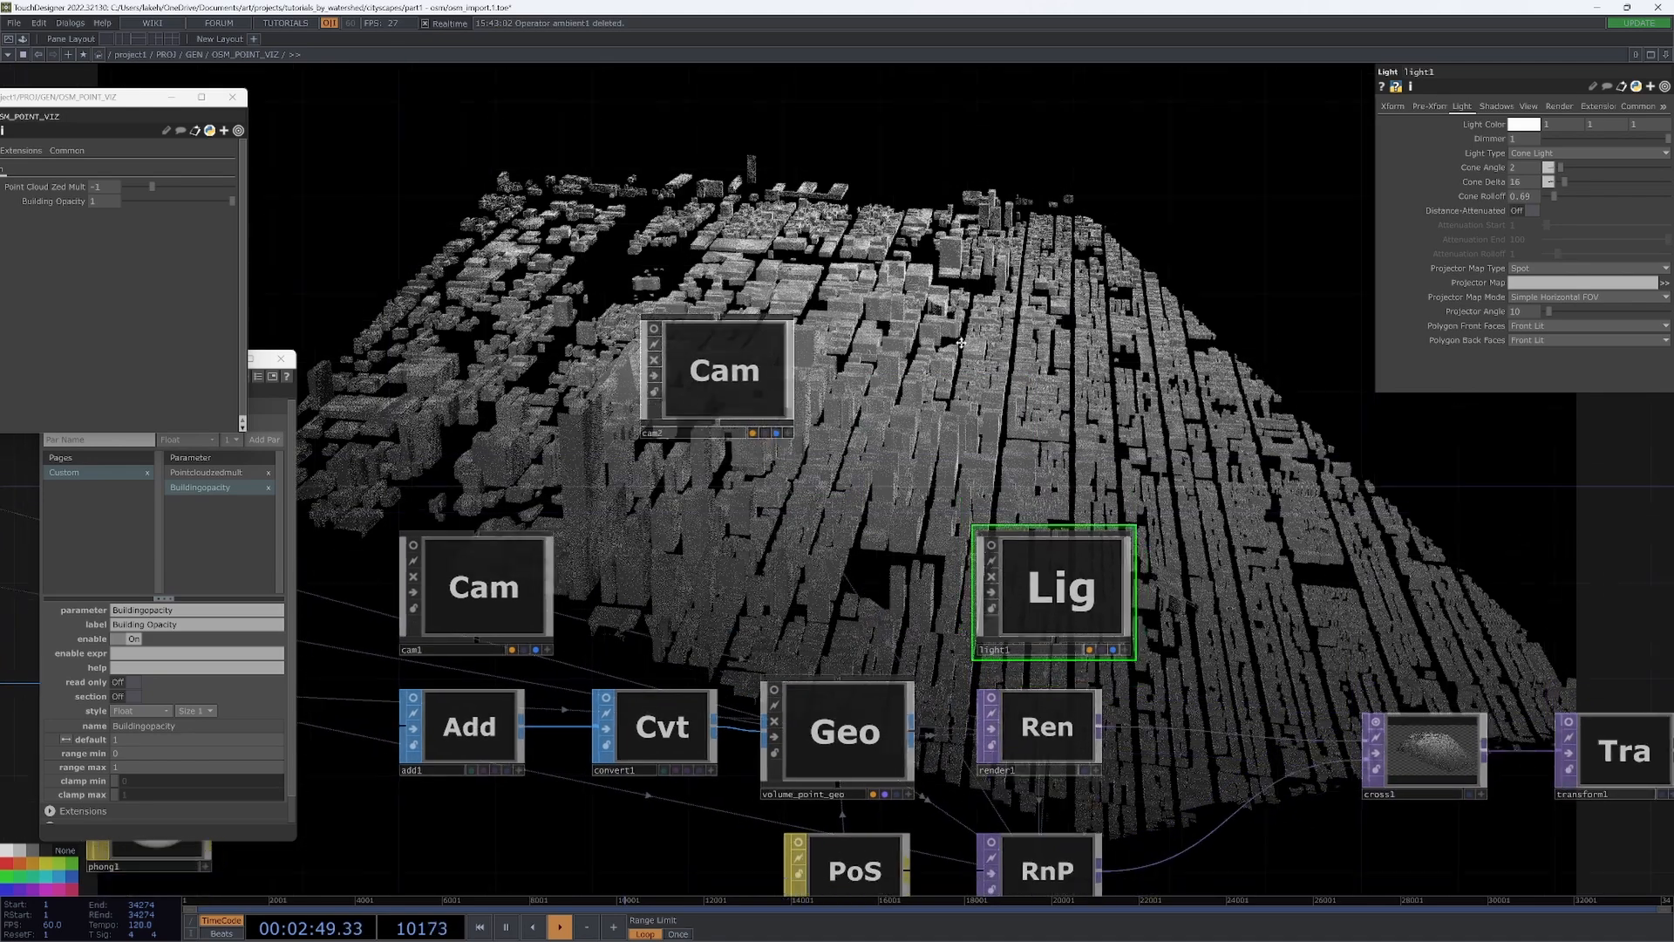
scroll(1054, 476, down, 4)
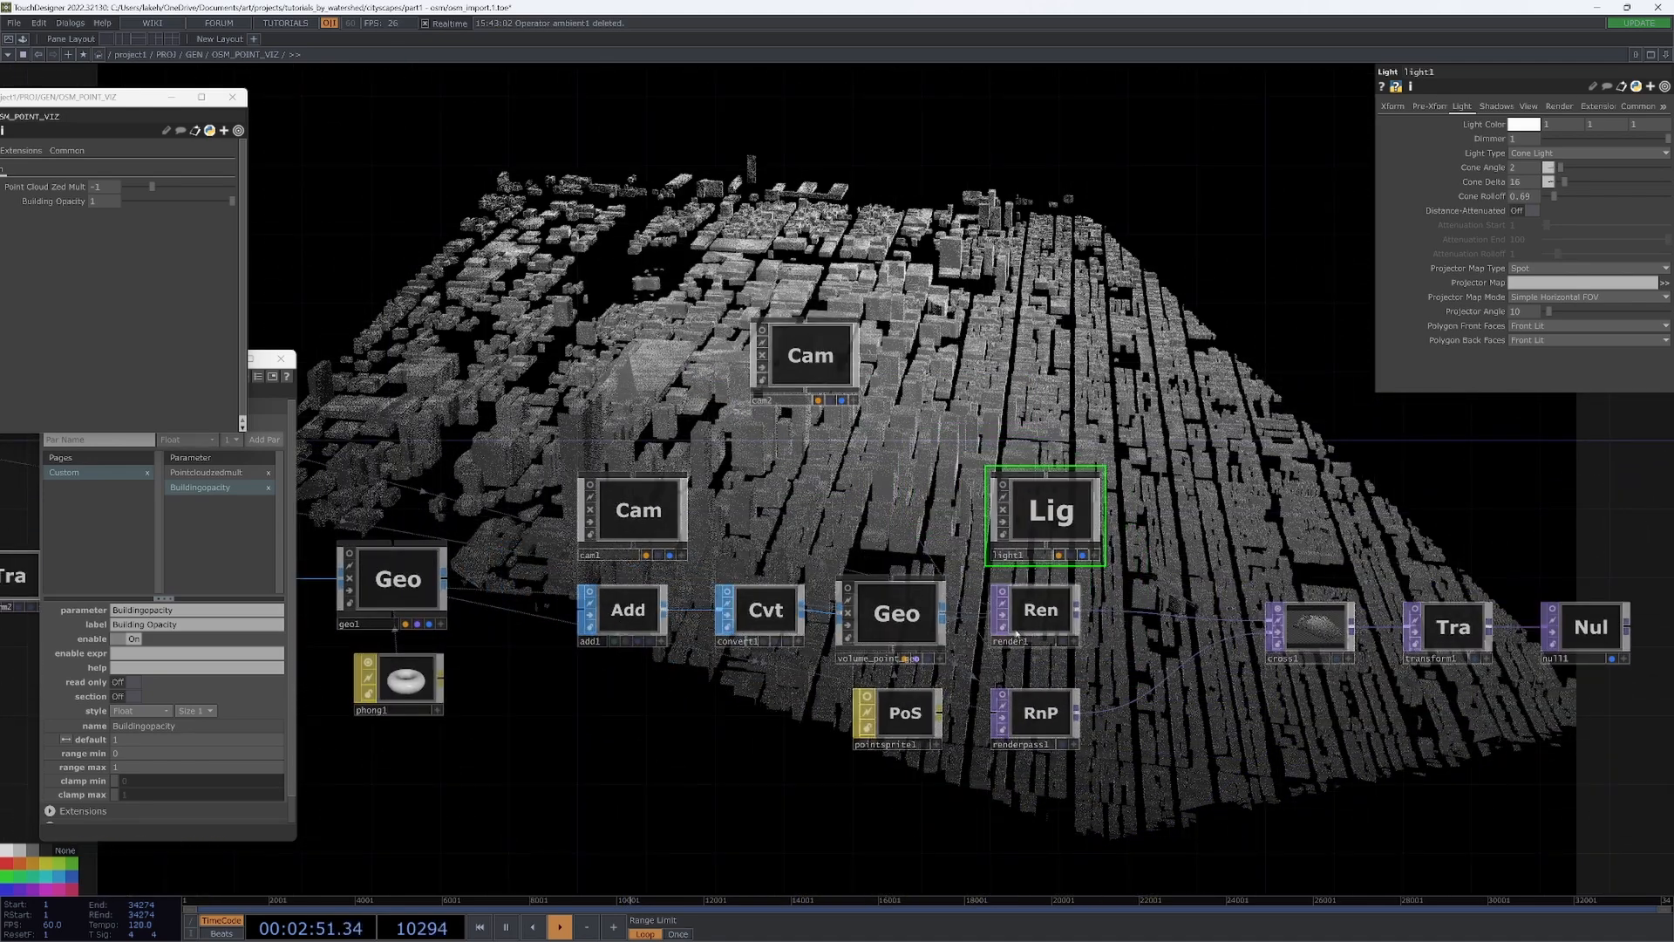
- Inspect renderpass1's parameters and the render1 image, and hide render1's viewer again
click(1024, 730)
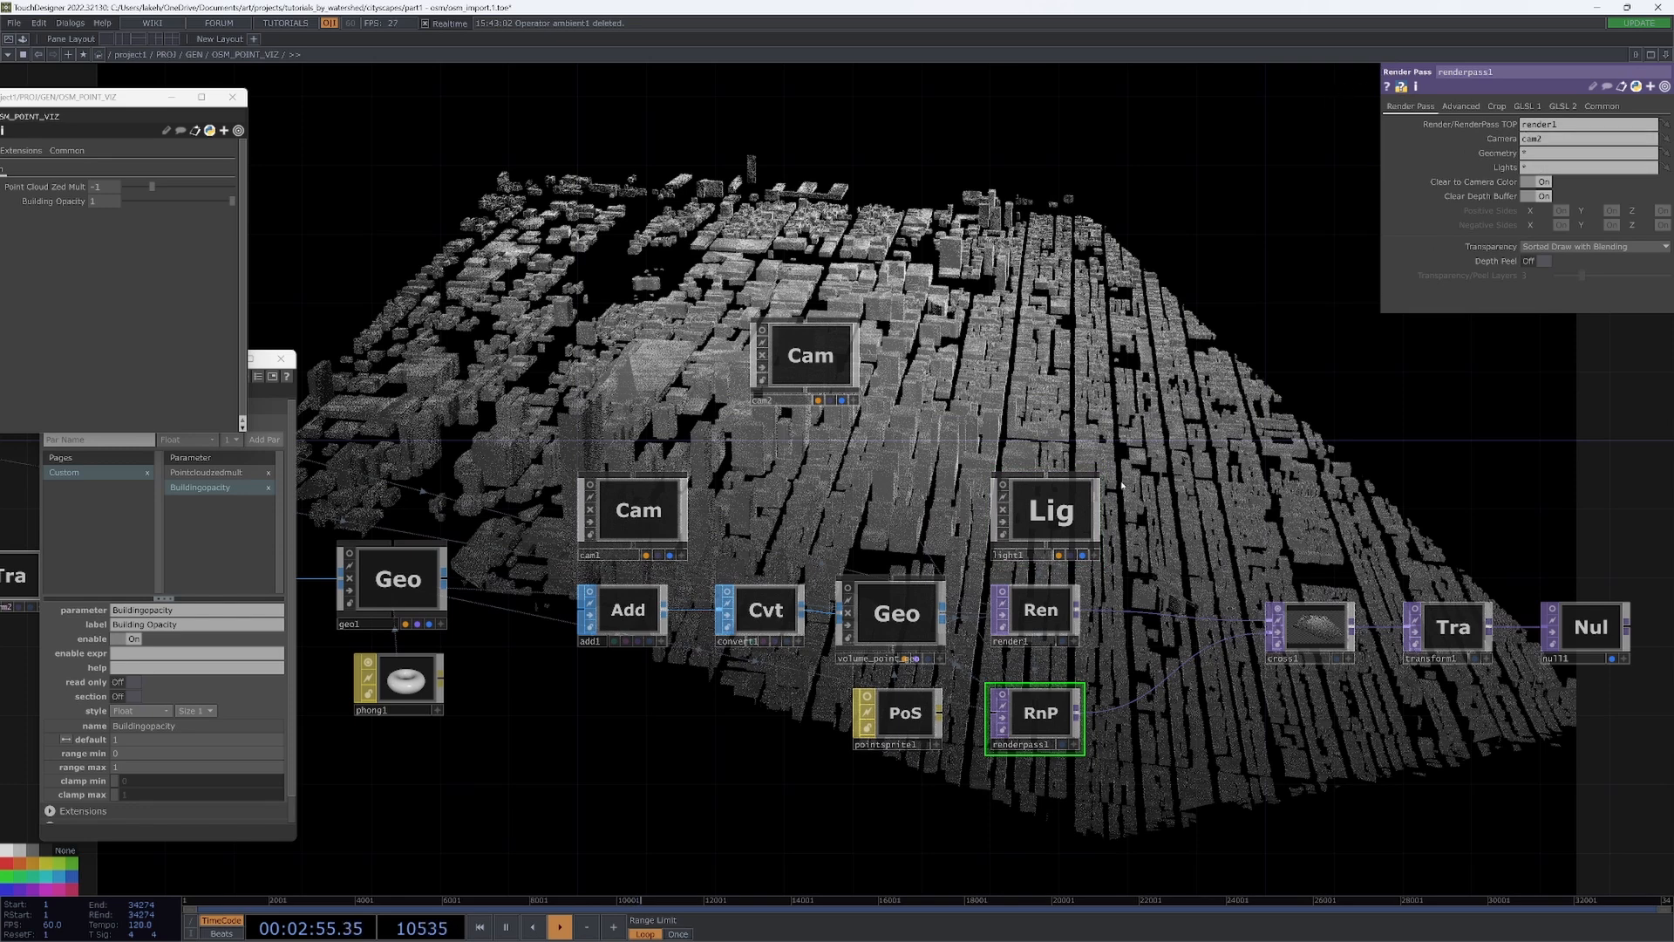
click(1003, 592)
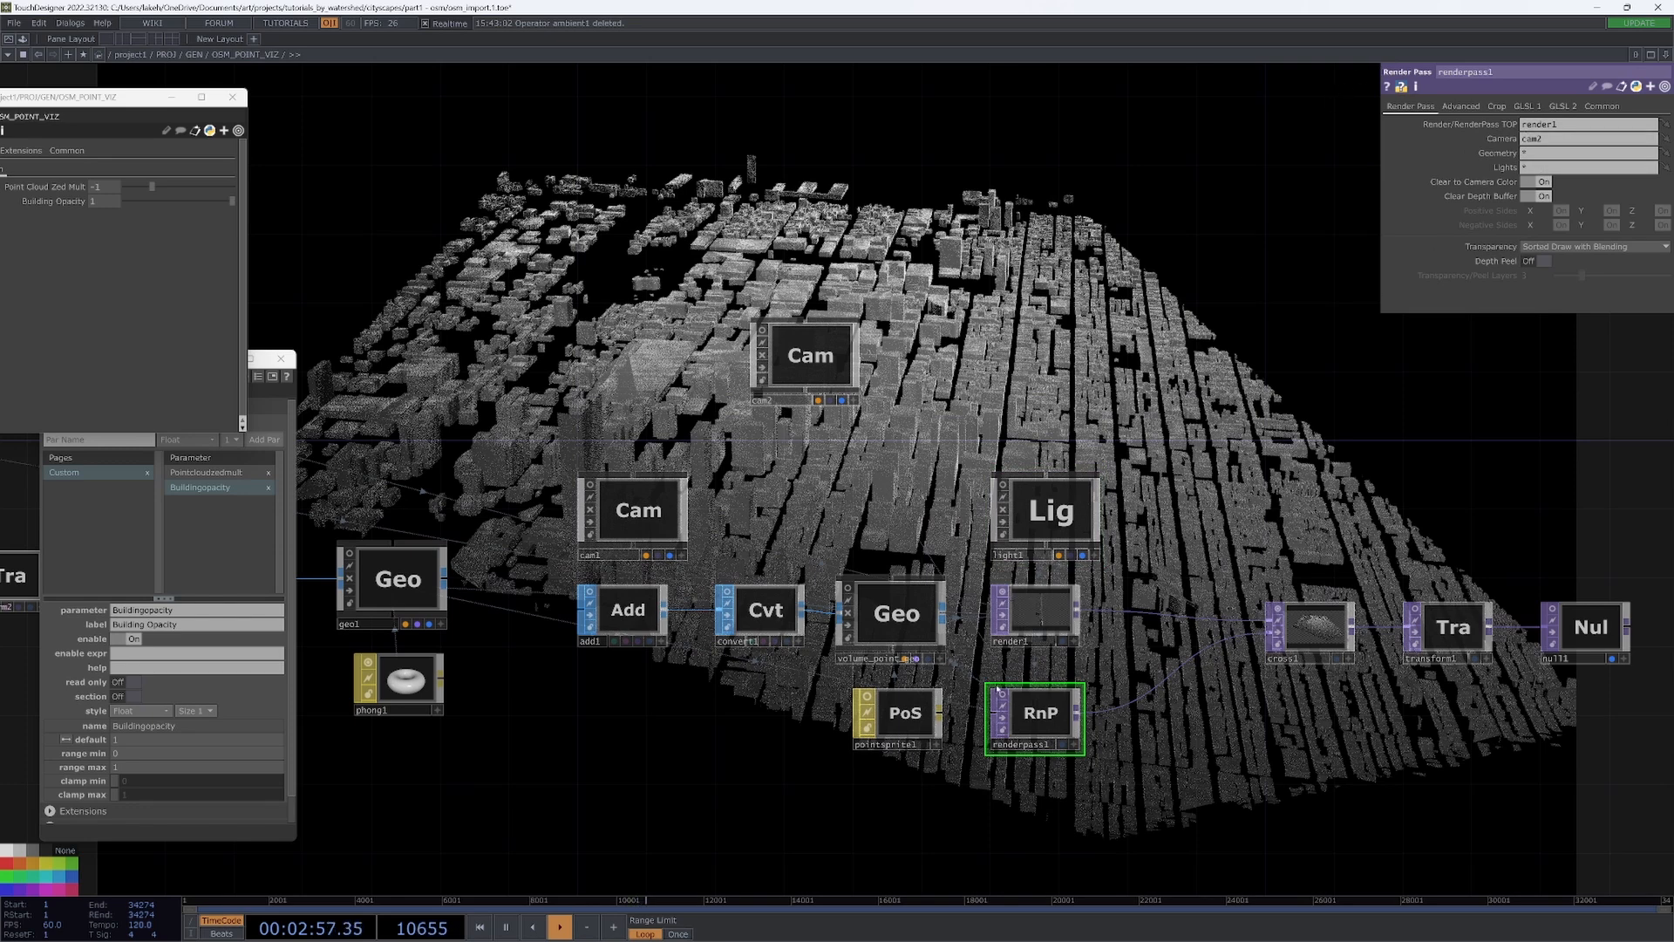
scroll(1033, 627, up, 10)
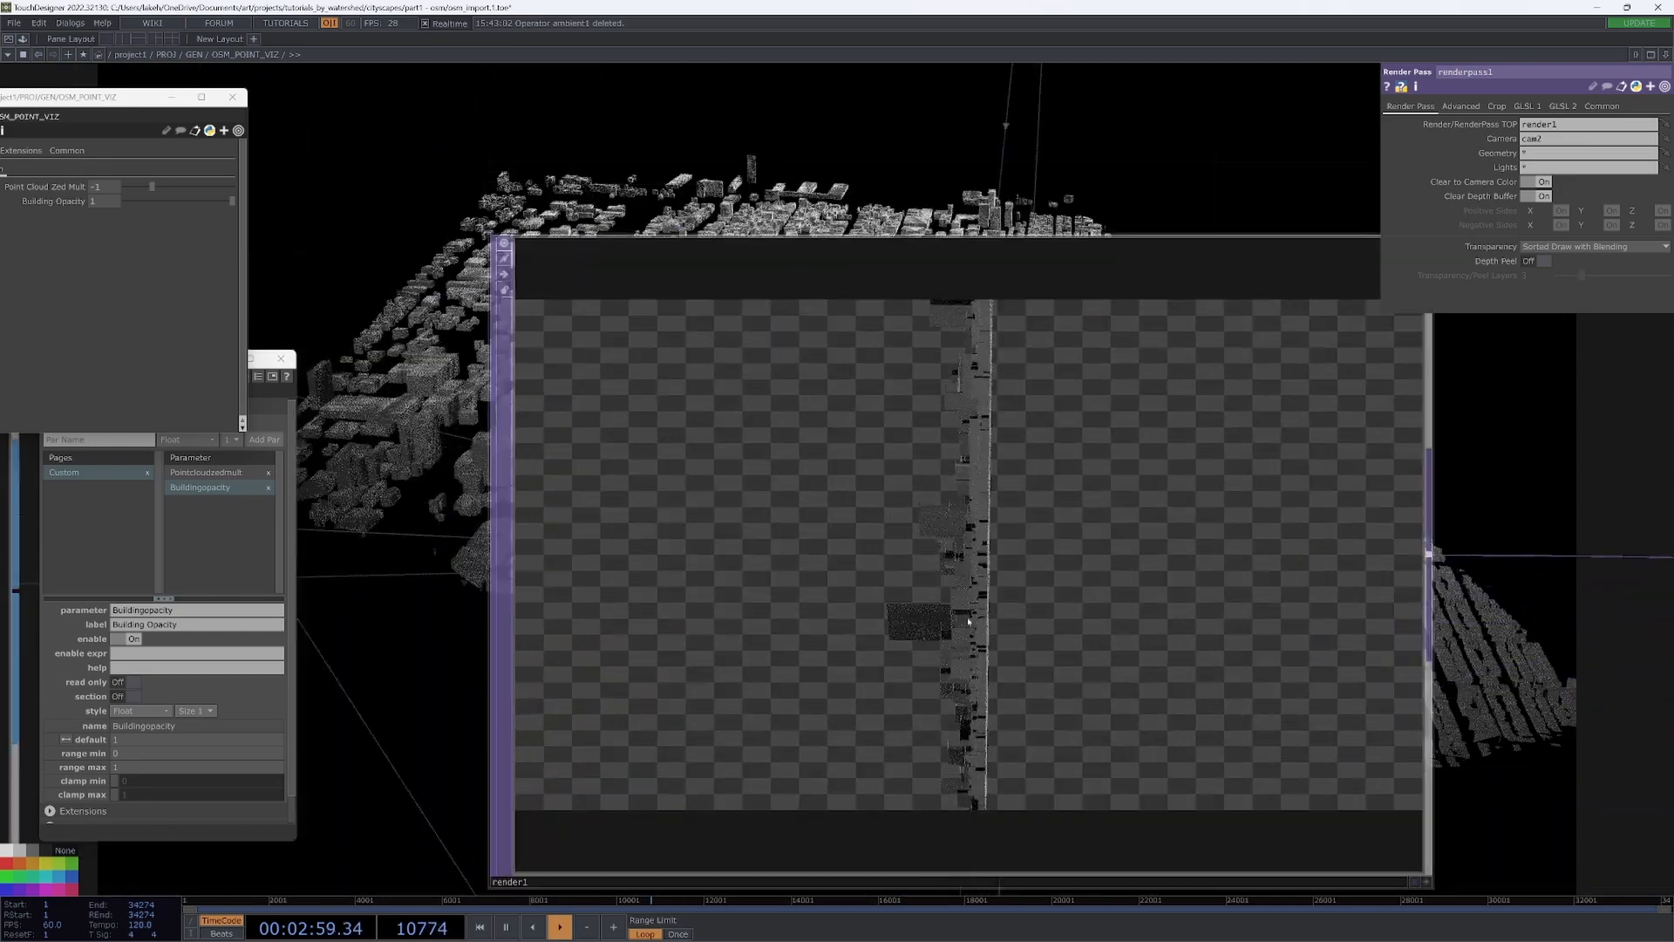
scroll(963, 620, down, 10)
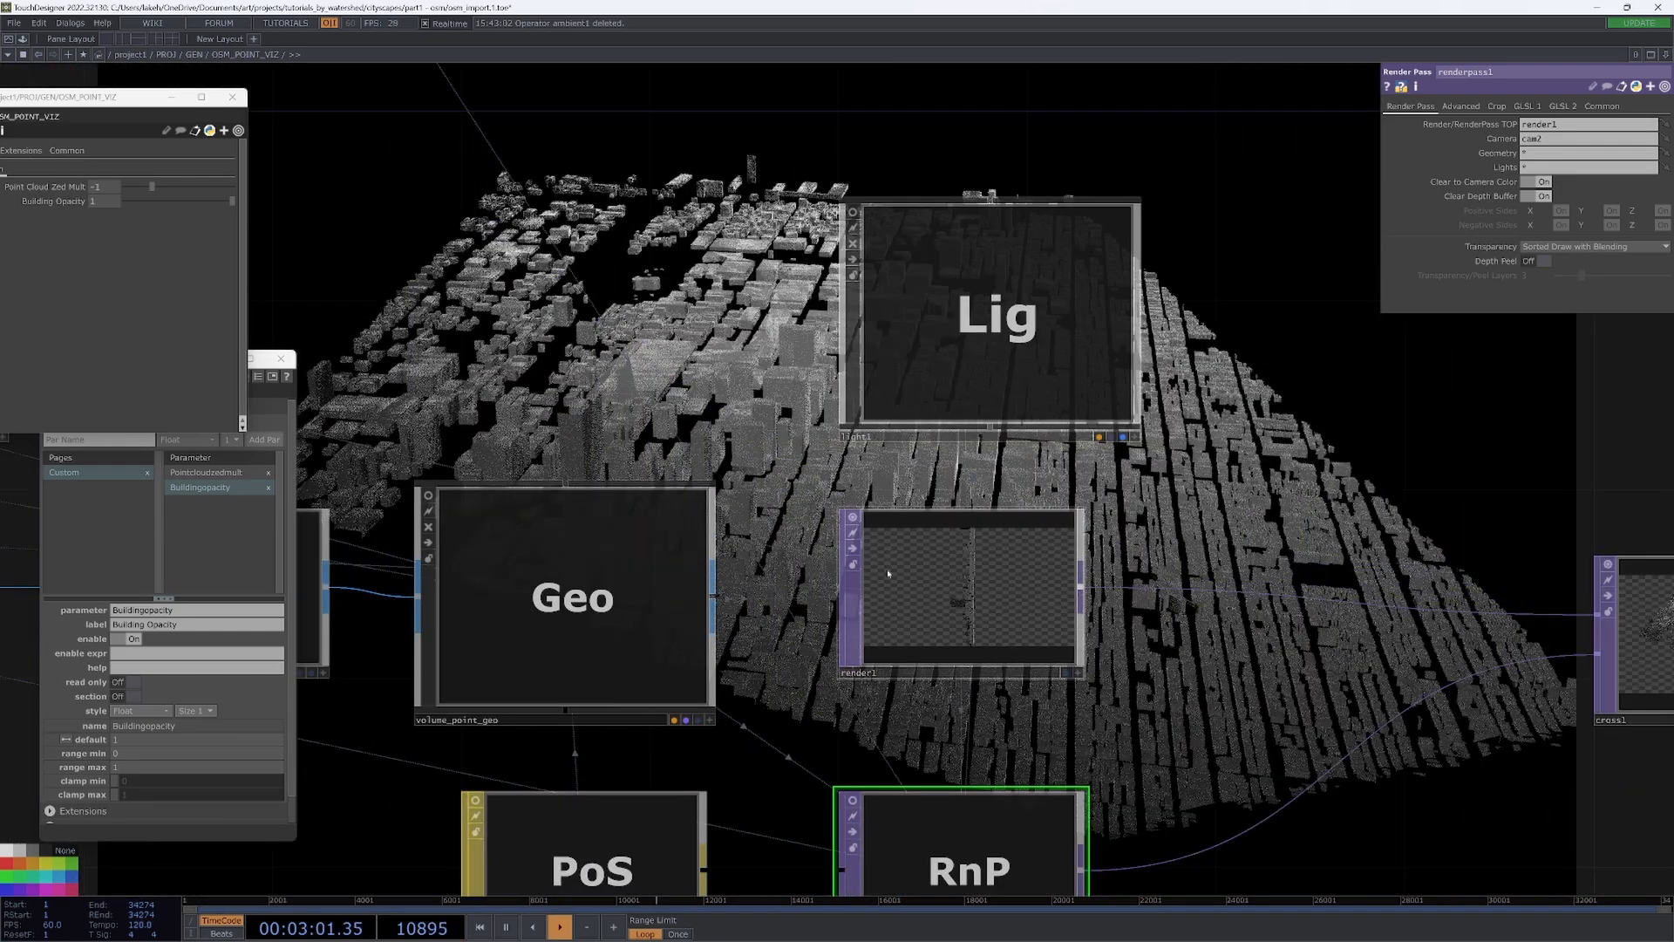
click(850, 517)
- Align cam2 vertically above volume_point_geo
scroll(859, 523, down, 5)
drag(803, 421, 1076, 561)
drag(639, 524, 677, 535)
drag(900, 417, 647, 436)
drag(676, 381, 822, 326)
drag(683, 604, 794, 476)
drag(550, 652, 424, 778)
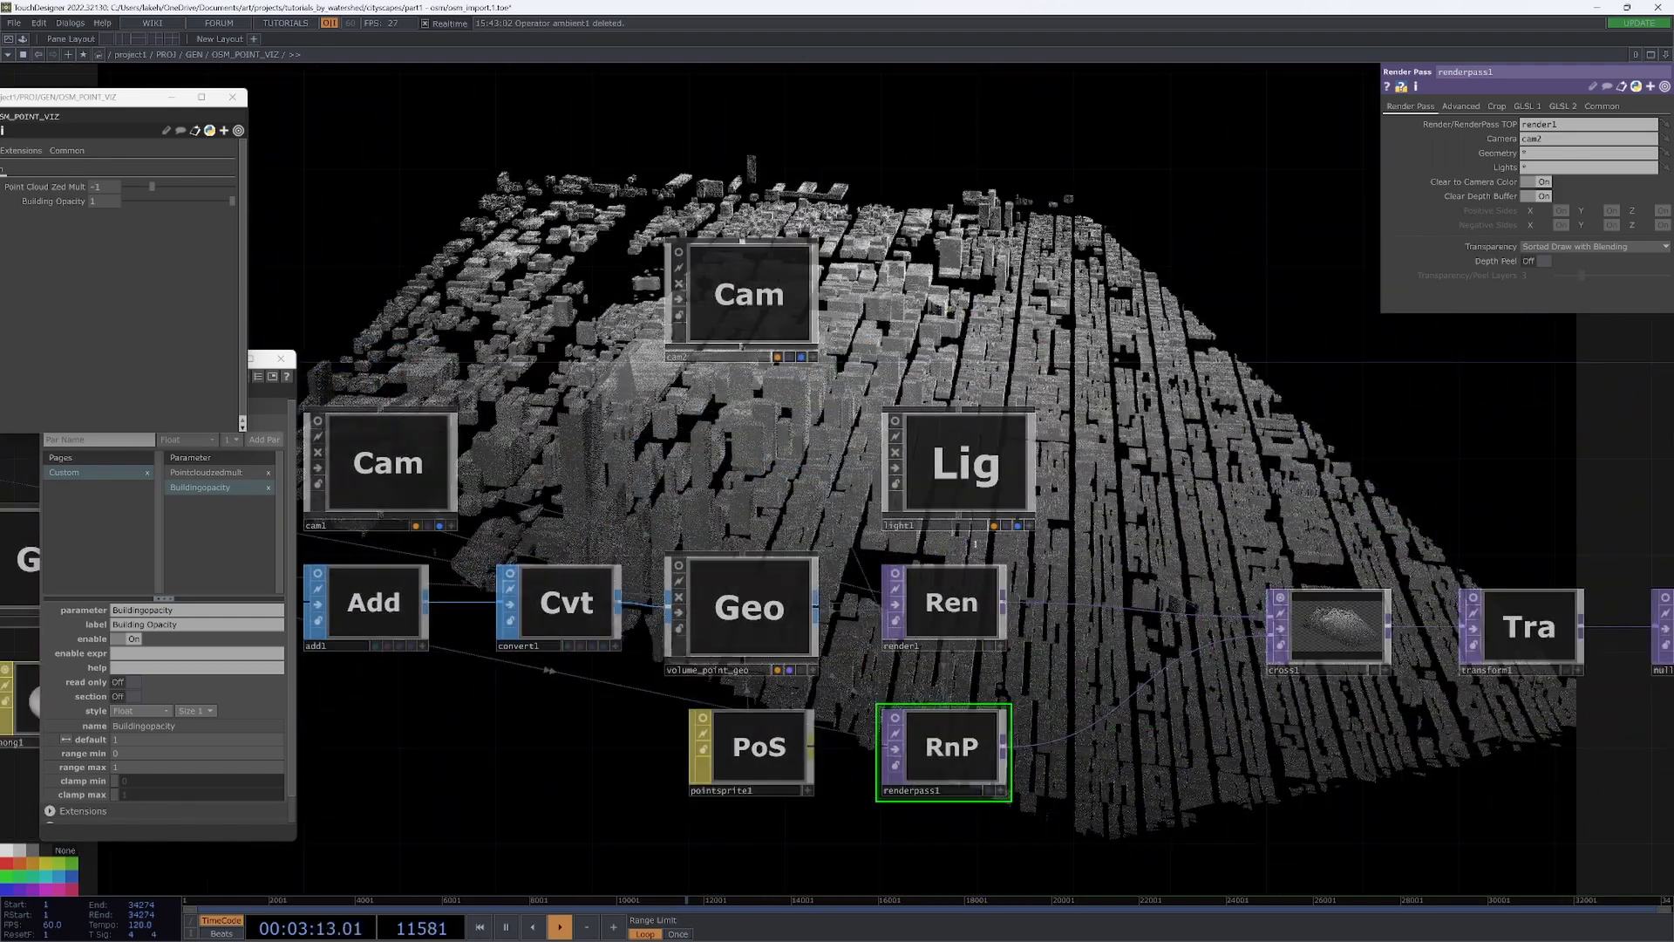
- Activate light1's viewer and reorient the light so it strikes the buildings from a different angle
click(1030, 526)
drag(1002, 480, 961, 480)
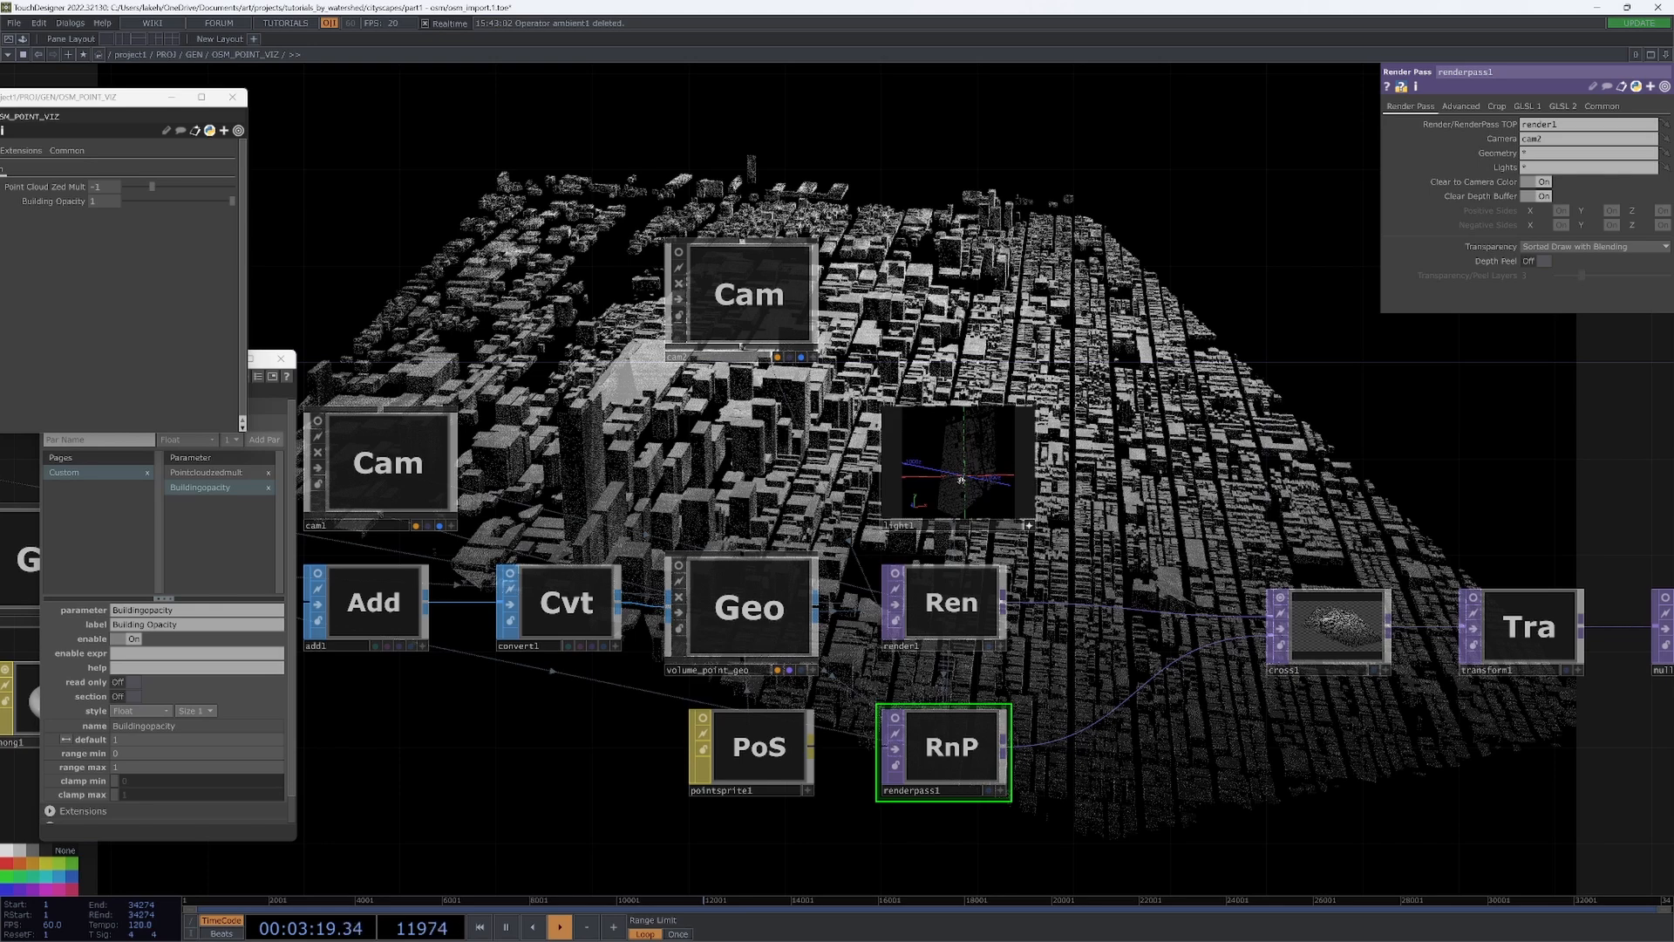
drag(847, 532, 1047, 528)
- Lower cam2 to sit closer above volume_point_geo and activate its viewer
drag(938, 326, 938, 422)
click(1000, 450)
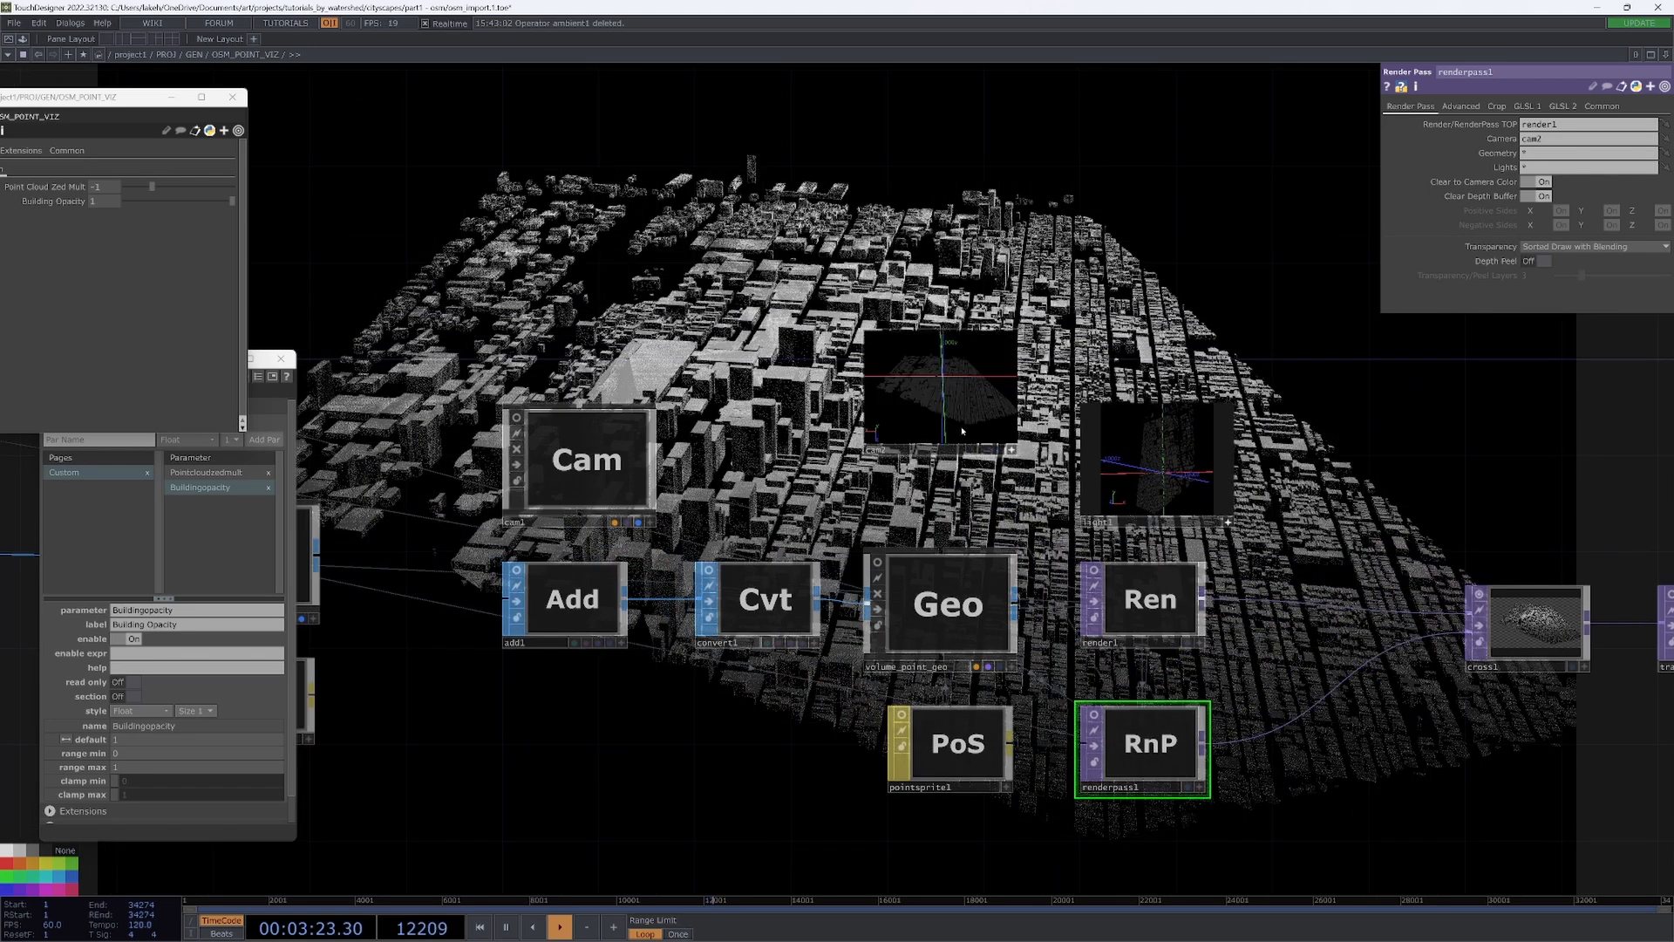
drag(802, 442, 698, 181)
drag(1248, 441, 1280, 660)
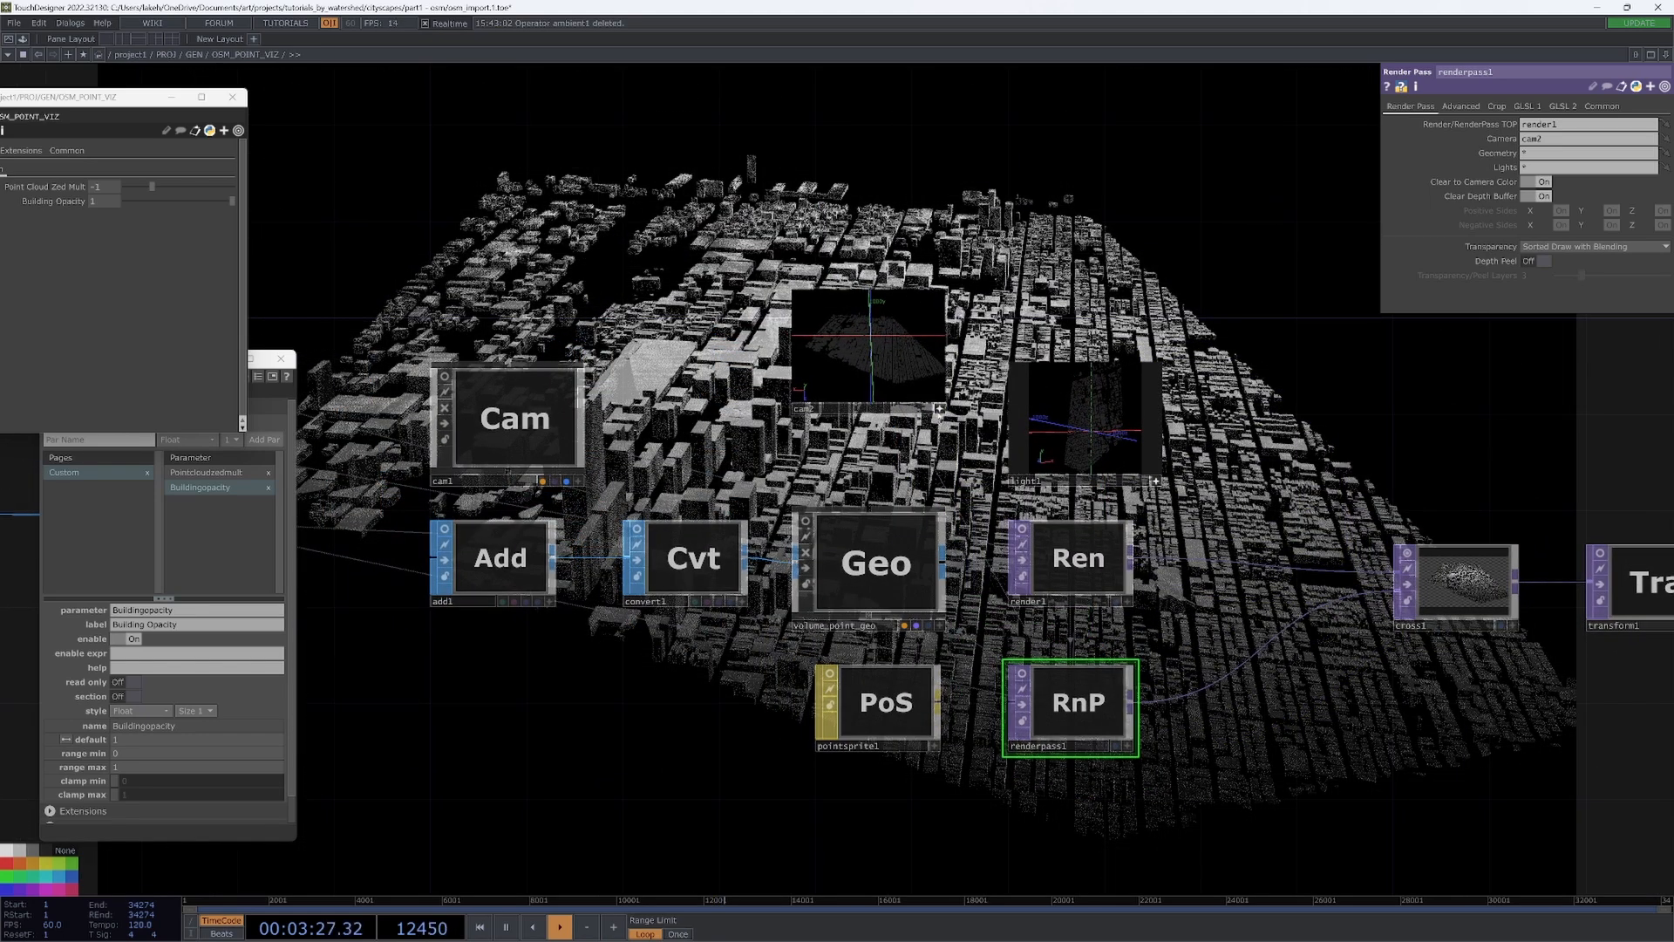
- Deactivate cam2's viewer, move the node down closer above volume_point_geo, and activate its viewer again
click(941, 407)
click(922, 380)
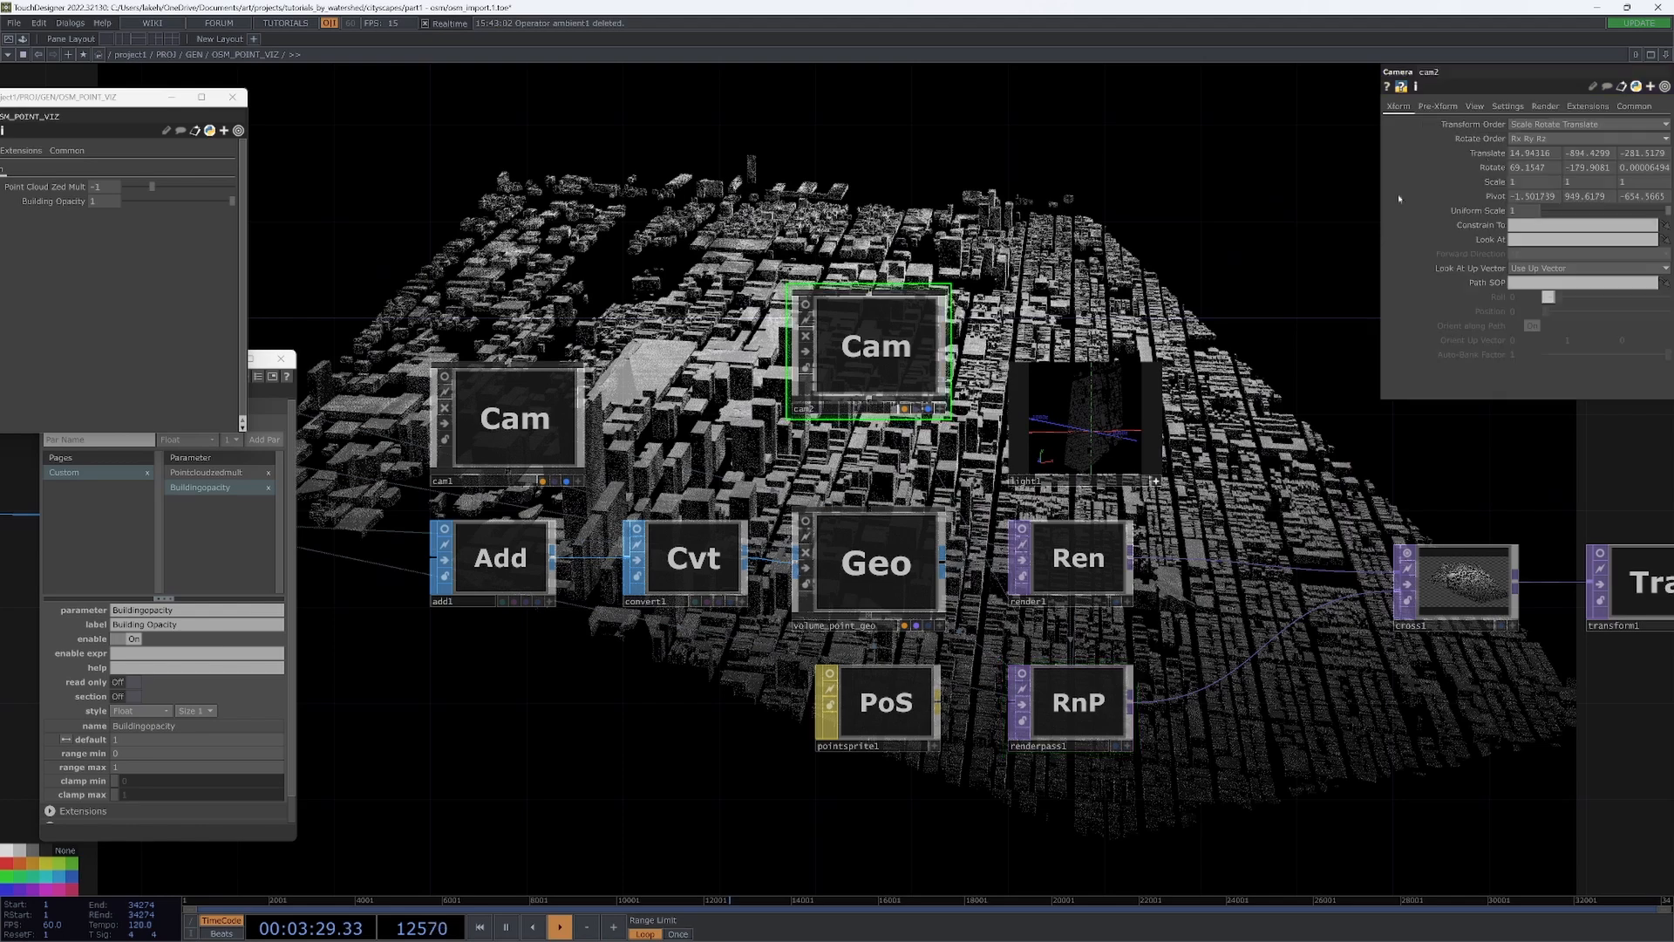
drag(1273, 246, 1332, 276)
drag(946, 375, 898, 359)
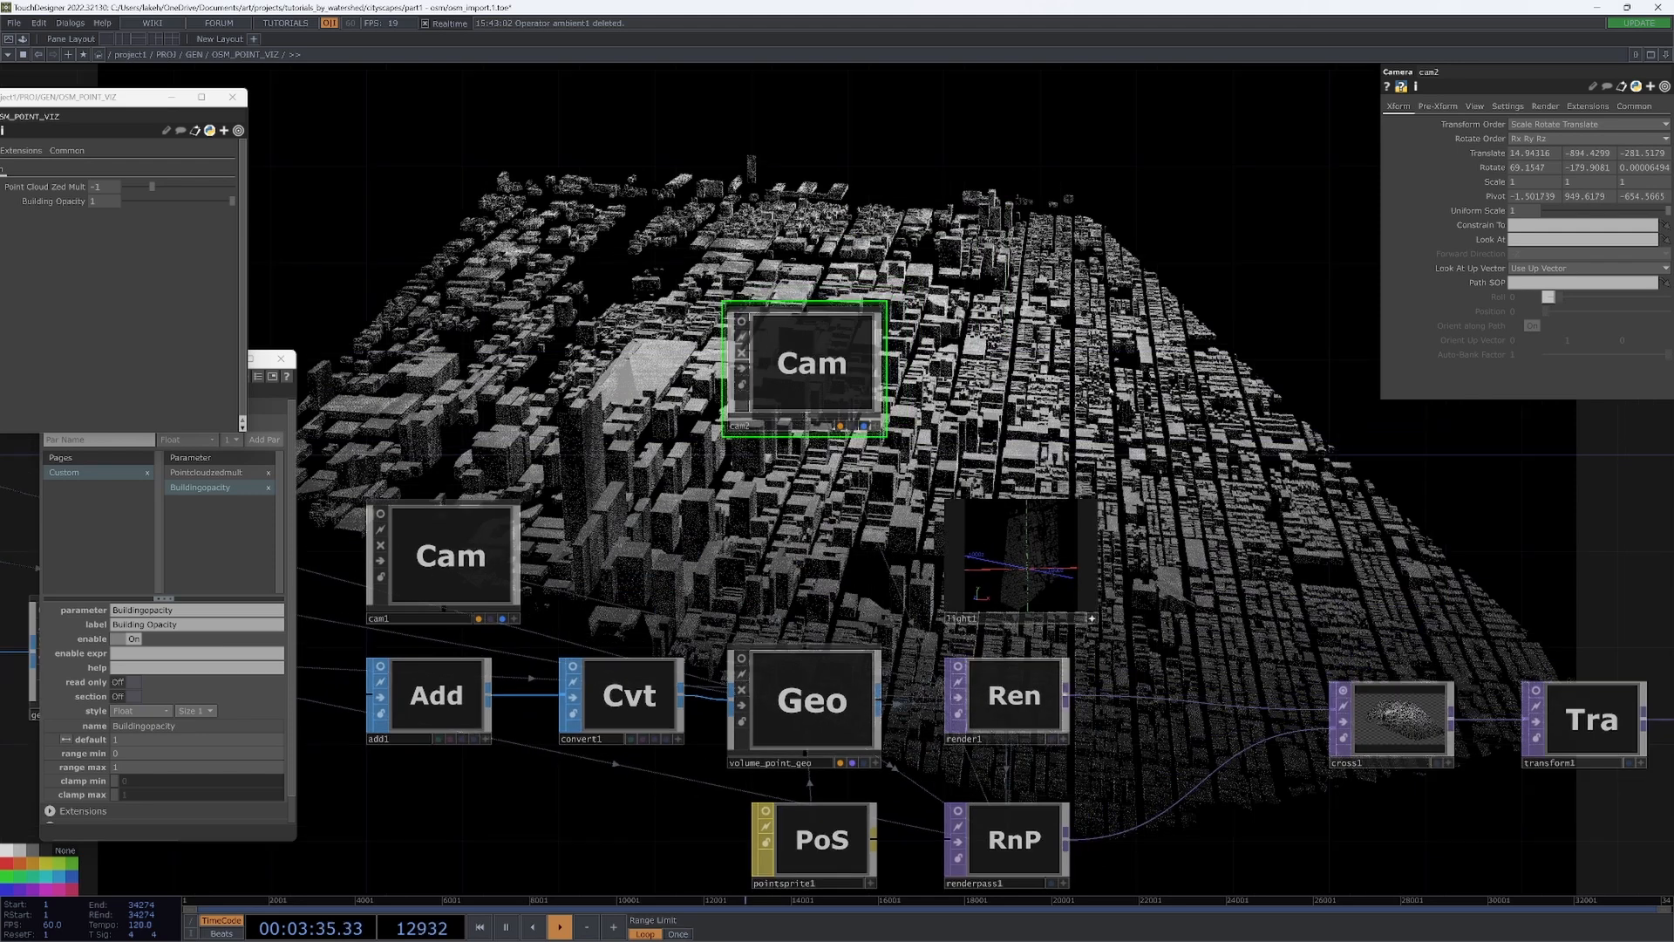
drag(870, 432, 870, 528)
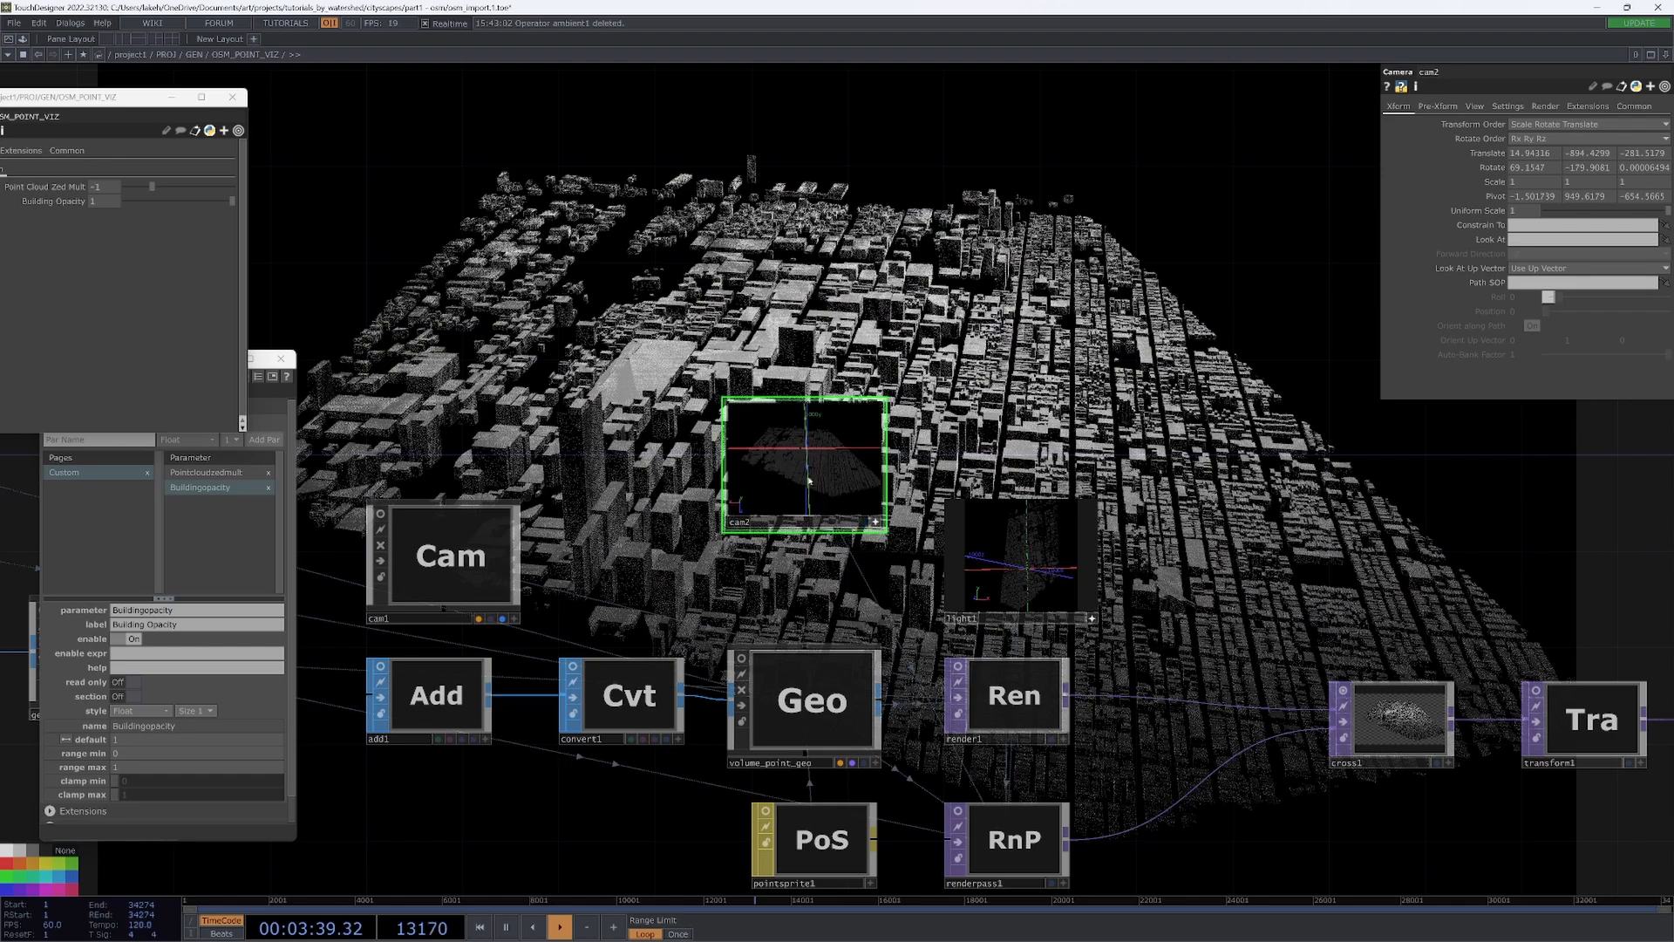
- Move cam2's view in closer and tilt it to a lower angle, looking across the buildings towards the horizon
scroll(789, 469, up, 4)
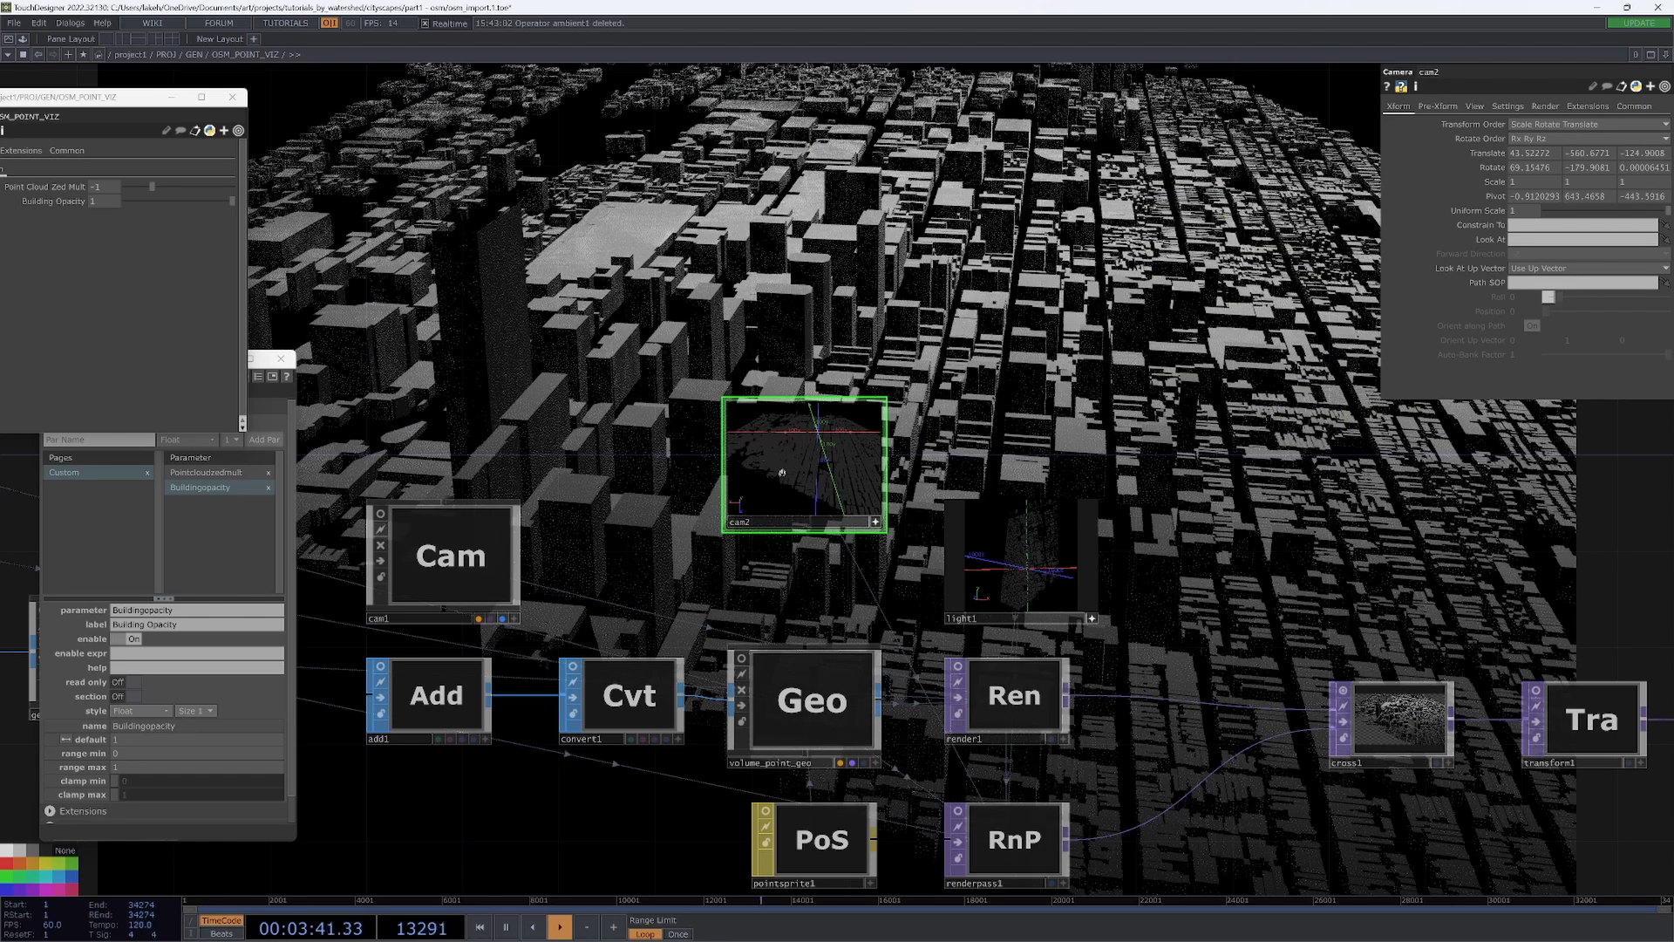
drag(800, 480, 799, 441)
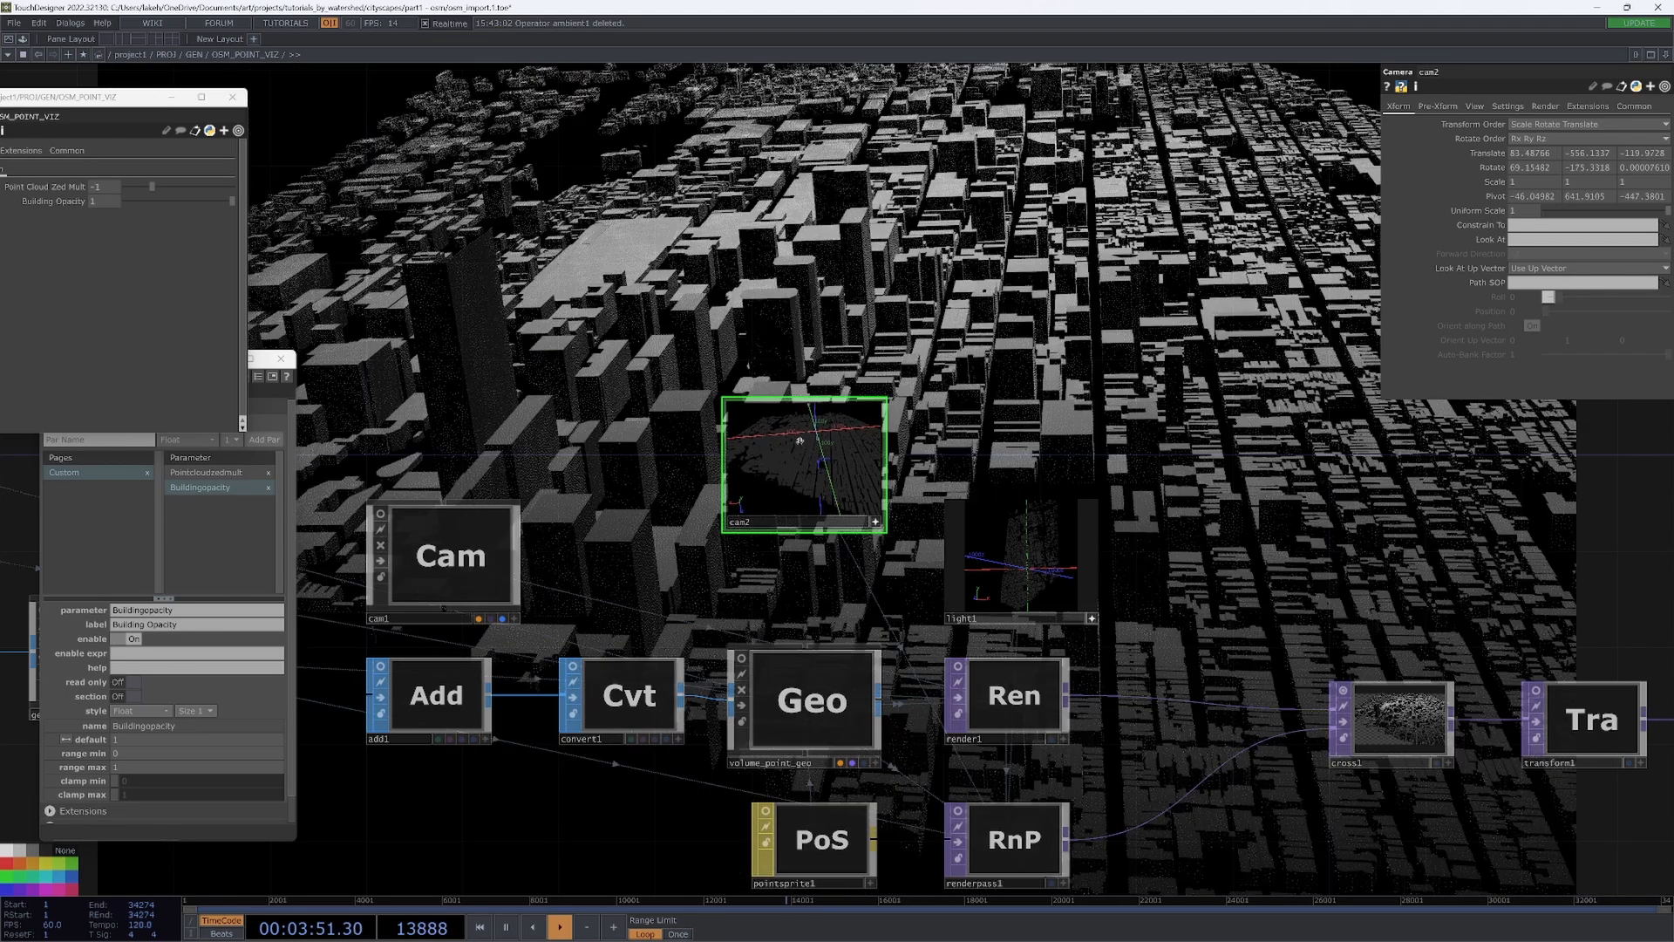
scroll(798, 439, up, 3)
scroll(803, 438, down, 5)
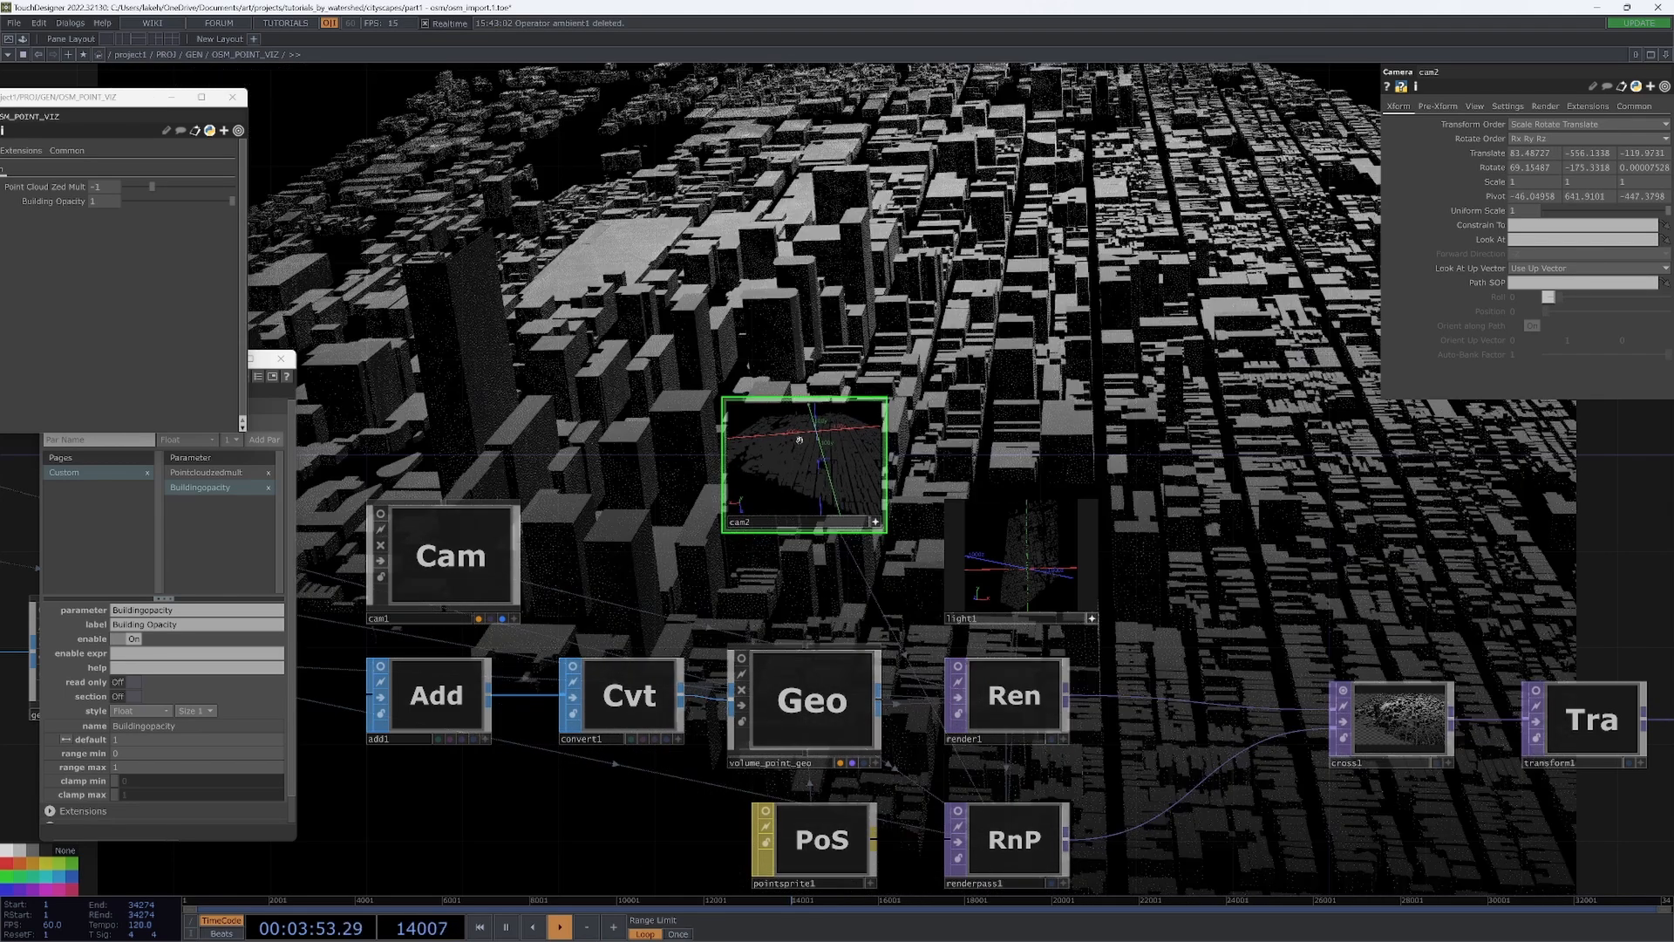
scroll(802, 437, up, 3)
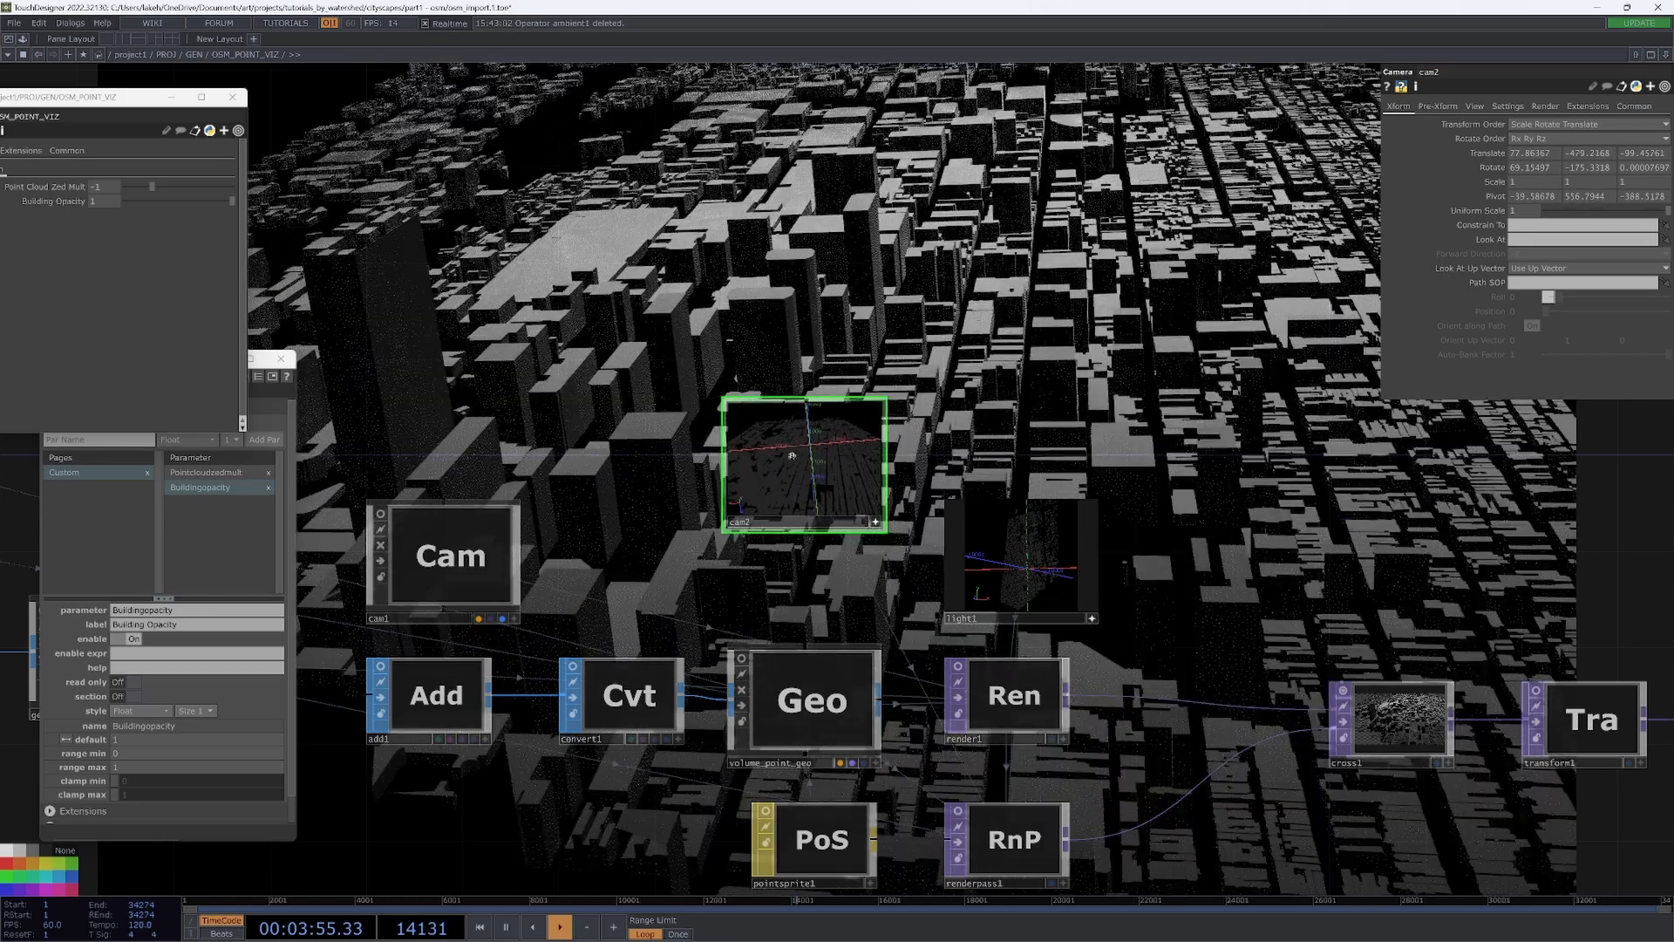
scroll(796, 452, down, 3)
drag(799, 449, 786, 438)
scroll(801, 447, up, 3)
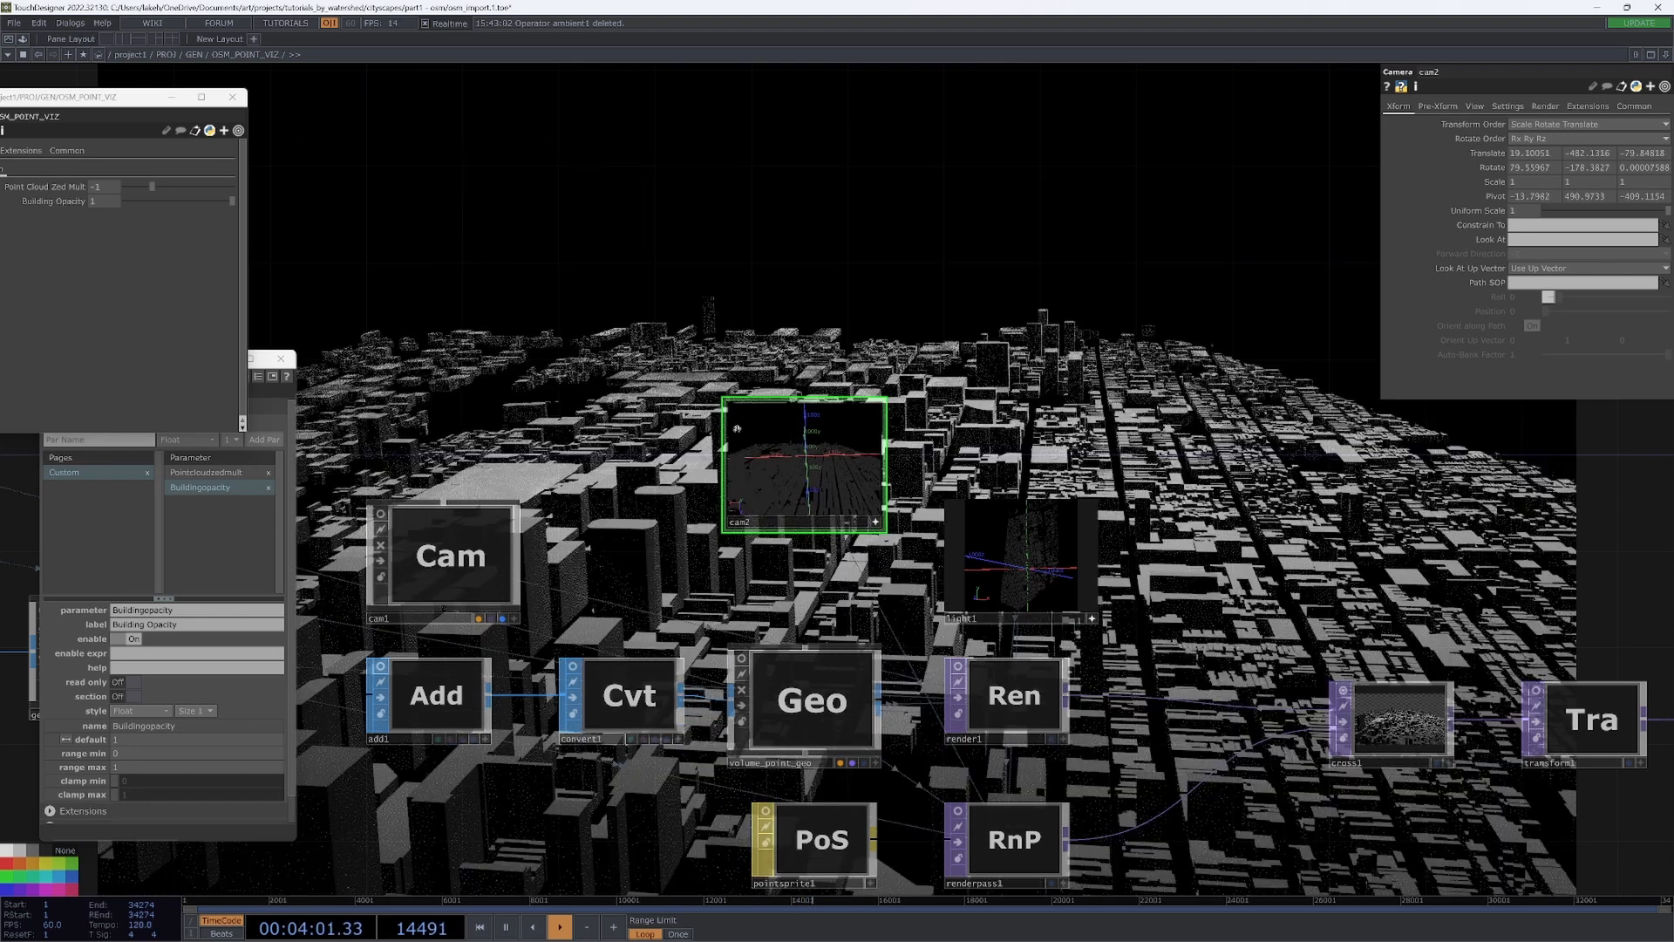
- Sweep Building Opacity down to 0 and back to 1 to compare the point cloud with the solid buildings
drag(649, 279, 626, 522)
drag(231, 201, 575, 224)
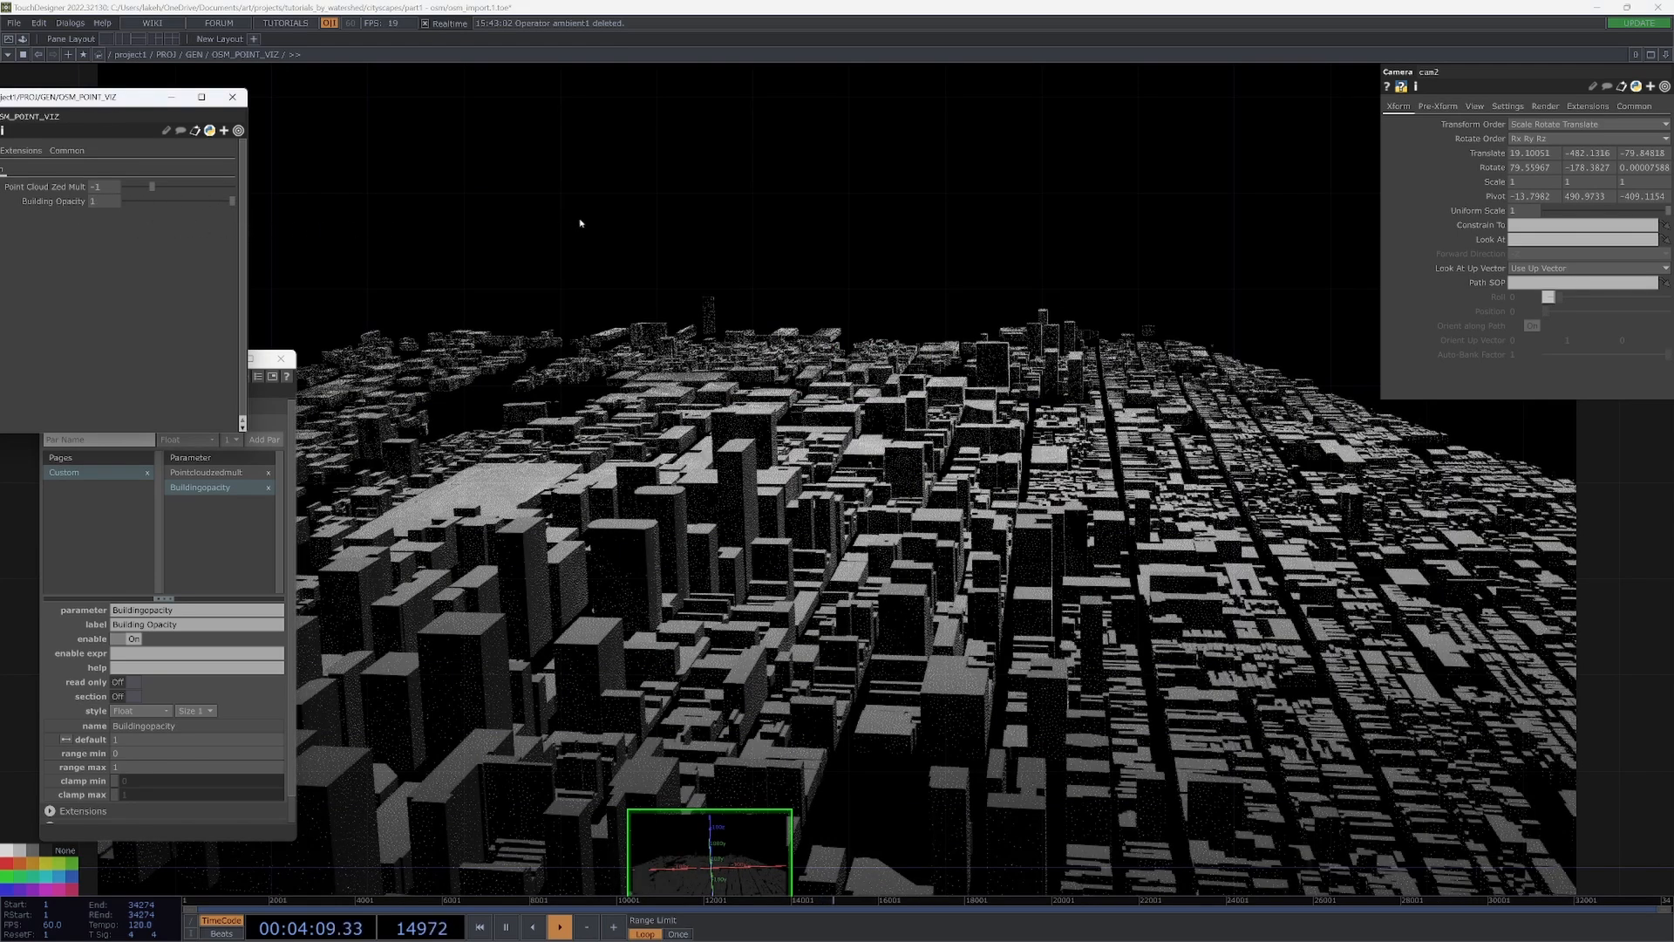
drag(186, 206, 586, 122)
drag(176, 207, 510, 534)
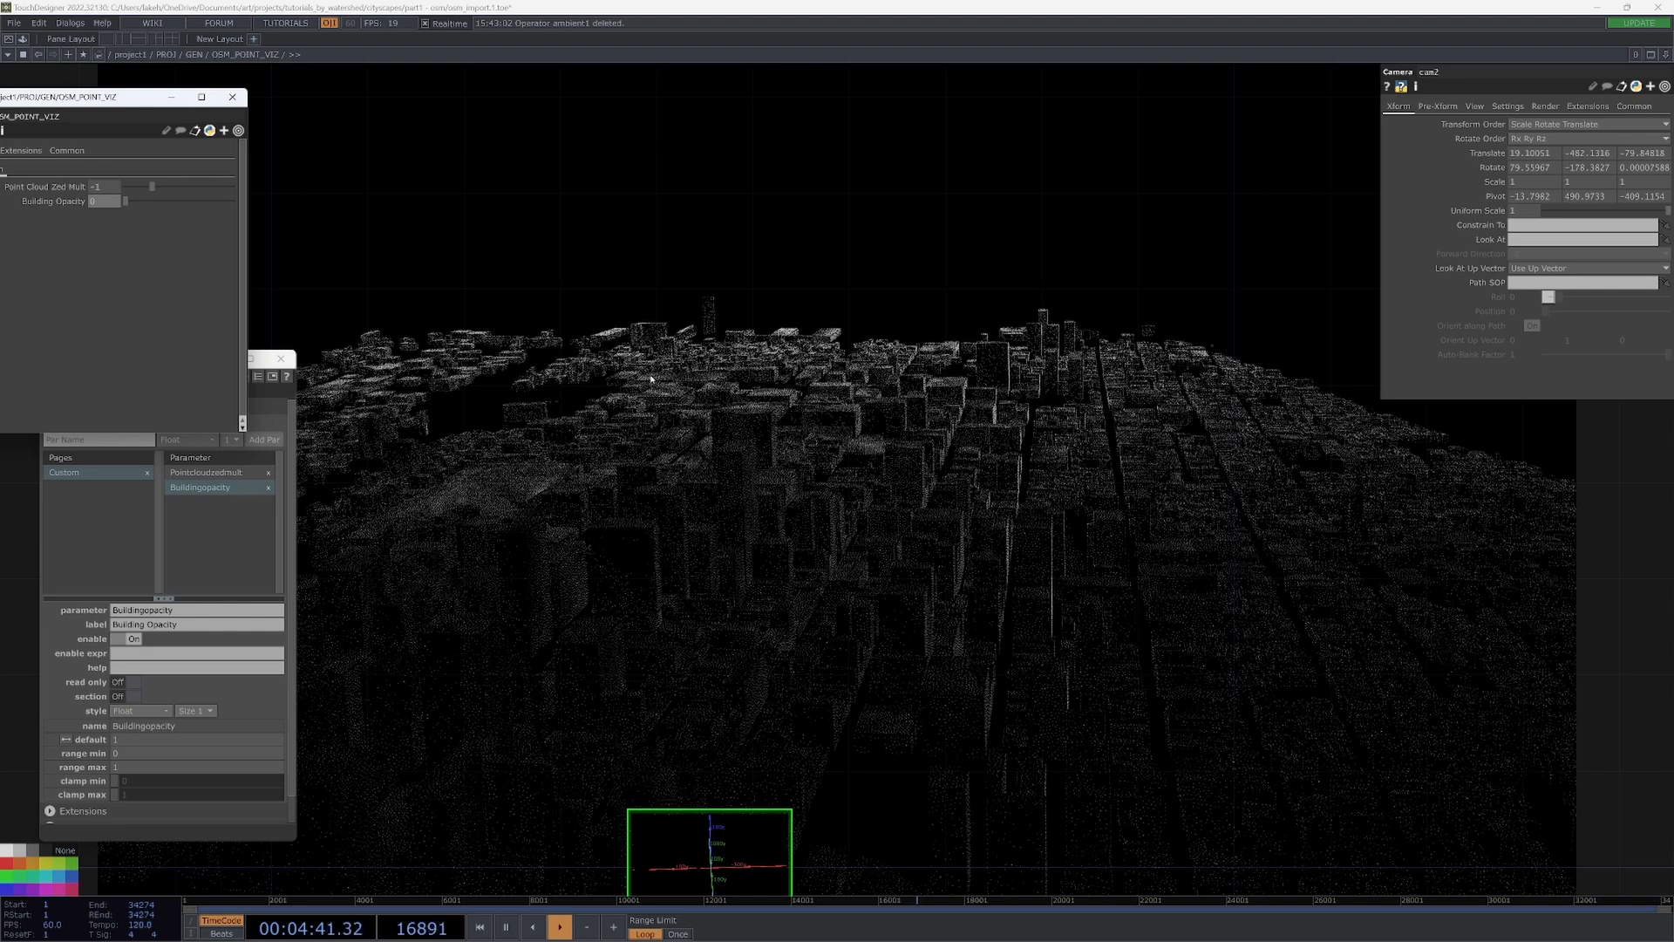
drag(190, 209, 423, 289)
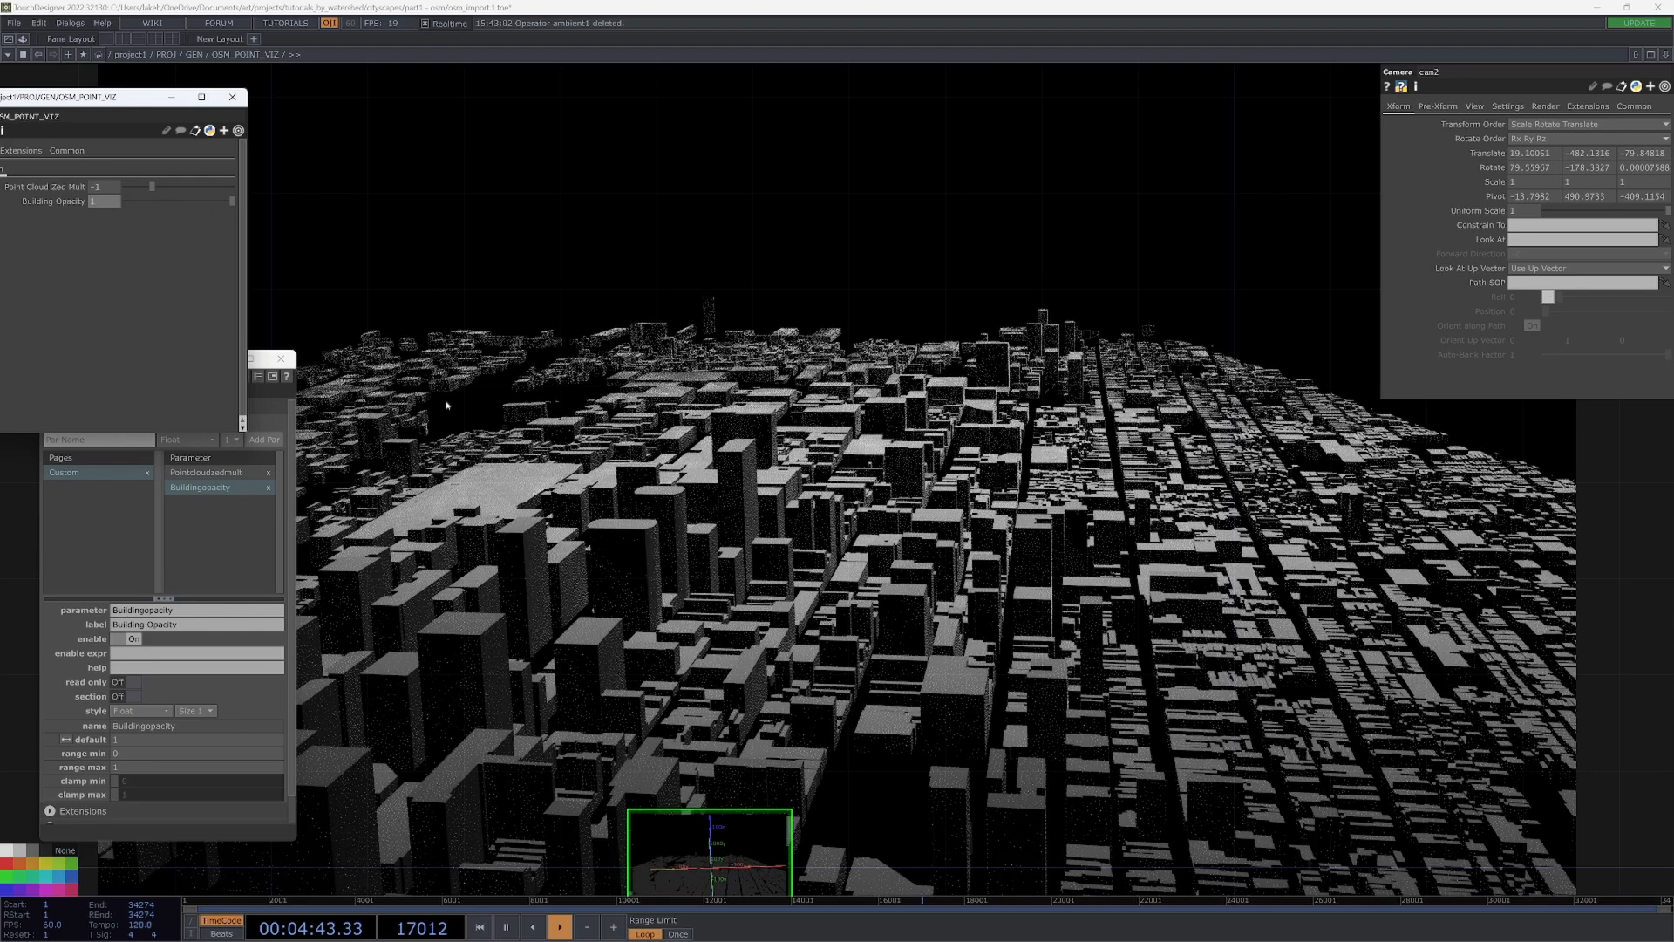
- Deactivate the viewers of cam2 and light1
drag(575, 811, 645, 538)
click(851, 663)
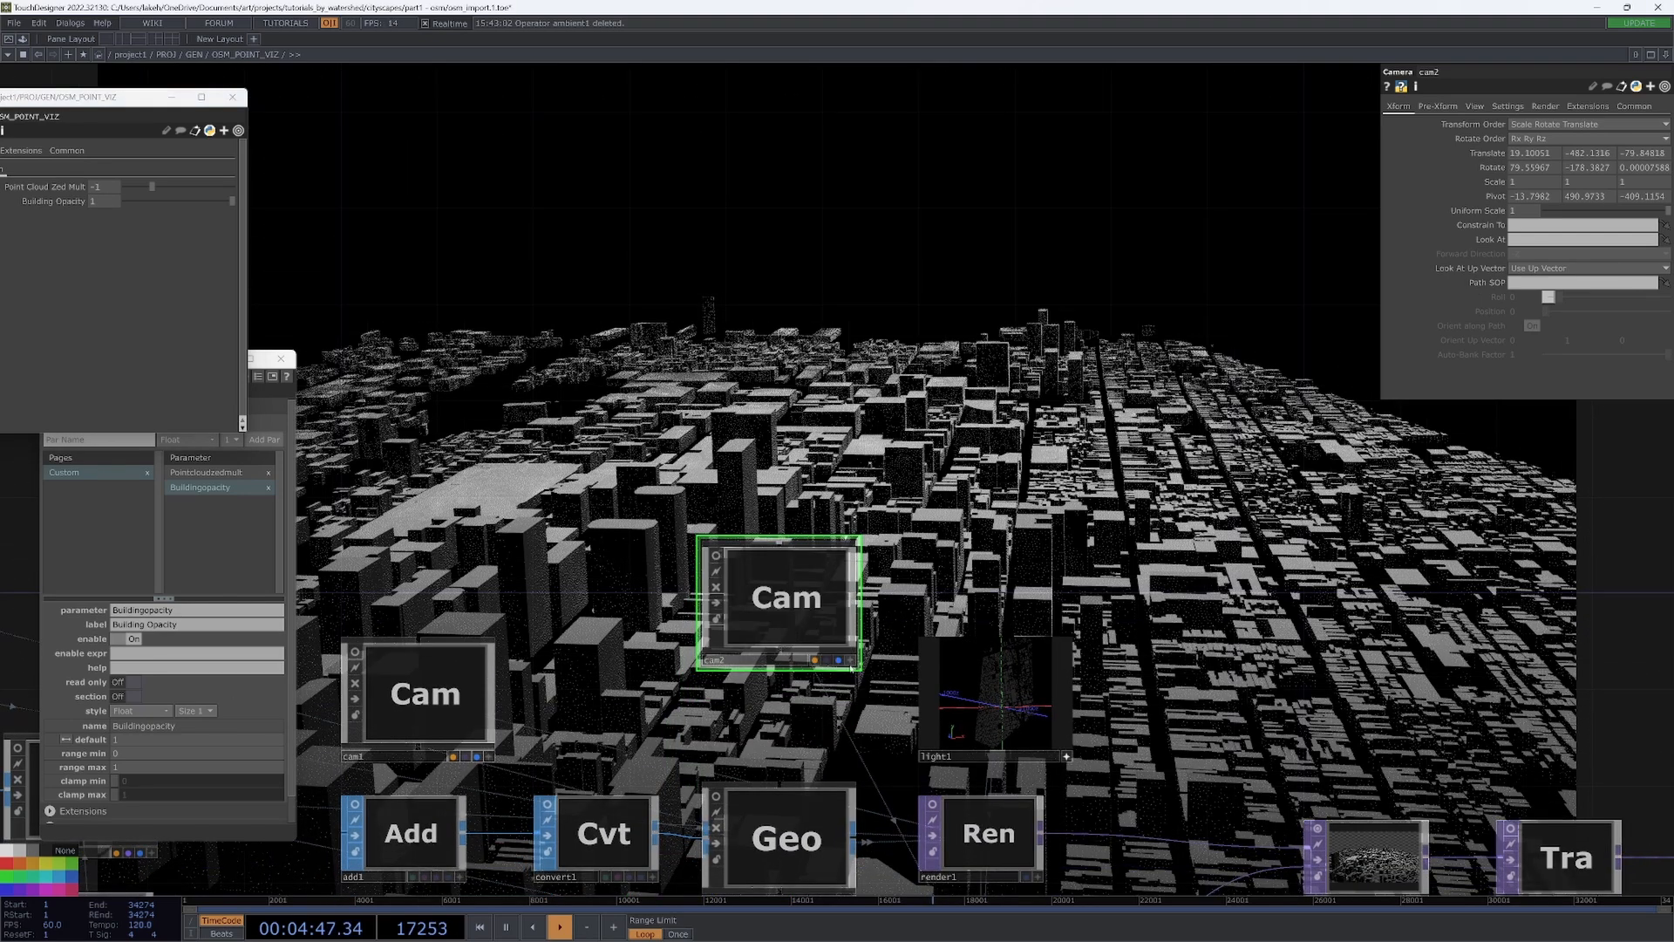
drag(1264, 568, 1060, 394)
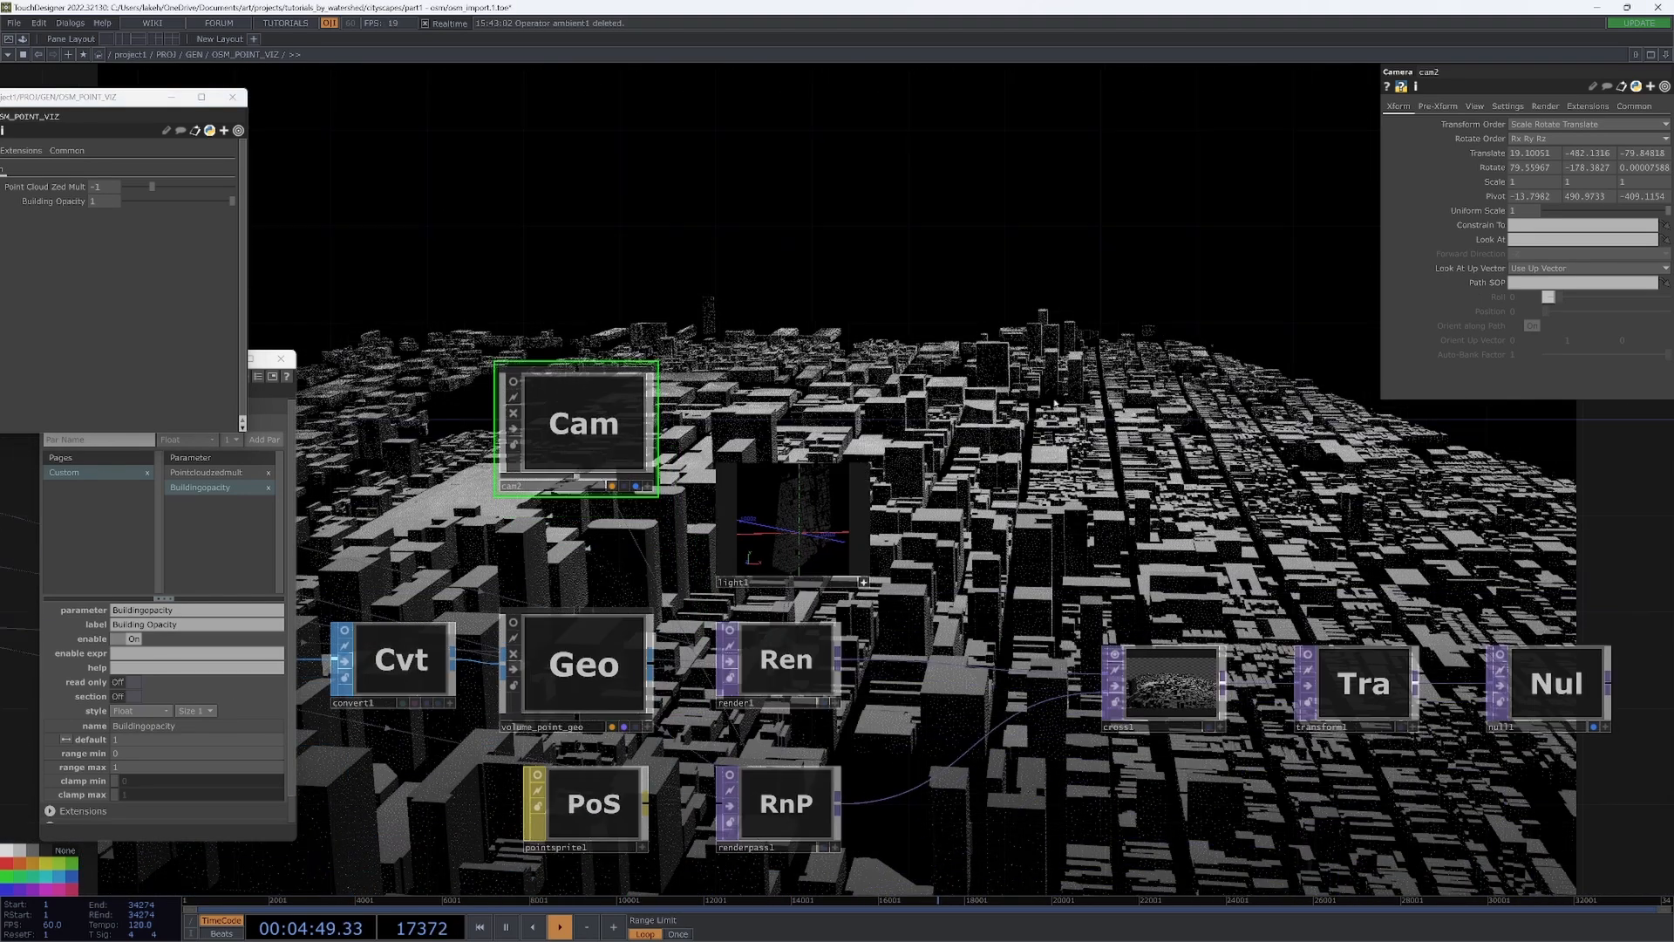
scroll(1024, 417, down, 2)
click(908, 535)
drag(1011, 502, 1237, 331)
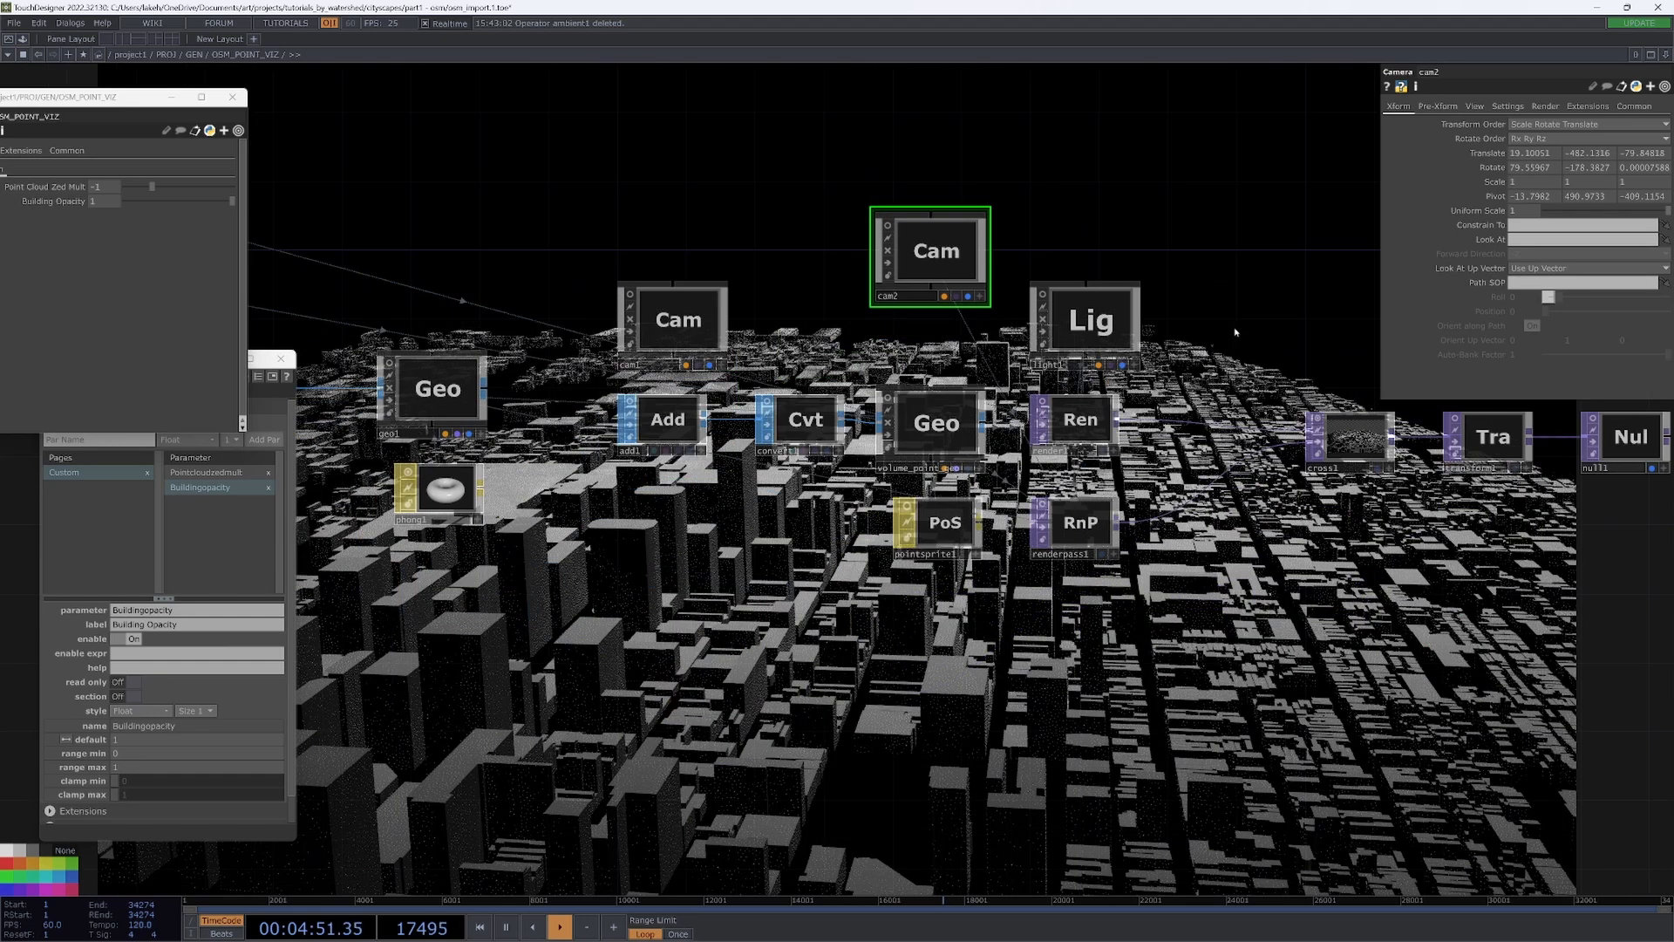
- Move cam2 down to line up between cam1 and light1, directly above volume_point_geo
scroll(1064, 335, up, 2)
click(1055, 331)
drag(827, 224, 825, 319)
drag(1036, 253, 826, 369)
drag(881, 438, 858, 438)
drag(1080, 422, 1227, 213)
scroll(1227, 213, down, 4)
drag(922, 194, 1018, 304)
scroll(908, 355, up, 2)
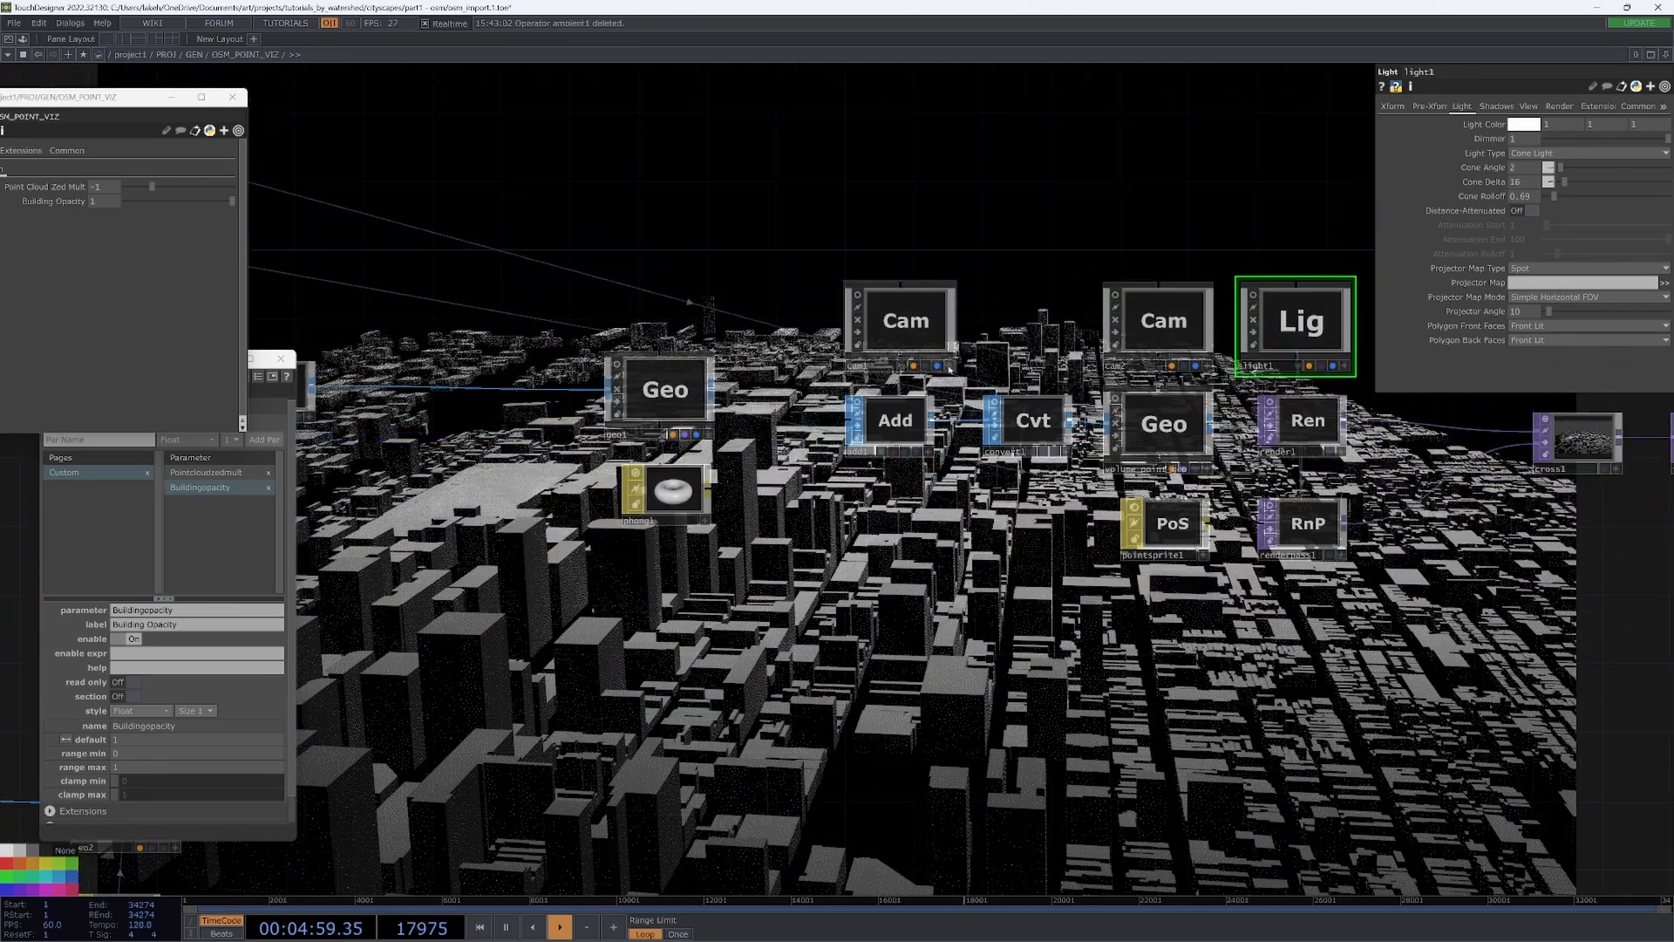
- Activate cam2's viewer and orbit it to a lower view along the streets between the buildings
click(950, 367)
drag(976, 366, 951, 388)
click(925, 388)
drag(669, 384, 313, 426)
click(832, 429)
click(832, 429)
click(831, 429)
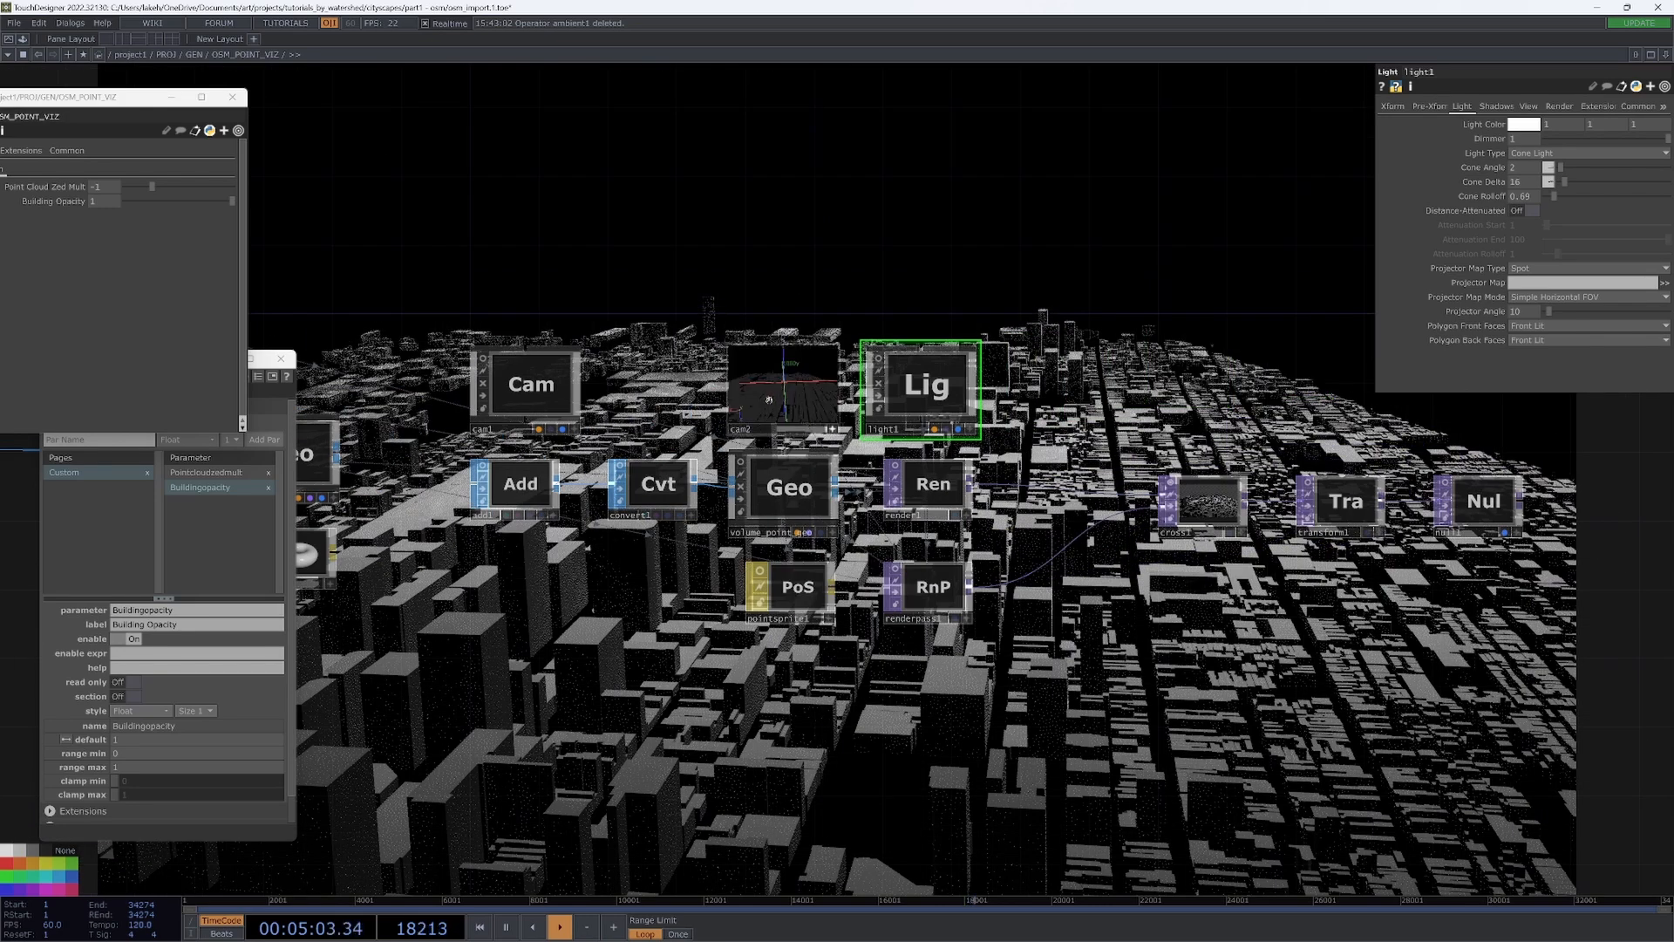
drag(768, 399, 781, 408)
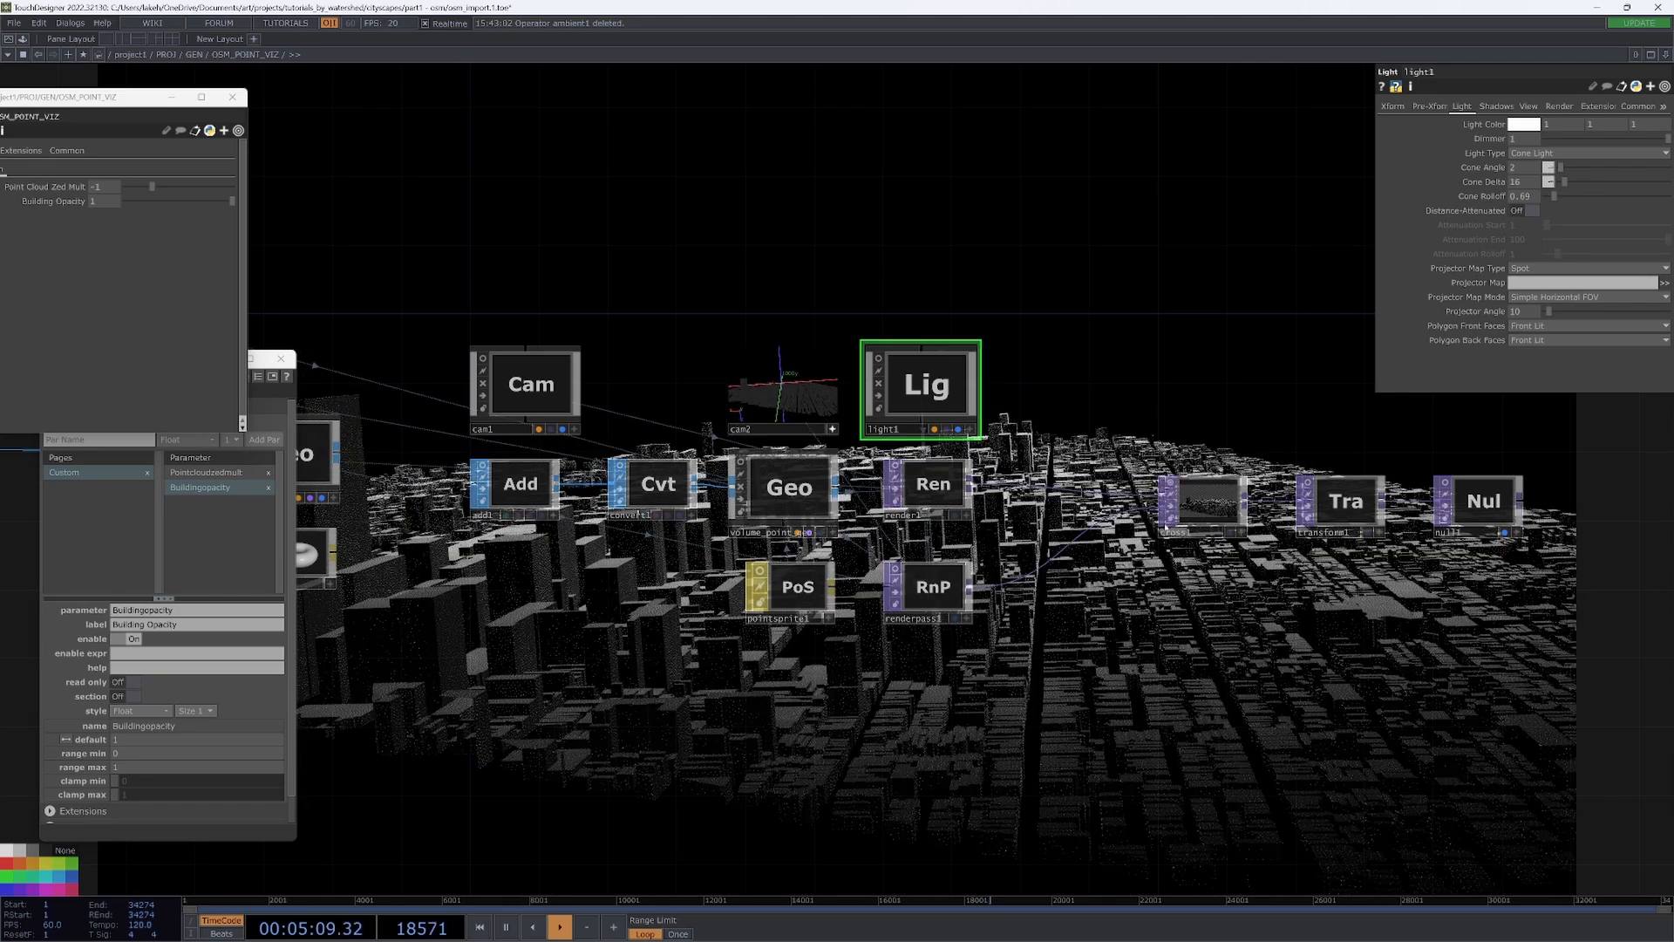
- Inspect cross1's Cross parameter, which blends the render1 and renderpass1 camera views
click(1203, 504)
drag(1421, 142, 1603, 172)
drag(1128, 251, 1497, 305)
click(1201, 483)
drag(1158, 326, 1087, 393)
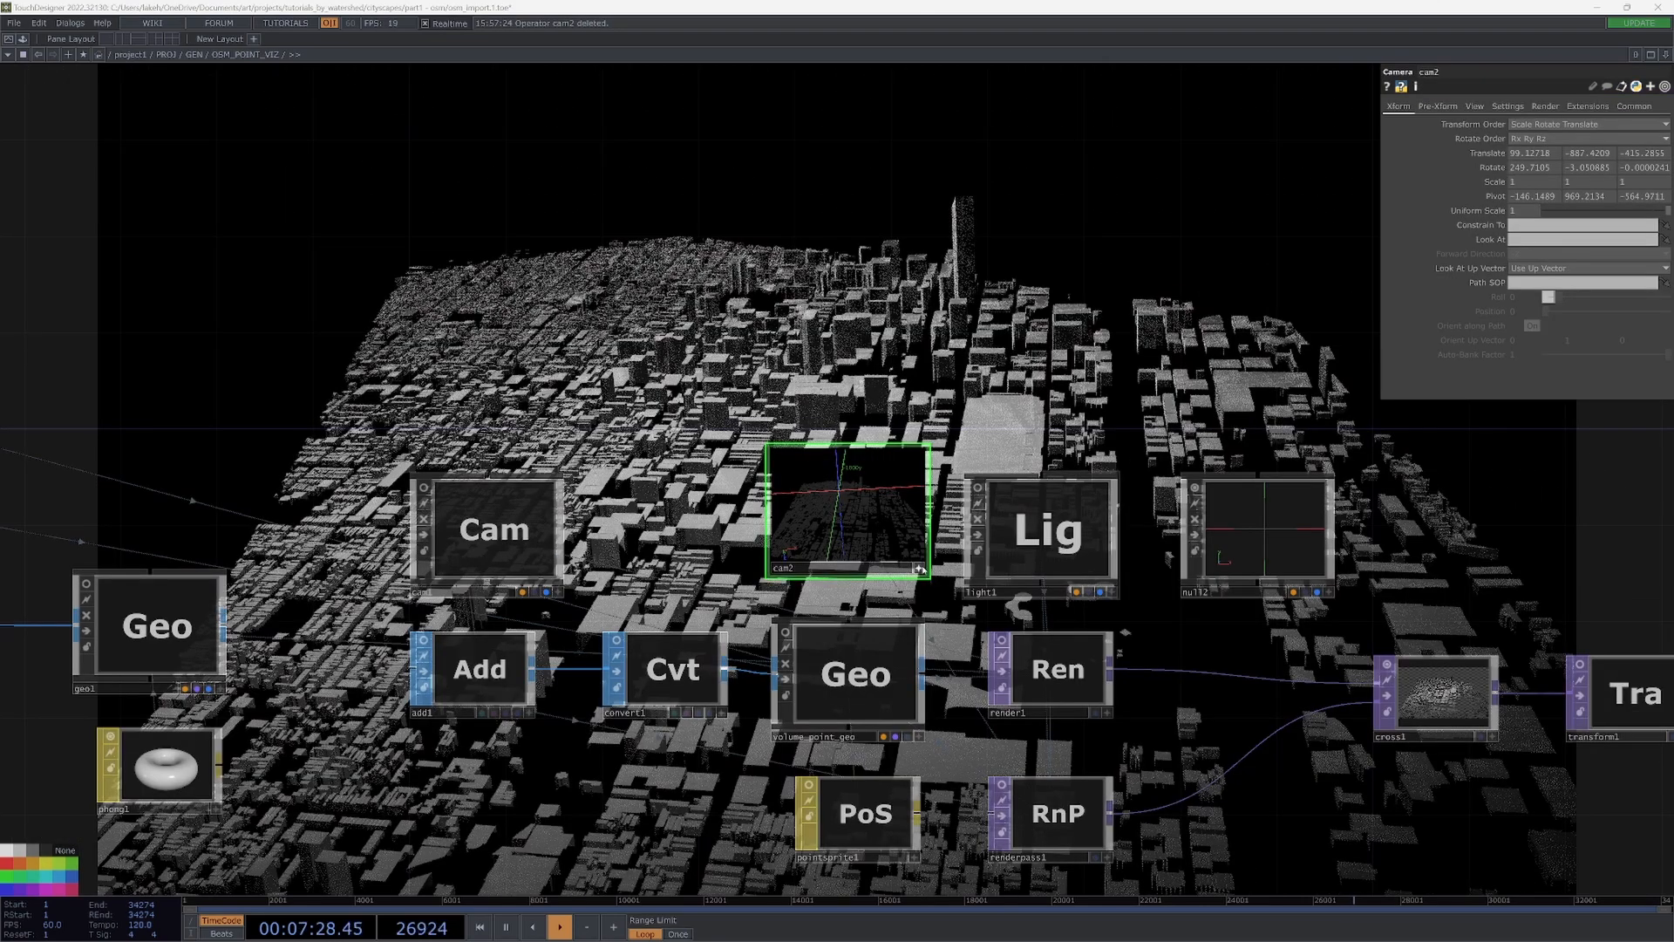
drag(1036, 357, 909, 352)
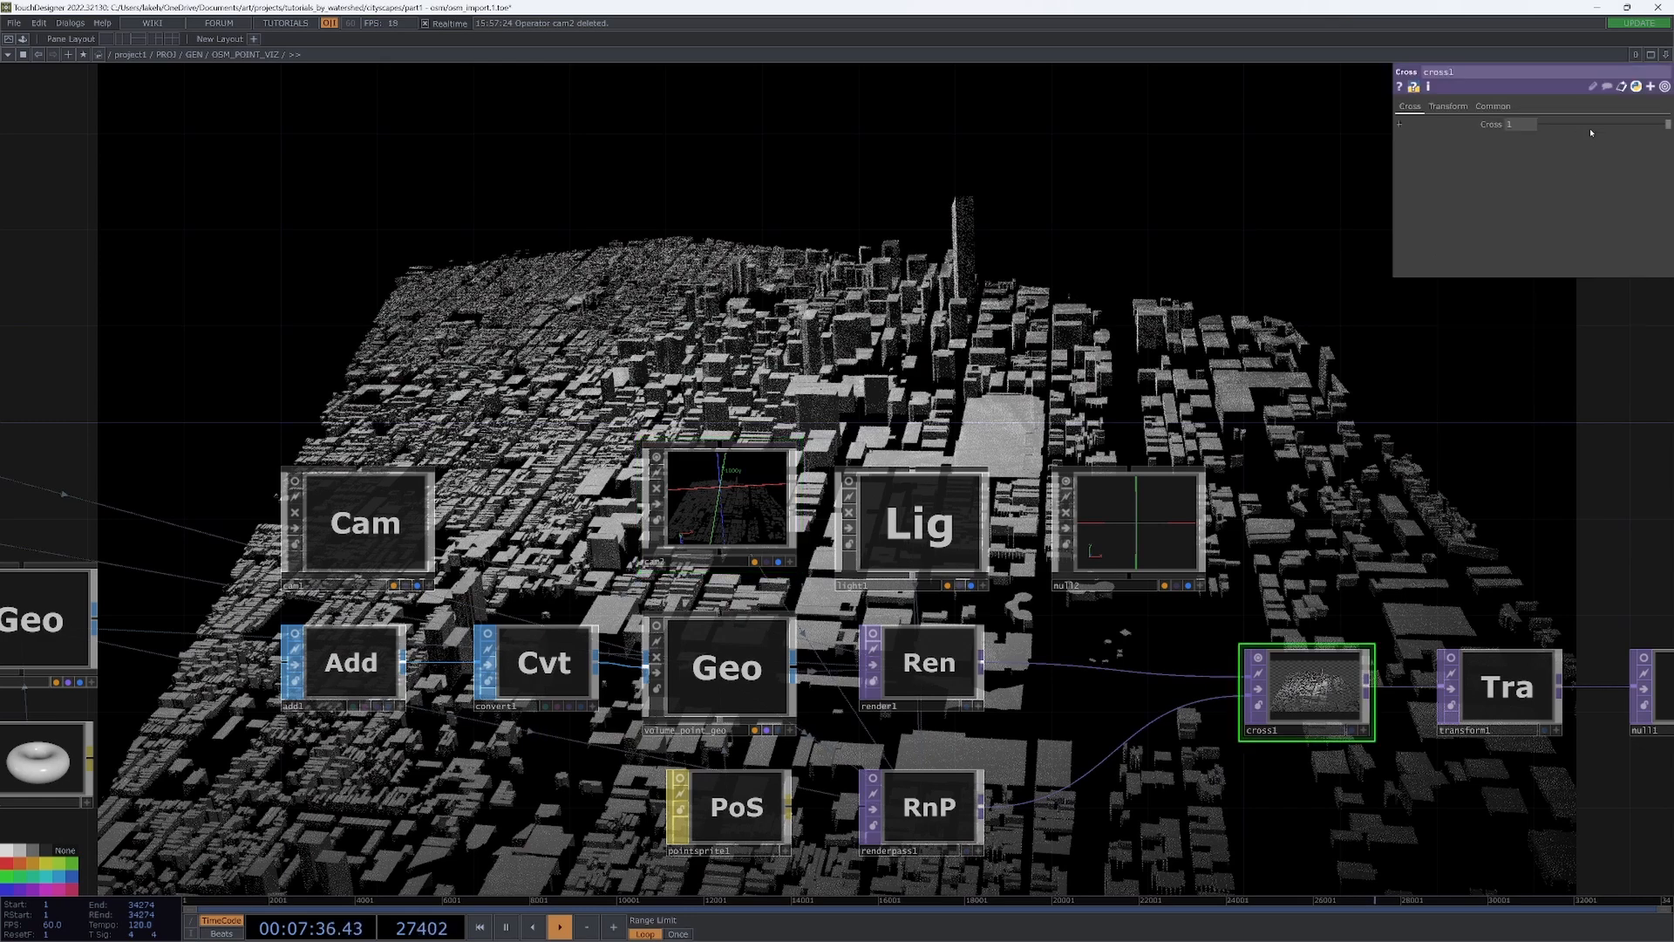
drag(1041, 258, 1081, 211)
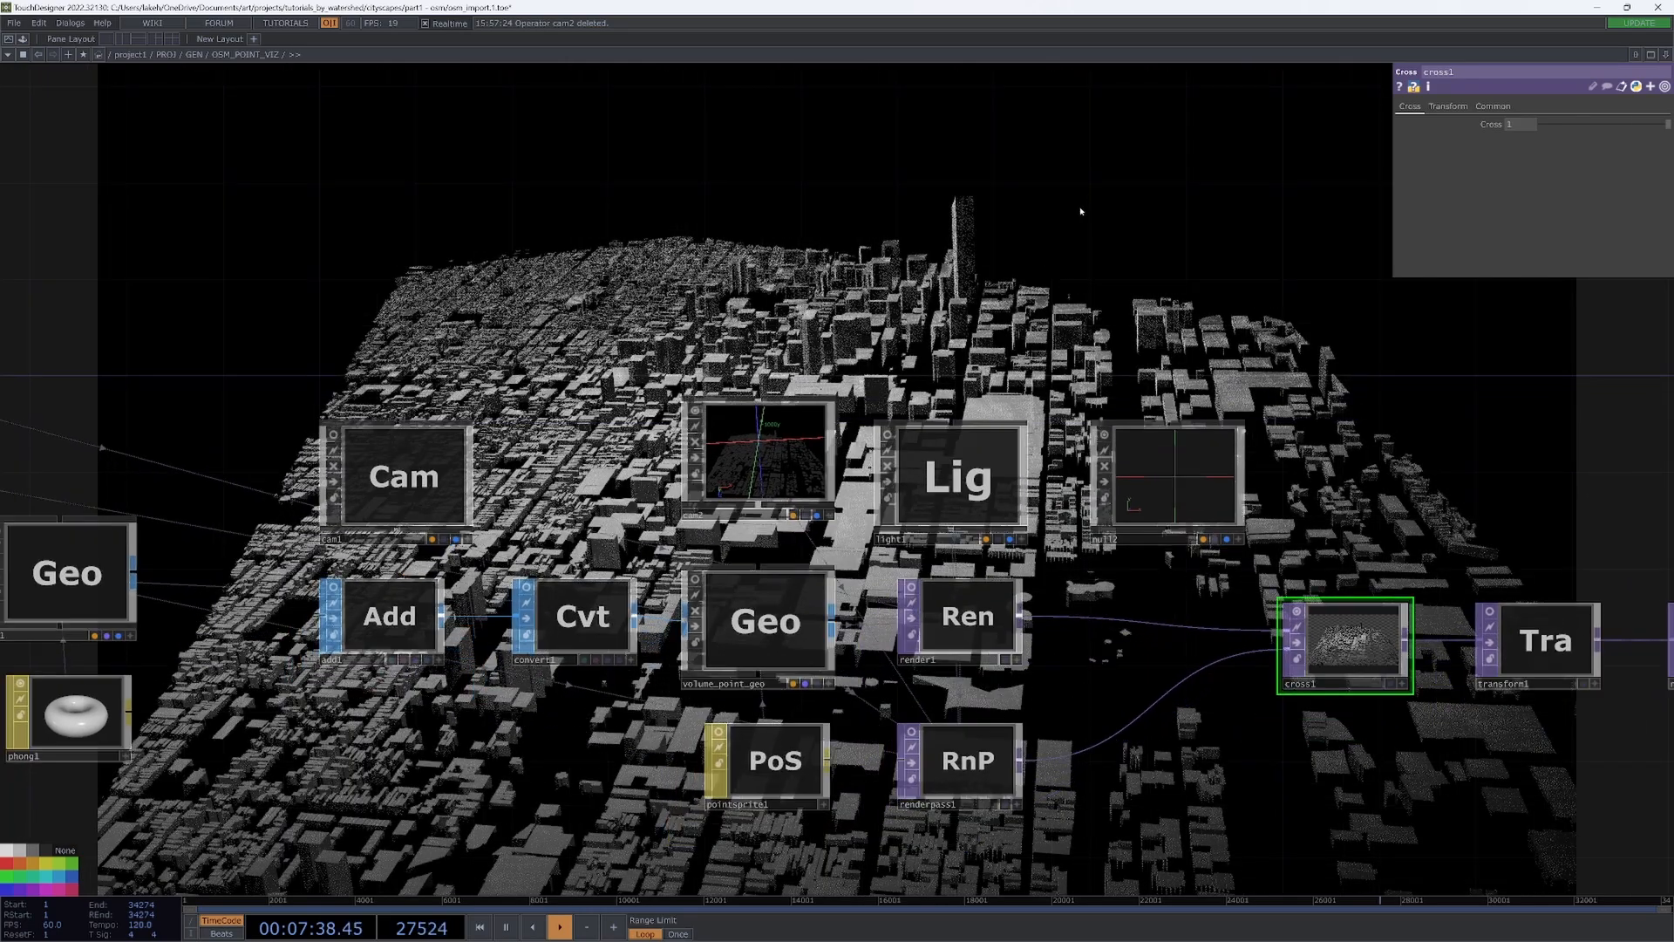
- Create a Camera Blend component fed by cam1 and place it above the add1 and convert1 nodes
drag(399, 497, 399, 472)
drag(593, 445, 335, 573)
drag(927, 428, 1253, 399)
drag(456, 618, 575, 353)
right_click(592, 345)
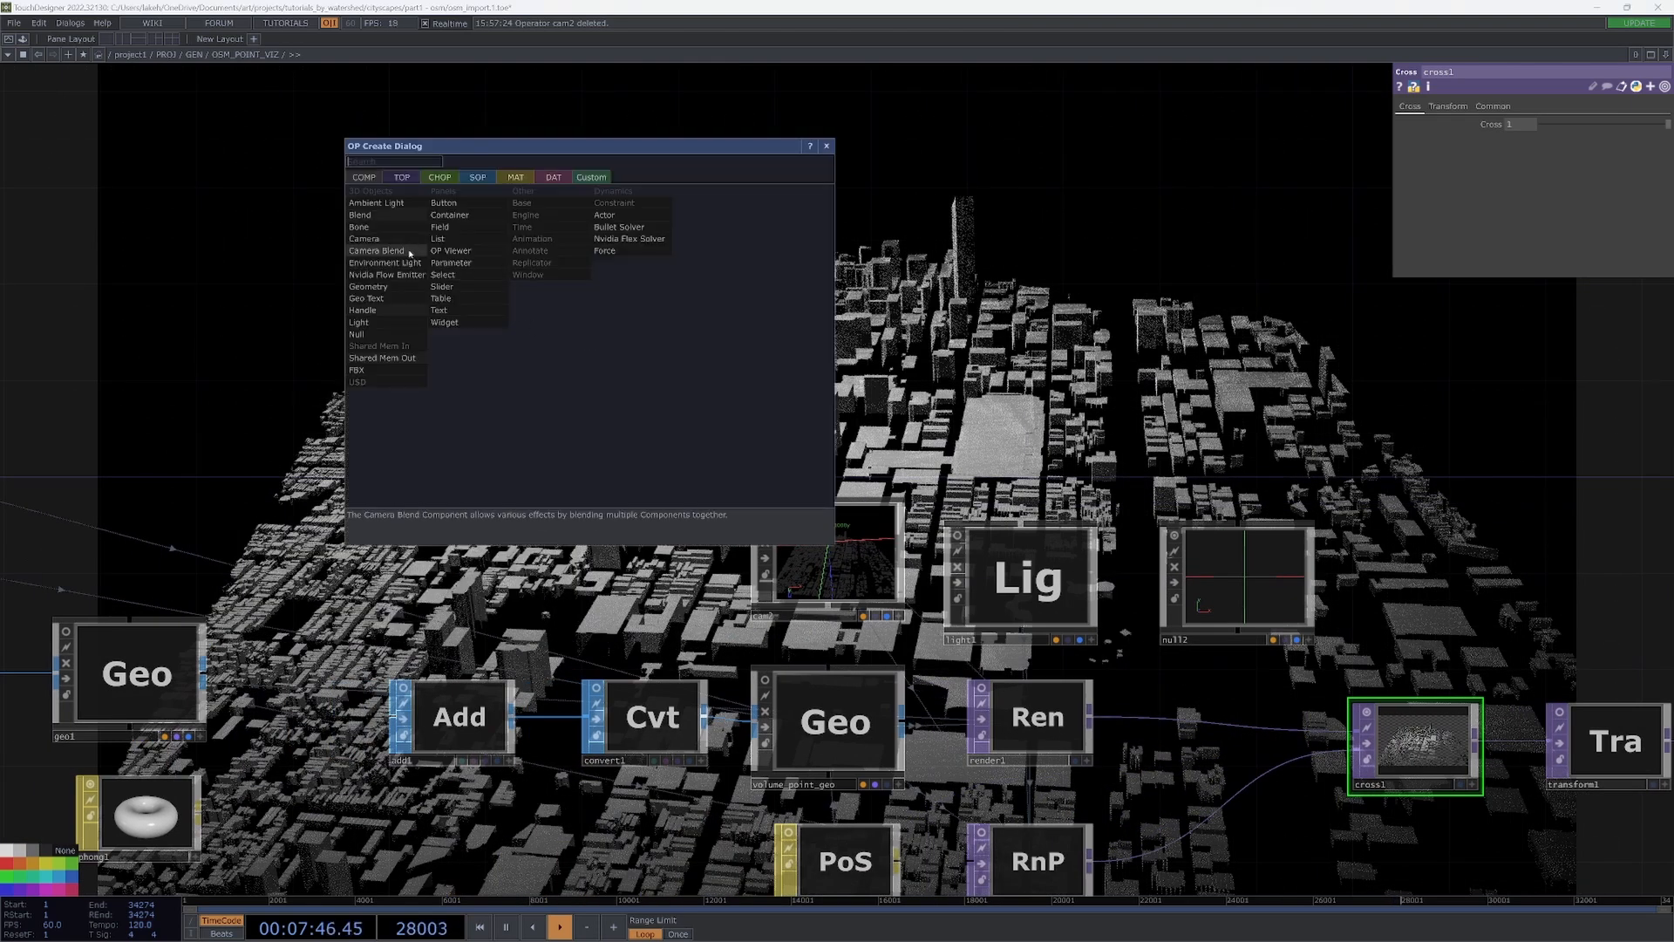
click(477, 310)
click(610, 484)
- Connect cam2 as the second input of camblend1 and spread both cameras out above it
drag(803, 521, 803, 305)
drag(828, 389, 612, 427)
drag(576, 296, 383, 321)
drag(828, 340, 828, 242)
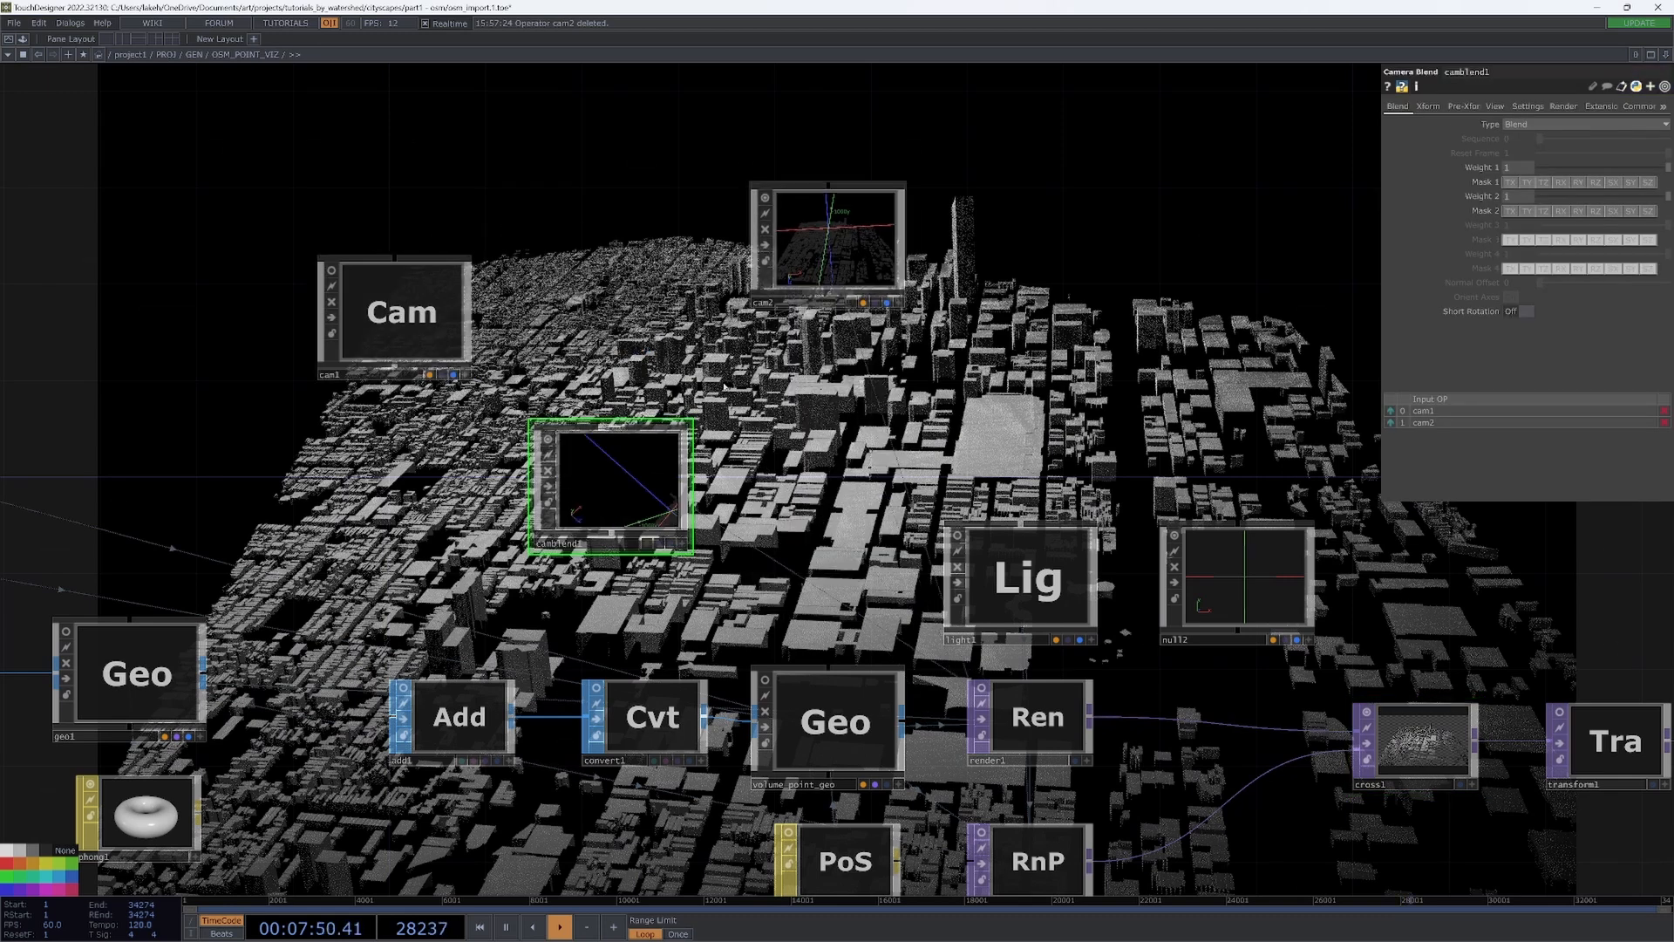
- Set camblend1's type to Sequence and use camblend1 as renderpass1's camera
click(1536, 124)
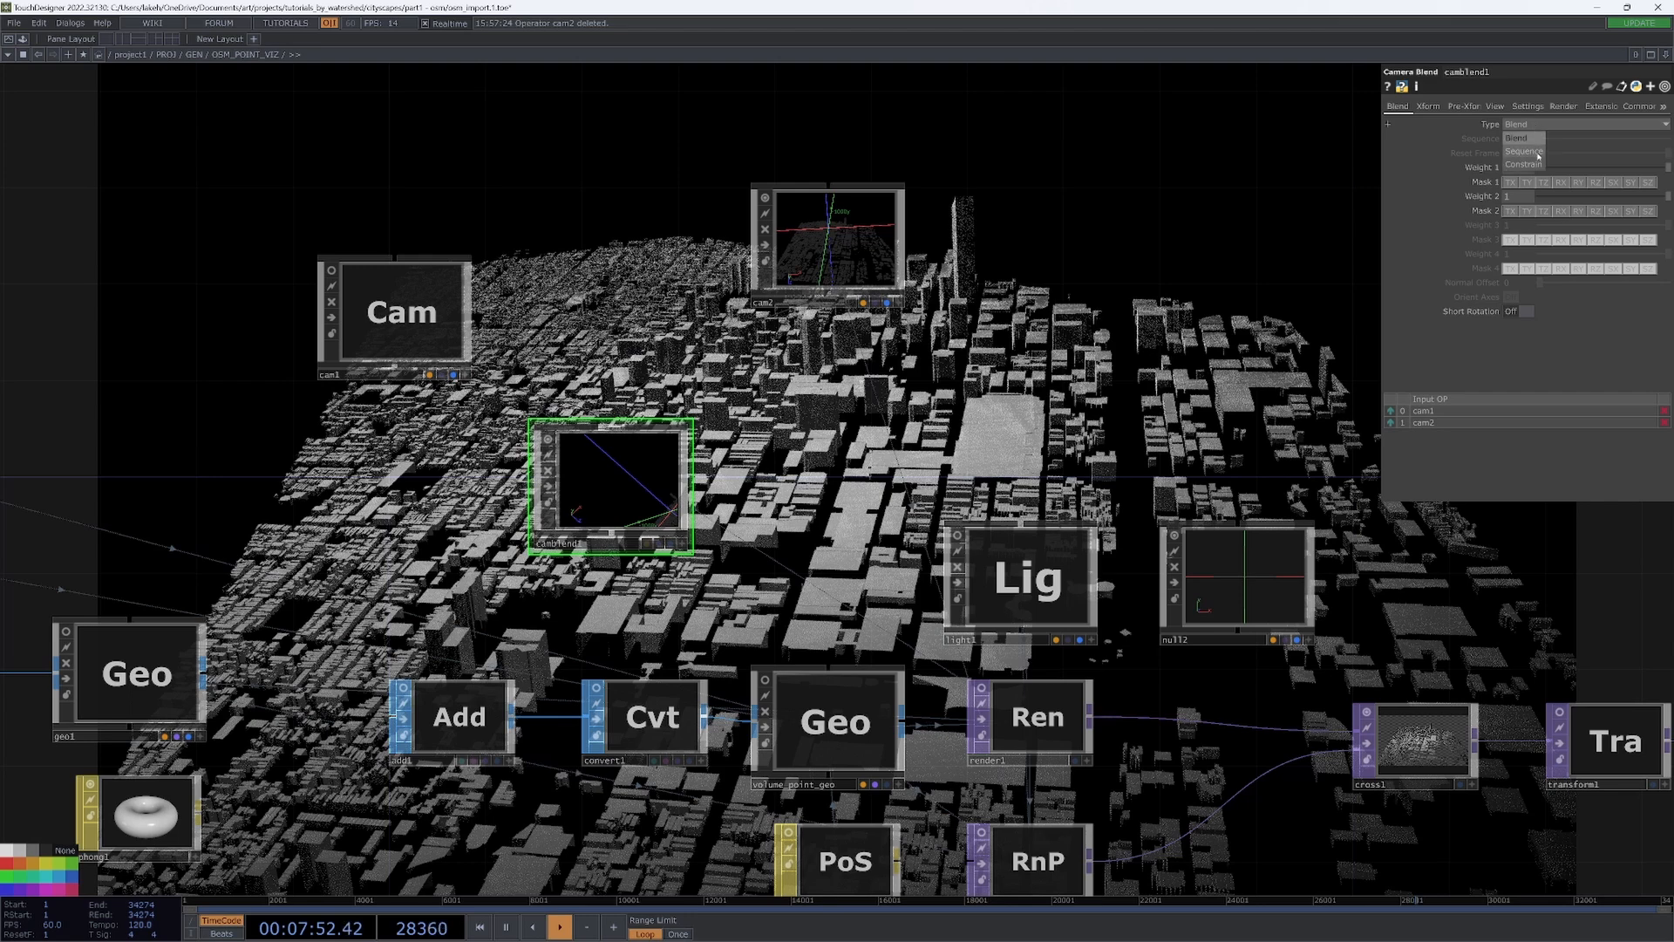
click(1517, 155)
click(966, 686)
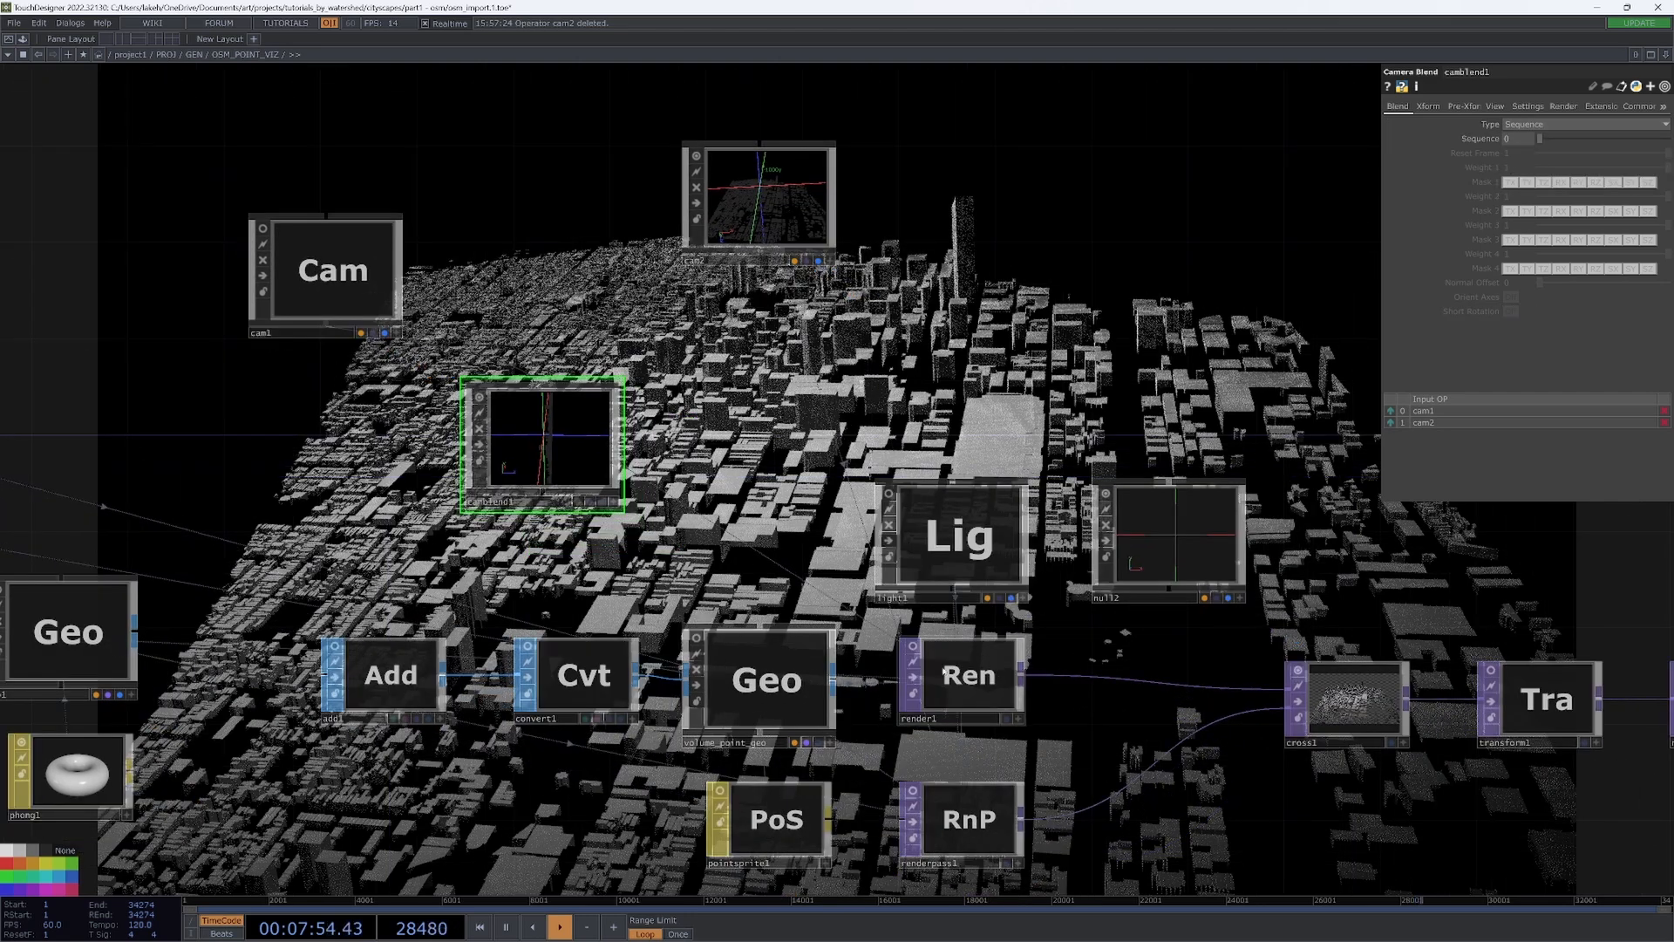
click(966, 824)
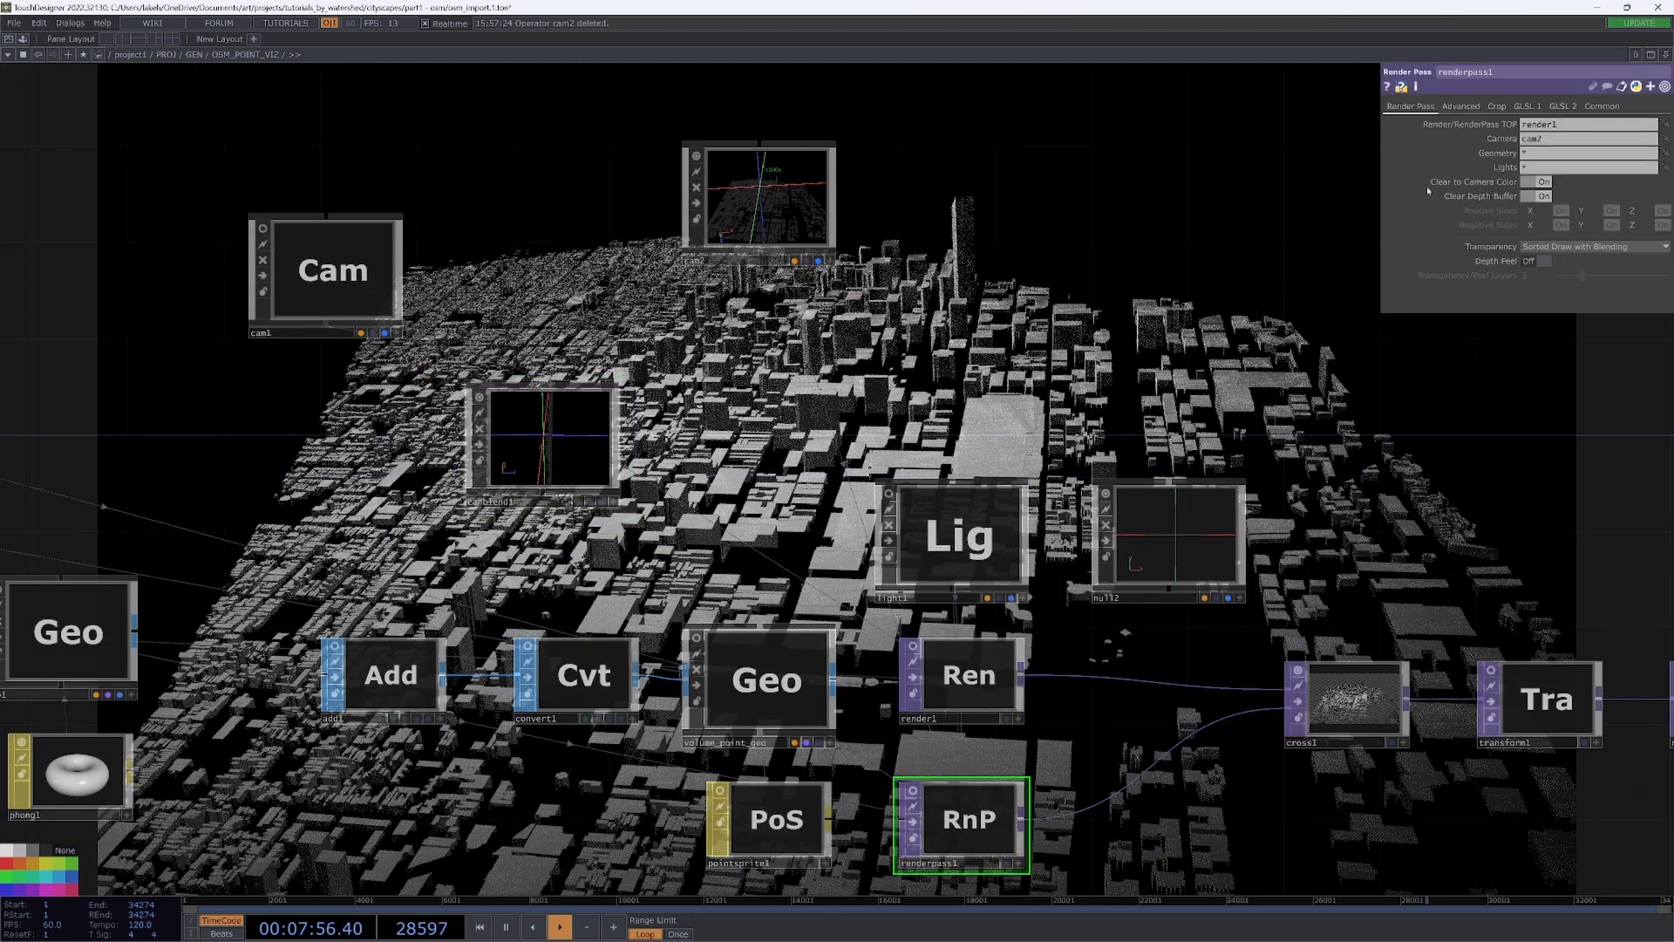
click(955, 533)
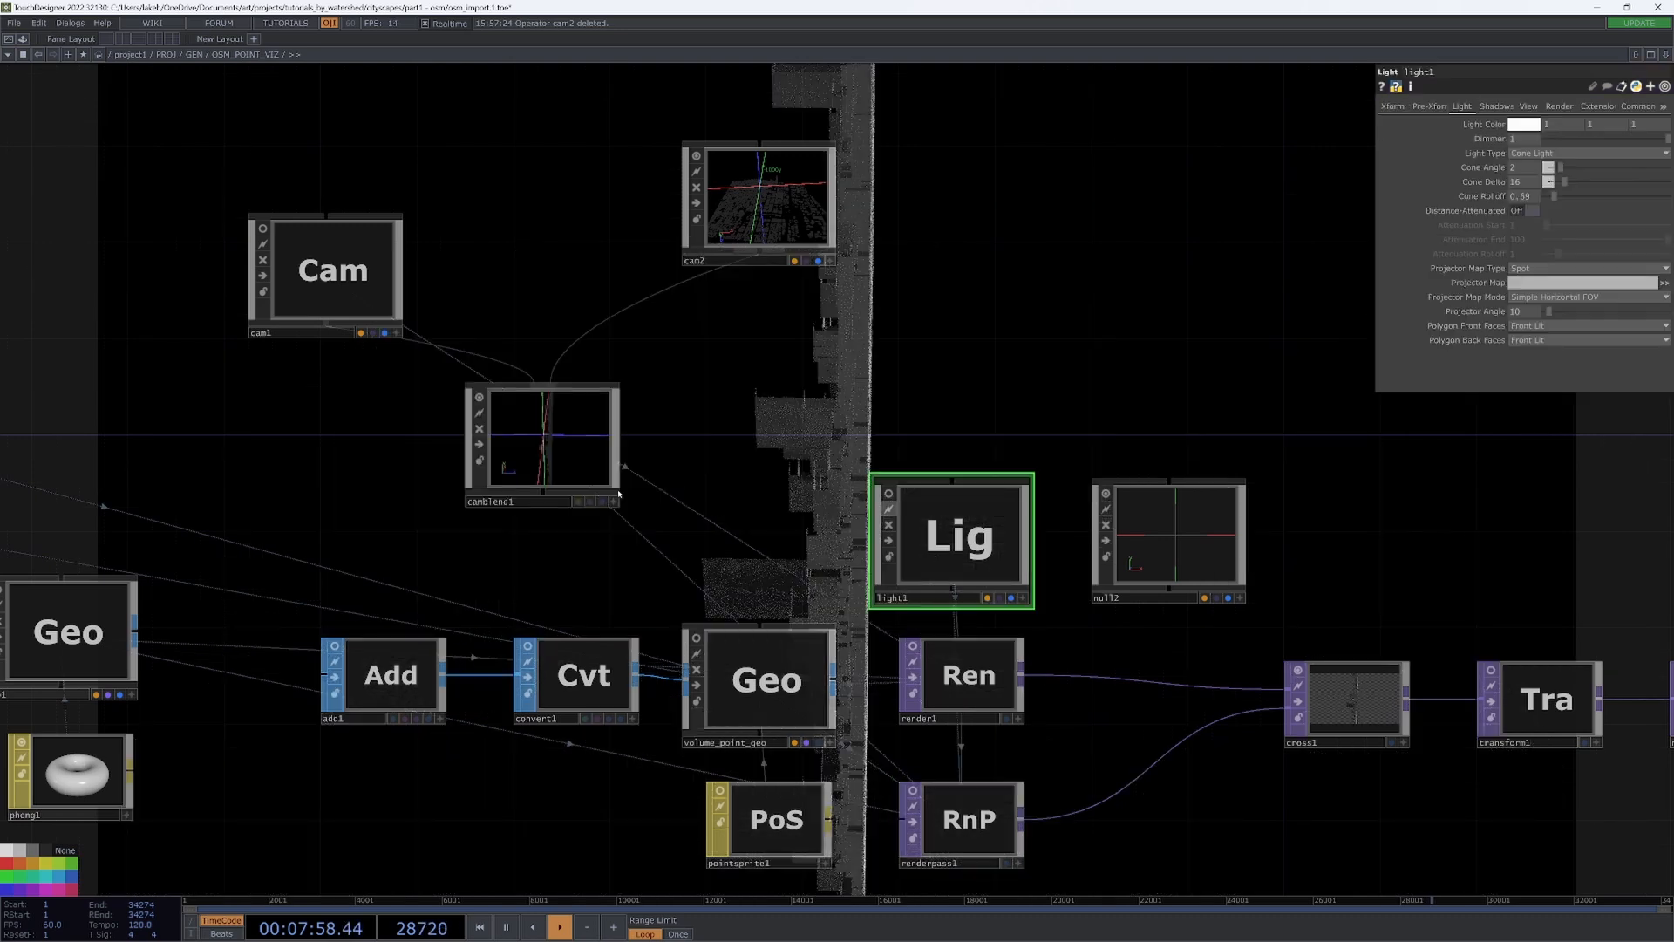
- Set camblend1's Sequence to 1 so the render uses cam2's view
click(545, 441)
drag(1140, 469, 1005, 675)
drag(1545, 142, 1669, 253)
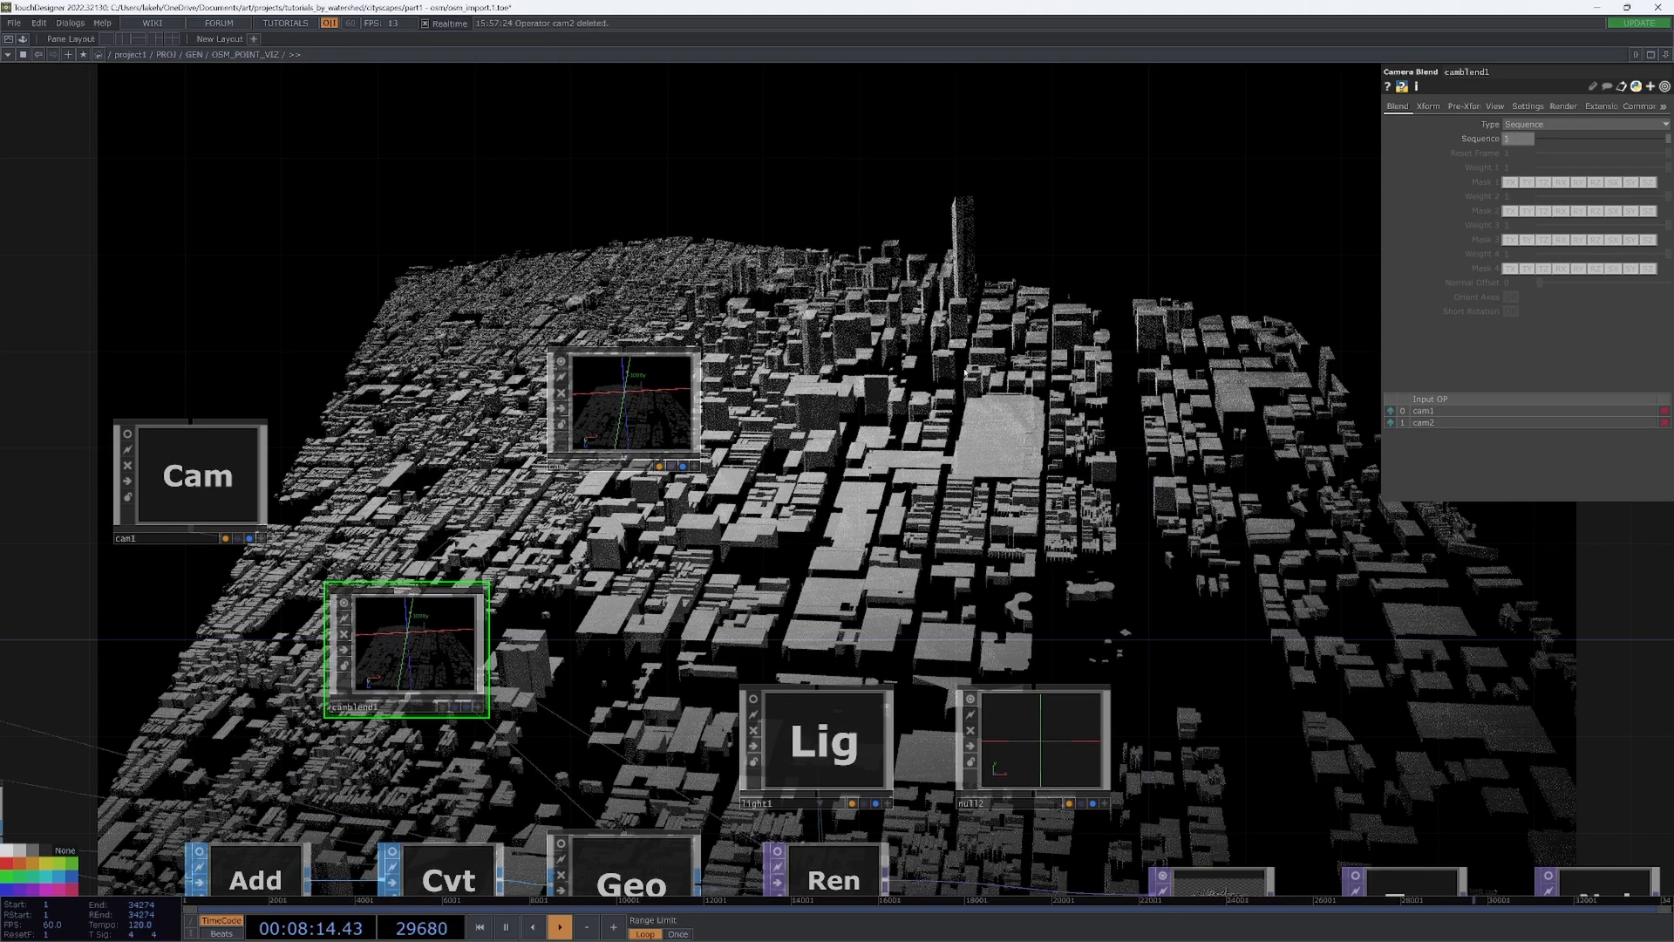
- Move cam1 and cam2 higher above camblend1 to make room in the network
drag(193, 475, 267, 210)
drag(623, 403, 645, 205)
drag(799, 358, 758, 390)
- Duplicate cam2, place the copy beside it, and activate the copy's viewer
click(632, 246)
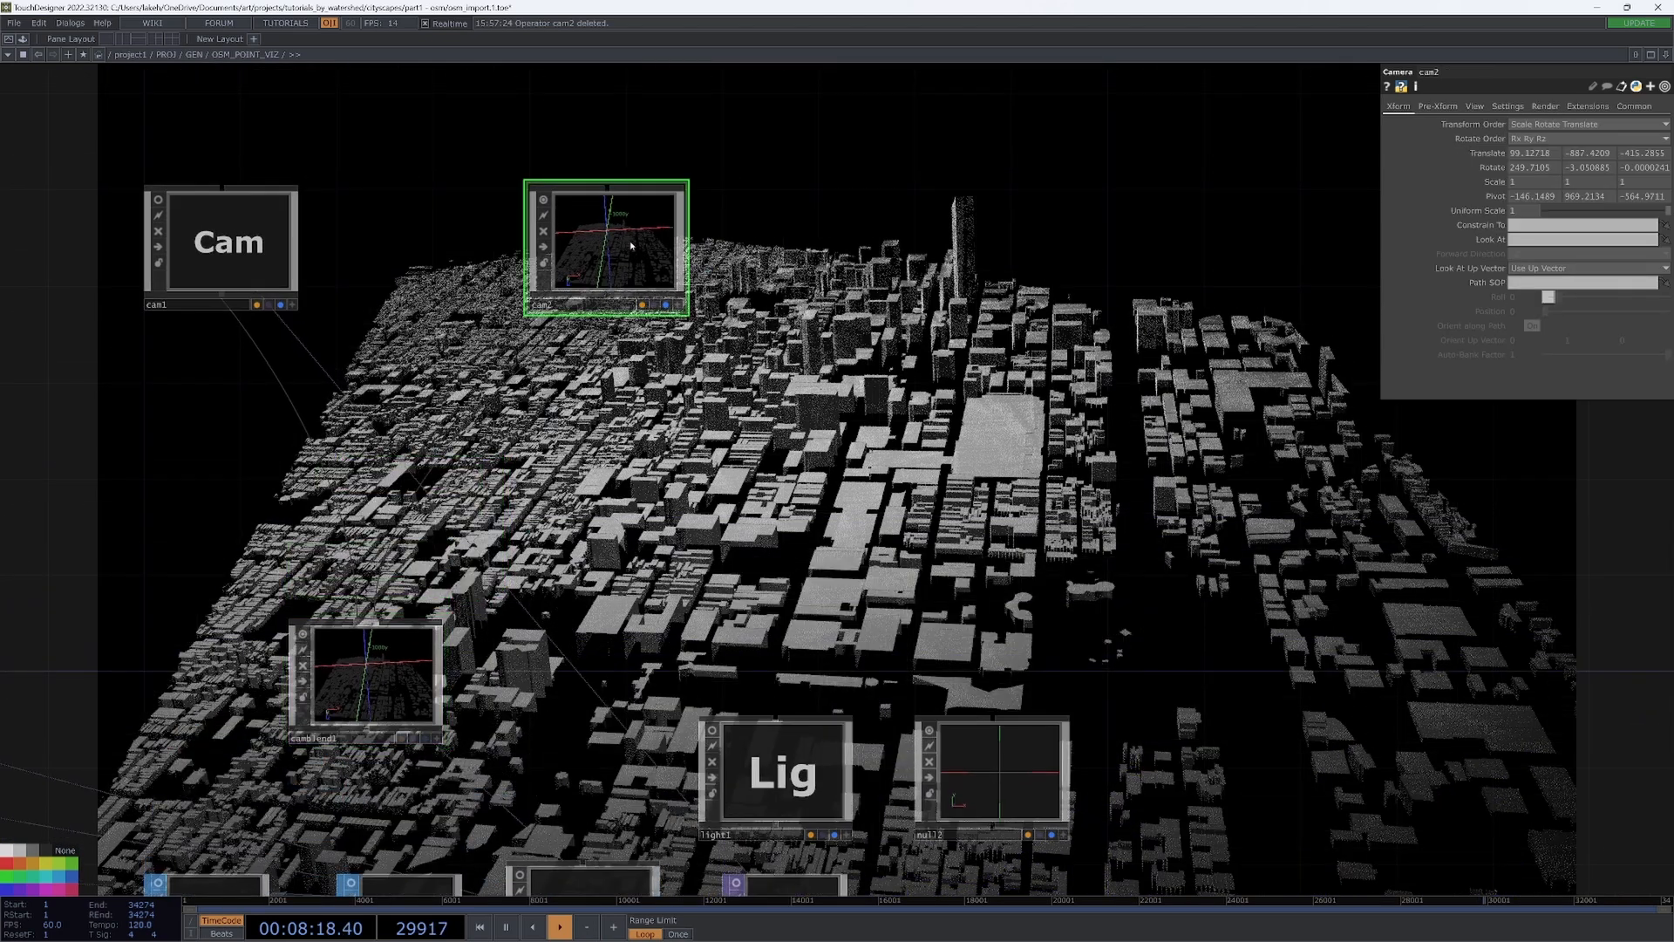
key(ctrl+c)
key(ctrl+v)
drag(617, 375, 907, 236)
click(963, 304)
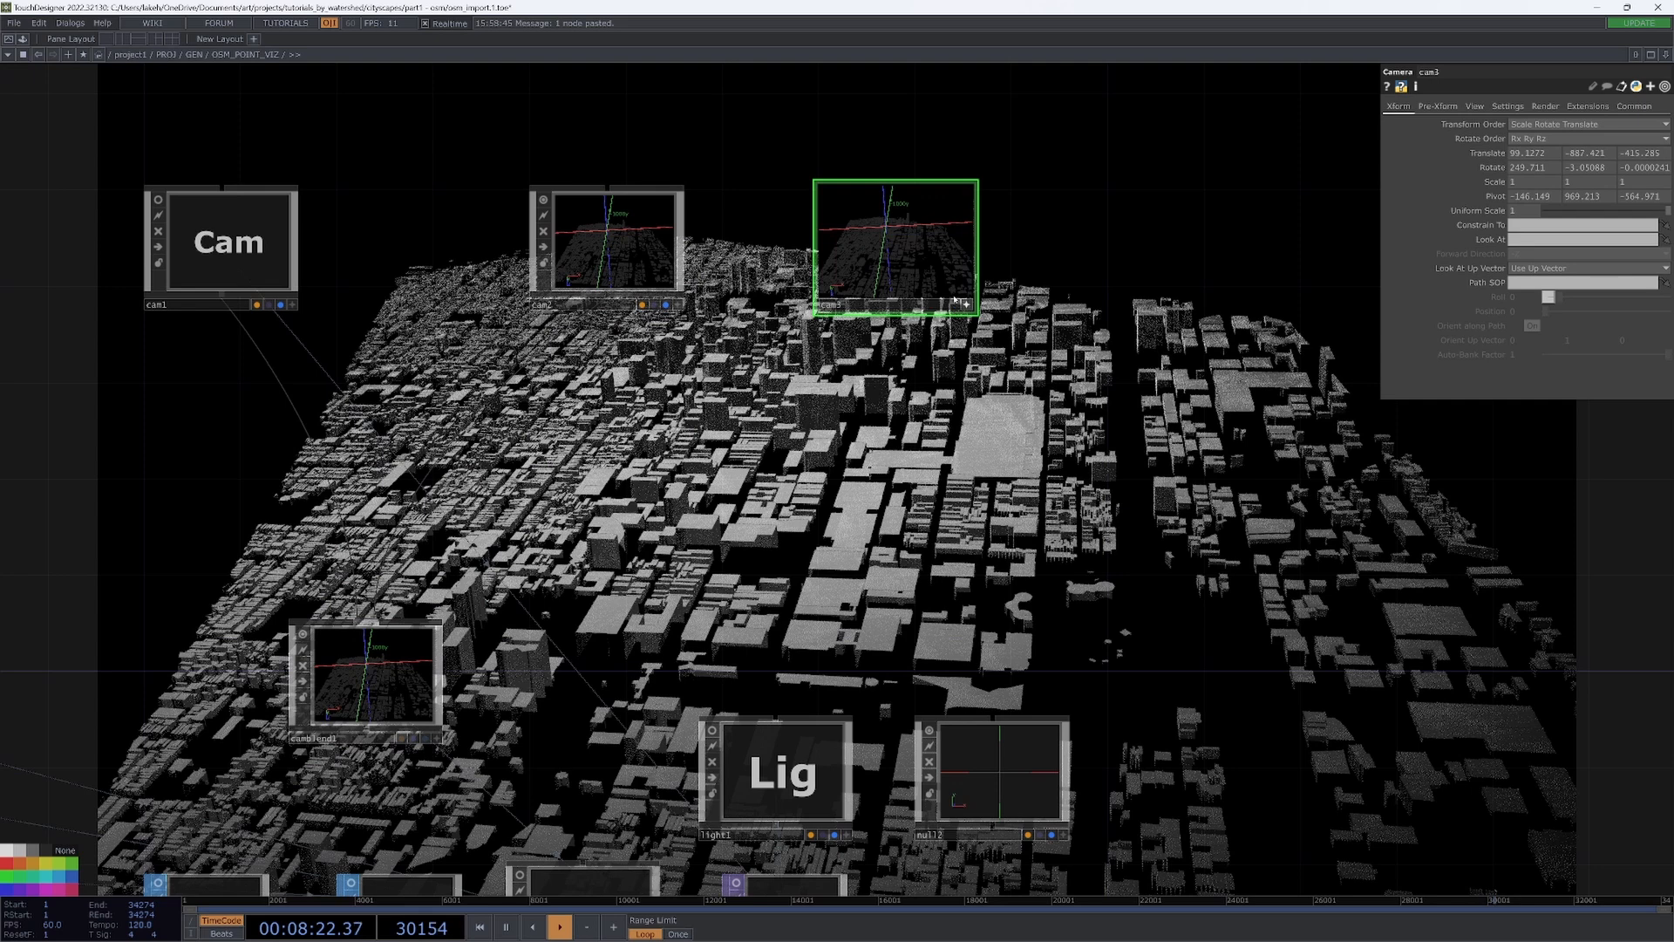
- Pull cam3's view back and orbit it to a wider angled overview of the city, placing the node lower beside cam2
click(292, 304)
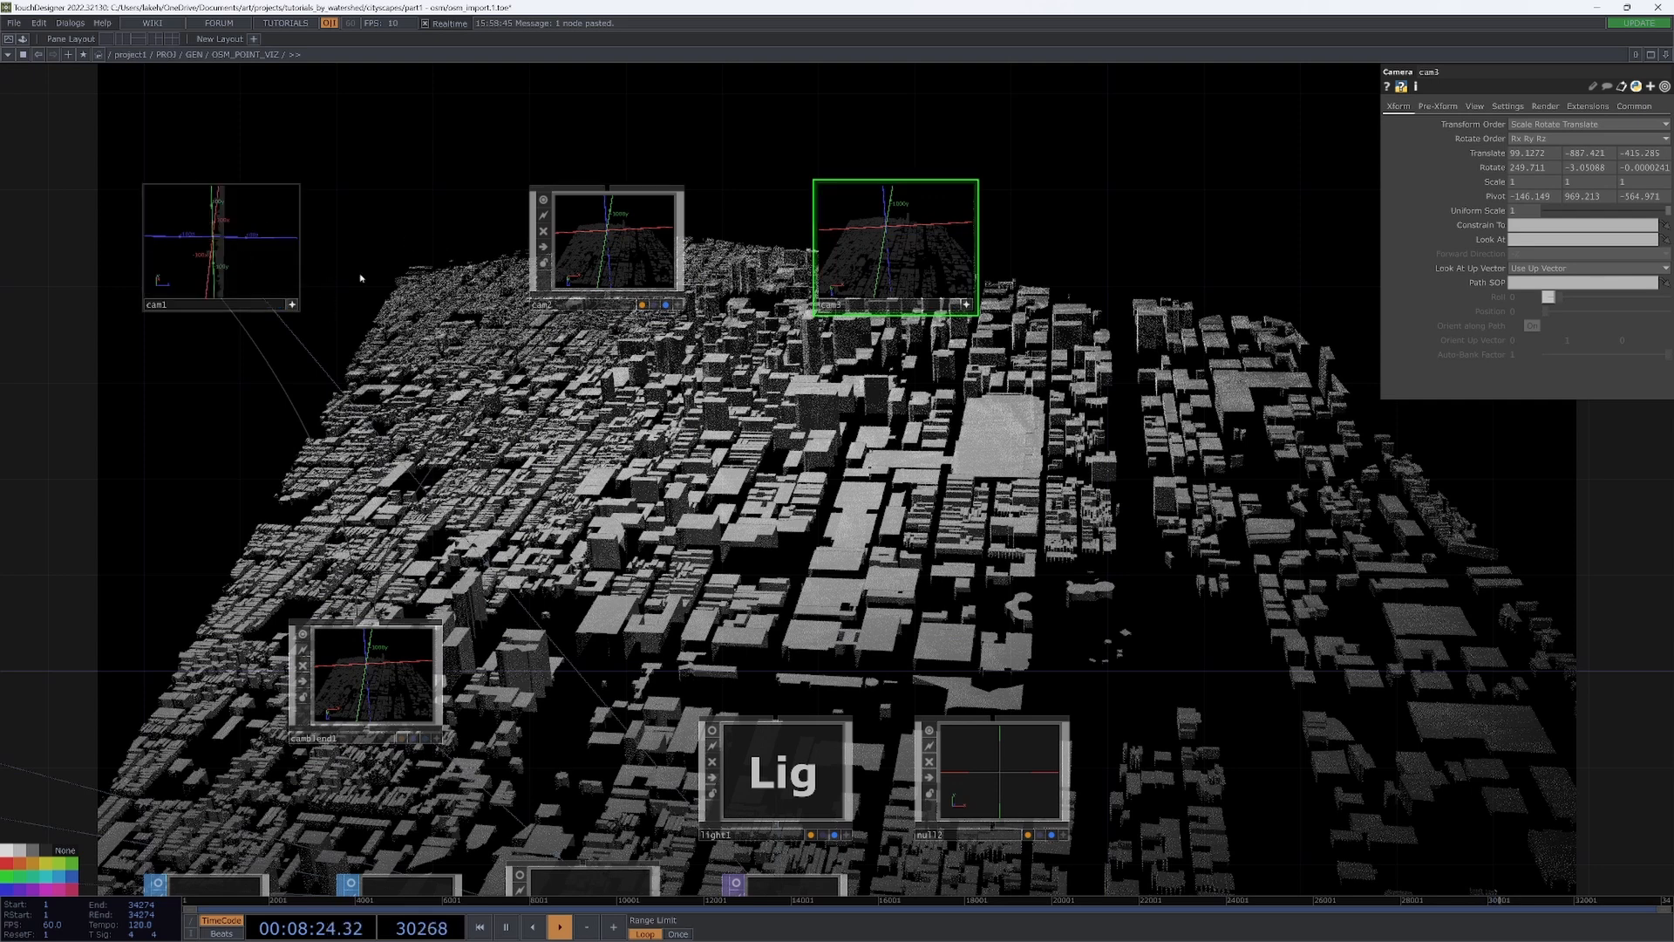
click(292, 304)
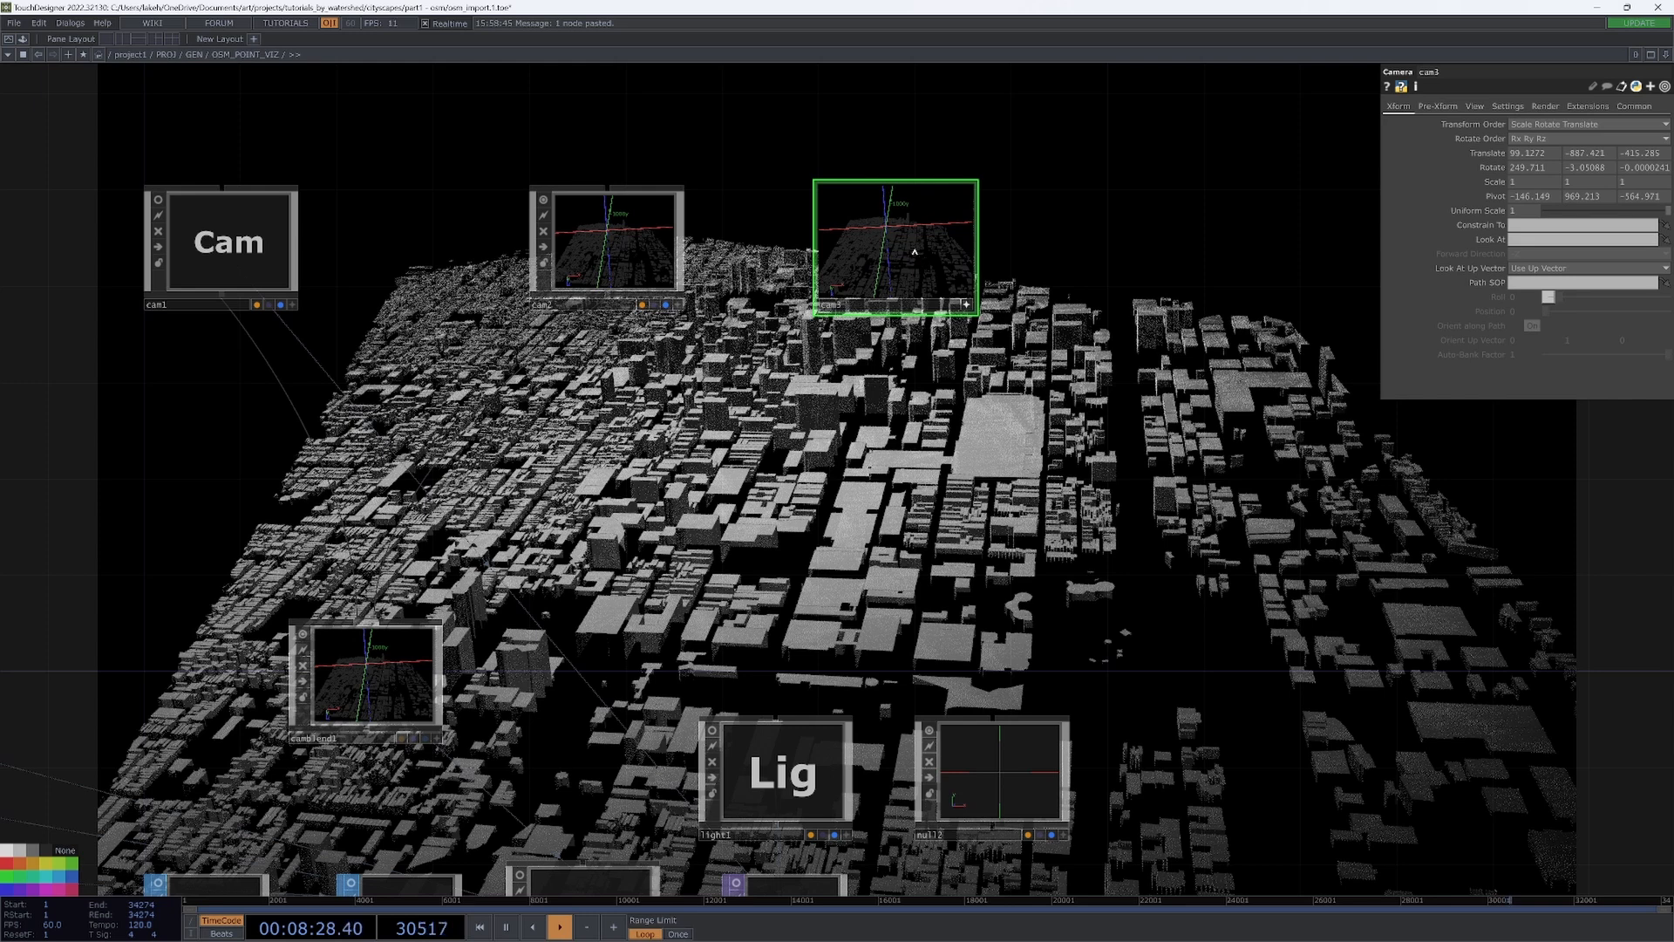
scroll(916, 255, down, 5)
drag(915, 257, 853, 423)
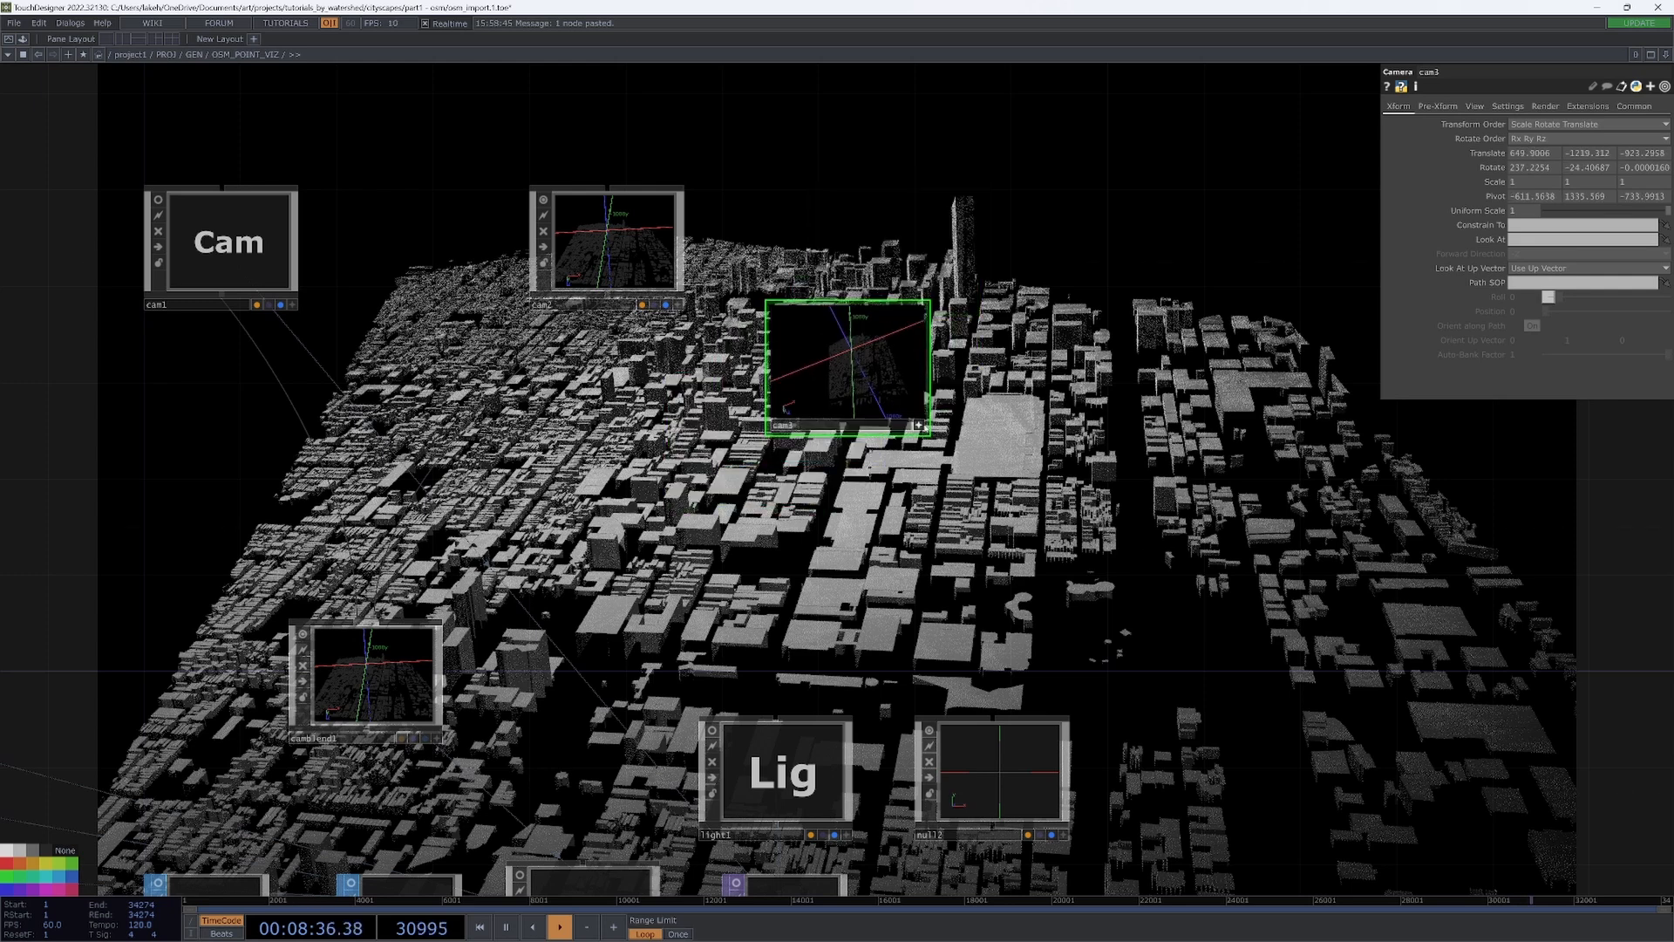
- Connect cam3 as the third input of camblend1 and set Sequence to 2
click(370, 621)
middle_drag(1510, 143, 1528, 139)
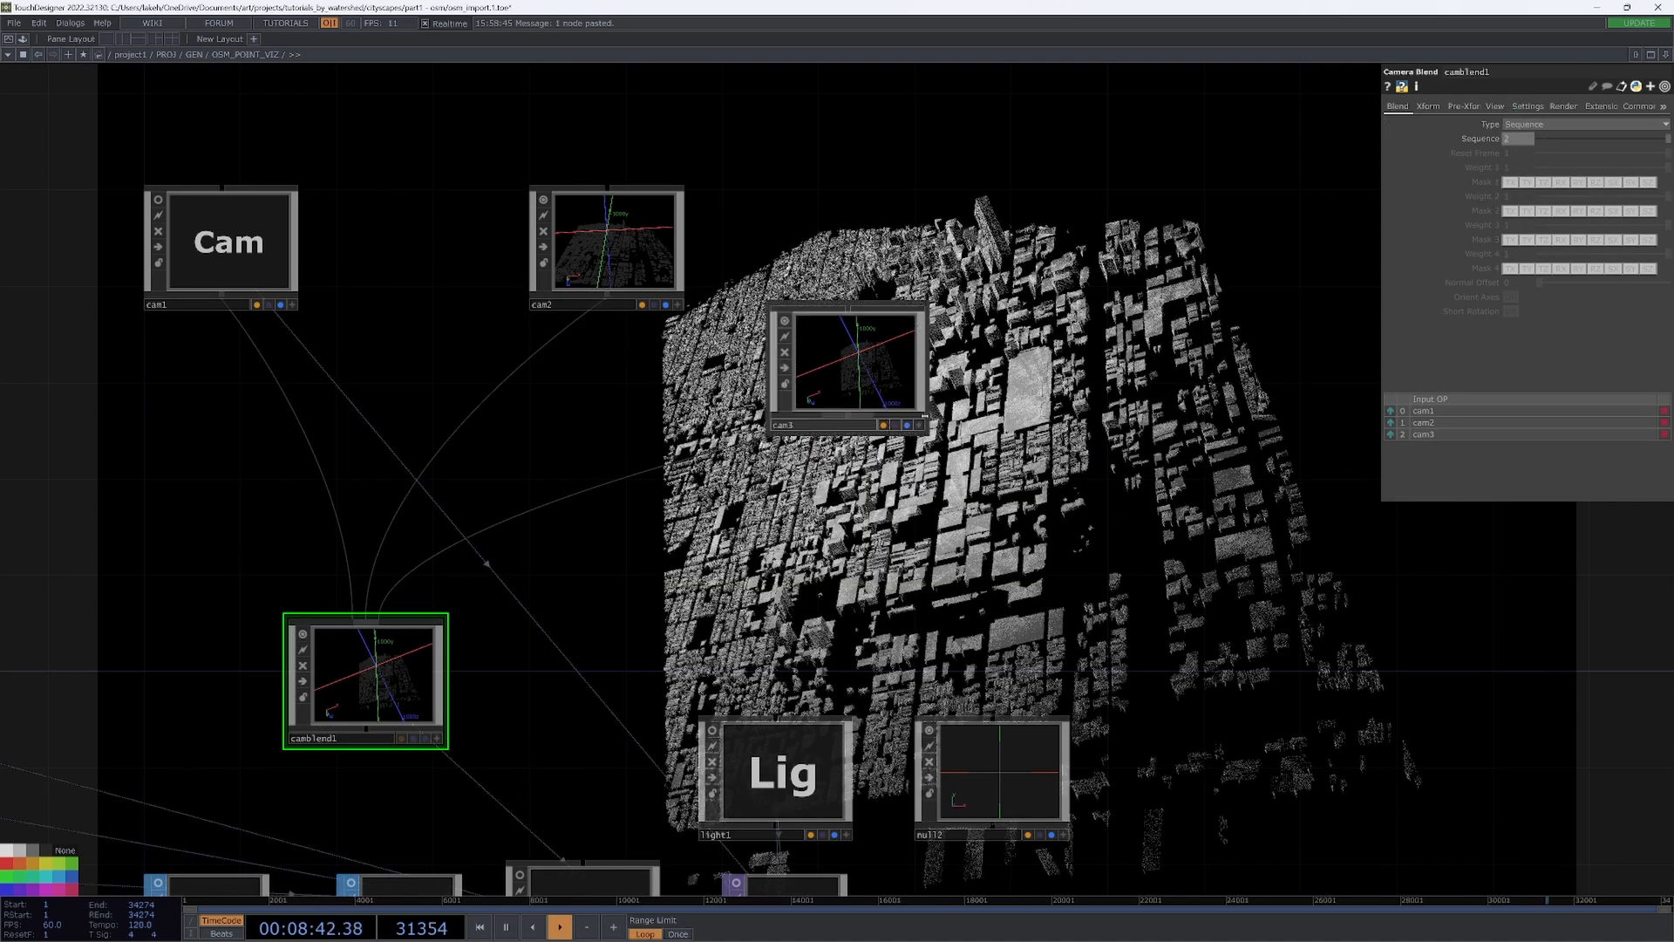
- Activate cam3's viewer, orbit it to a near top-down view of the city, and move the node up beside cam2
click(919, 426)
drag(839, 382, 871, 370)
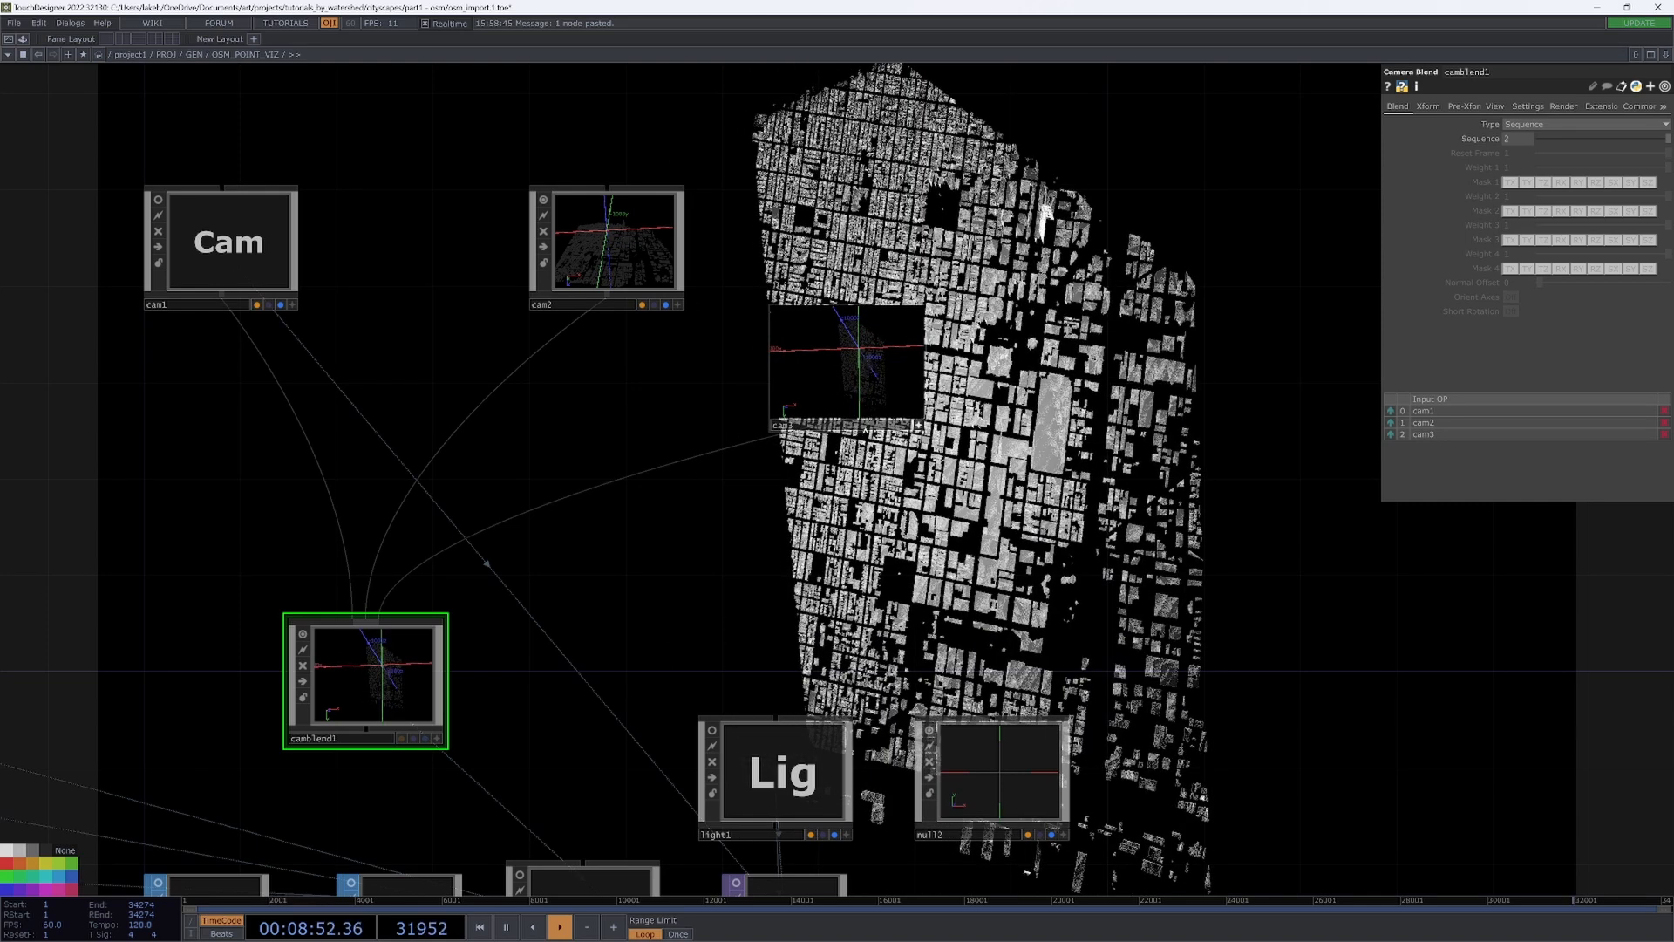
drag(886, 382, 907, 233)
- Duplicate cam3 and place the copy beside it in the row of cameras
key(ctrl+c)
key(ctrl+v)
drag(892, 364, 1109, 193)
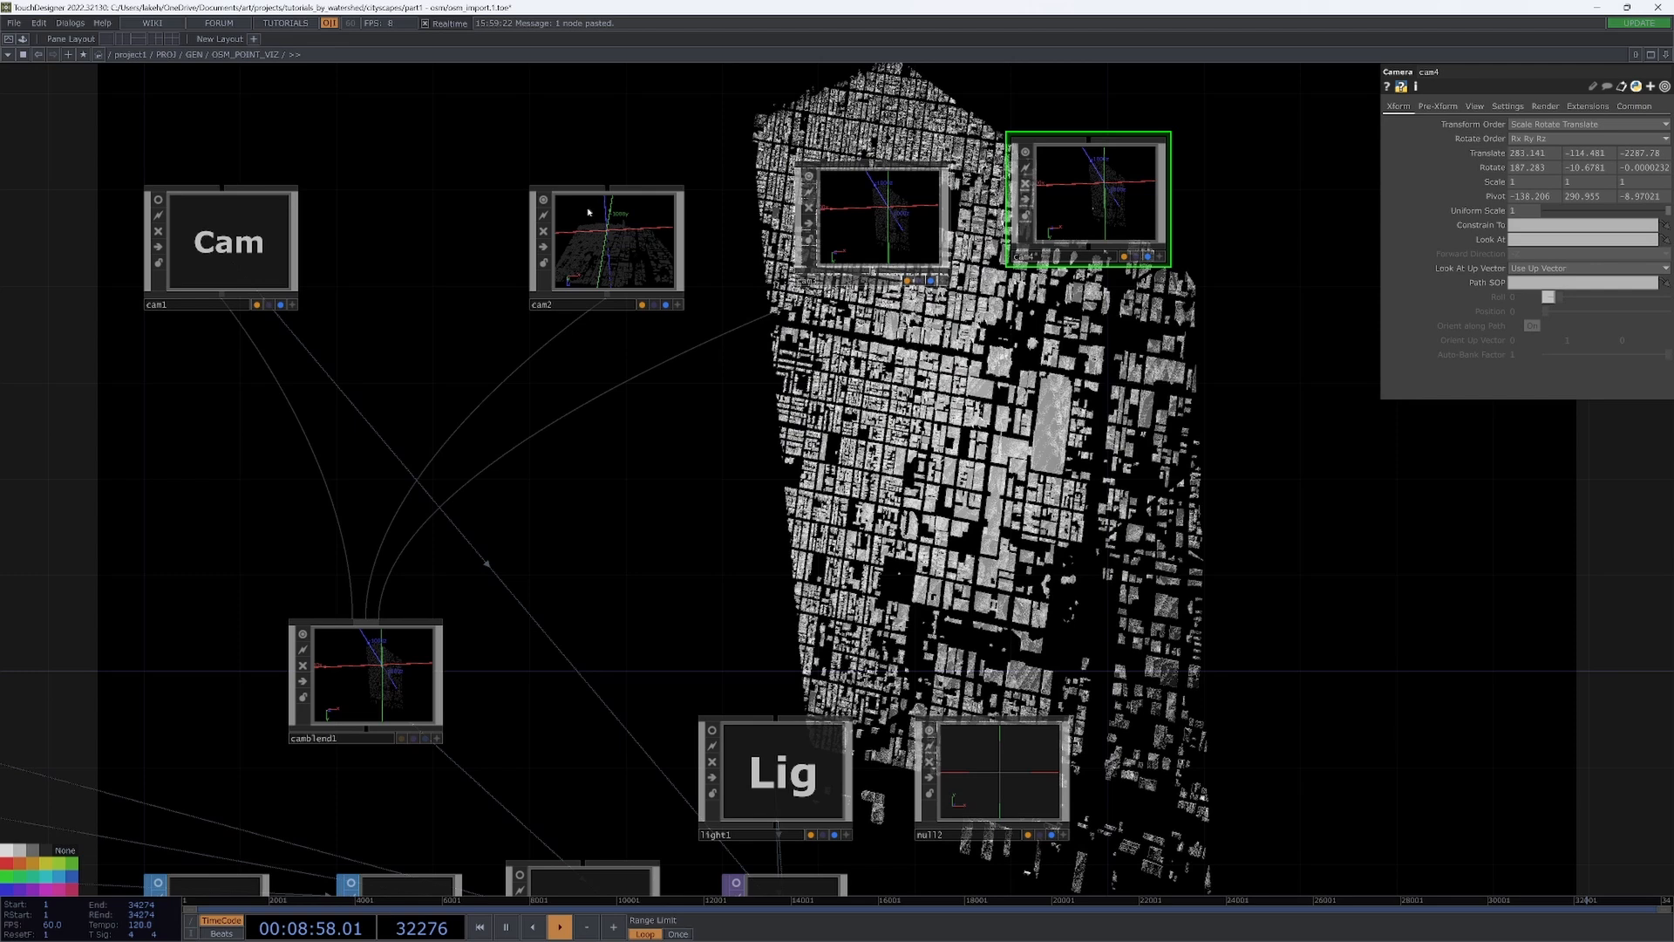
- Deactivate the viewers of cam2, cam3 and cam4 and line up cam3 and cam4 in the row of cameras
click(543, 199)
click(809, 176)
drag(847, 213, 777, 236)
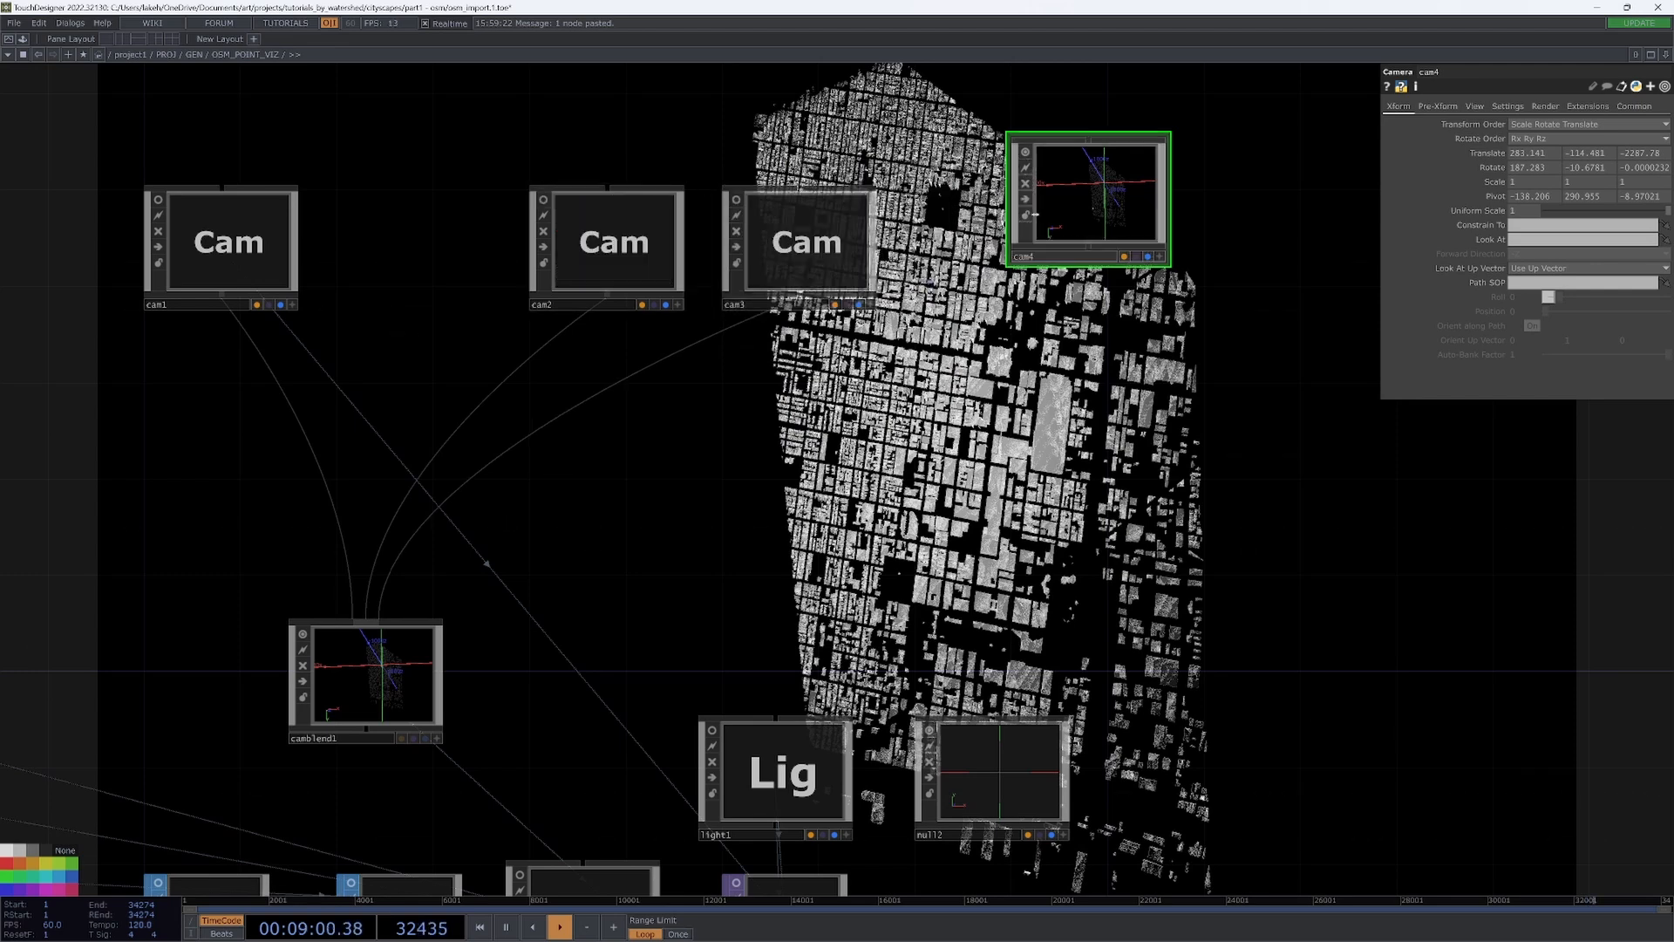
drag(1071, 168, 1024, 217)
click(980, 199)
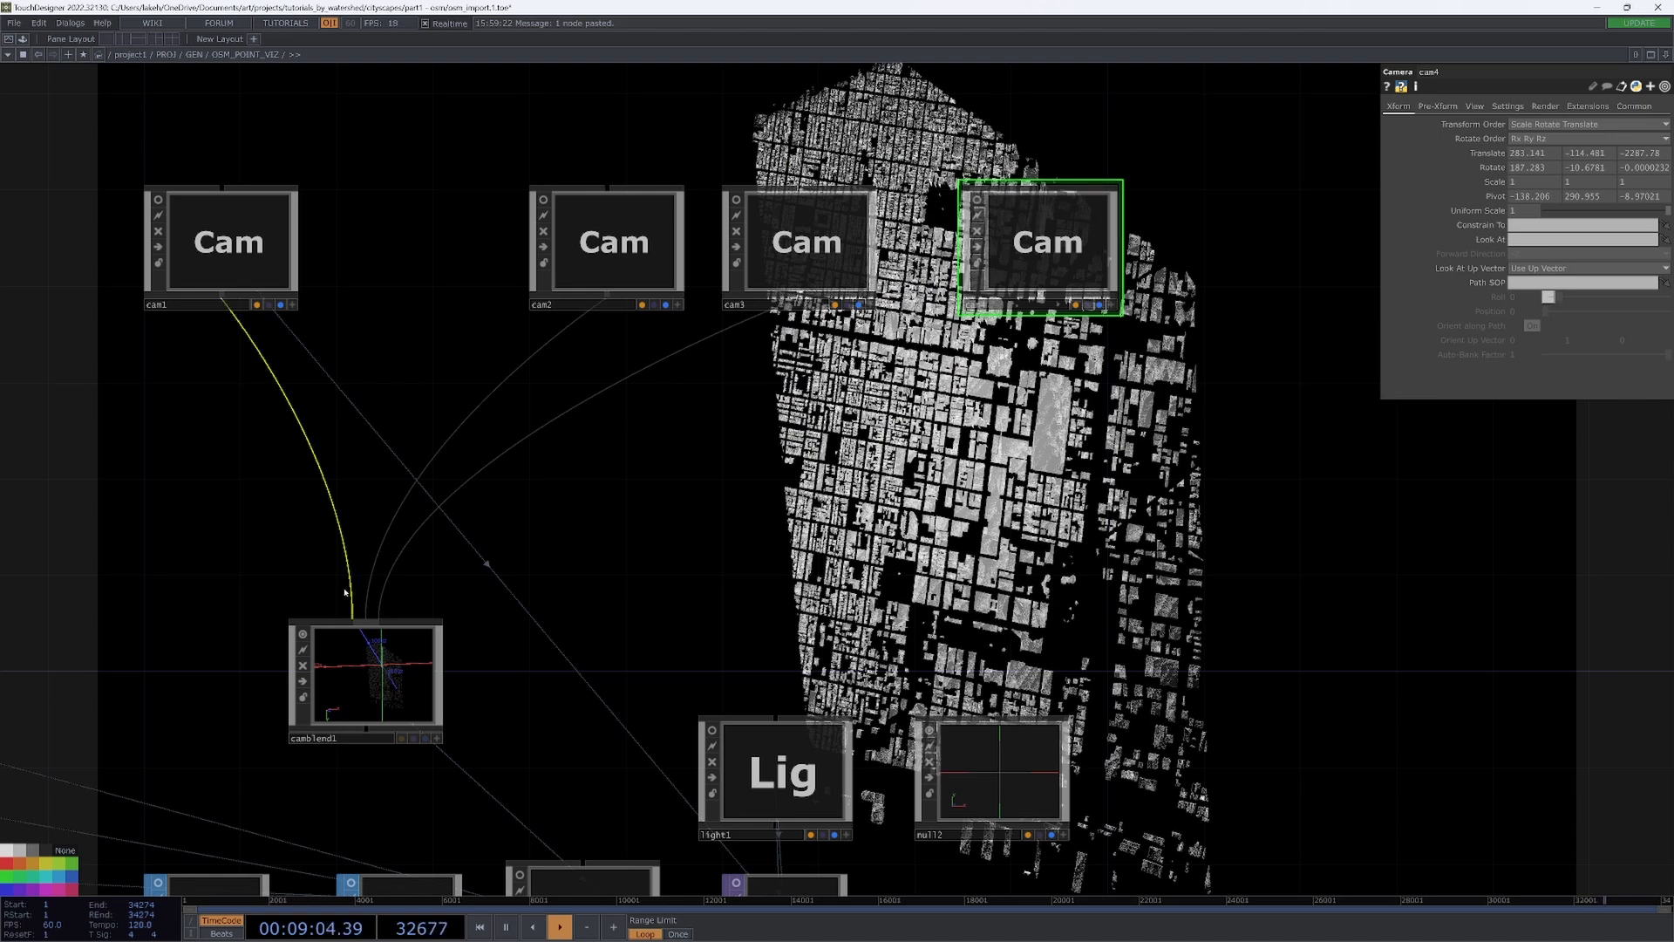
- Turn off camblend1's viewer, connect cam4 as its fourth input and set Sequence to 3
click(303, 634)
drag(1041, 297, 366, 623)
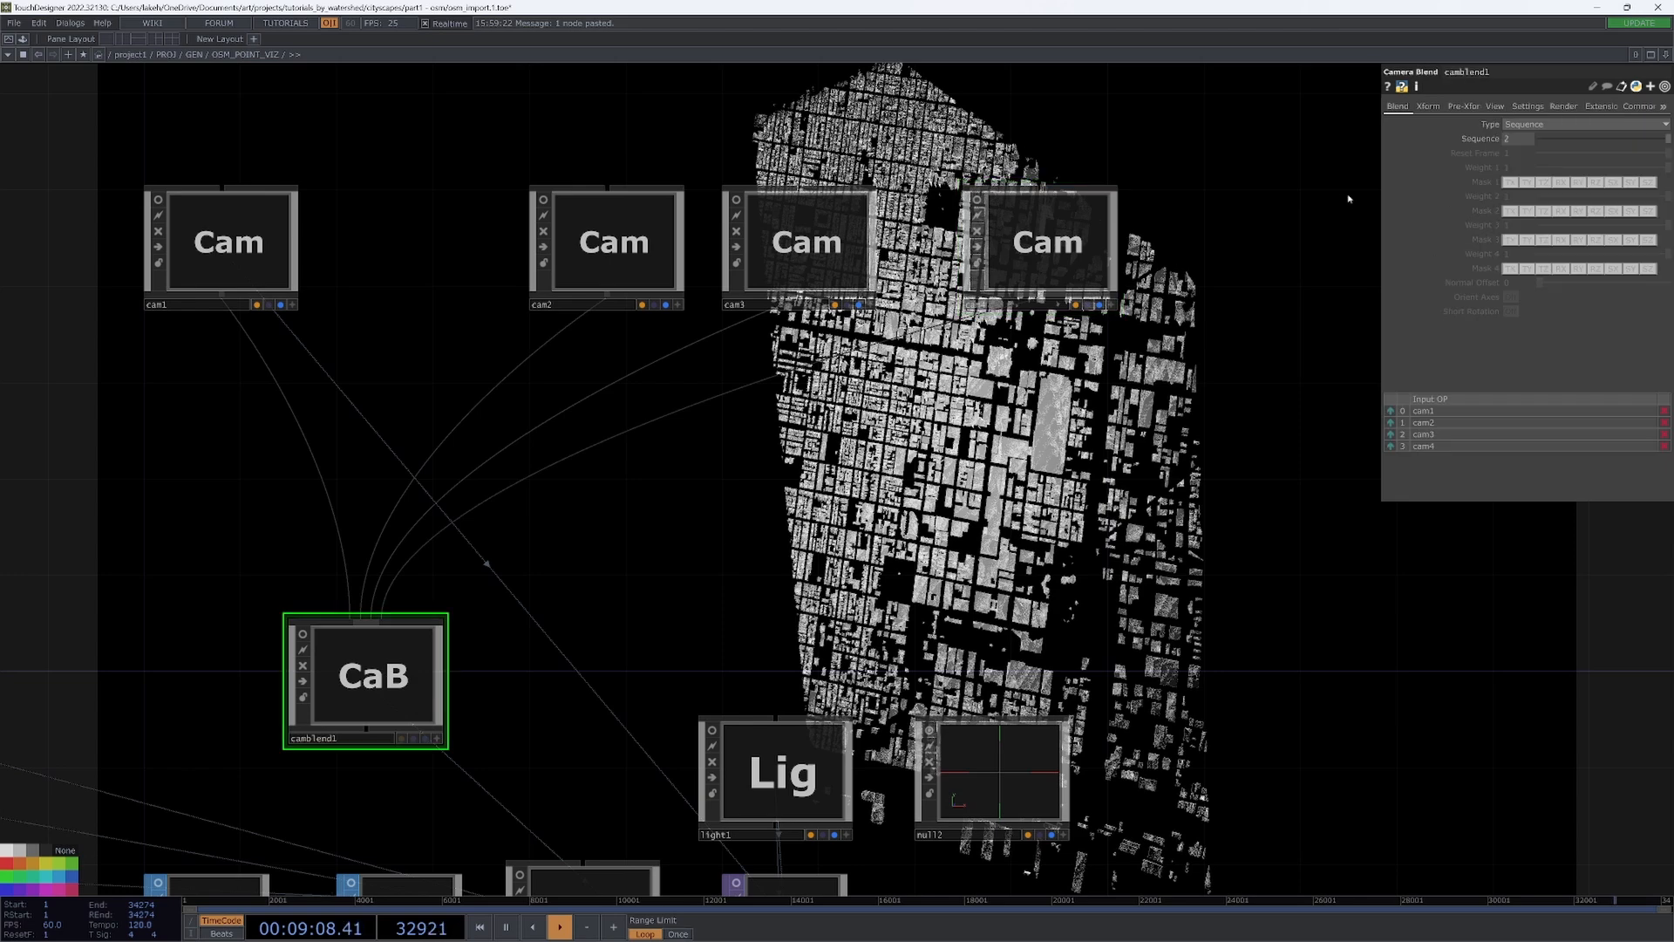
middle_drag(1525, 142, 1526, 141)
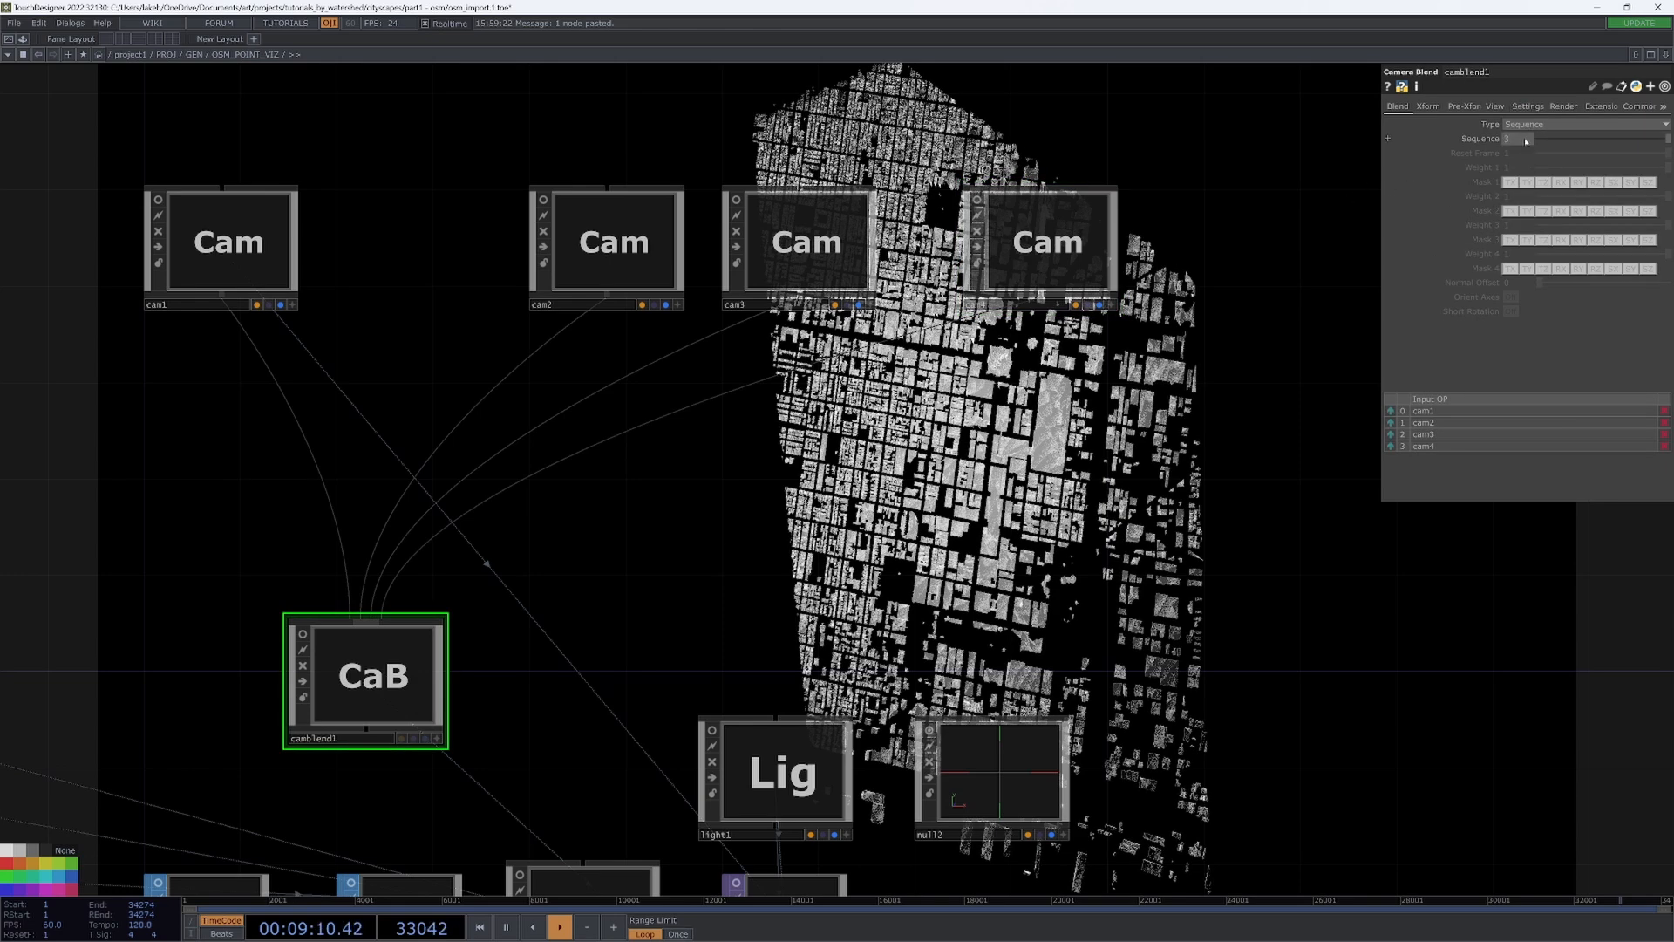
drag(1213, 360, 1126, 421)
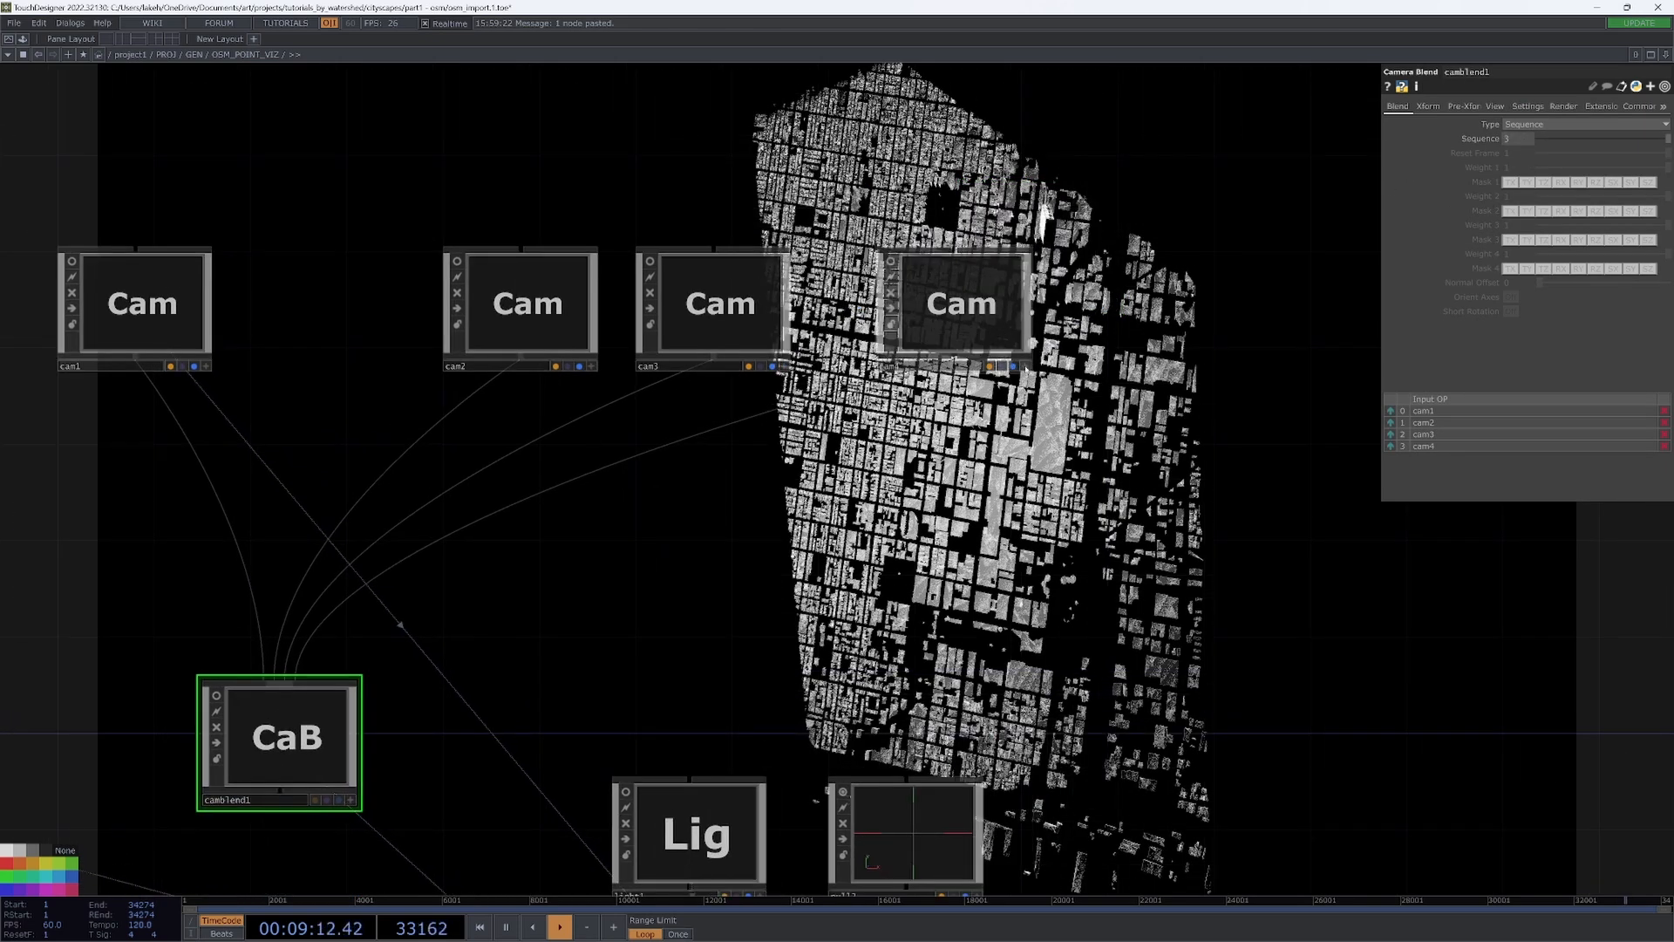
- Zoom cam4's view in and orbit it down to a low skyline angle across the city, using its active viewer
click(1001, 366)
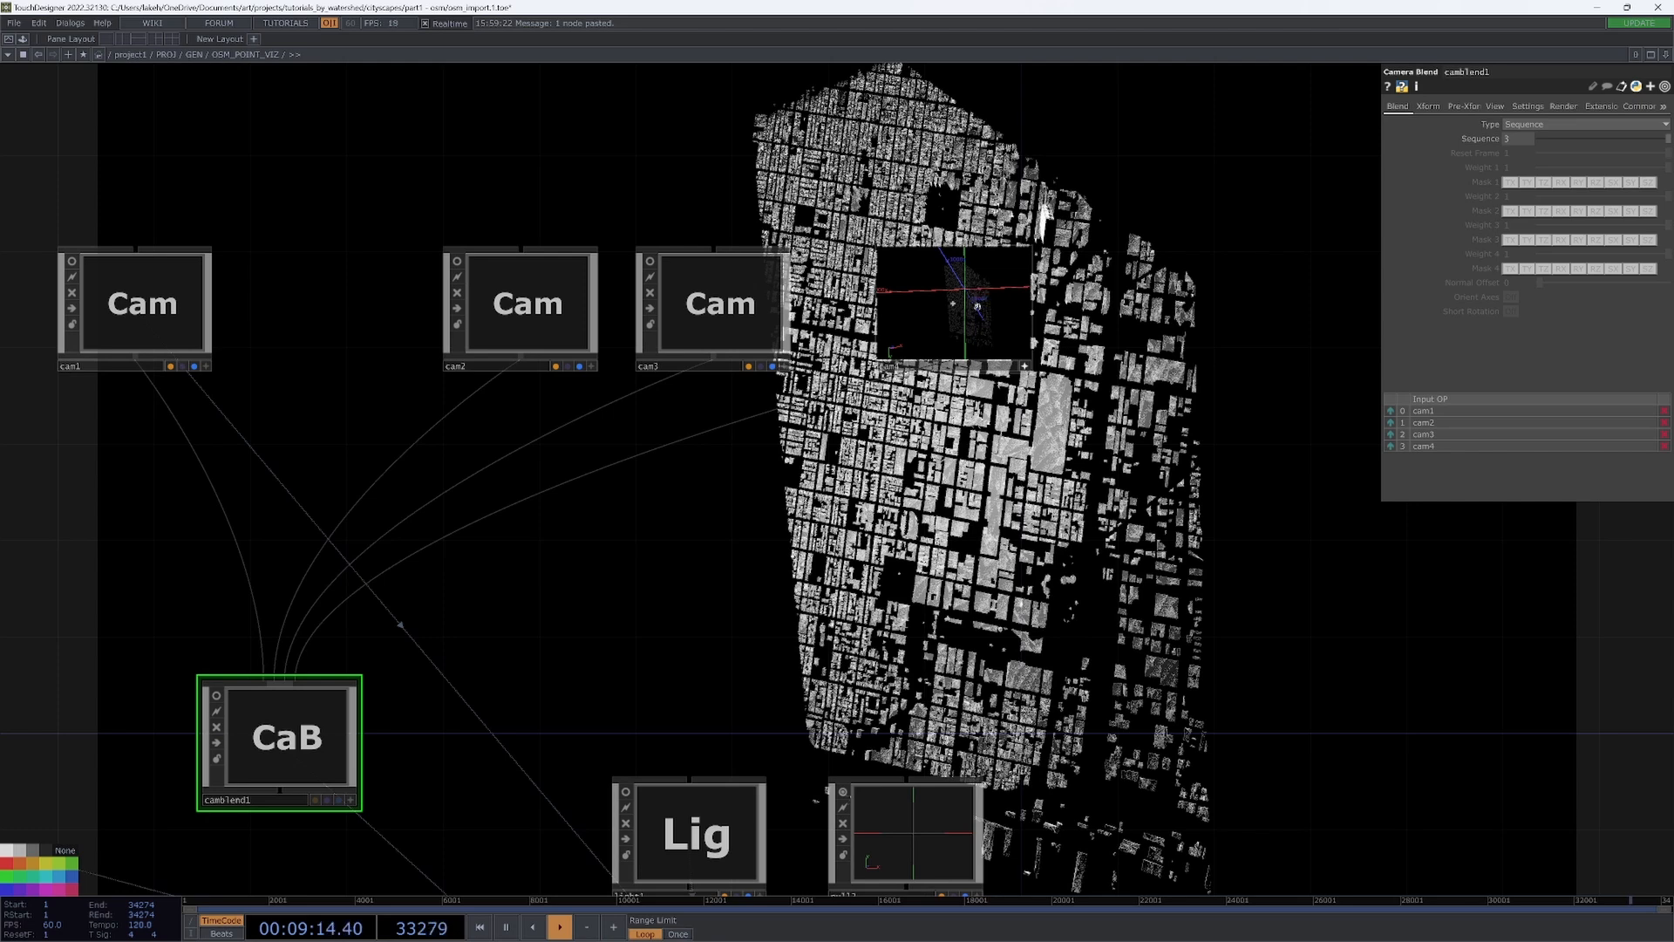
scroll(965, 307, up, 5)
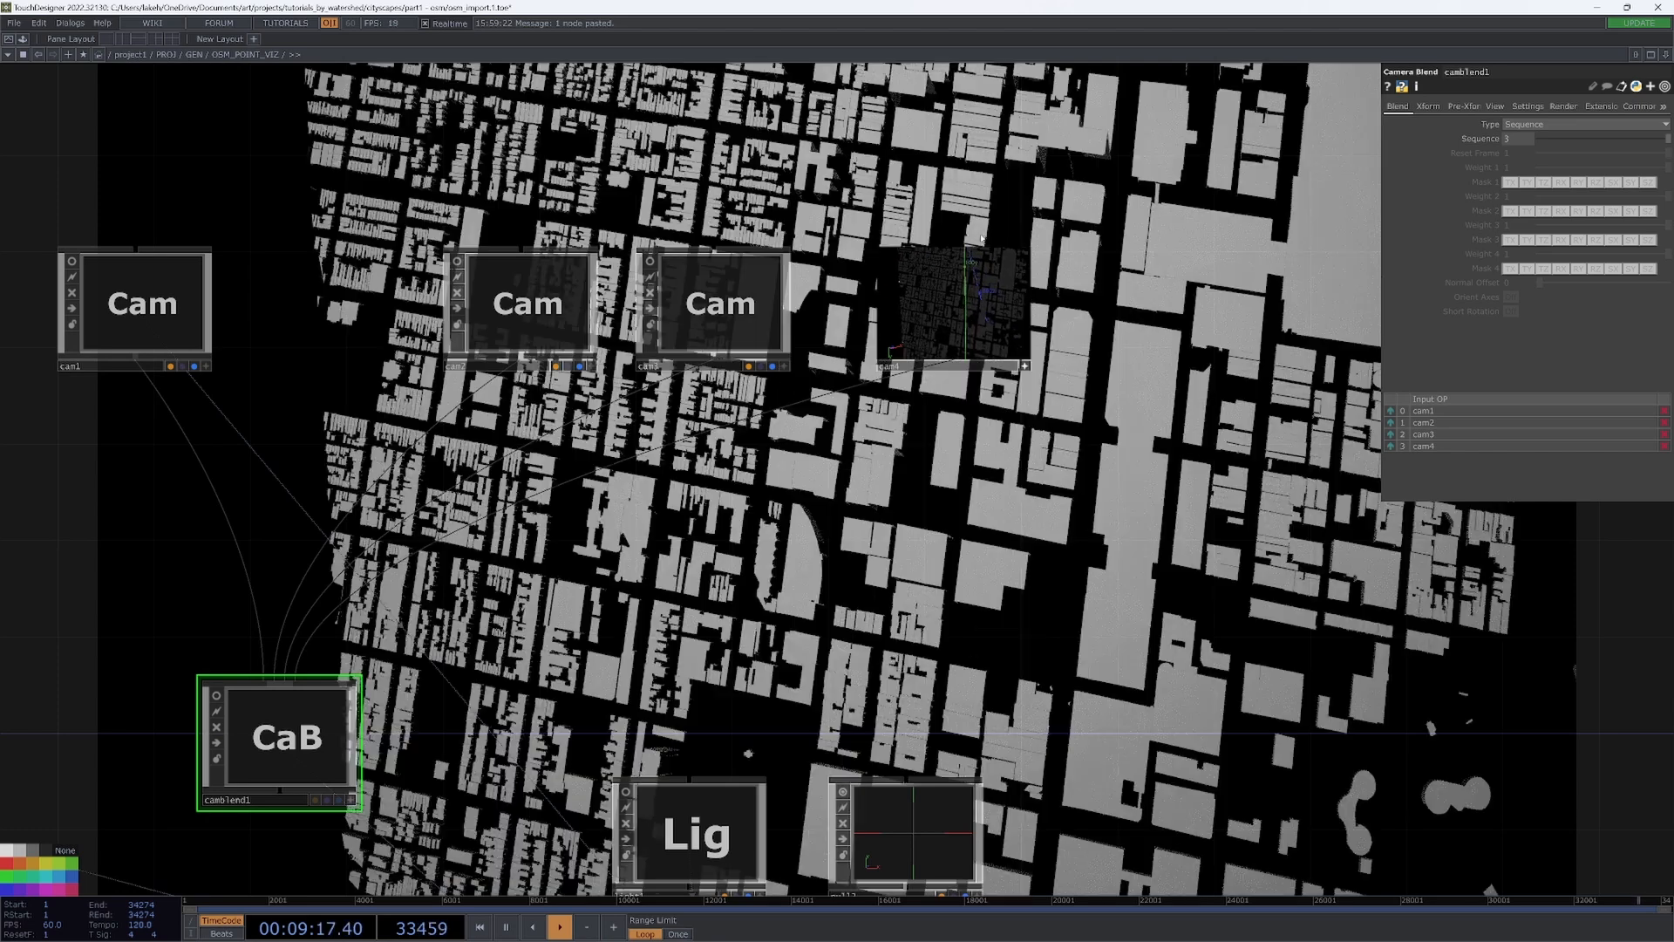
drag(975, 270, 960, 330)
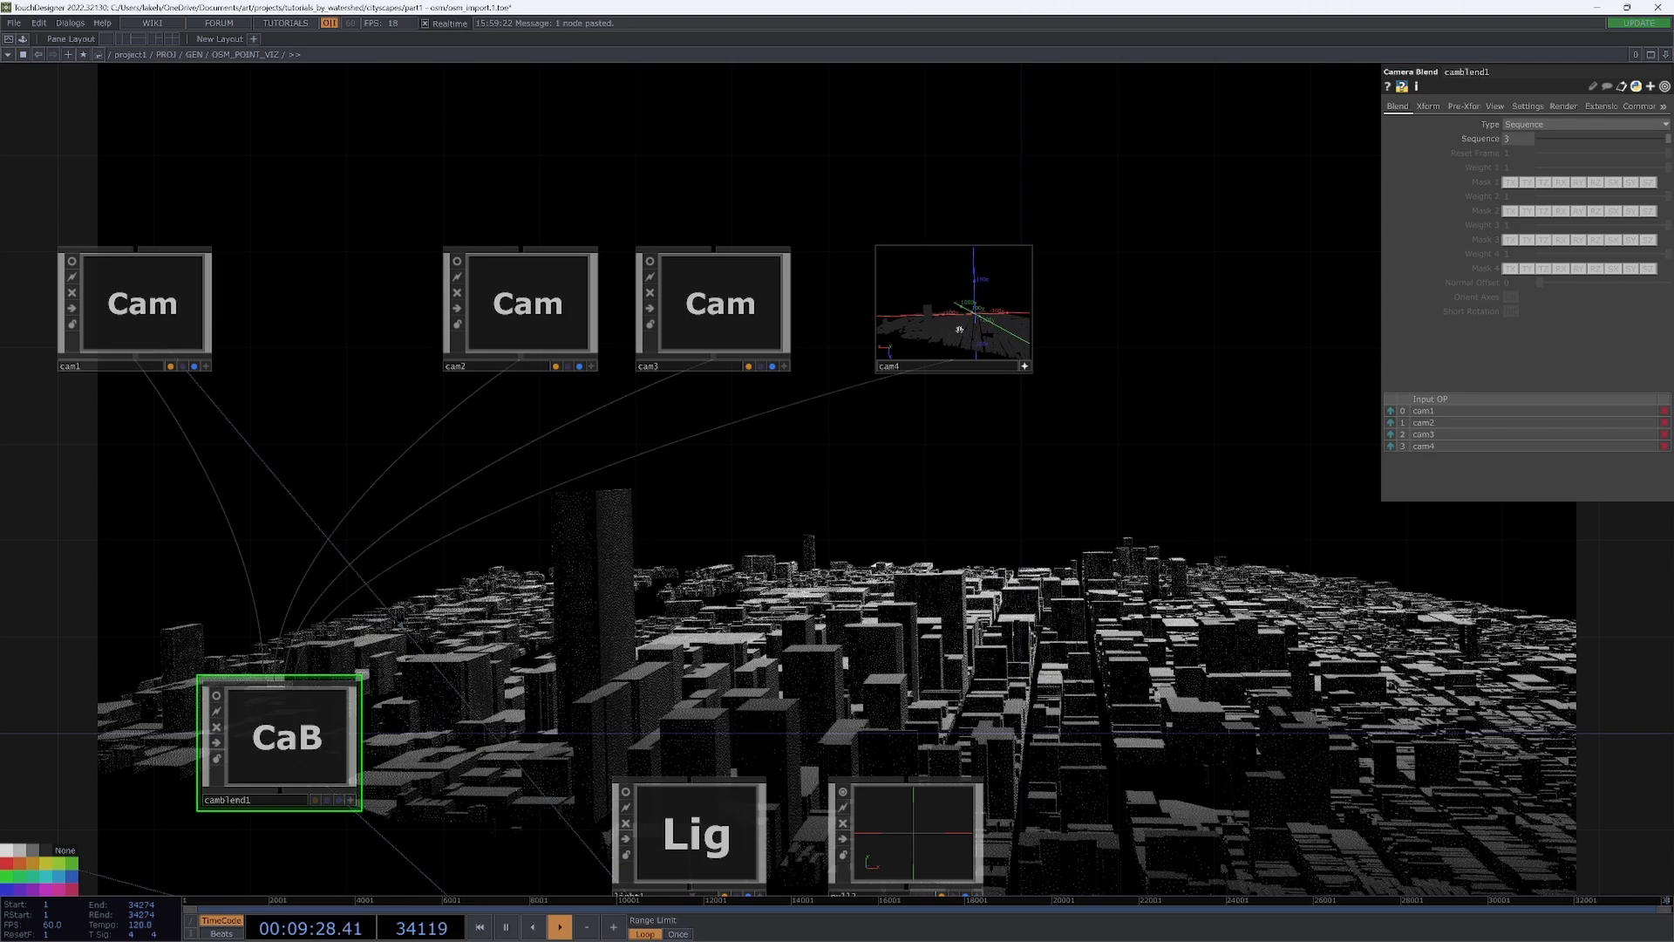
click(1024, 366)
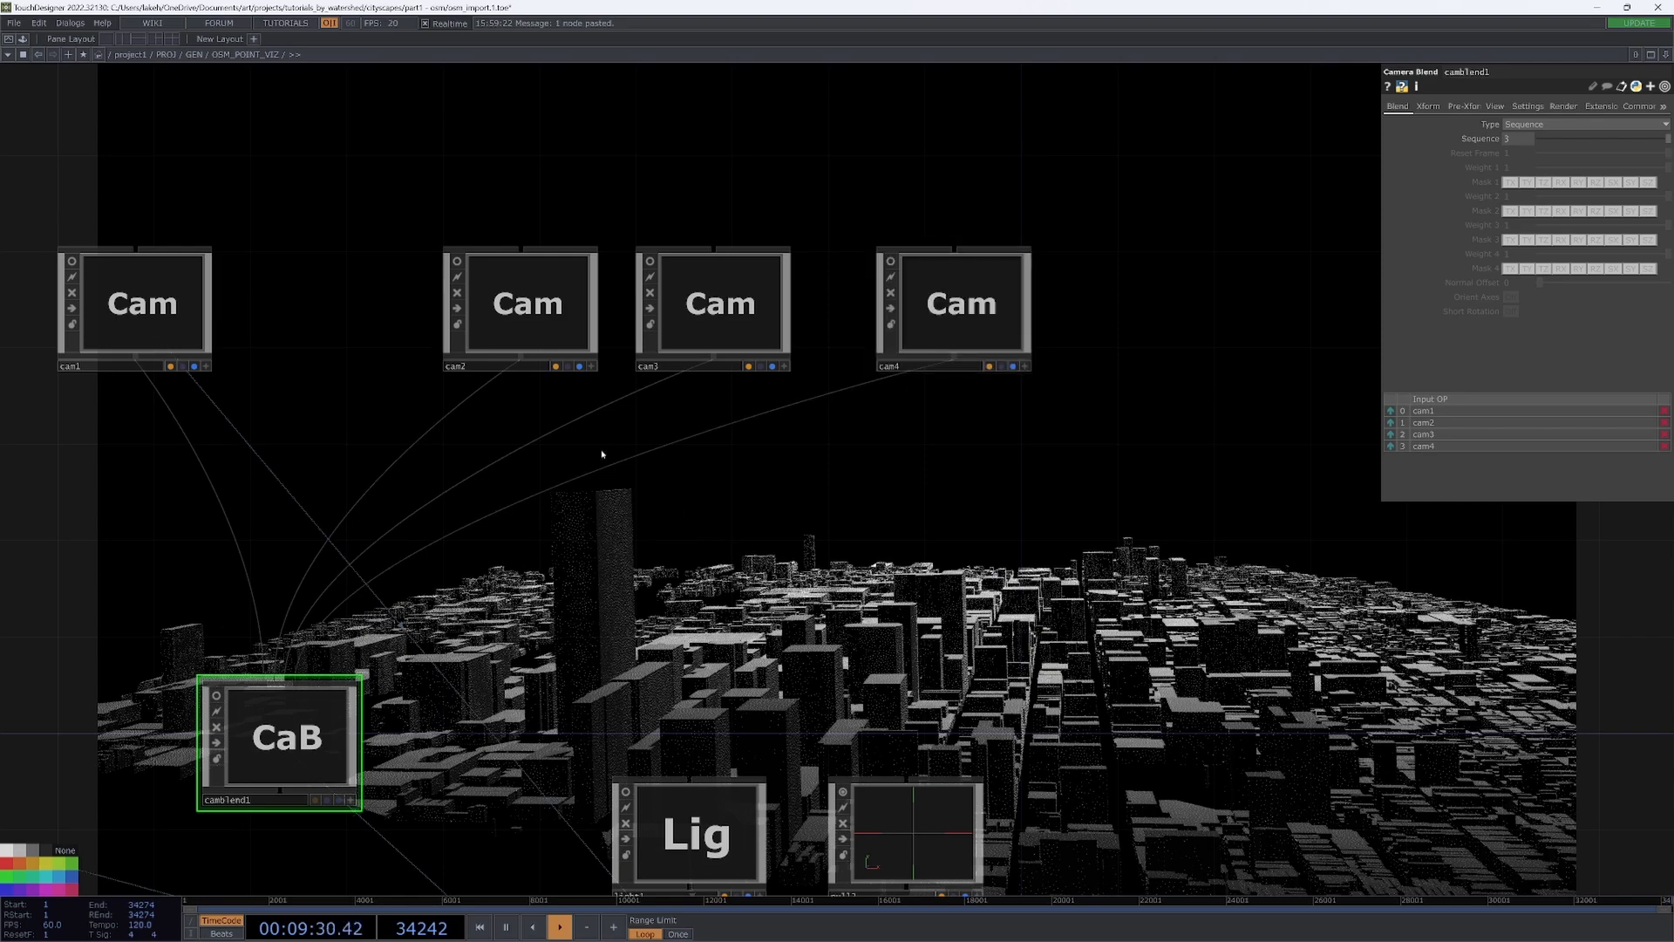
- Scrub camblend1's Sequence back and forth to preview the blends between cameras, ending on 1
drag(1578, 141, 1539, 139)
middle_click(1521, 140)
middle_drag(1521, 157, 1514, 125)
drag(1537, 140, 1667, 157)
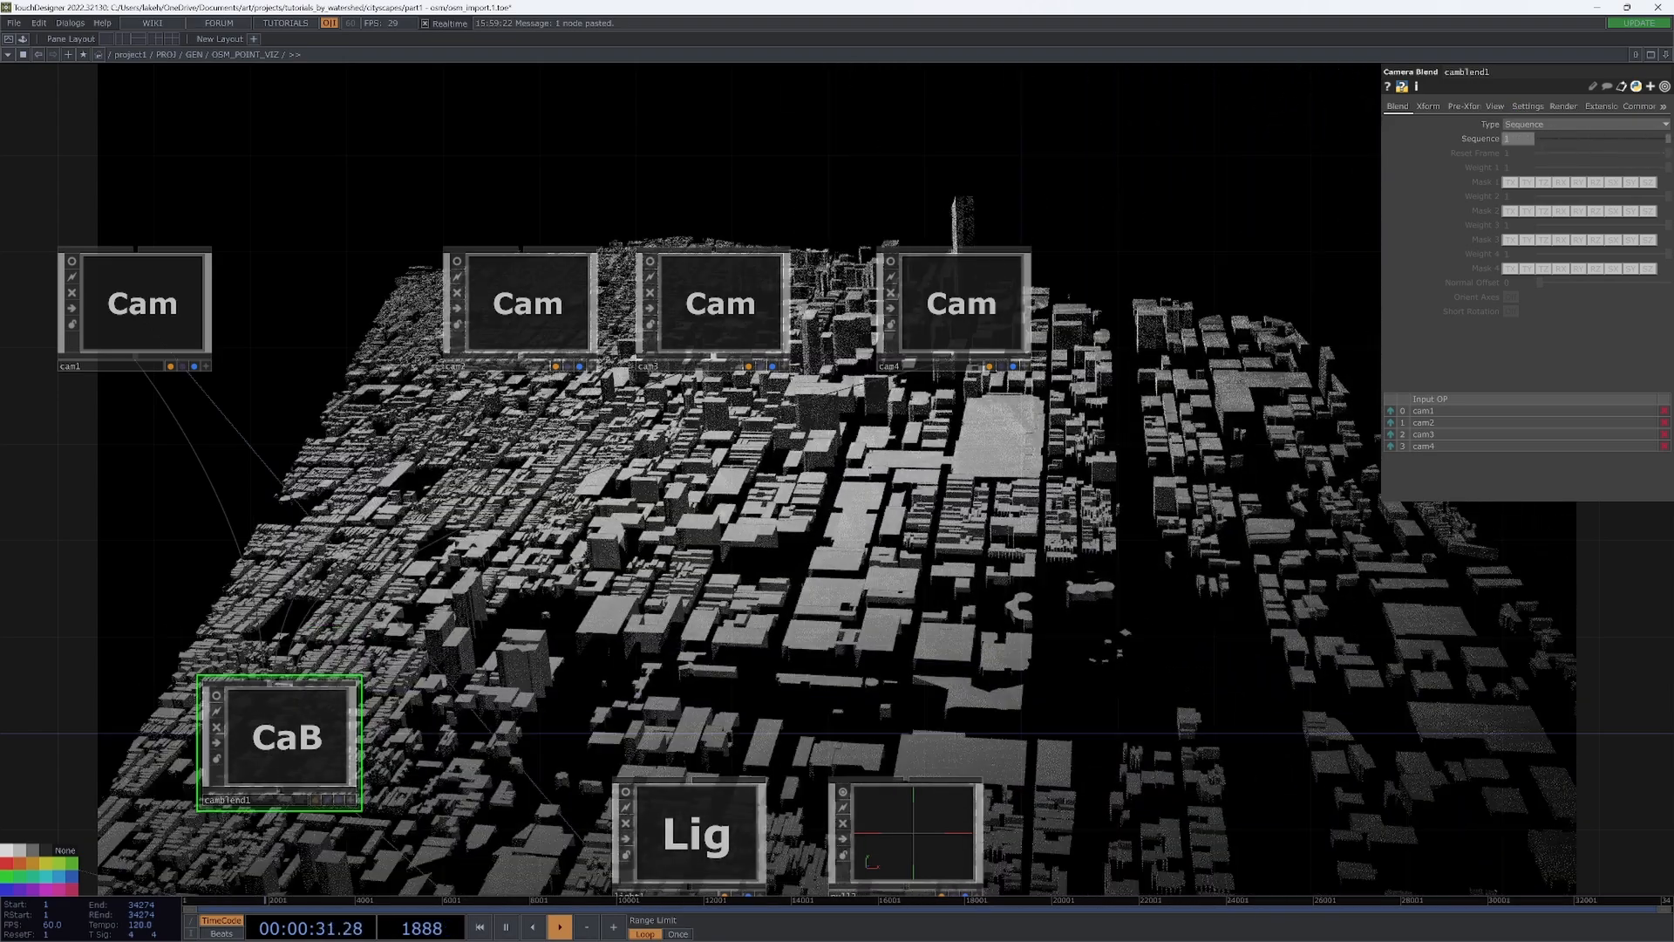
scroll(1139, 362, down, 4)
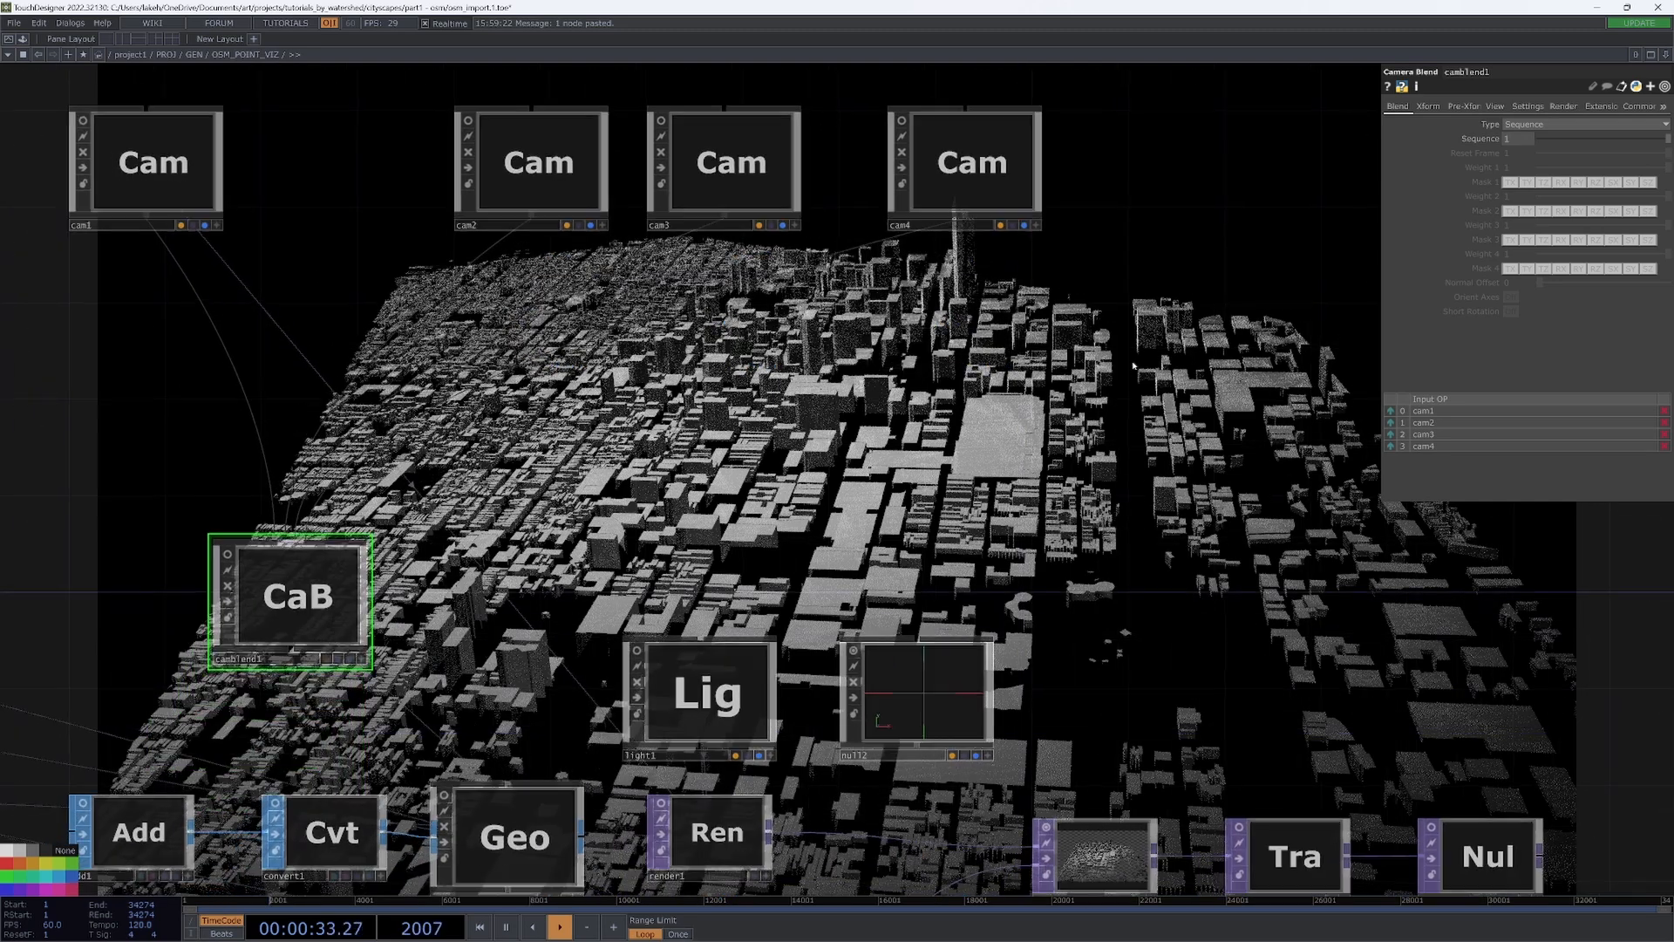
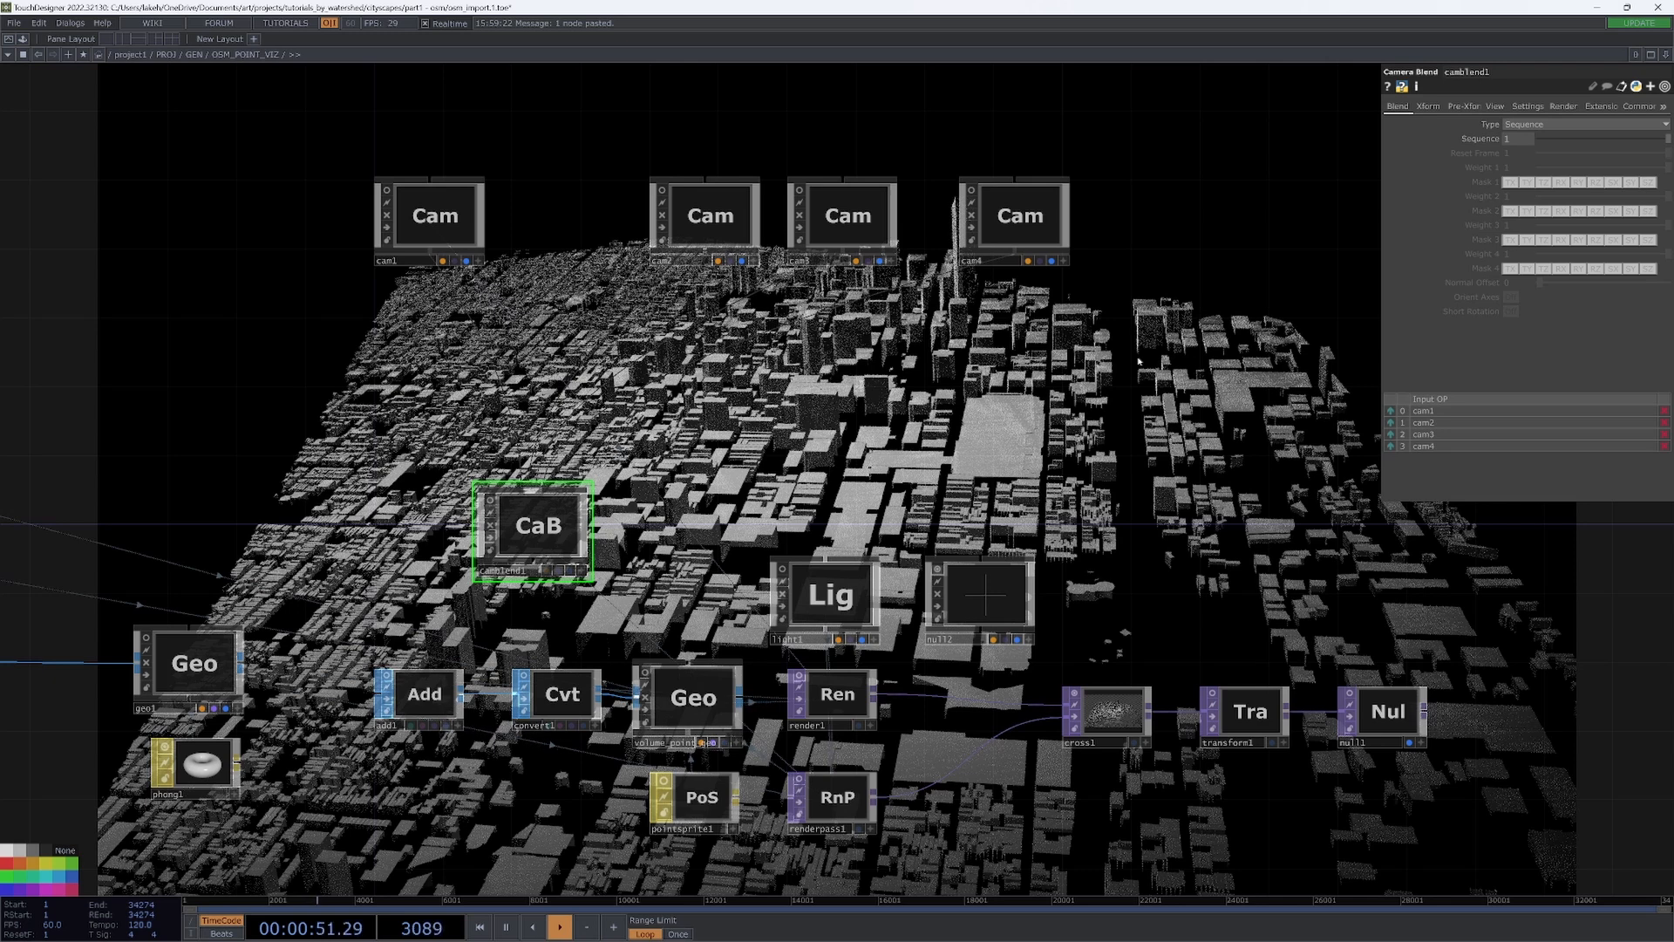
- Delete the cam3 and cam4 nodes, keeping only cam1 and cam2 as inputs of camblend1
drag(429, 216, 566, 215)
drag(779, 193, 902, 226)
right_drag(996, 177, 1129, 328)
key(Delete)
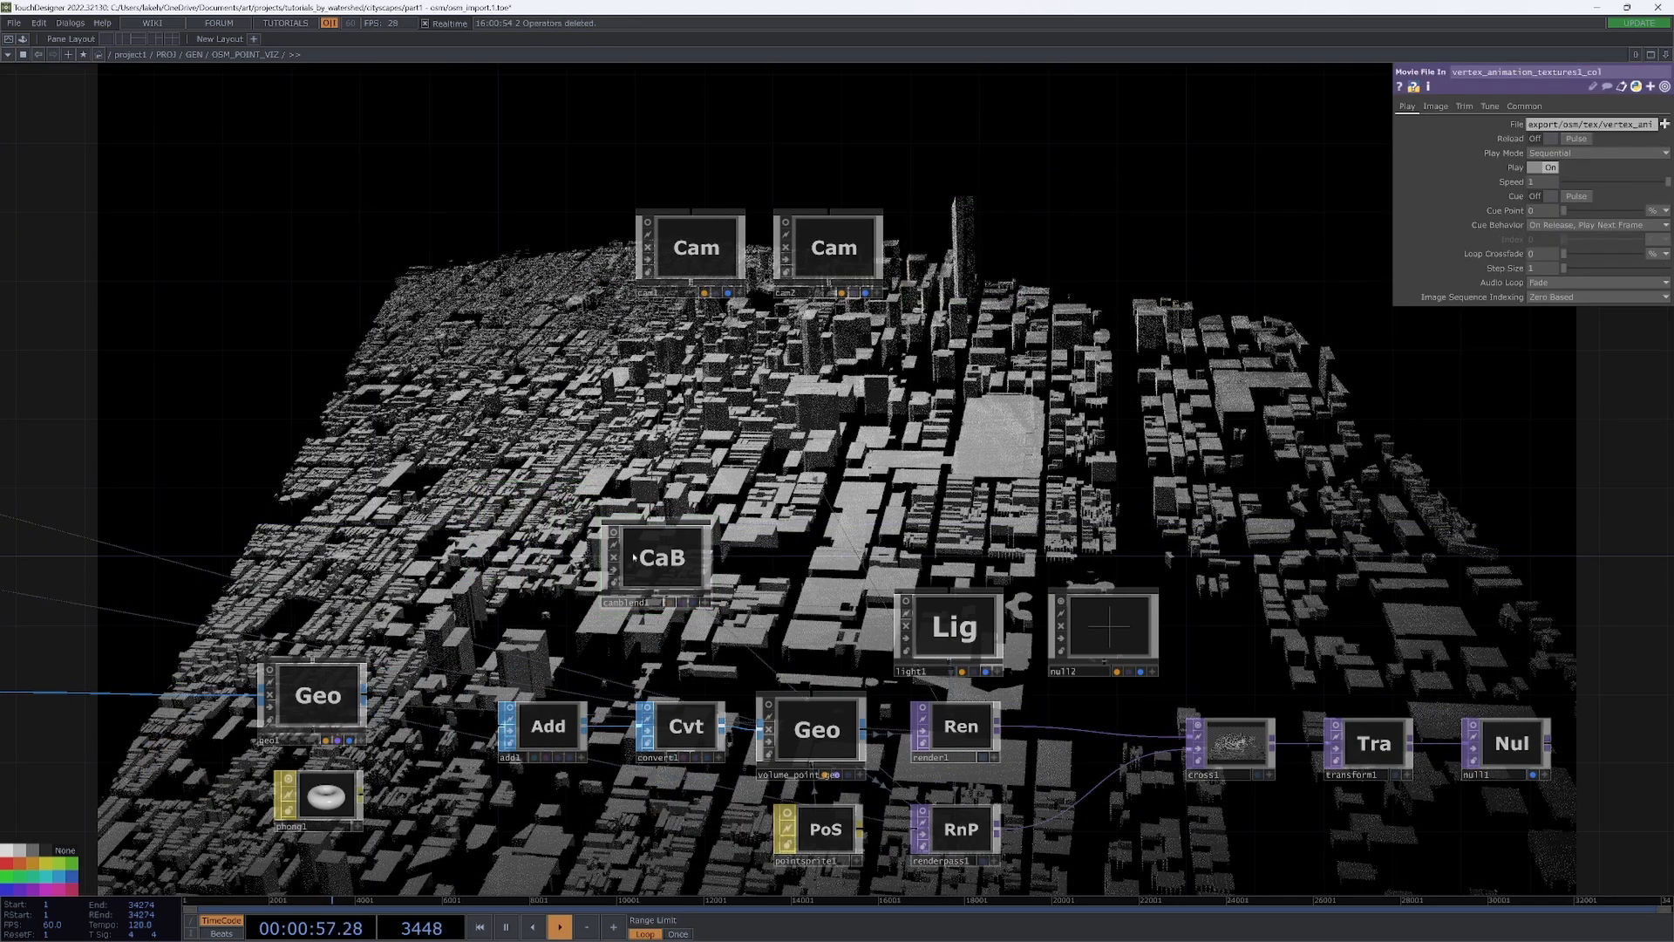
- Move camblend1 up and arrange cam1 and cam2 close above it
drag(635, 556, 756, 436)
drag(828, 253, 845, 253)
drag(697, 252, 680, 270)
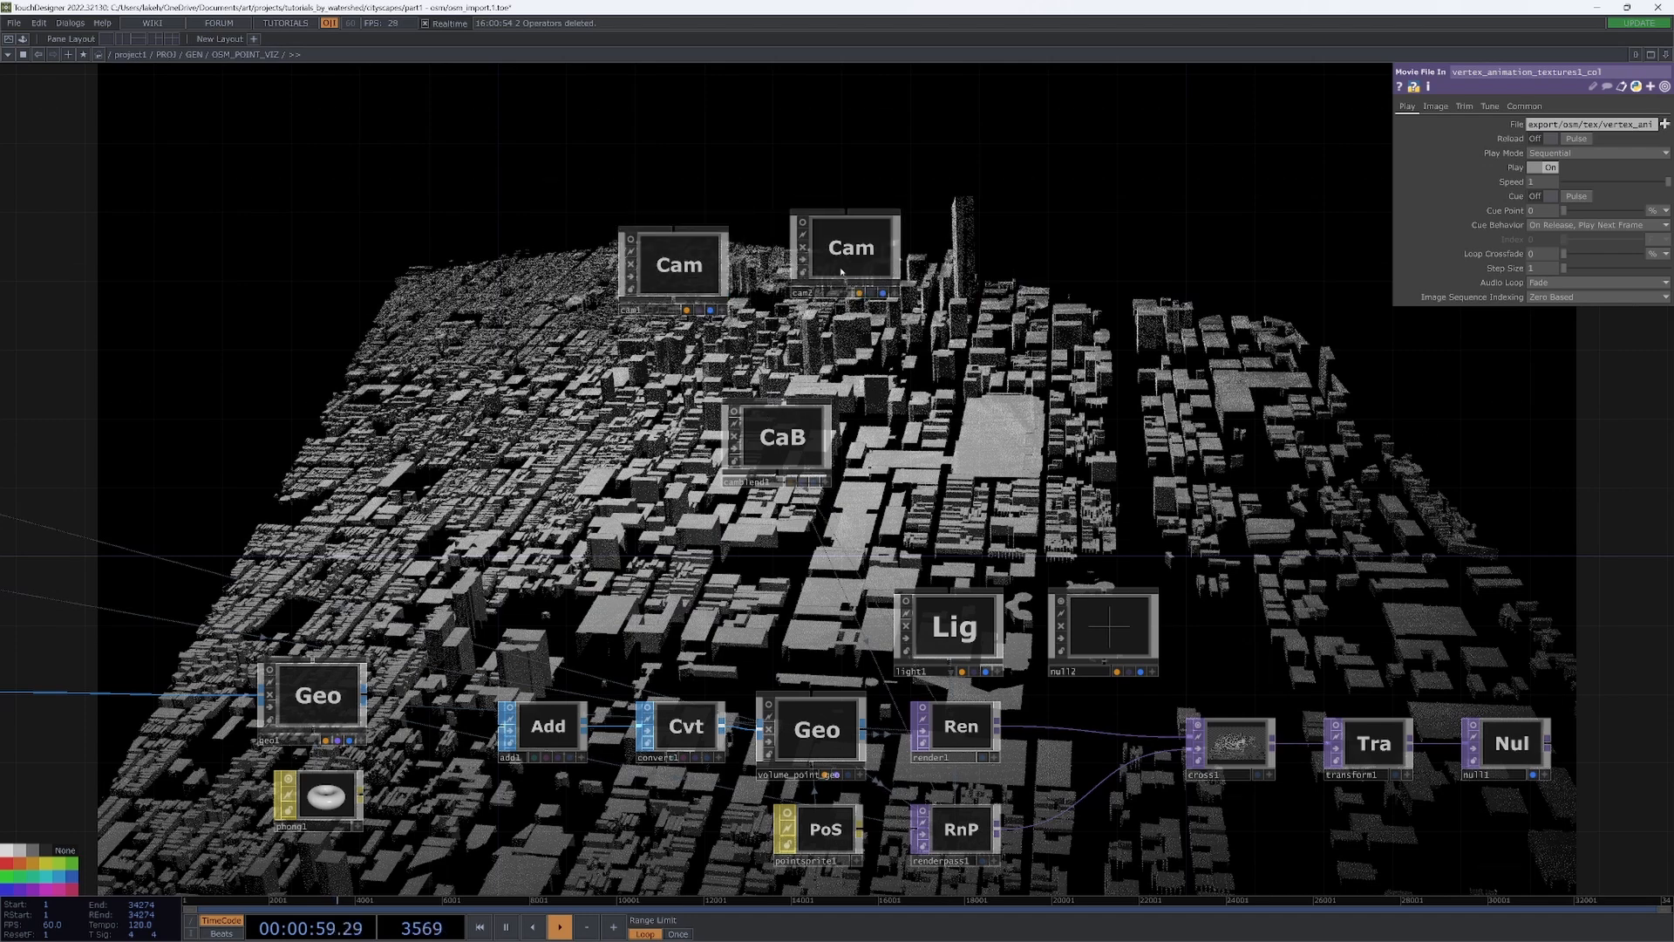
drag(846, 253, 864, 304)
- Scrub camblend1's Sequence between the two cameras and set it to 0, tidying cam1's node position
click(761, 464)
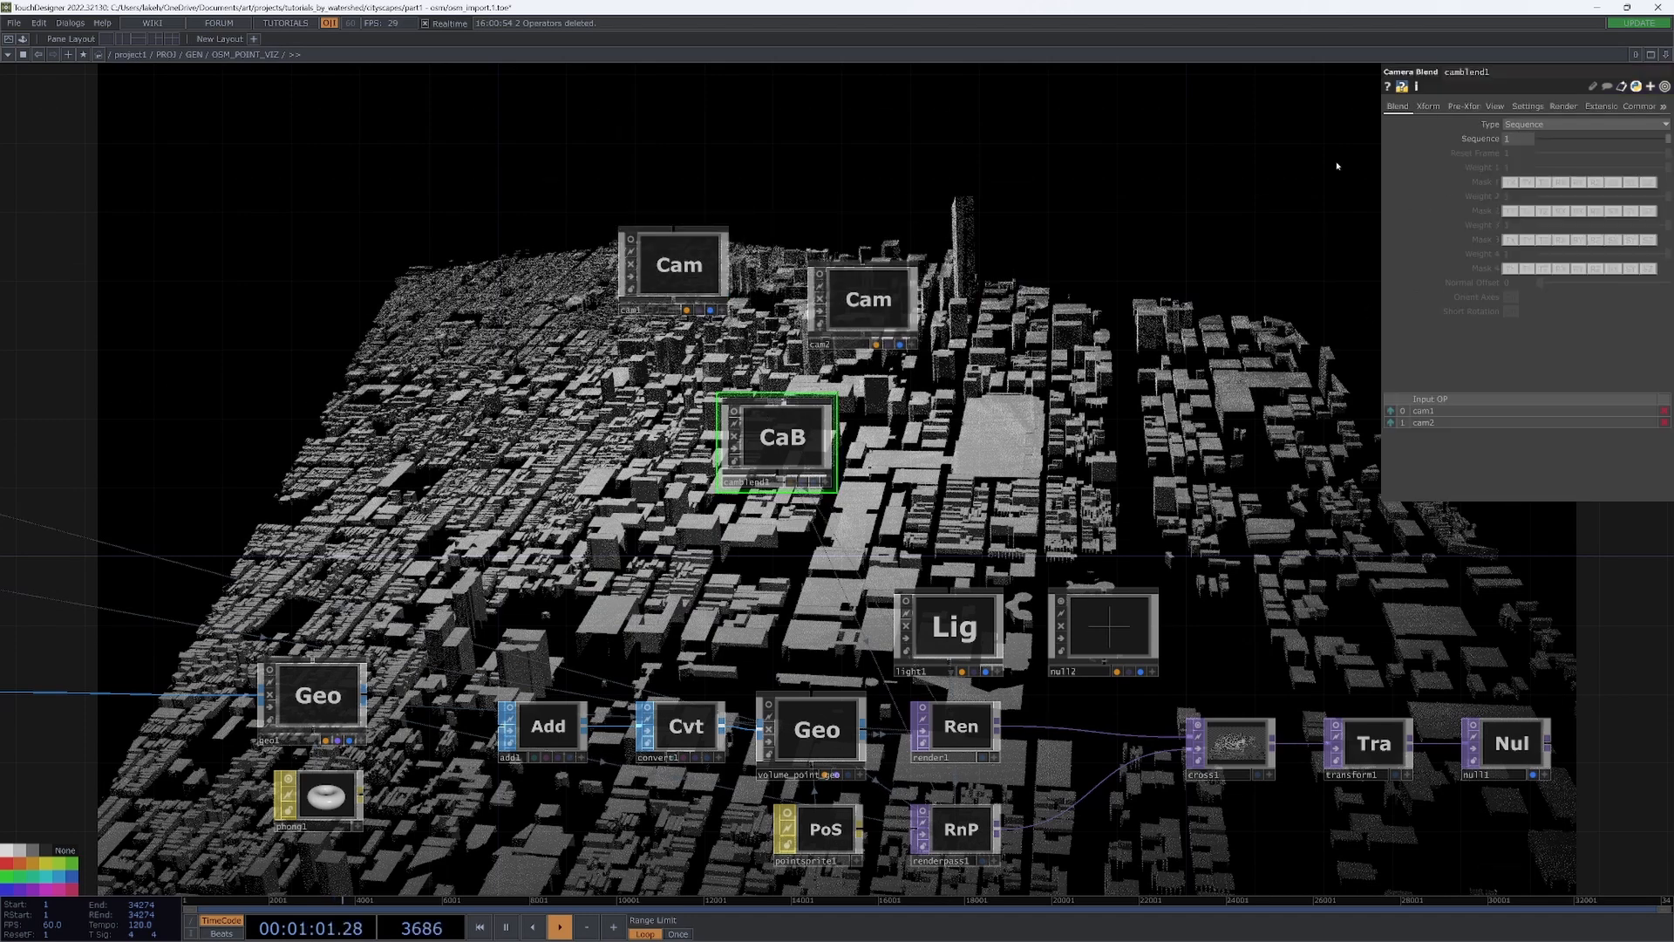
drag(1571, 142, 1667, 152)
drag(1157, 392, 1095, 401)
drag(614, 280, 577, 316)
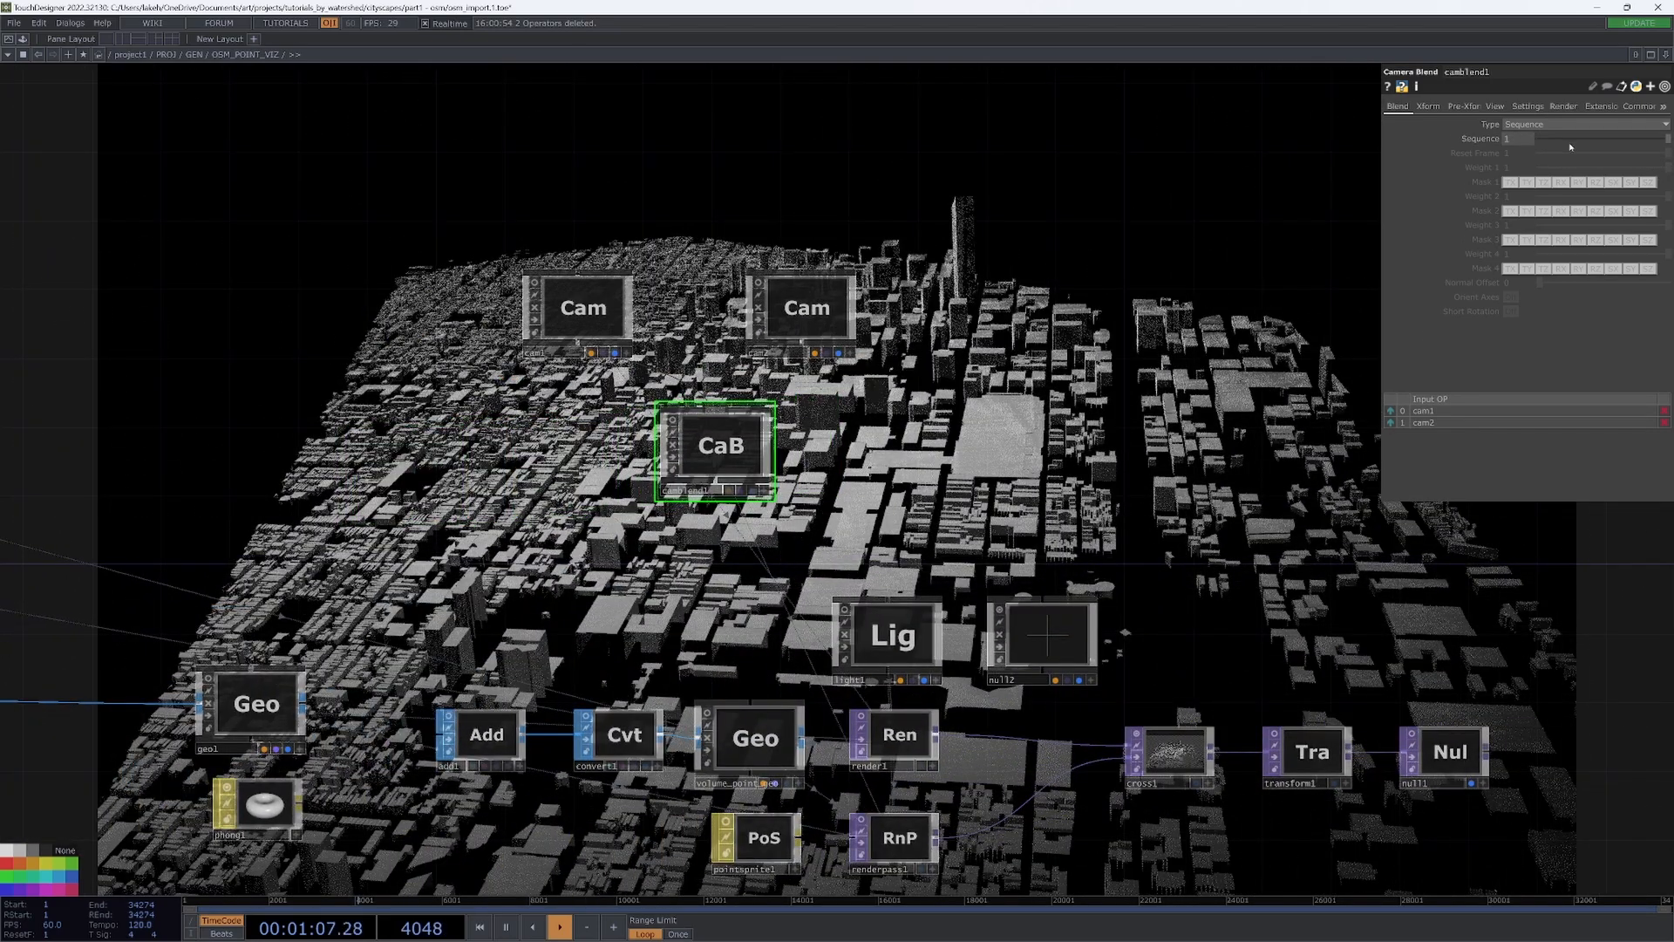
drag(1571, 150, 1521, 152)
- Orbit cam1's view so the city is seen edge-on as a thin vertical strip of buildings
click(628, 353)
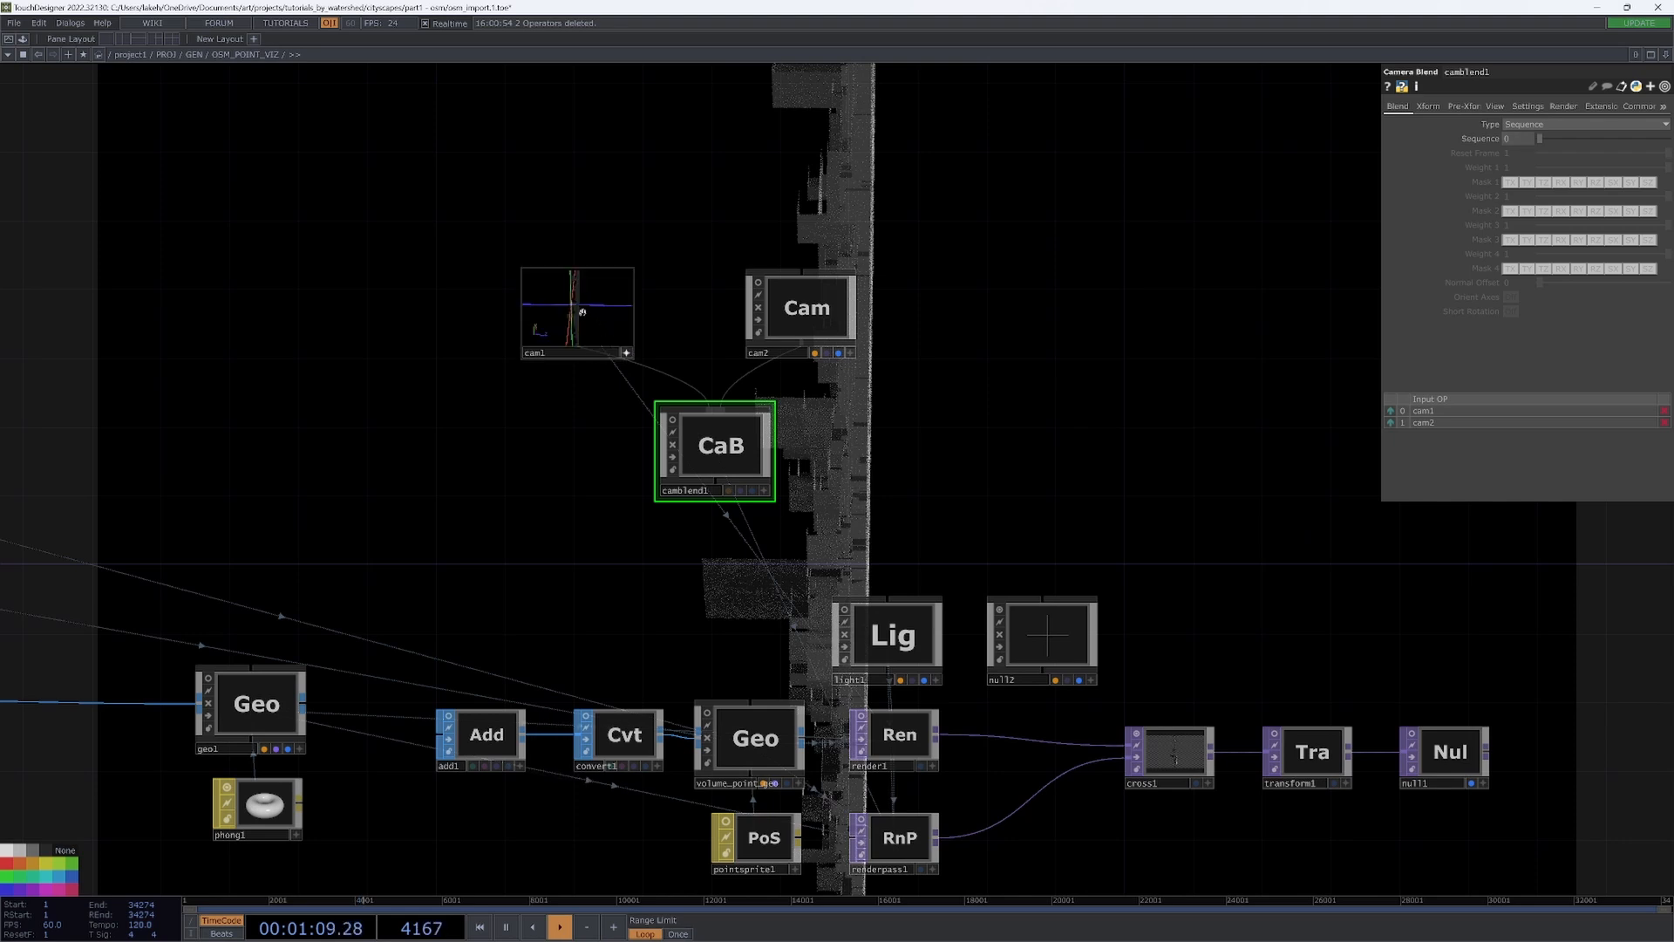
mouse_move(587, 321)
mouse_down()
mouse_move(590, 353)
mouse_move(589, 307)
mouse_up()
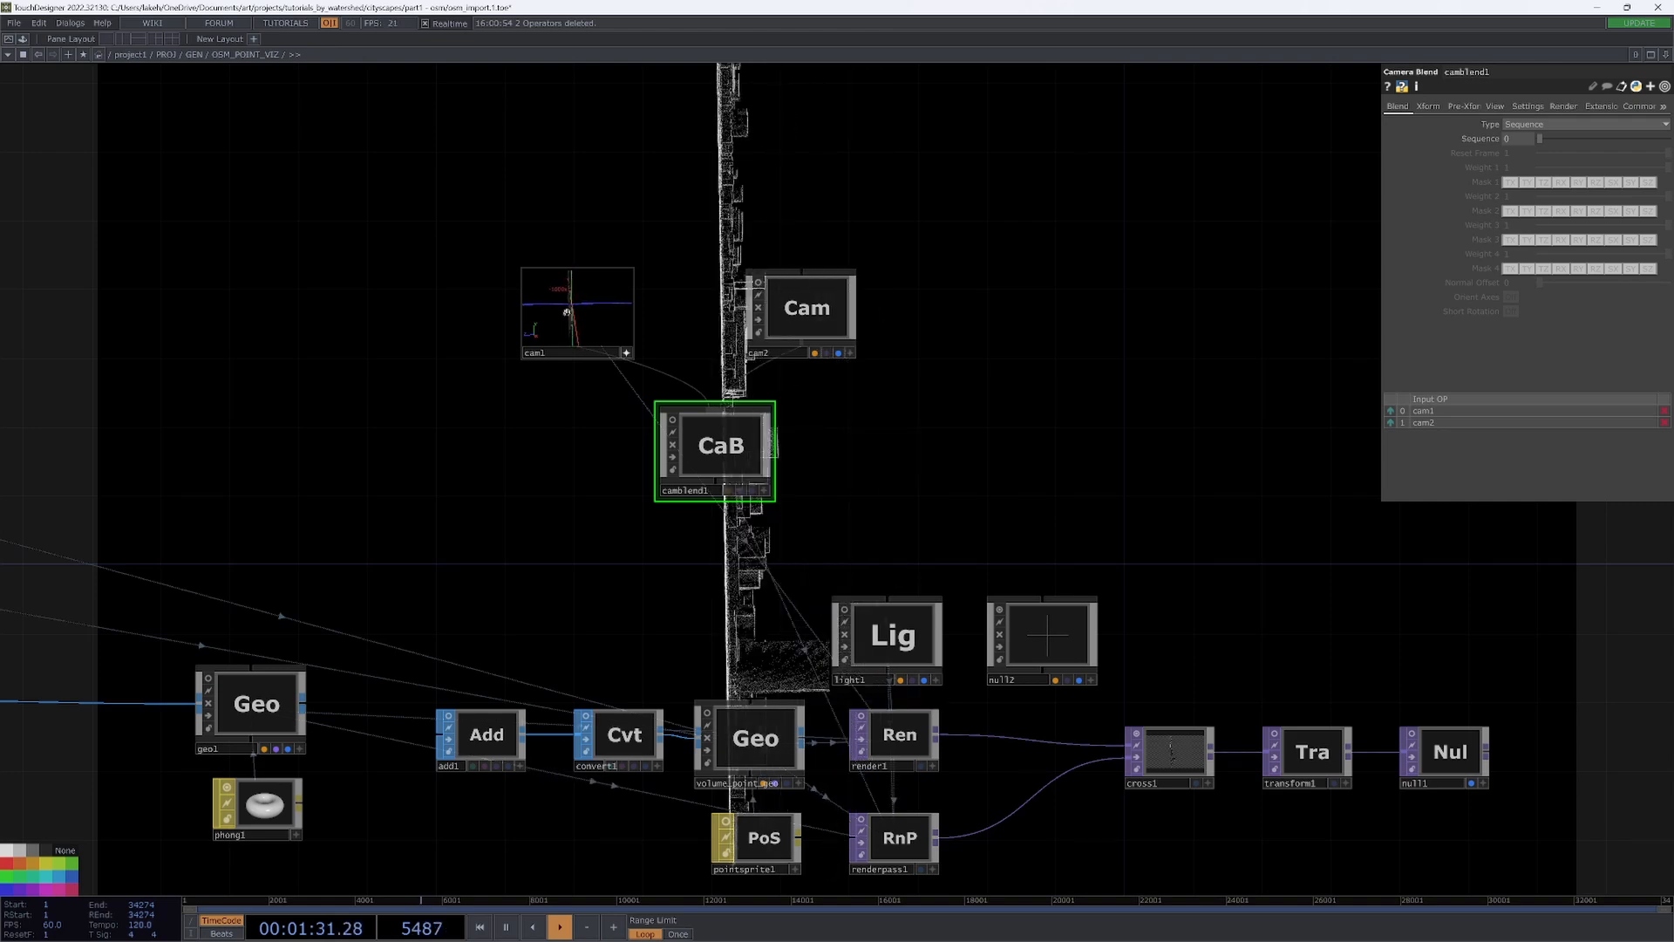
drag(1099, 394, 366, 531)
drag(1535, 149, 1540, 181)
drag(558, 435, 1109, 324)
scroll(1109, 324, down, 4)
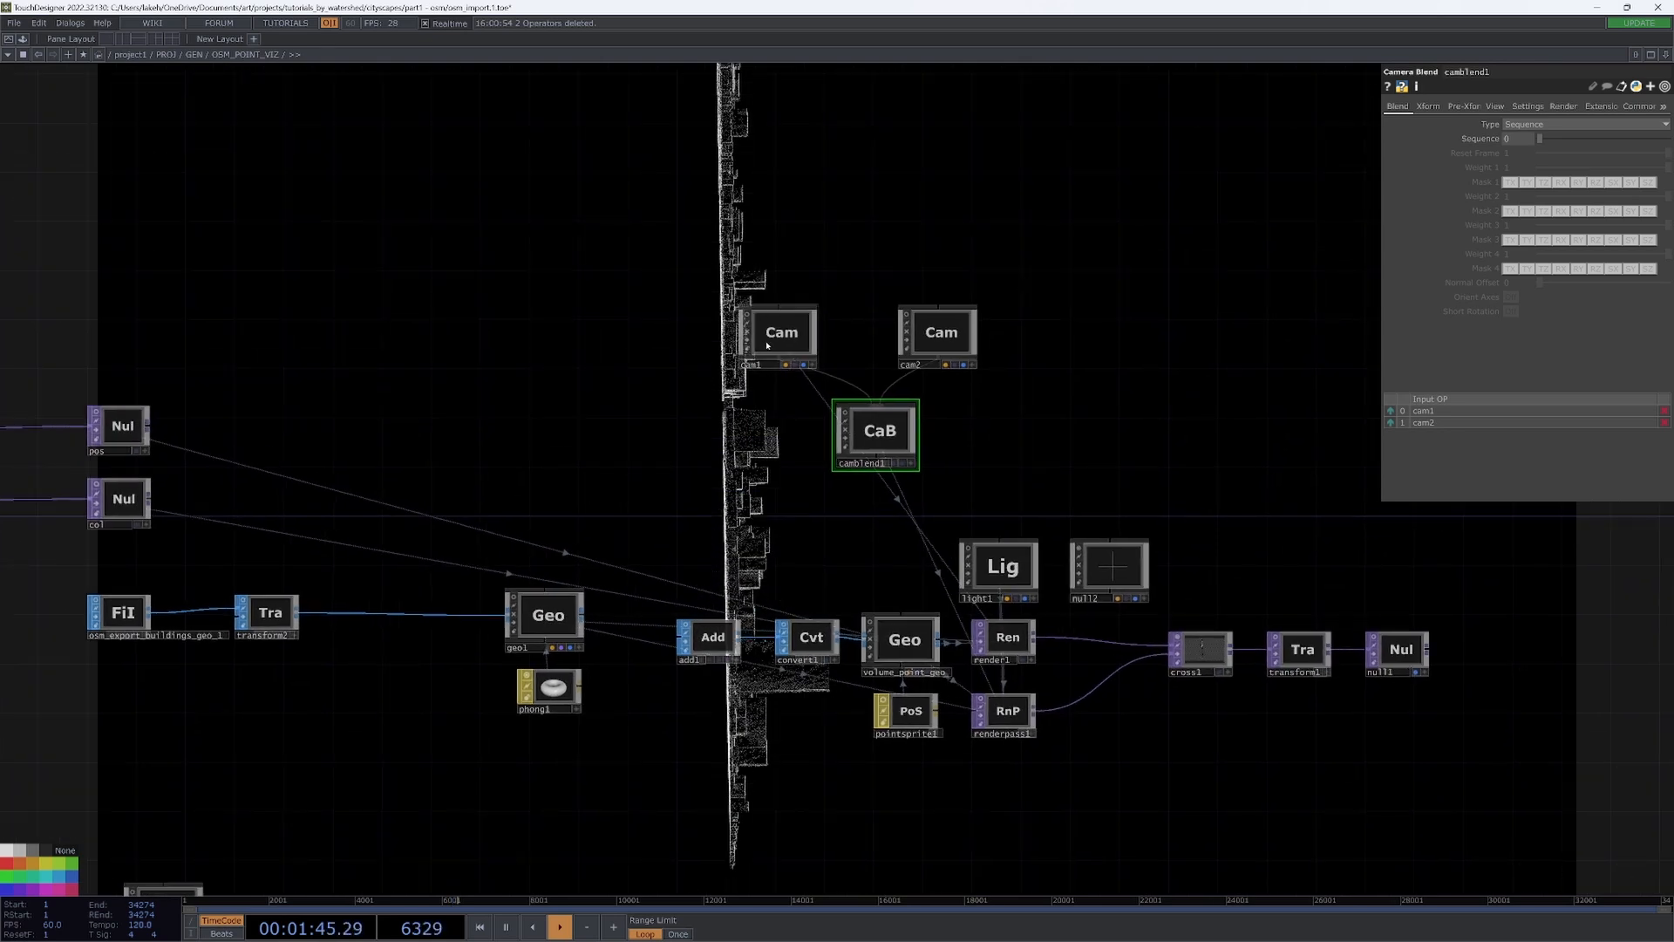
- Adjust cam1's Translate to about -1291.7, -25.6, 228.8 and its Y rotation to about 90.61
click(766, 345)
drag(1581, 157, 1585, 133)
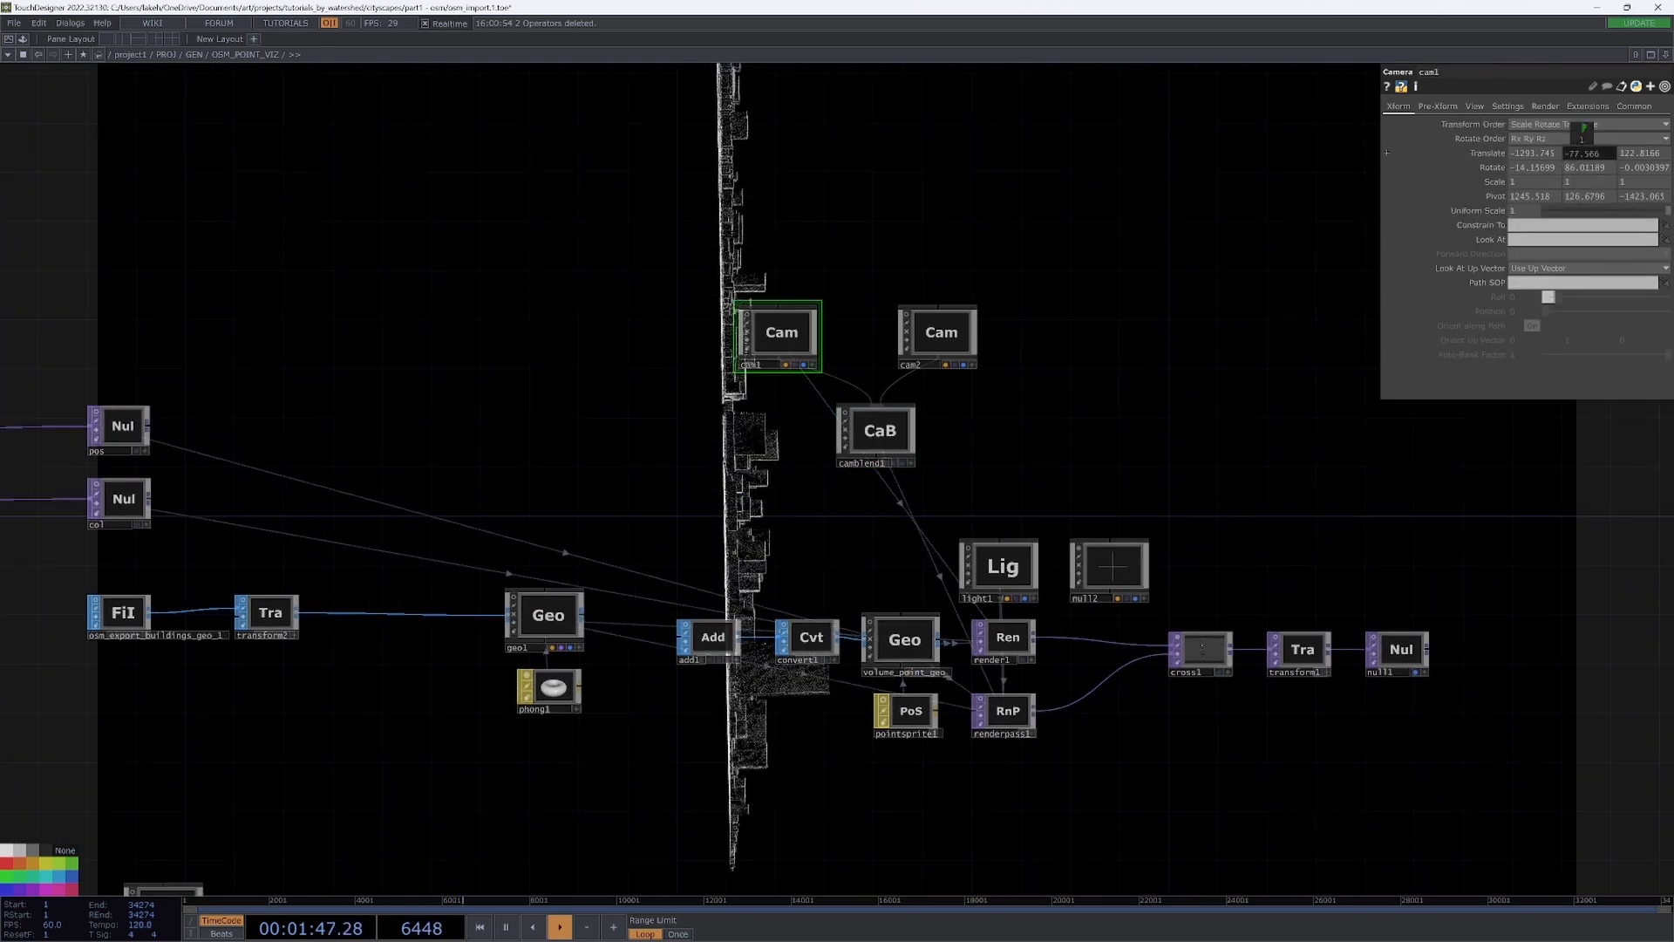
middle_drag(1516, 158, 1520, 157)
drag(1639, 153, 1630, 113)
middle_drag(1550, 153, 1586, 171)
drag(1005, 395, 1136, 96)
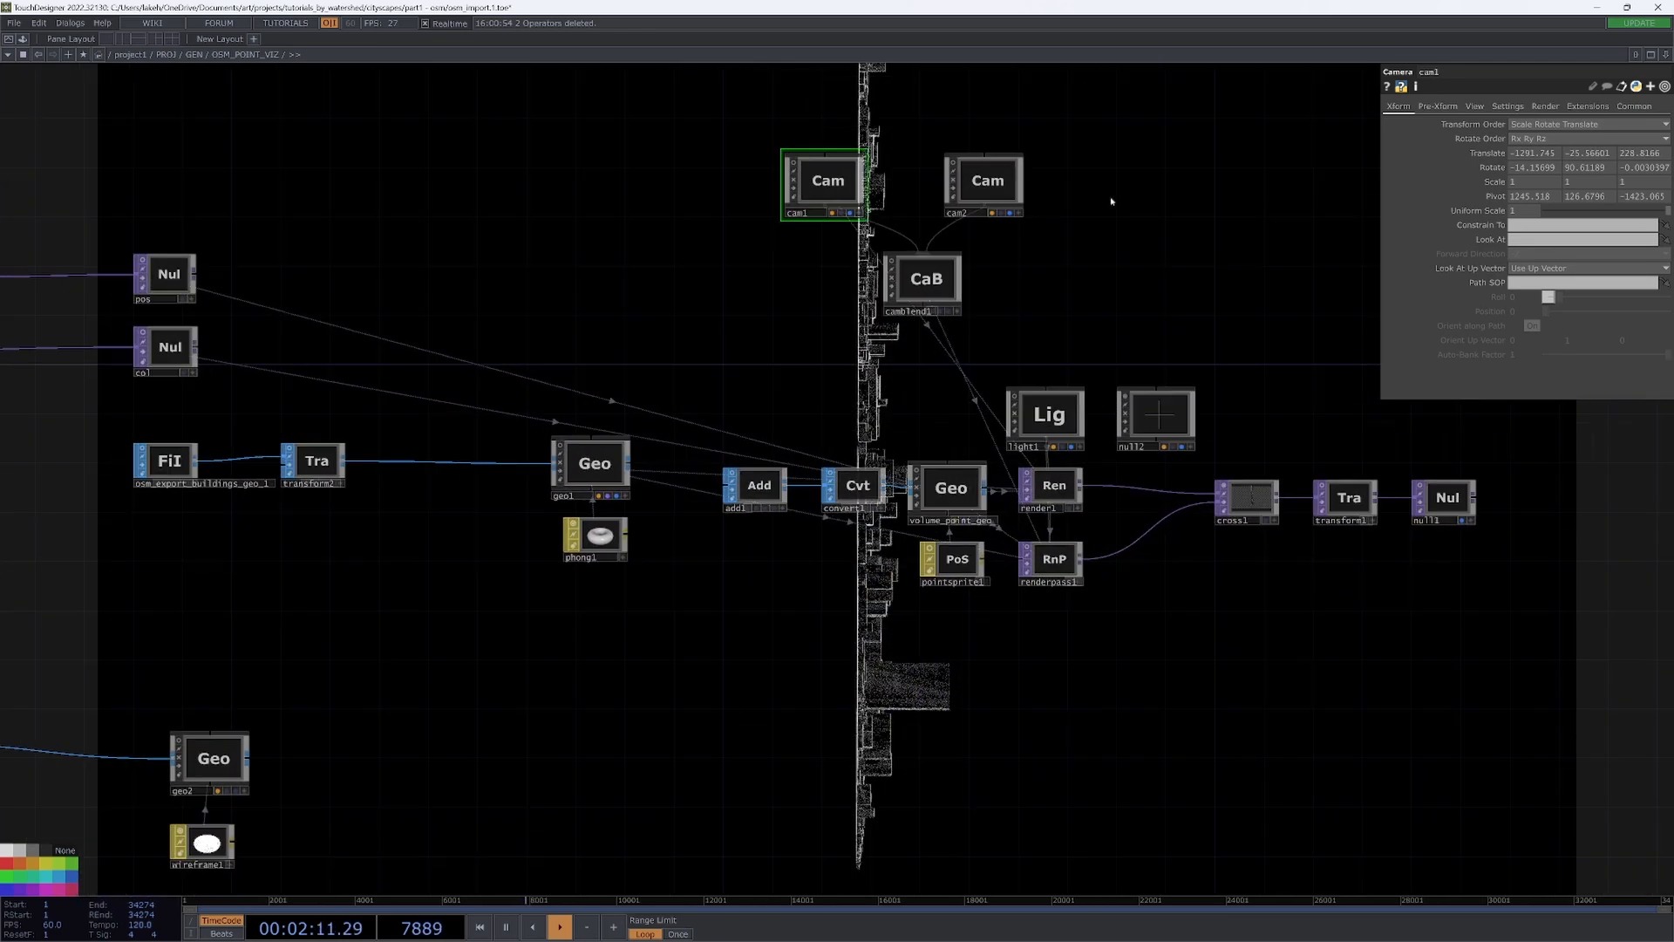
drag(818, 404, 801, 541)
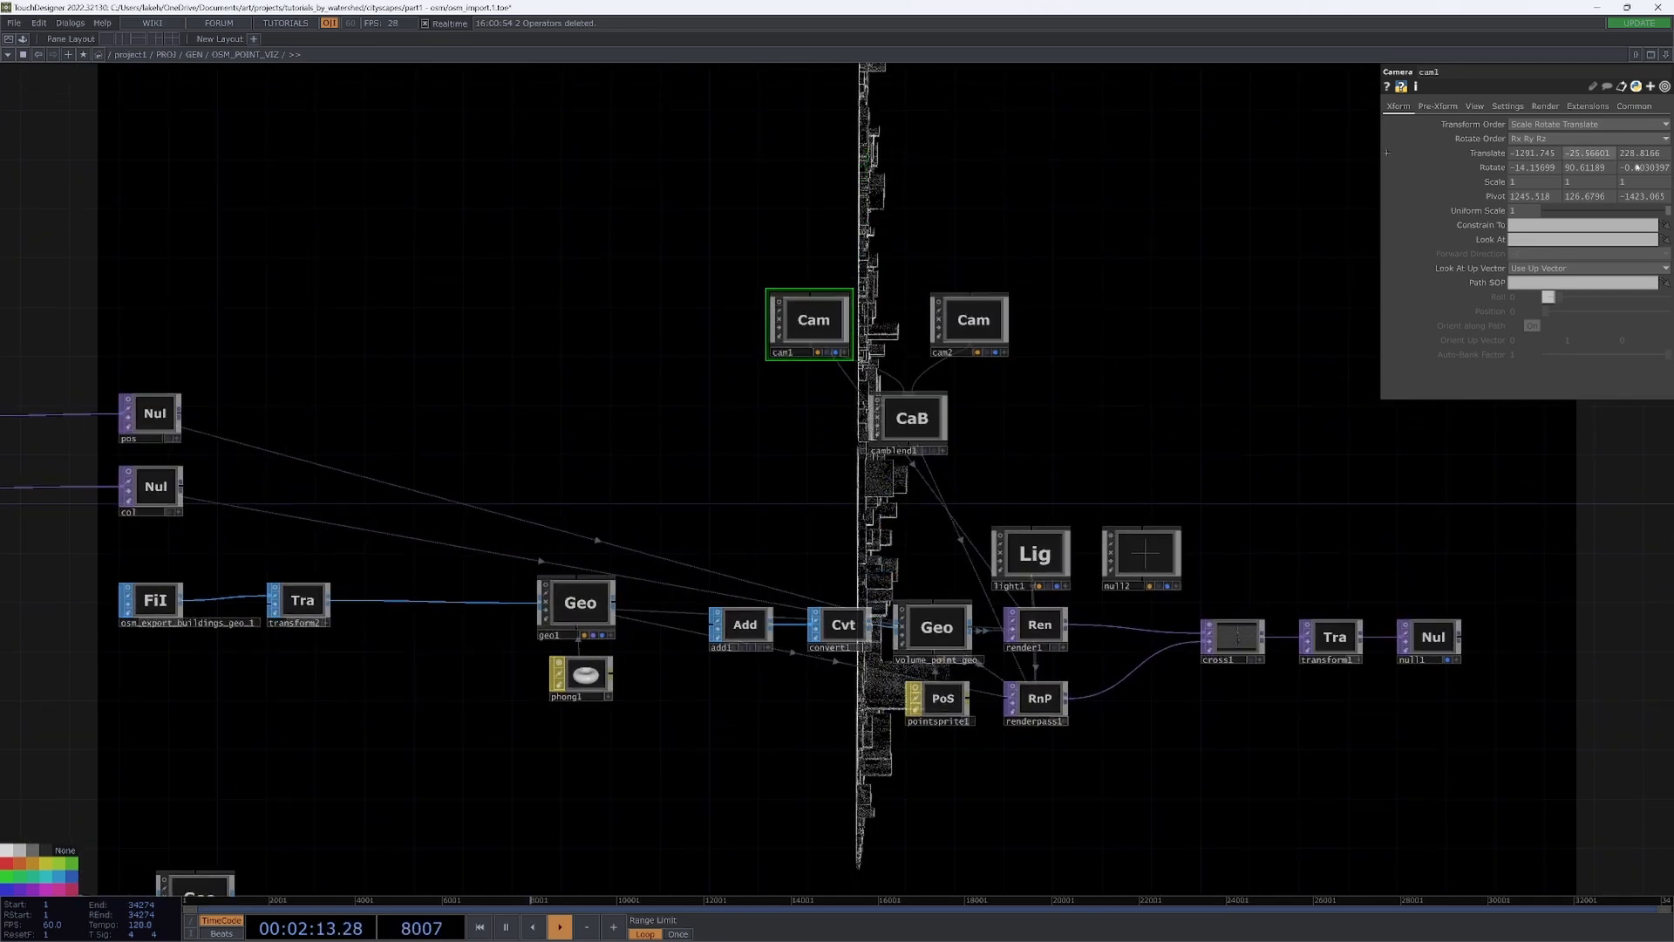
- Set cam1's Y translation to about 3.43
drag(1586, 153, 1586, 134)
drag(994, 351, 79, 205)
drag(453, 214, 875, 503)
drag(673, 444, 1095, 327)
drag(940, 256, 832, 429)
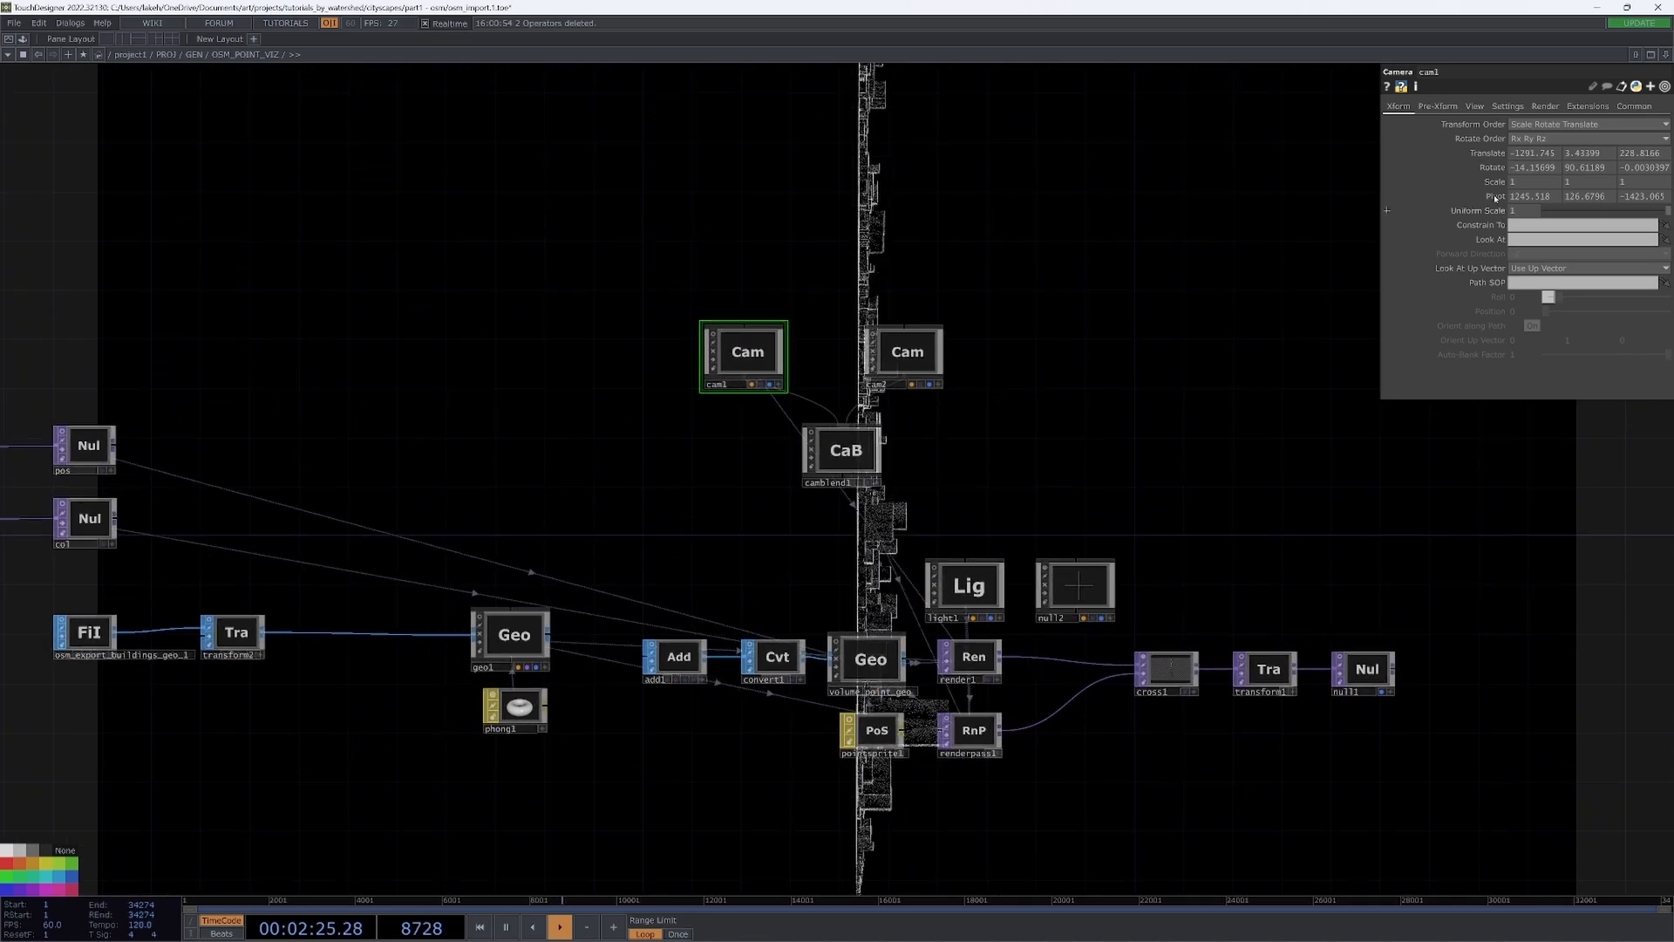
drag(1214, 484, 1134, 352)
- Try other rotation values on cam1, and undo the rotation changes along with the node's move
drag(667, 218, 691, 230)
middle_drag(1549, 168, 1549, 151)
middle_drag(1658, 167, 1592, 170)
key(ctrl+z)
key(ctrl+z)
key(ctrl+z)
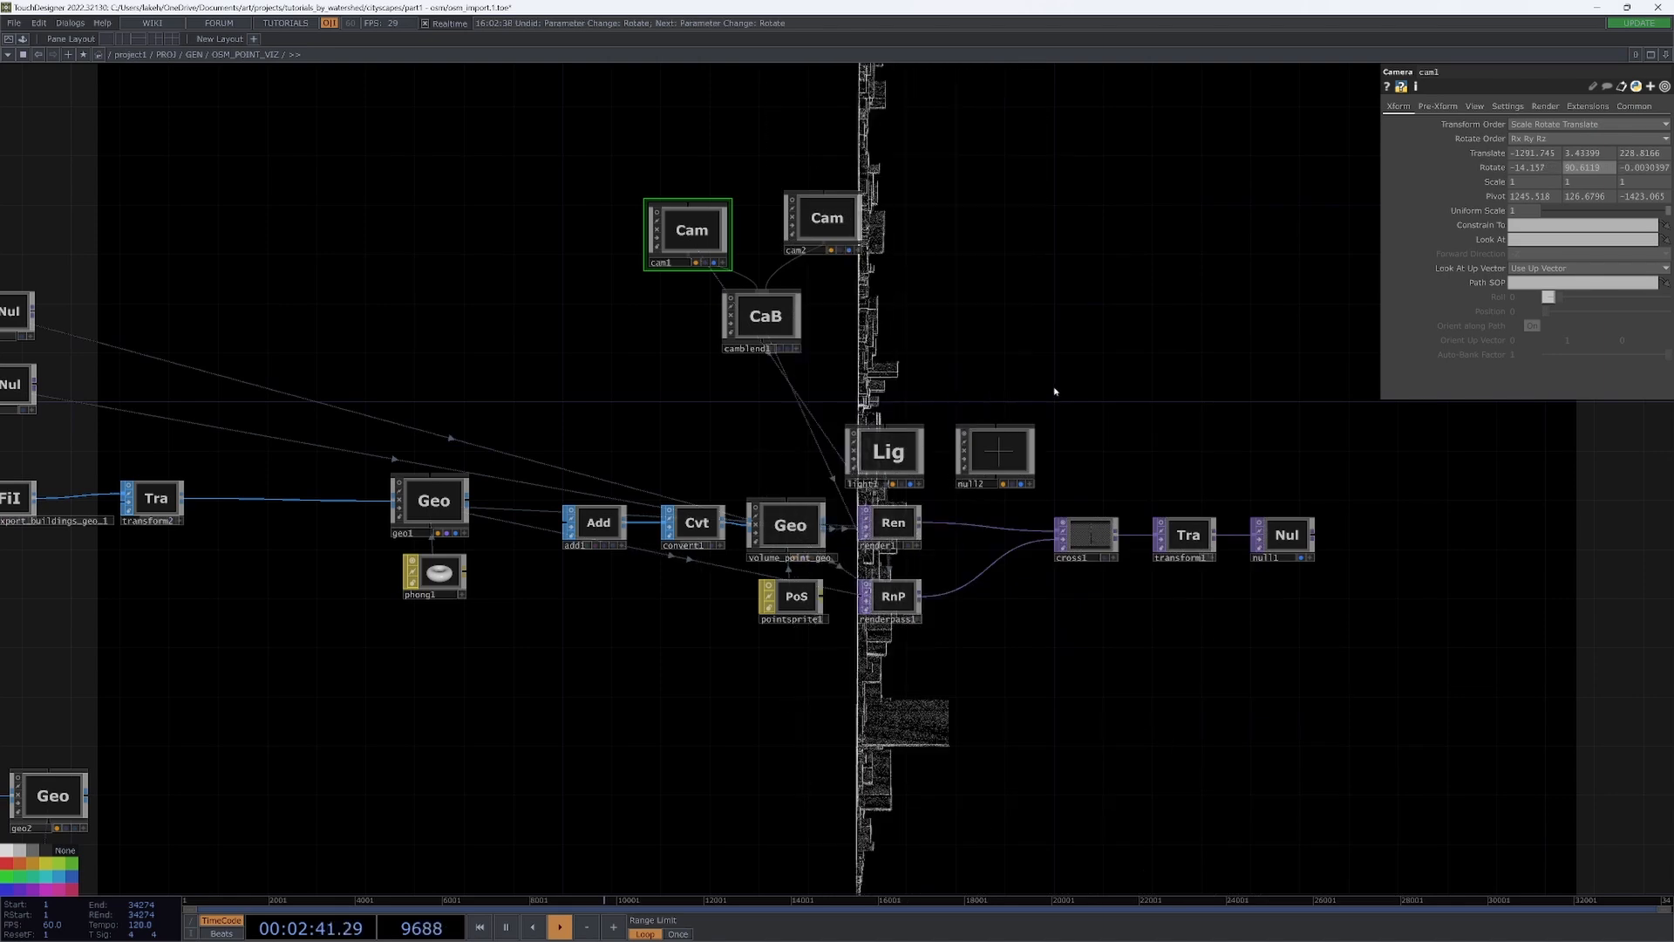
key(ctrl+z)
key(ctrl+z)
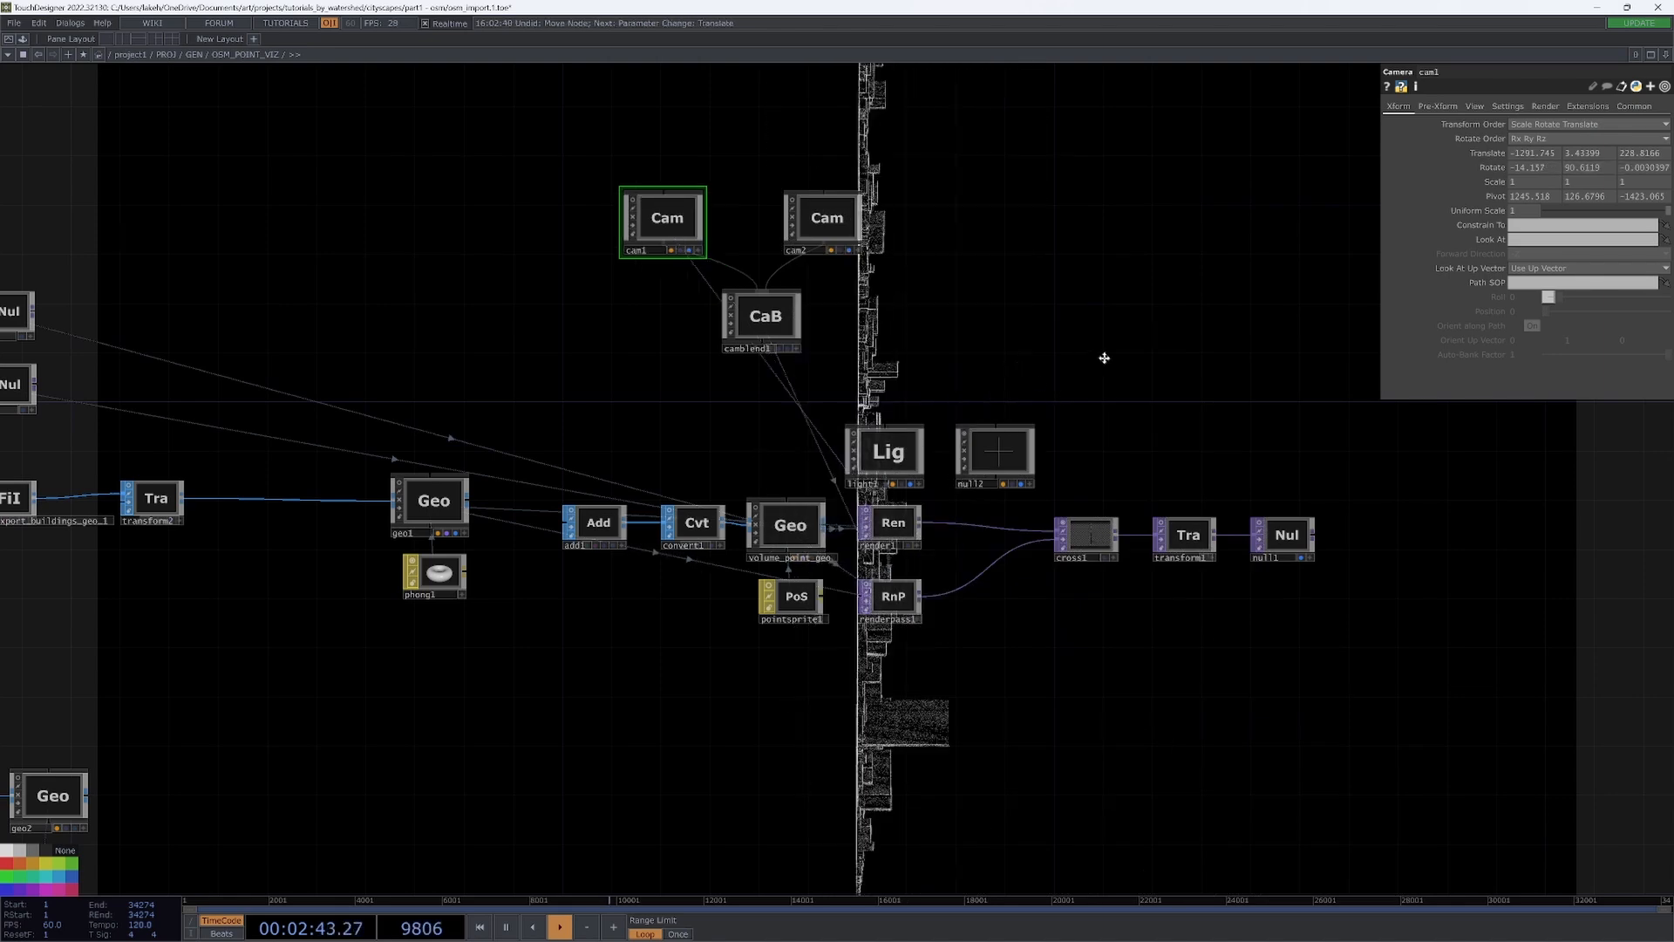
- Move cam1 closer to cam2 and set camblend1's Sequence to 1
drag(1087, 360, 1176, 357)
drag(730, 224, 757, 224)
click(850, 307)
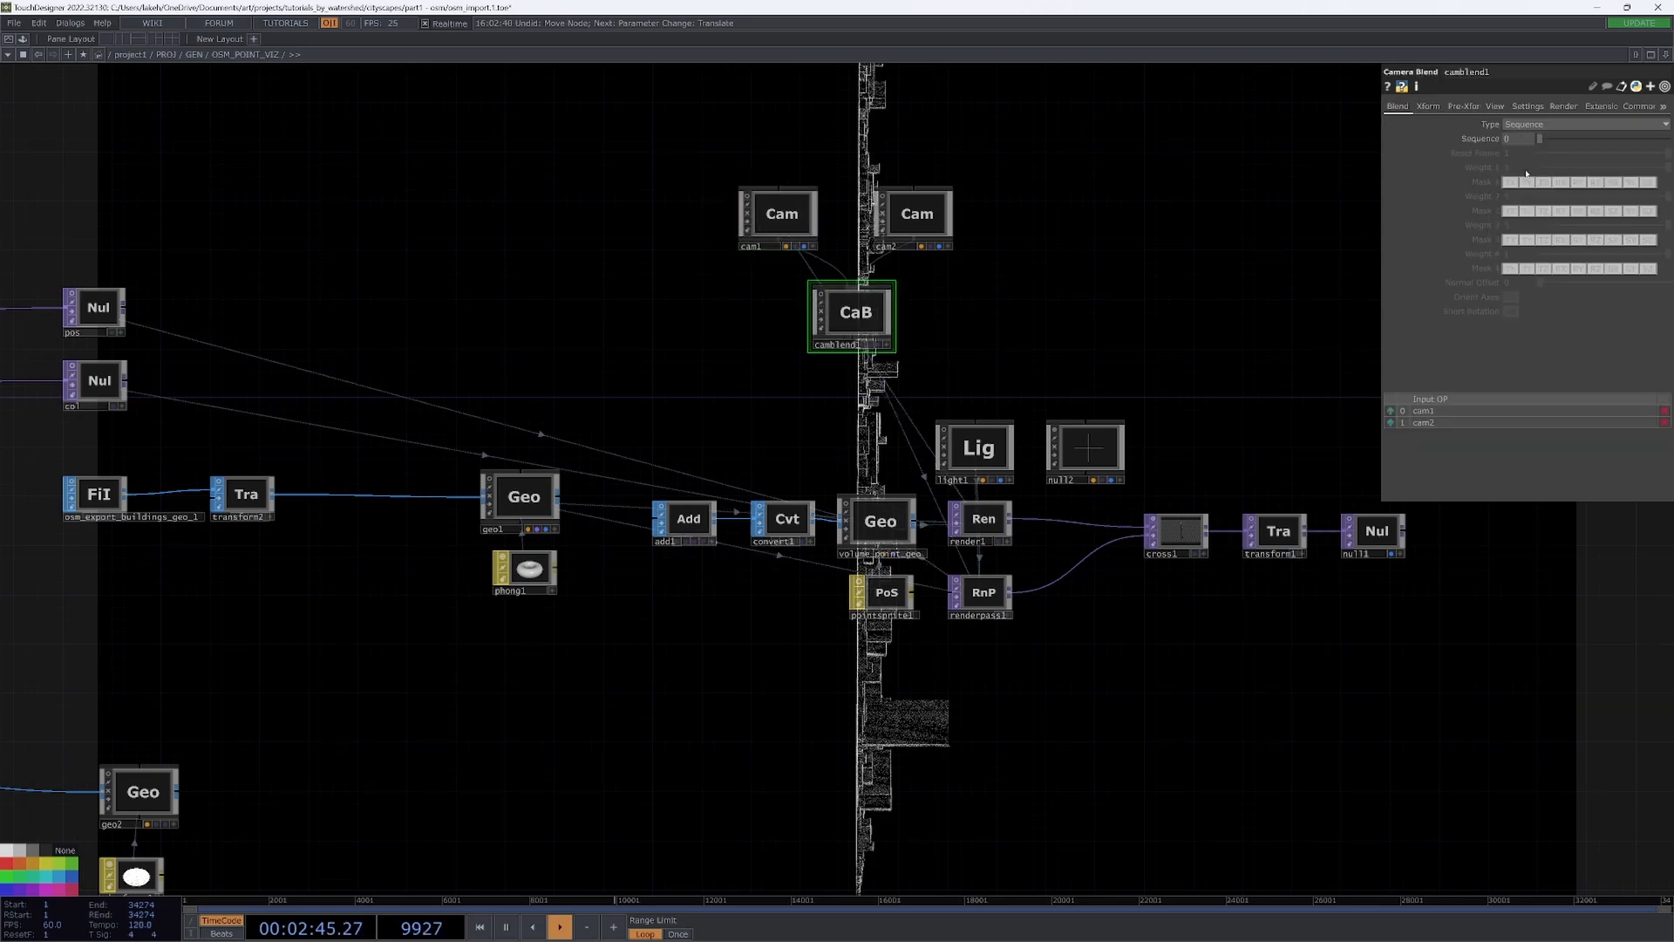
drag(1548, 134, 1667, 137)
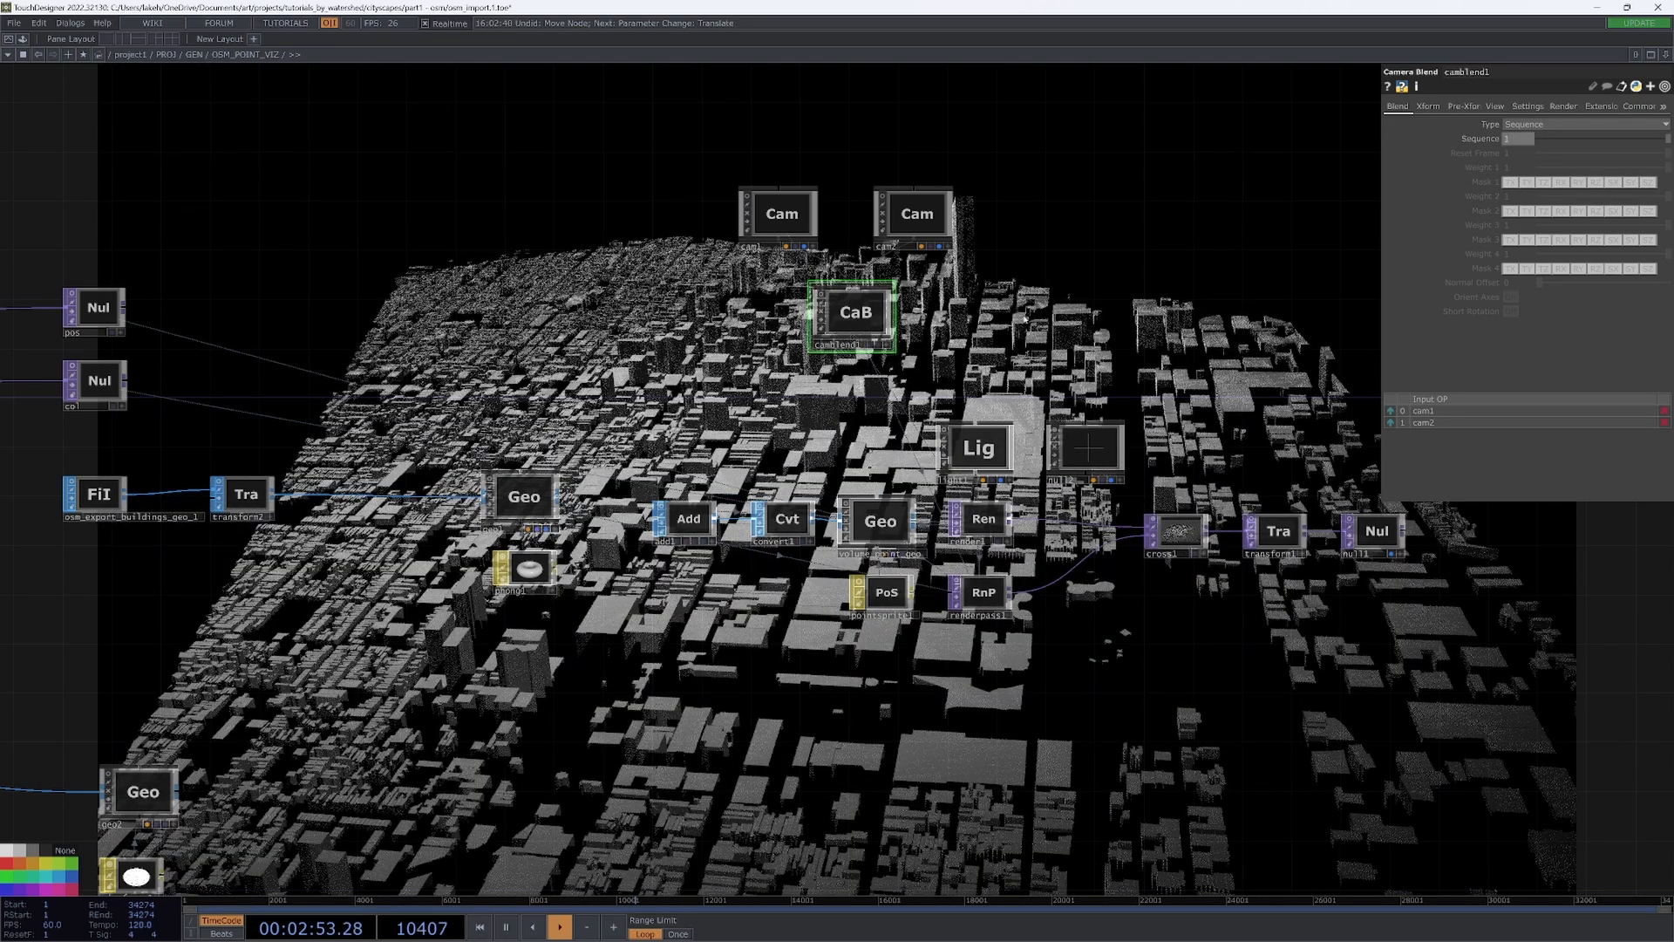
- Make cam2 the first input of camblend1, swap the two camera nodes to match and set Sequence to 0
click(1392, 424)
drag(893, 221, 746, 160)
drag(799, 218, 1021, 206)
drag(781, 160, 769, 196)
drag(1048, 207, 1021, 200)
drag(966, 197, 930, 185)
drag(1620, 134, 1503, 169)
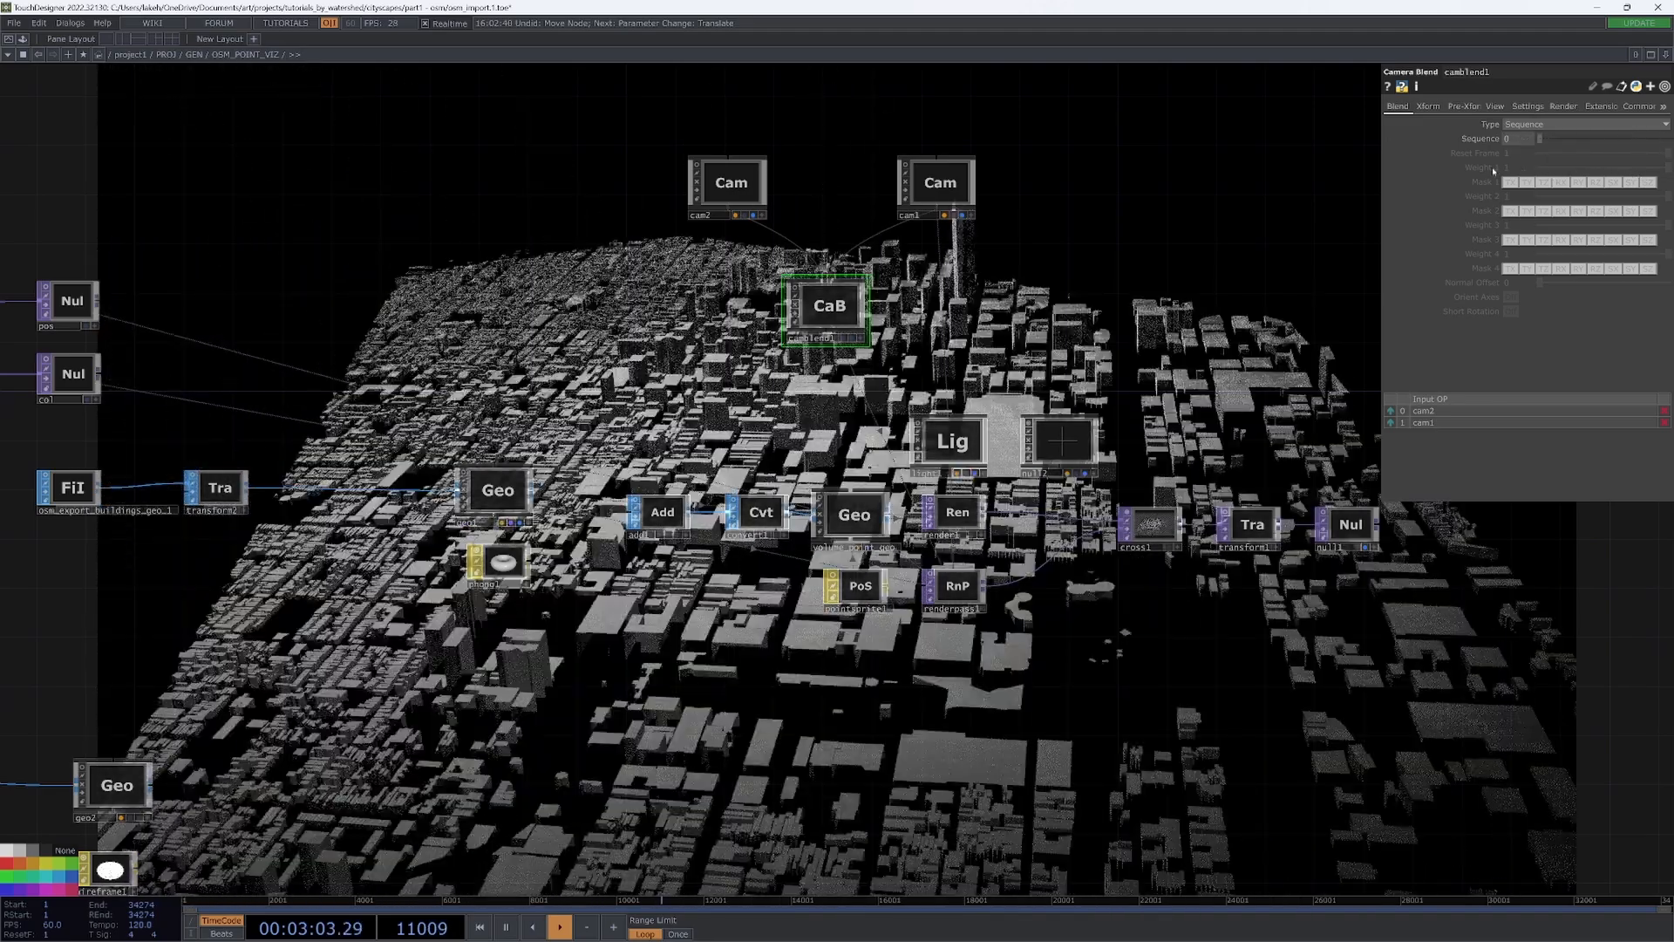
- Compare the two renders by scrubbing cross1's Cross value, and set it to 0
click(1171, 525)
mouse_move(1660, 125)
mouse_down()
mouse_move(1445, 151)
mouse_move(1648, 145)
mouse_up()
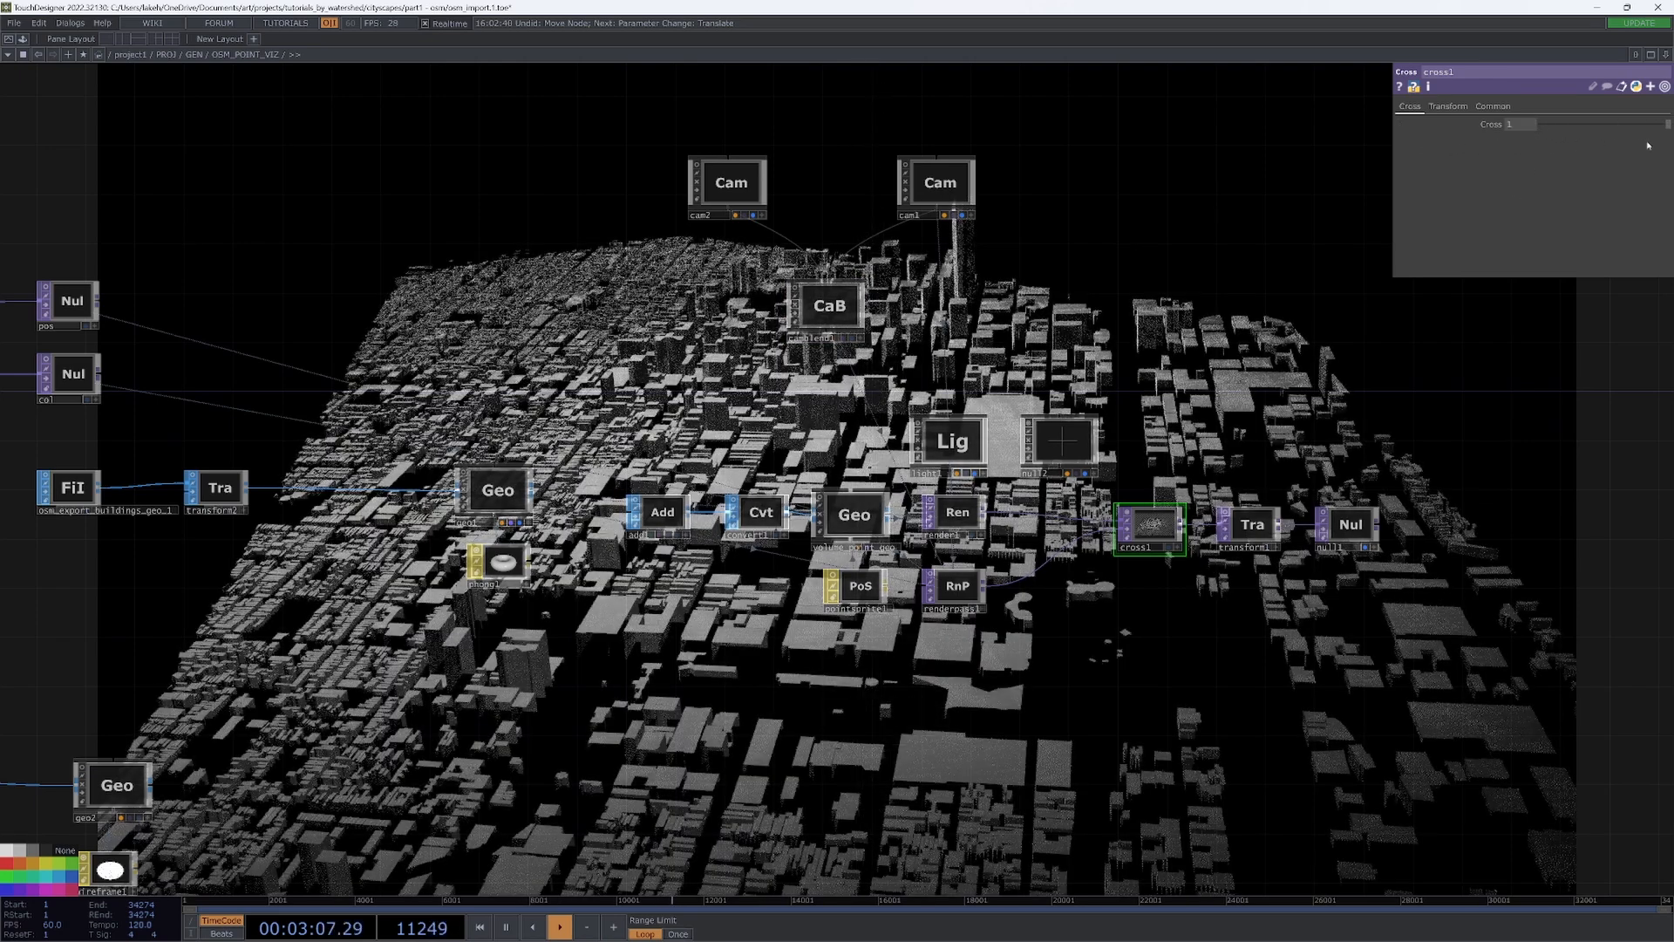
click(1583, 124)
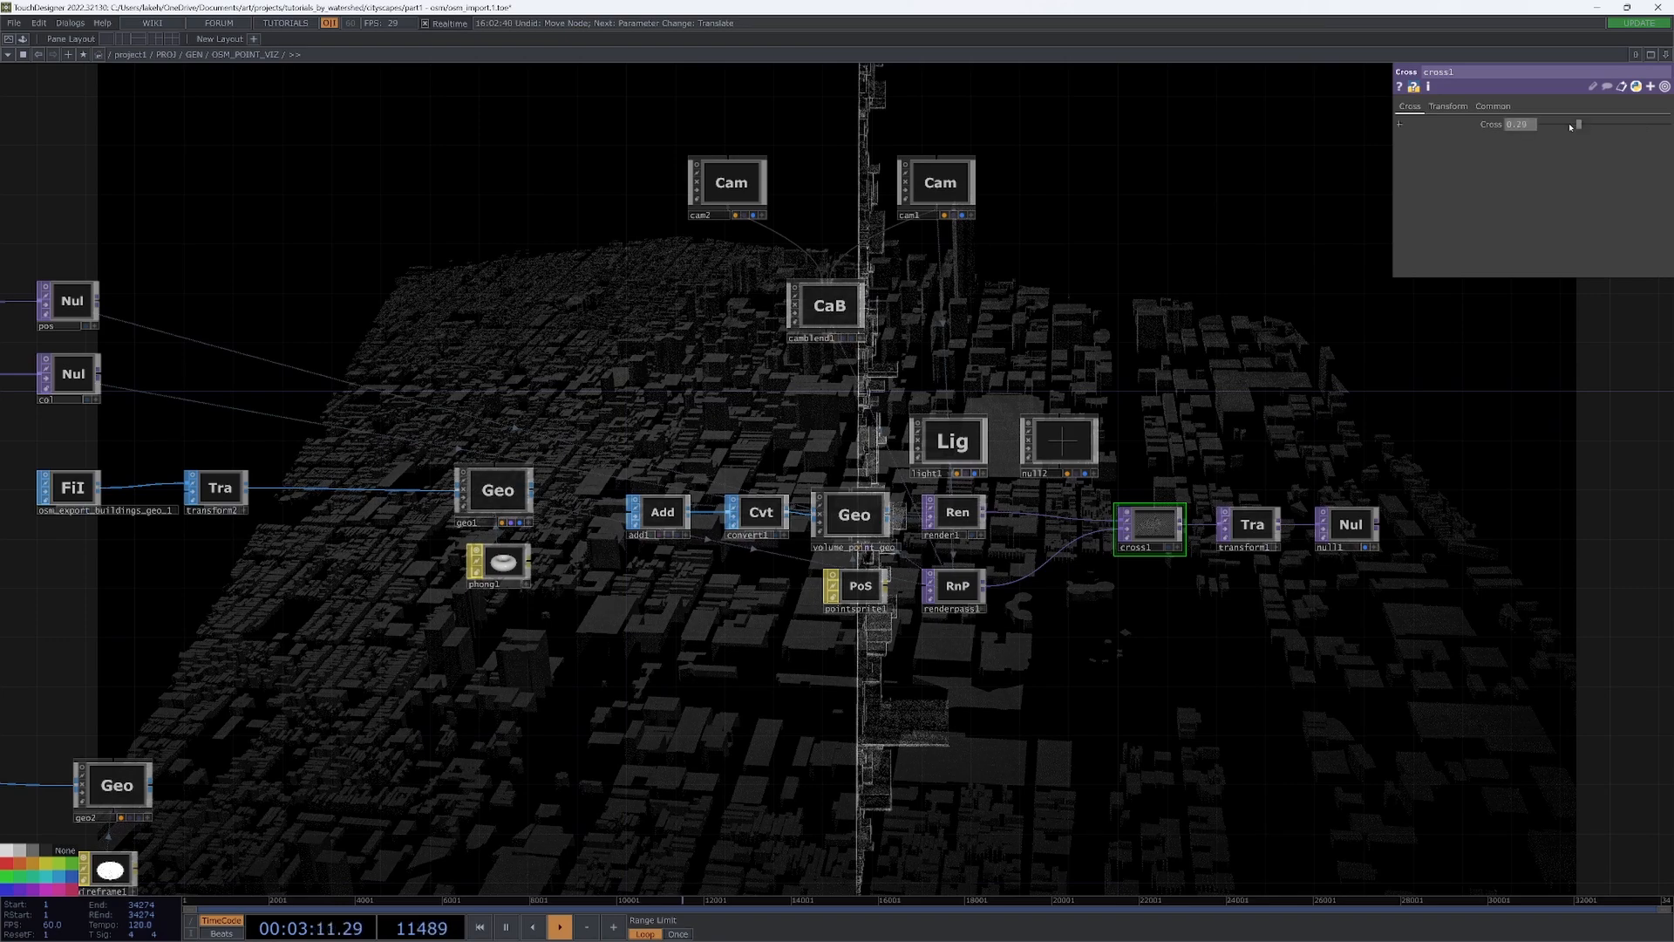
click(829, 306)
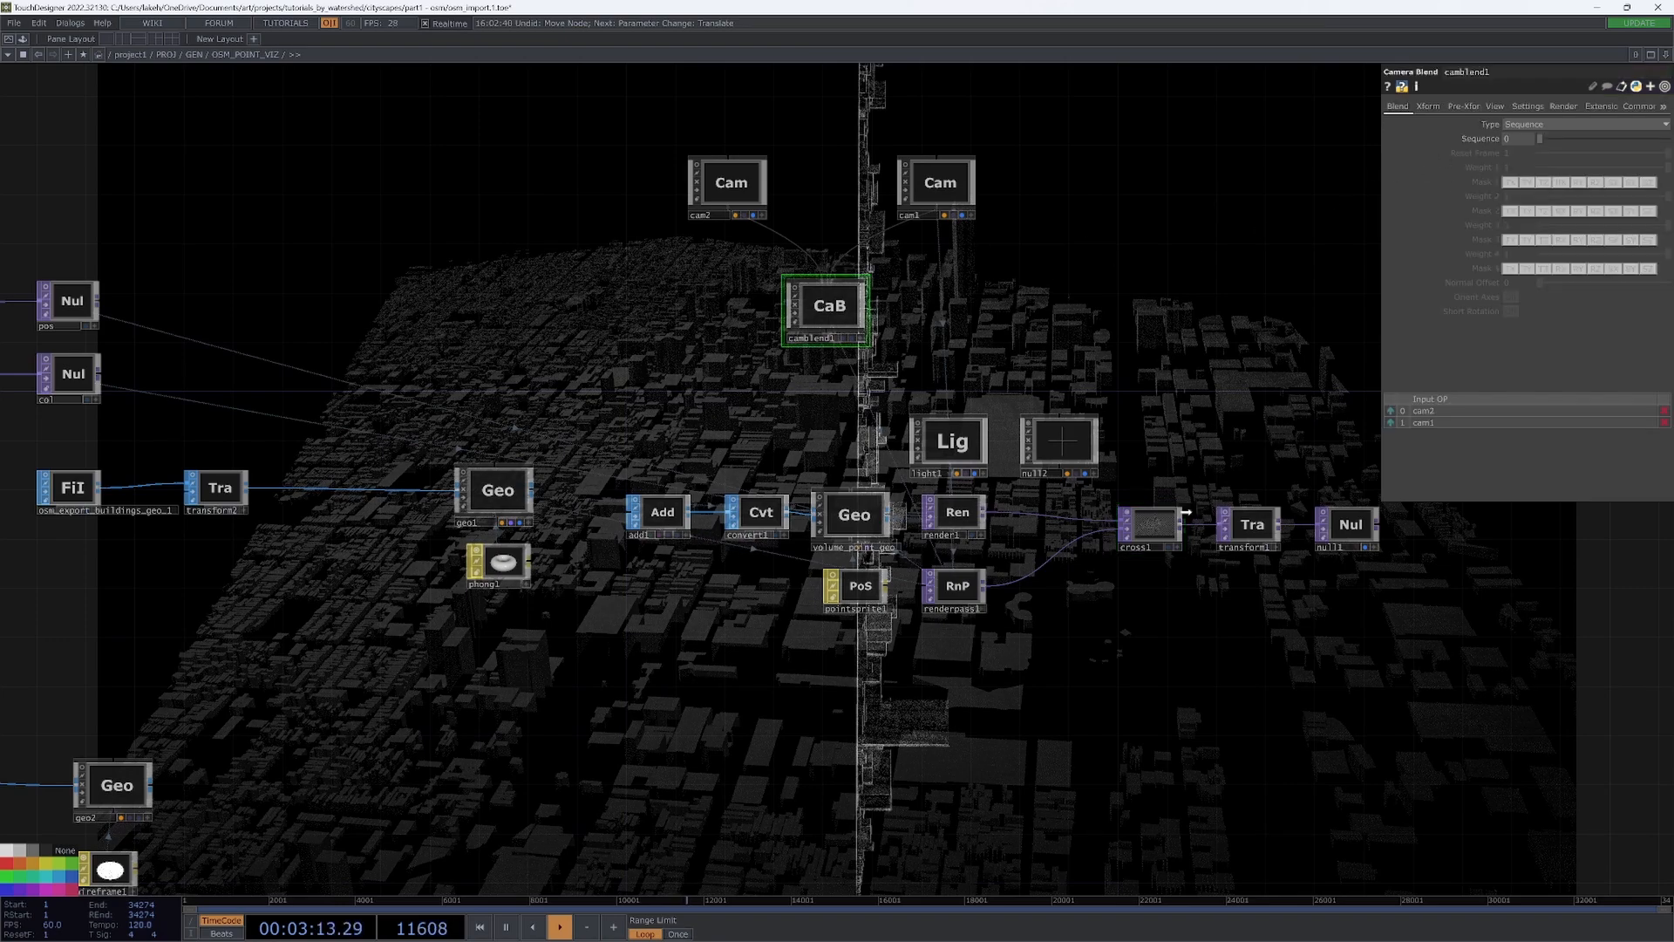
click(1154, 524)
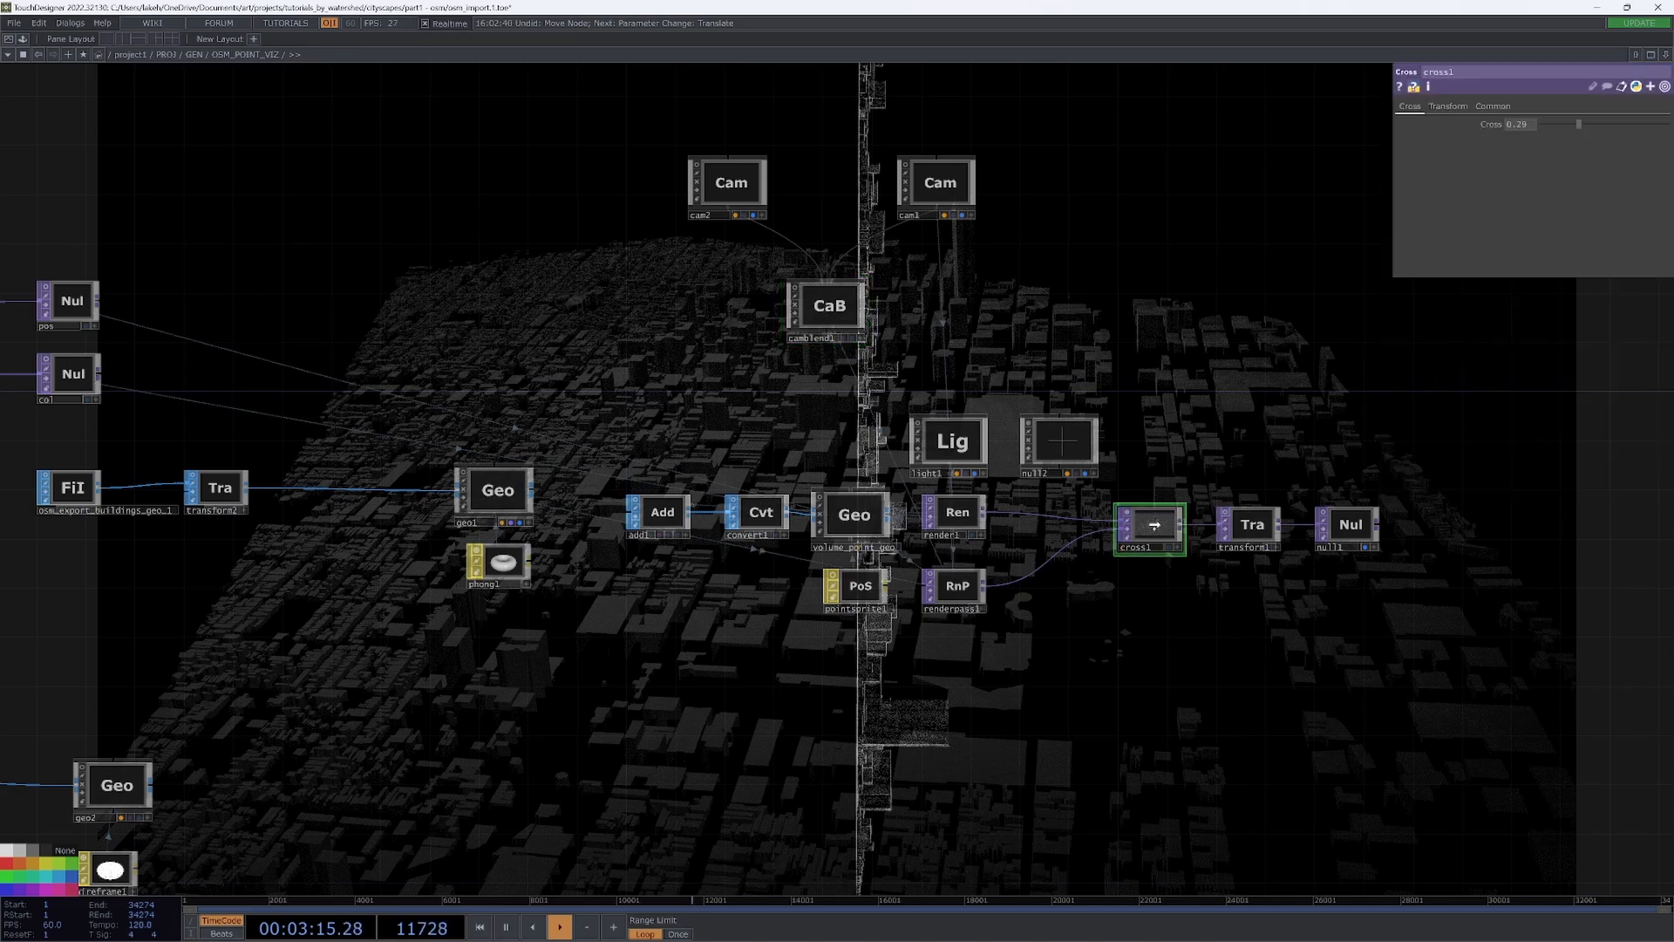
click(1533, 124)
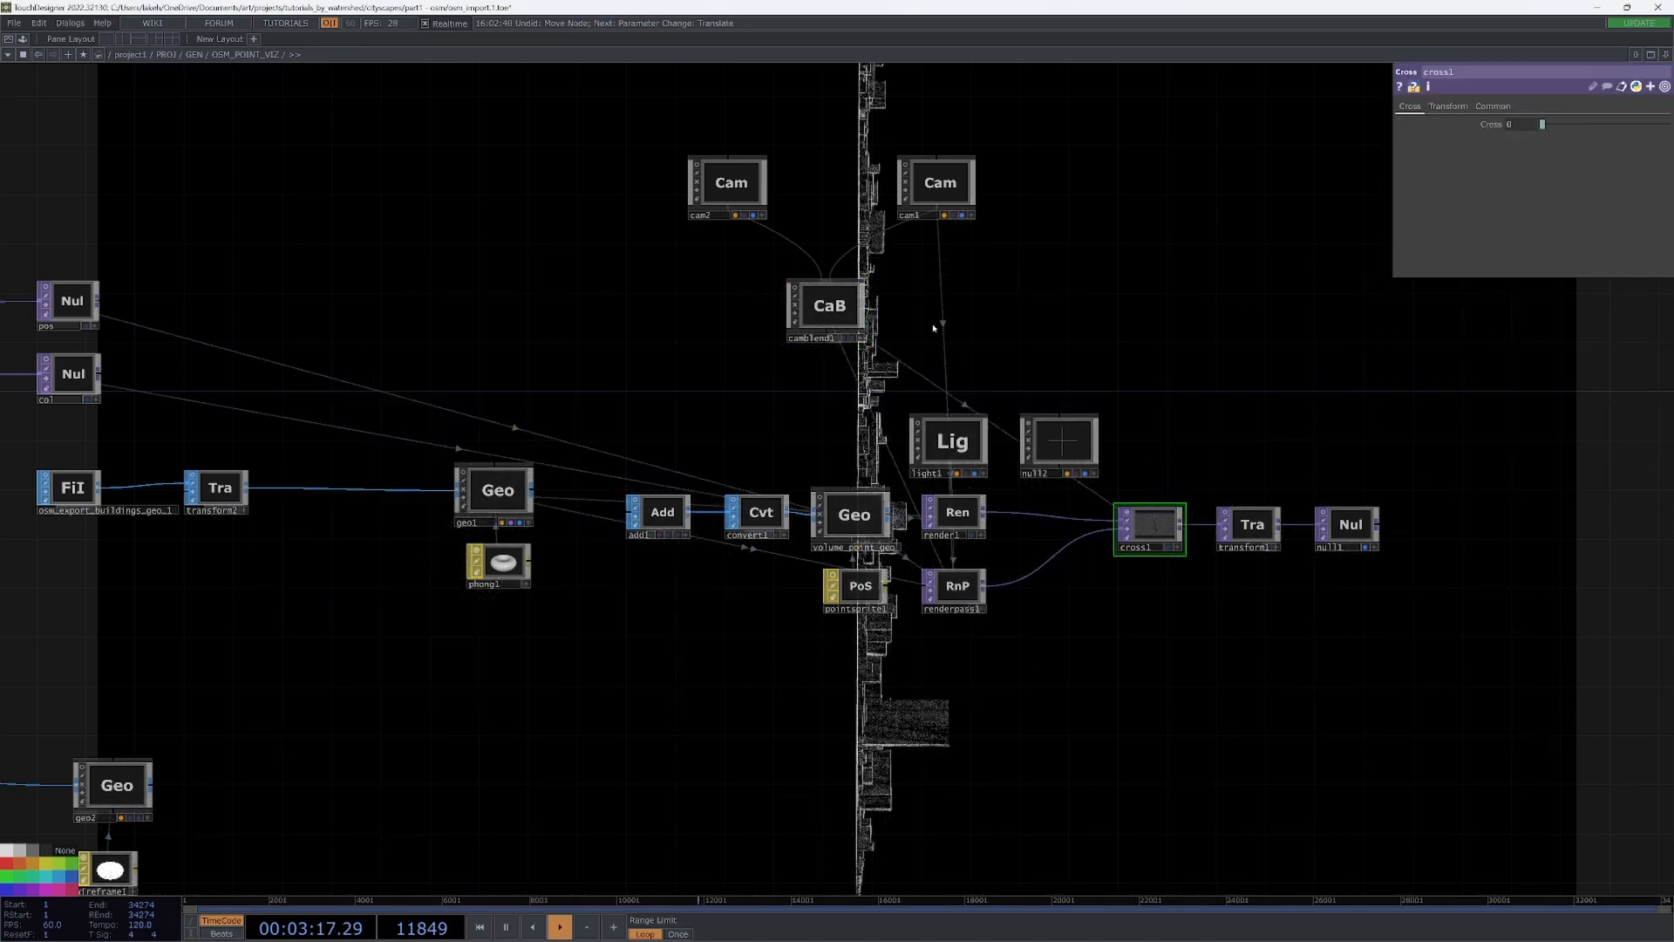
- Compare the camera views by scrubbing camblend1's Sequence and cross1's Cross, ending with Sequence at 0 and Cross at 1
click(837, 326)
mouse_move(1544, 140)
mouse_down()
mouse_move(1660, 140)
mouse_move(1519, 141)
mouse_up()
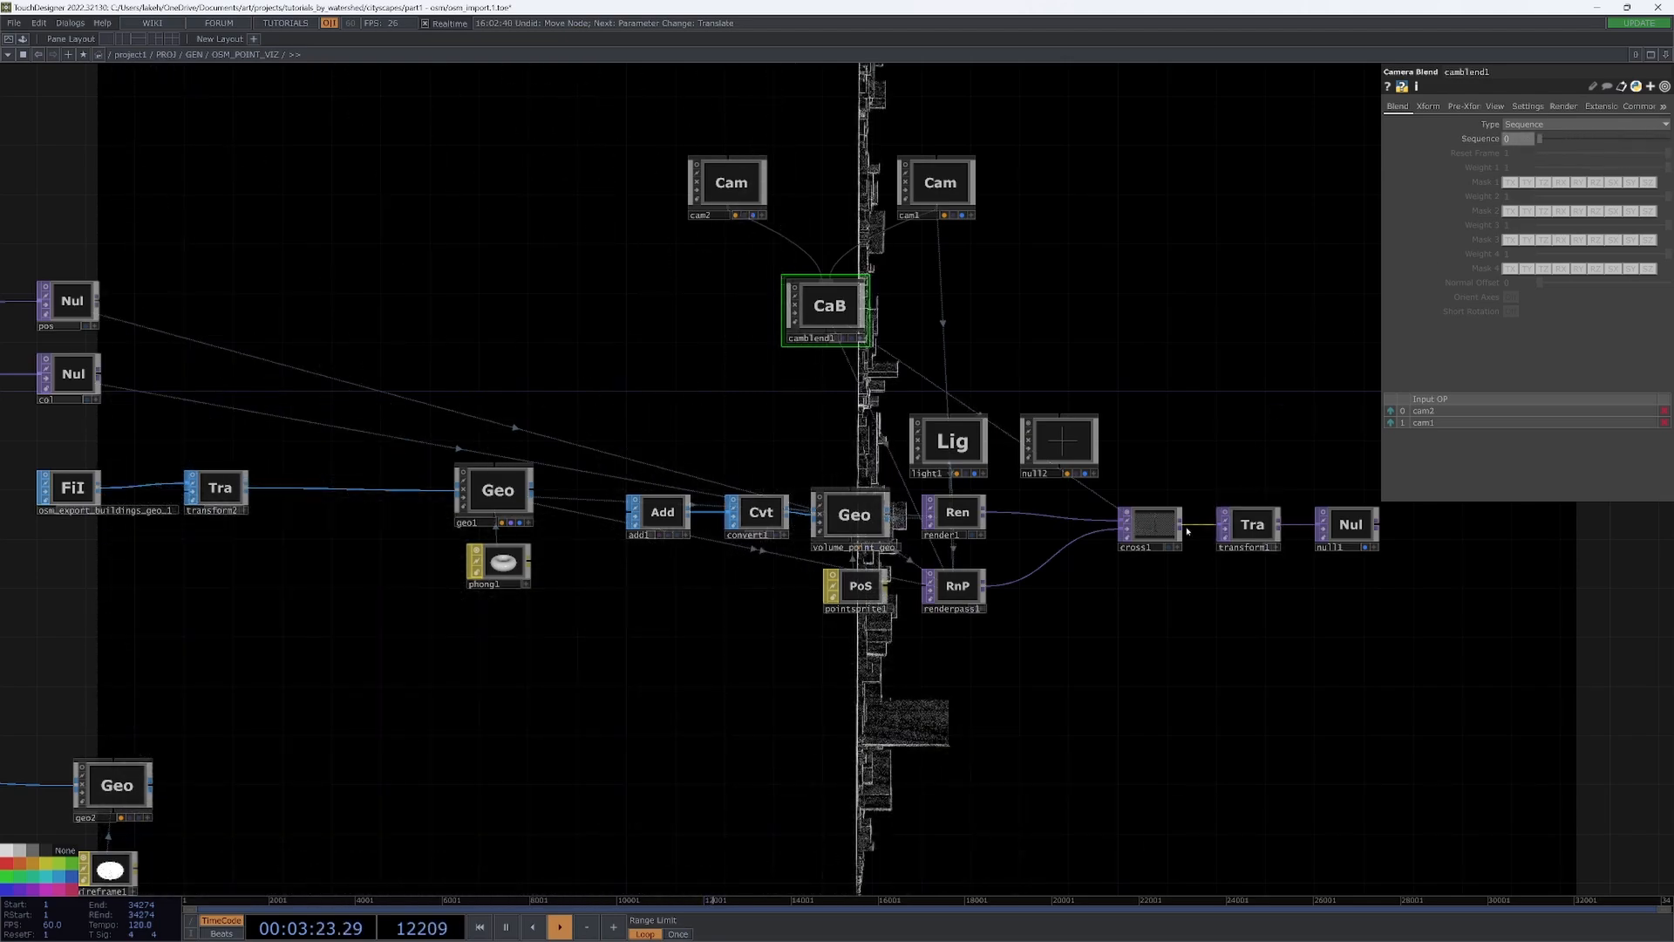
click(1151, 524)
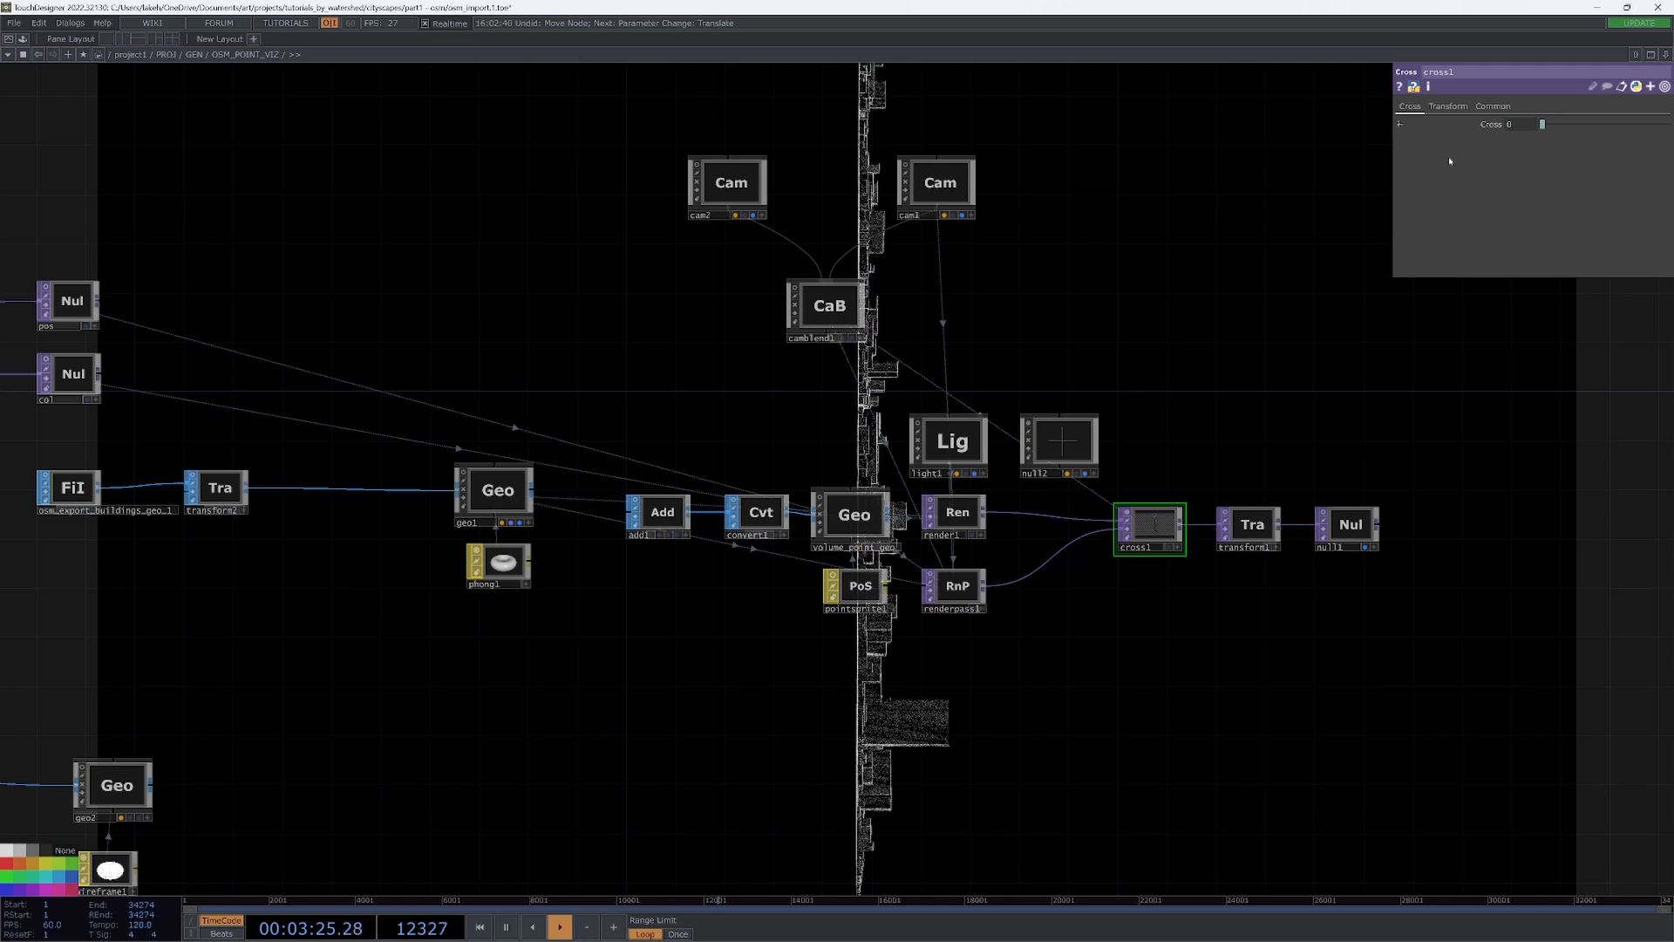
click(1120, 524)
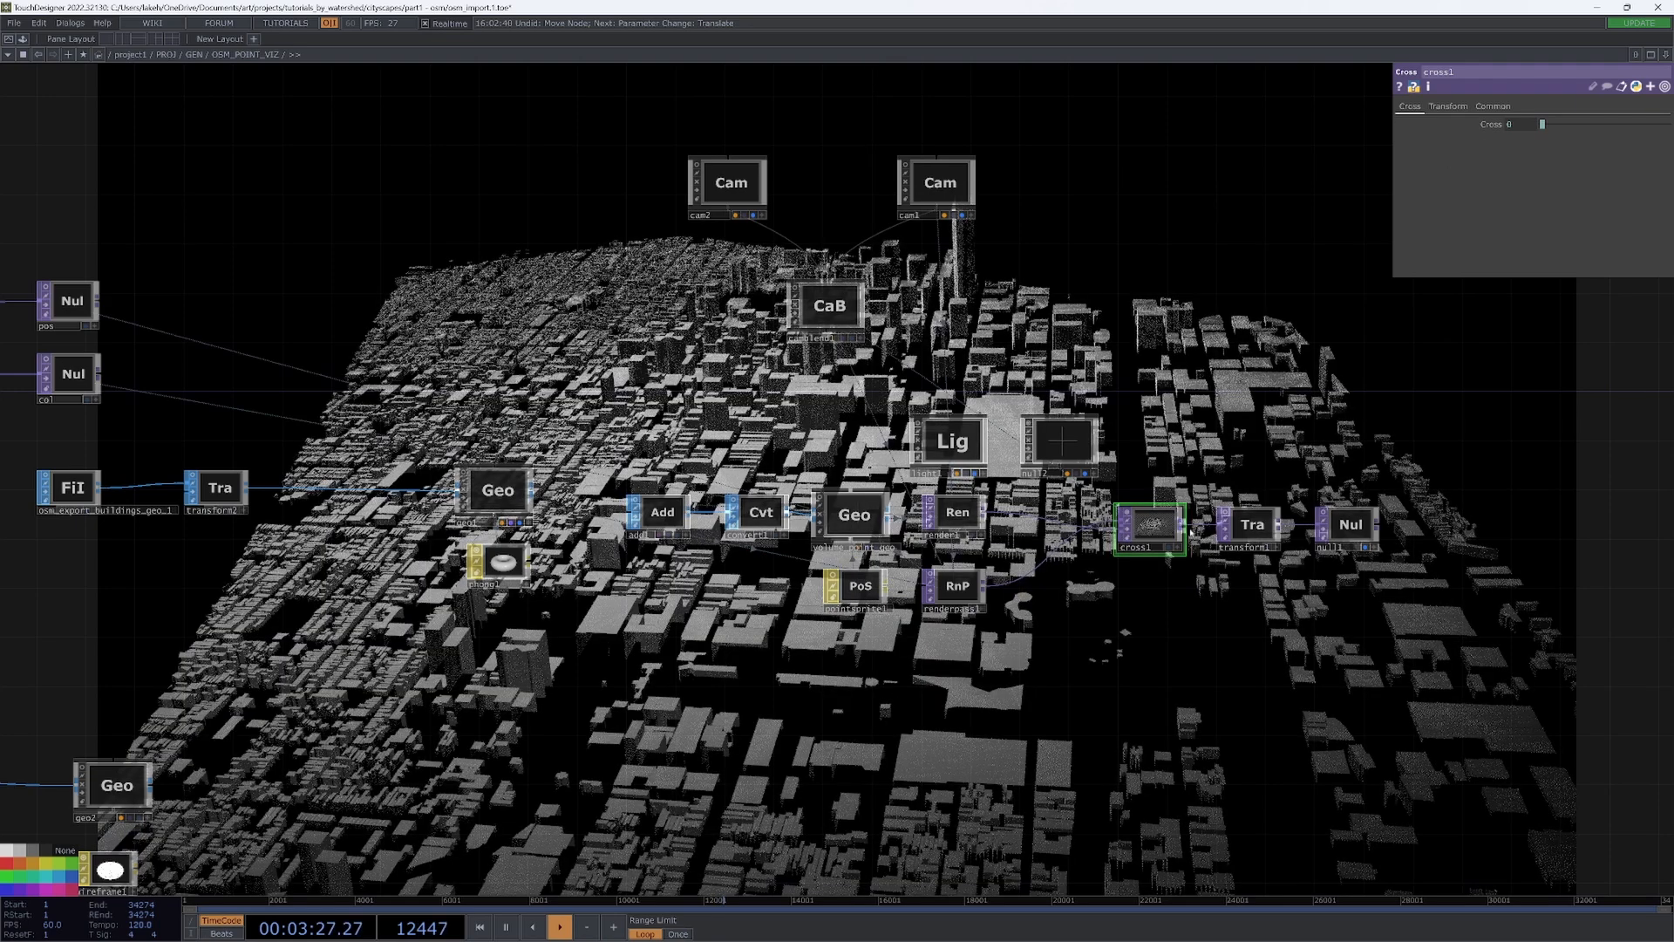
drag(1202, 554, 1187, 580)
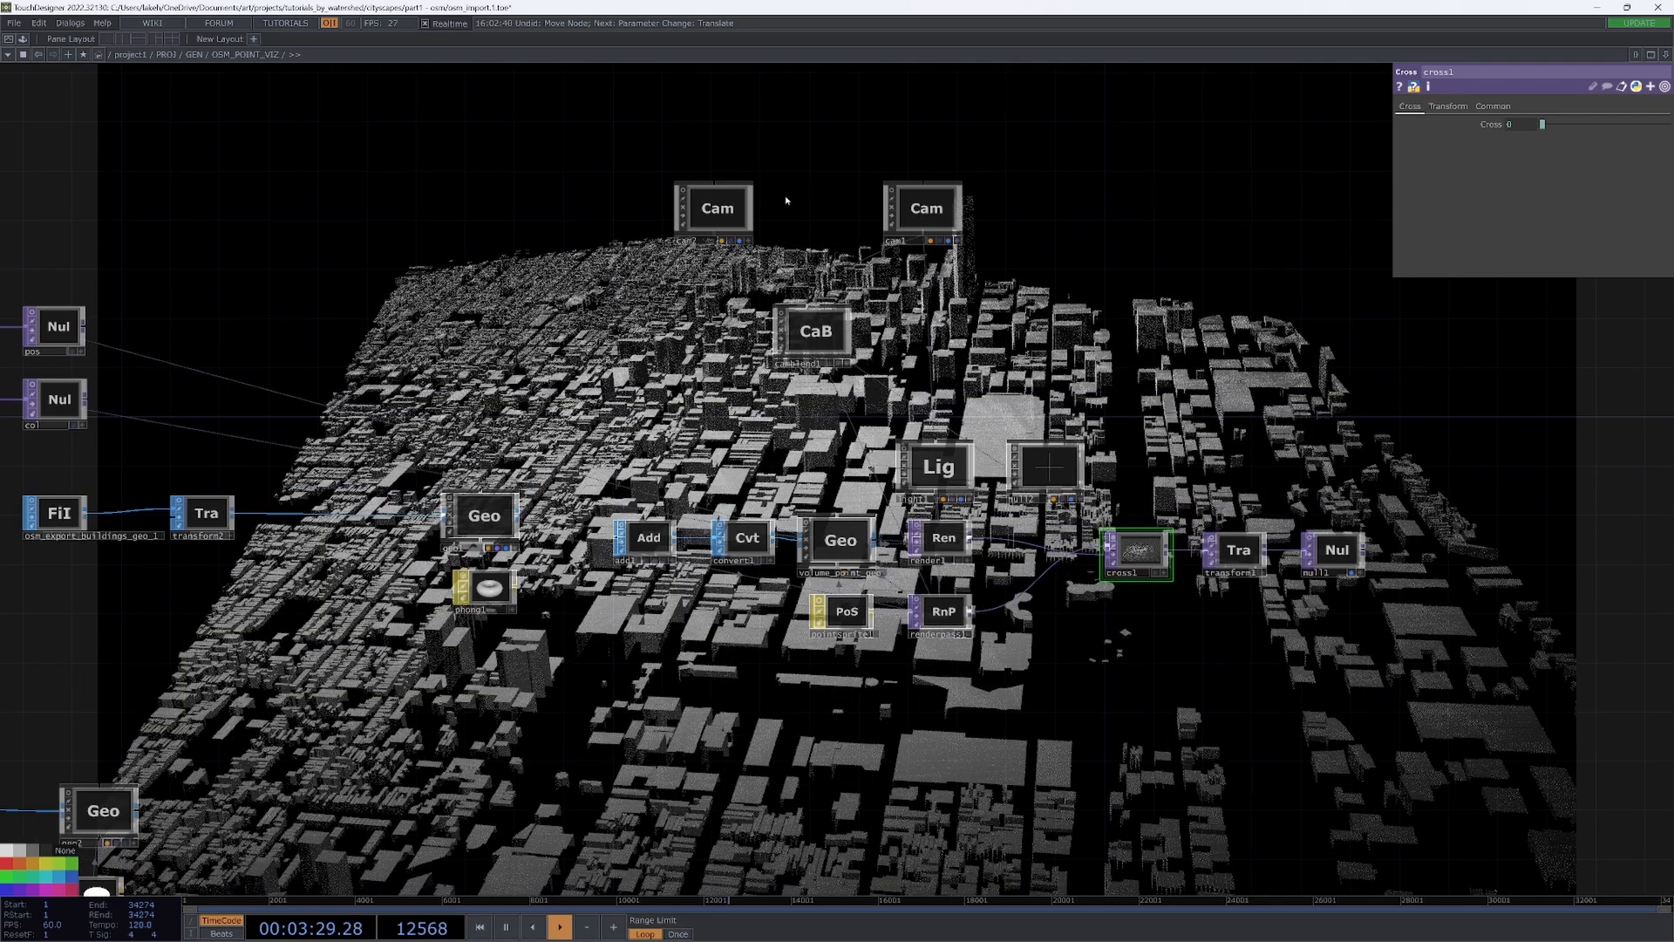
click(816, 331)
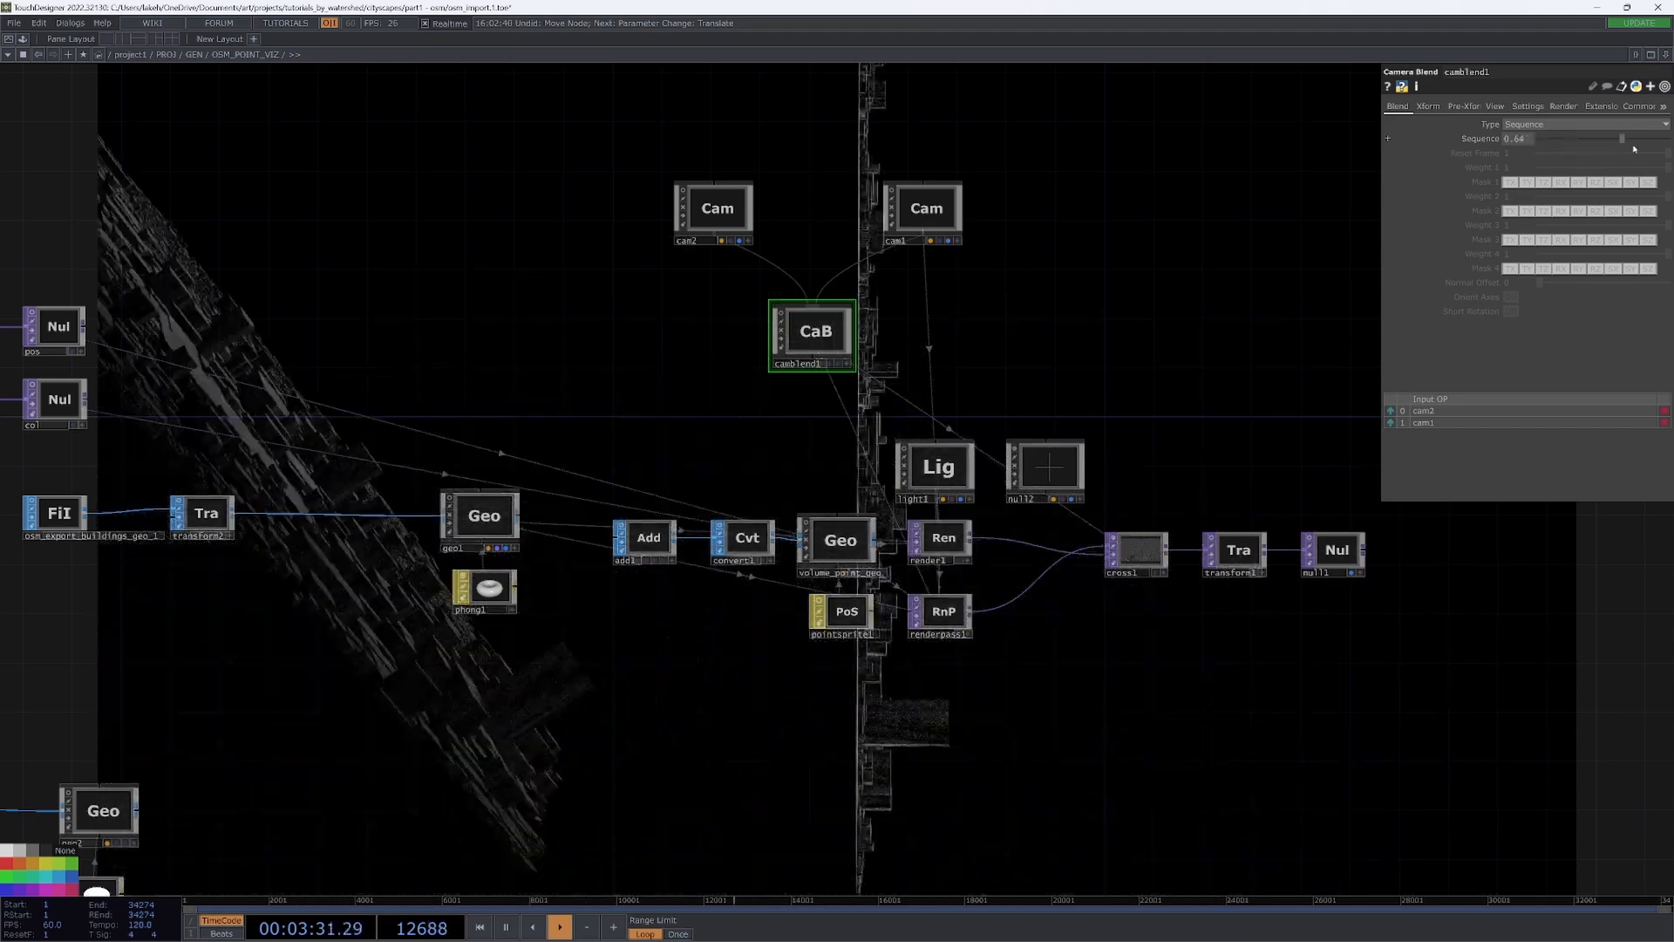
drag(1653, 150, 1218, 264)
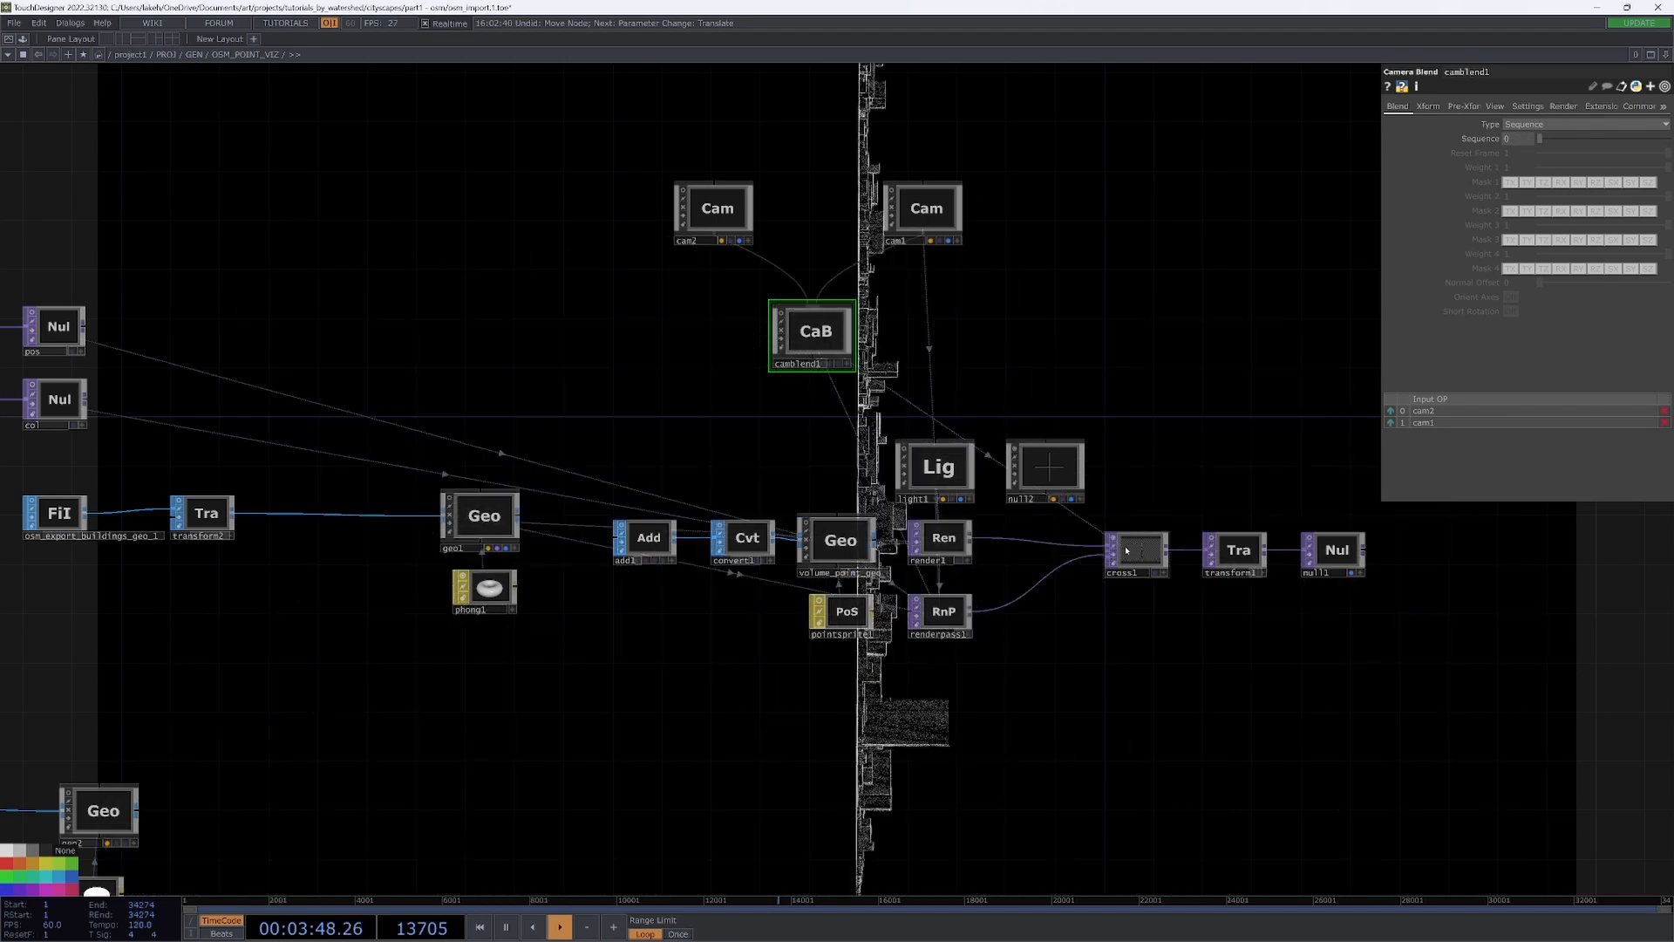
click(1110, 549)
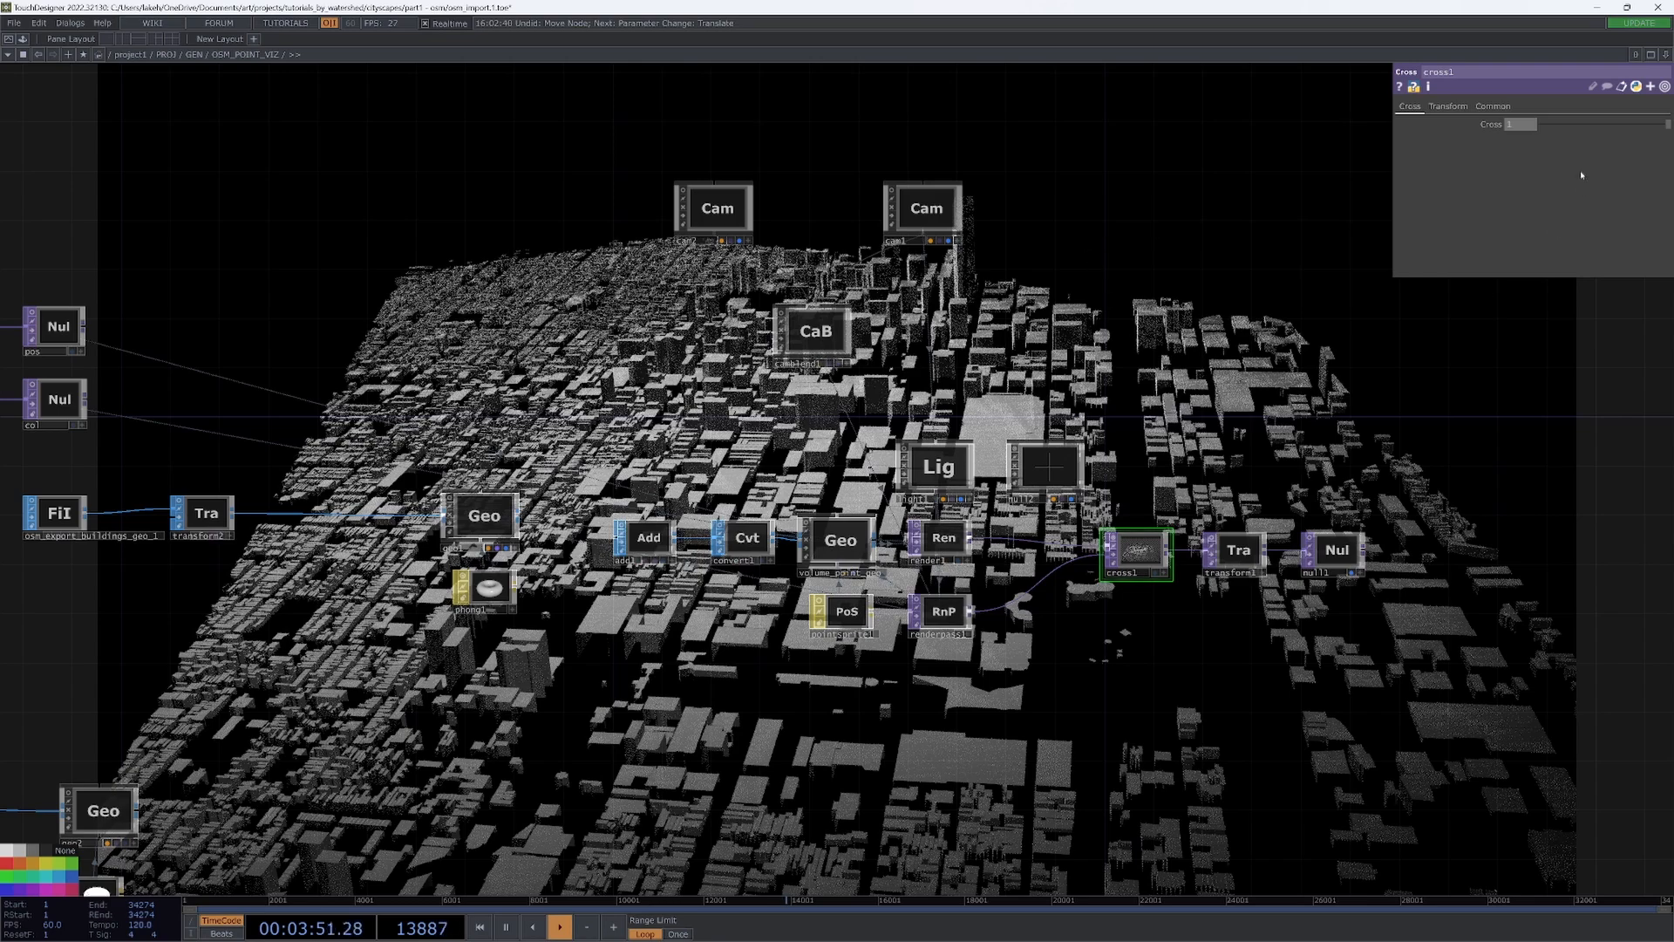
- Show camblend1's parameters and open the Component Editor for the parent component OSM_POINT_VIZ
click(841, 318)
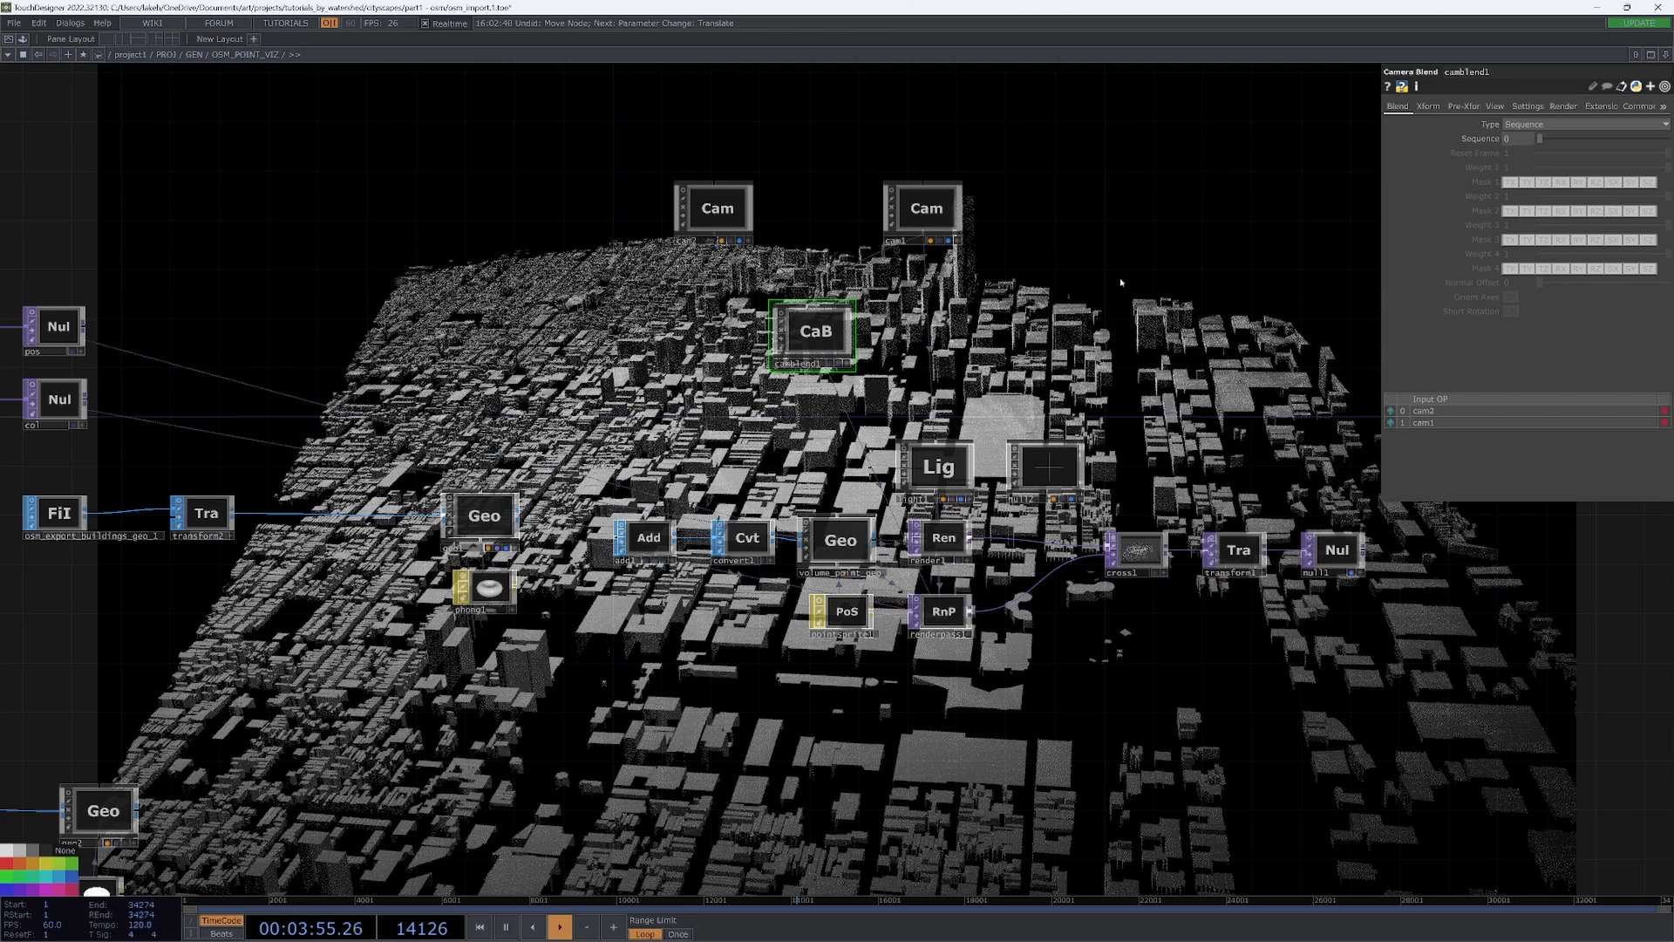
drag(551, 512, 665, 582)
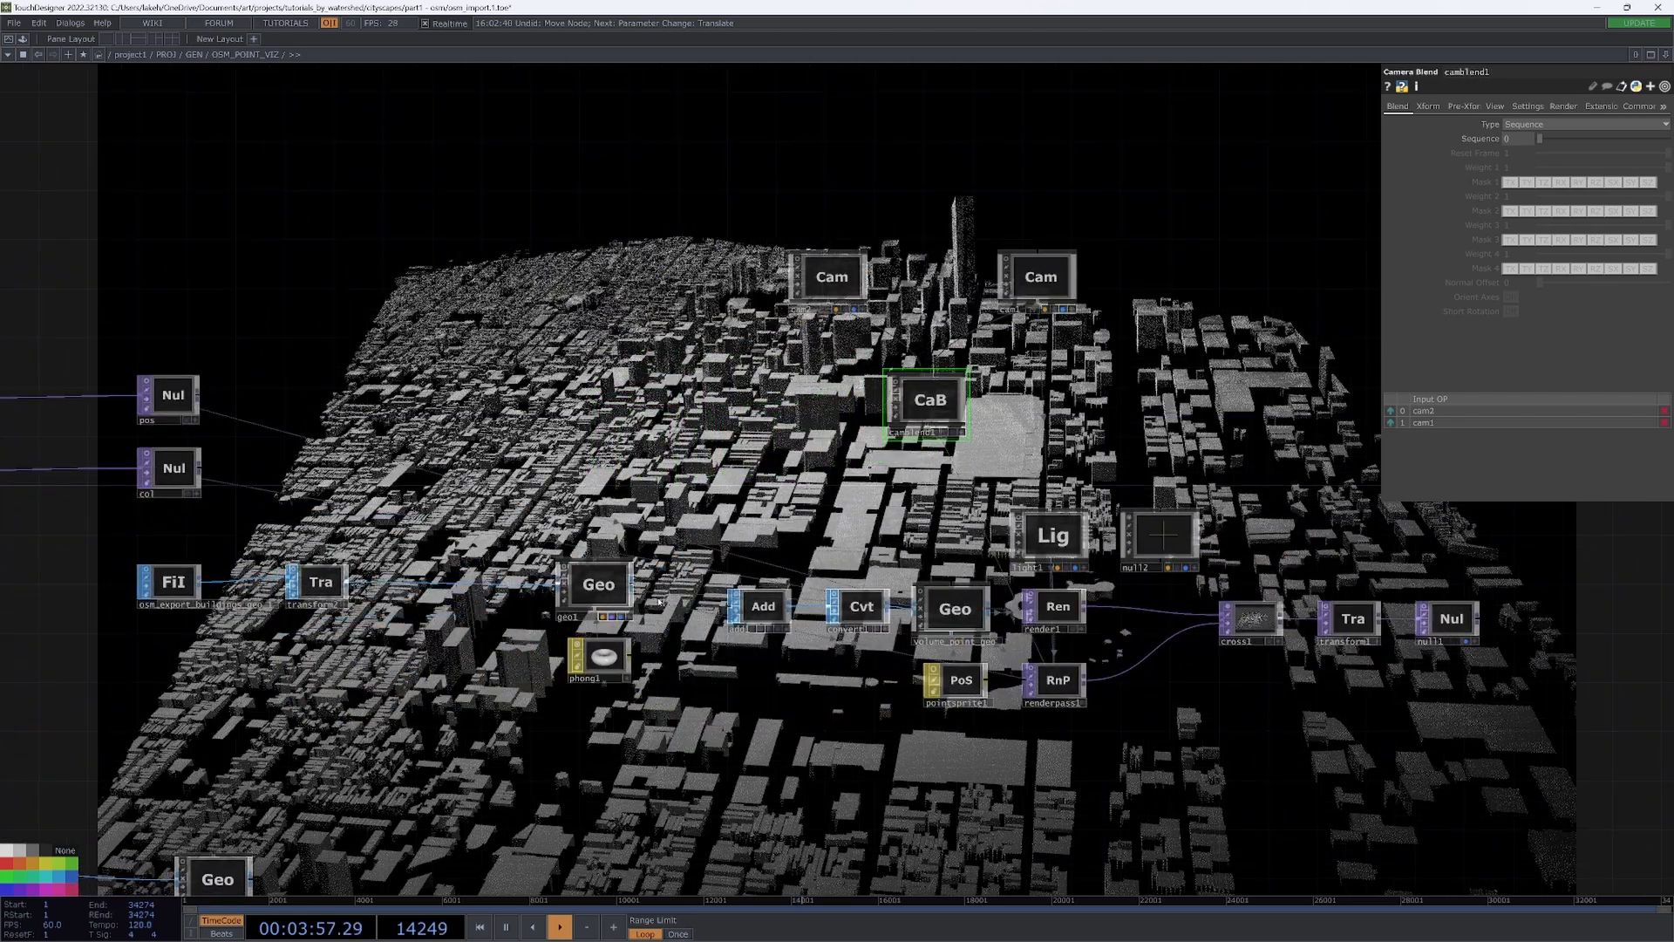
right_click(607, 332)
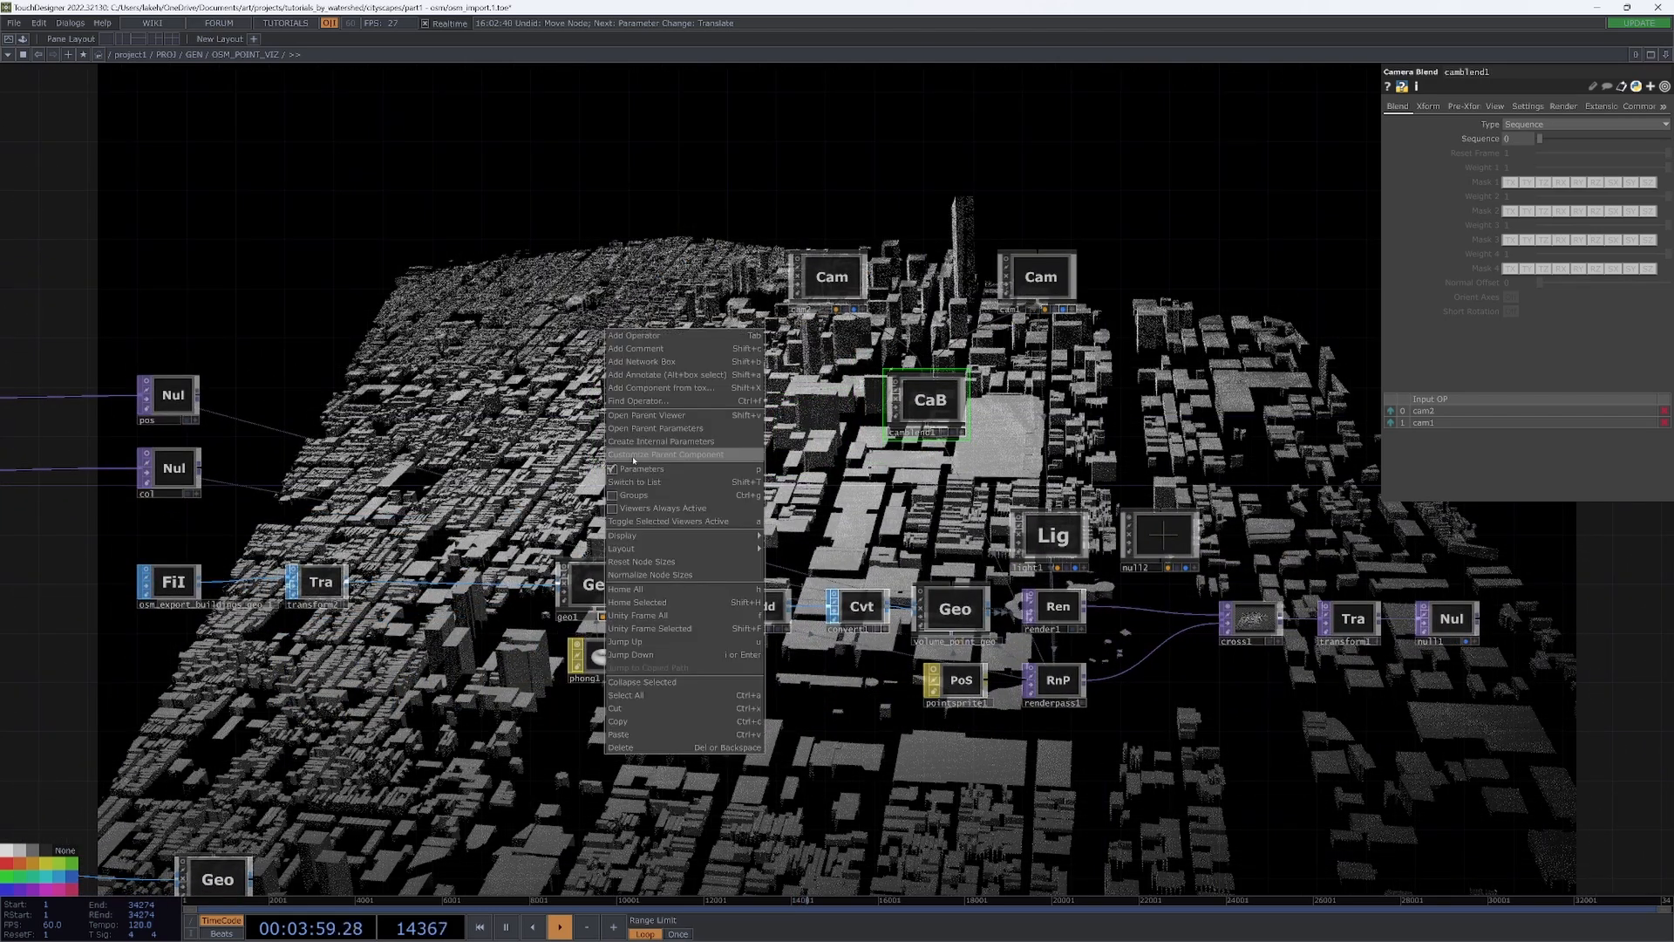
click(634, 455)
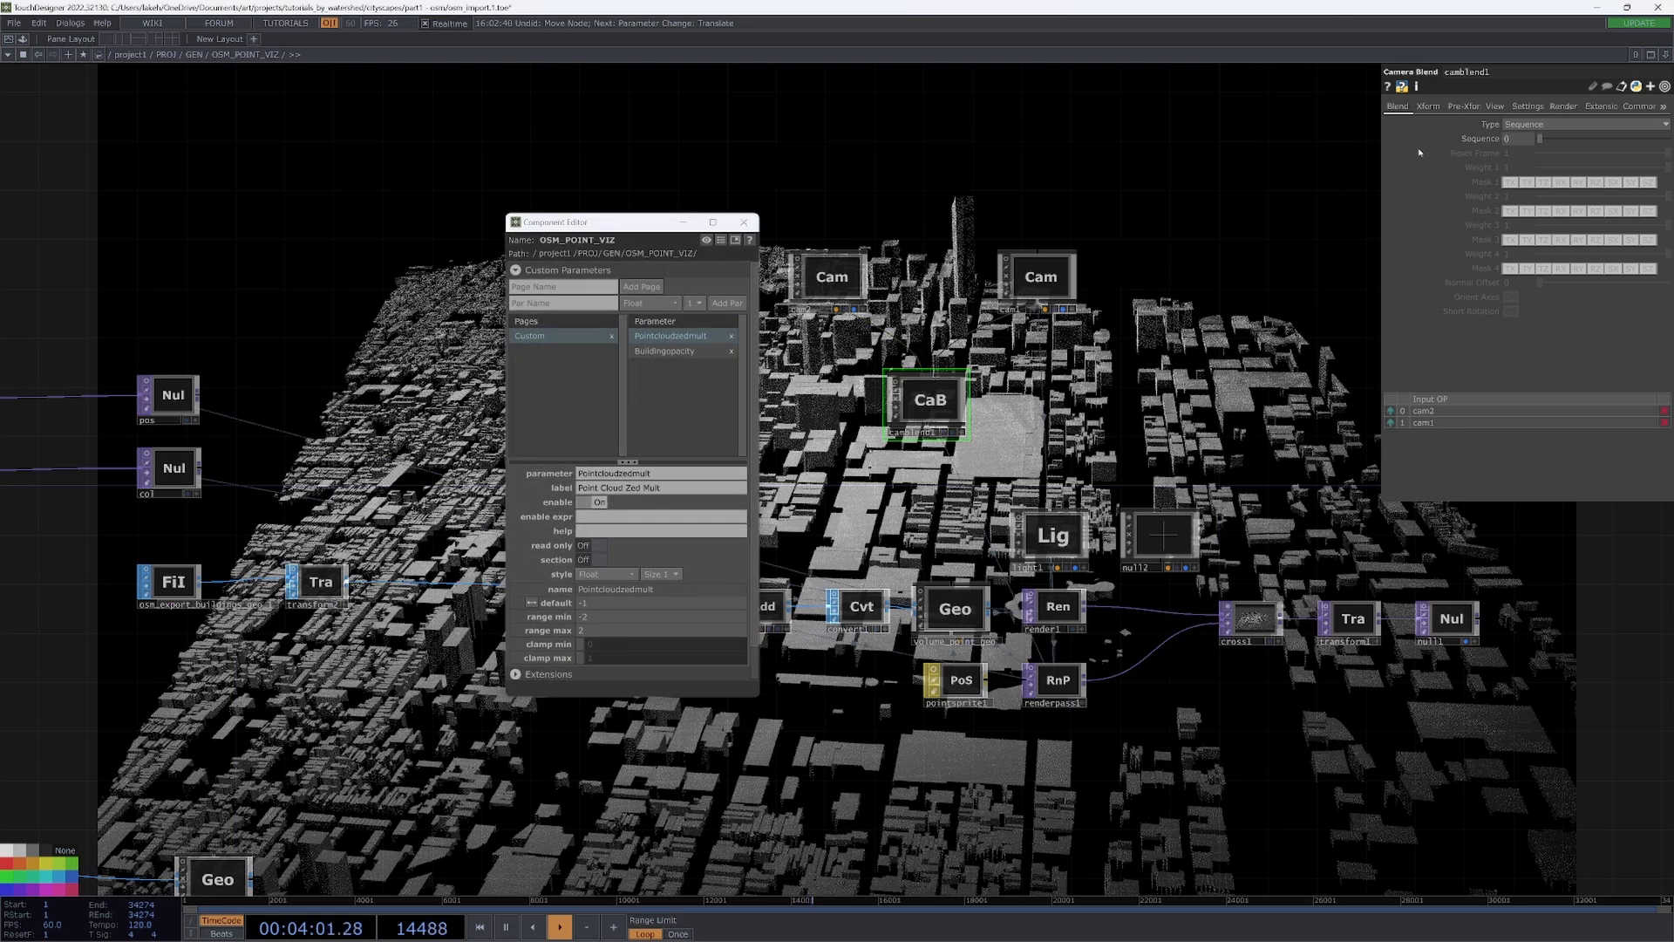
- Add the camera blend's Sequence as a linked custom parameter on OSM_POINT_VIZ and open that component's parameters in a floating window
drag(1474, 144, 681, 365)
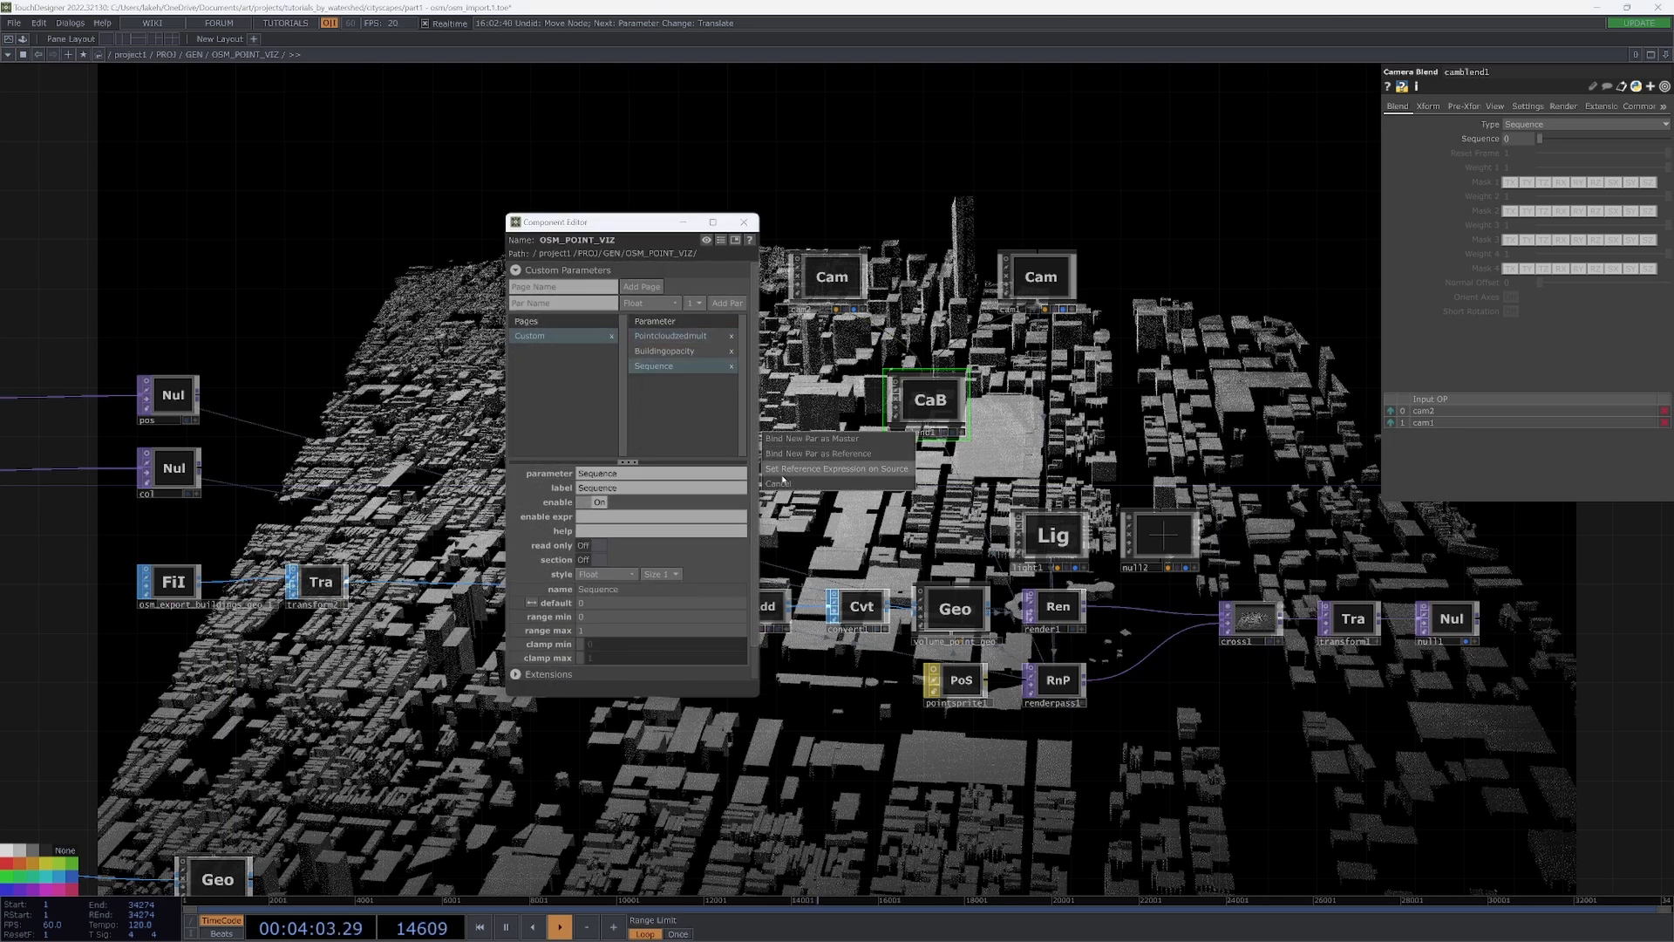
right_click(425, 160)
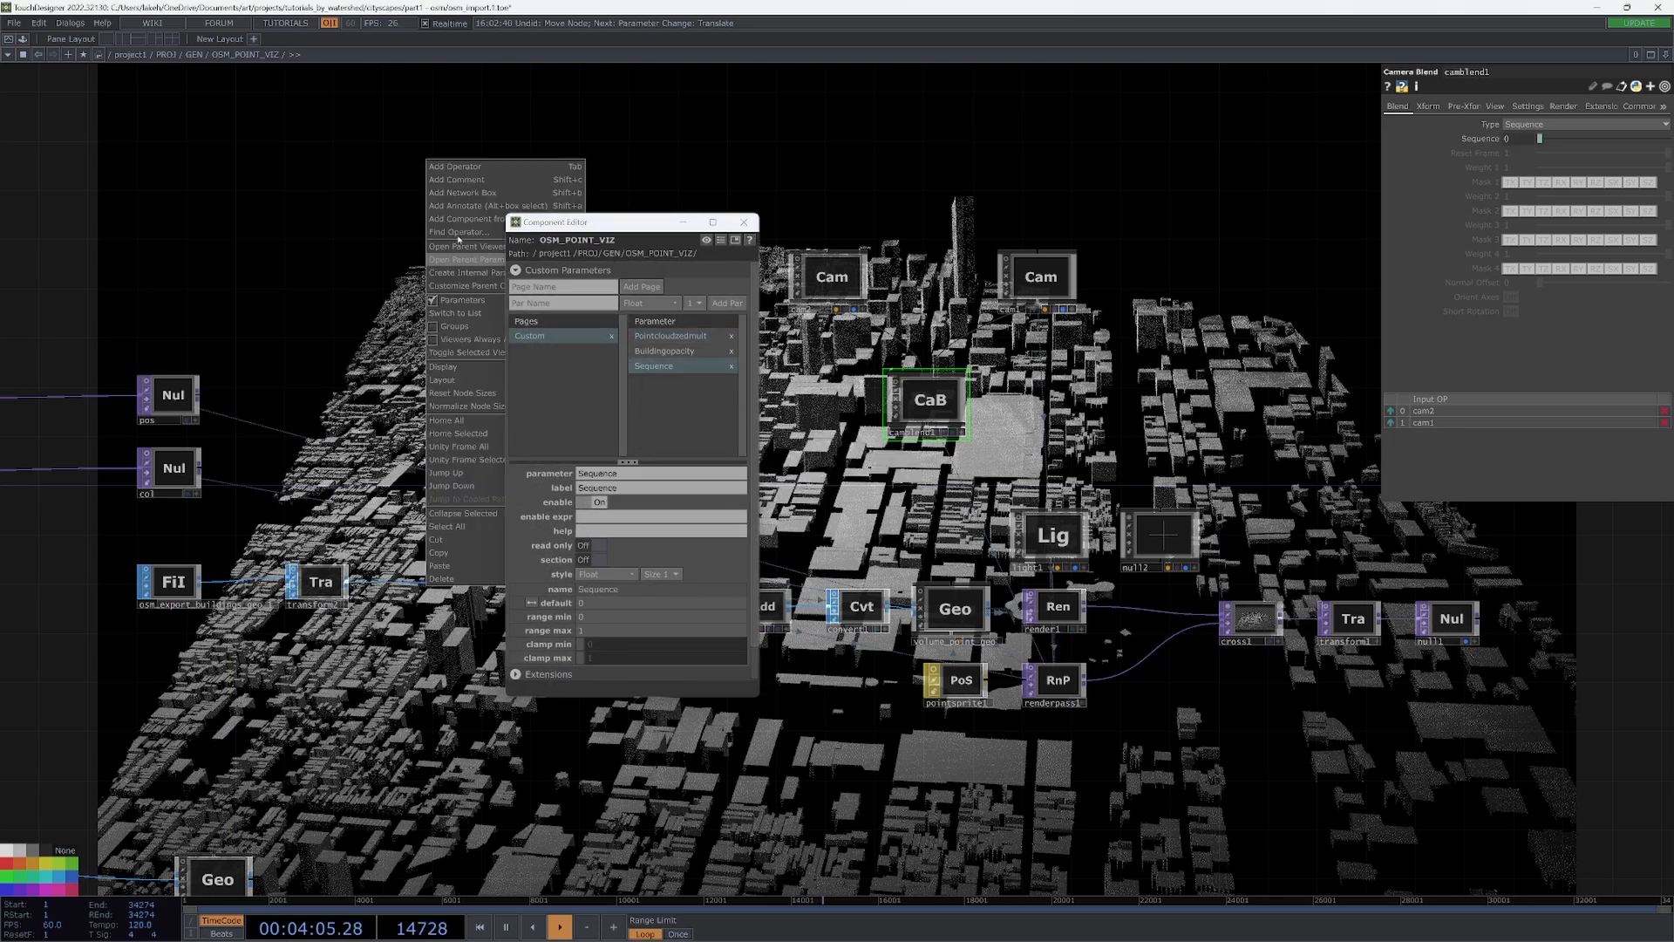
click(454, 259)
drag(446, 82, 164, 111)
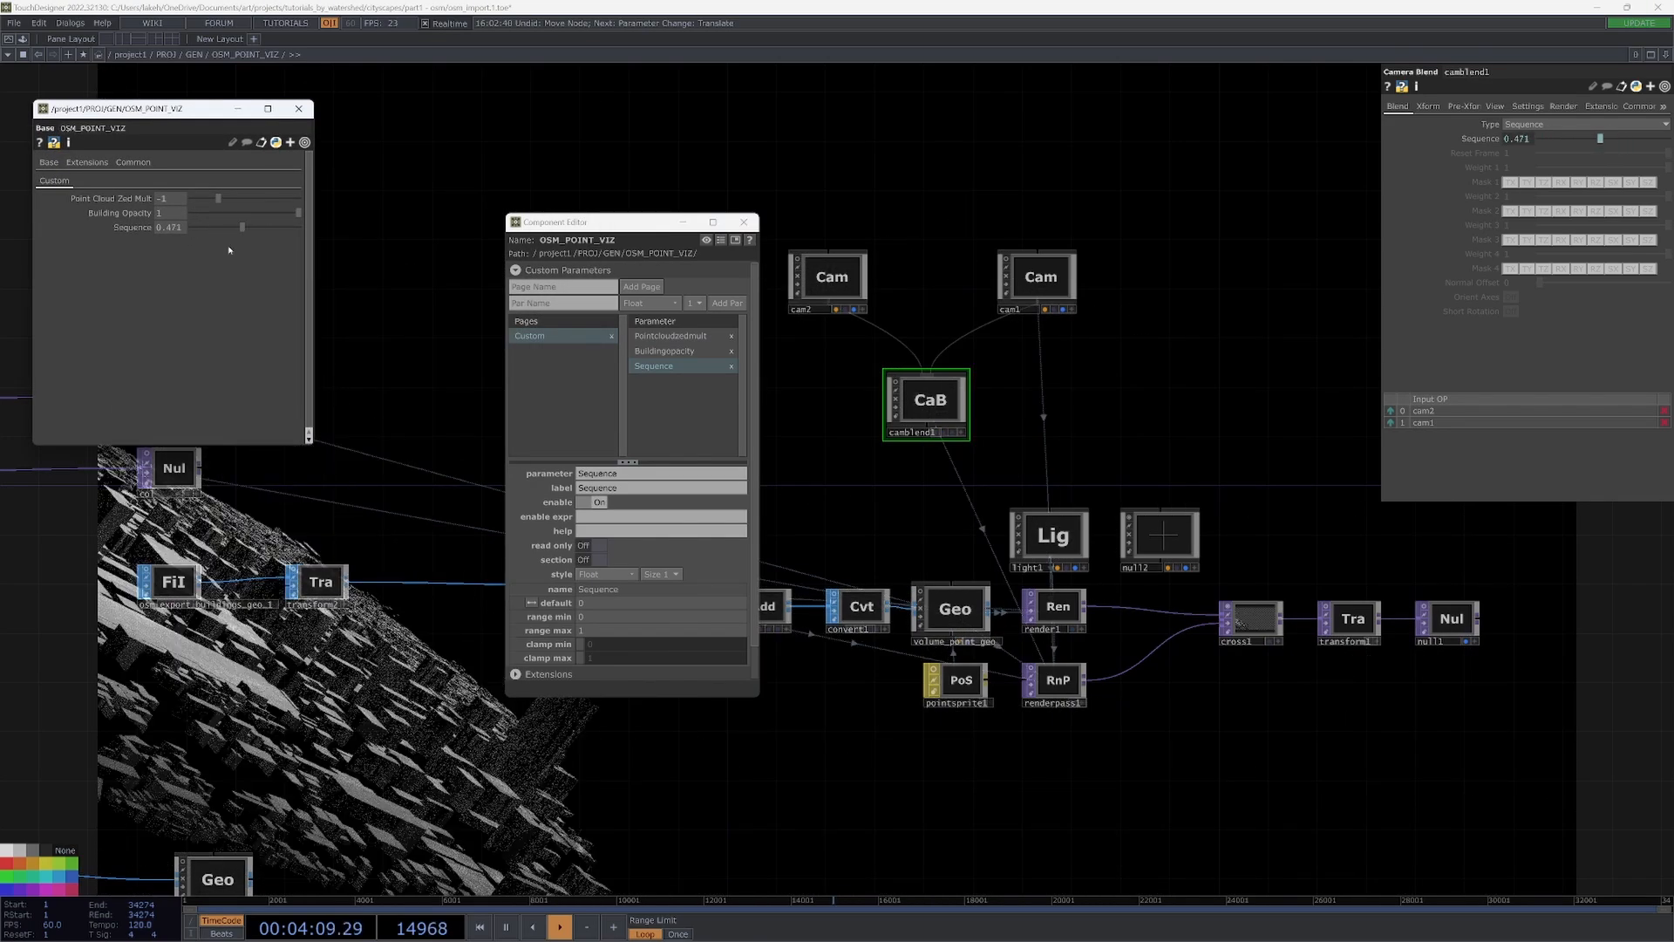
click(742, 223)
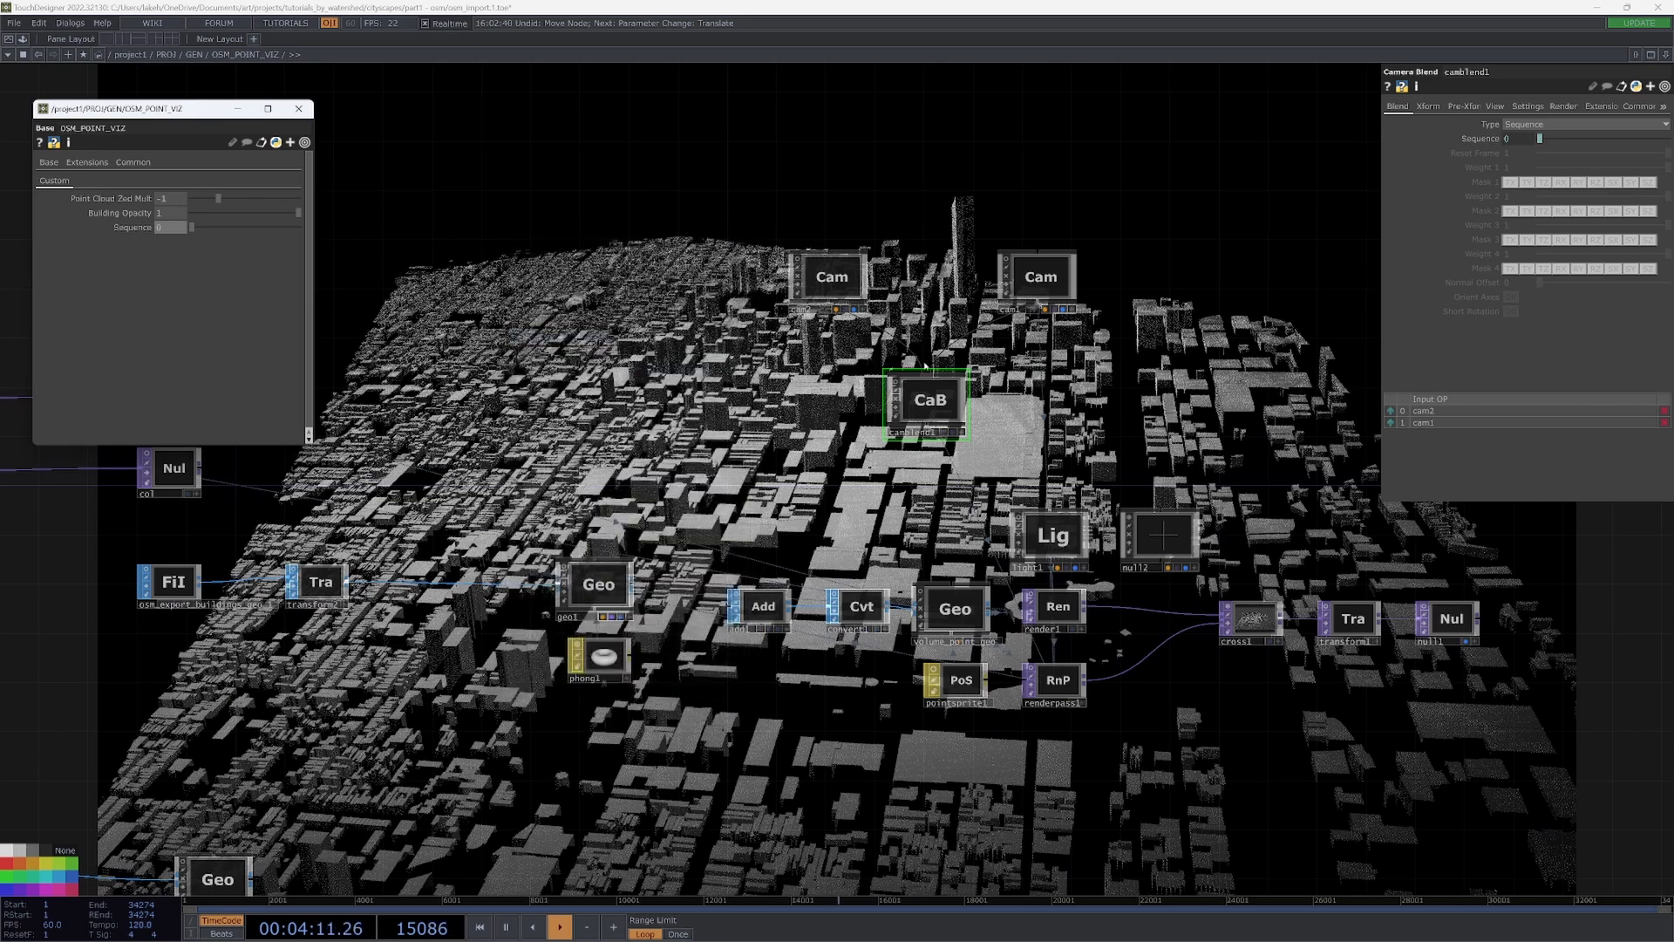
- Preview the camera transition and building visibility by sweeping Sequence and Building Opacity, returning them to 0 and 1
drag(1121, 425, 1017, 397)
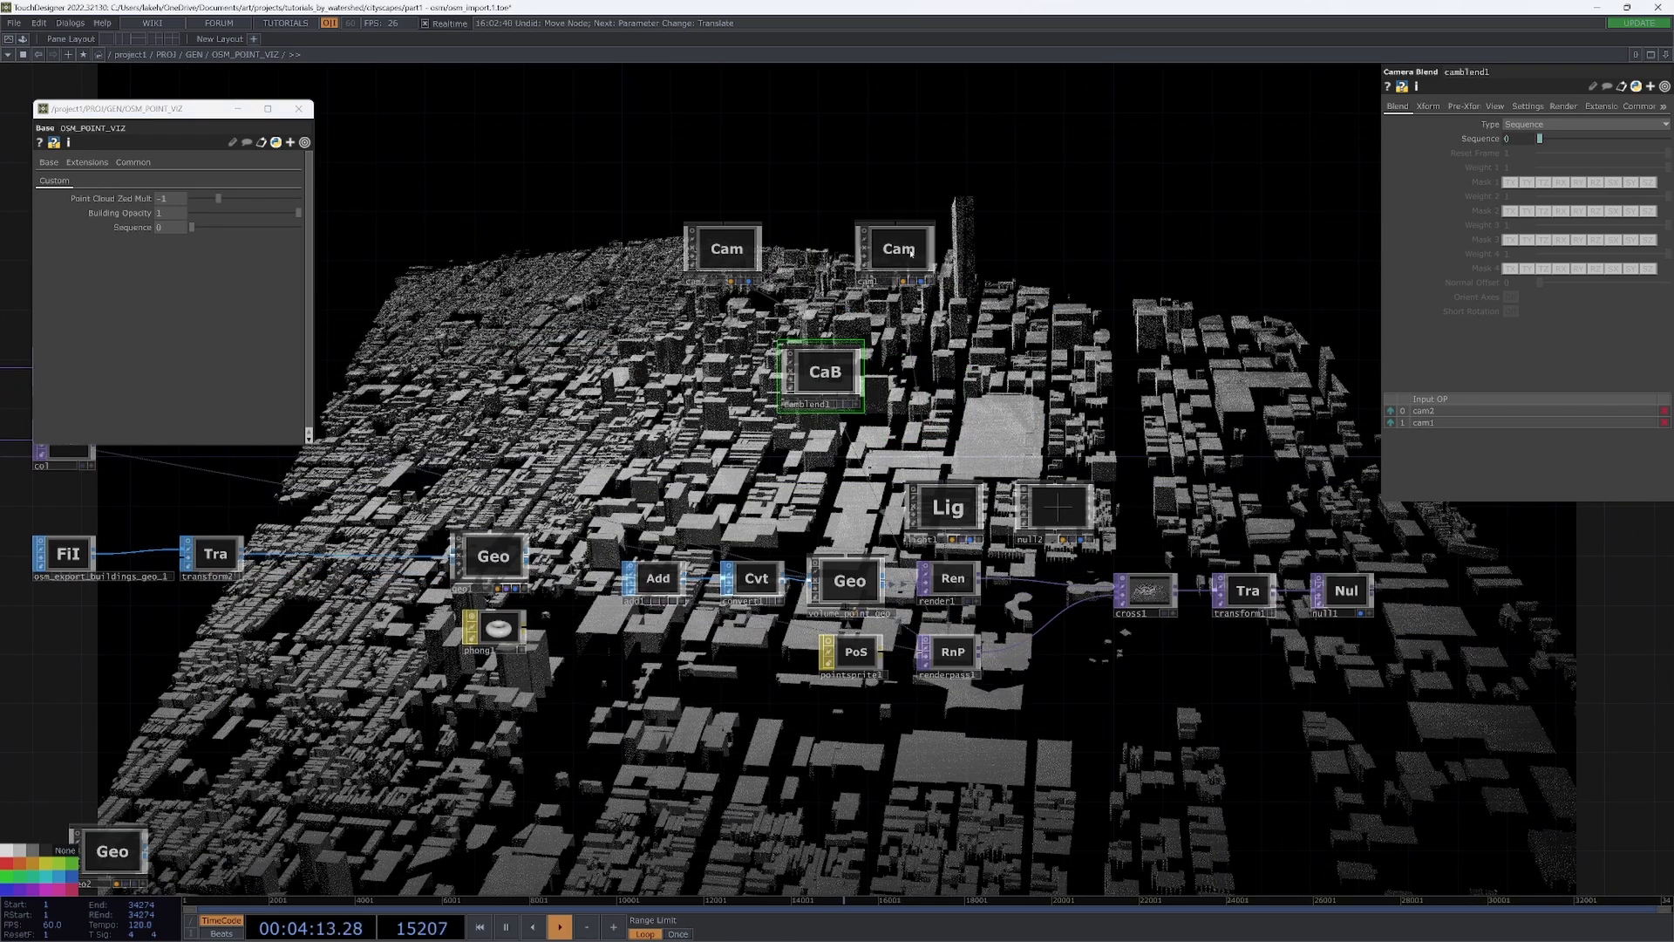
mouse_move(192, 227)
mouse_down()
mouse_move(329, 223)
mouse_move(169, 234)
mouse_up()
drag(296, 214, 353, 245)
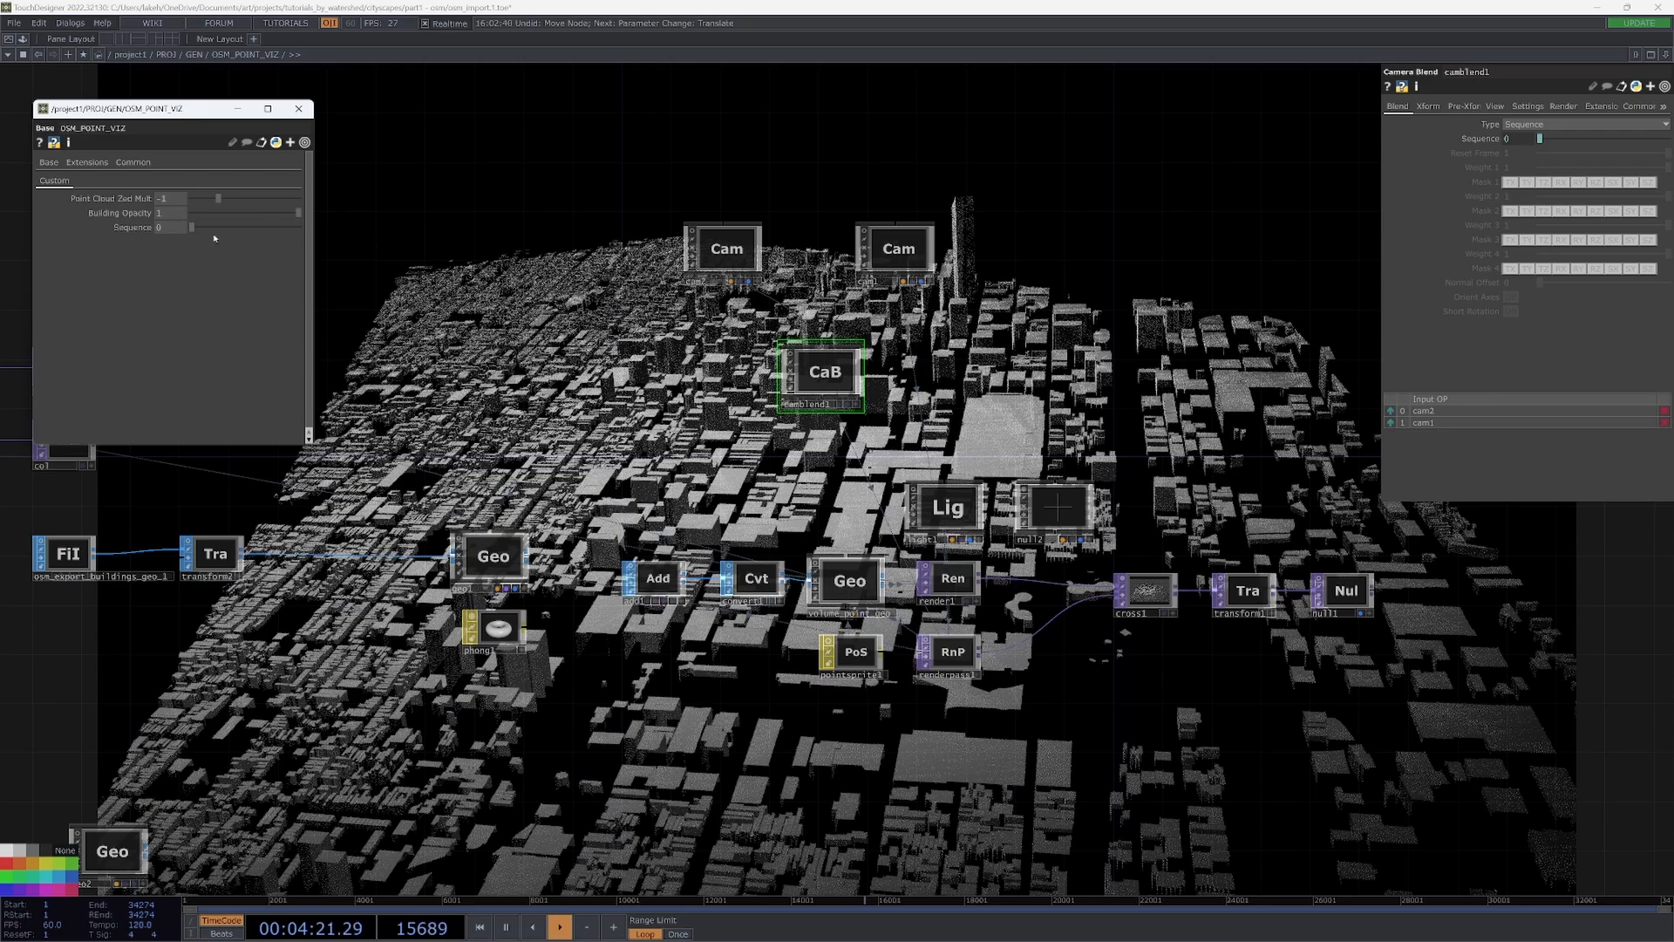
drag(193, 227, 116, 242)
drag(297, 213, 340, 211)
- Rearrange the two camera nodes and the camera blend node to make room for another camera
mouse_move(520, 308)
mouse_down()
mouse_move(365, 376)
mouse_move(494, 297)
mouse_up()
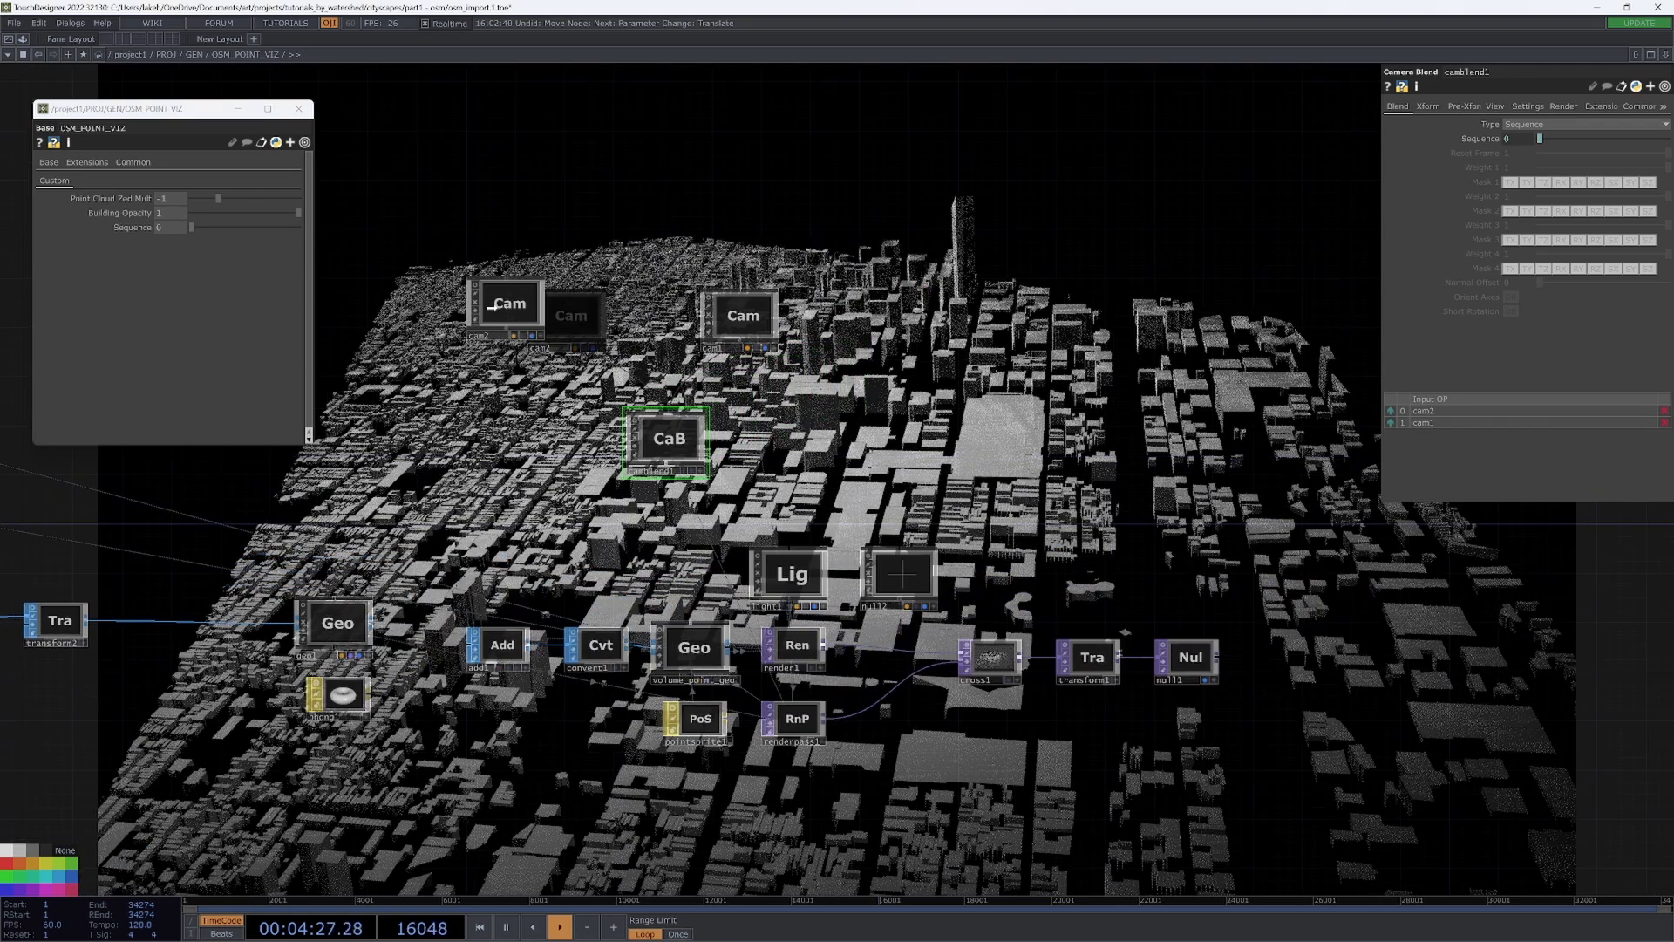
drag(702, 324, 629, 311)
drag(672, 441, 695, 466)
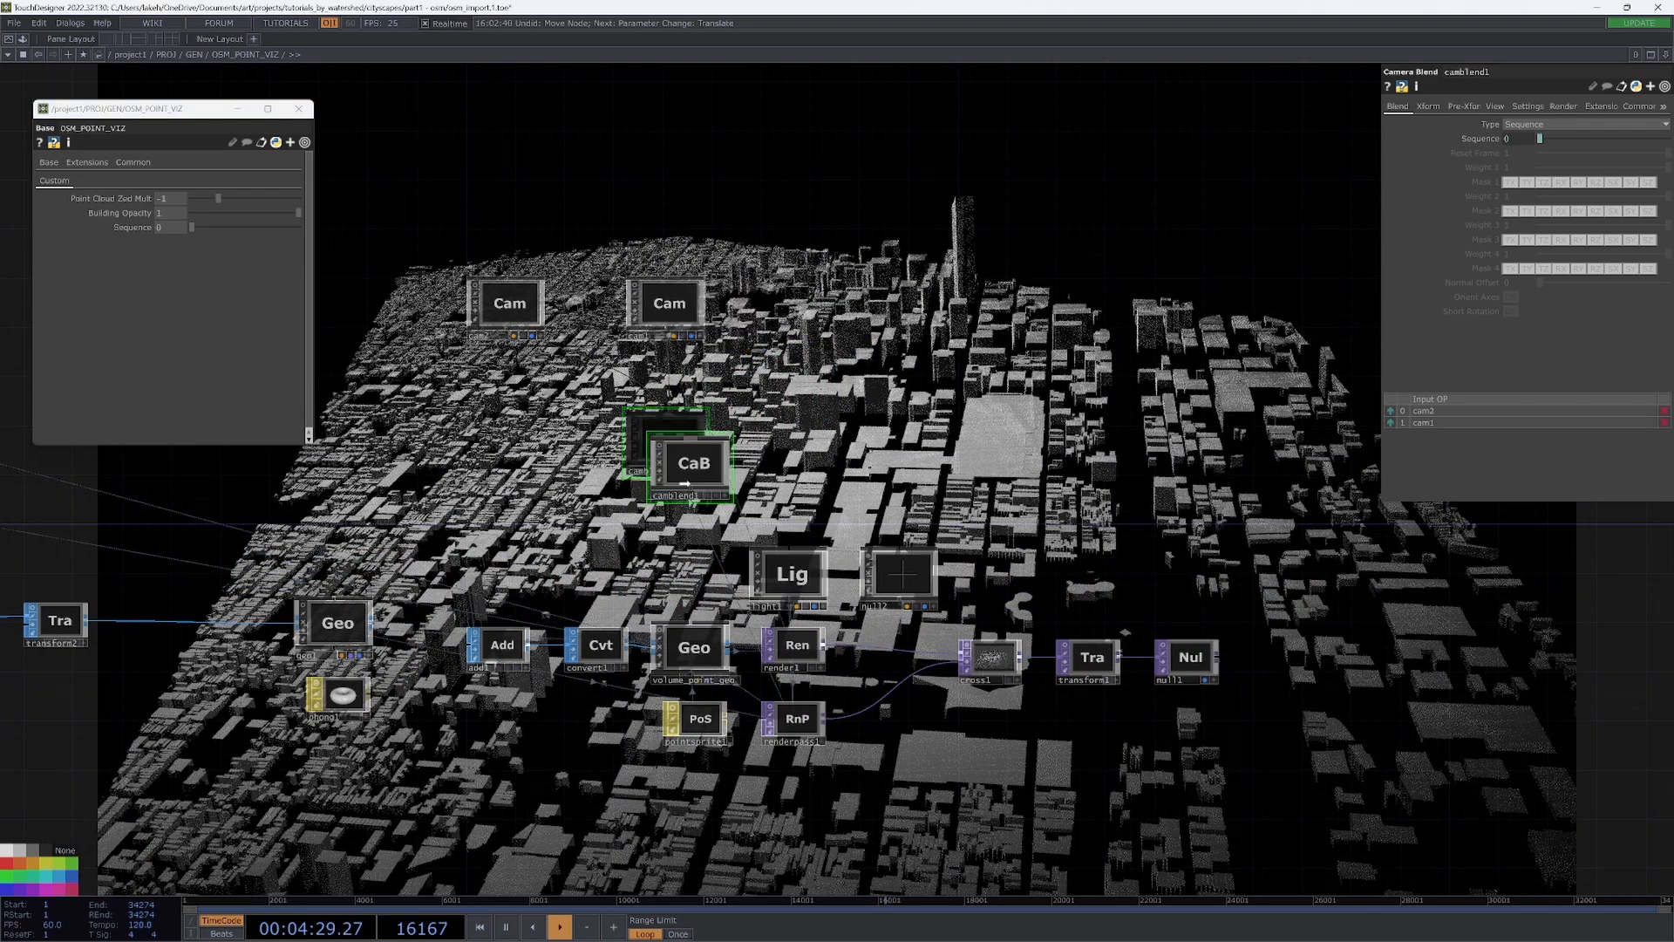
drag(540, 327, 503, 328)
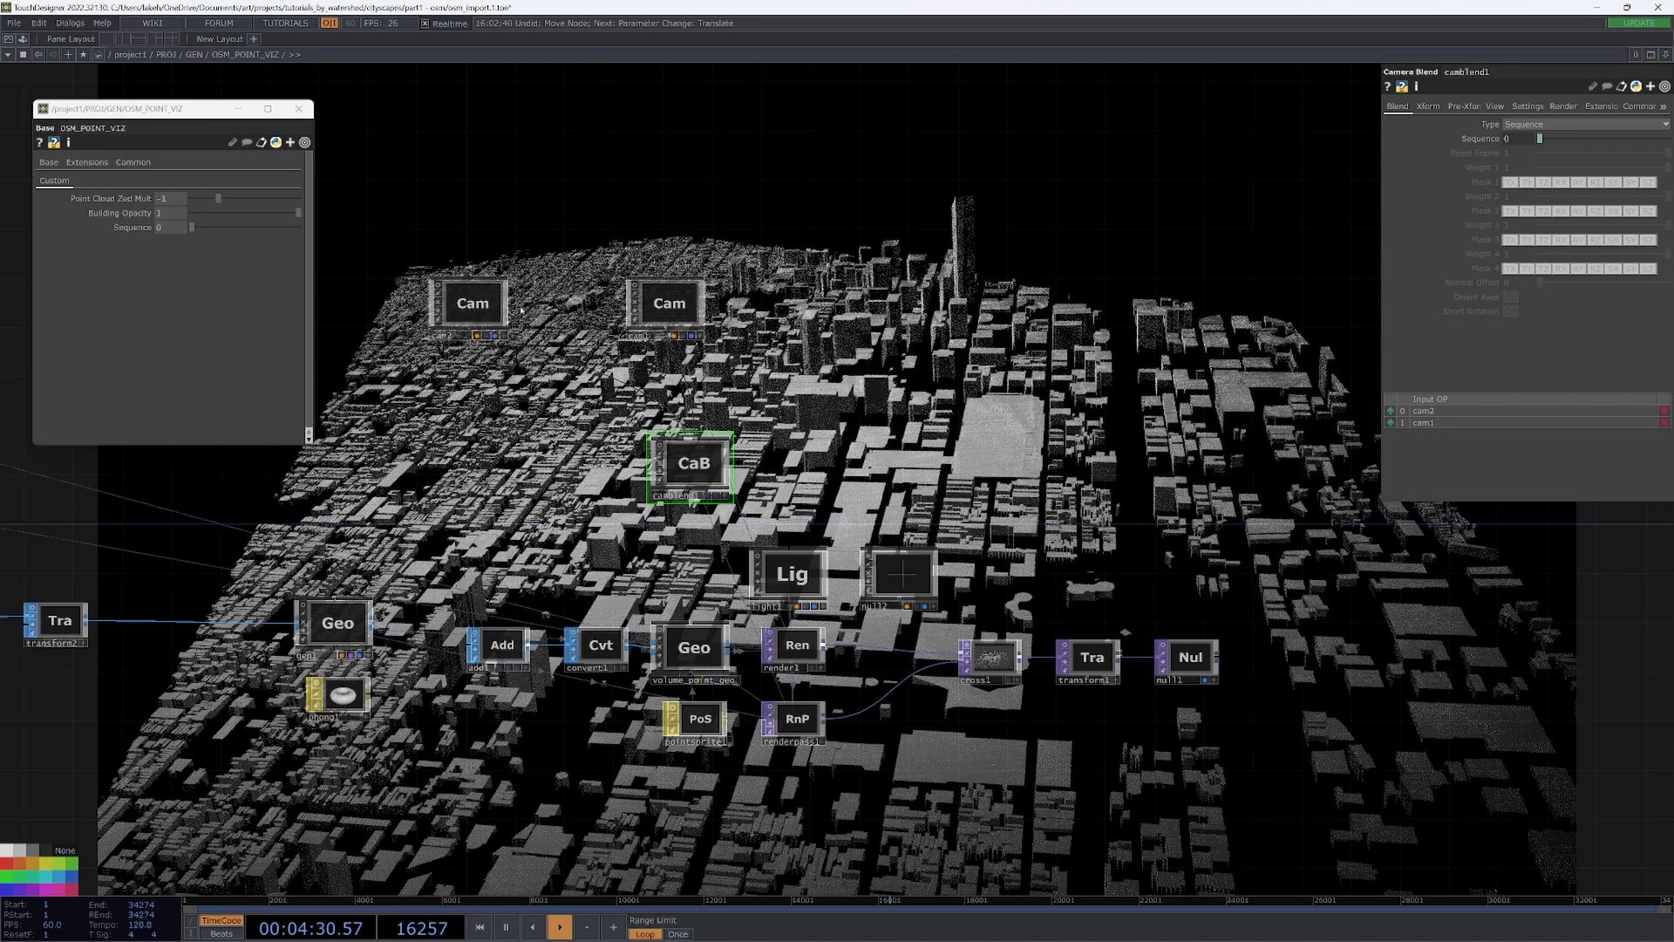
drag(684, 303, 695, 304)
- Duplicate cam1, place the copy to its right, and connect it to the camera blend as a third input
click(694, 319)
key(ctrl+c)
key(ctrl+v)
drag(692, 390, 827, 320)
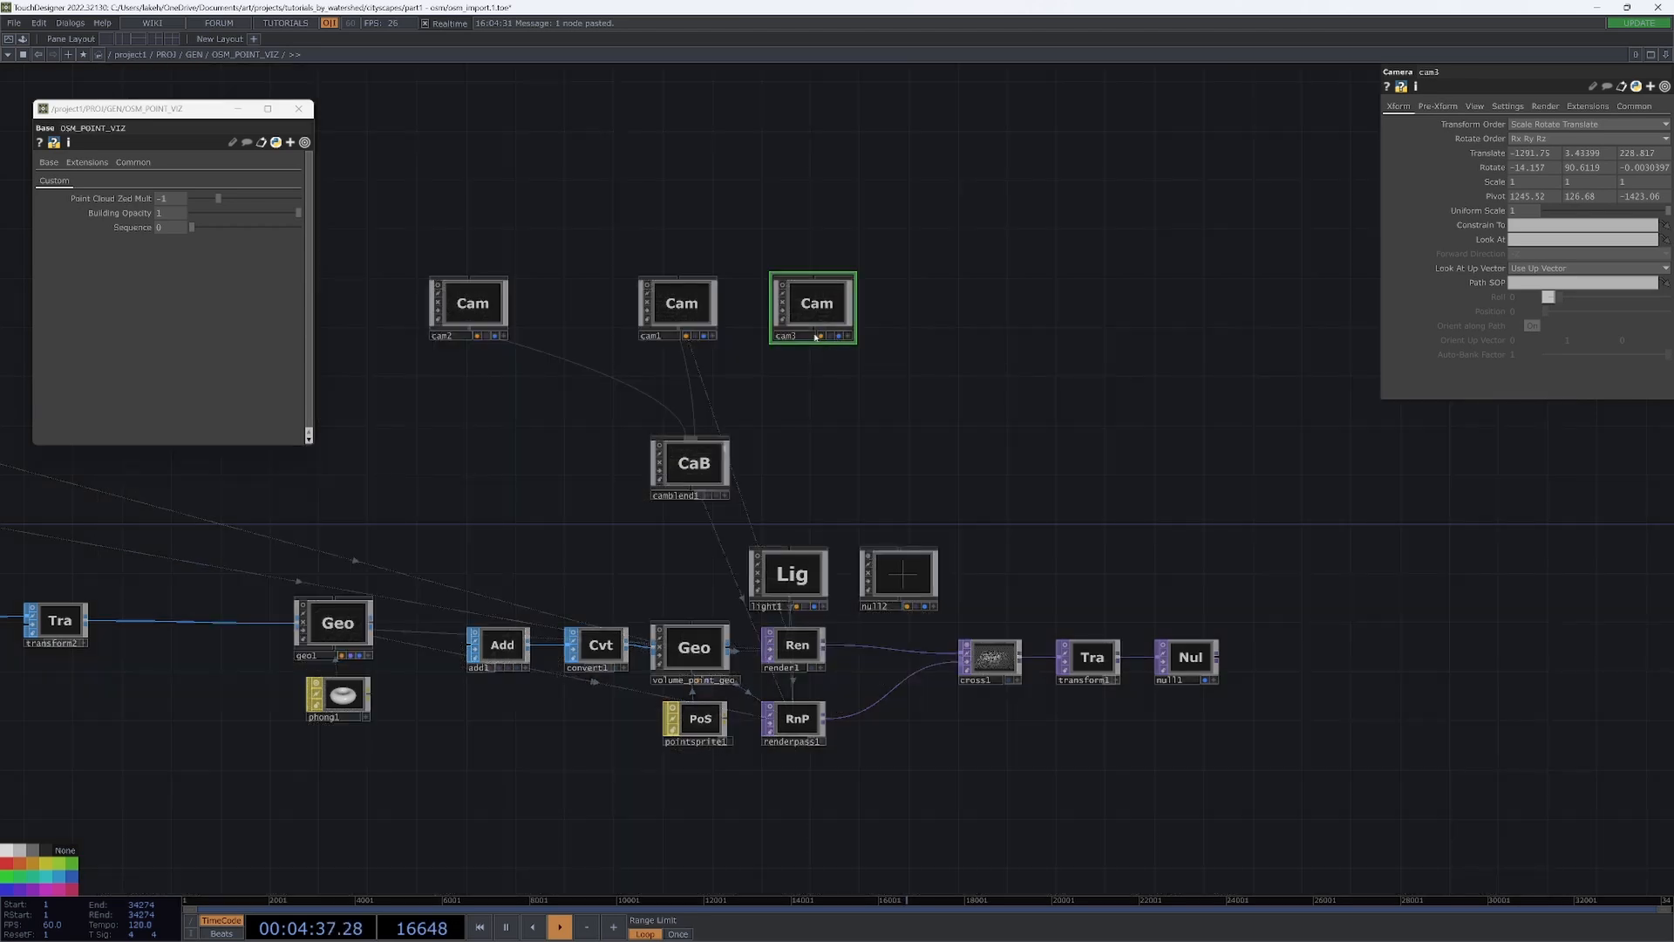
drag(803, 320, 815, 320)
click(708, 473)
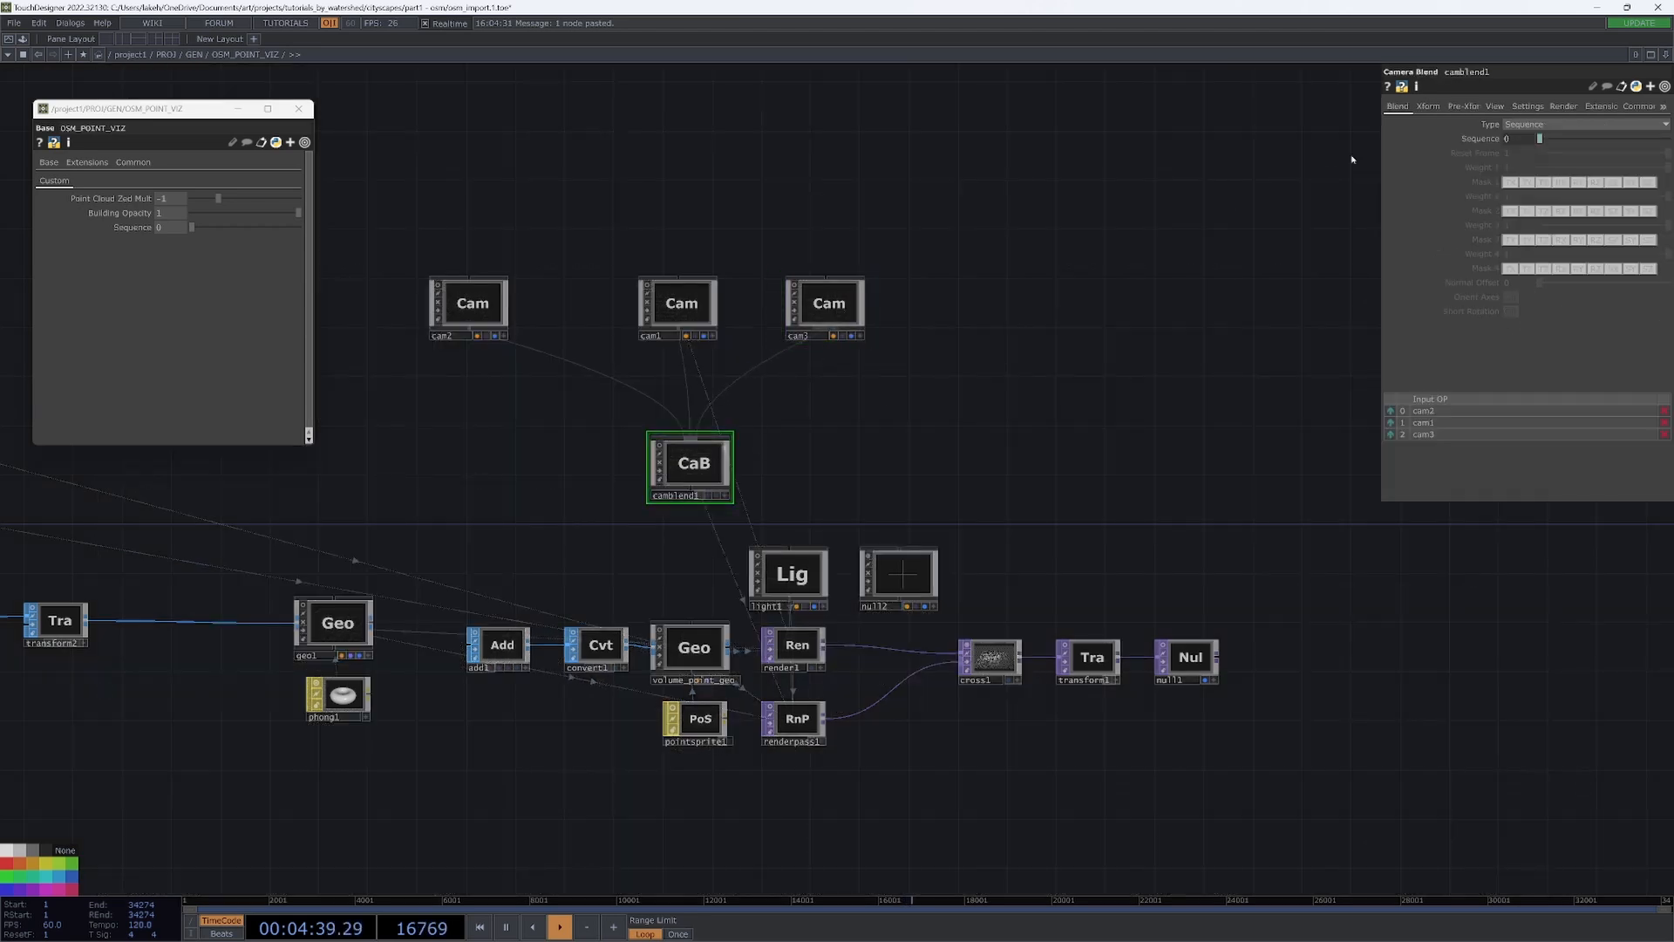
- Set Sequence to 2 to render through the third camera, and select that camera node
middle_drag(175, 228, 175, 233)
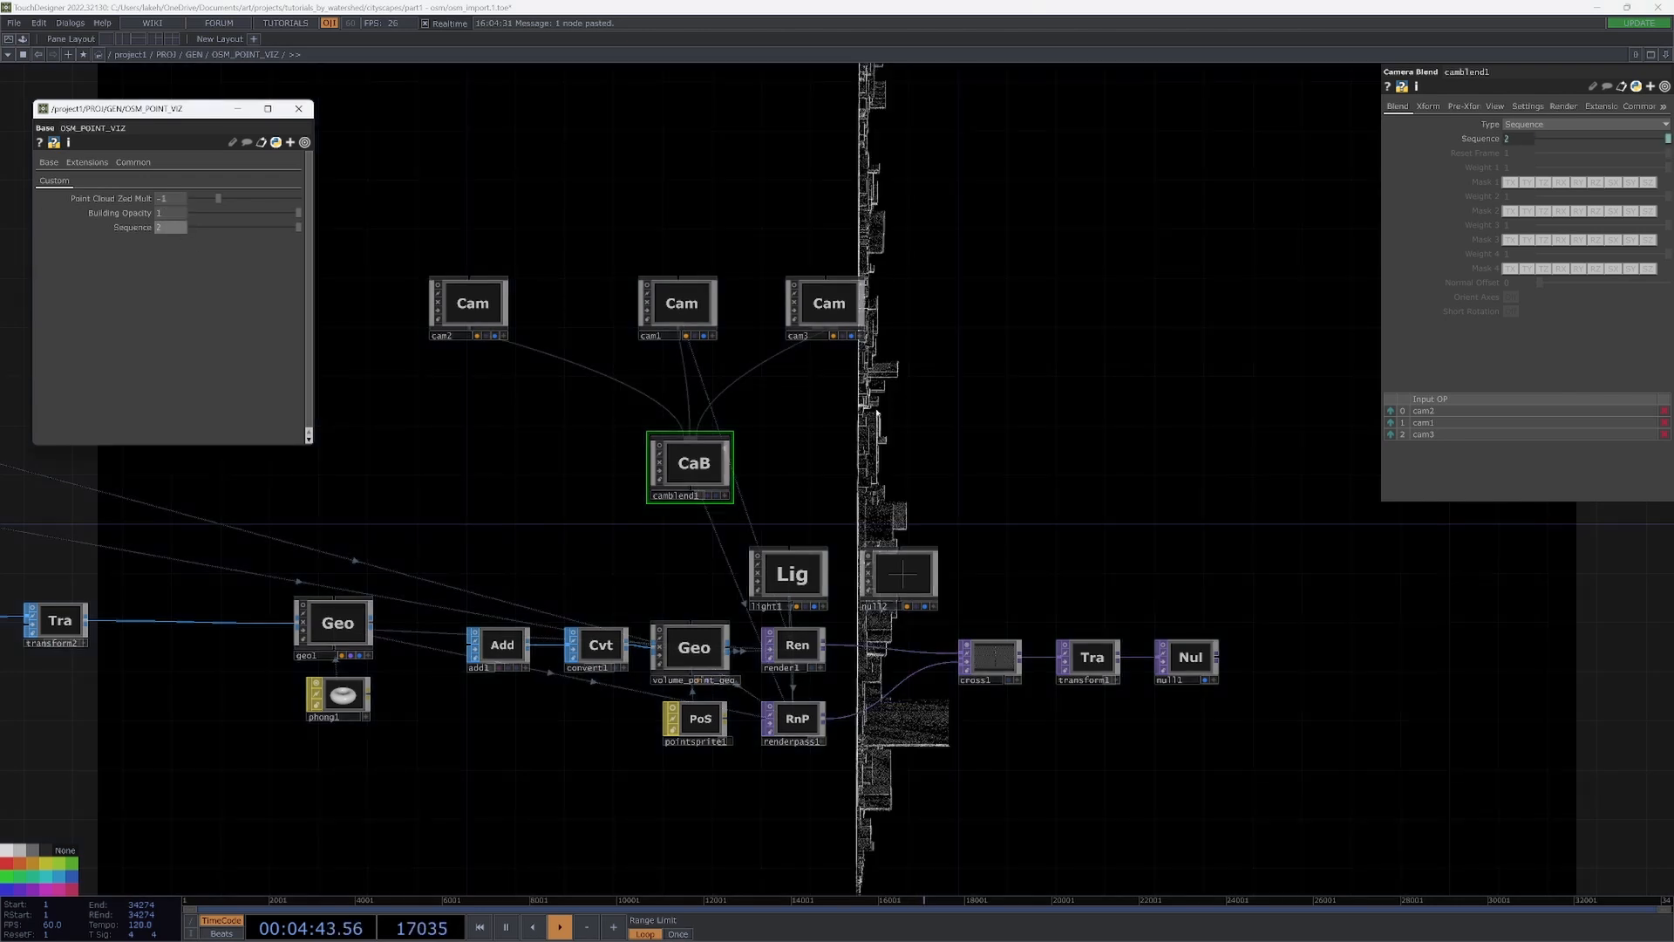
drag(818, 463, 804, 489)
click(804, 349)
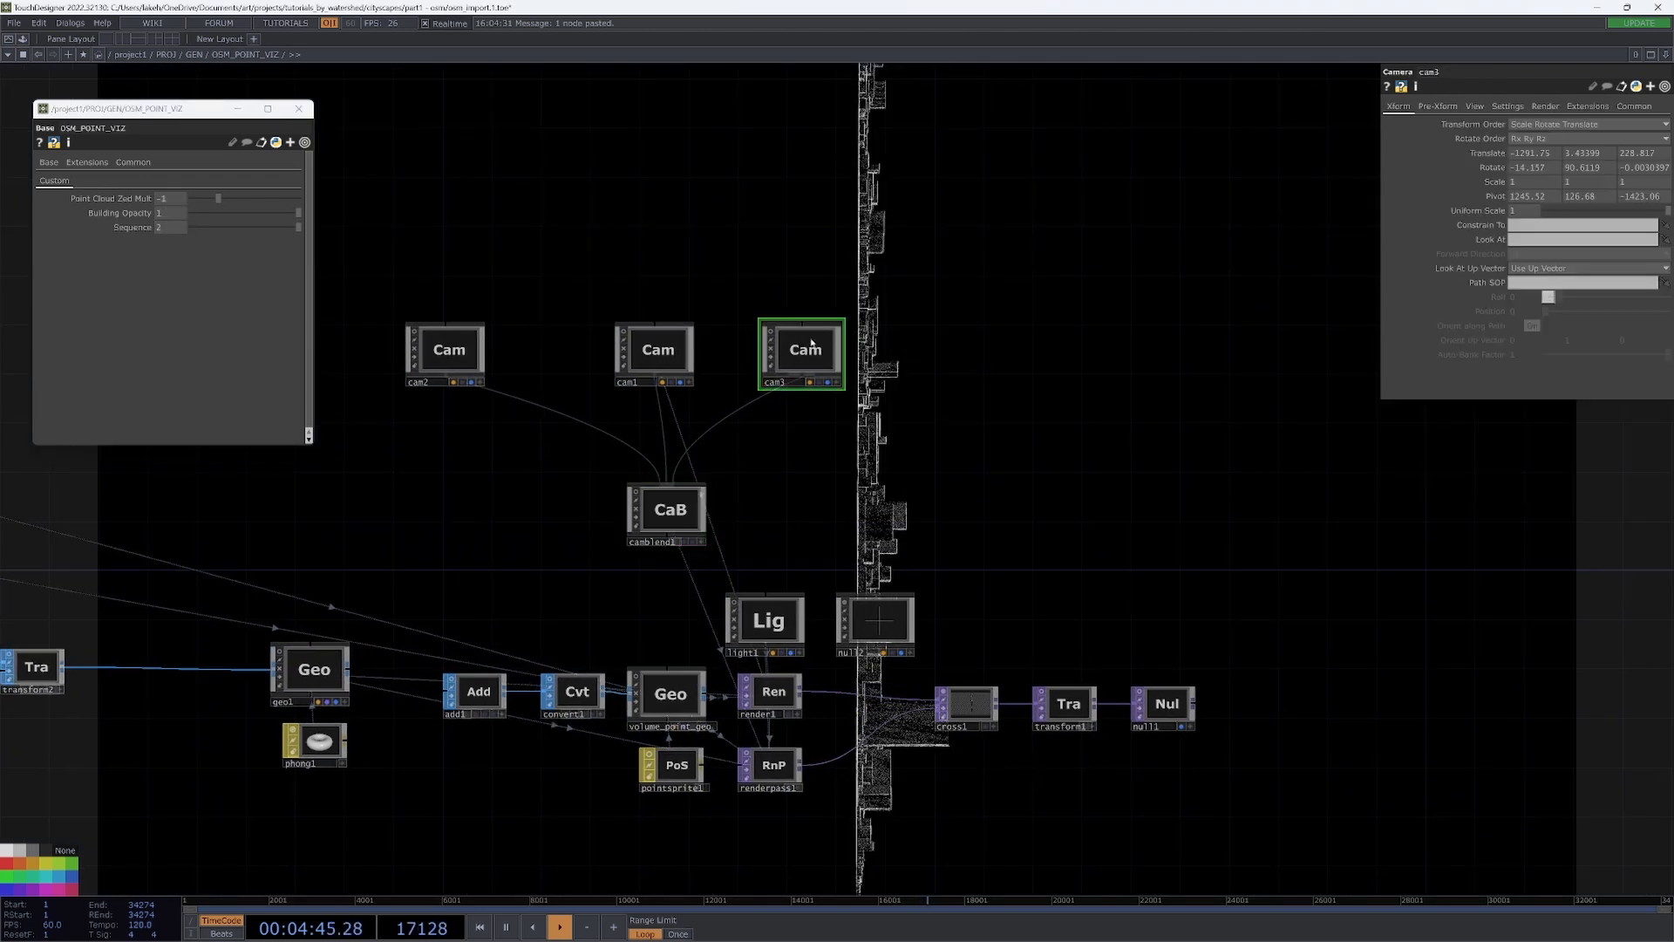
- Duplicate cam2, place the copy above the camera row, and connect it to the camera blend
click(447, 350)
key(ctrl+v)
drag(452, 433, 840, 255)
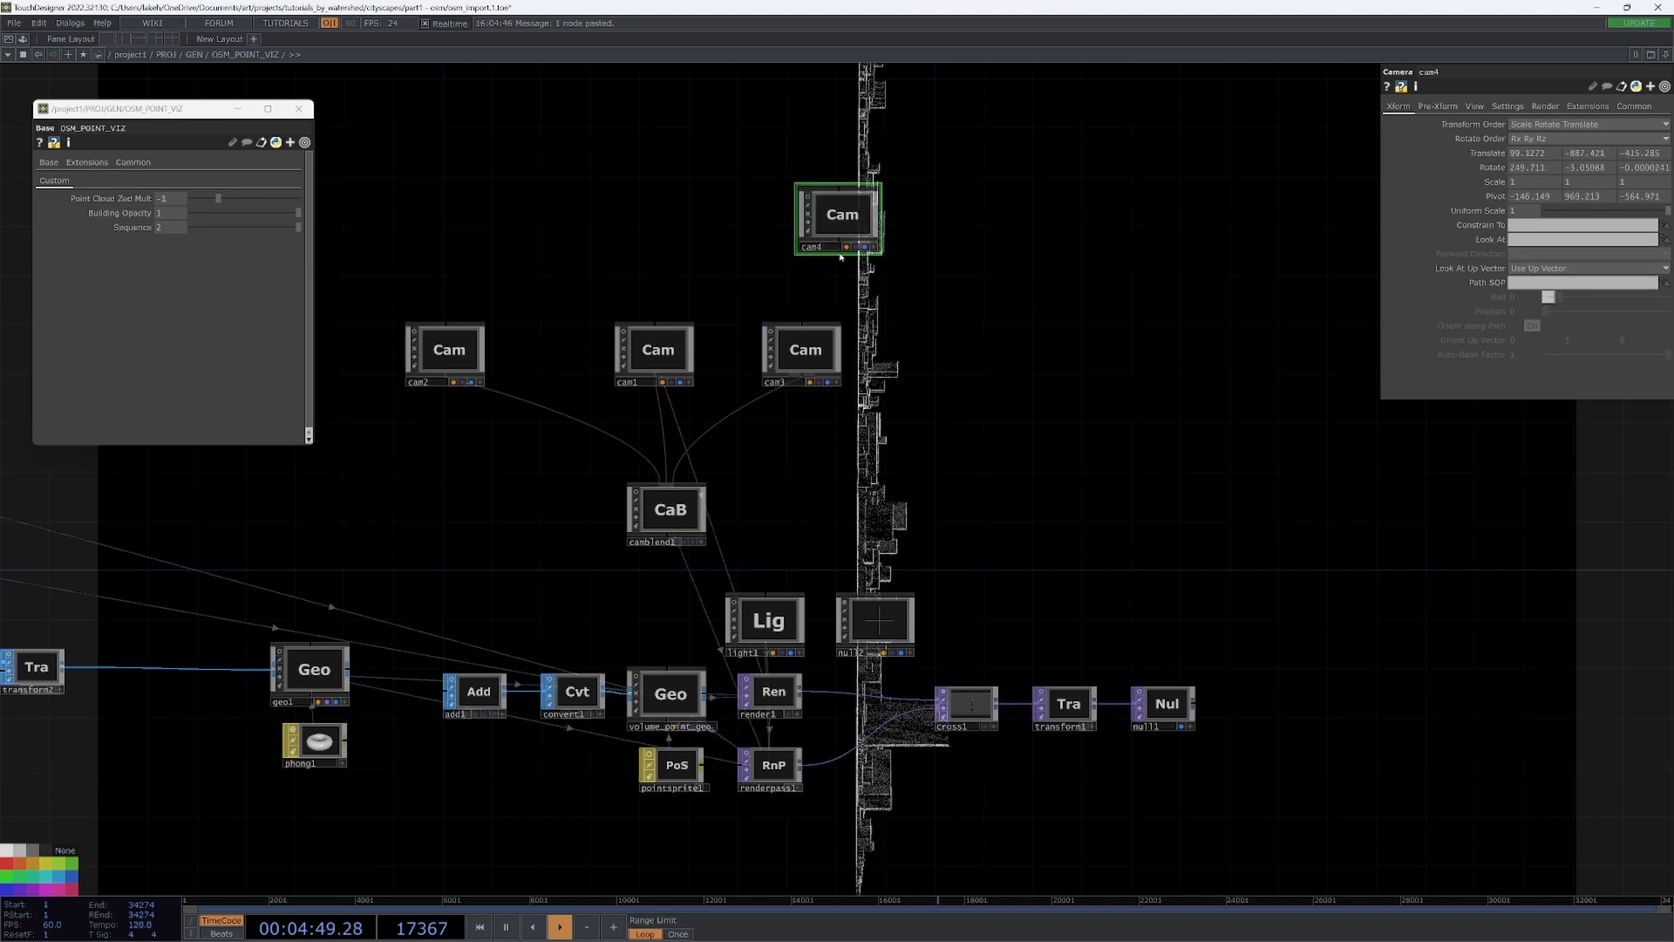
drag(741, 408, 669, 484)
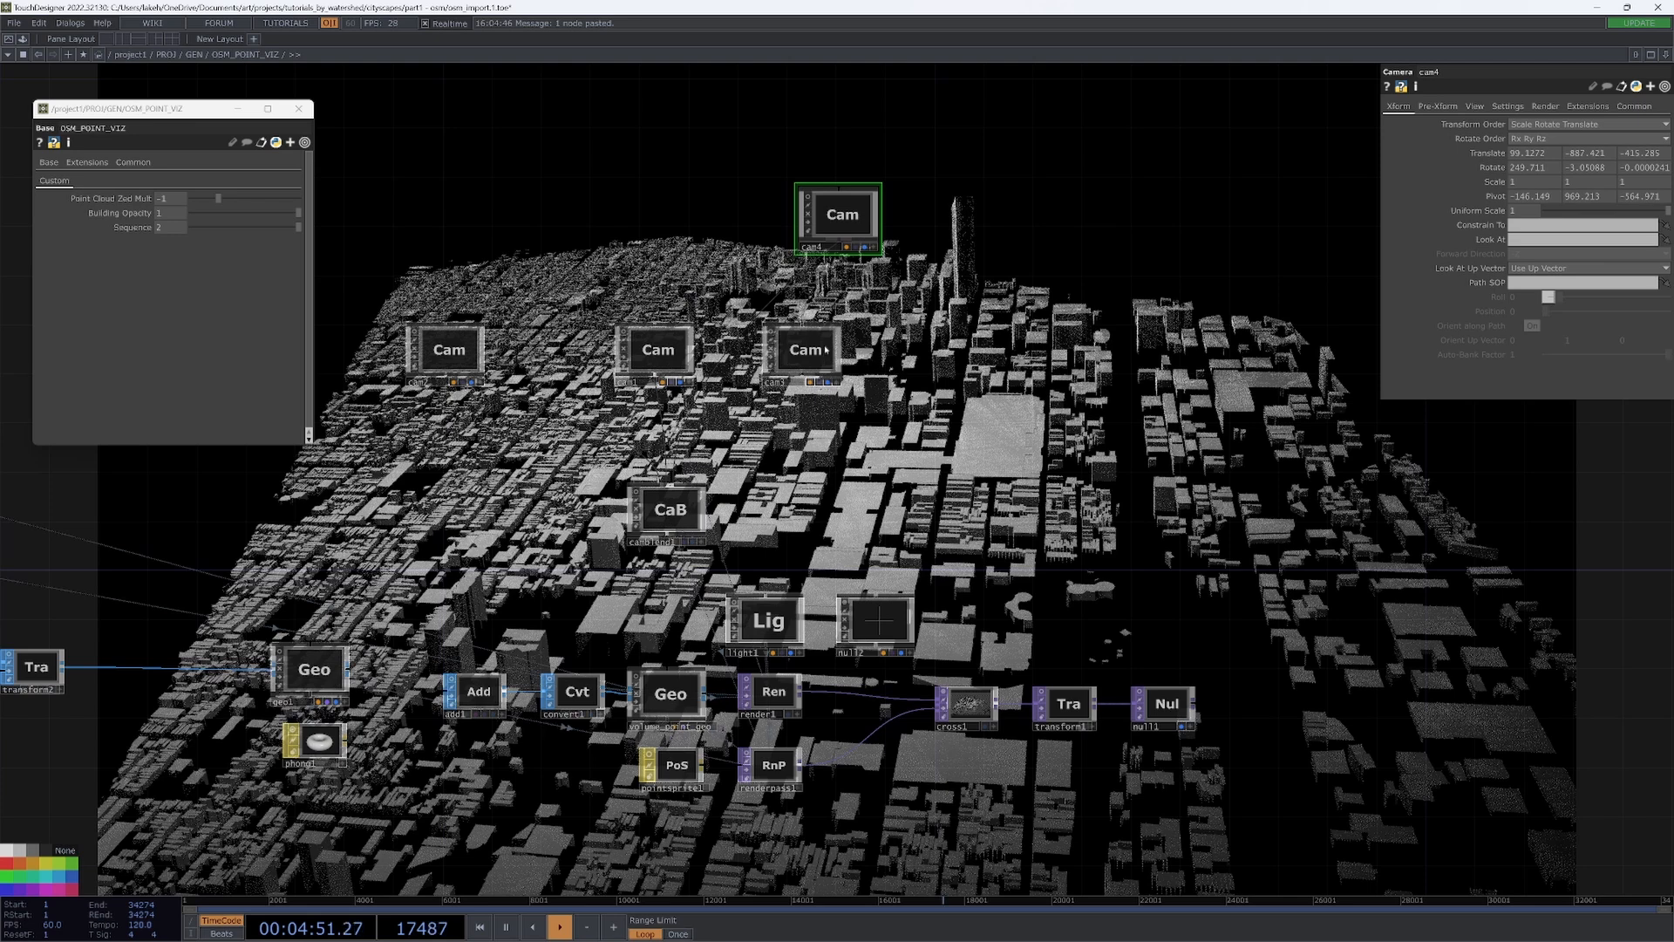
- Delete cam3 and move cam4 into its place in the camera row
click(826, 350)
key(Delete)
drag(839, 208, 839, 354)
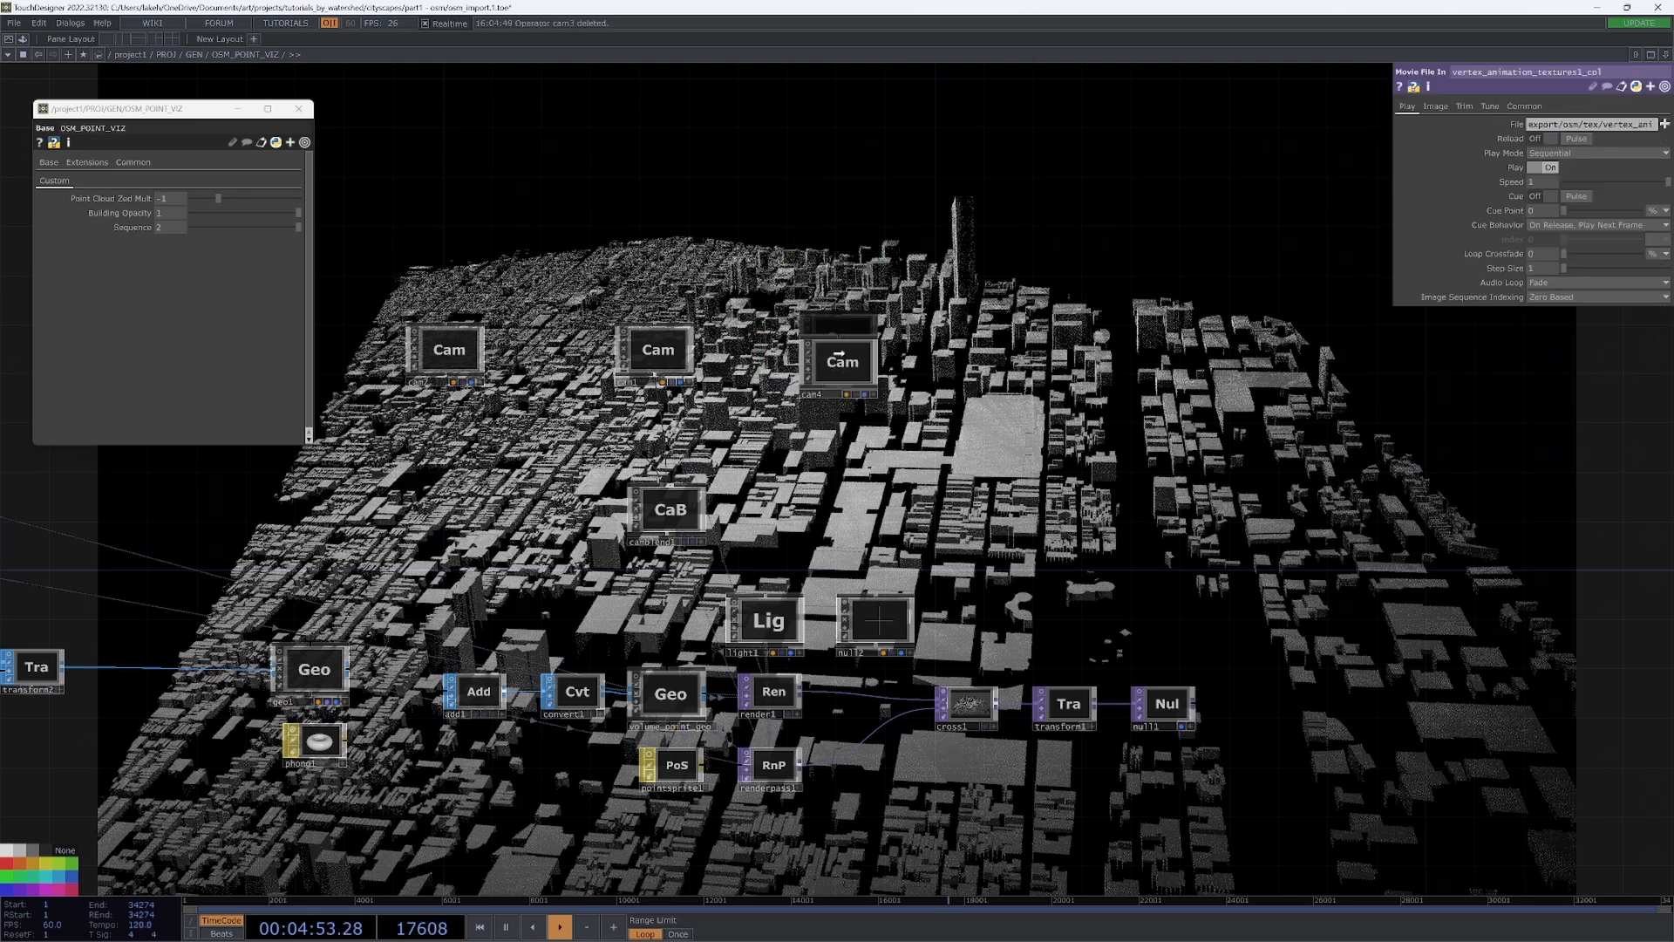
- Orbit and zoom cam4 through its node viewer to a closer, lower-angle view across the city
click(825, 376)
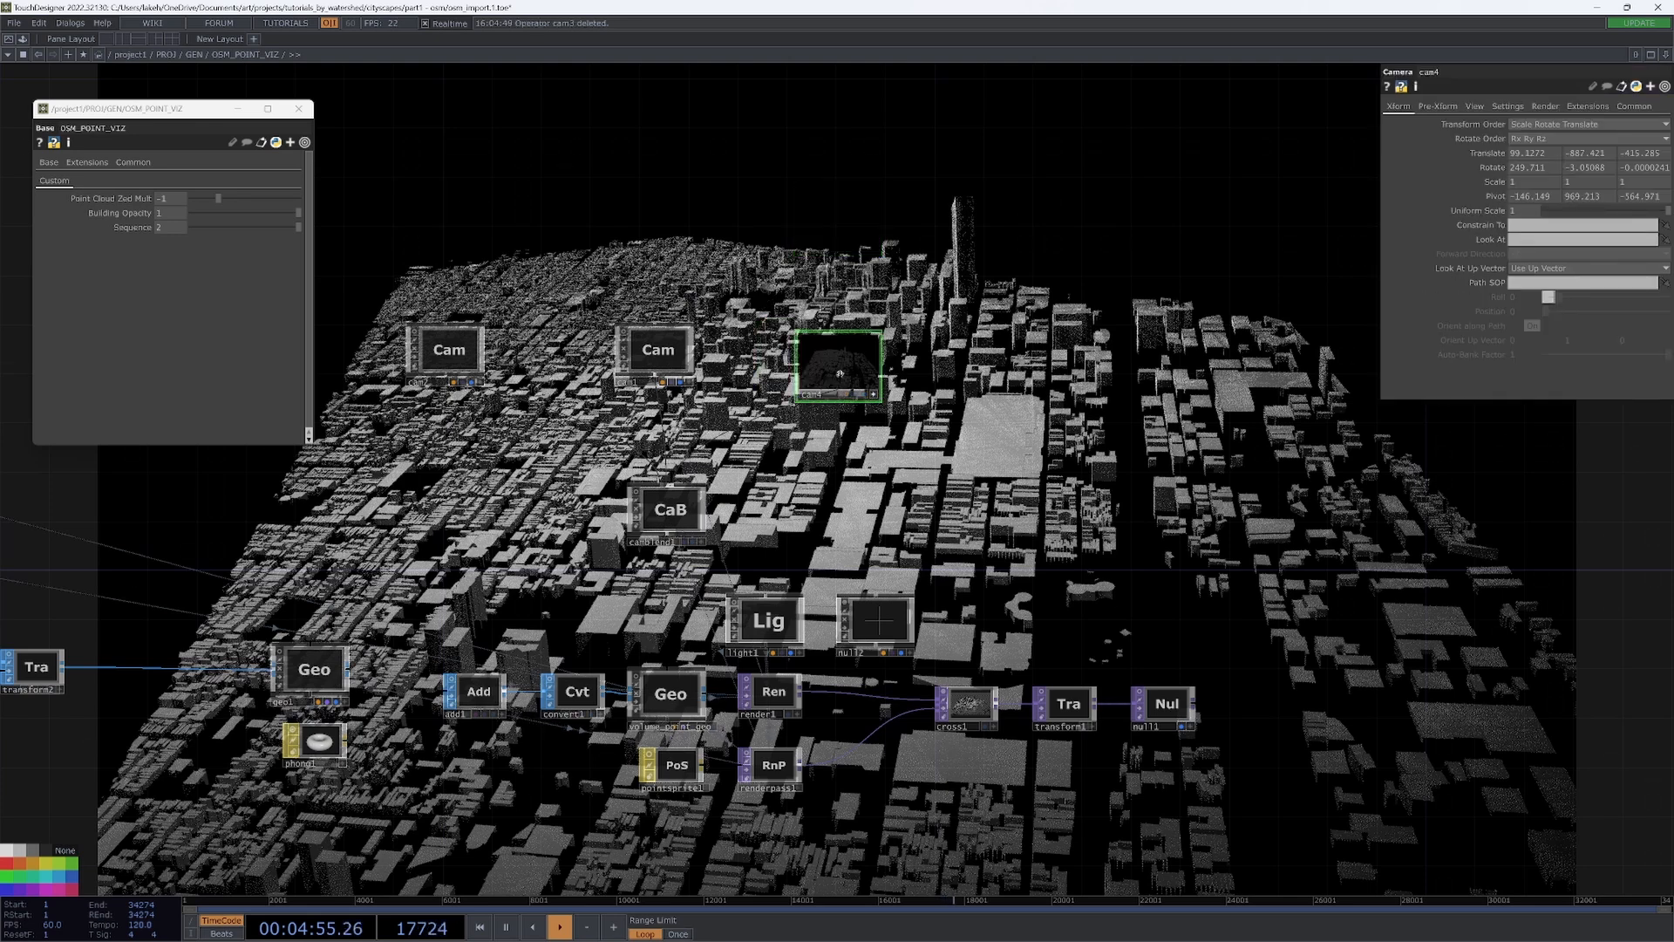
scroll(839, 364, up, 3)
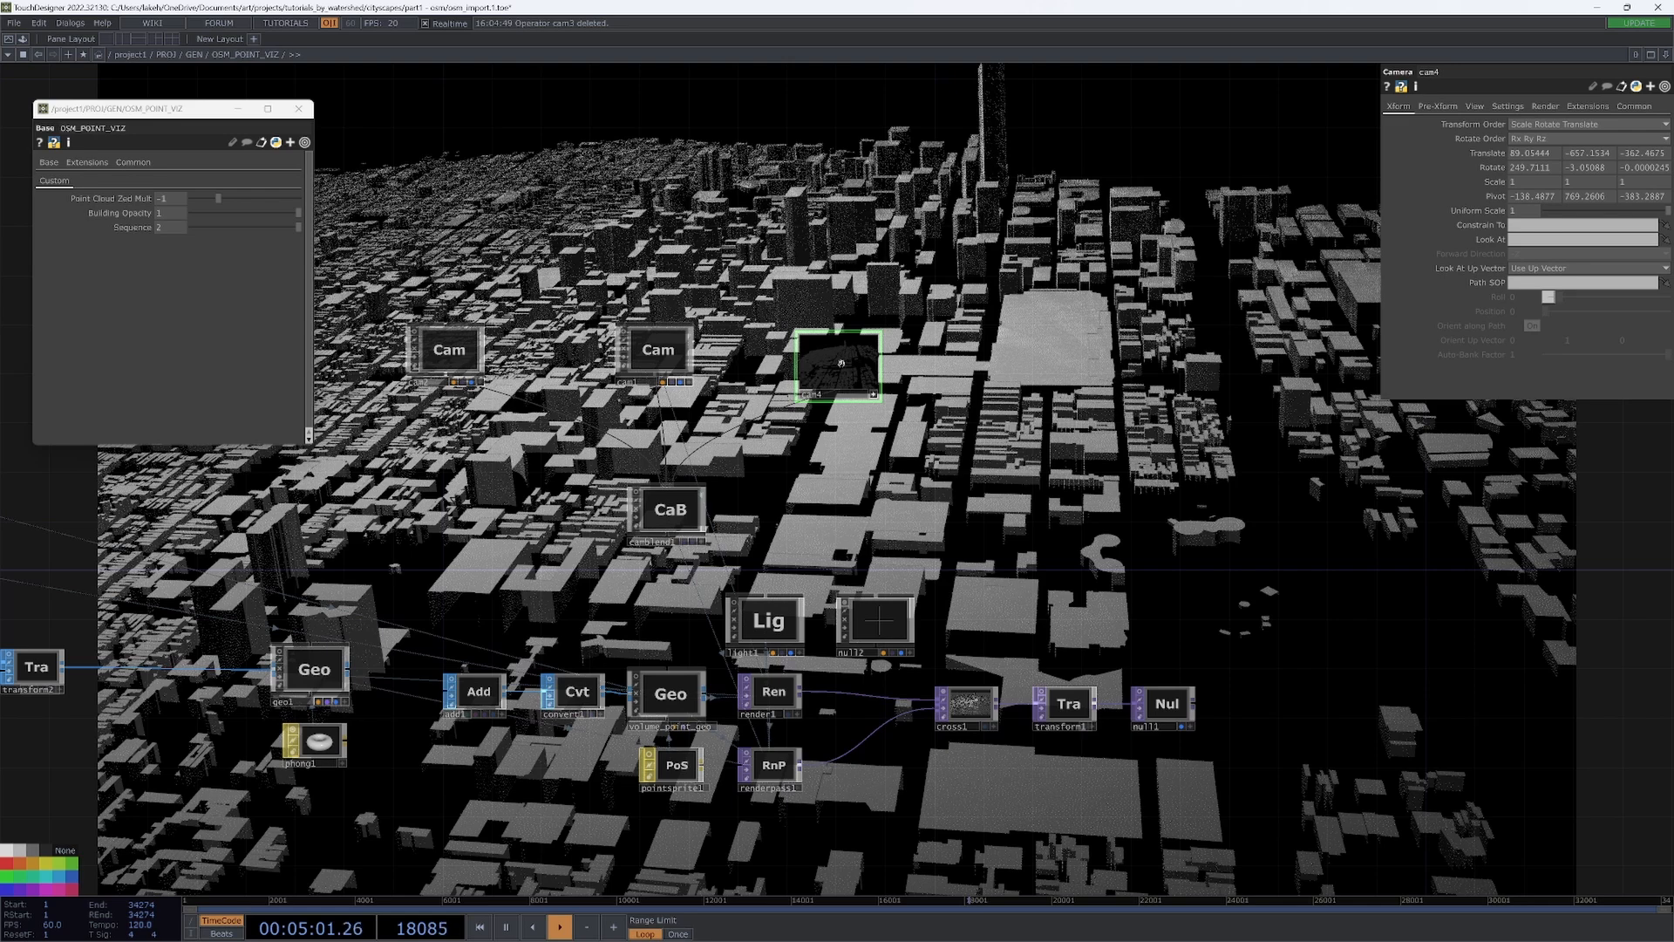
key(ctrl+z)
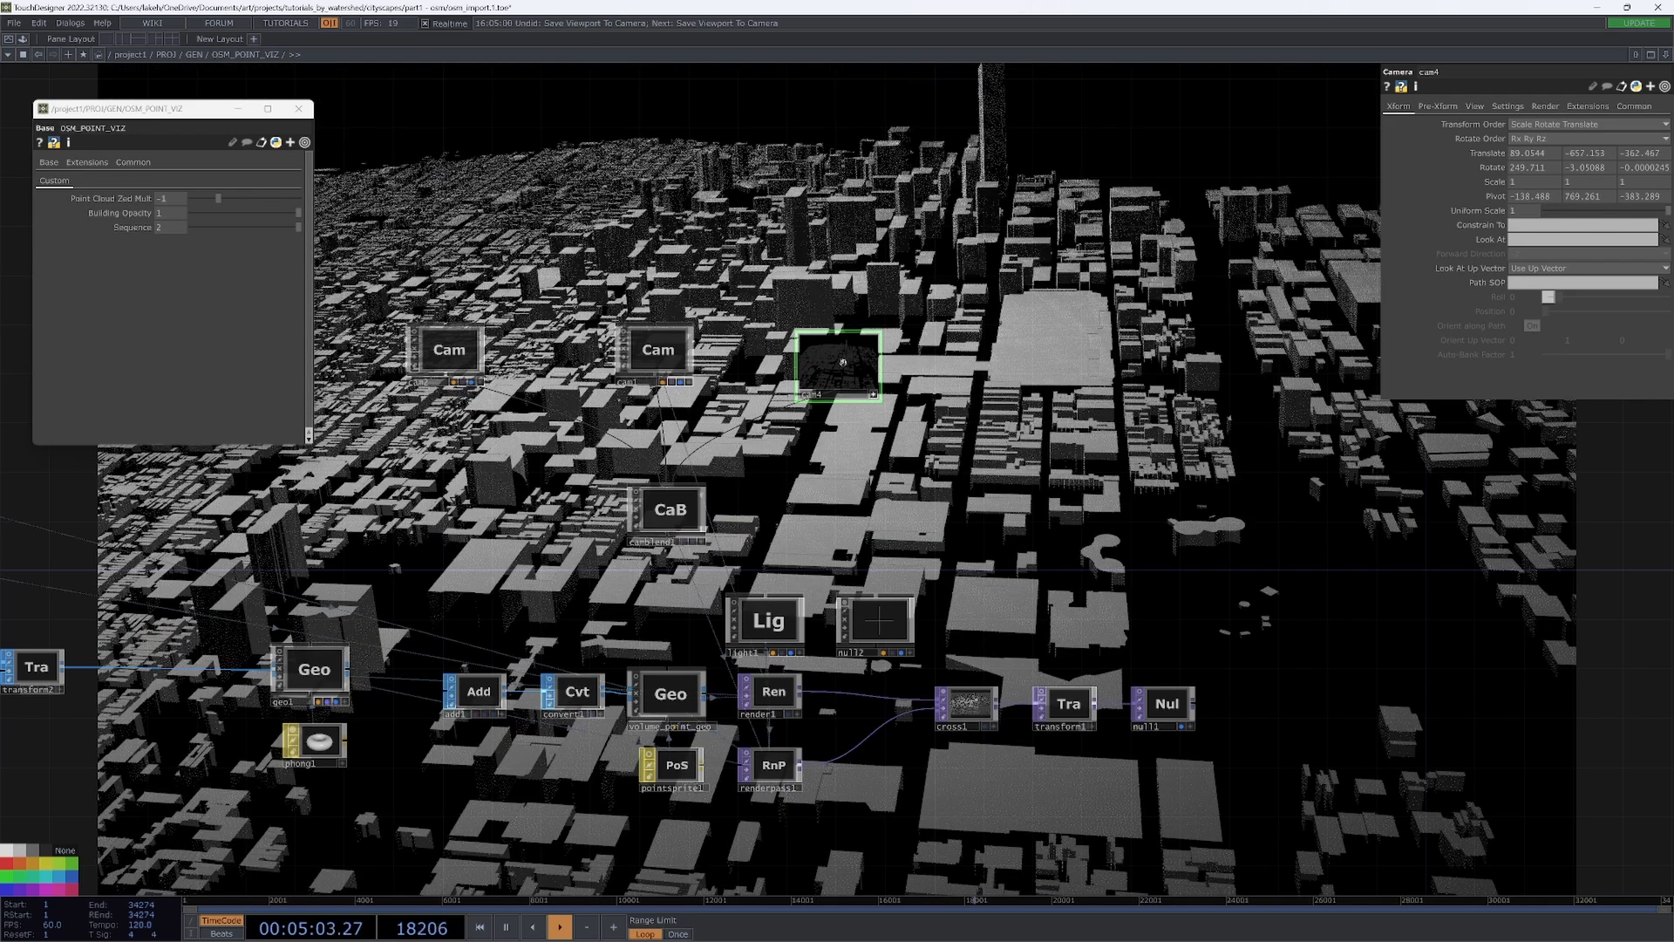
scroll(843, 366, down, 2)
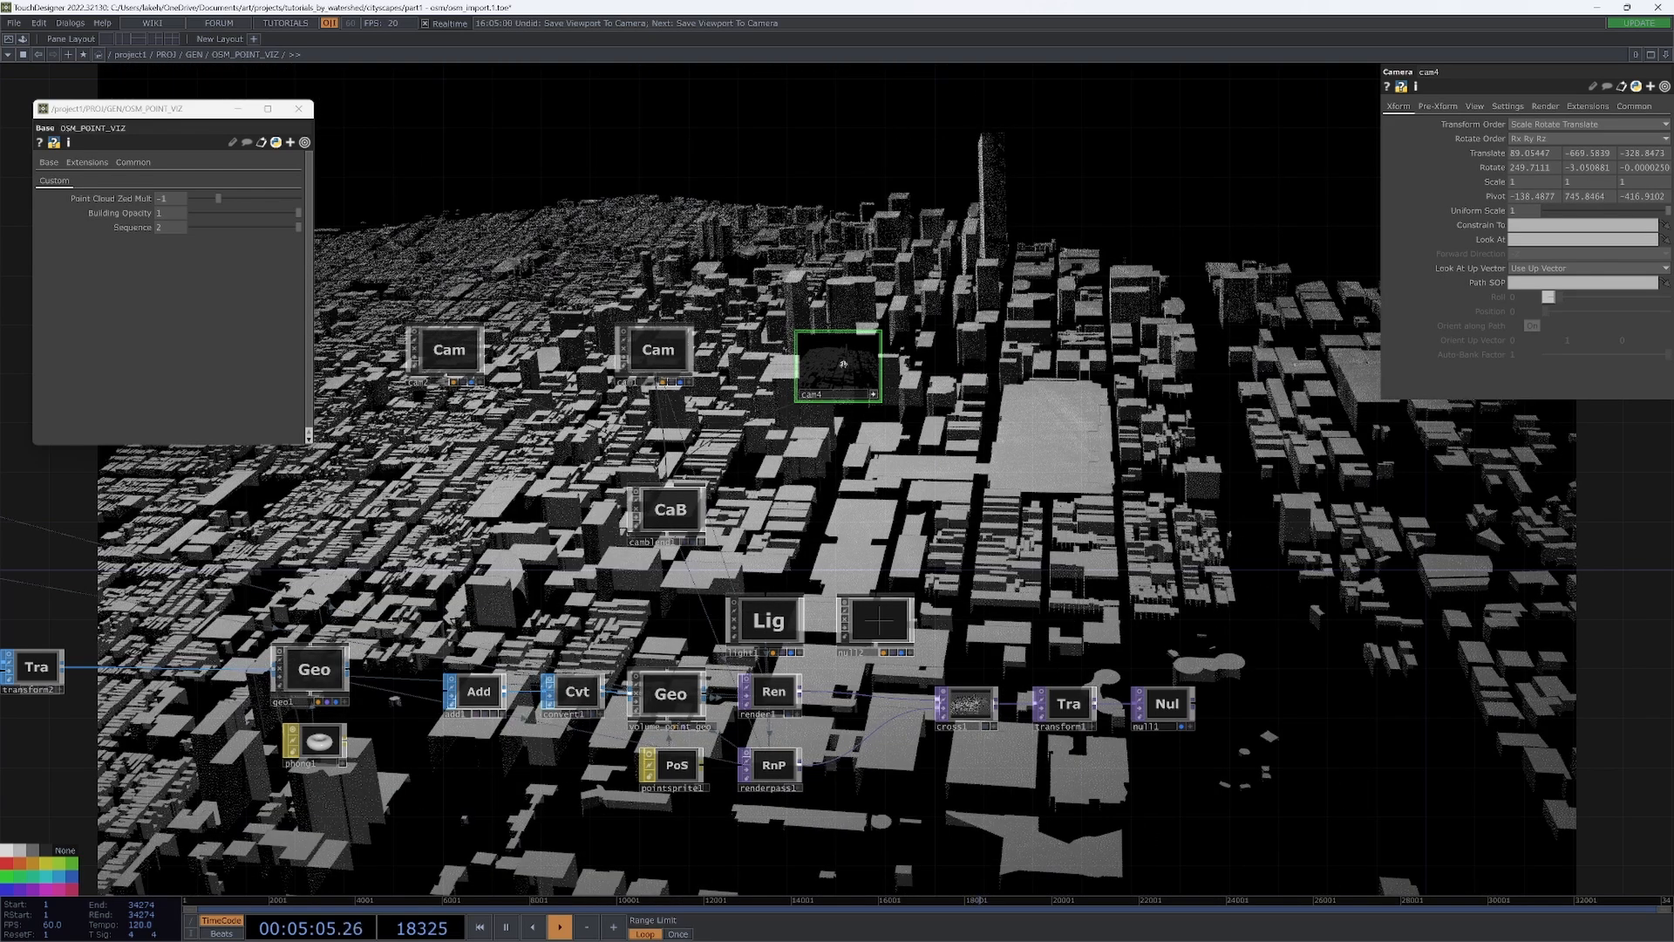
drag(844, 364, 843, 364)
scroll(844, 362, up, 3)
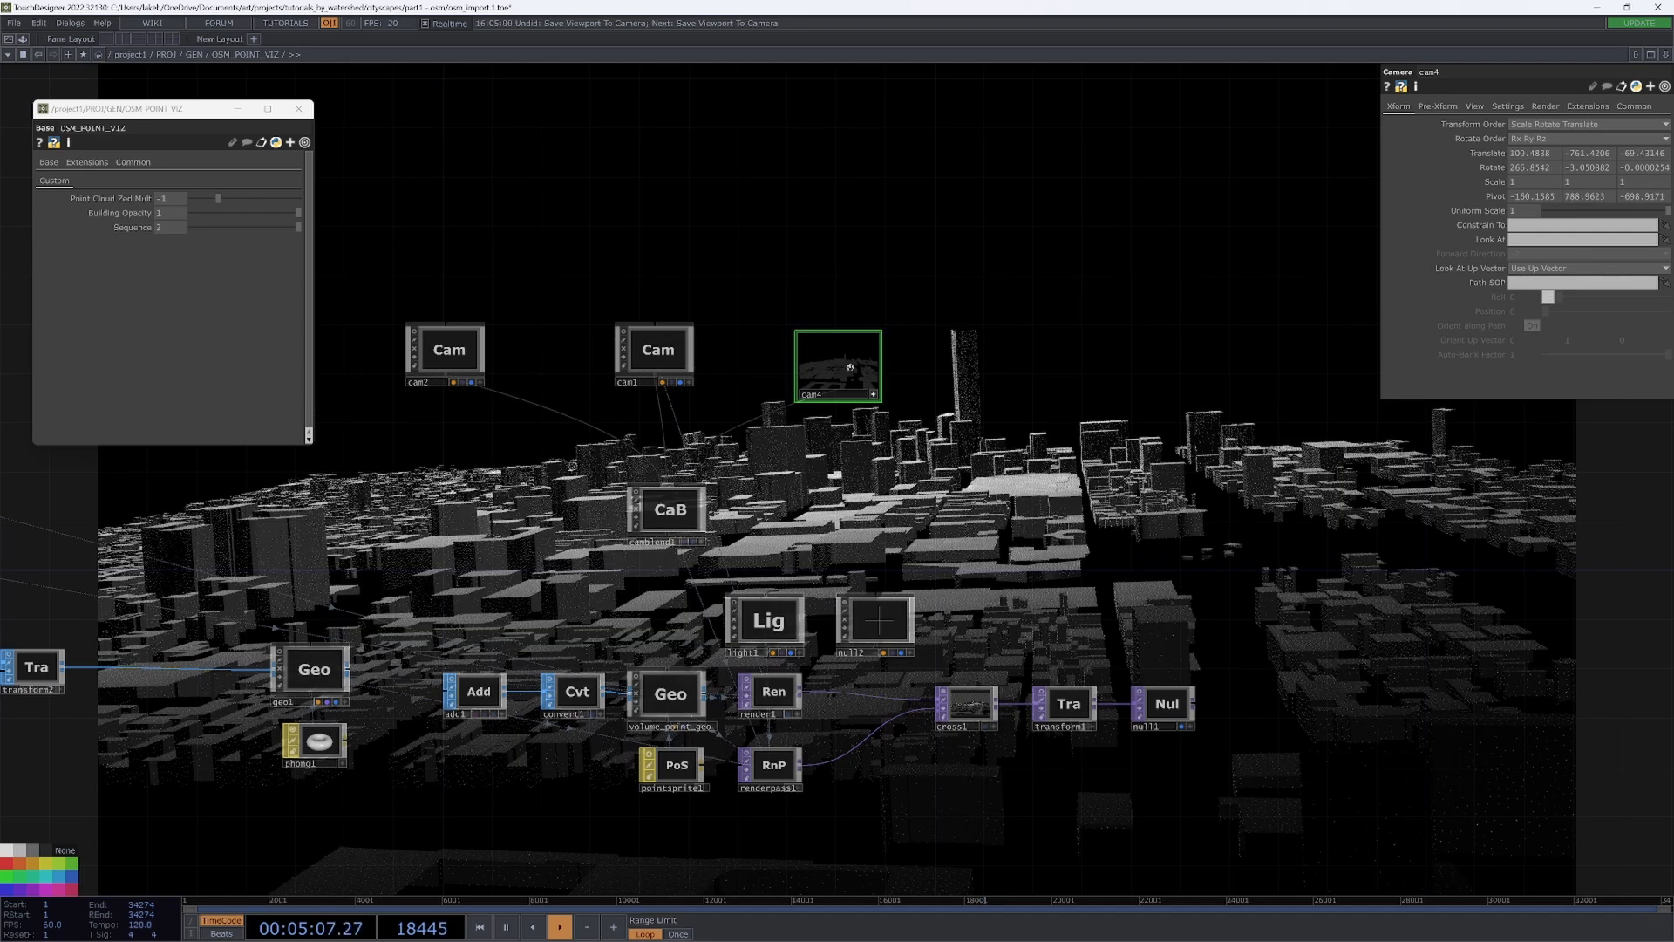
drag(845, 369, 844, 369)
- Scrub the component's Sequence down to -0.3 and nudge cam4 up towards the row of other cameras
drag(945, 390, 1013, 446)
click(738, 565)
mouse_move(171, 230)
middle_down()
mouse_move(166, 215)
mouse_move(117, 214)
mouse_move(170, 207)
middle_up()
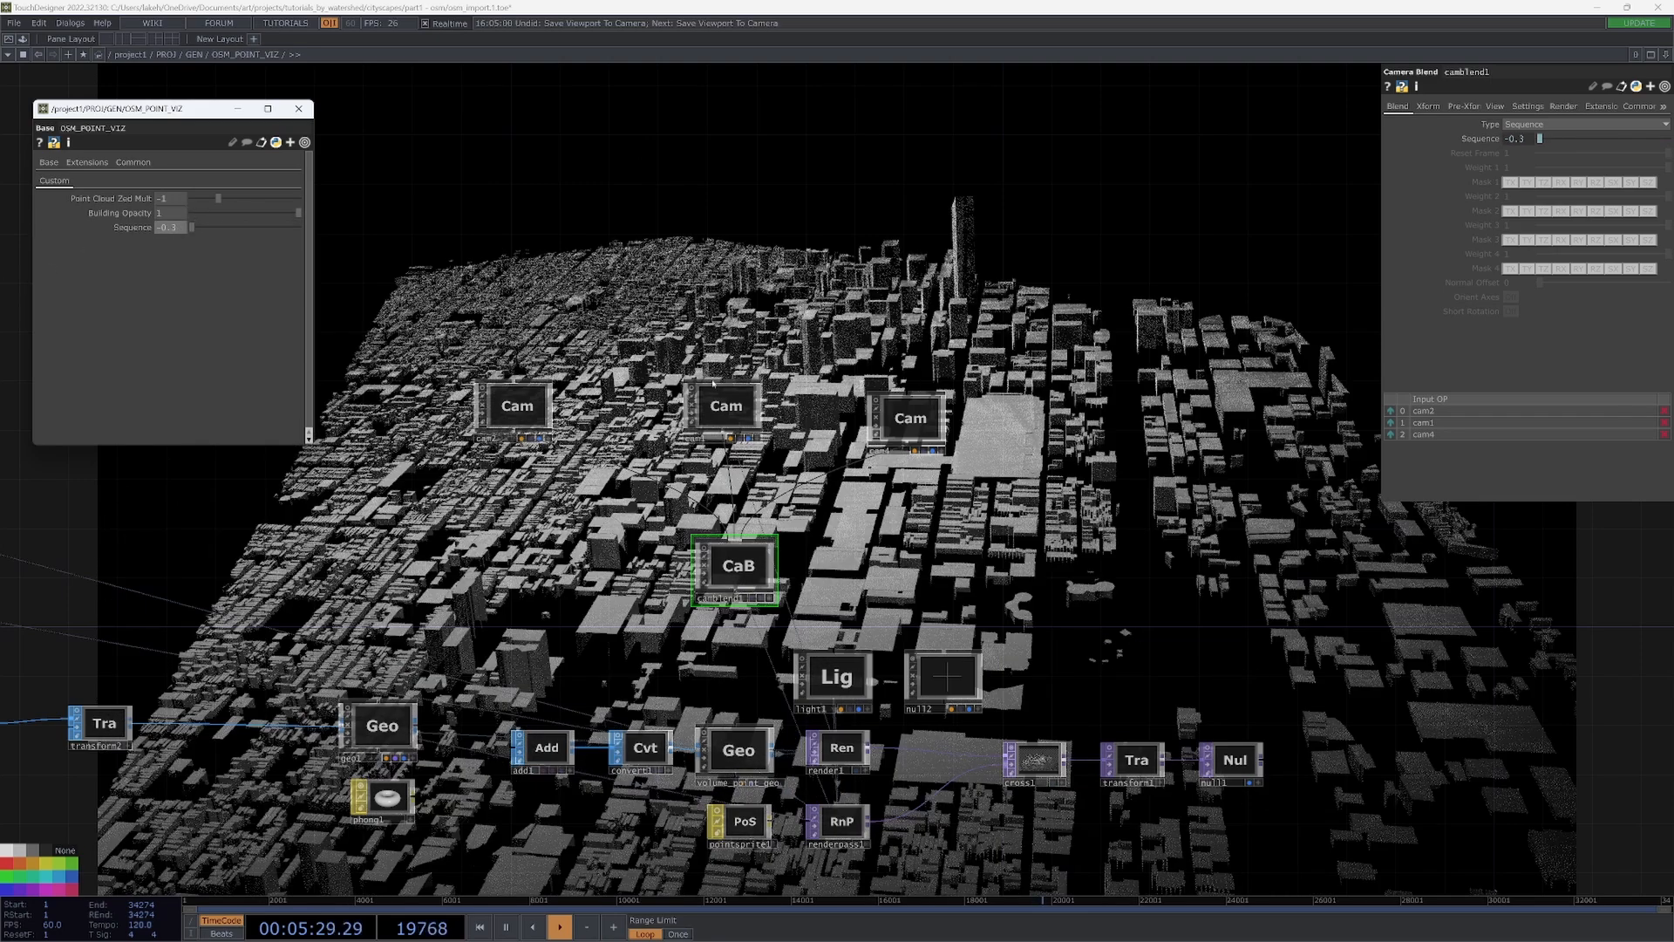
drag(926, 399, 926, 375)
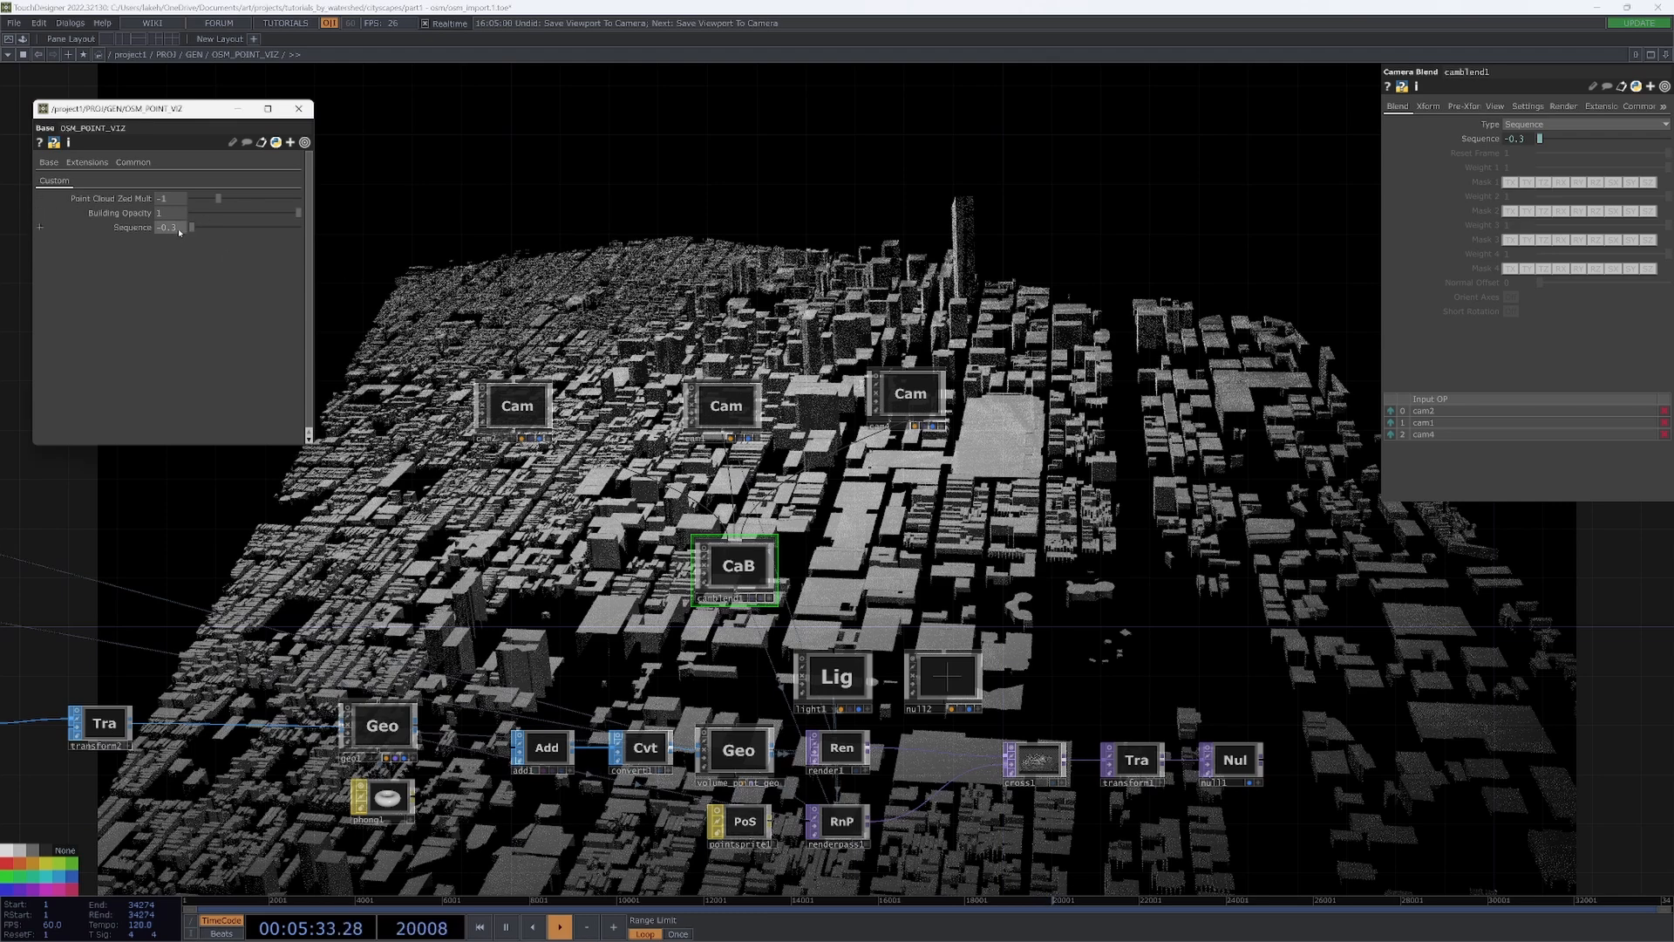
- Compare the three camera views by setting Sequence to 1, 2, 0, 2, 1 and 2 in turn
text(1)
key(Return)
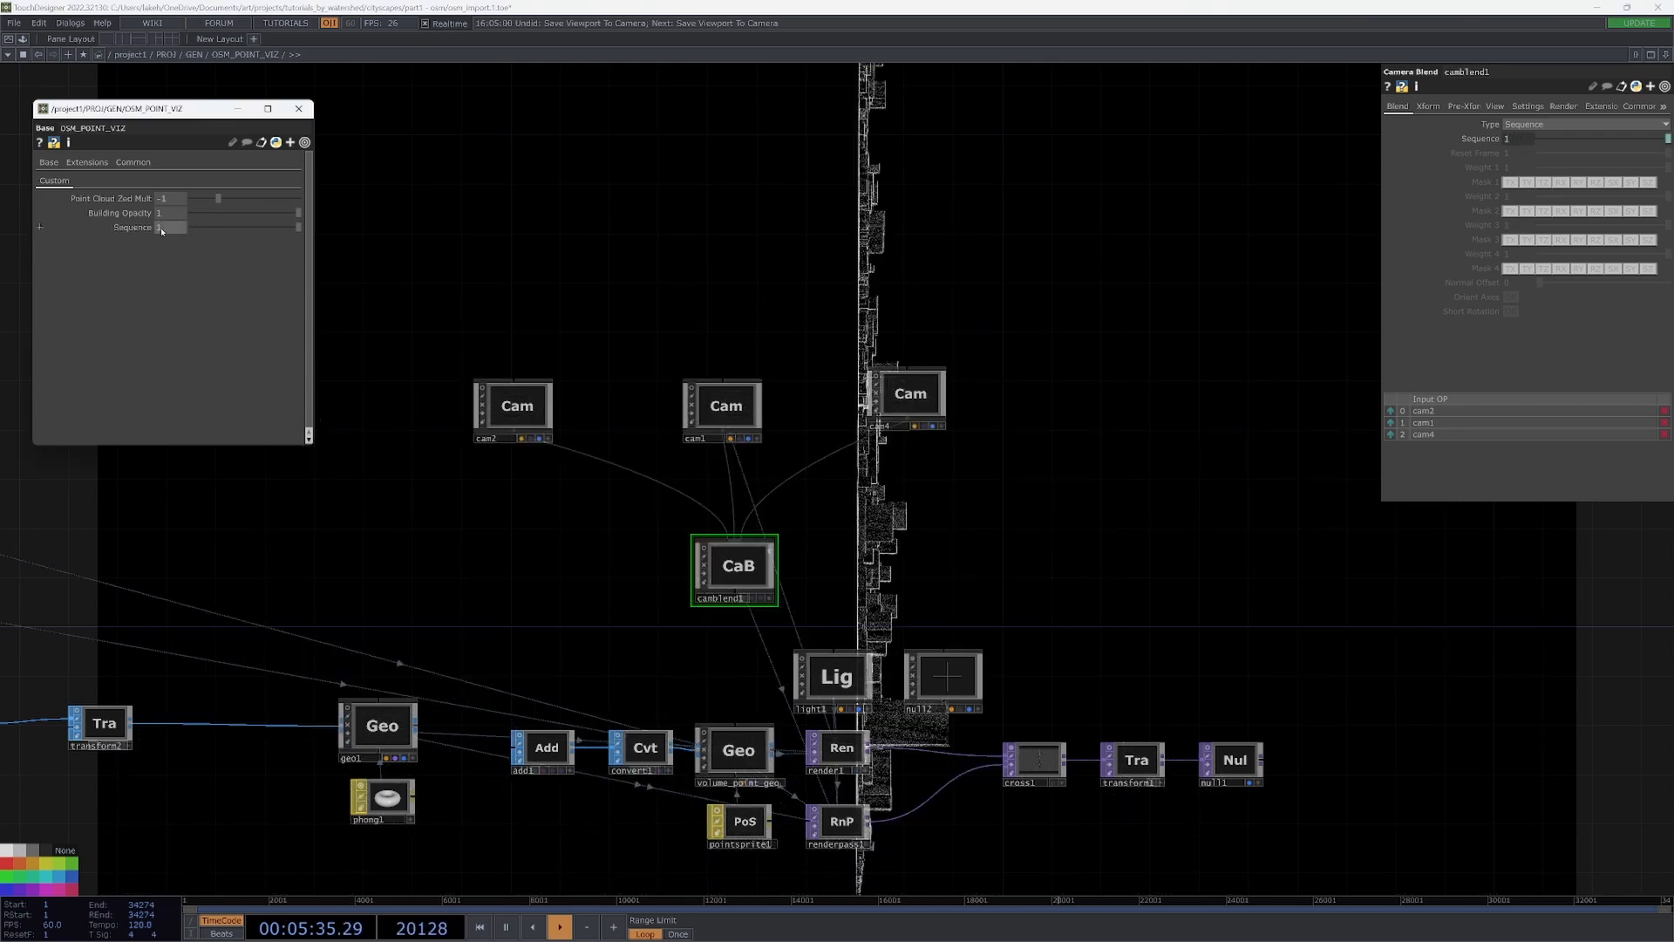
text(2)
key(Return)
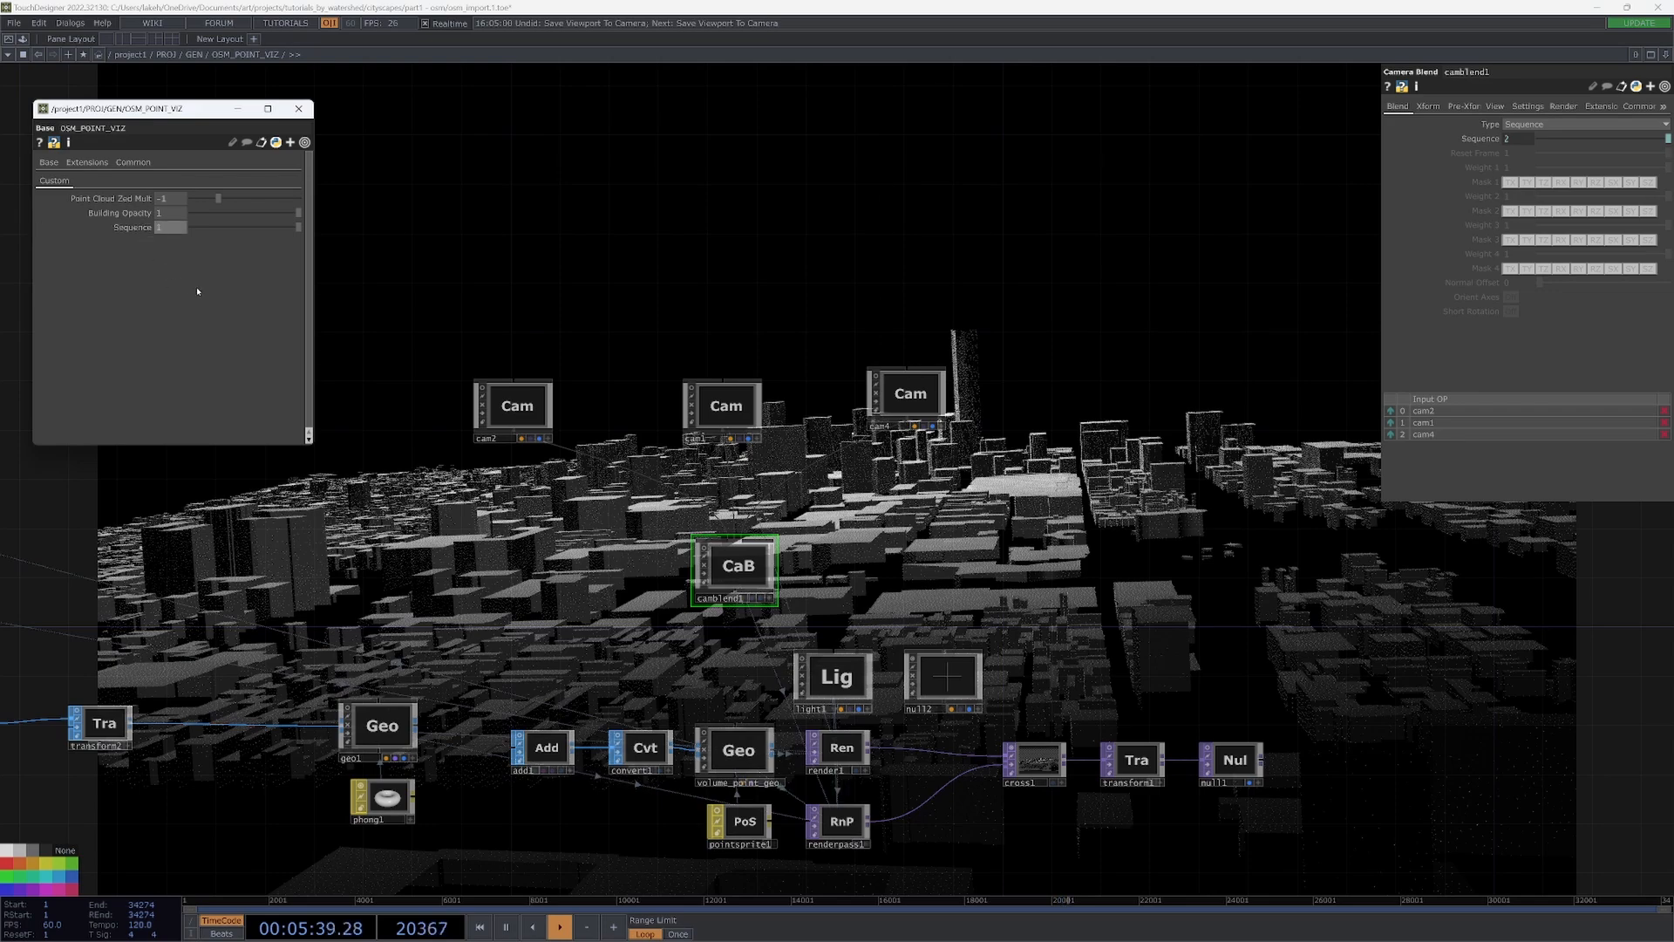
key(Return)
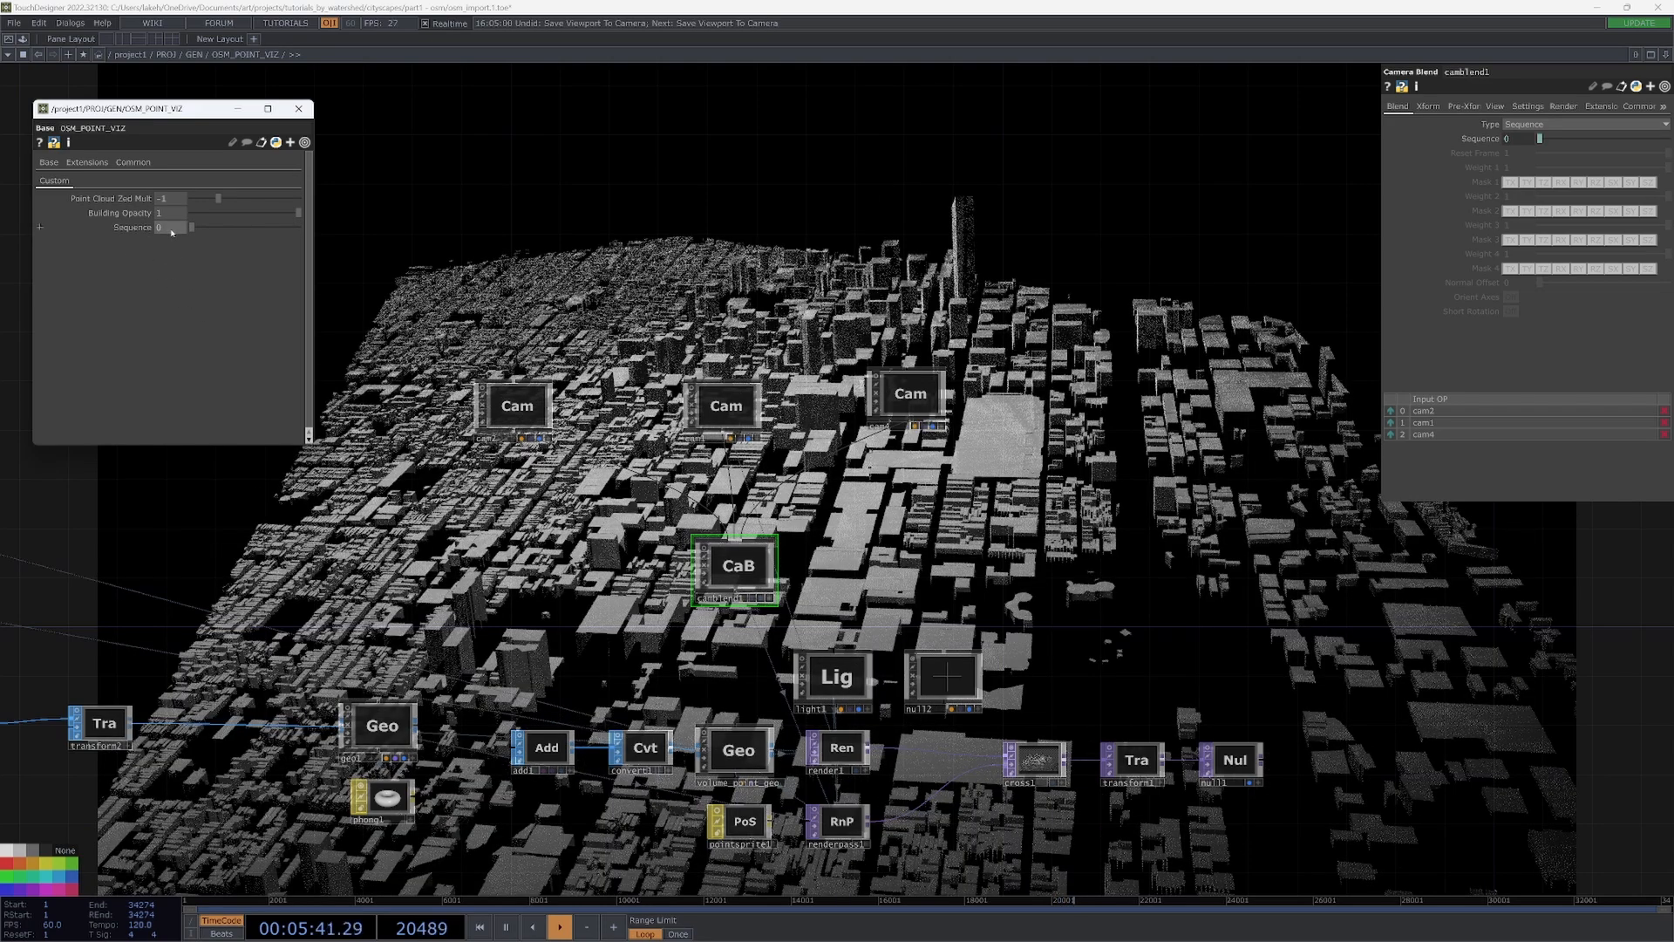
text(2)
key(Return)
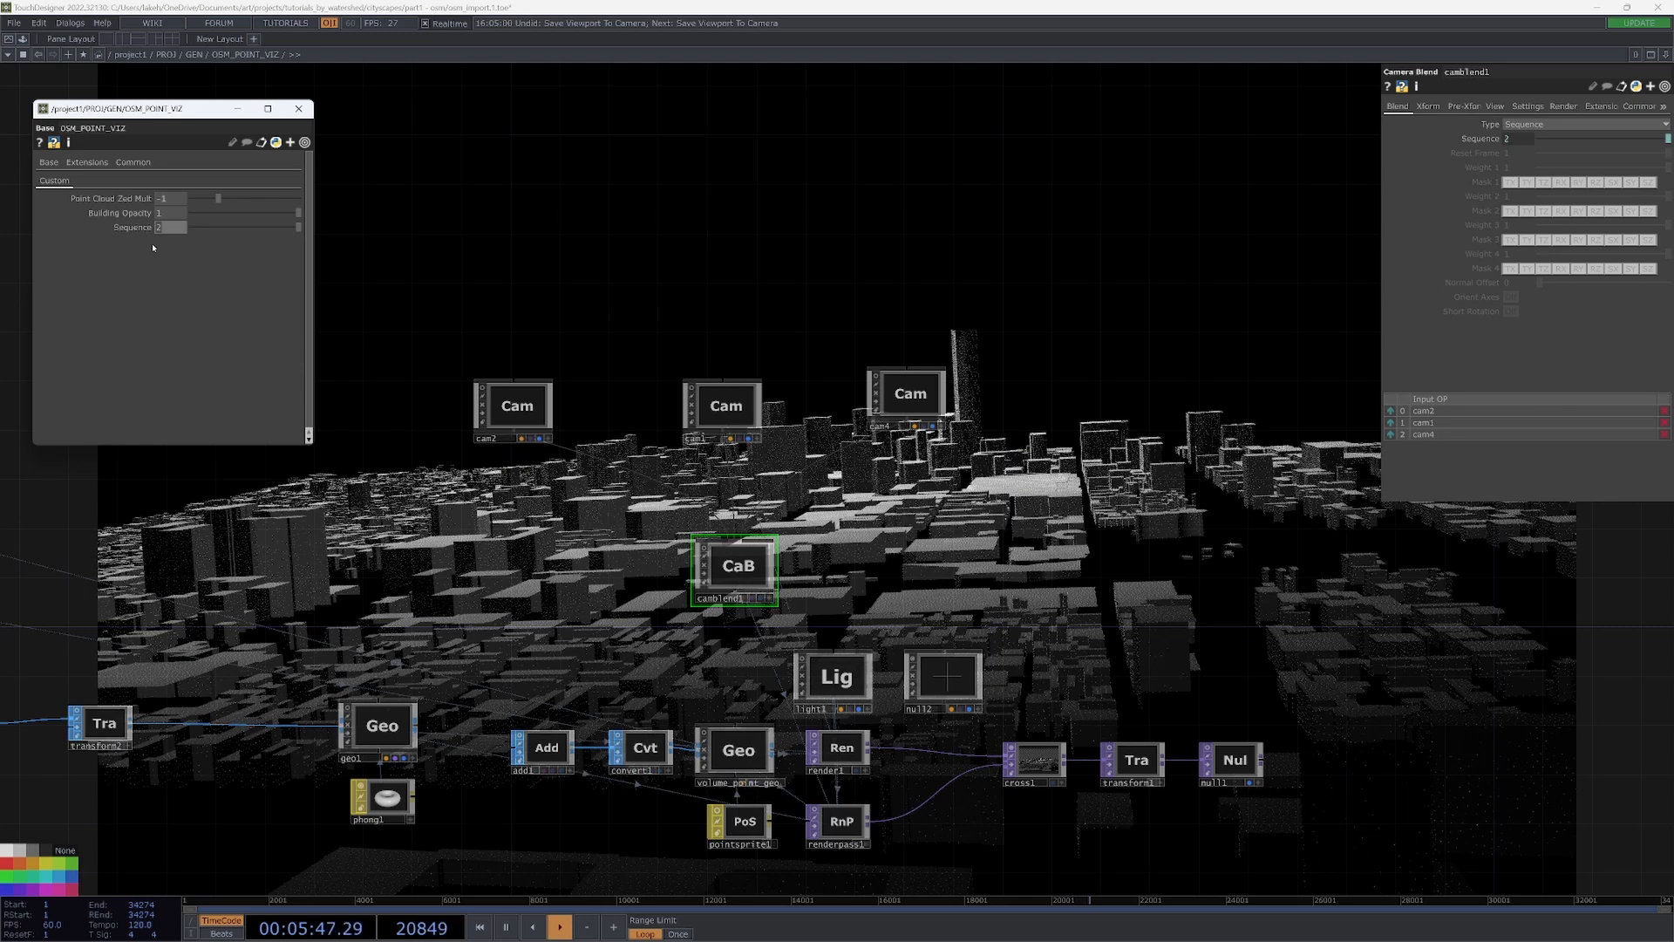
text(1)
key(Return)
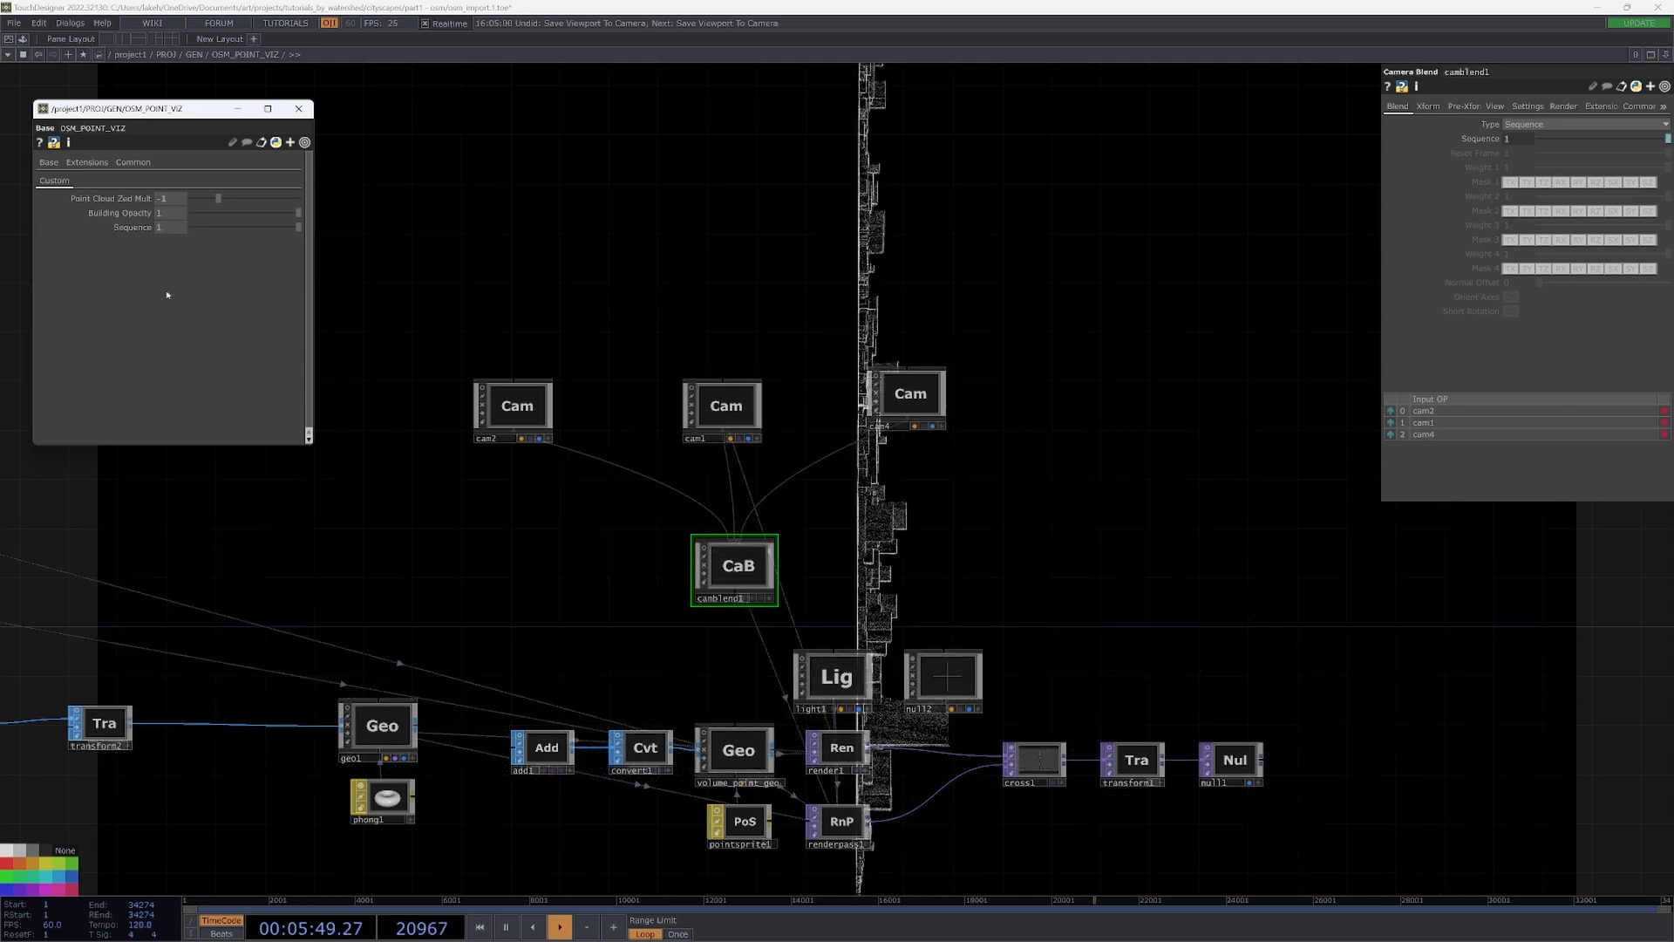
click(171, 231)
text(2)
key(Return)
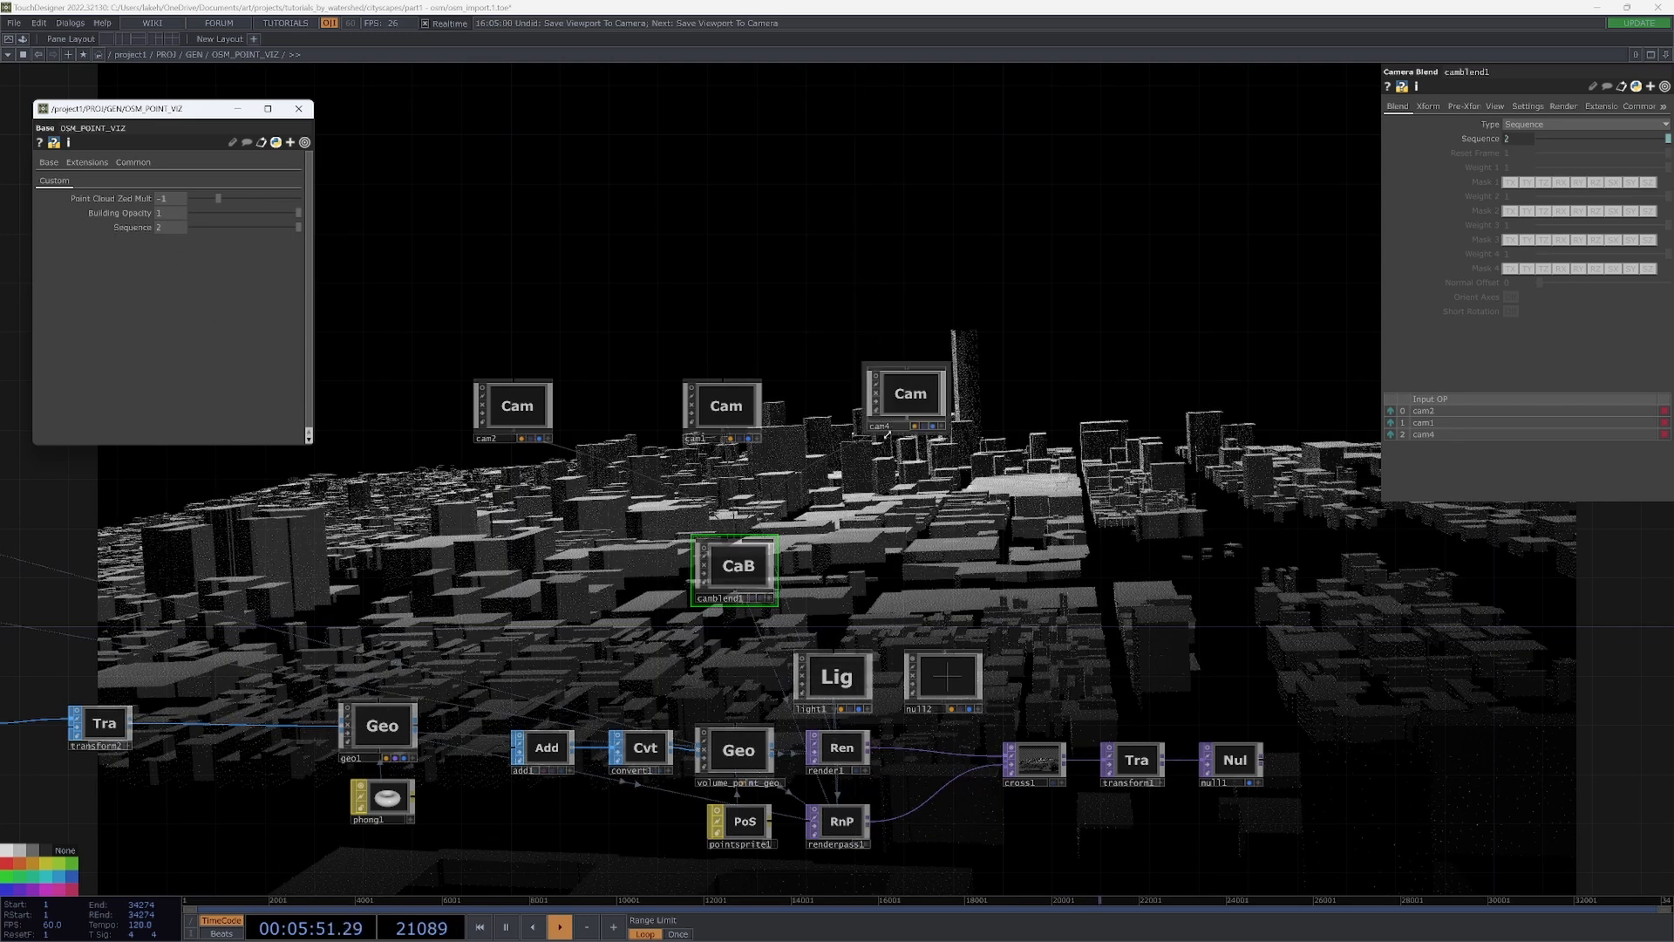
- Try placing cam4 ahead of cam1 in the camera blend's inputs with Sequence at 1, and restore the original order
click(1392, 434)
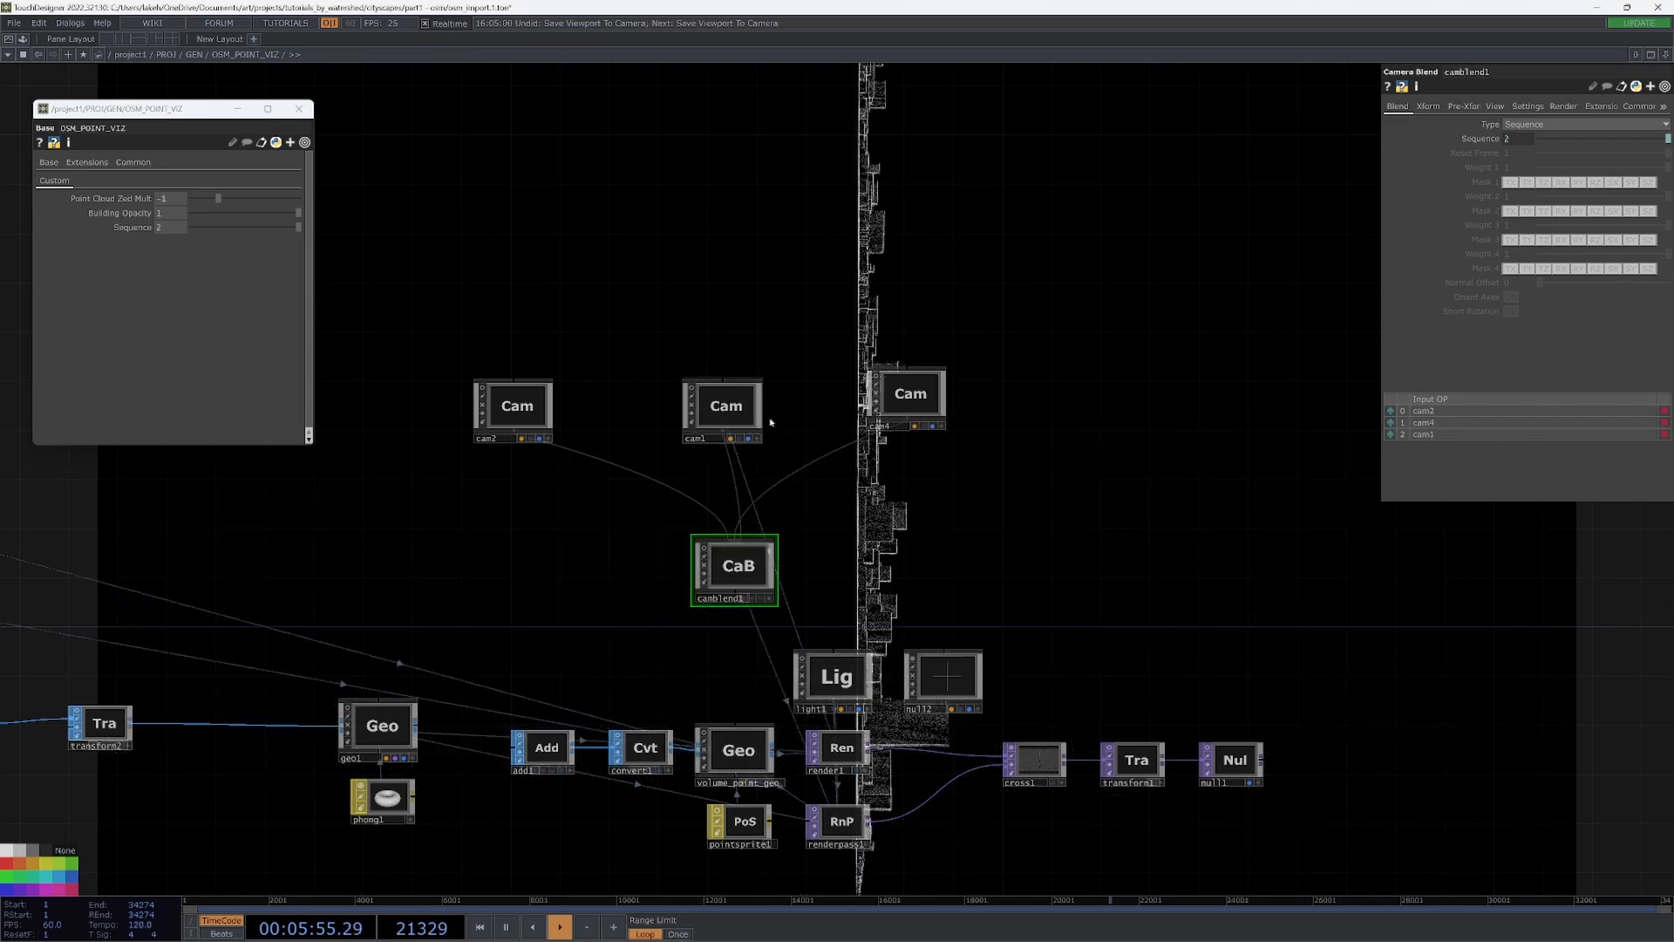
click(236, 227)
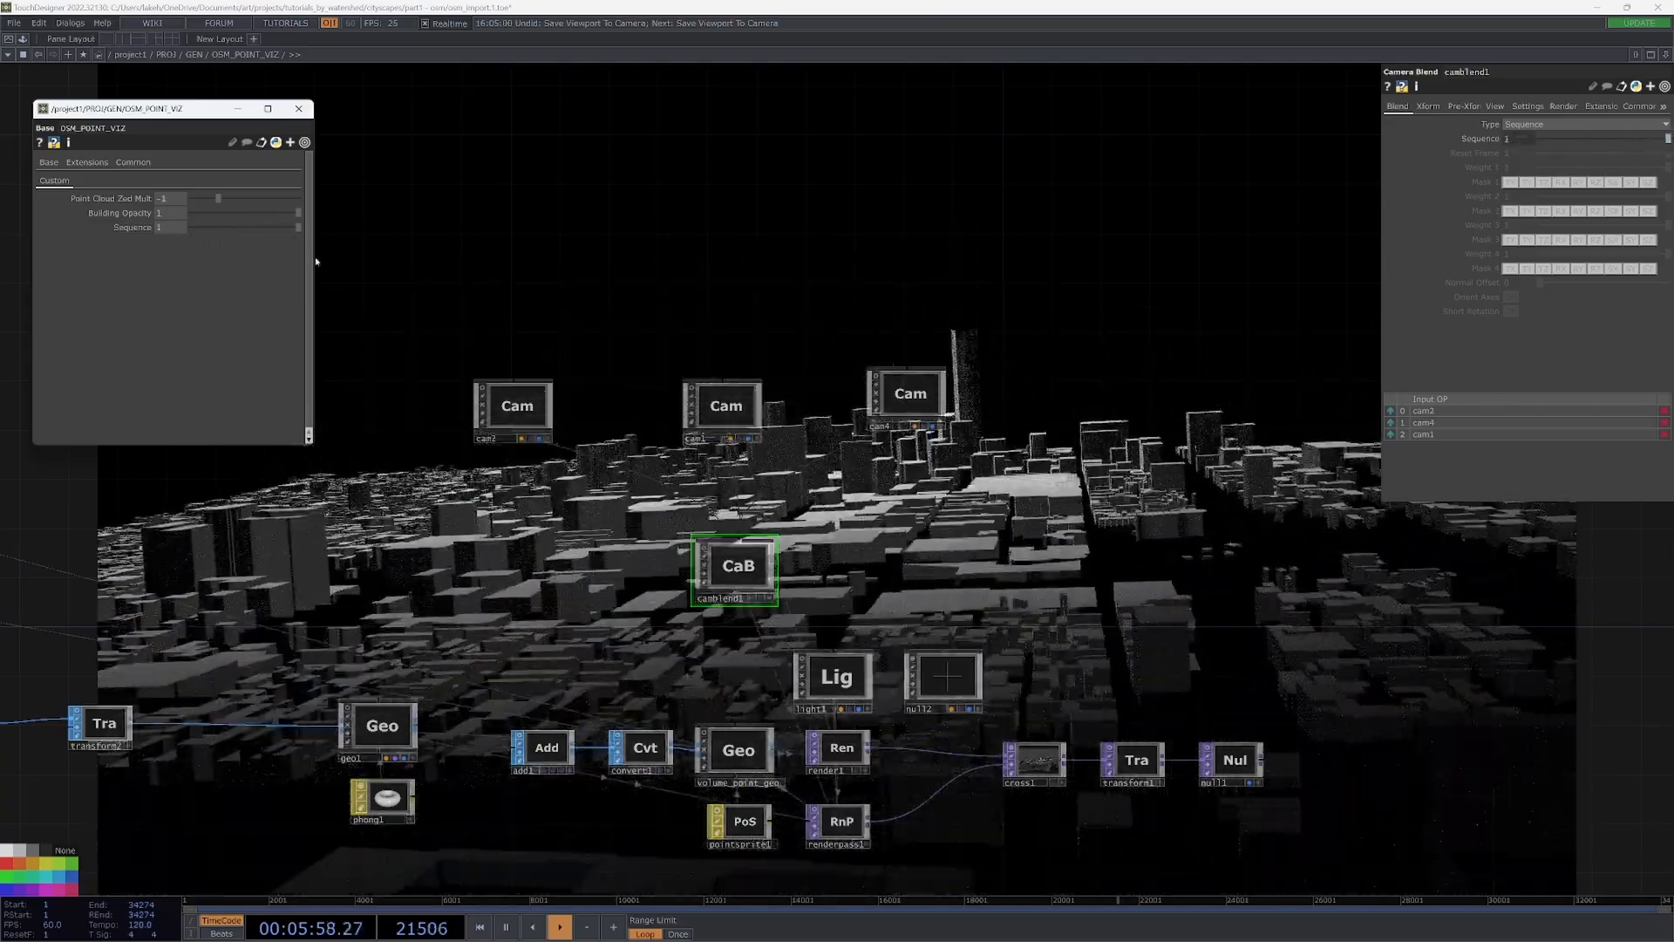
drag(315, 262, 162, 202)
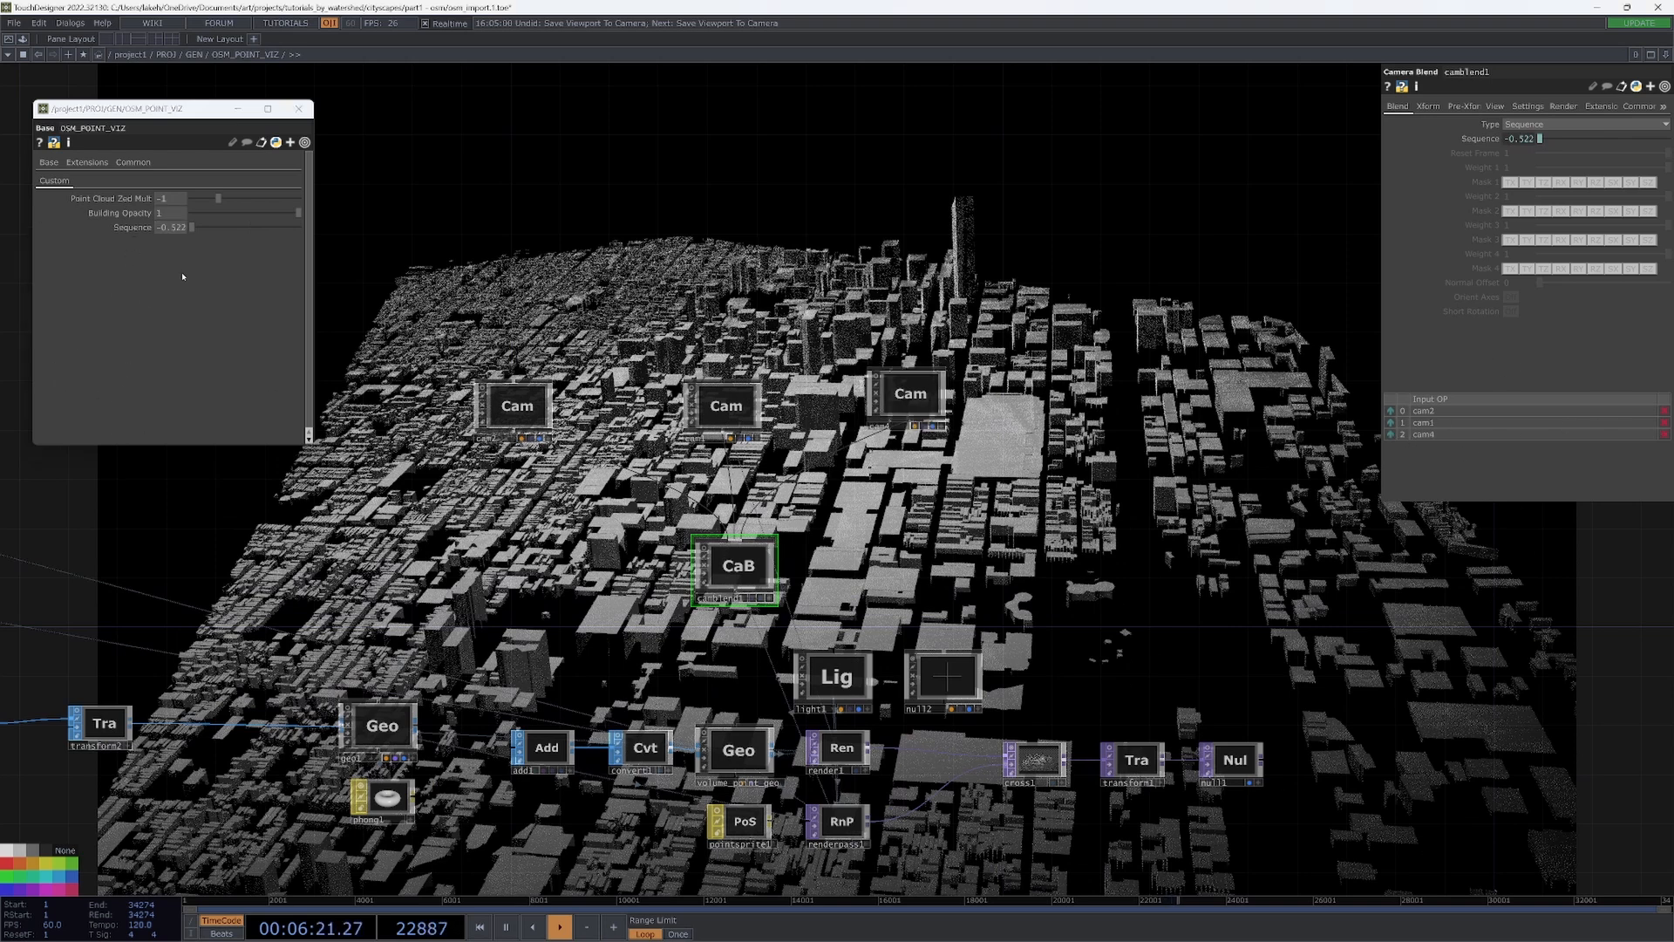
- Scrub Sequence up to 2 to blend through all three cameras to cam4's view
middle_drag(171, 226, 170, 208)
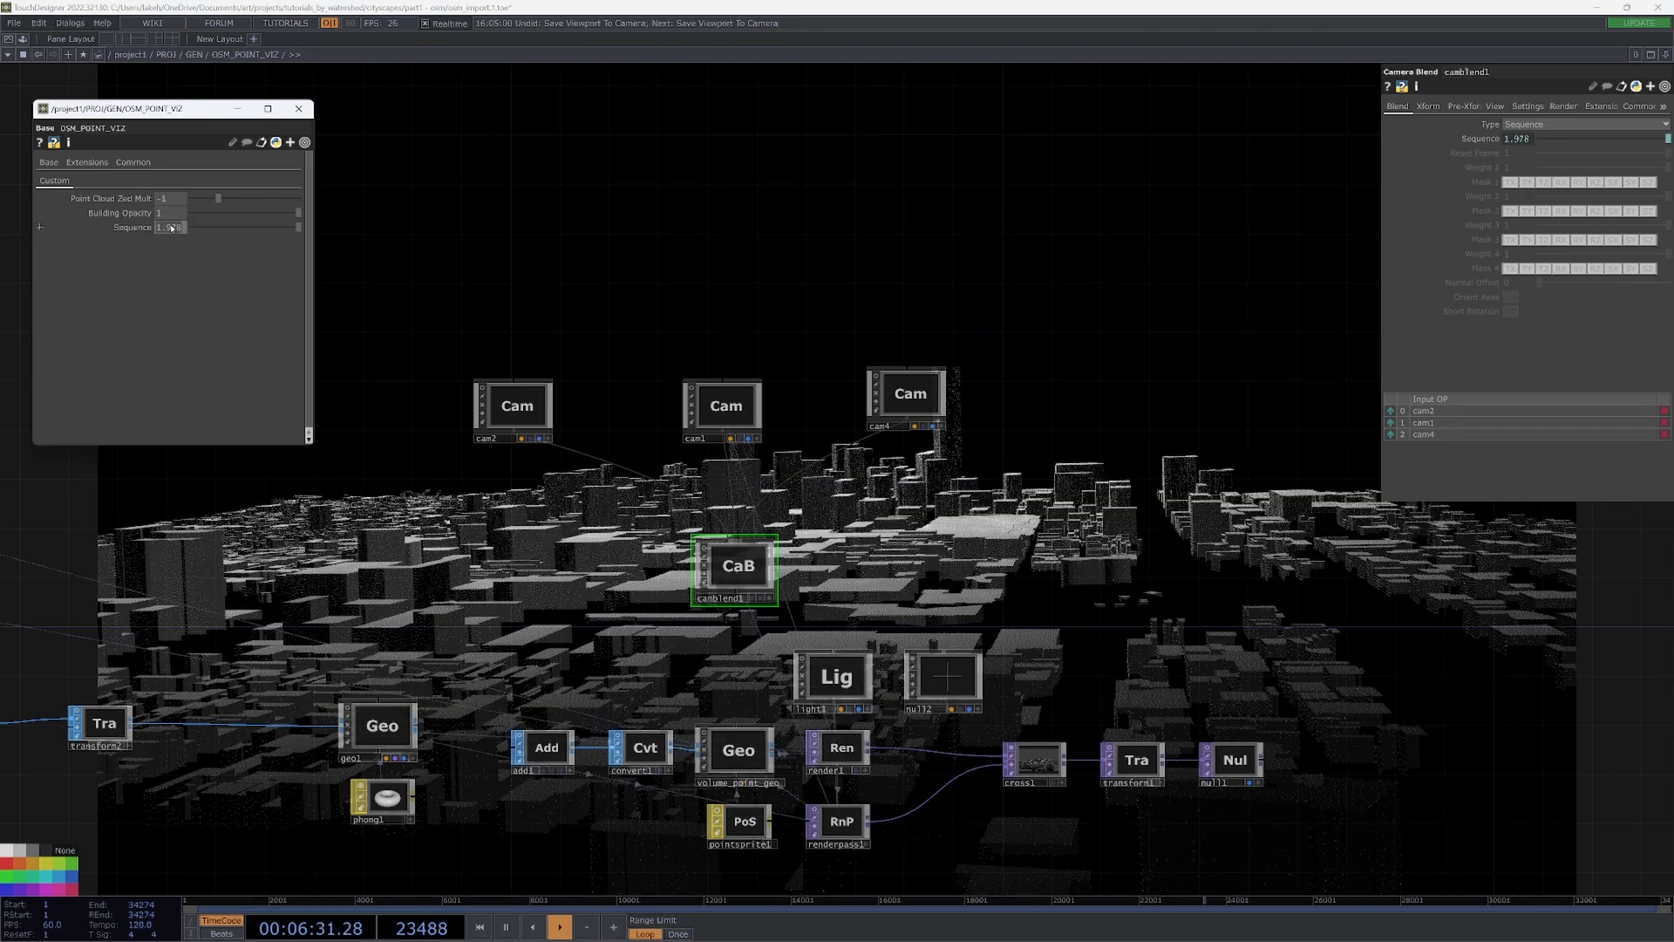
drag(615, 263, 654, 377)
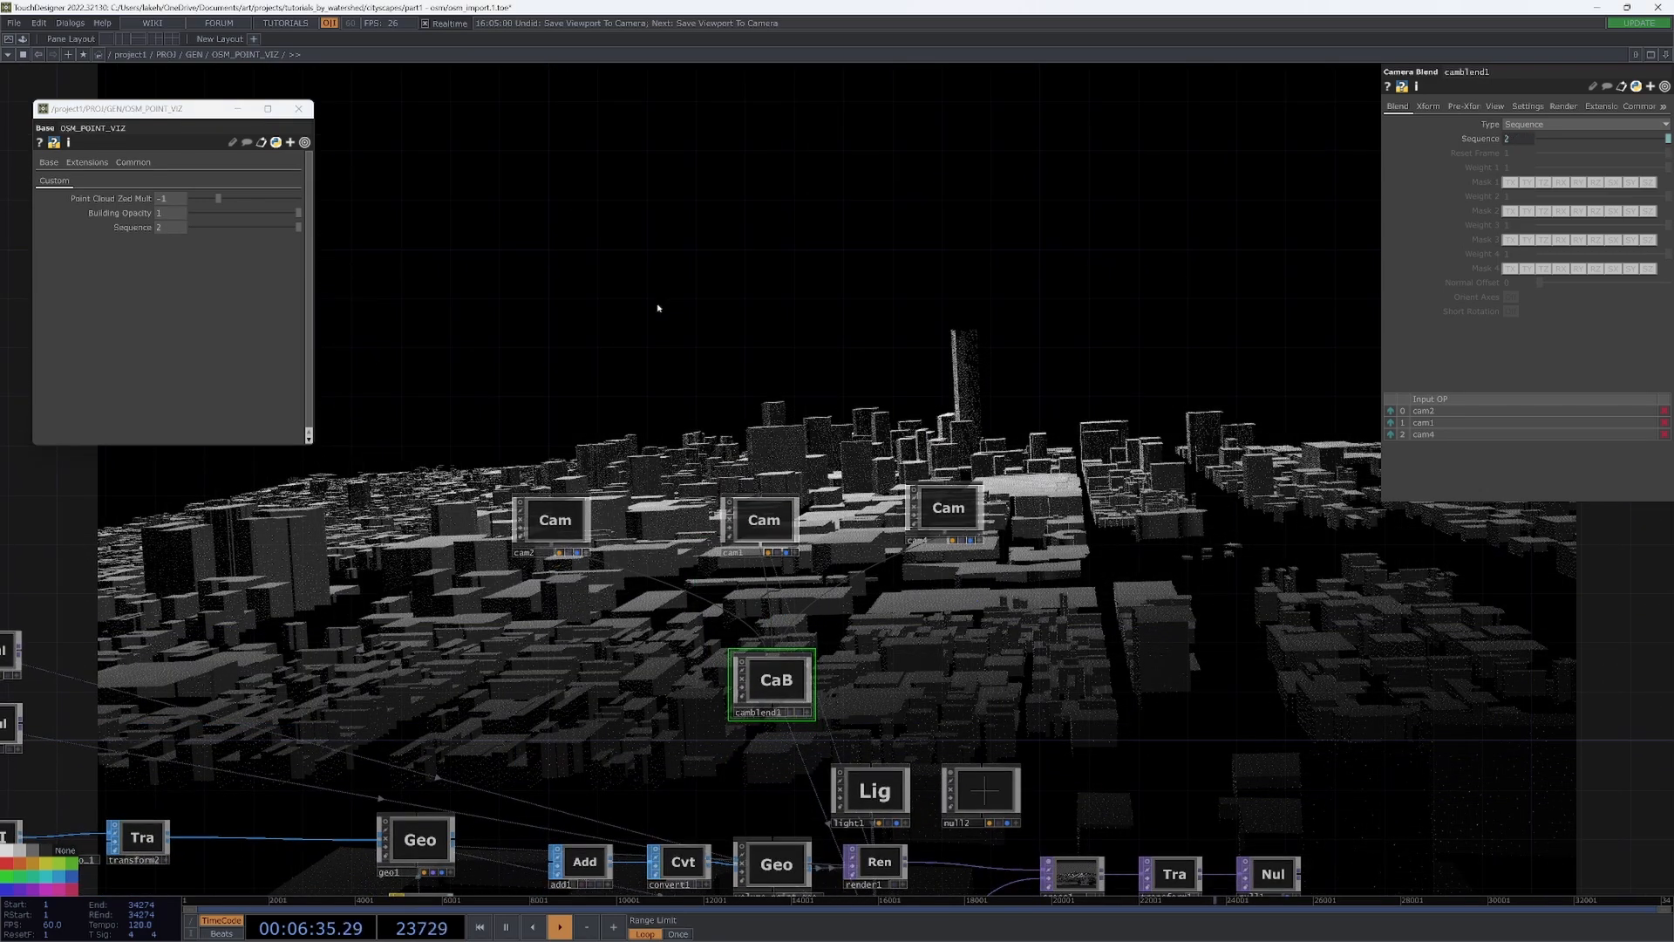
- Try lowering the component's Building Opacity and bring it back to 1
middle_click(170, 212)
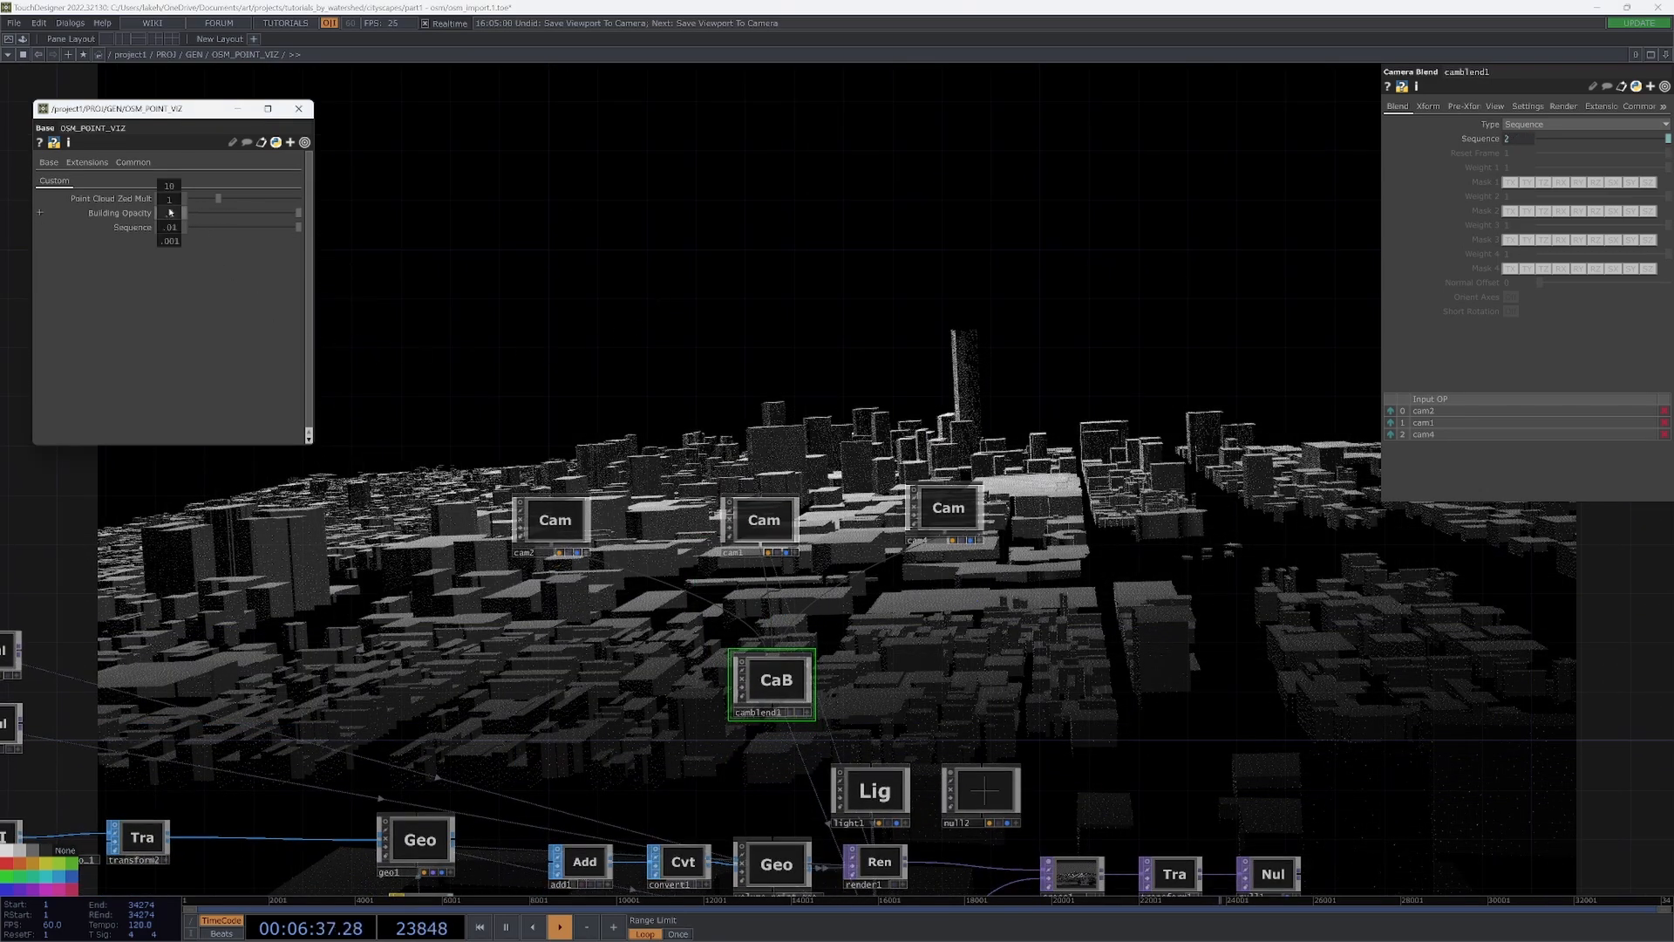
drag(242, 213, 561, 208)
drag(772, 255, 1025, 172)
drag(735, 355, 904, 262)
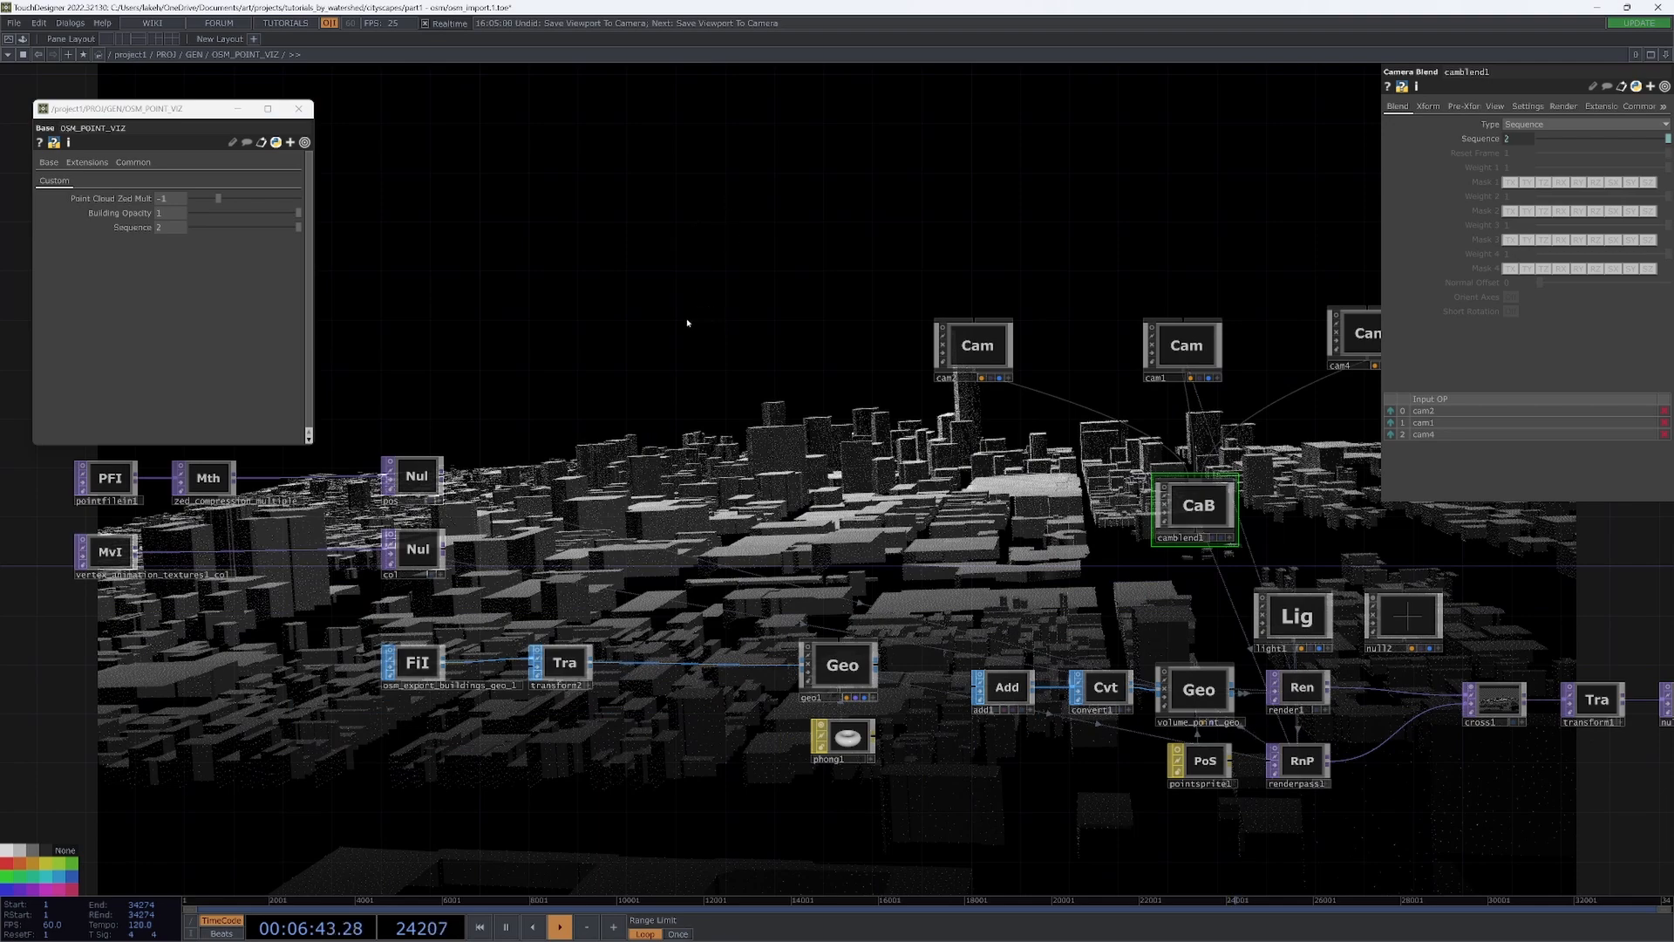
- Set the component's Sequence to 1 to switch the render to cam1's view
drag(675, 326, 525, 295)
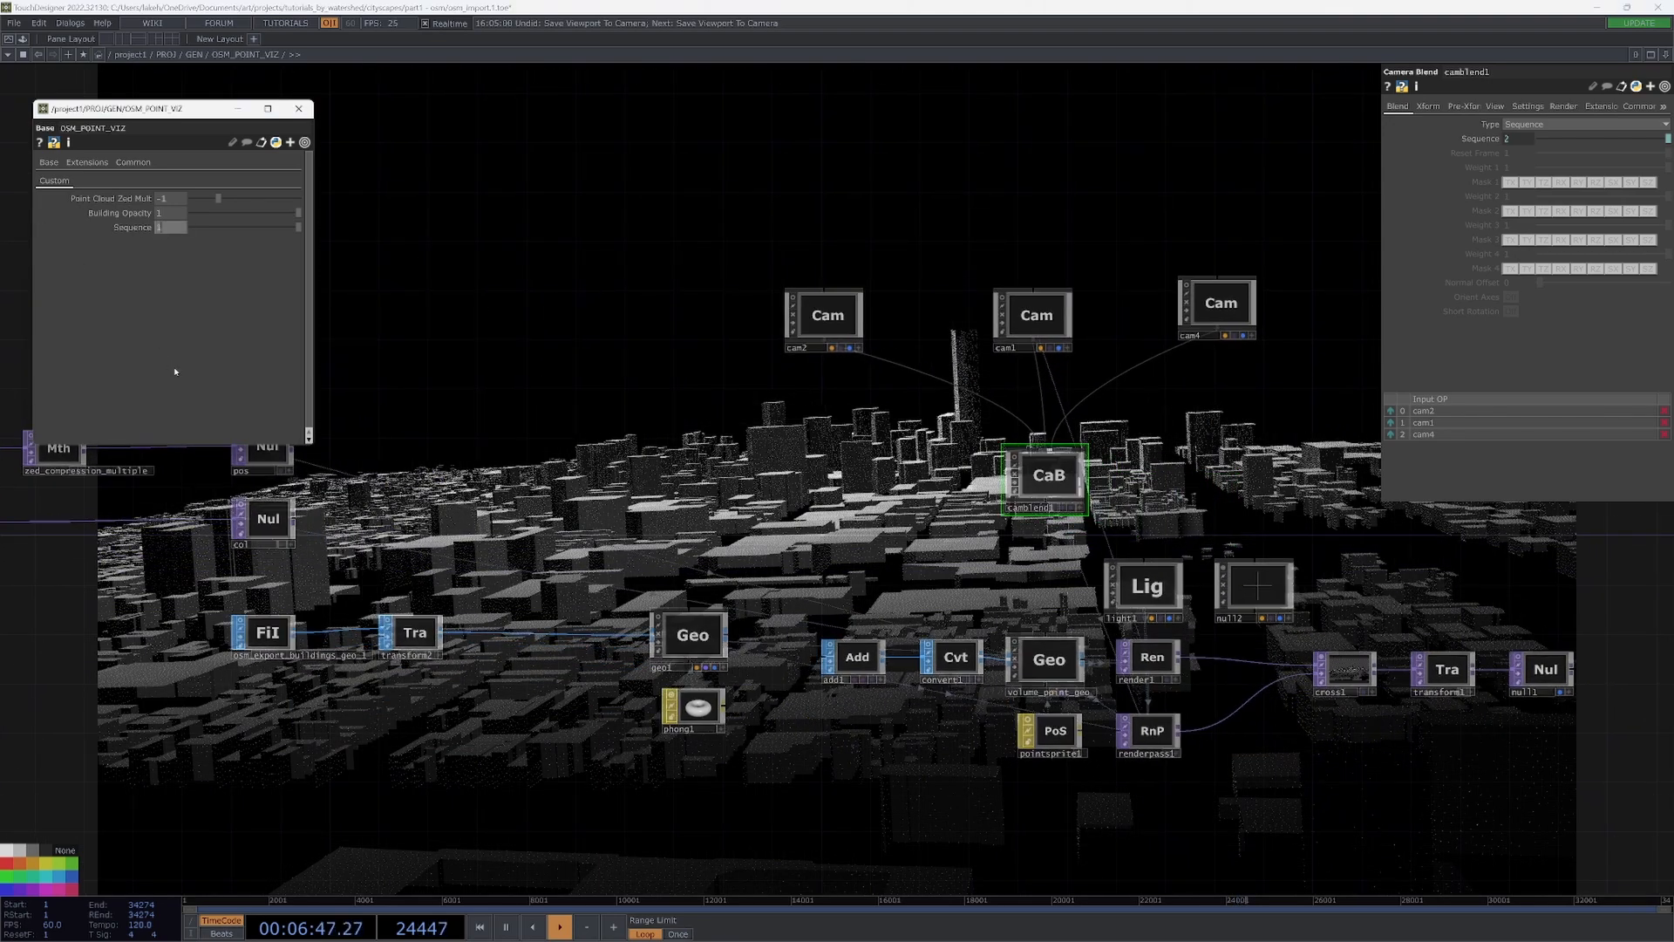
key(Return)
drag(567, 358, 650, 177)
scroll(726, 319, down, 3)
drag(721, 322, 773, 323)
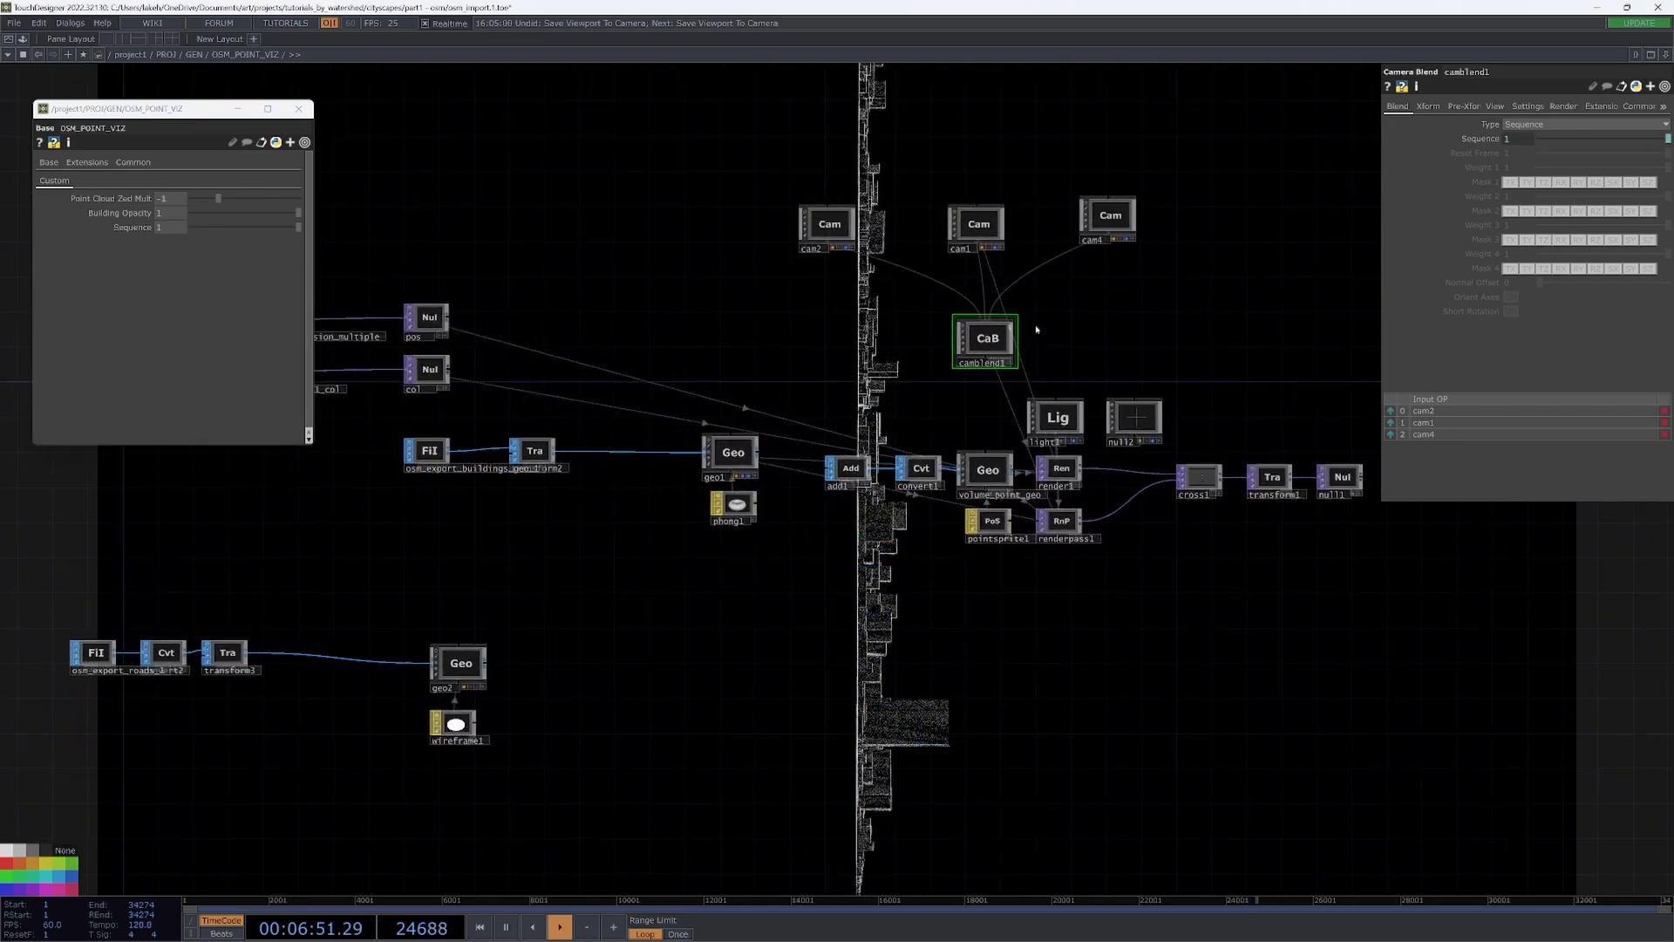
- Inspect the zed_compression_multiple Math operator's Multiply setting on the point file branch
drag(1152, 299, 1111, 208)
drag(965, 613, 1501, 663)
right_drag(574, 199, 1252, 499)
drag(1225, 403, 942, 404)
drag(1024, 529, 1093, 495)
click(844, 490)
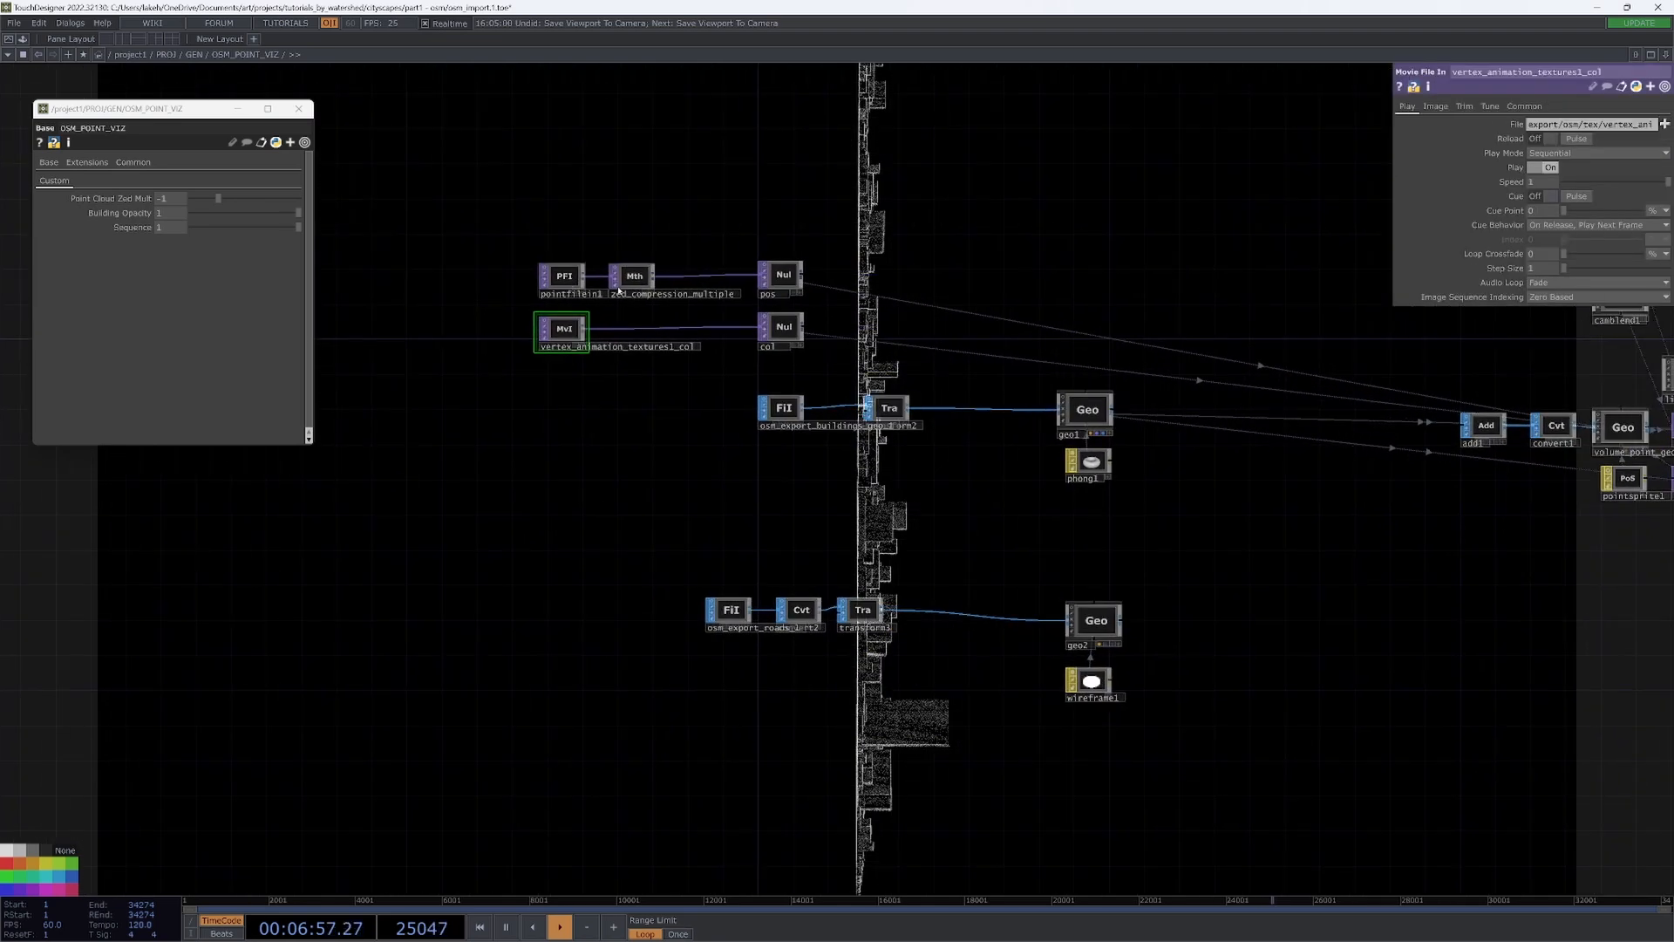
scroll(631, 275, up, 4)
click(631, 275)
scroll(631, 275, down, 4)
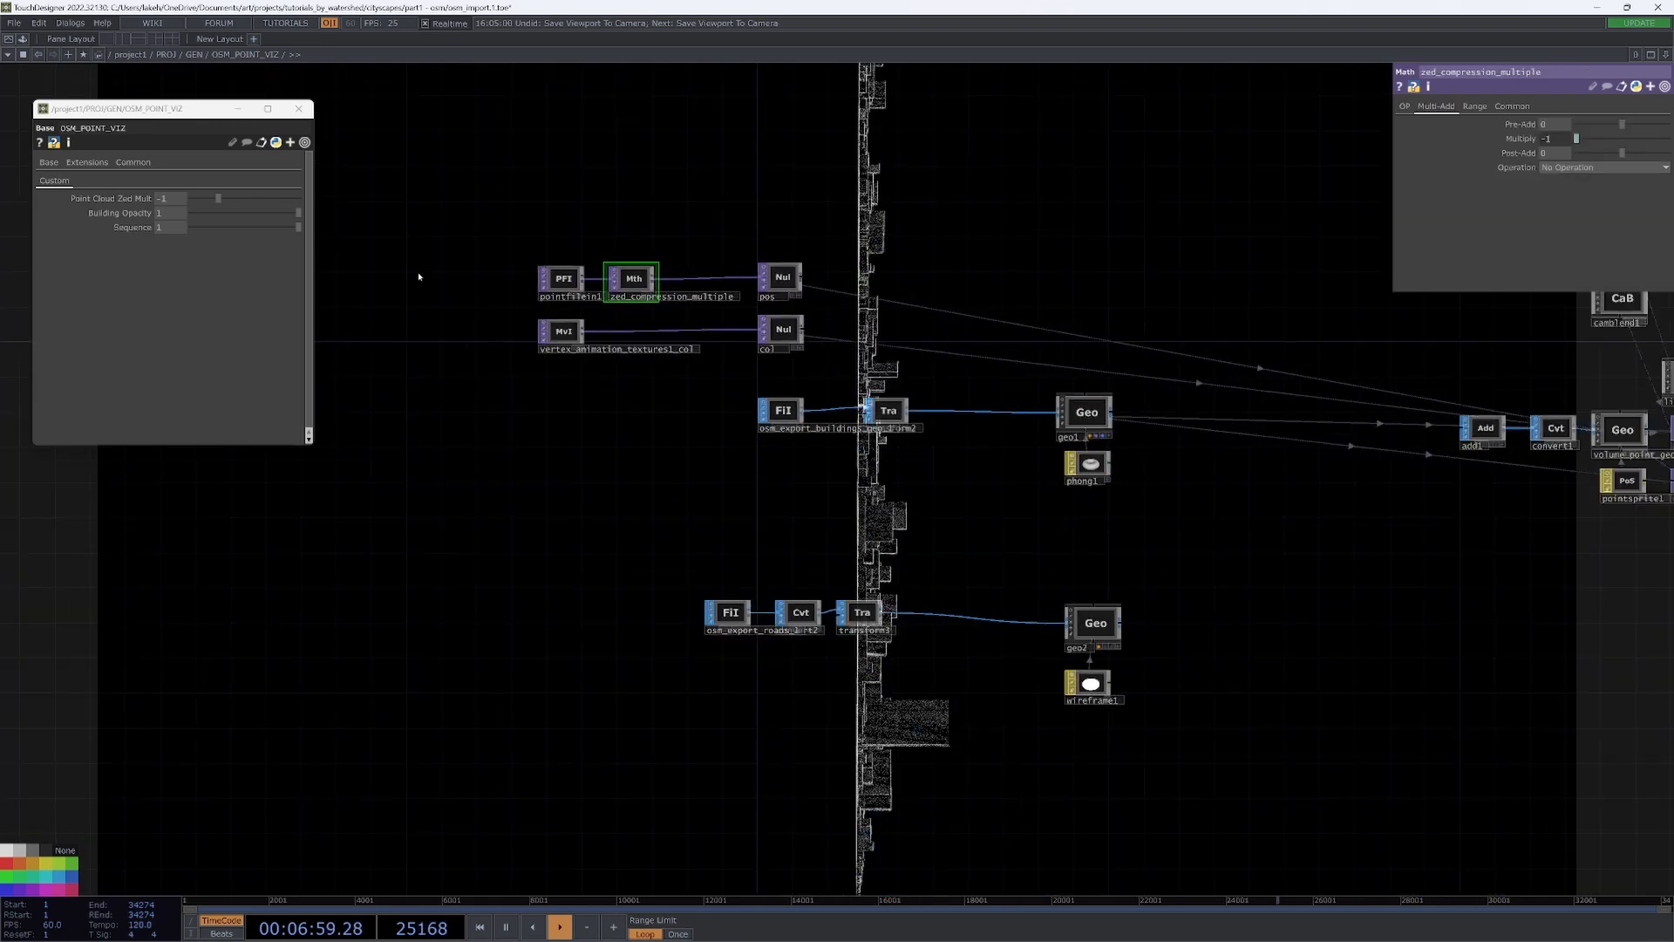
- Lower Point Cloud Zed Mult to -3.1 to stretch the point cloud
drag(213, 199, 205, 244)
mouse_move(179, 202)
middle_down()
mouse_move(166, 178)
mouse_move(187, 179)
mouse_move(168, 175)
mouse_move(151, 215)
middle_up()
drag(1116, 277, 983, 347)
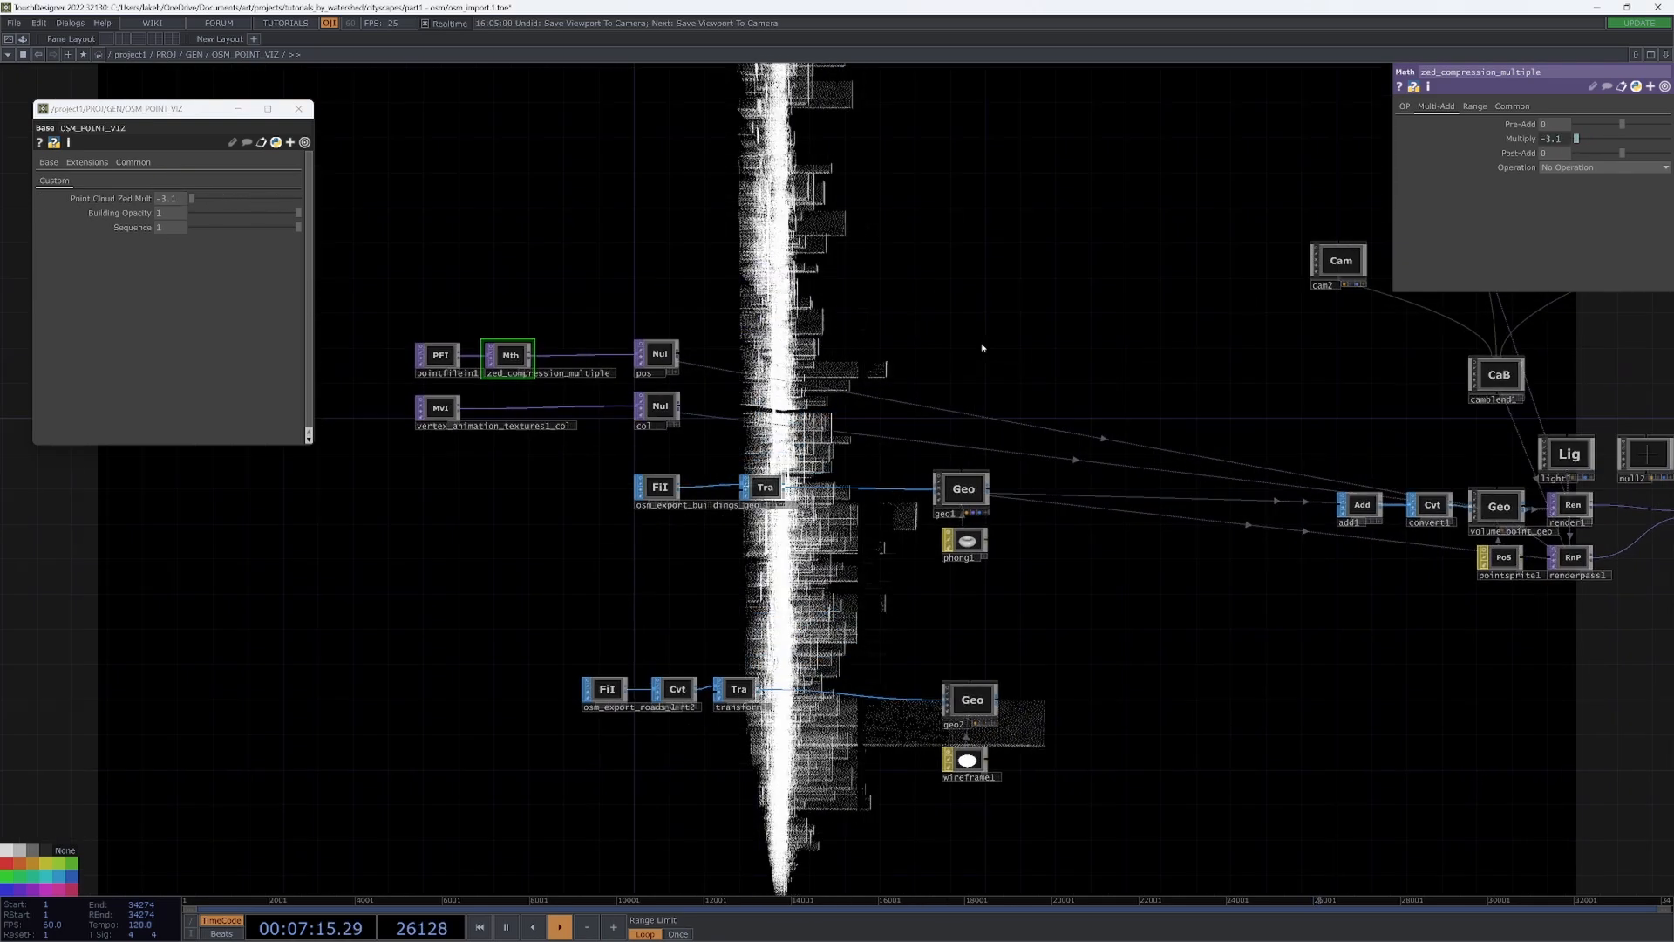
- Add an LFO CHOP above the pos null and set its amplitude to 4
key(Tab)
text(f)
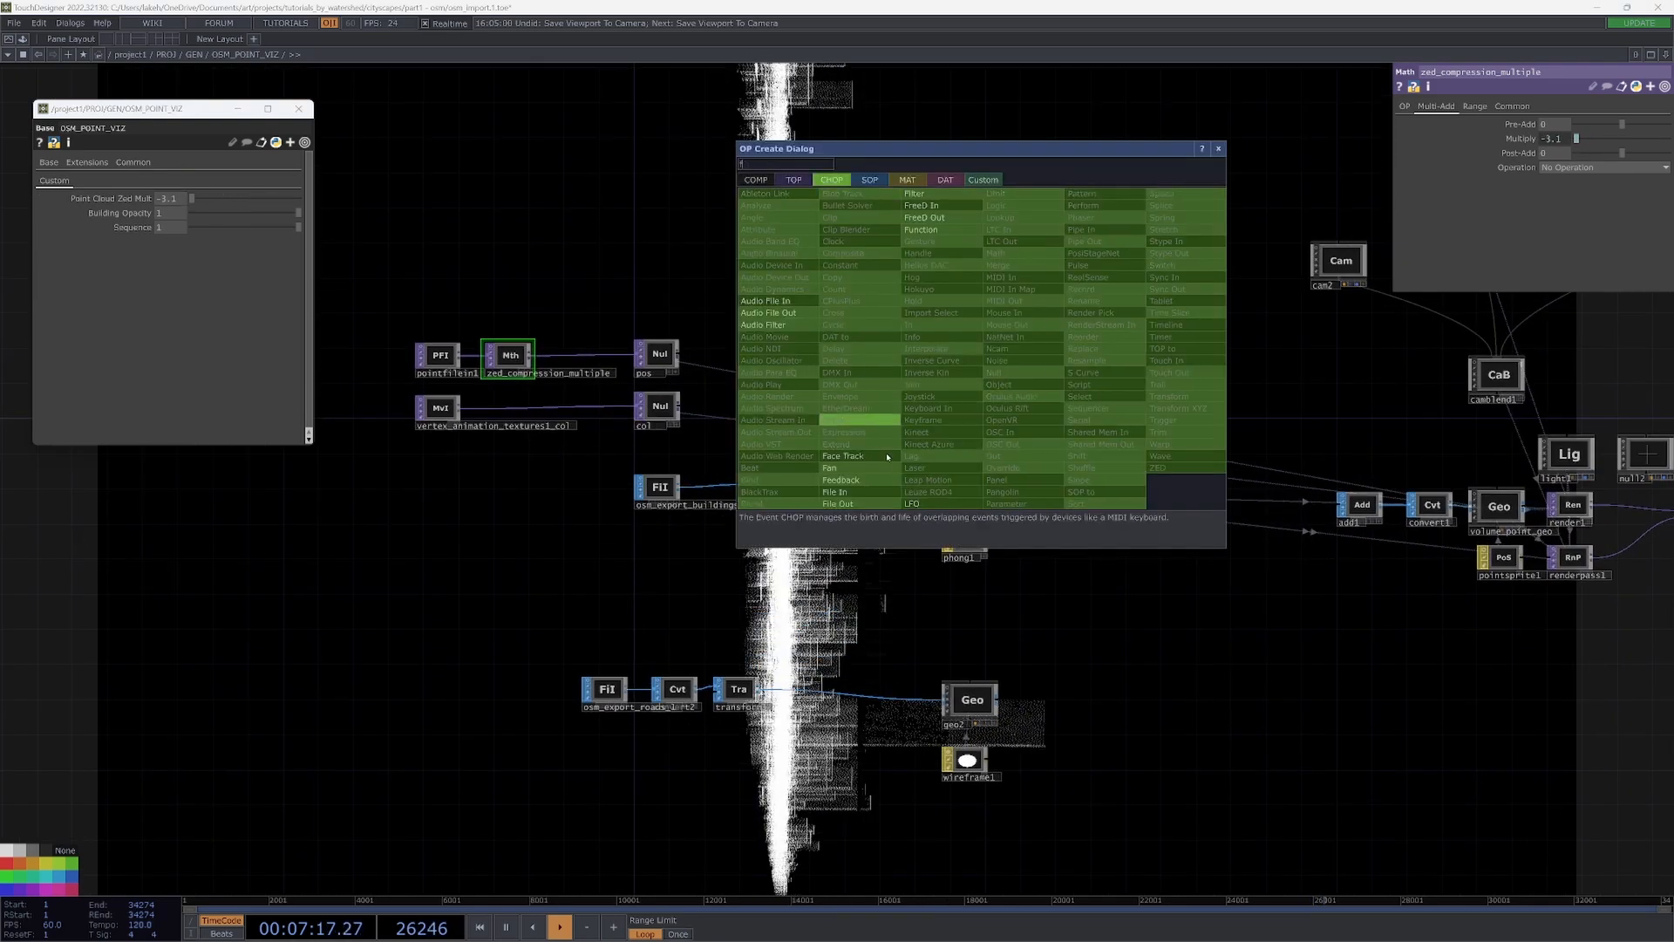
click(907, 504)
click(752, 283)
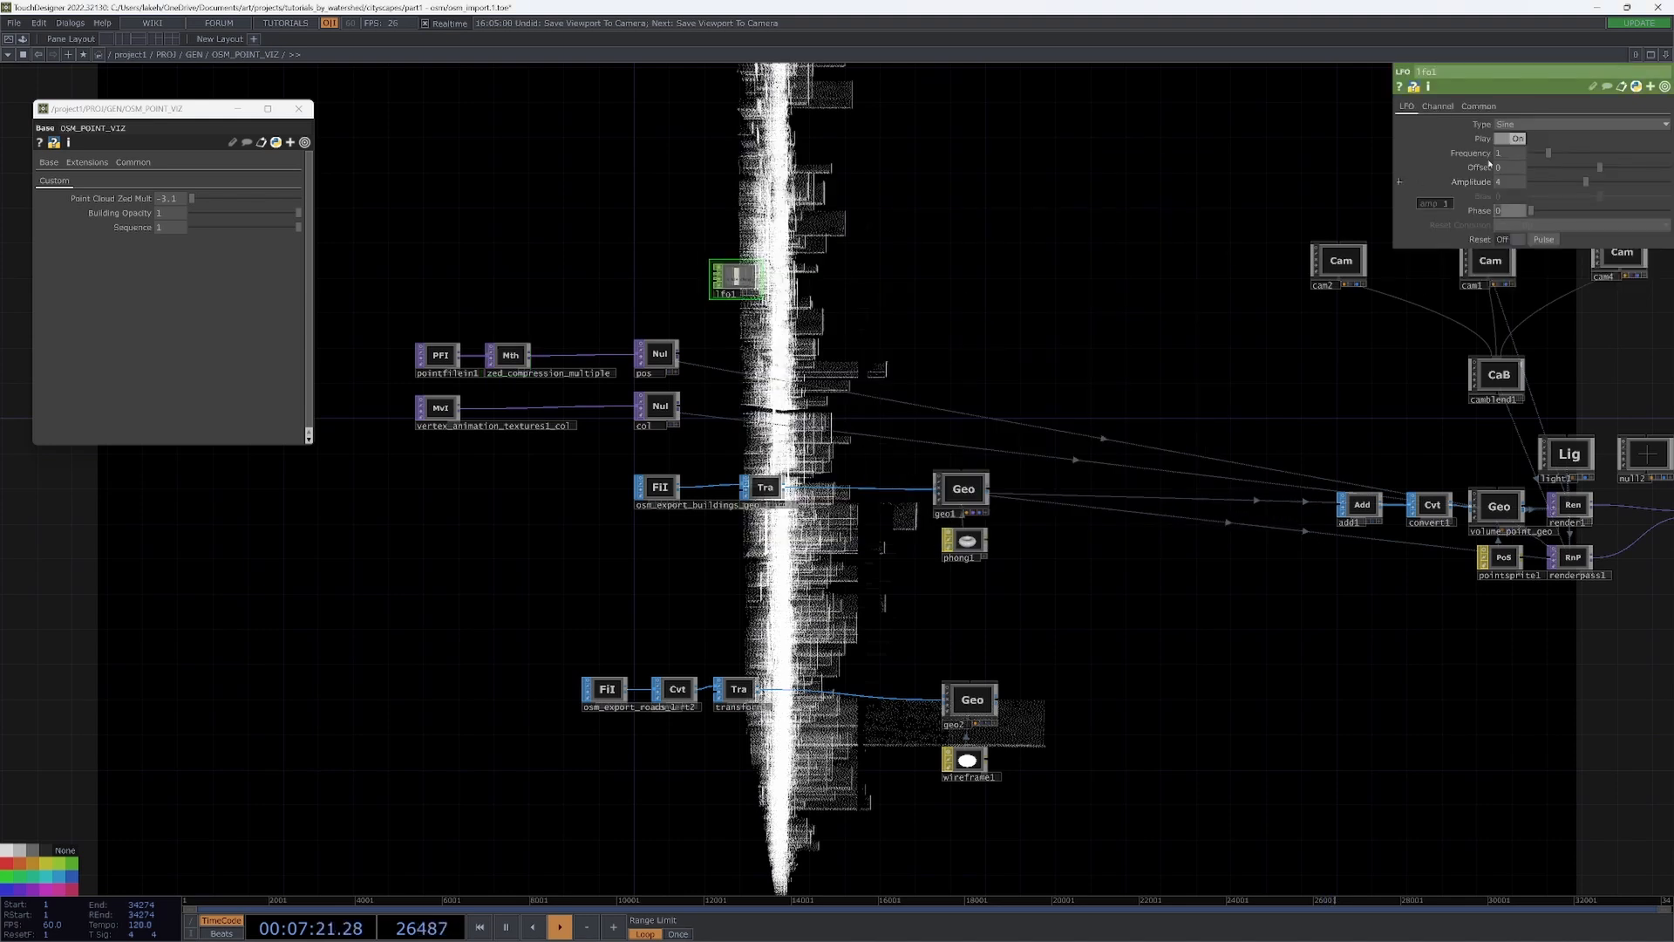
- Drive Point Cloud Zed Mult with the LFO's channel and slow the LFO's frequency to 0.11
drag(762, 381, 762, 382)
scroll(762, 382, up, 4)
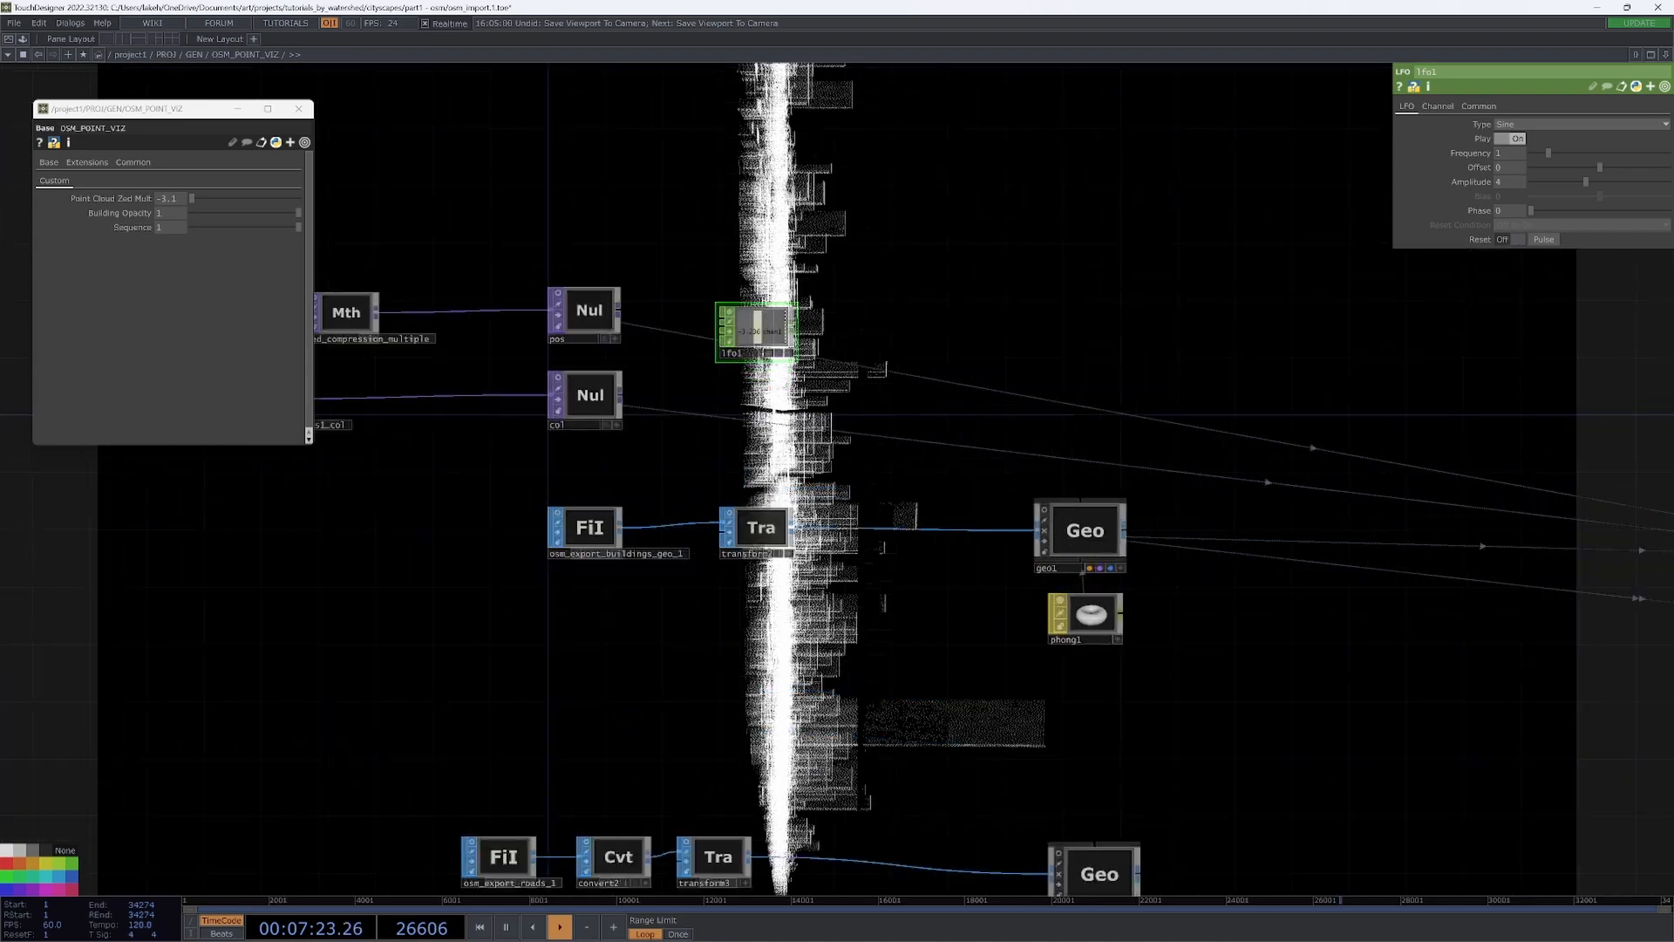
drag(166, 201, 168, 200)
click(166, 193)
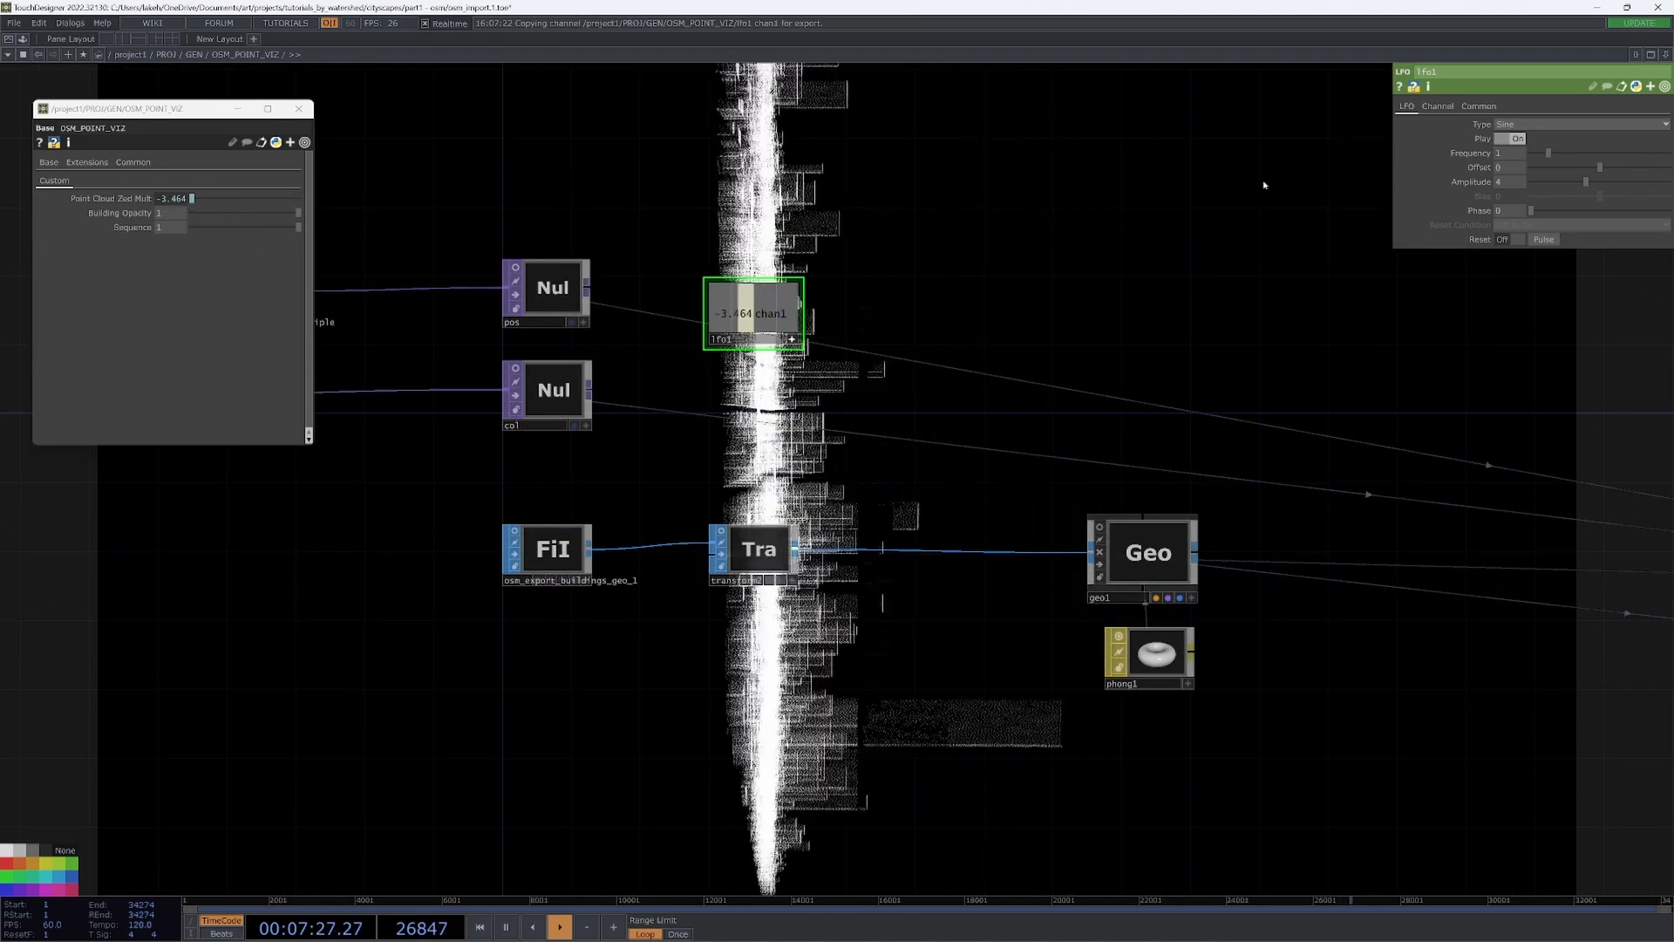
drag(1549, 154, 1536, 158)
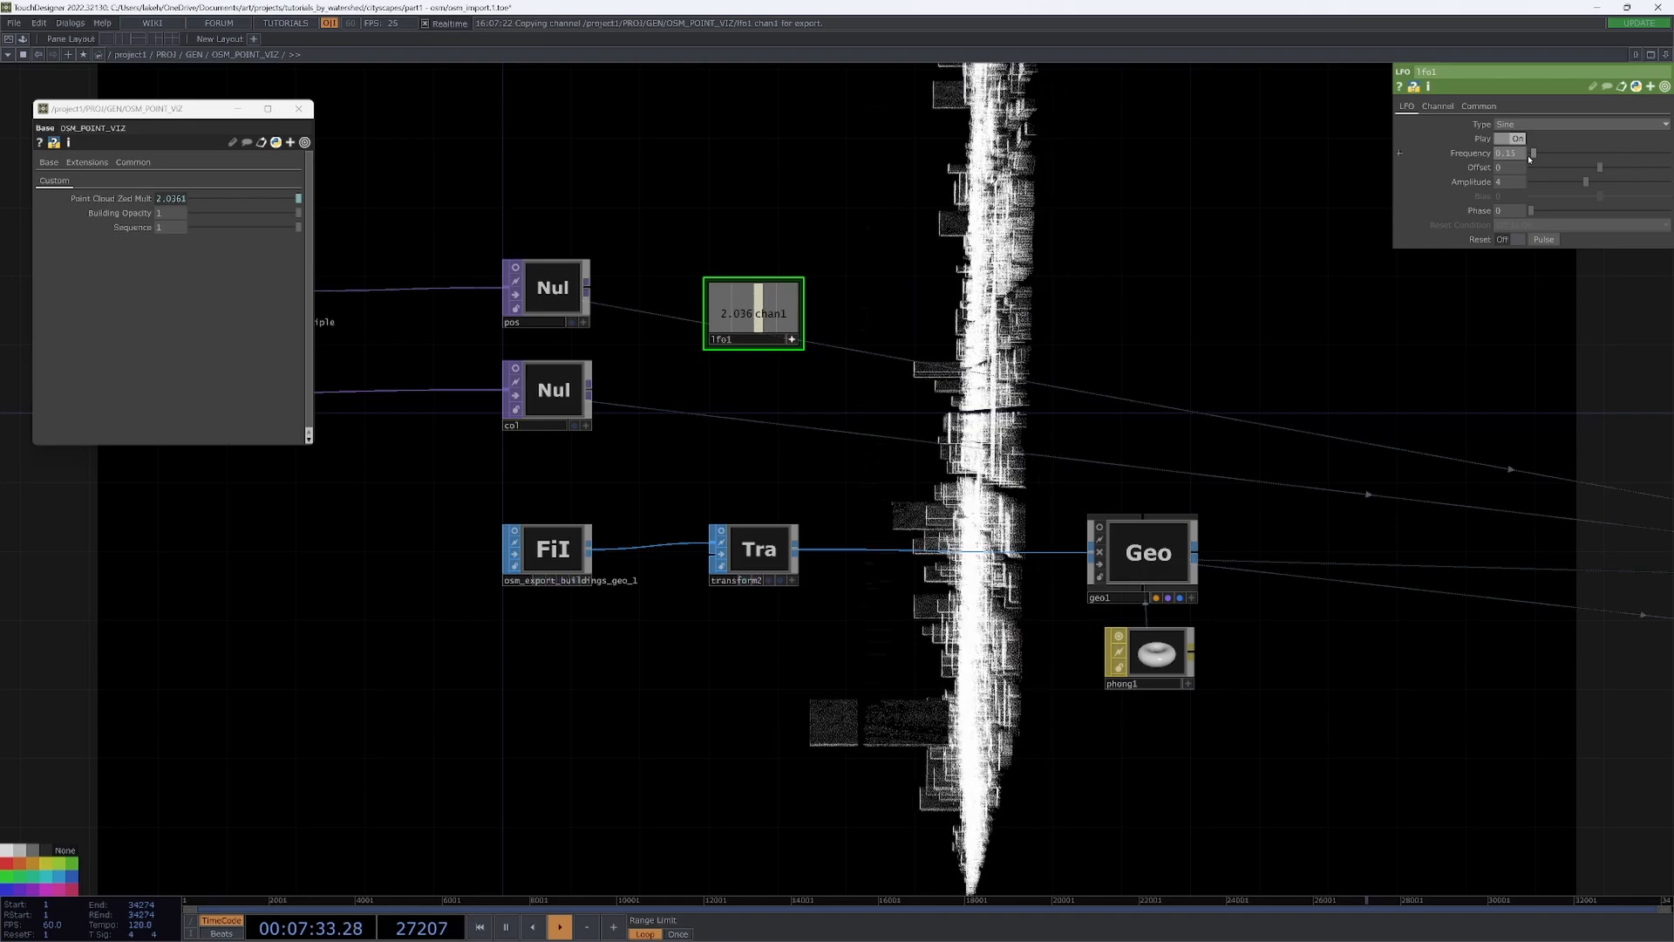
- Lower Building Opacity to 0 and read the warning on the render1 operator
drag(1186, 303, 975, 346)
drag(238, 210, 137, 215)
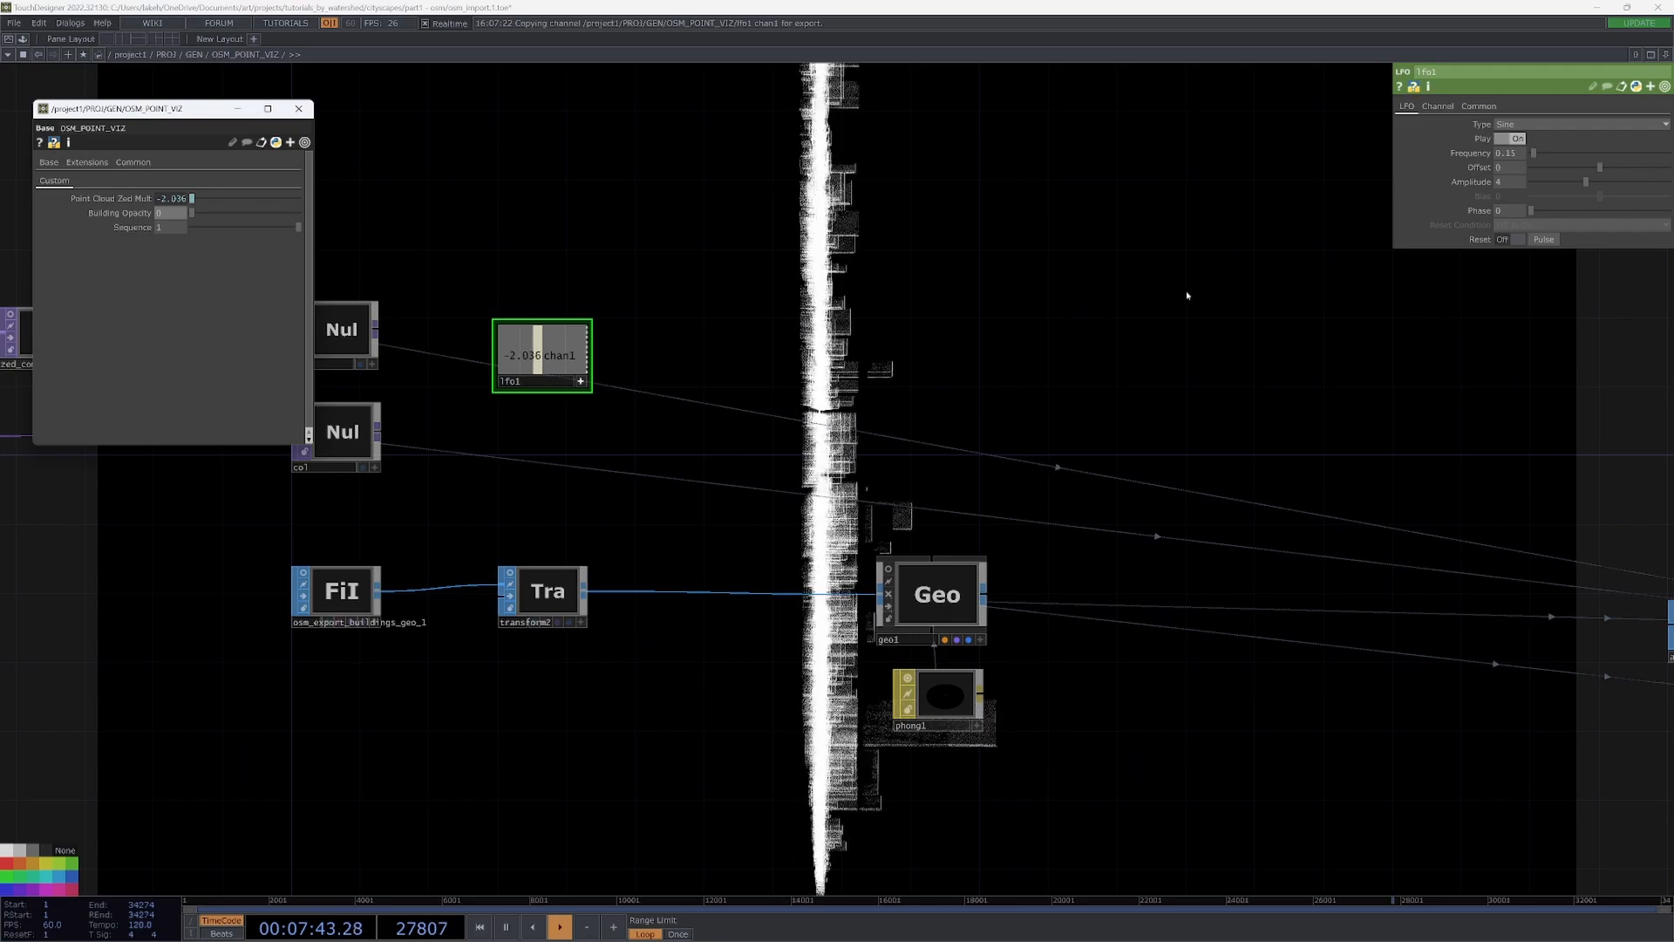
drag(1188, 295, 428, 309)
scroll(985, 363, down, 5)
drag(1200, 327, 1084, 267)
scroll(1090, 459, up, 7)
mouse_move(1059, 376)
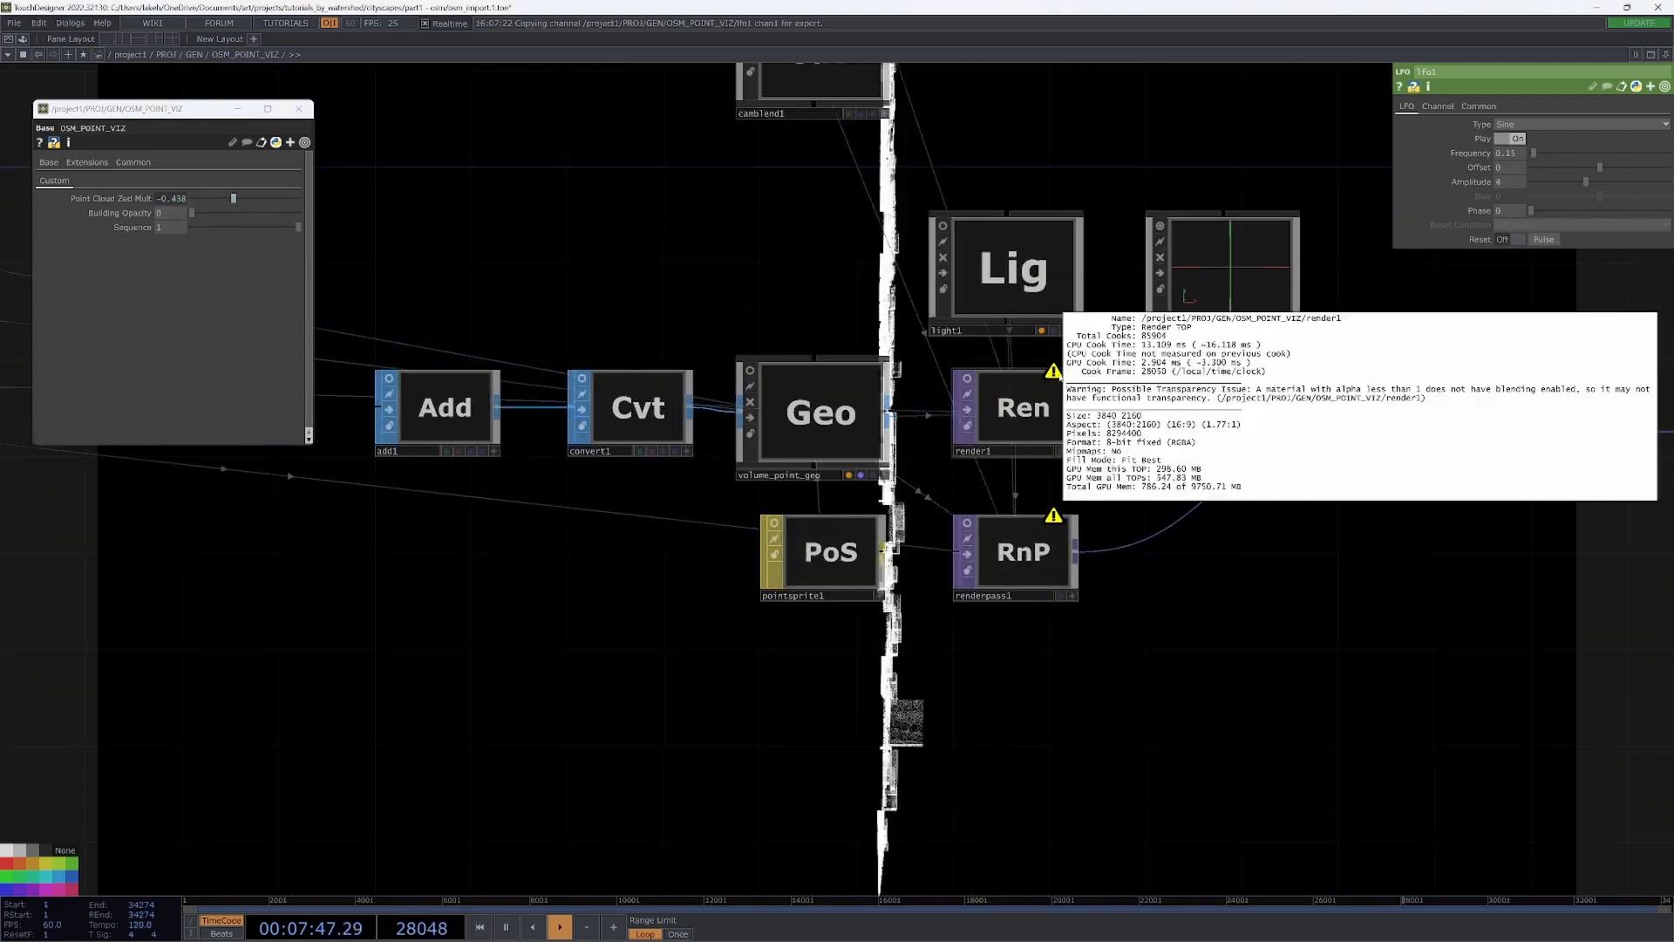
- Check the Blending (Transparency) settings of the pointsprite1 and wireframe1 materials
click(801, 562)
click(1502, 105)
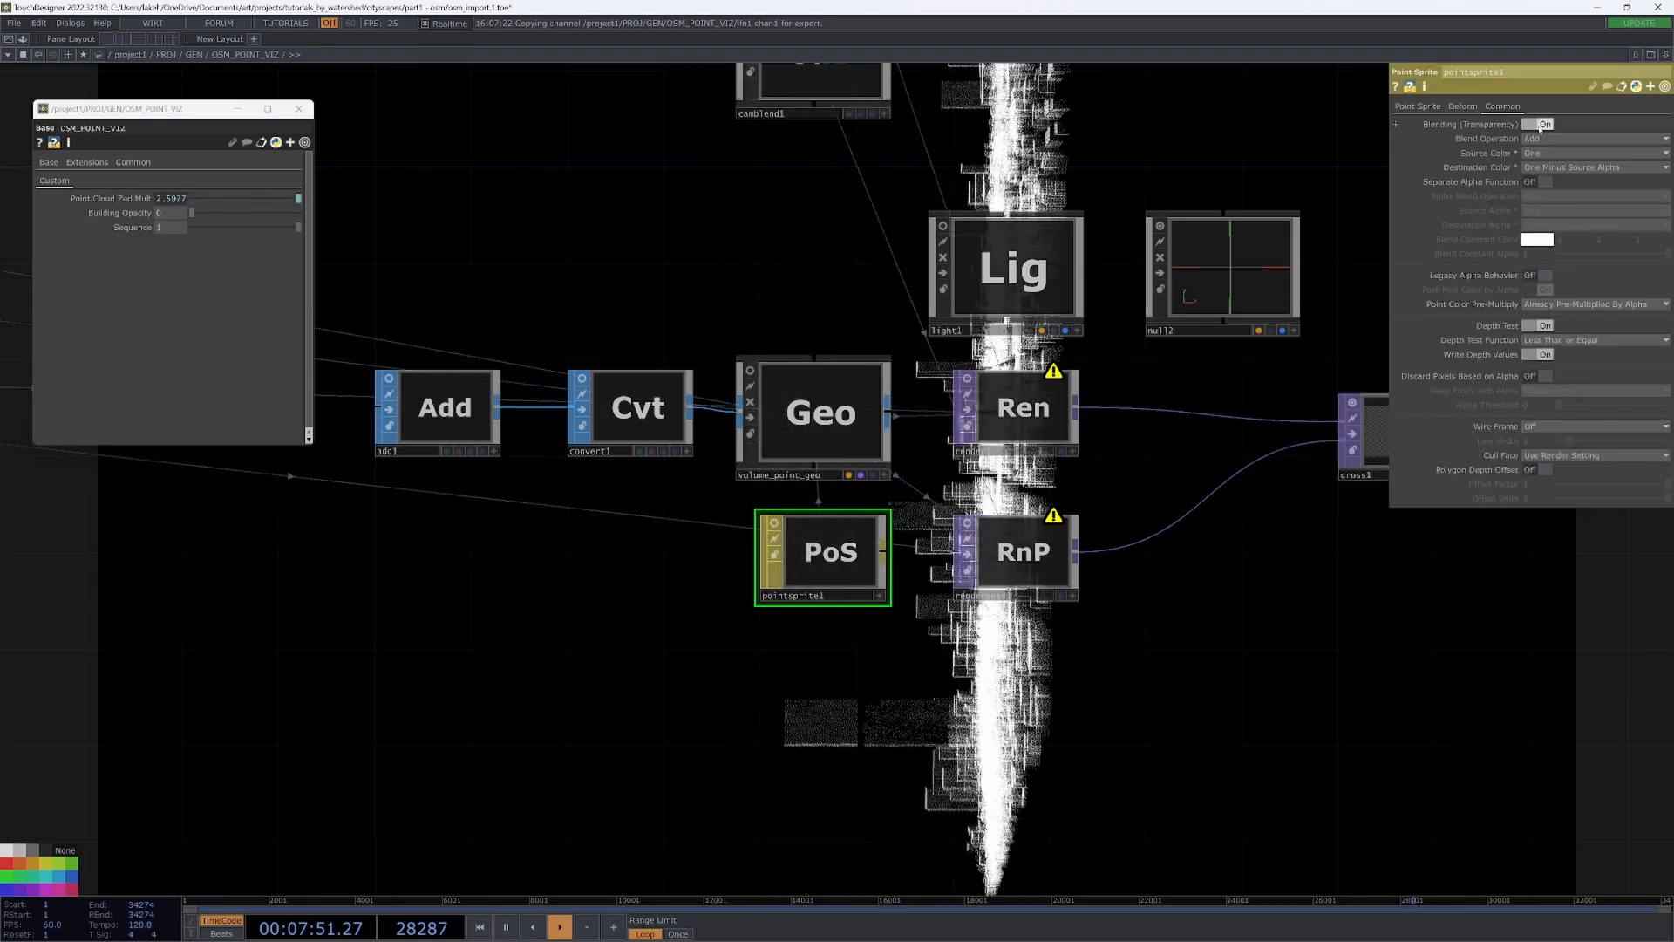
drag(826, 281, 1139, 238)
scroll(999, 249, down, 3)
scroll(917, 245, down, 3)
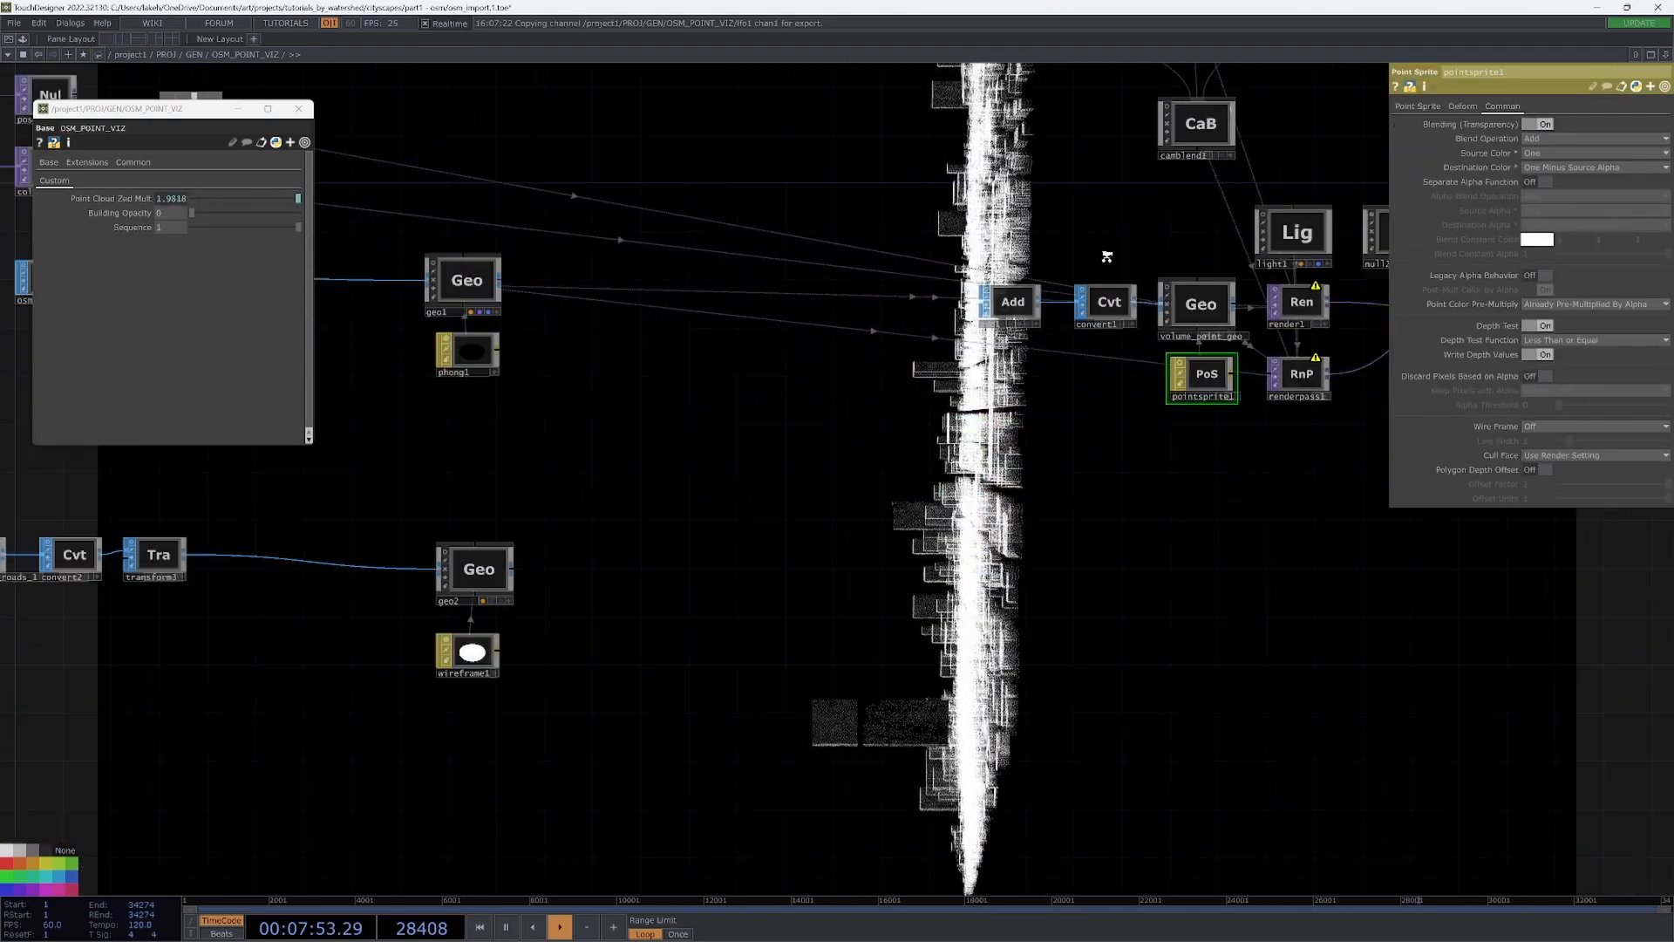
scroll(1140, 238, down, 2)
click(661, 538)
click(1505, 113)
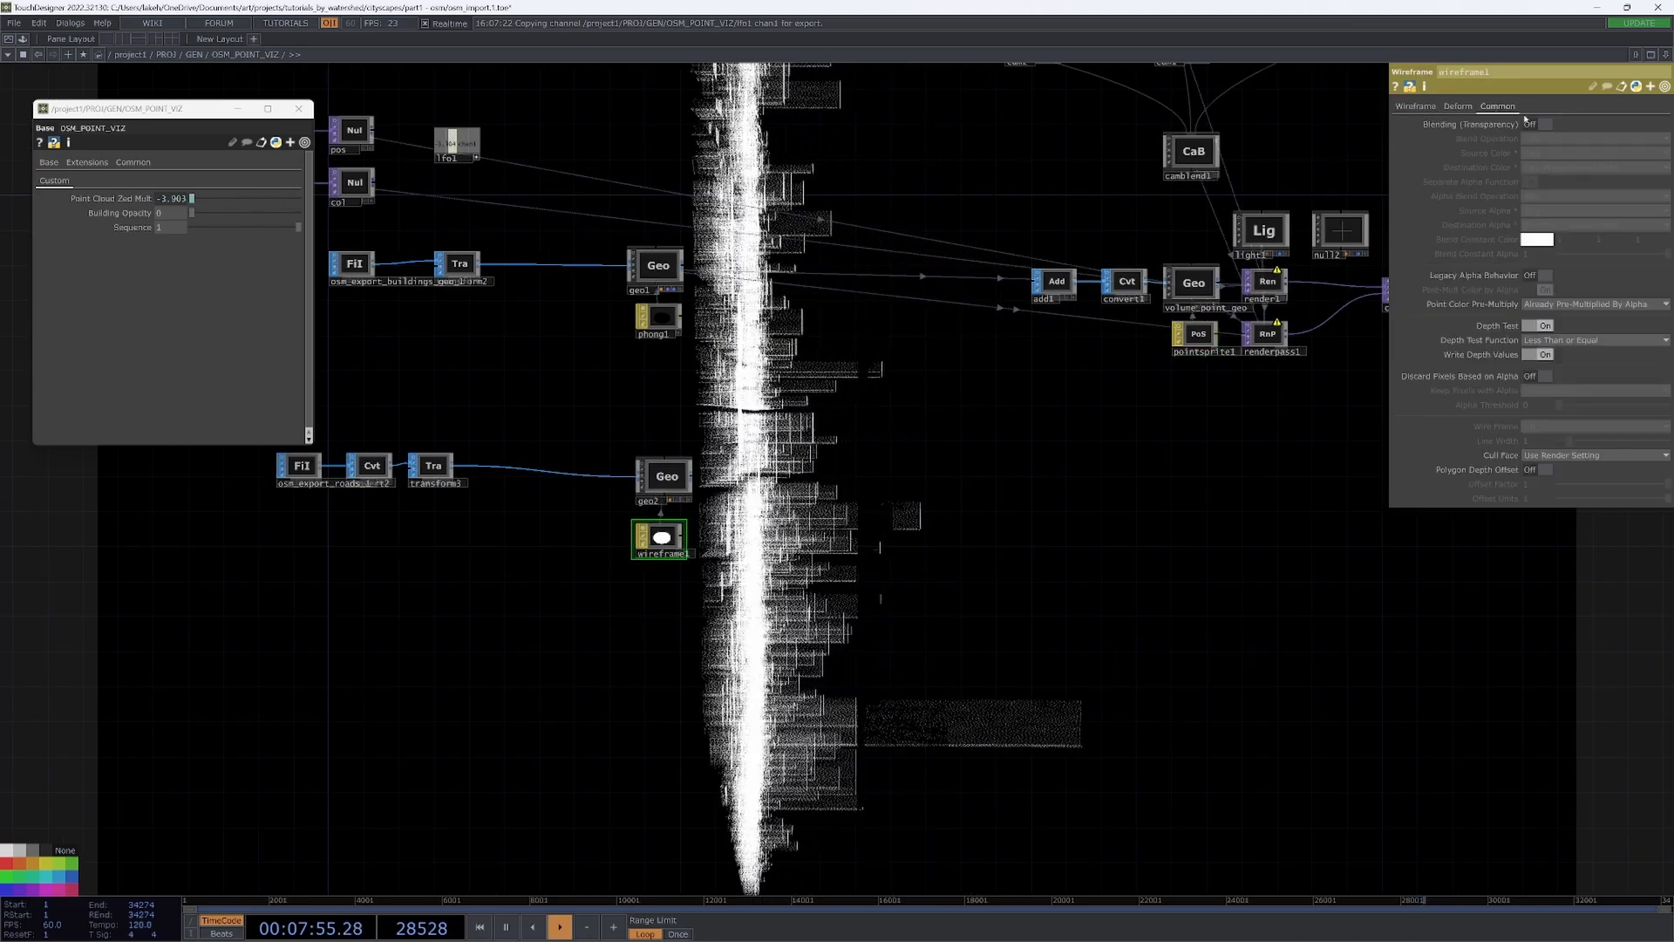
- Turn on Blending (Transparency) for the phong1 building material
click(660, 318)
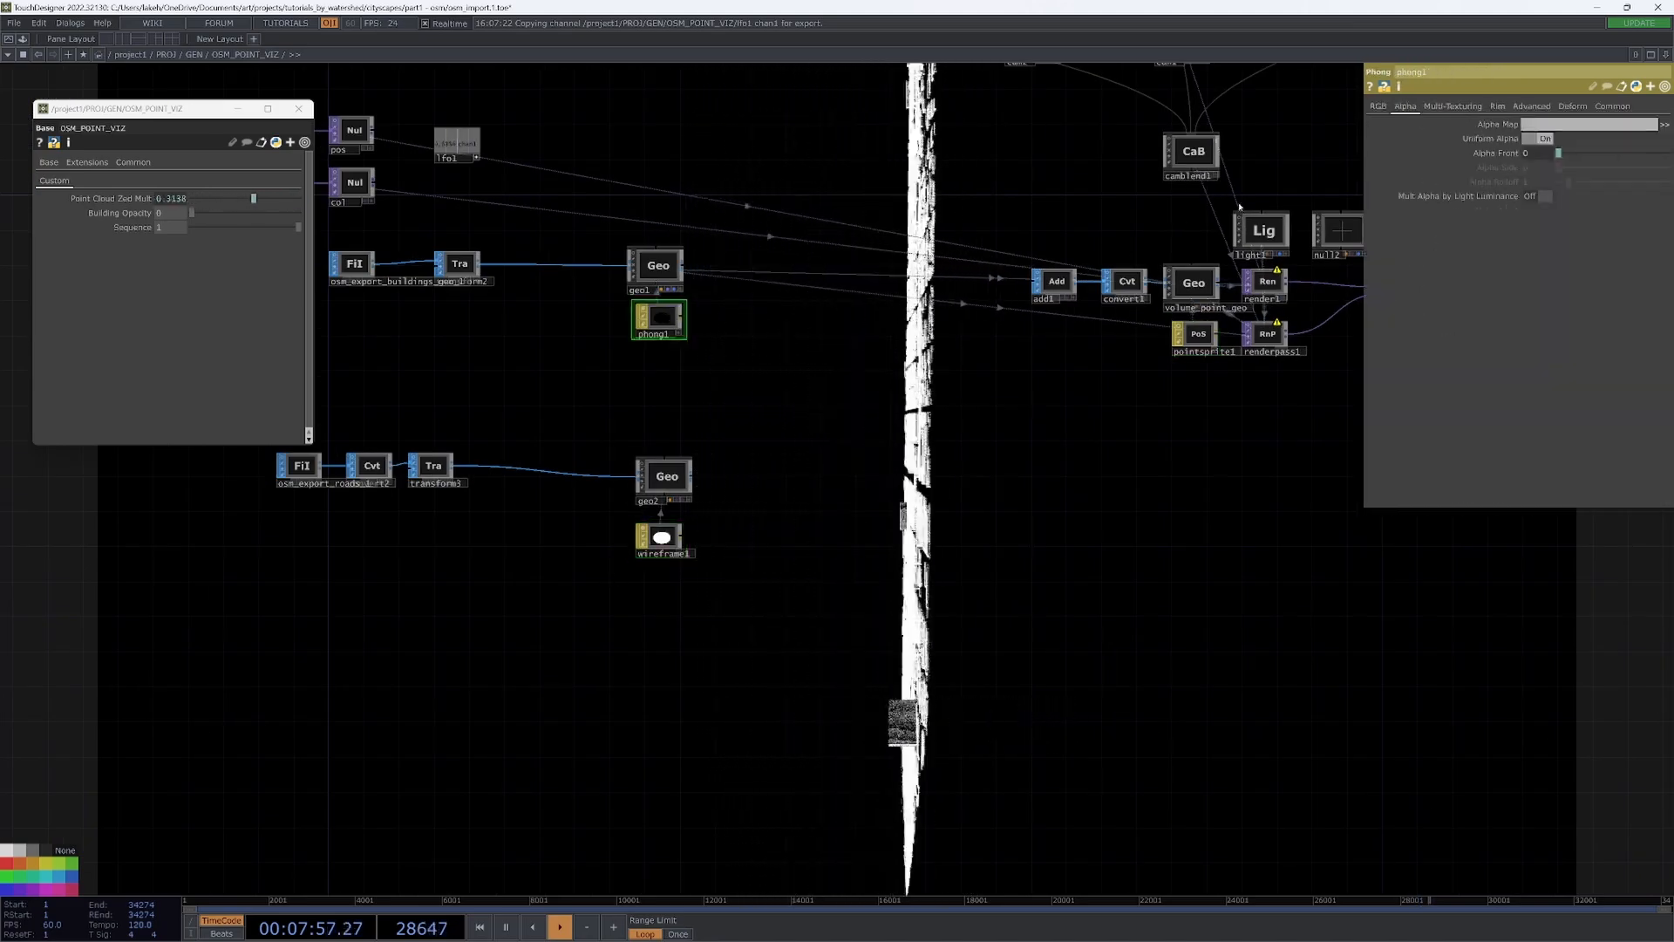
click(1611, 107)
click(1535, 126)
drag(1208, 468, 1029, 699)
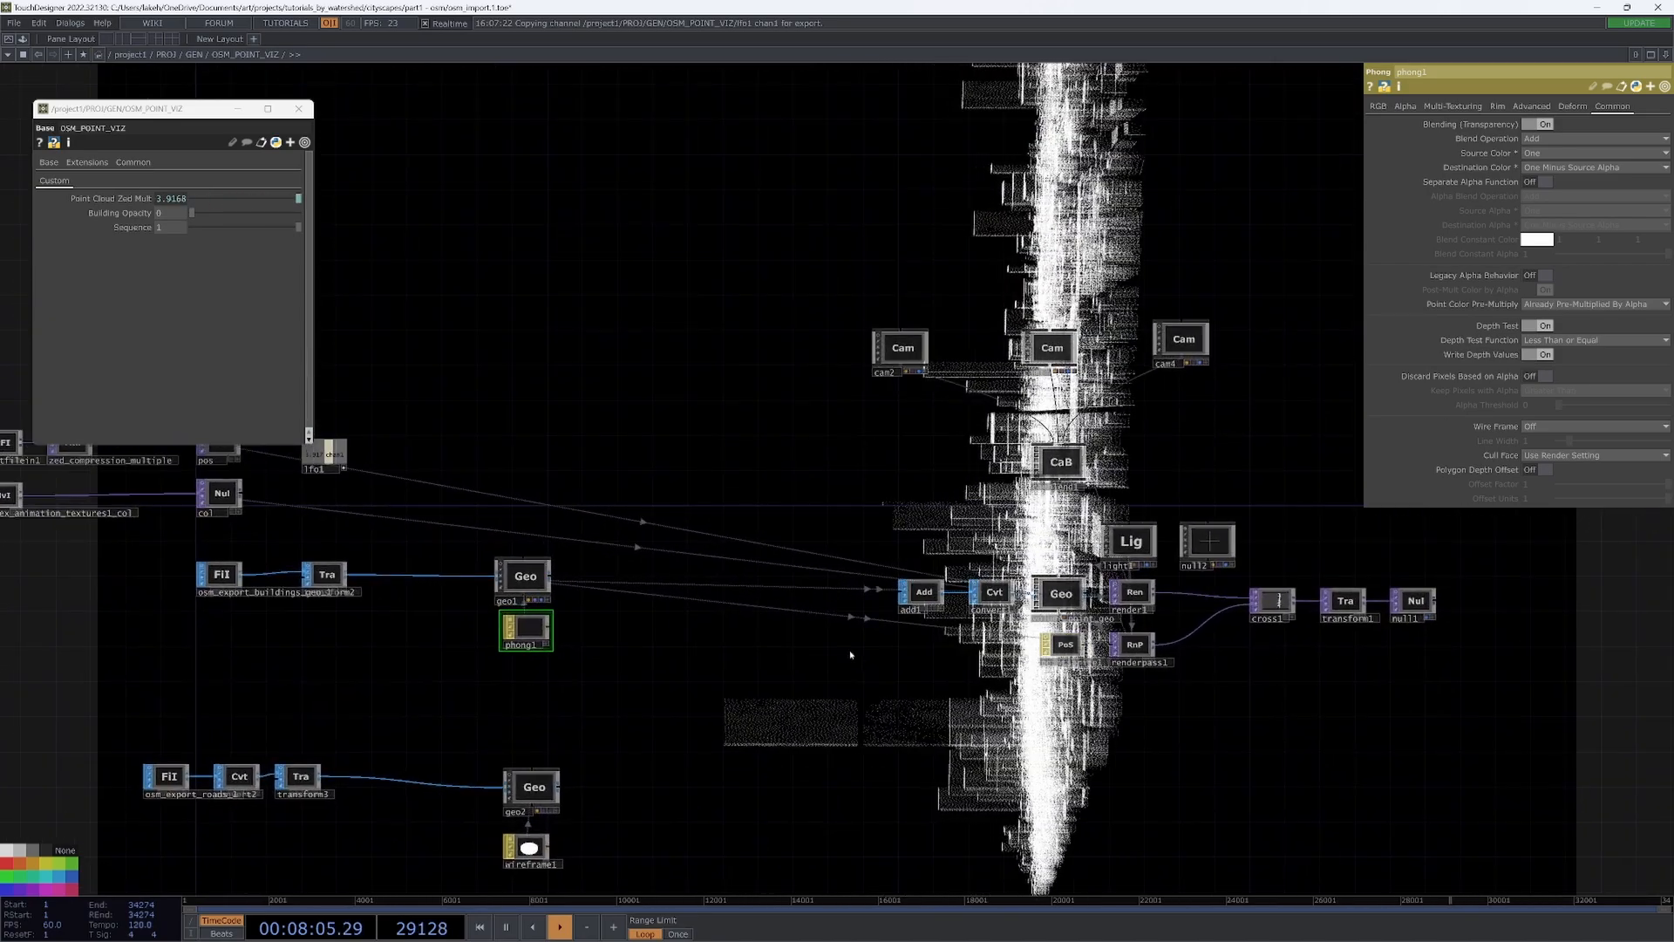
- Set Sequence to 0 to watch the oscillating point cloud from cam2
scroll(1046, 362, up, 6)
drag(993, 523, 1011, 278)
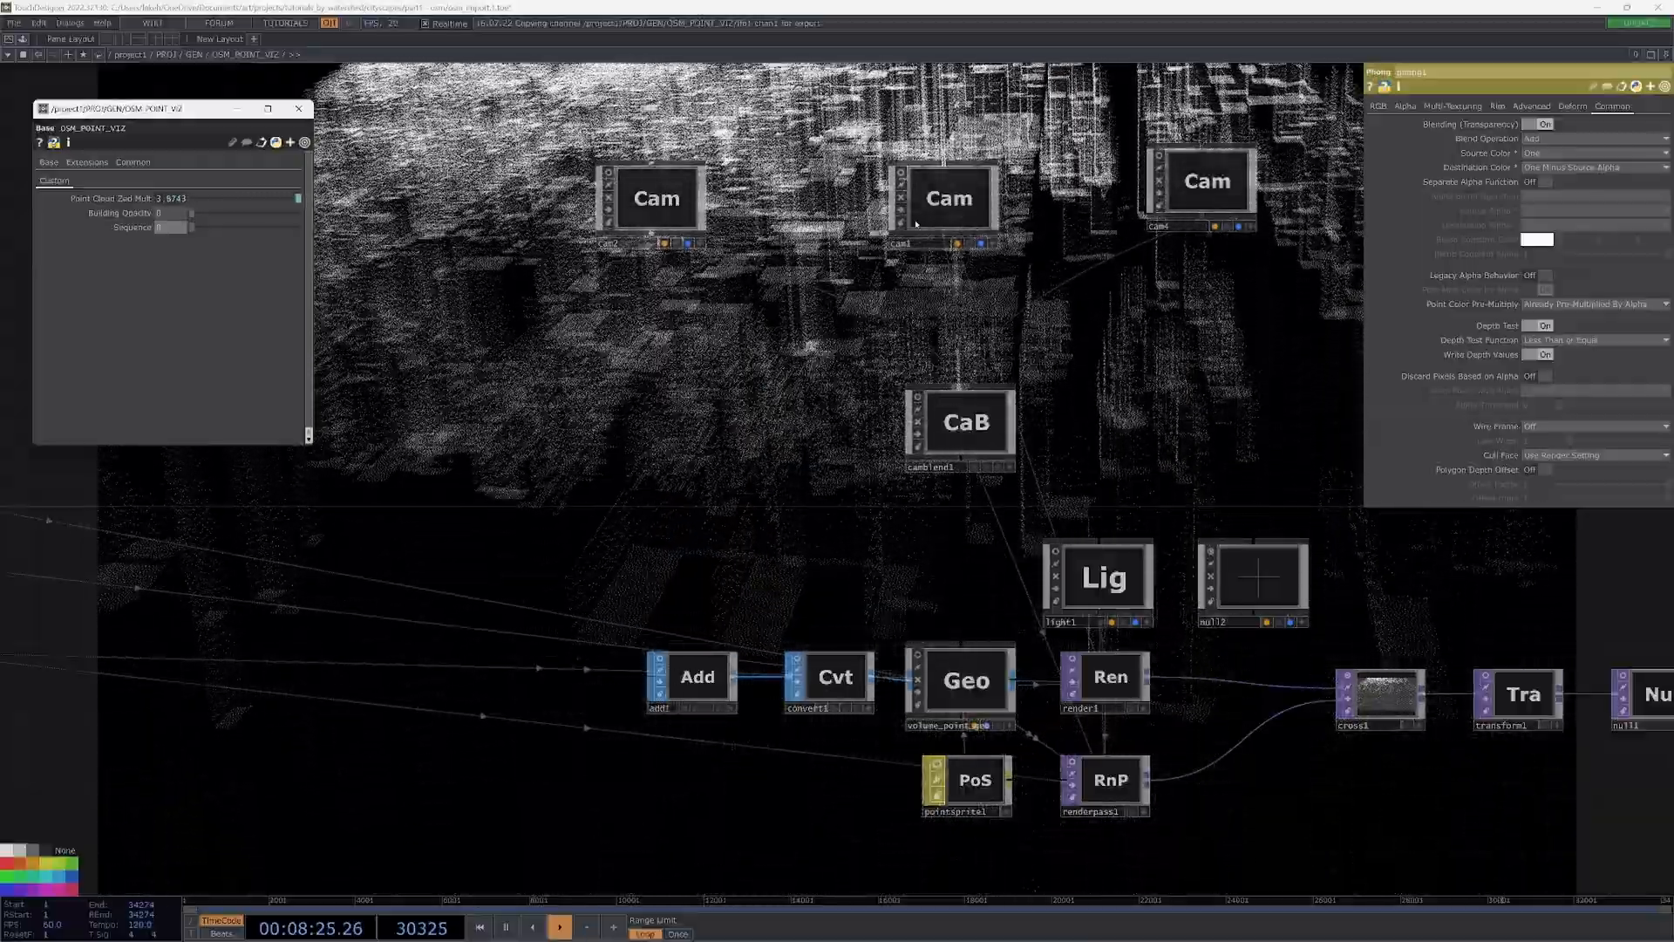
drag(1000, 348, 830, 327)
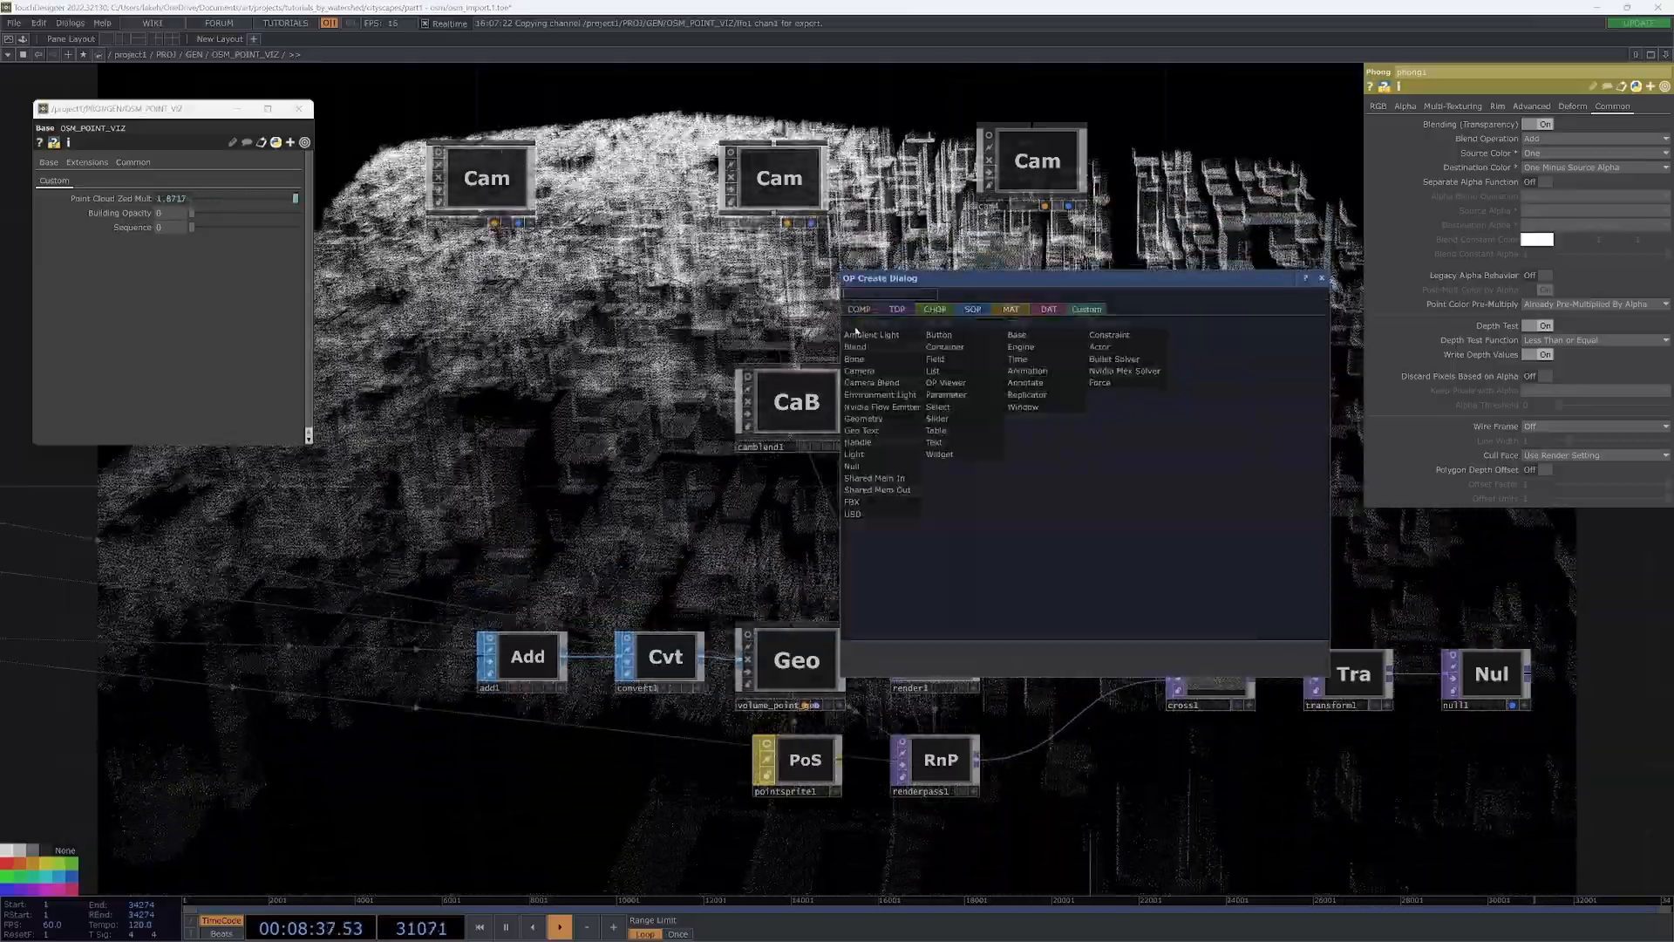
- Try adding an Ambient Light near the existing light, and delete it
click(870, 335)
click(1052, 425)
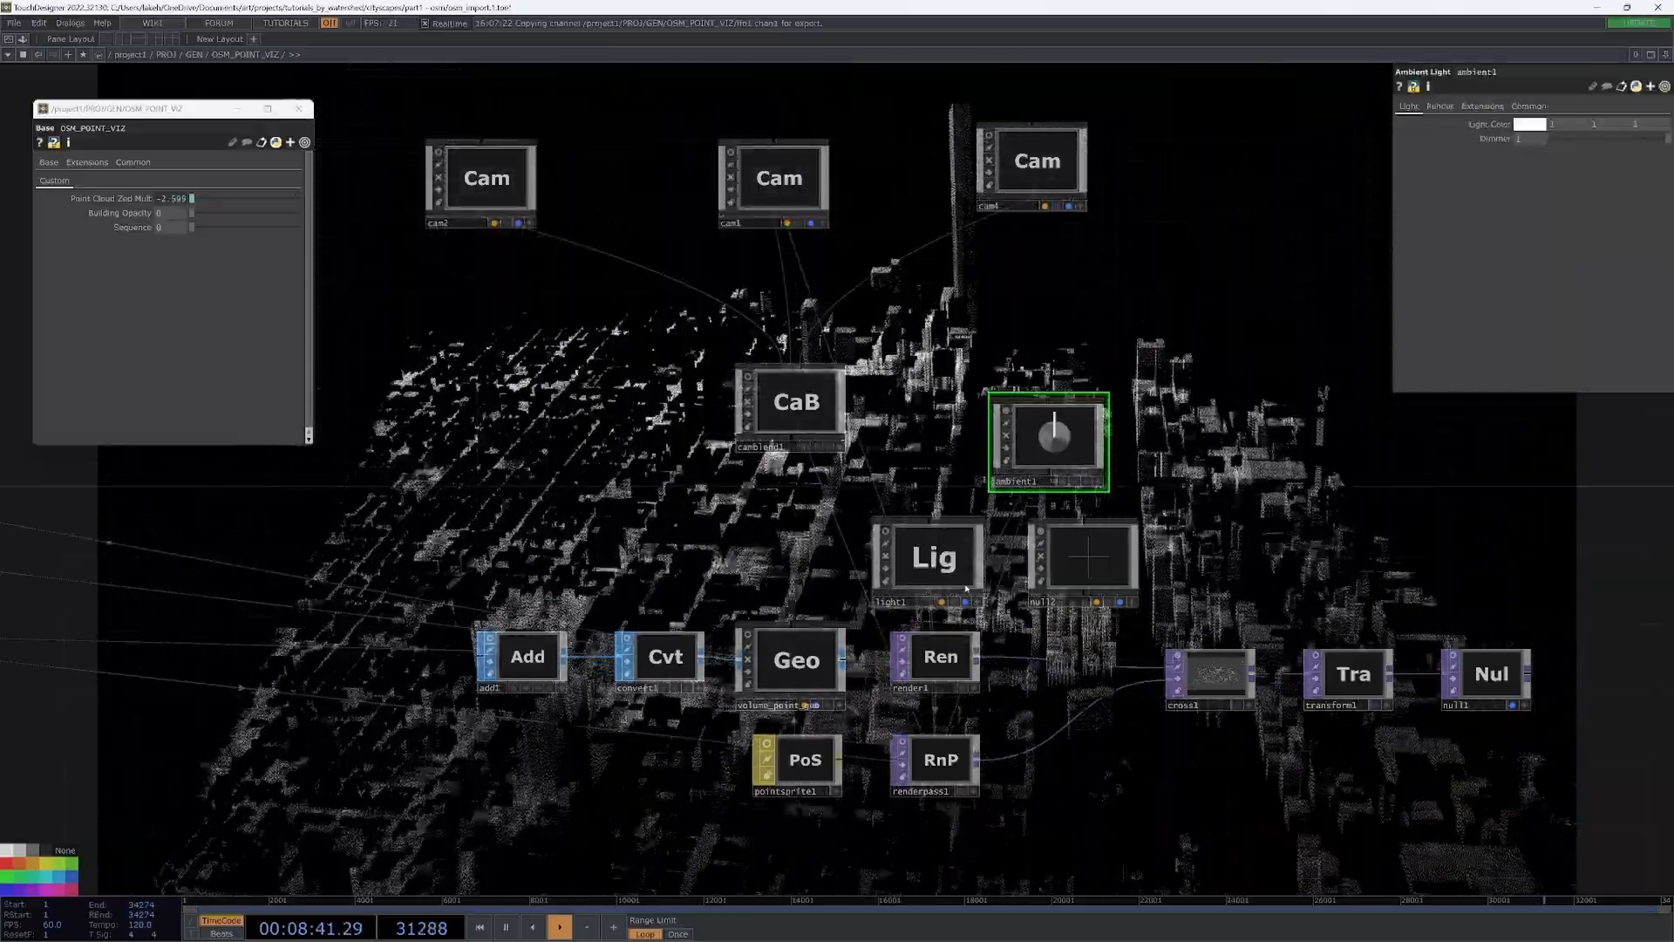
key(Delete)
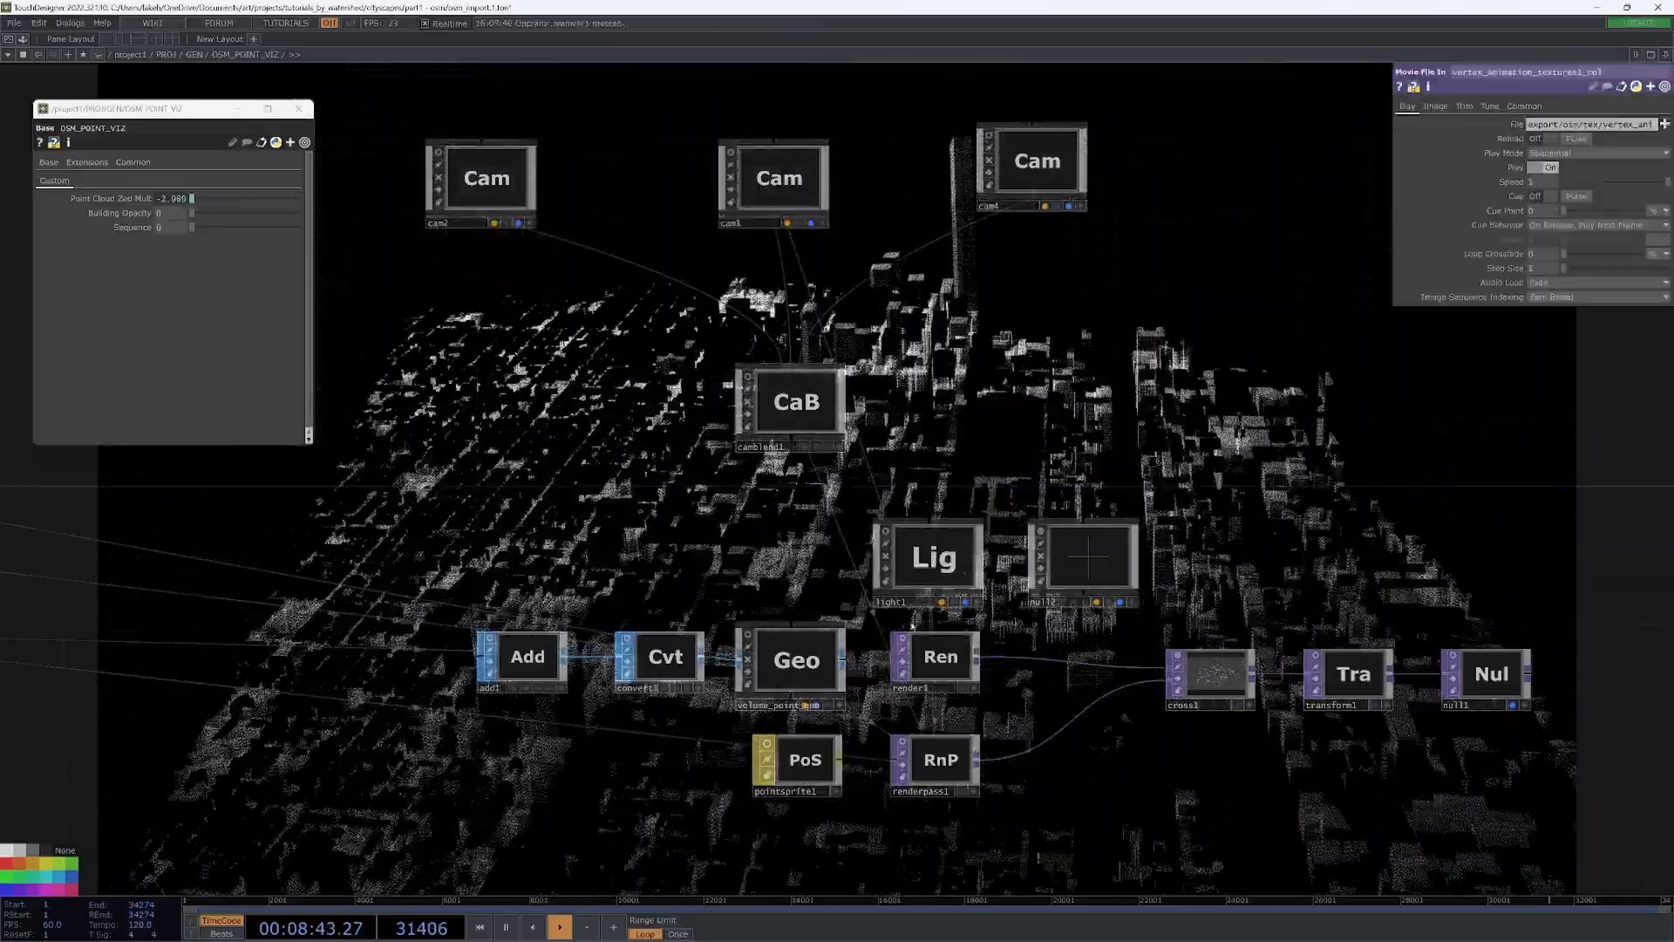
- Raise Building Opacity to 1 so the solid buildings render with the animated point cloud
drag(790, 817, 1282, 445)
drag(505, 562, 963, 619)
click(735, 411)
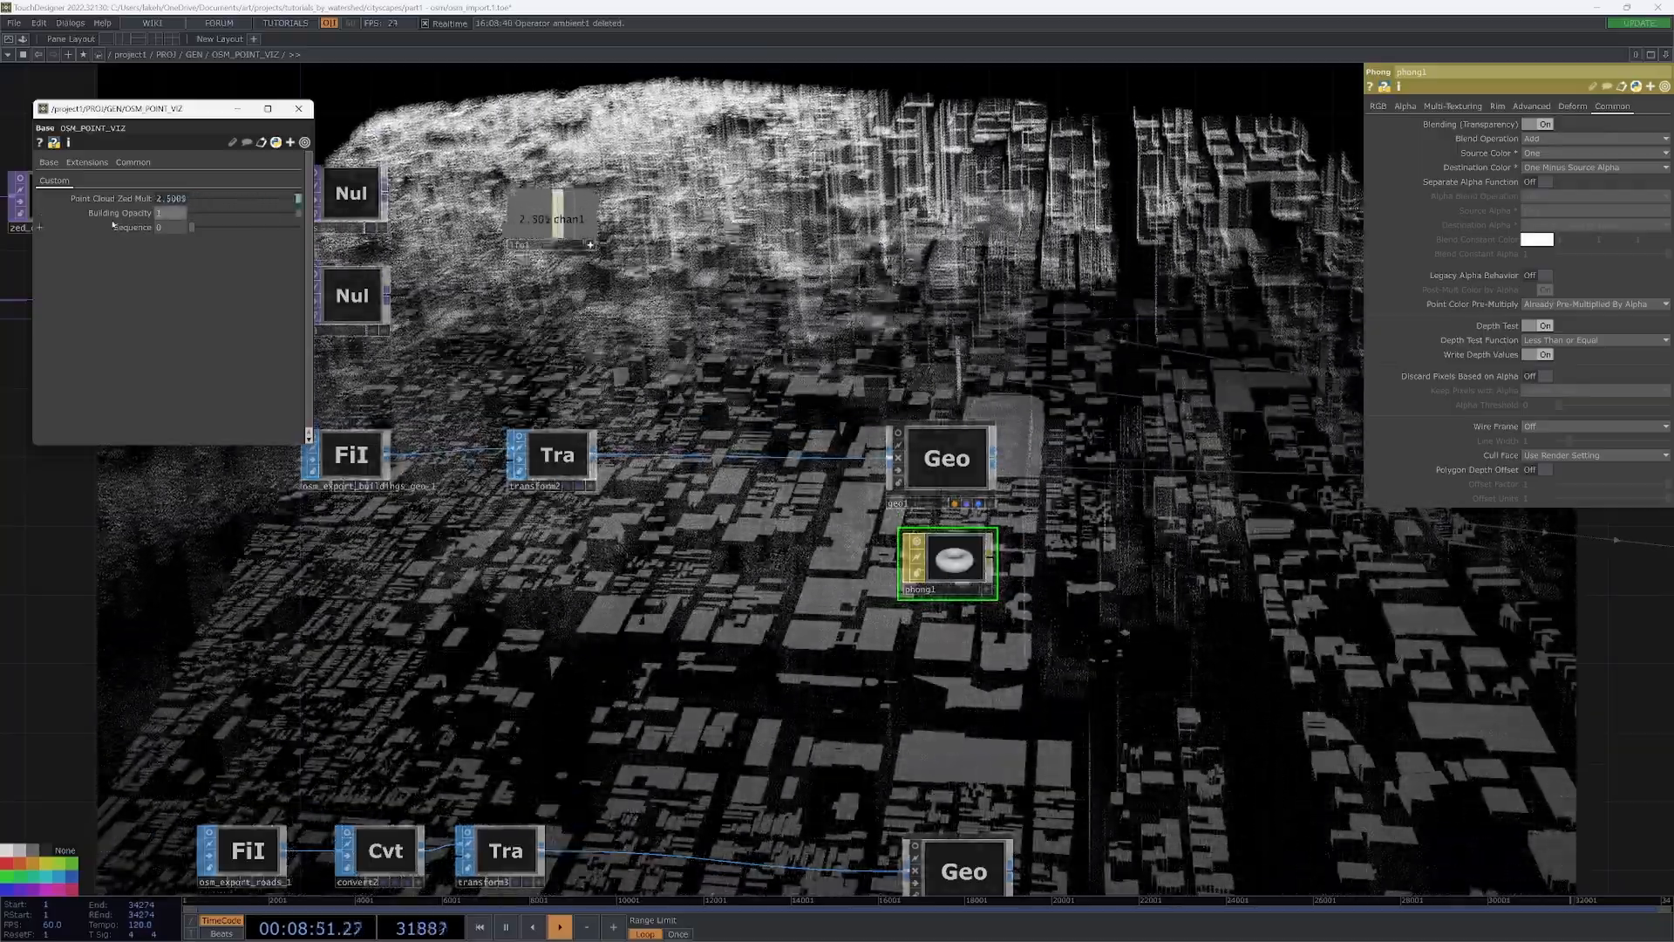
drag(255, 215, 382, 224)
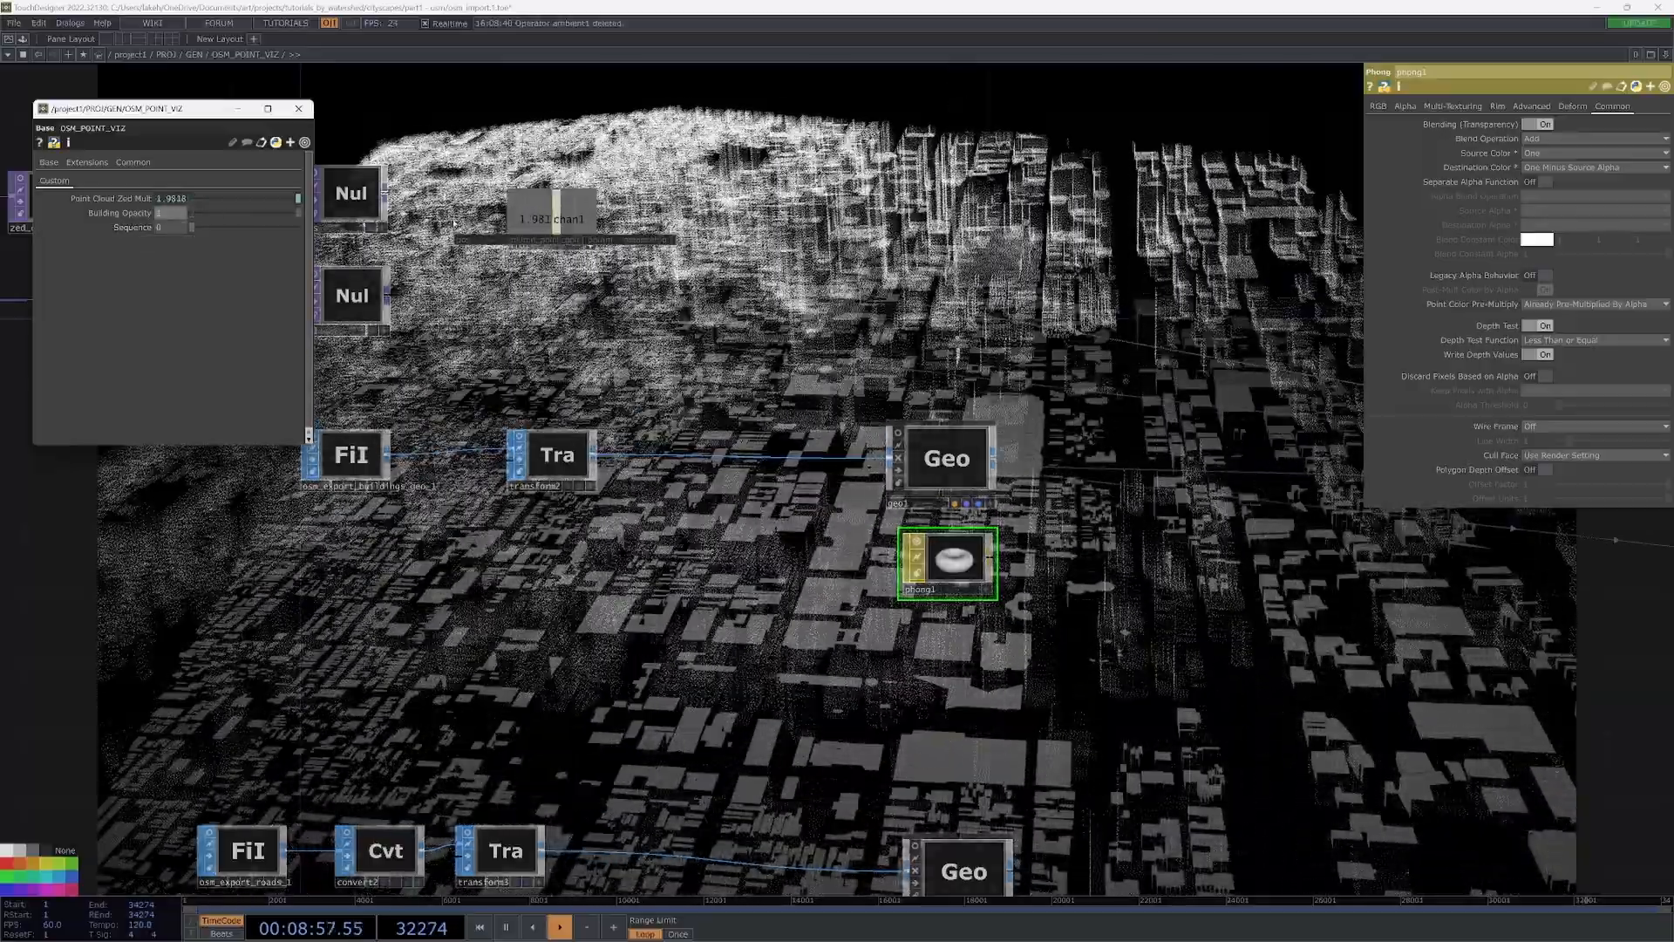
drag(1144, 319, 1104, 475)
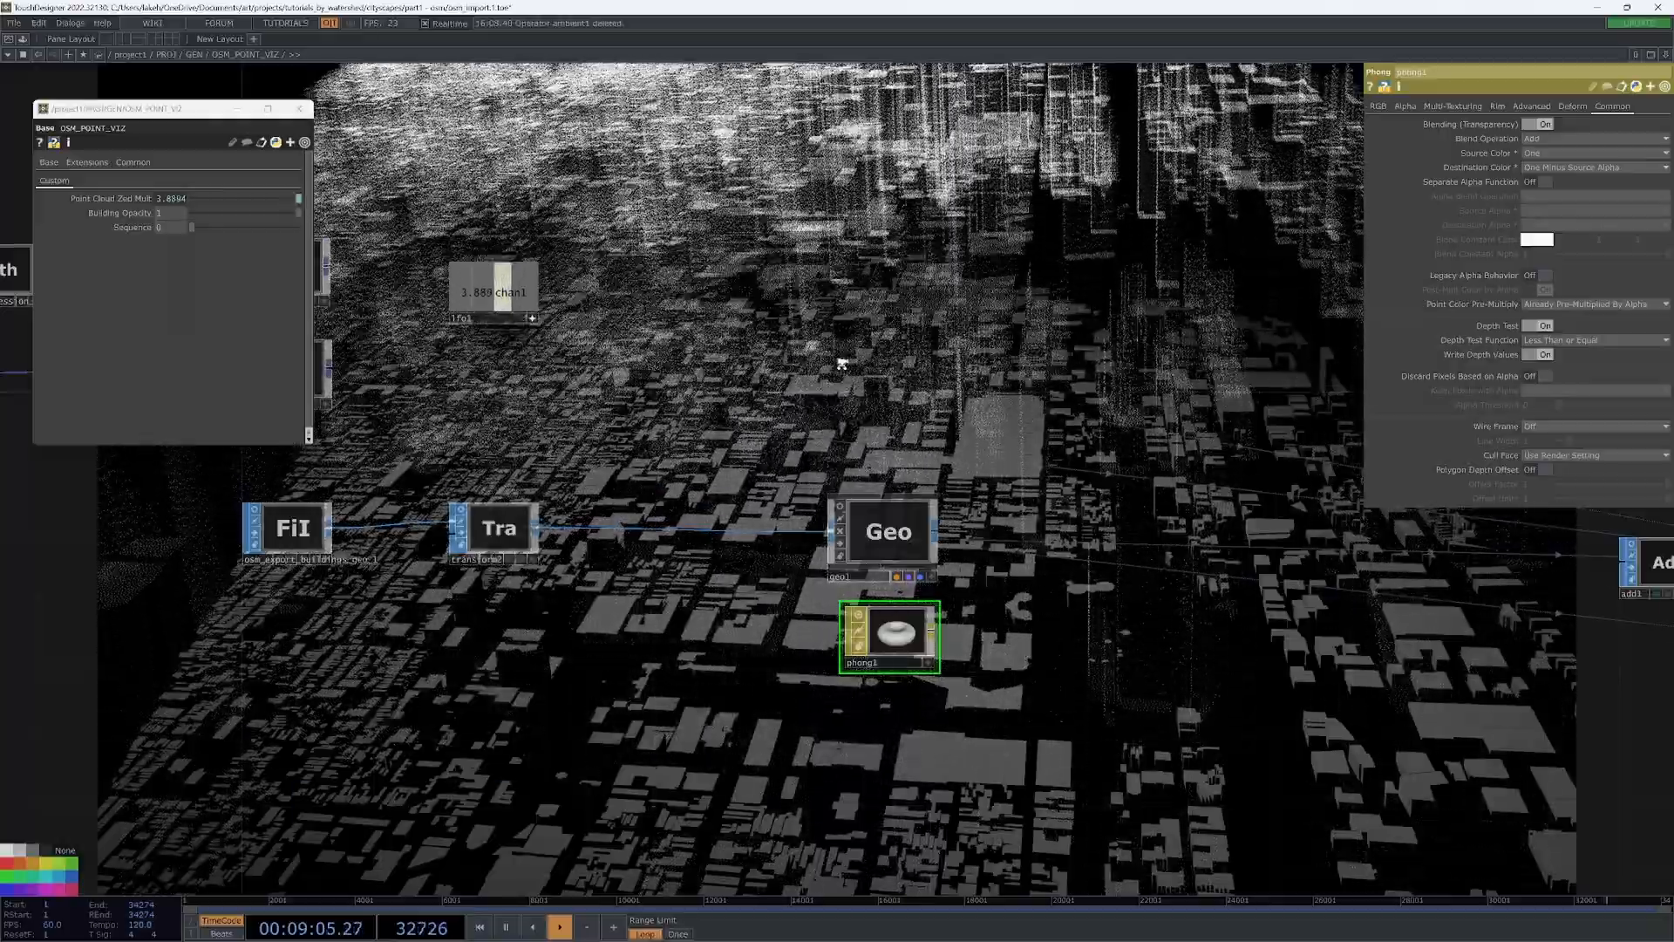
- View the animated point cloud at Sequence 1, look over the geometry and camera operators, and return Sequence to 0
scroll(842, 364, down, 3)
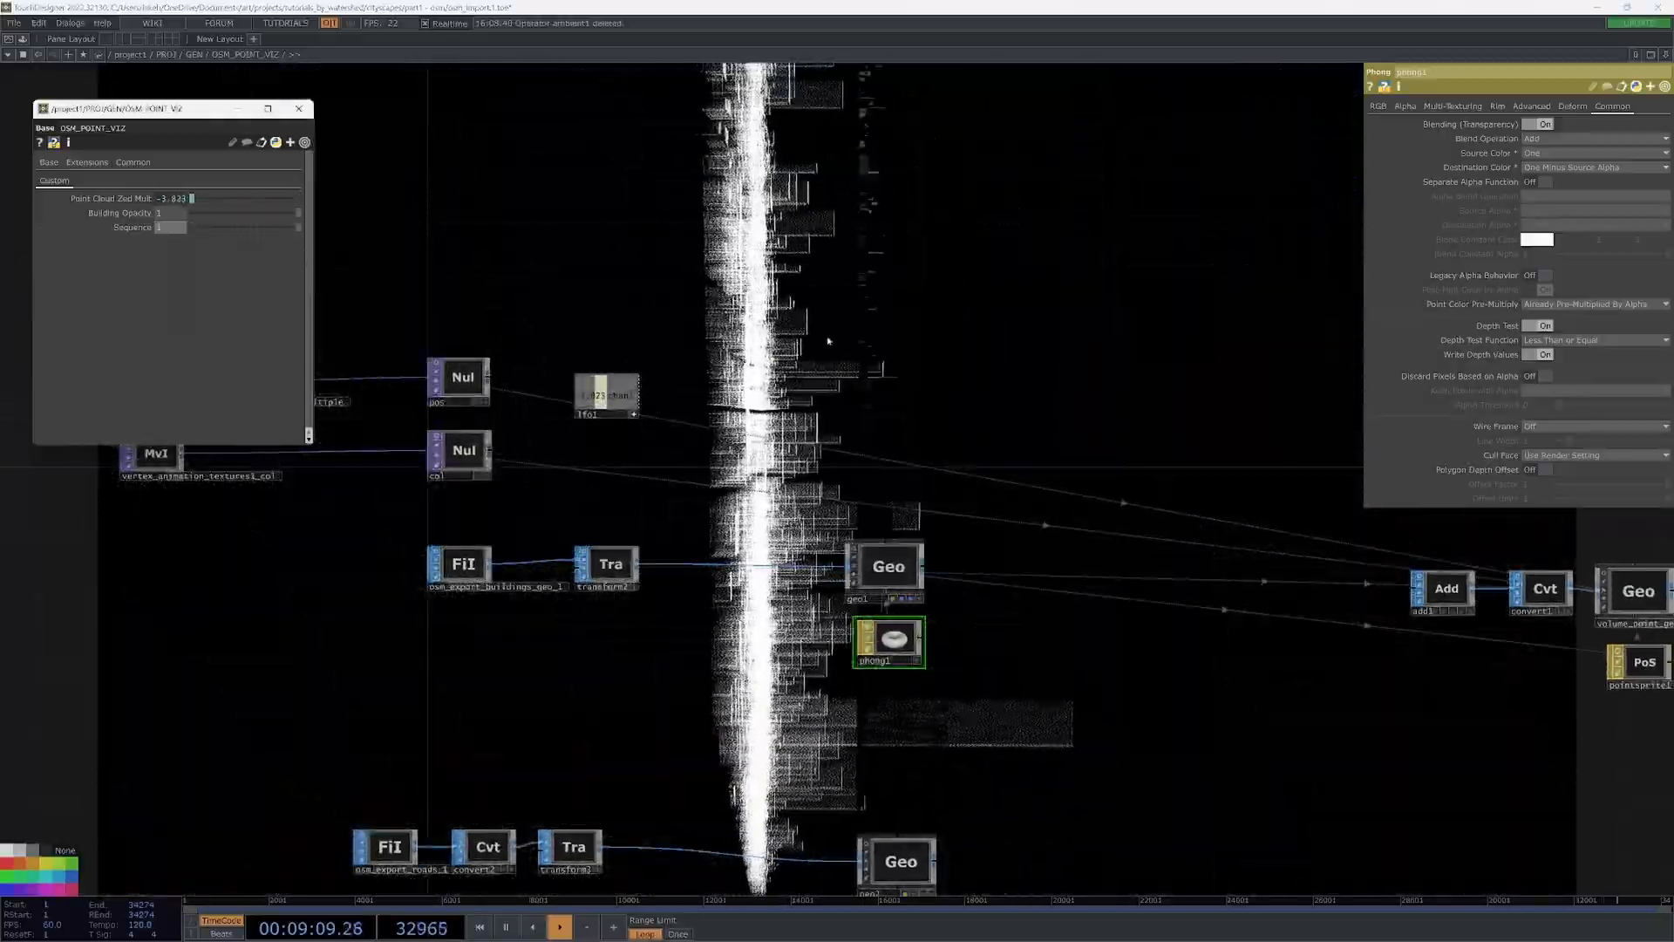
drag(822, 340, 440, 279)
drag(1001, 304, 664, 318)
scroll(900, 553, up, 5)
drag(773, 441, 877, 185)
scroll(1008, 252, down, 5)
drag(811, 461, 1424, 564)
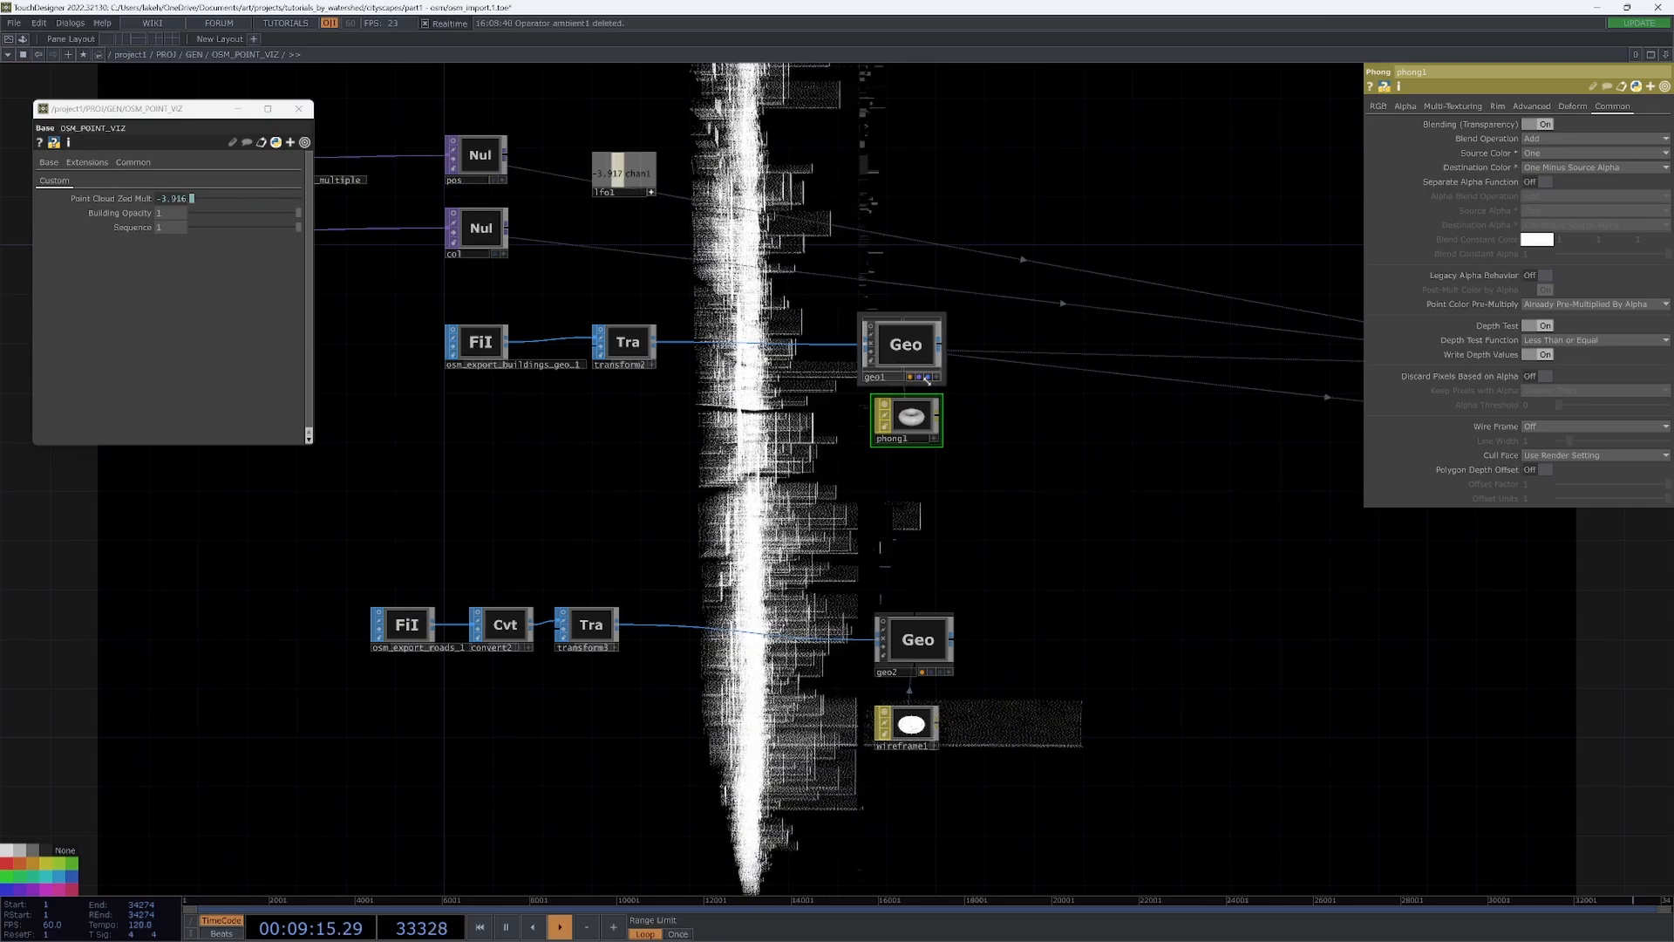
drag(1076, 403, 794, 486)
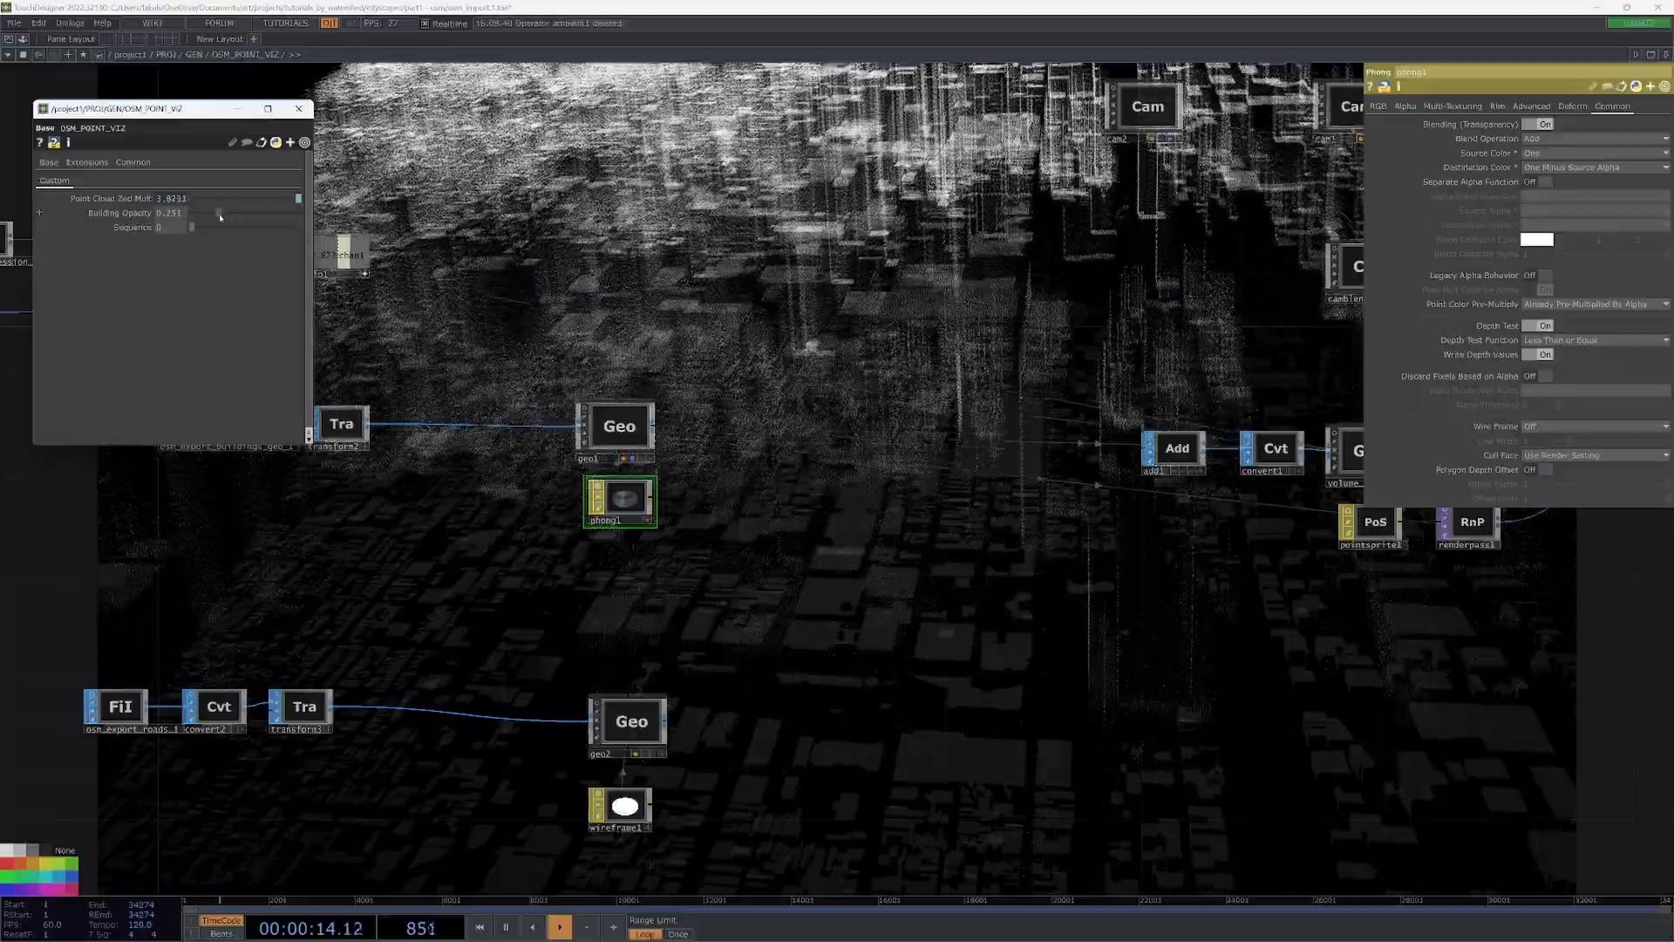
- Scrub Building Opacity from low values up to 1 to compare how the buildings fade against the points
drag(218, 214, 213, 219)
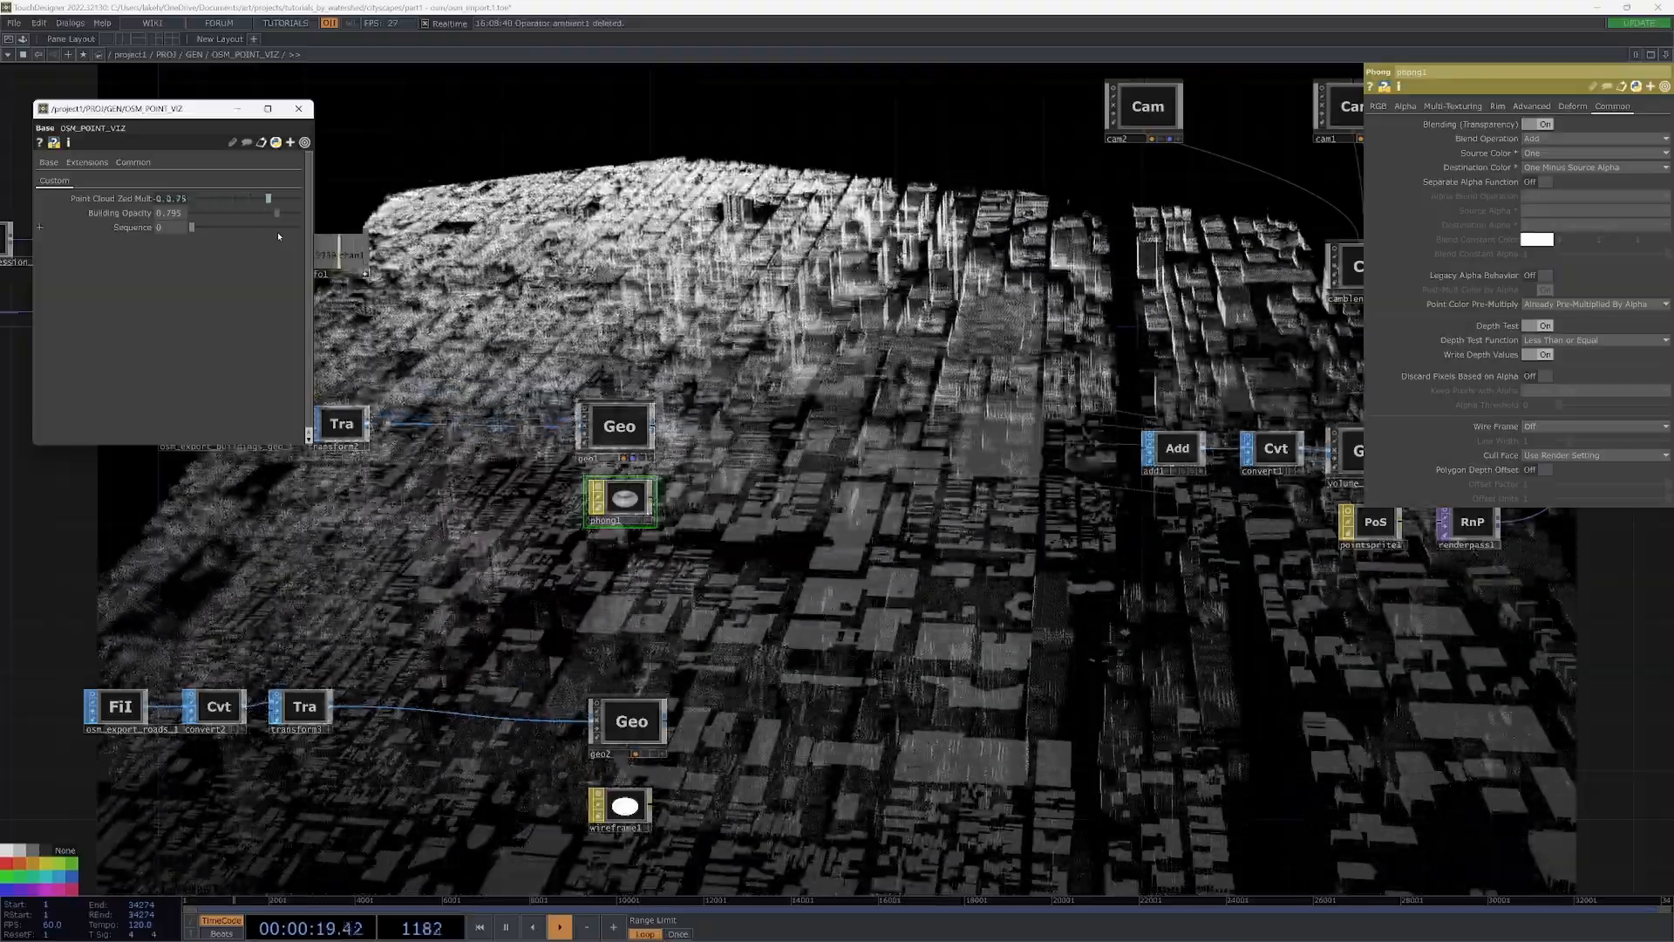
drag(279, 236, 424, 261)
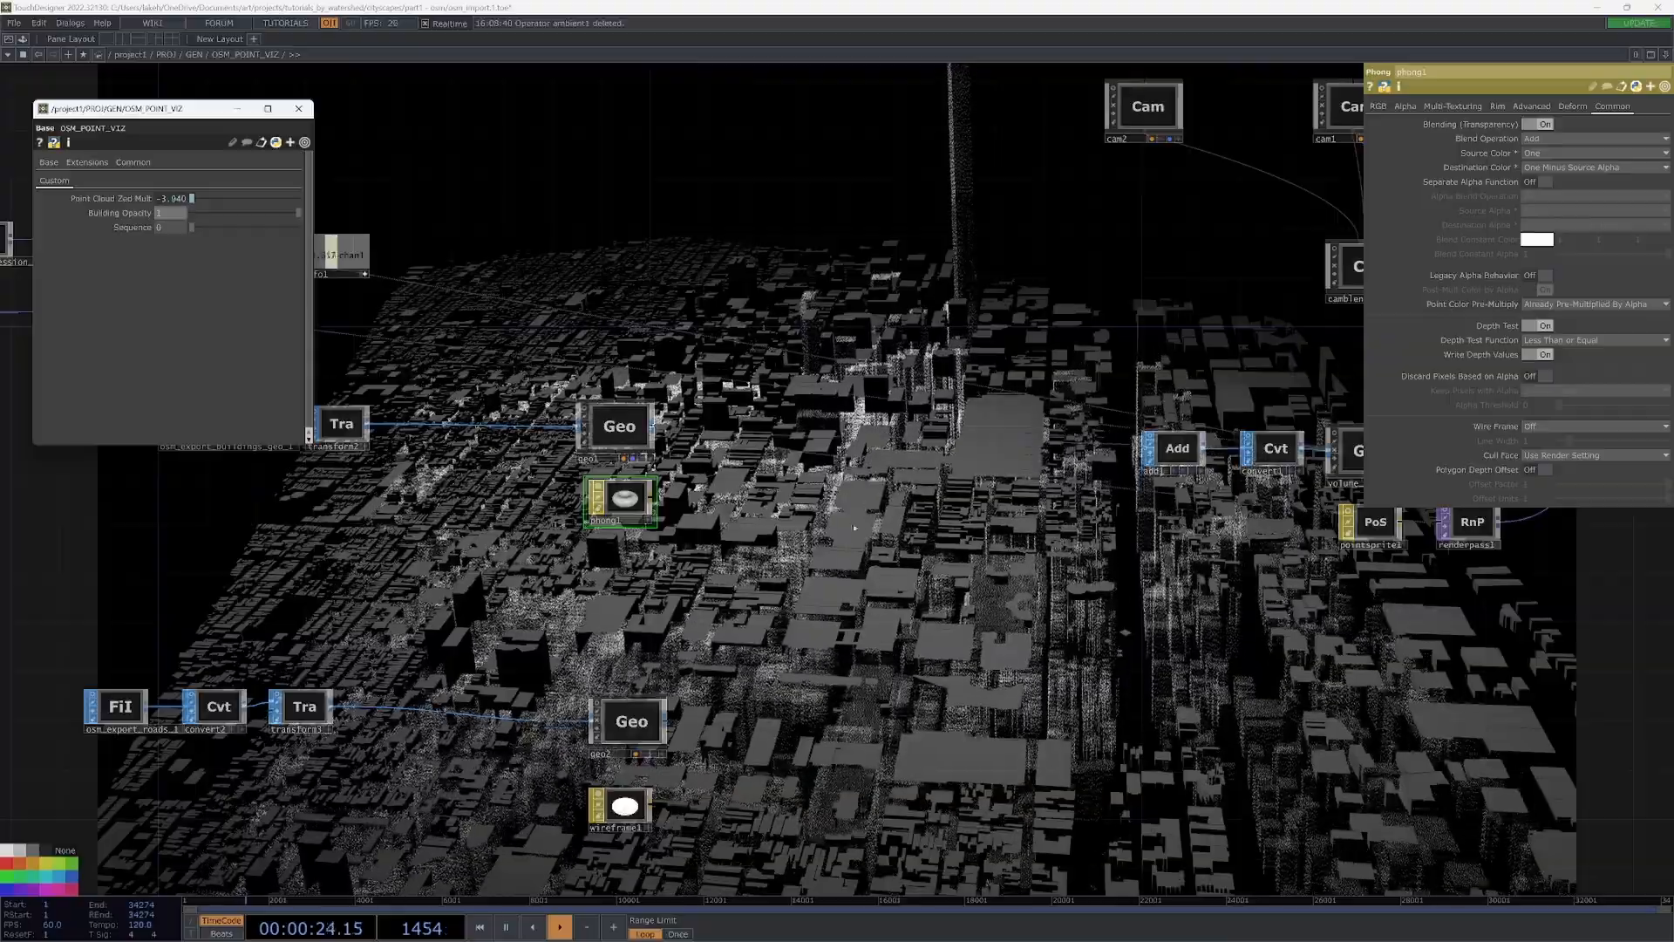
drag(1029, 345, 781, 529)
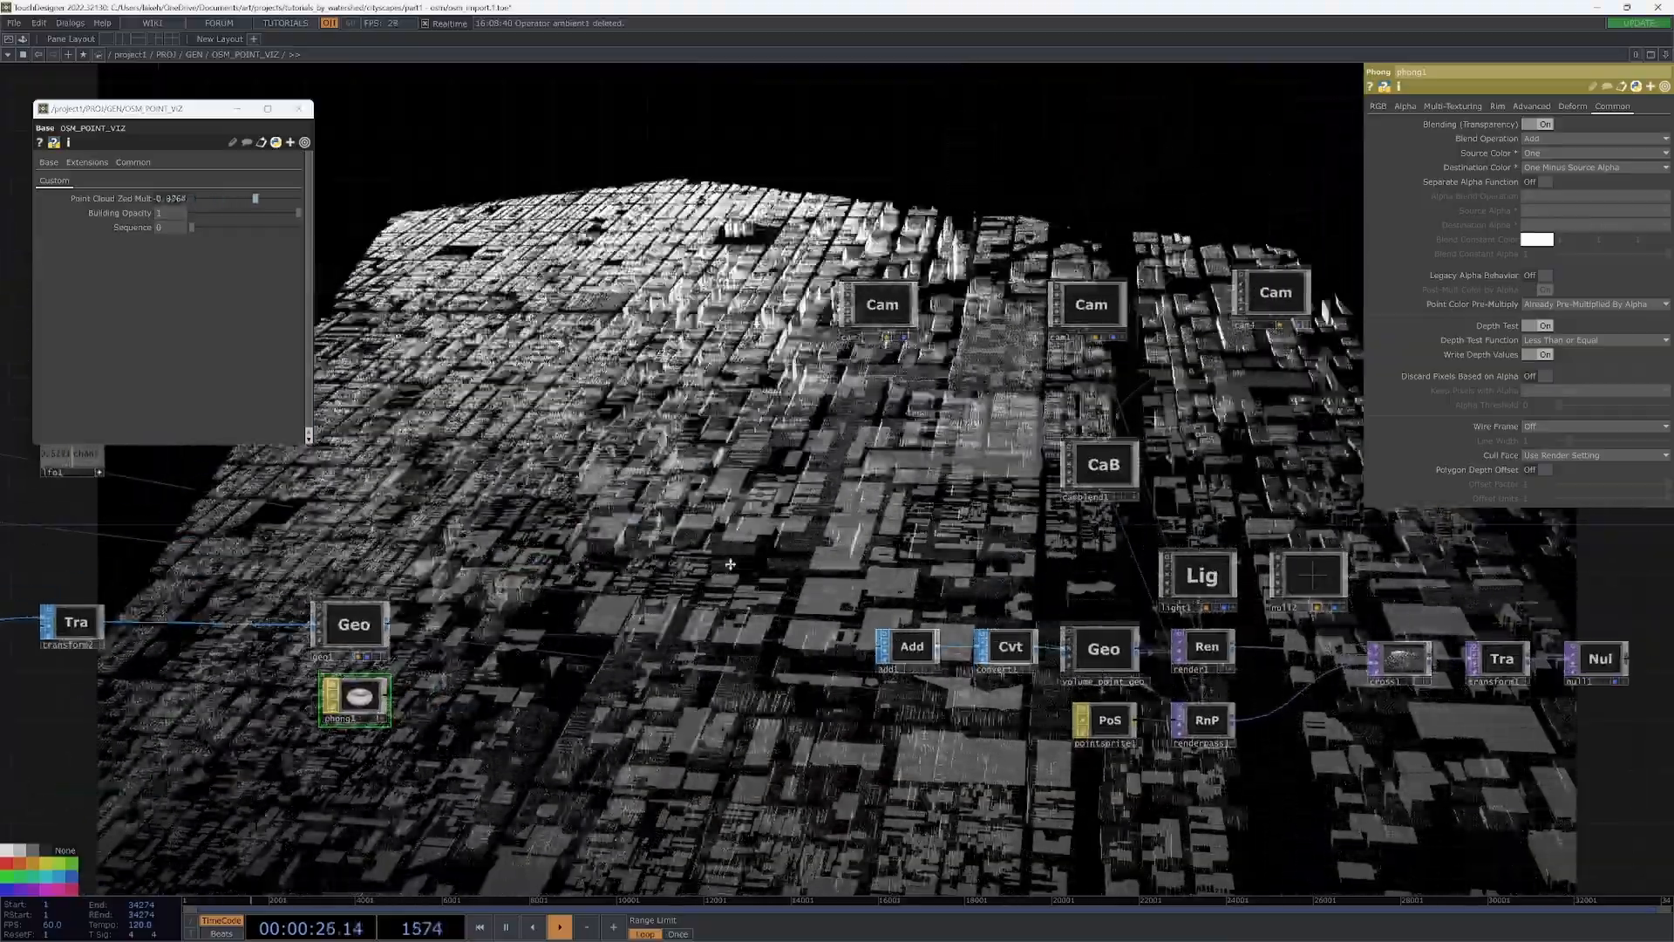
drag(886, 345, 794, 439)
scroll(981, 415, up, 5)
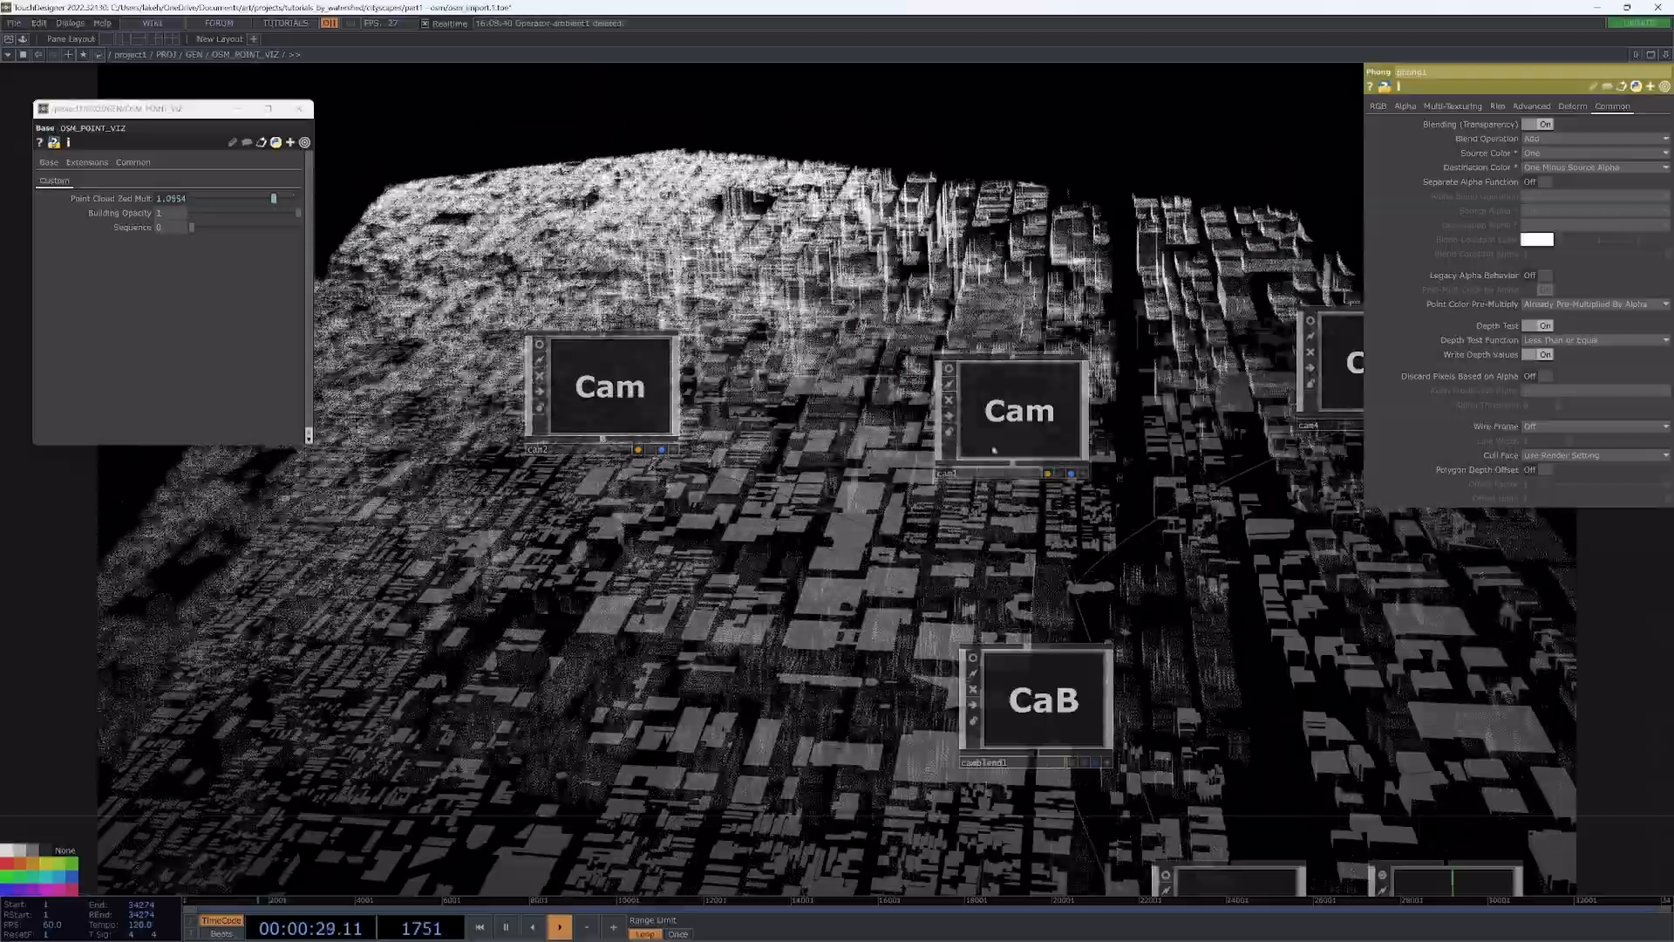
- Try different rotation values on the roads geometry geo2 while comparing it with the rendered buildings
drag(784, 541, 829, 310)
scroll(829, 526, down, 5)
drag(829, 526, 1164, 340)
click(629, 641)
drag(645, 610, 485, 701)
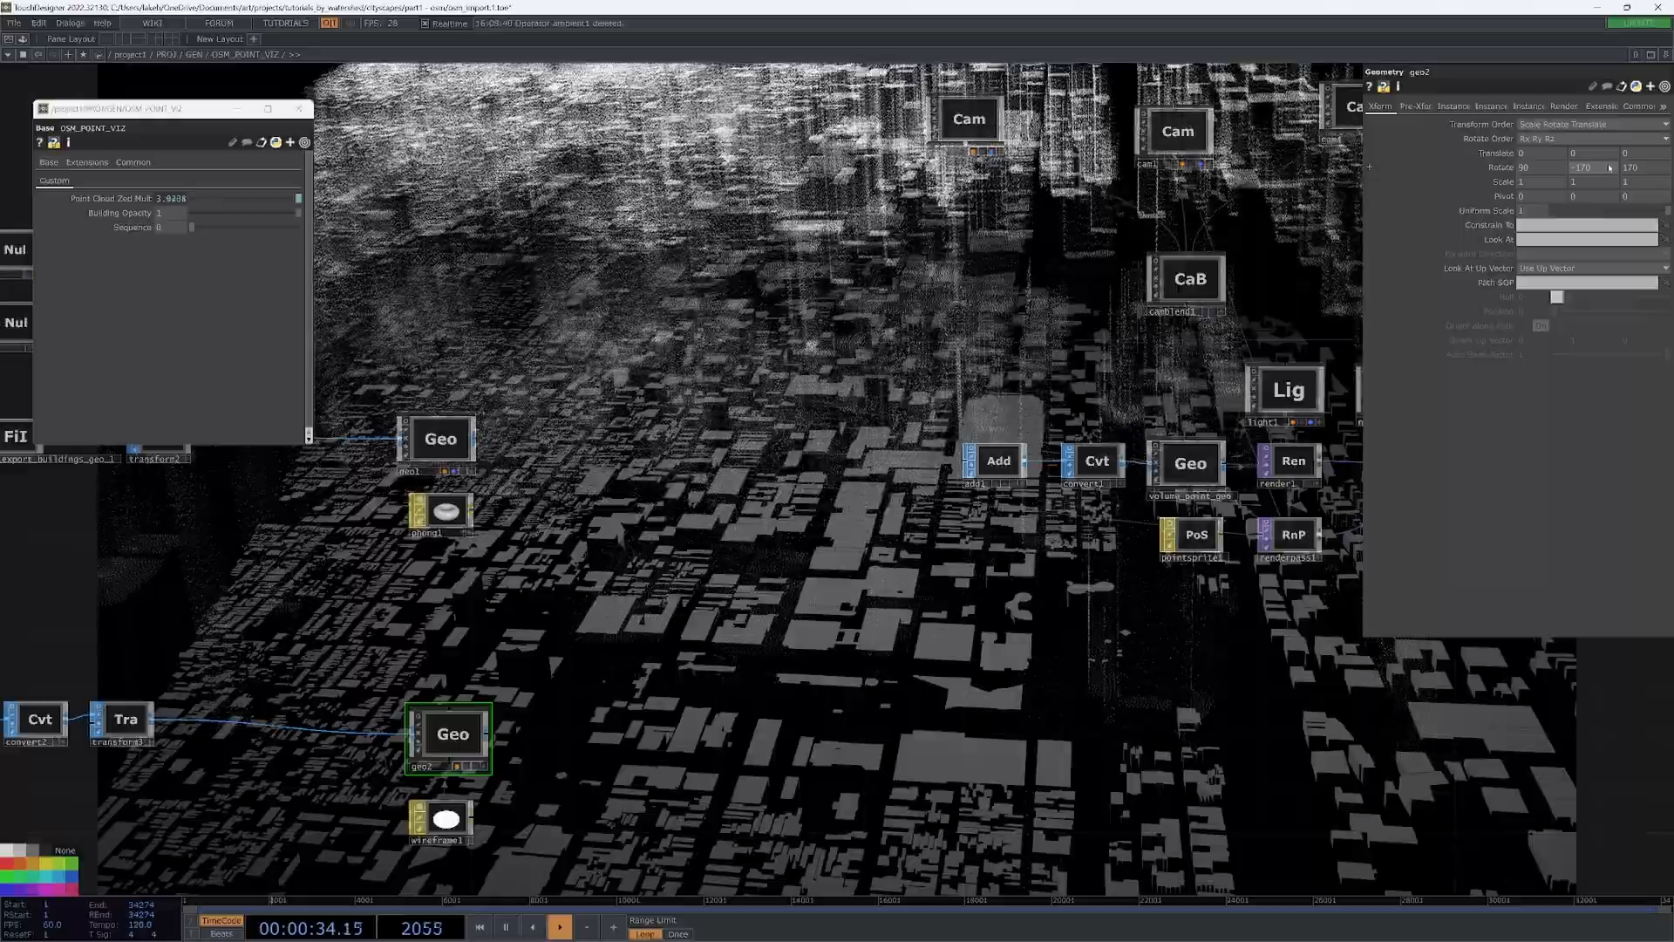
middle_drag(1583, 167, 1609, 144)
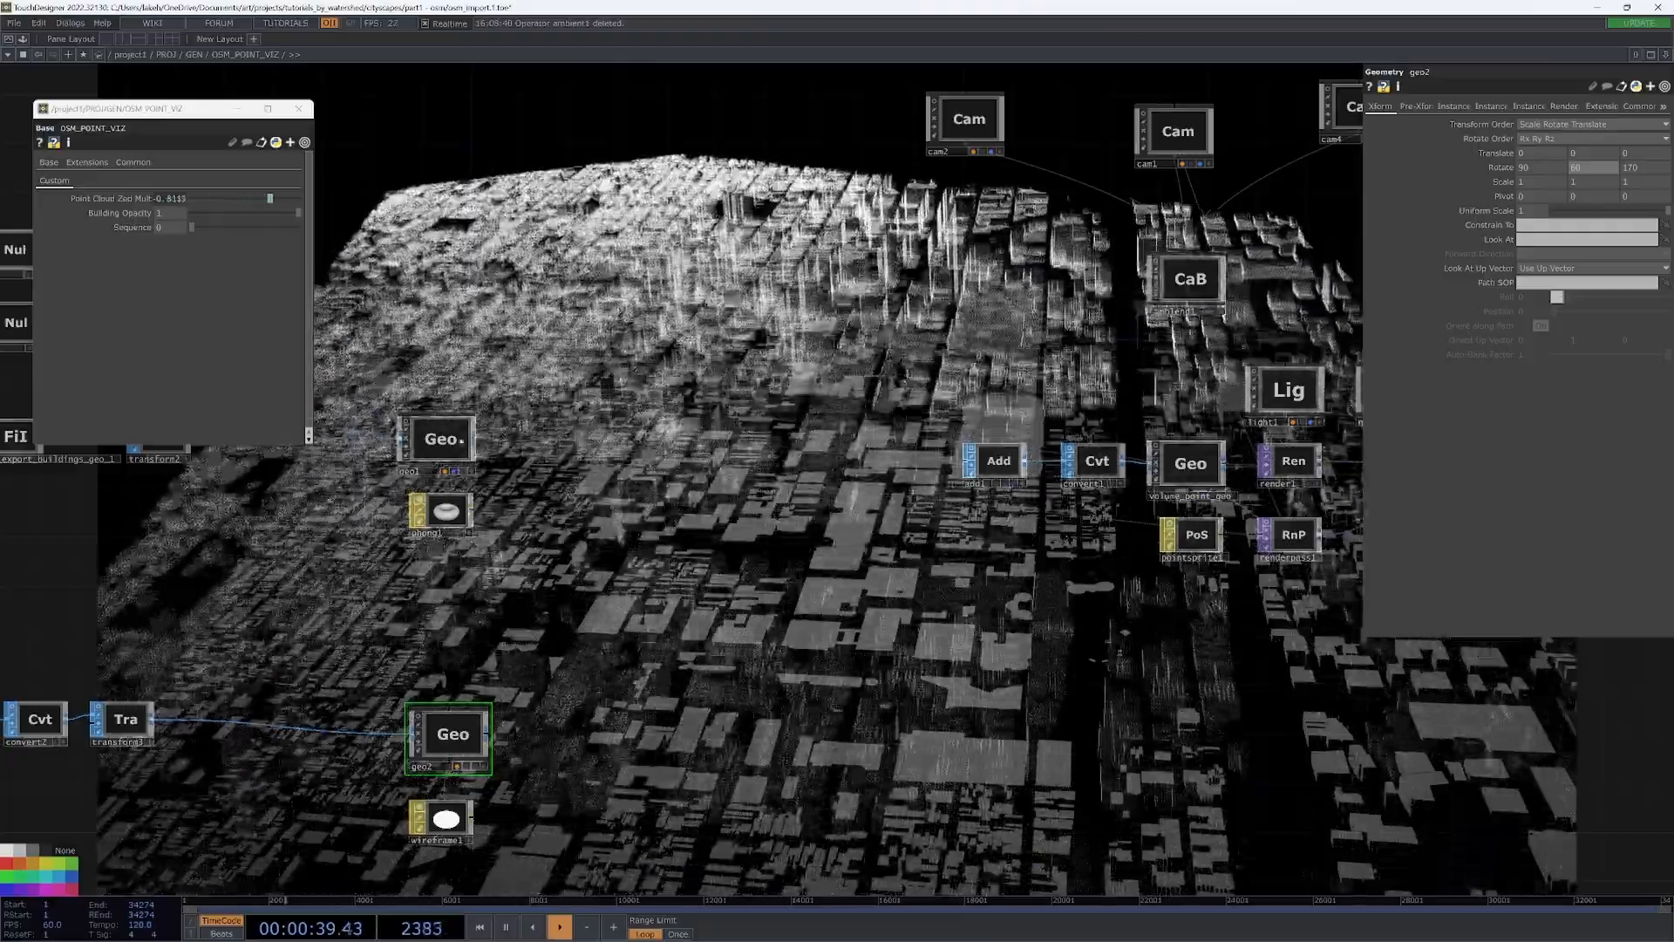
- Try rotating the buildings geometry geo1 about its Y and Z axes, and undo the rotation changes
click(441, 438)
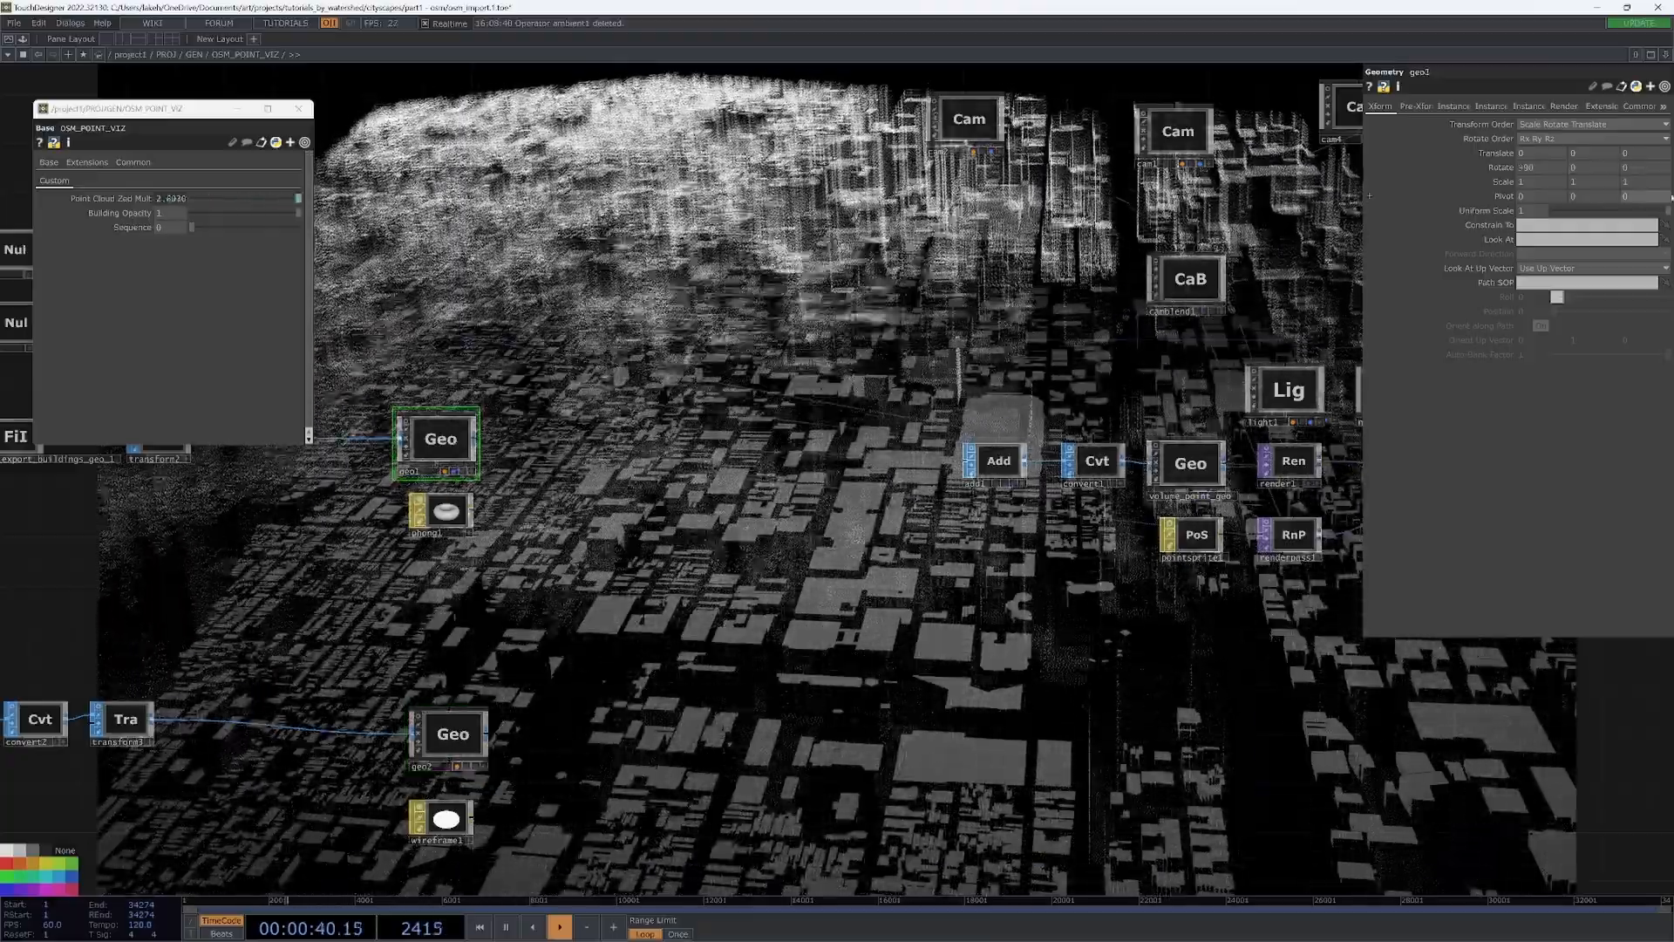
middle_drag(1595, 170, 1587, 143)
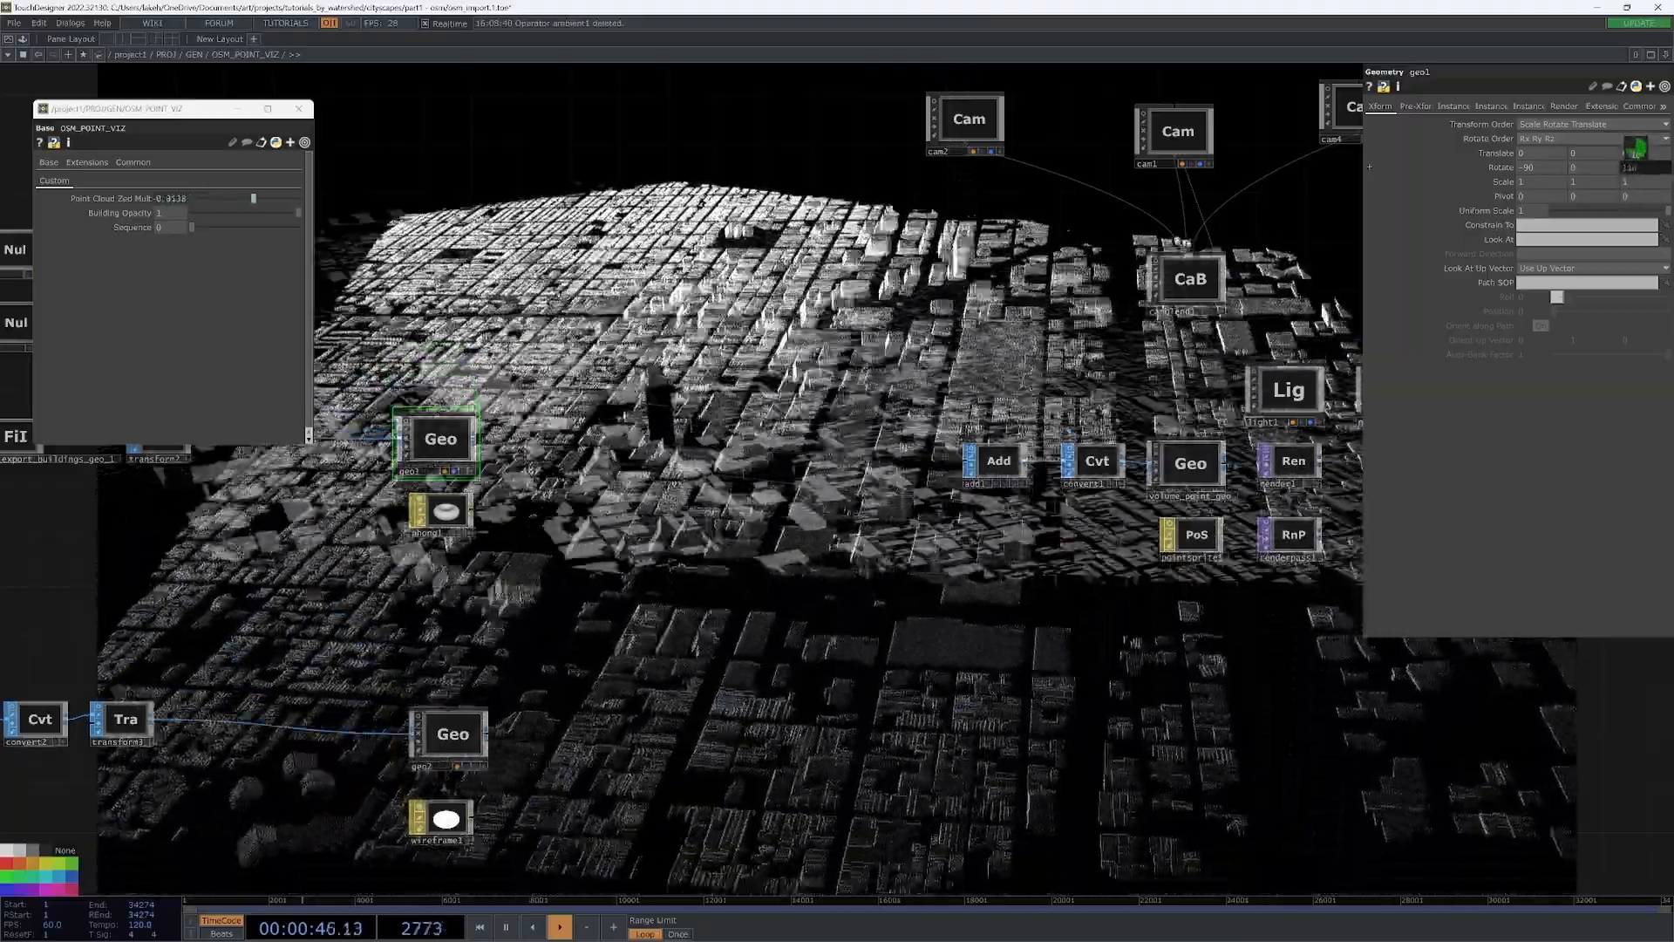
middle_drag(1636, 150, 1632, 141)
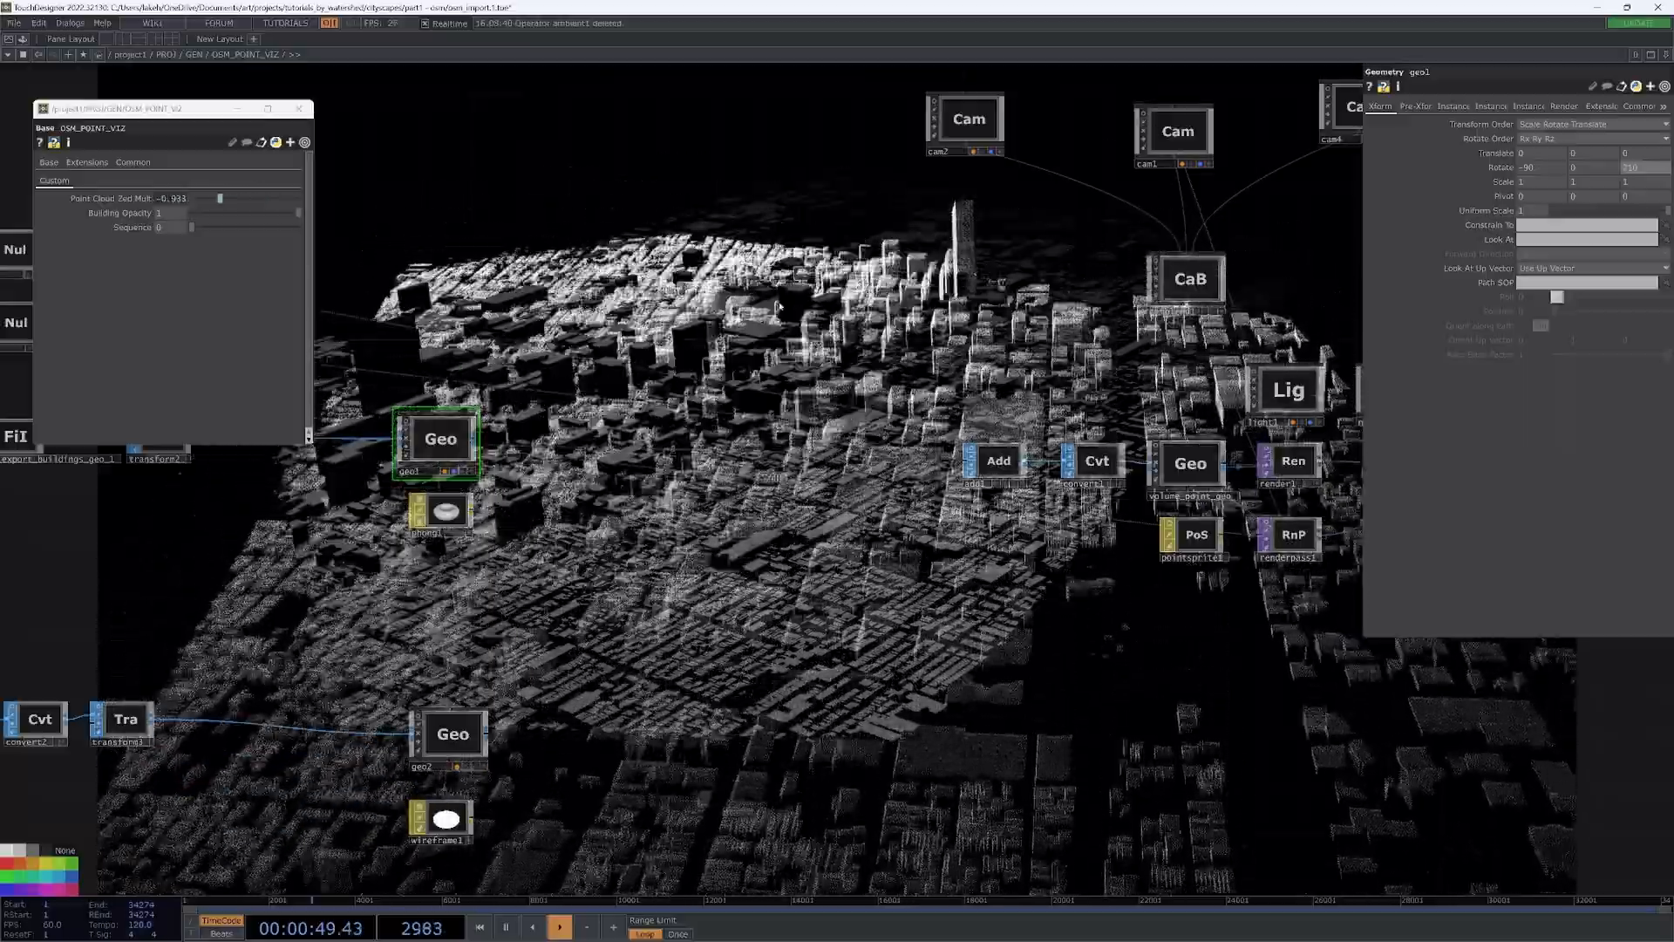
drag(860, 317, 1000, 331)
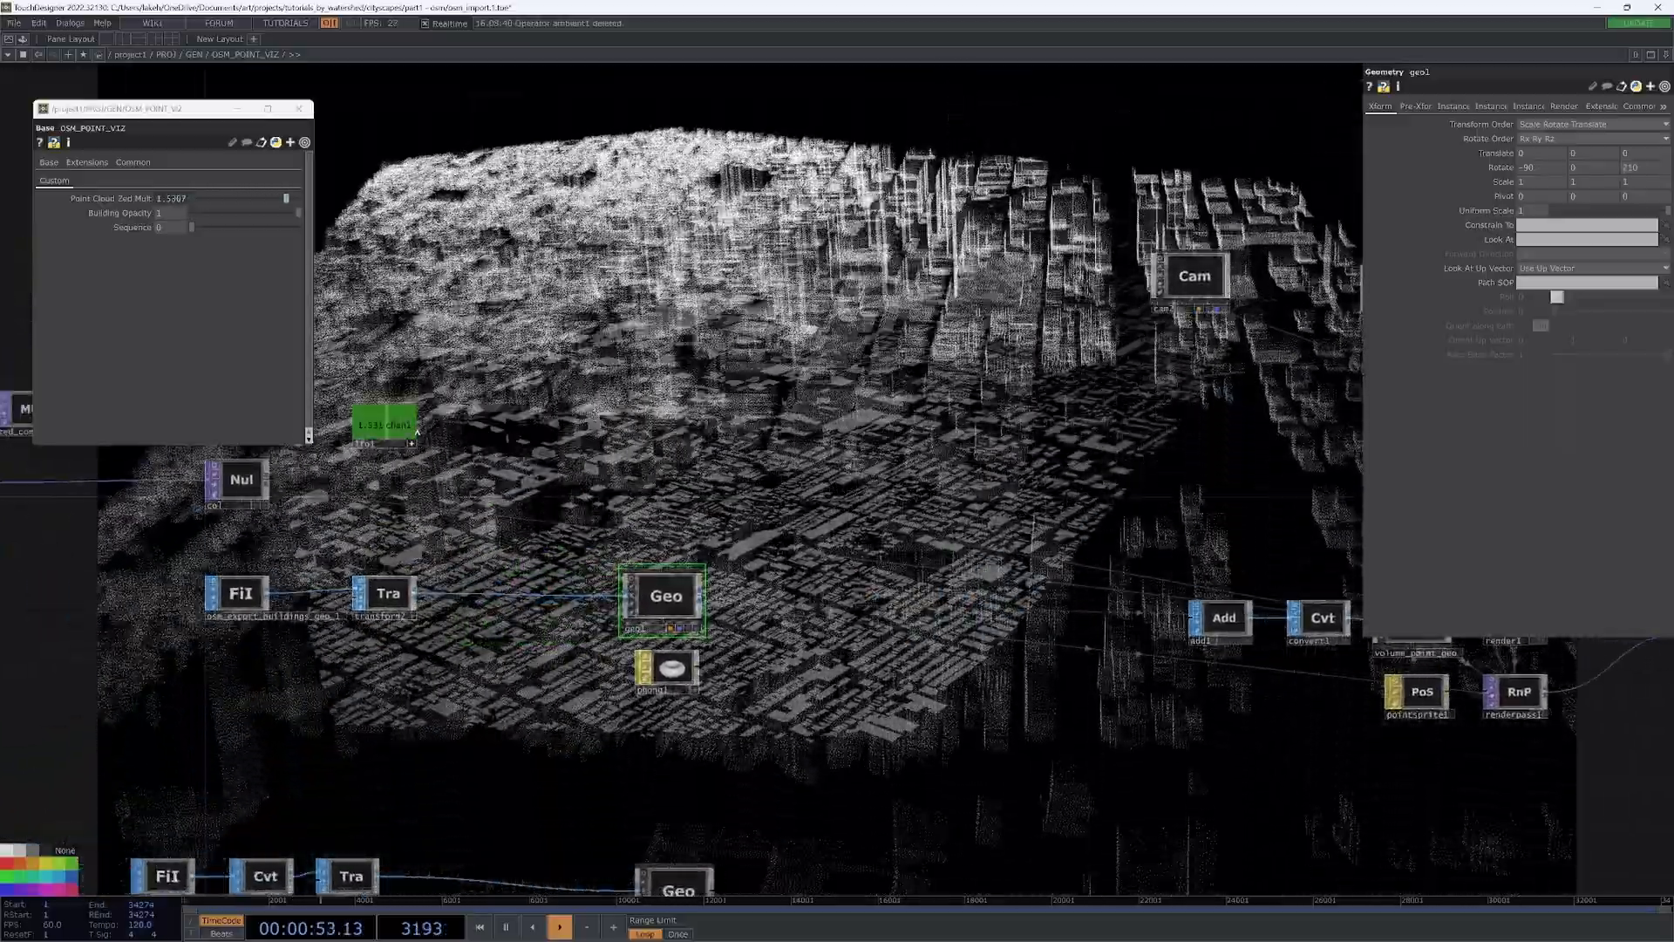
drag(594, 418, 1029, 398)
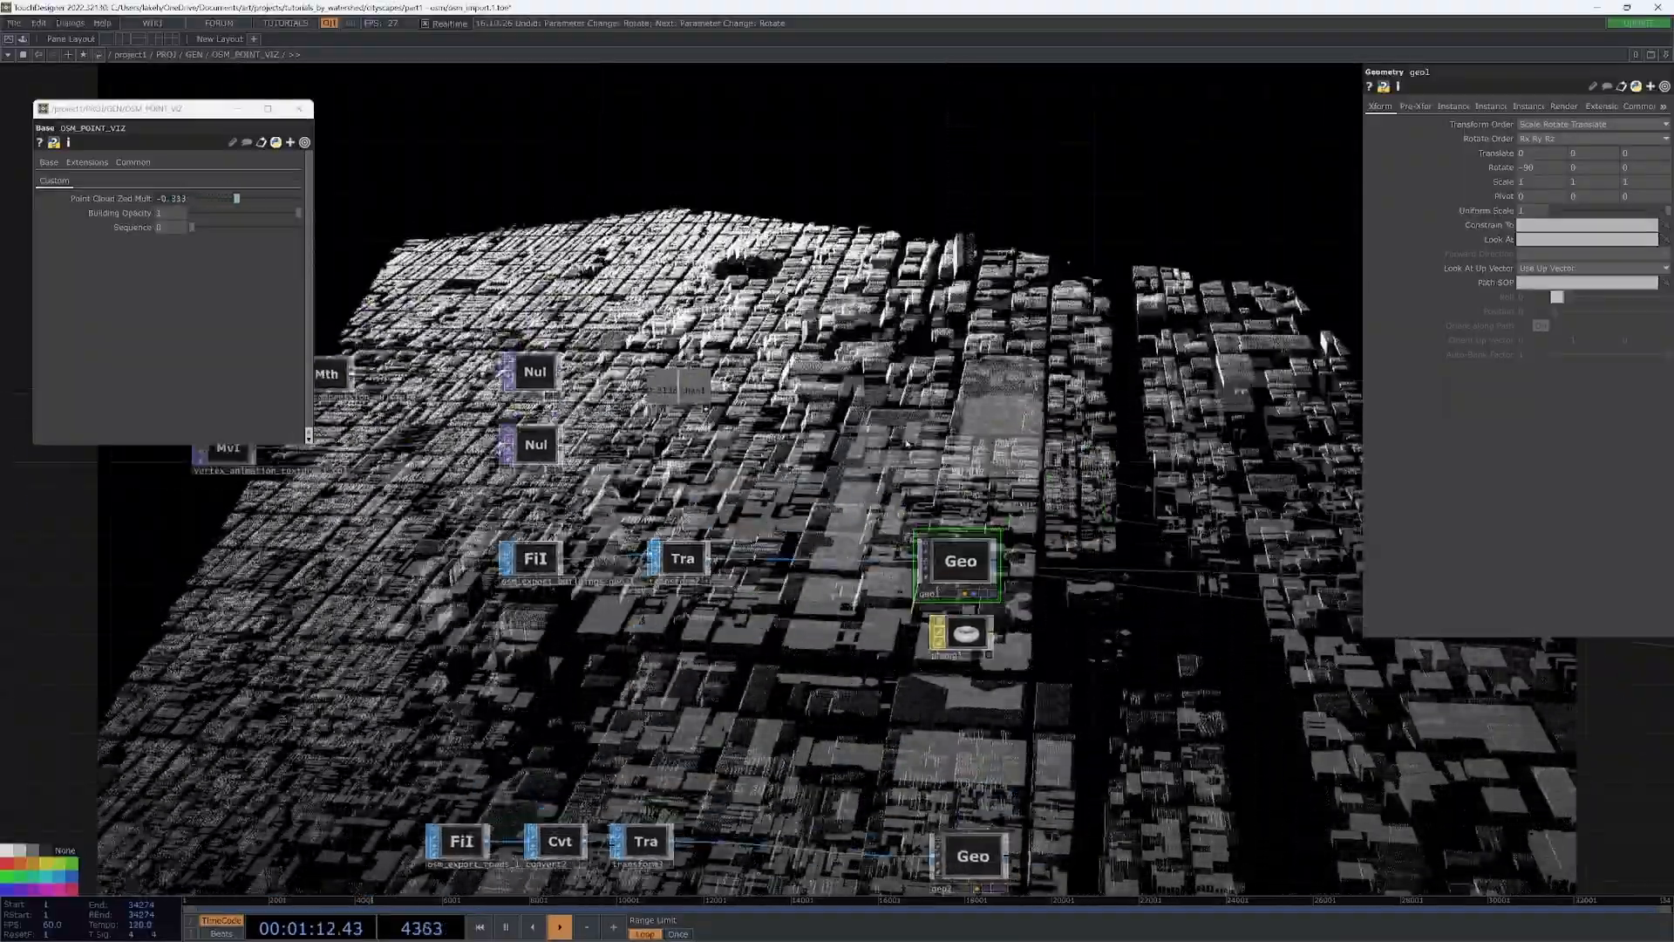
- Set the custom Sequence parameter to 1 to blend to the next camera view
drag(907, 443, 893, 453)
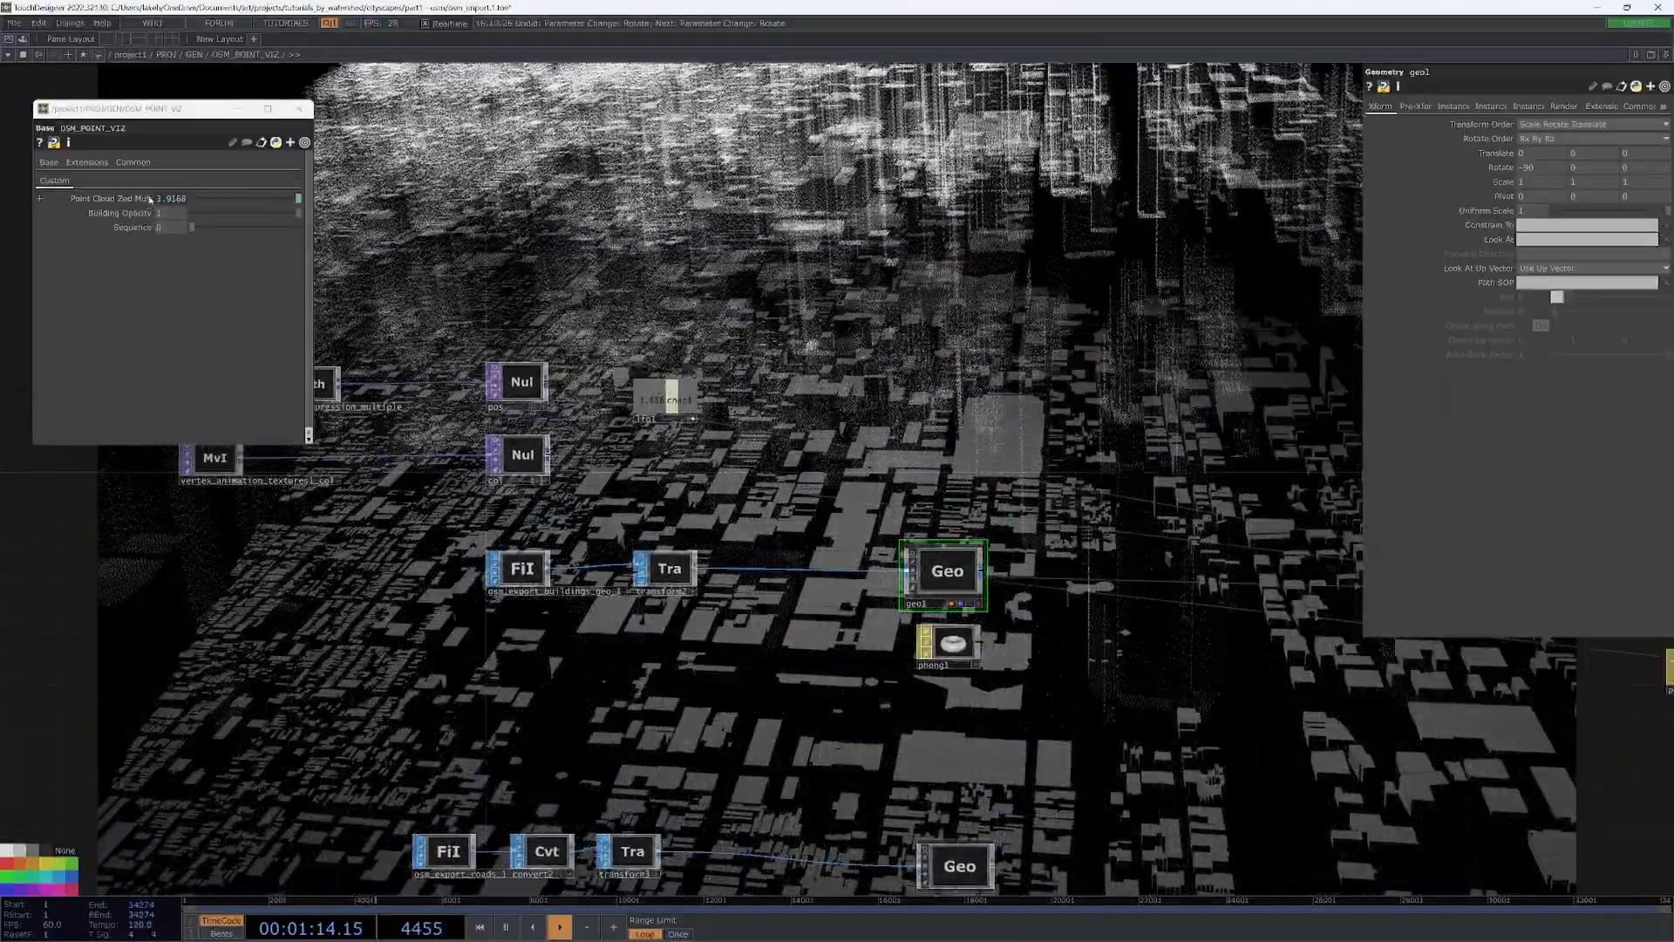
drag(1354, 397, 689, 442)
scroll(690, 441, down, 3)
drag(810, 394, 1120, 385)
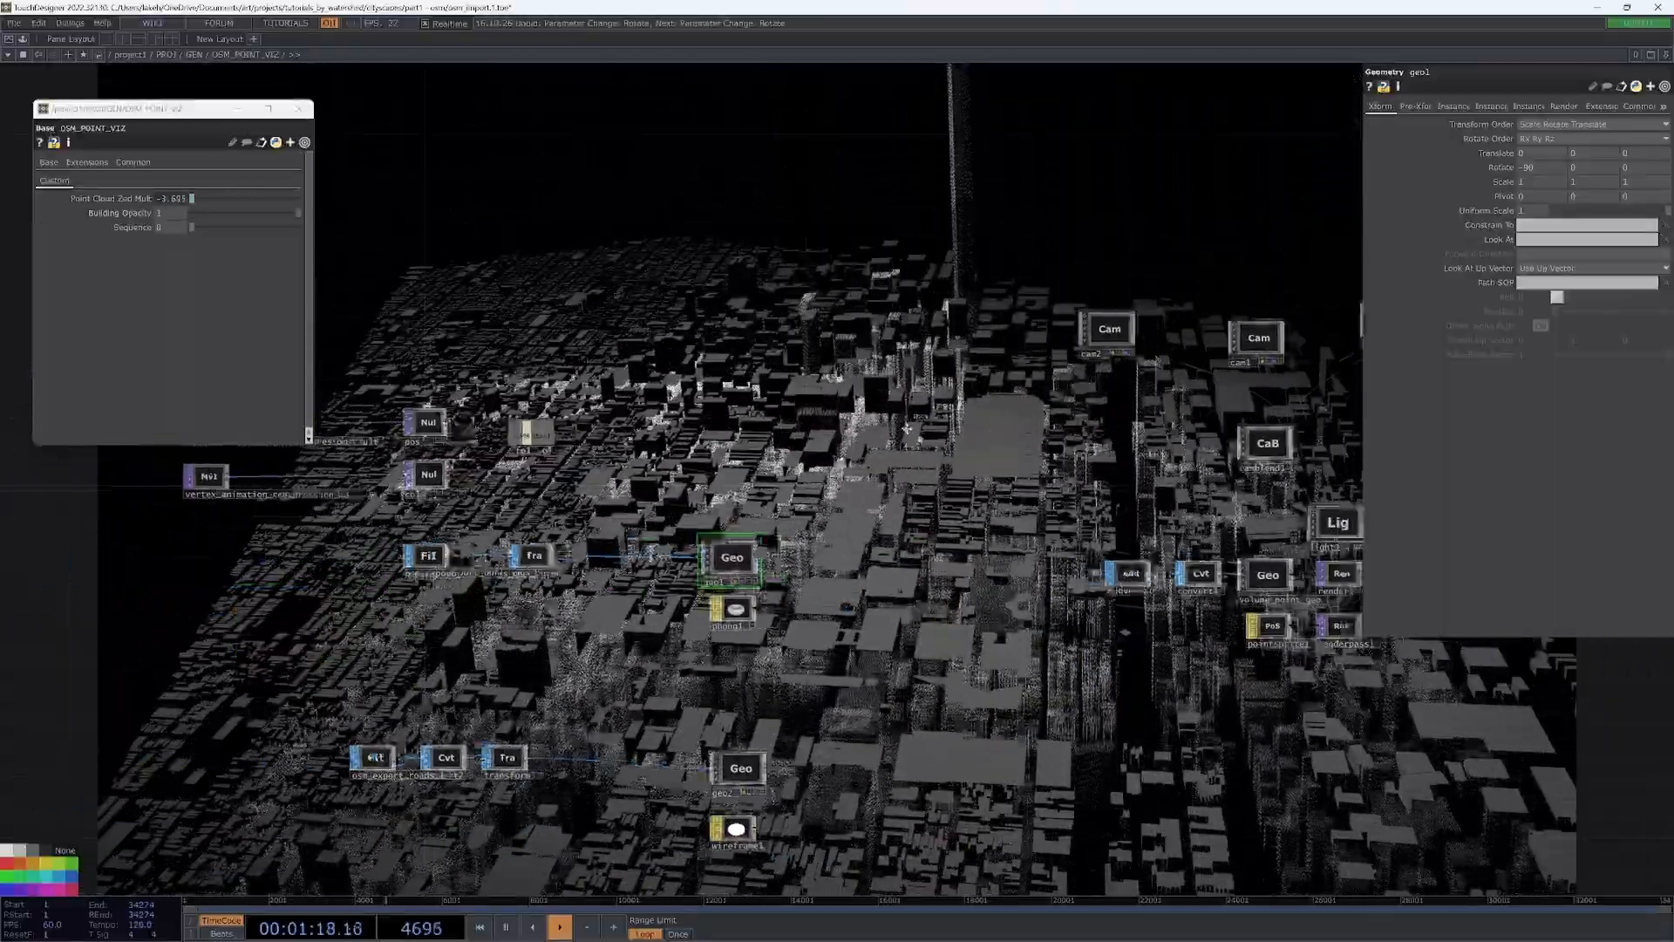
drag(926, 428, 768, 438)
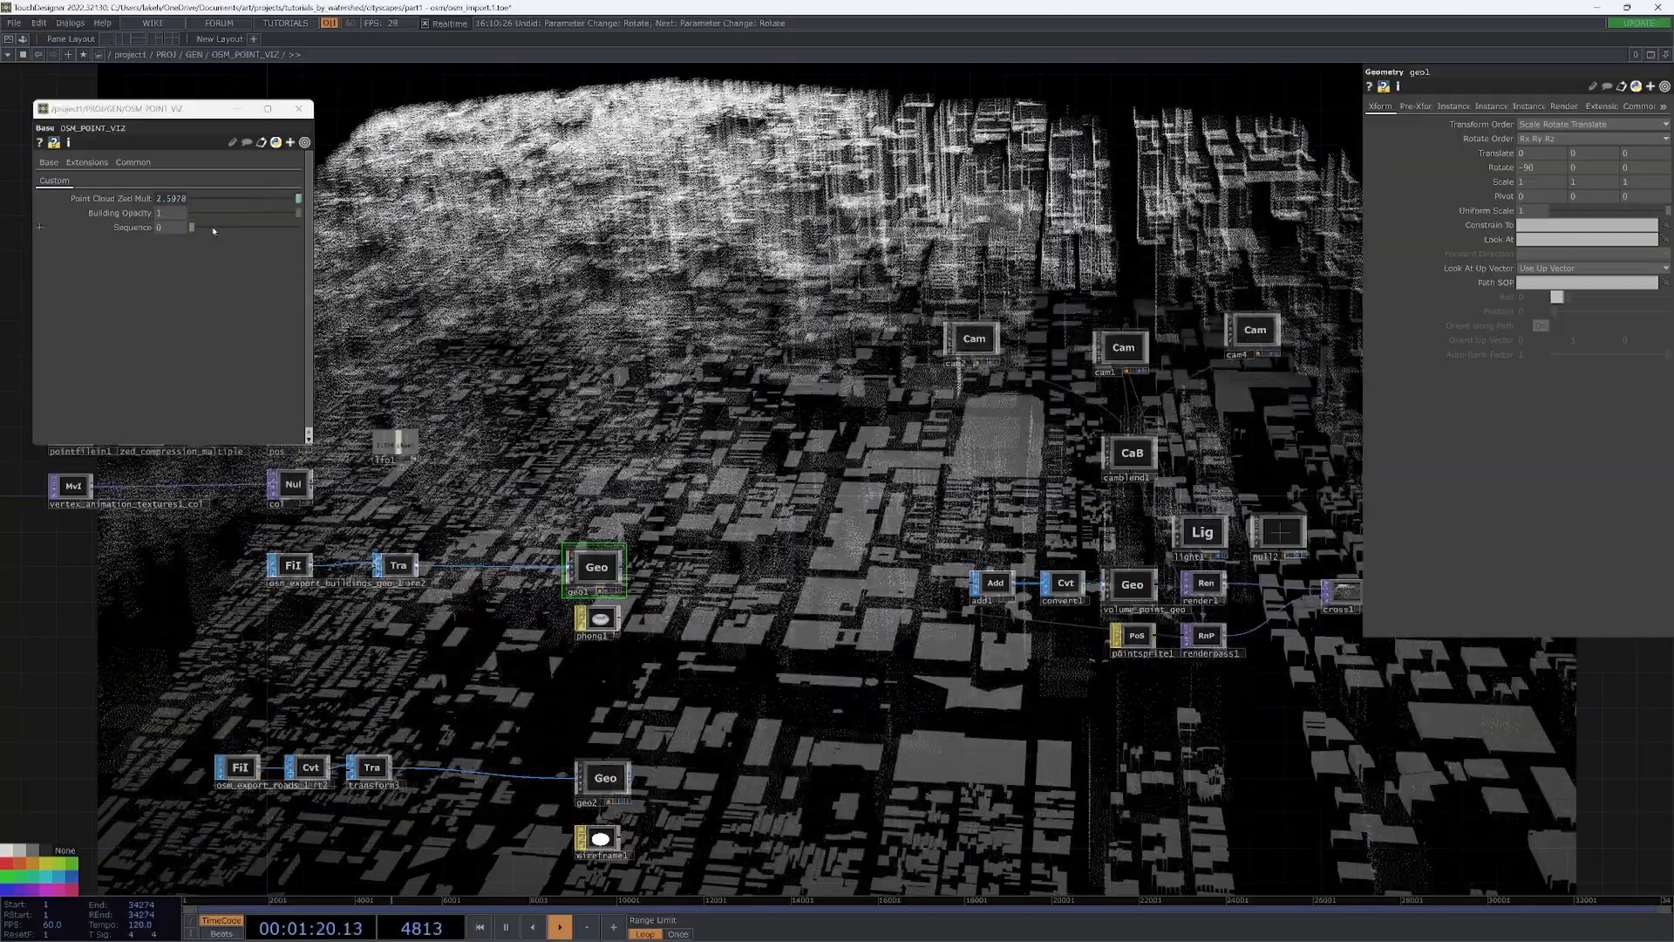
mouse_move(213, 231)
mouse_down()
mouse_move(268, 234)
mouse_move(304, 260)
mouse_move(173, 263)
mouse_move(269, 306)
mouse_up()
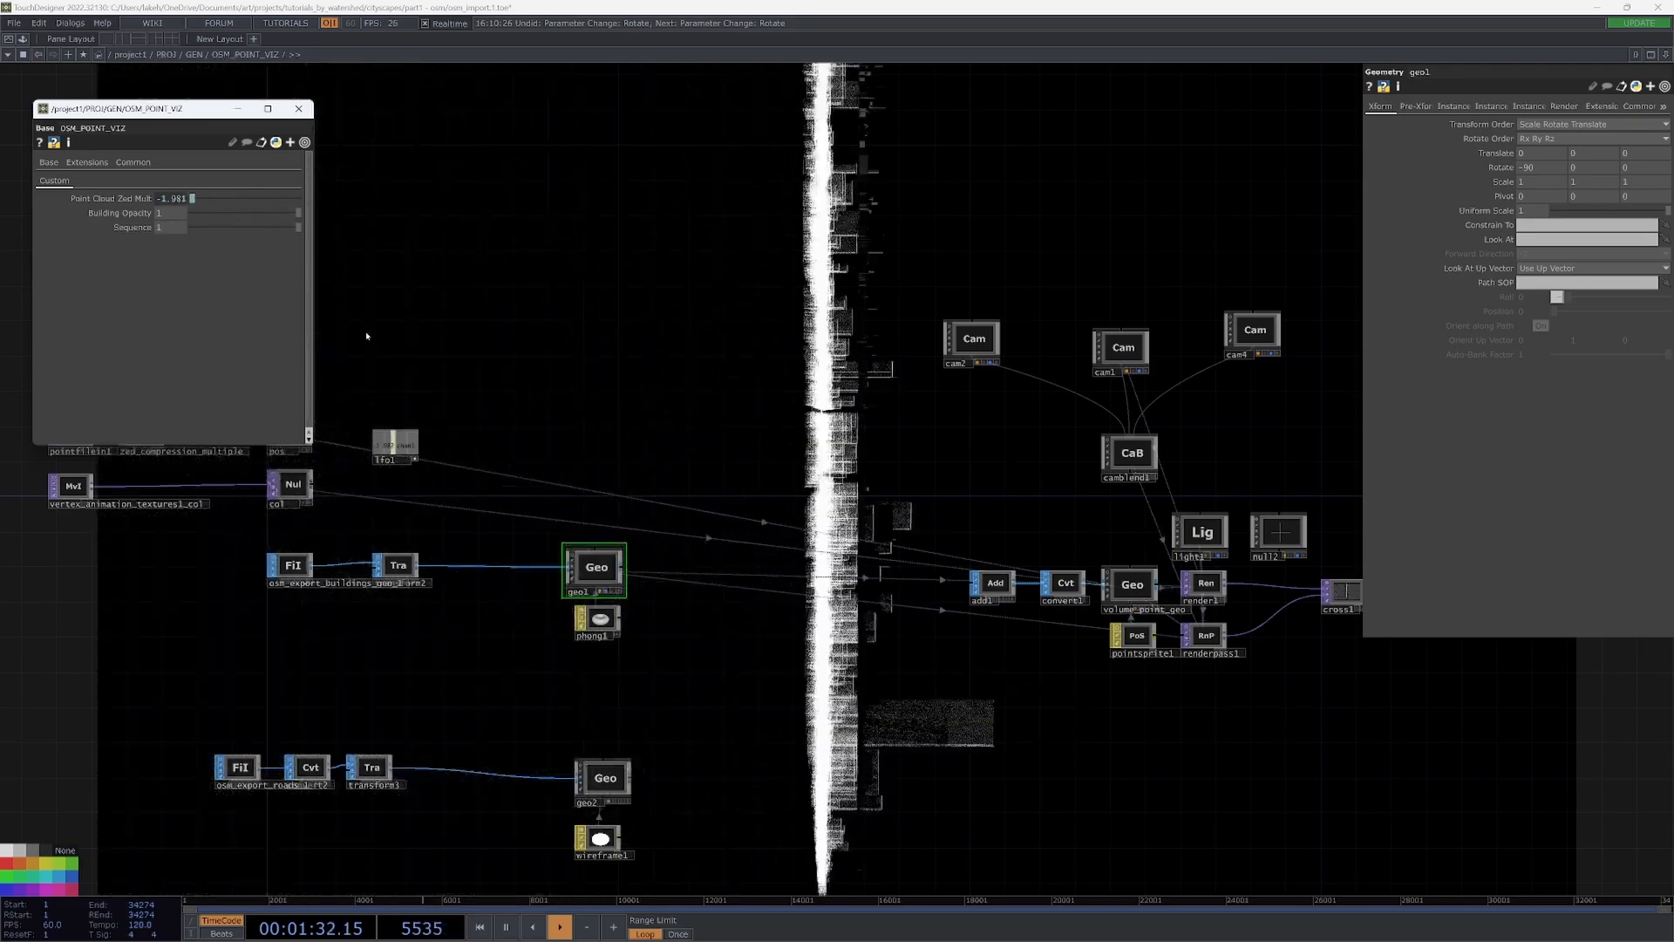
- Add a Parameter Execute DAT above the pointfilein1 node and make its script viewer active
drag(663, 472, 1109, 457)
key(Tab)
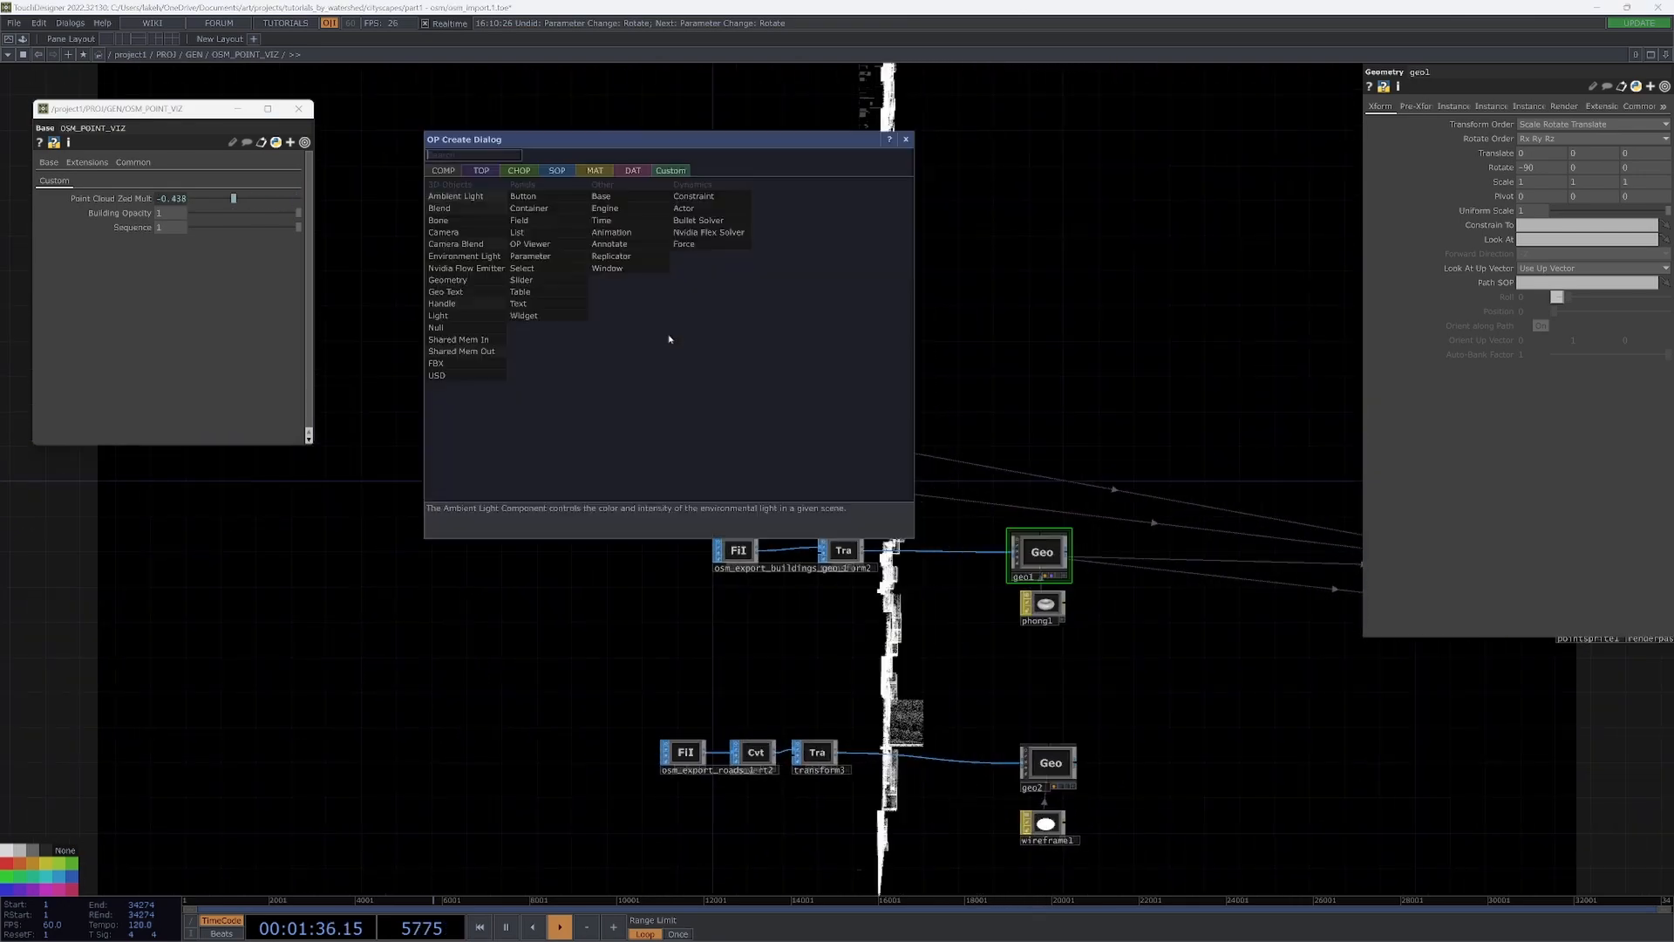
click(632, 170)
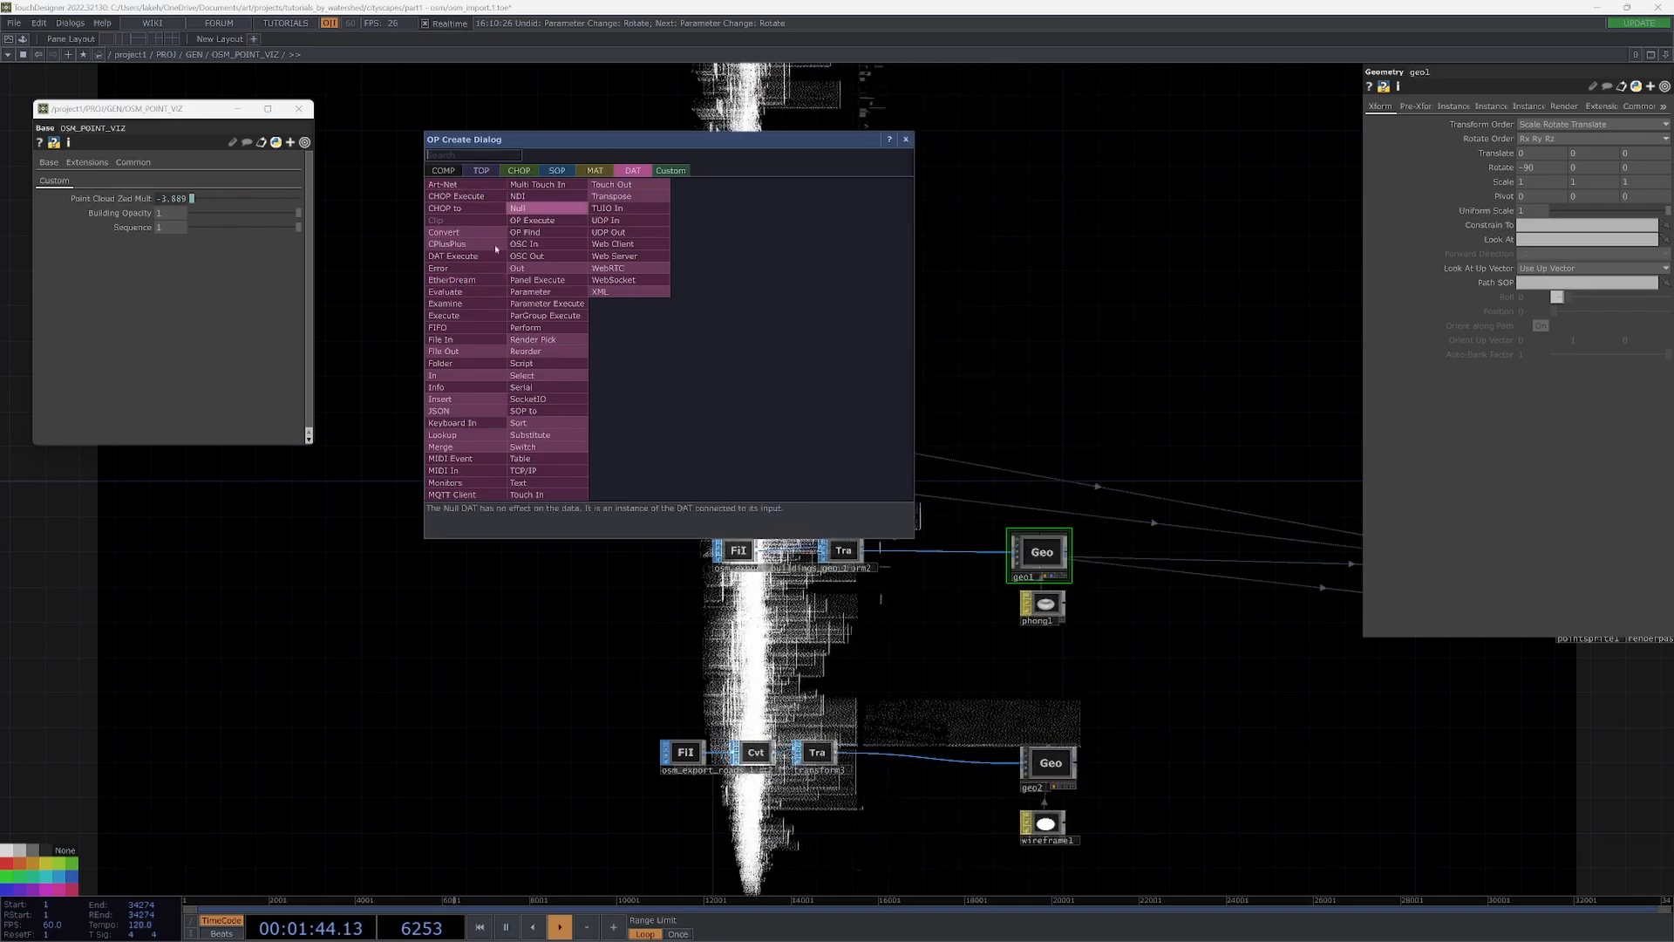
click(538, 304)
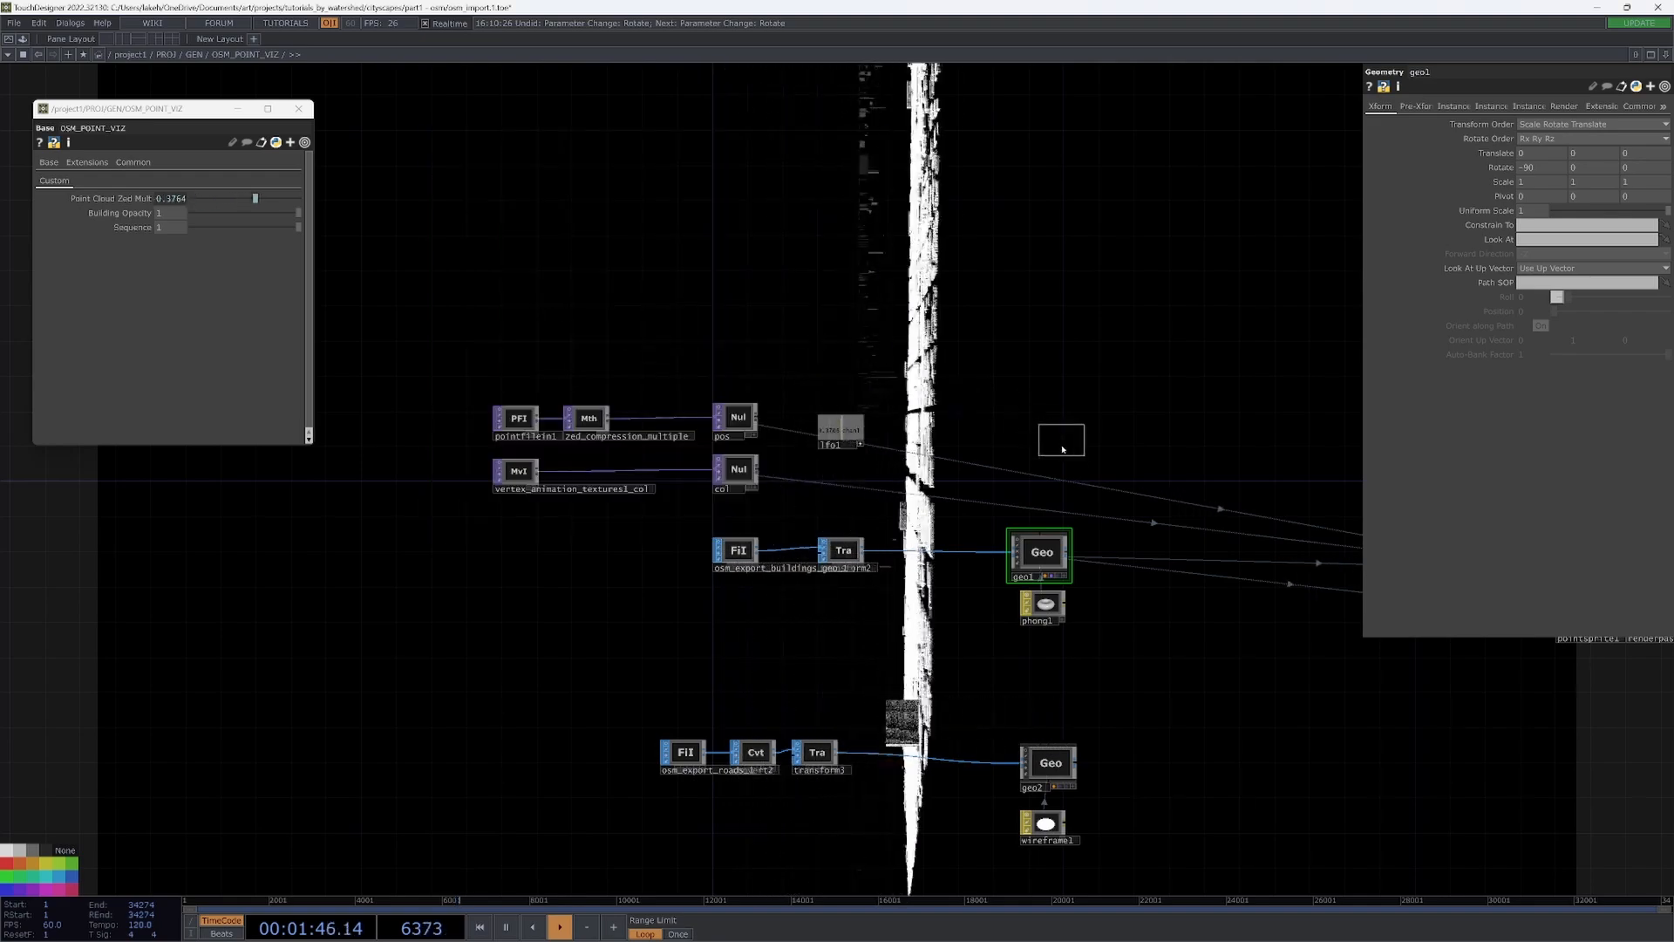
click(517, 348)
drag(547, 383, 835, 450)
scroll(835, 450, up, 1)
scroll(834, 450, up, 10)
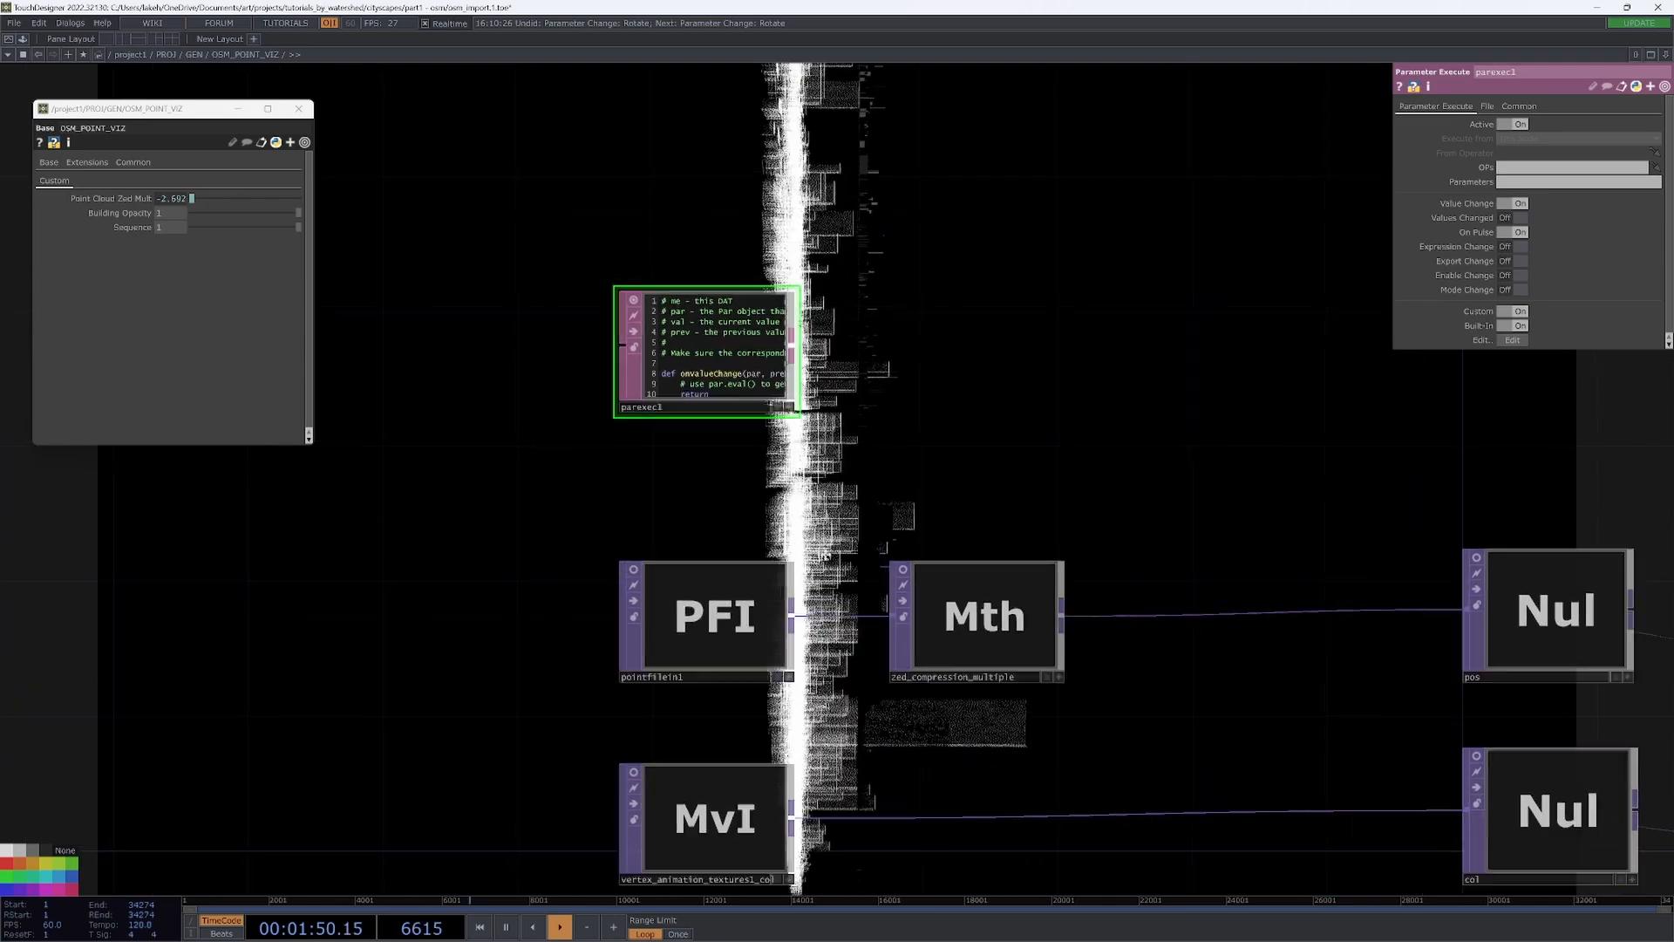
click(1055, 532)
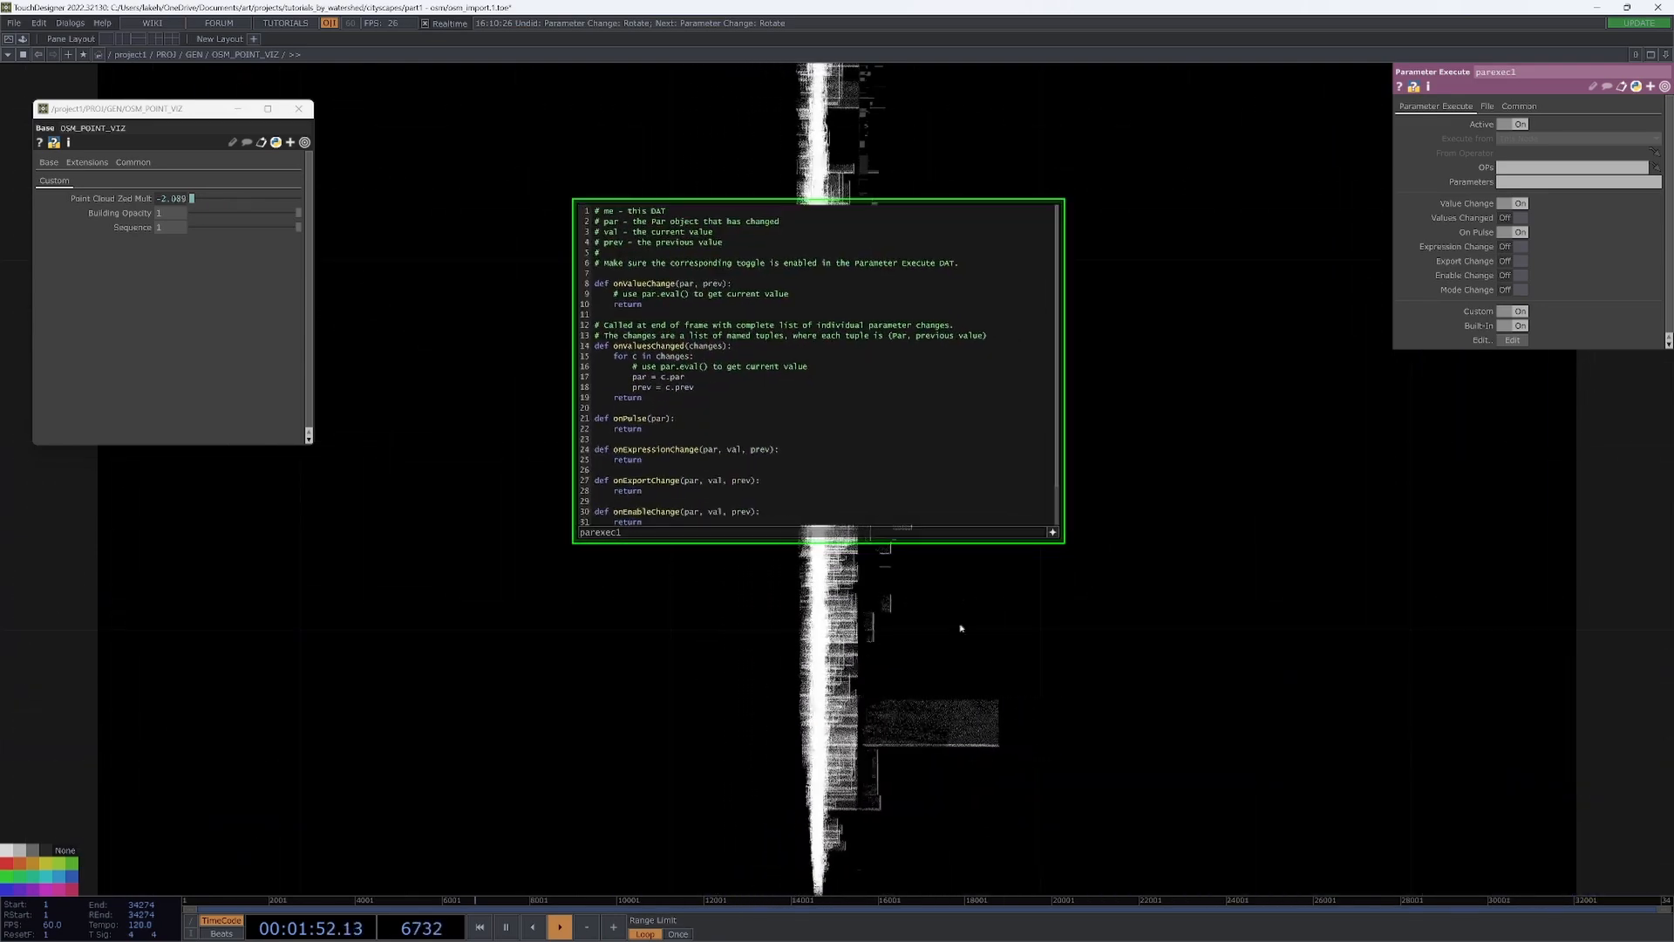
- Enlarge the script viewer and have parexec1 monitor the Sequence parameter of the parent component ".."
drag(944, 610, 1002, 682)
scroll(1002, 682, up, 3)
drag(806, 683, 844, 732)
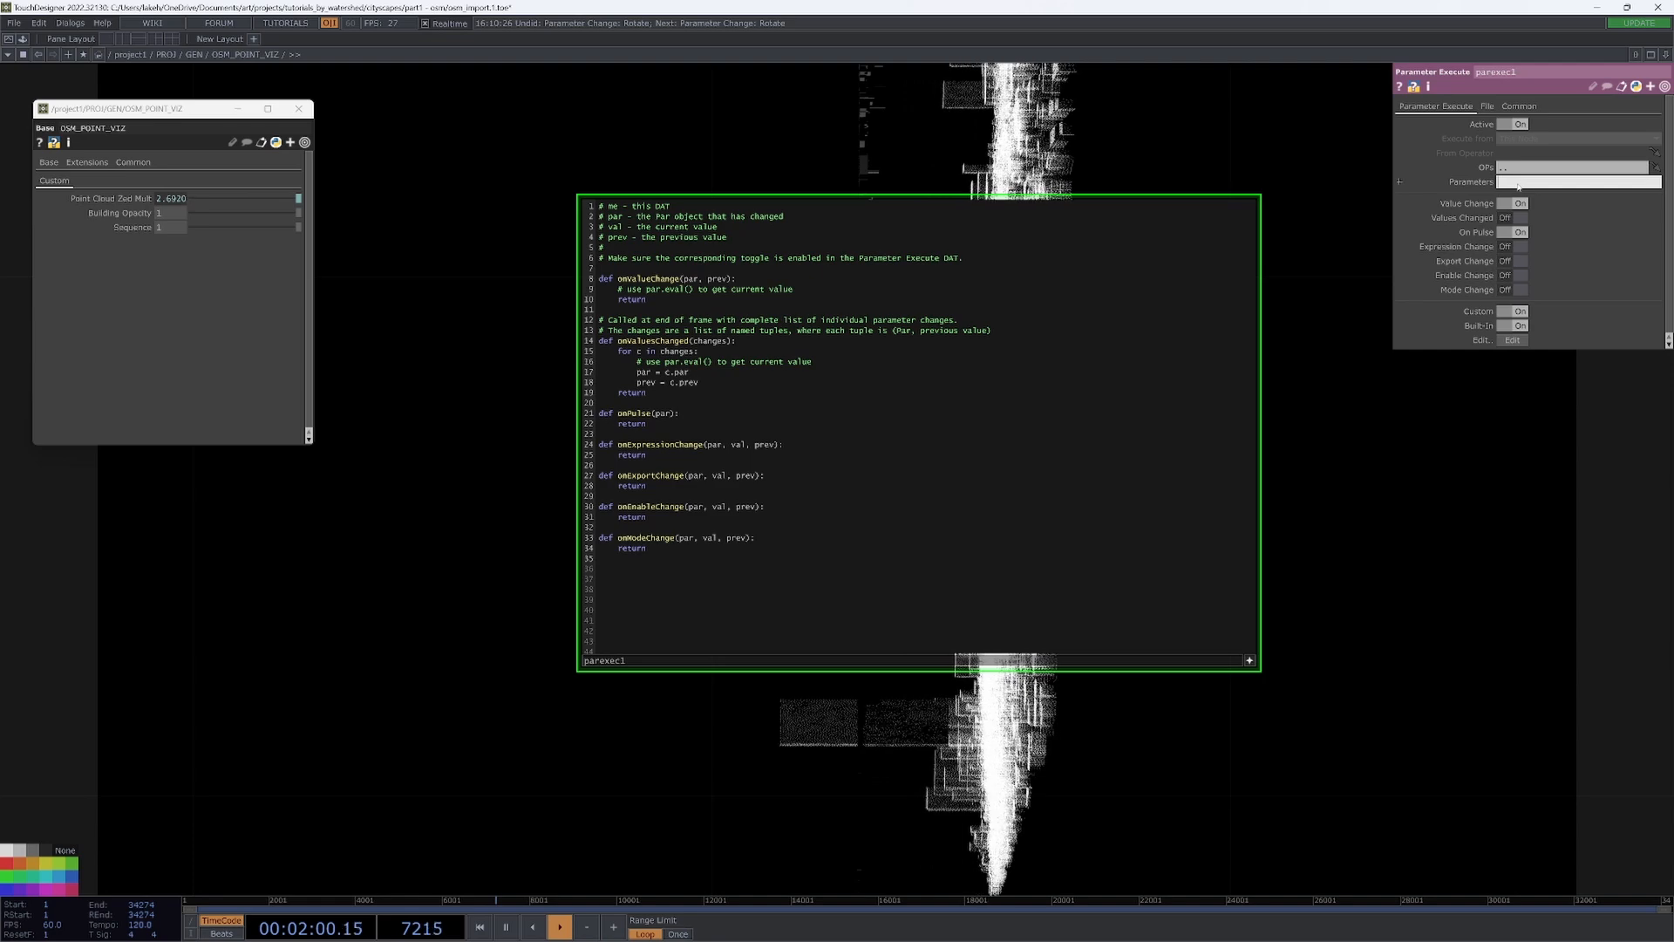
text(Pointcloudzedmult)
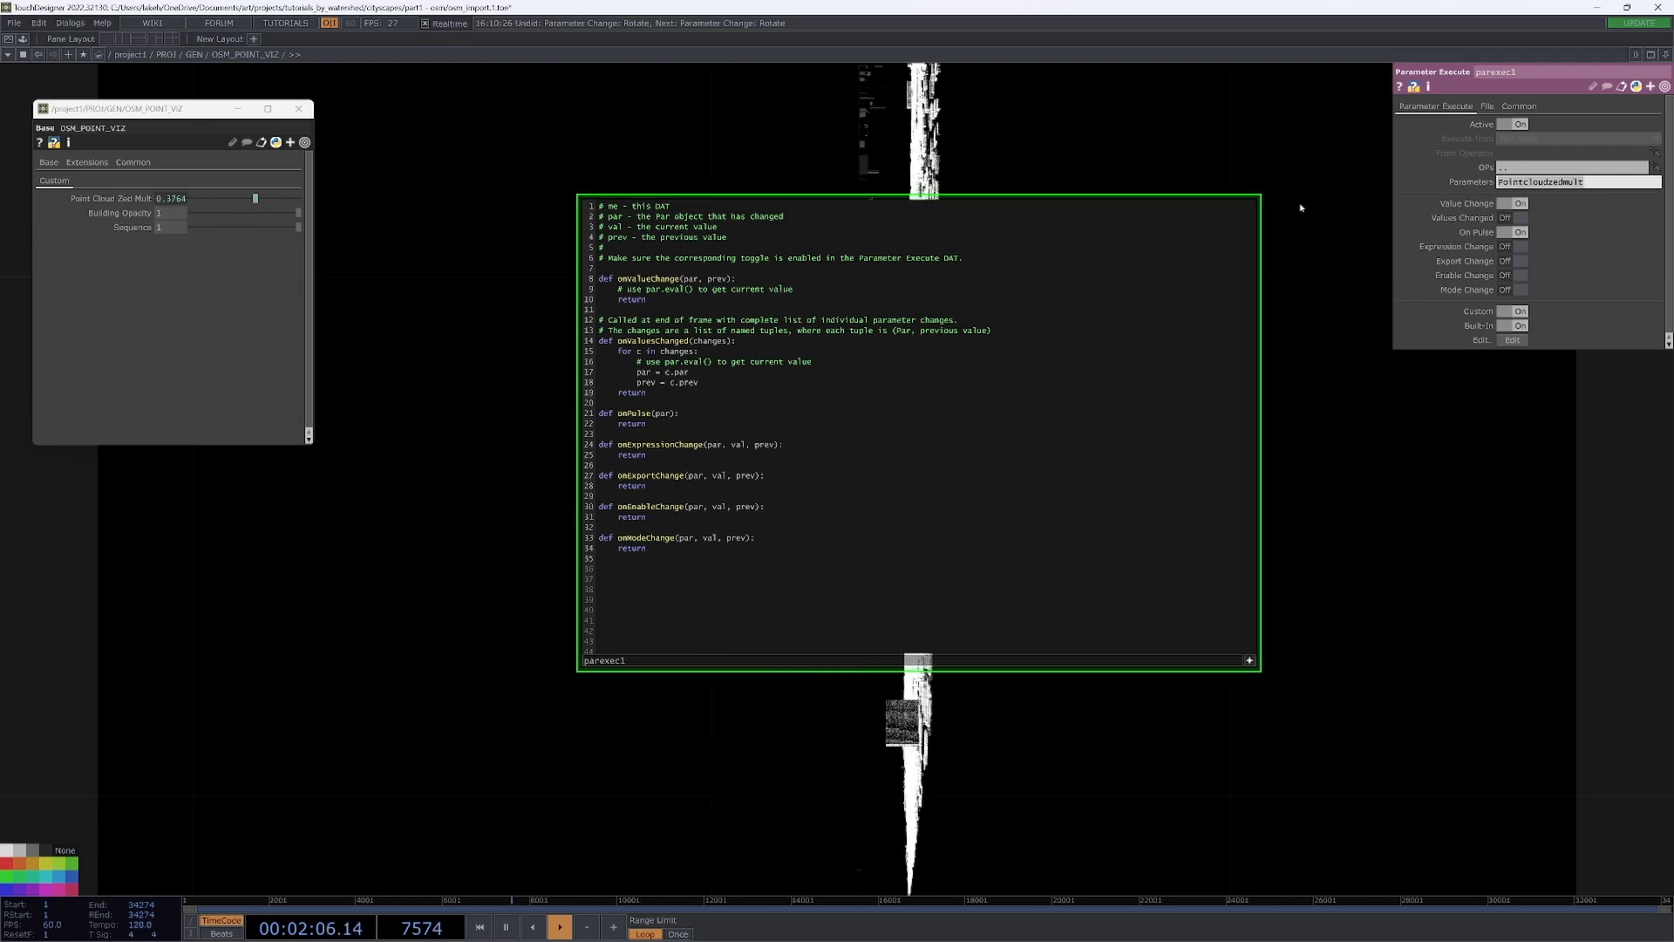
text(Sequence)
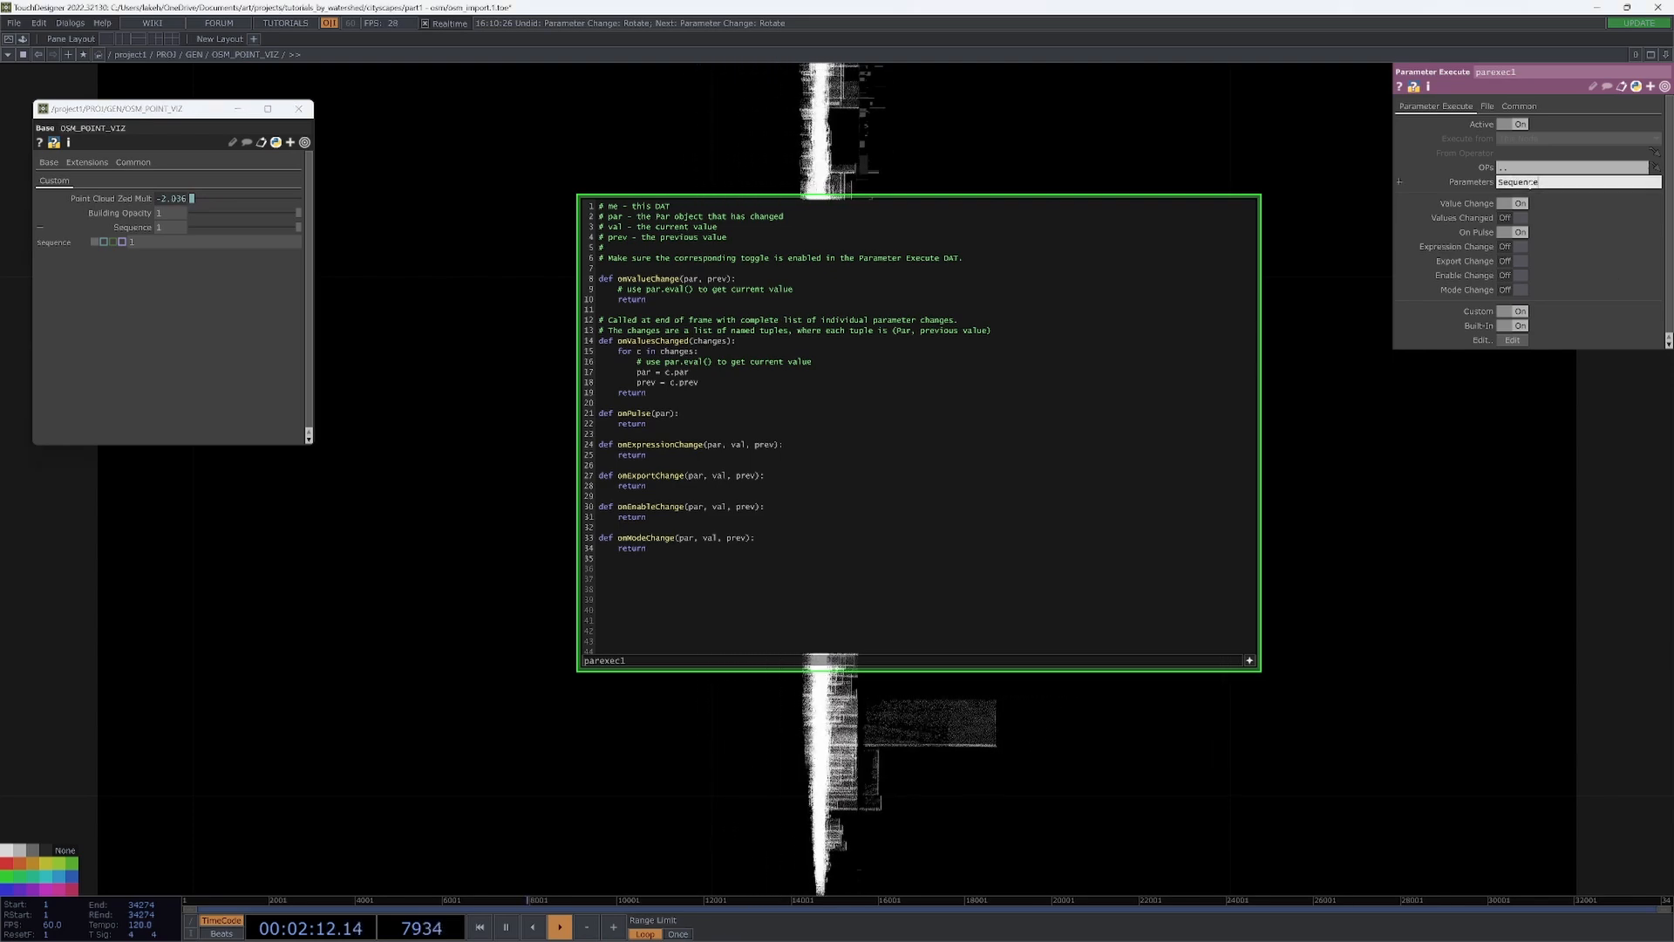
- In onValueChange, add the line if par.name == 'Sequence' and par.eval() == 1: op('geo_buildings').render = False
click(764, 350)
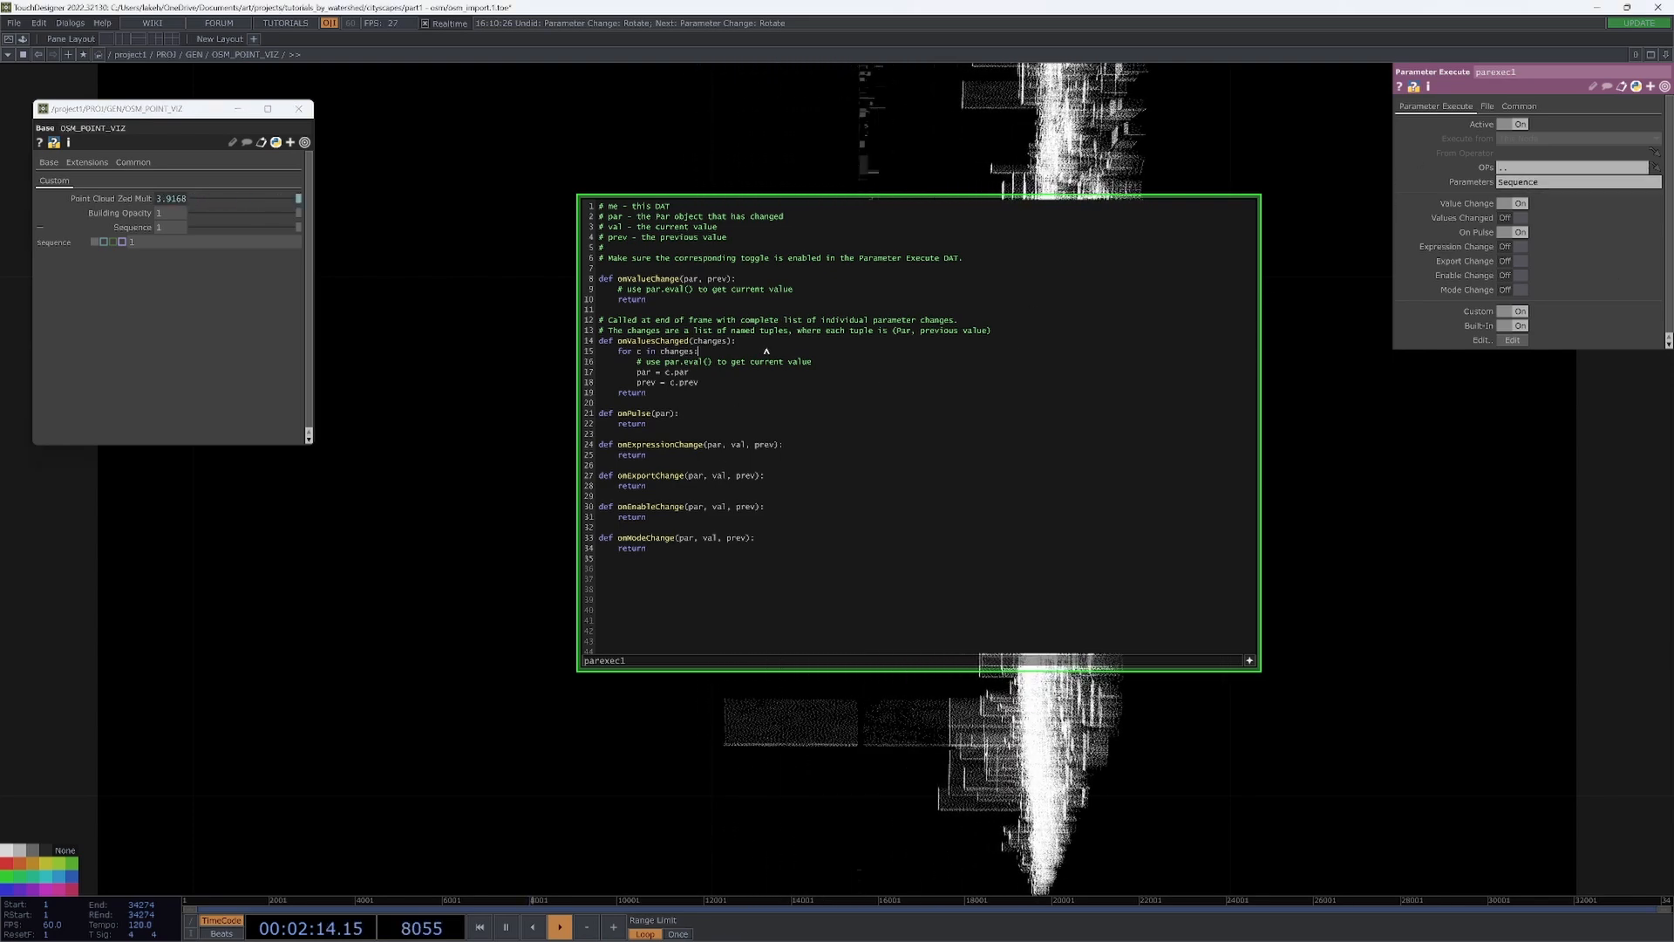
click(790, 345)
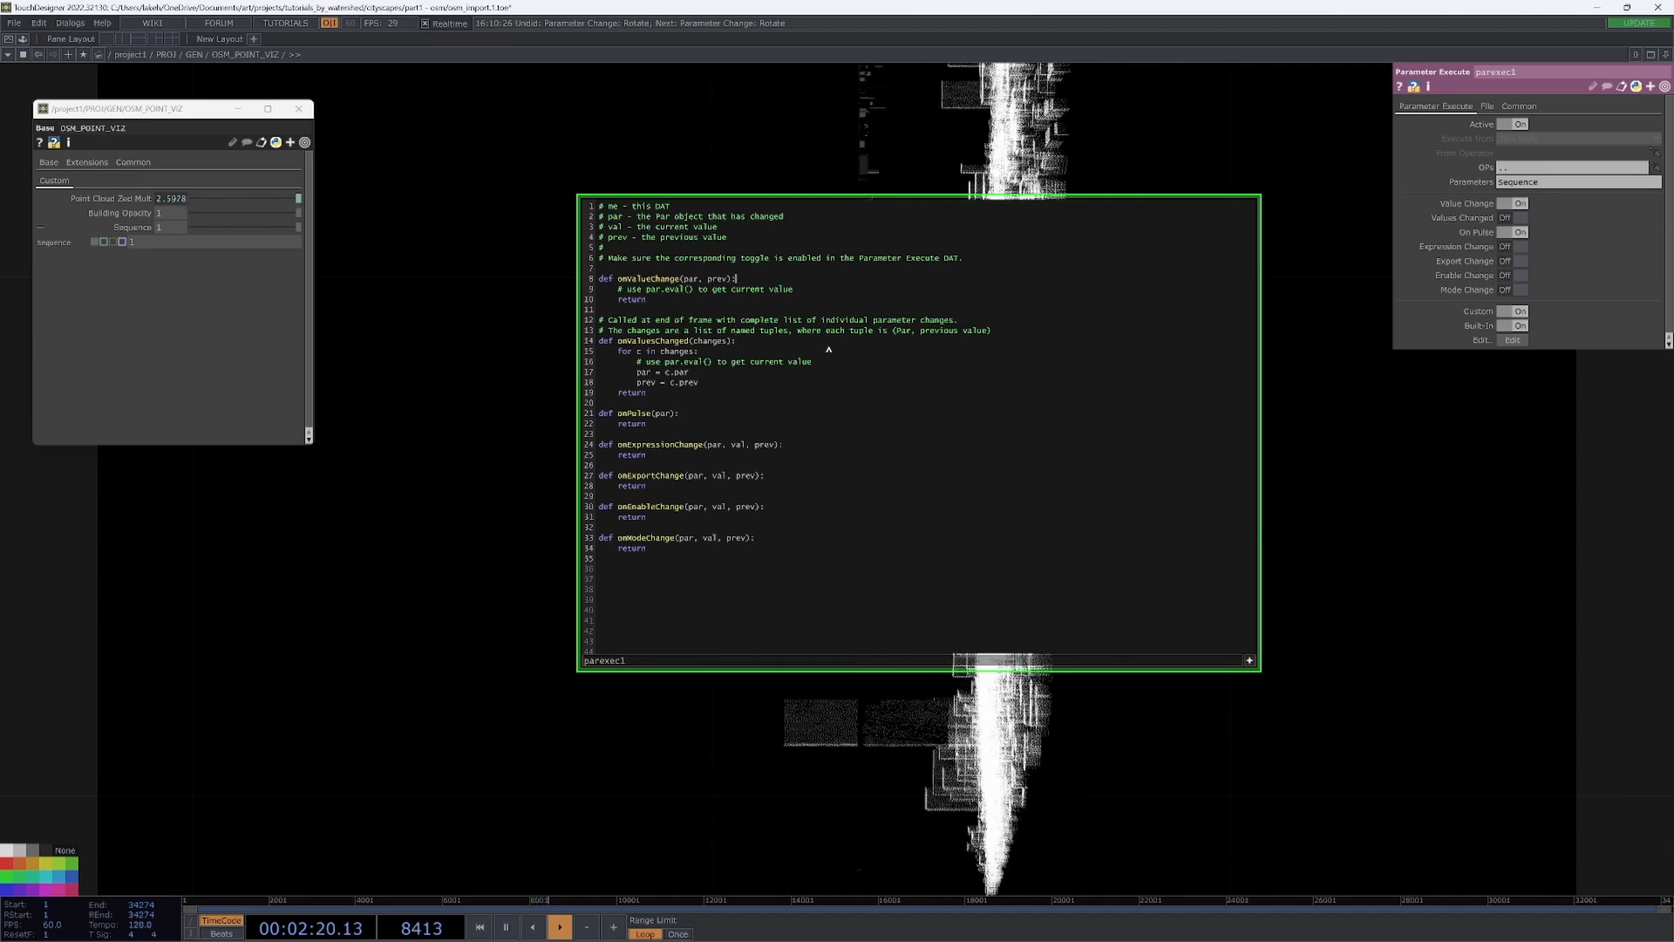
key(Return)
text(if)
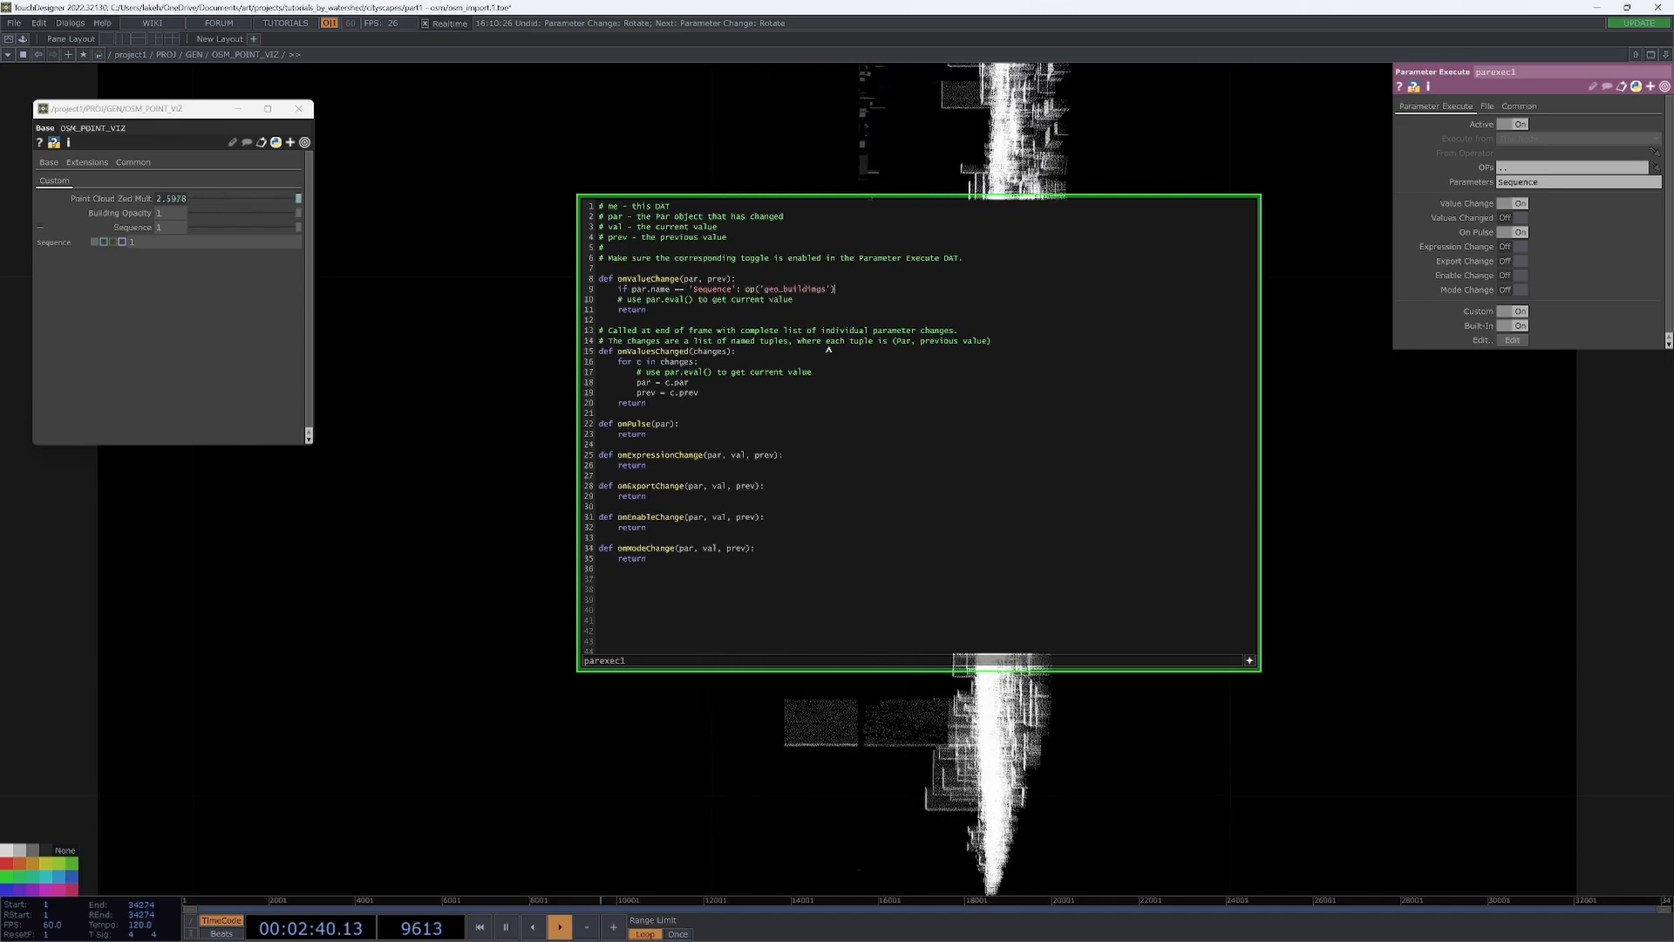
text(.render = False)
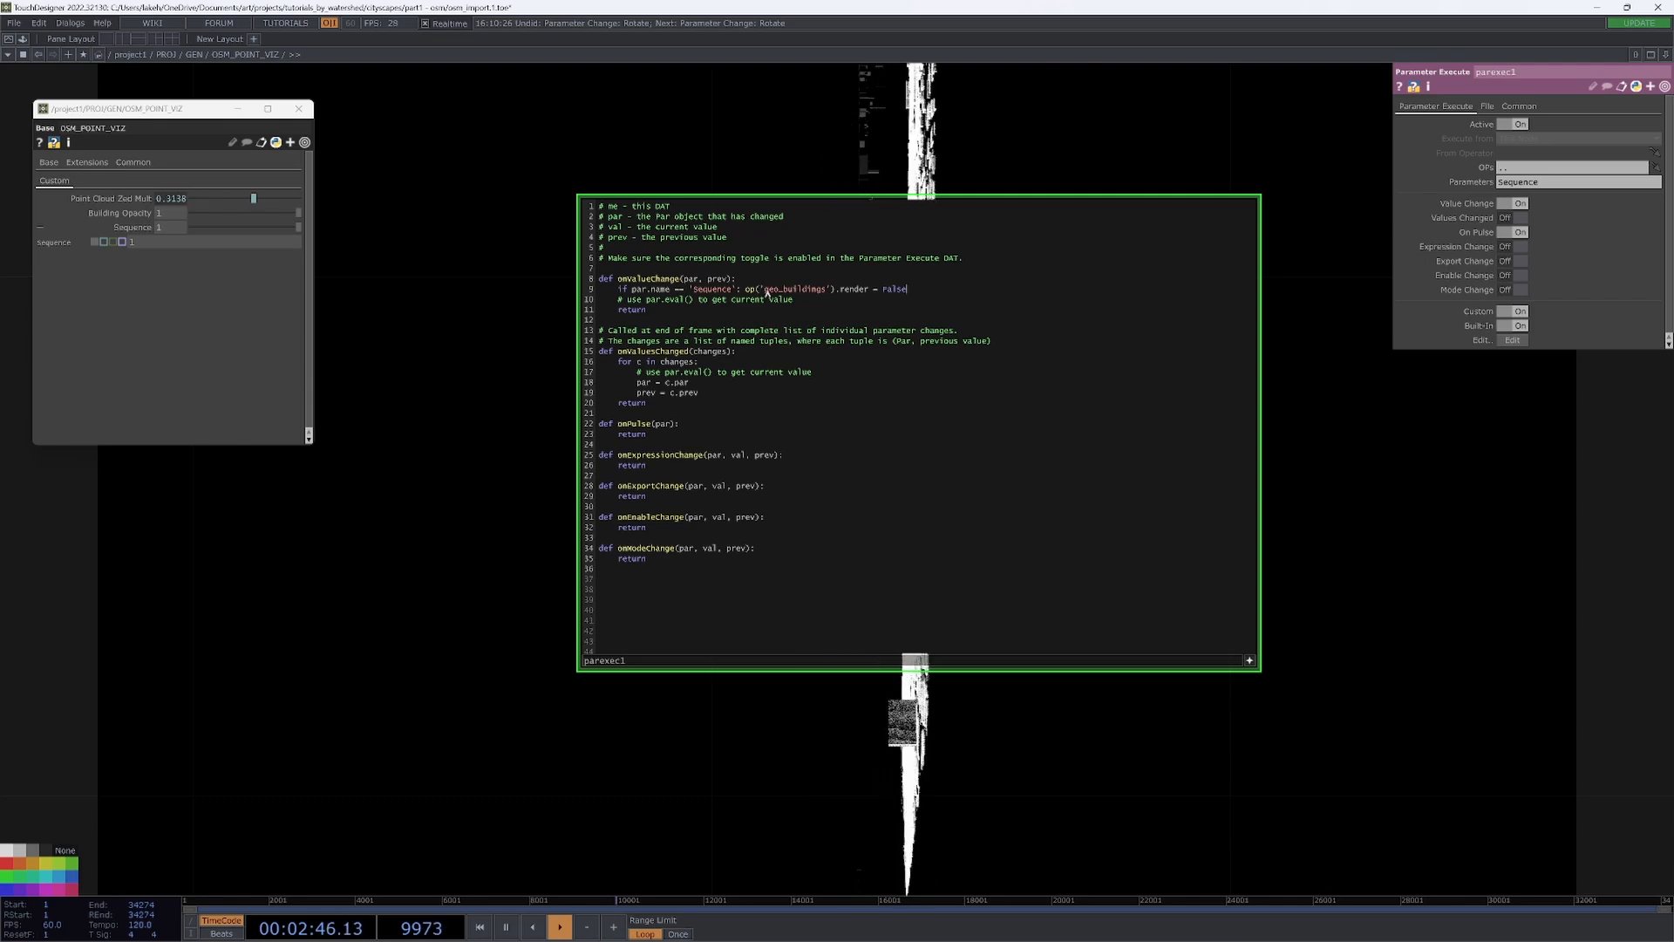
text(:)
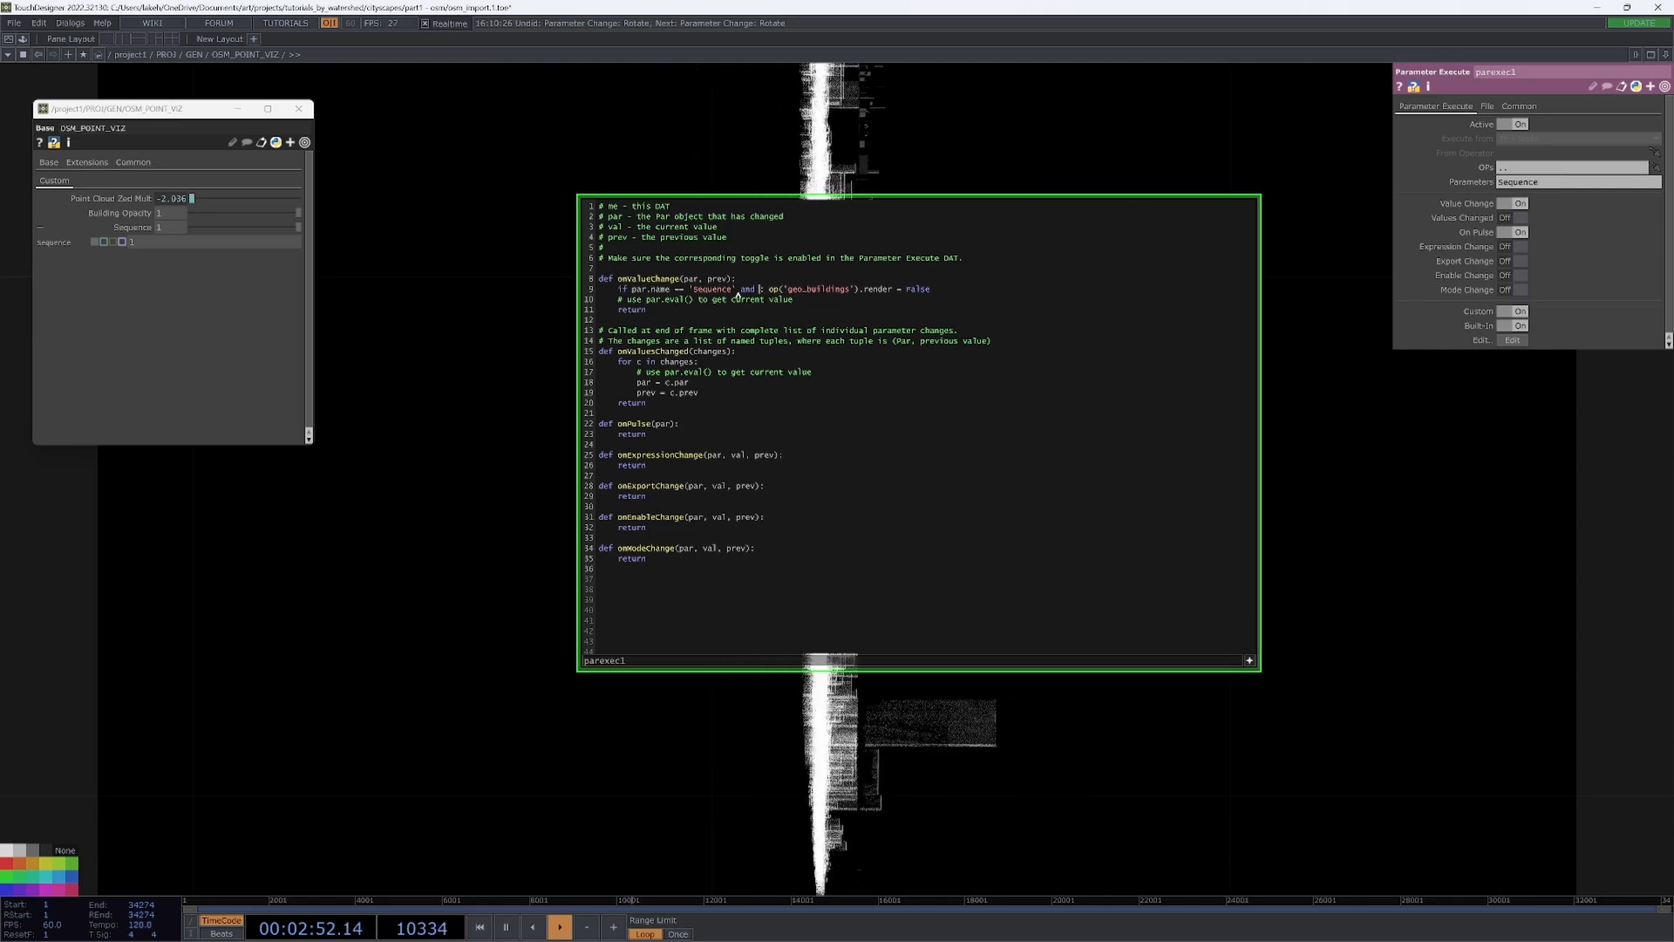
text(l() == 1)
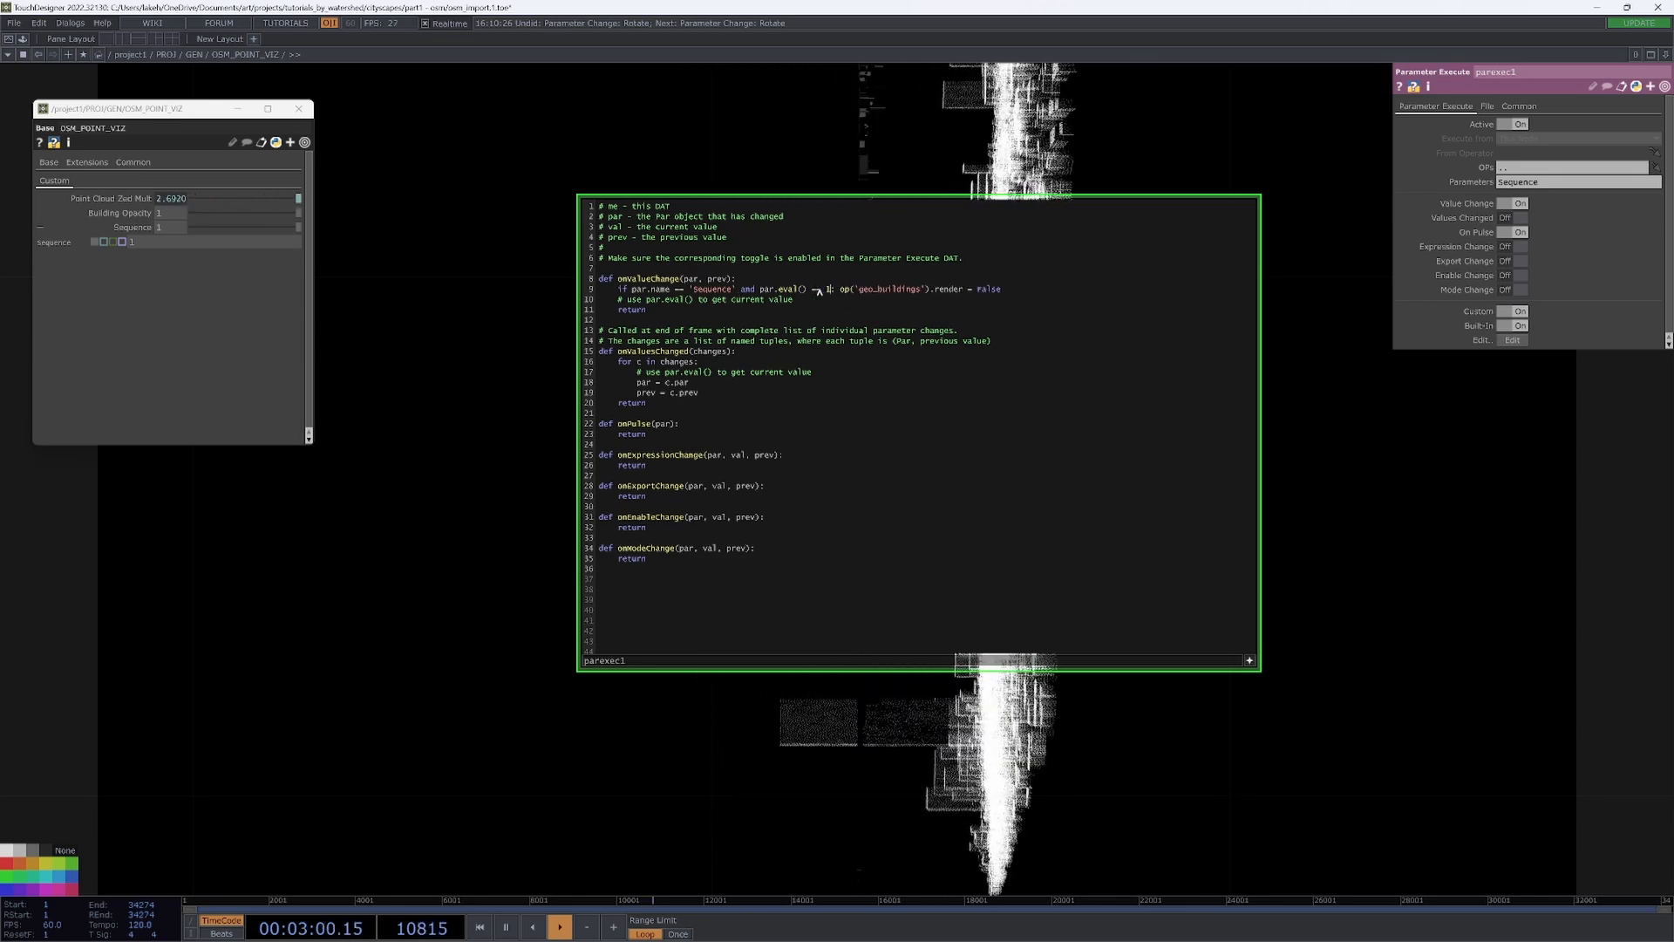
- Change the Sequence parameter to trigger the parexec1 callback and check the script node for errors
drag(1320, 413, 1258, 371)
scroll(1278, 384, down, 2)
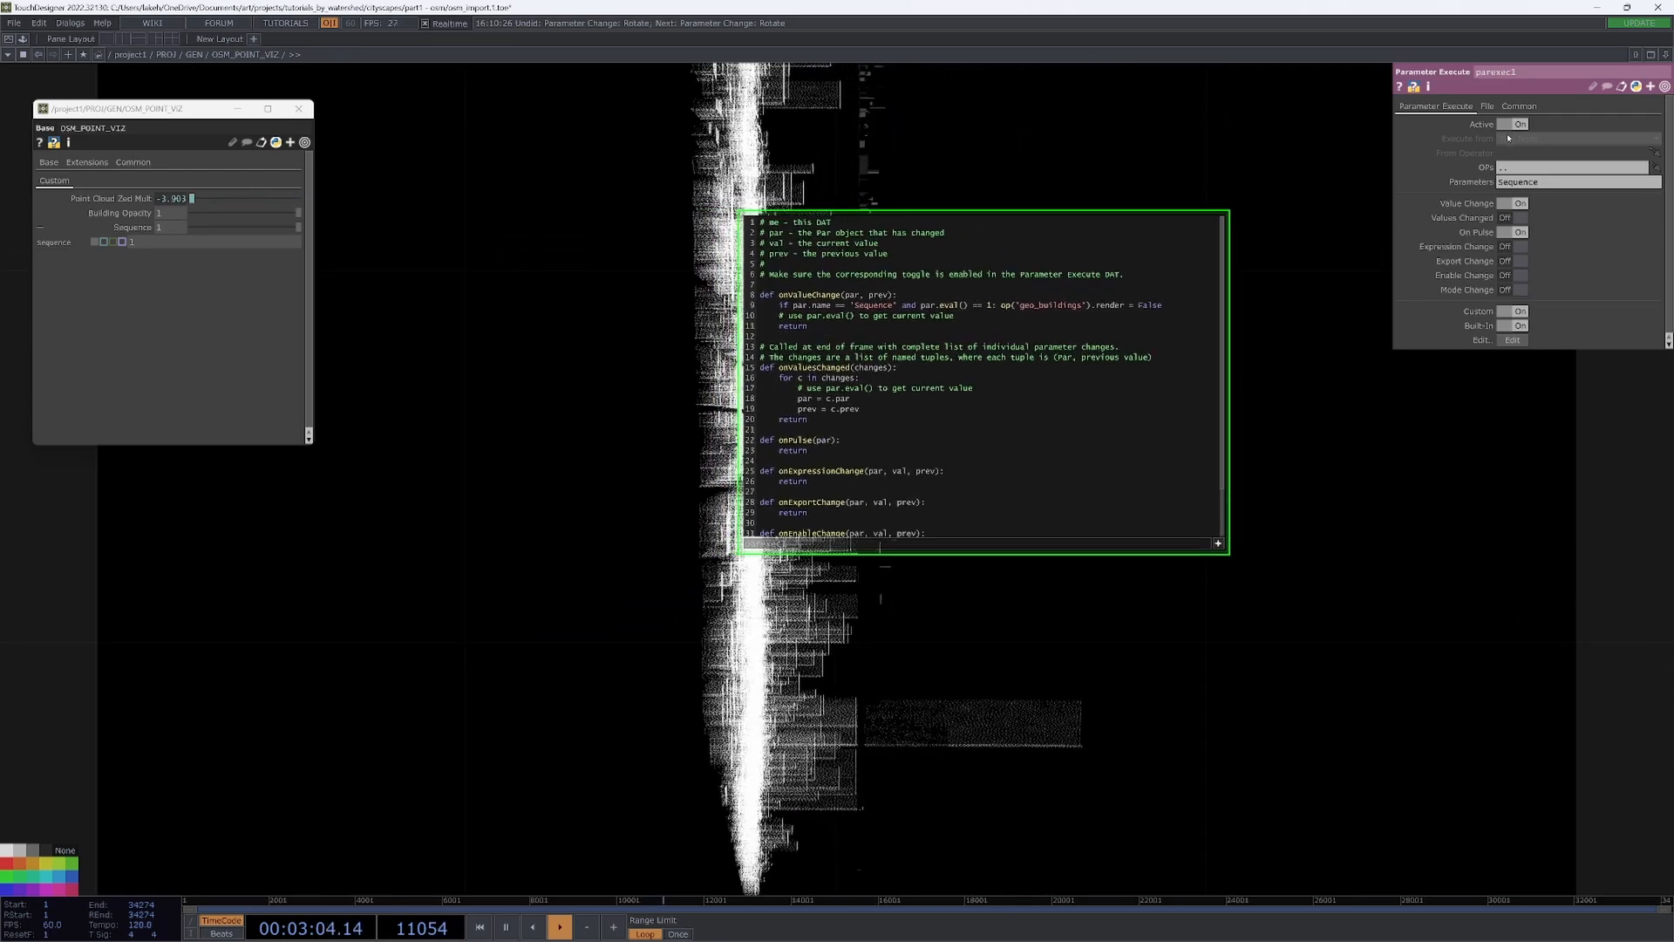
mouse_move(298, 227)
mouse_down()
mouse_move(250, 229)
mouse_move(329, 231)
mouse_up()
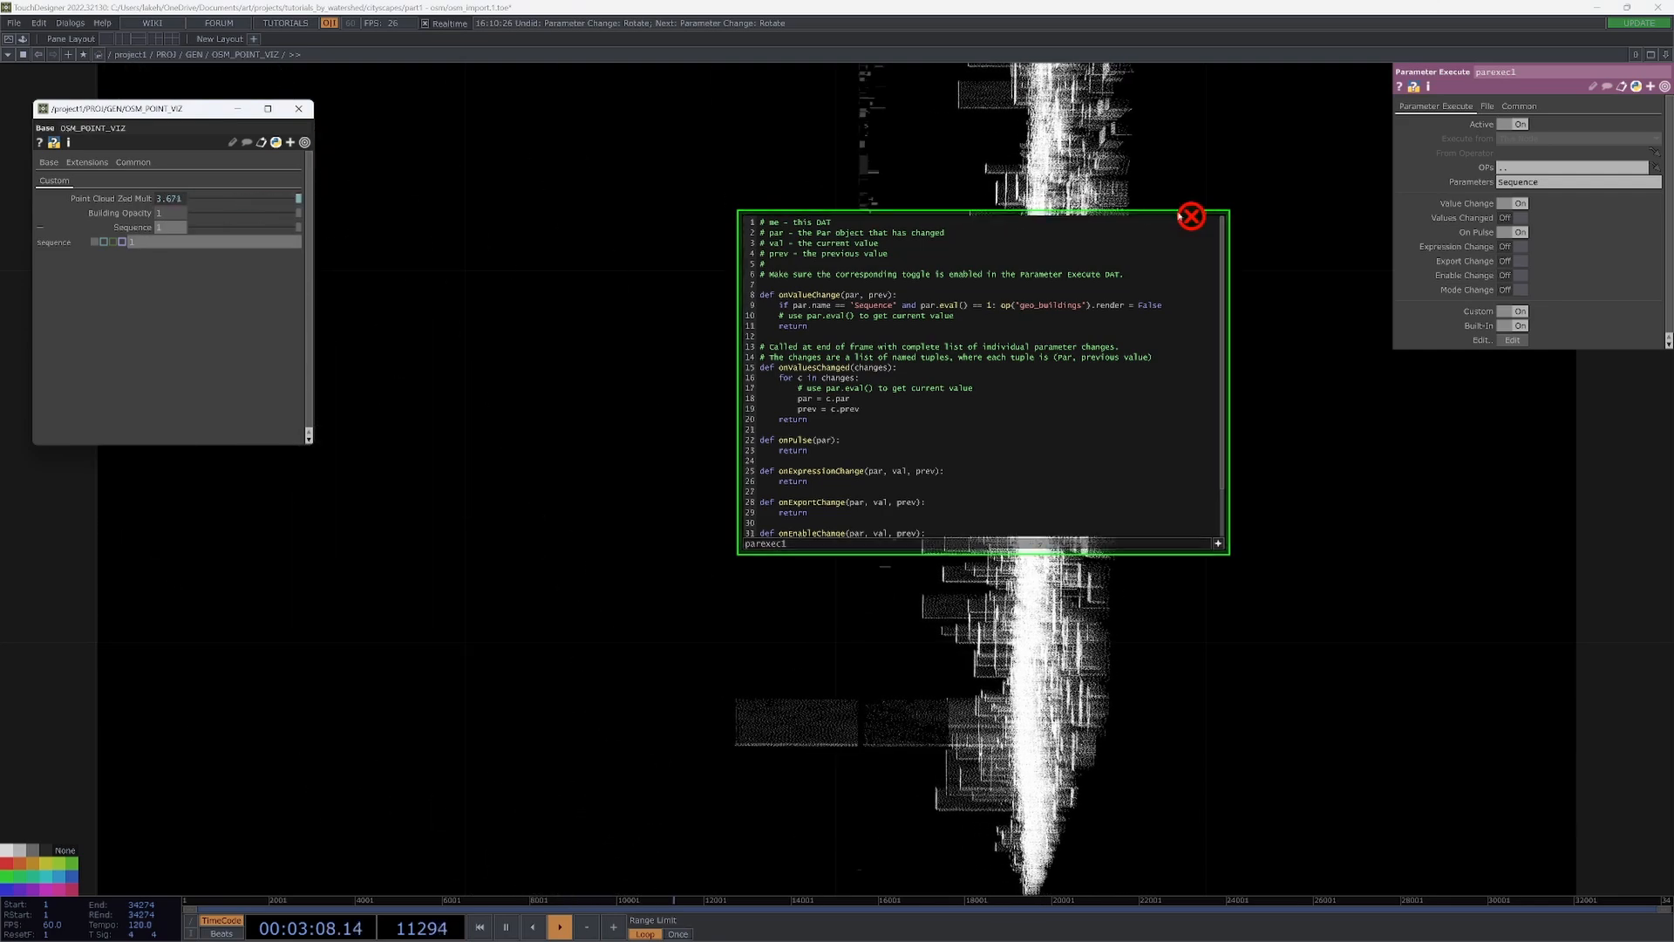
mouse_move(1177, 214)
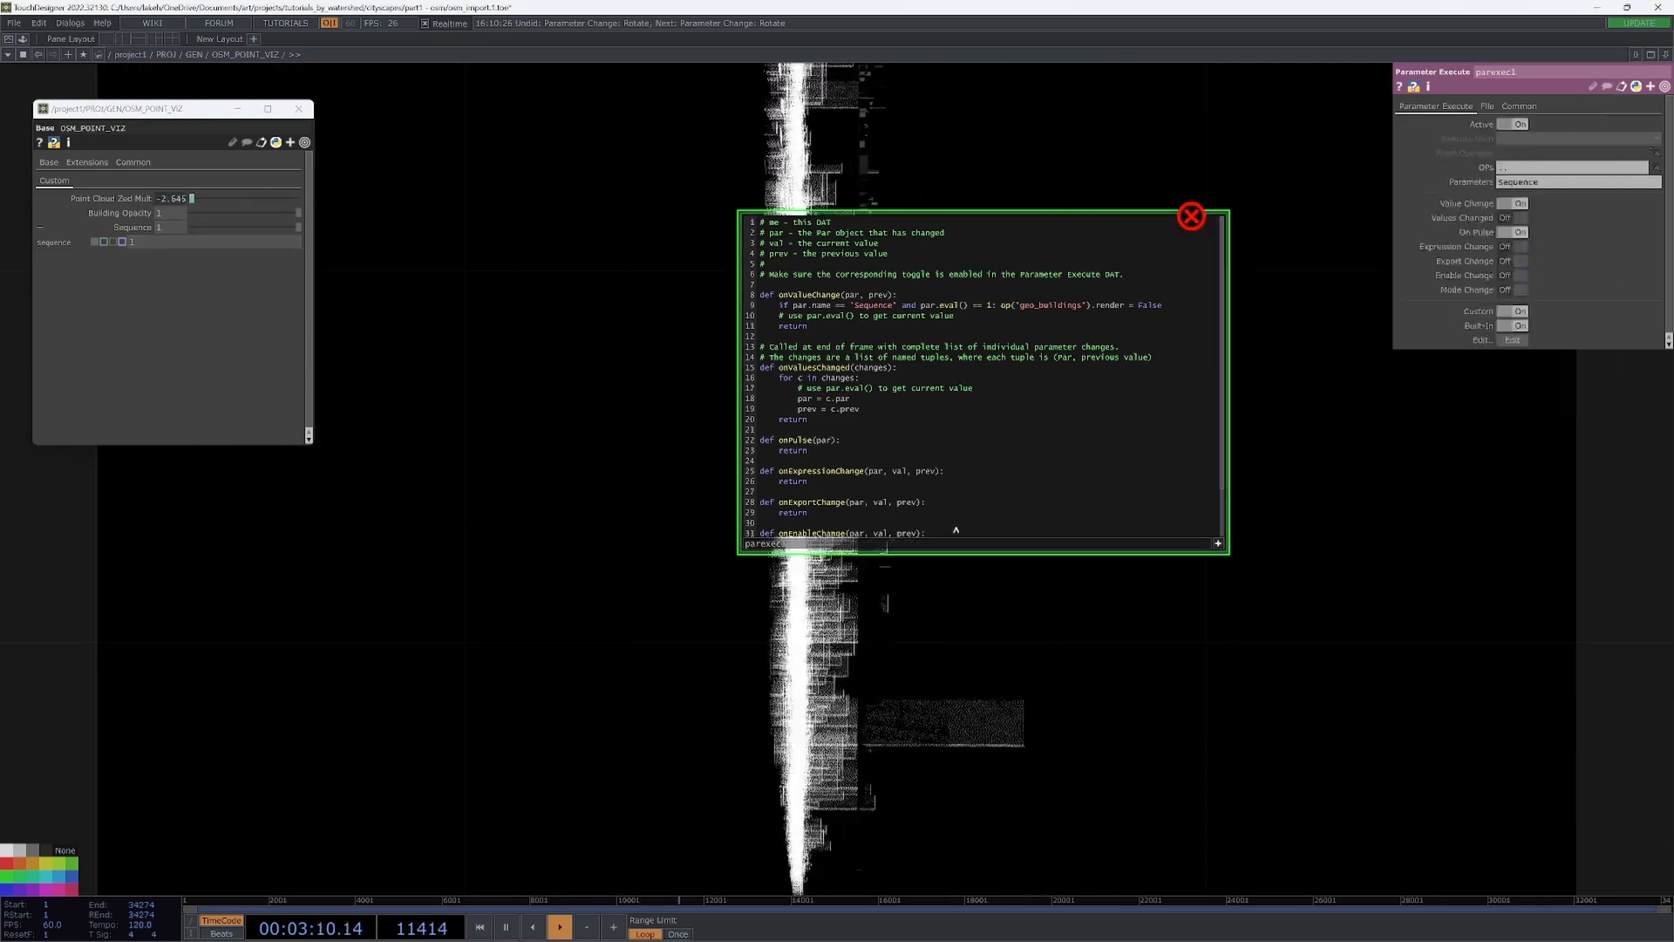
- Rename the buildings geometry component geo1 as geo_buildings
scroll(923, 624, down, 5)
drag(1036, 654, 702, 288)
scroll(620, 210, down, 2)
drag(1177, 495, 692, 436)
scroll(723, 419, down, 4)
click(1022, 547)
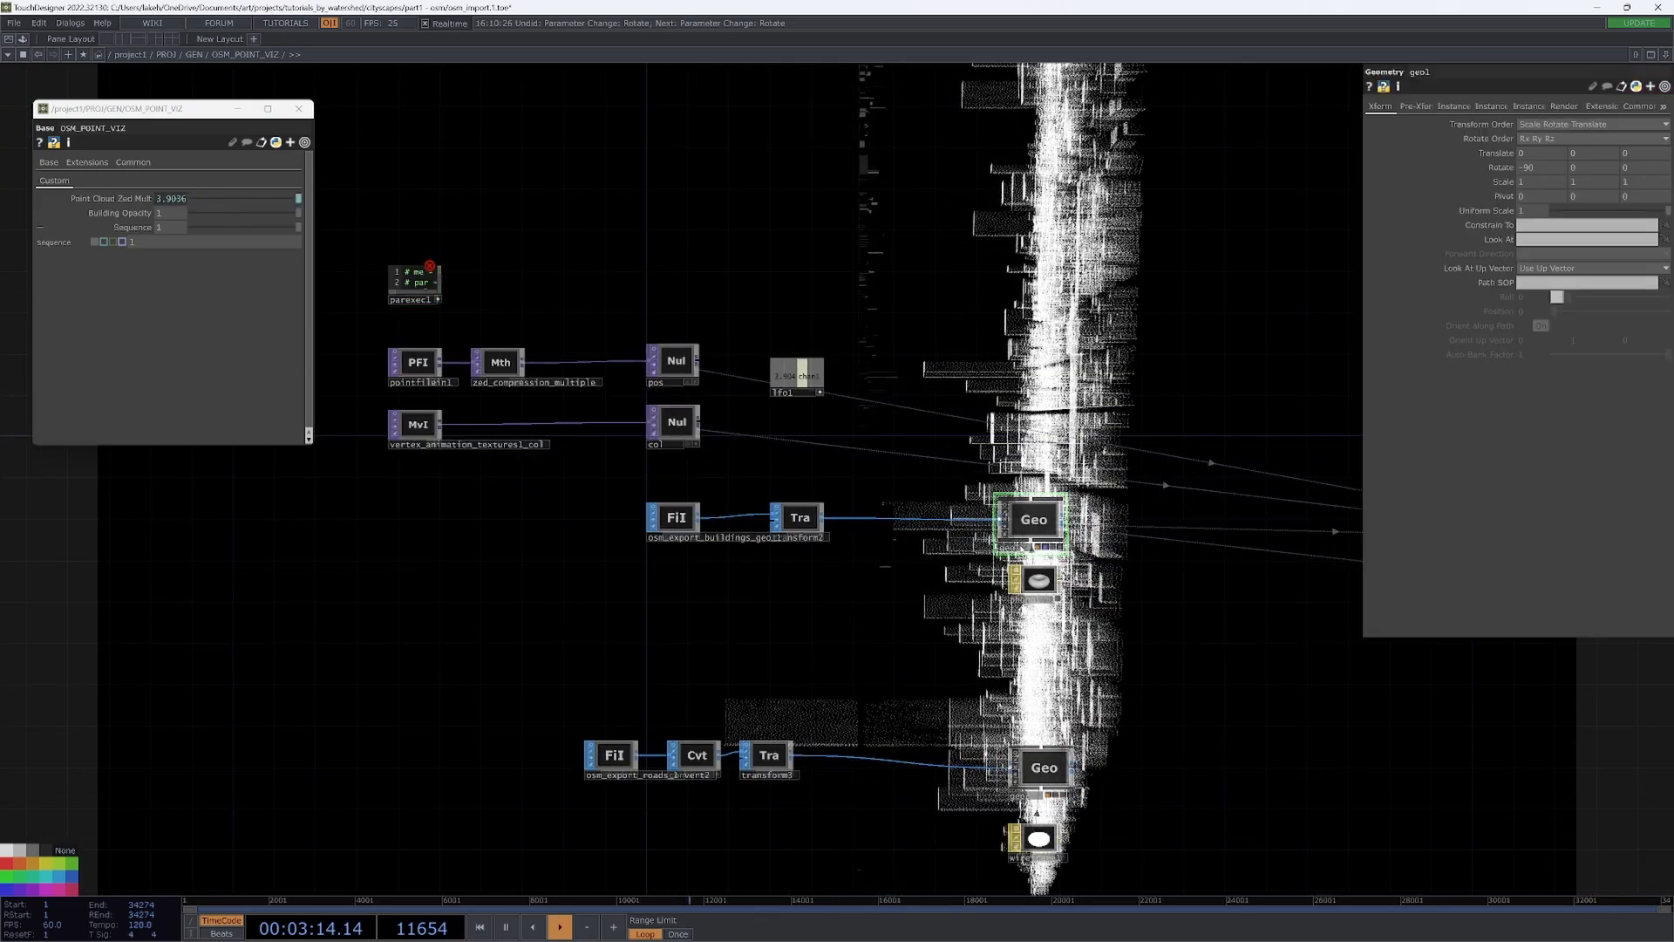
text(geo_buildings)
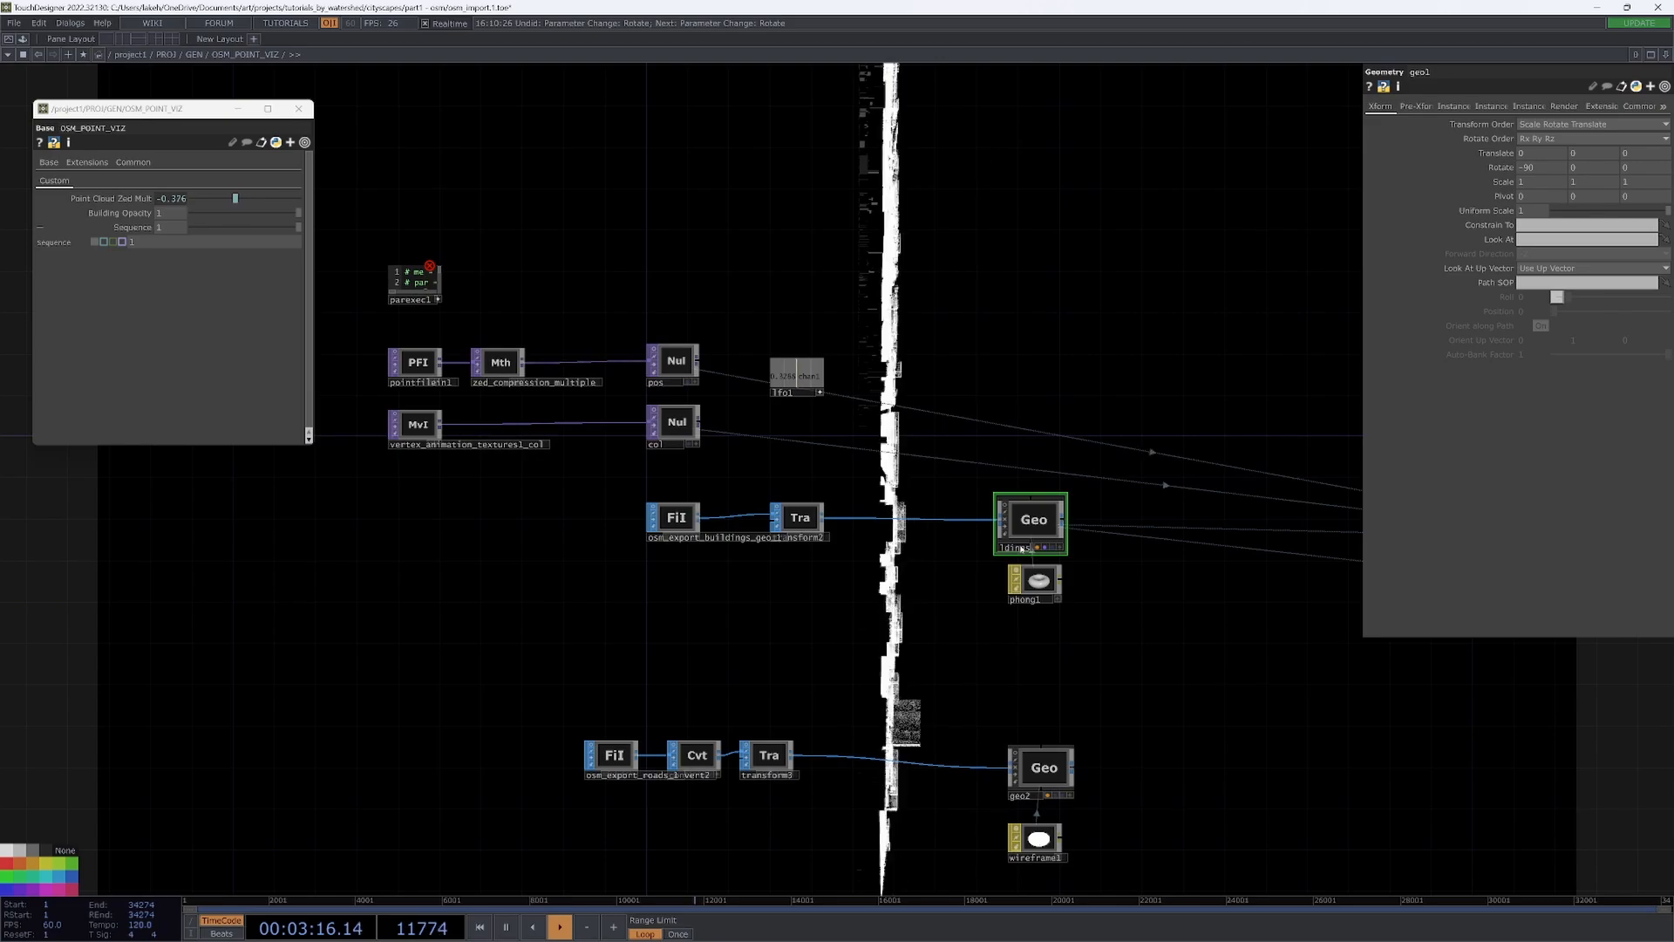
key(Return)
- Examine the Render settings of the render1 operator
drag(1119, 565, 586, 557)
click(1216, 531)
drag(1069, 427, 992, 422)
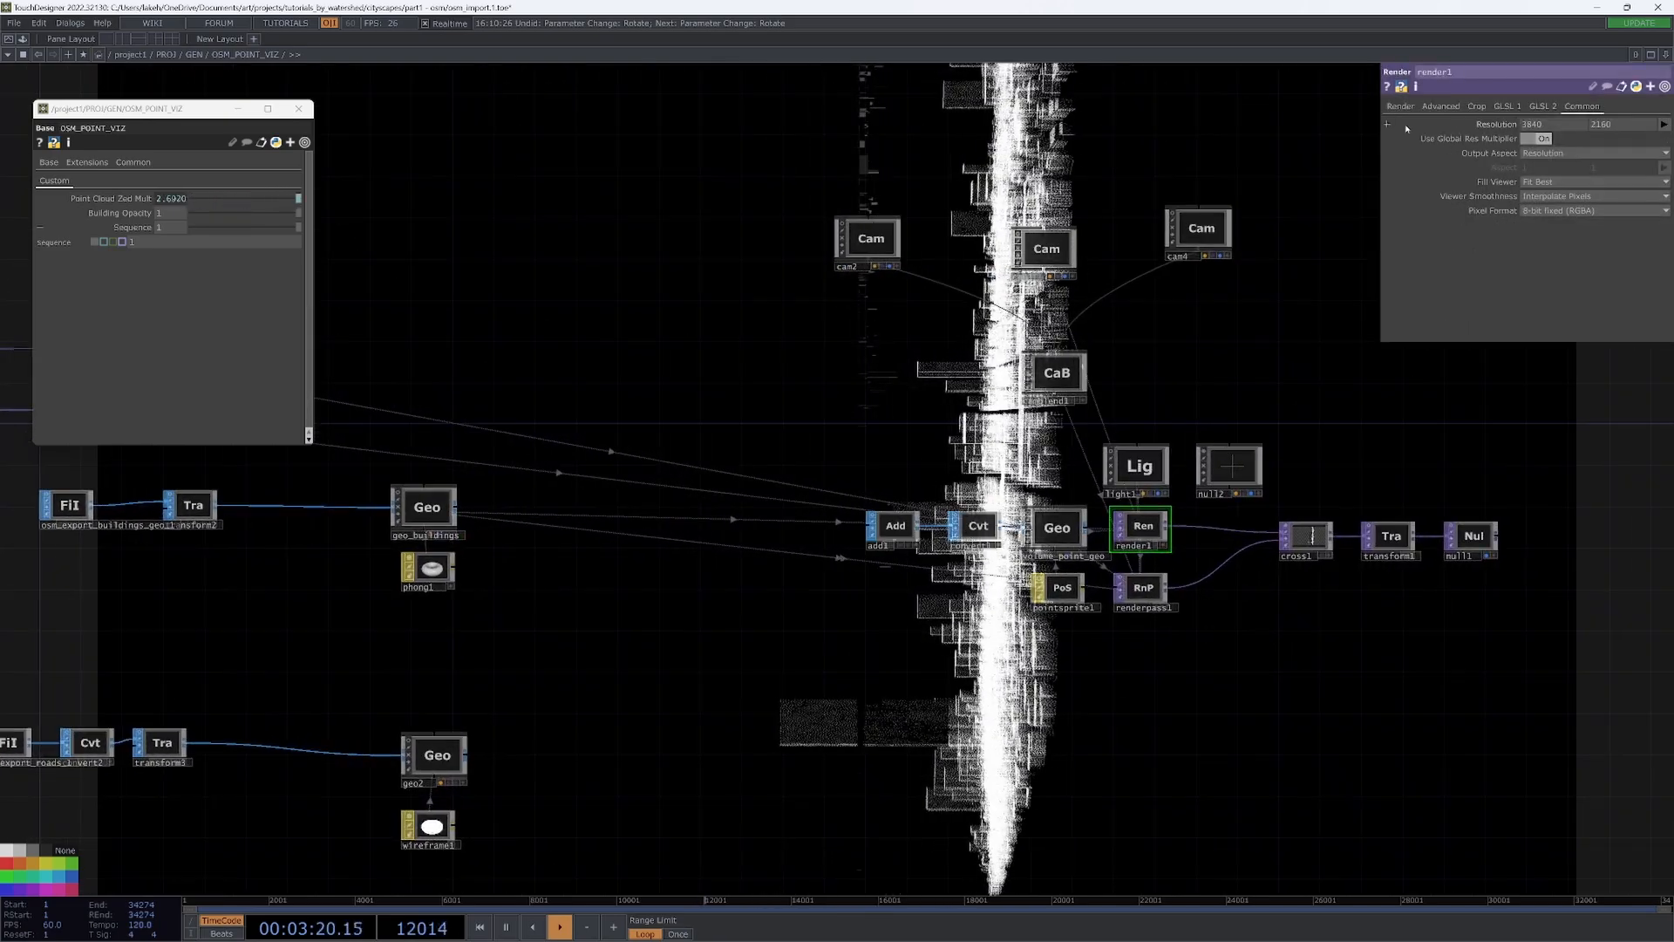
click(1401, 106)
drag(1290, 384, 1149, 360)
drag(865, 562, 1537, 552)
- Open the geometryCOMP Class documentation for geo_buildings in the browser and search it for the render flag member
click(955, 475)
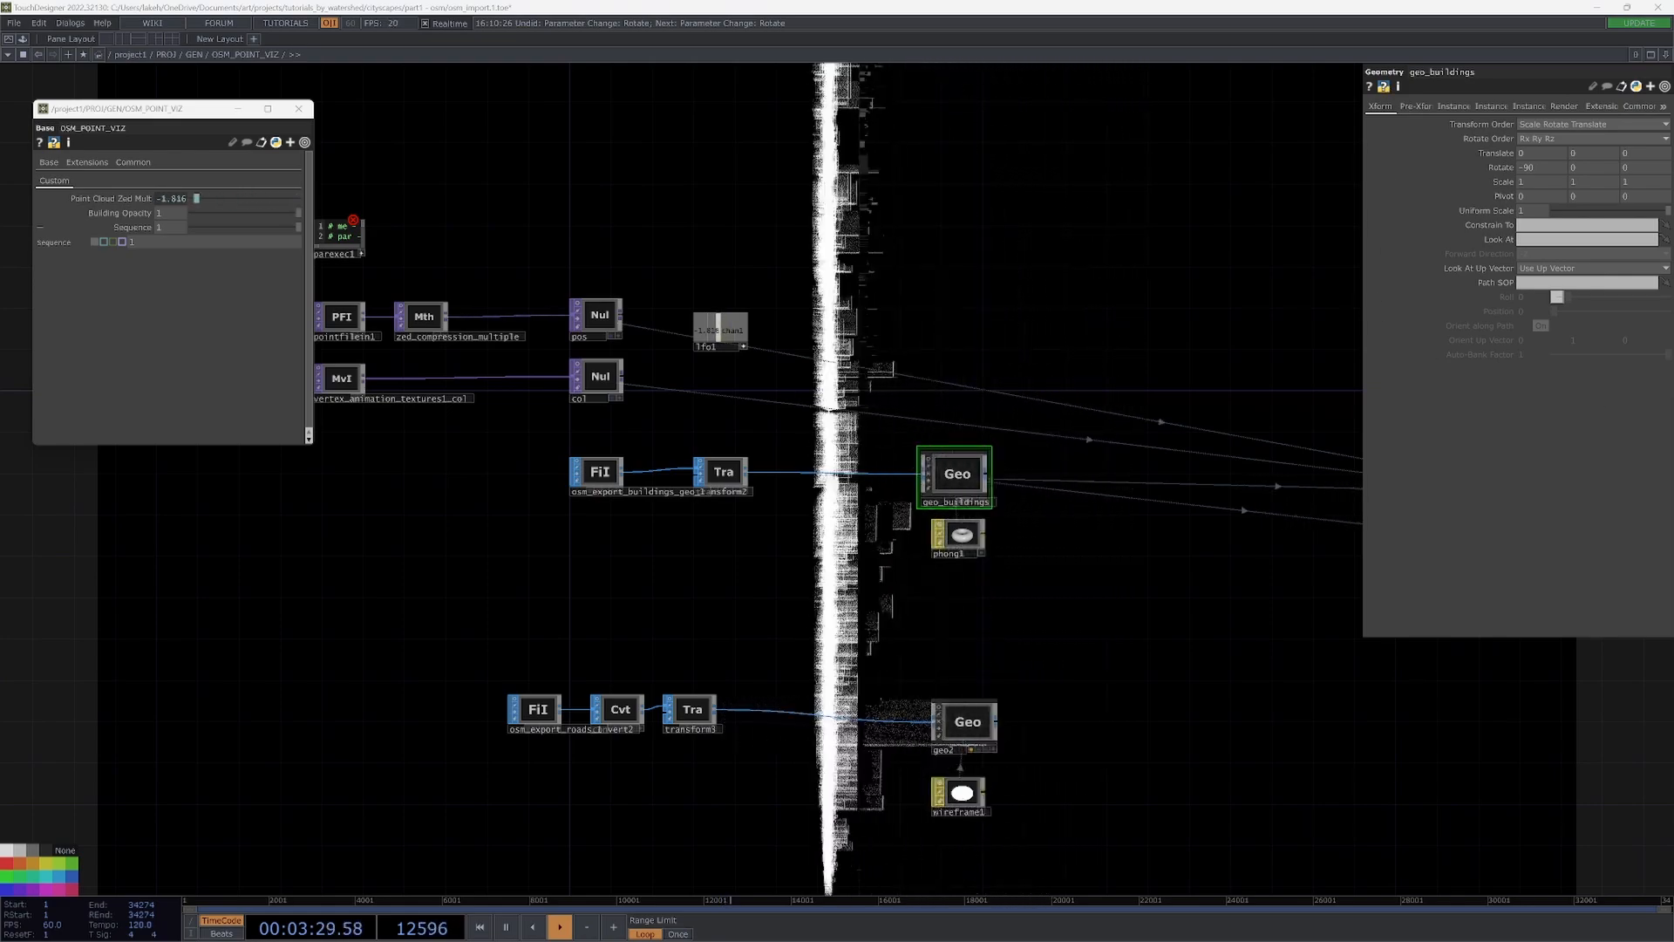
drag(1386, 940, 1210, 194)
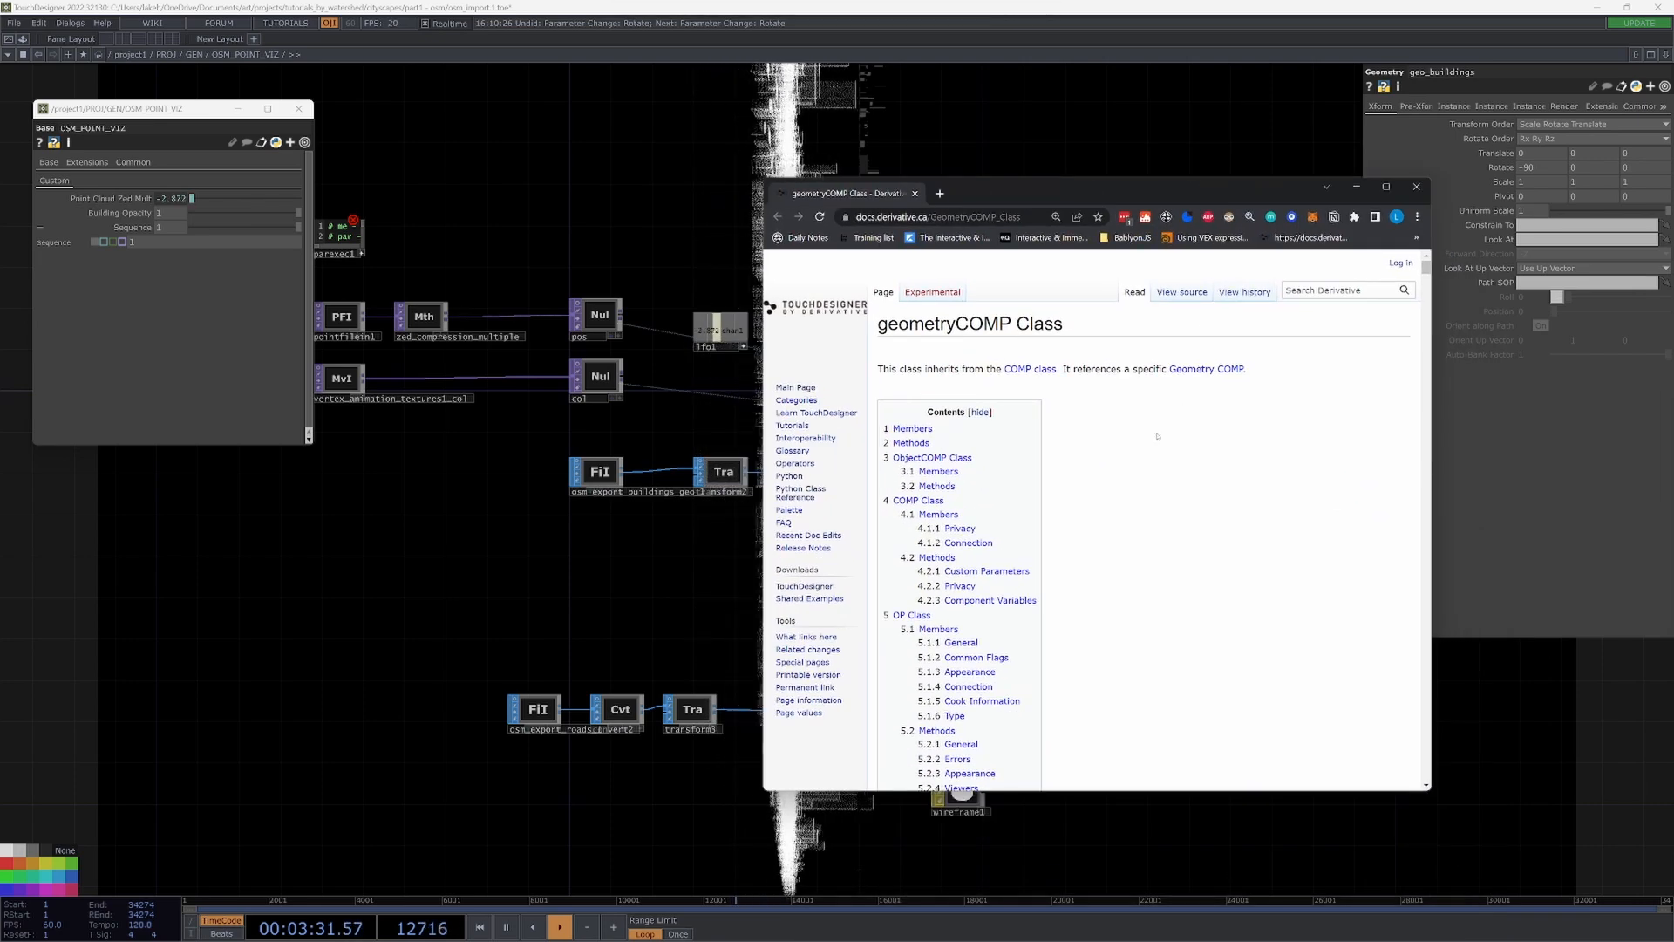
click(926, 428)
scroll(1133, 383, down, 10)
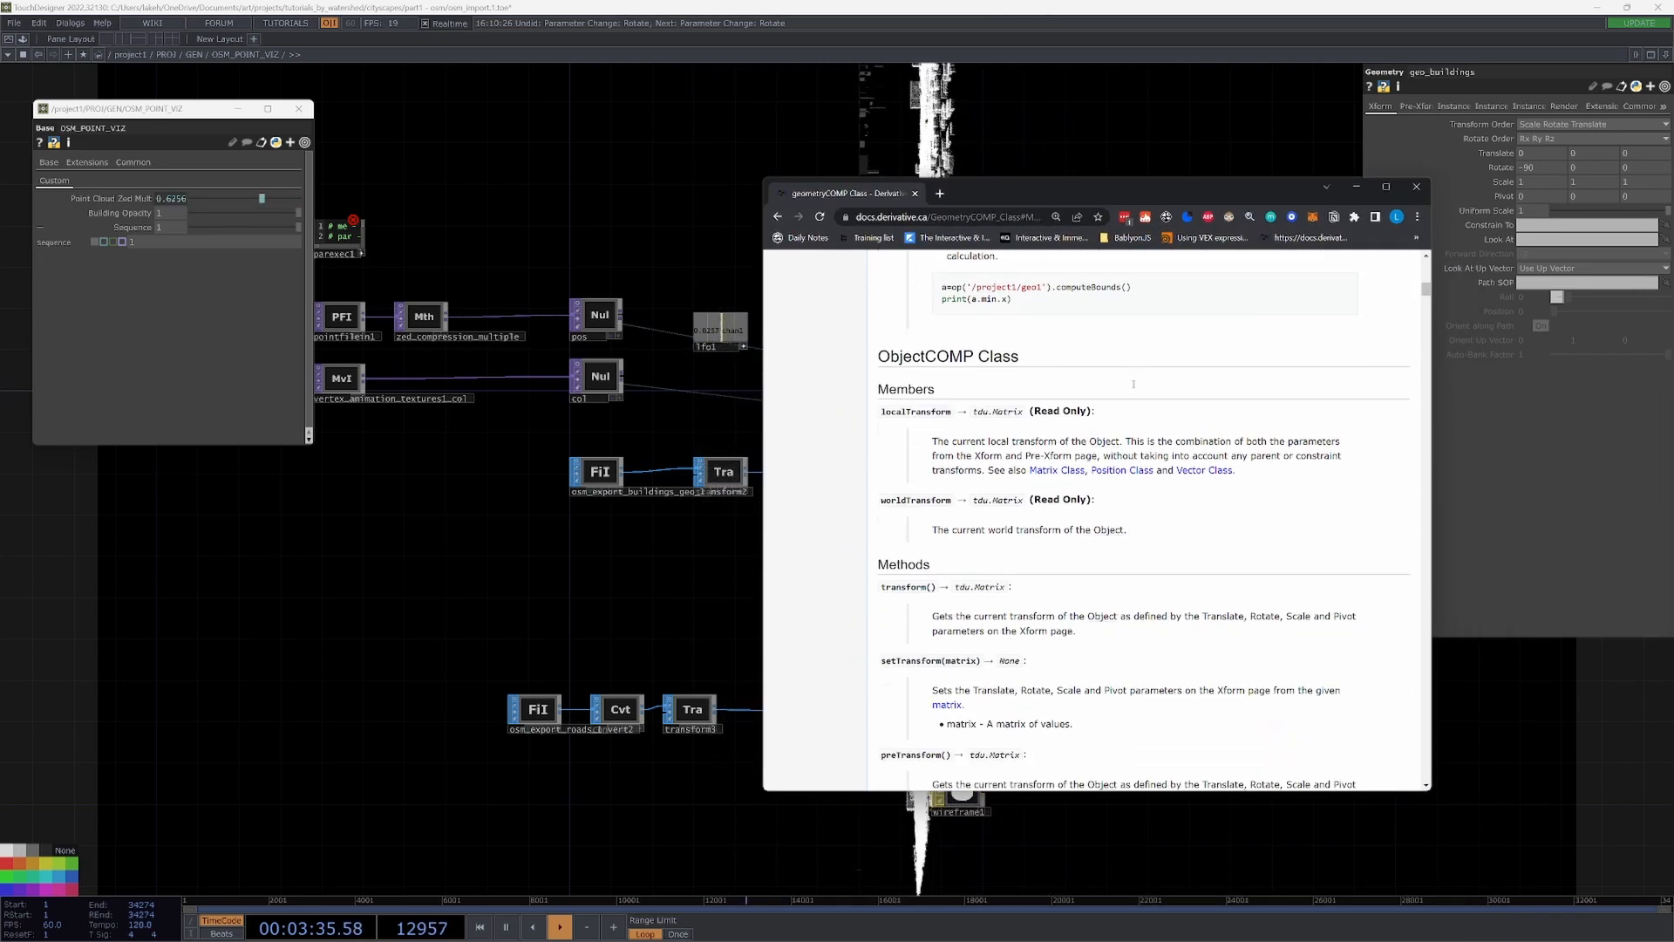
scroll(1134, 386, down, 3)
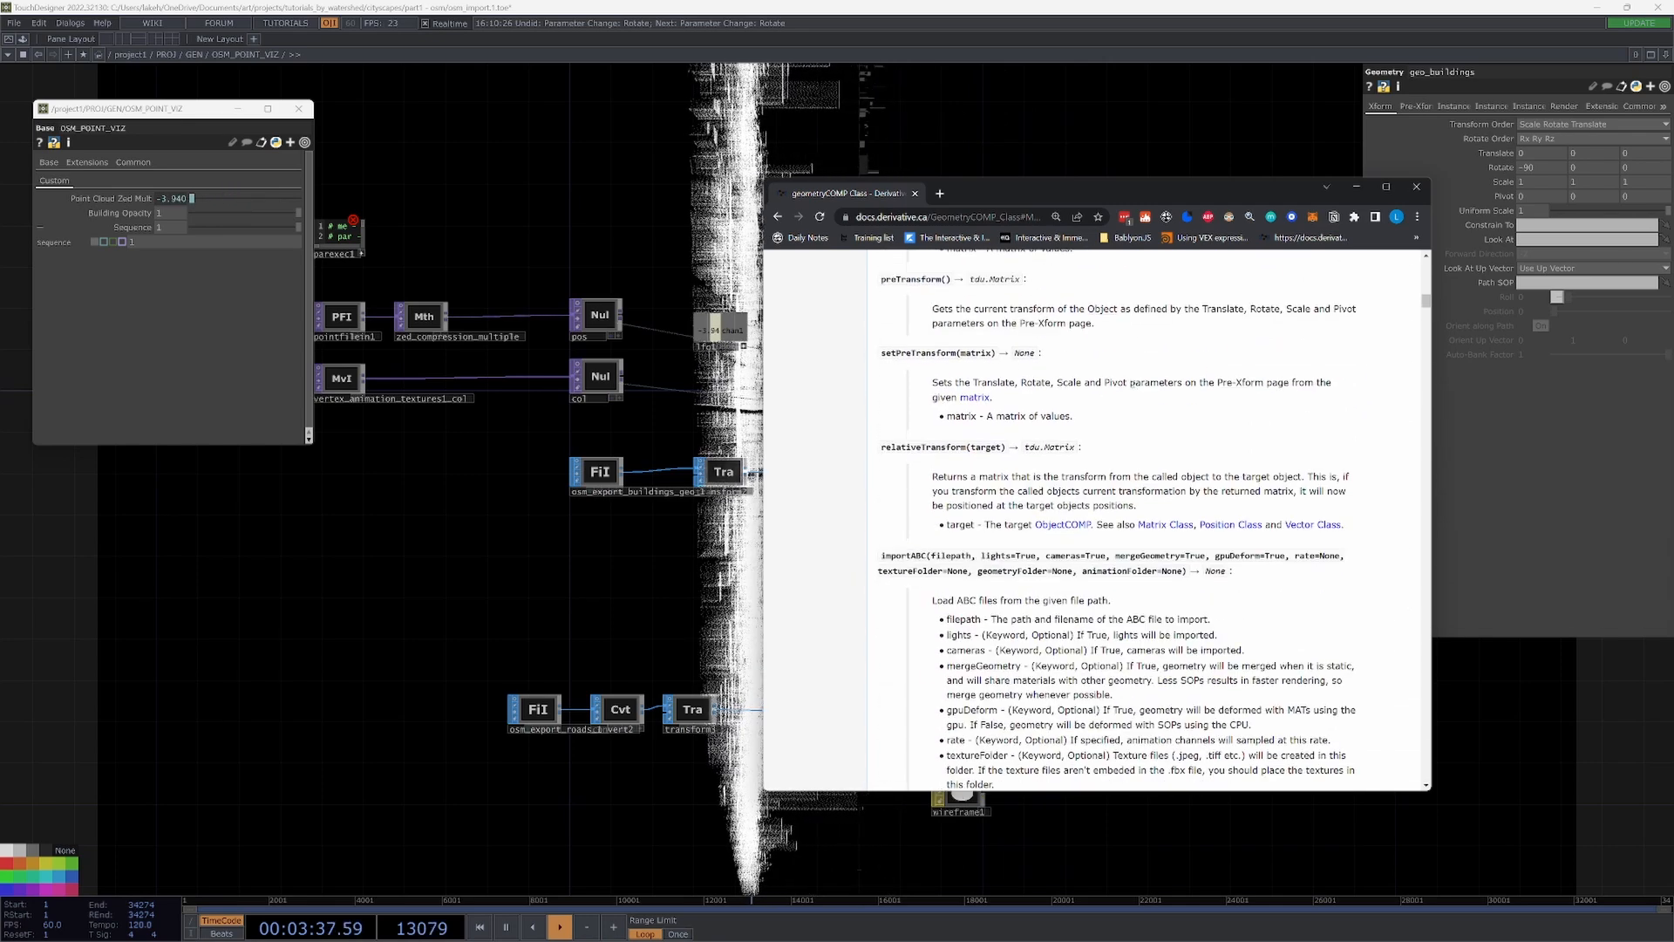
key(ctrl+f)
text(render)
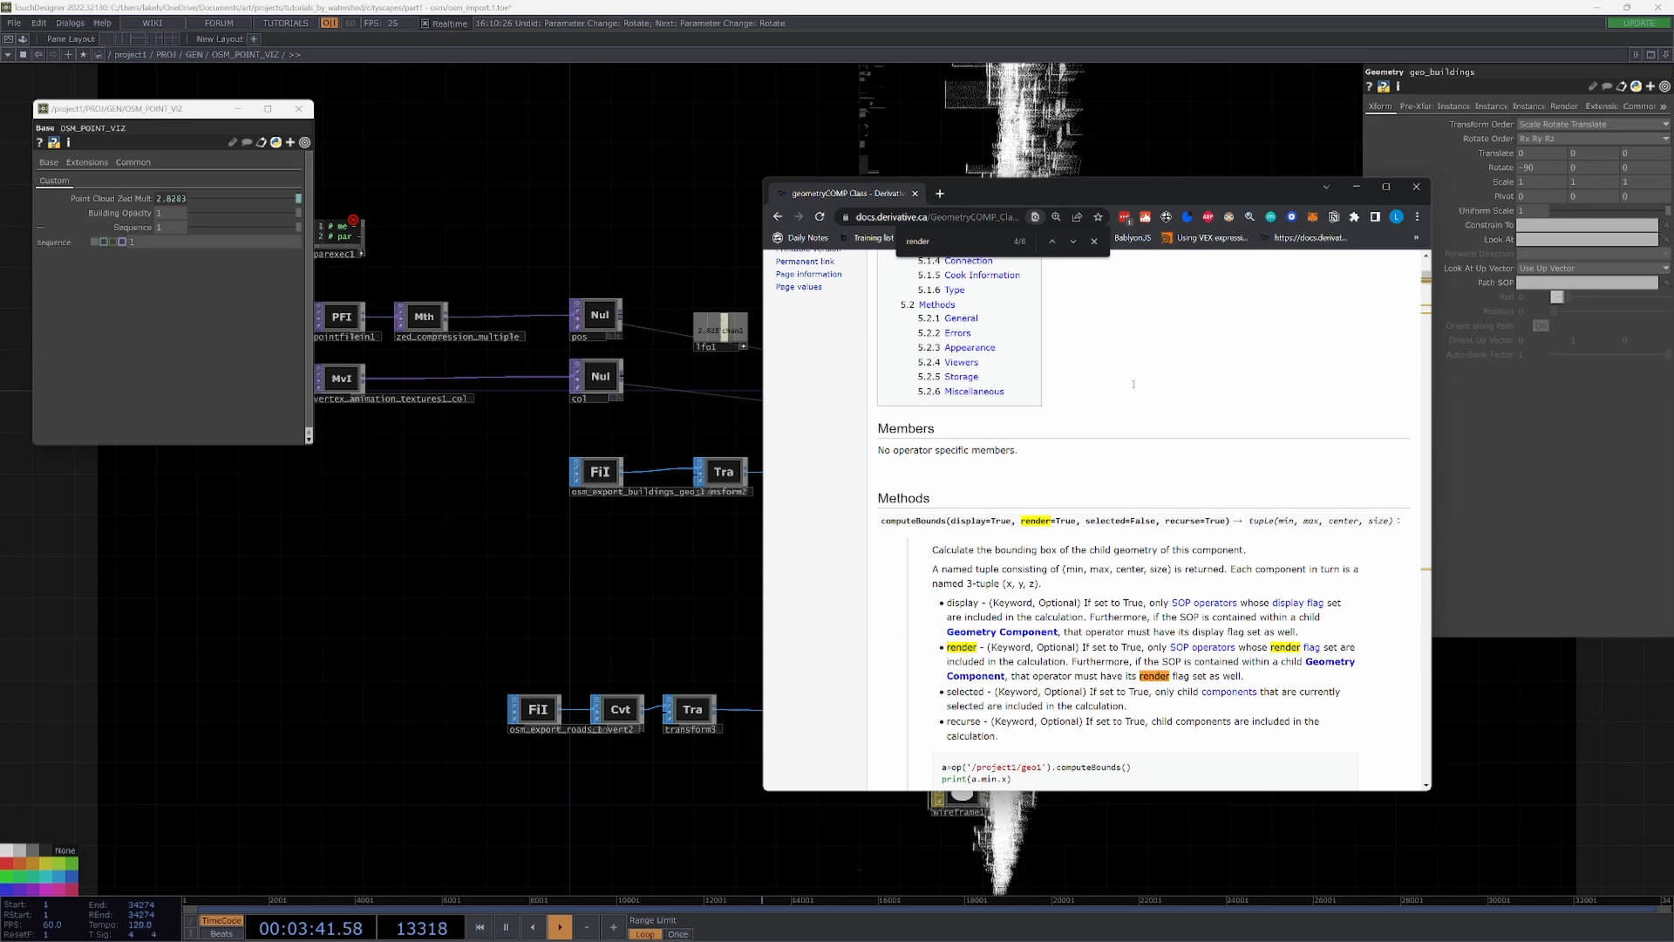
key(Return)
key(Return)
key(Return)
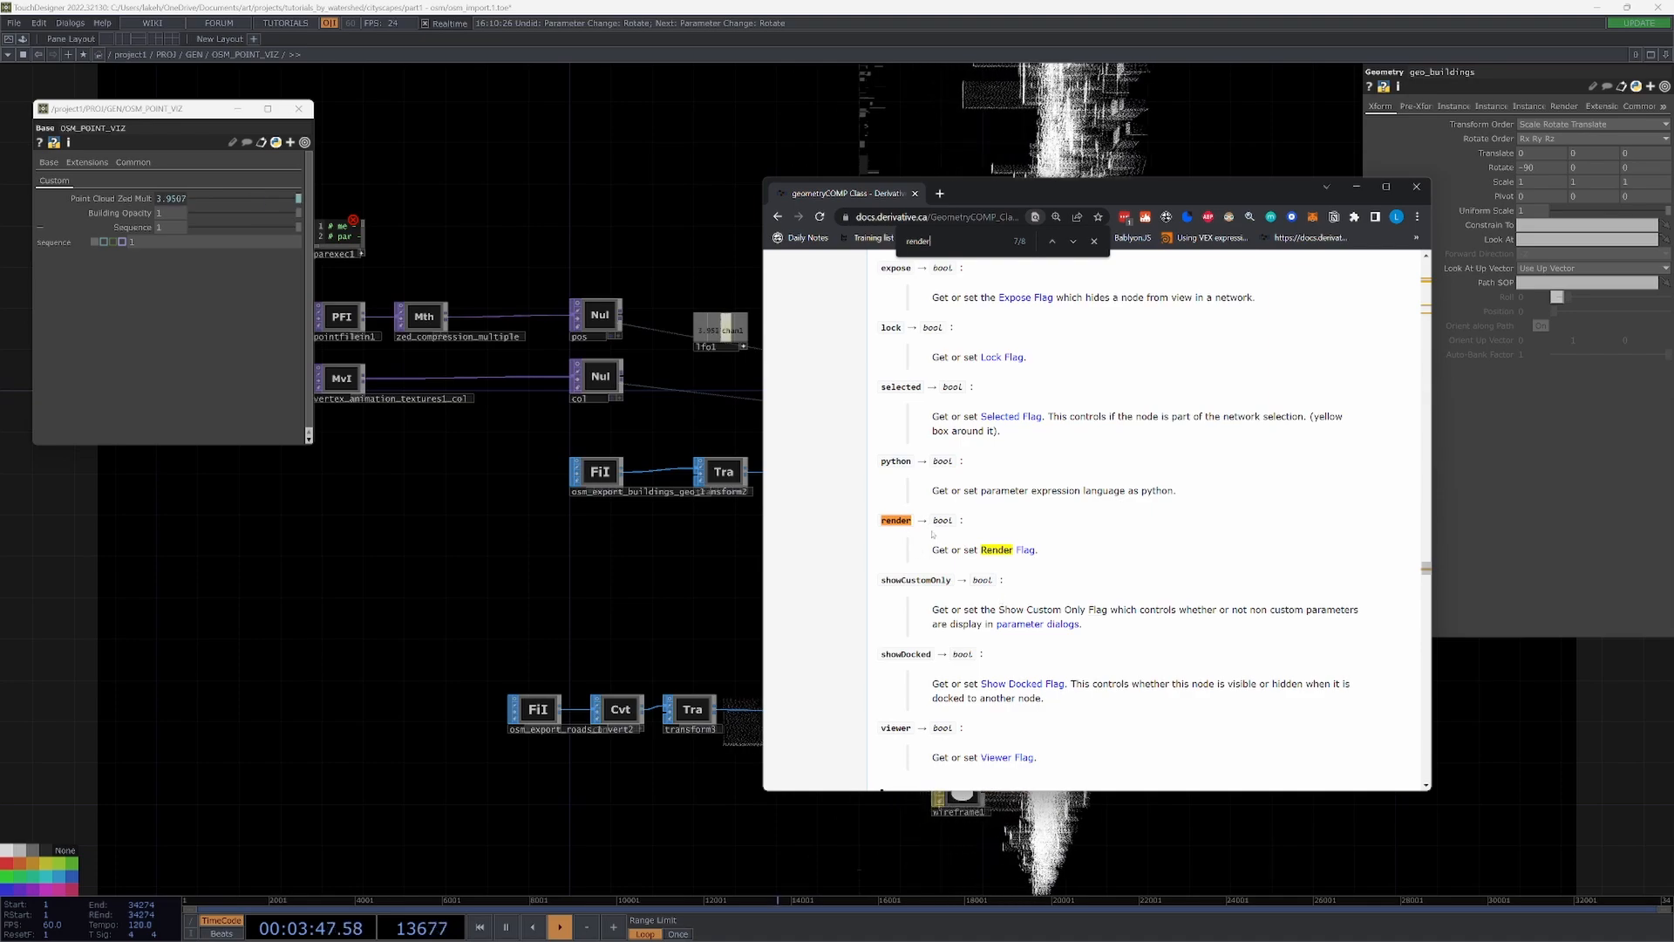
- Return to TouchDesigner, delete the parexec1 node and undo the deletion to reset its error state
click(1355, 187)
drag(326, 276, 672, 506)
scroll(672, 488, up, 10)
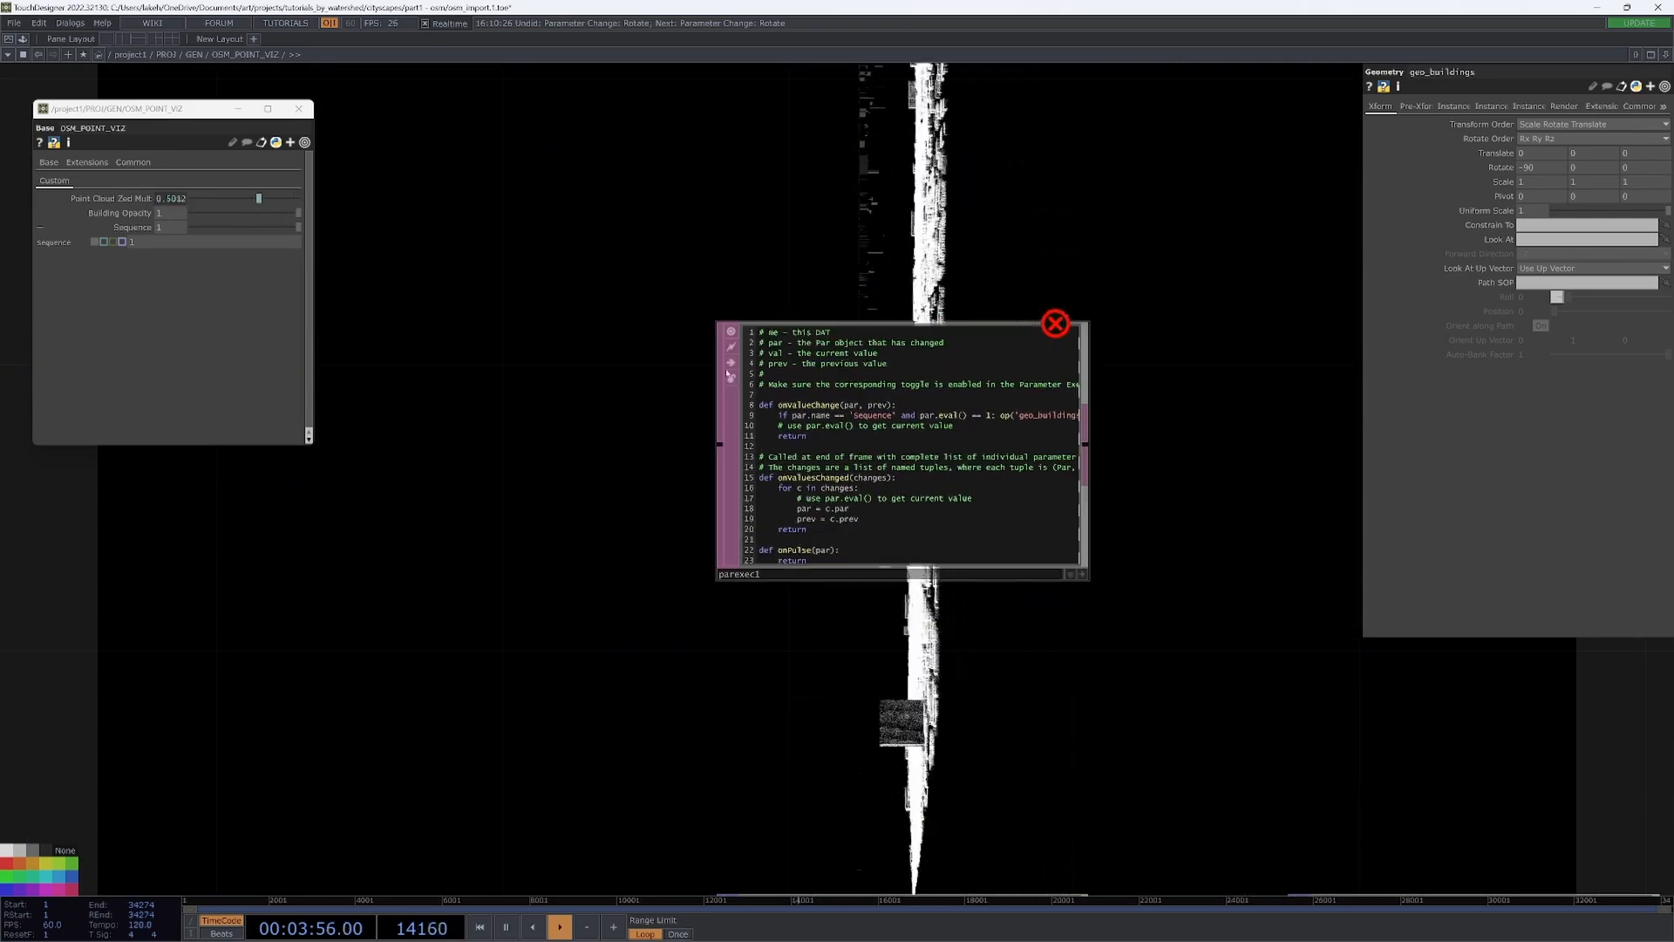
click(932, 396)
key(Delete)
key(ctrl+z)
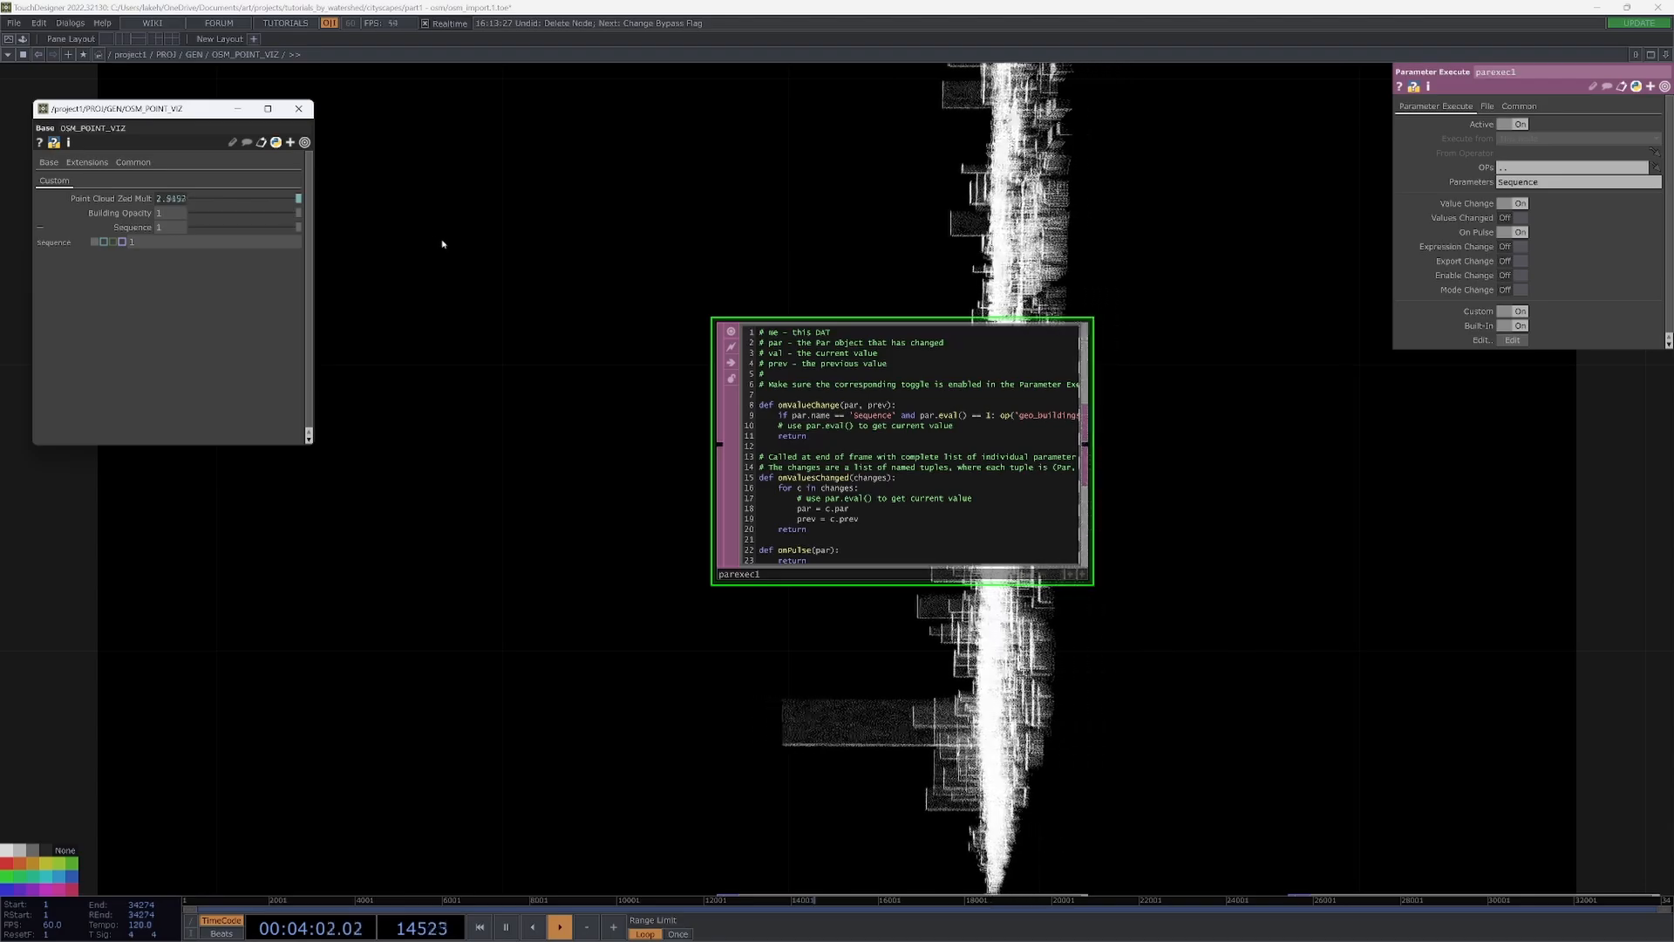
- Re-enable the render flag of geo_buildings at Sequence 0 and raise Sequence to 1 to test the callback
scroll(587, 558, down, 3)
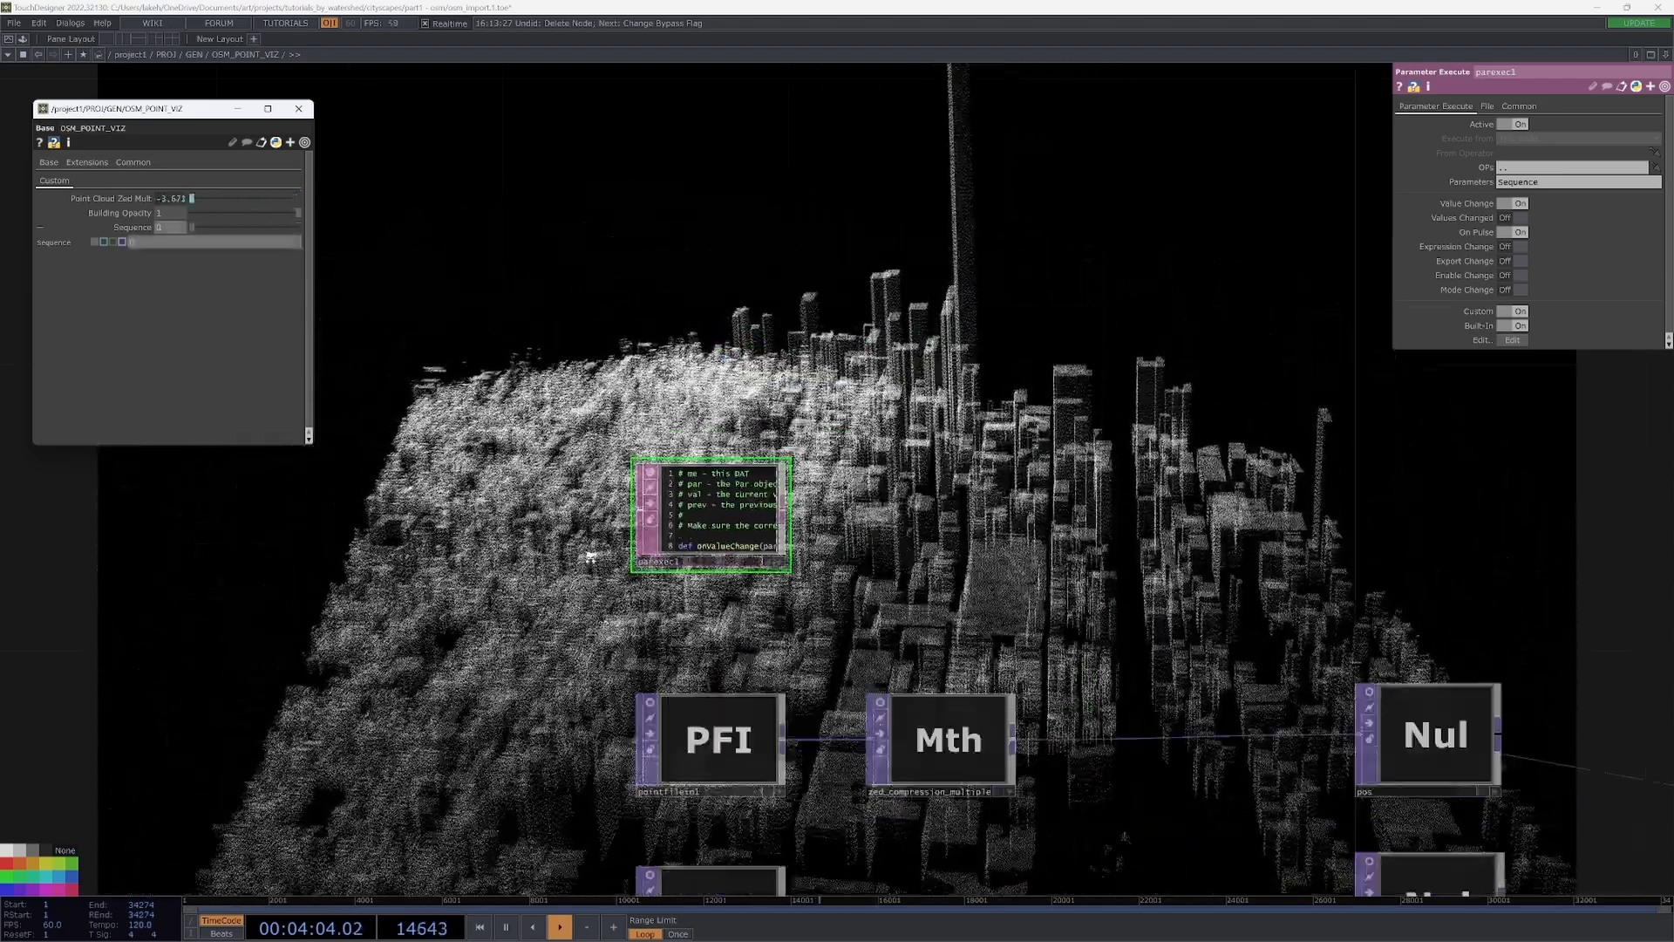
scroll(561, 512, down, 2)
drag(587, 558, 362, 349)
scroll(800, 373, down, 2)
drag(1246, 770, 1034, 595)
scroll(1138, 741, up, 3)
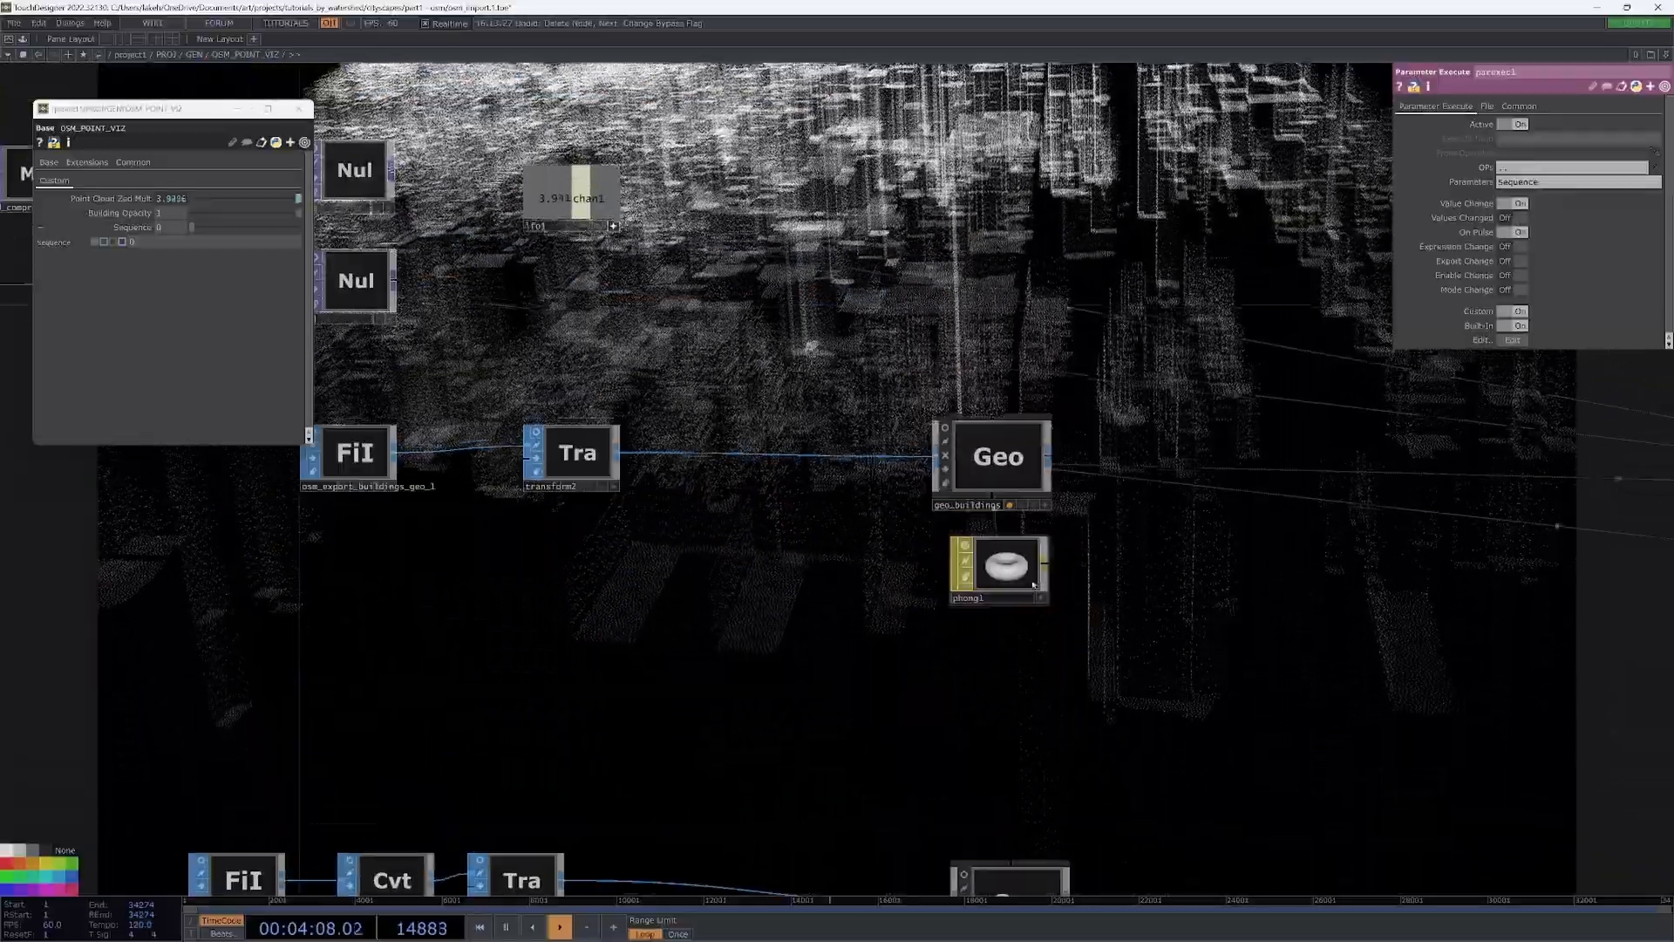
click(1021, 504)
drag(1100, 447, 1125, 632)
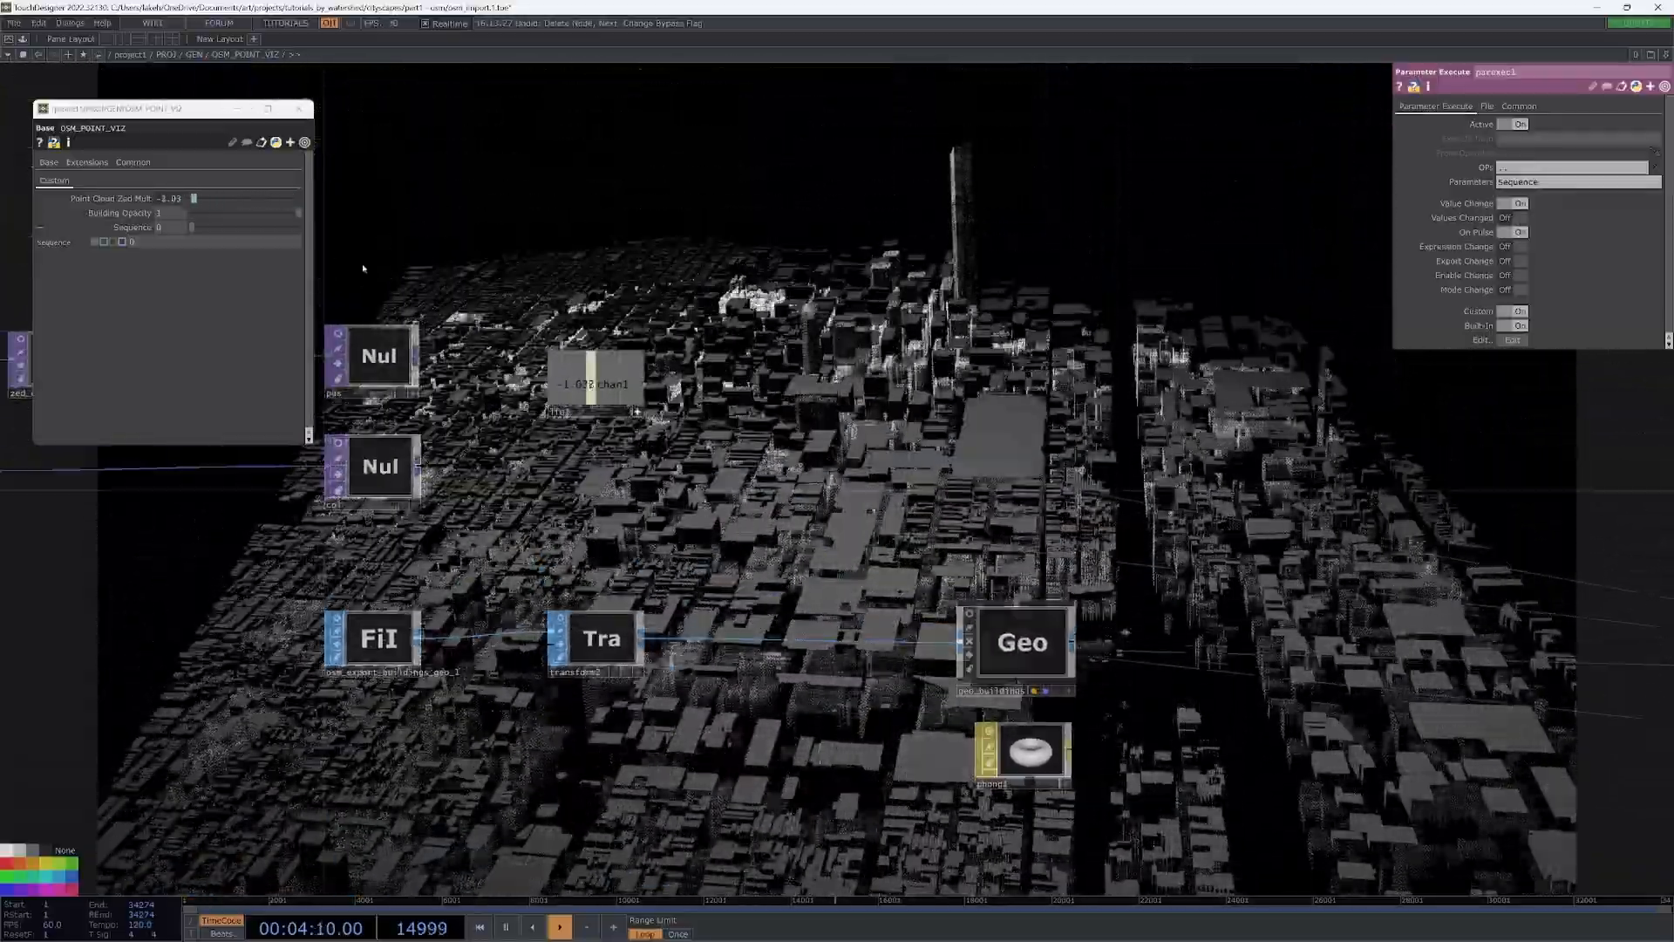
drag(191, 226, 319, 292)
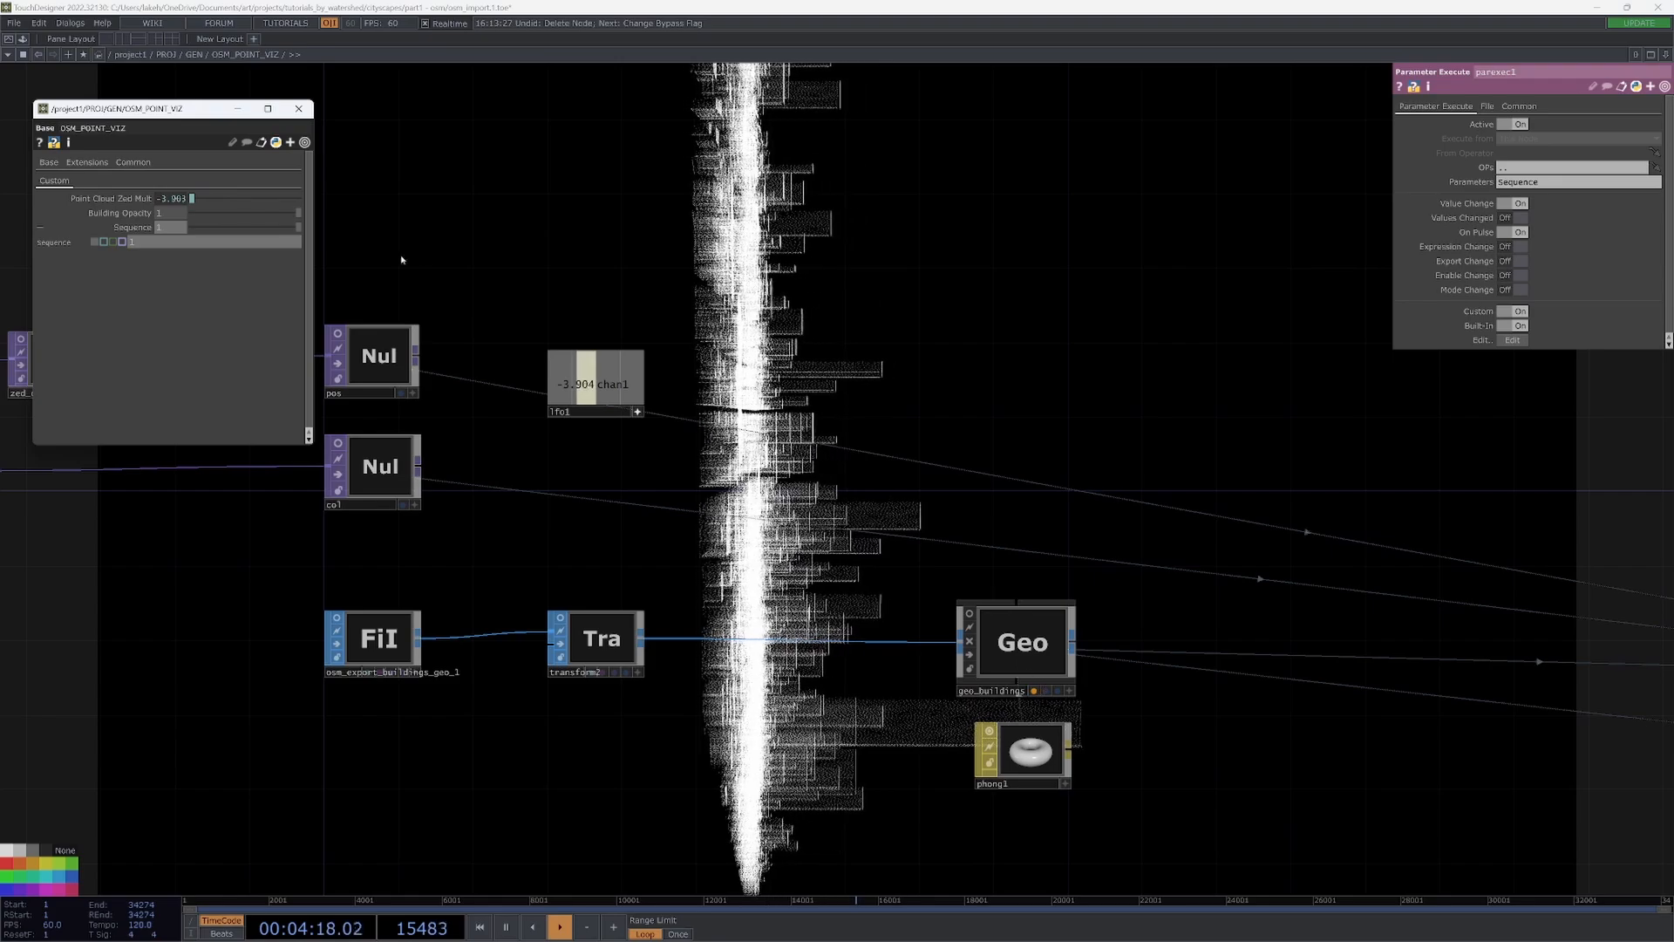
- Duplicate the Sequence if-line onto a new line within onValueChange in parexec1
drag(572, 218, 1363, 507)
scroll(698, 530, up, 8)
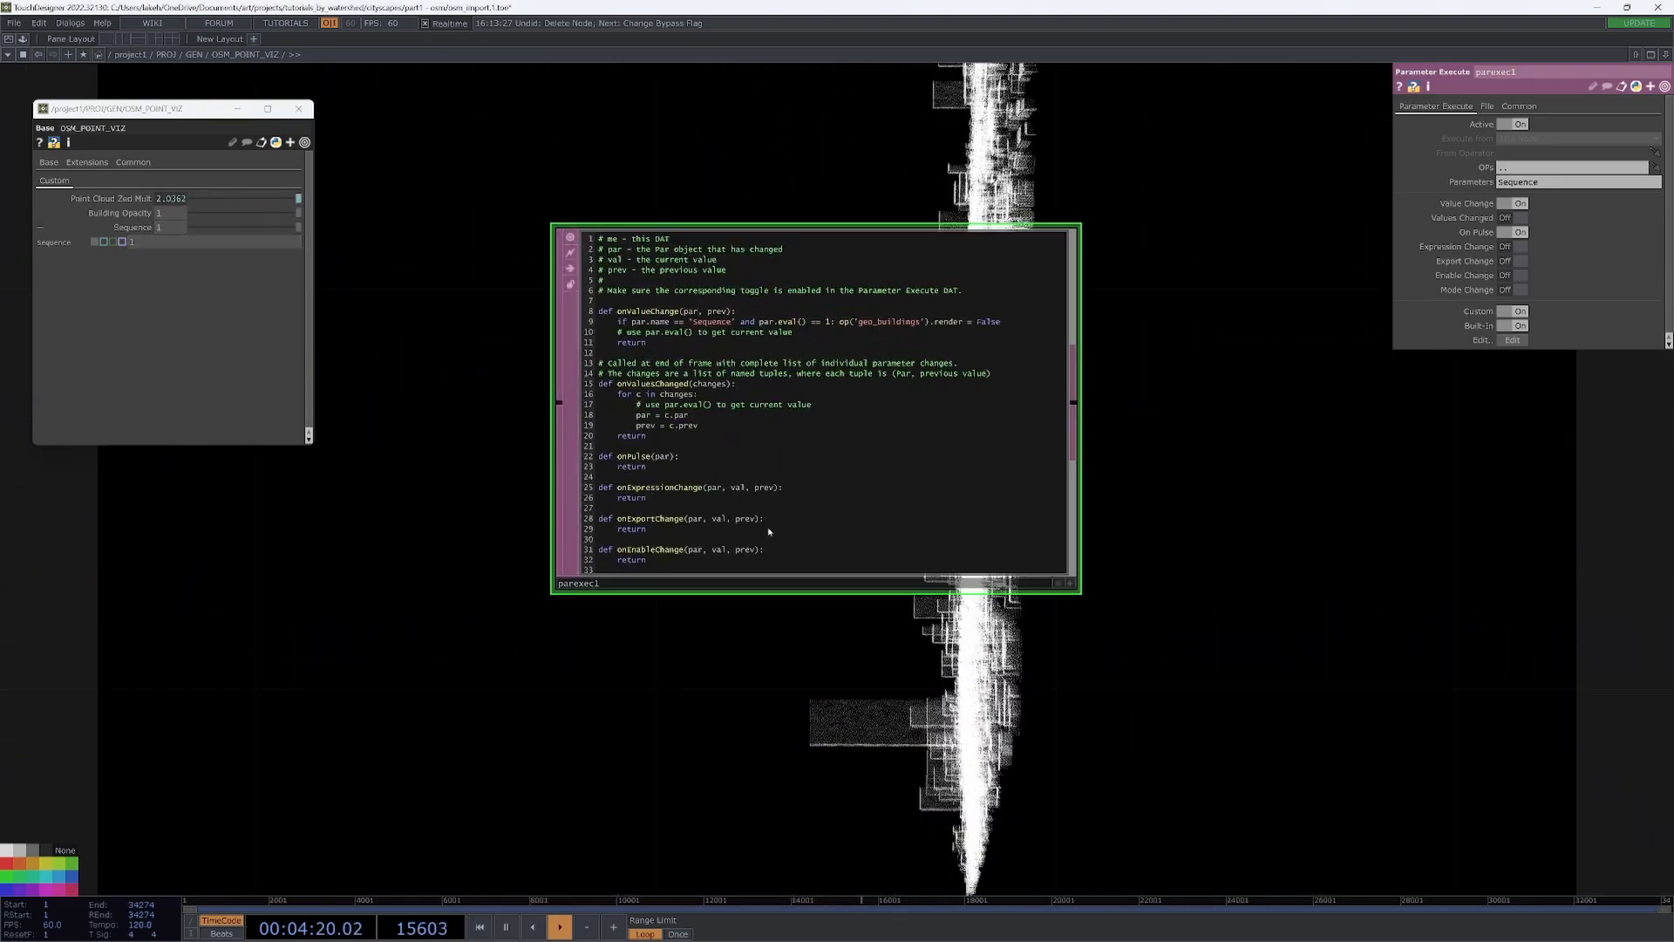
drag(977, 319, 597, 320)
key(ctrl+c)
click(997, 319)
key(Return)
key(ctrl+v)
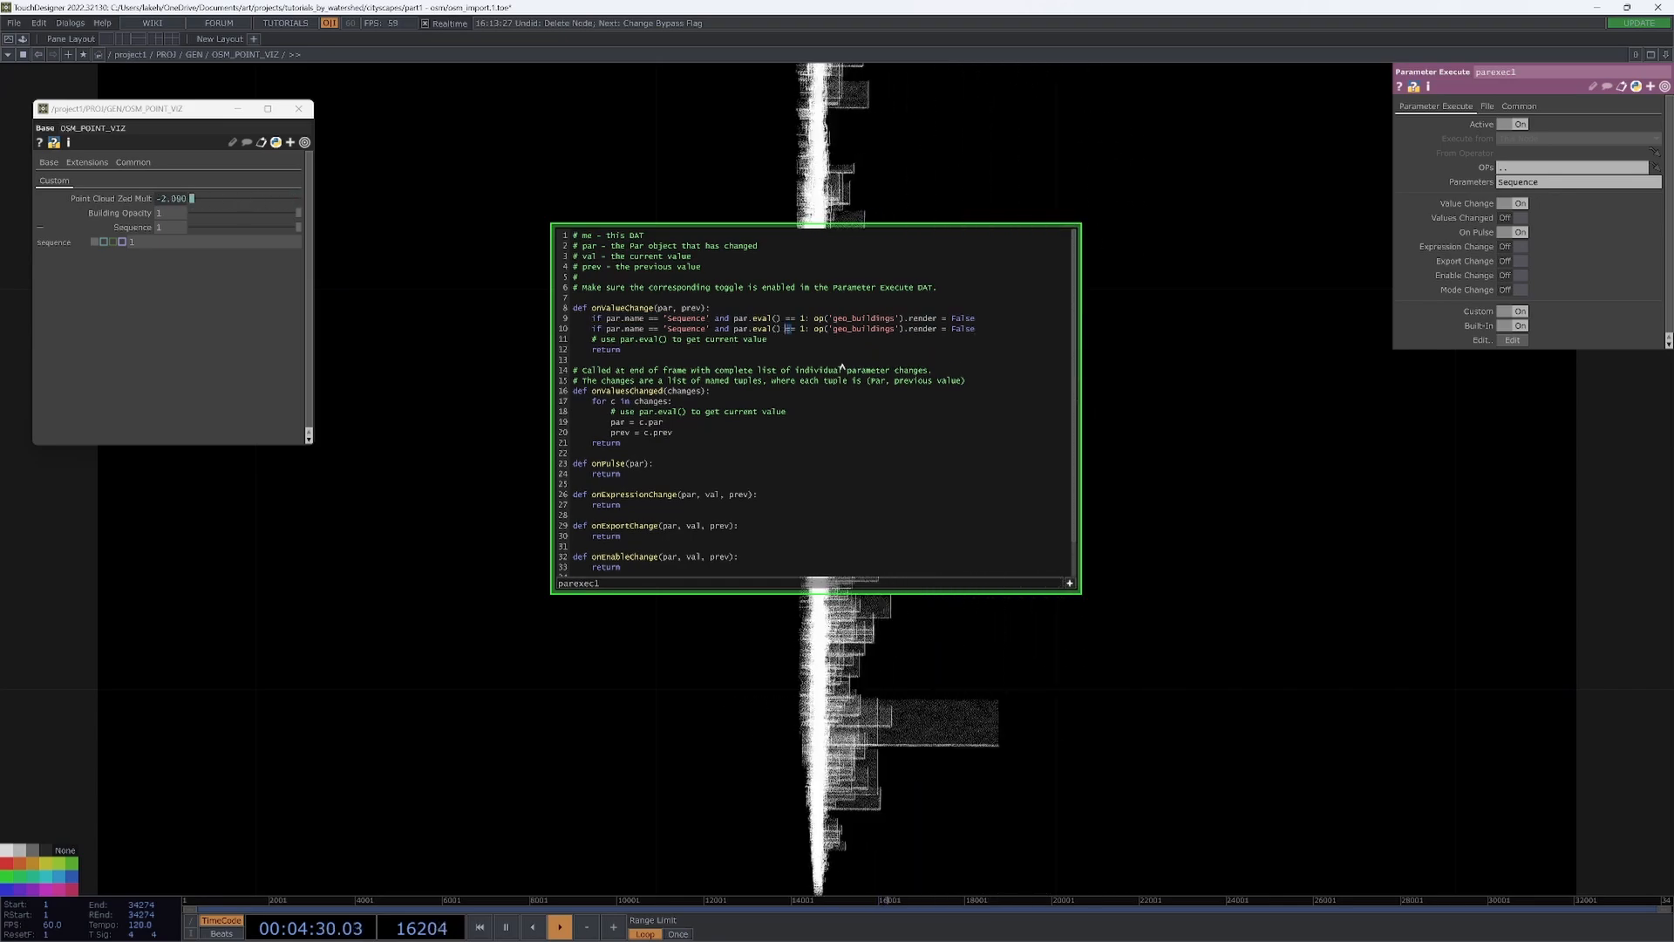
- Change the duplicated line to if par.name == 'Sequence' and par.eval() != 1: op('geo_buildings').render = True, and enlarge the parexec1 node
text(!)
click(1070, 584)
drag(1089, 464, 812, 404)
scroll(907, 395, down, 3)
scroll(912, 454, up, 5)
click(822, 496)
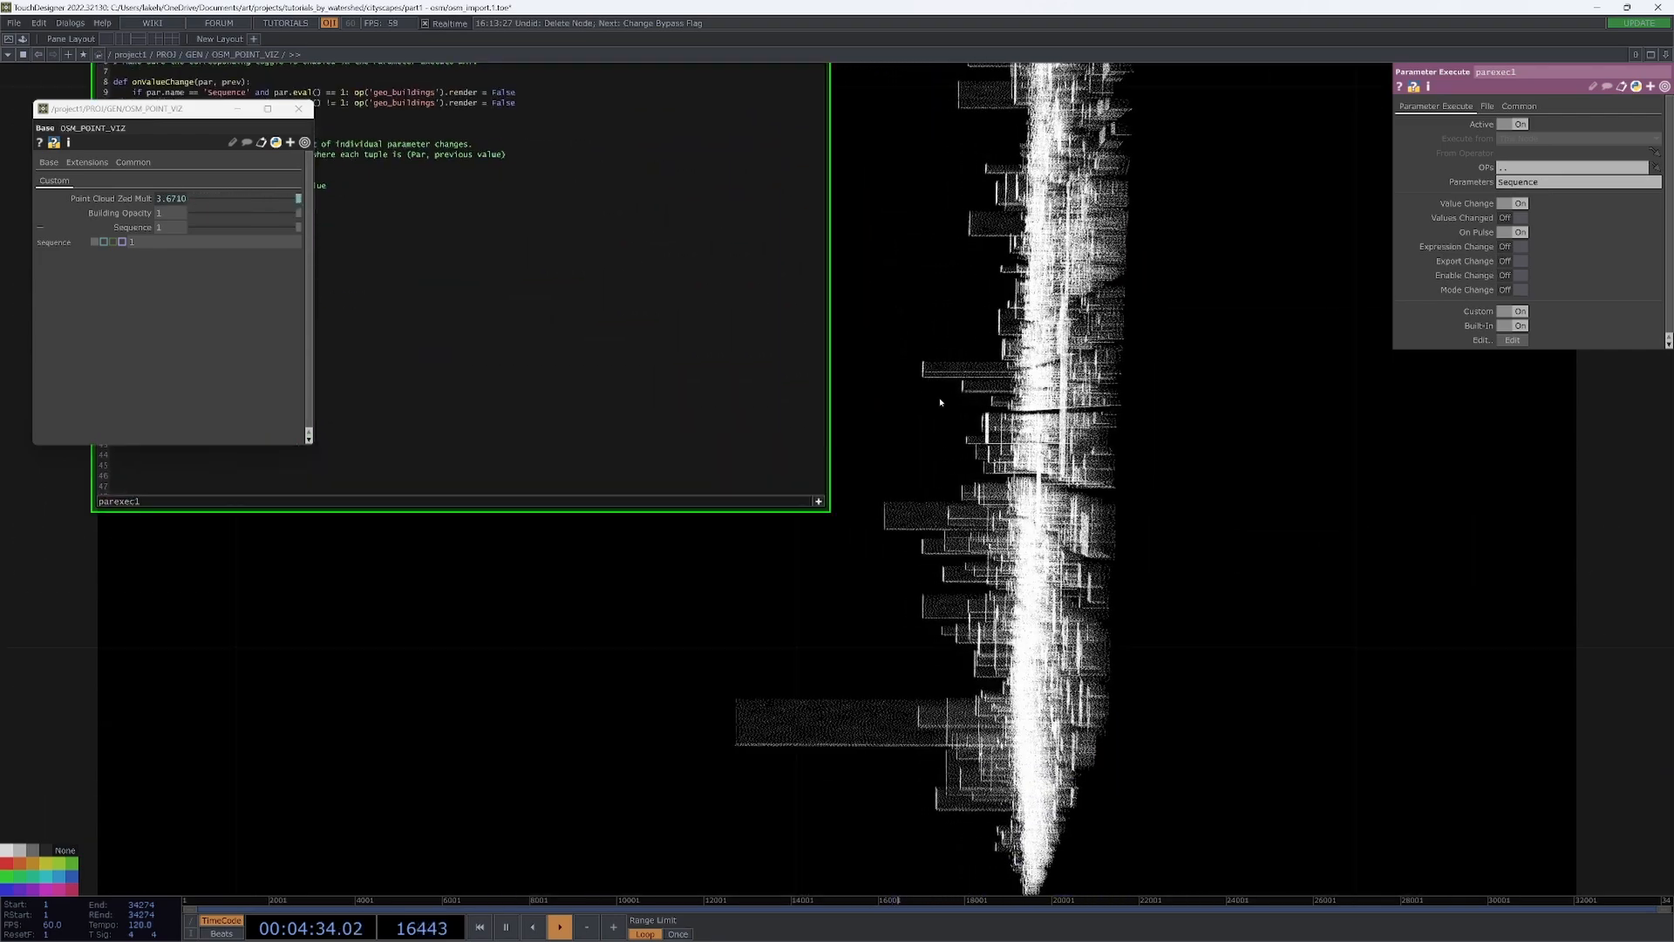
drag(862, 471, 1254, 687)
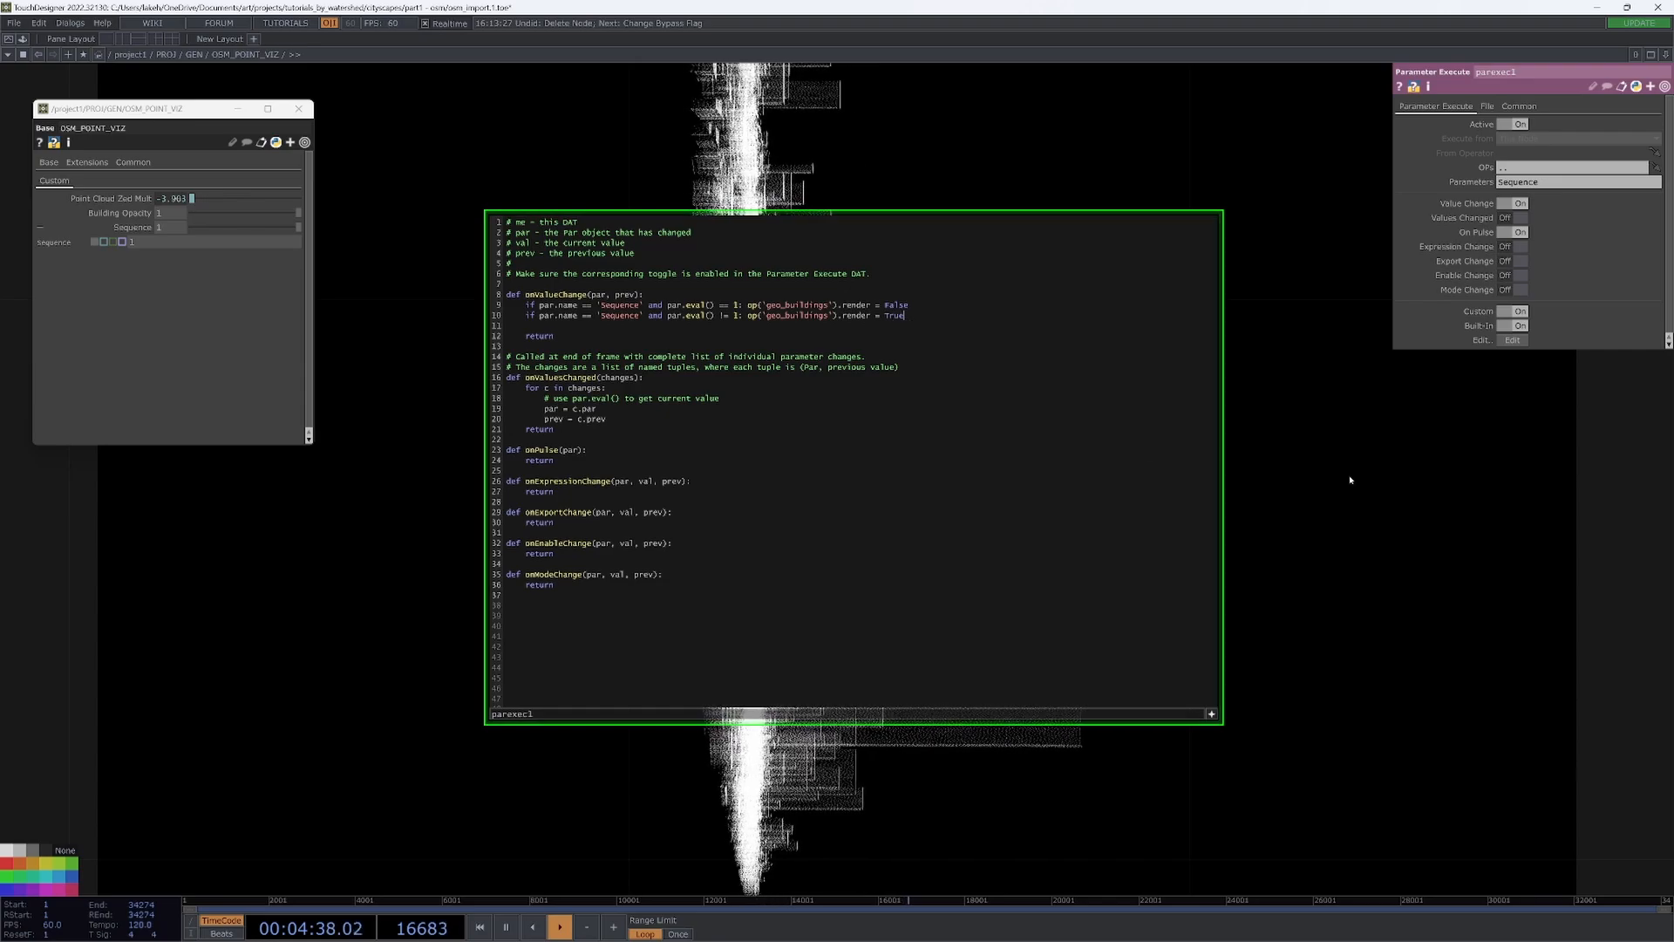
- Vary the Sequence parameter between 0 and 1 to test the buildings' visibility, ending at 0
drag(1397, 427, 517, 166)
scroll(1181, 363, down, 3)
scroll(1222, 399, down, 3)
scroll(1013, 486, down, 2)
drag(1012, 485, 558, 388)
drag(273, 228, 490, 237)
drag(597, 235, 427, 234)
scroll(939, 420, down, 4)
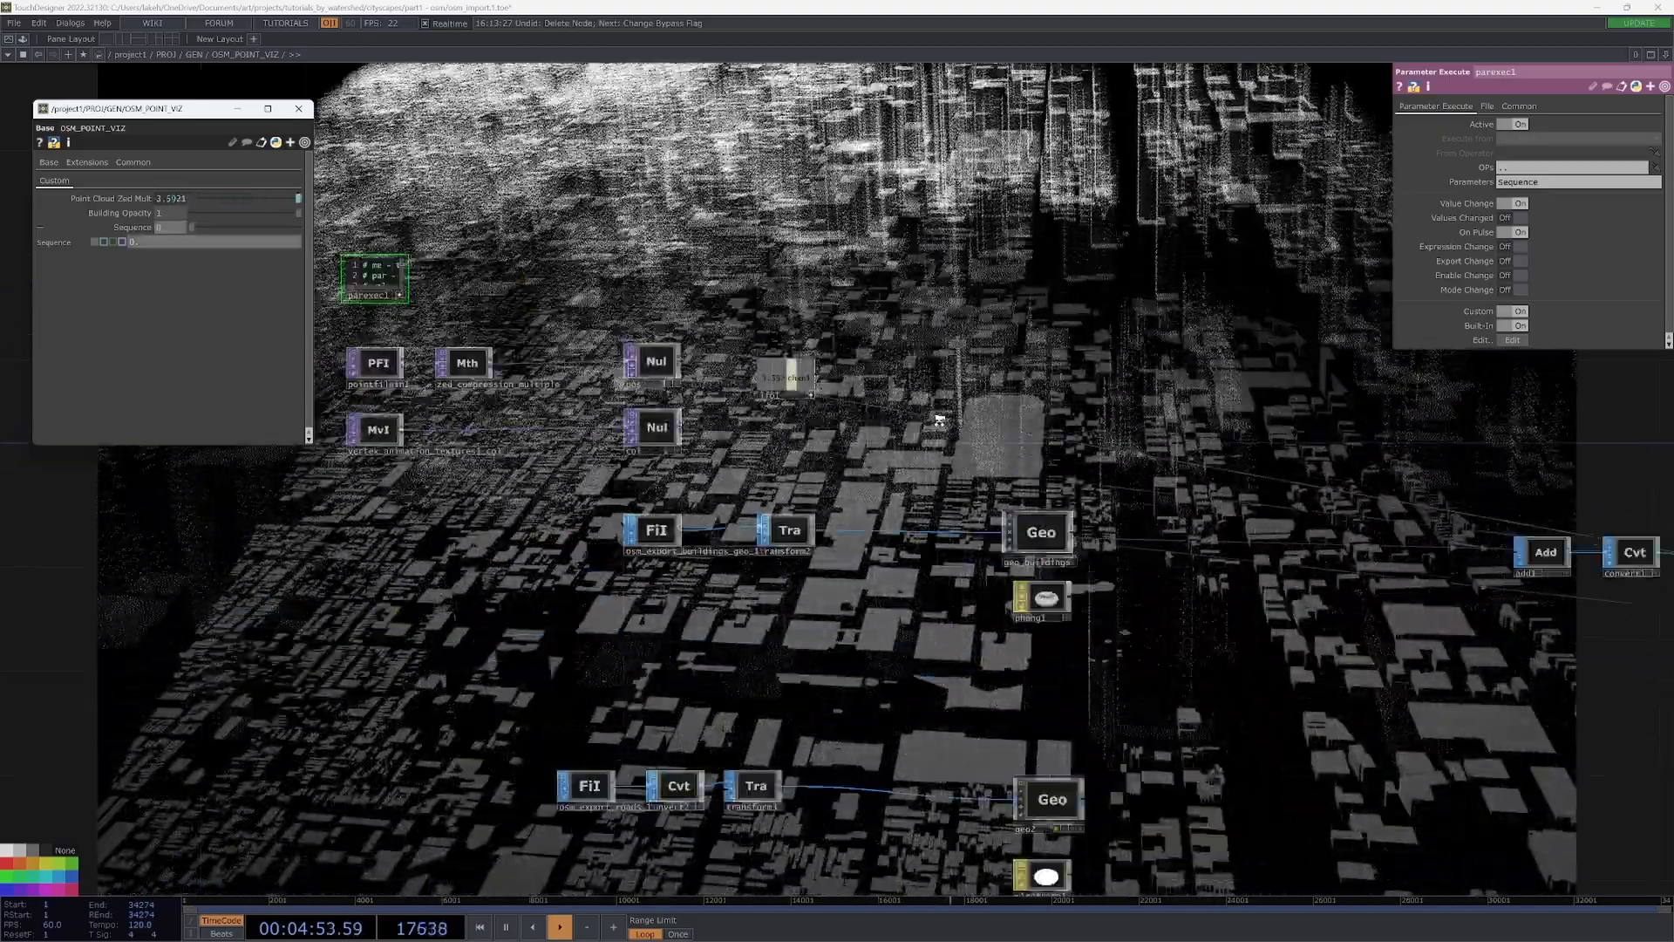
scroll(939, 420, down, 3)
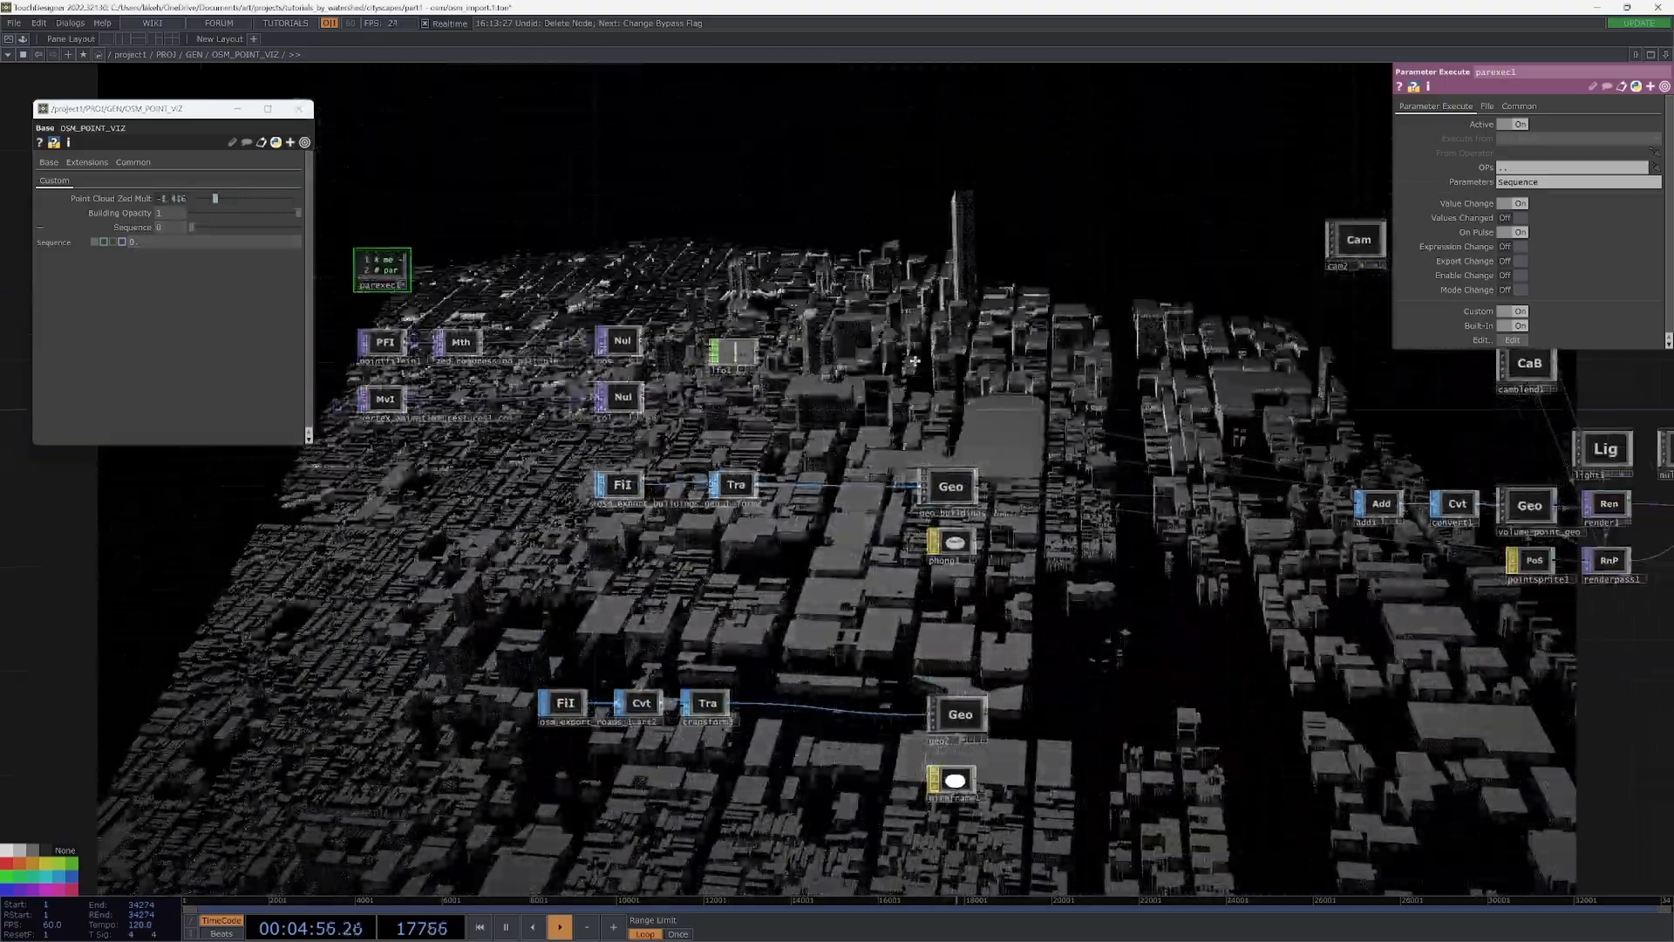
- Move the camera, light, render and compositing nodes up and closer to the point cloud input chain
drag(757, 374, 490, 366)
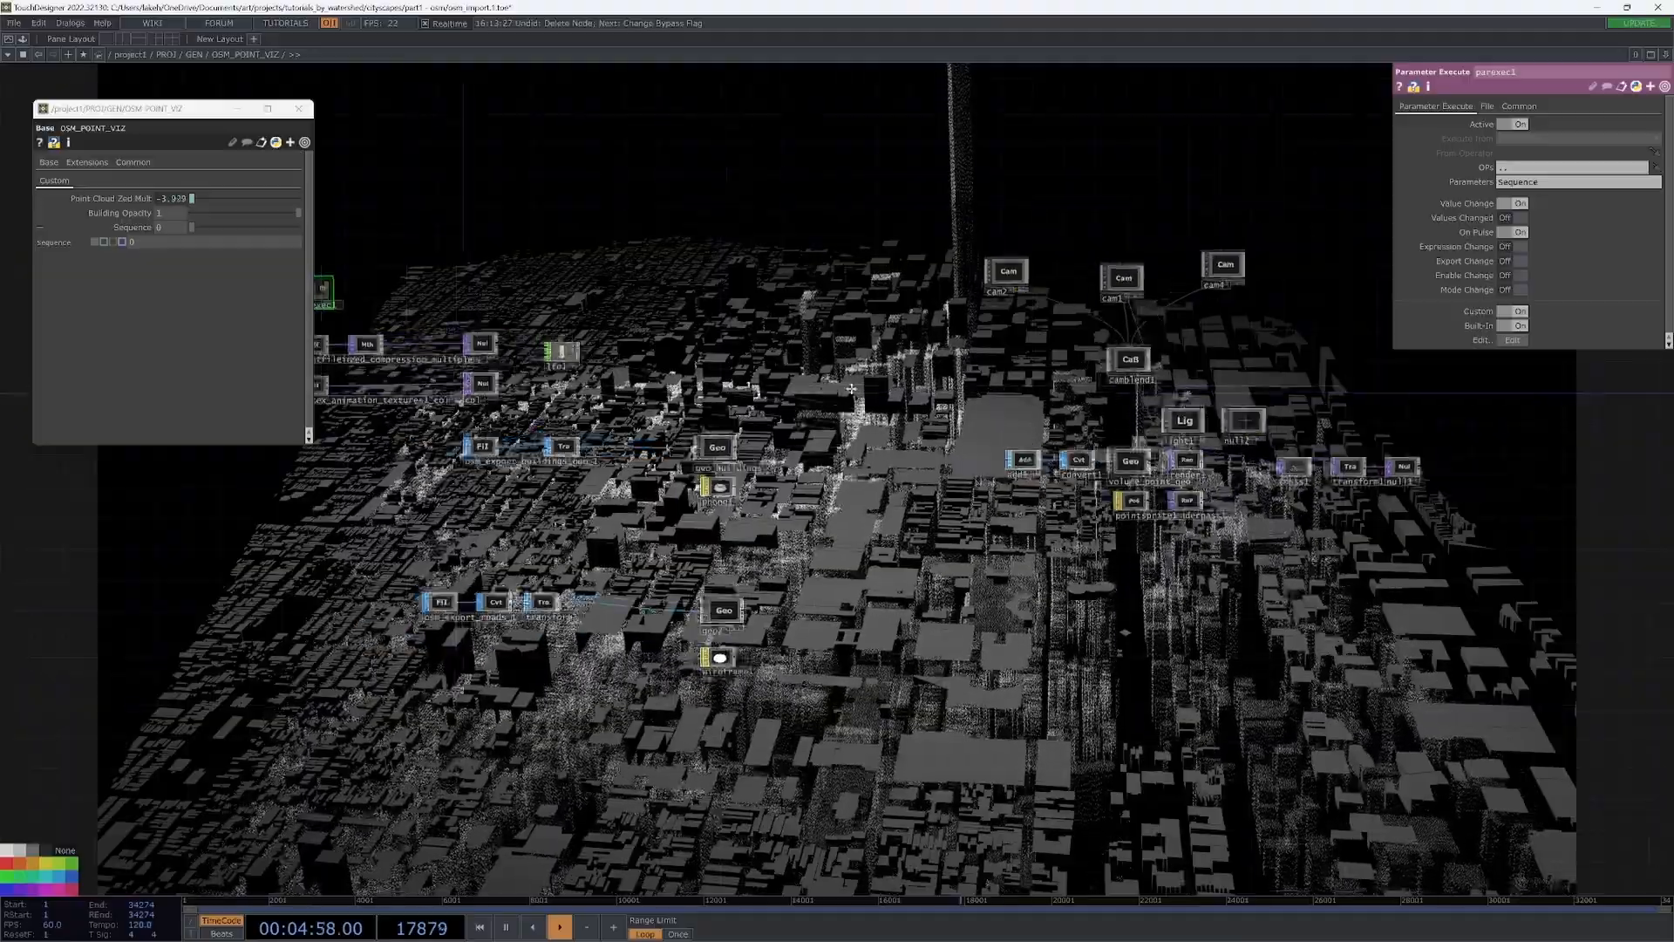
drag(1388, 587, 1253, 634)
click(966, 534)
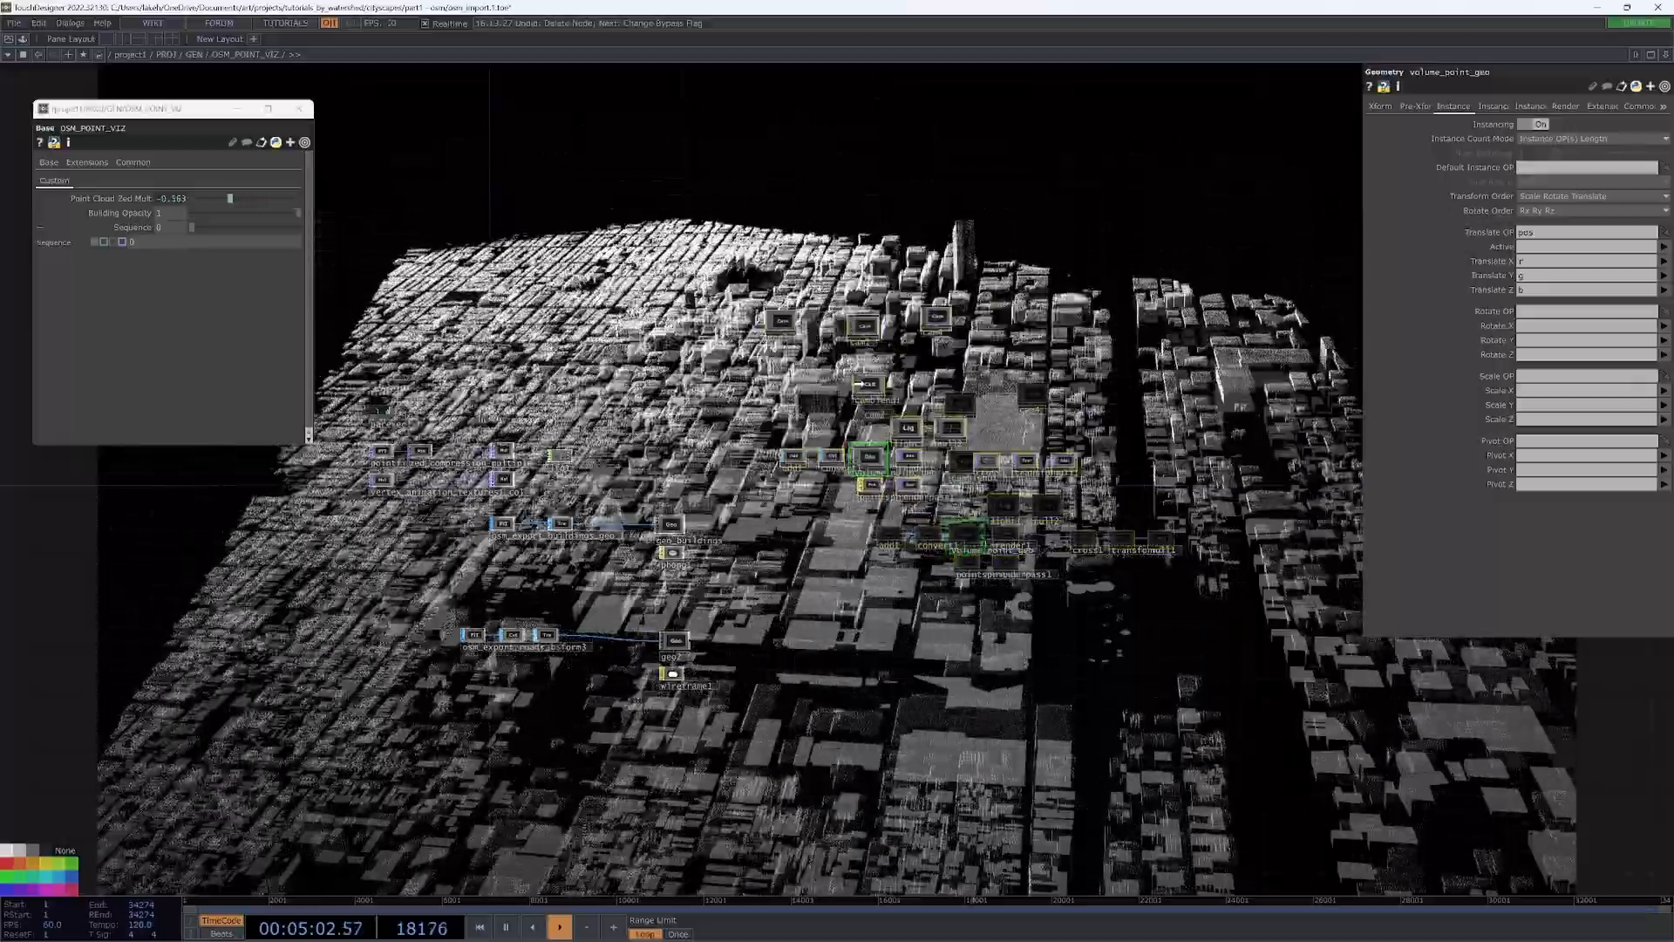
drag(871, 464, 862, 460)
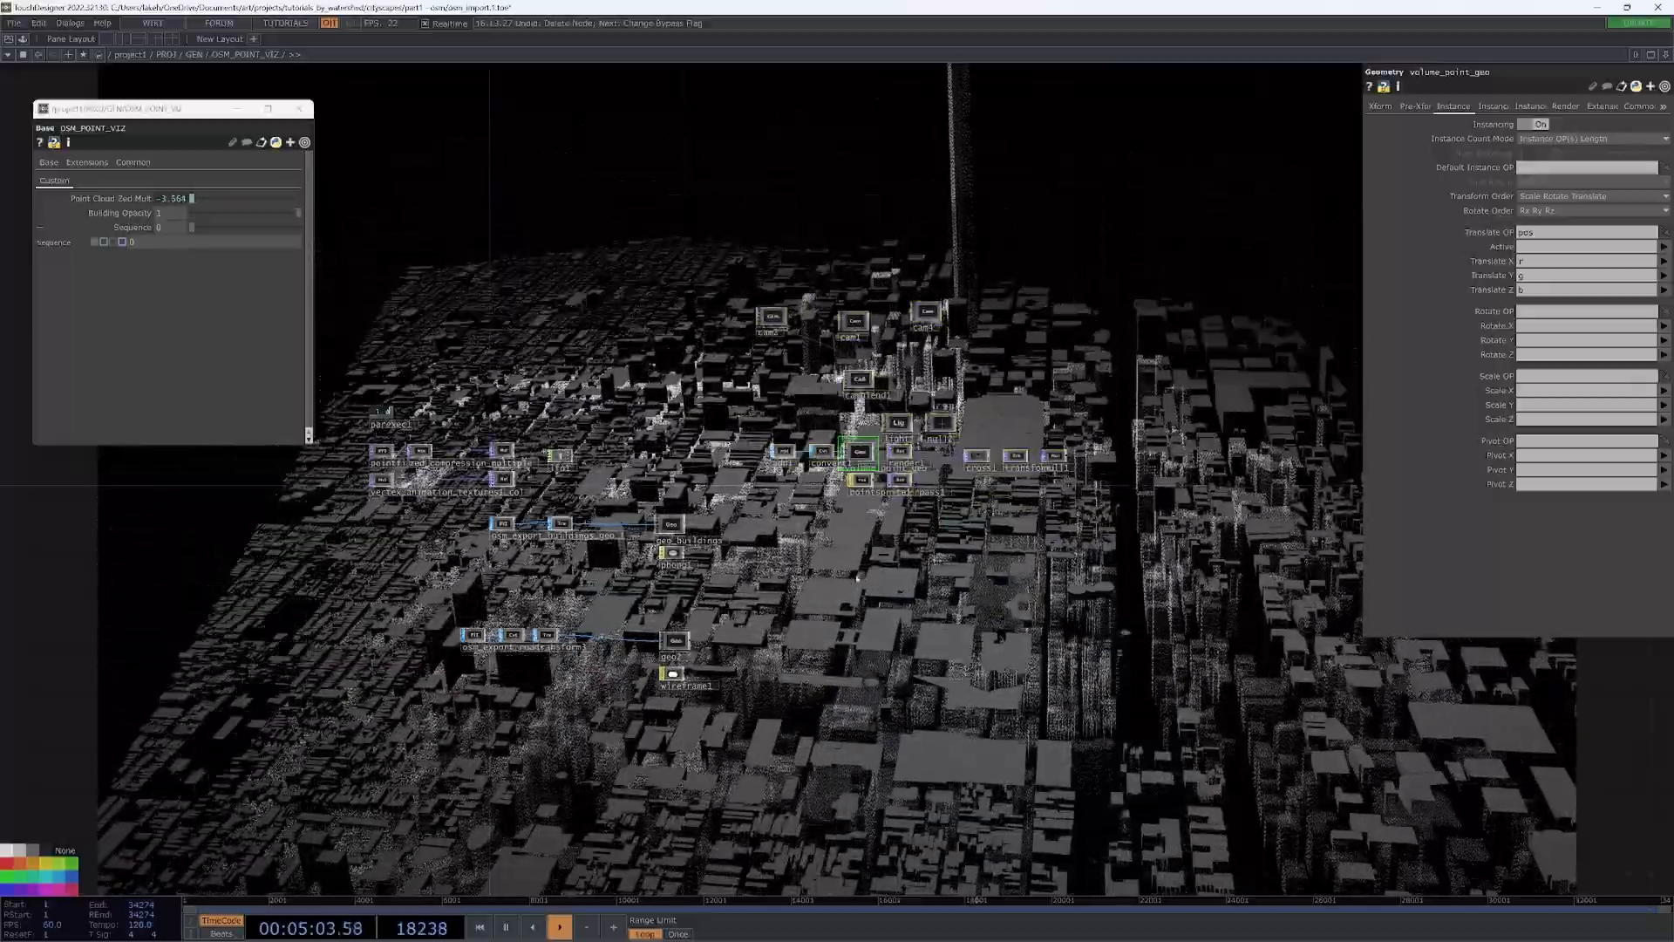
drag(944, 577, 1144, 616)
- Align the buildings and roads node chains beneath the point cloud input nodes
drag(401, 462, 576, 474)
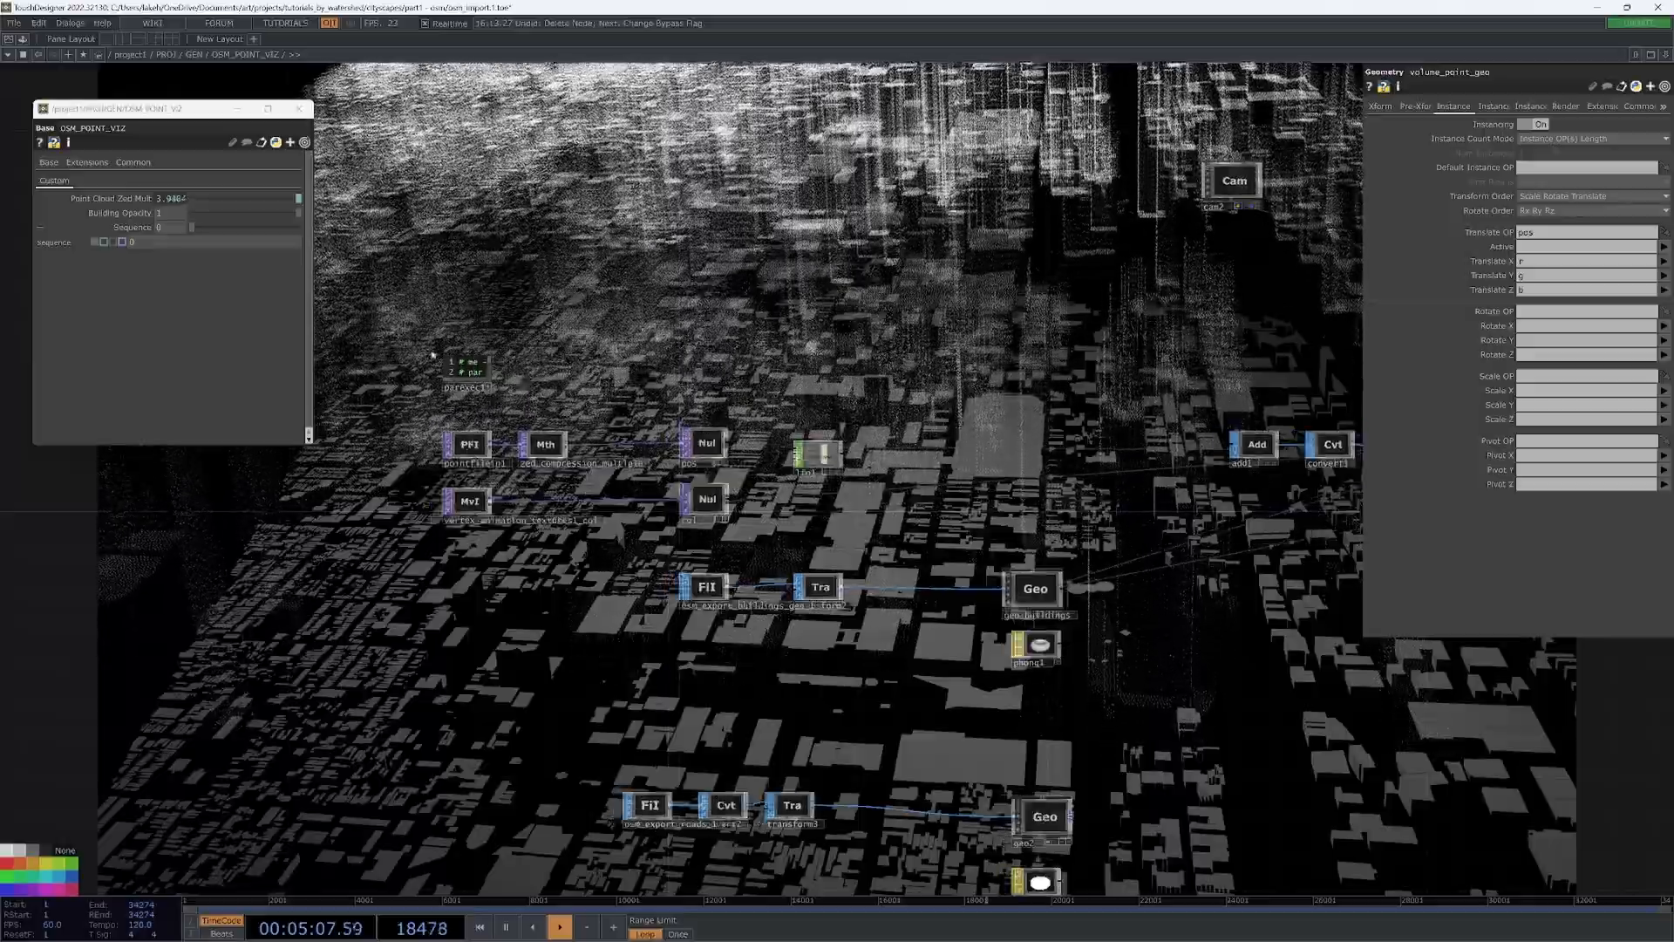
click(469, 501)
drag(939, 474, 949, 474)
drag(959, 532, 472, 435)
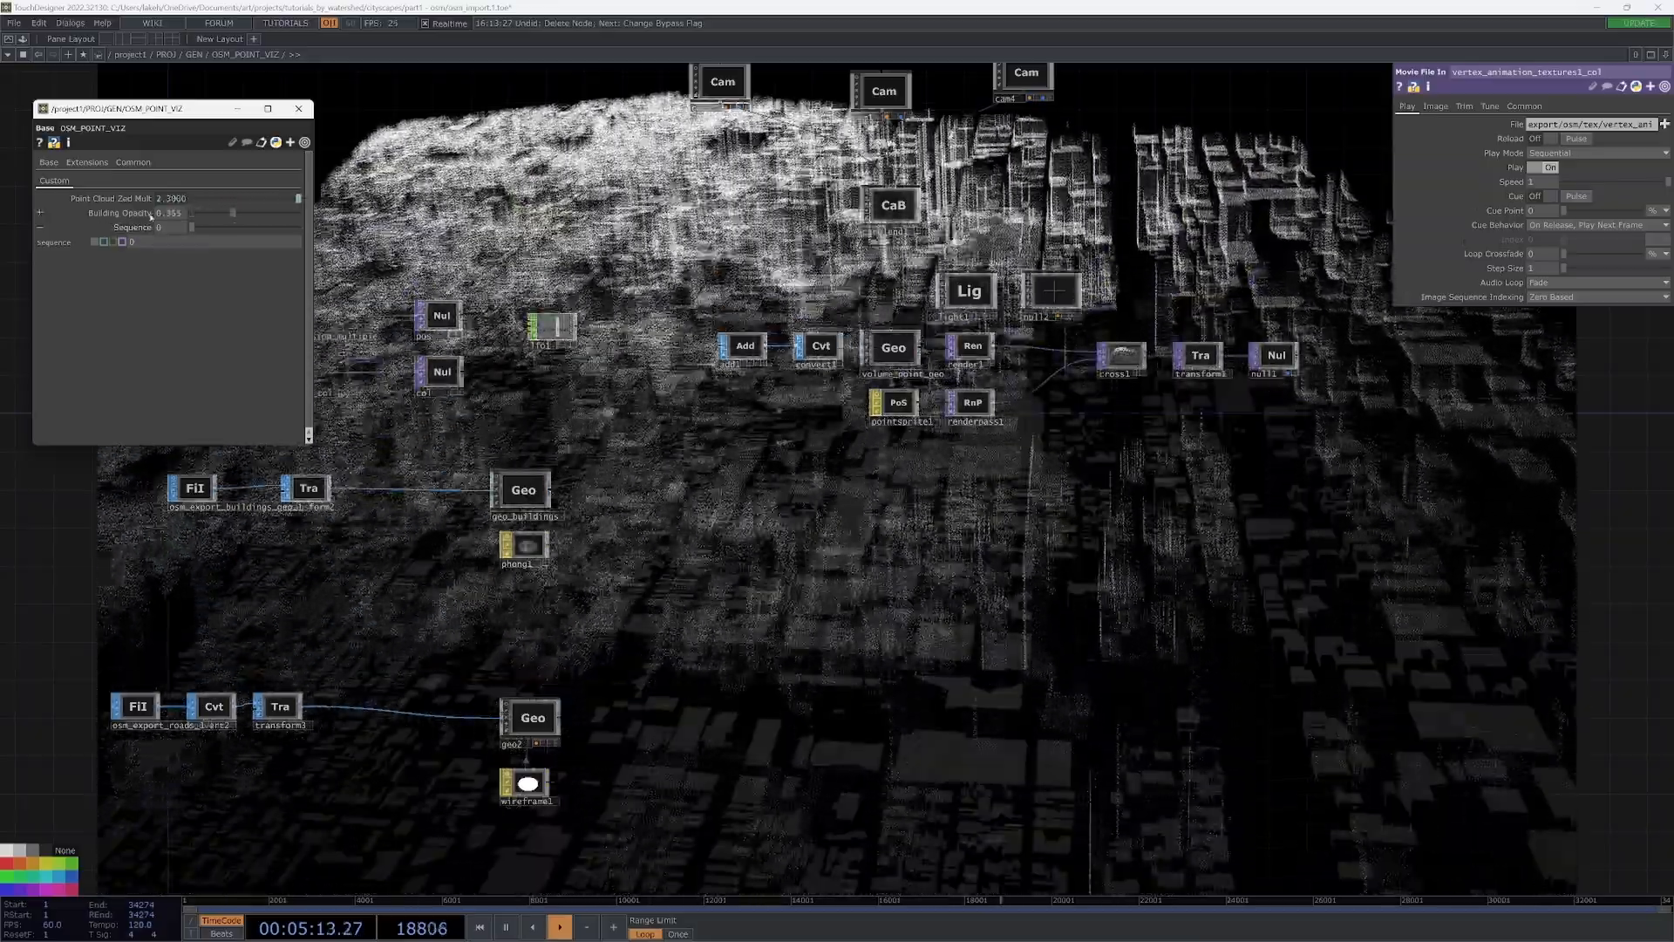
- Try a lower Building Opacity, return it to 1, and inspect the renderpass1 output
drag(151, 216, 223, 214)
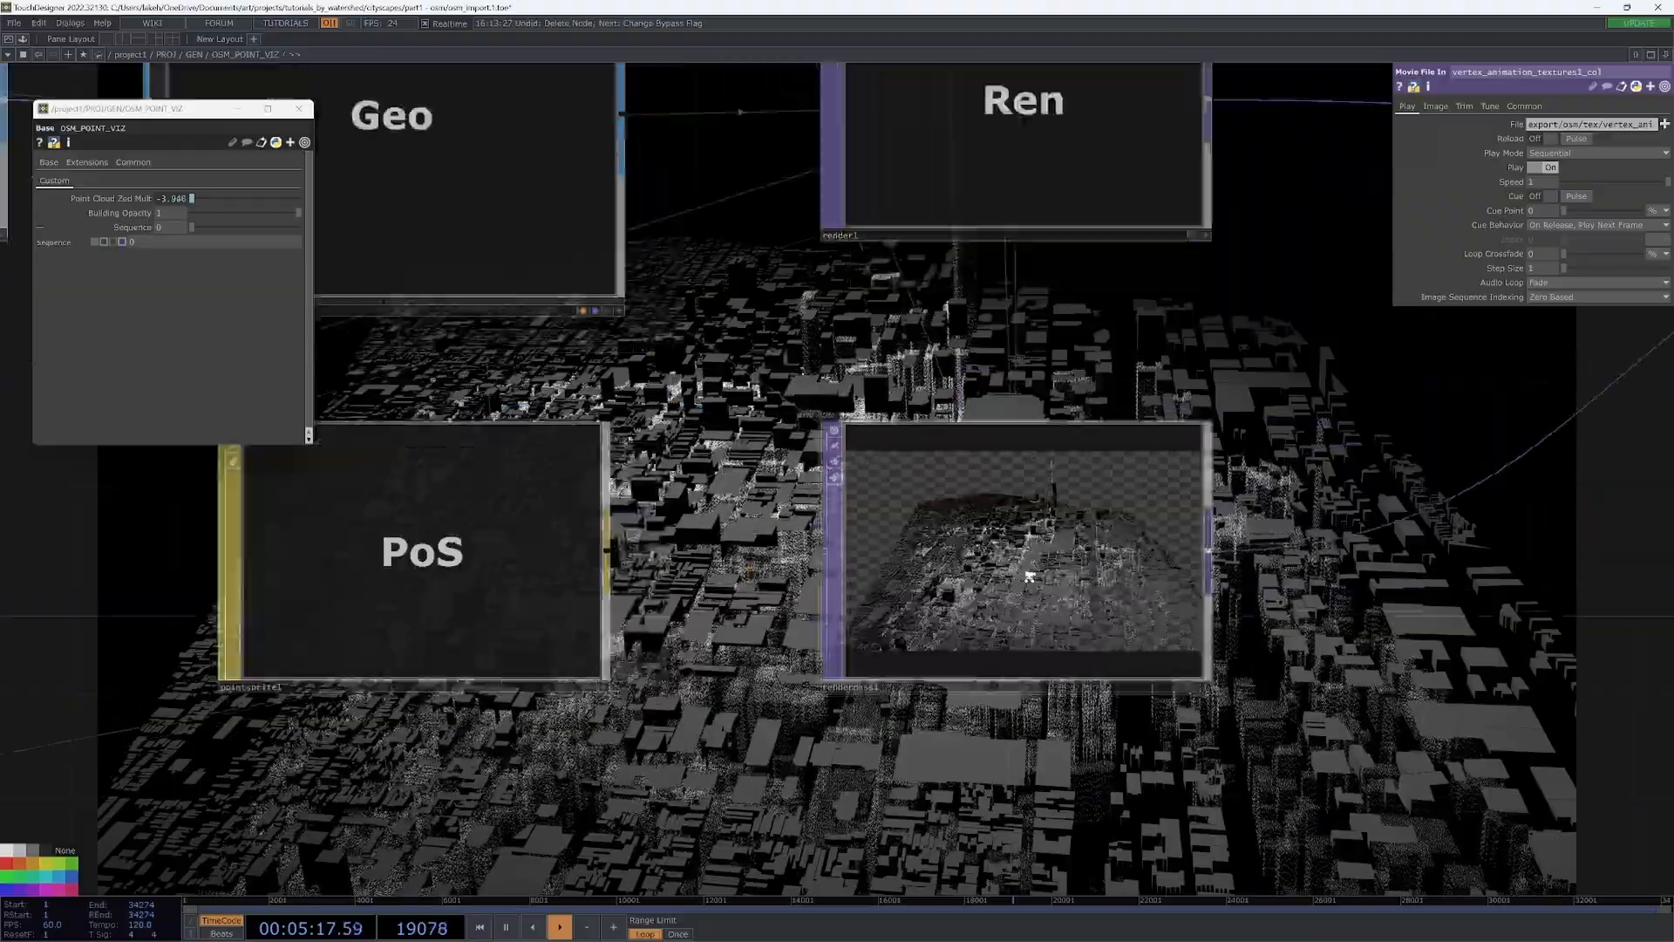
scroll(1028, 575, up, 5)
scroll(1029, 579, down, 5)
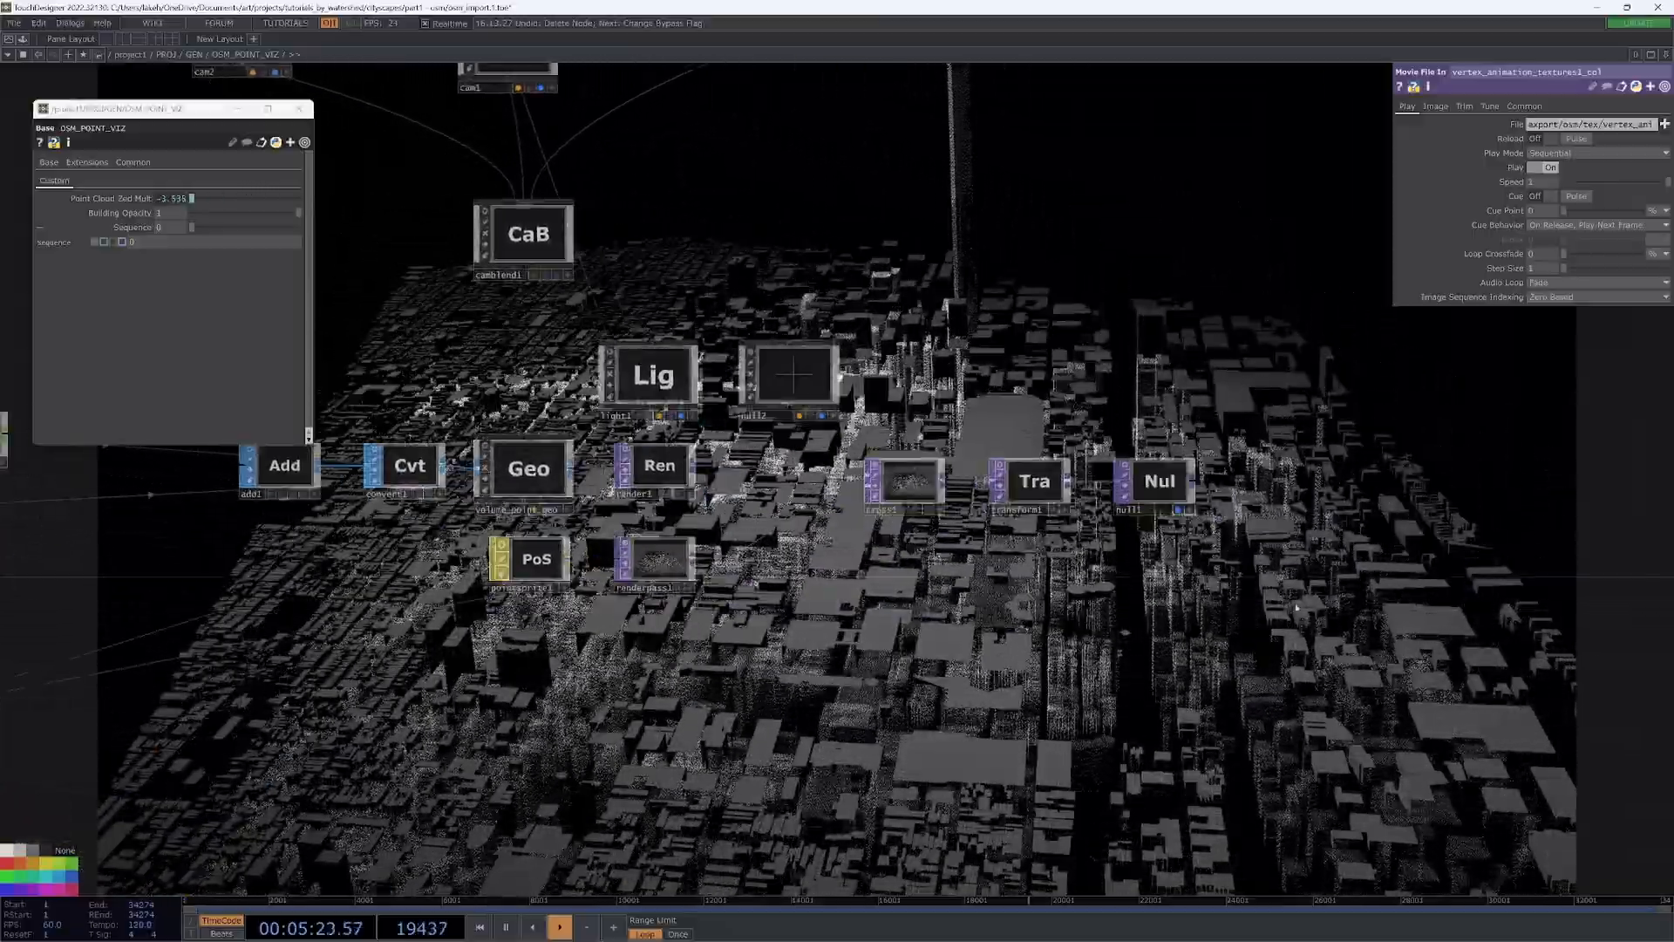
- Move the cross1, transform1 and null1 nodes farther away from the render nodes
drag(910, 419, 908, 420)
drag(908, 471, 1065, 471)
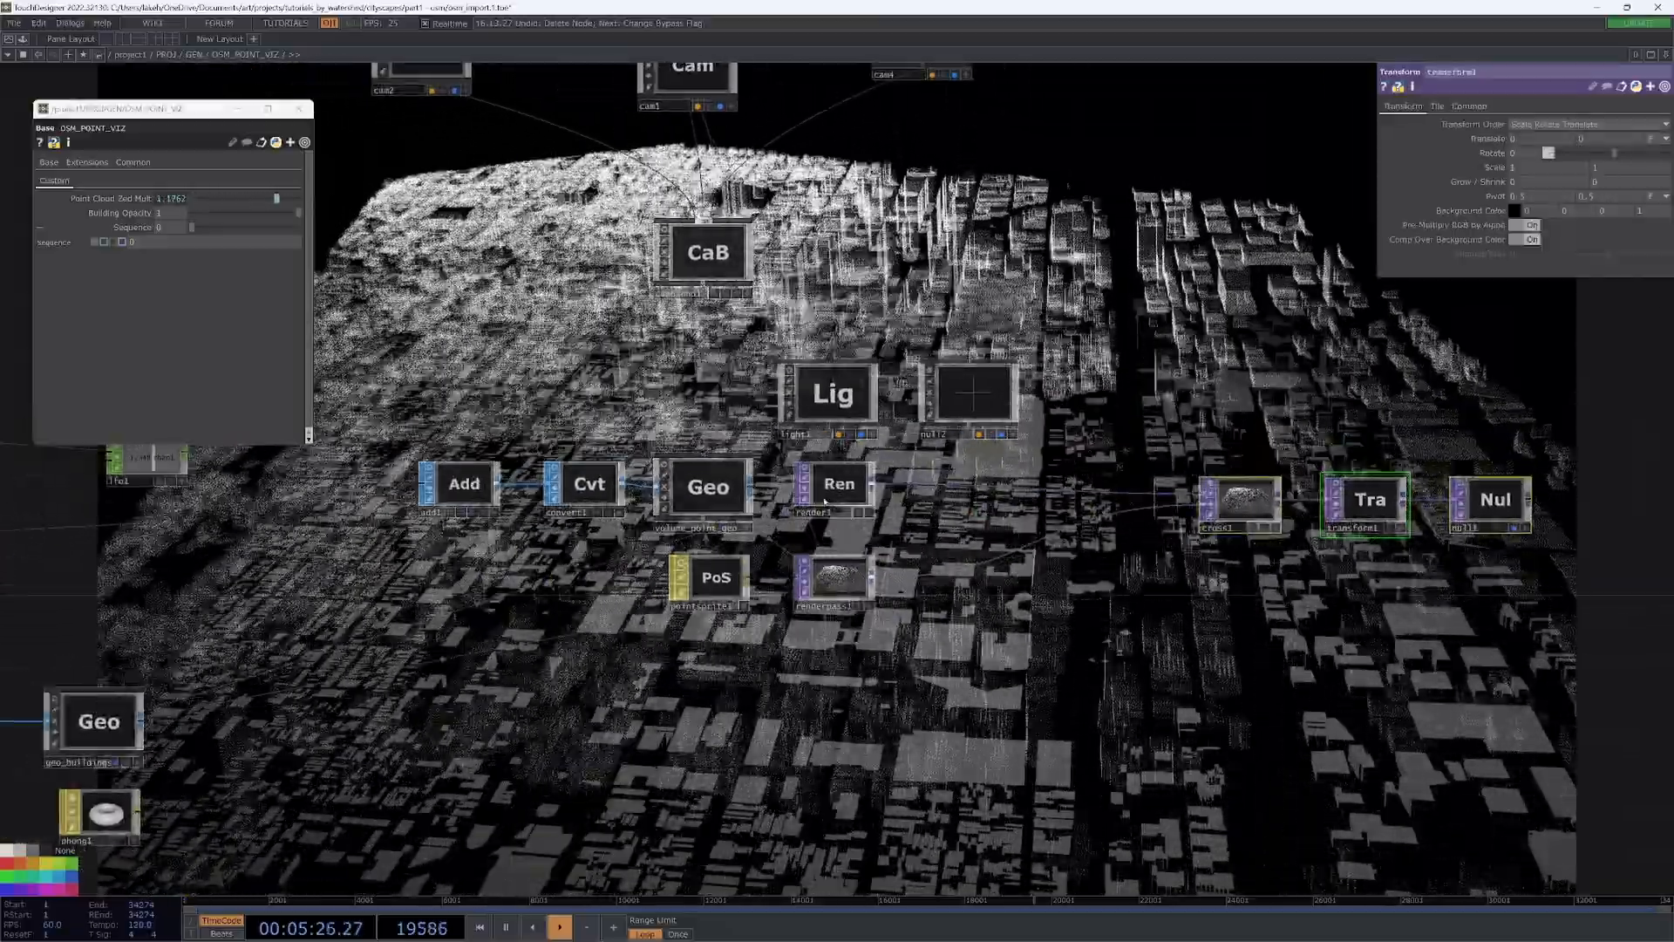
- Examine the output image of the render1 operator up close
click(825, 502)
scroll(814, 469, up, 4)
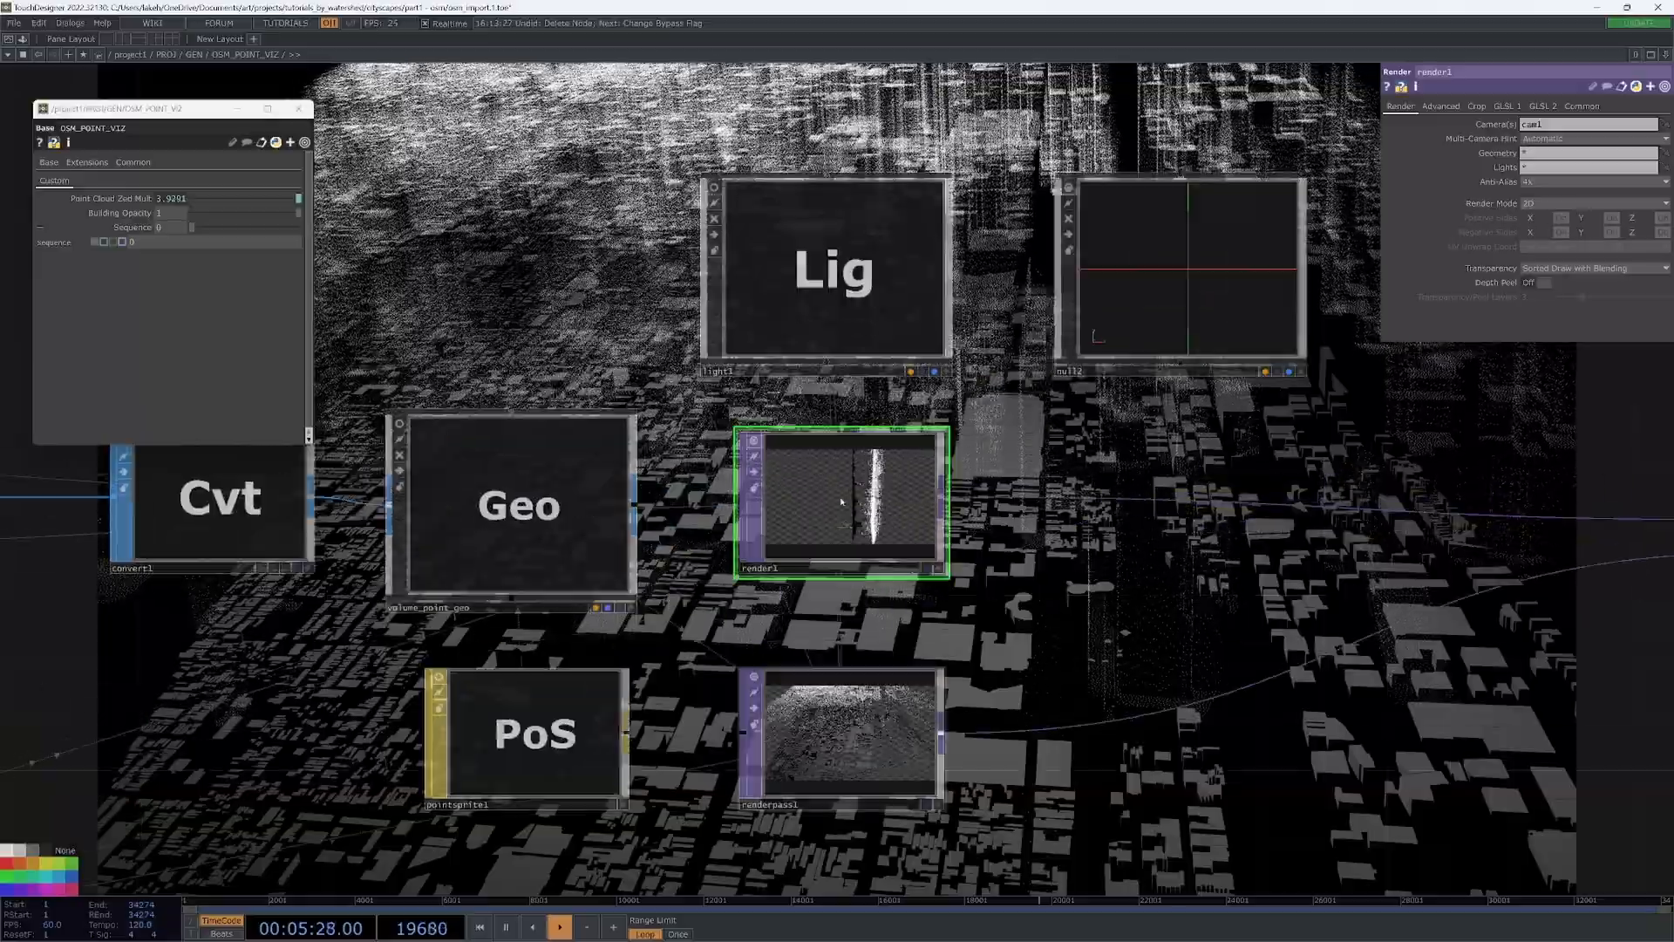
scroll(850, 505, up, 5)
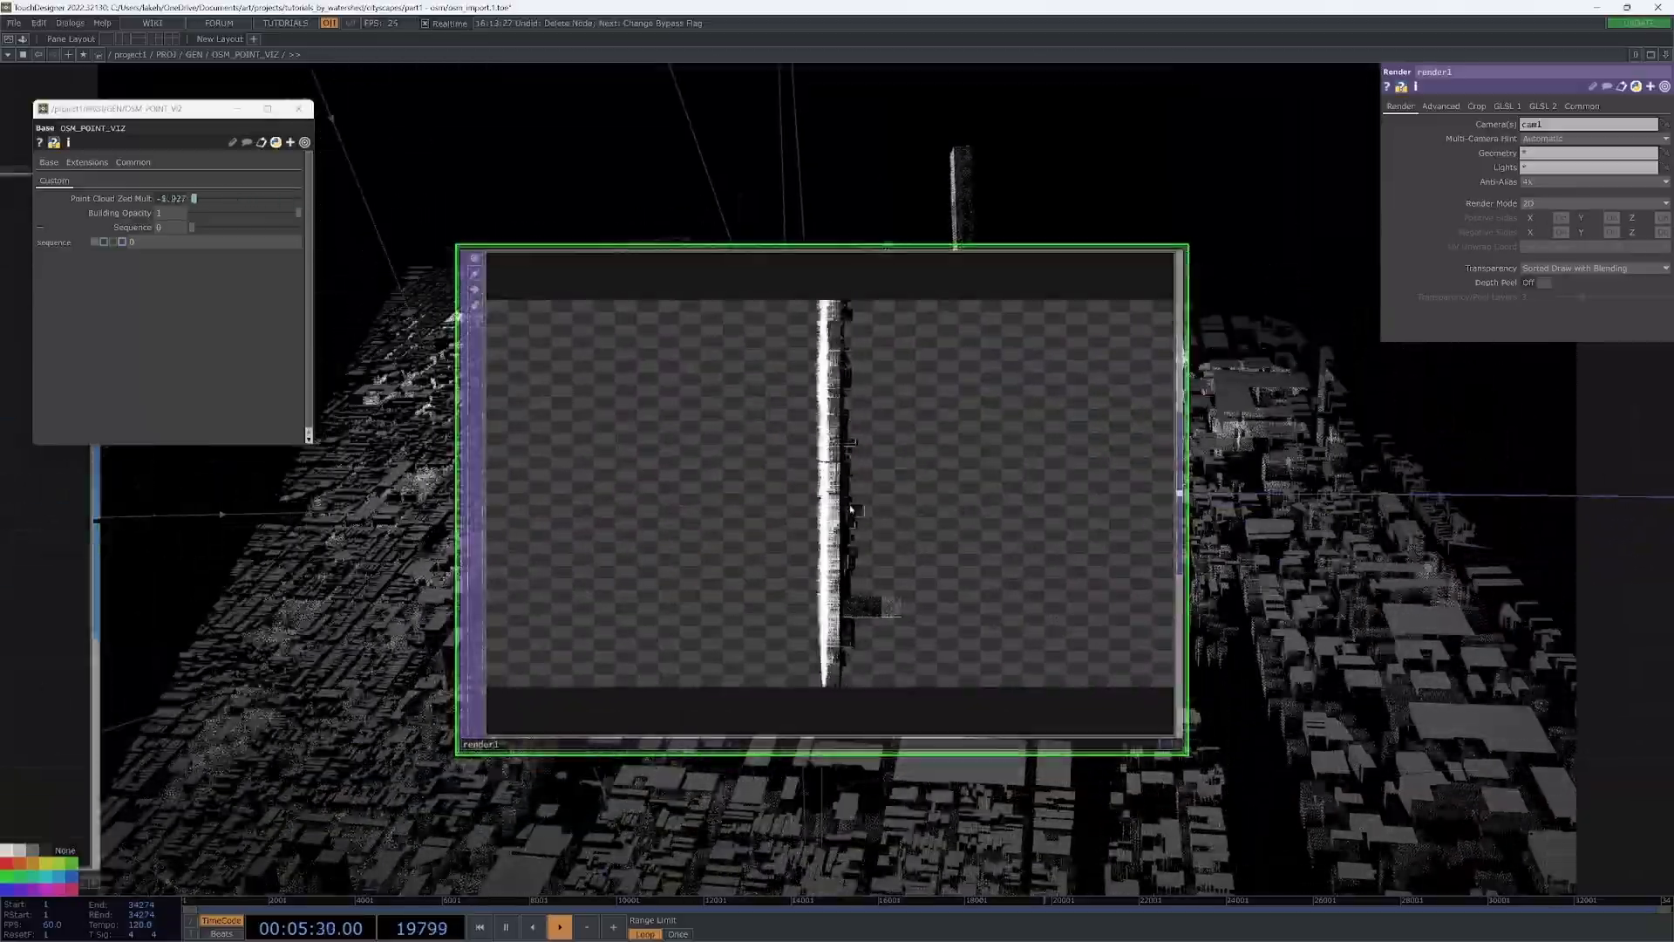
scroll(850, 506, down, 5)
scroll(850, 506, down, 2)
- Set the Geometry parameter of render1 to volume_point_geo
drag(1025, 560, 1330, 545)
scroll(1331, 545, down, 3)
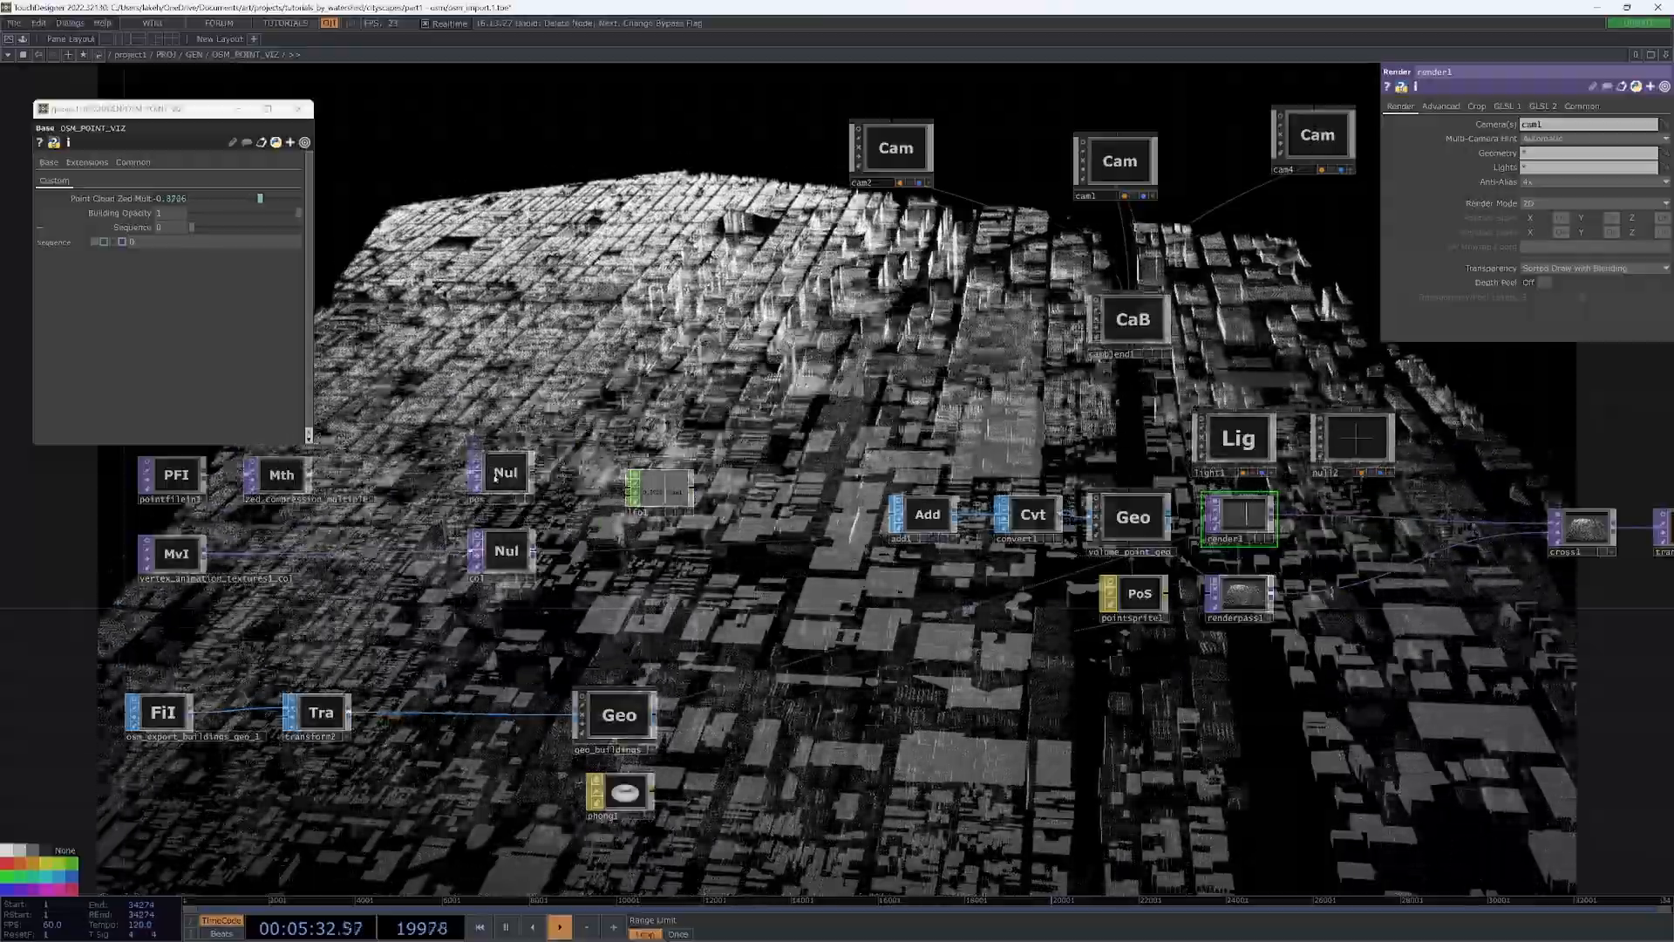
mouse_move(485, 475)
mouse_down()
mouse_move(527, 477)
mouse_move(497, 475)
mouse_up()
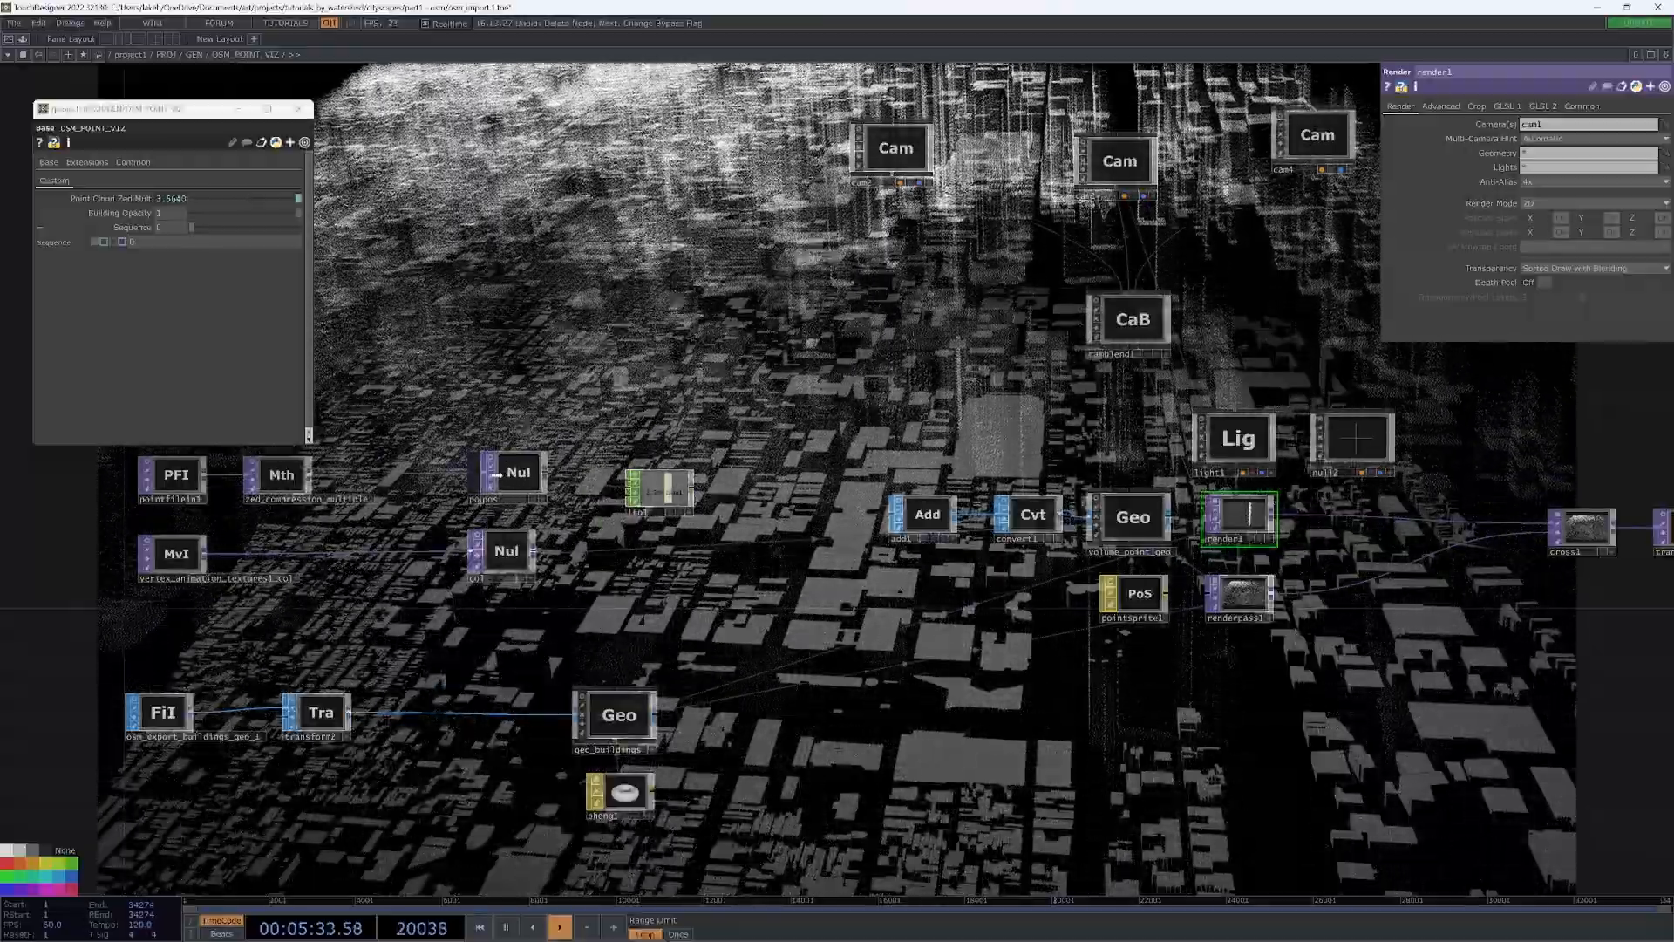
drag(1134, 519, 1568, 154)
- Compare the render1 and renderpass1 outputs and examine the Render Pass settings of renderpass1
drag(1465, 344, 1192, 328)
scroll(925, 523, up, 10)
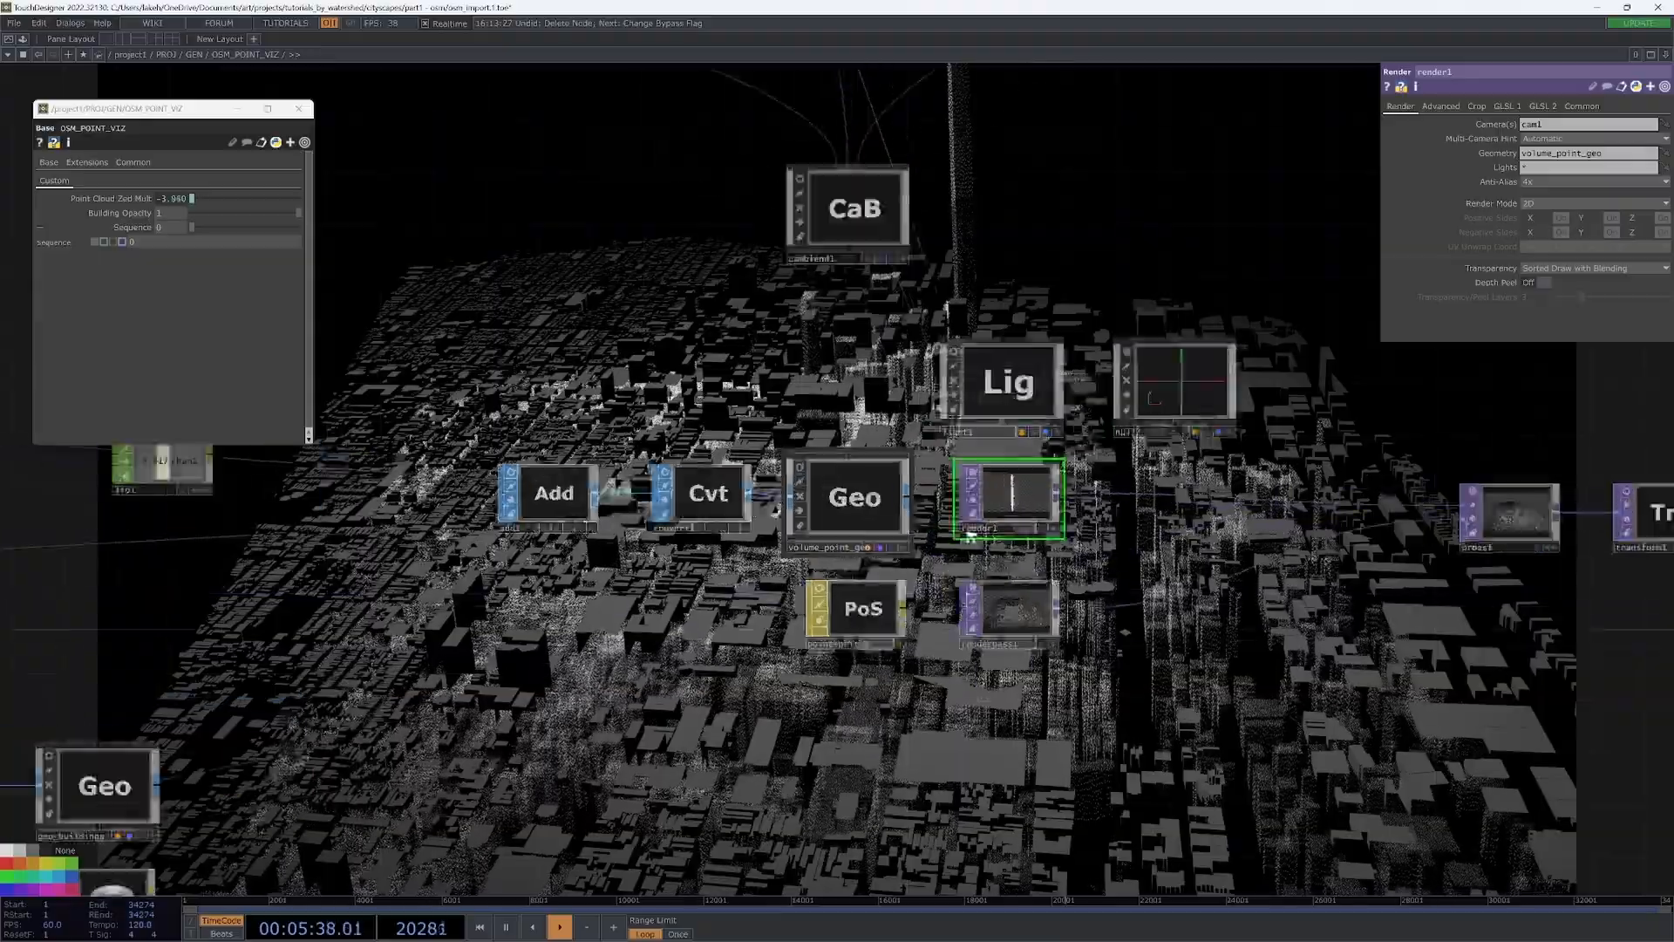
drag(1551, 627, 1273, 510)
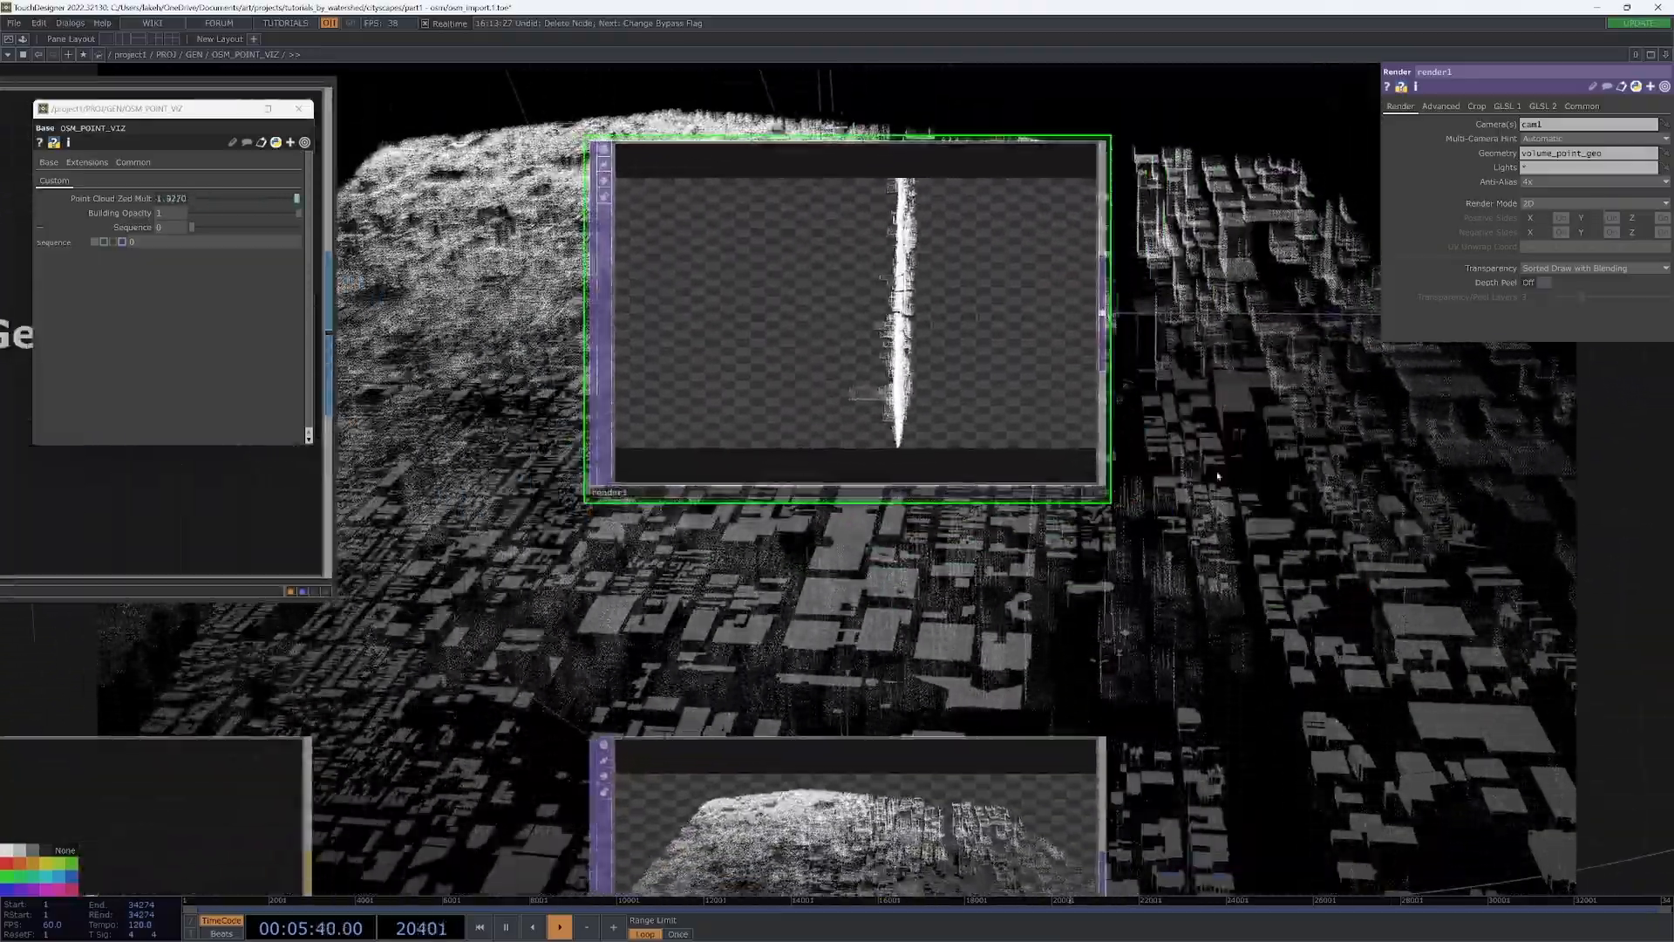
scroll(903, 493, down, 5)
click(925, 706)
drag(1135, 496, 1180, 456)
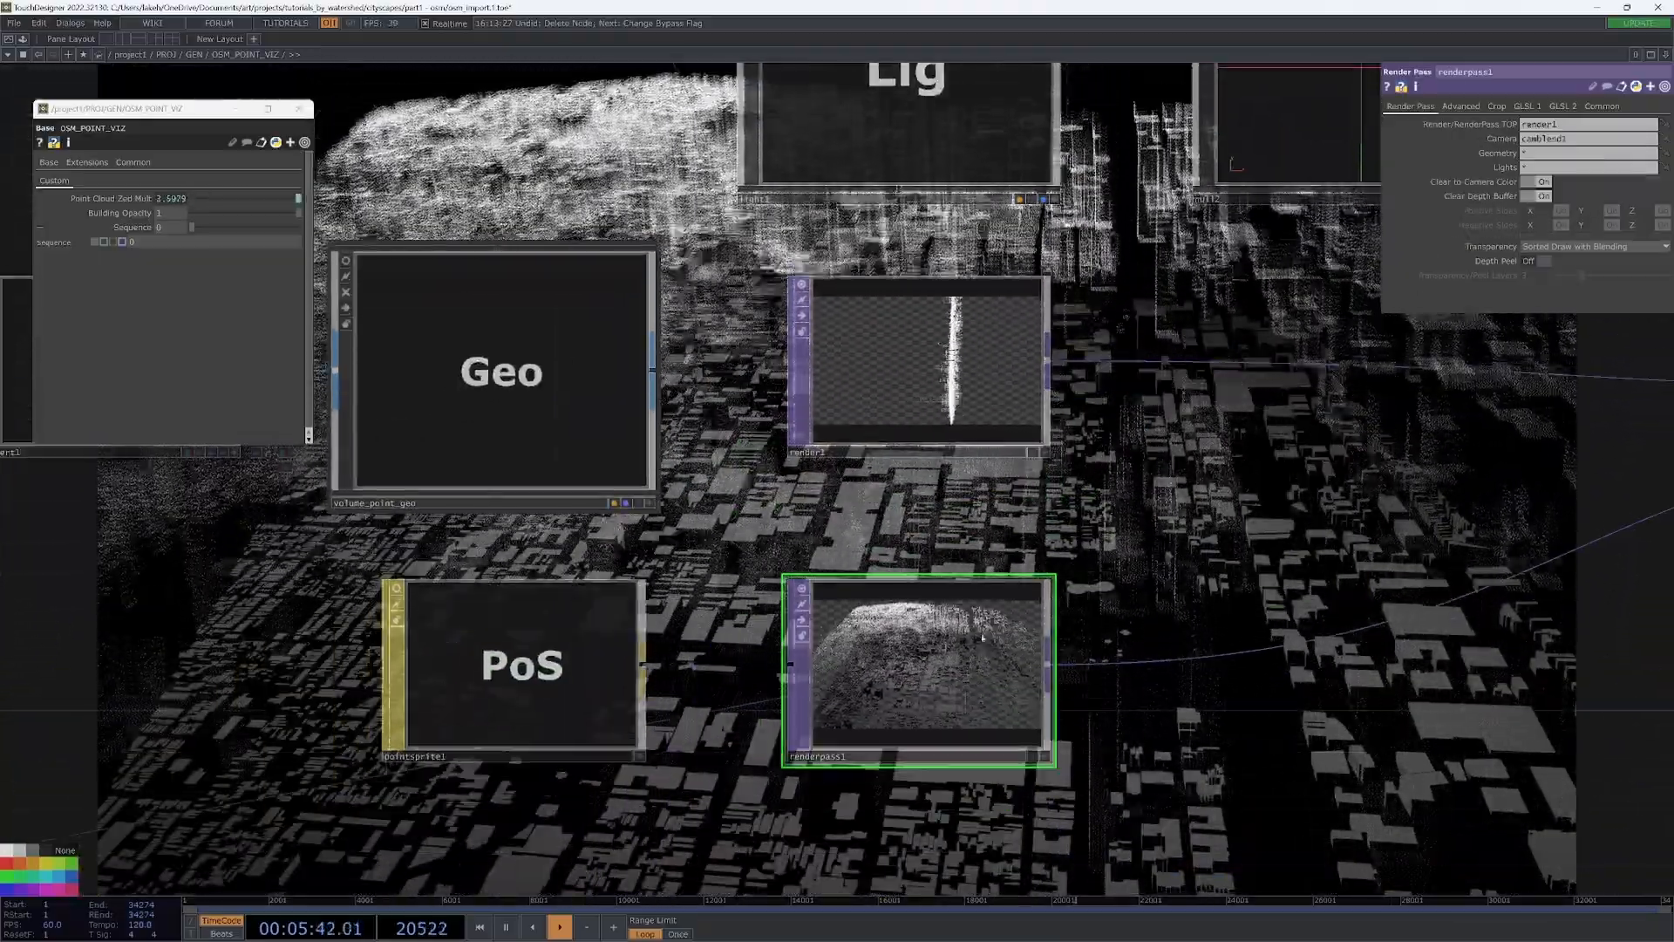
drag(1132, 666, 1138, 708)
scroll(1046, 567, down, 8)
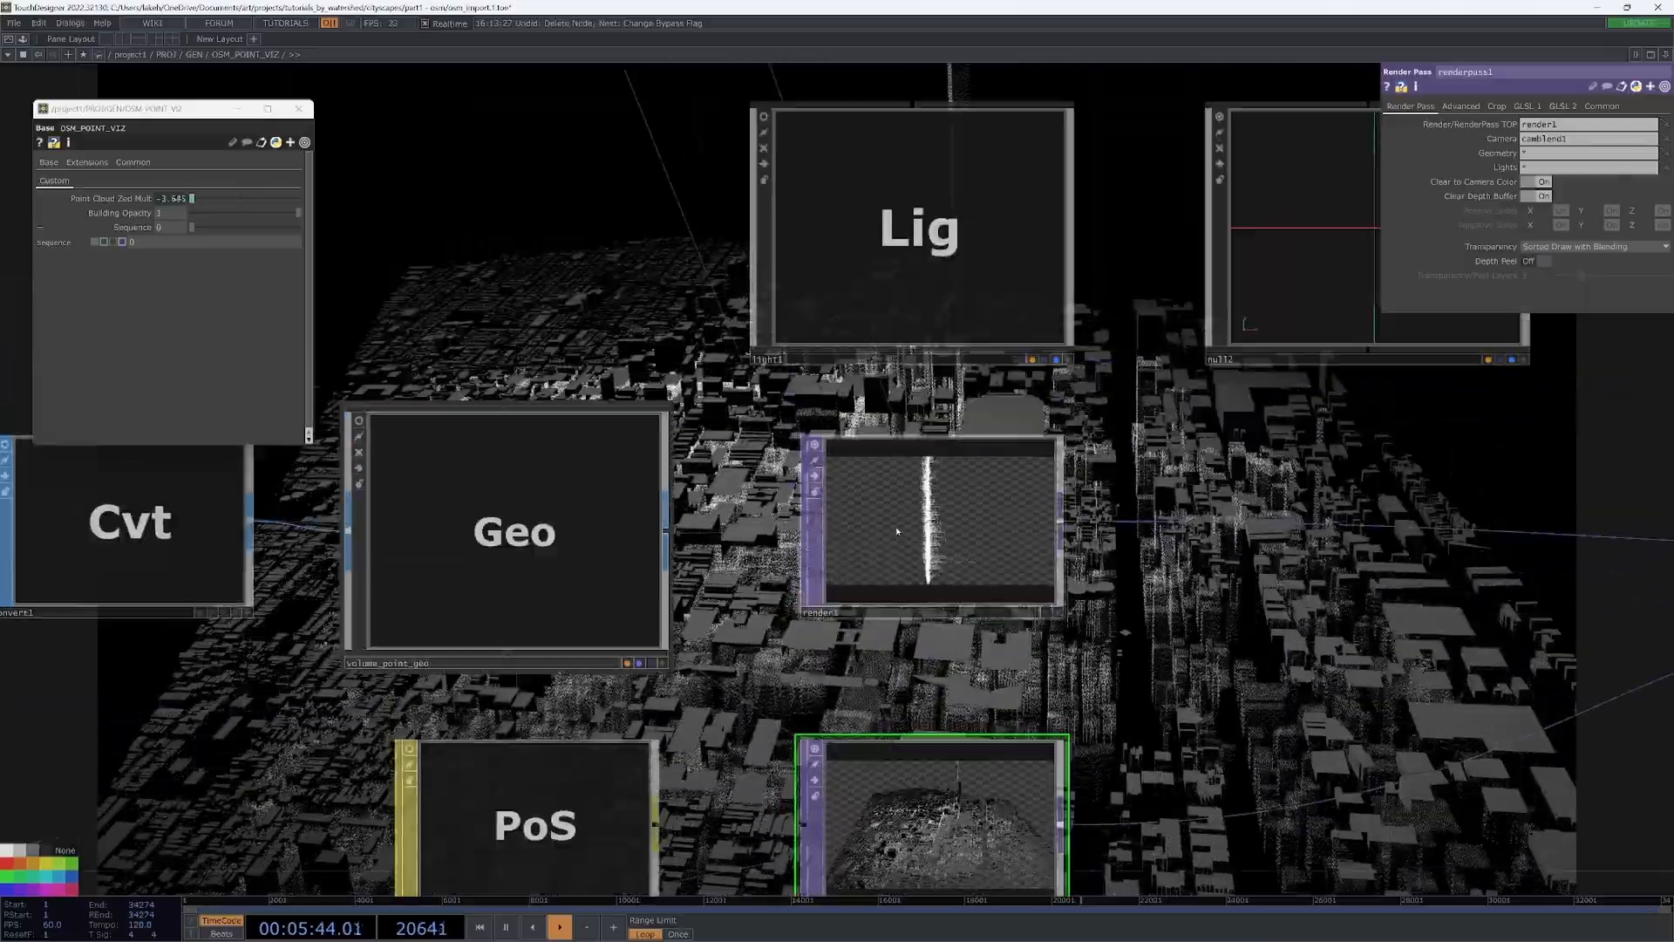
drag(1000, 337, 984, 393)
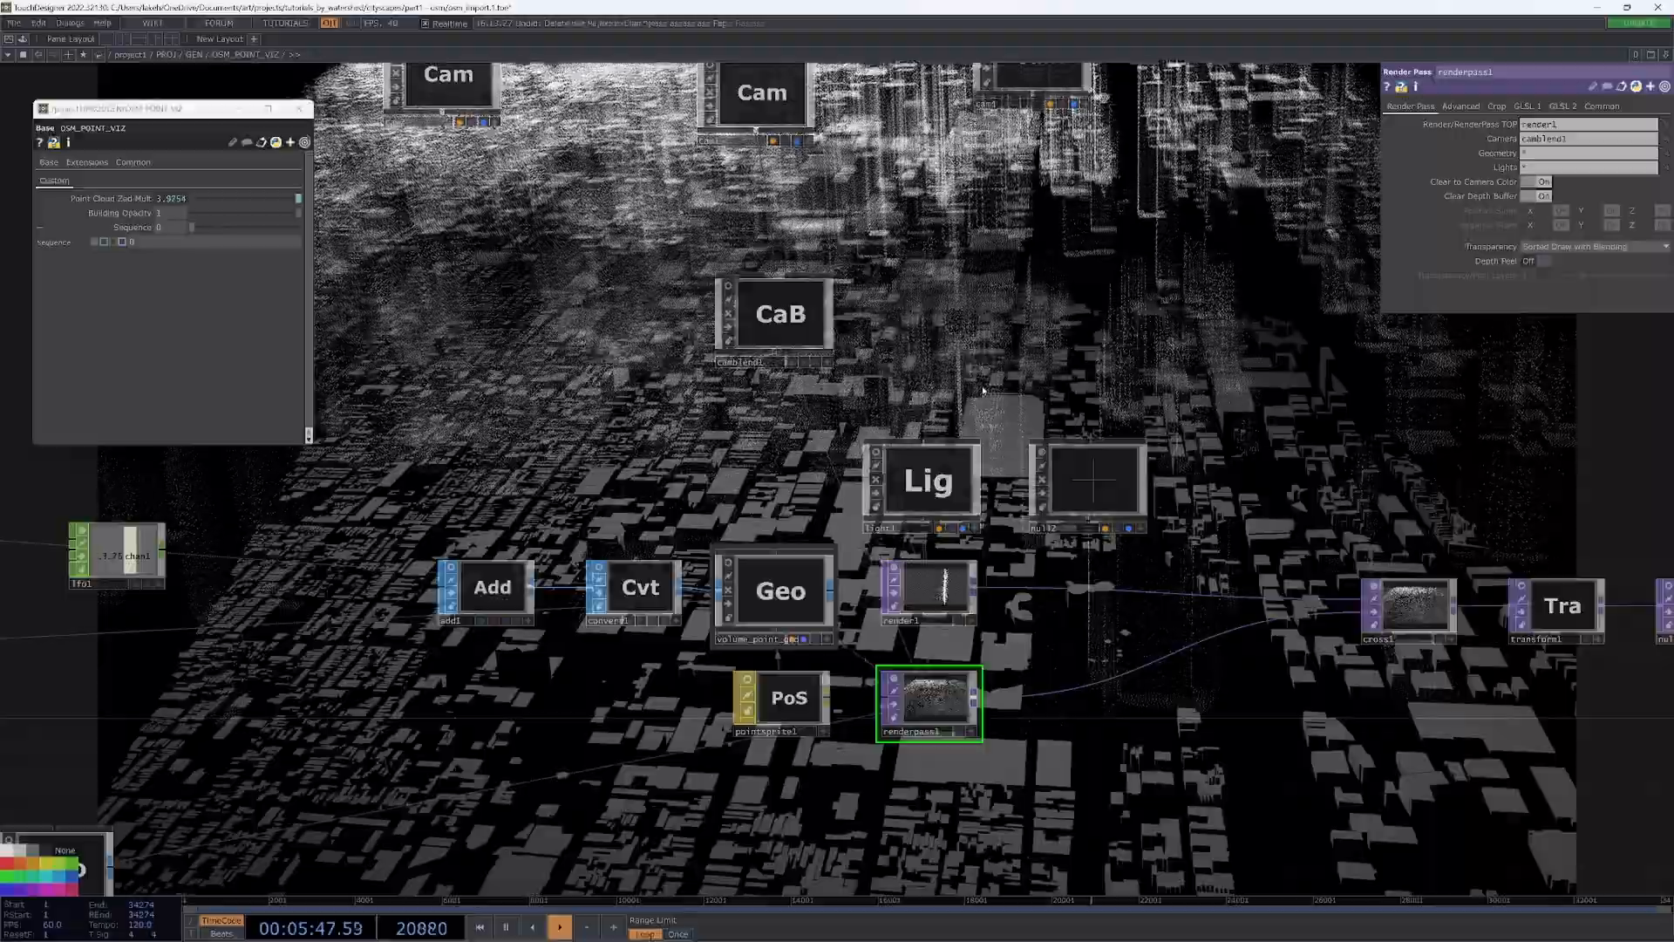
- Duplicate renderpass1 and set the copy's Render/RenderPass TOP to renderpass1
click(982, 567)
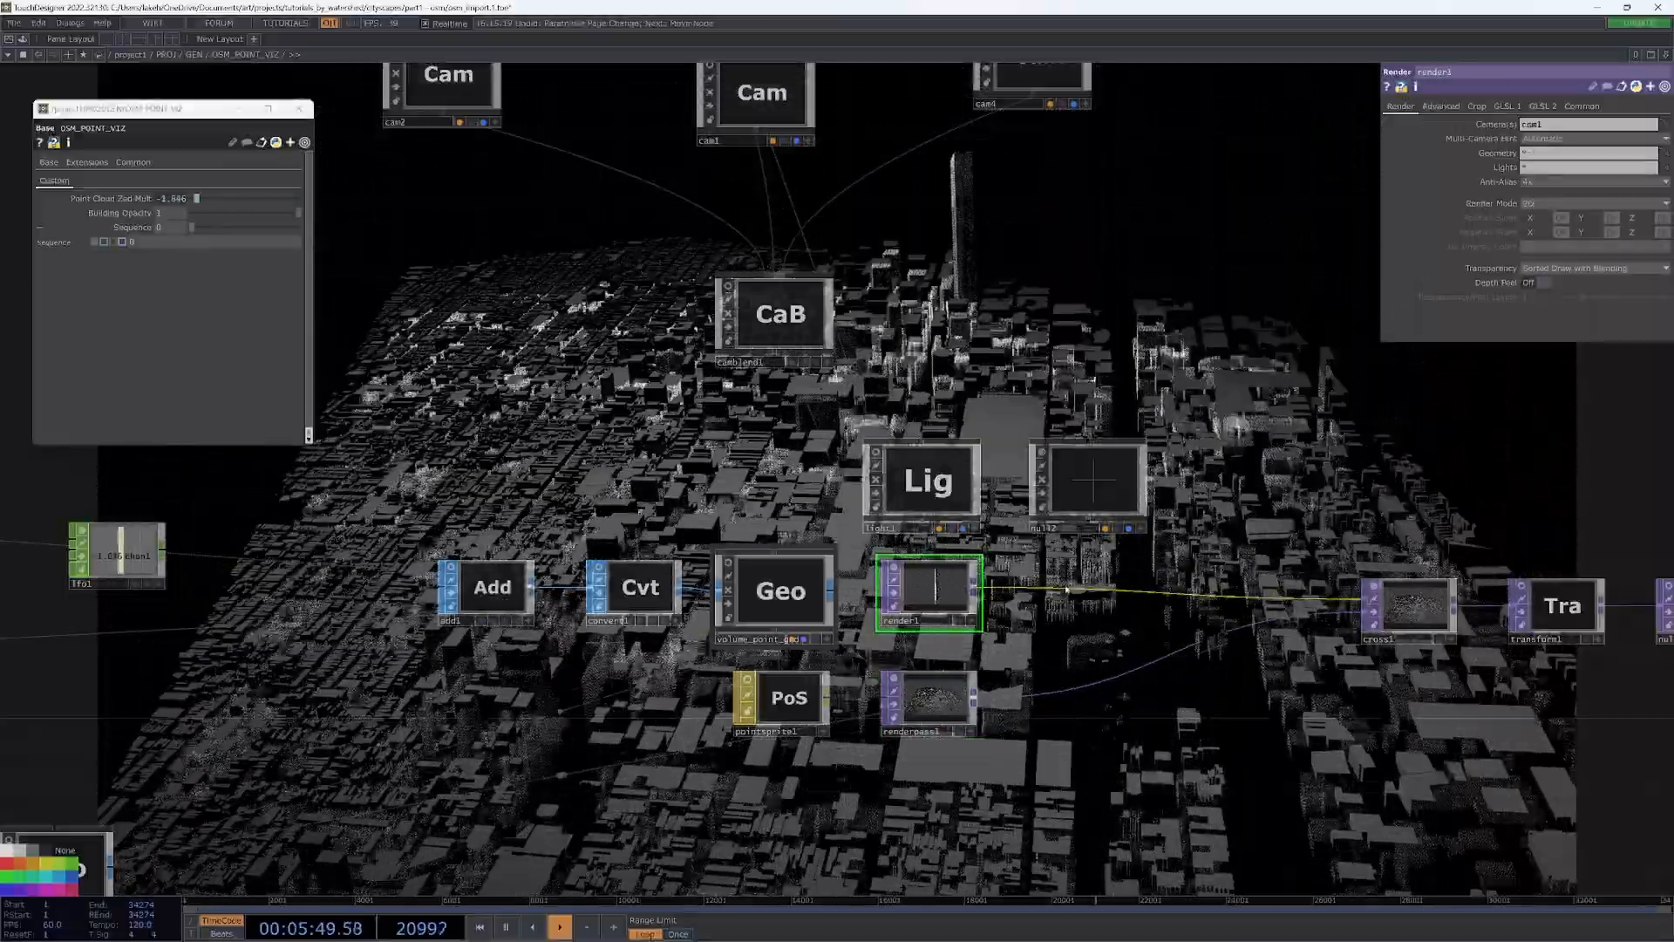
drag(940, 717, 935, 595)
click(935, 594)
key(ctrl+c)
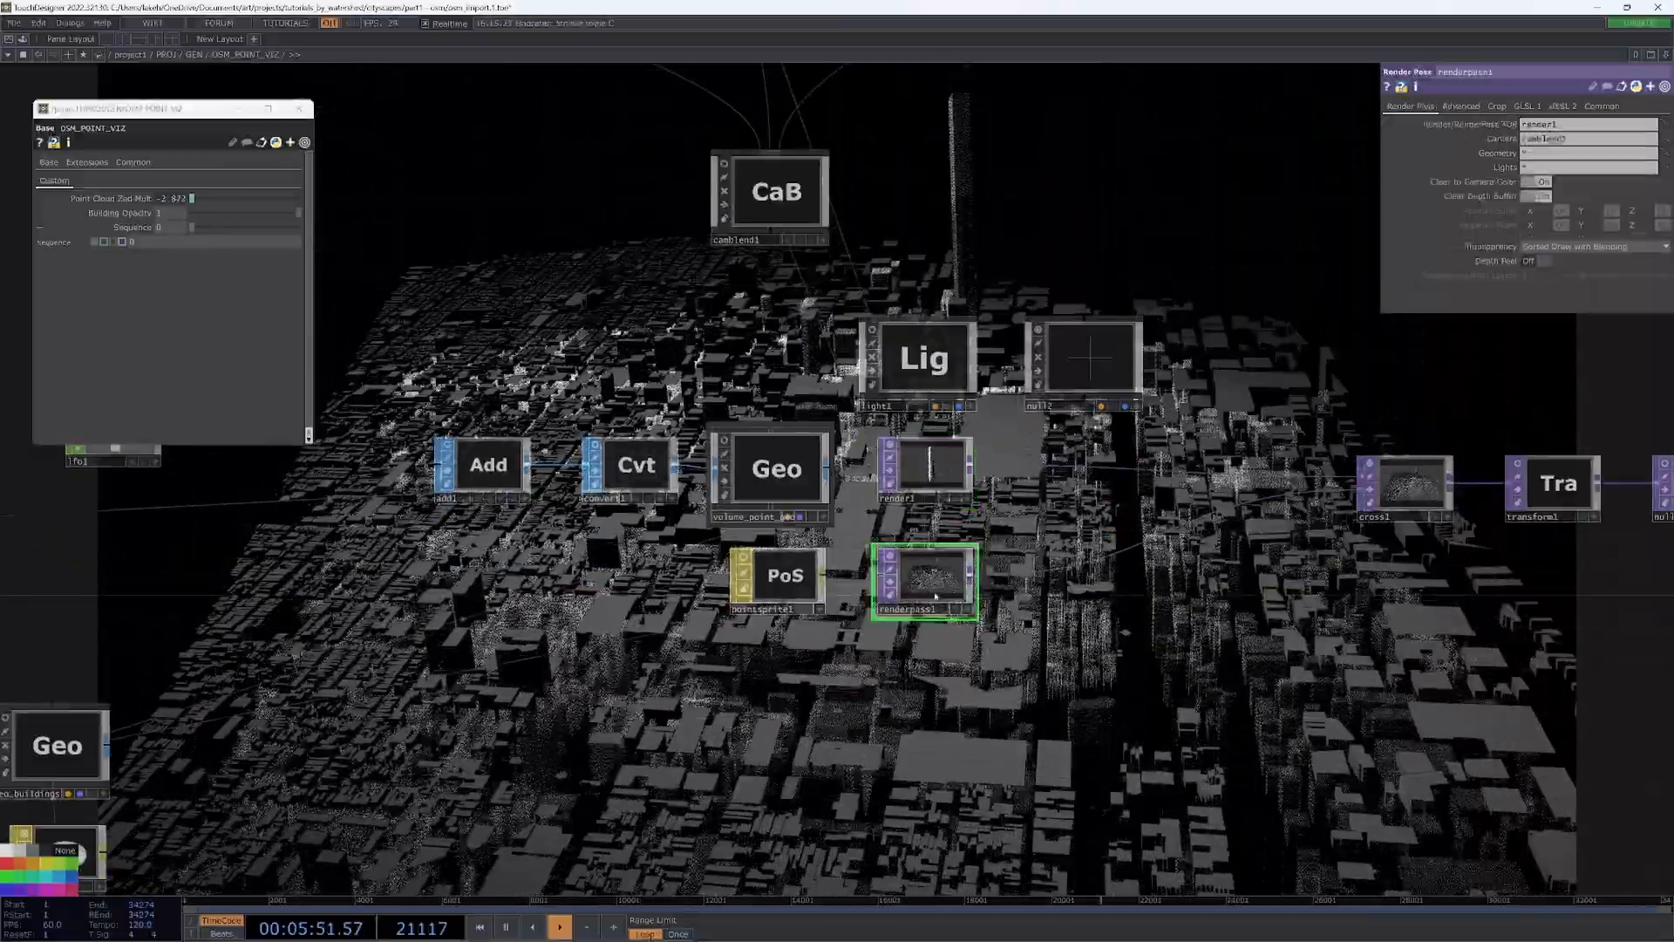
key(ctrl+v)
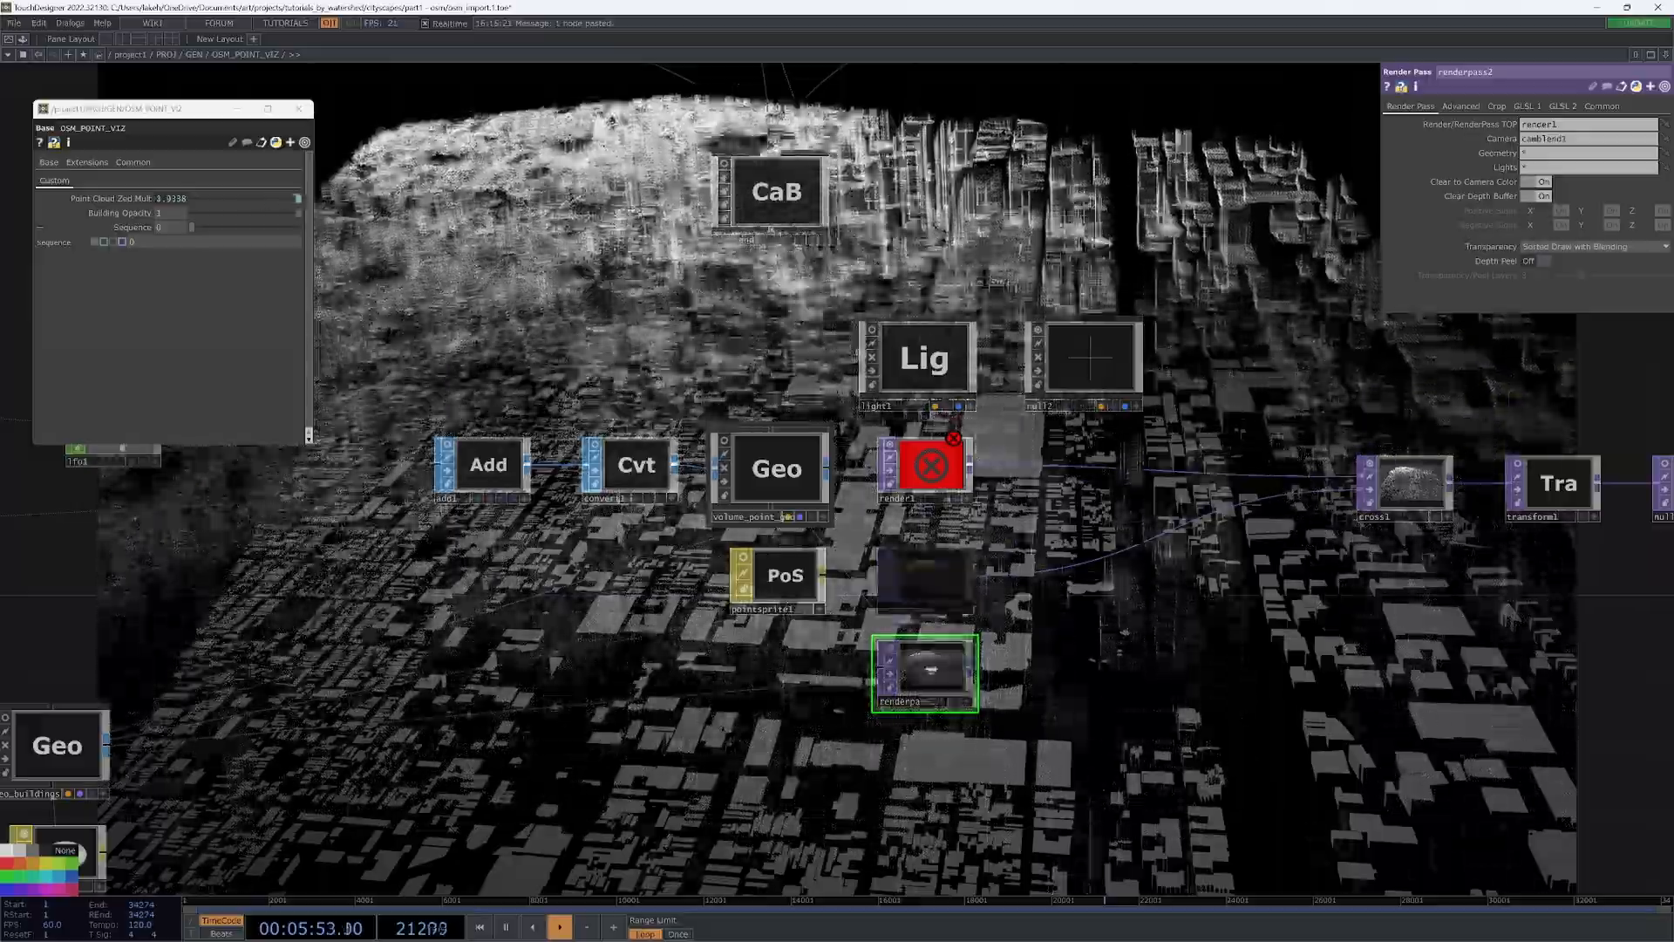
drag(930, 580, 1586, 124)
scroll(933, 660, up, 5)
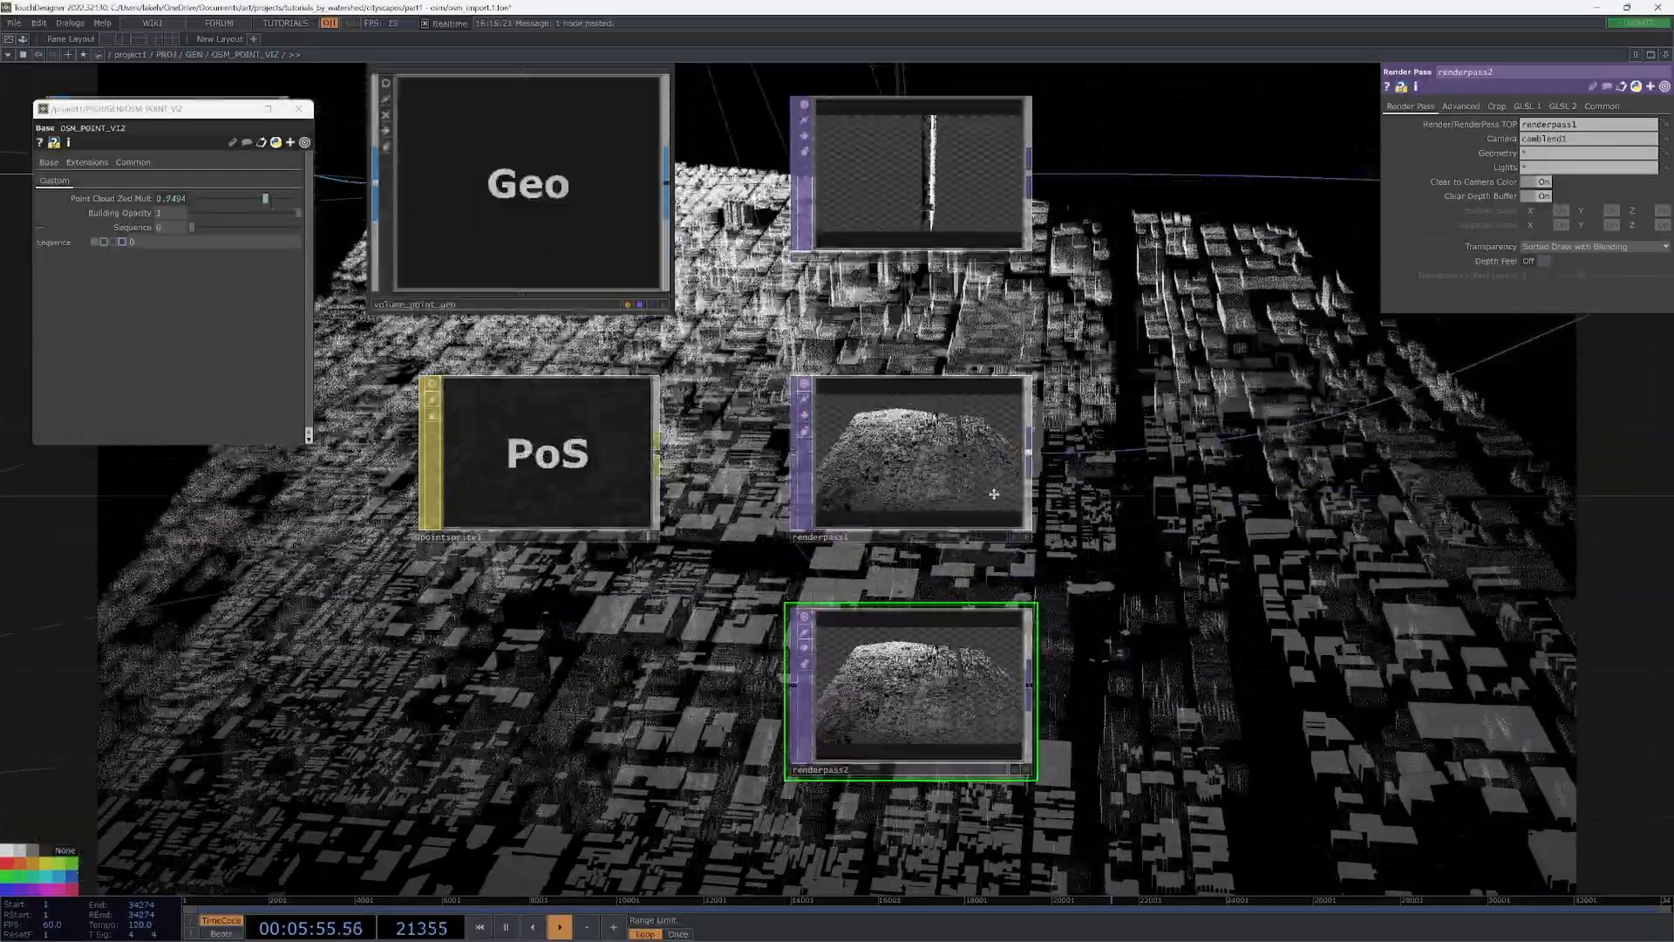
- Stagger renderpass1 and renderpass2 diagonally below render1 and check the settings of each node in the render chain
drag(954, 583, 853, 447)
click(842, 337)
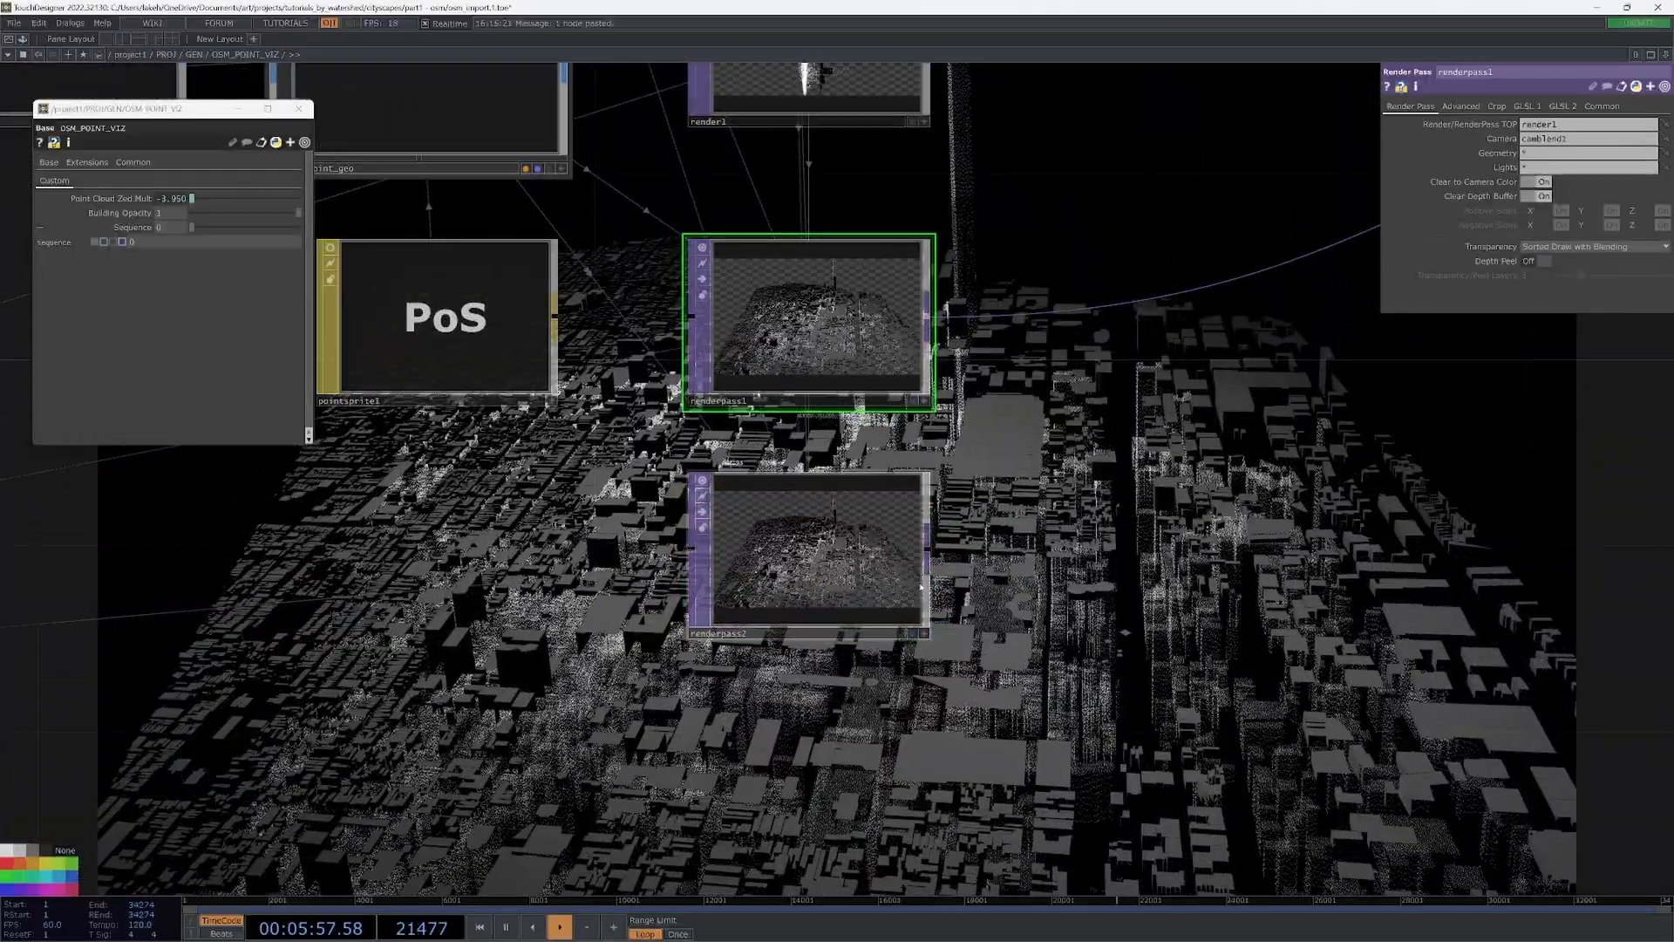
drag(811, 551, 1183, 644)
drag(815, 323, 1048, 322)
drag(1011, 480, 785, 576)
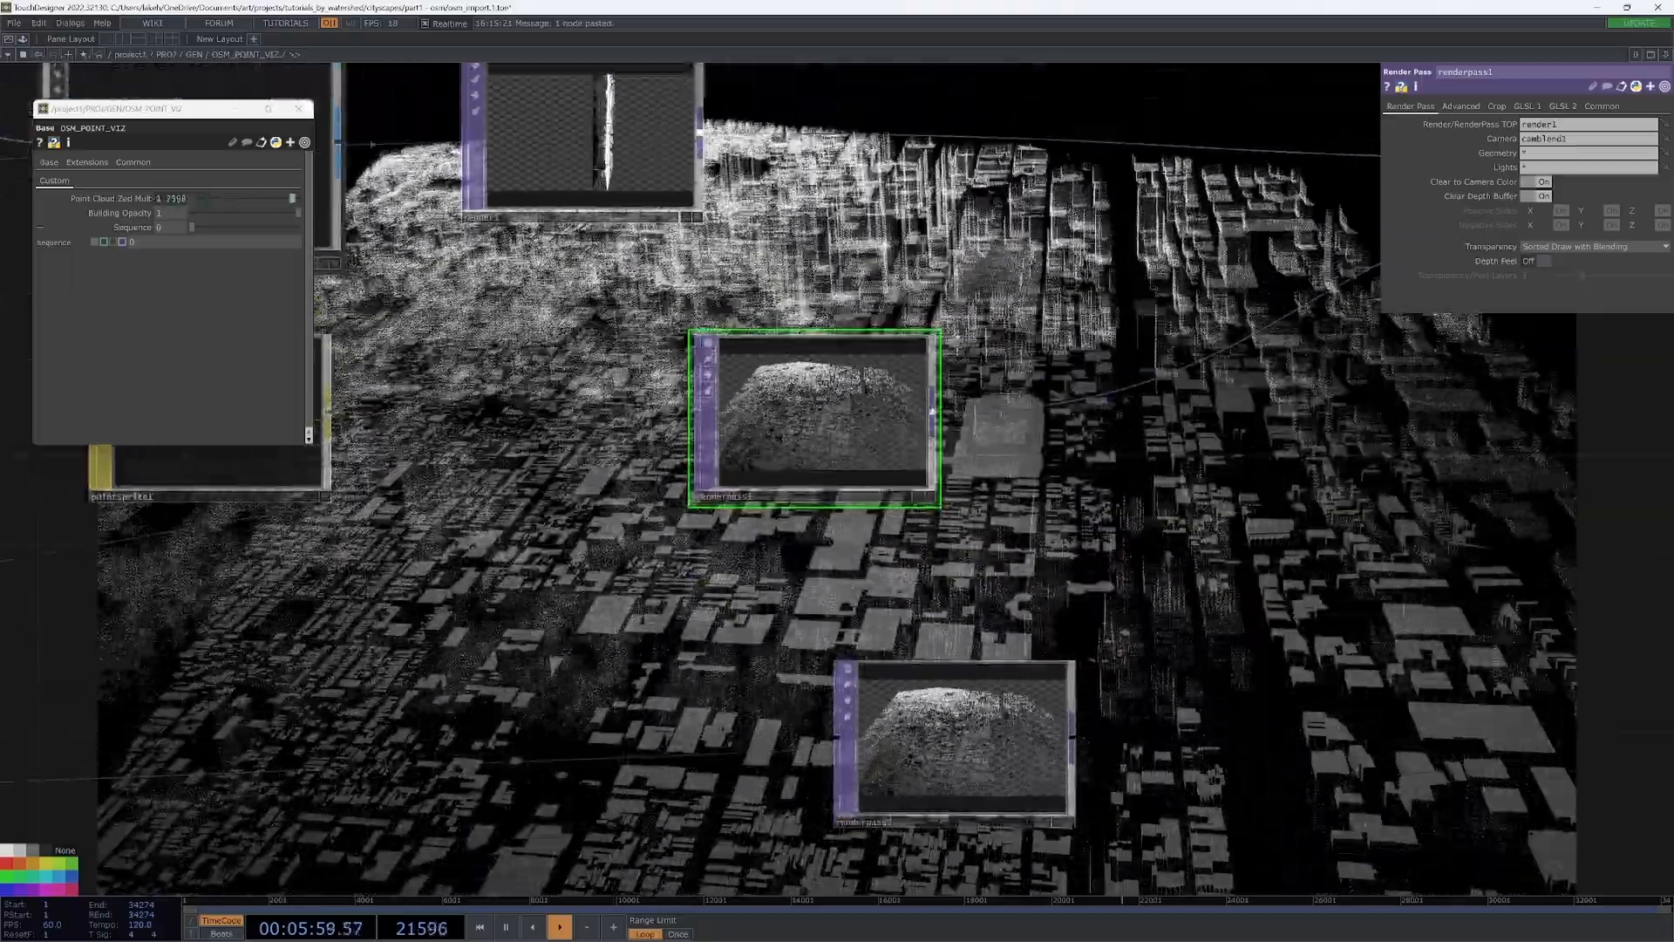
click(586, 144)
click(811, 417)
click(1030, 718)
drag(1223, 643, 1314, 548)
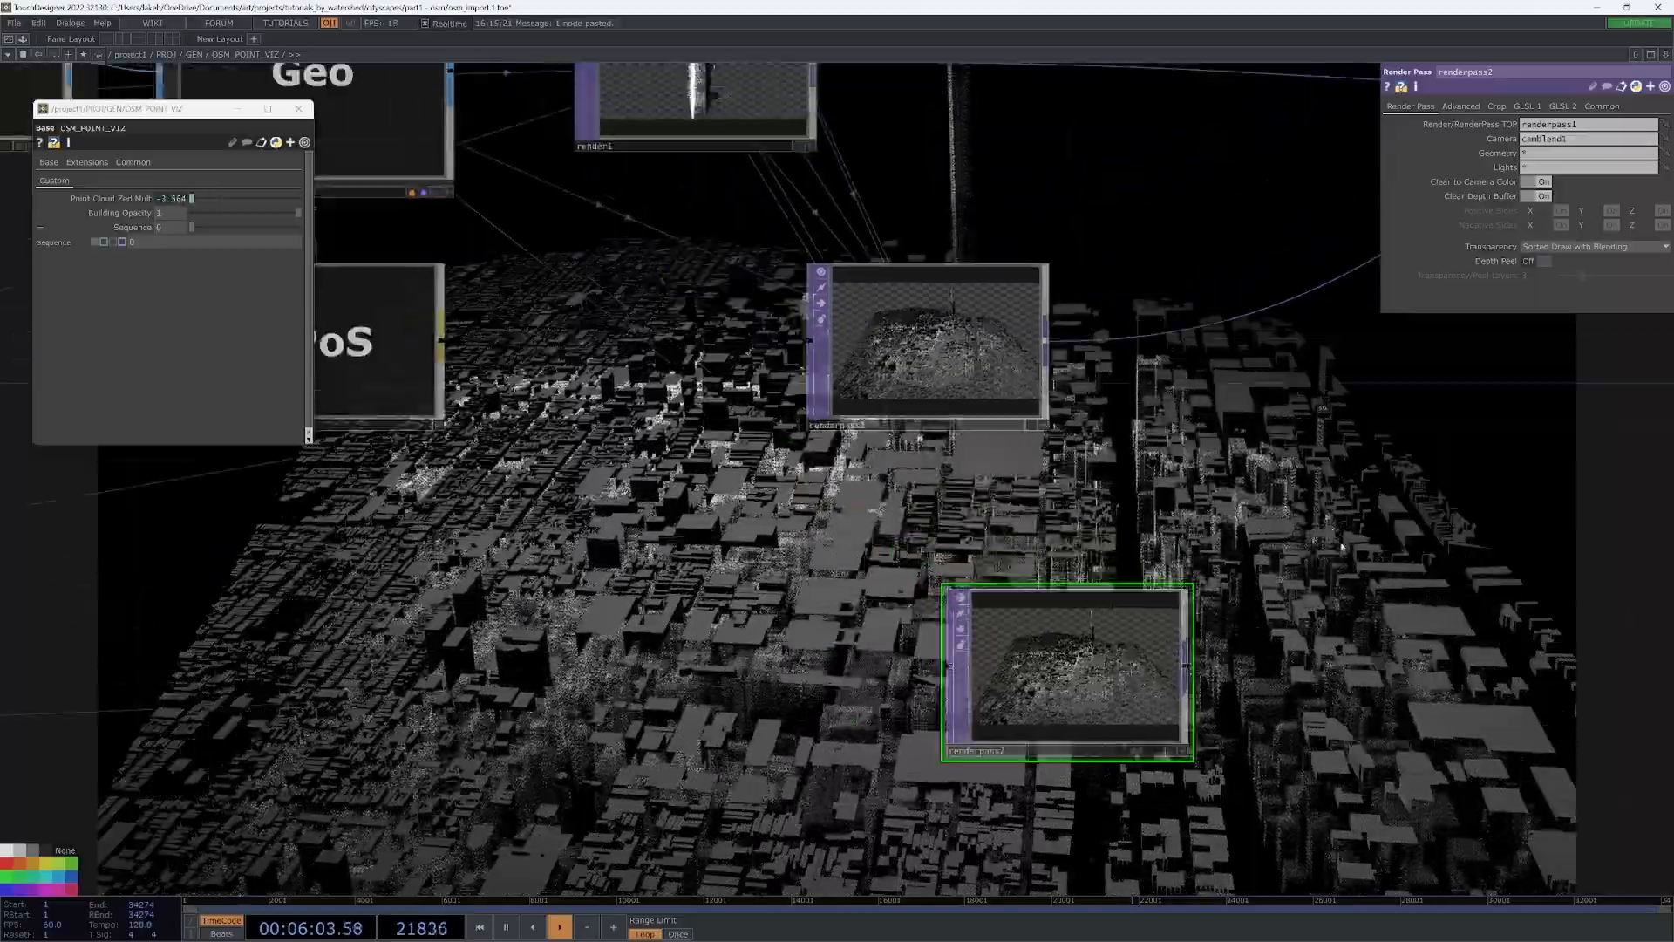
- Limit renderpass2 to the point cloud by setting its Geometry parameter to volume_point_geo
scroll(1355, 539, down, 4)
drag(1368, 621, 1214, 749)
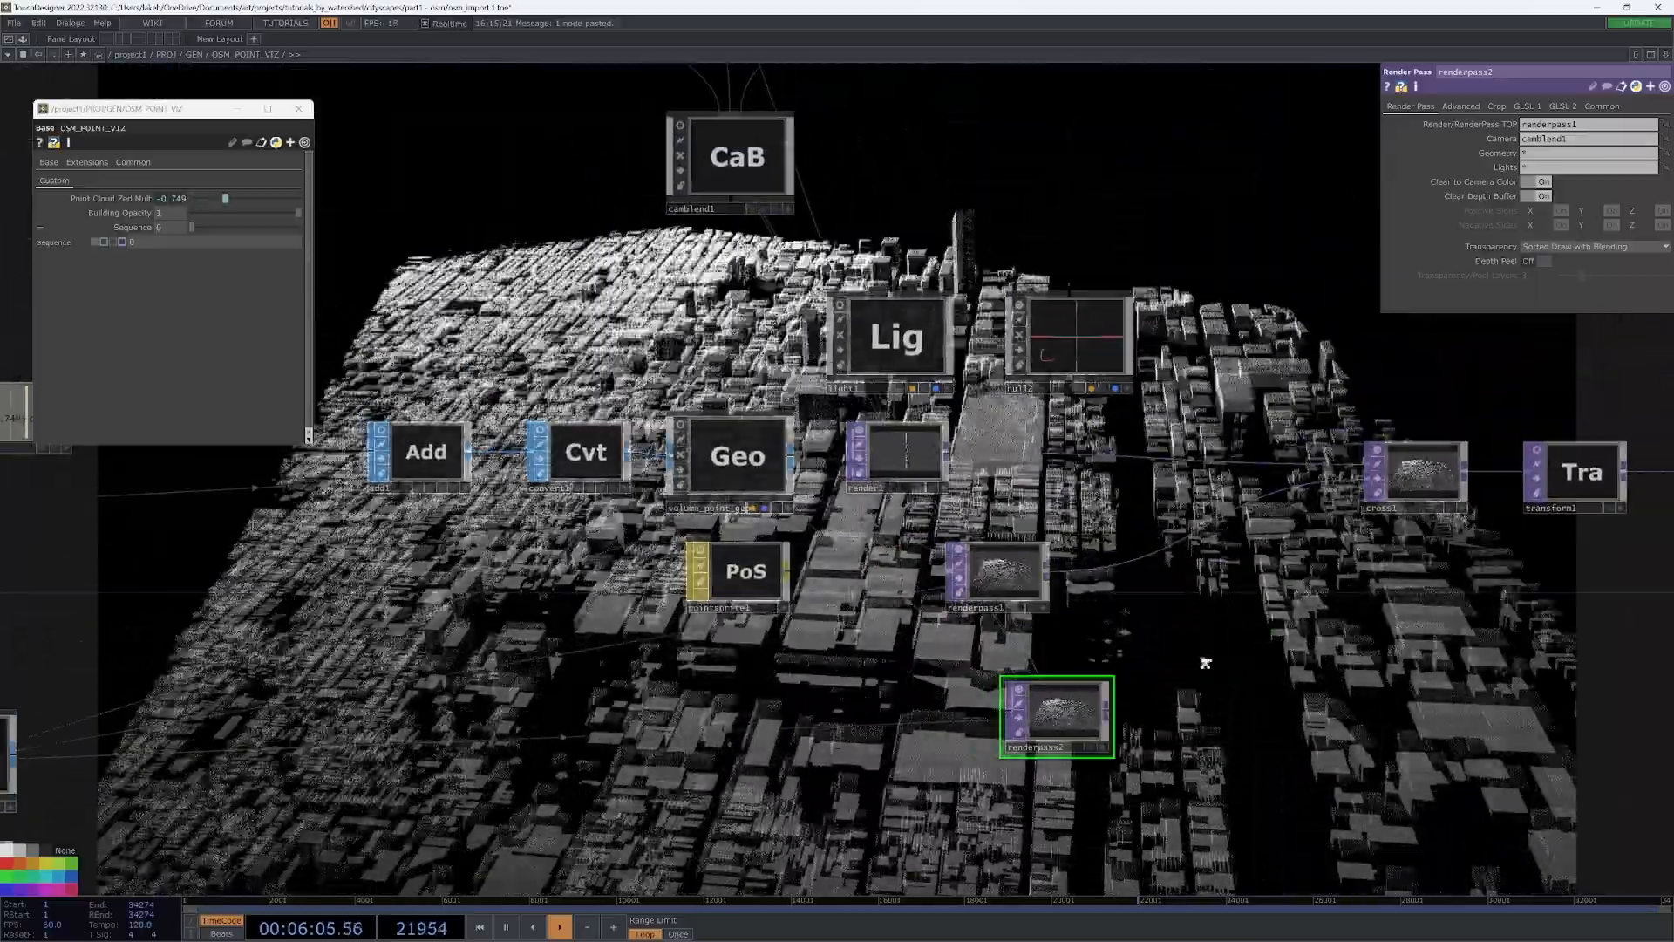
scroll(1203, 663, down, 3)
drag(1208, 660, 1134, 658)
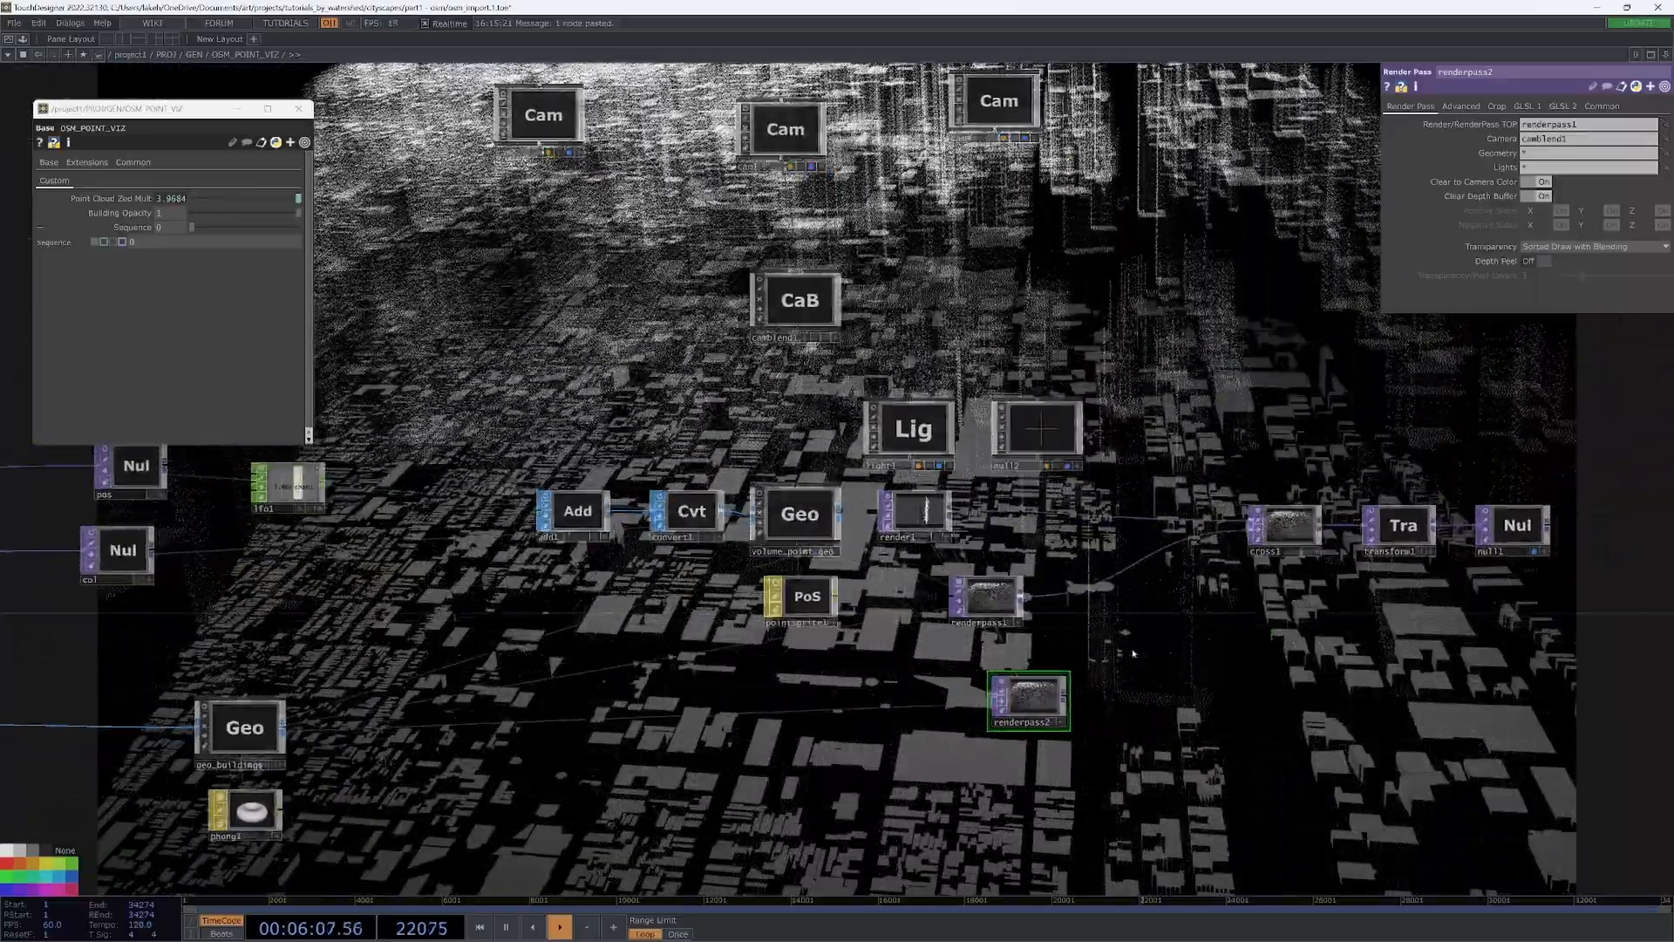
drag(805, 299, 1304, 256)
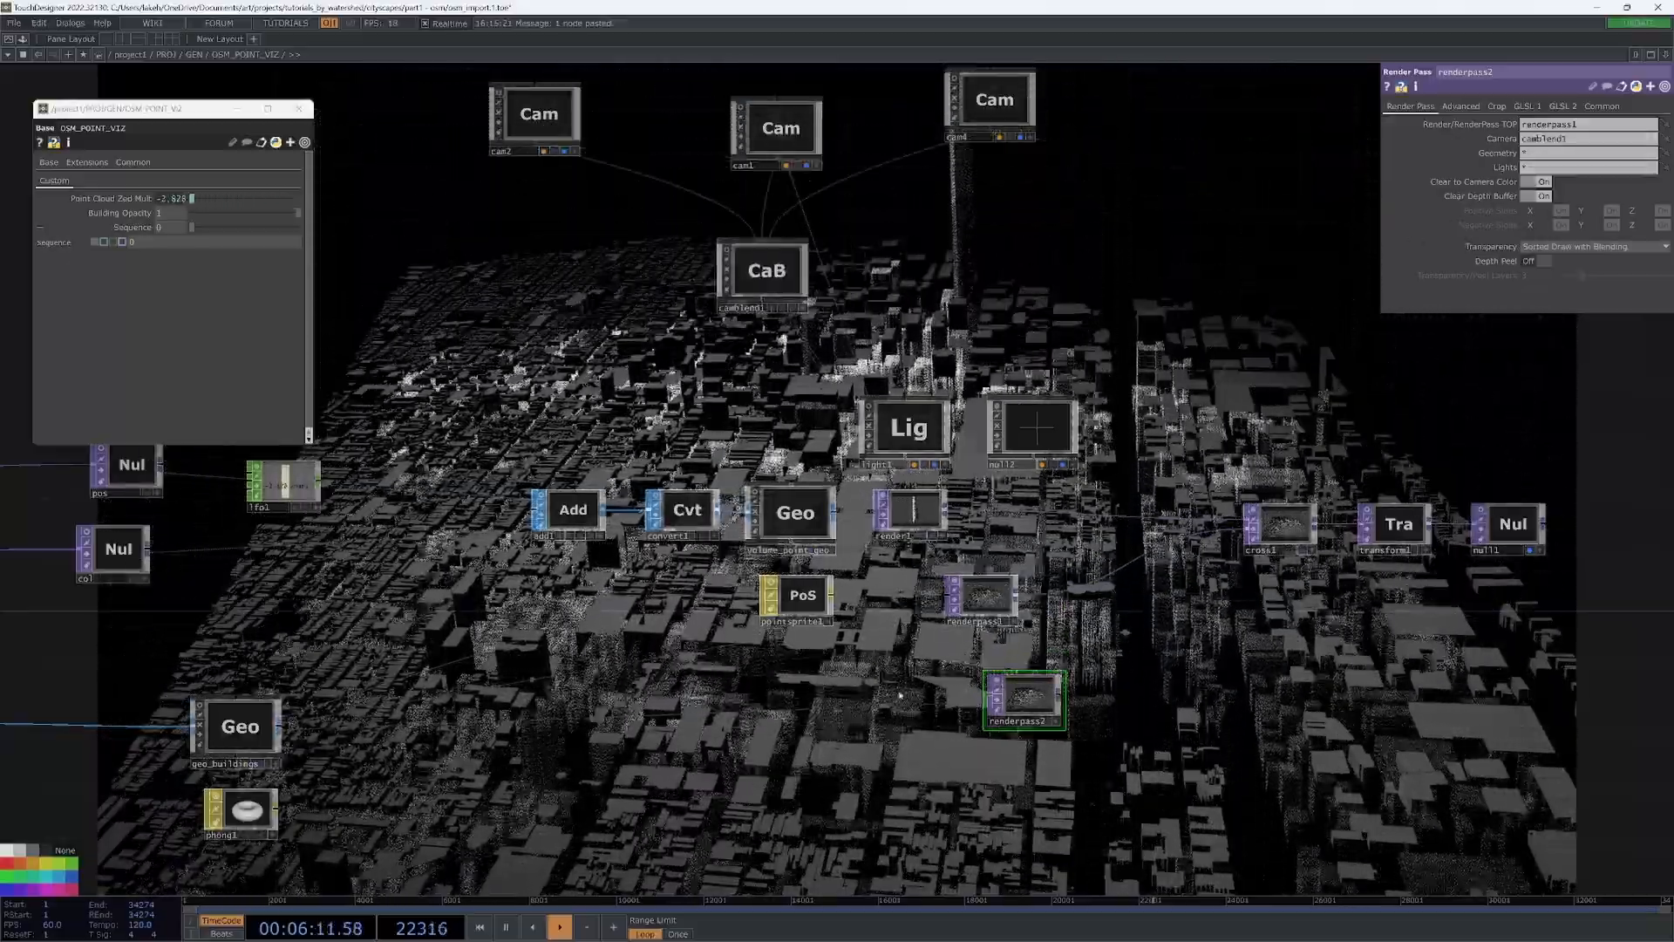
drag(787, 527, 1560, 153)
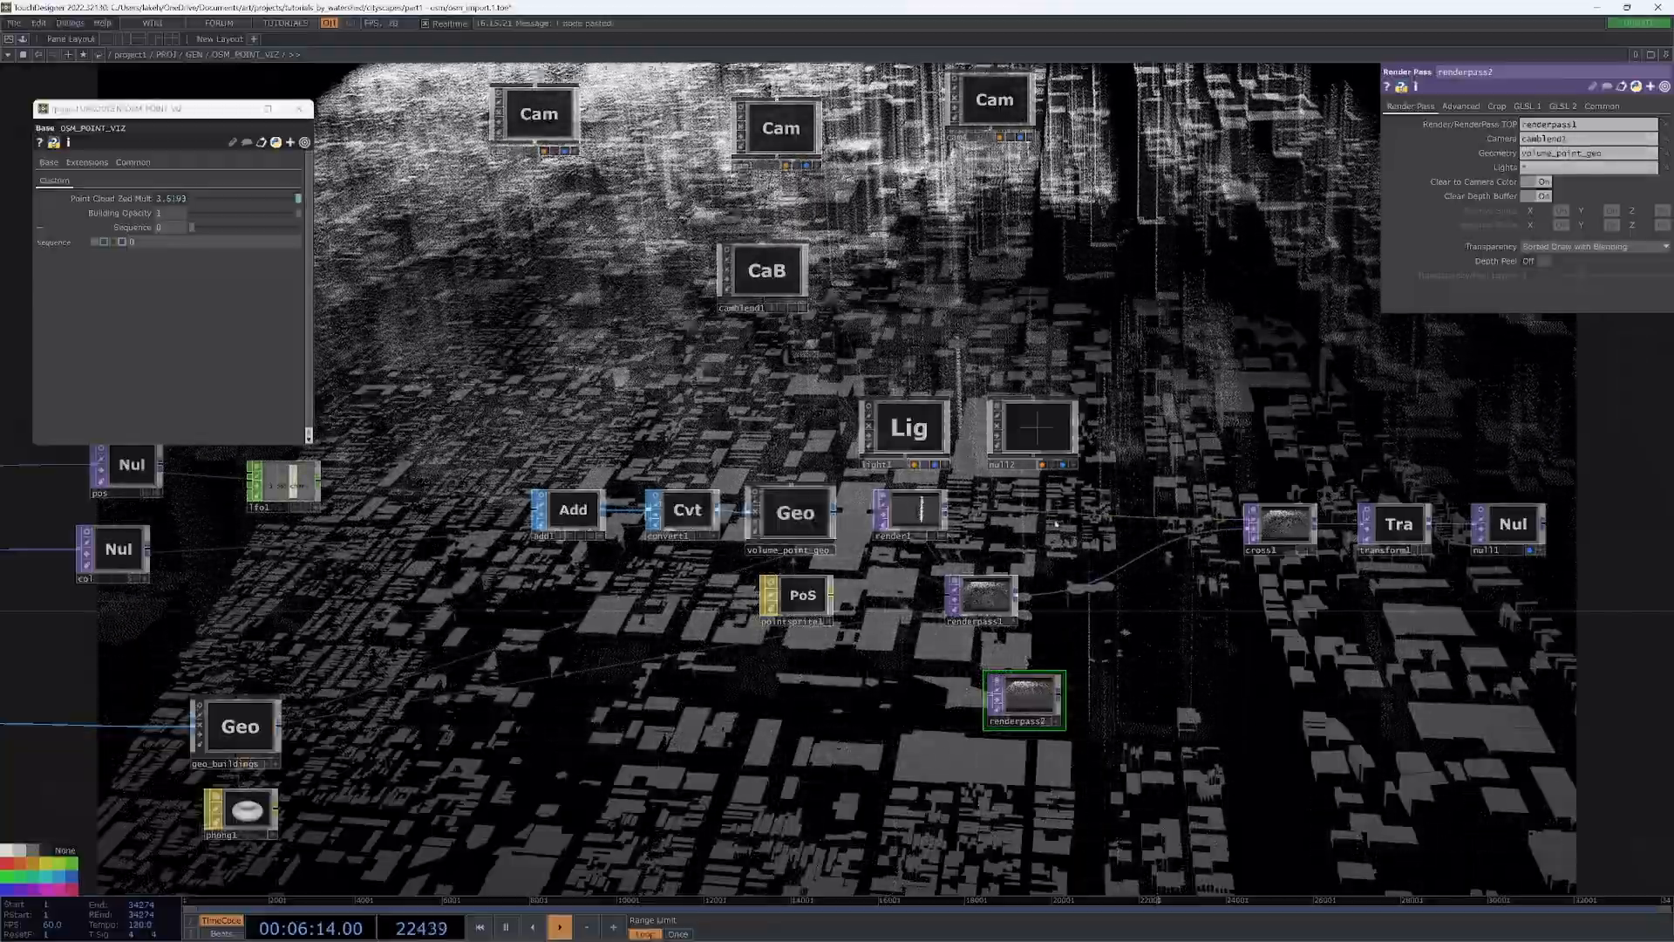
- Examine the renderpass2 output up close and turn on Clear to Camera Color
scroll(1046, 704, up, 5)
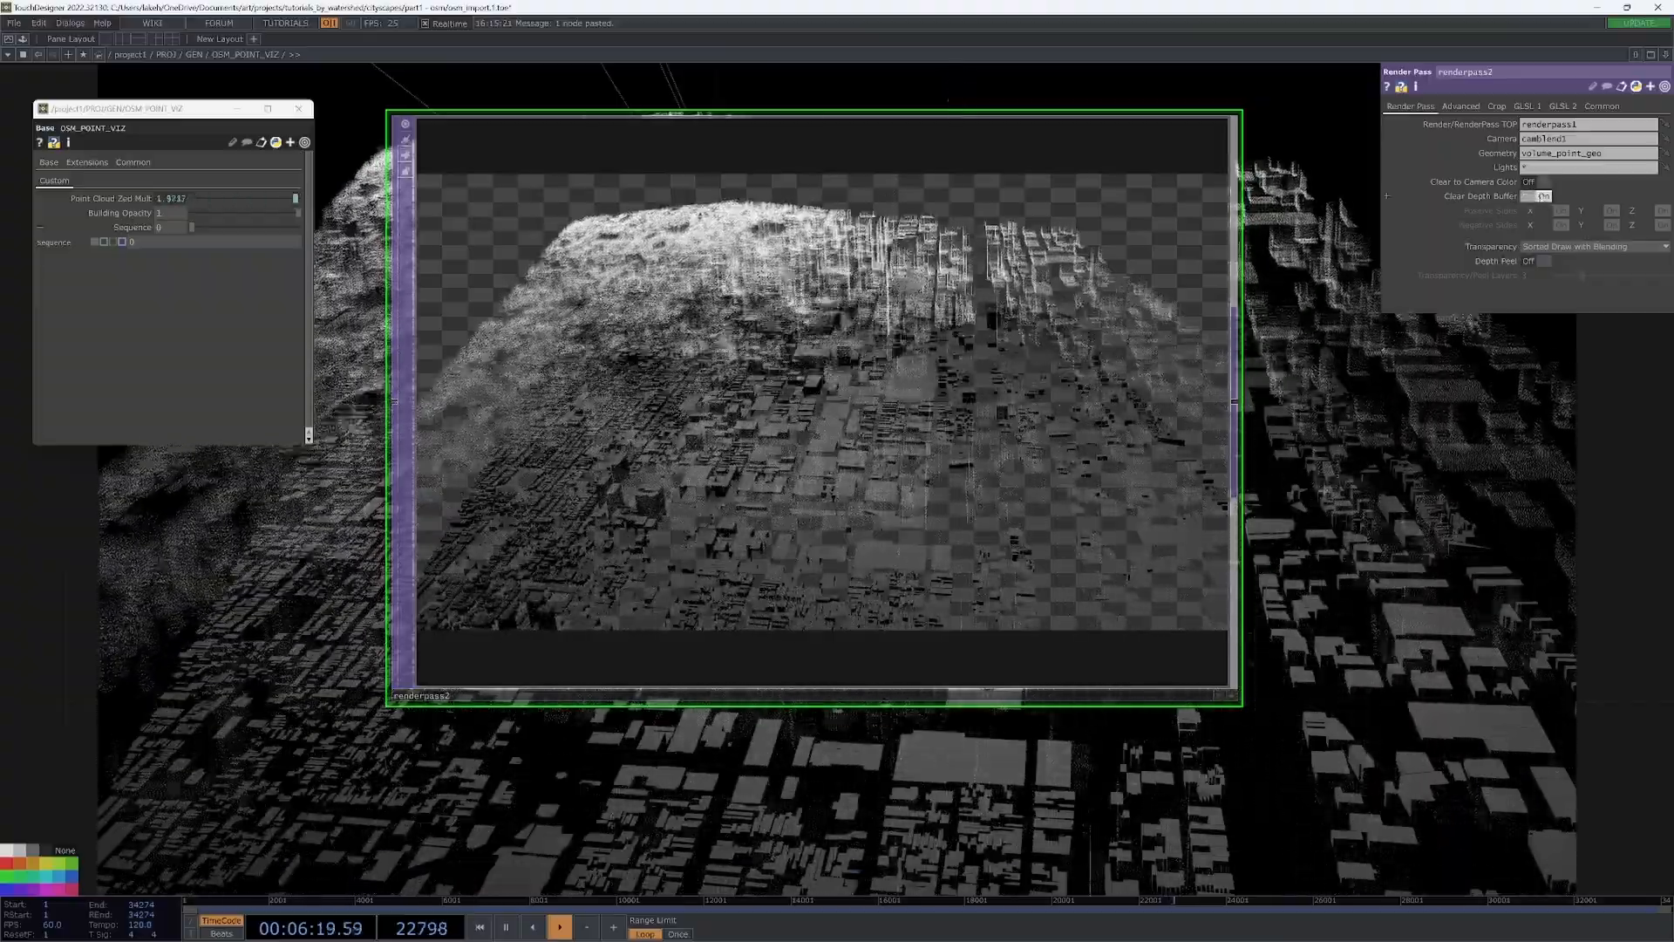
click(1546, 181)
scroll(923, 363, down, 4)
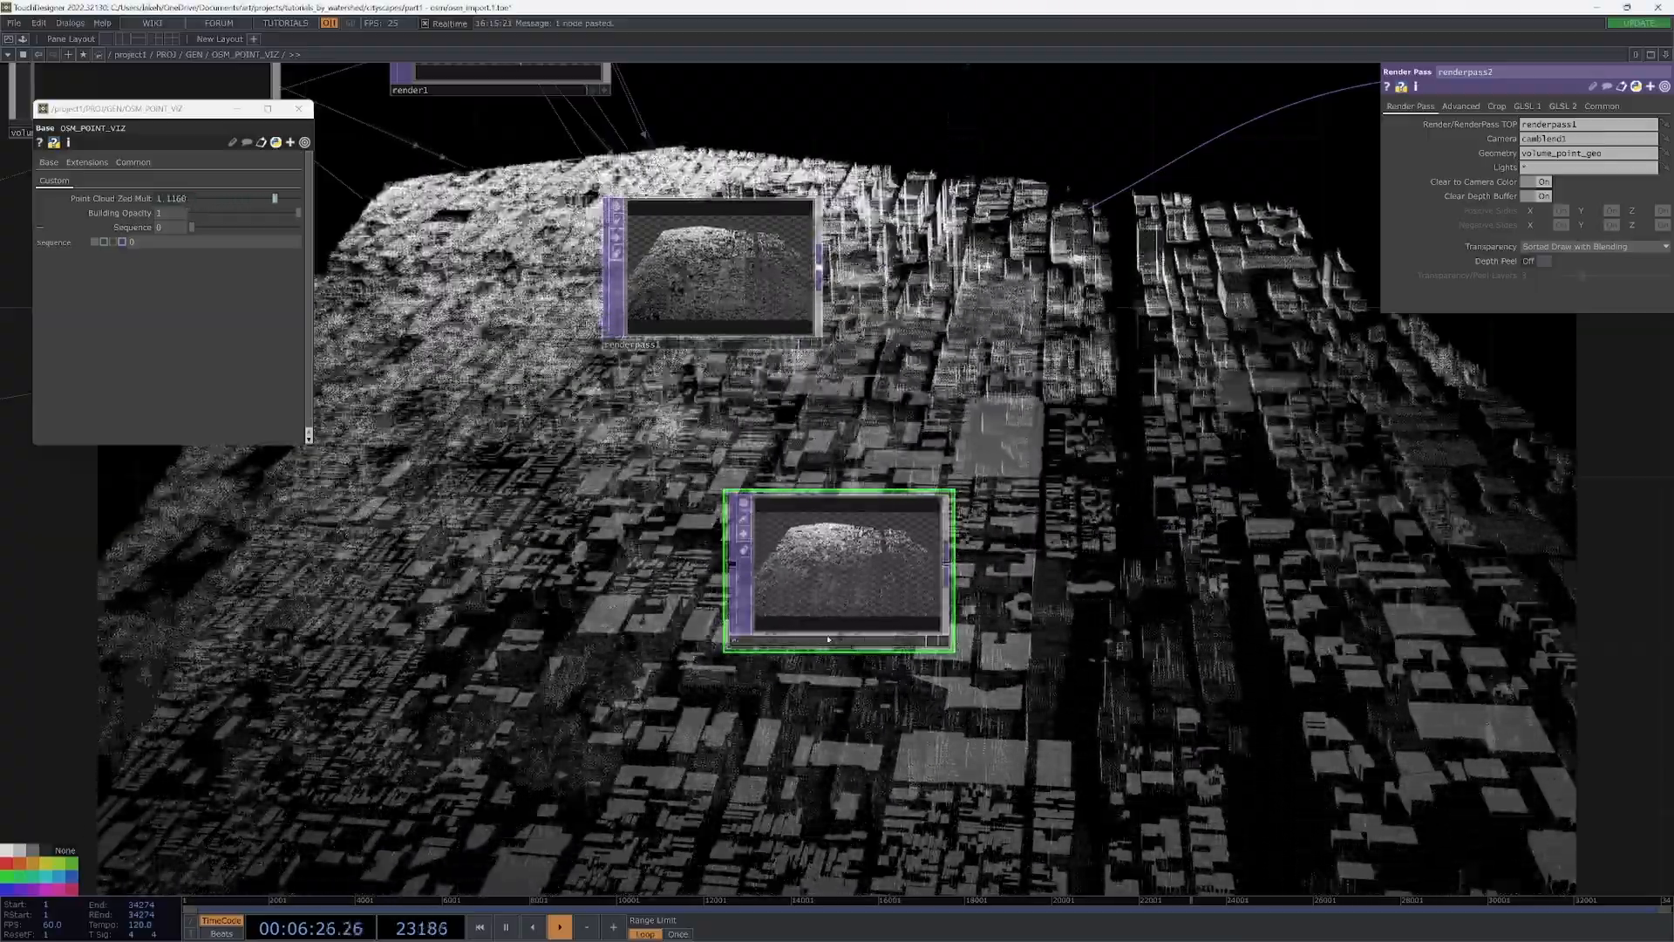
- Rename the renderpass2 operator as render_pts_only
click(827, 639)
text(render_pts_only)
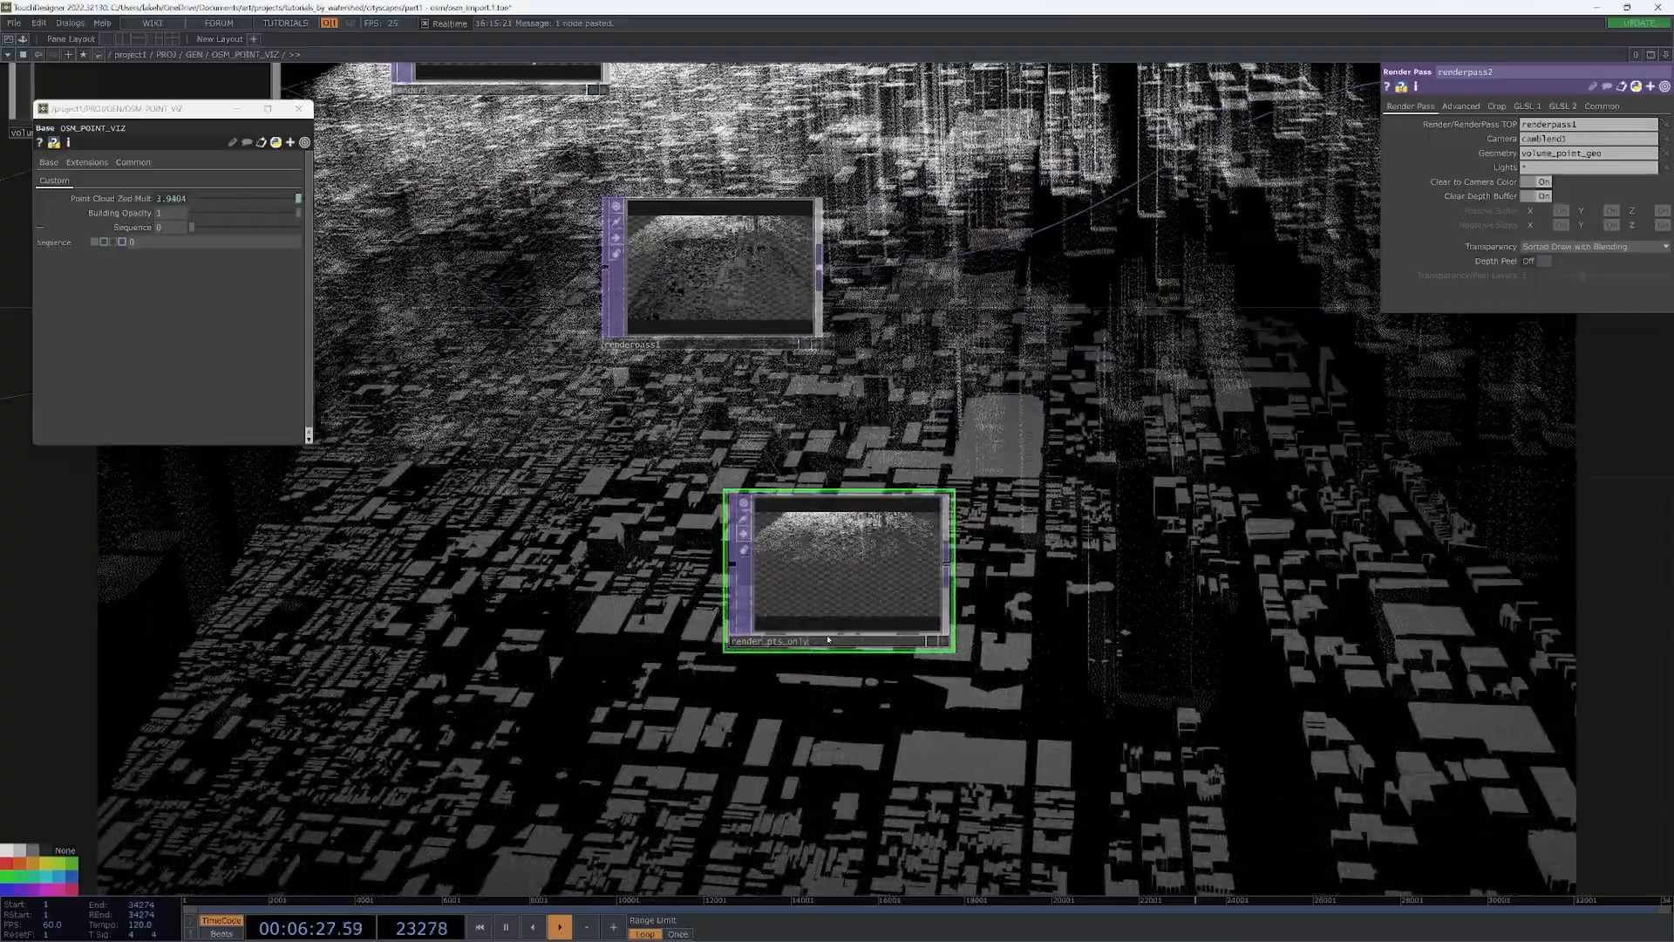
key(Return)
- Wire render_pts_only into transform1, move cross1 above the chain and align render_pts_only under renderpass1
scroll(1082, 484, down, 3)
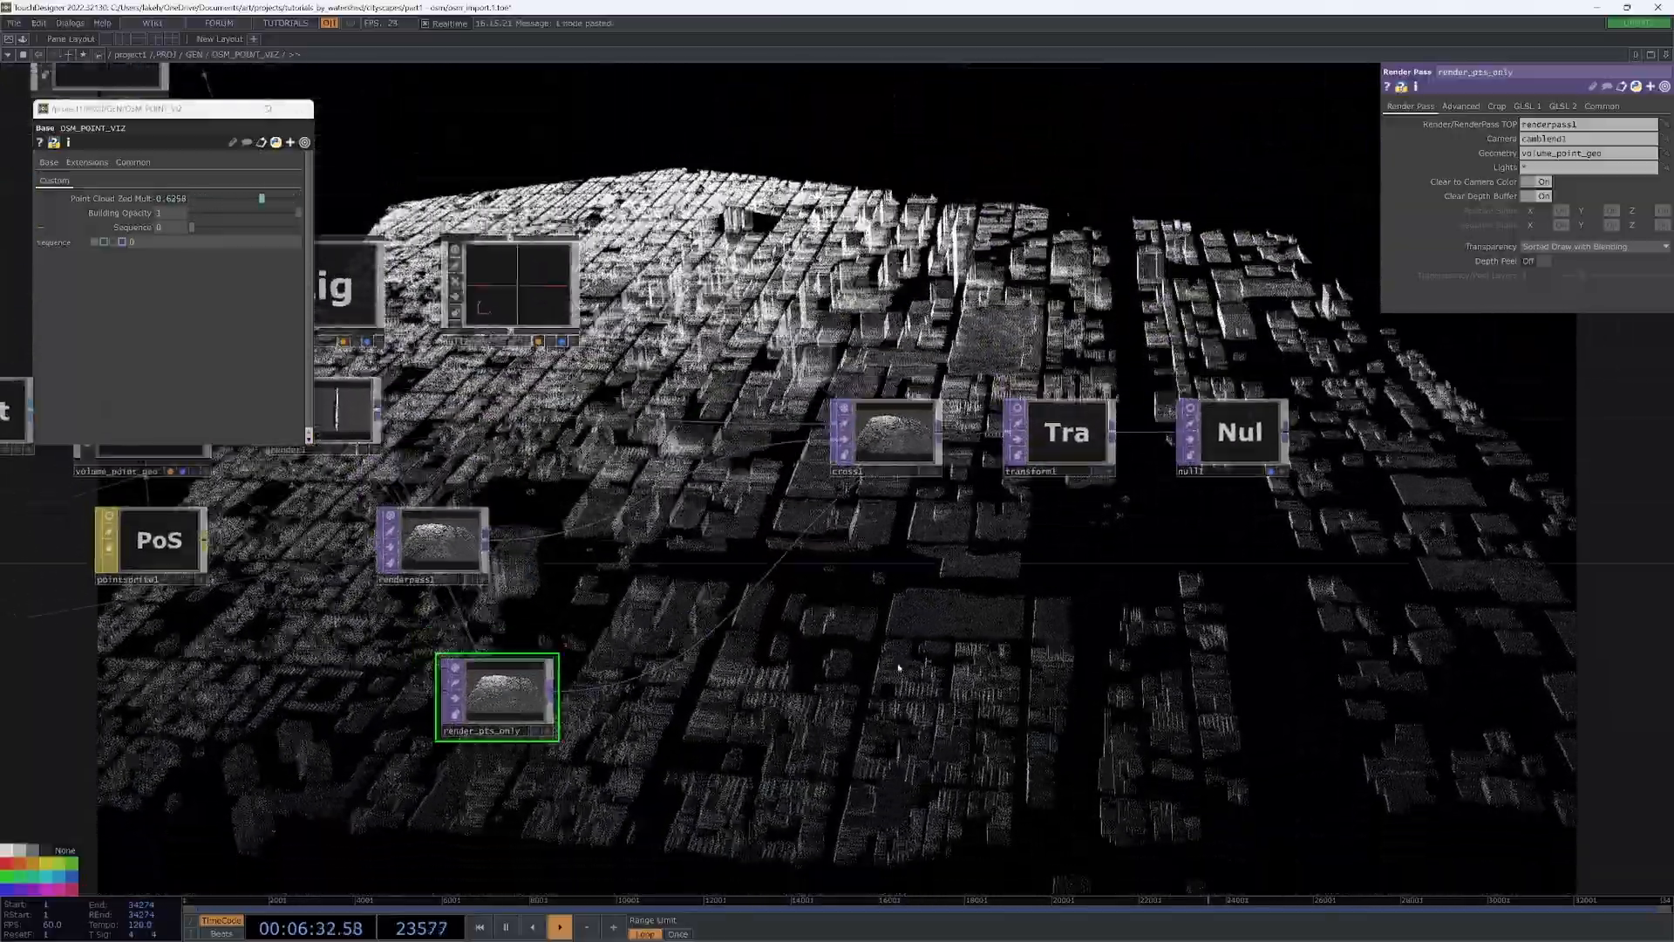
drag(898, 668, 1032, 625)
scroll(1031, 625, down, 3)
drag(1039, 521, 943, 486)
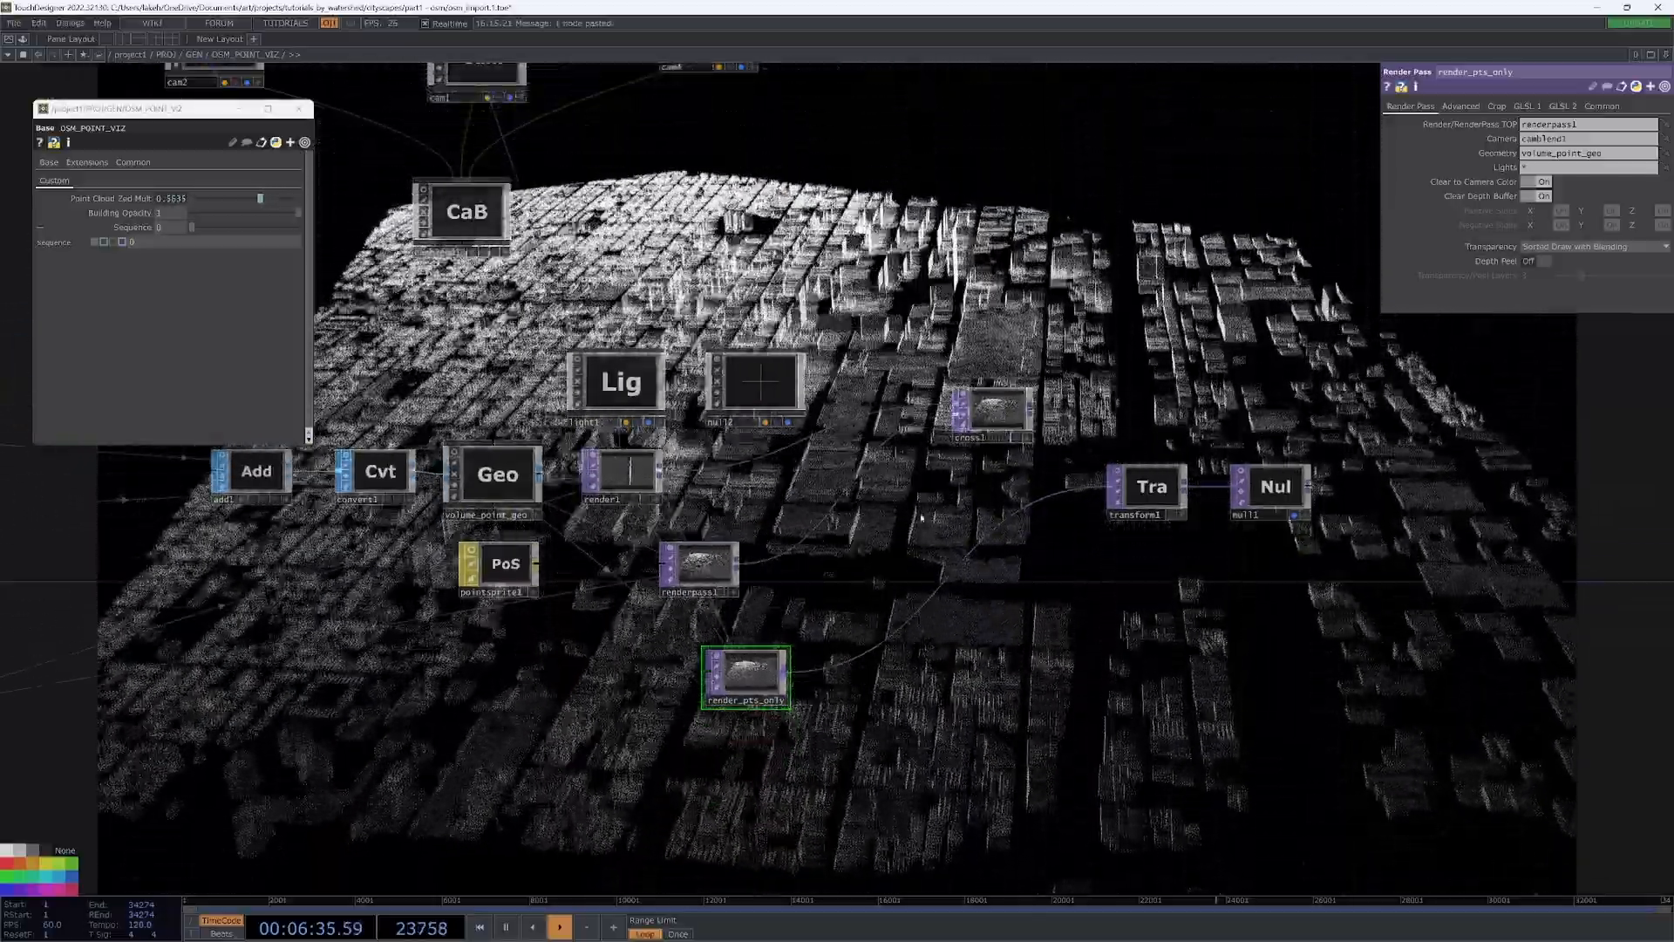
scroll(667, 553, up, 4)
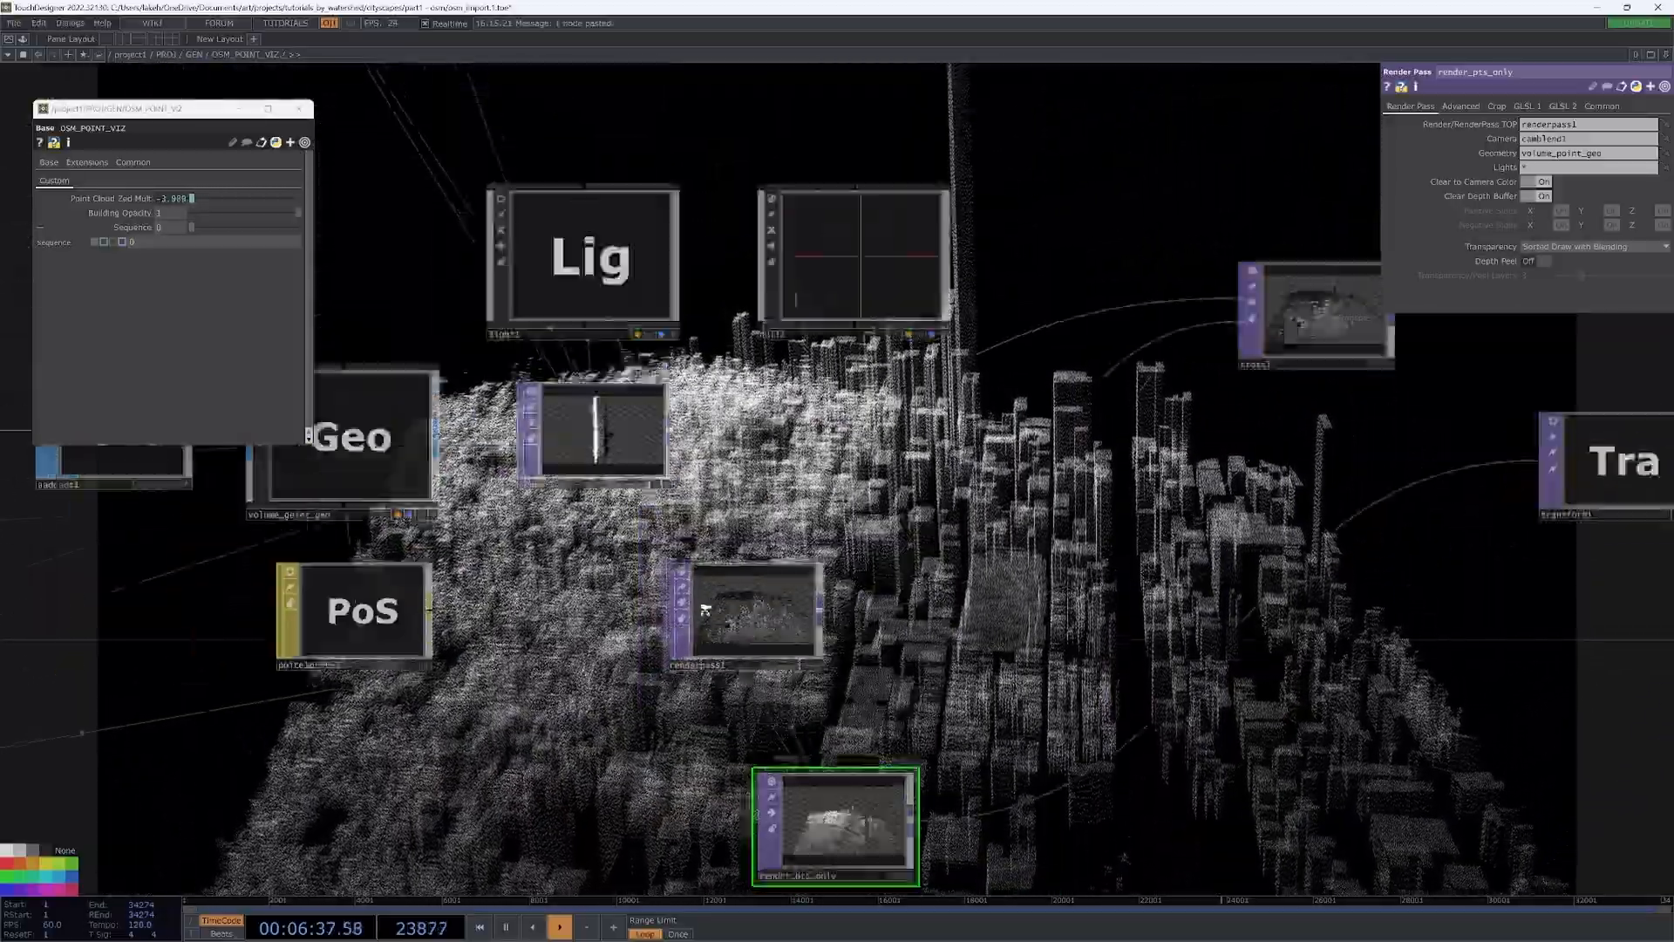
scroll(704, 610, down, 4)
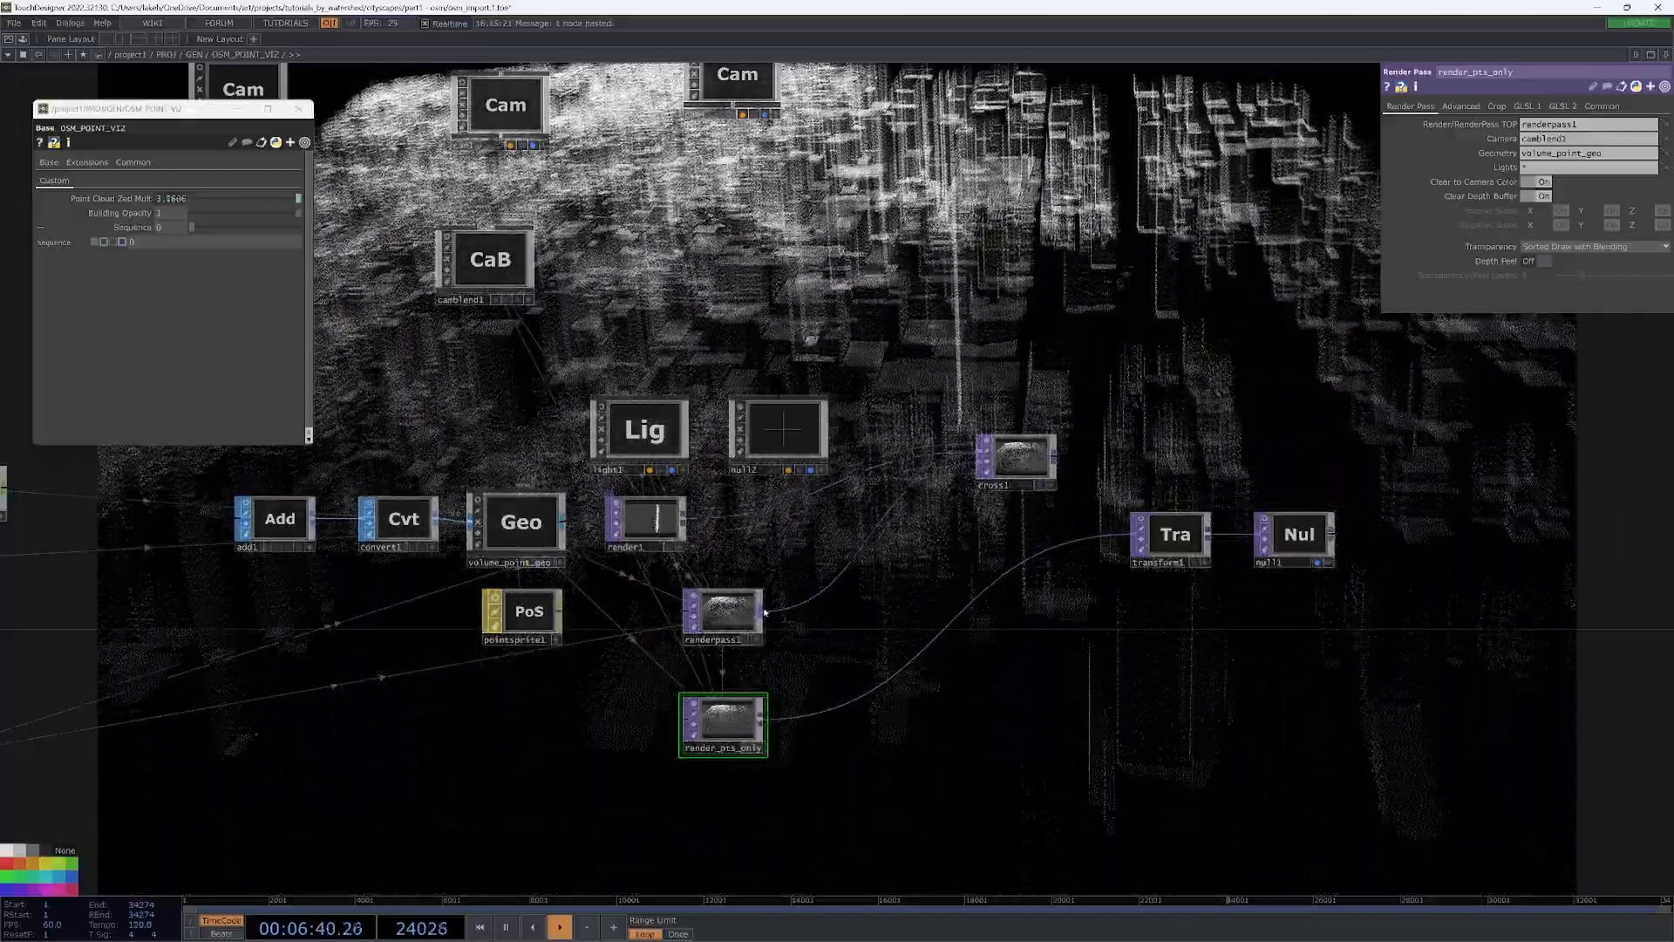
- Add a second Cross TOP before transform1 that takes renderpass1 and render_pts_only as its inputs
right_click(765, 613)
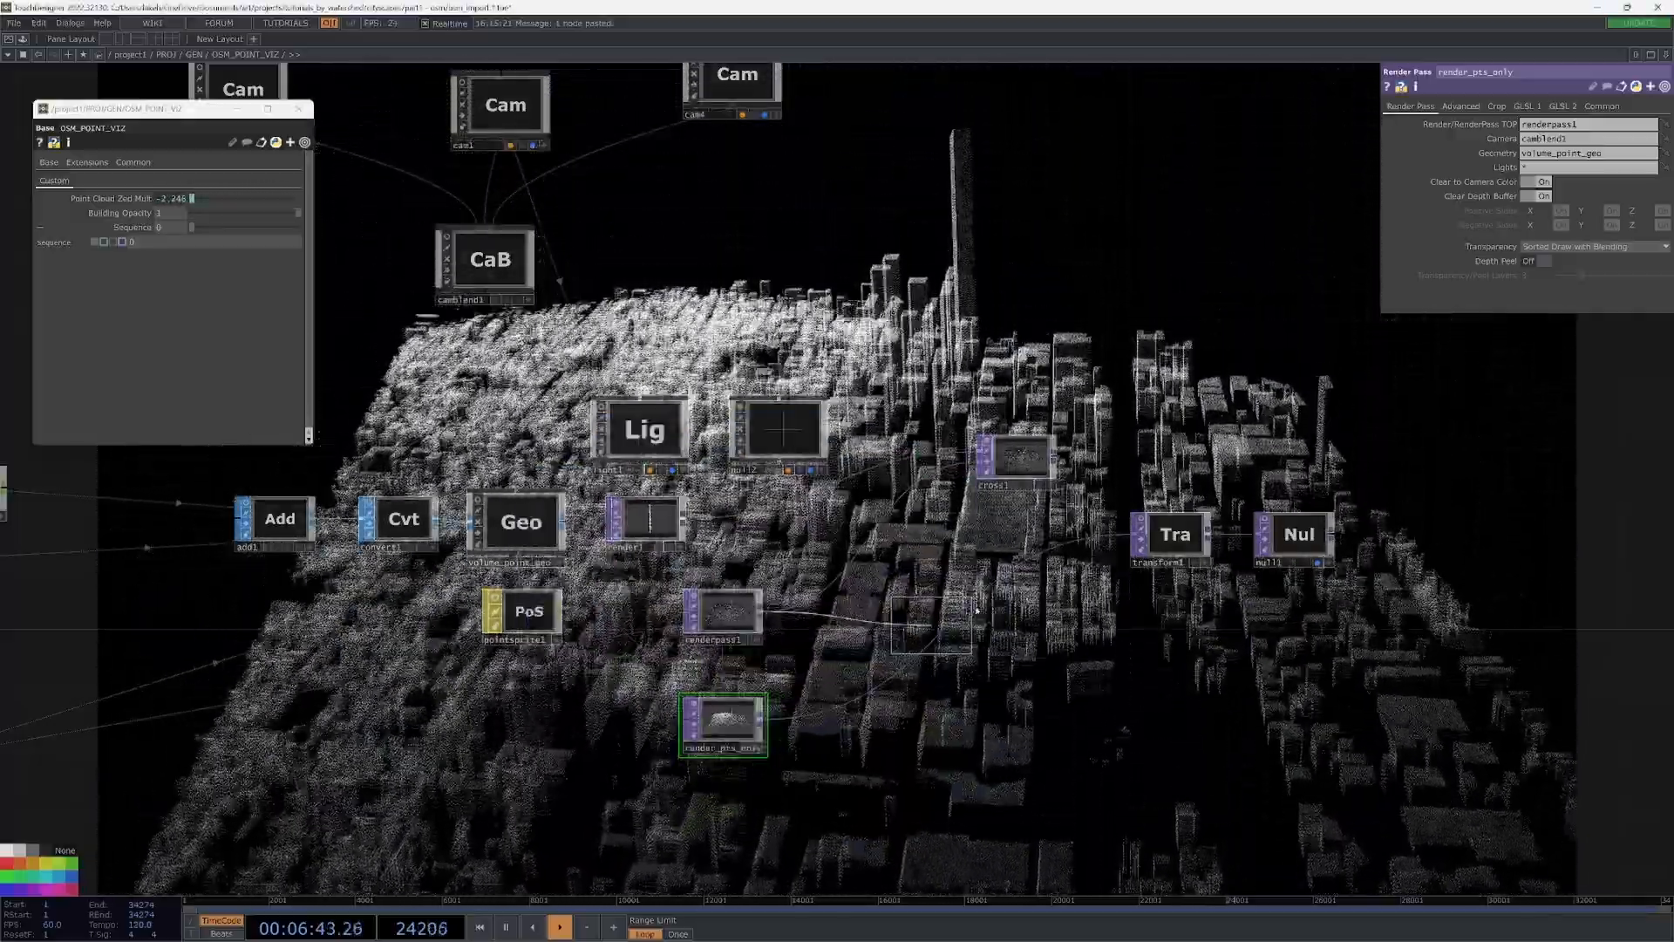
click(988, 560)
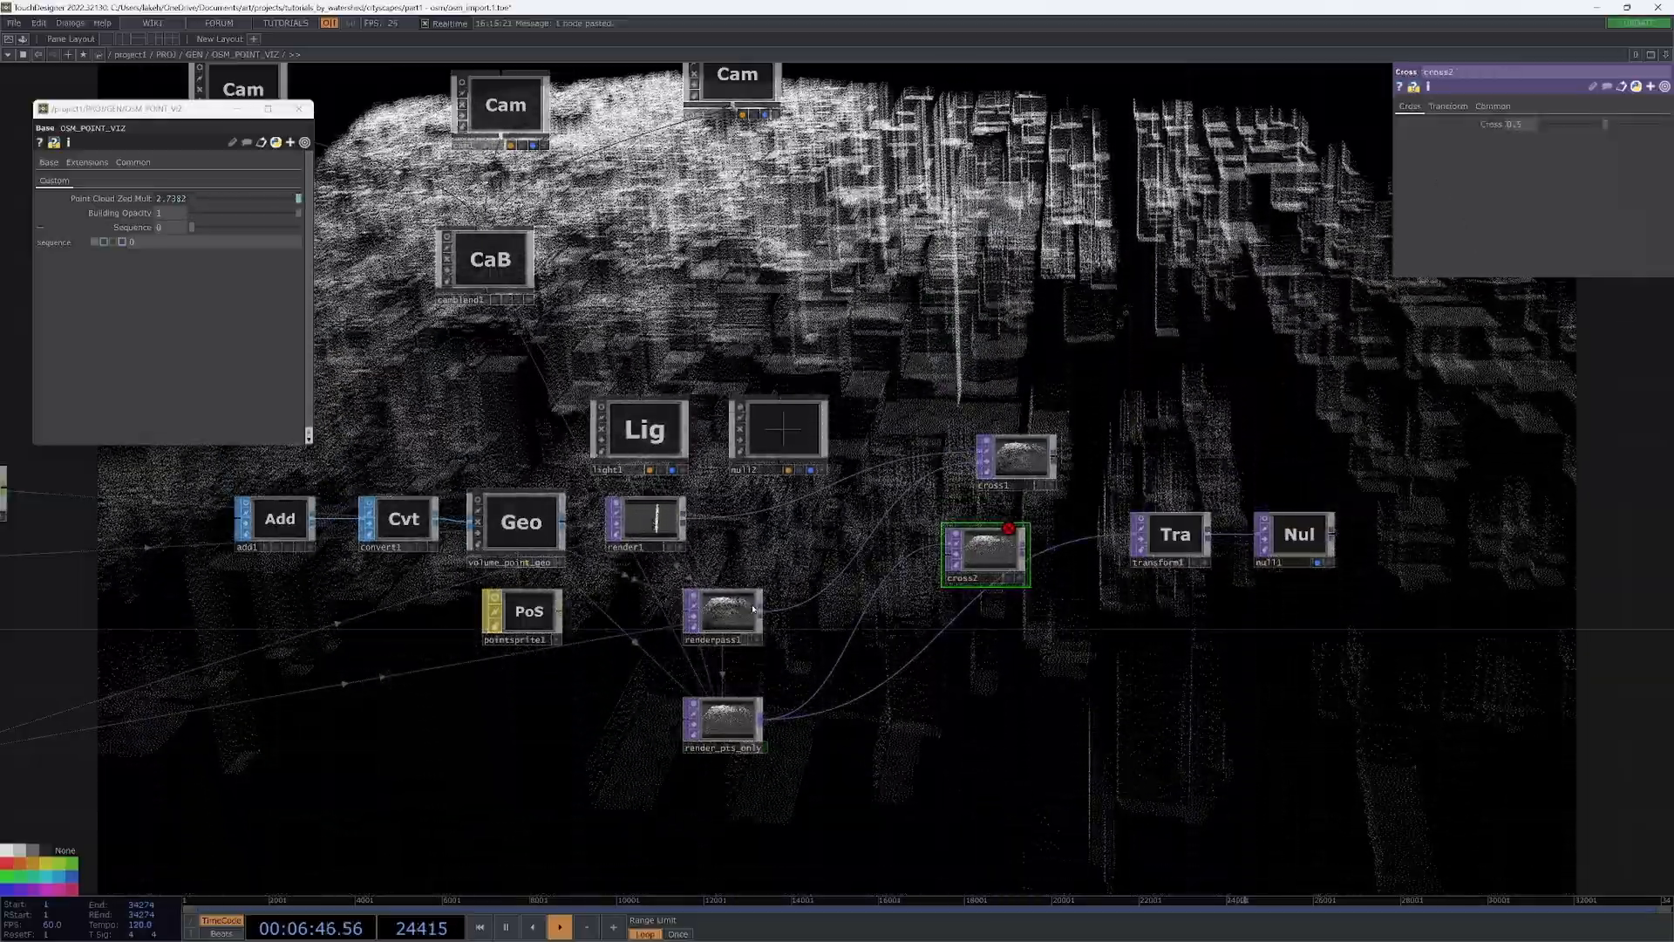
drag(764, 720, 954, 558)
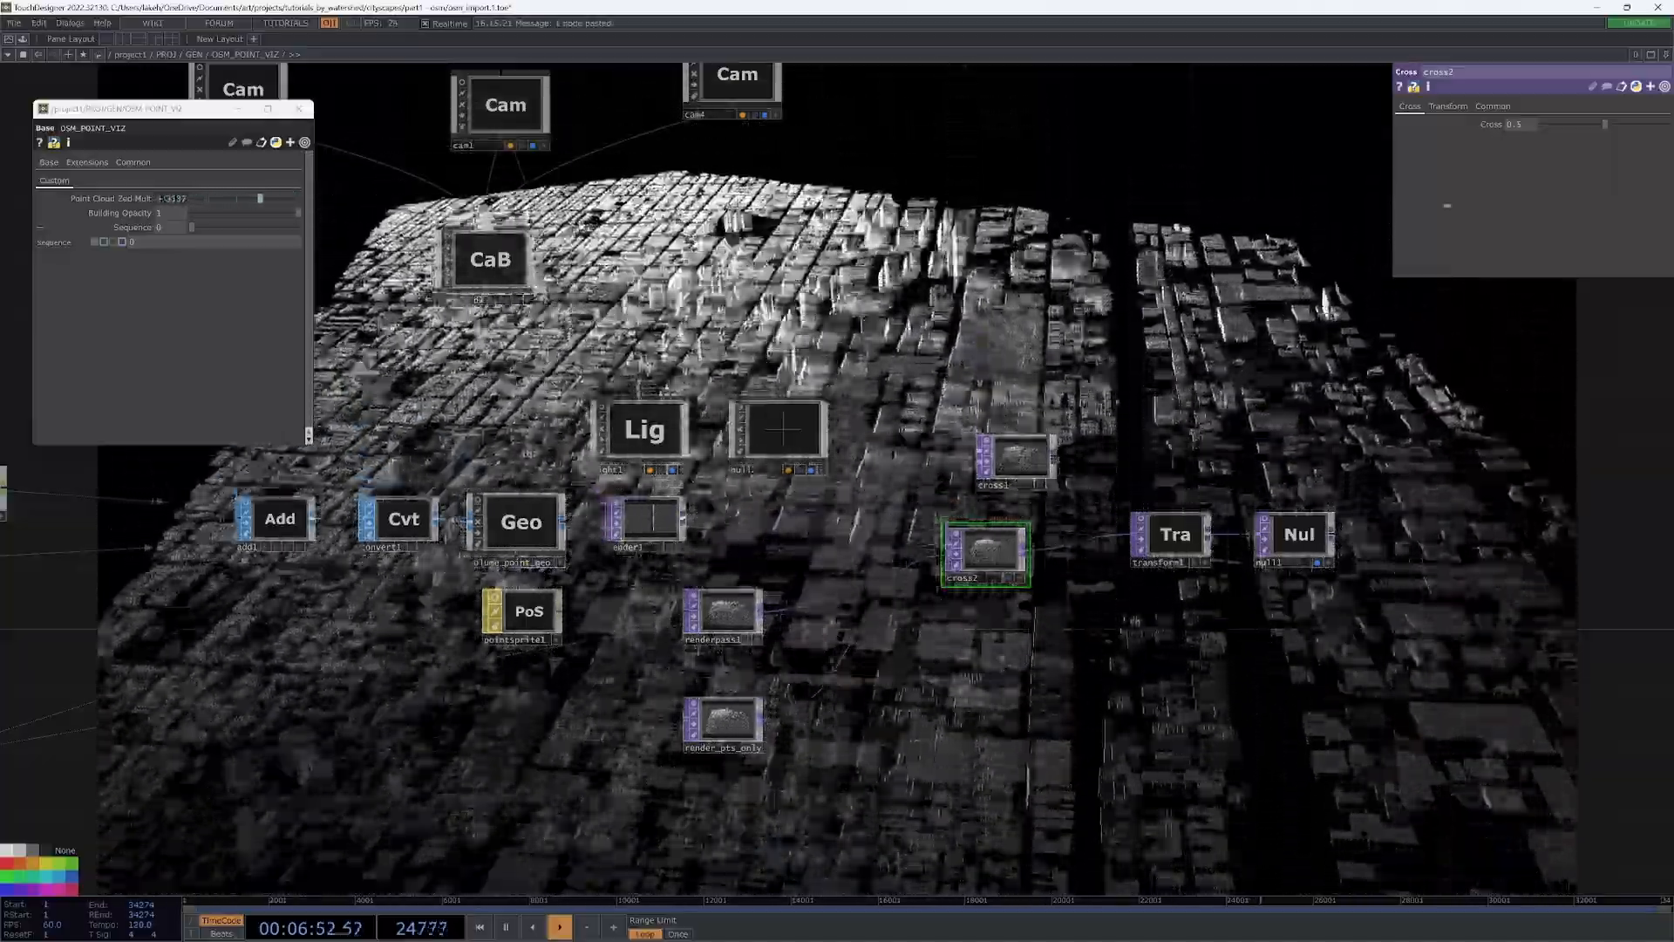
- Test the blend between the two passes and set the Cross value of cross2 to 1
drag(1604, 124, 1647, 145)
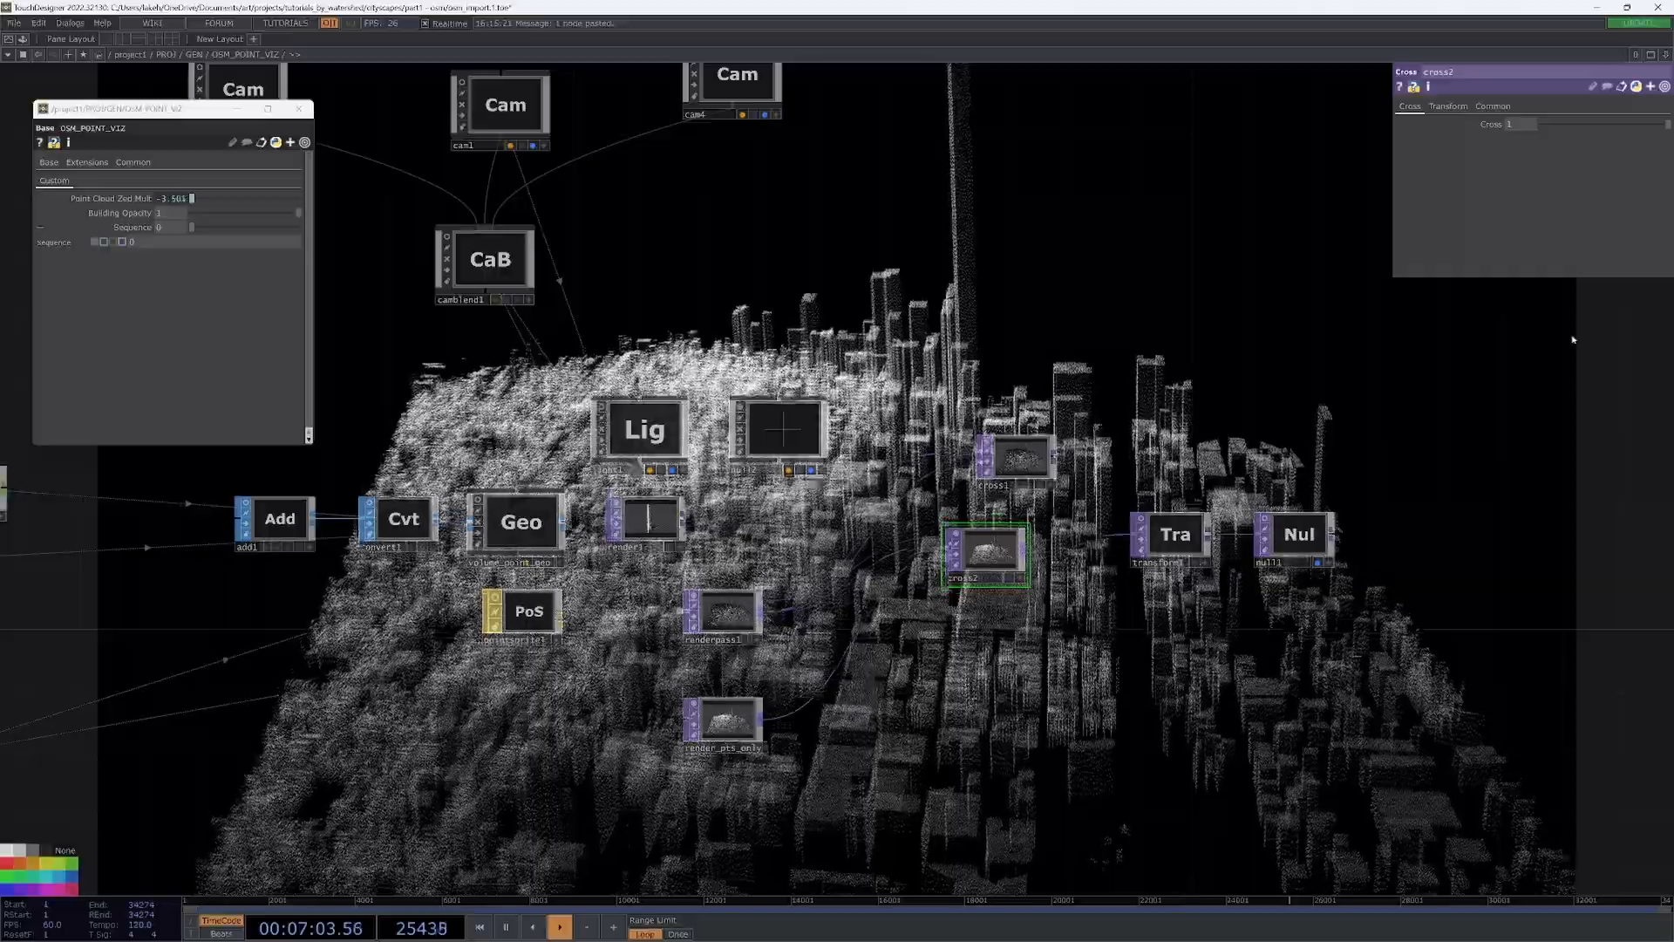
scroll(1220, 375, down, 2)
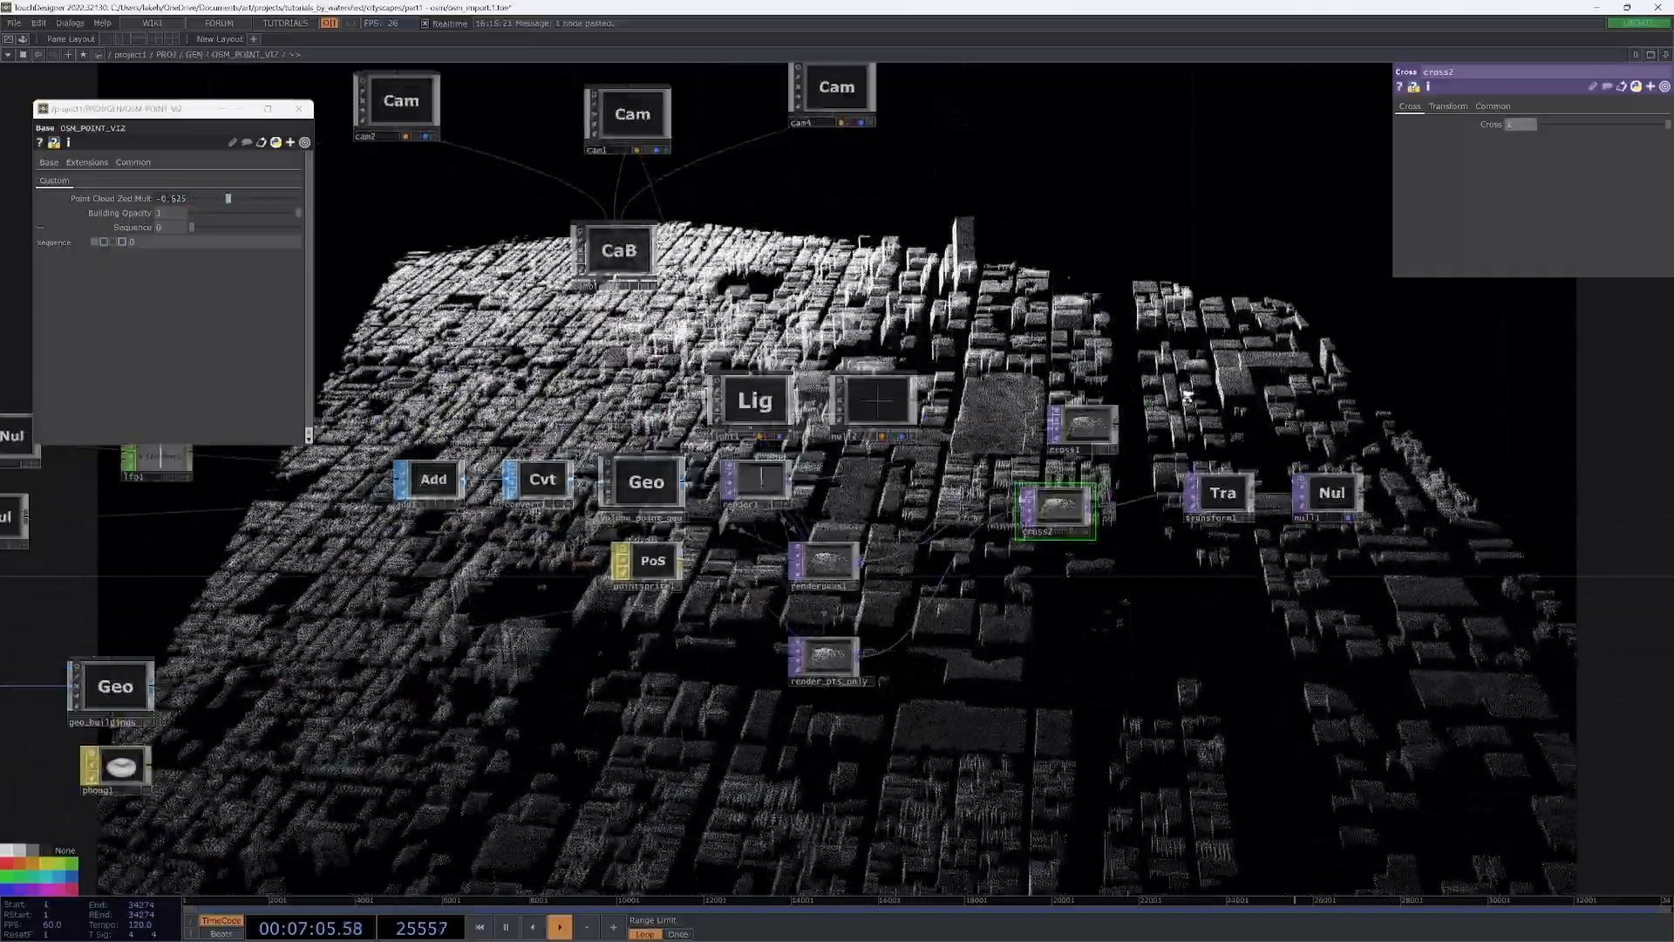
scroll(1188, 397, up, 1)
drag(1138, 372, 1084, 400)
drag(1244, 275, 1194, 343)
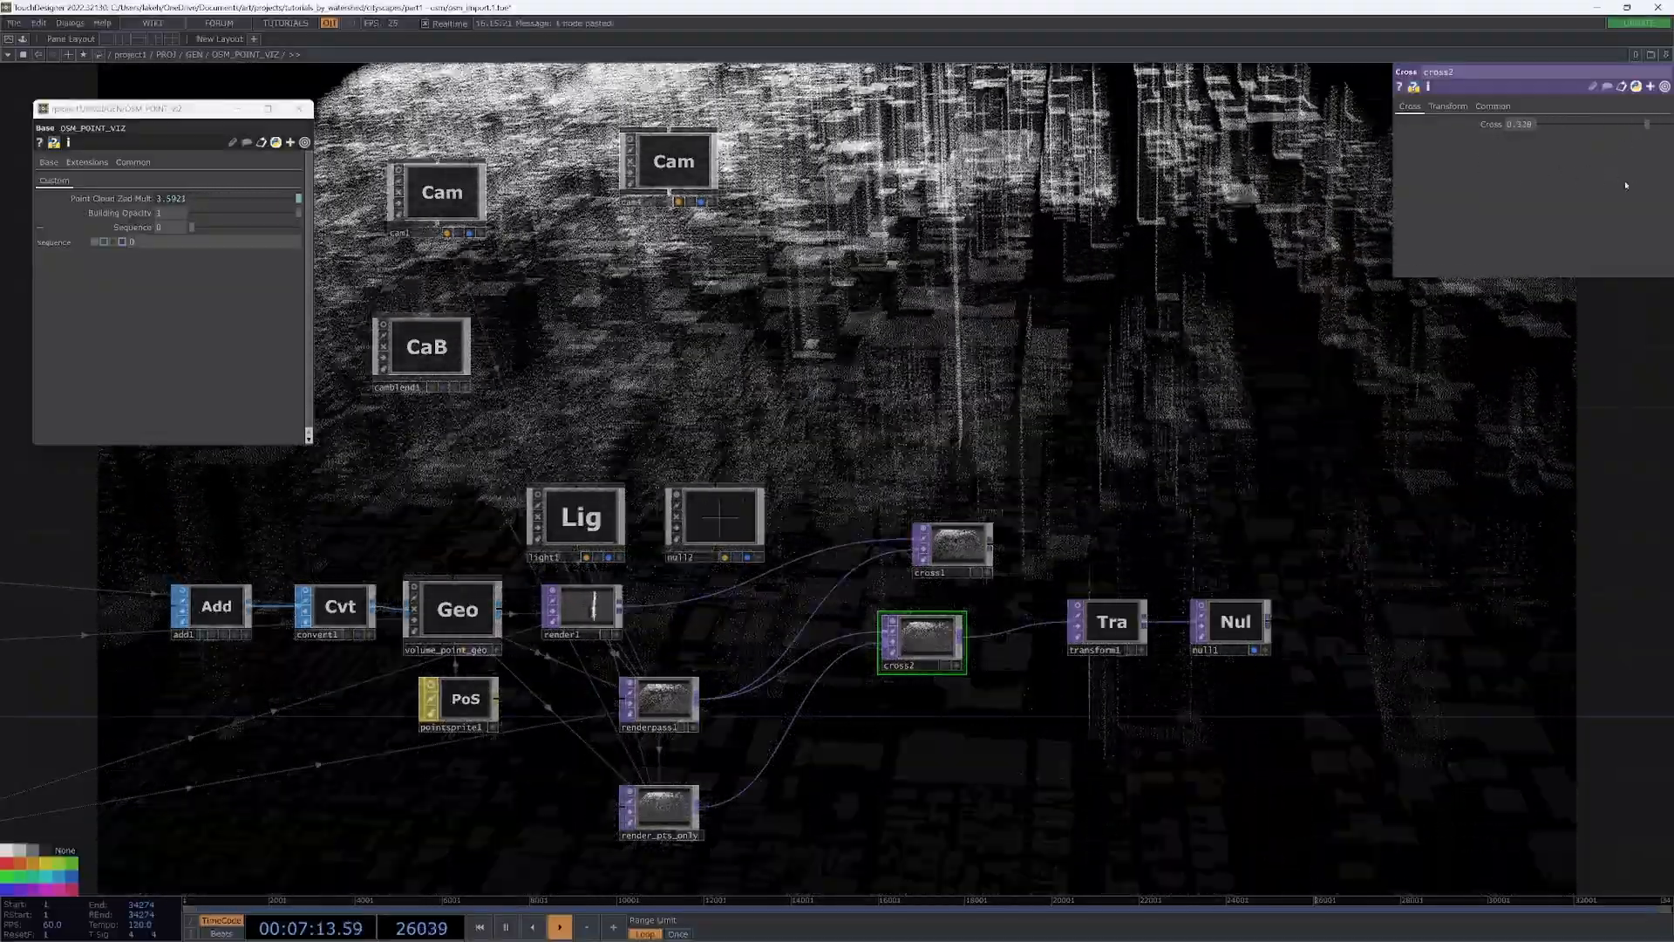
- Move pointfilein1, zed_compression_multiple and the vertex animation texture node farther from the pos and col nulls
scroll(1106, 425, down, 3)
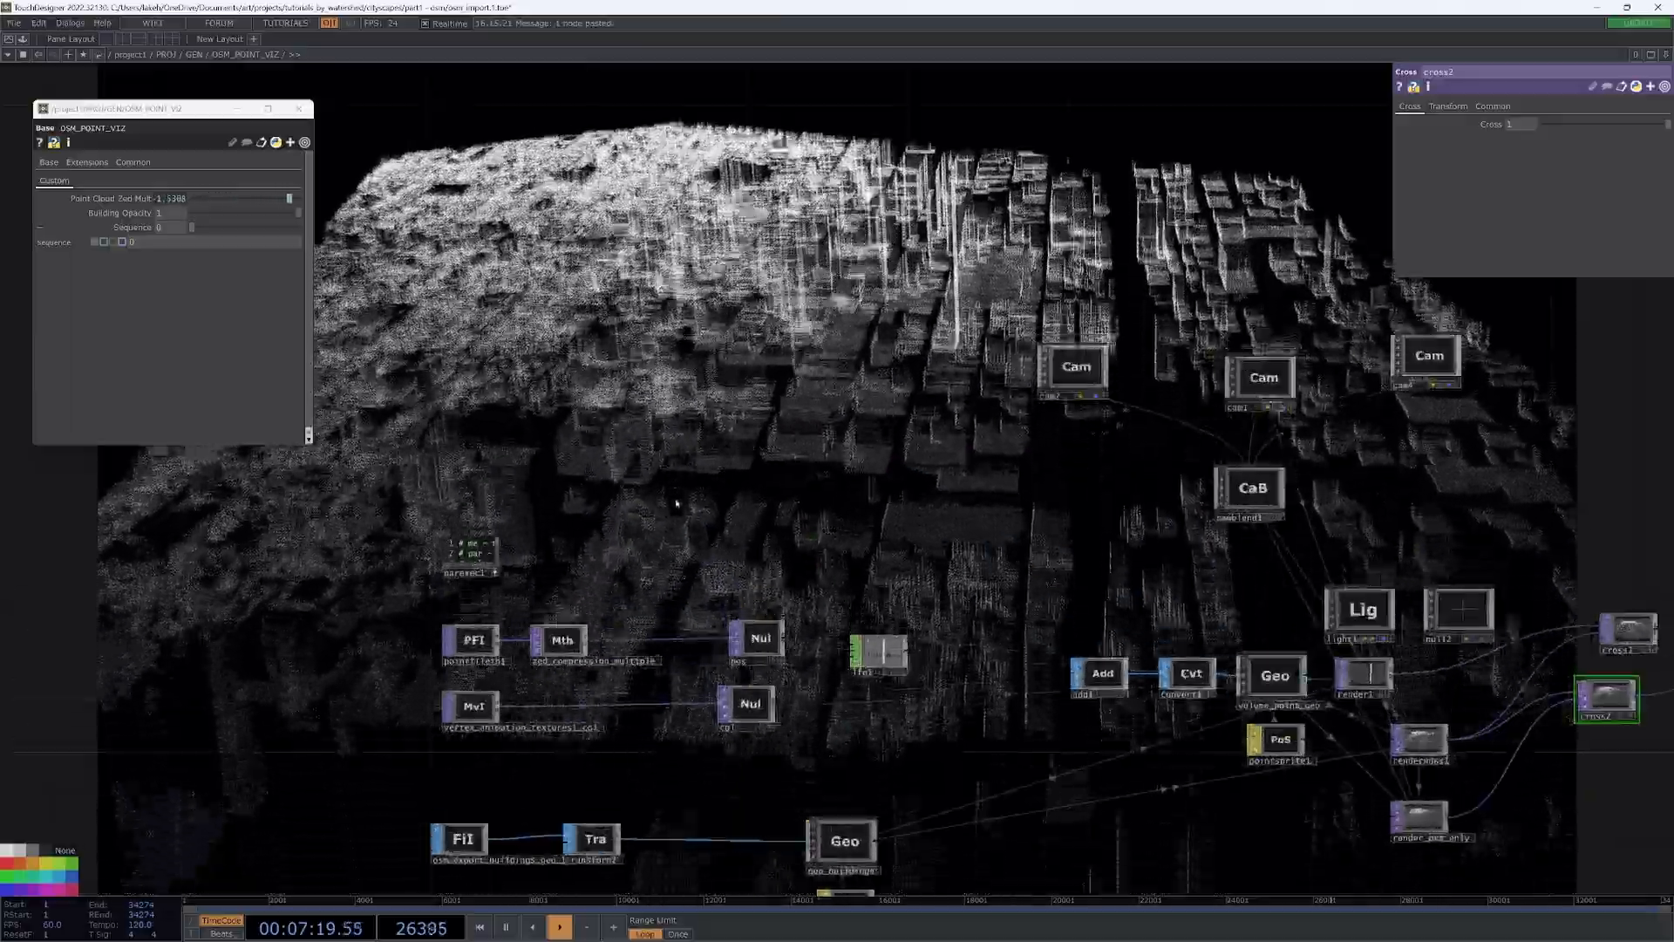
drag(676, 503, 804, 254)
click(711, 398)
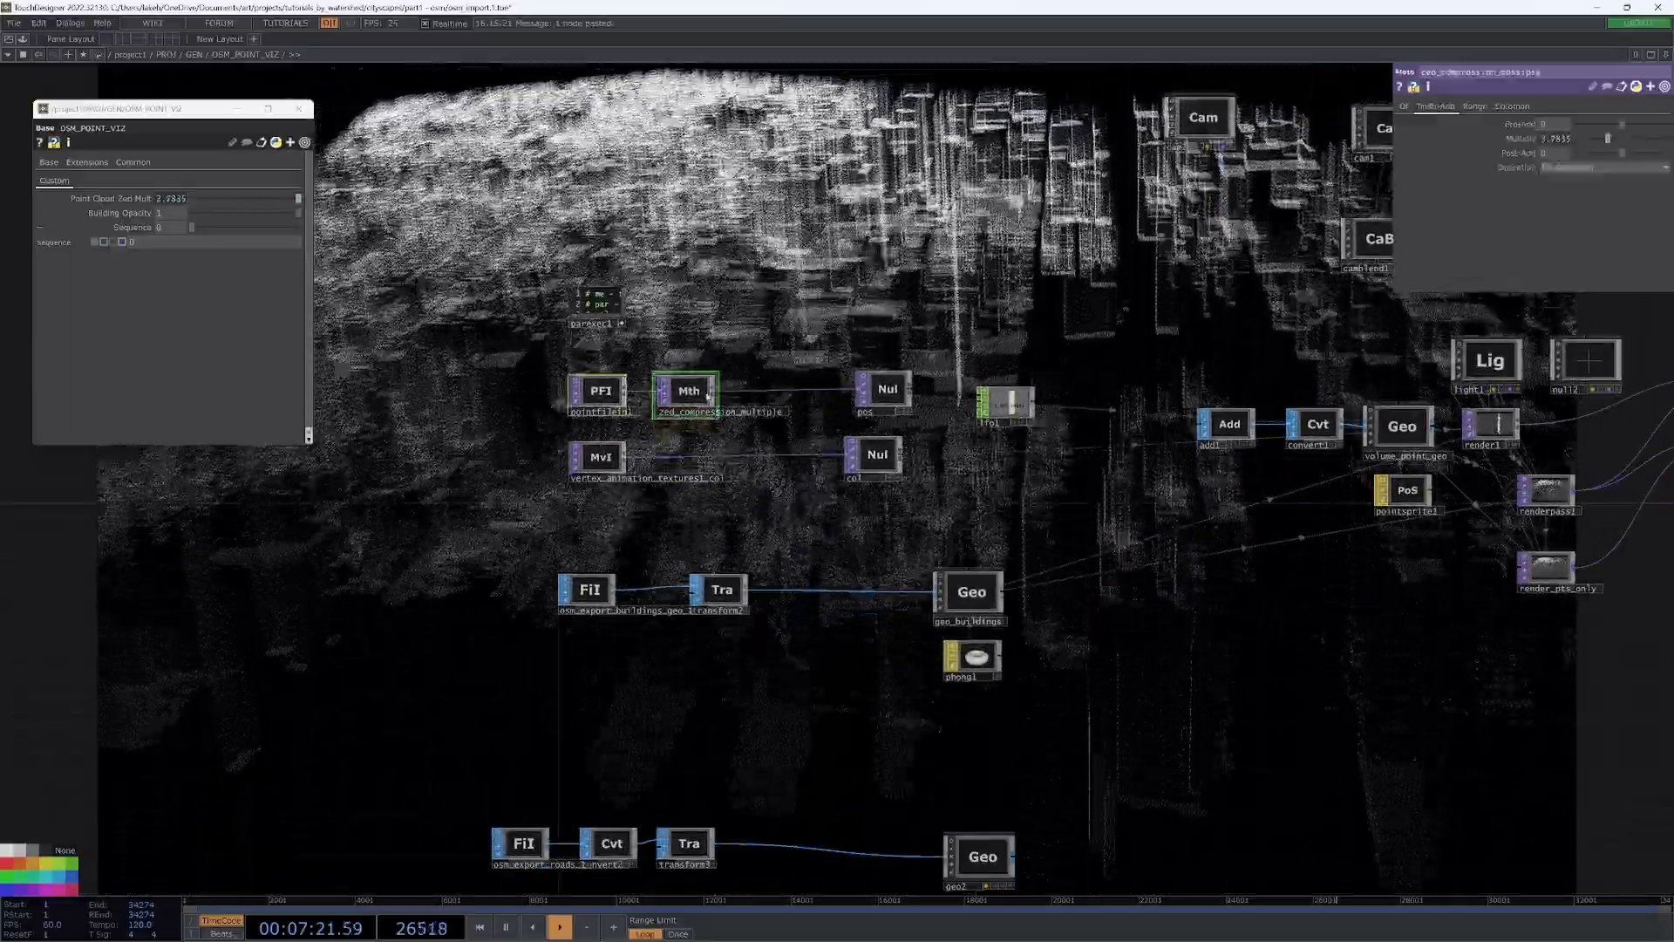
drag(691, 380, 624, 380)
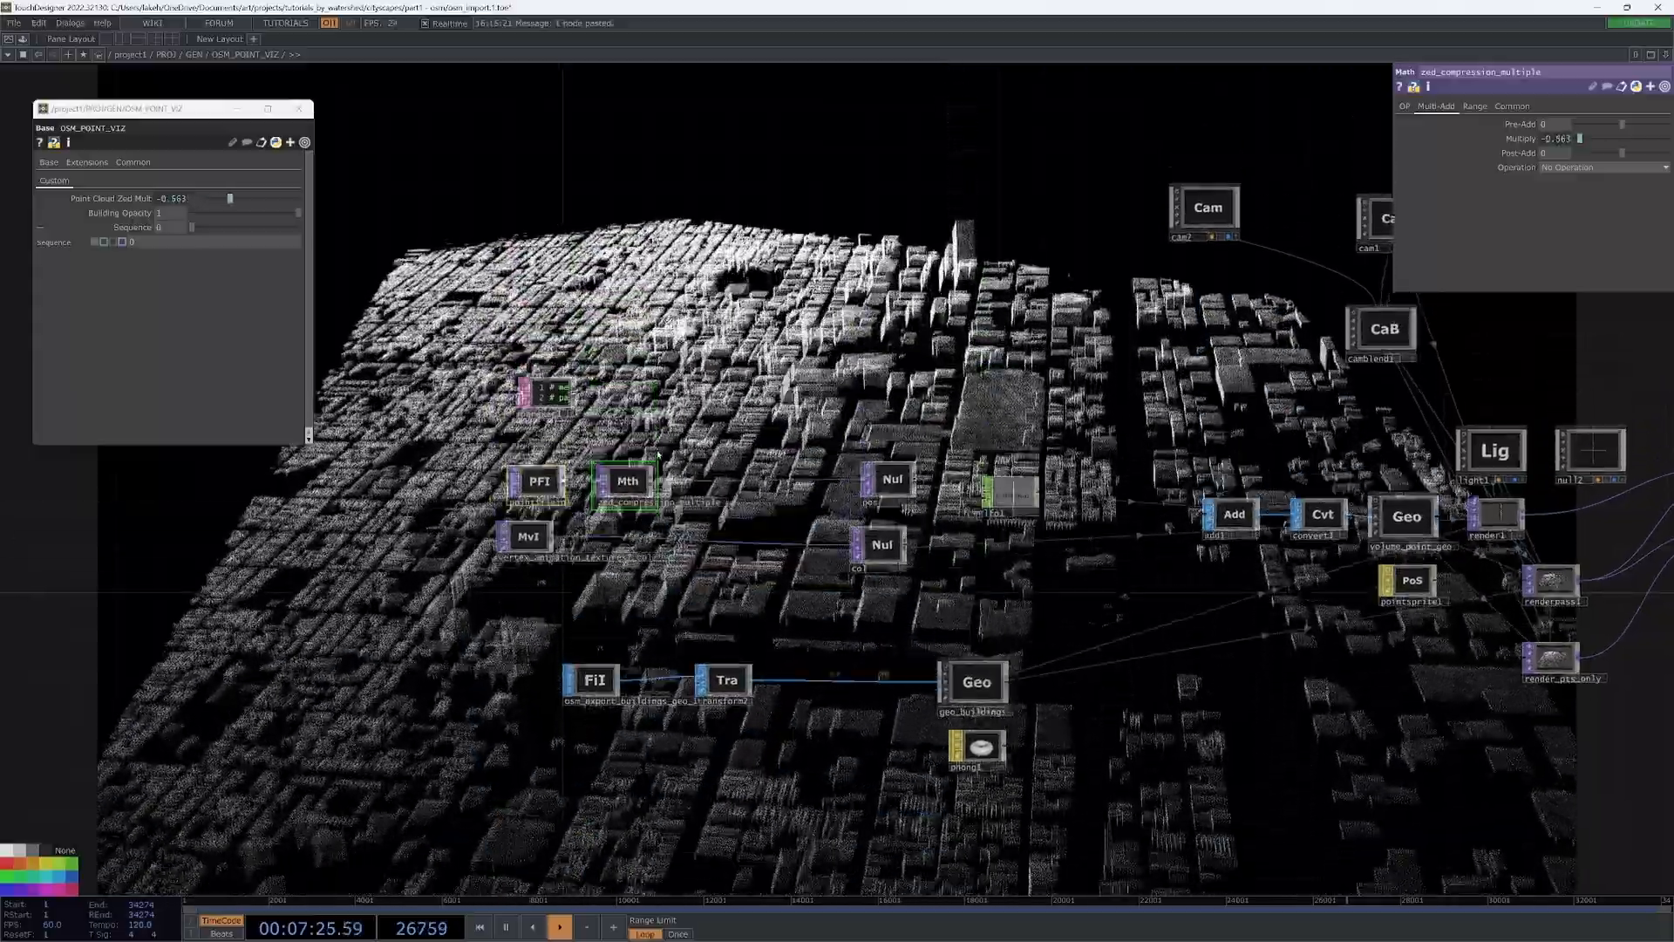
- Add a Null CHOP after lfo1 and move both nodes into the free space above the pos null
scroll(976, 520, up, 5)
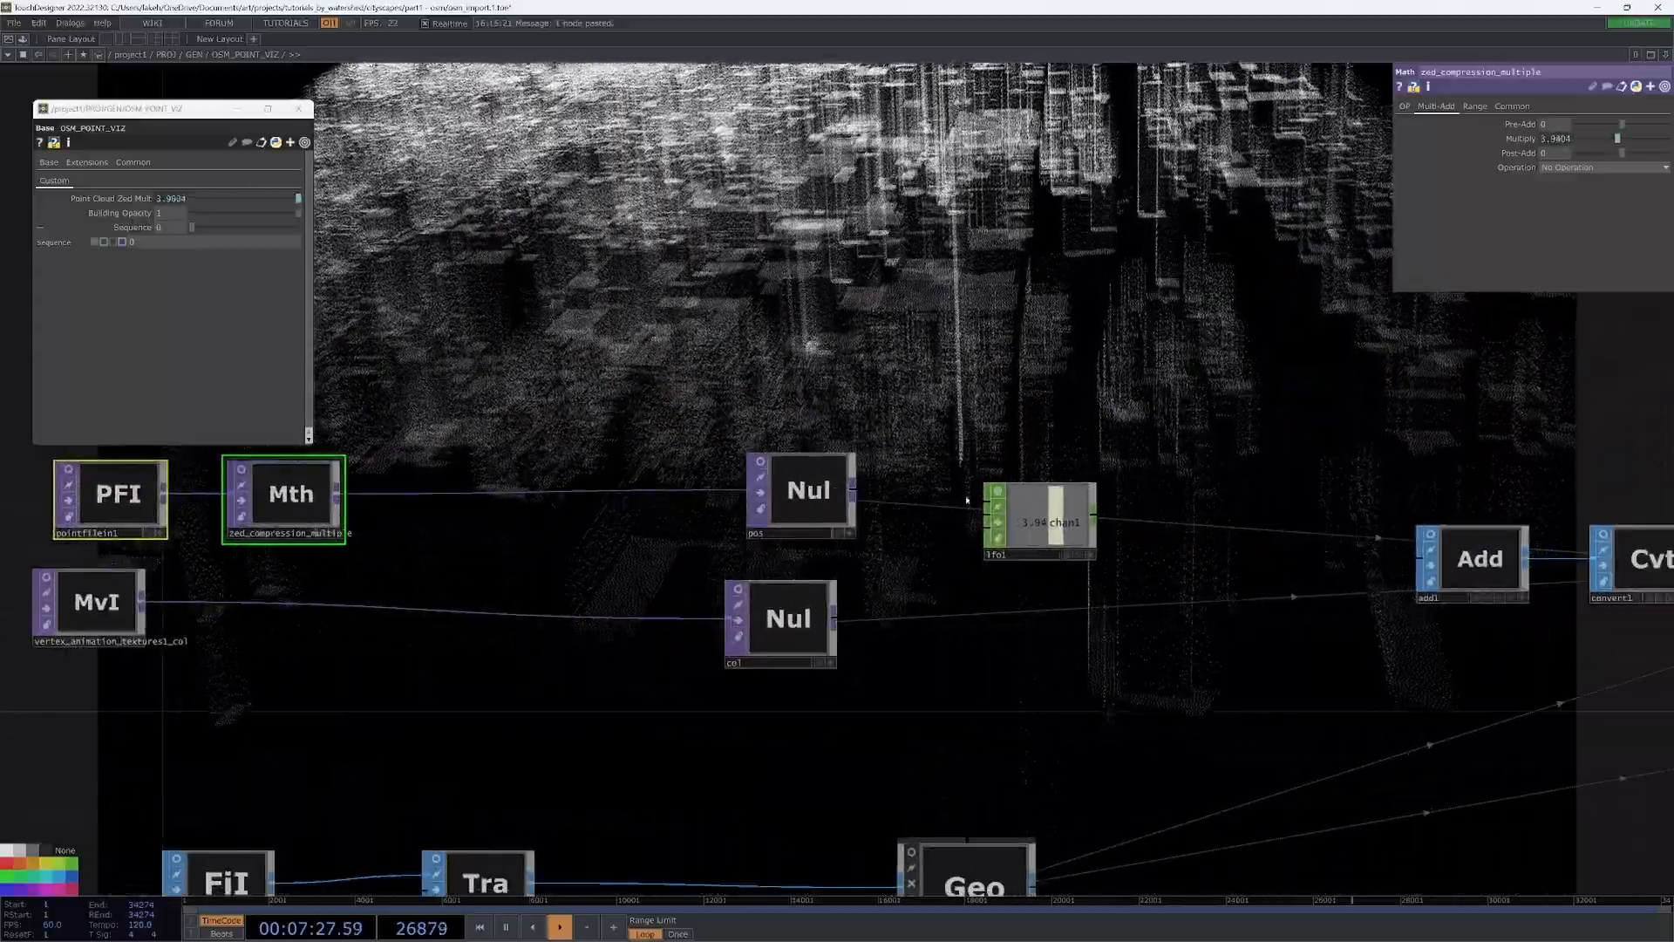
click(1008, 520)
key(Tab)
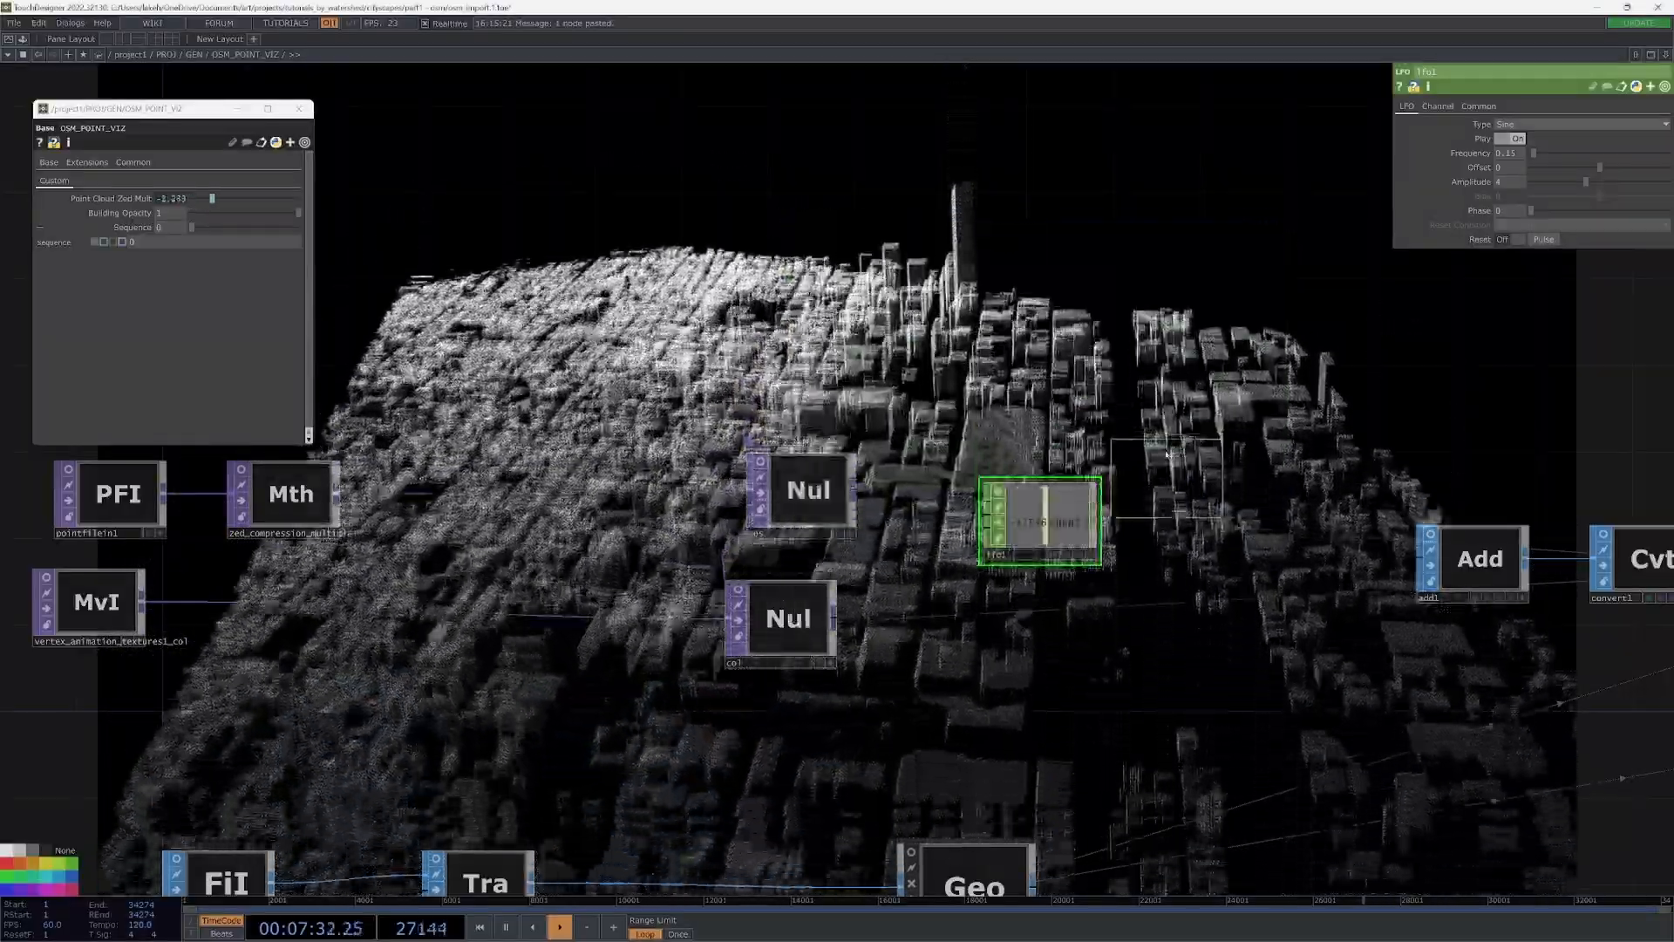
click(1168, 410)
drag(1117, 431, 1120, 430)
drag(1151, 415, 1218, 460)
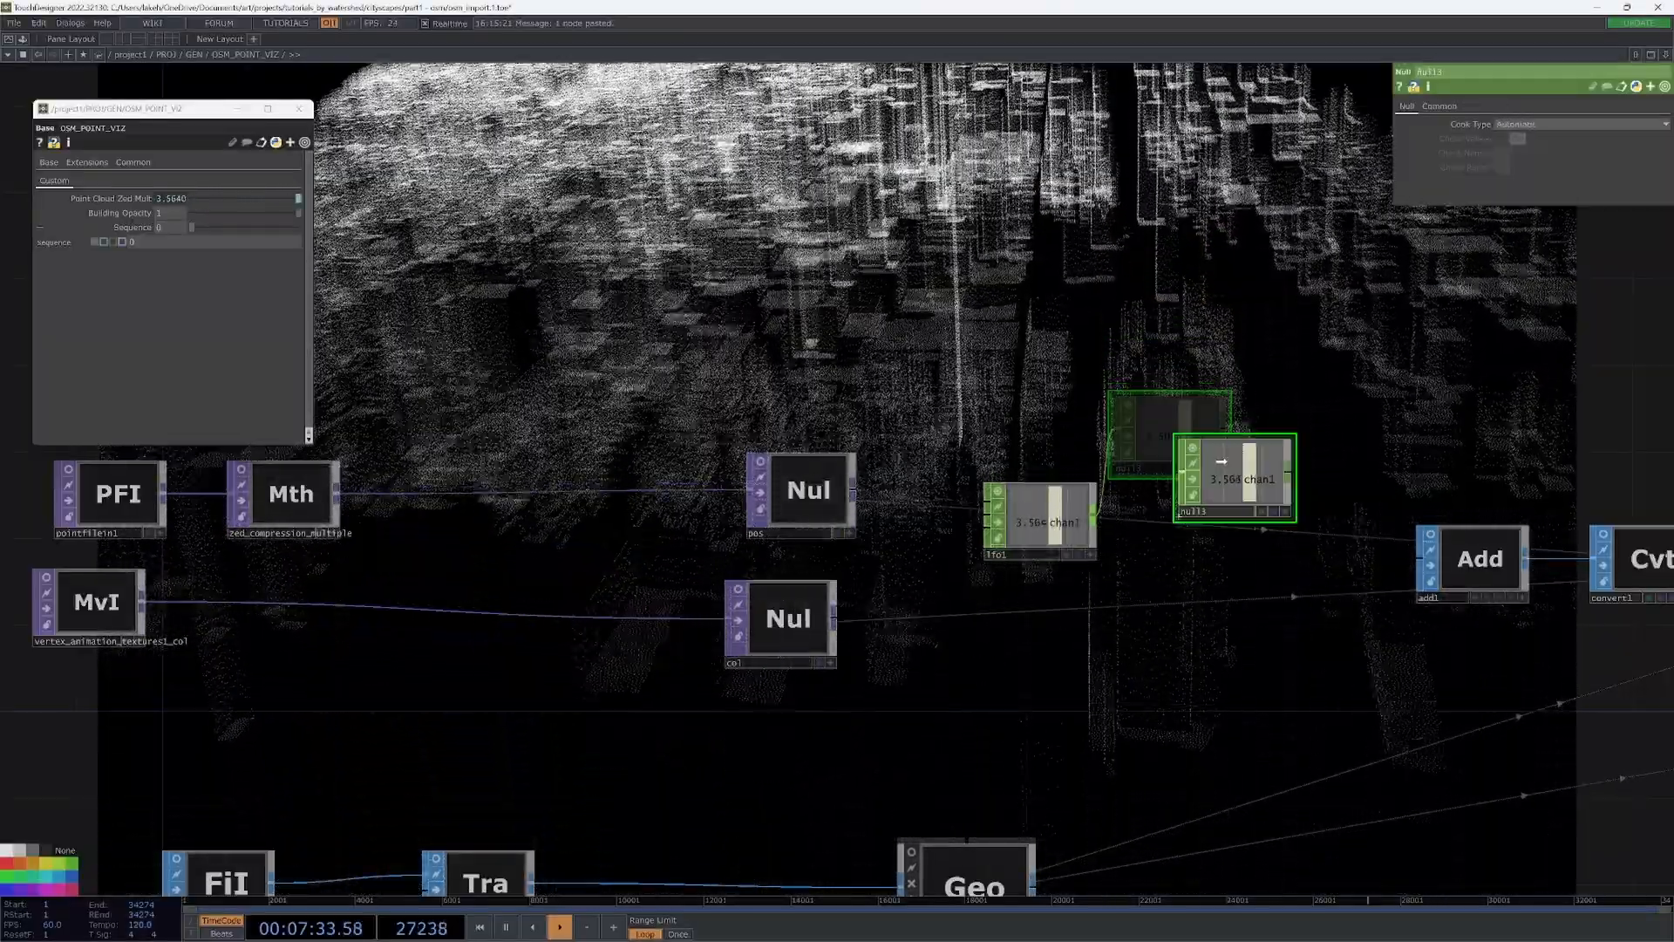
drag(1458, 466, 1119, 433)
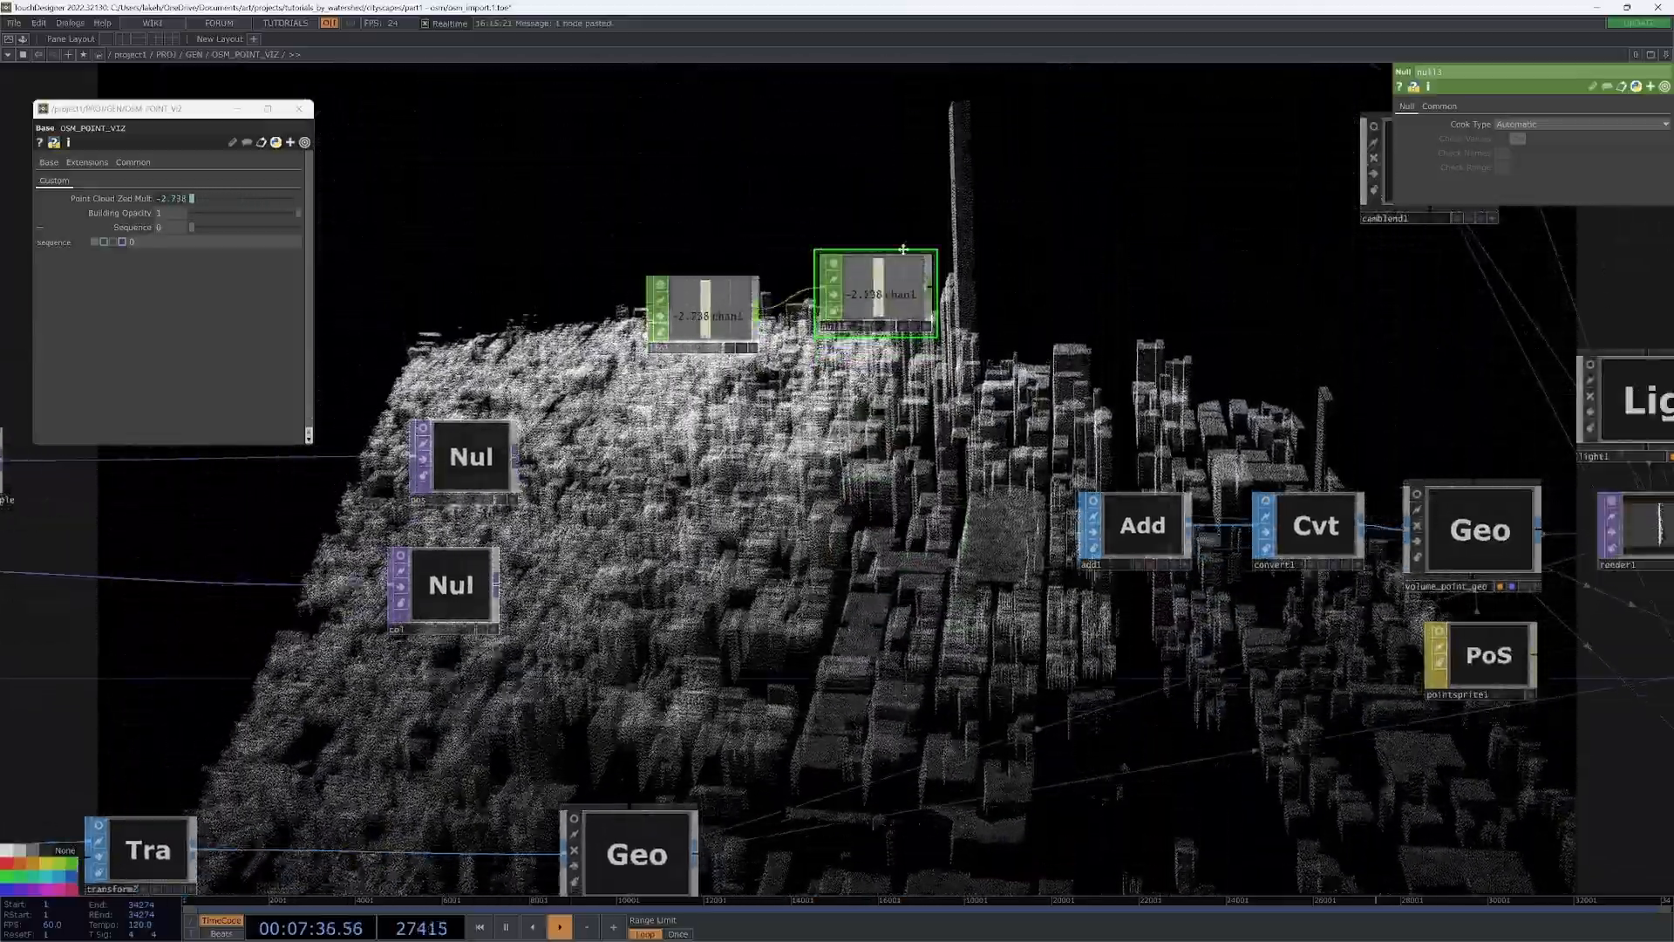
drag(755, 270, 960, 480)
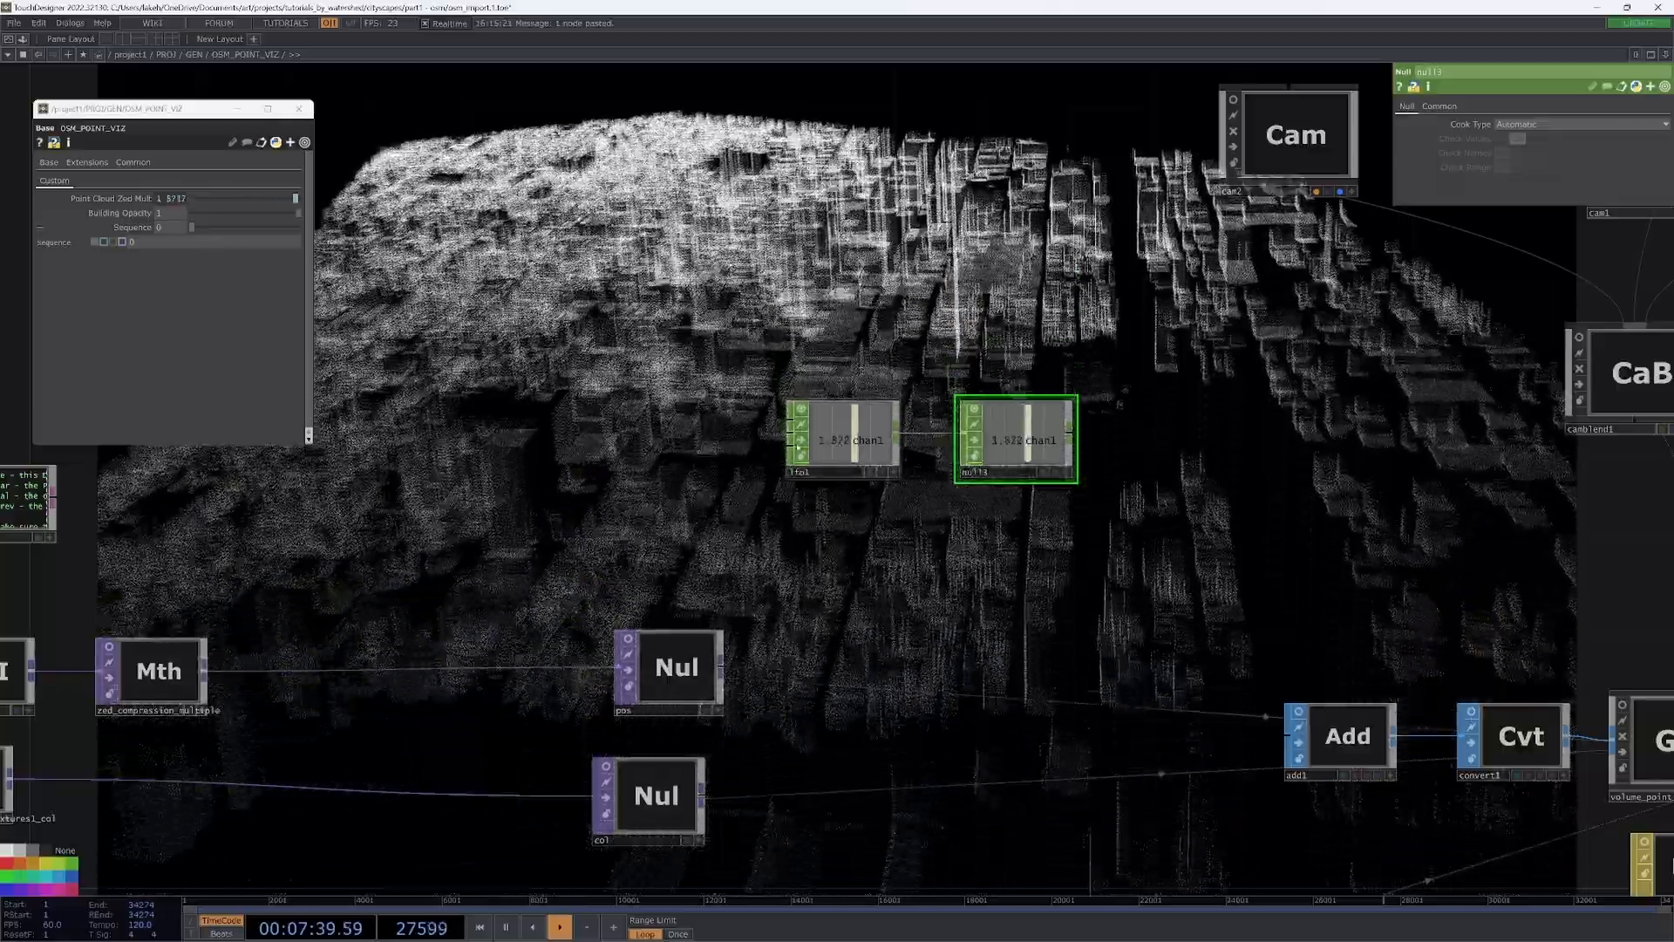
- Add a Noise CHOP directly above lfo1
key(Tab)
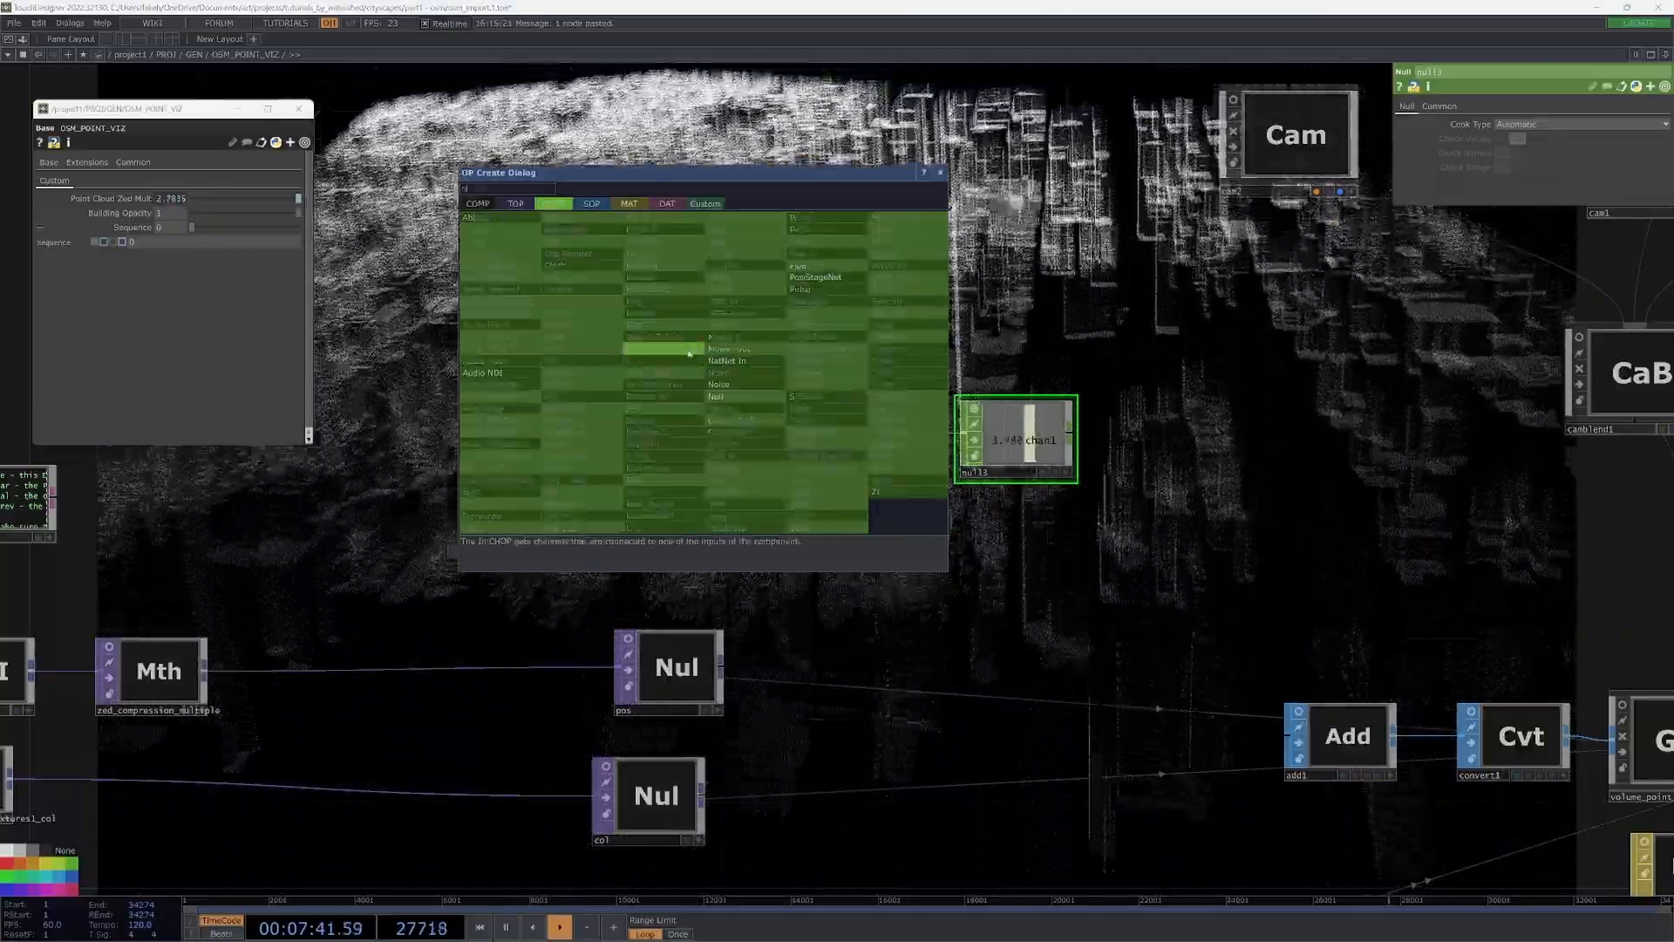
text(noi)
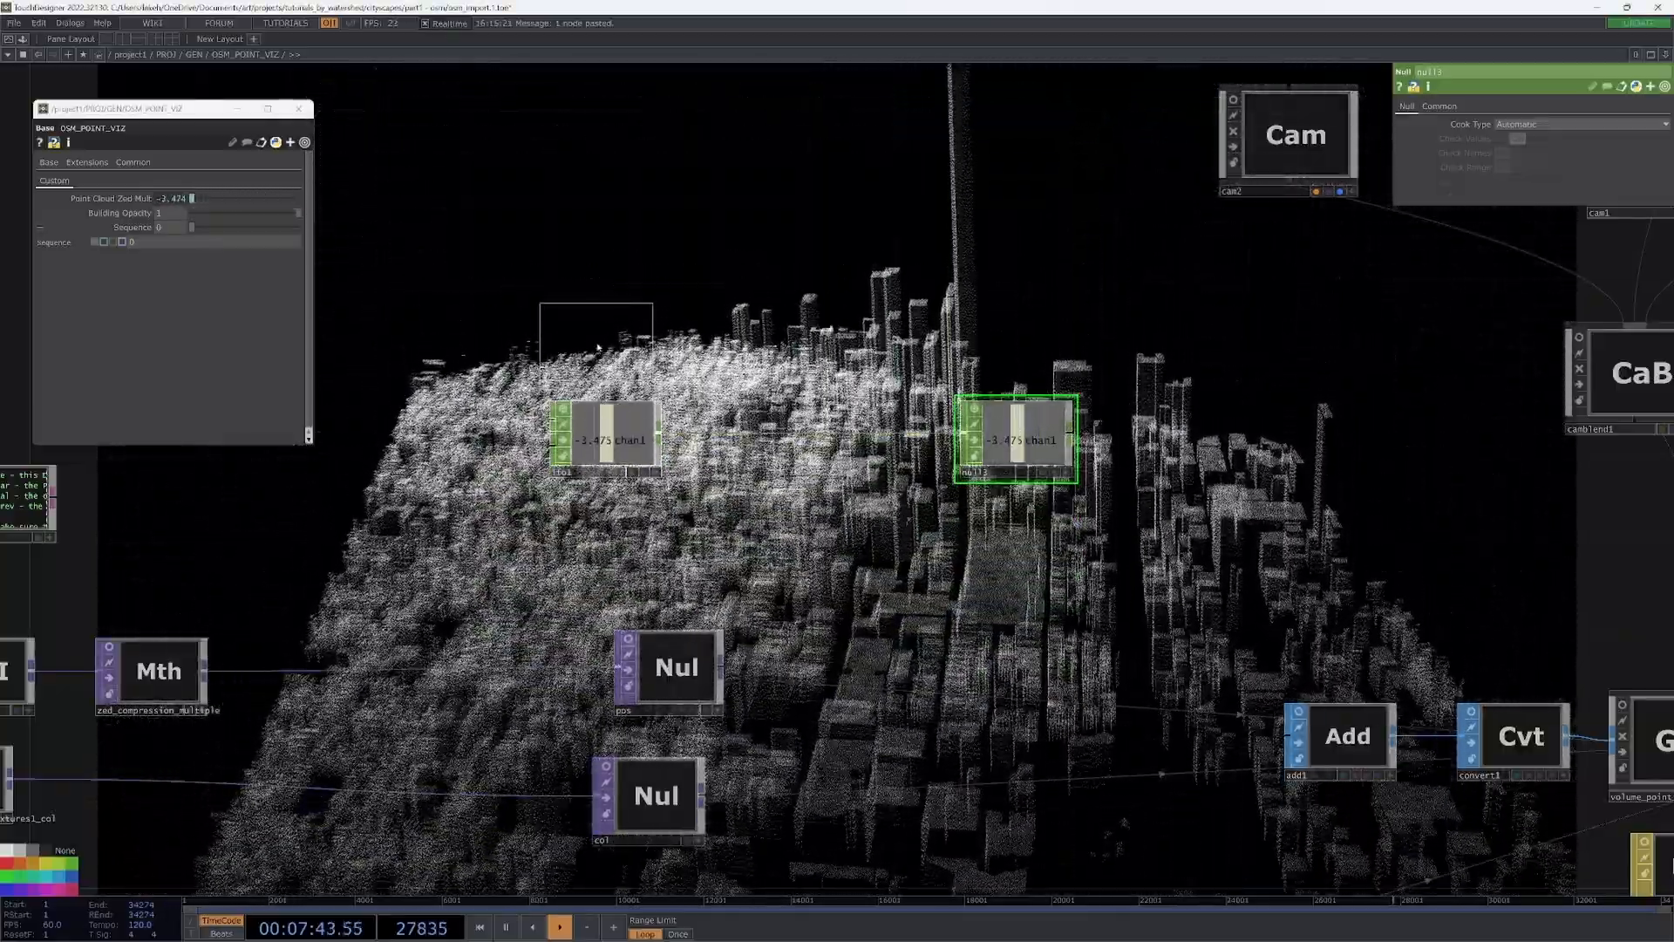
click(598, 347)
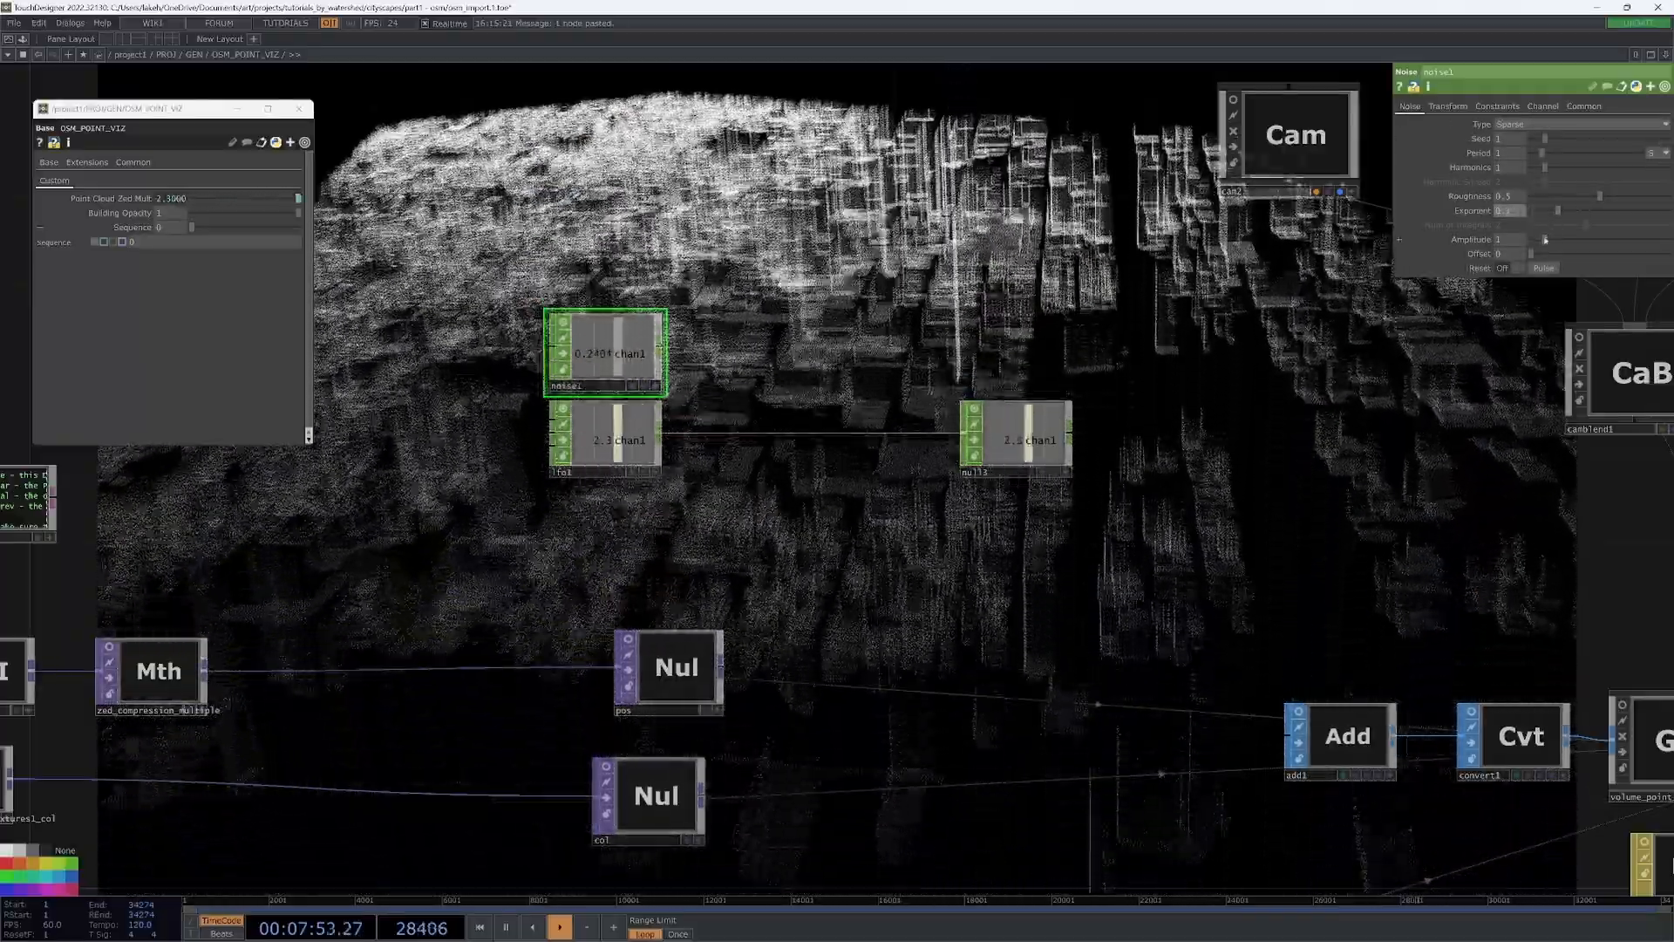
- Set noise1's amplitude to 0.52 and period to 10, and add a Math CHOP after it
drag(1545, 240, 1538, 240)
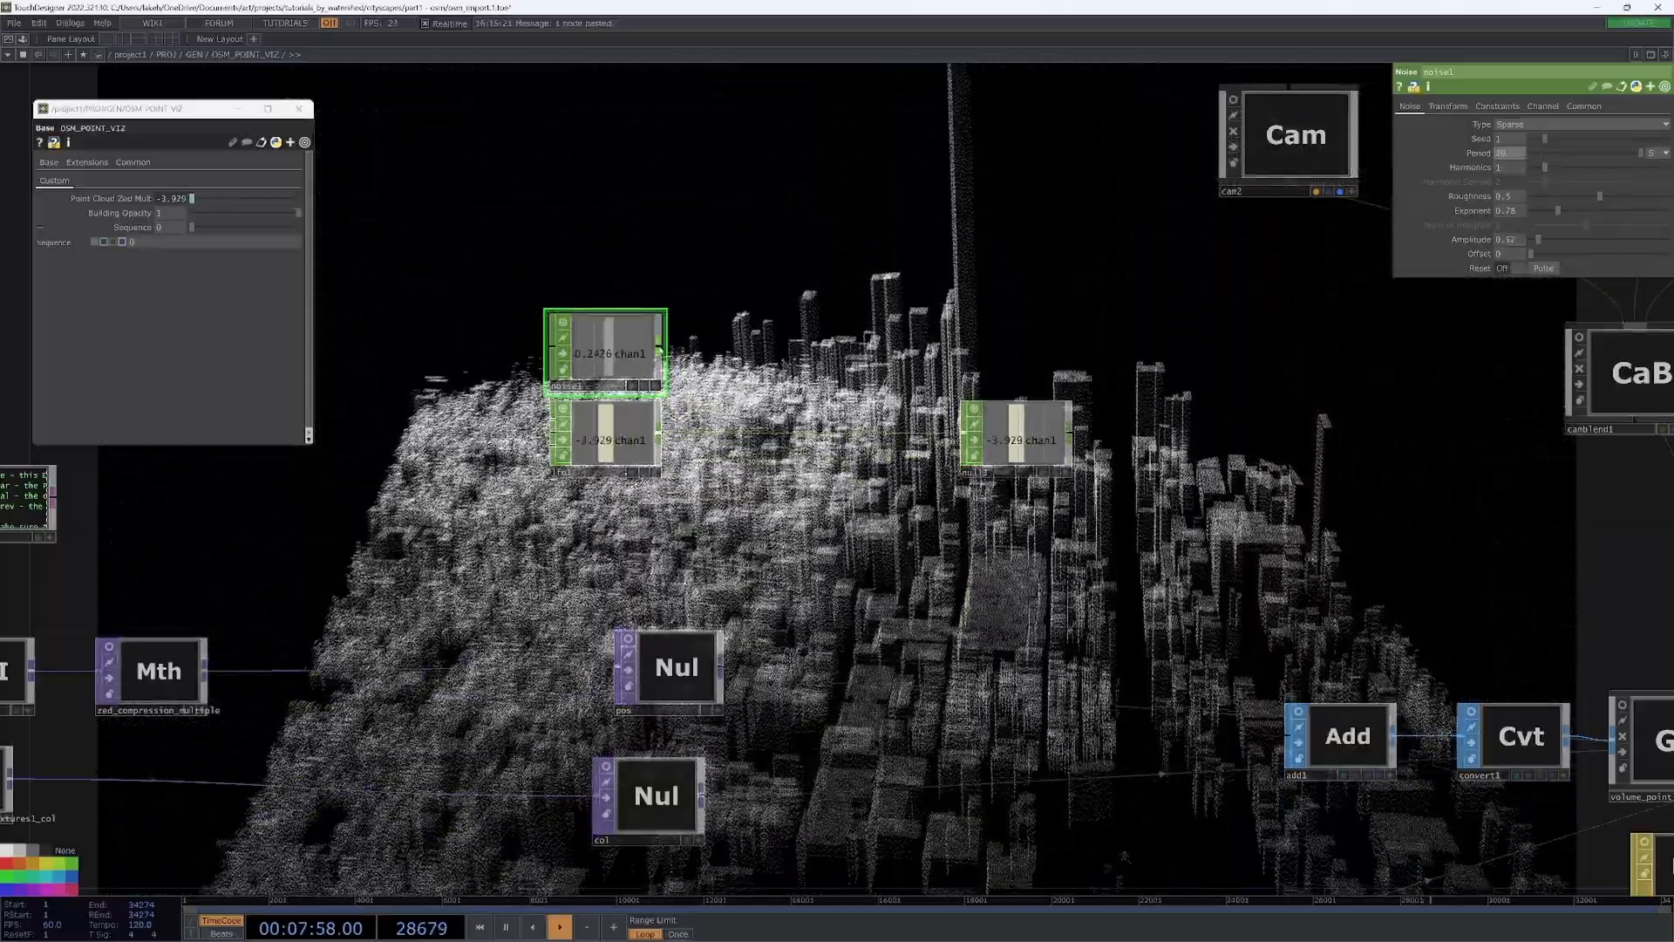
right_click(660, 346)
text(ma)
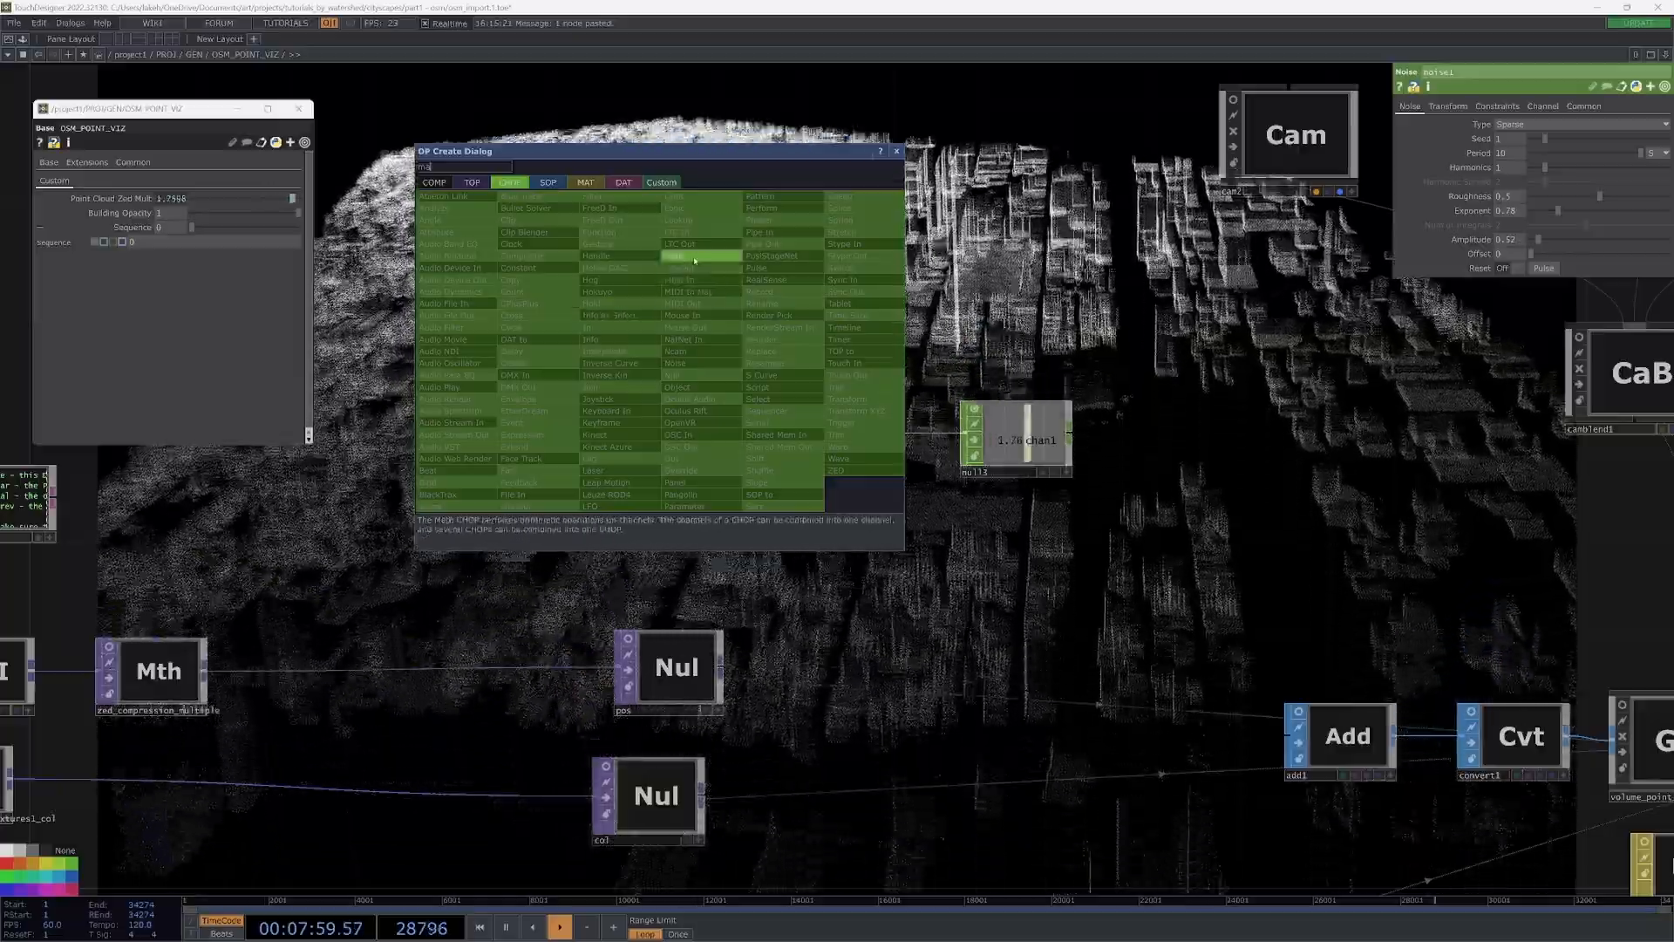
key(Return)
click(752, 331)
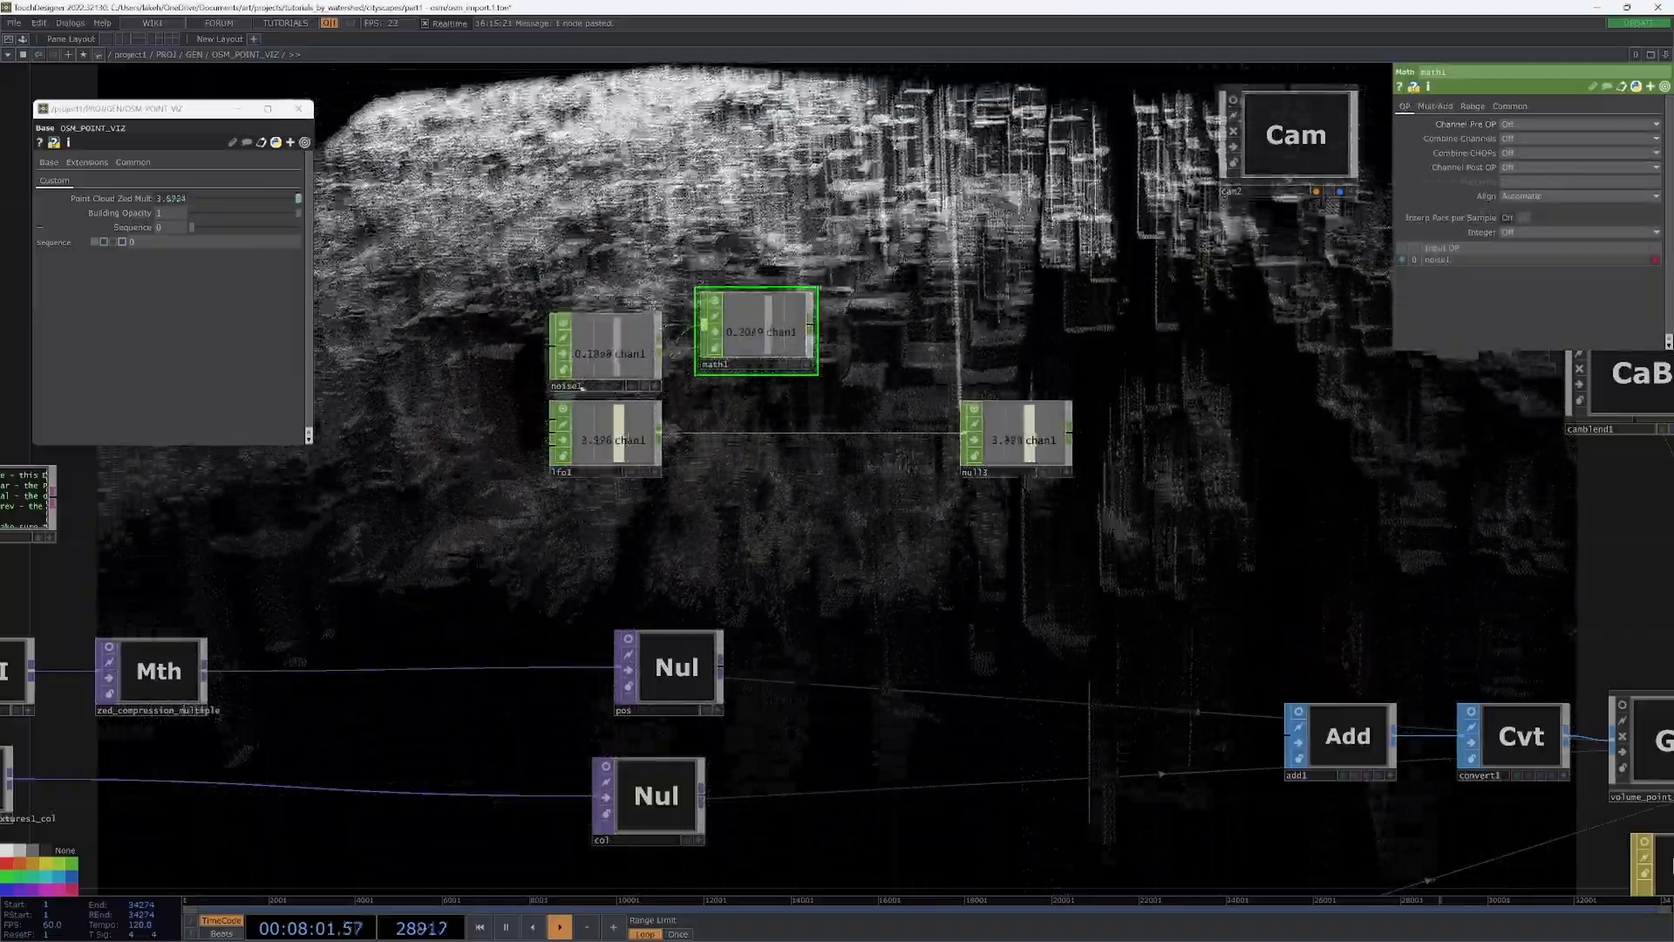
- Connect lfo1 as a second input of math1 and set Combine CHOPs to Add
click(611, 349)
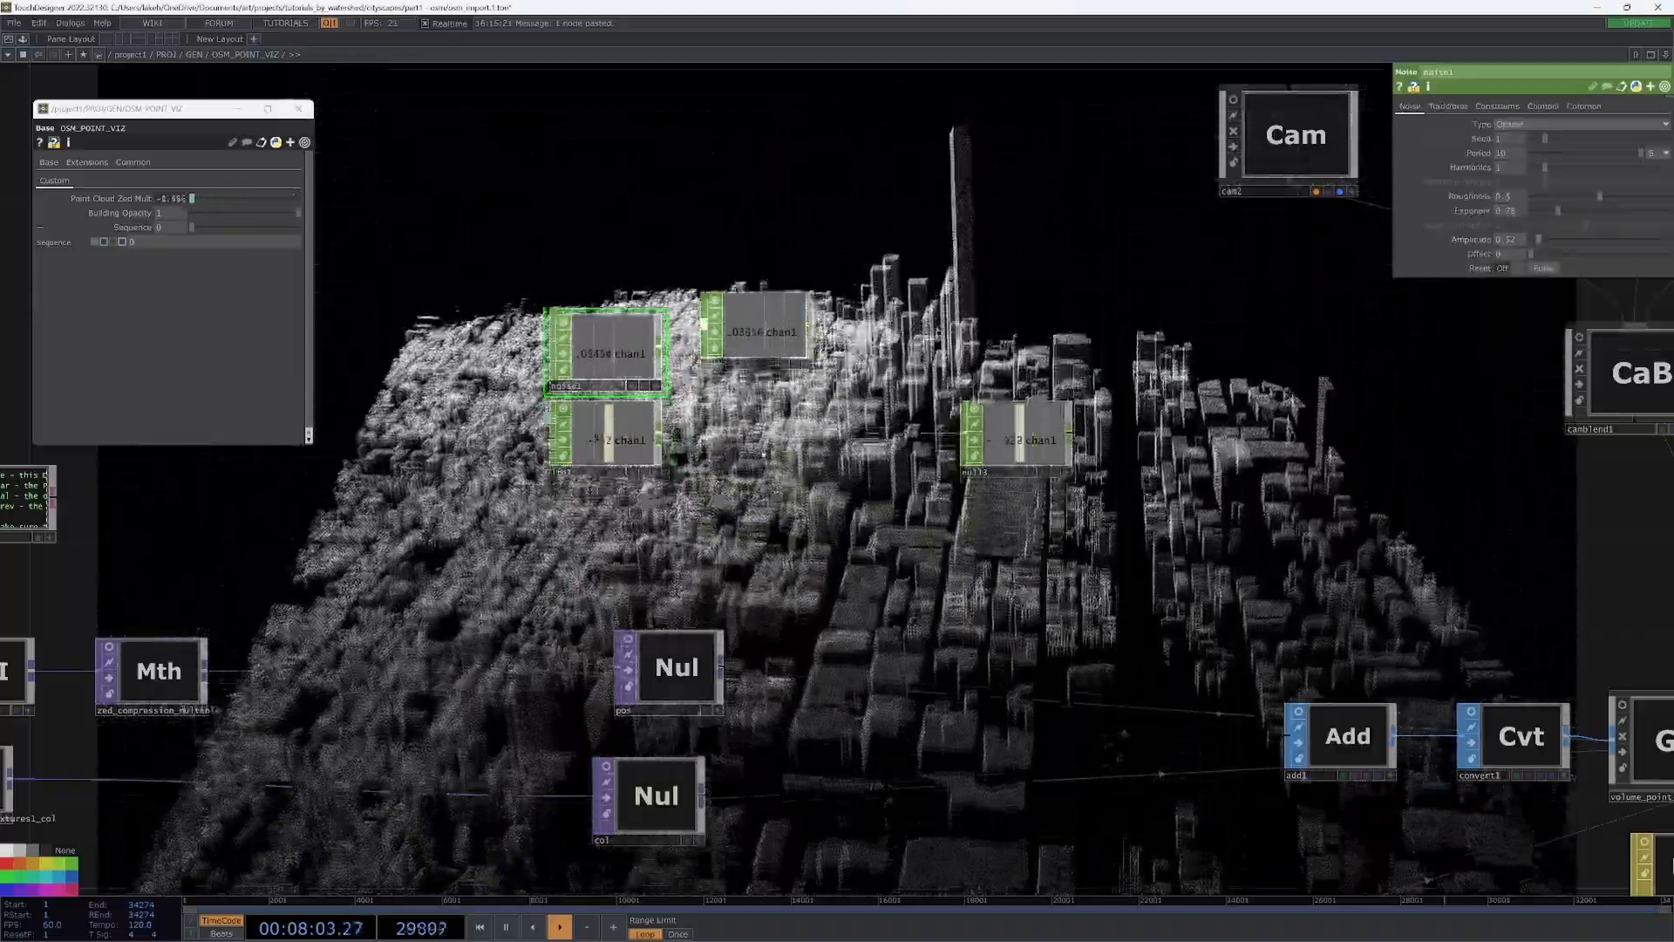
drag(660, 434, 703, 325)
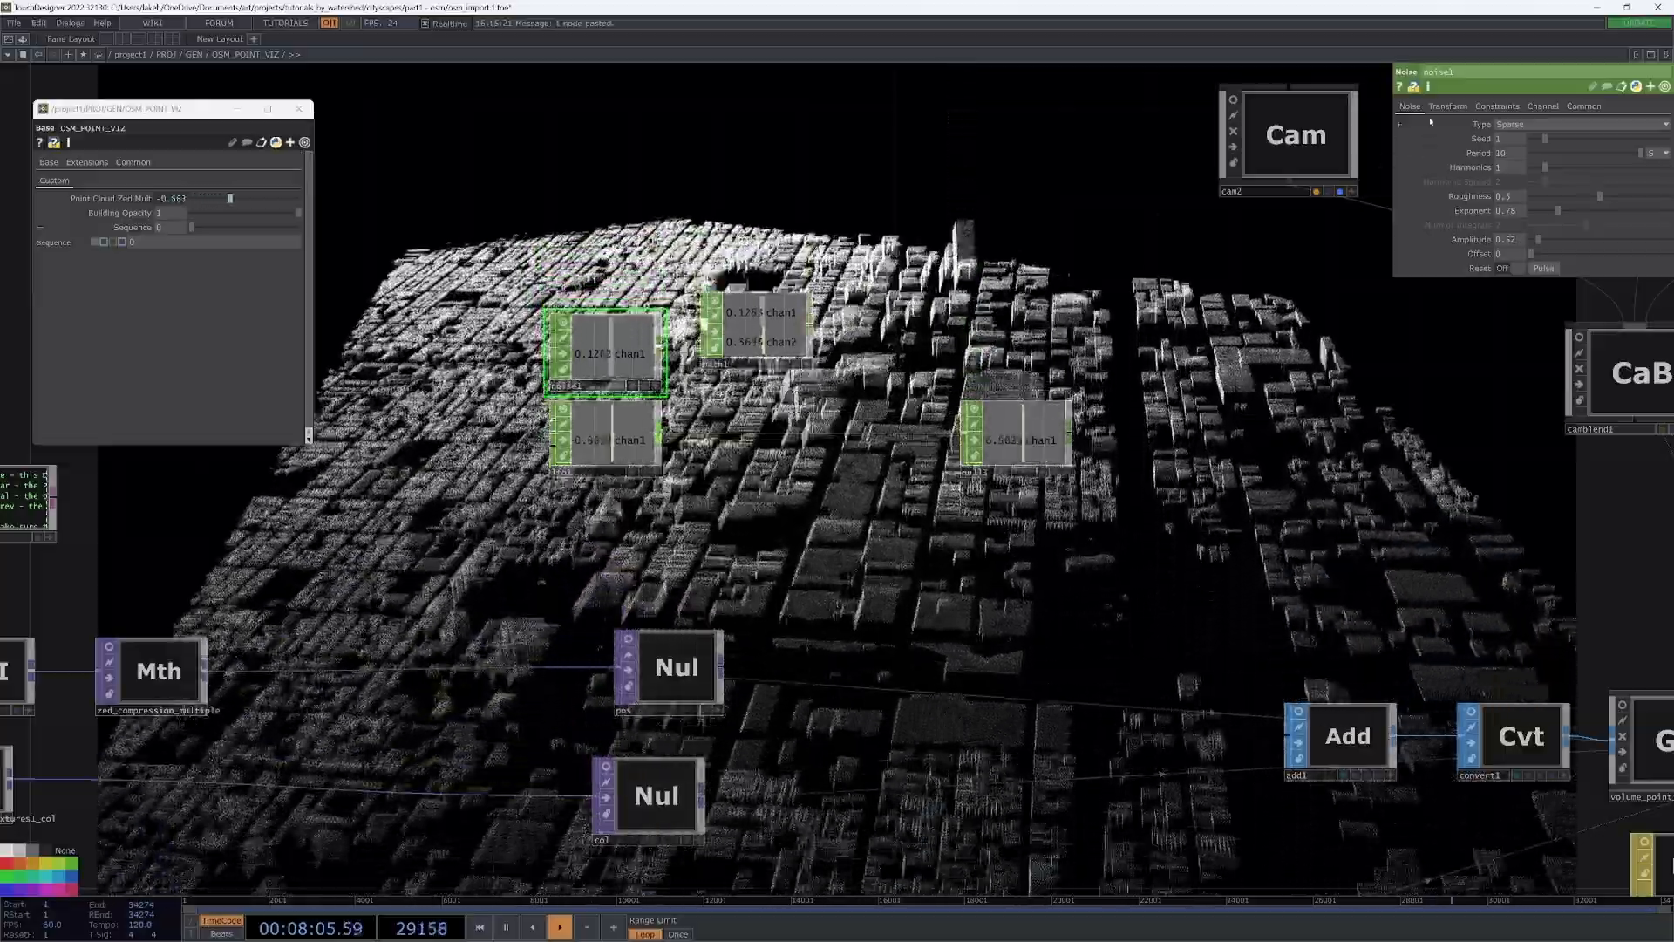
click(1448, 106)
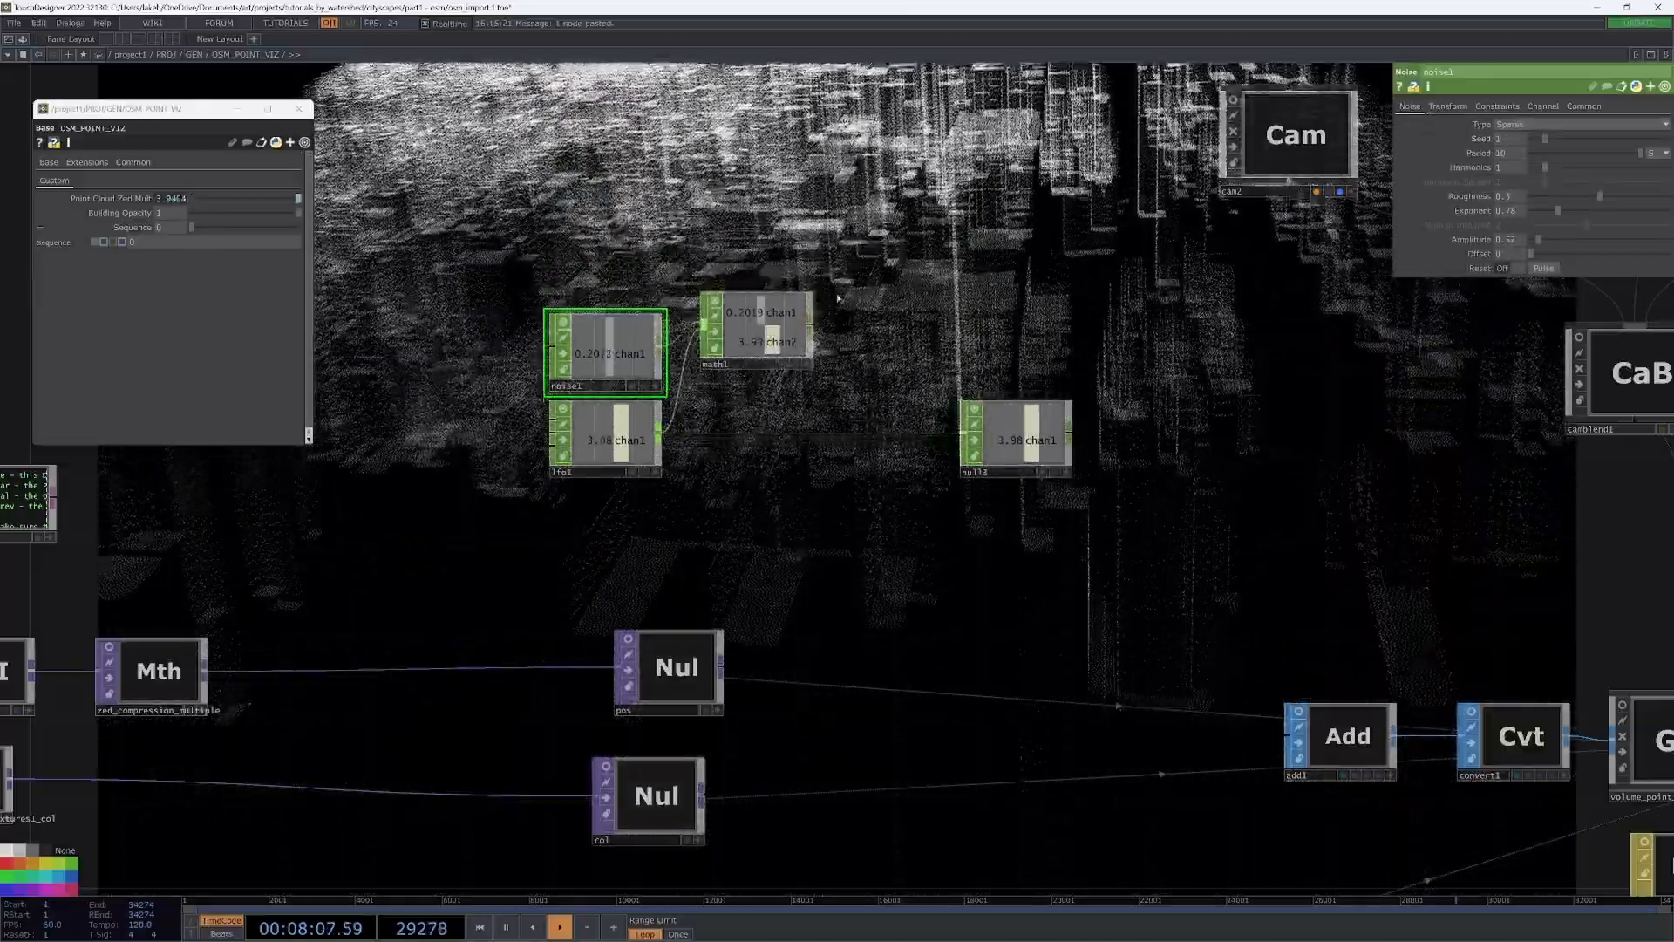
click(755, 327)
click(1517, 152)
click(1510, 166)
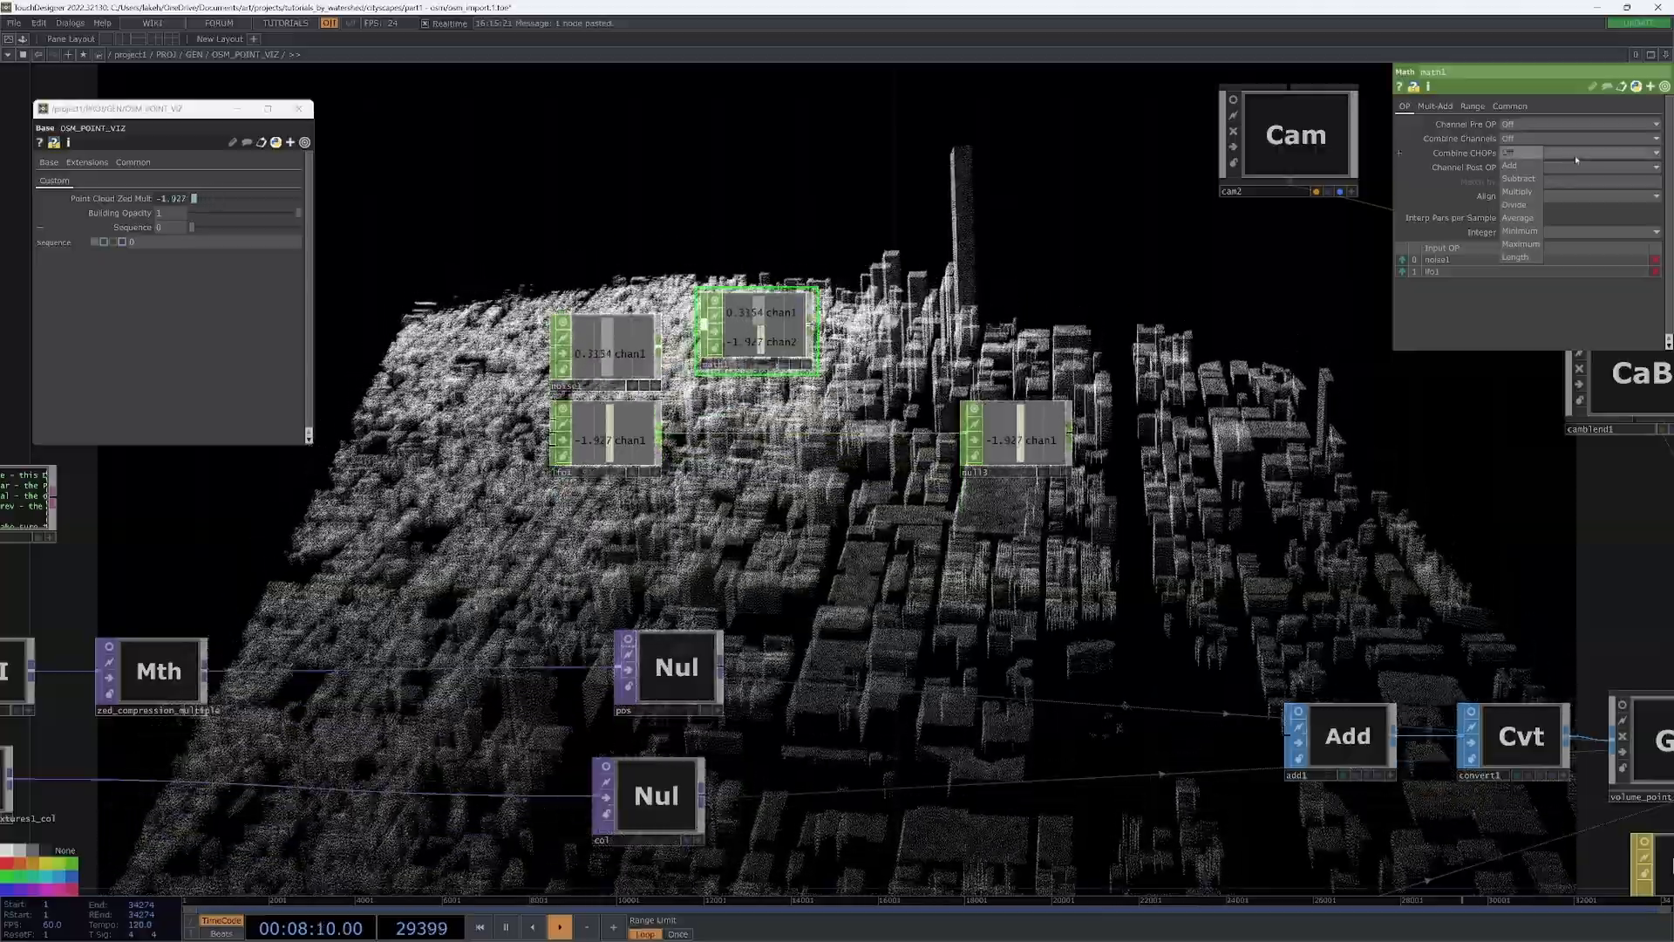
- Line up noise1 and lfo1 in front of math1 and connect math1's output to null1
drag(798, 331, 759, 419)
drag(610, 436, 567, 480)
drag(610, 349, 567, 371)
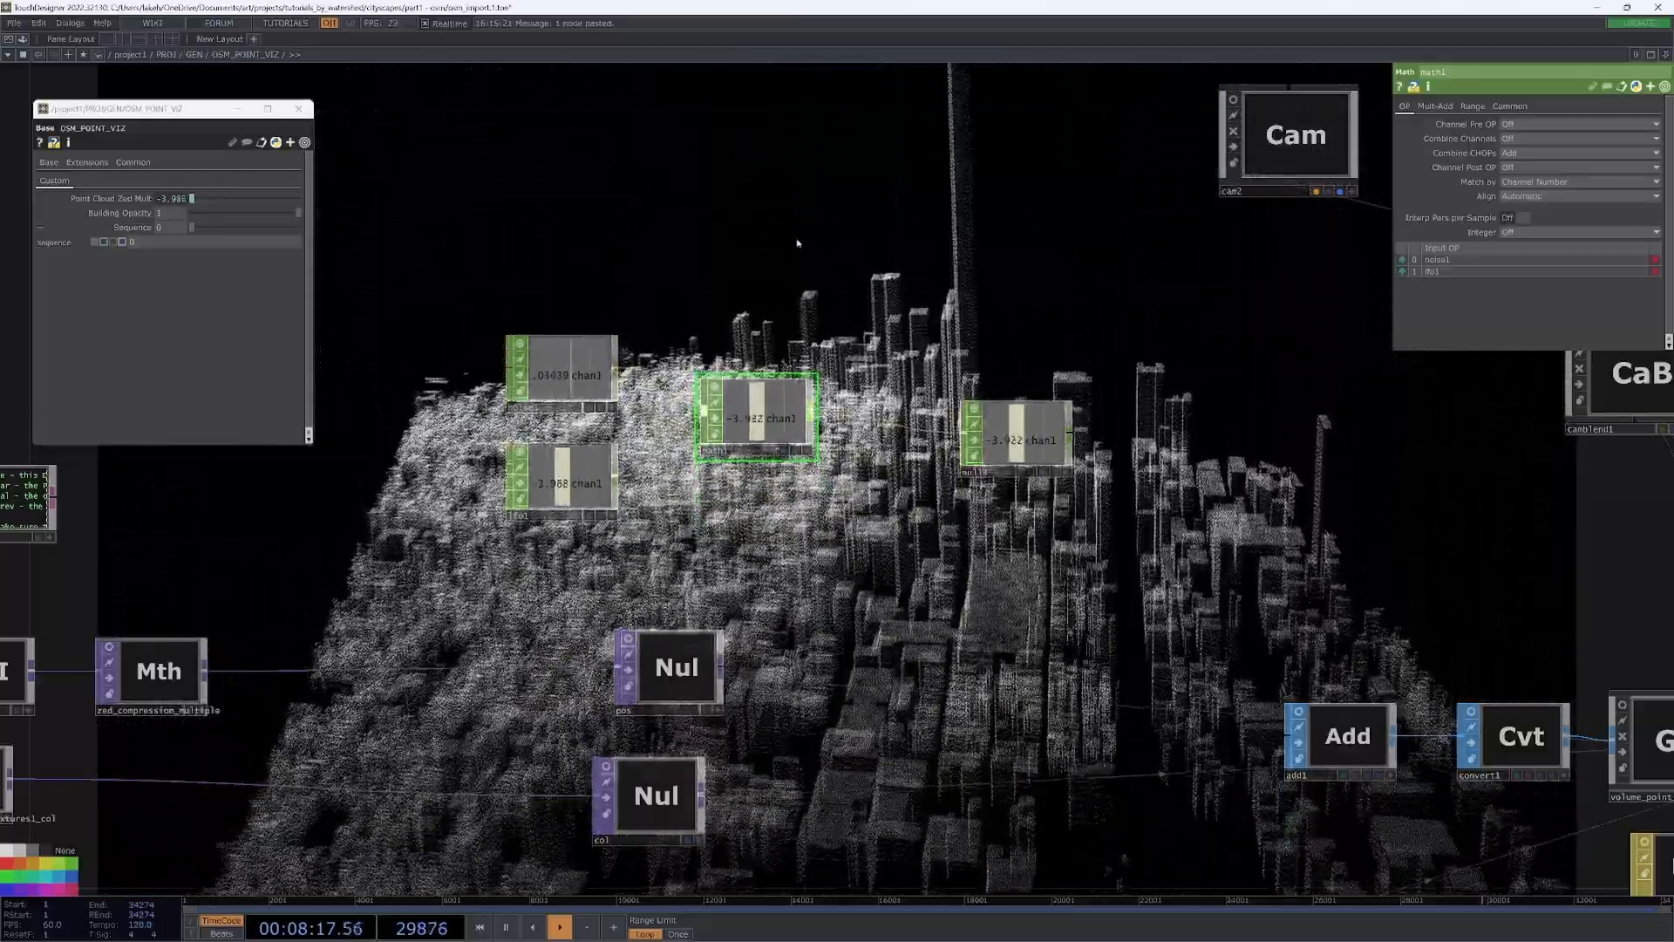
drag(798, 244, 847, 381)
drag(766, 469, 766, 490)
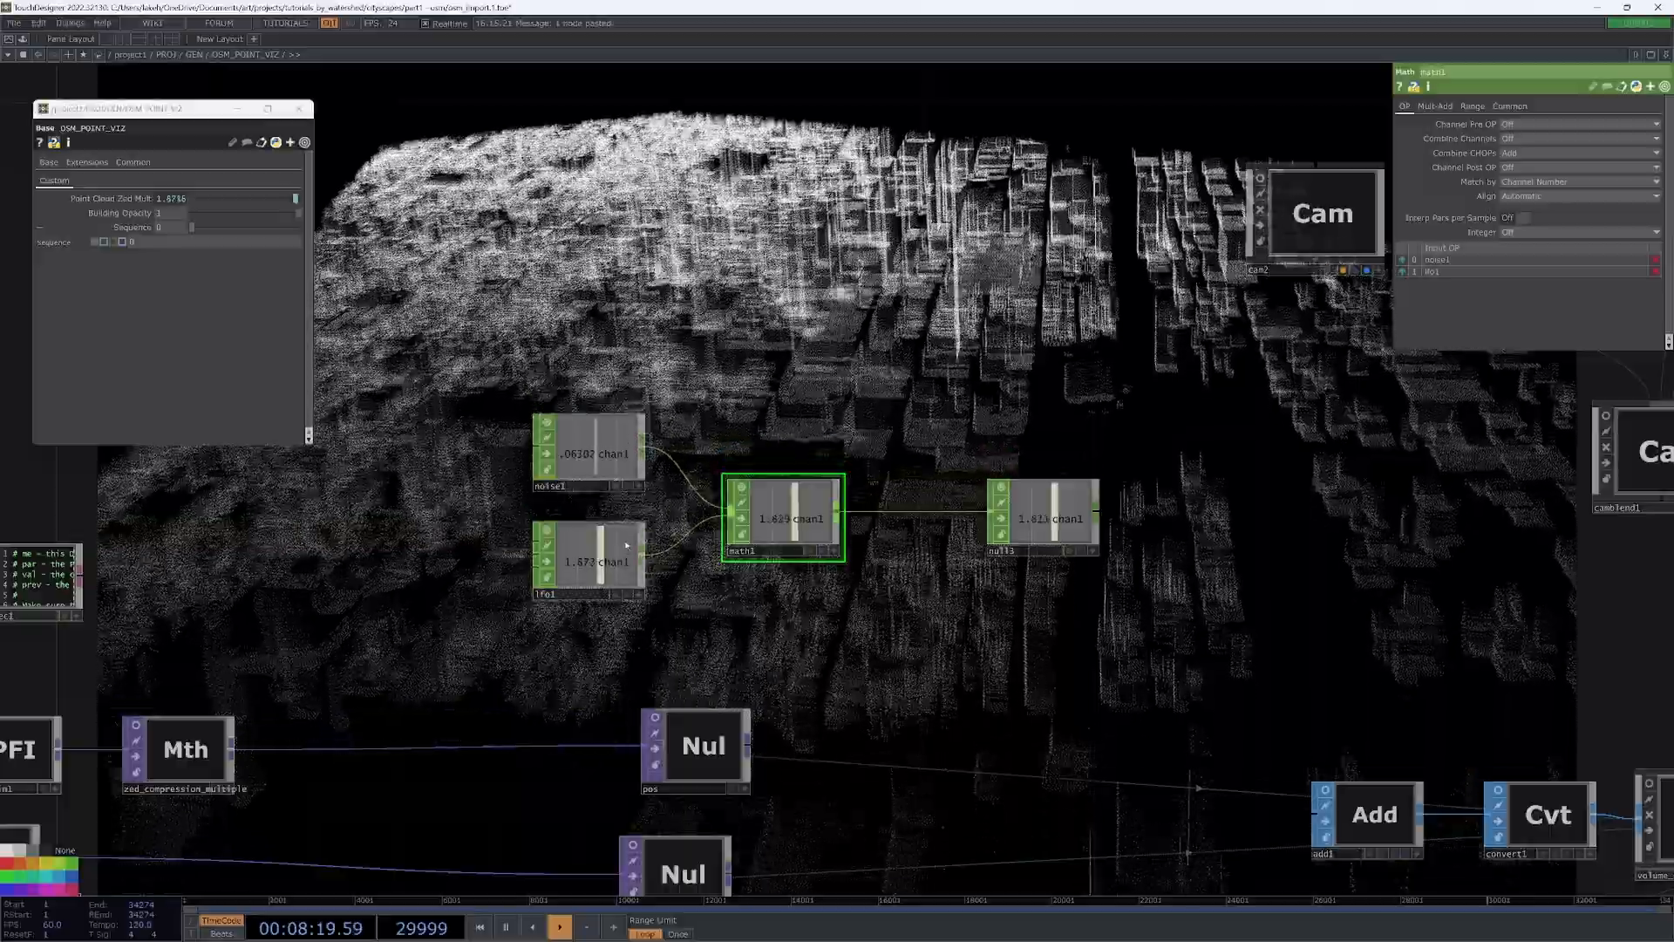
- Set lfo1's amplitude to 3 and its offset to -1
click(597, 559)
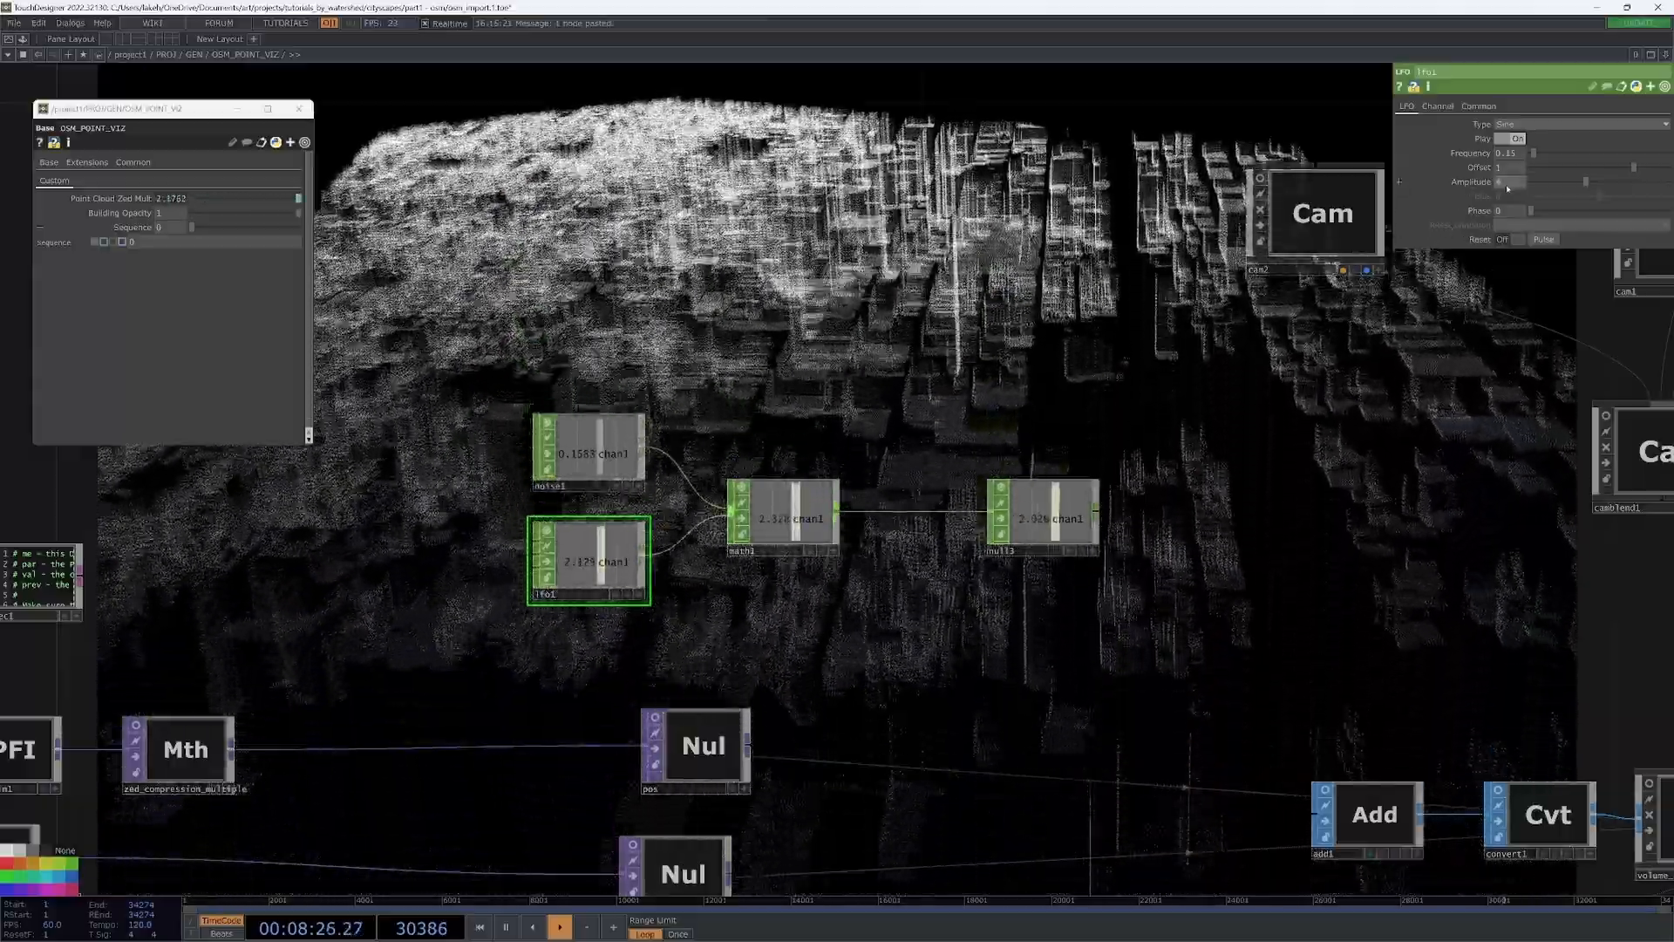
text(3)
key(Return)
drag(1072, 391, 1079, 477)
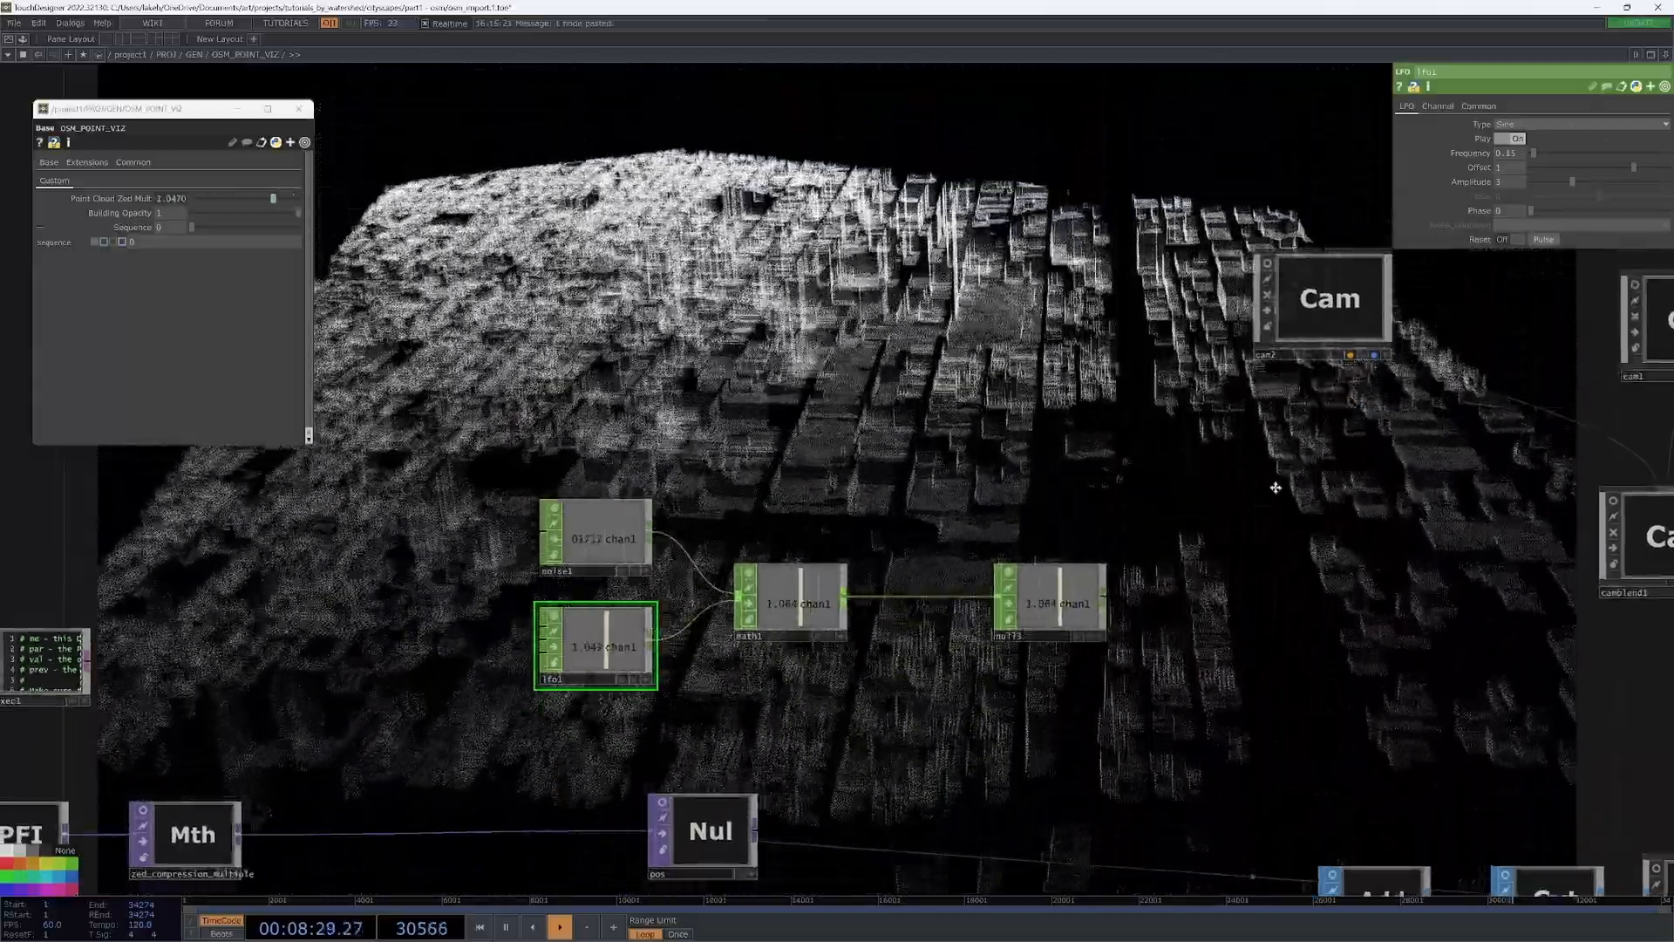
drag(1336, 538, 1253, 402)
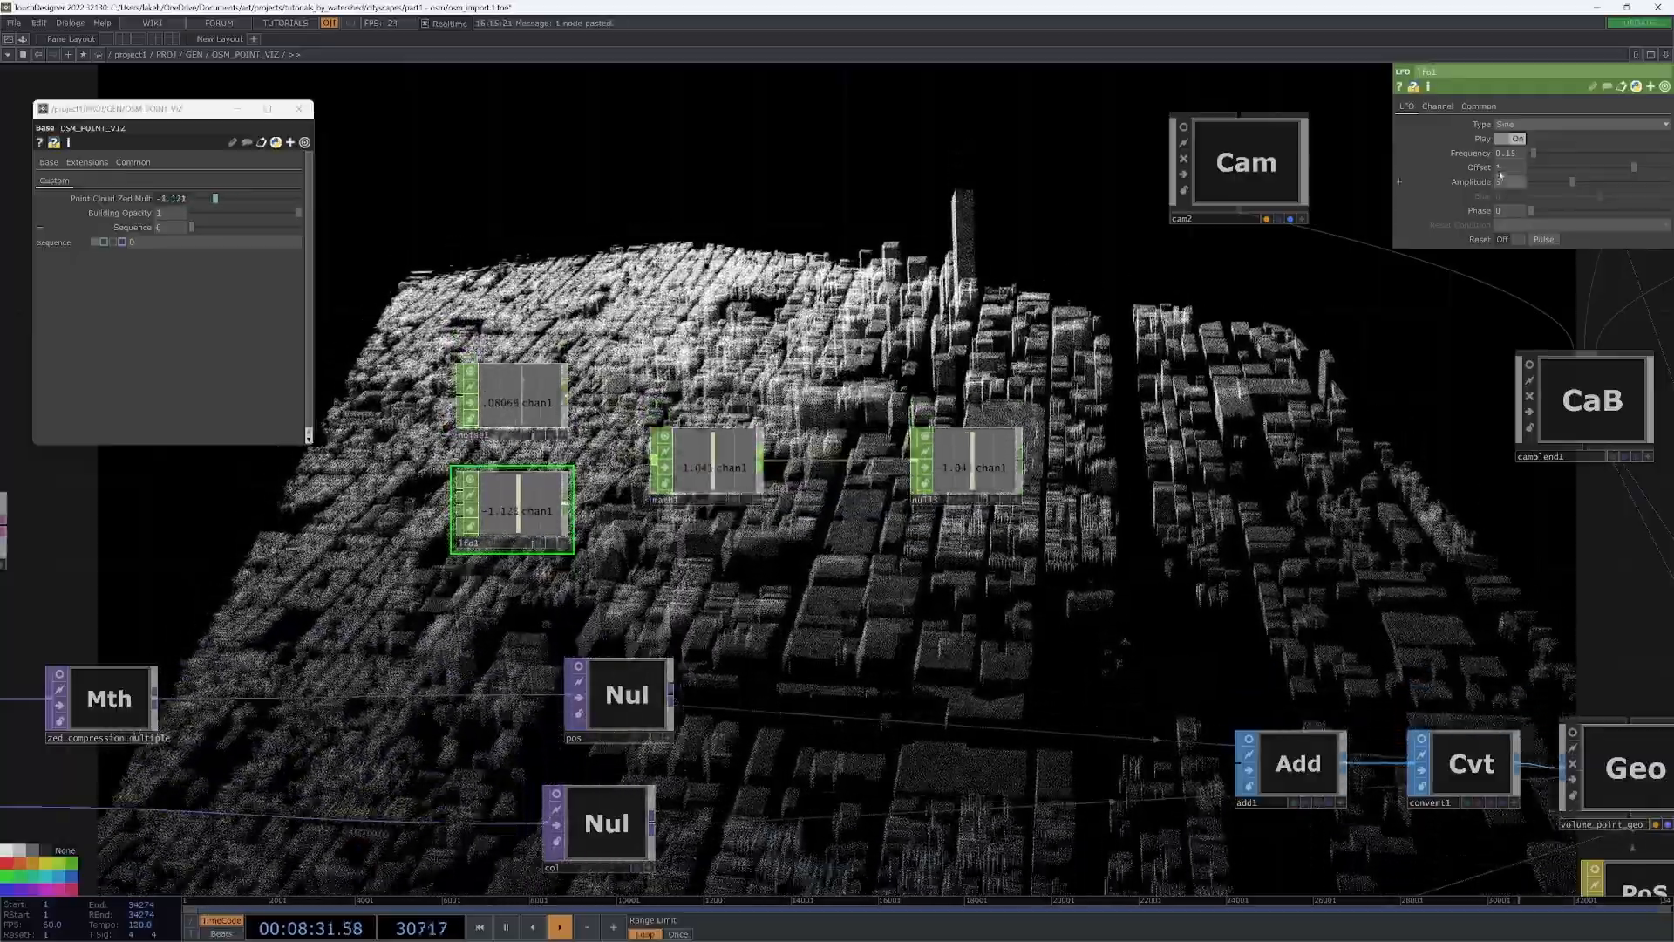
key(Return)
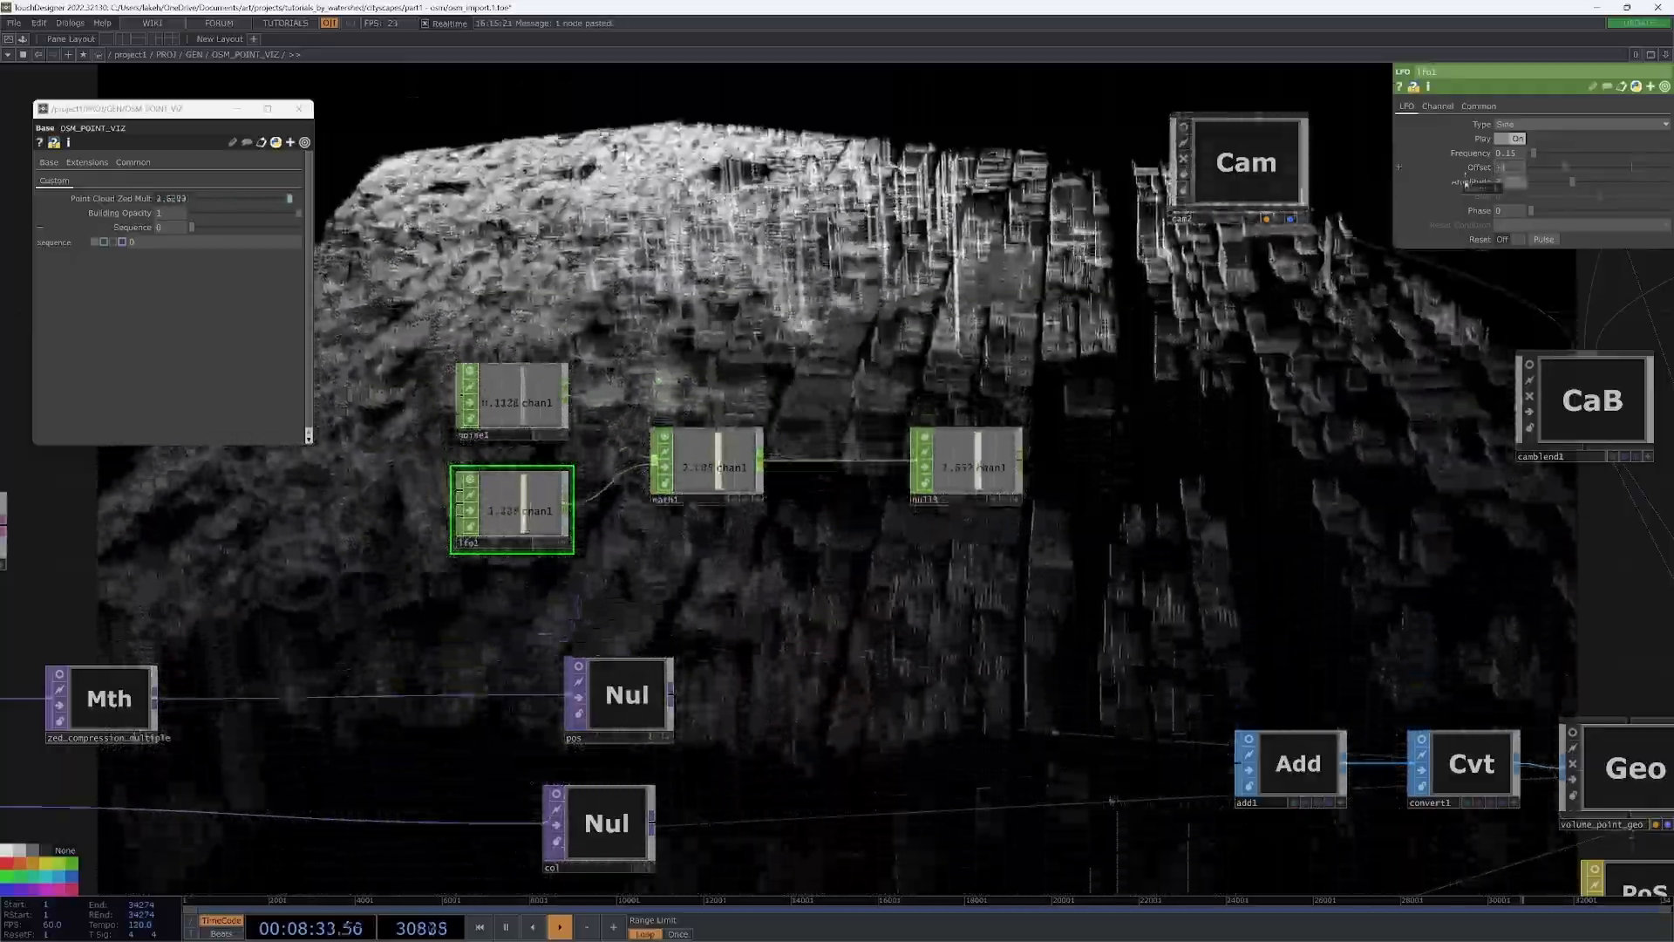
drag(1194, 441, 1216, 479)
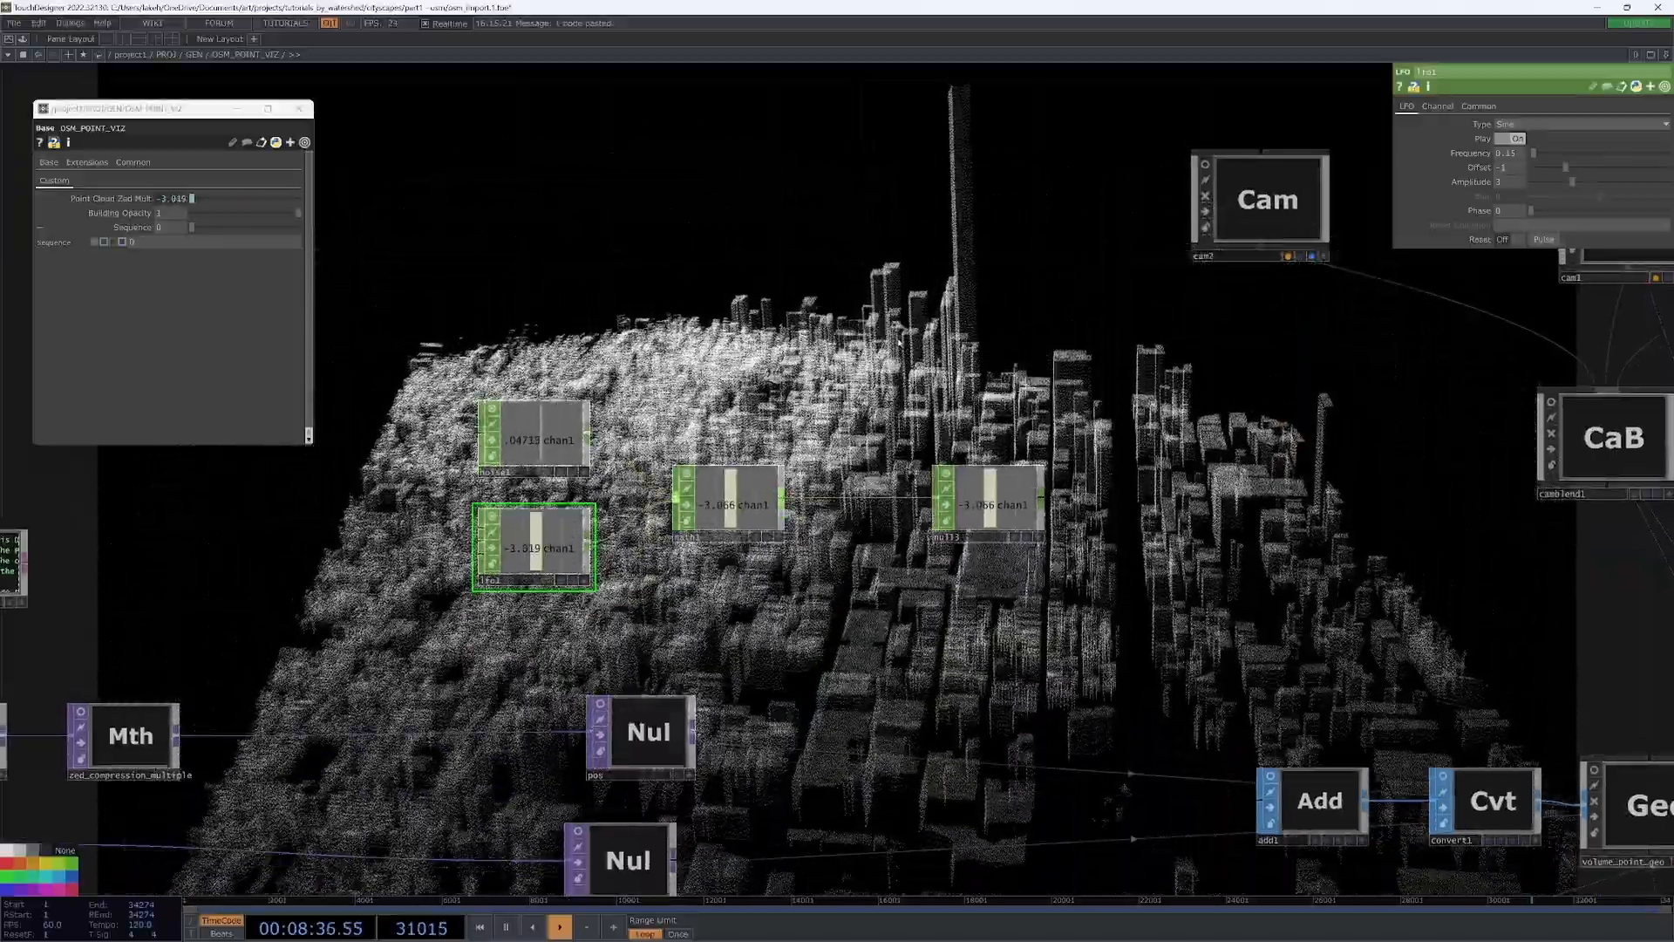
- Add an Audio Device In CHOP in the free space below the vertex animation texture node
mouse_move(904, 340)
mouse_down()
mouse_move(1069, 317)
mouse_move(1189, 119)
mouse_up()
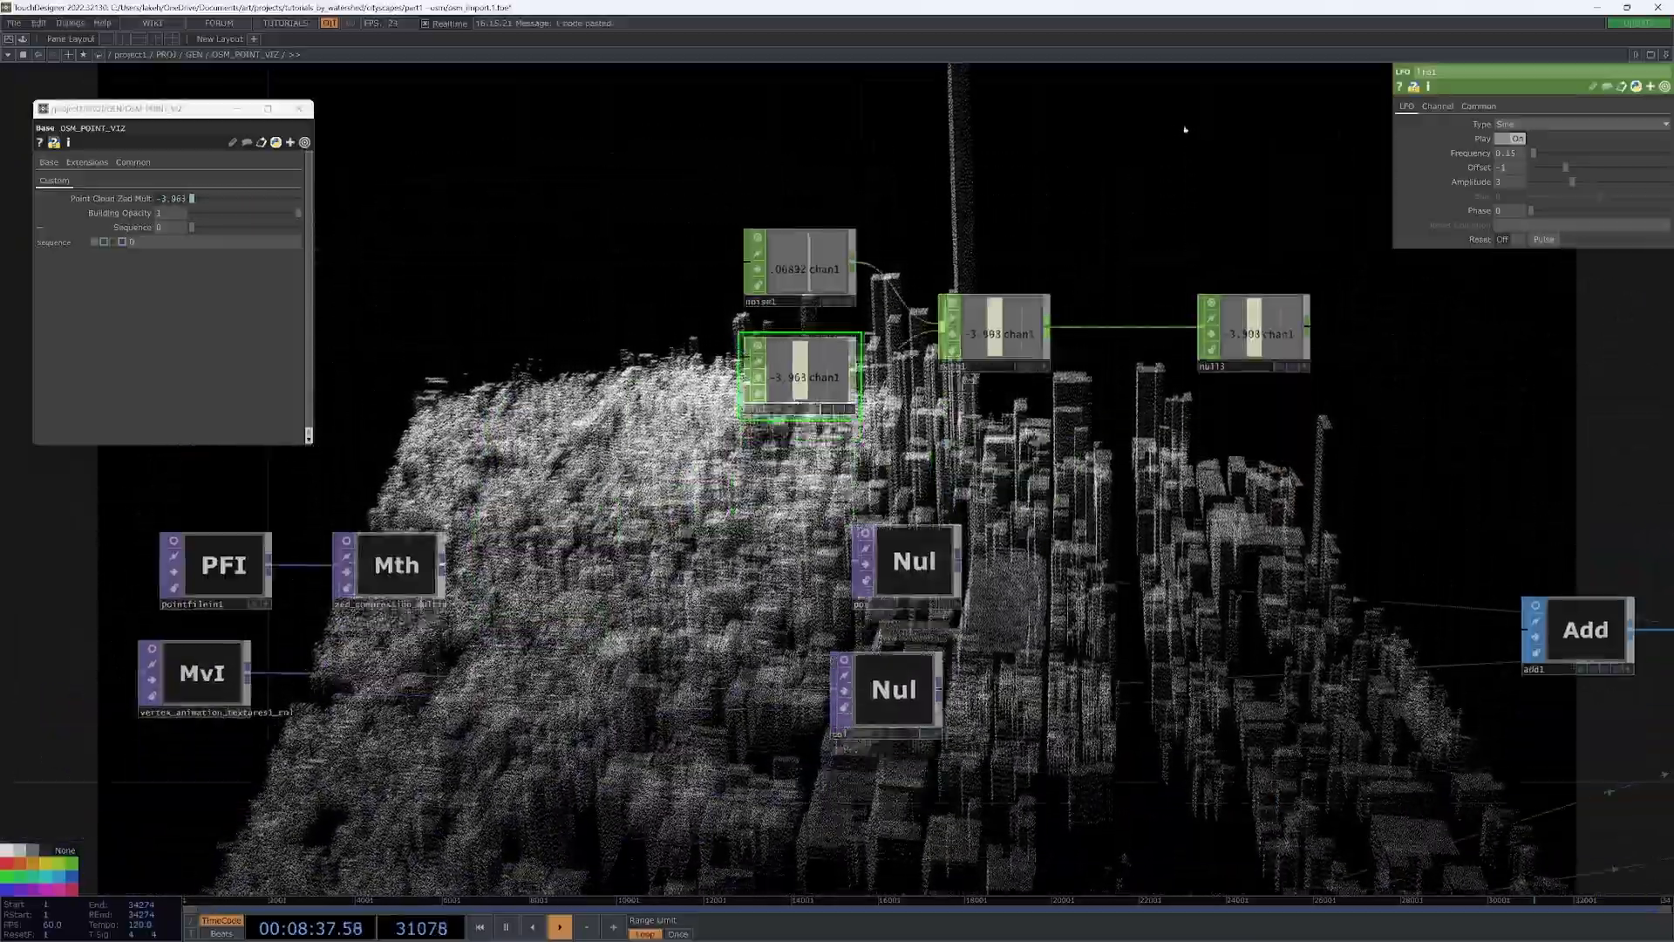
mouse_move(515, 538)
mouse_down()
mouse_move(952, 417)
mouse_move(936, 532)
mouse_up()
key(Tab)
text(a)
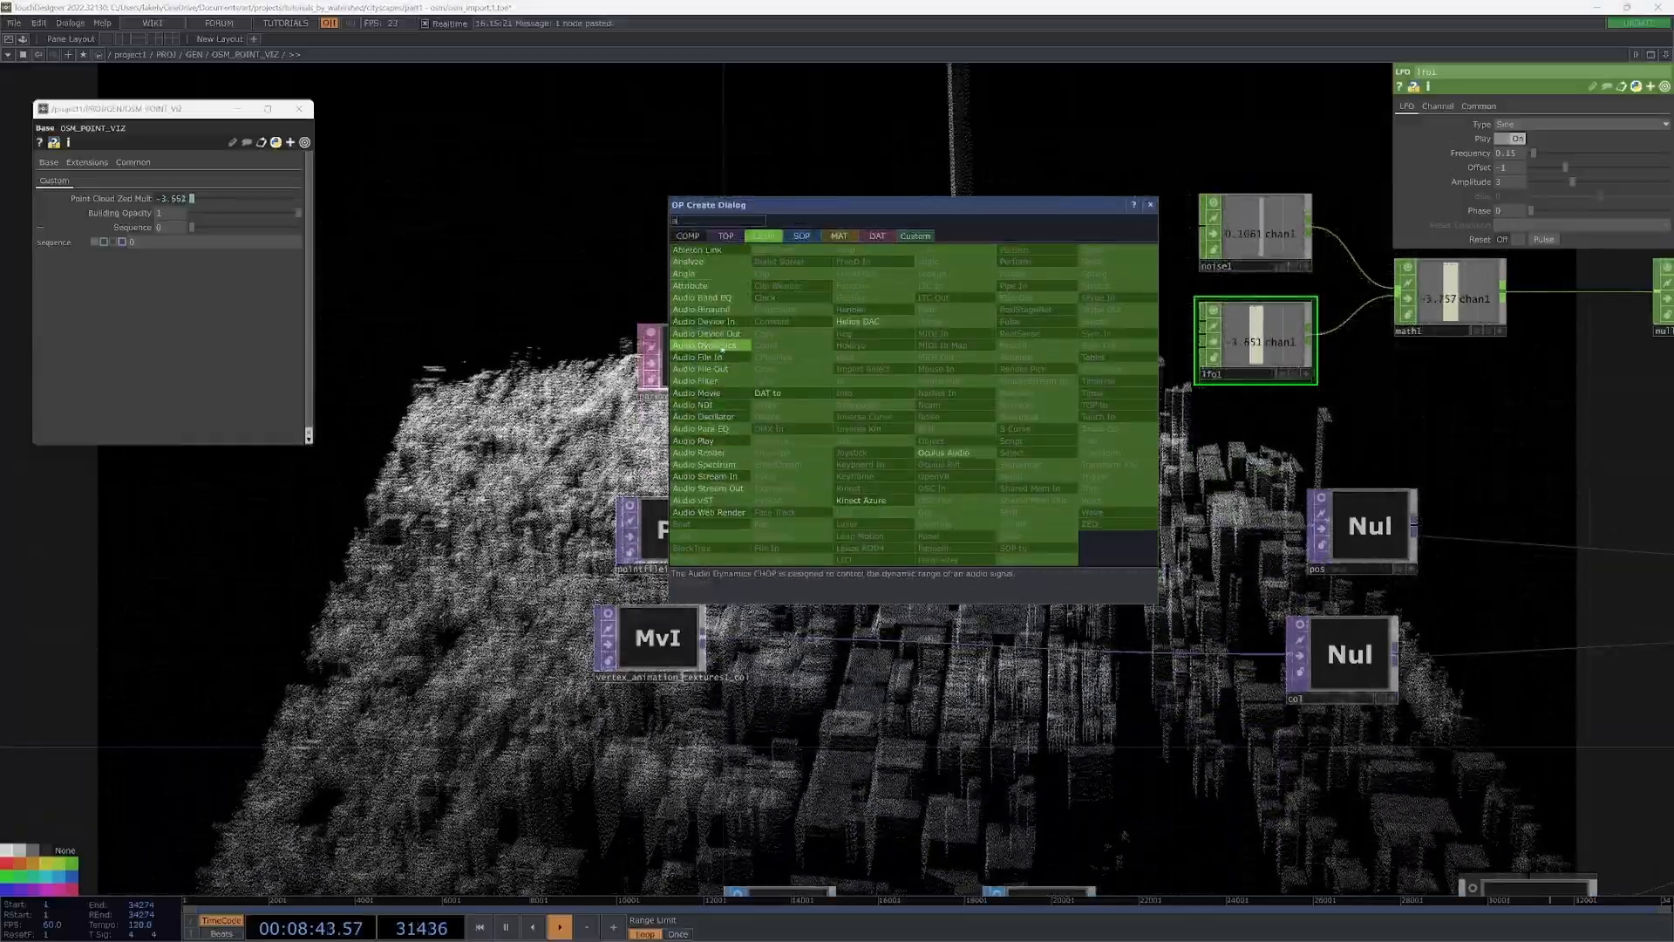
click(710, 323)
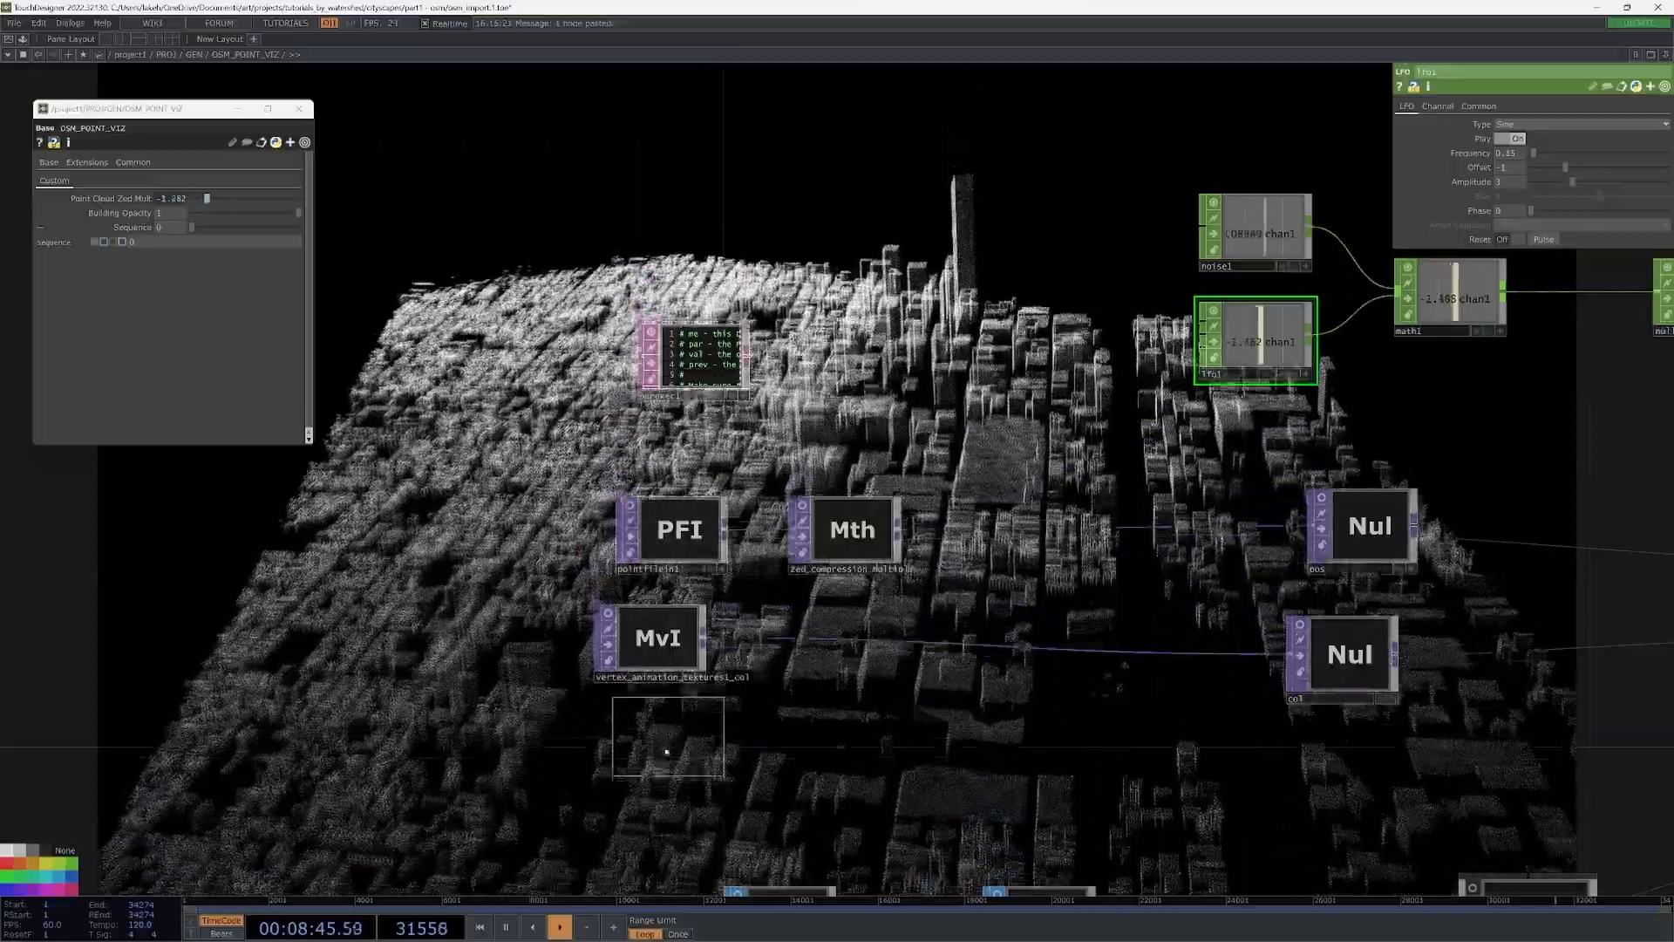
click(670, 763)
- Set the Audio Device In CHOP's device to the Yeti Stereo Microphone and shift the node slightly away from its neighbours
drag(889, 669, 764, 425)
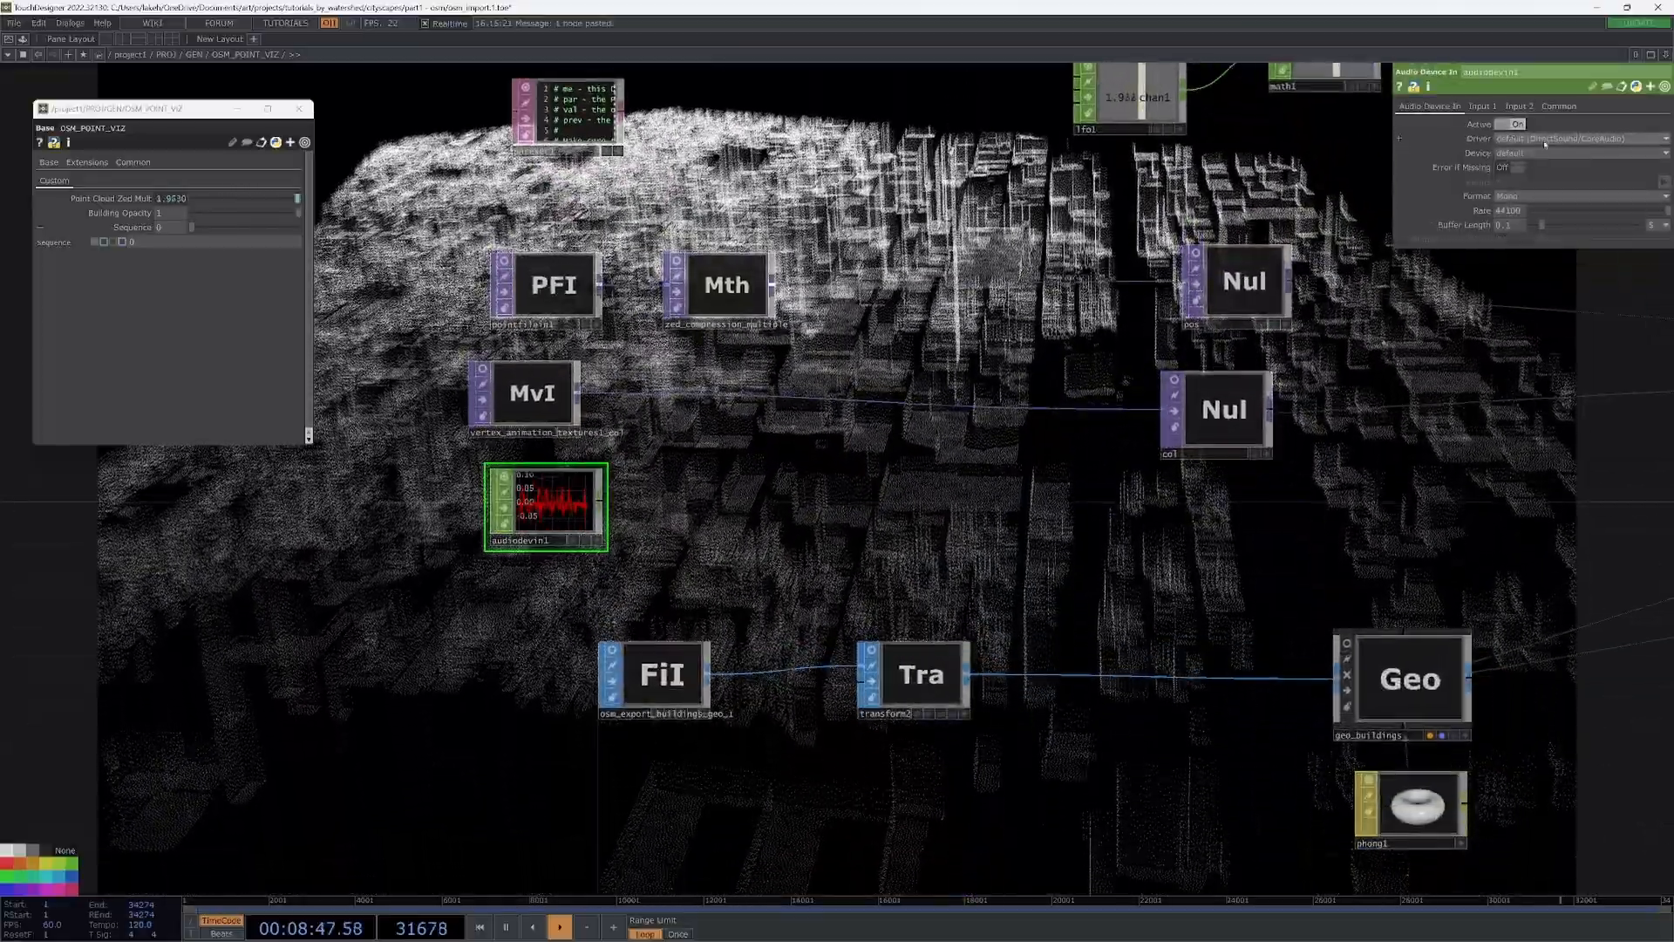
click(1569, 152)
click(1569, 171)
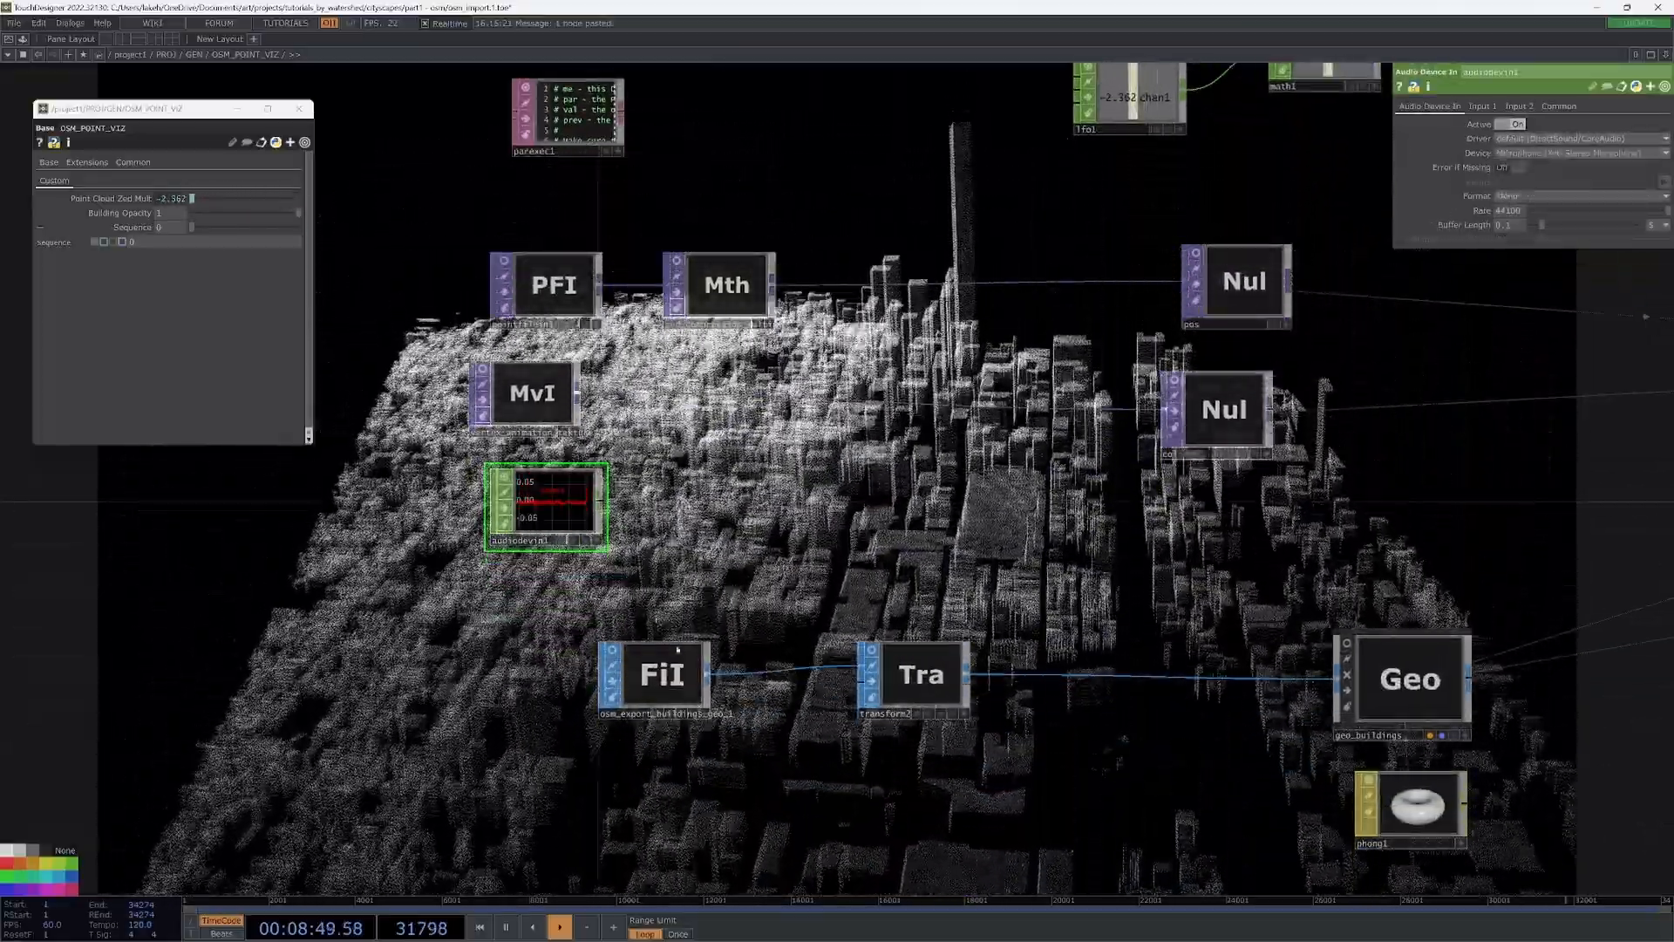
drag(614, 558, 652, 565)
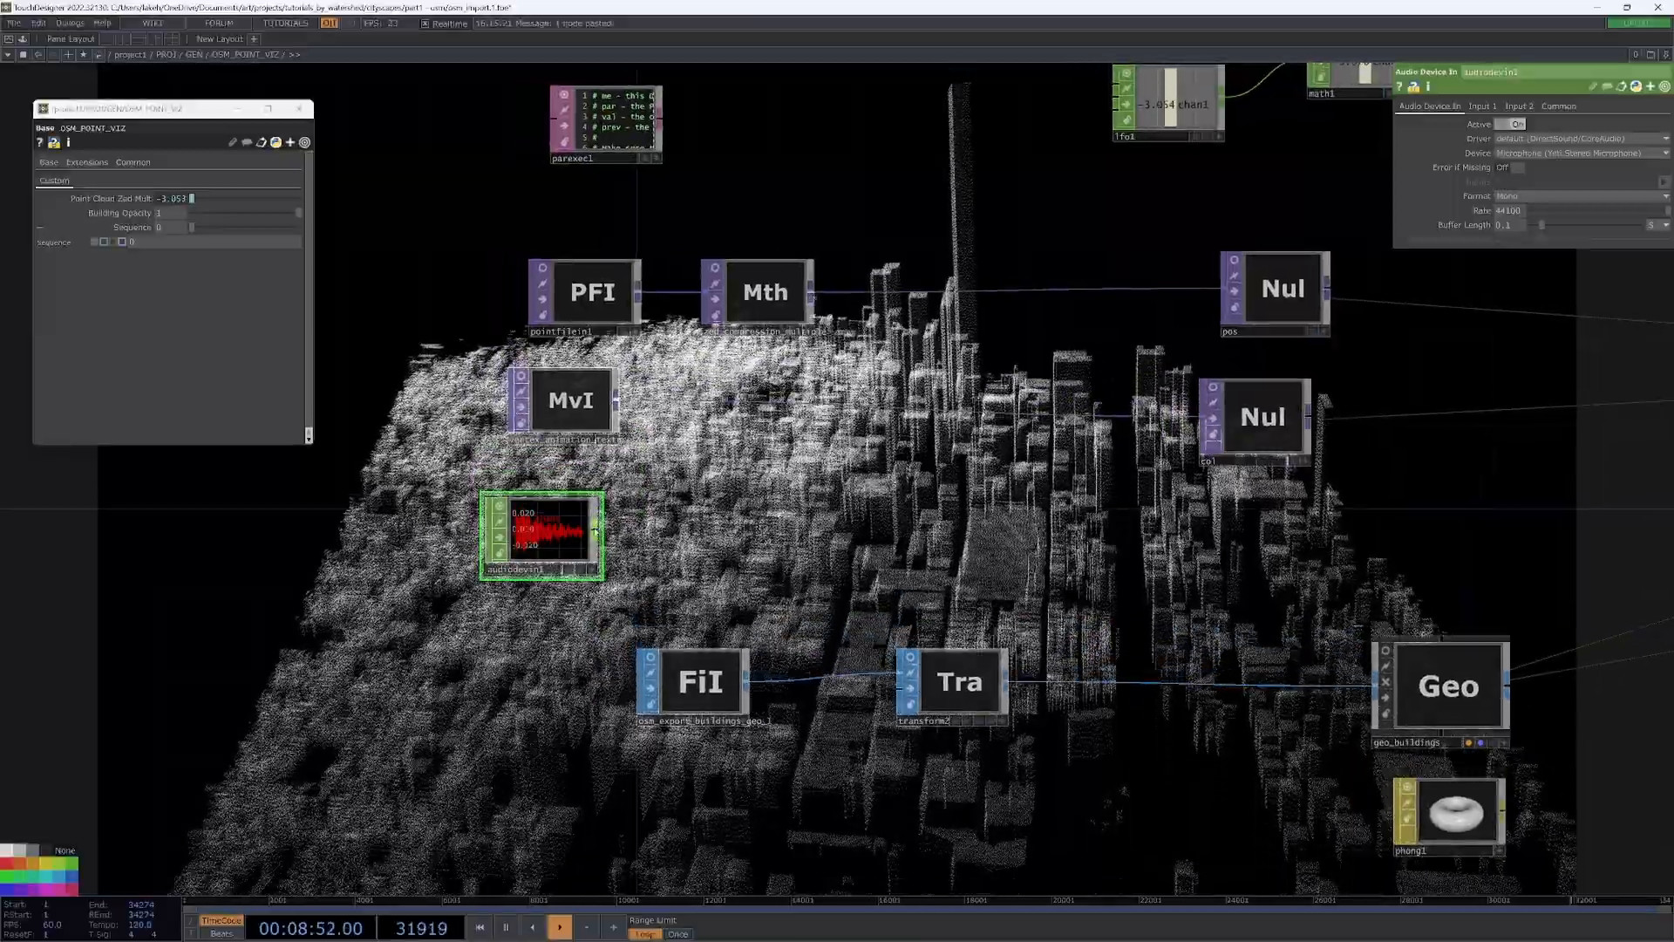
- Add an Audio Filter CHOP after audiodevin1
right_click(596, 527)
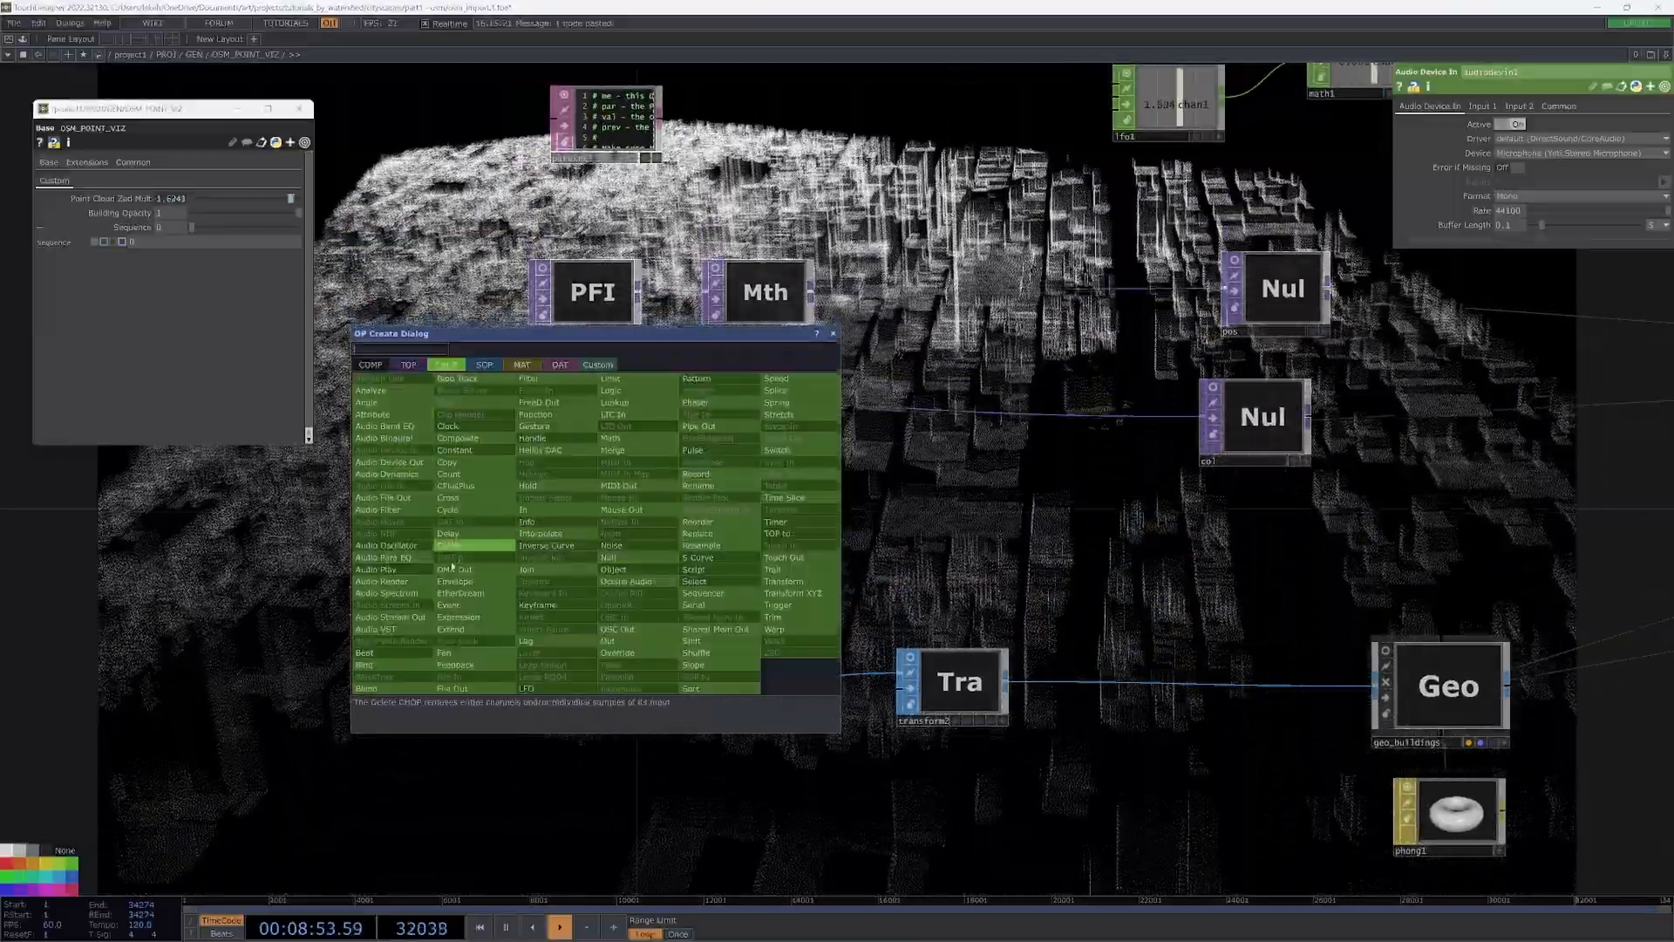
click(409, 403)
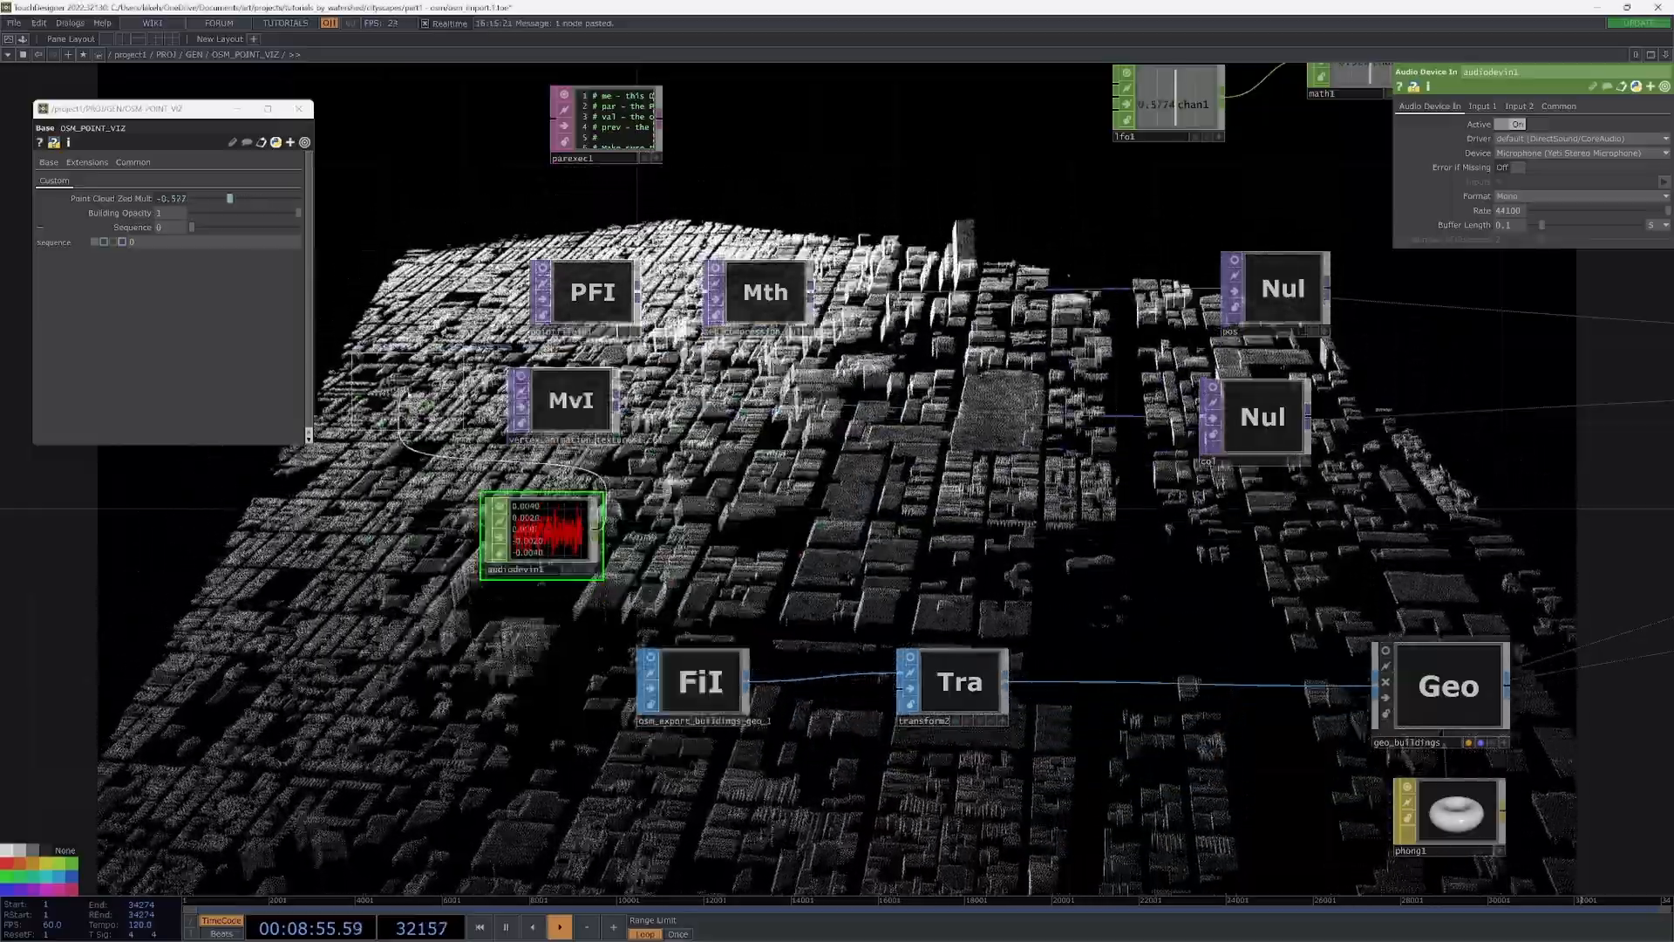
right_click(595, 529)
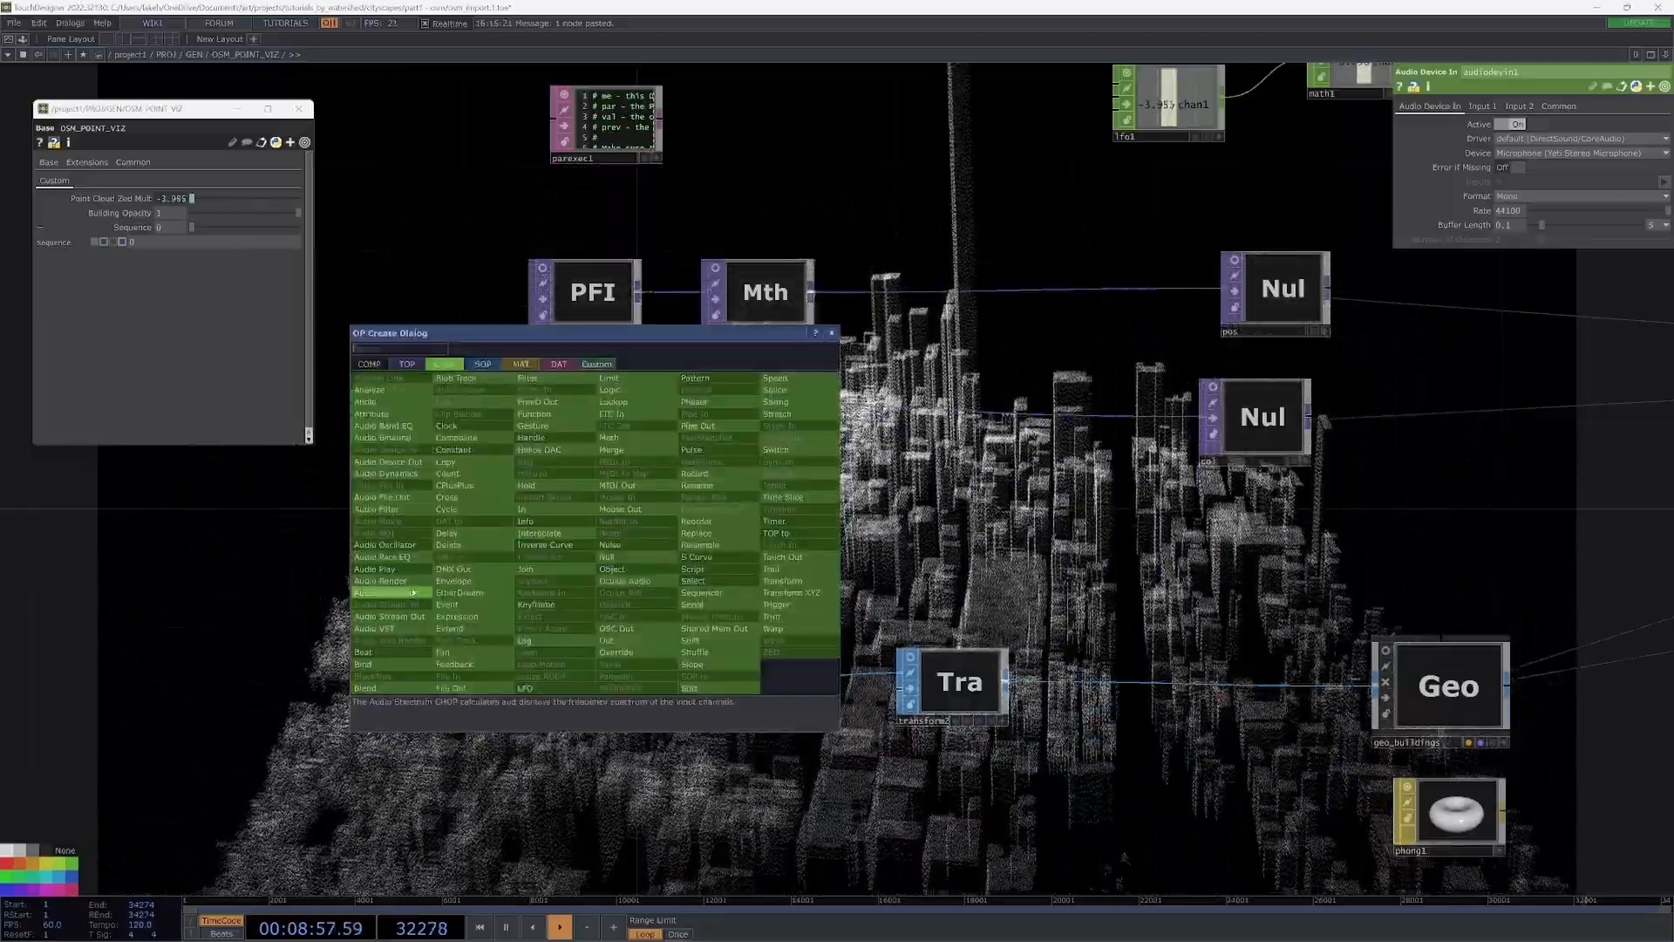
click(411, 495)
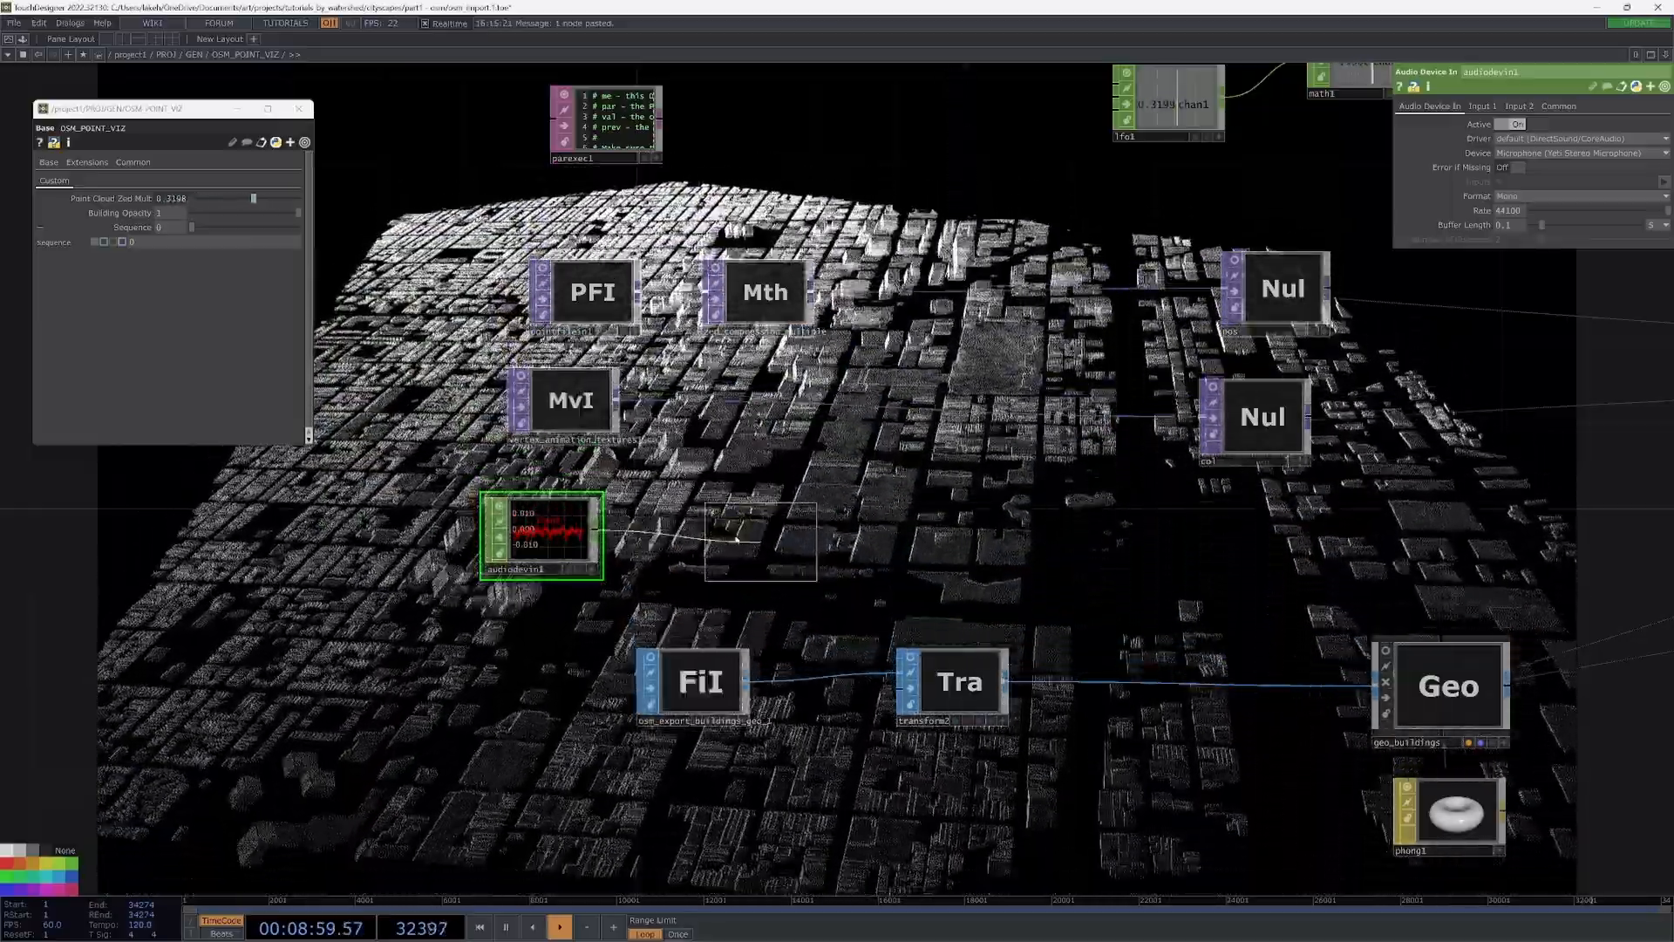
click(711, 536)
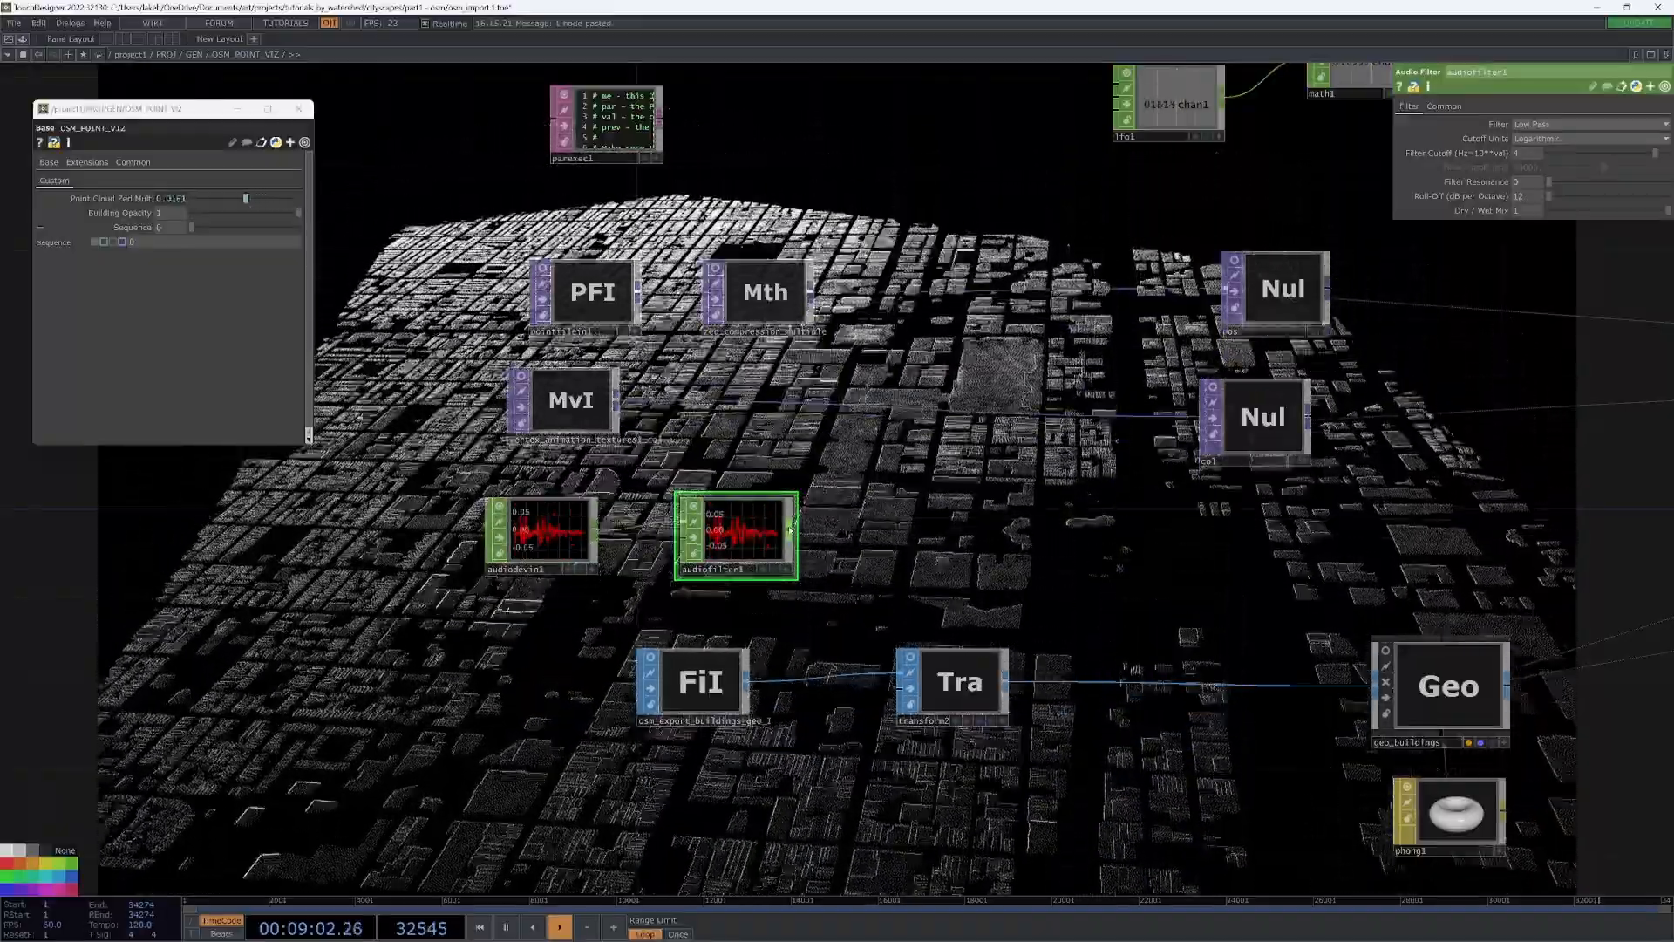
- Add an Analyze CHOP after audiofilter1 and set its function to RMS Power
right_click(790, 530)
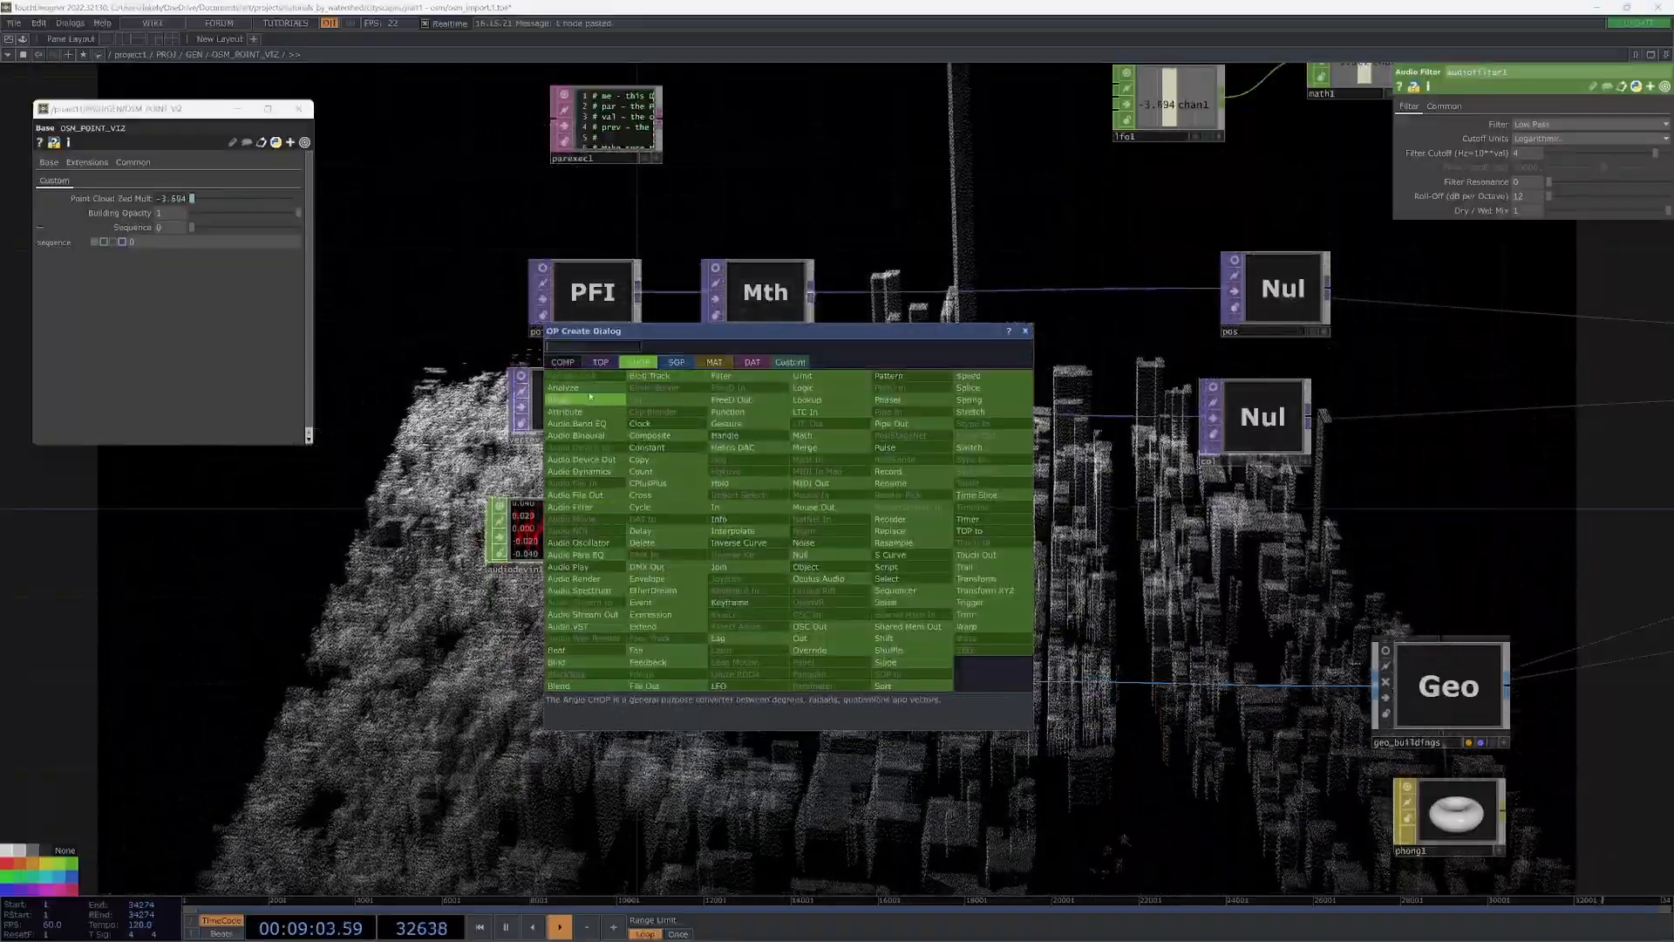
click(567, 387)
click(901, 534)
click(1535, 125)
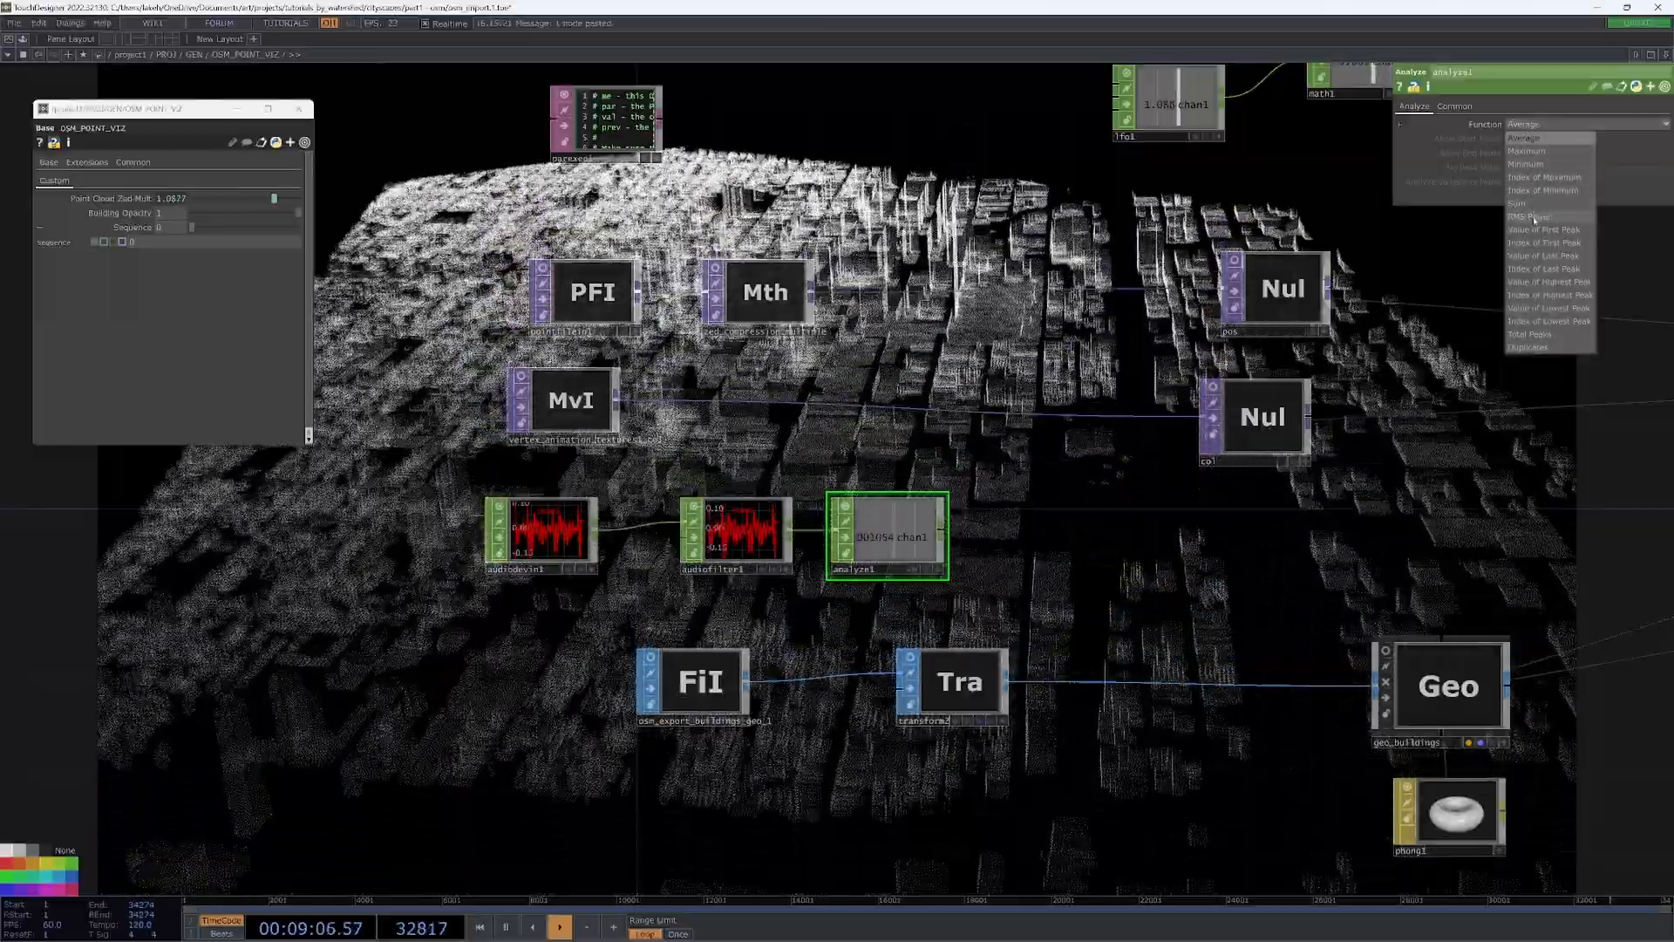
click(1552, 209)
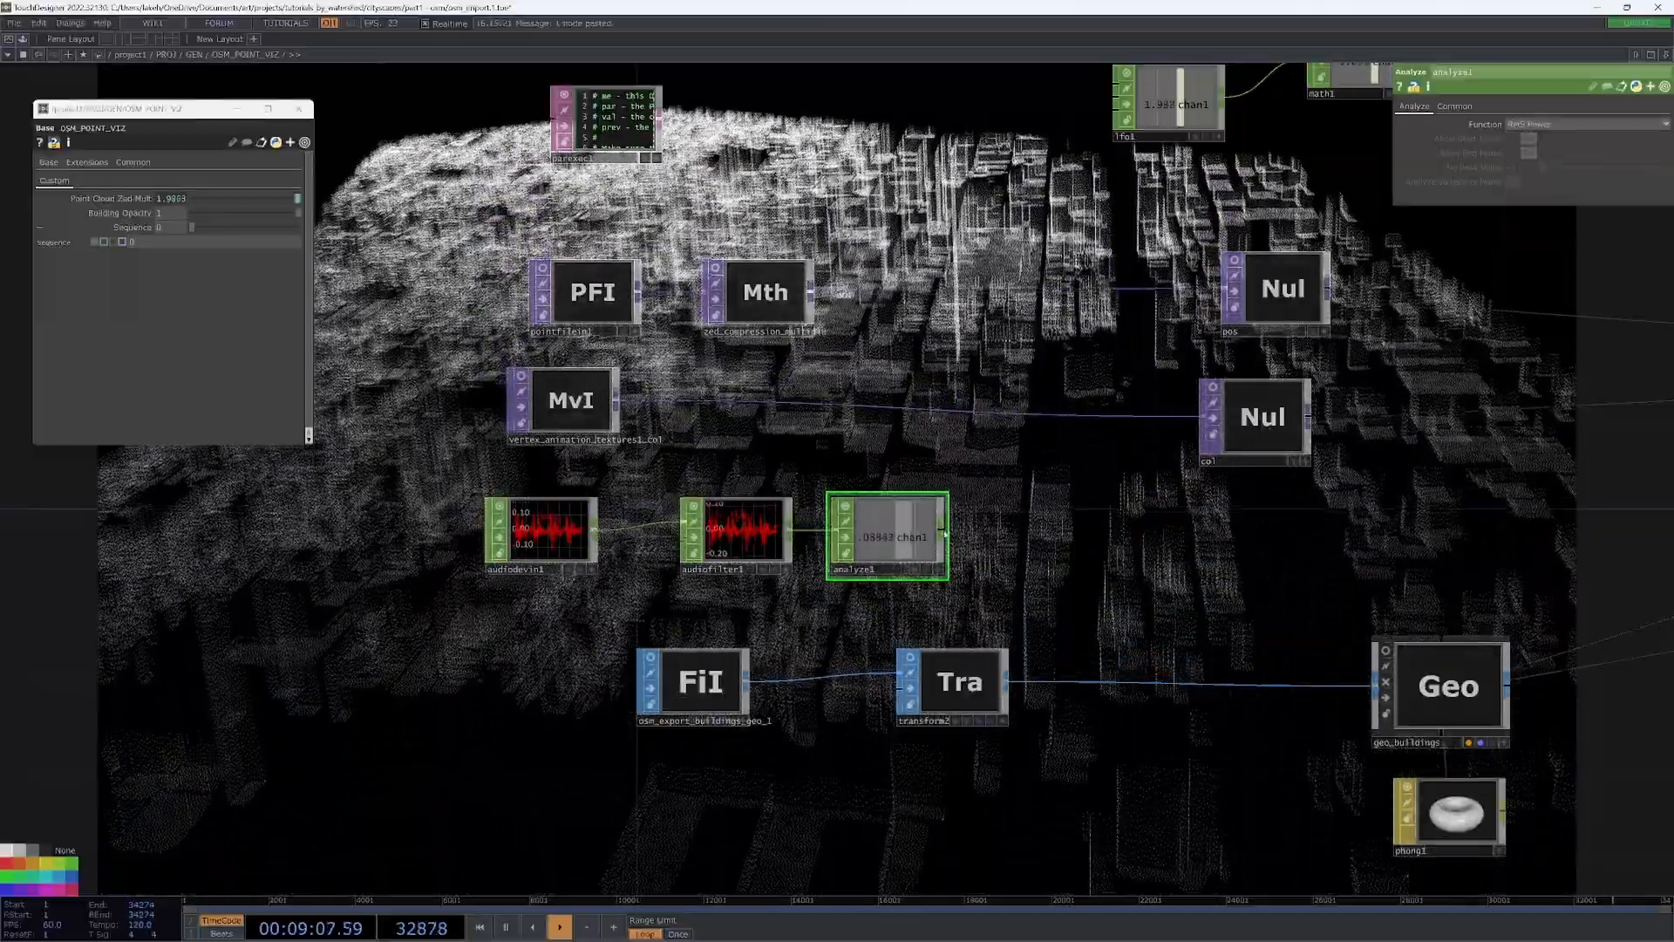
- Add a Trail CHOP after analyze1 to examine the audio level over time, and delete it again
right_click(942, 529)
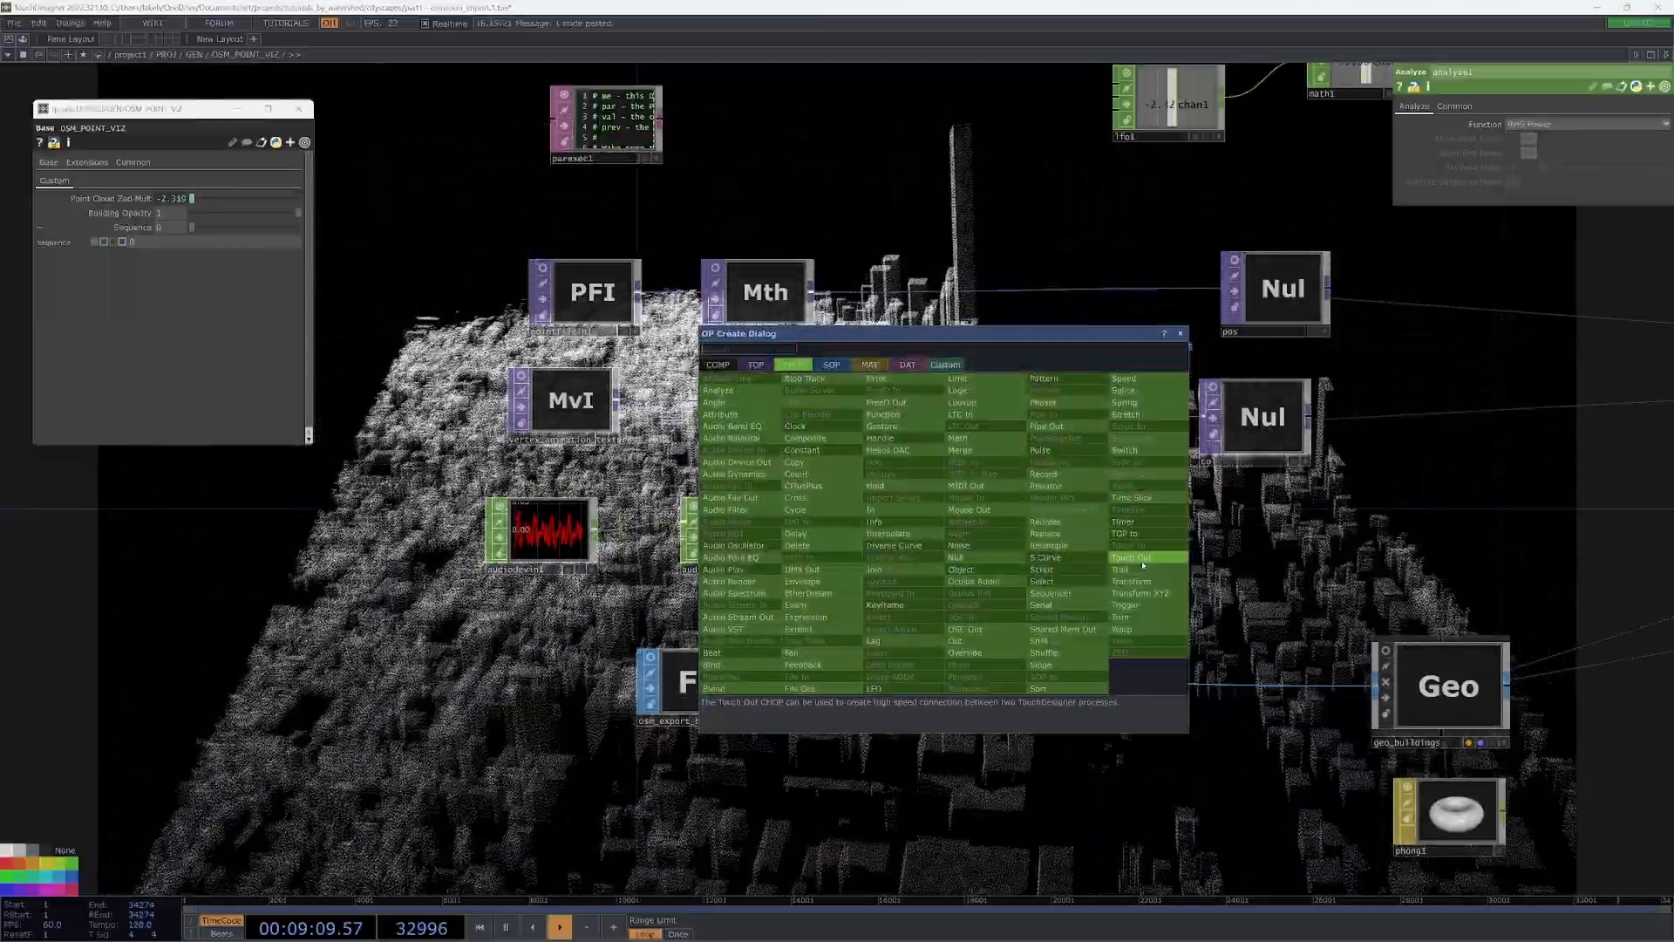
click(1123, 522)
click(1090, 533)
scroll(1127, 533, up, 5)
scroll(1127, 533, up, 2)
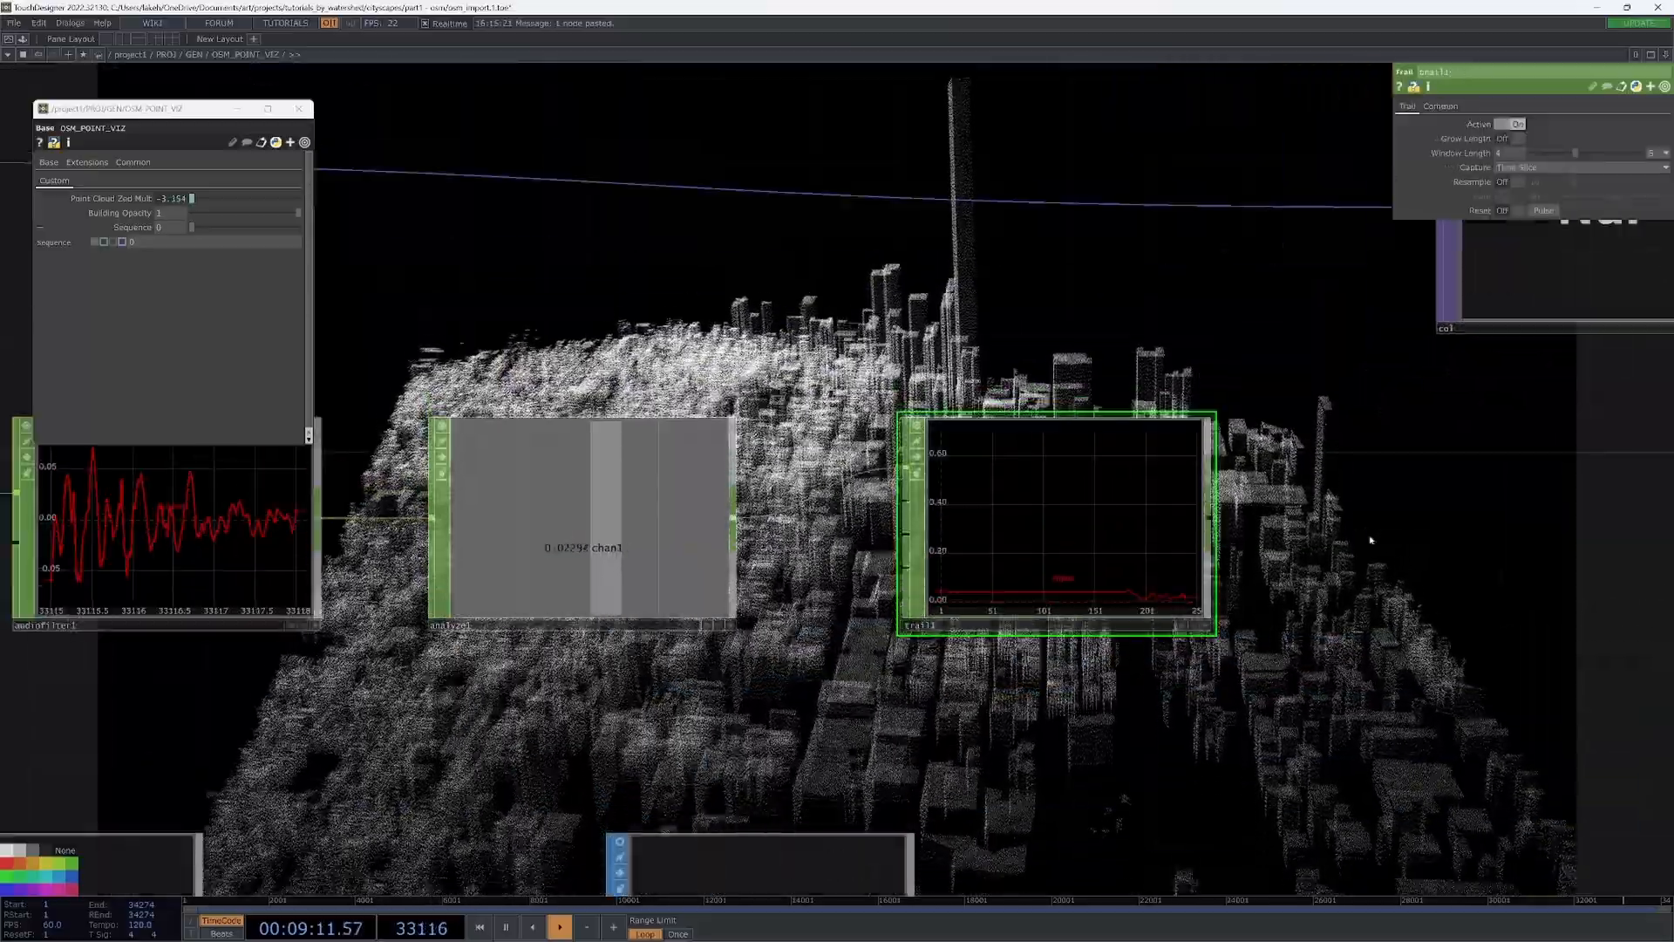
drag(1386, 529, 1181, 534)
scroll(1182, 536, down, 3)
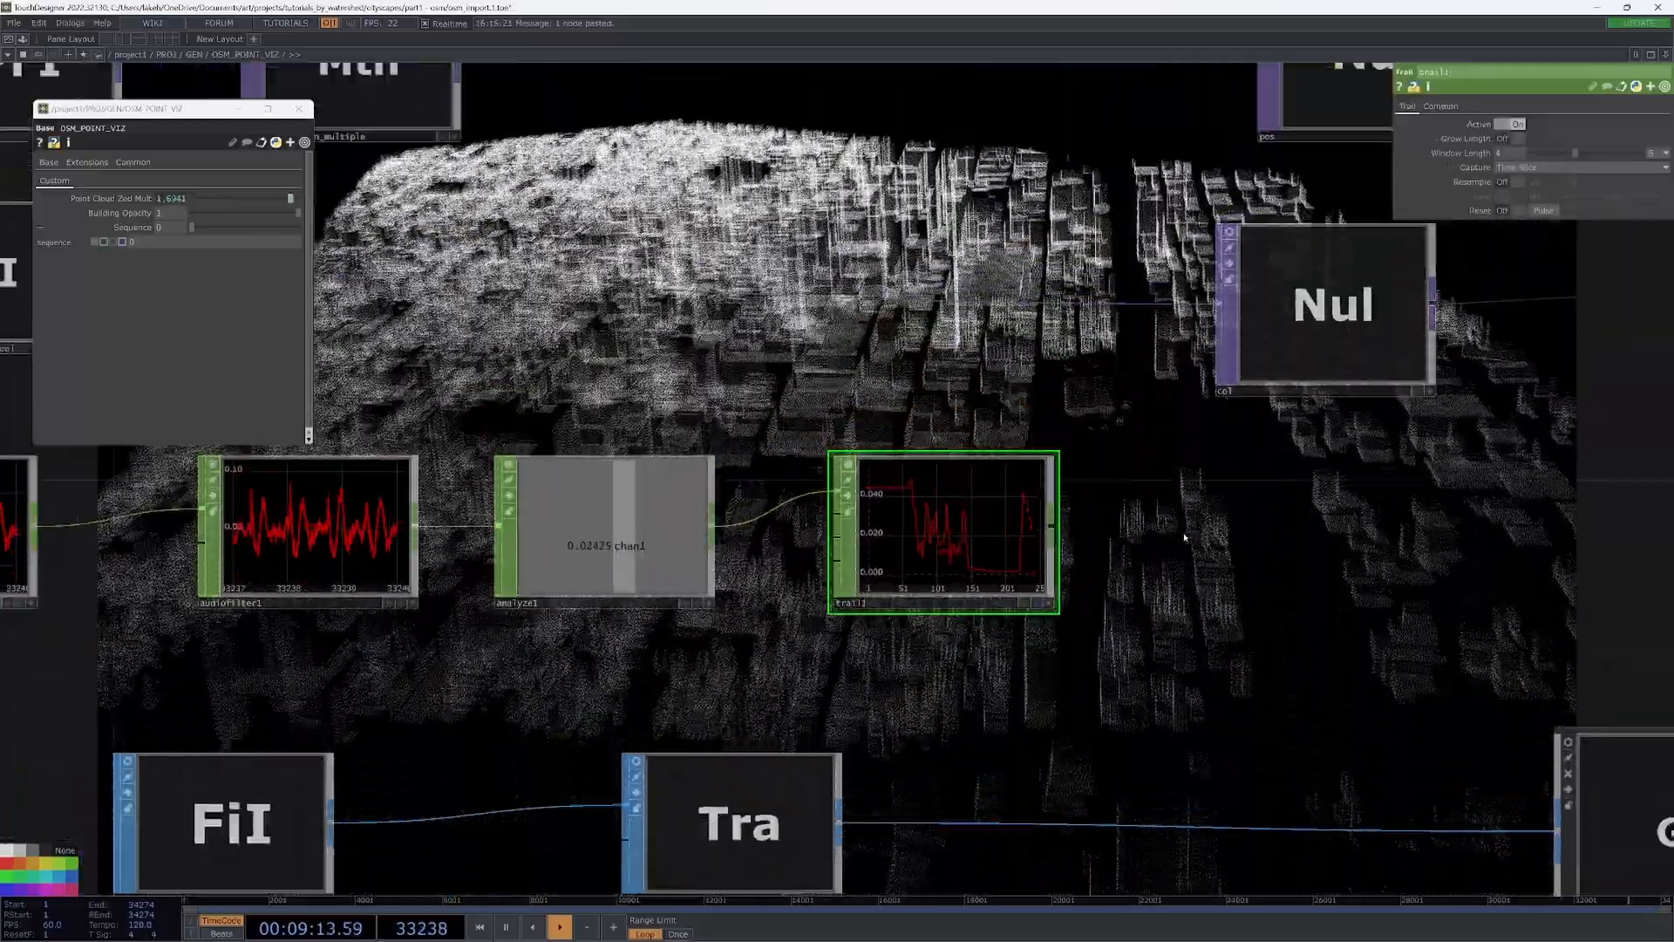
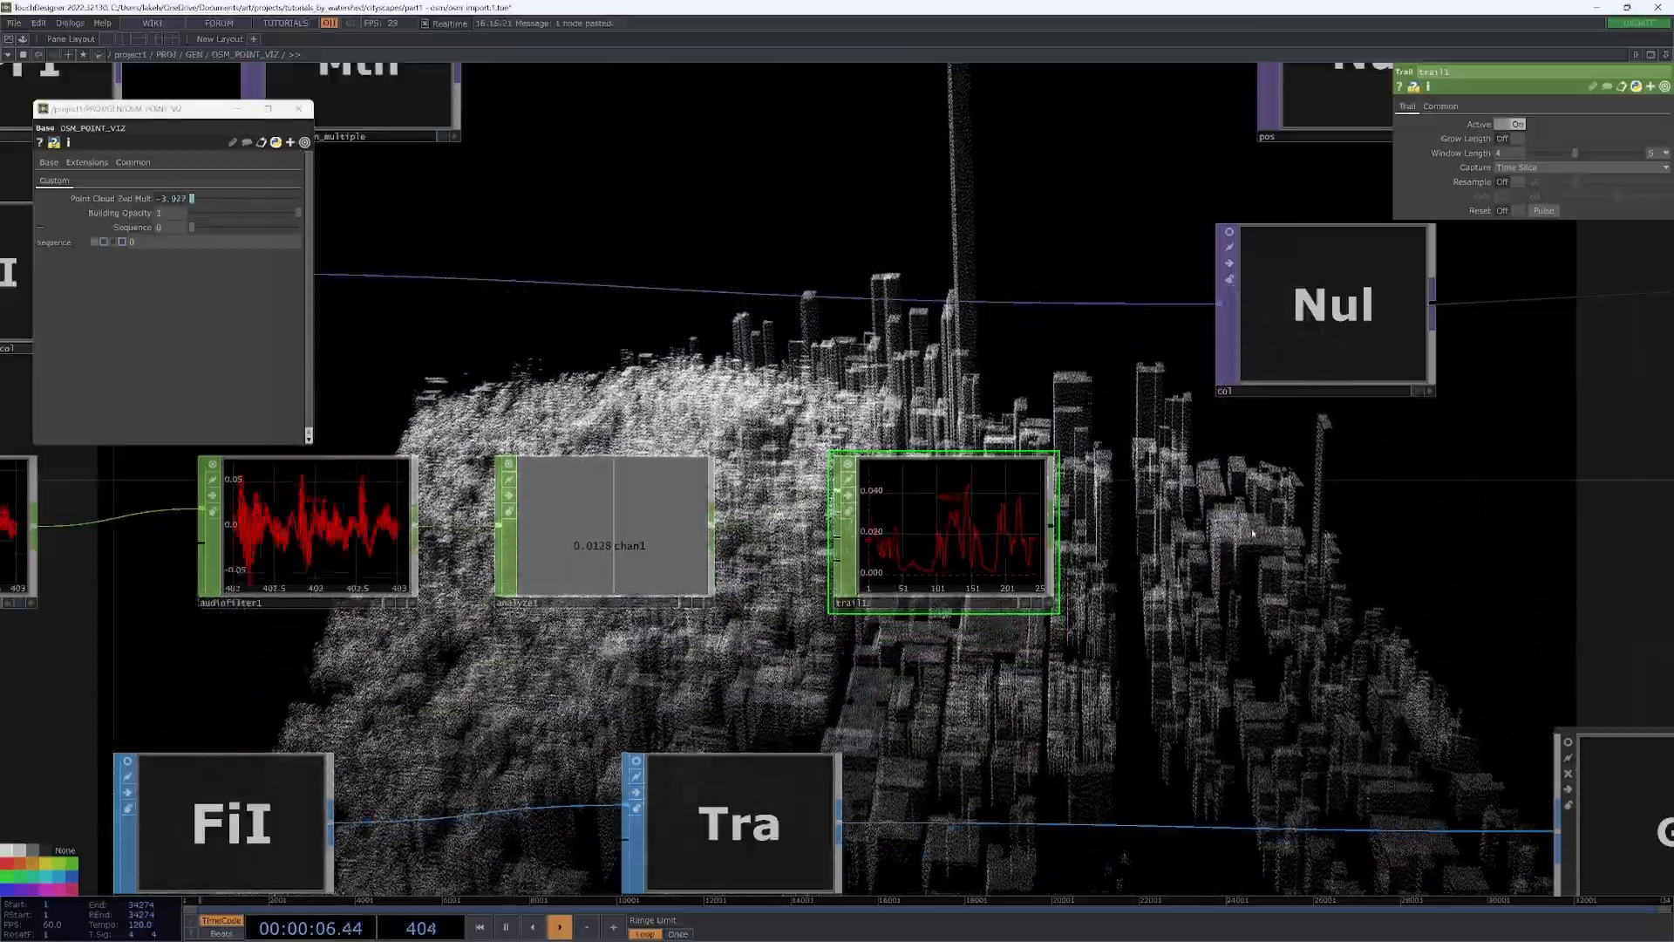
scroll(1253, 533, down, 3)
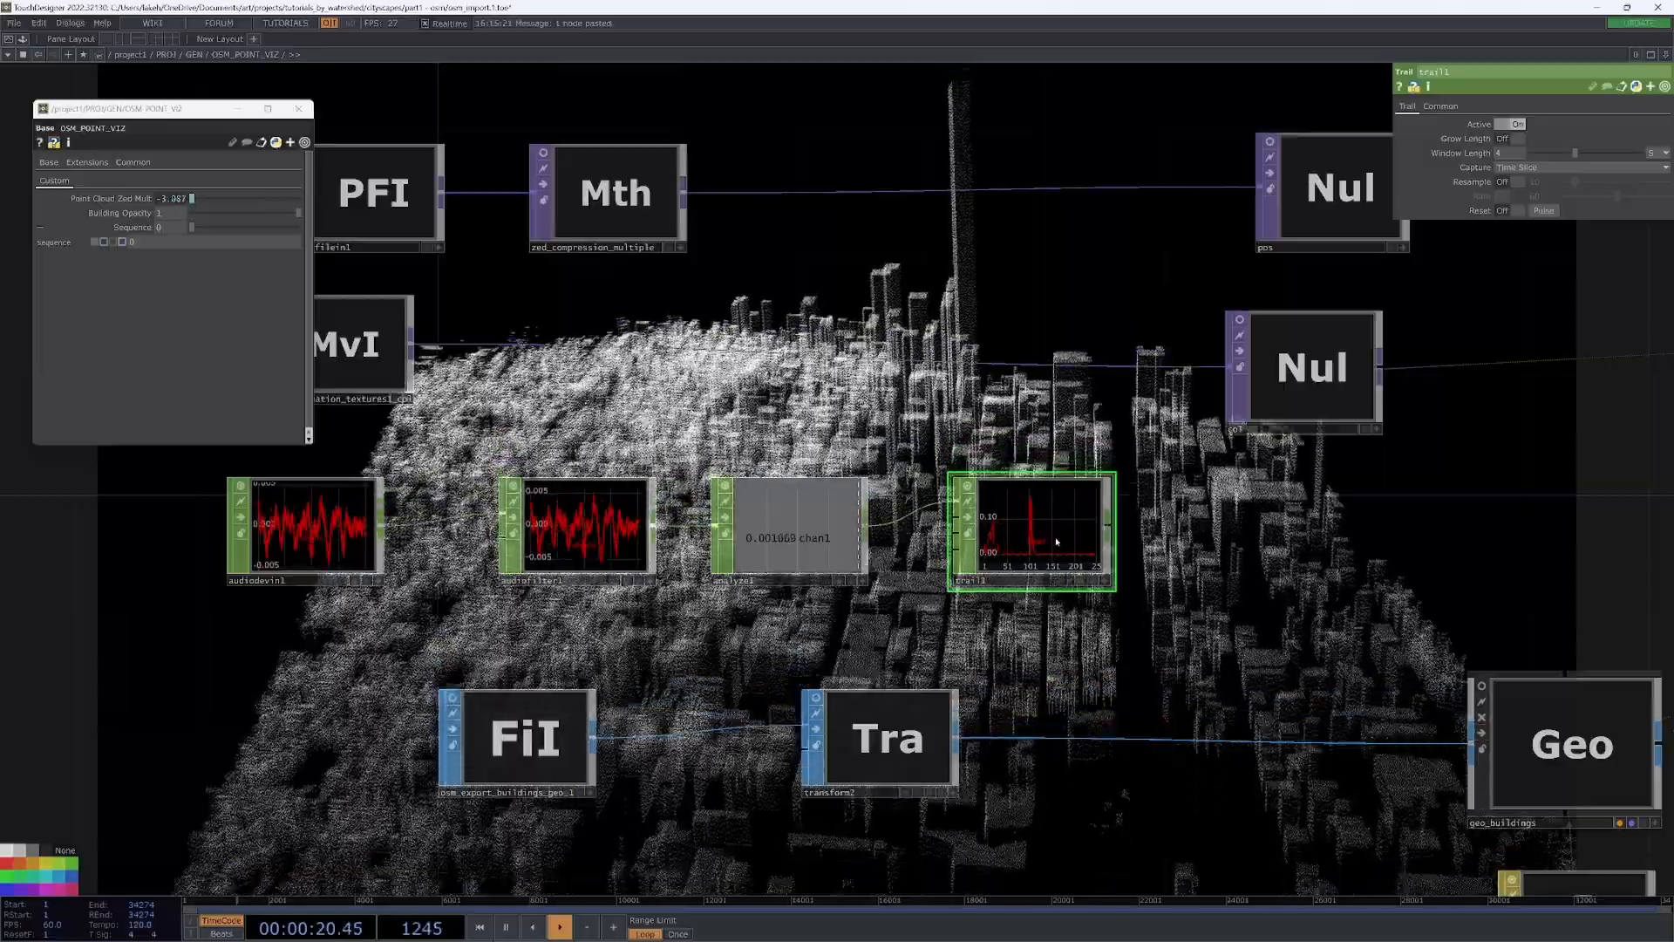
key(Delete)
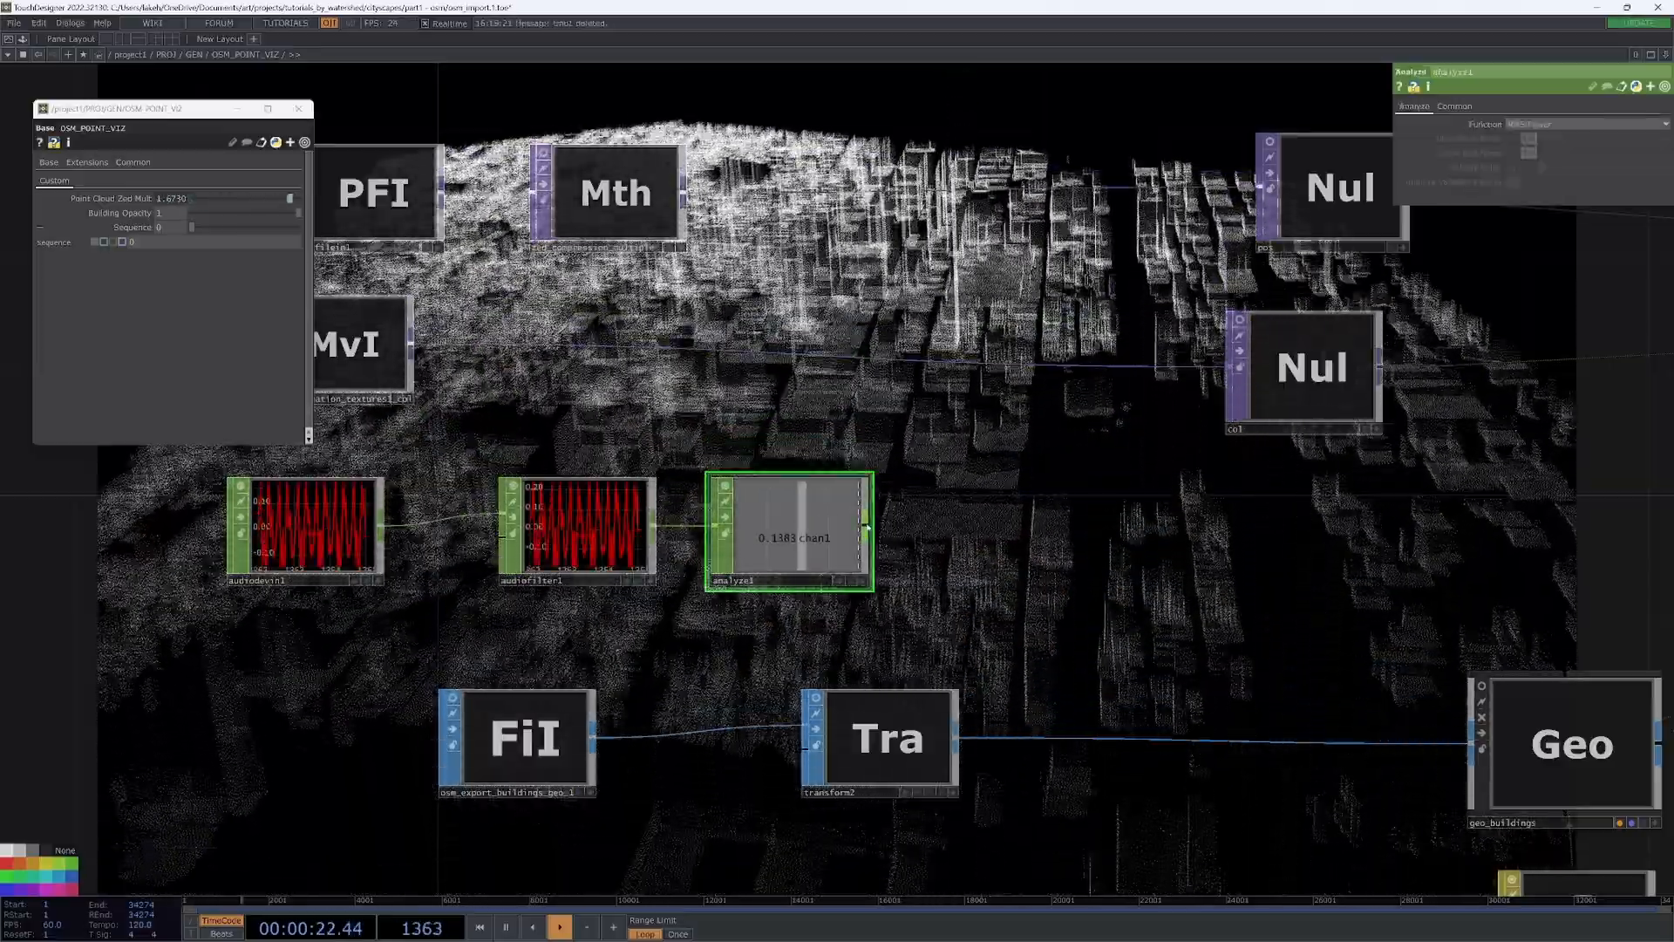
- Add an Envelope CHOP after analyze1
key(Tab)
text(ev)
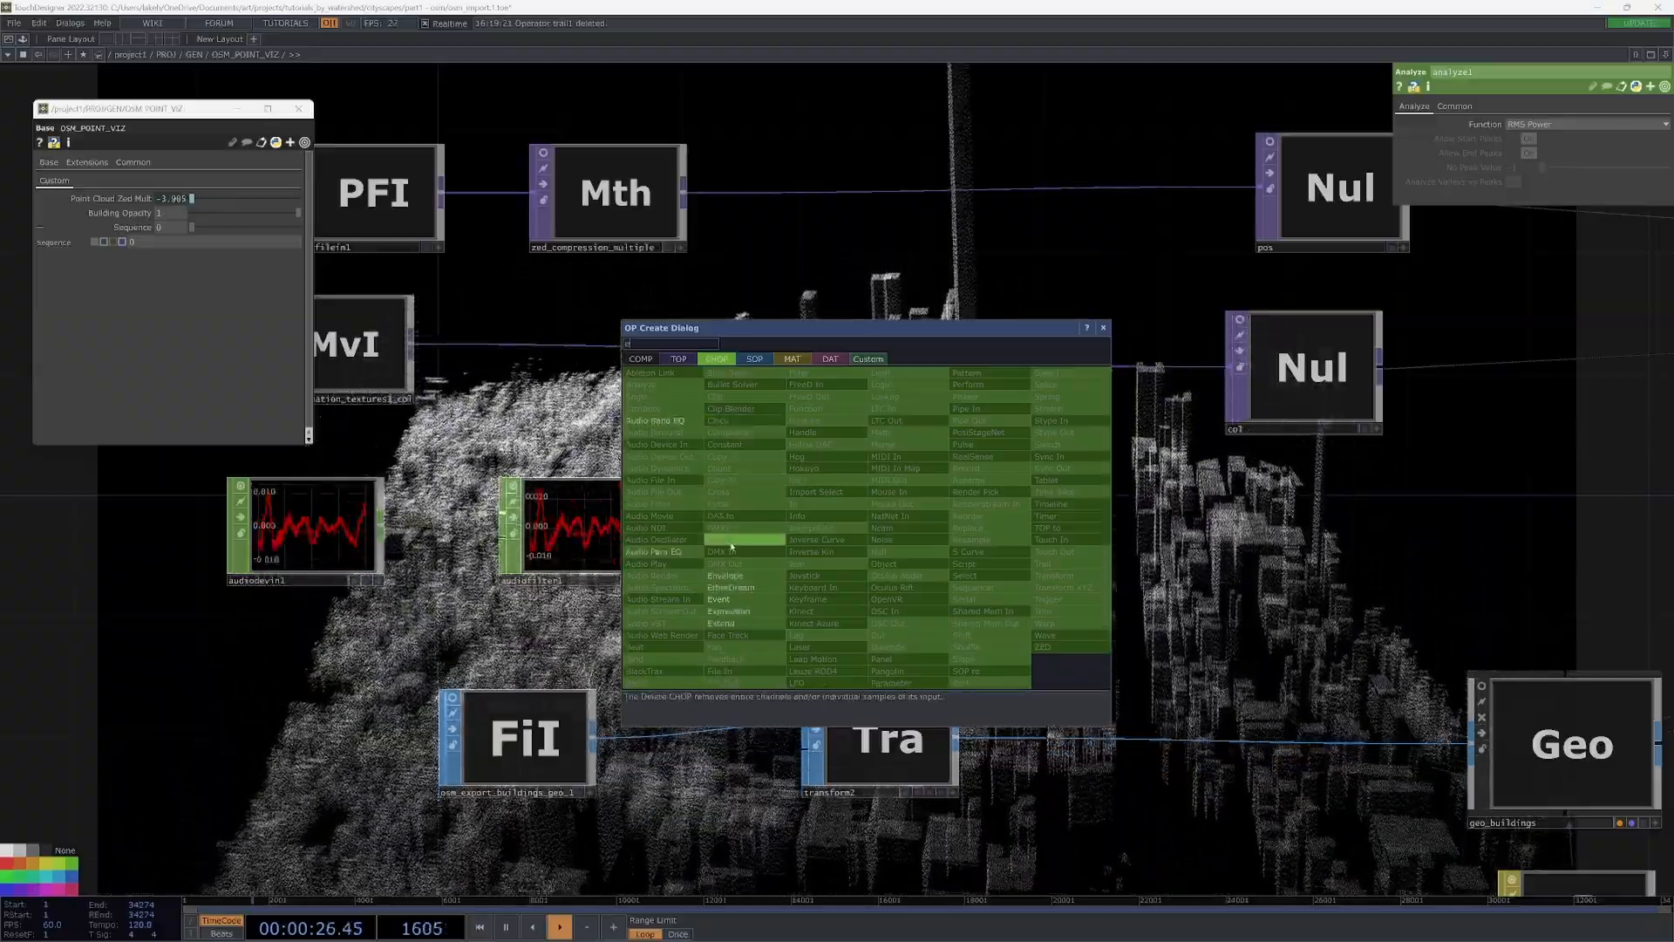
click(724, 575)
click(959, 519)
drag(1267, 542, 1154, 569)
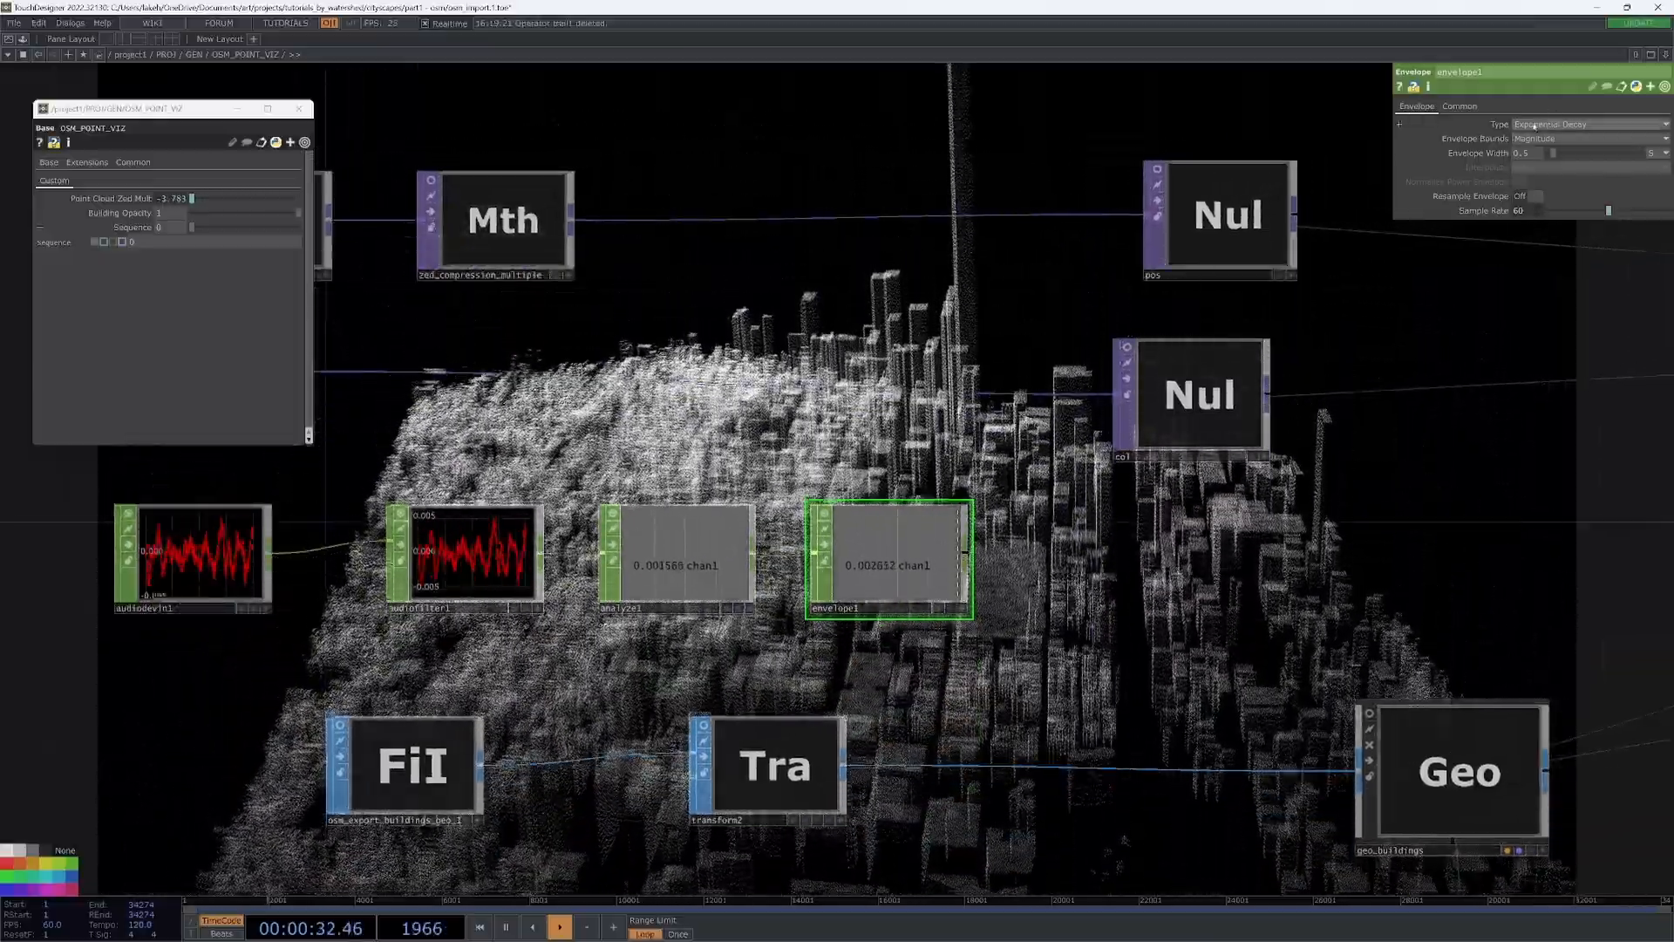
- Shift envelope1 away from analyze1 and insert a Trigger CHOP on the wire between them
drag(921, 537, 1132, 568)
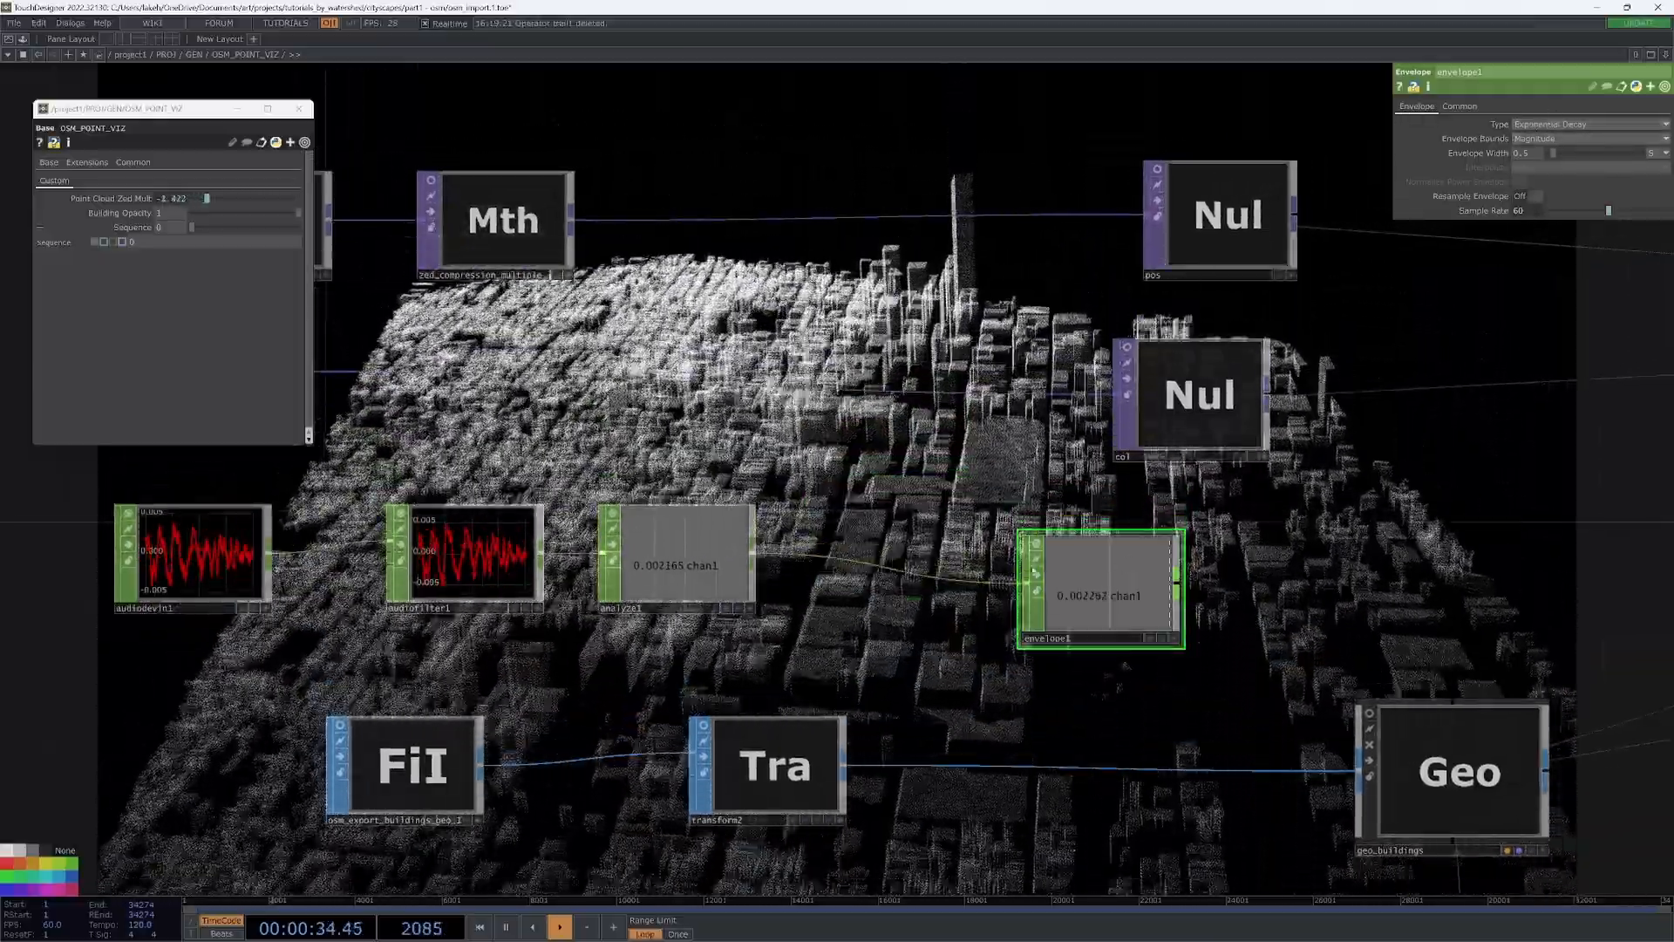
right_click(937, 562)
click(940, 564)
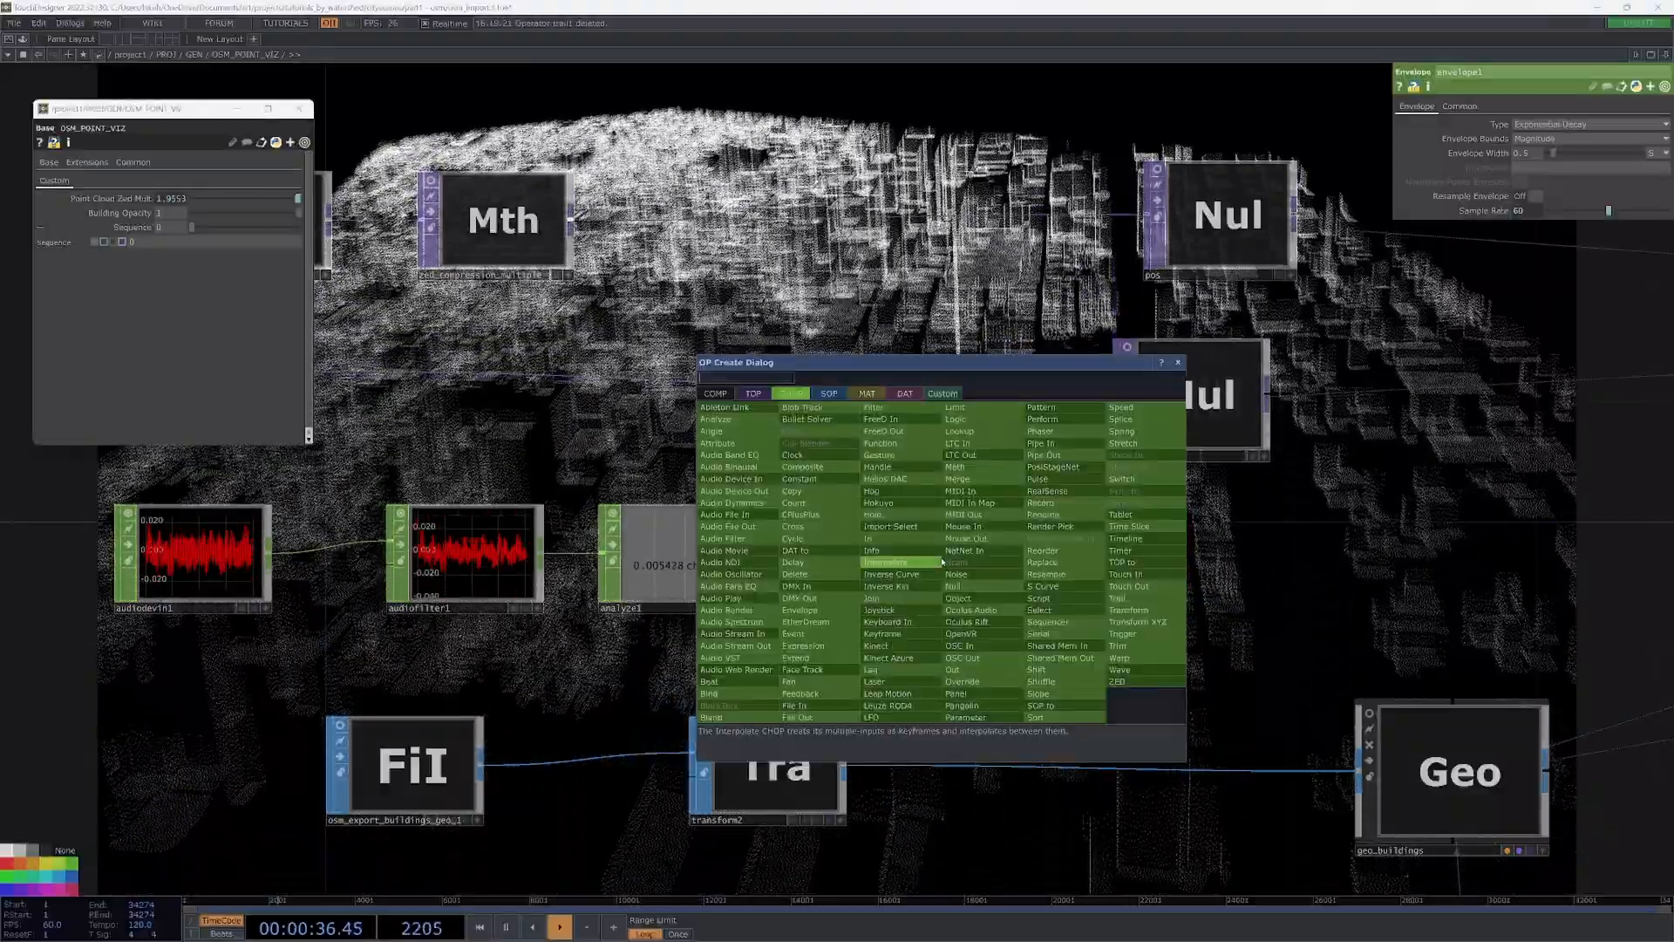
text(tr)
click(1126, 634)
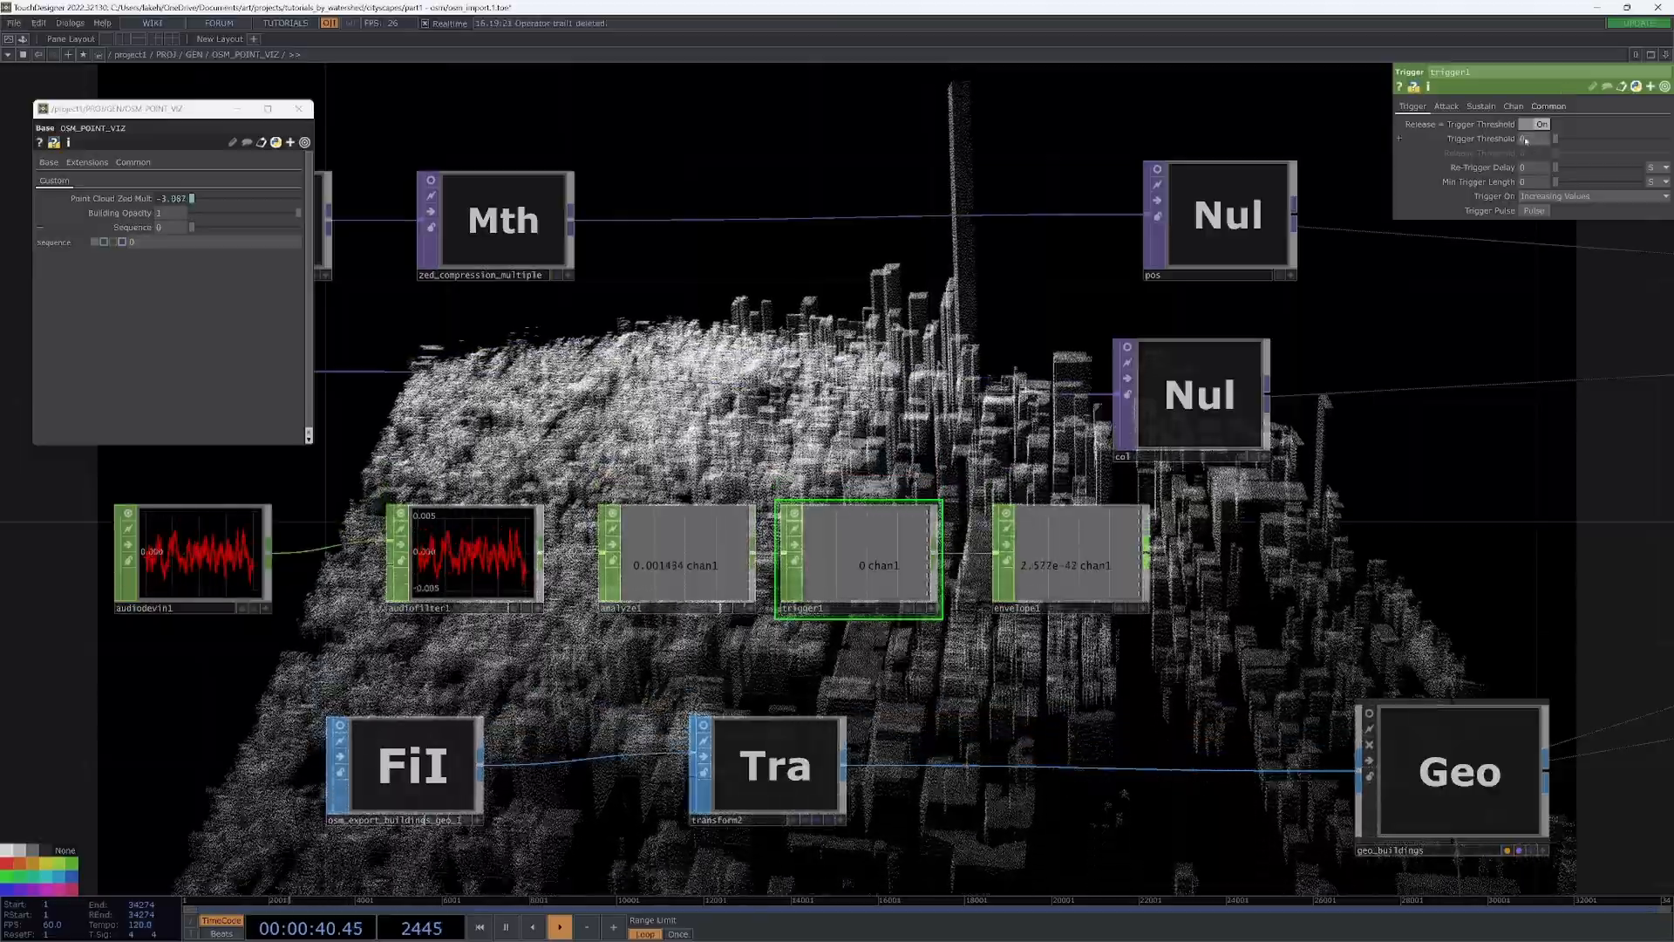
- Set trigger1's Trigger Threshold to .1 and bring envelope1 closer to it
text(.1)
key(Return)
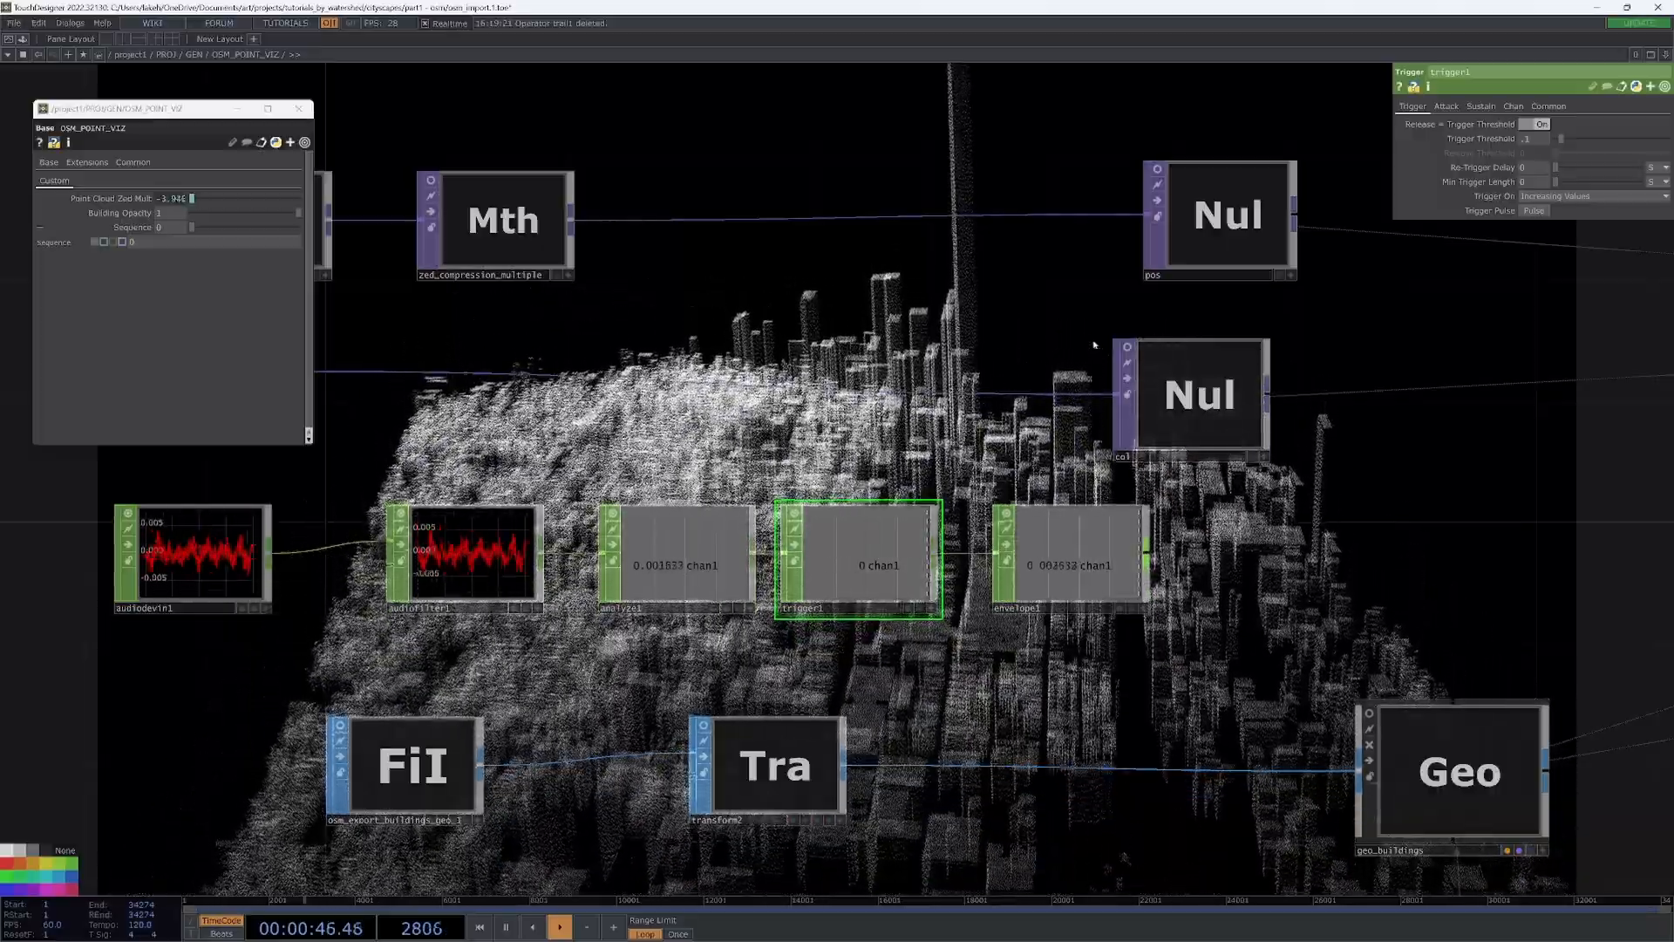
drag(1094, 557, 1063, 556)
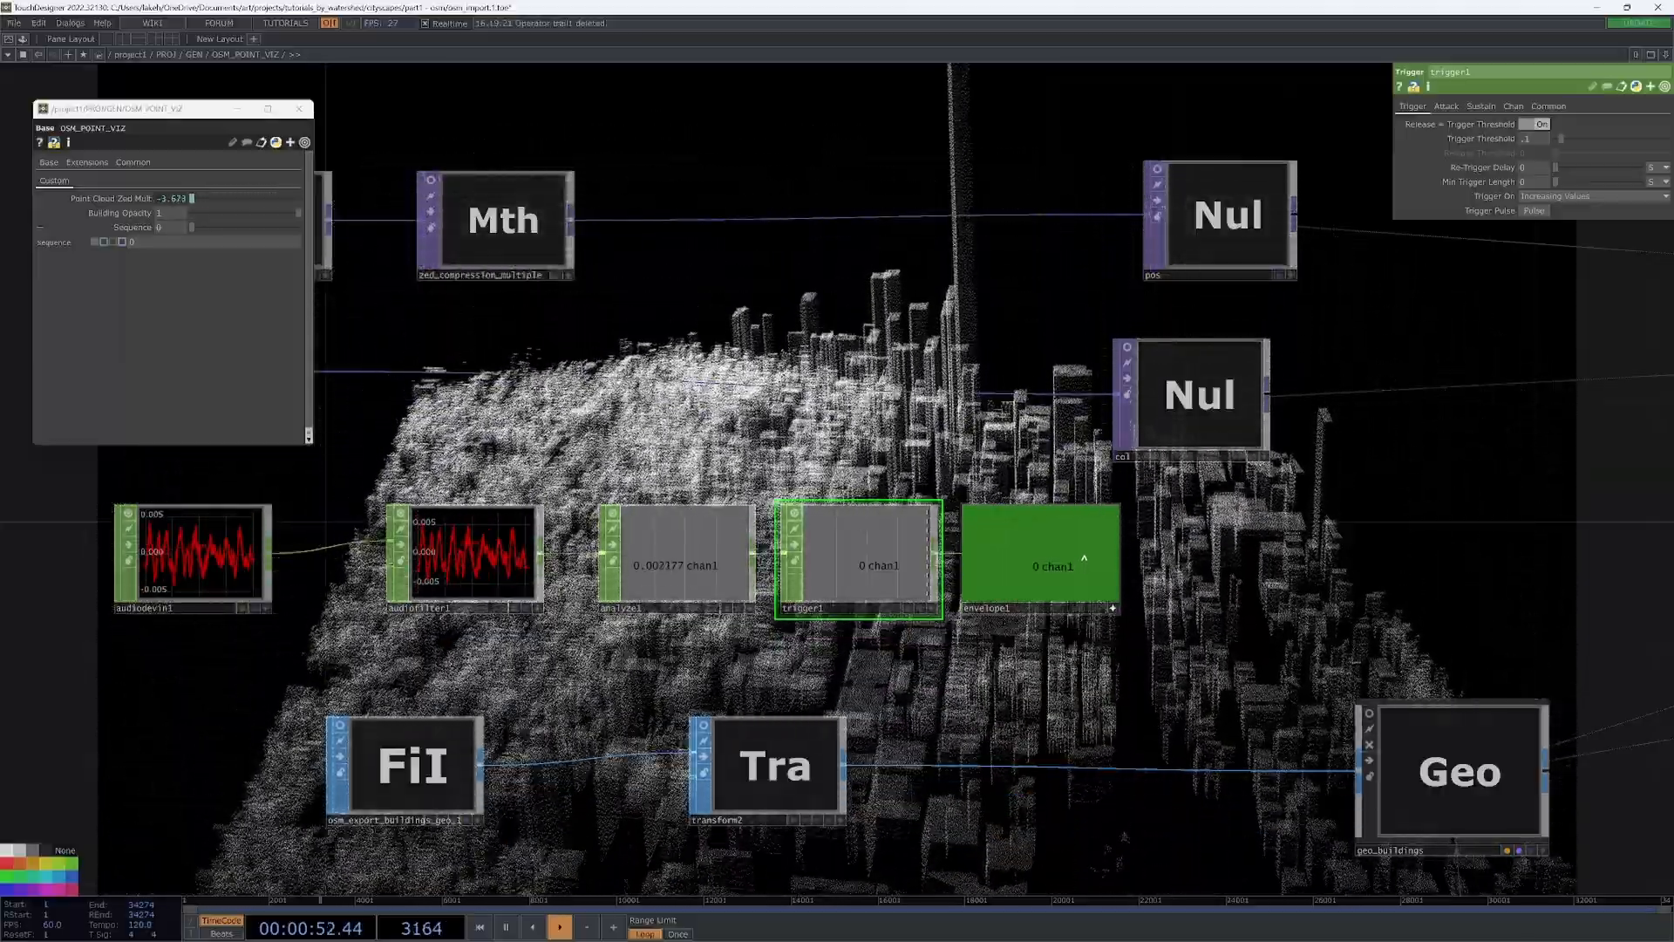
- Move the whole audio chain from audiodevin1 to envelope1 up beside the Parameter Execute DAT, above the point file nodes
scroll(1372, 378, down, 5)
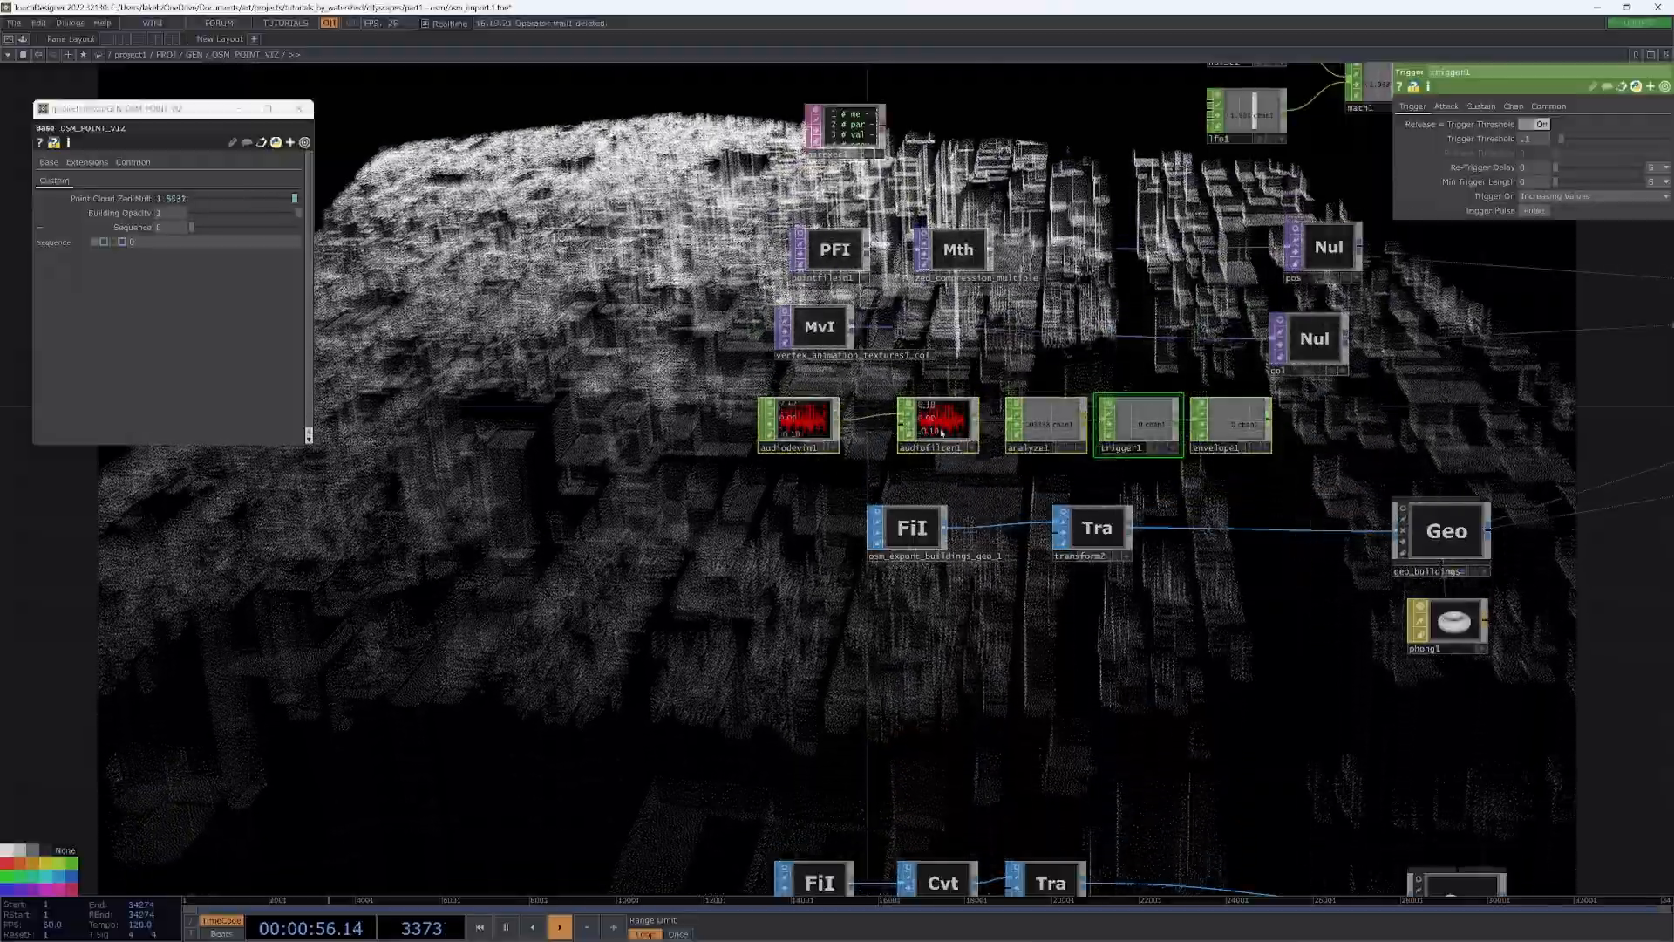
drag(941, 431, 416, 152)
drag(1019, 214, 1012, 307)
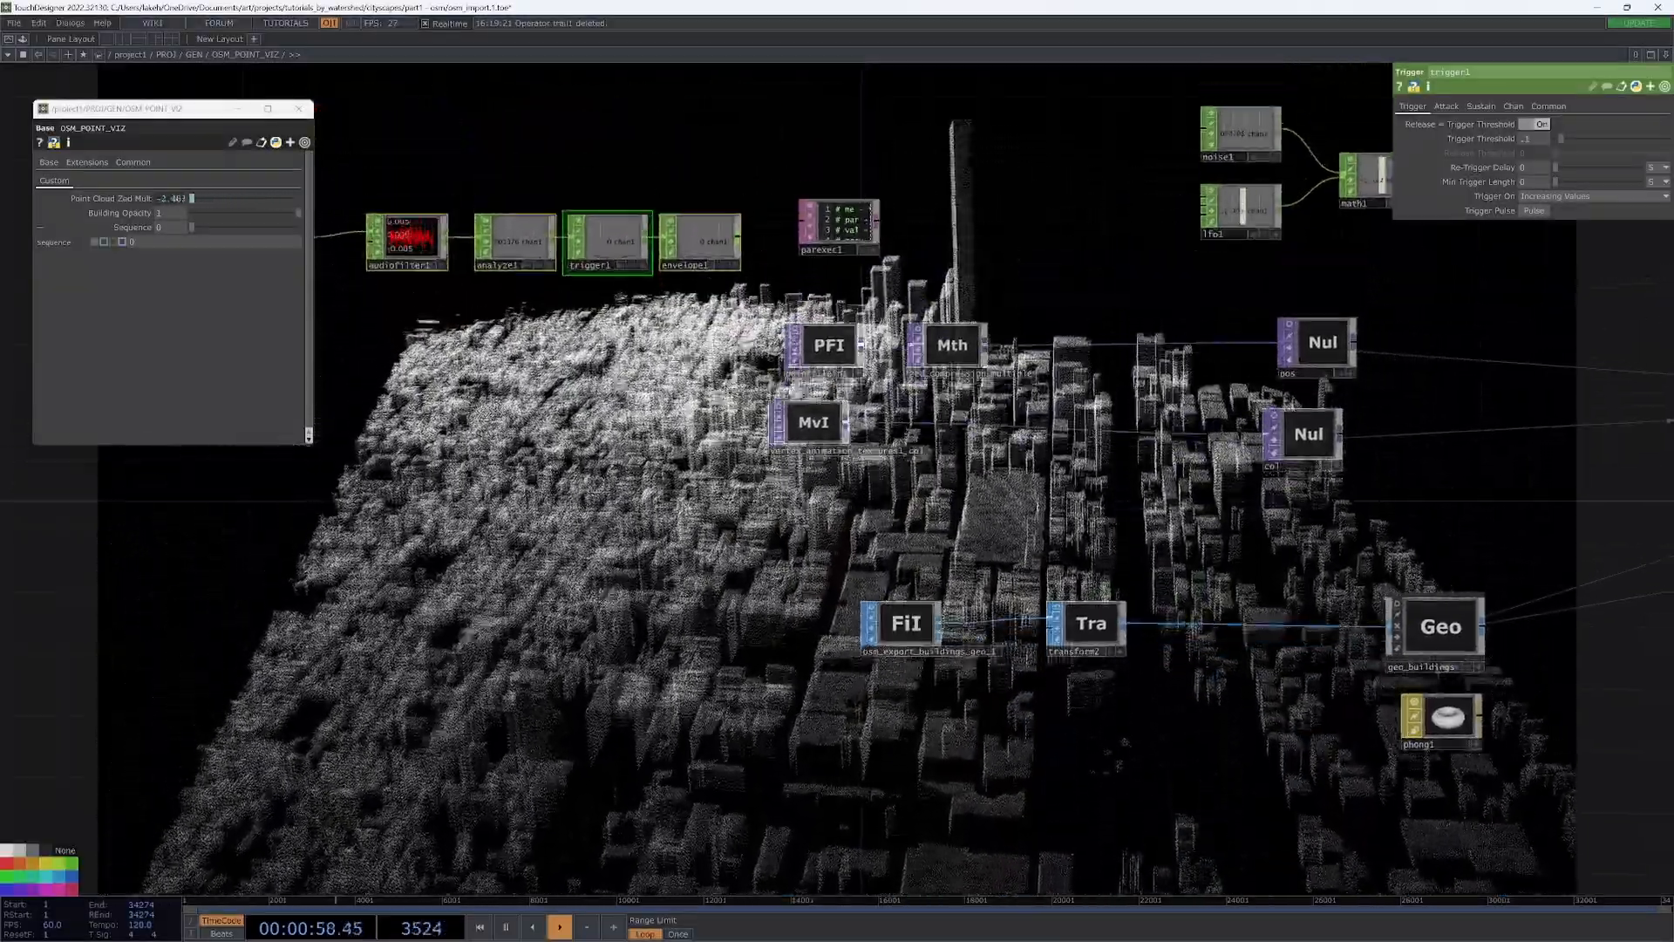
- Enclose the cameras and camblend1 in an annotation titled Cam Scenes and shift the group slightly away from the render nodes
drag(977, 514, 821, 274)
scroll(824, 271, down, 5)
drag(1402, 350, 946, 607)
drag(1139, 493, 1124, 525)
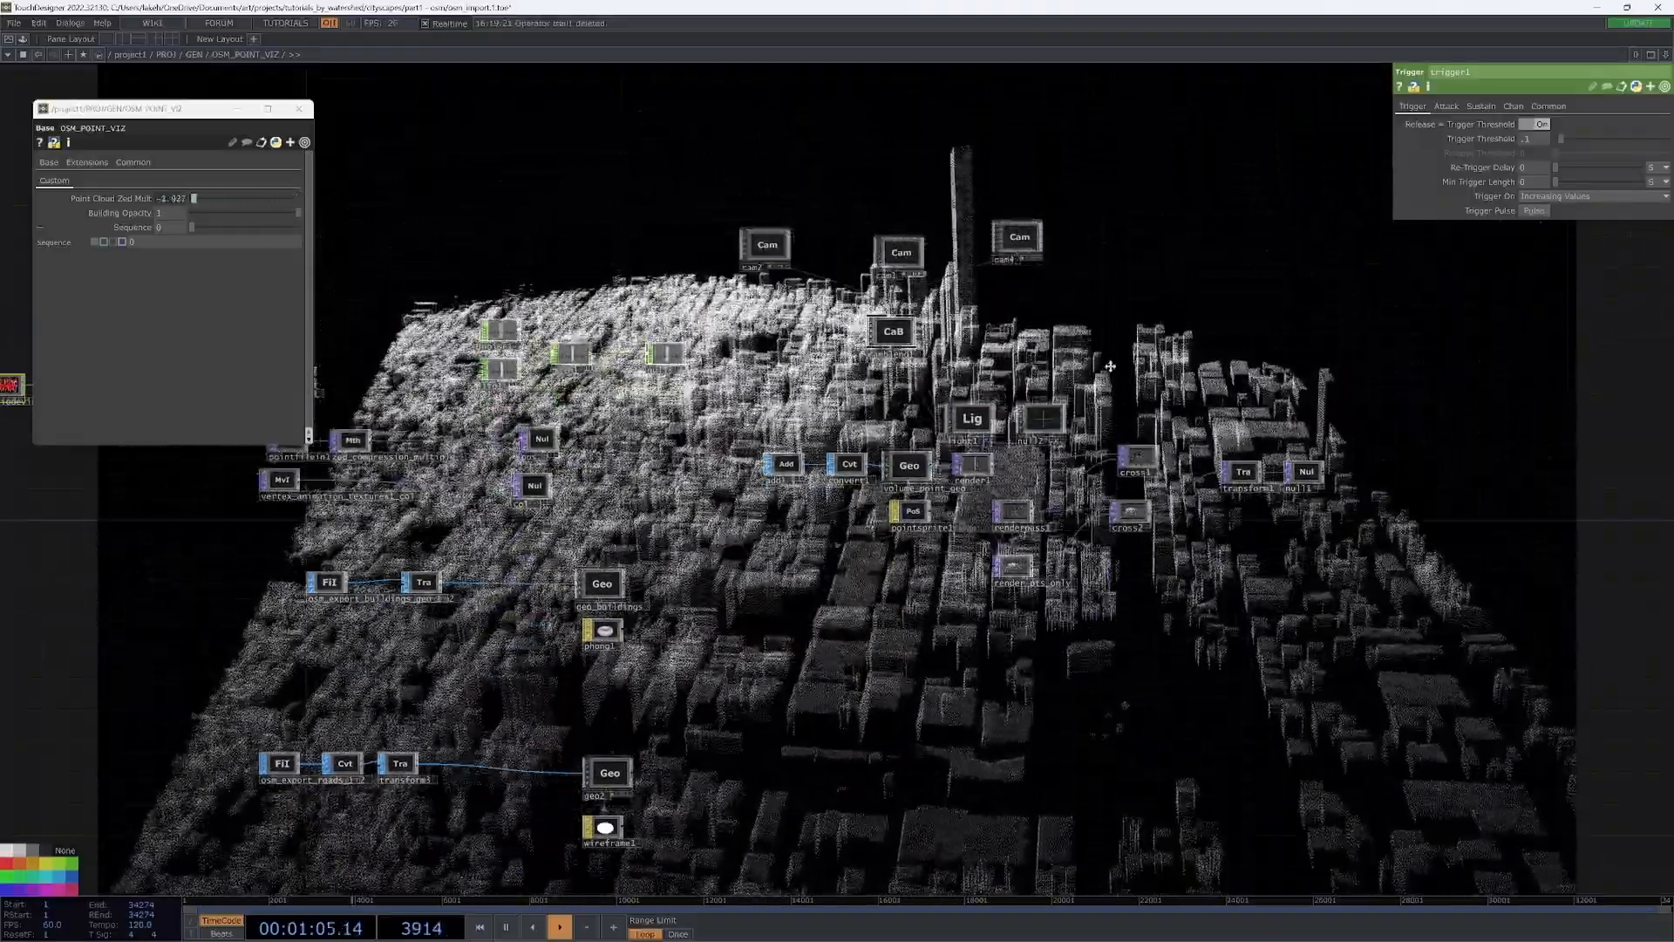
drag(1110, 366, 1122, 384)
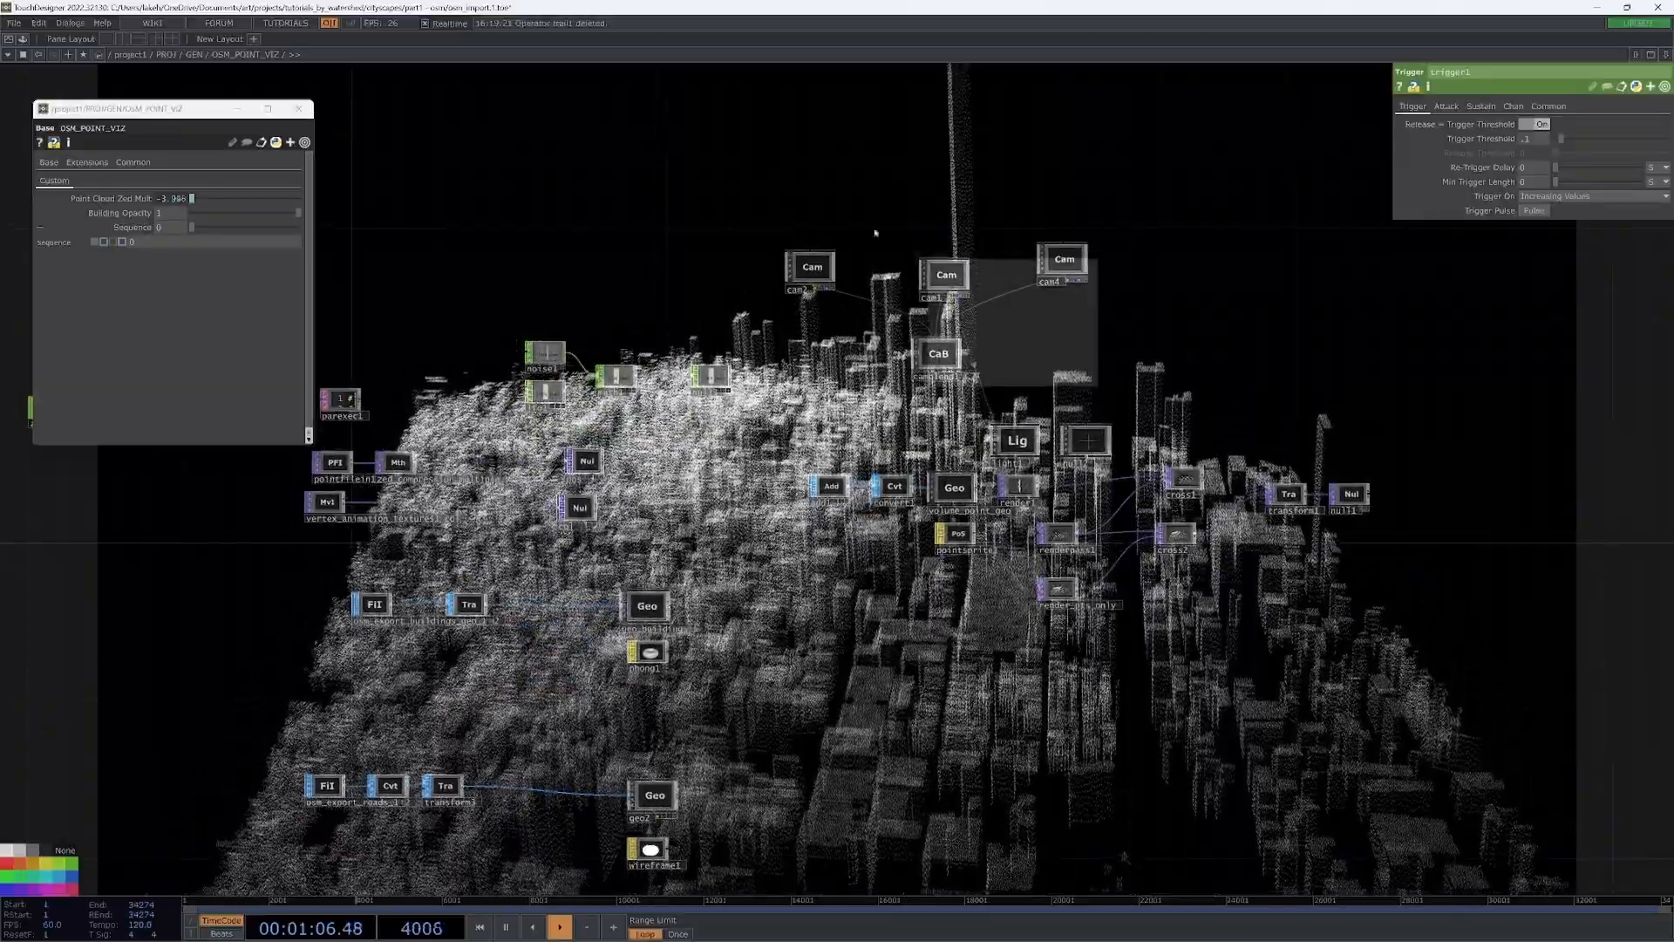
click(766, 210)
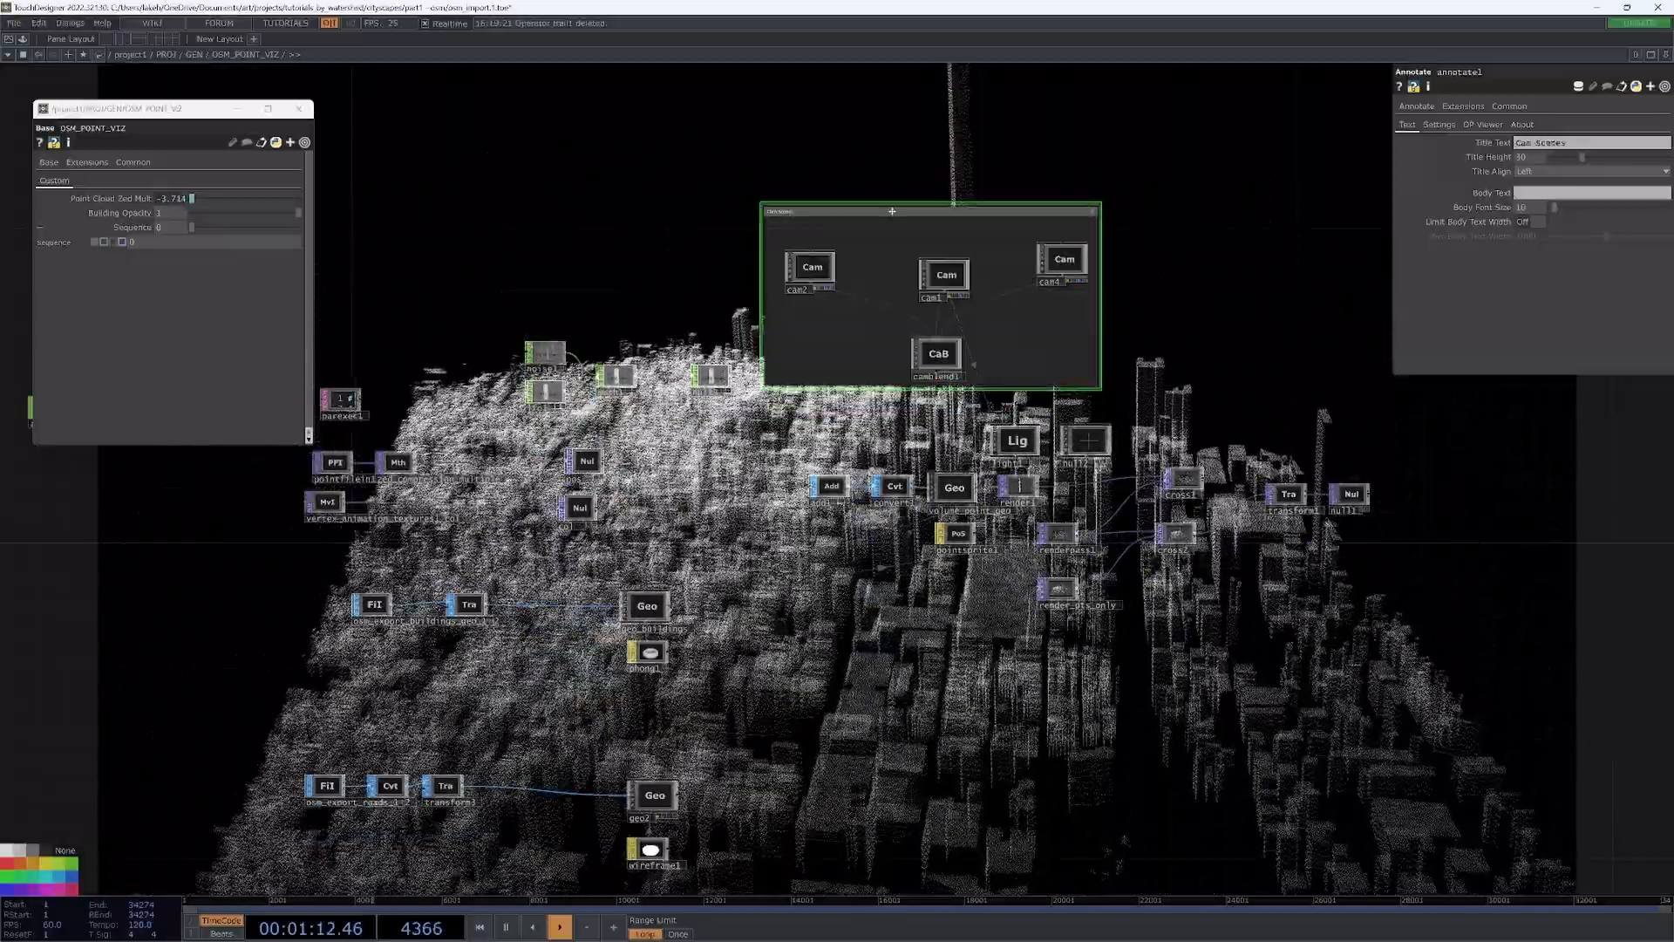
drag(892, 211, 945, 193)
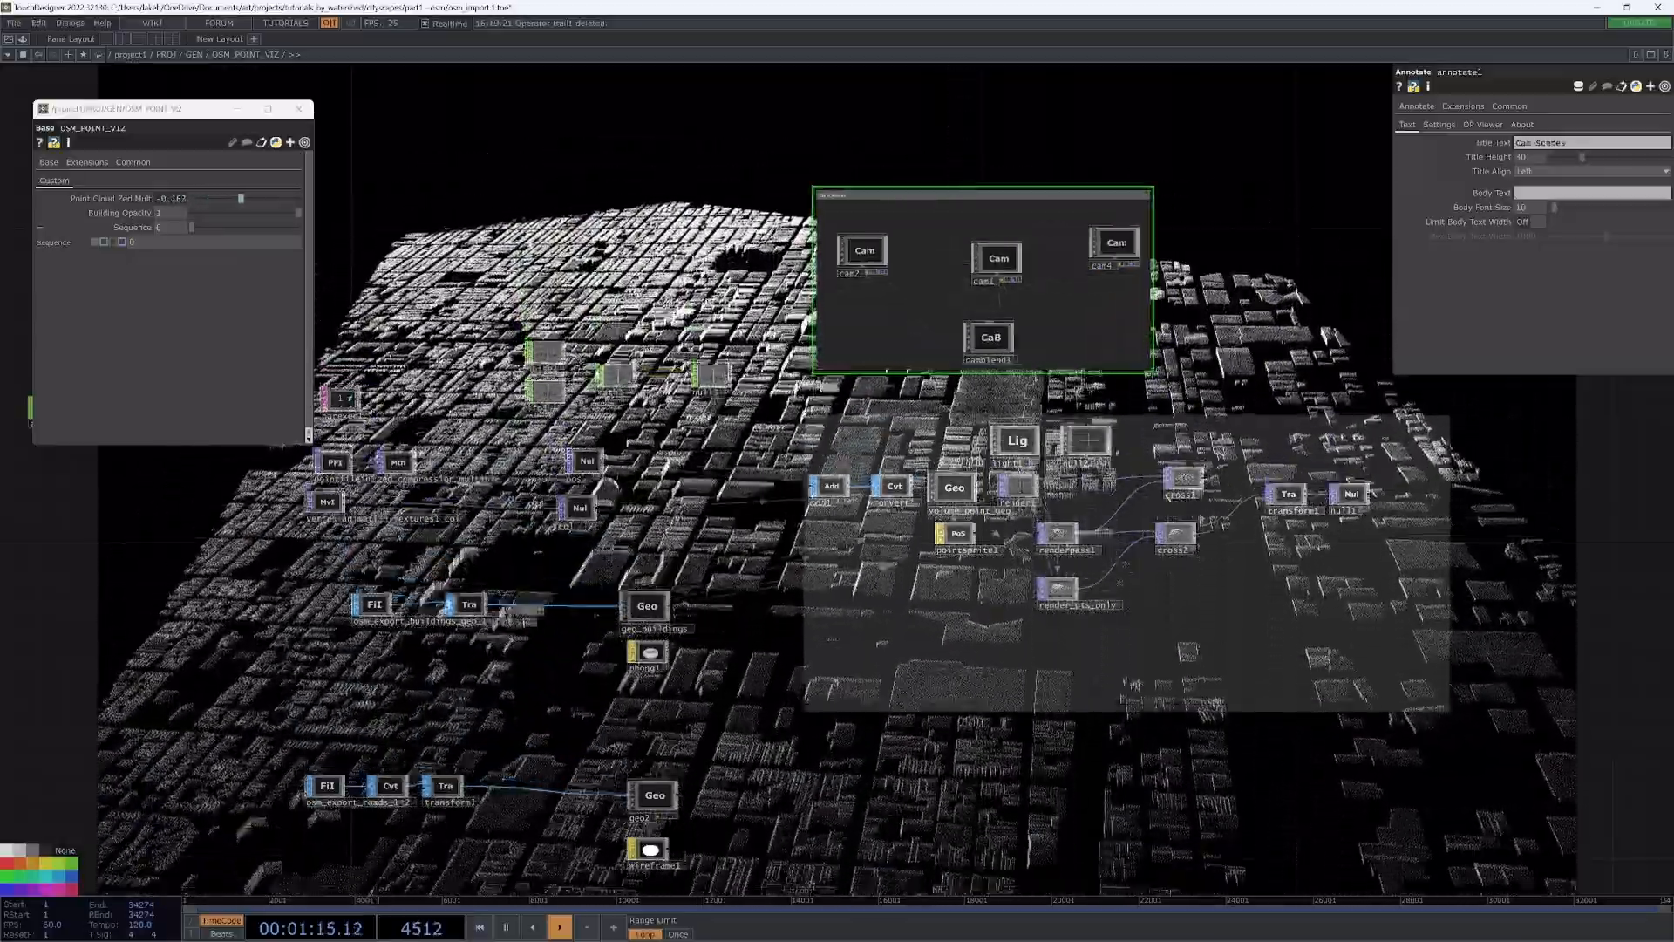
- Title the annotation around the render nodes Render, and move the add1, convert1, volume_point_geo and pointsprite1 nodes out of it
drag(804, 415, 795, 407)
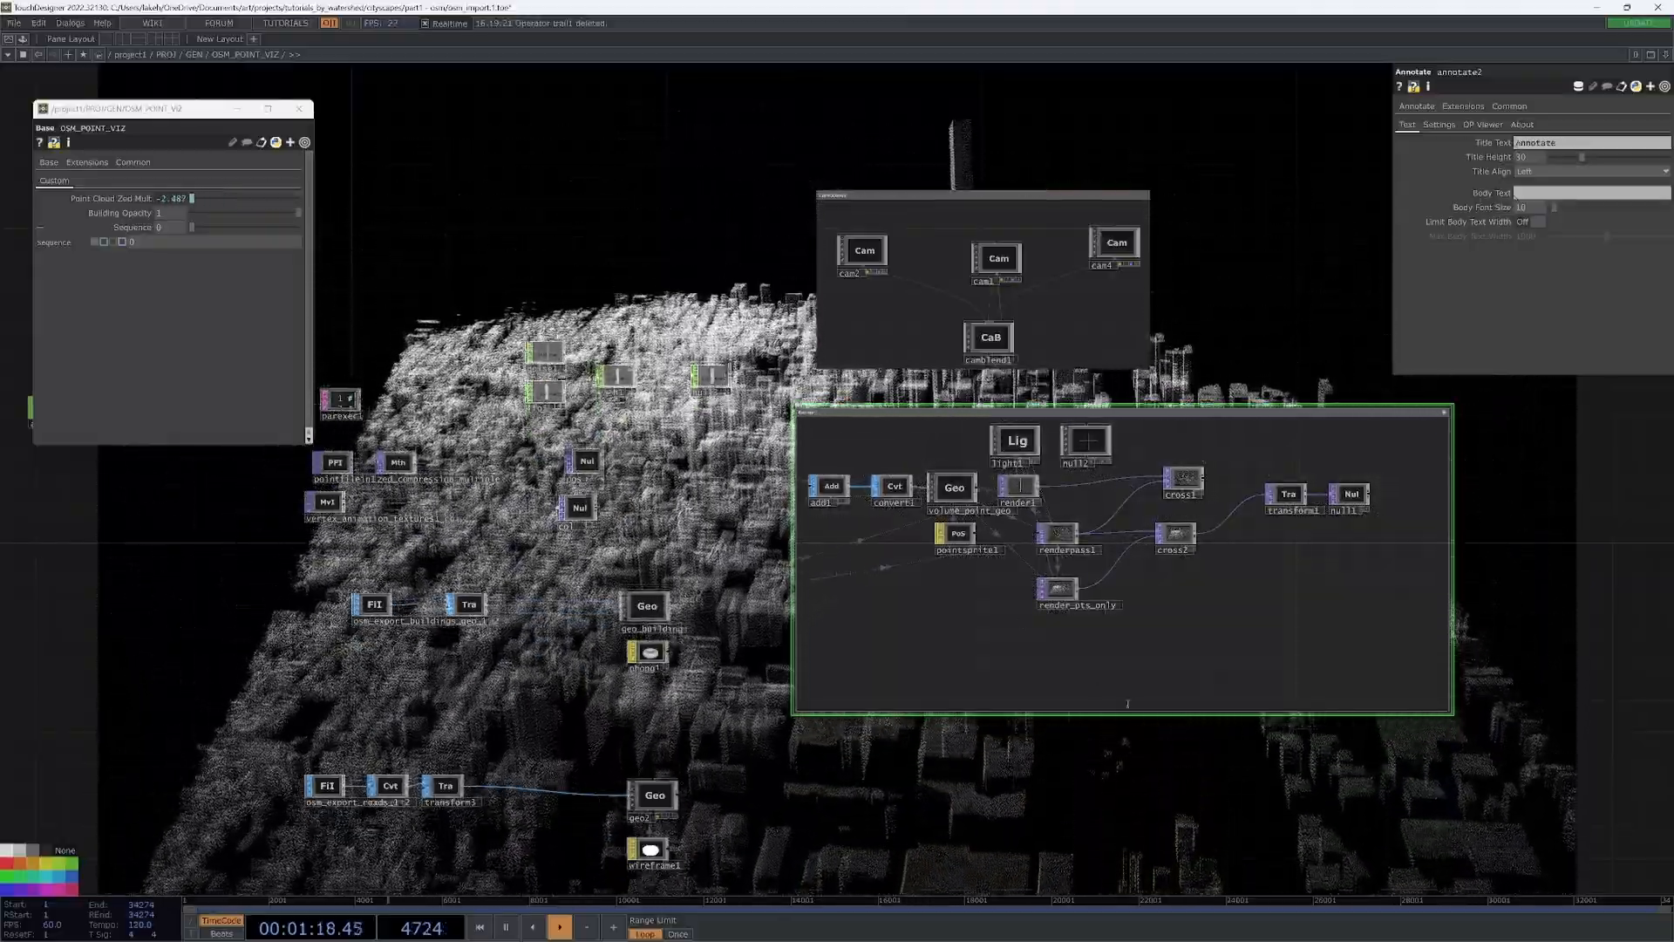
scroll(1147, 619, up, 5)
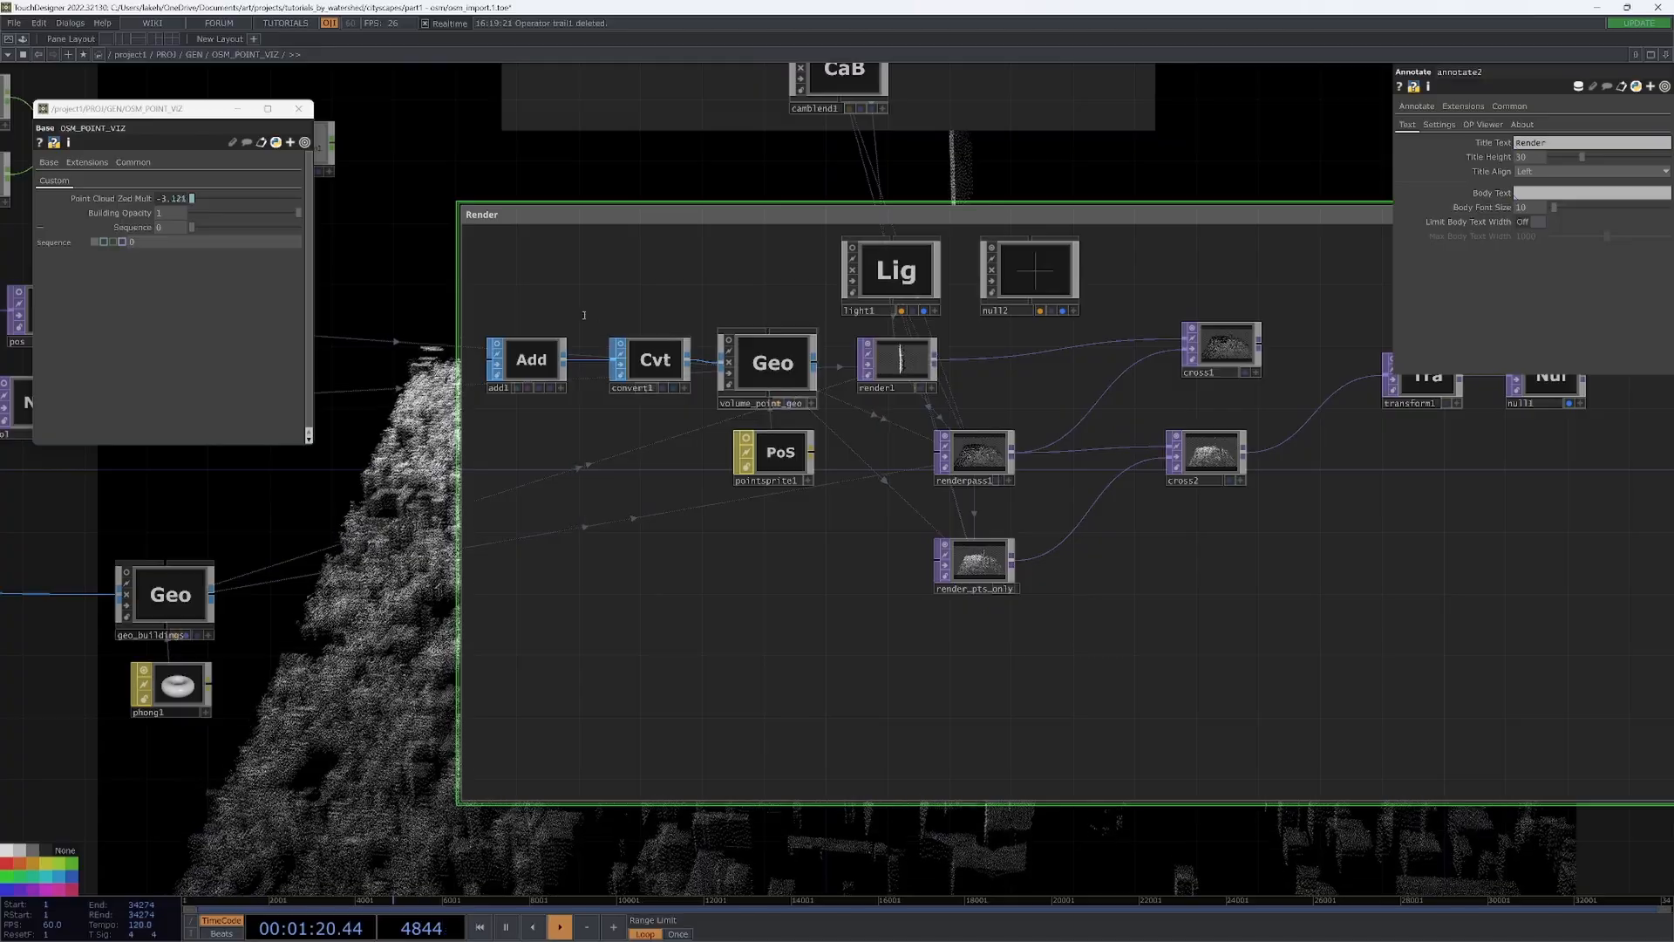
drag(646, 351, 714, 205)
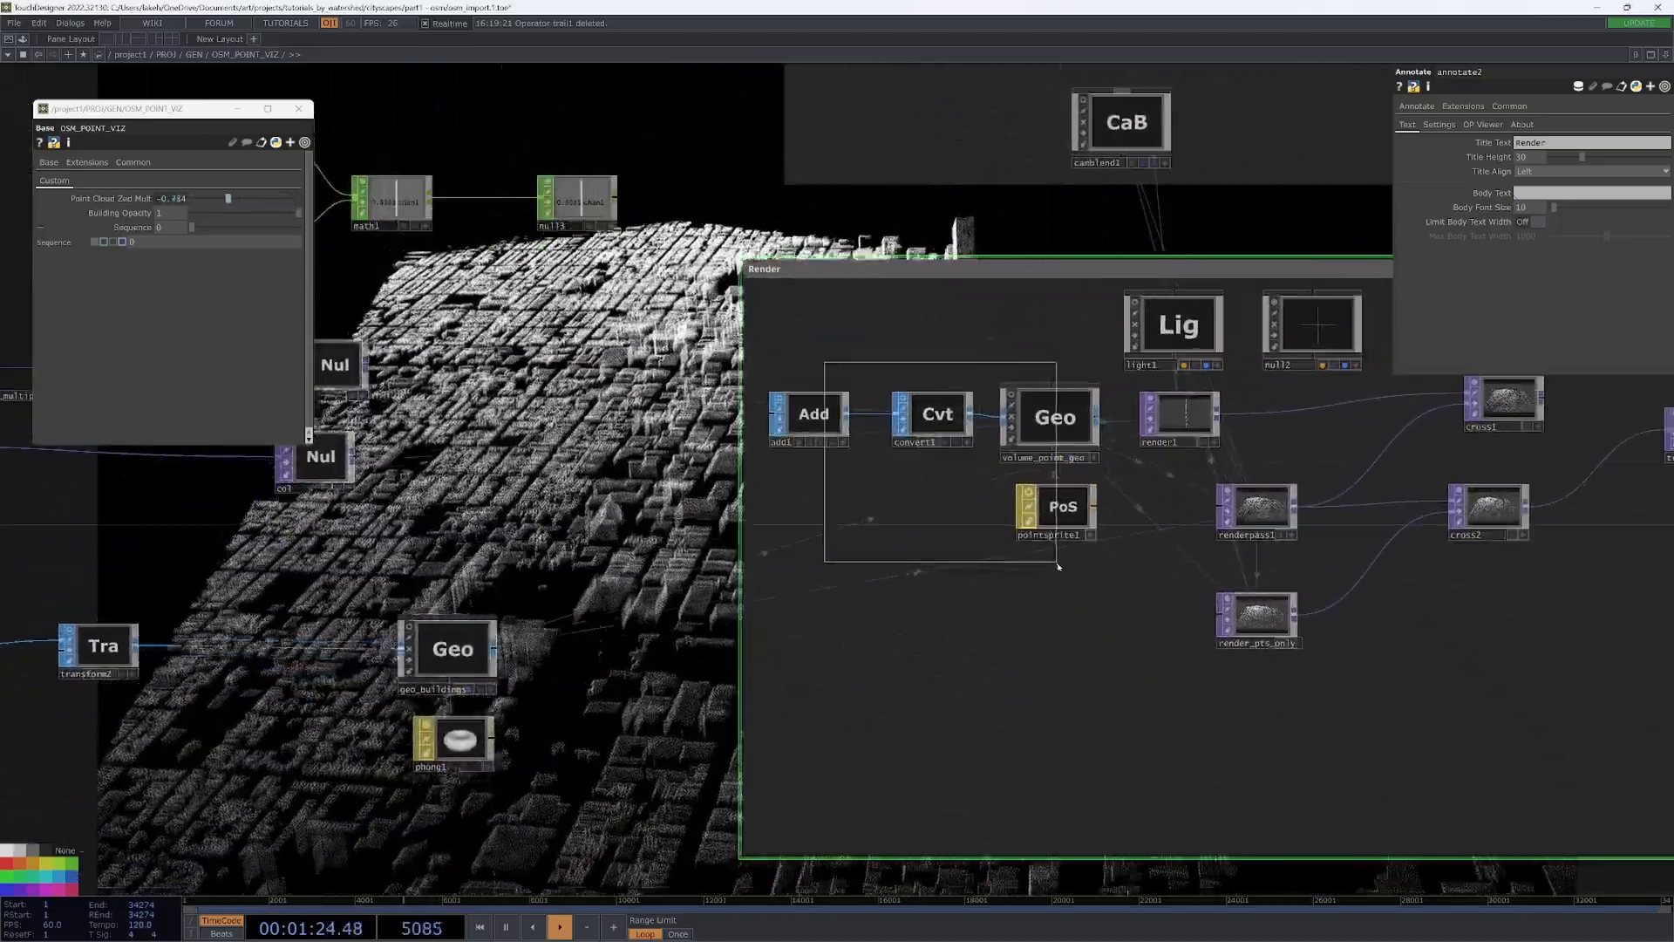
drag(1057, 565, 1057, 565)
drag(1055, 430, 1024, 430)
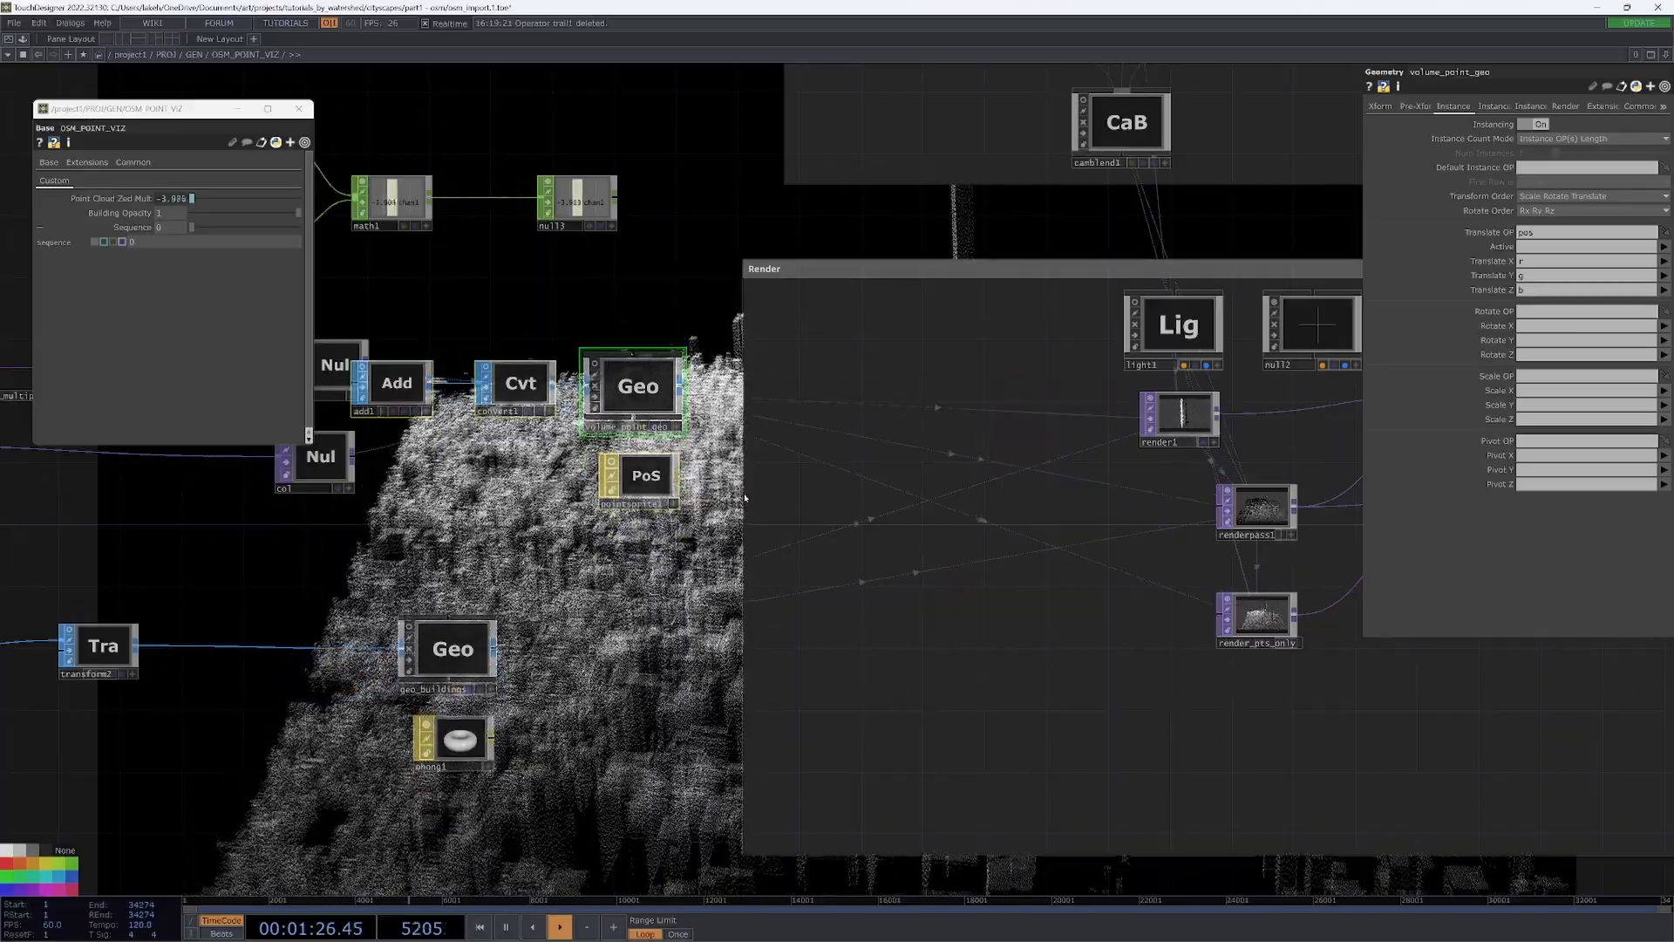
- Stack the render TOPs in one column inside a tighter Render annotation, and move the Cam Scenes group across above it
drag(1229, 551, 868, 487)
drag(940, 616, 864, 588)
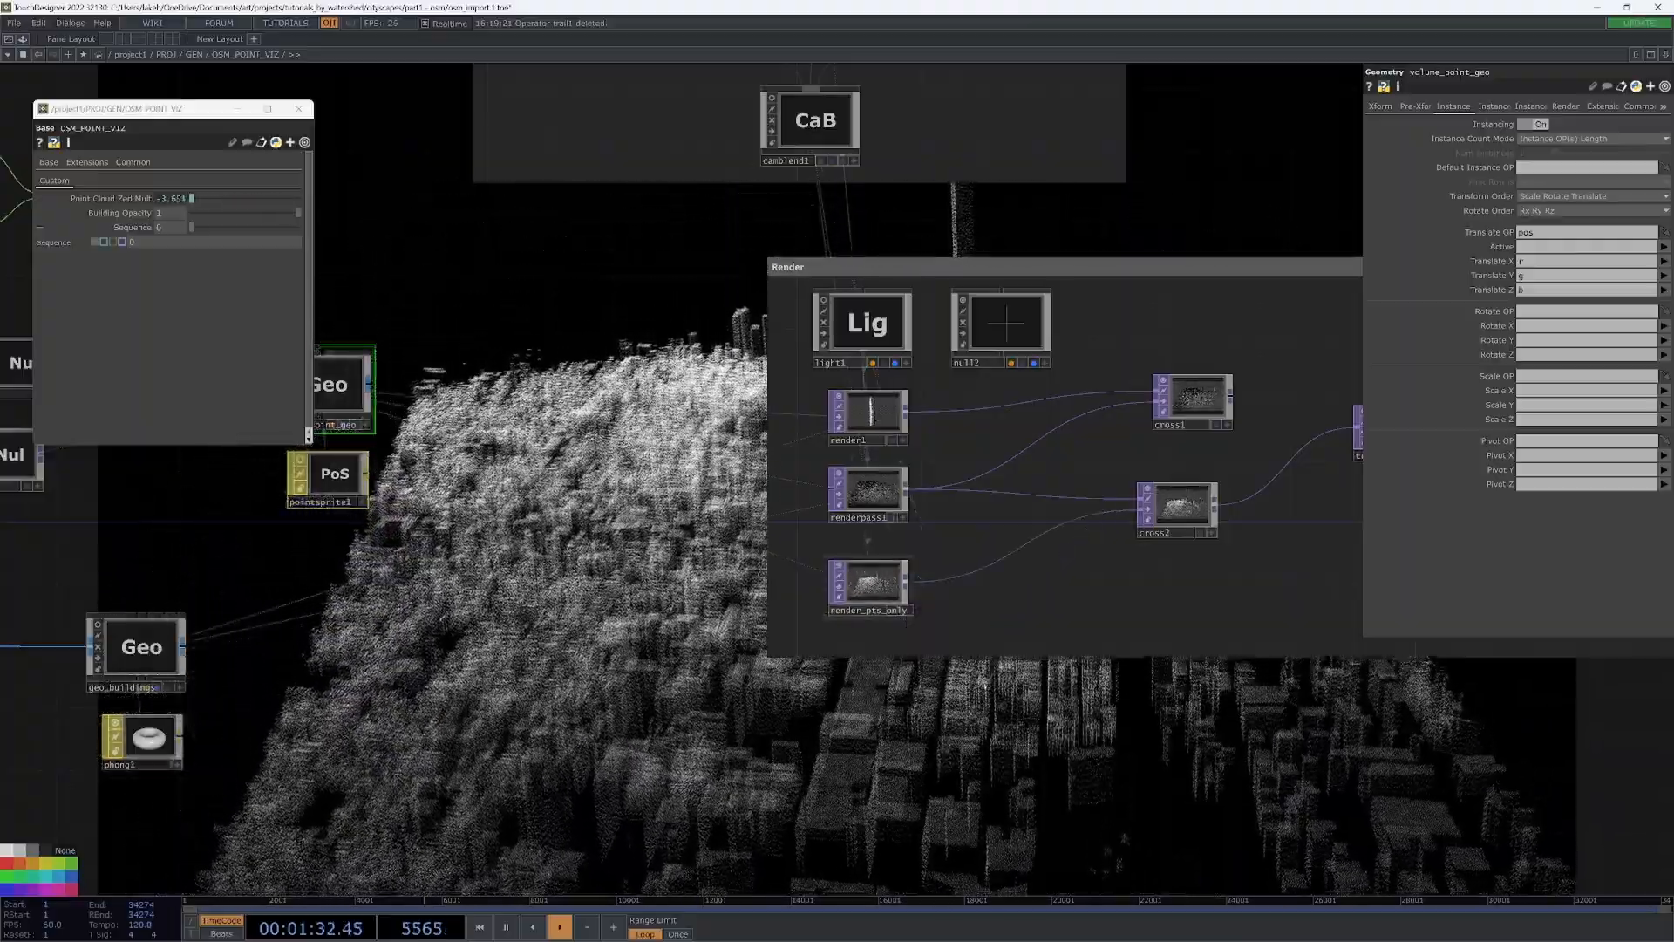
scroll(946, 689, down, 5)
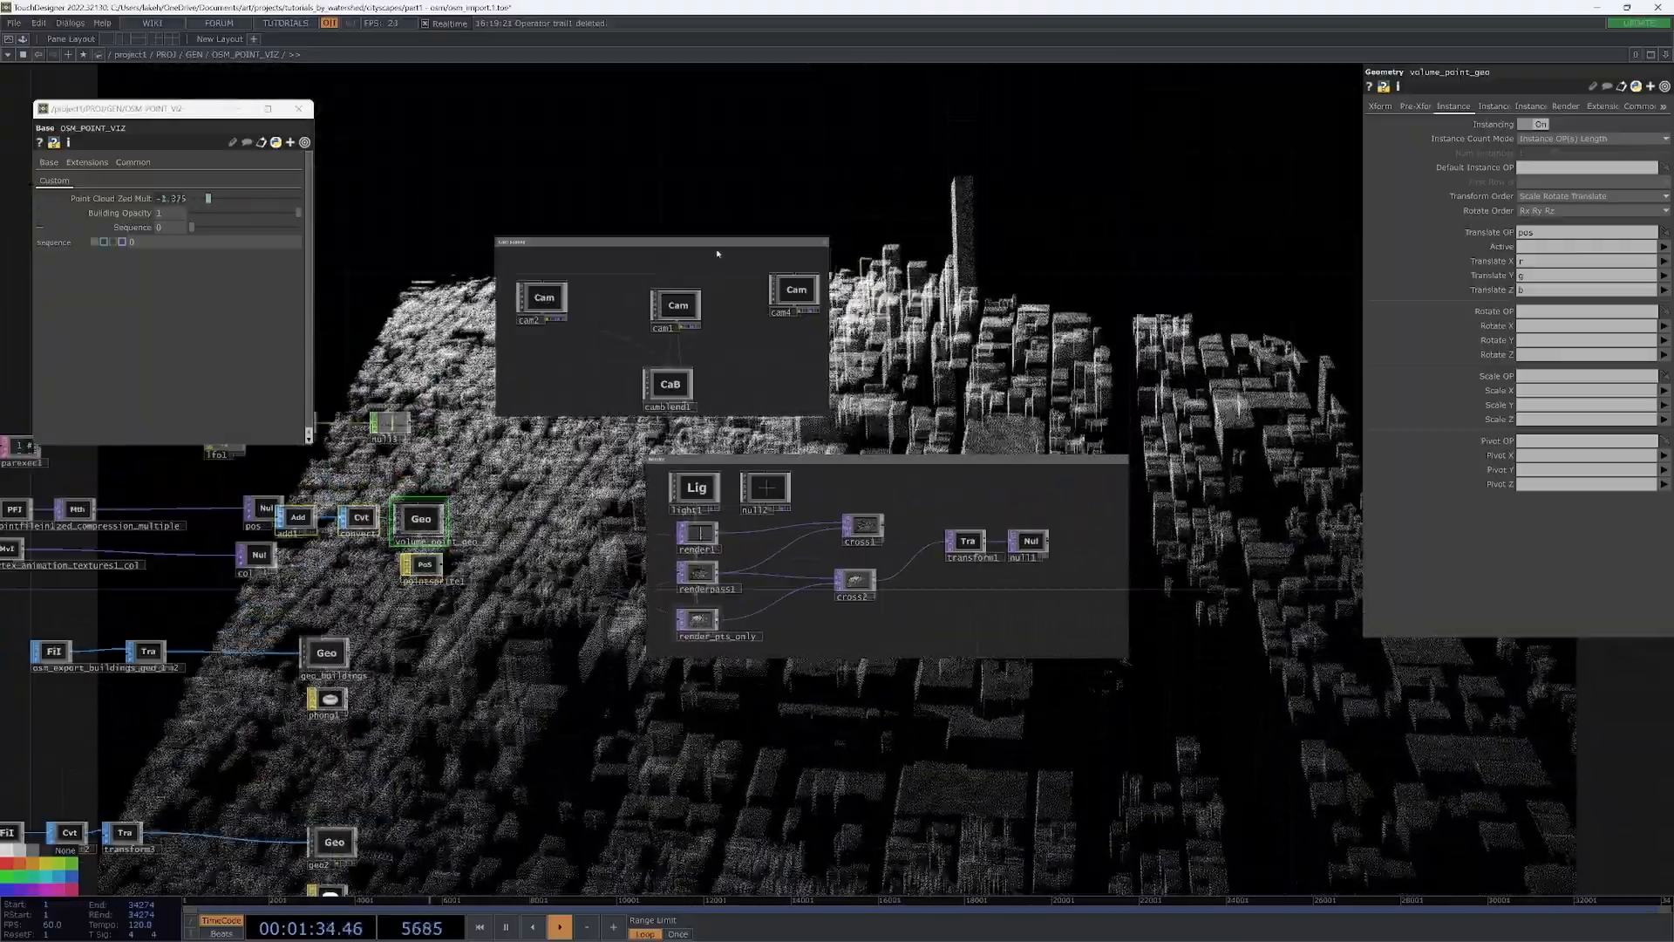
drag(721, 242, 878, 275)
- Gather the point position and colour nodes beneath the audio chain and enclose them all in an annotation titled Point Clouds
drag(807, 388, 1194, 356)
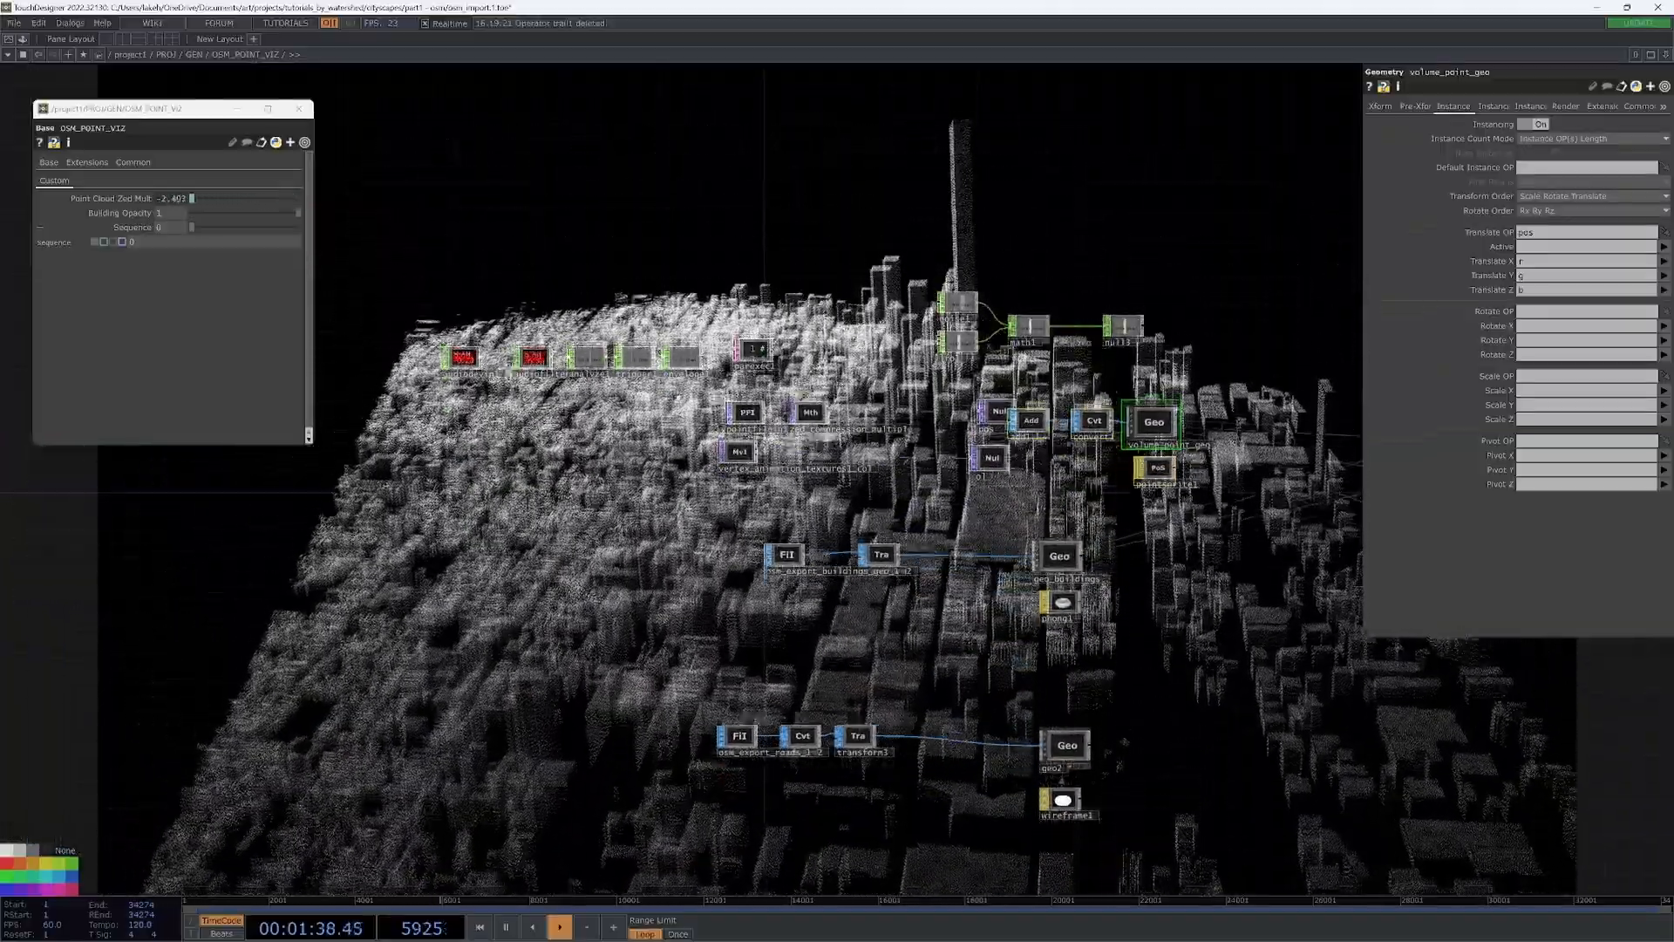
drag(994, 482, 779, 458)
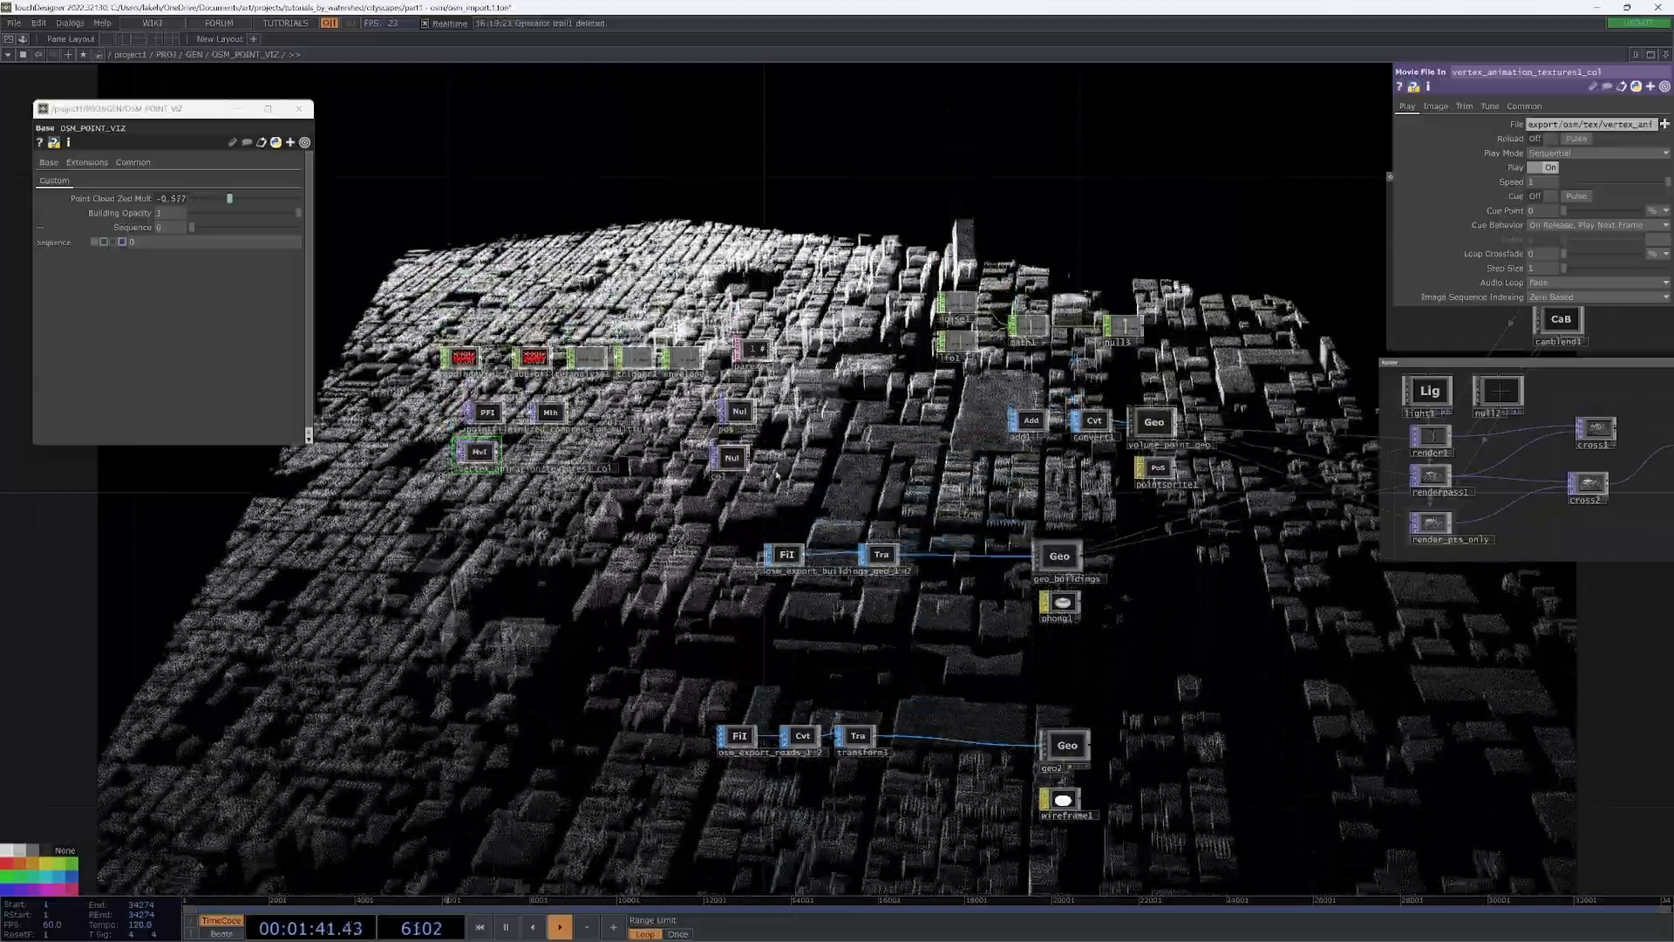
right_drag(784, 483, 412, 319)
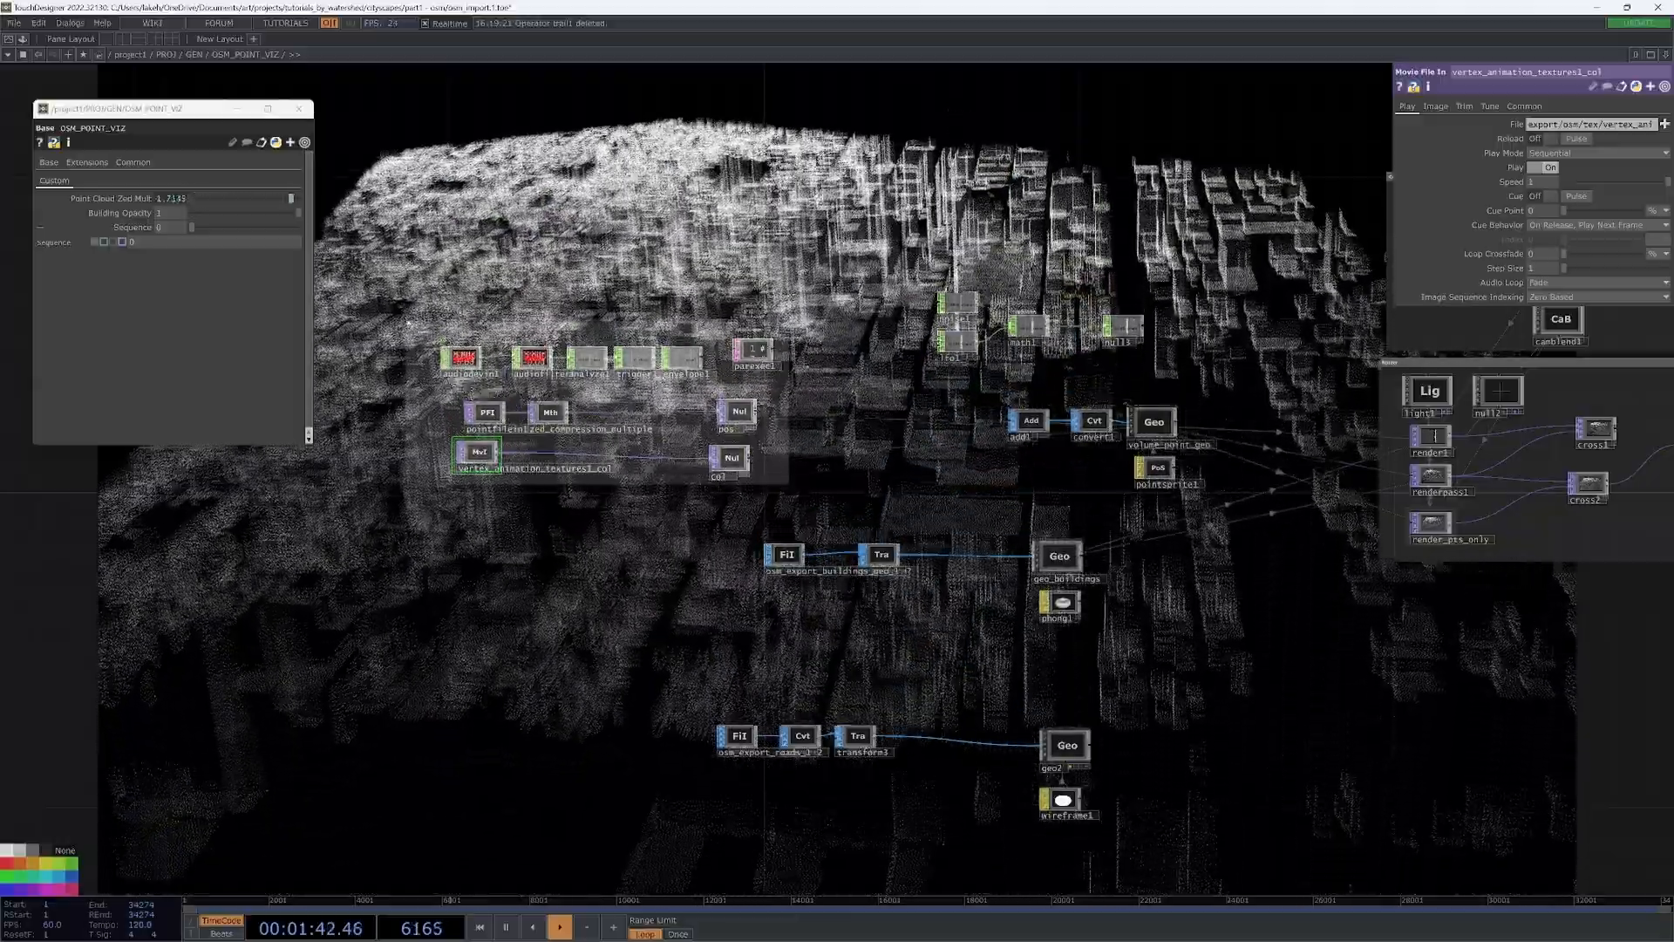
key(shift+a)
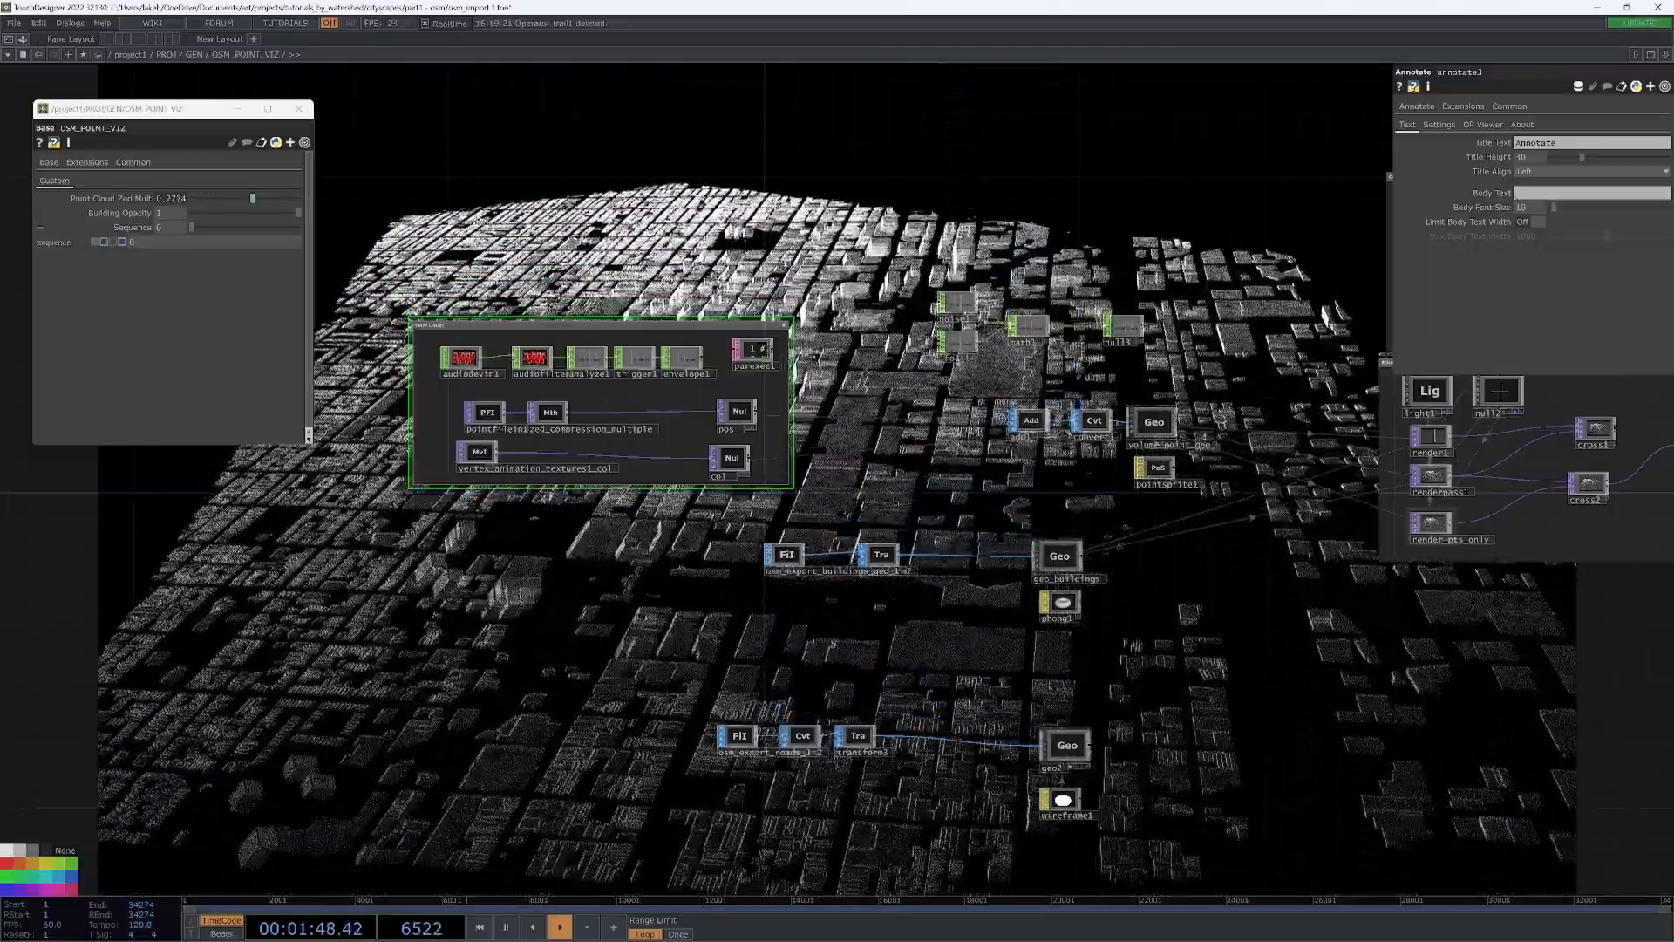
key(Return)
drag(558, 326, 563, 309)
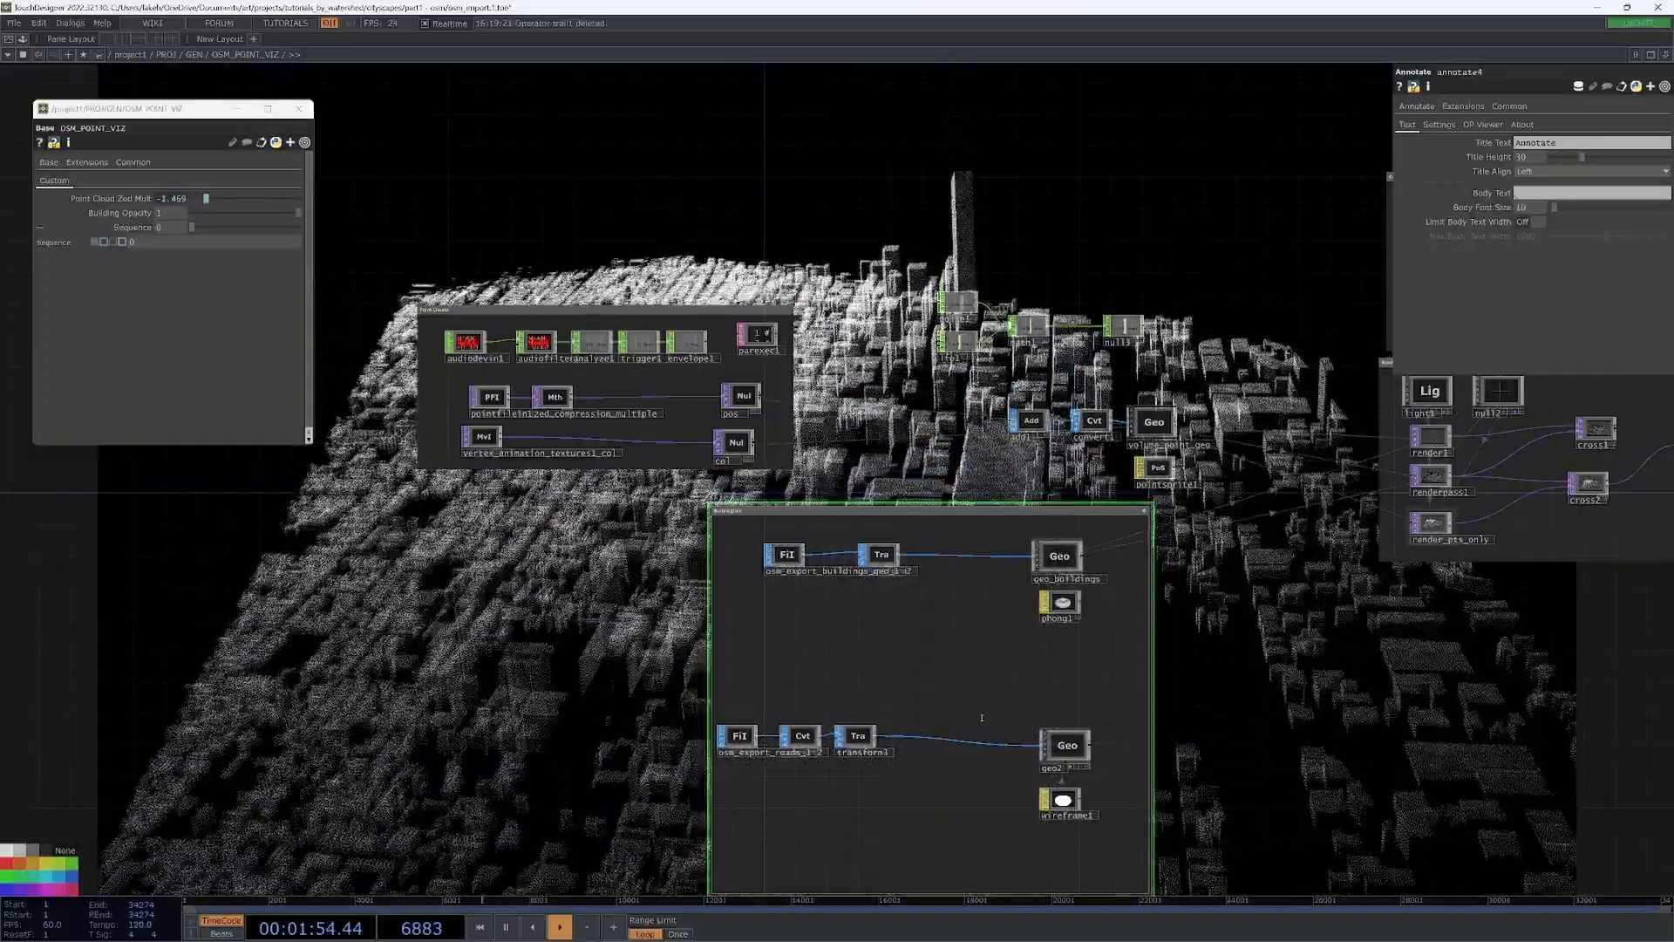
- Move the annotated buildings and roads nodes under Point Clouds, title the group BuildingGeo, and pack its two chains closely together
drag(918, 511, 623, 521)
drag(656, 769, 715, 608)
drag(796, 643, 865, 673)
drag(832, 593, 826, 508)
click(785, 624)
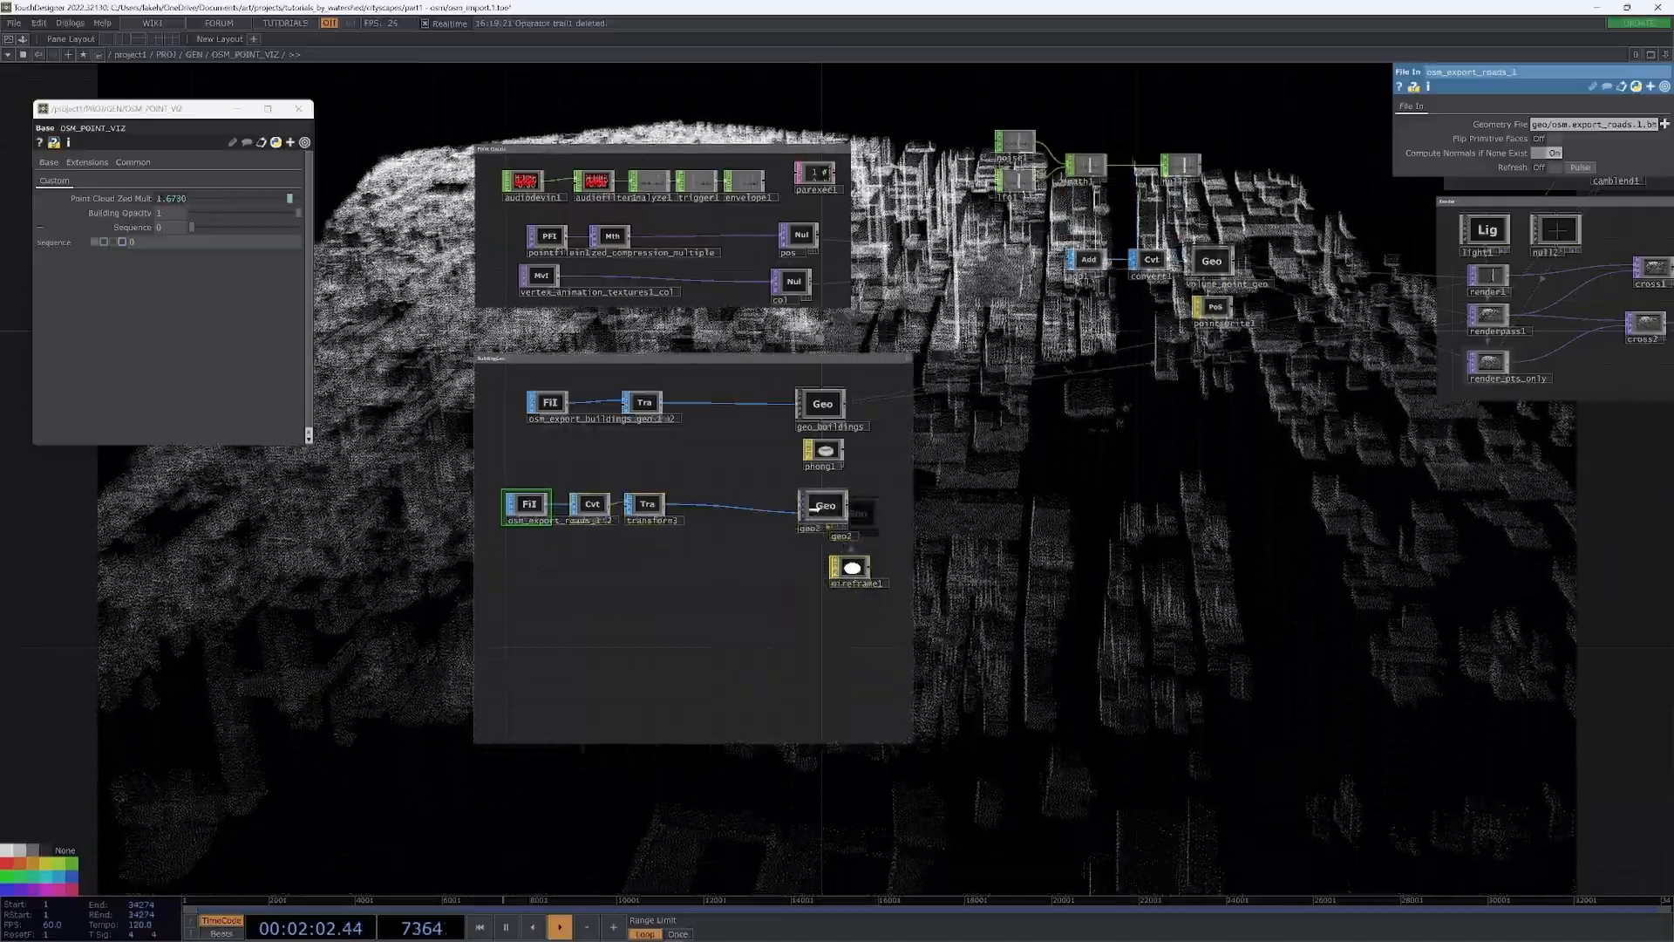
drag(843, 567, 812, 559)
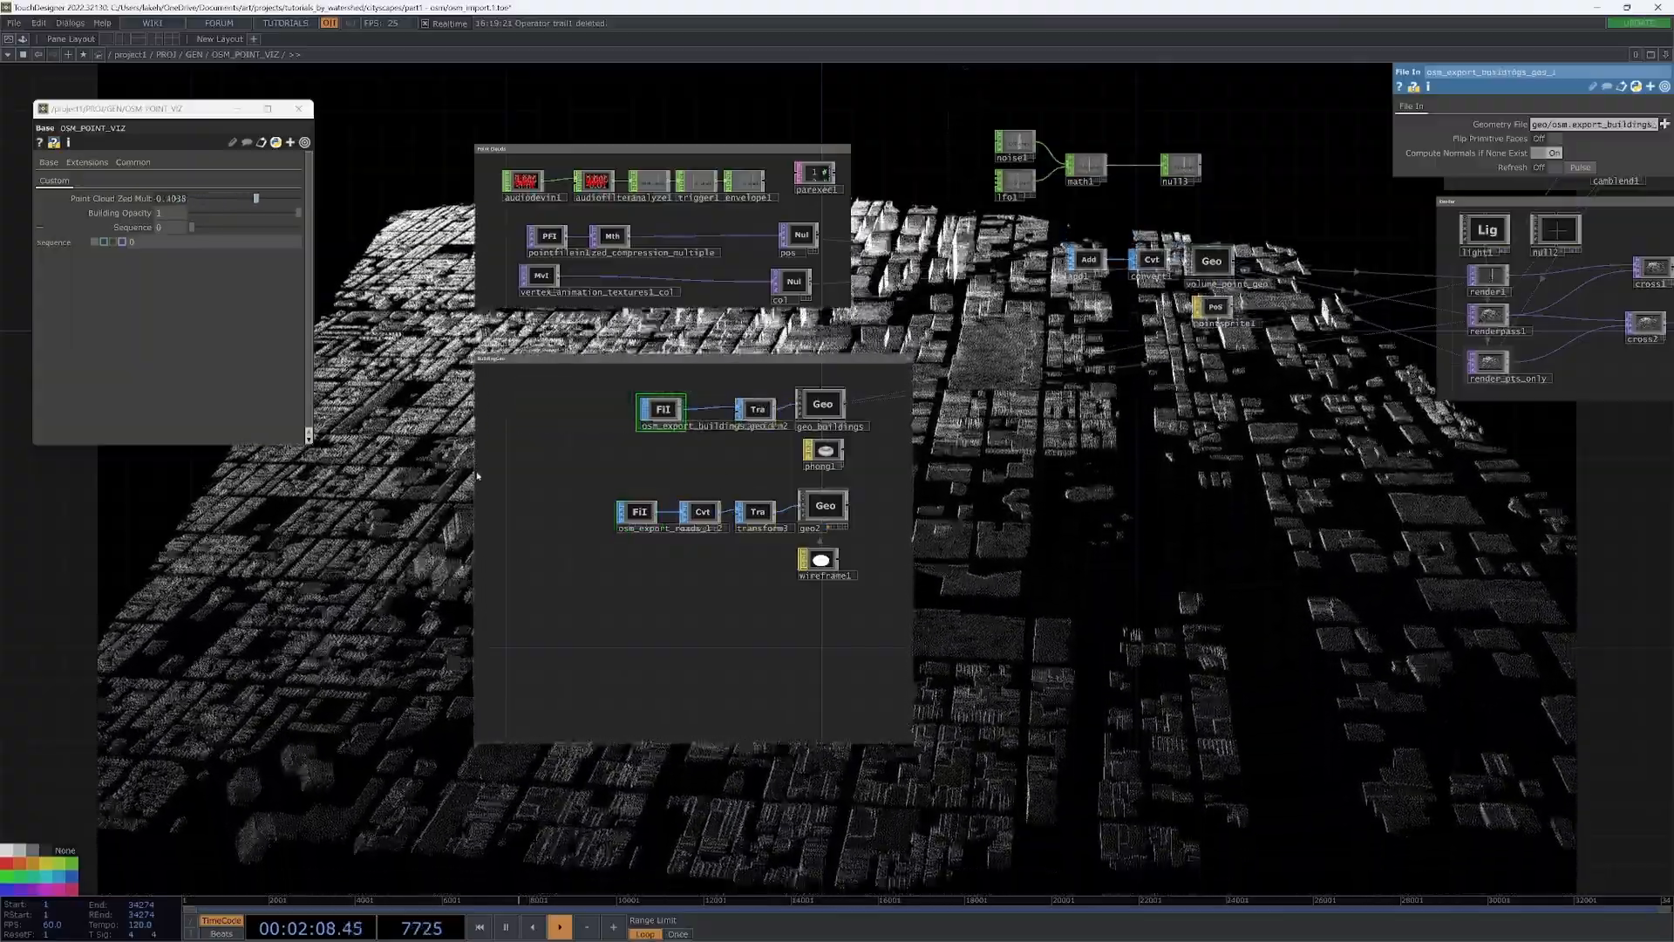
- Shrink the BuildingGeo annotation around its nodes and align the group beneath the Point Clouds annotation
drag(476, 473, 589, 475)
drag(710, 742, 741, 598)
drag(1034, 759, 975, 915)
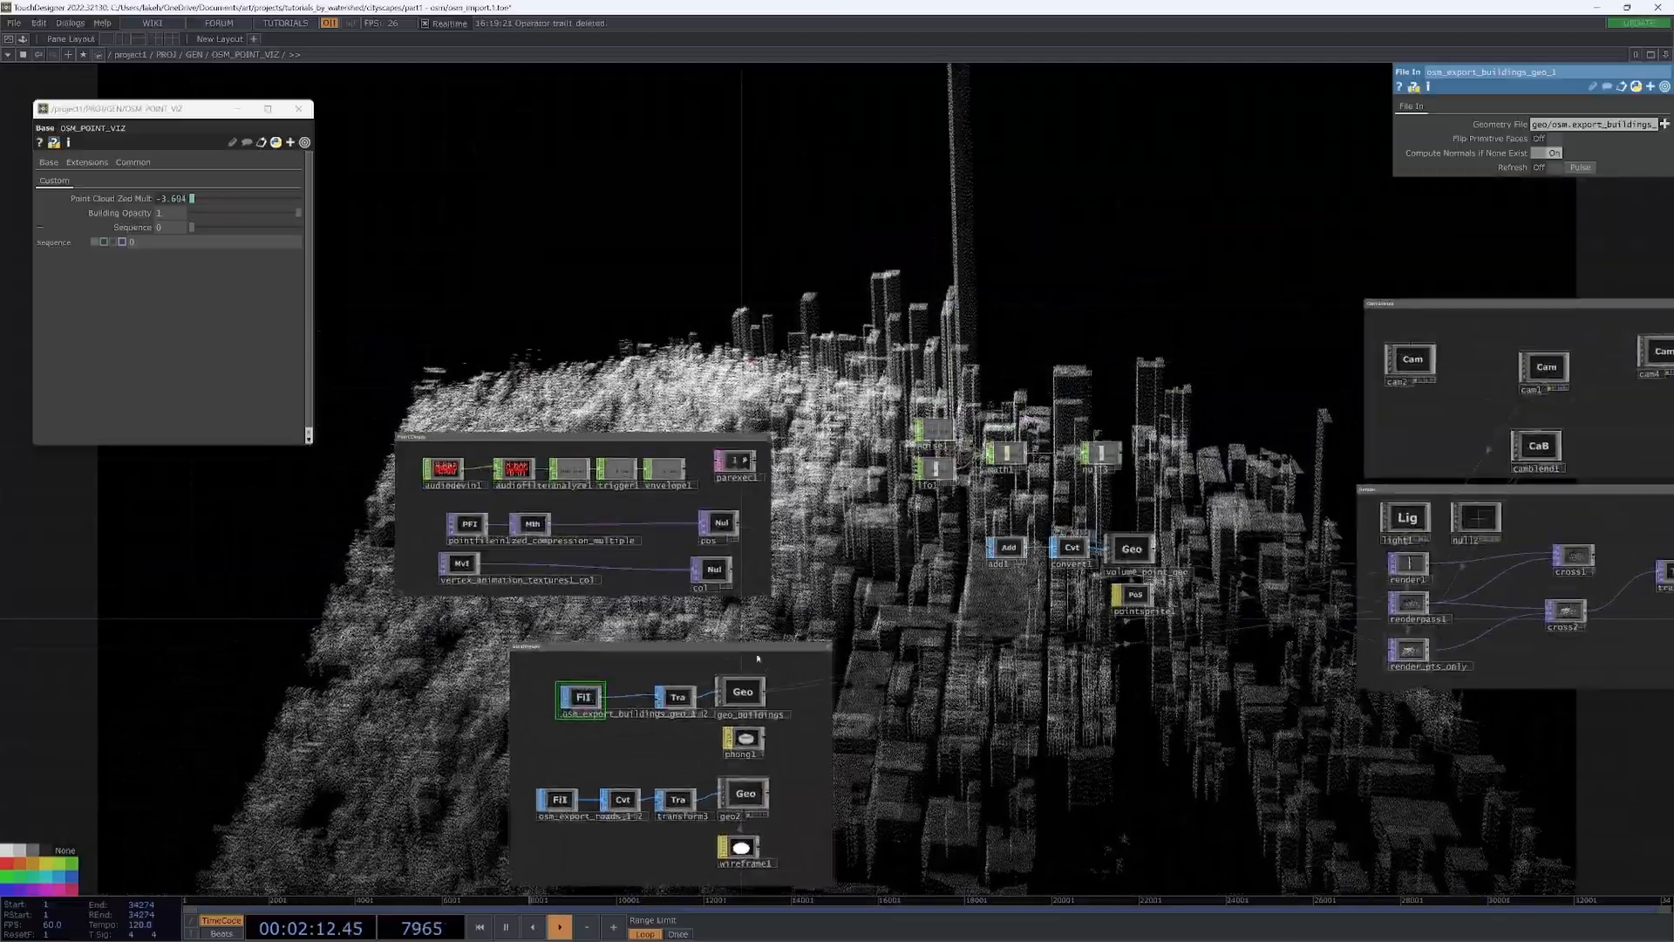
drag(962, 670, 934, 697)
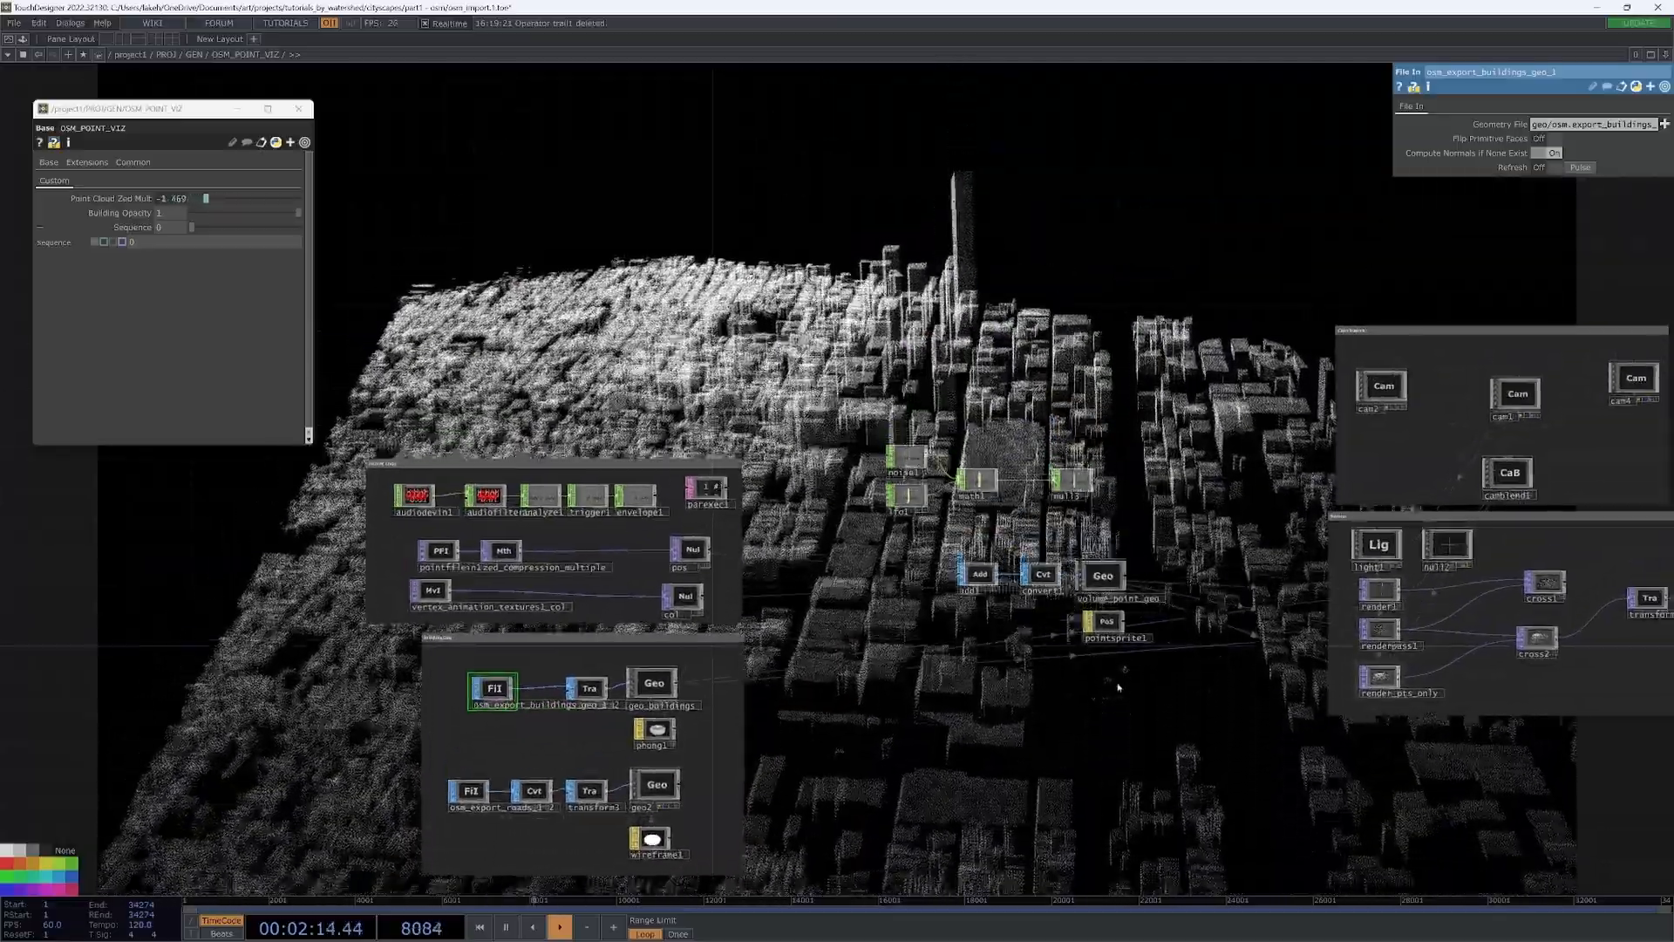
- Enclose add1, convert1, volume_point_geo and pointsprite1 in an annotation titled PointCloudGeo and extend its upper edge slightly
right_drag(1162, 681, 938, 542)
key(shift+a)
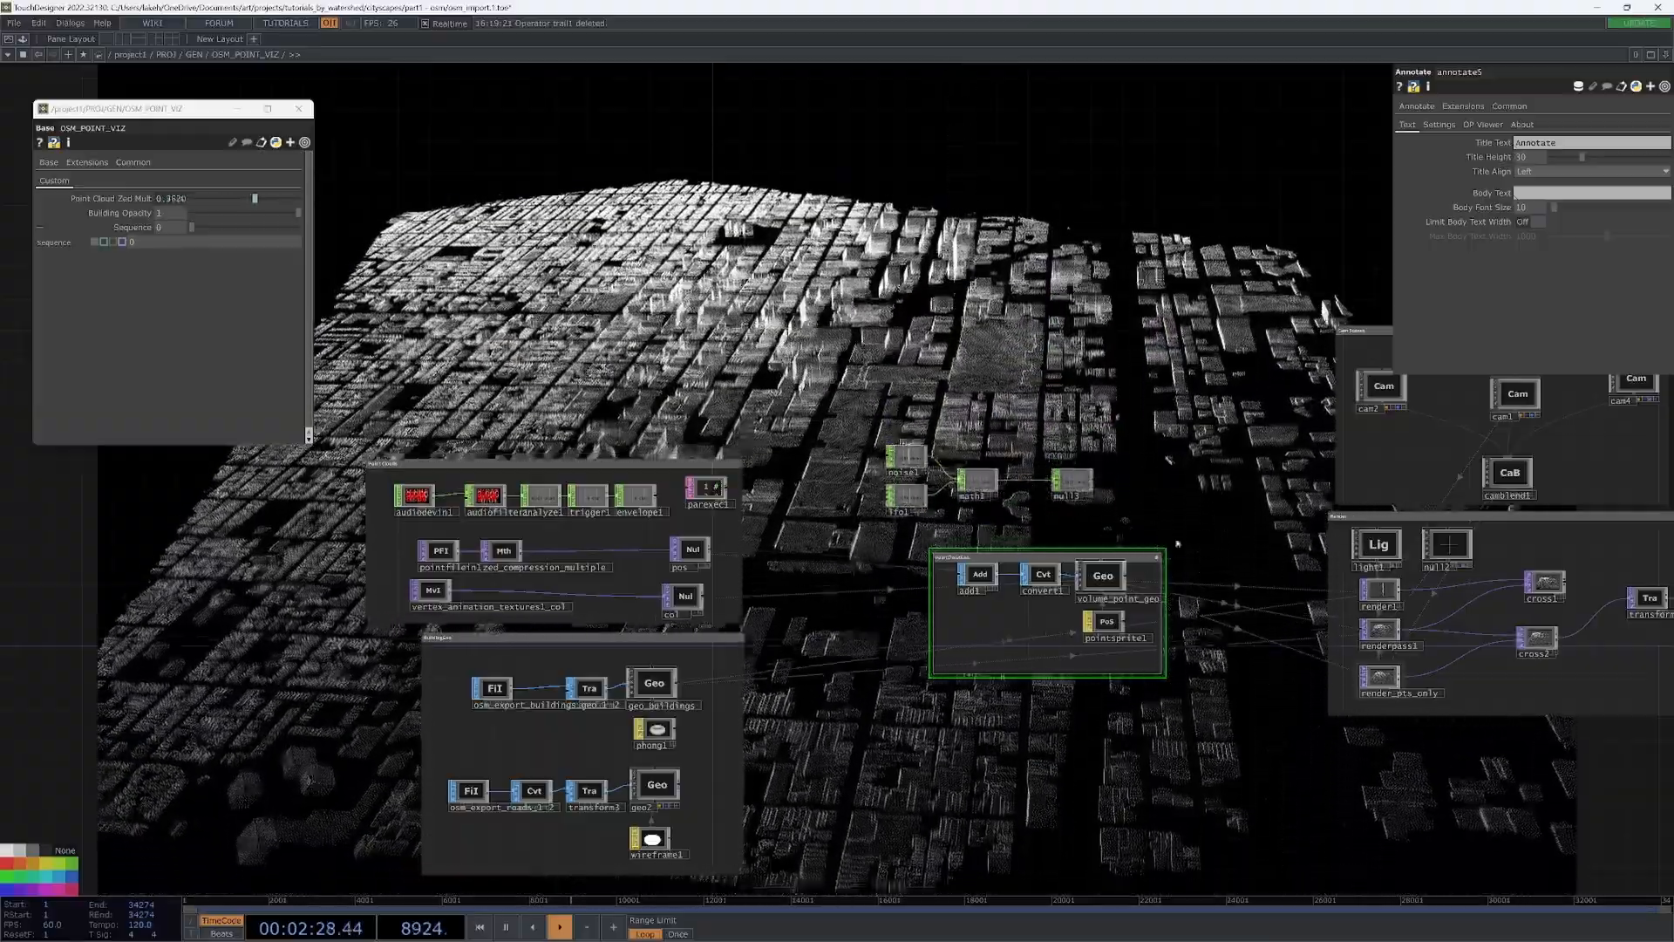
drag(1032, 557, 1032, 550)
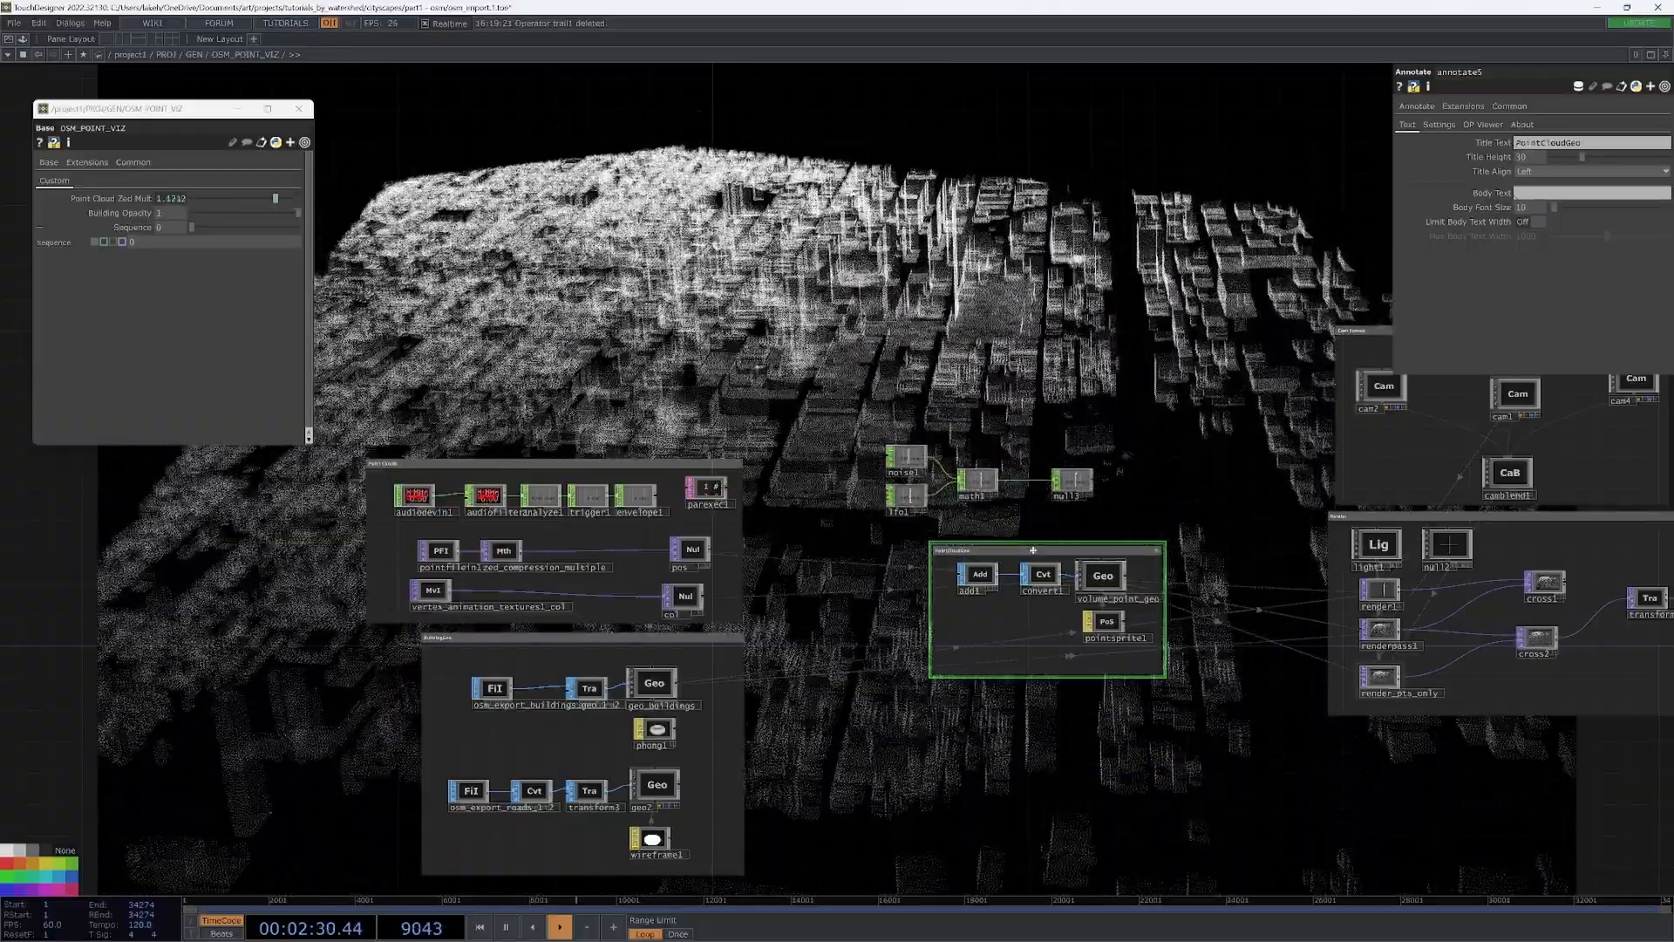
- Move the noise and LFO chain above the Point Clouds annotation and place the PointCloudGeo group beneath BuildingGeo
scroll(990, 523, up, 5)
drag(993, 524, 1238, 521)
scroll(1260, 519, down, 3)
scroll(1260, 519, down, 2)
right_drag(1112, 420, 1356, 515)
mouse_move(1317, 474)
mouse_down()
mouse_move(926, 442)
mouse_move(834, 403)
mouse_move(1035, 463)
mouse_move(939, 377)
mouse_up()
drag(1184, 518, 1136, 684)
scroll(1175, 561, up, 2)
scroll(1195, 369, down, 2)
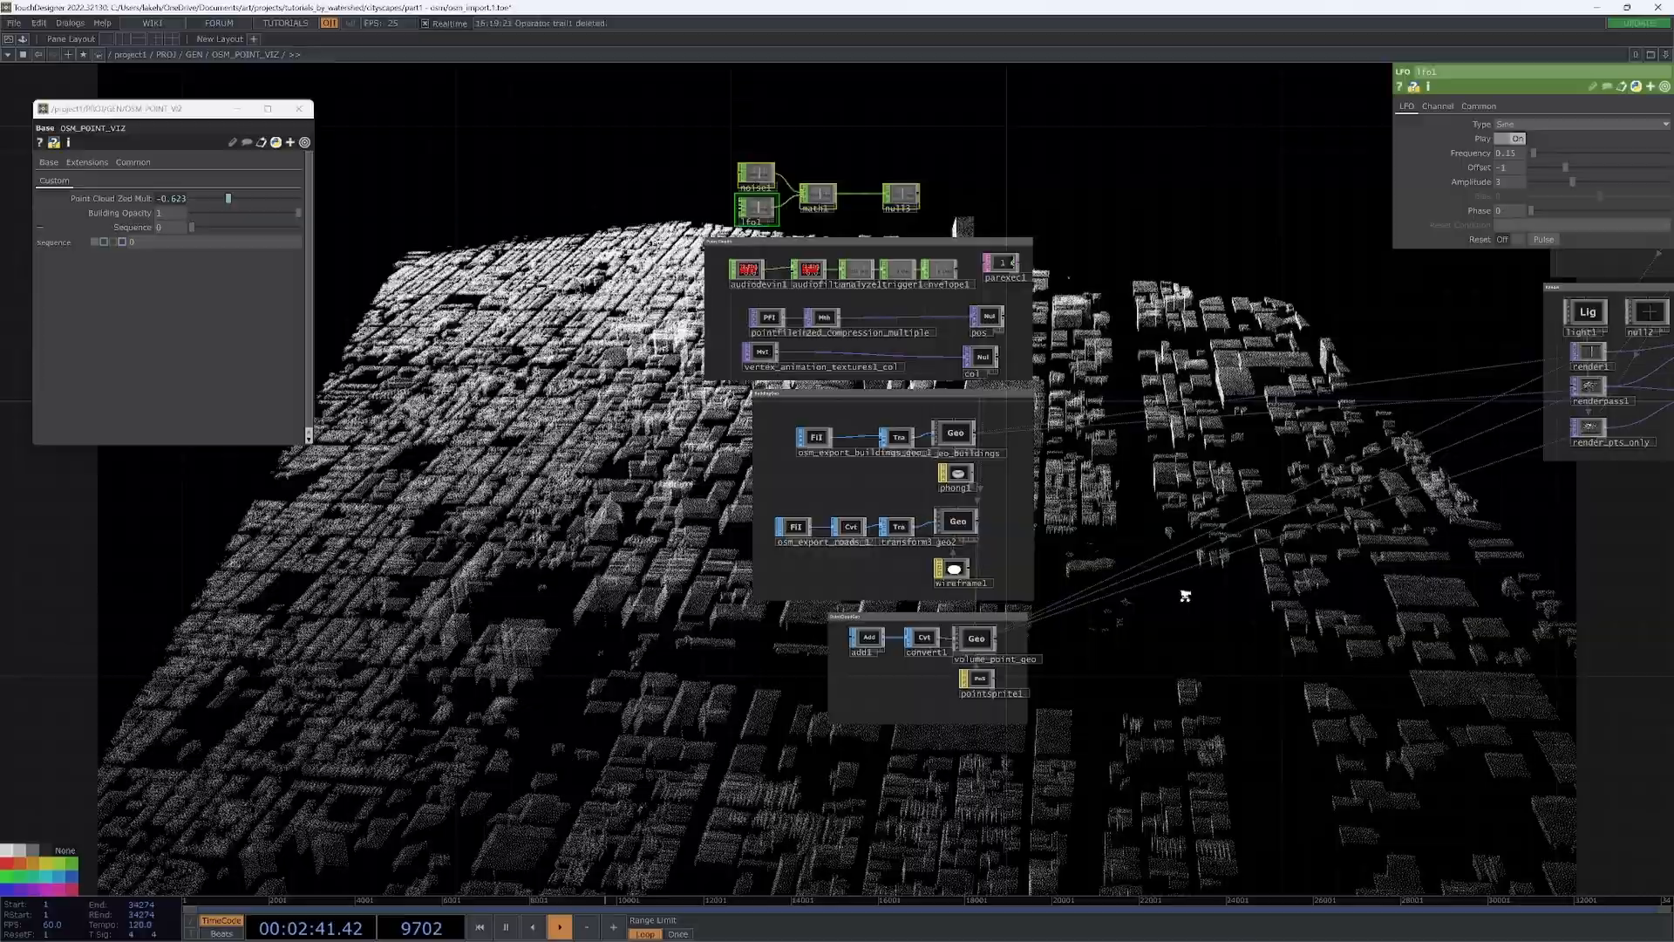
- Move the Cam Scenes and Render groups closer to the other groups, and extend the Point Clouds annotation upward around the noise and LFO chain
scroll(1185, 595, down, 3)
drag(1136, 575, 848, 610)
drag(1072, 437, 904, 370)
drag(1401, 691, 1463, 712)
right_drag(1463, 713, 1109, 394)
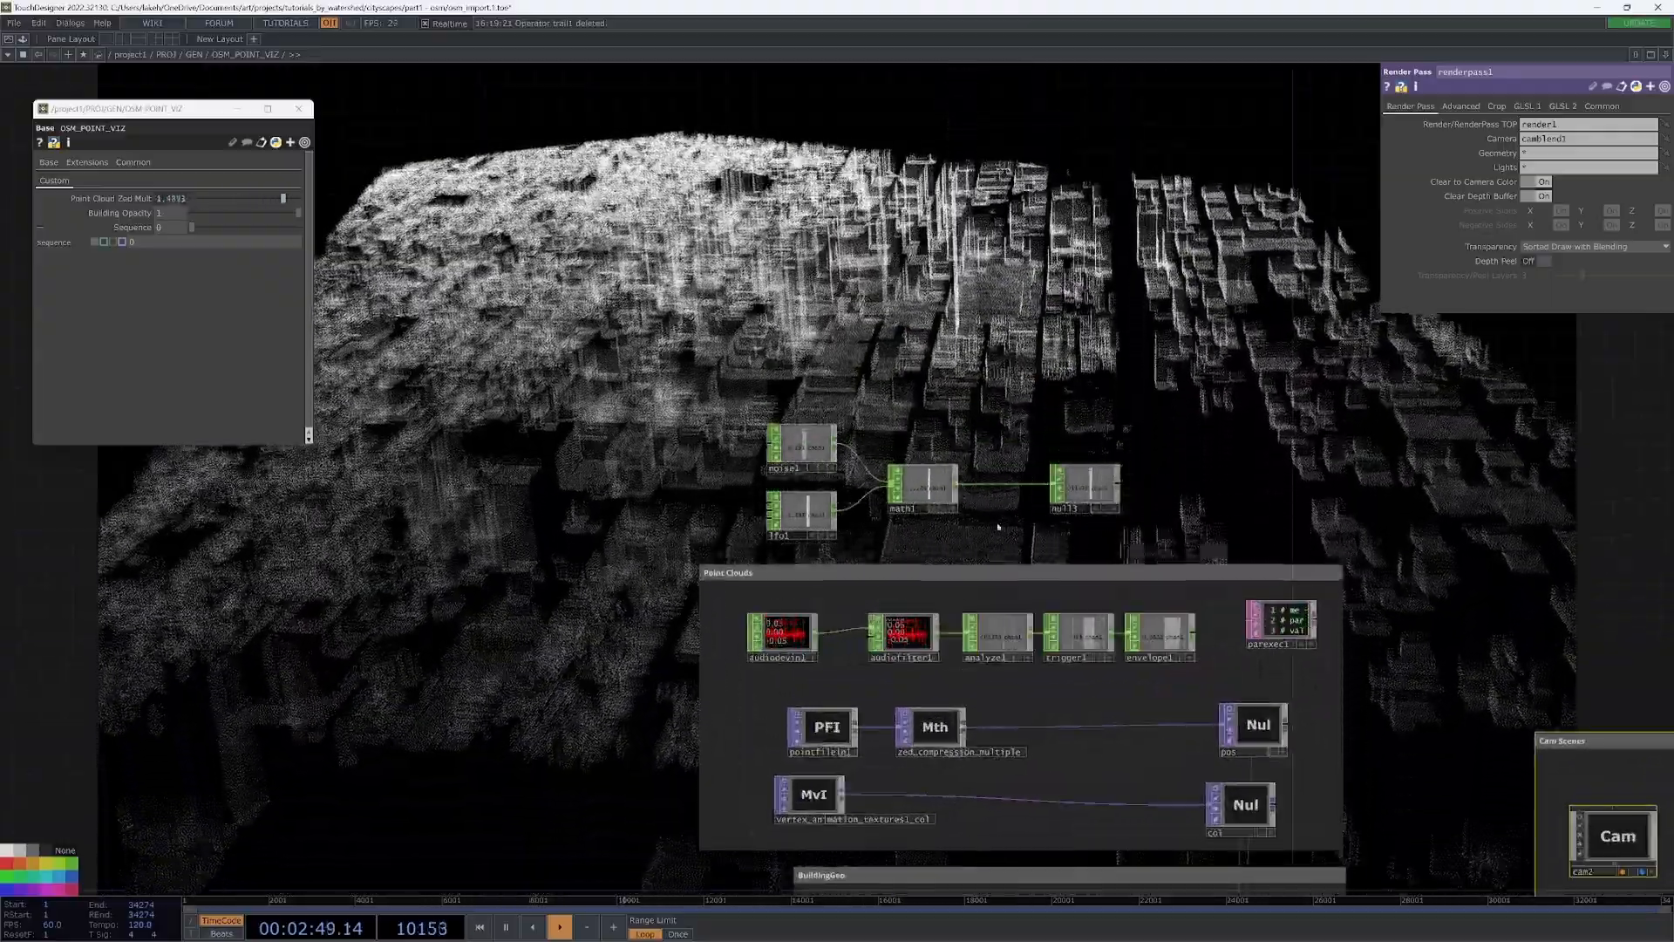
drag(986, 567, 985, 359)
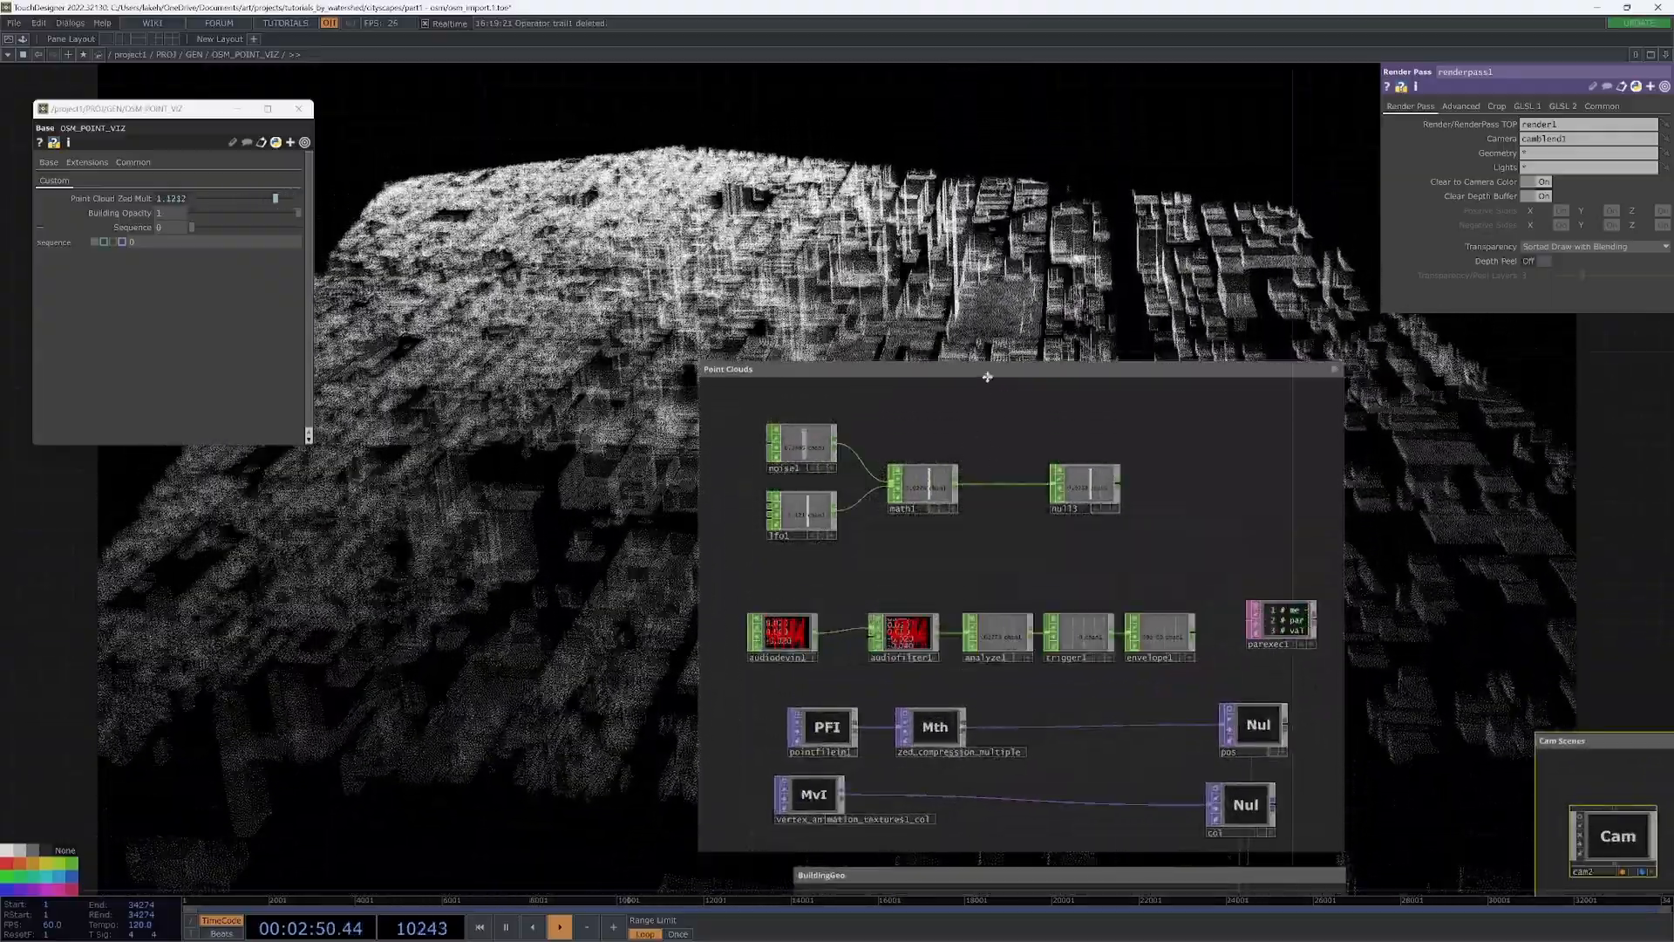
- Insert a Noise TOP between zed_compression_multiple and the pos Null
drag(1045, 587, 1086, 445)
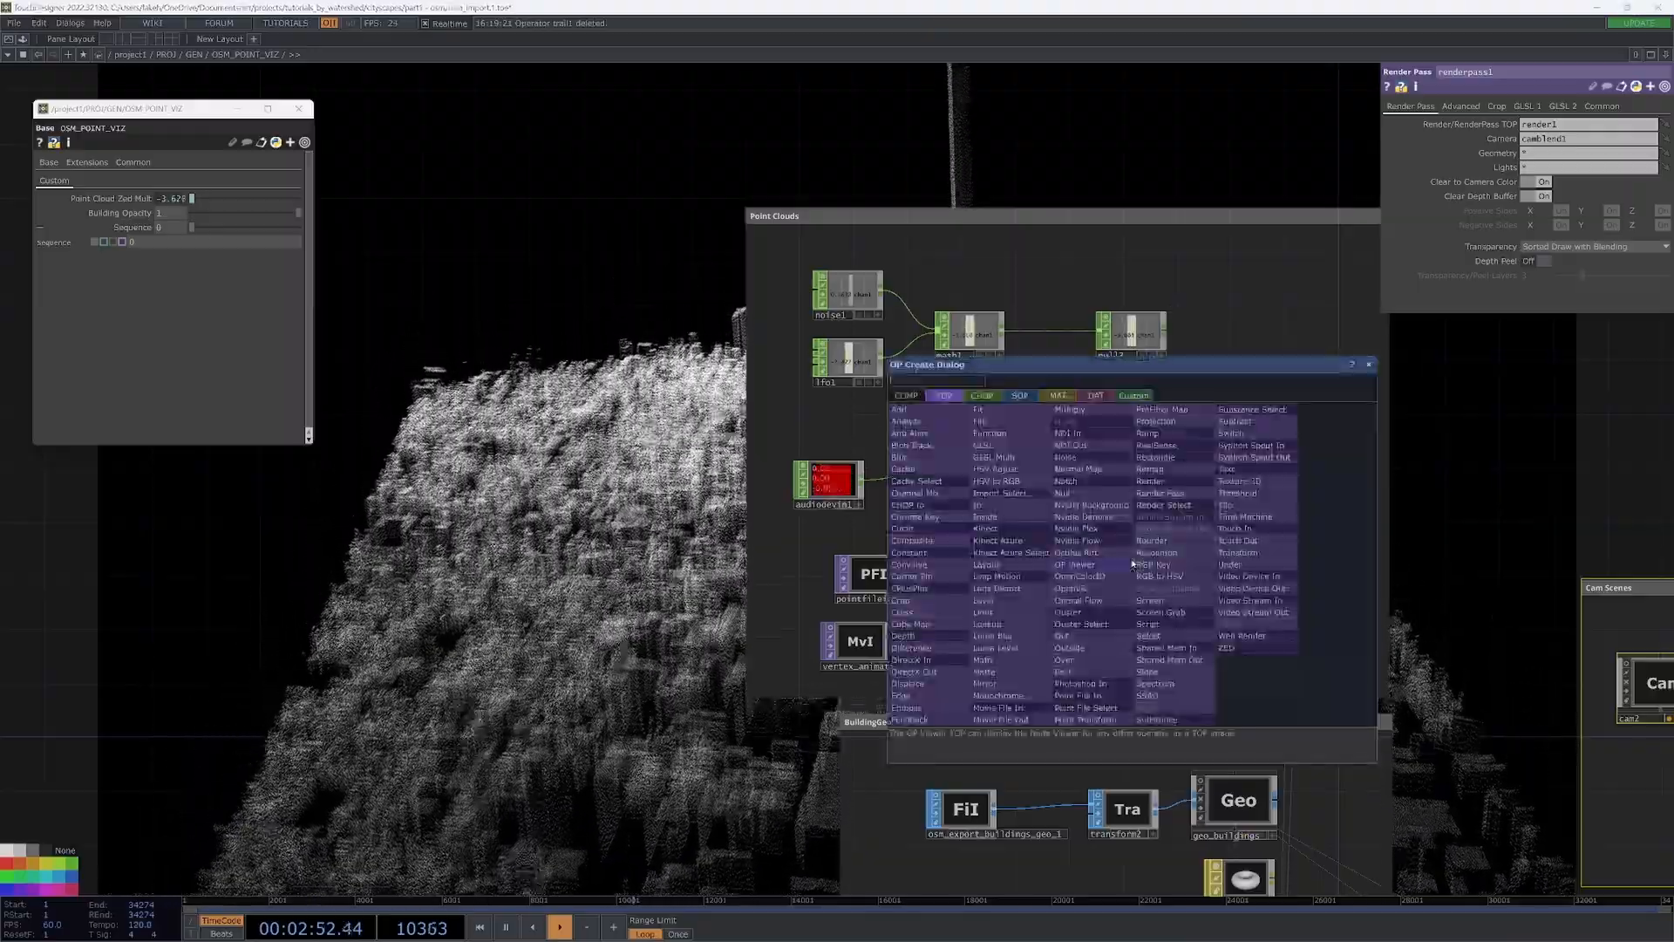
click(1081, 458)
click(1093, 571)
drag(1163, 364, 757, 540)
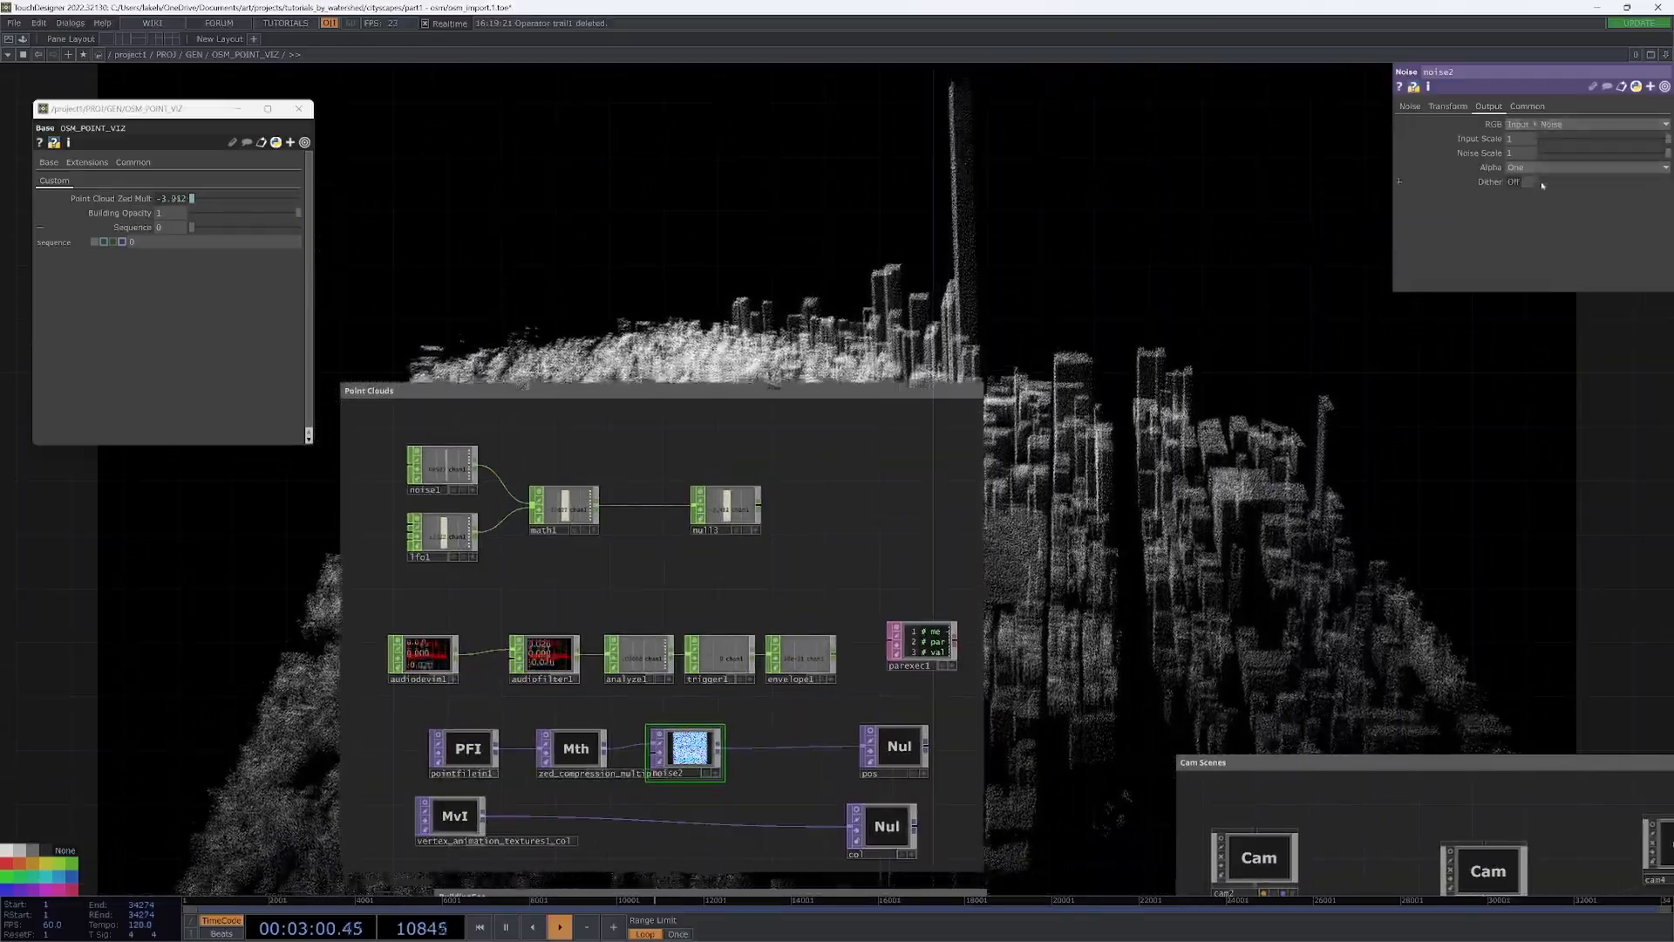
- Turn off Monochrome on noise2 and set its pixel format to 32-bit float (RGBA)
click(1410, 106)
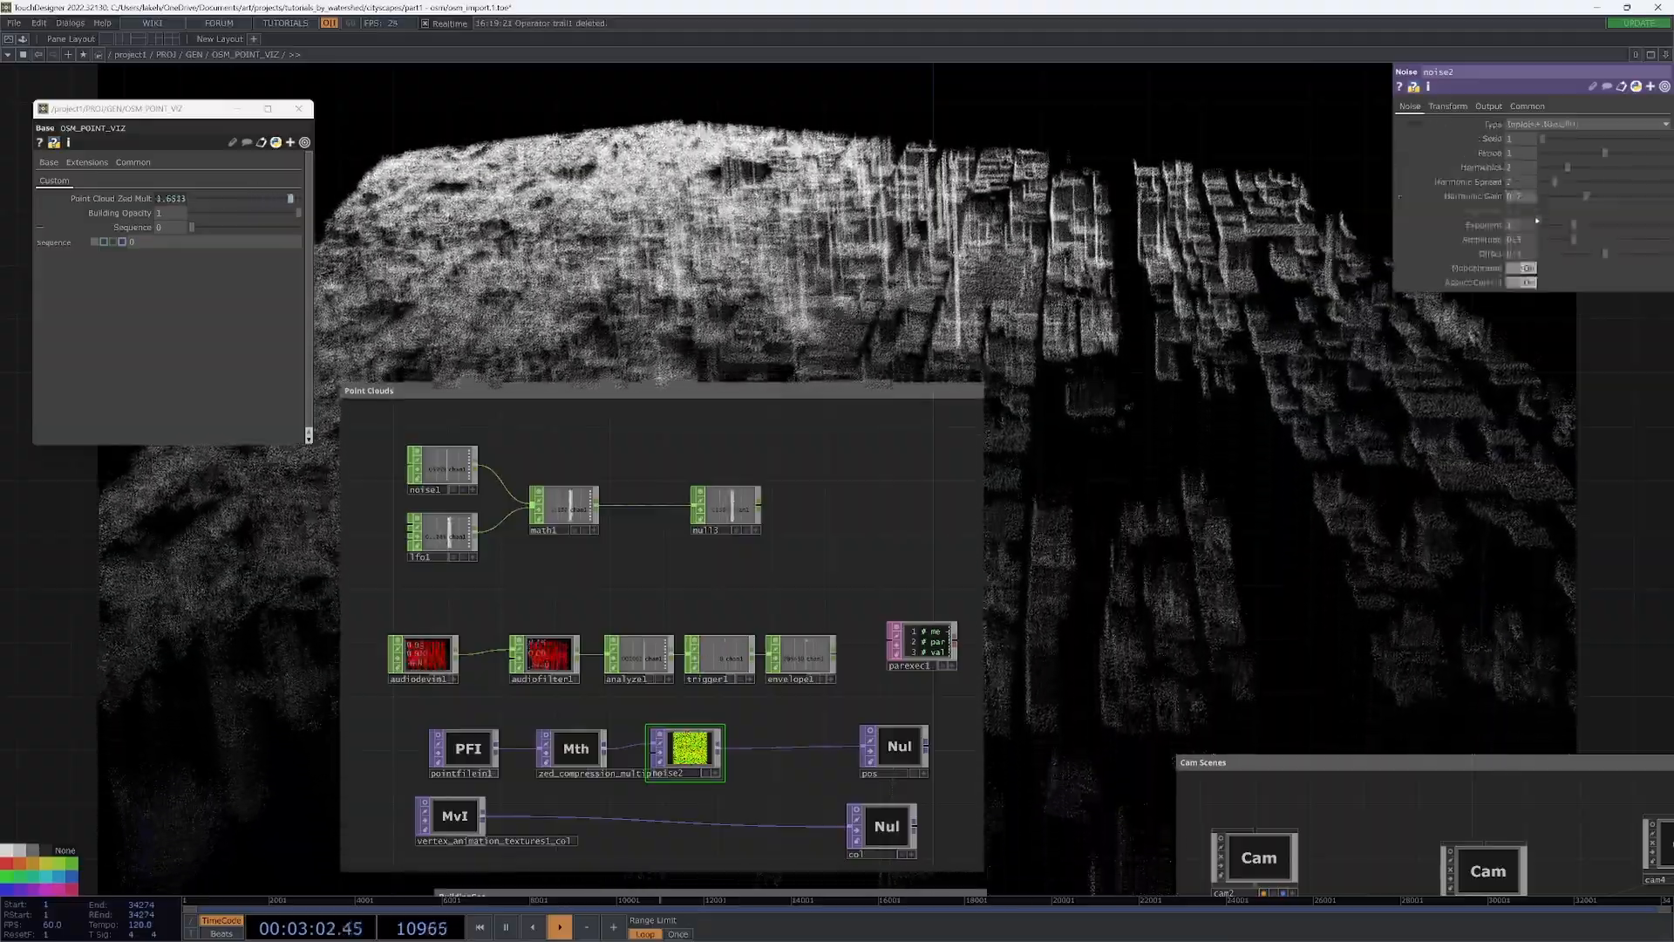
click(1527, 105)
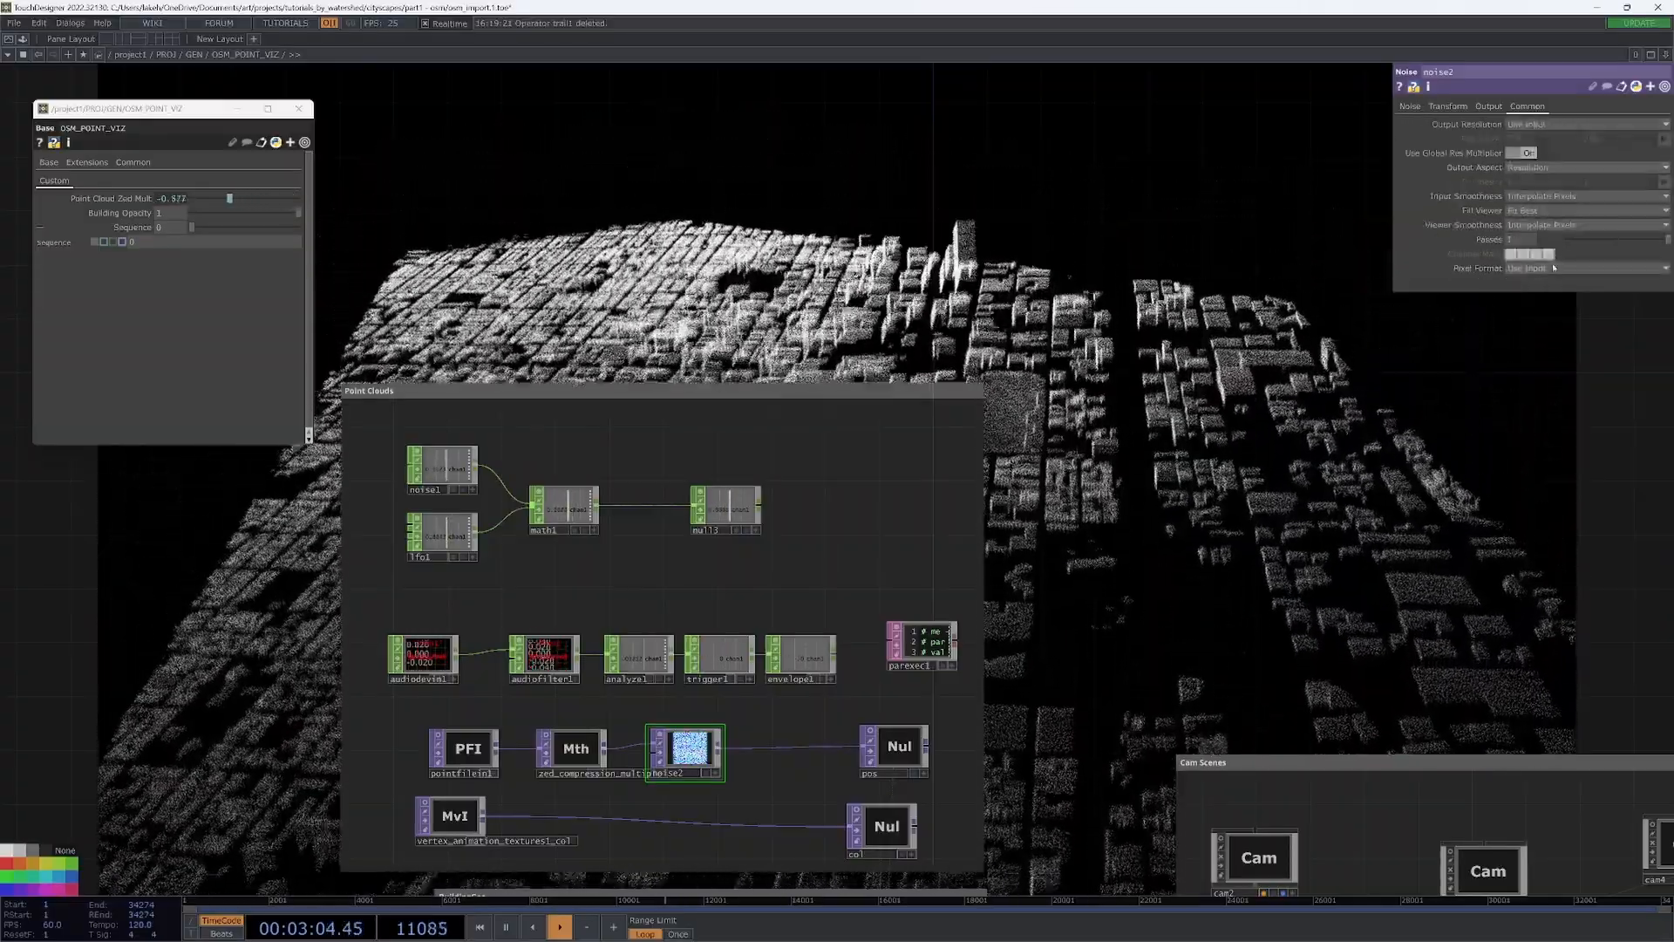
click(1548, 268)
click(1546, 337)
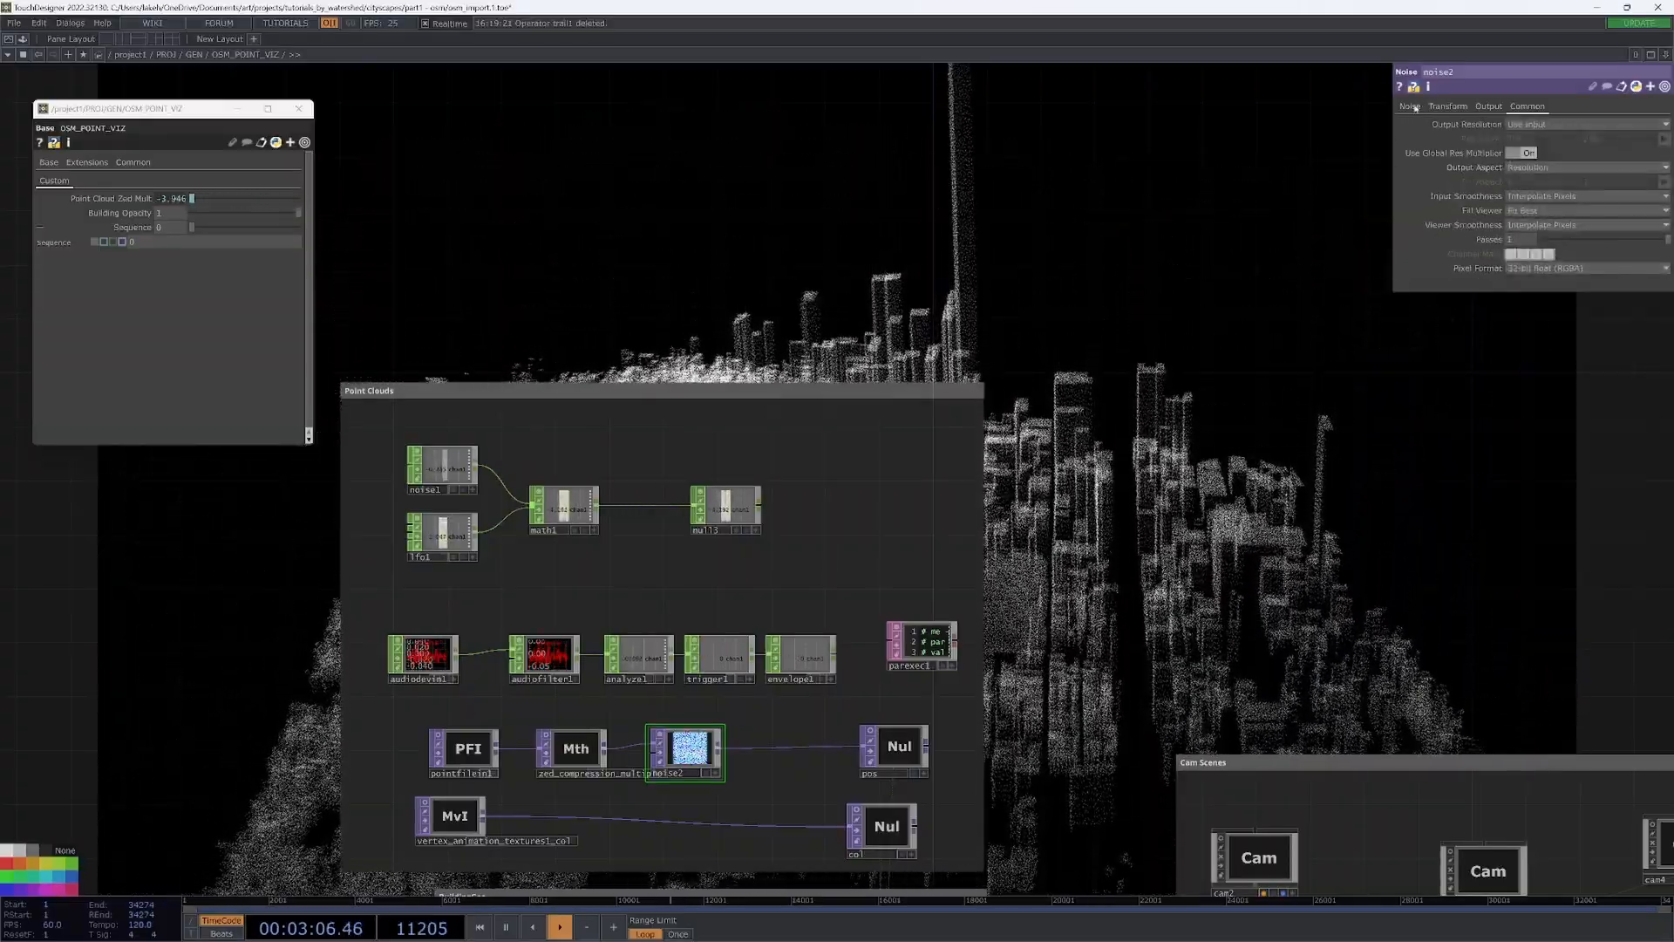
- Lower the amplitude of noise2 to 0
click(1411, 107)
drag(954, 500, 1087, 425)
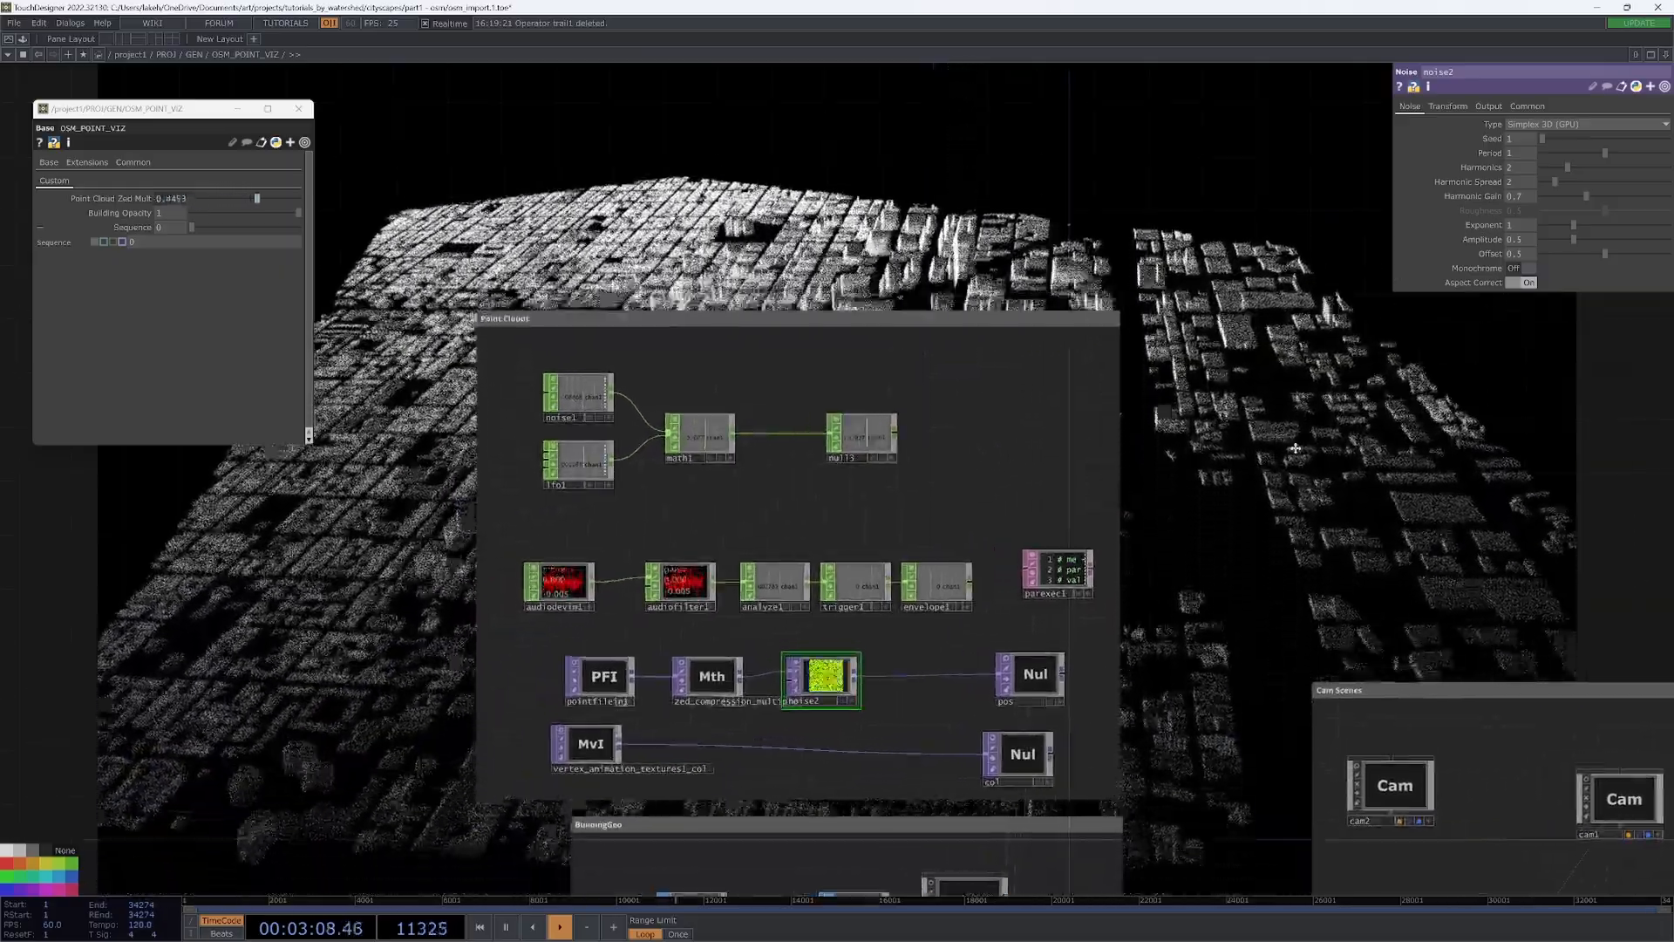
drag(1465, 332, 1291, 568)
drag(1559, 248, 1481, 253)
mouse_move(1524, 240)
middle_down()
mouse_move(1519, 217)
mouse_move(1535, 216)
mouse_move(1518, 216)
mouse_move(1526, 242)
middle_up()
drag(1274, 451, 1392, 221)
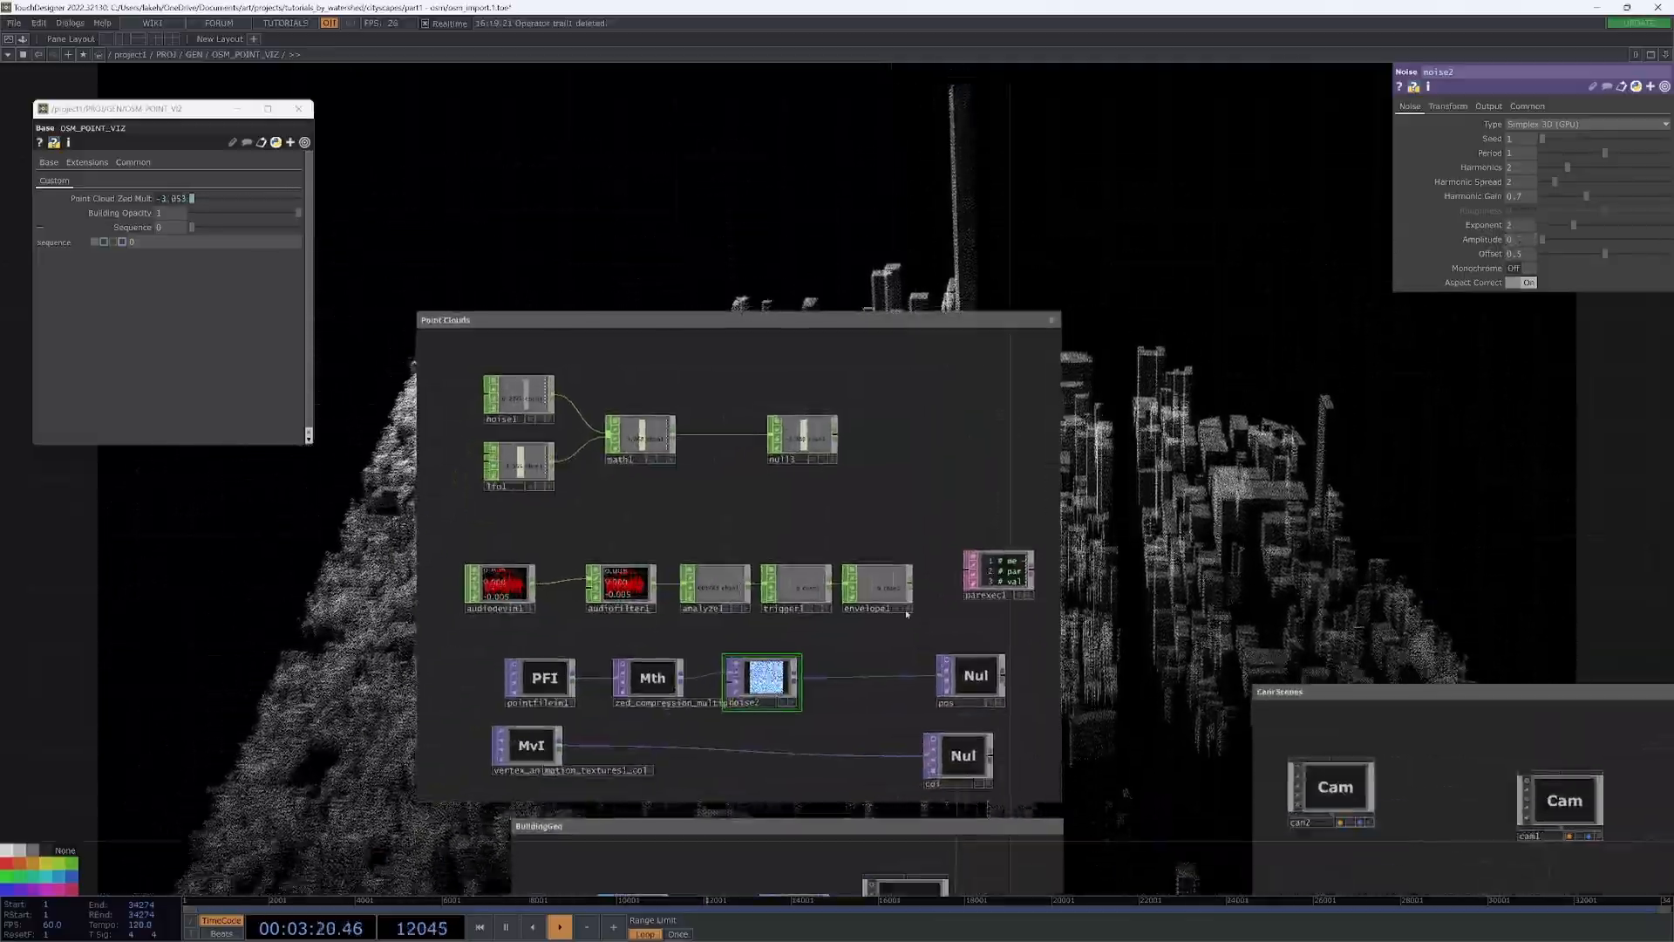
- Link the amplitude of noise2 to envelope1's chan1 channel as a reference
drag(857, 663, 873, 614)
click(924, 562)
drag(905, 541, 1526, 239)
click(1532, 237)
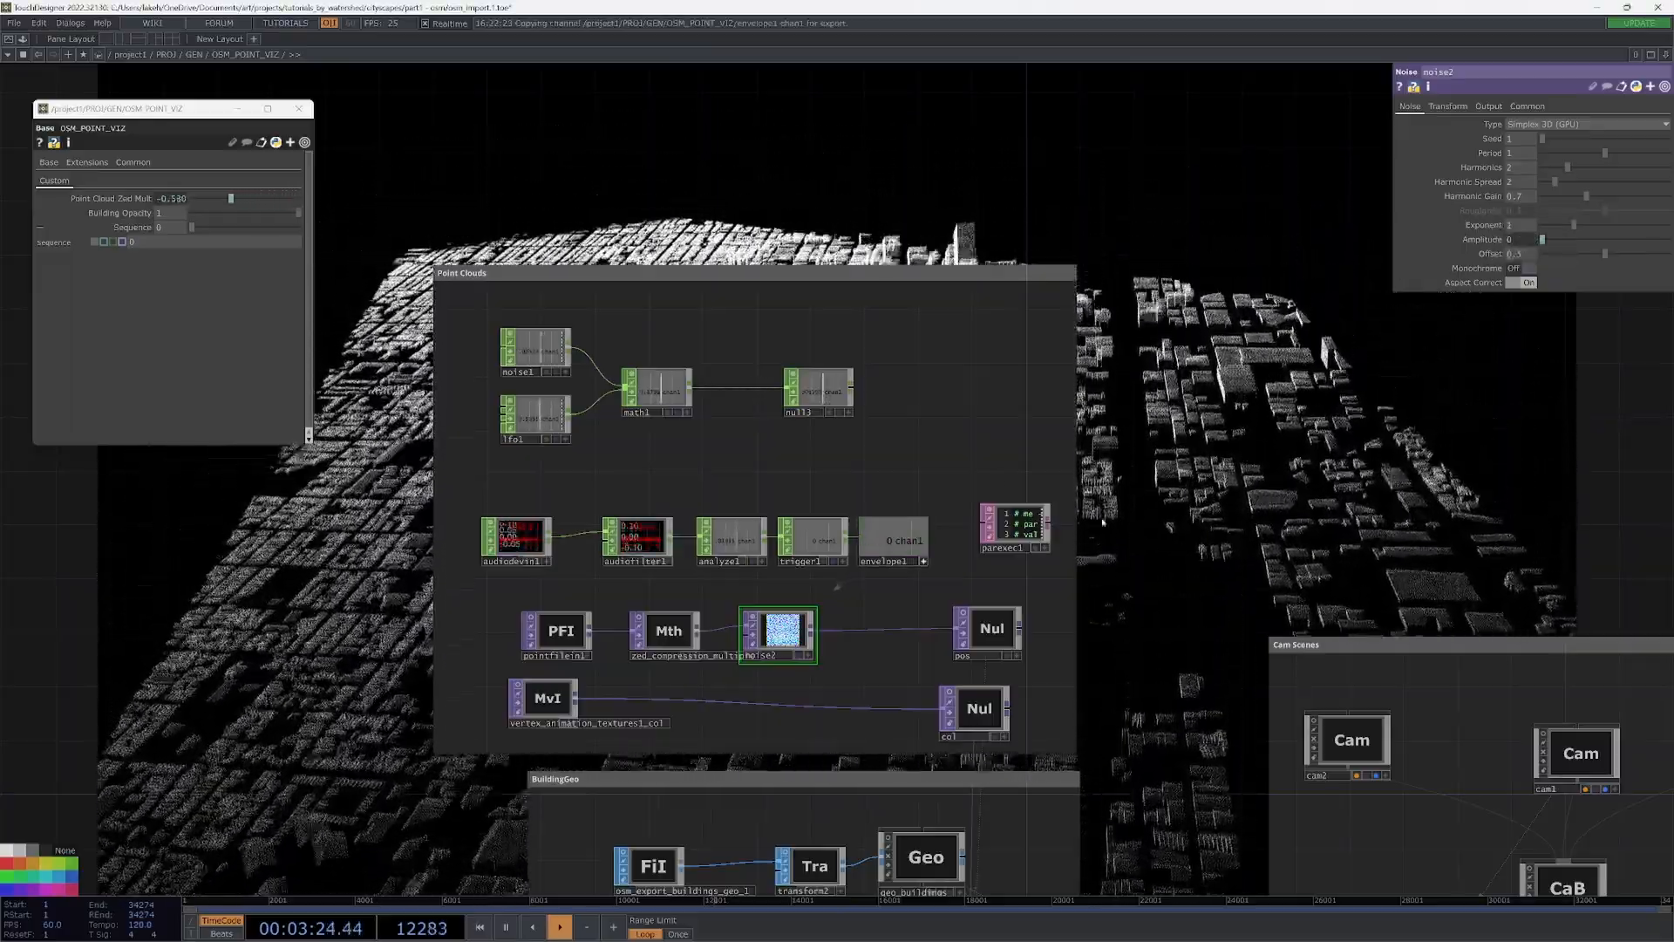
click(923, 561)
- Change the noise2 amplitude expression to 1+5*op('envelope1')['chan1']
drag(1415, 355, 967, 589)
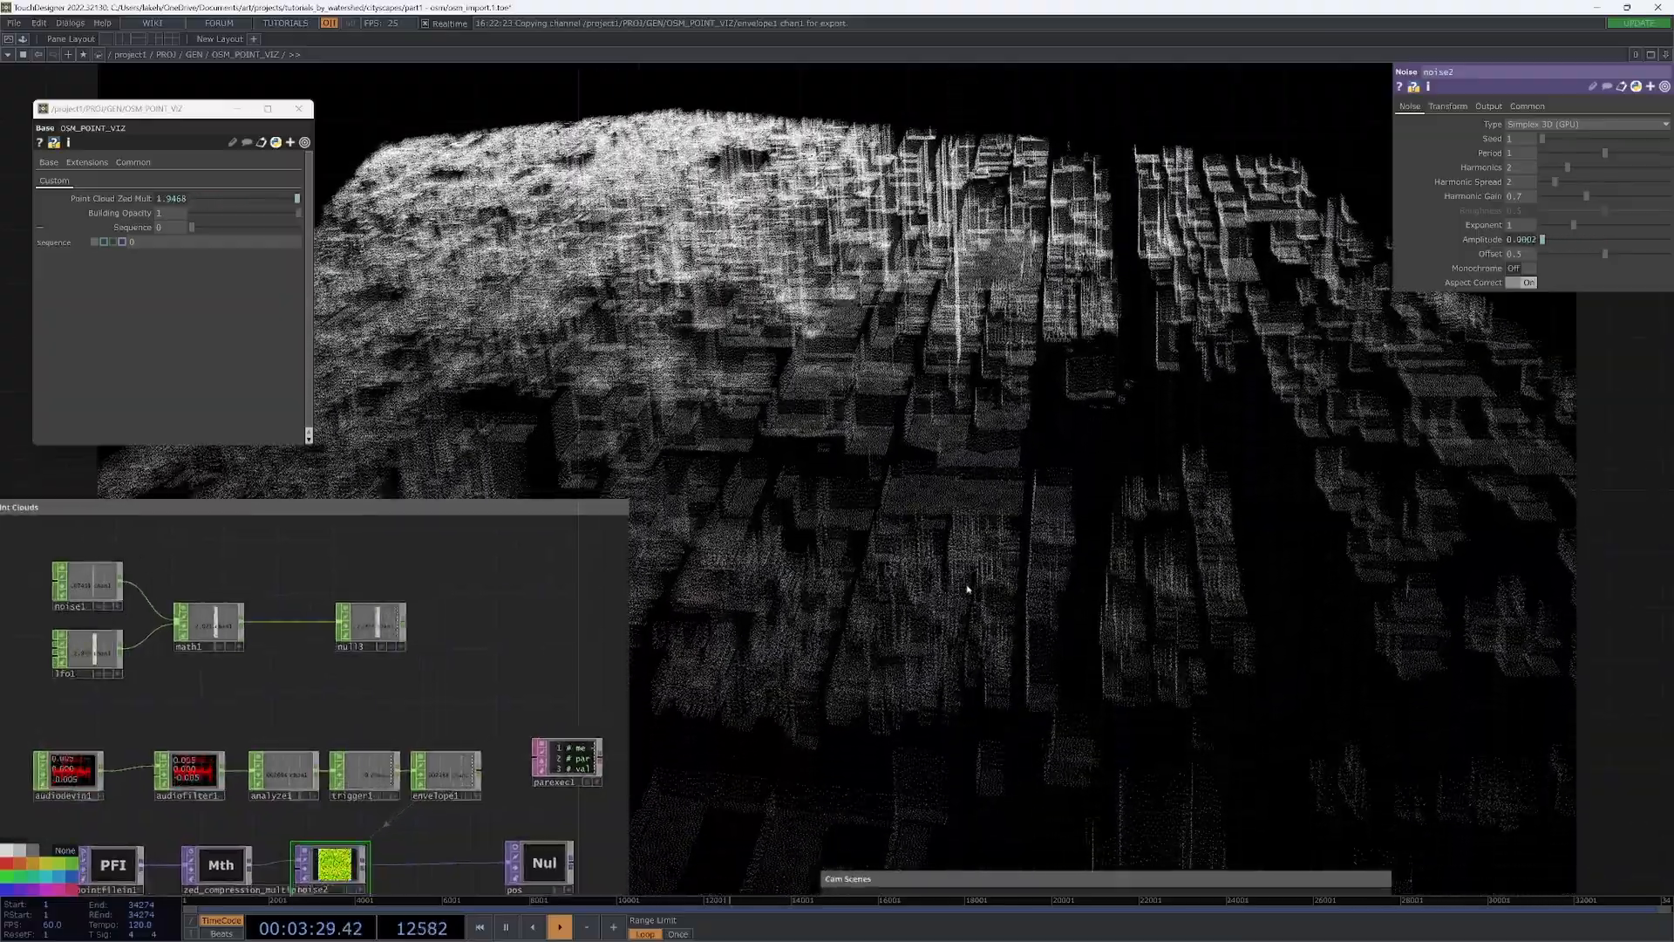
drag(694, 688, 800, 596)
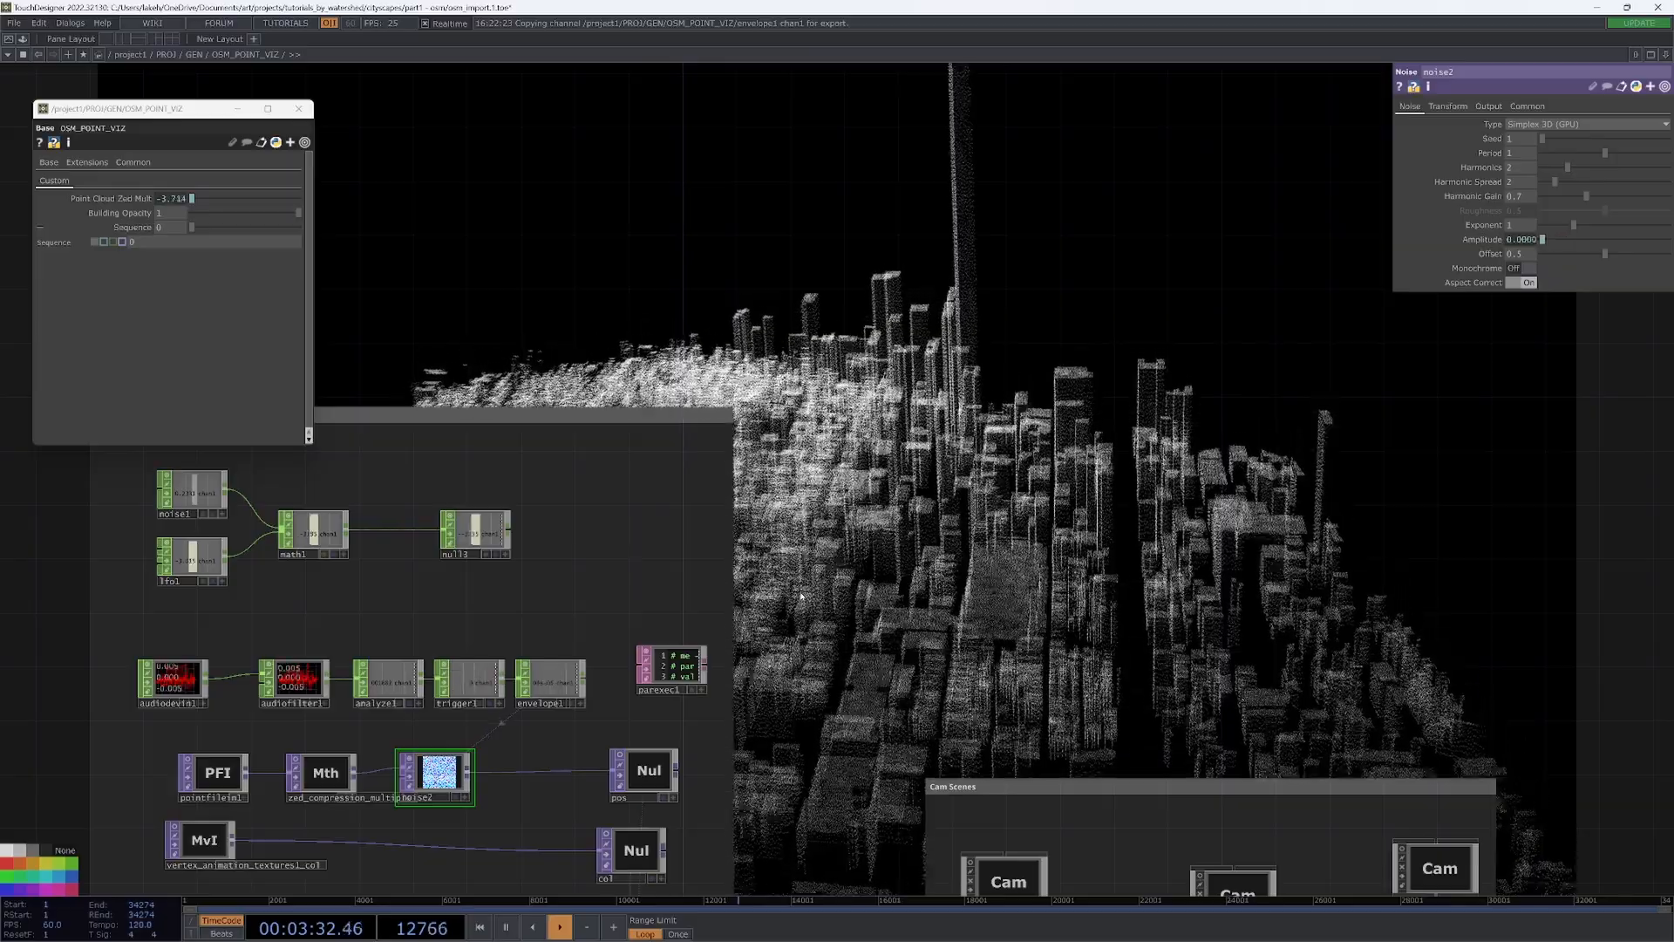
drag(634, 581, 735, 522)
scroll(593, 677, up, 5)
drag(727, 612, 796, 528)
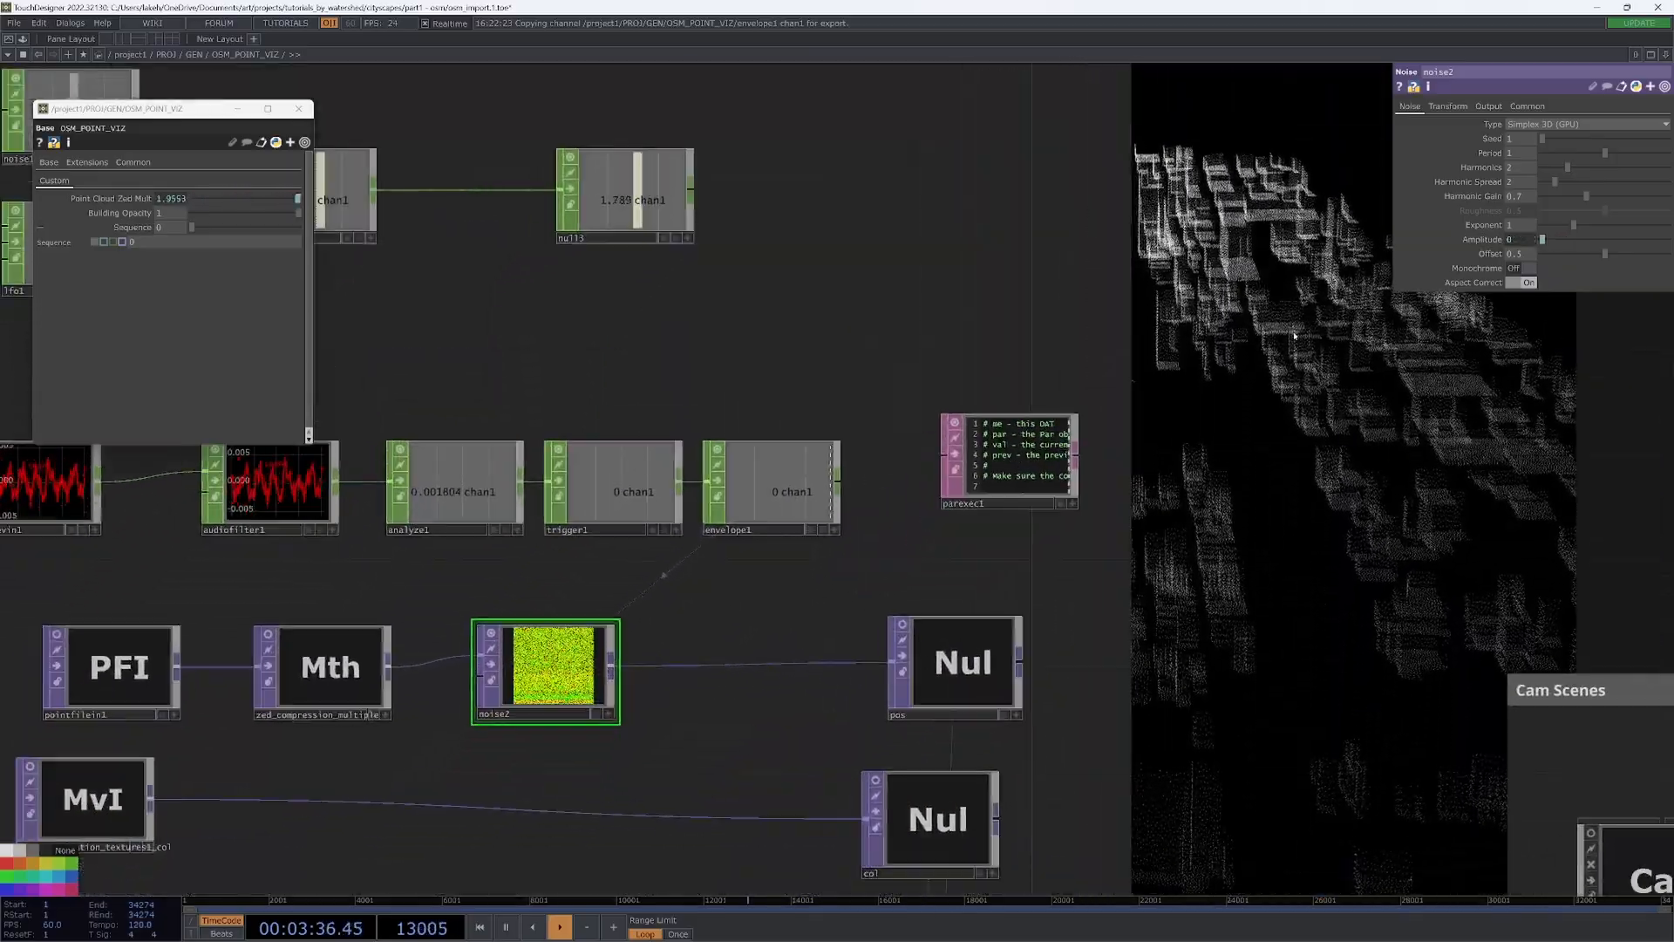
drag(1043, 367, 974, 381)
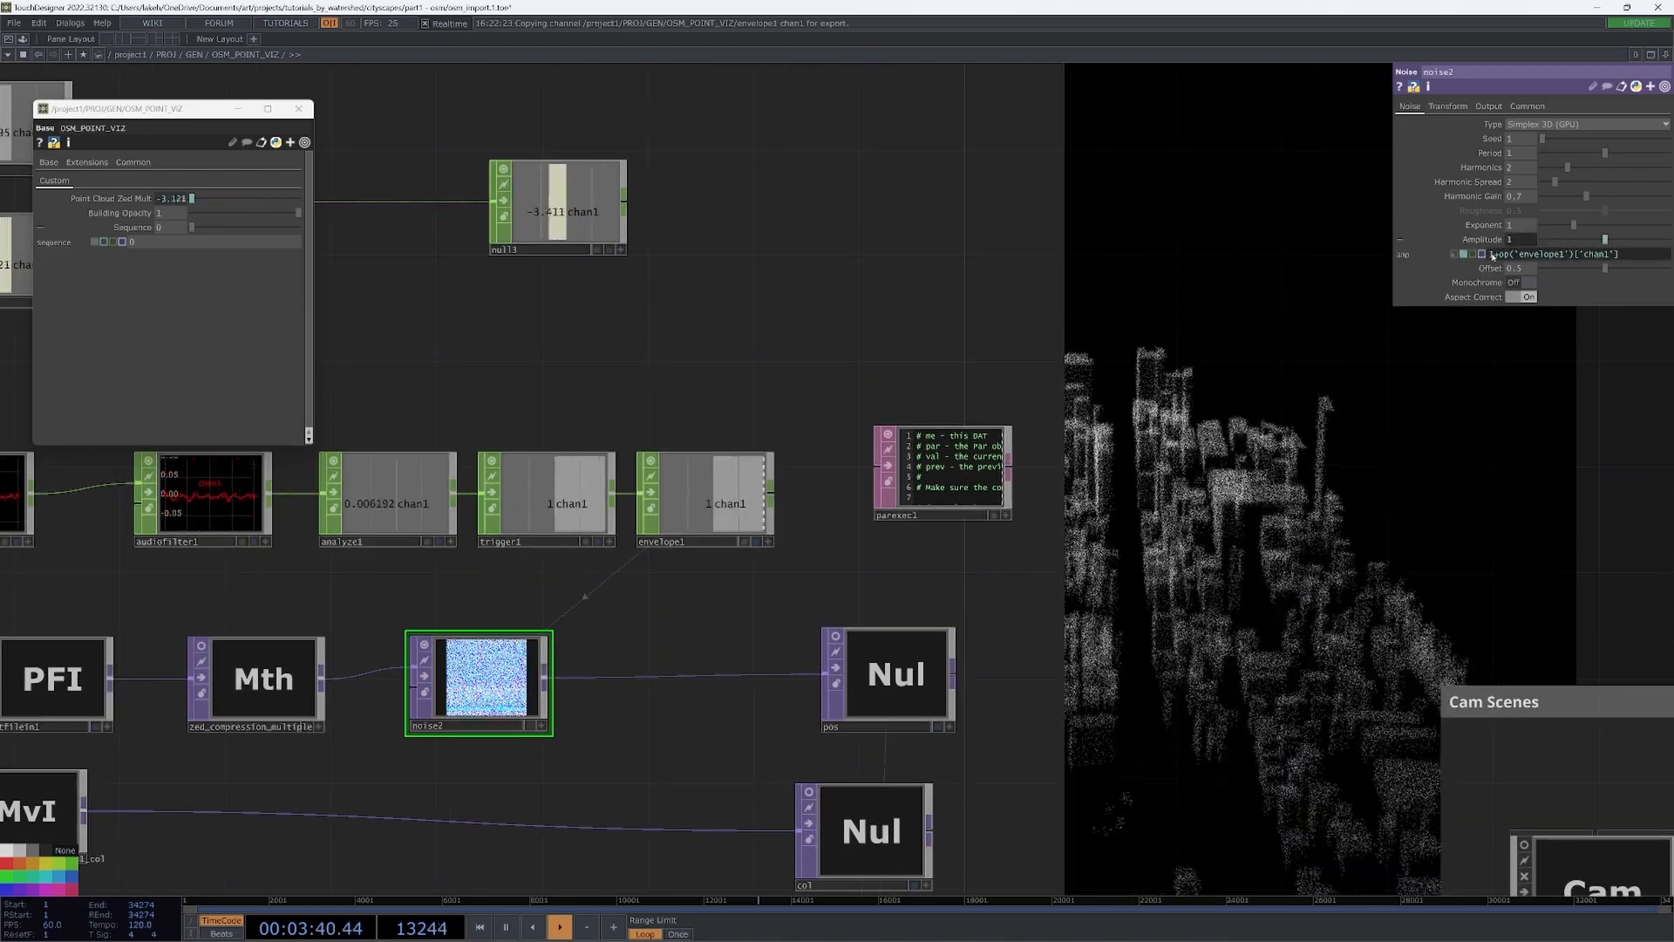
text(*)
key(Return)
- Set the Cross value of cross2 to 0 and hold Point Cloud Zed Mult at a constant -1
drag(1213, 489, 485, 579)
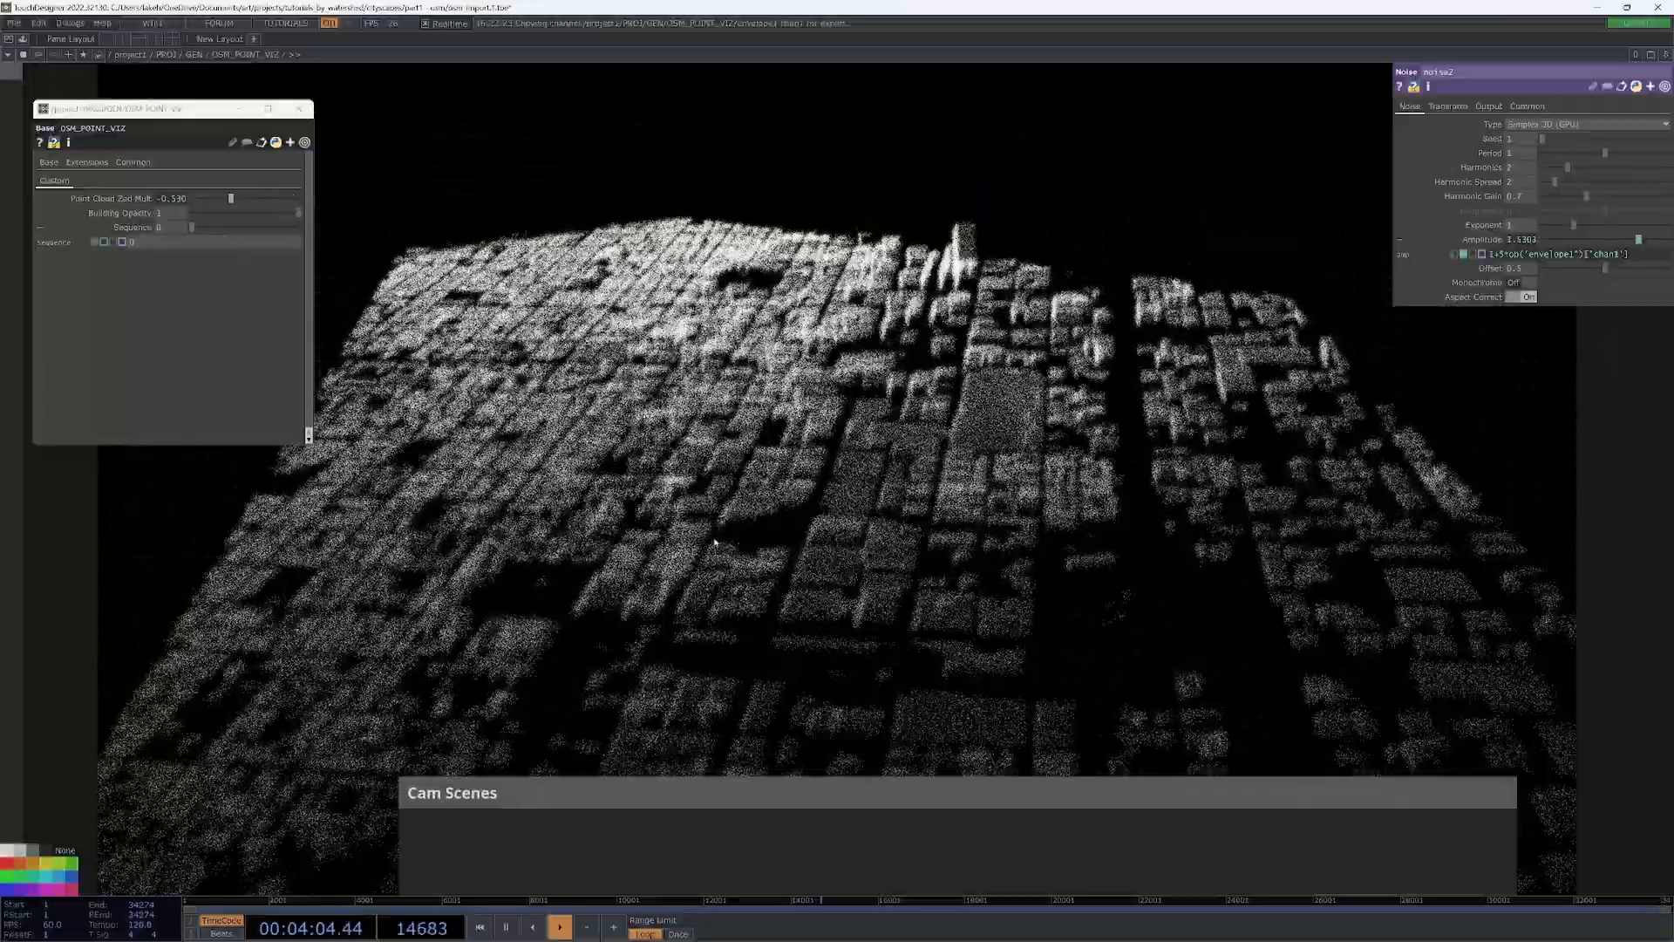
scroll(792, 534, down, 5)
drag(954, 392, 936, 211)
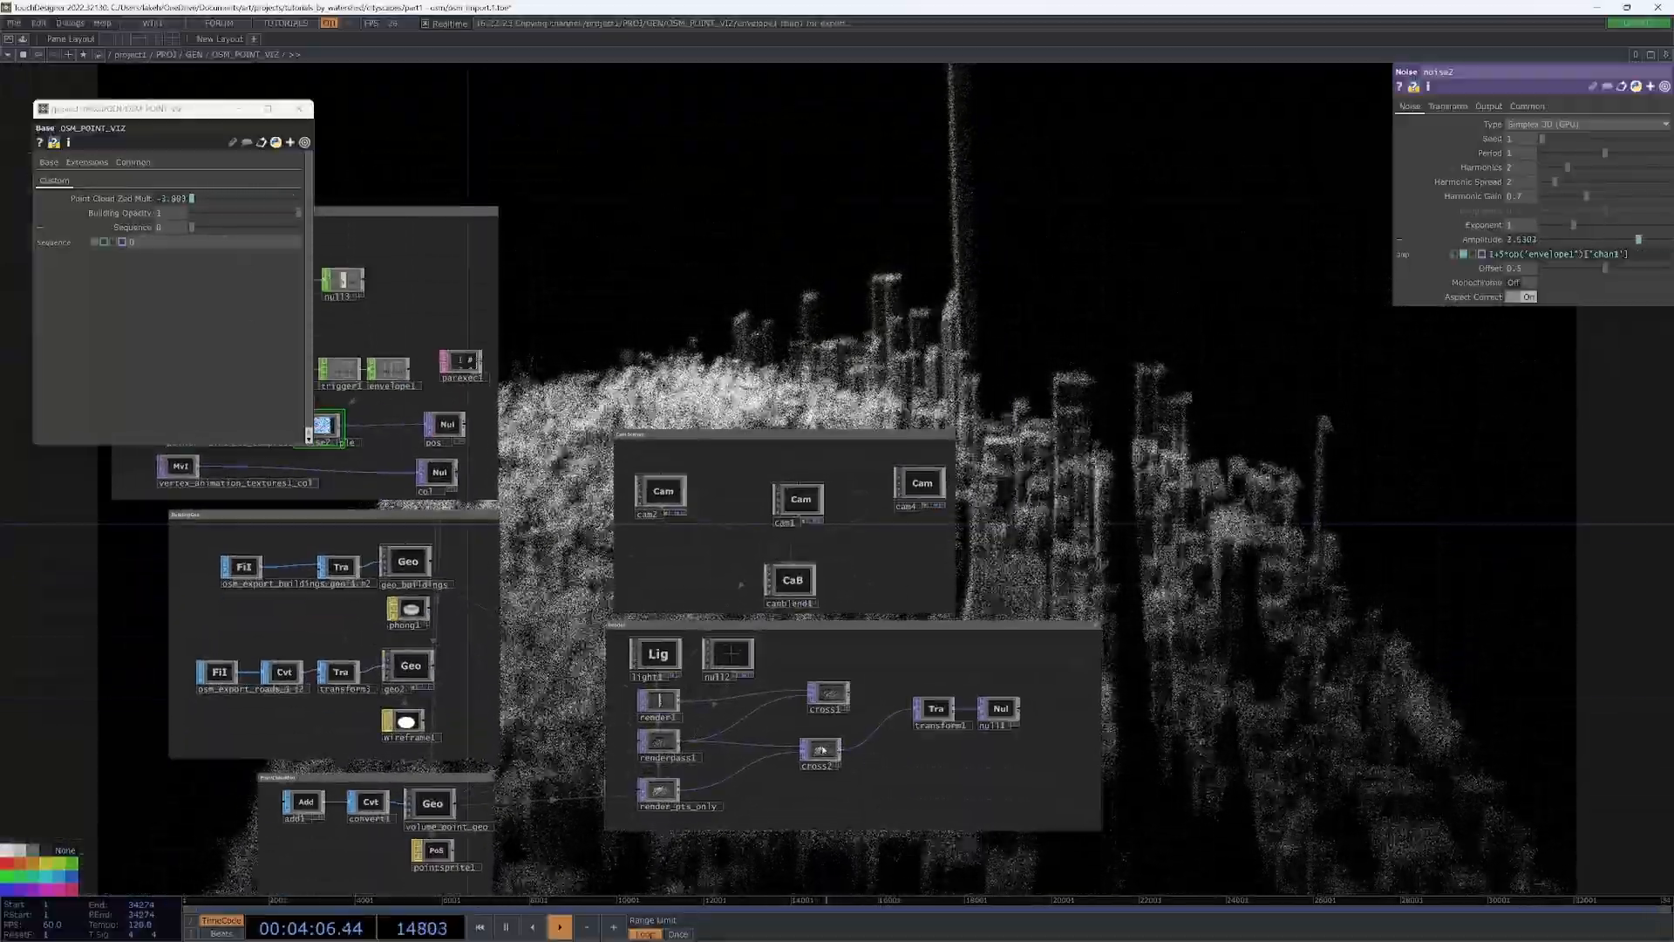
click(820, 750)
drag(1658, 129, 1509, 129)
drag(1155, 297, 1075, 606)
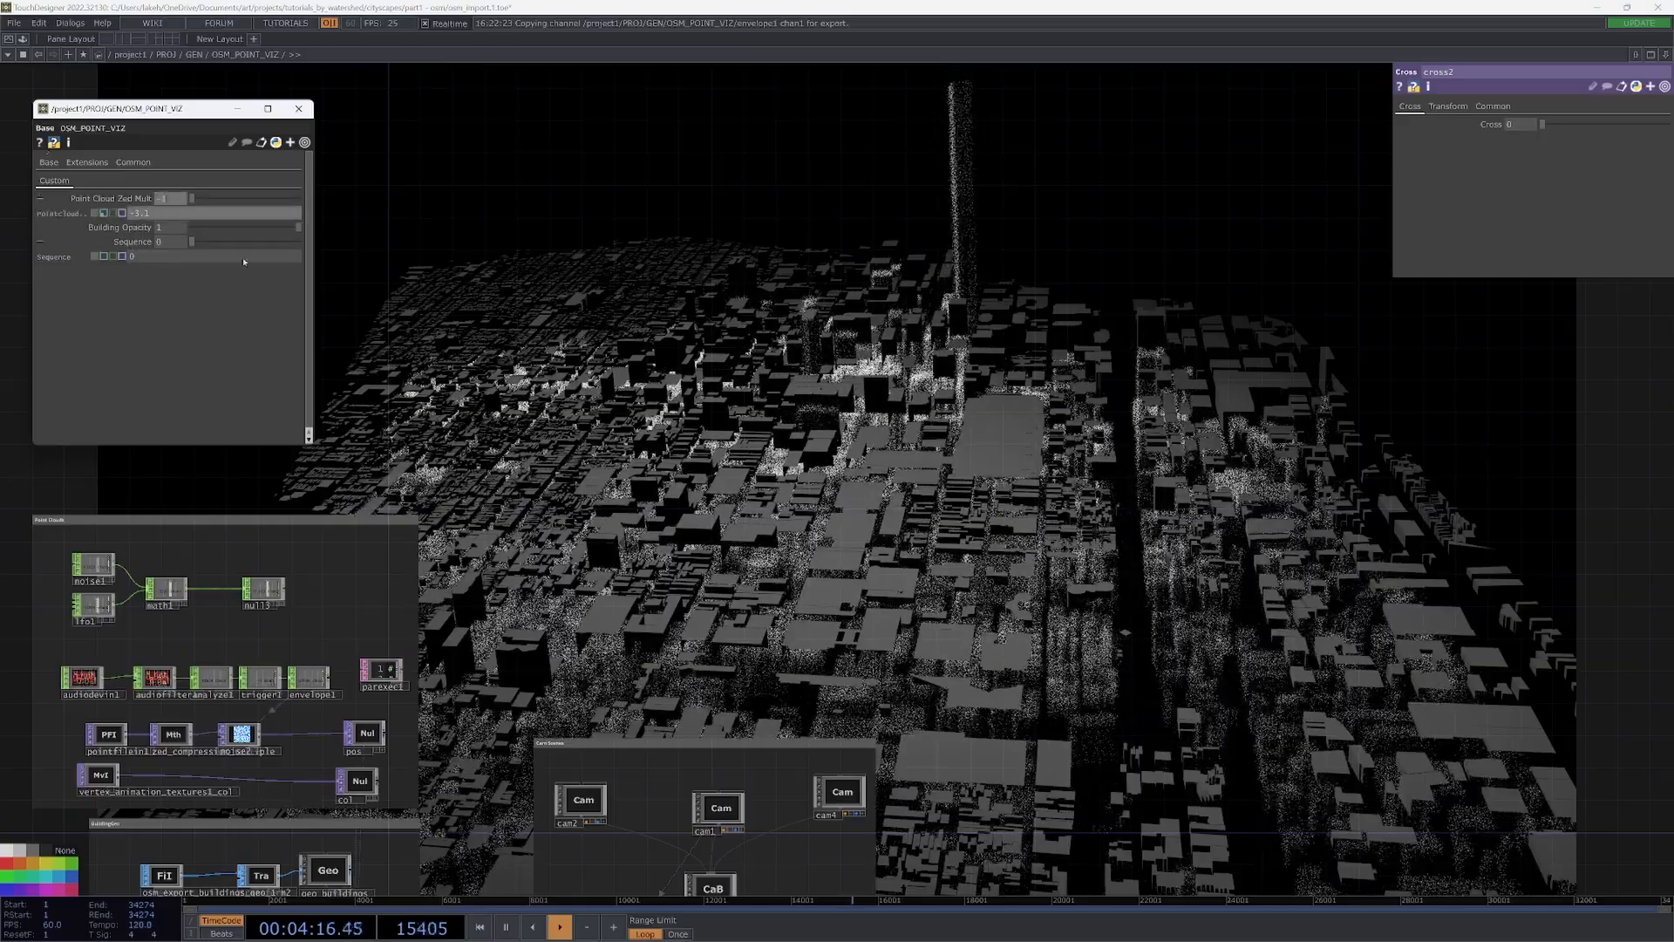
drag(1087, 440, 1072, 320)
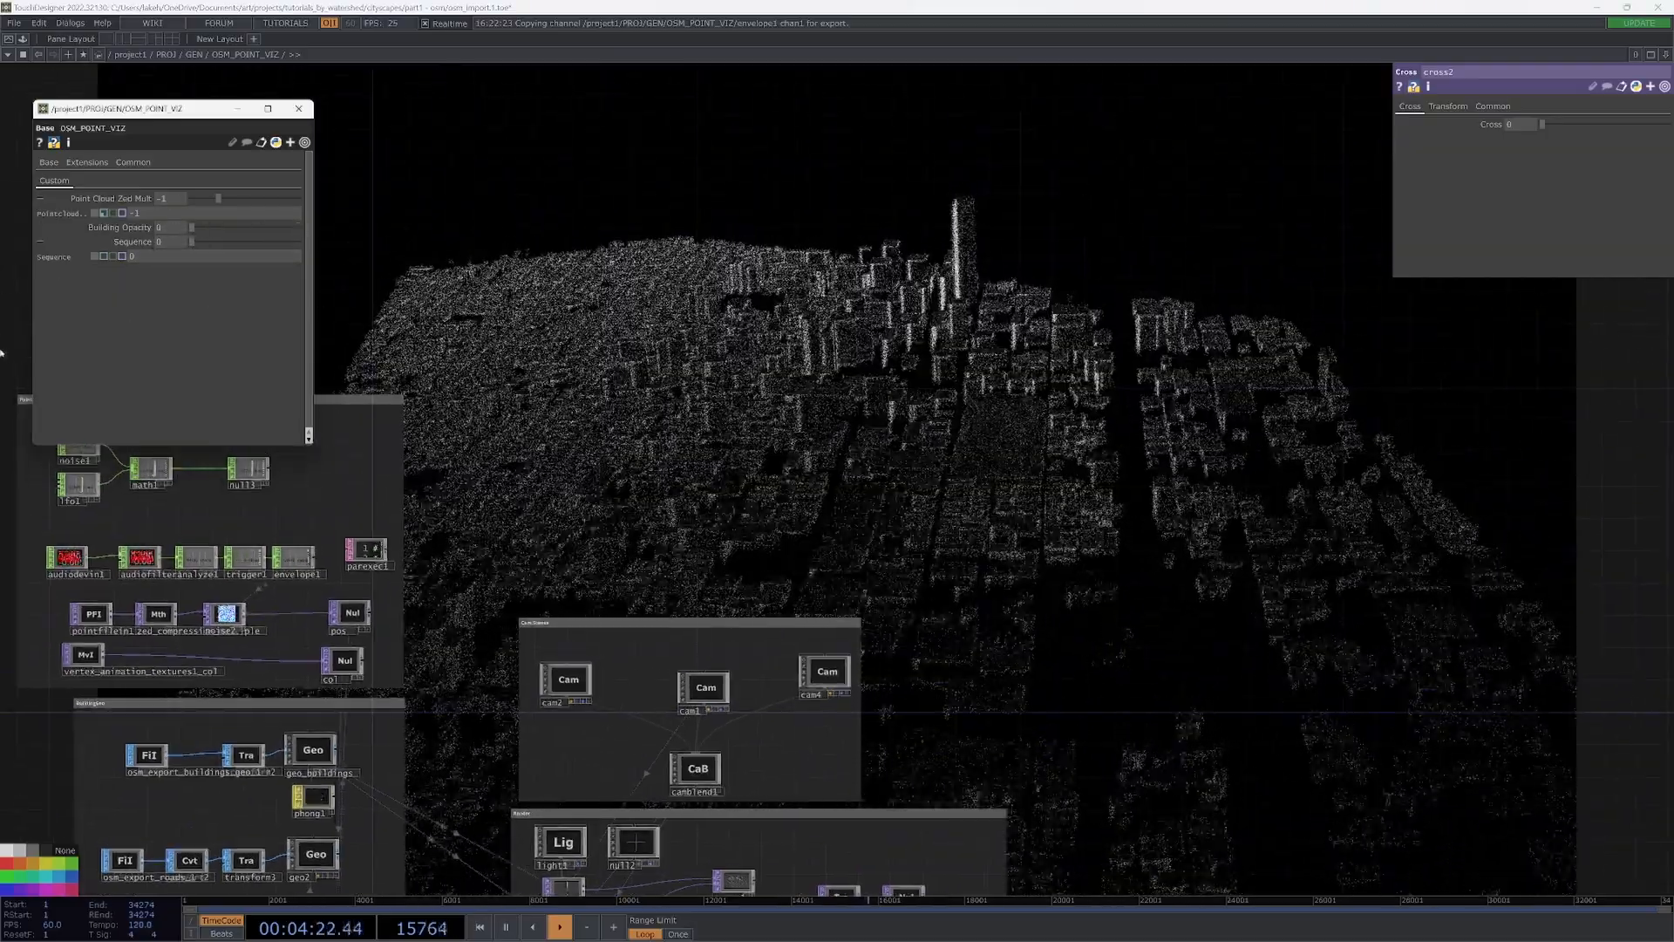
- Raise Building Opacity to 1 in the OSM_POINT_VIZ custom parameters
drag(938, 514, 1046, 323)
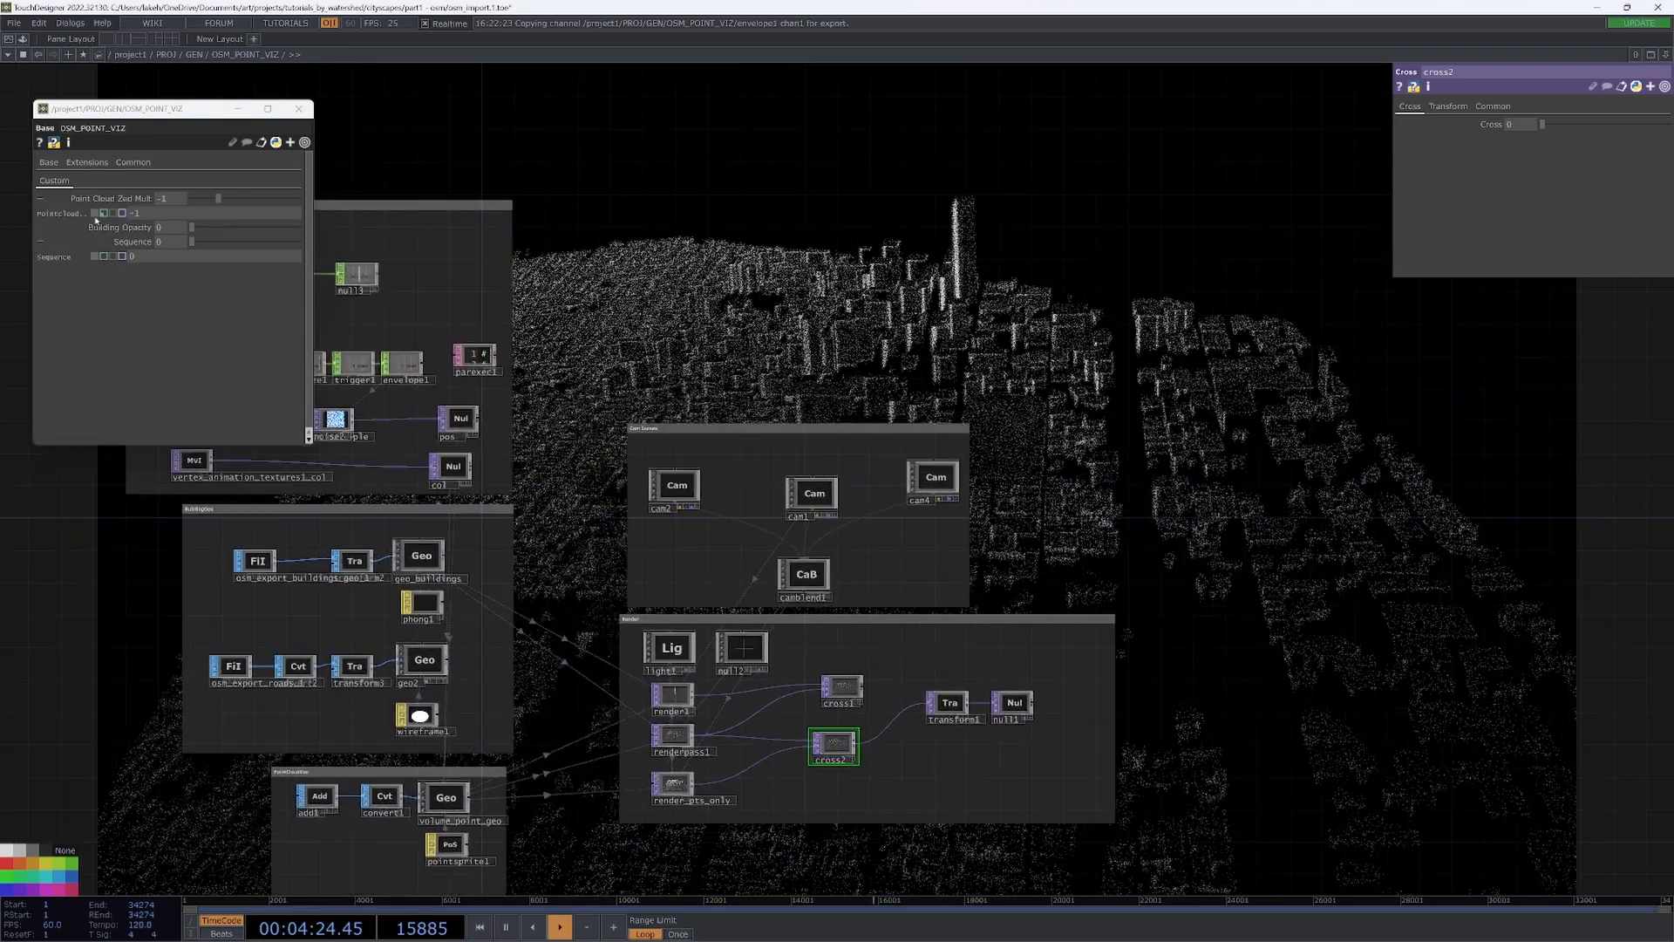
drag(197, 230, 263, 232)
drag(707, 222, 828, 533)
drag(941, 502, 560, 568)
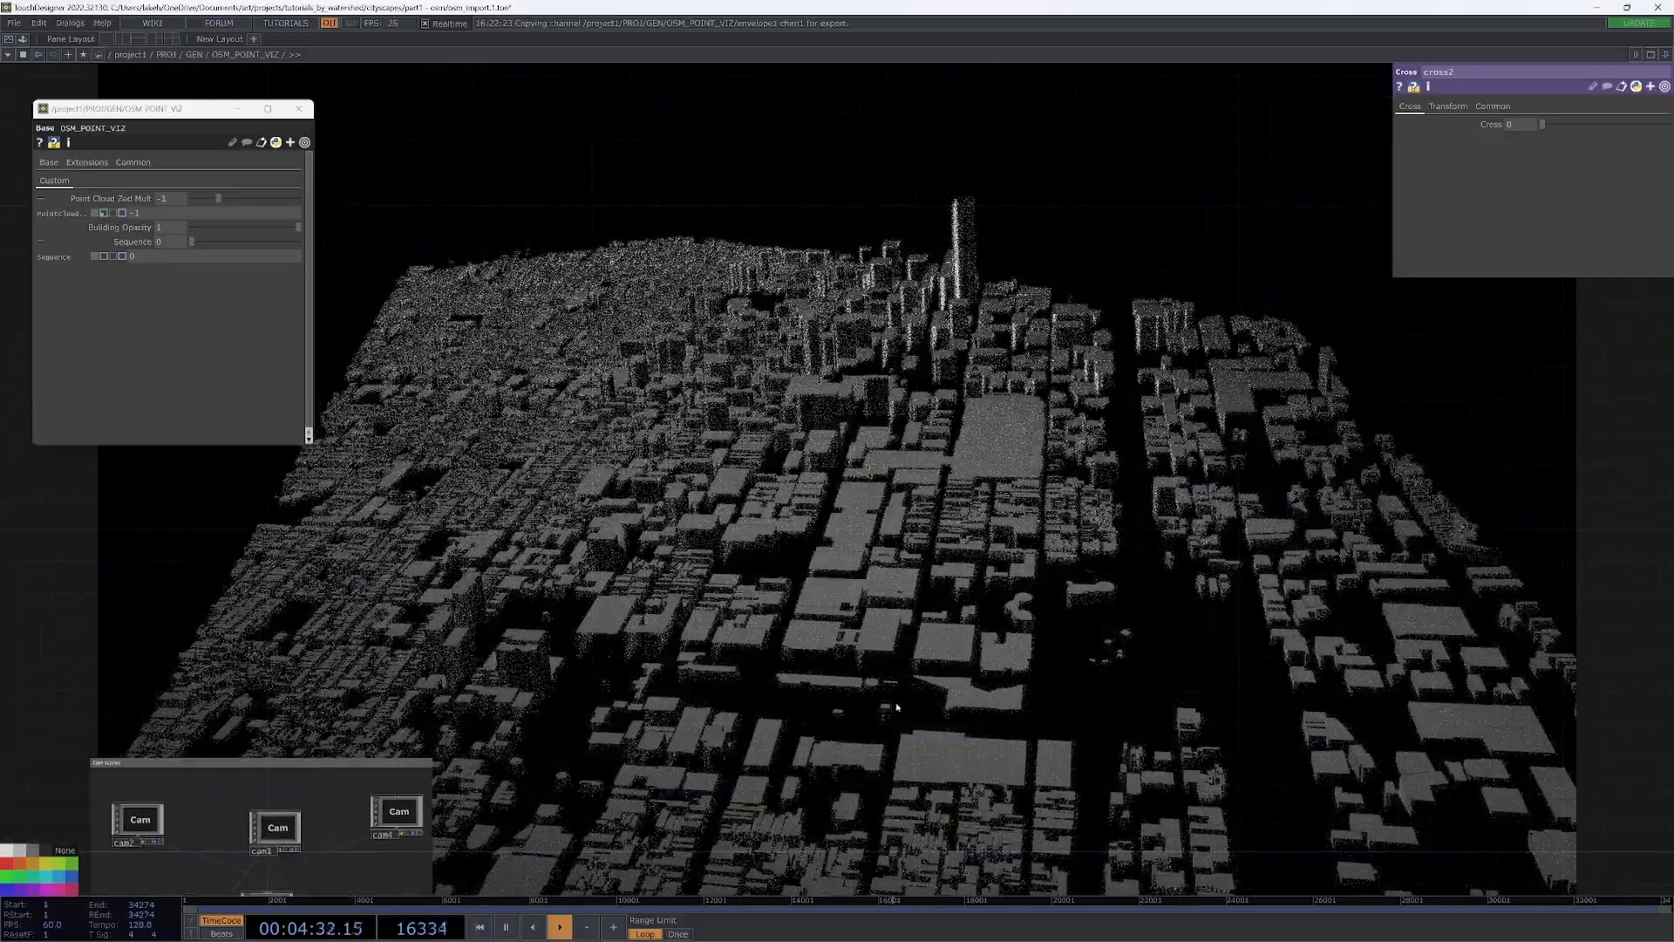
drag(898, 616, 1113, 547)
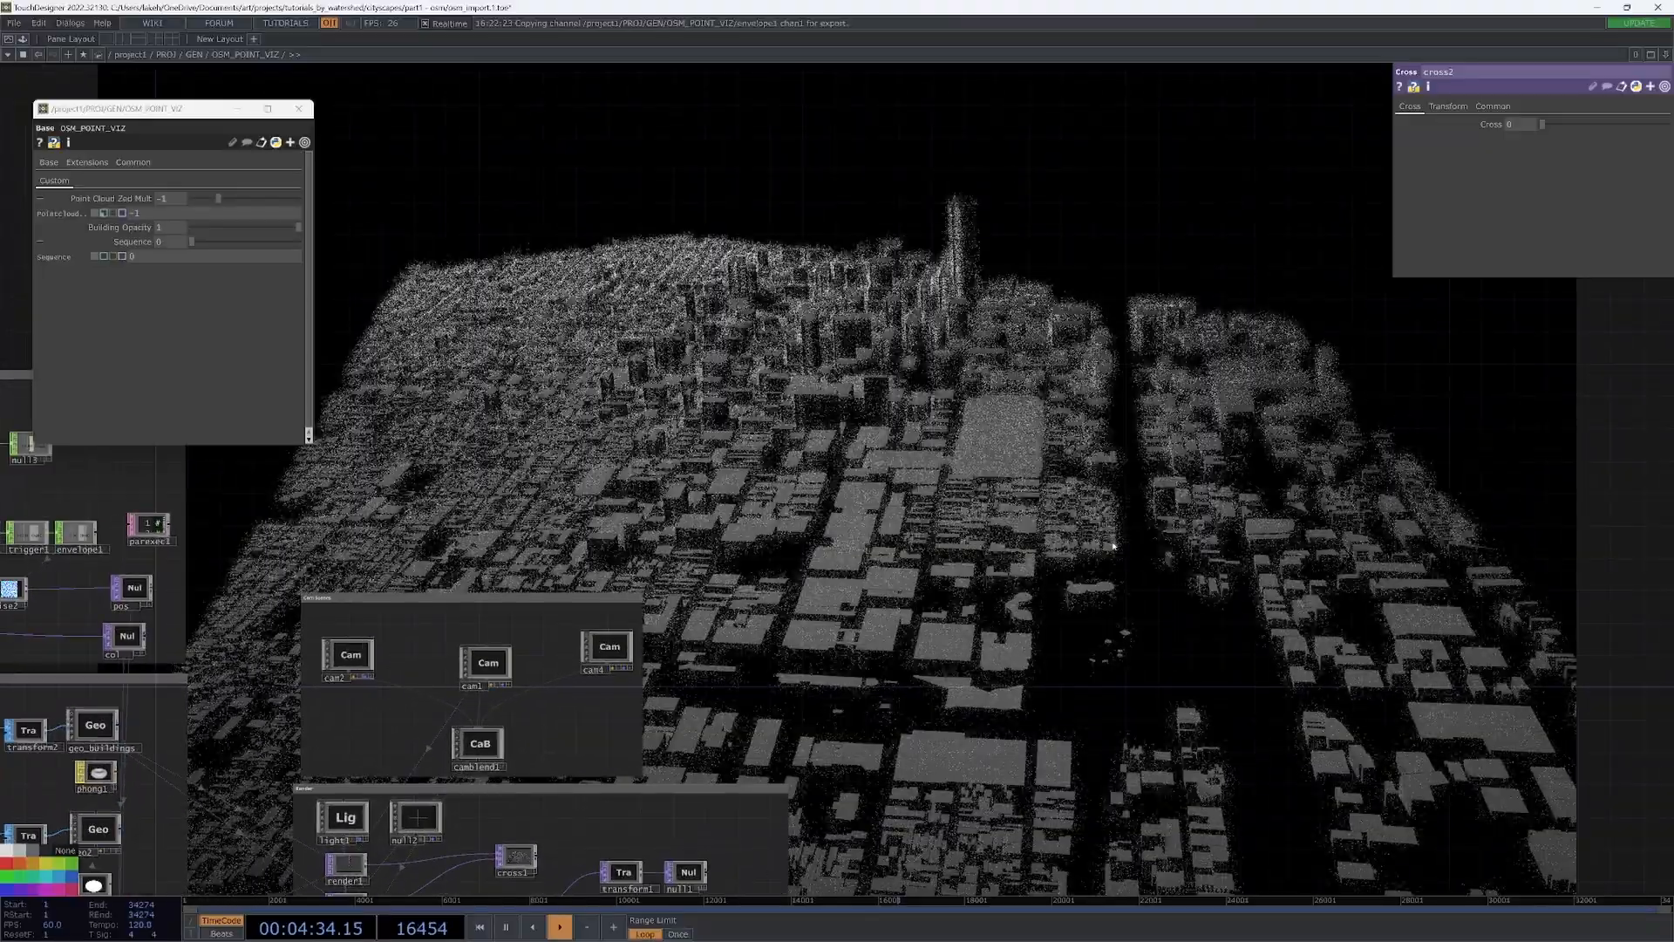
drag(1072, 619, 1058, 644)
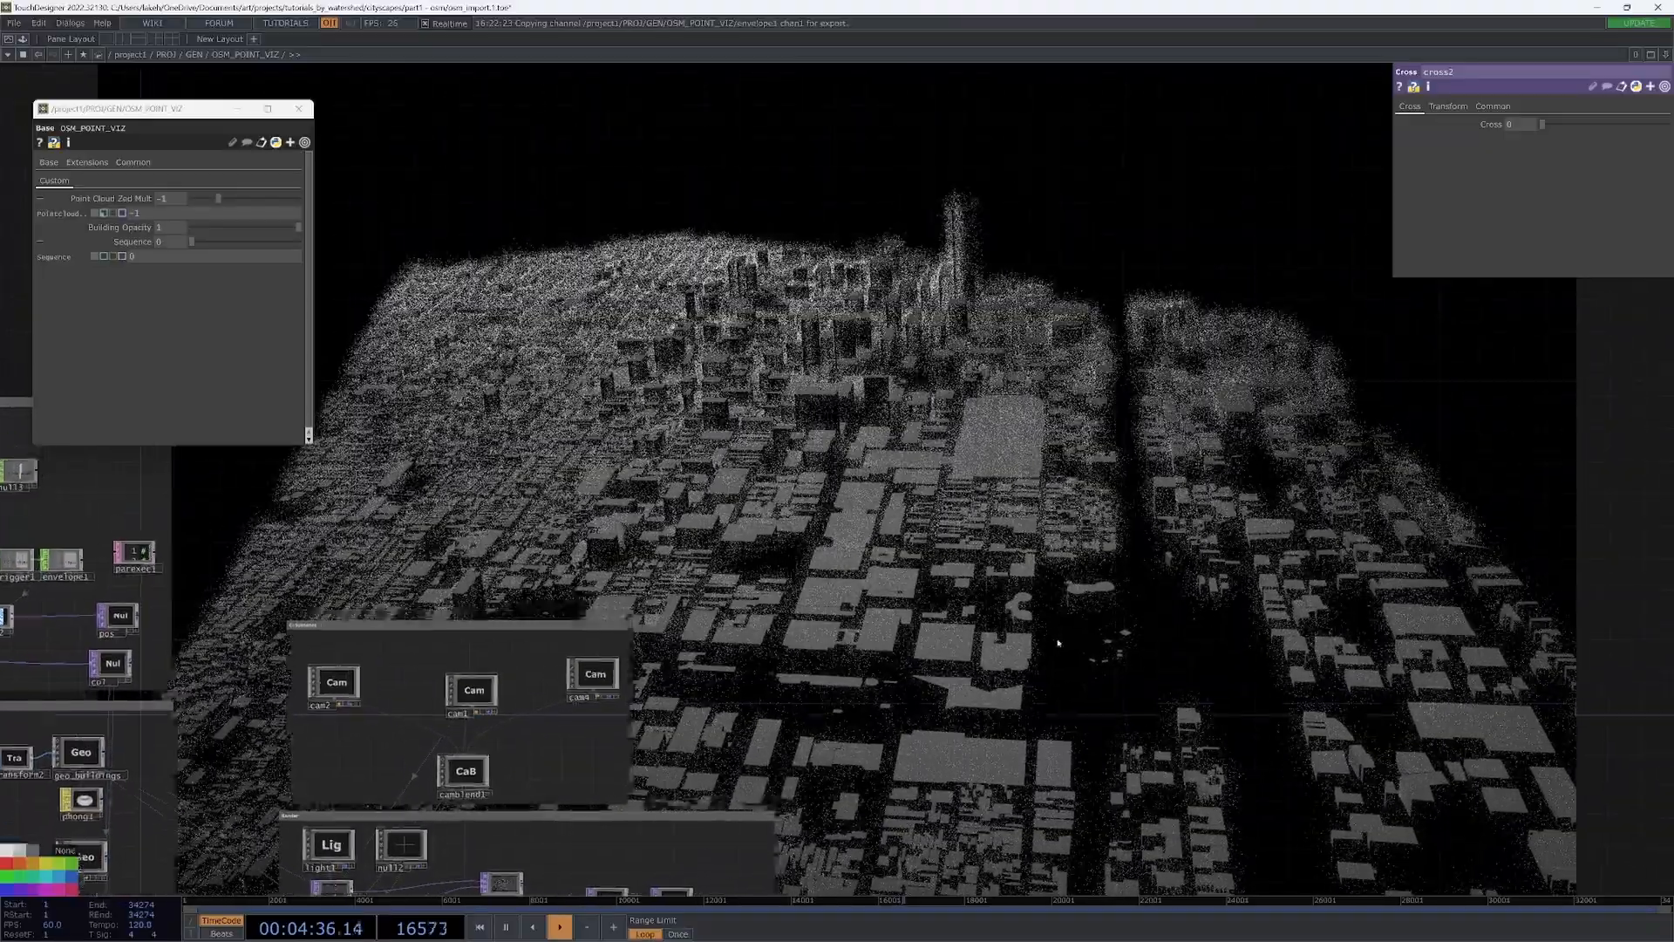
- Delete envelope1, add a Null CHOP after trigger1 in its place, and make the Null's viewer active
drag(660, 694, 1112, 593)
drag(669, 730, 896, 831)
scroll(739, 564, up, 3)
click(740, 564)
drag(1360, 228, 1191, 454)
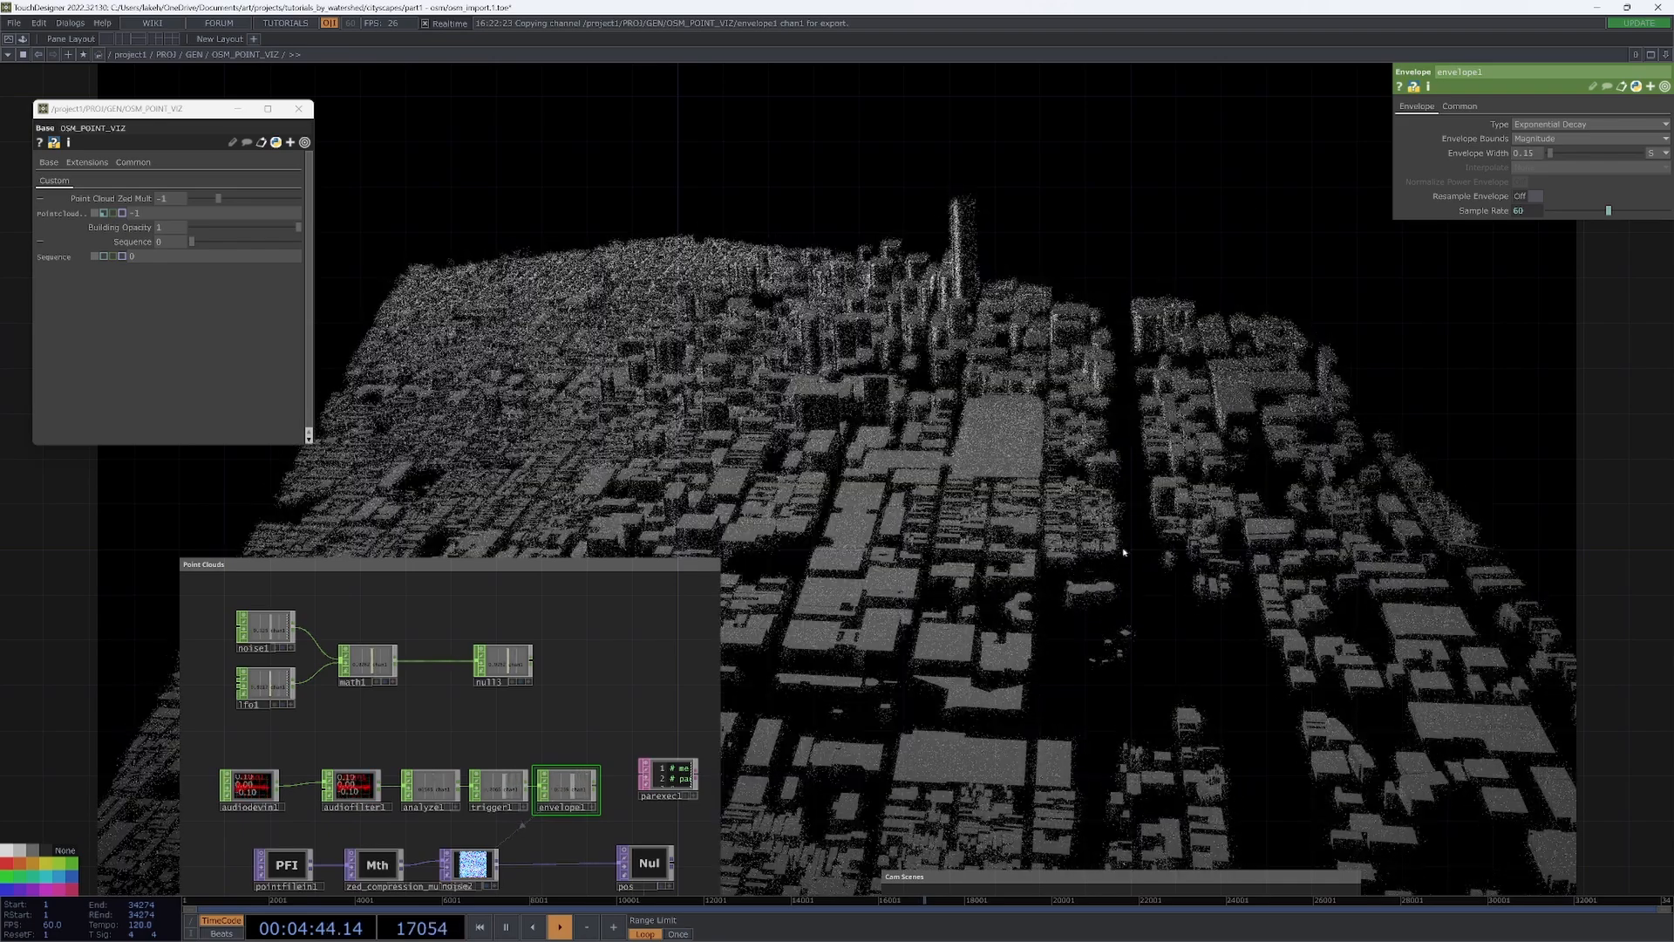
drag(1122, 536, 1176, 427)
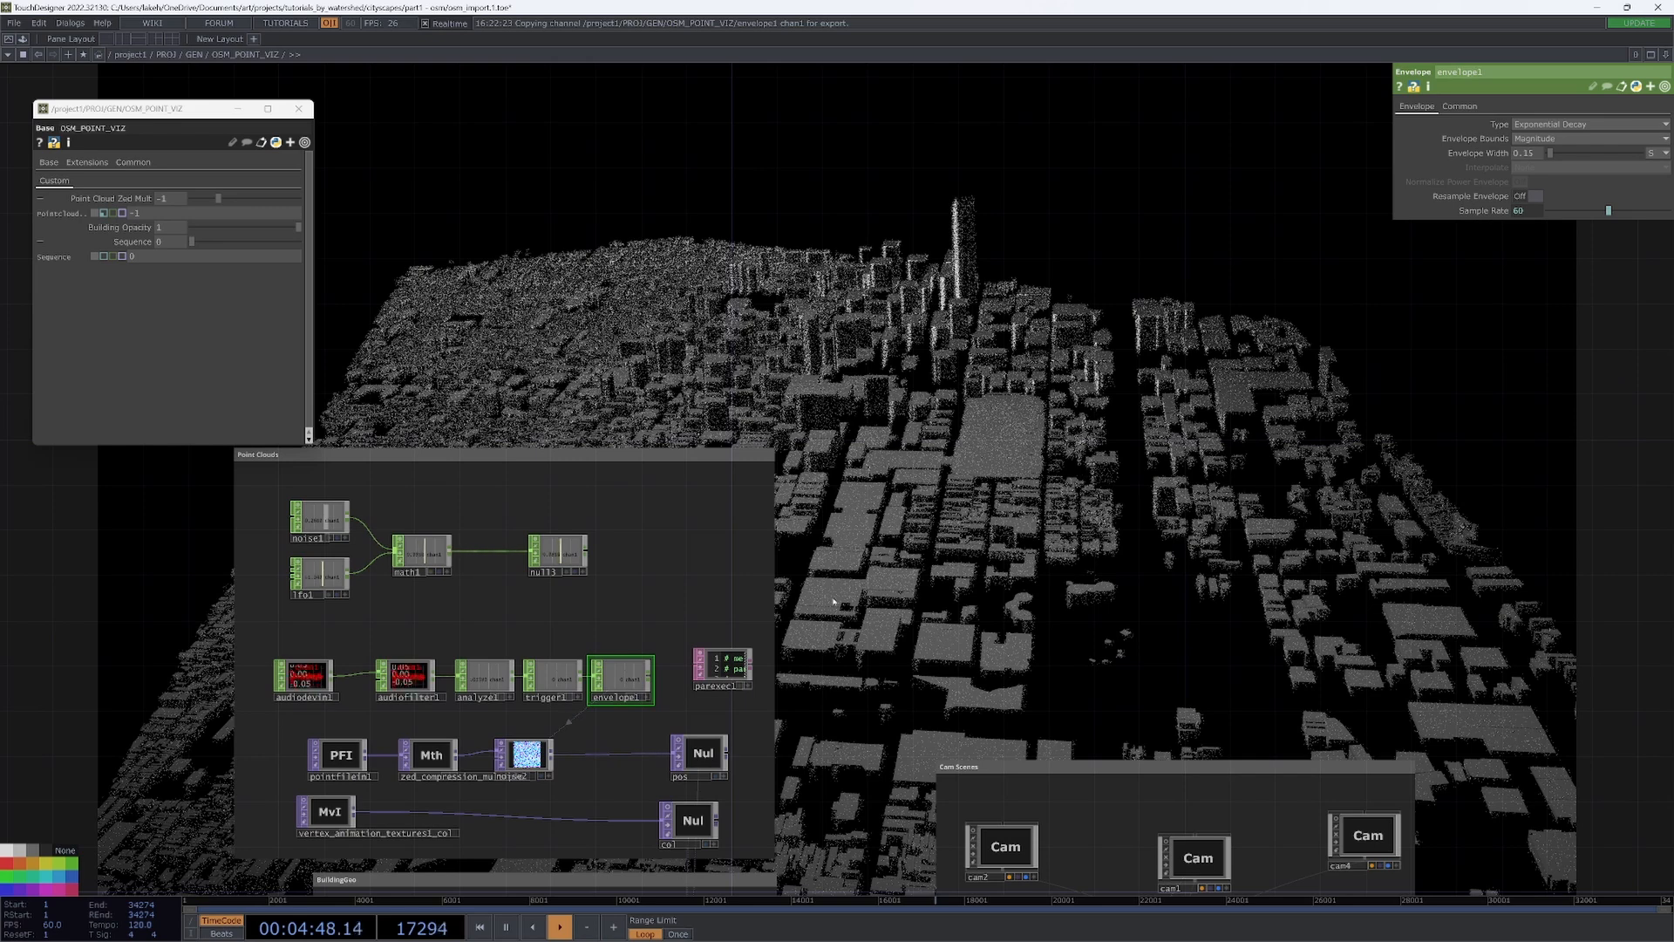
scroll(597, 681, up, 3)
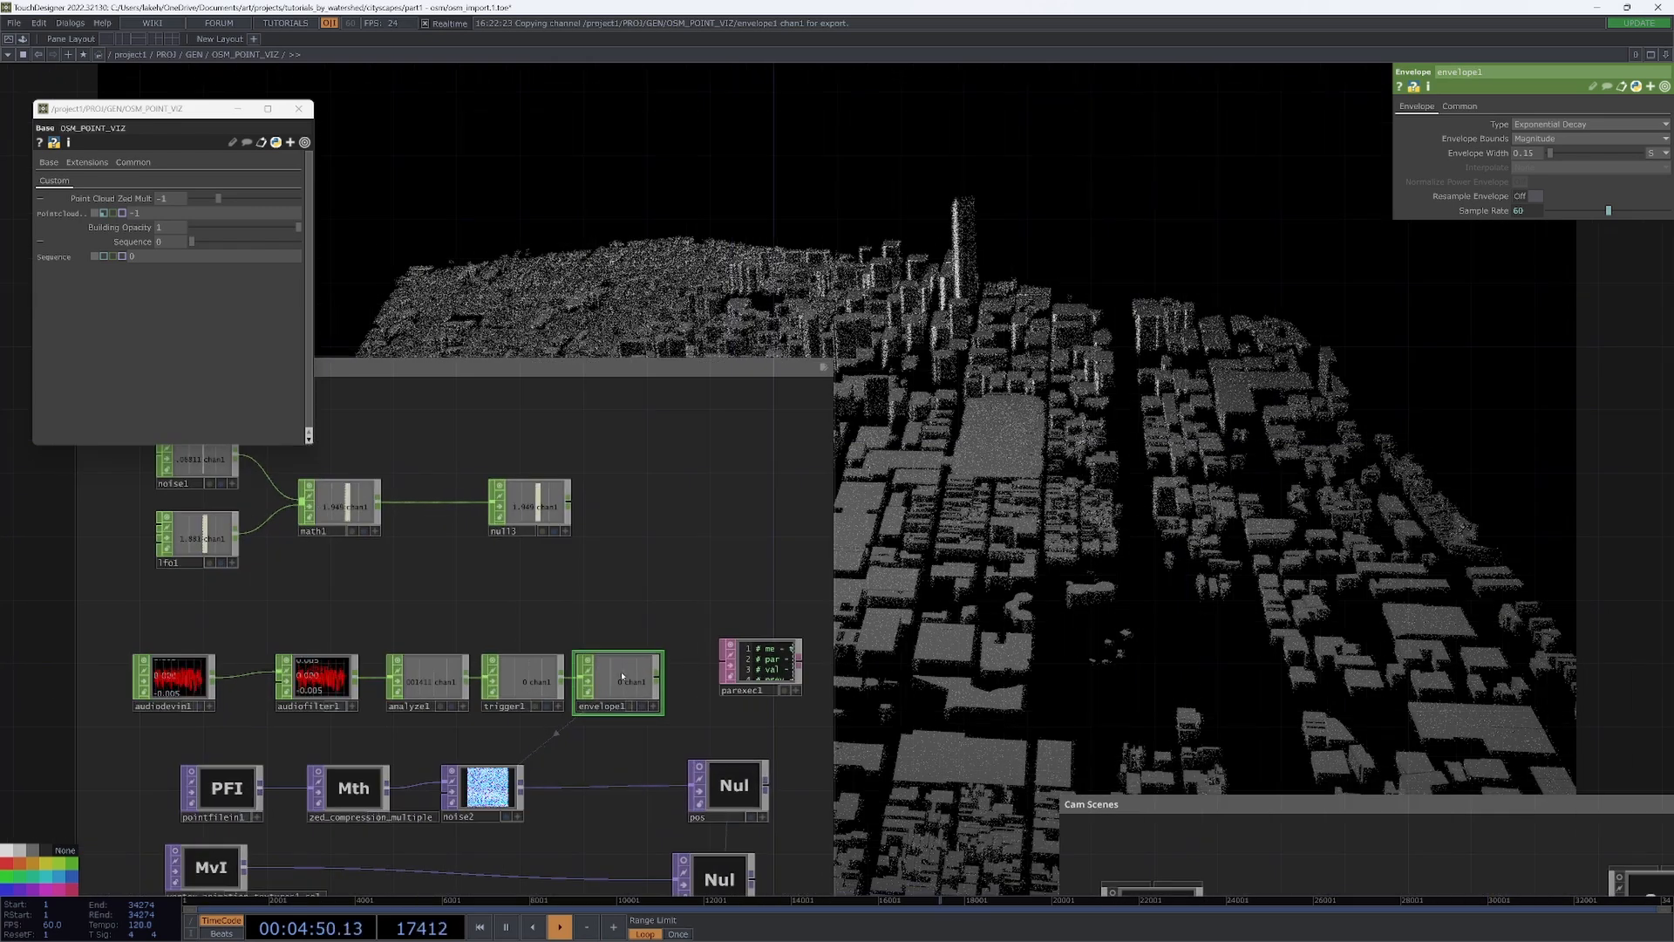
key(Delete)
right_click(566, 684)
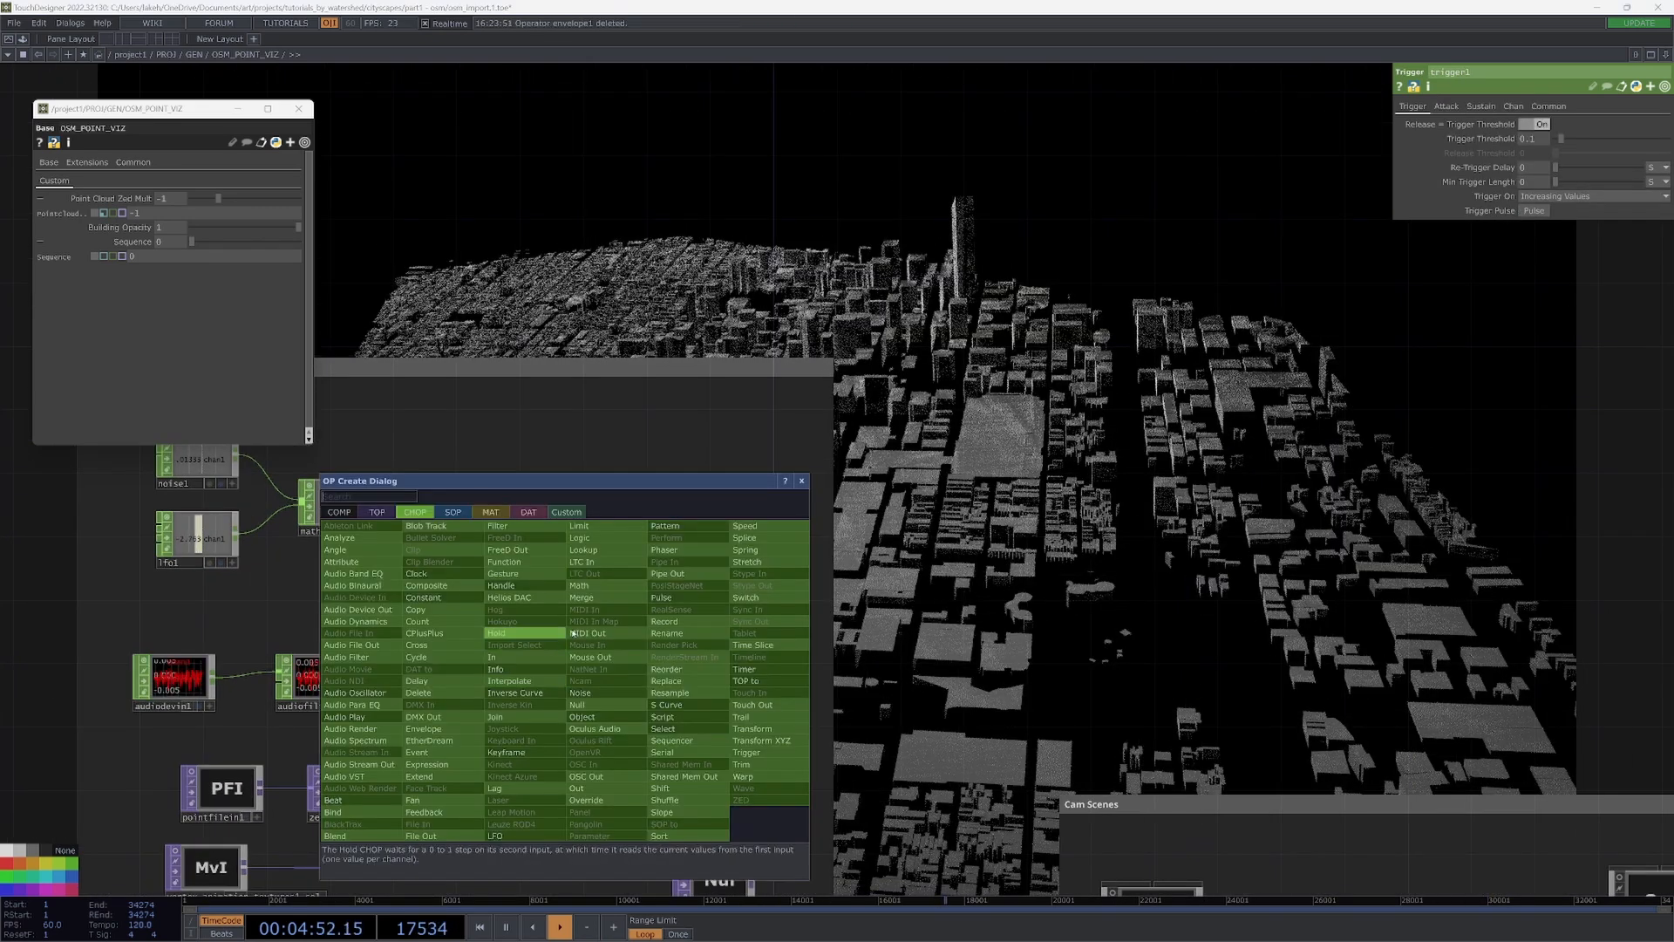
click(580, 705)
click(647, 695)
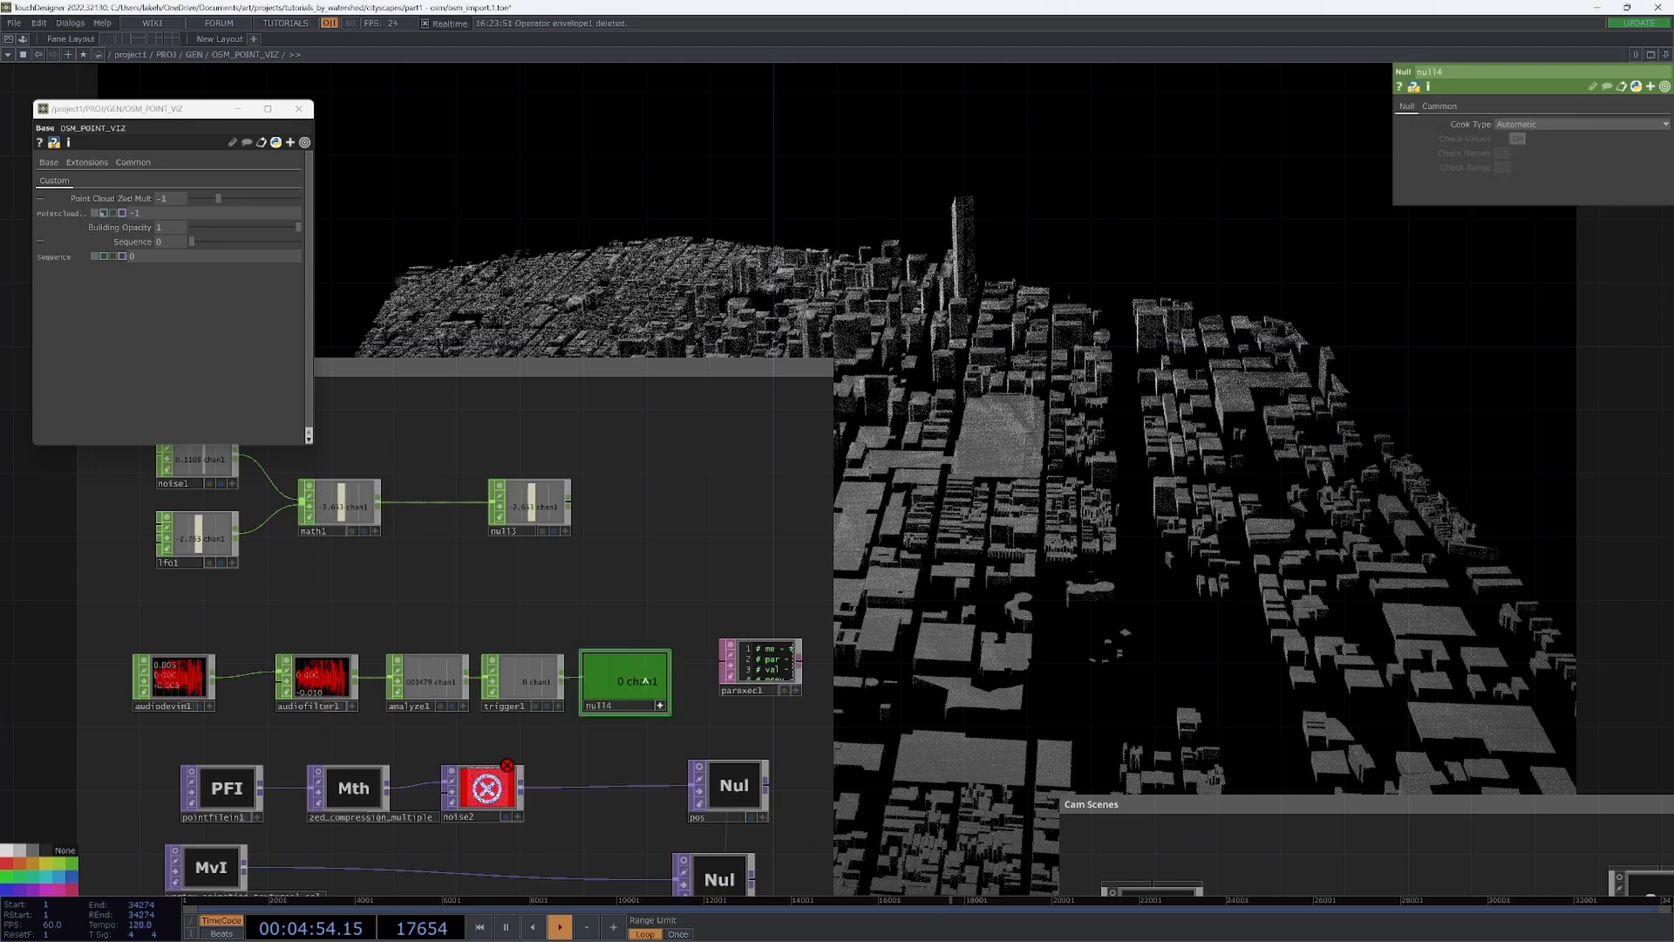
- Reference null4 in the noise2 amplitude with the expression 1+5*op('null4')['chan1']
click(513, 789)
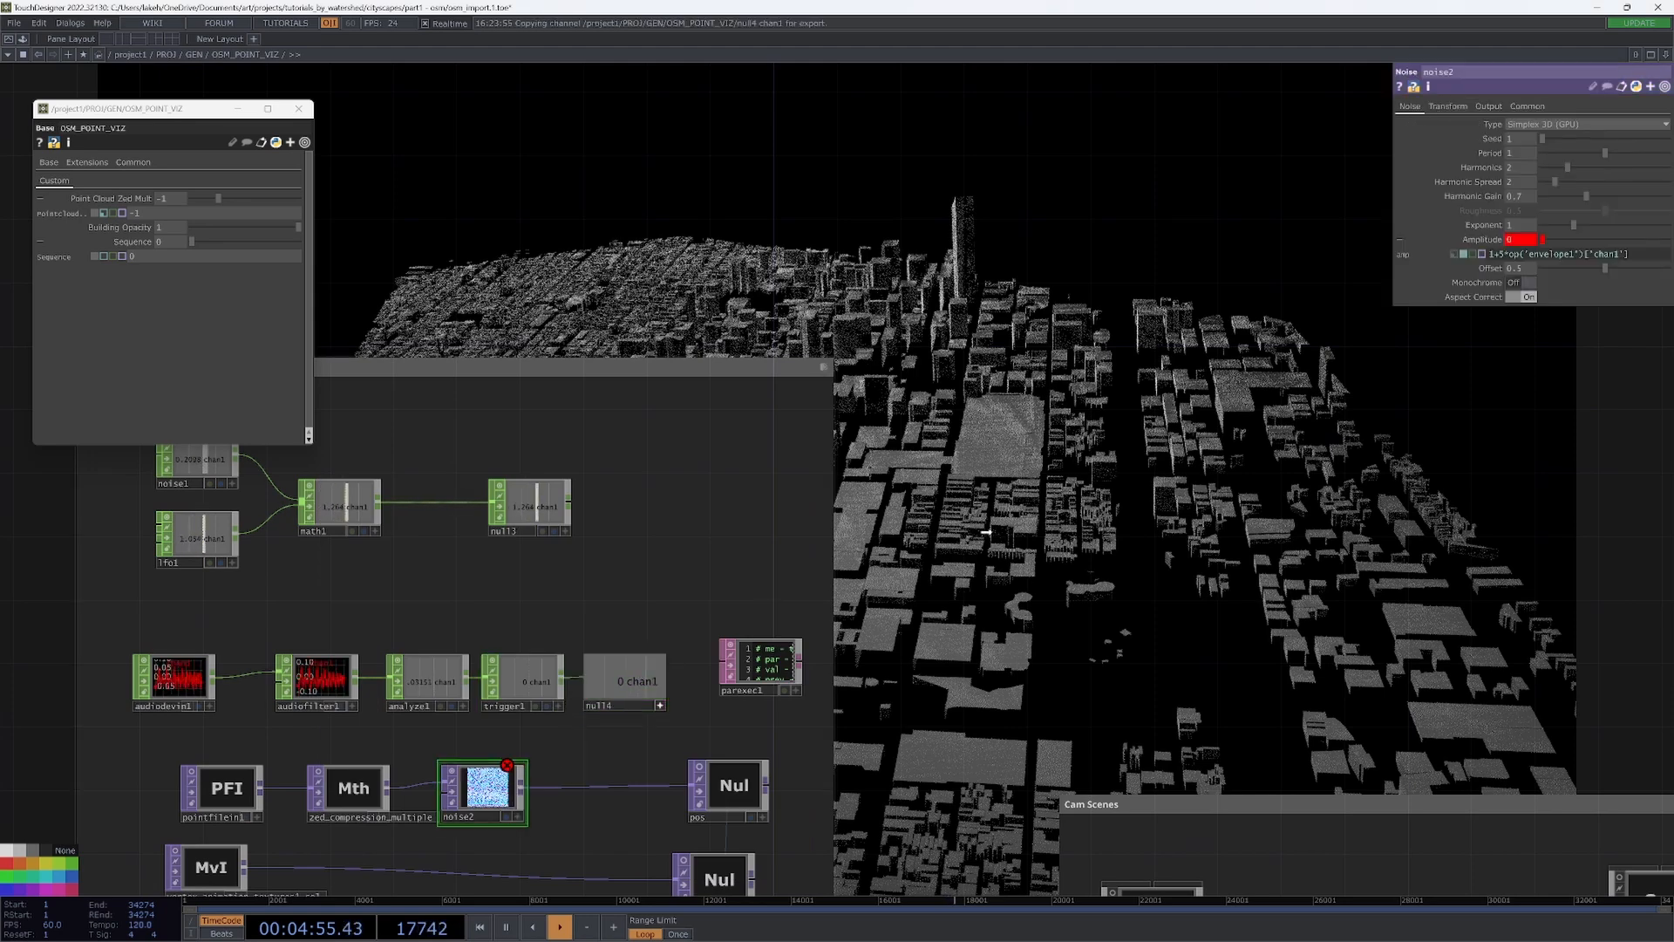
click(1543, 250)
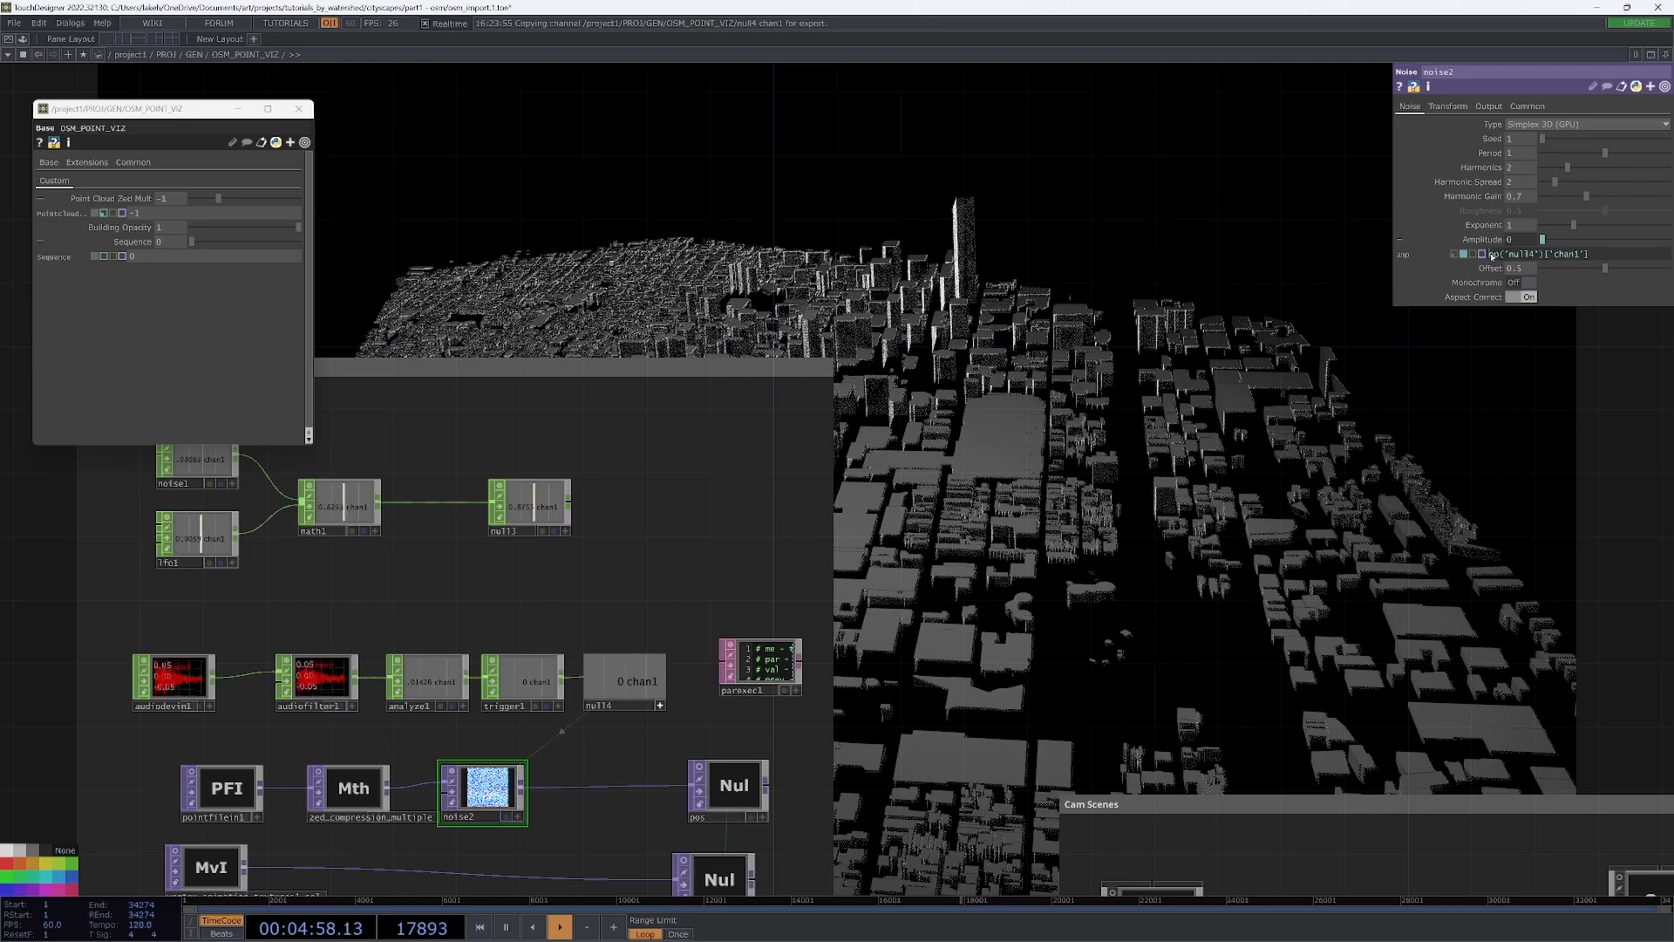
click(1492, 254)
text(1+5*)
key(Return)
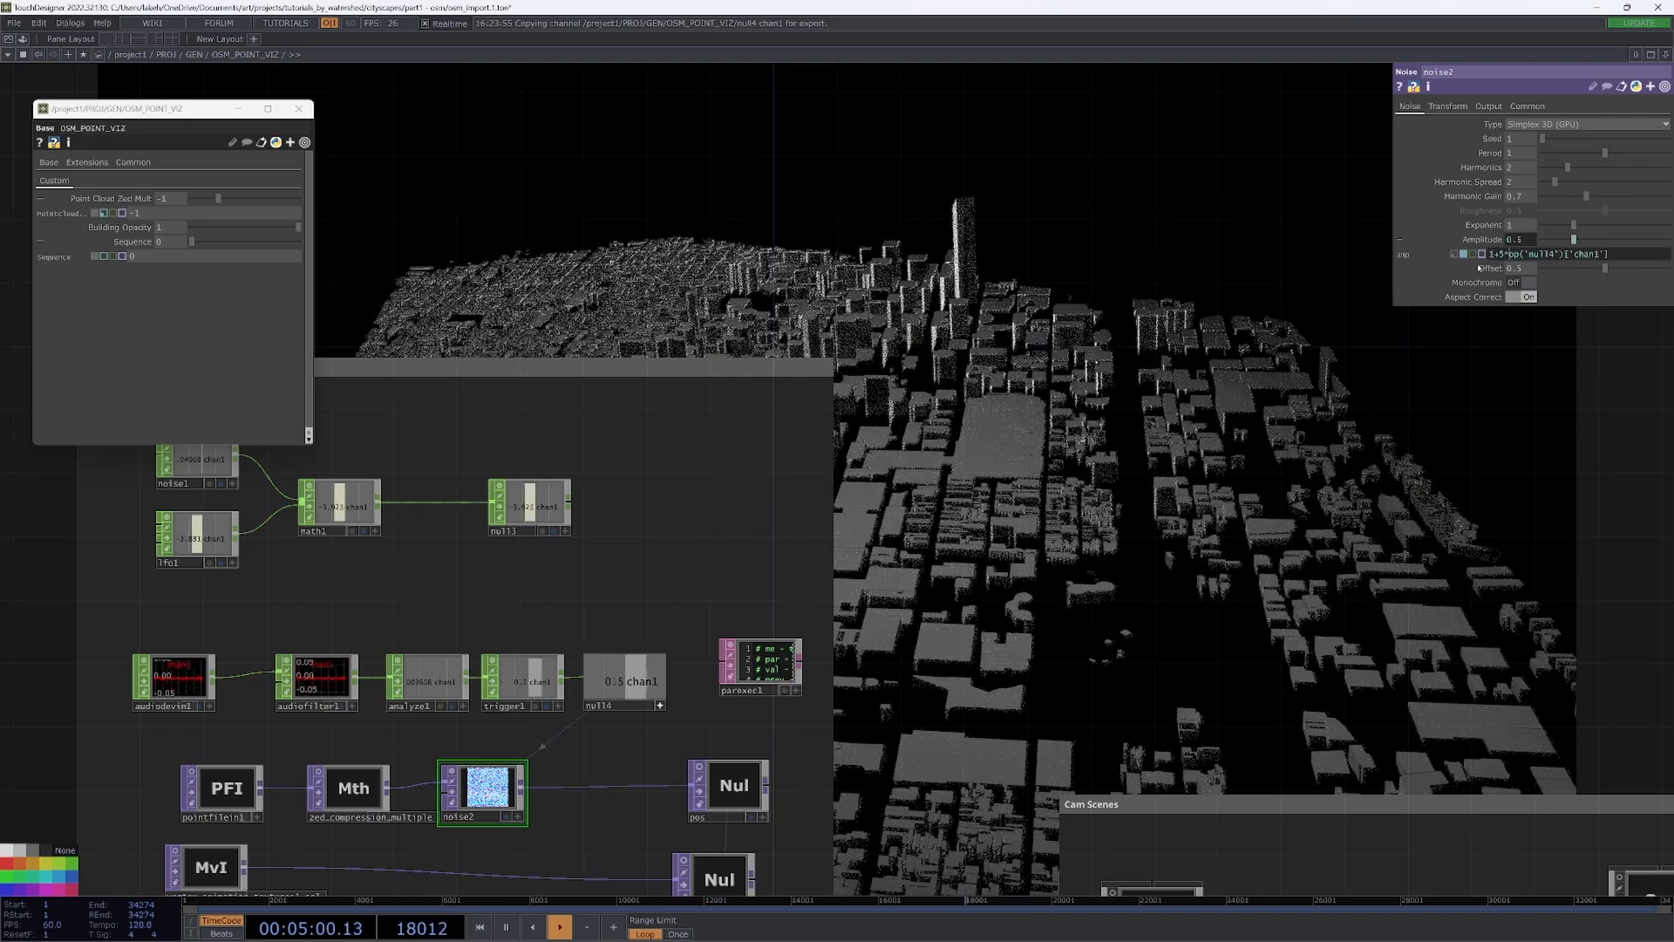
- Set the Attack Length of trigger1 to 0
drag(743, 537, 889, 468)
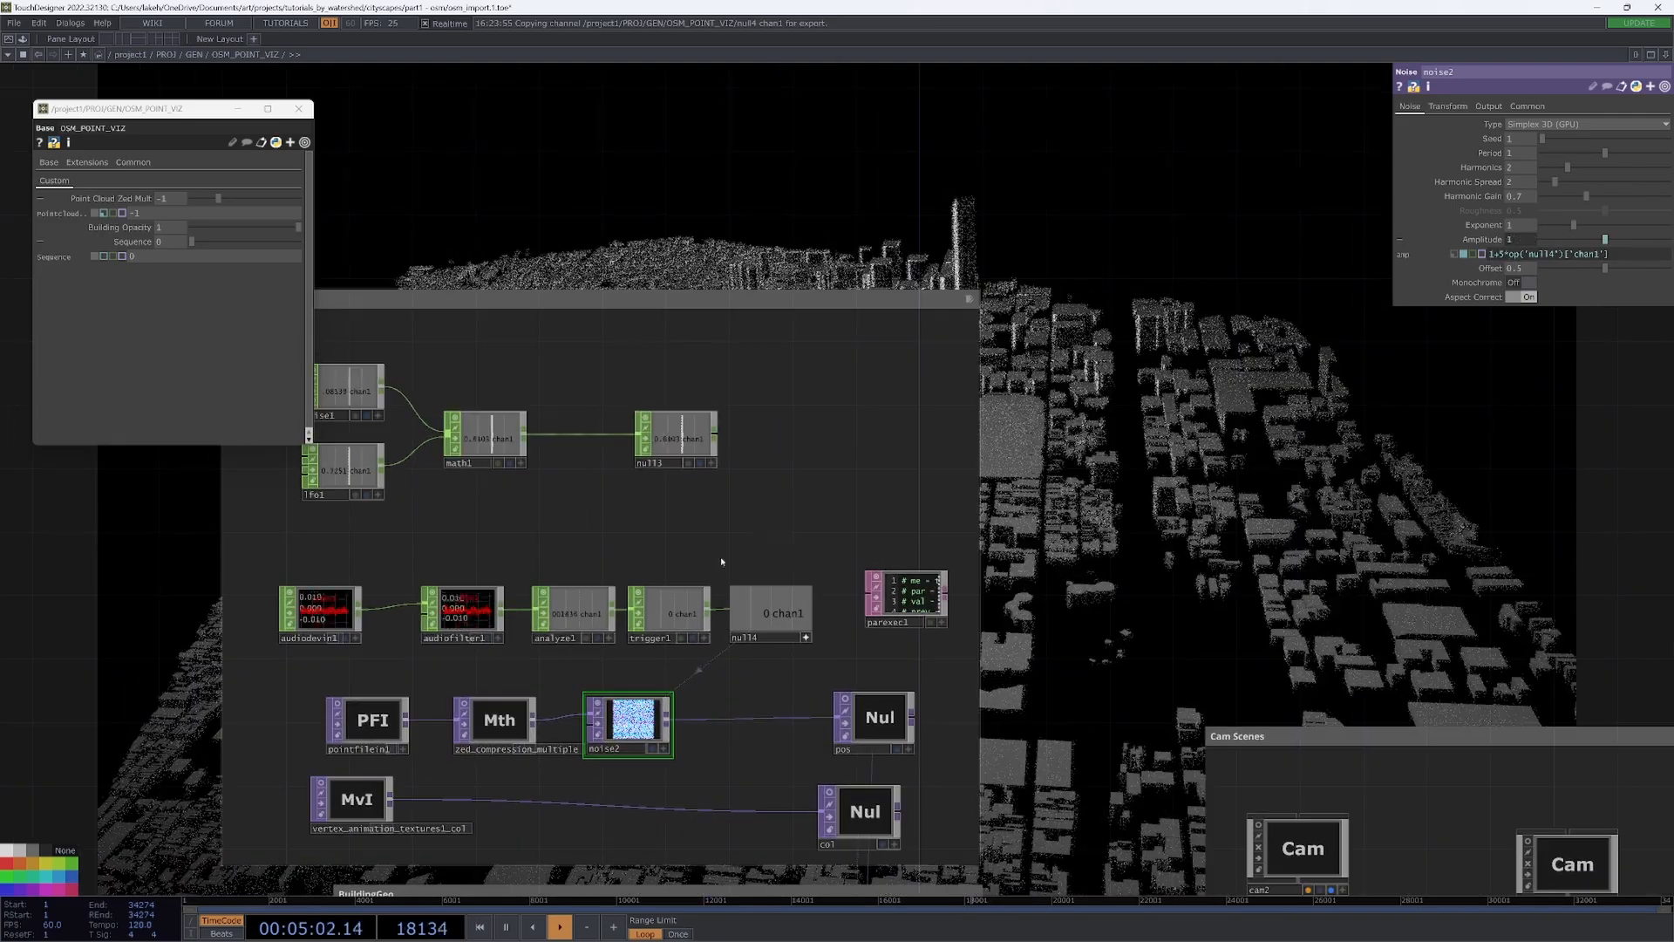
right_drag(335, 564, 606, 634)
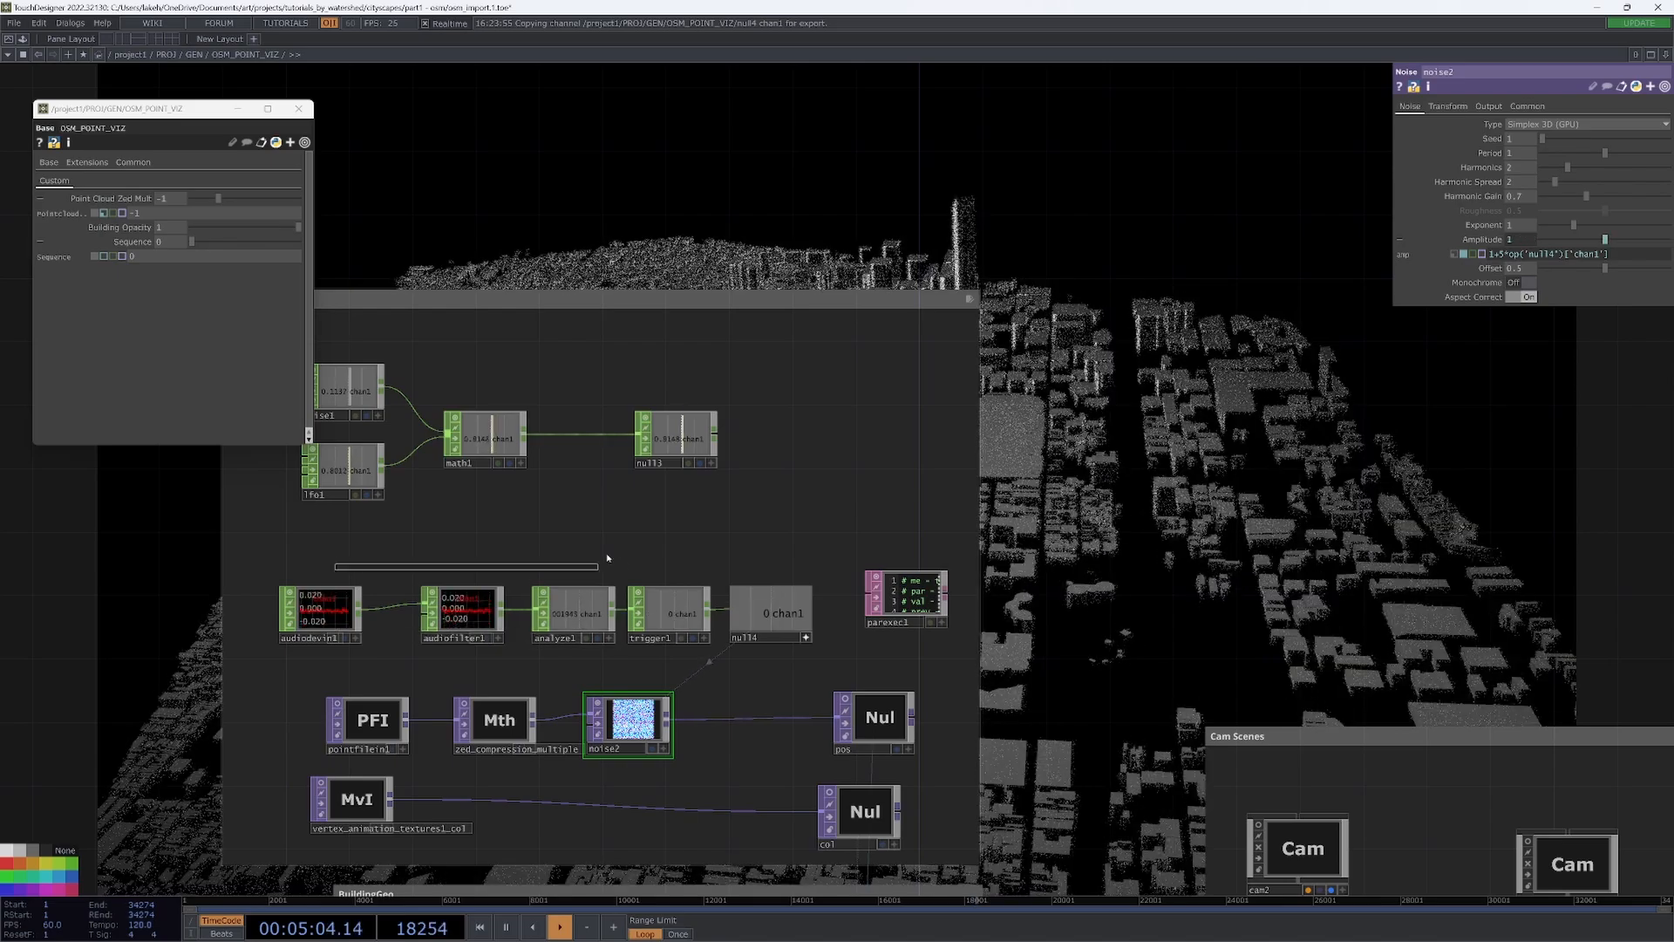
click(667, 610)
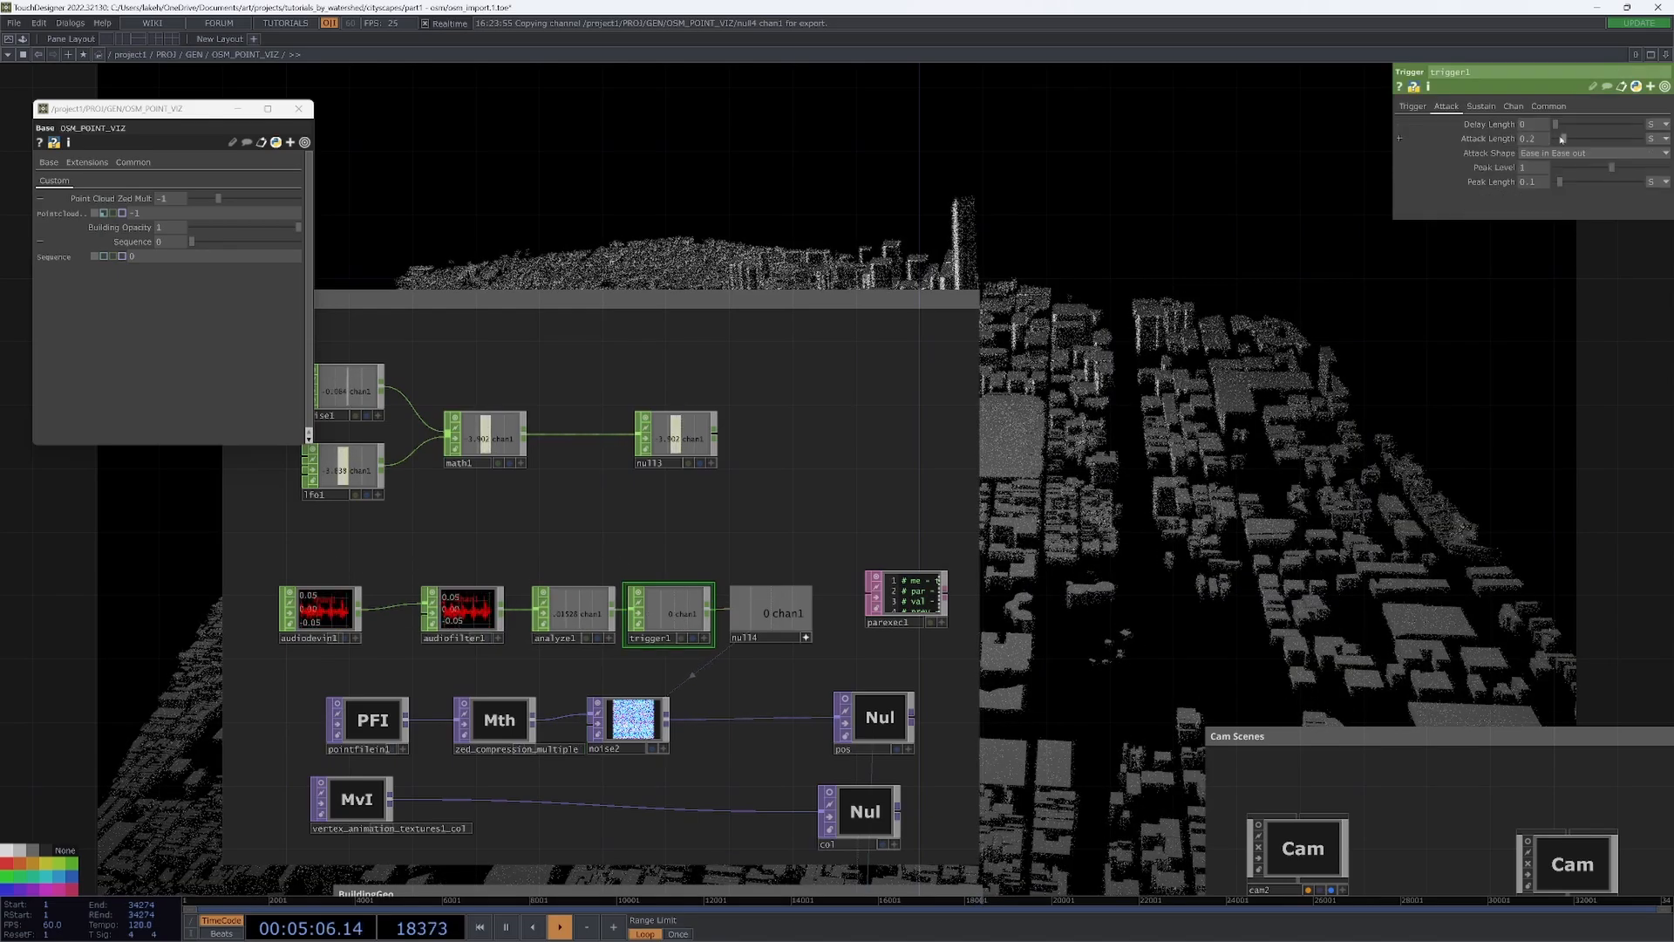
drag(1103, 361, 839, 521)
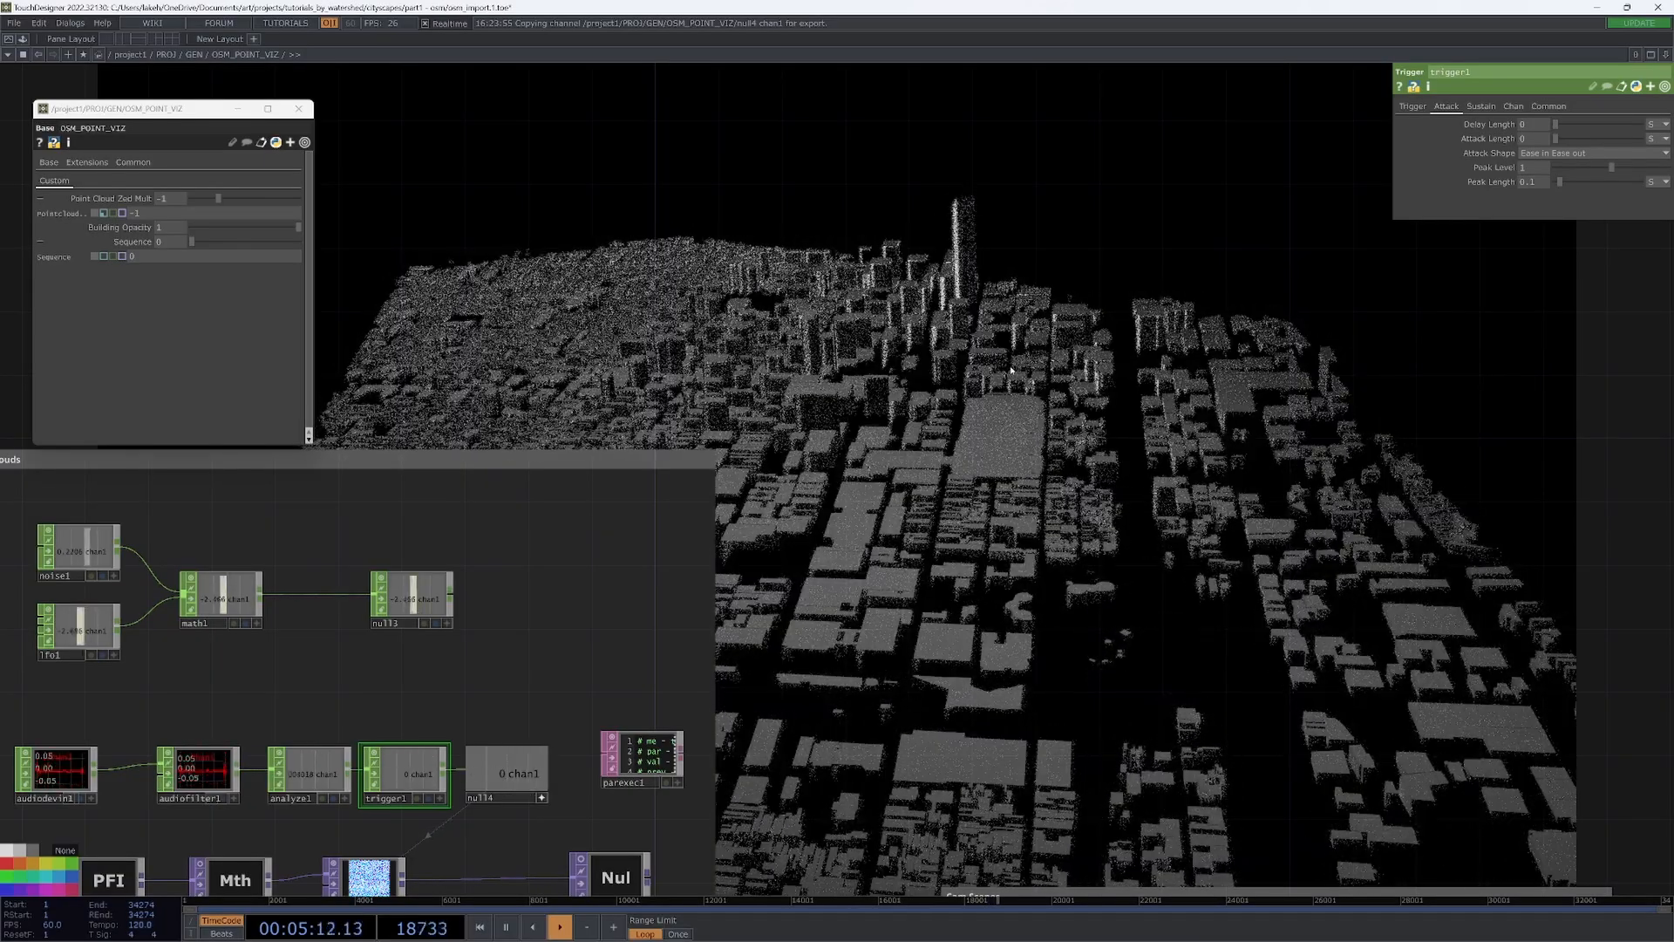
drag(593, 673, 778, 529)
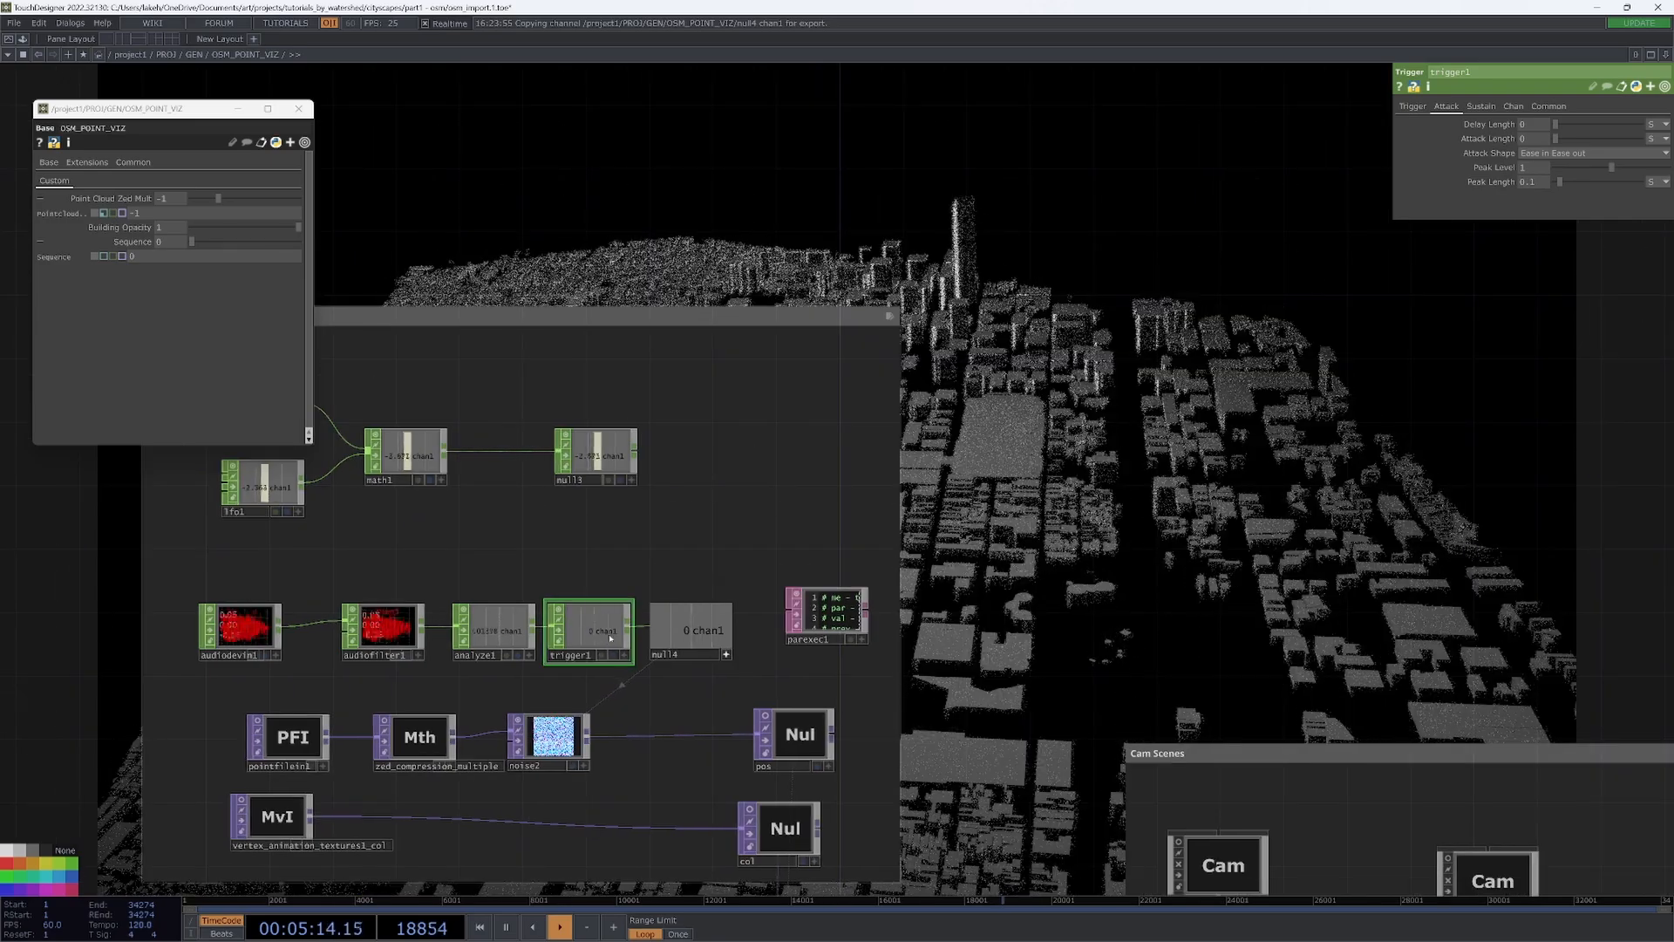
- Set the Decay Length and Release Length of trigger1 to 0.2 each
click(1495, 106)
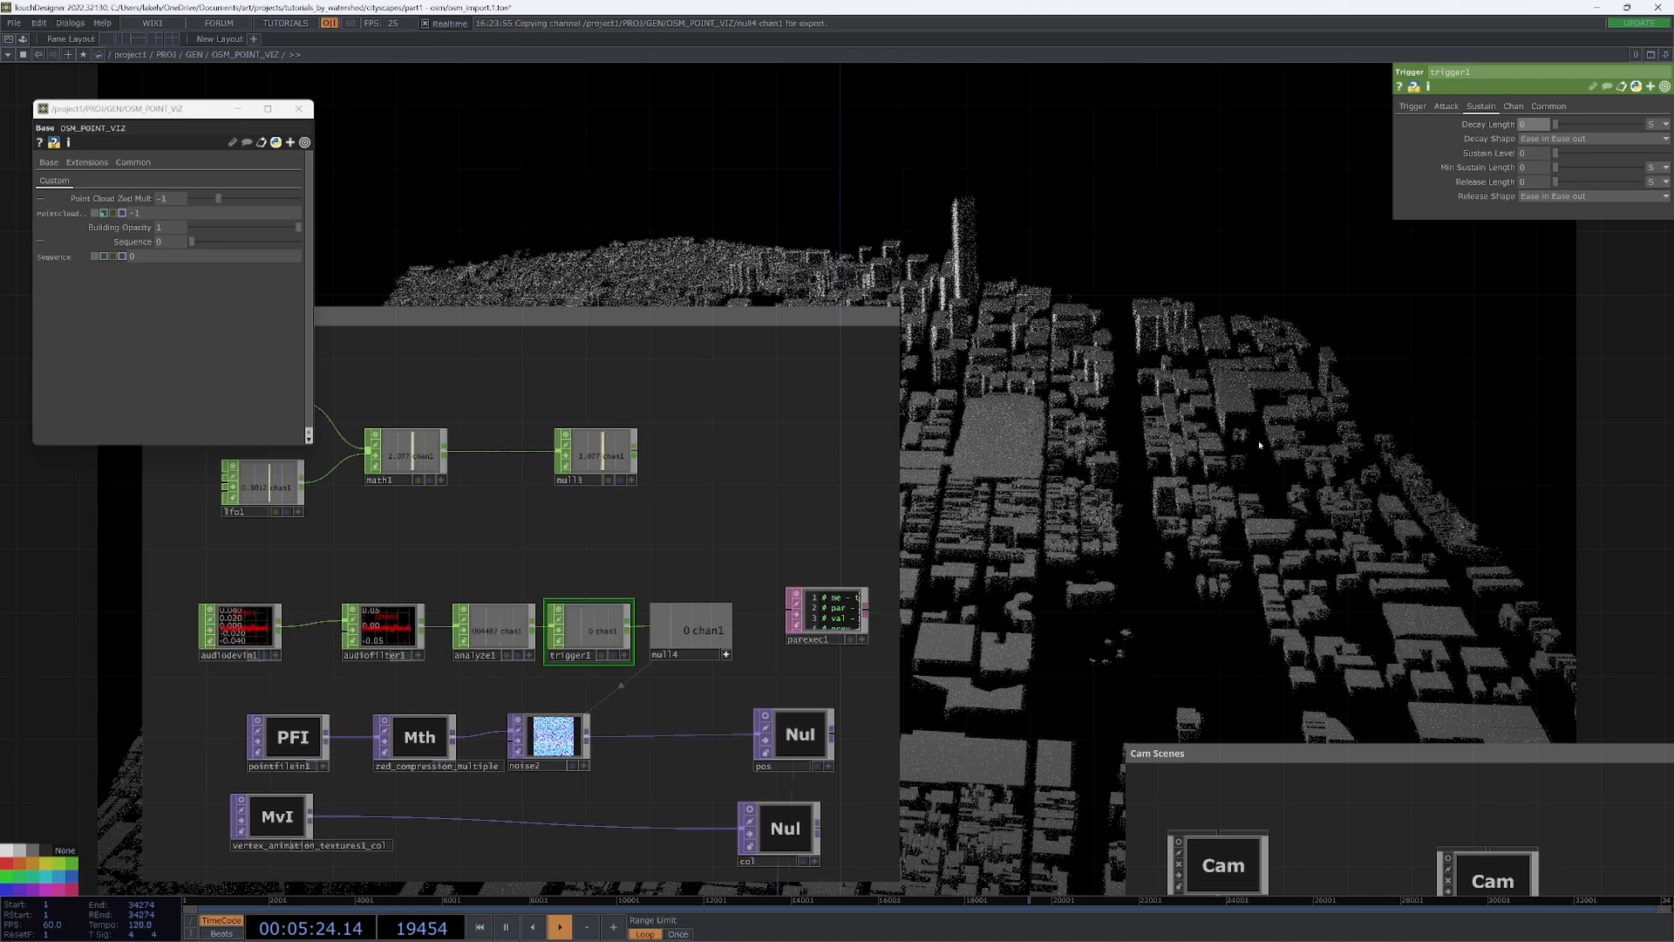
drag(1307, 418, 980, 471)
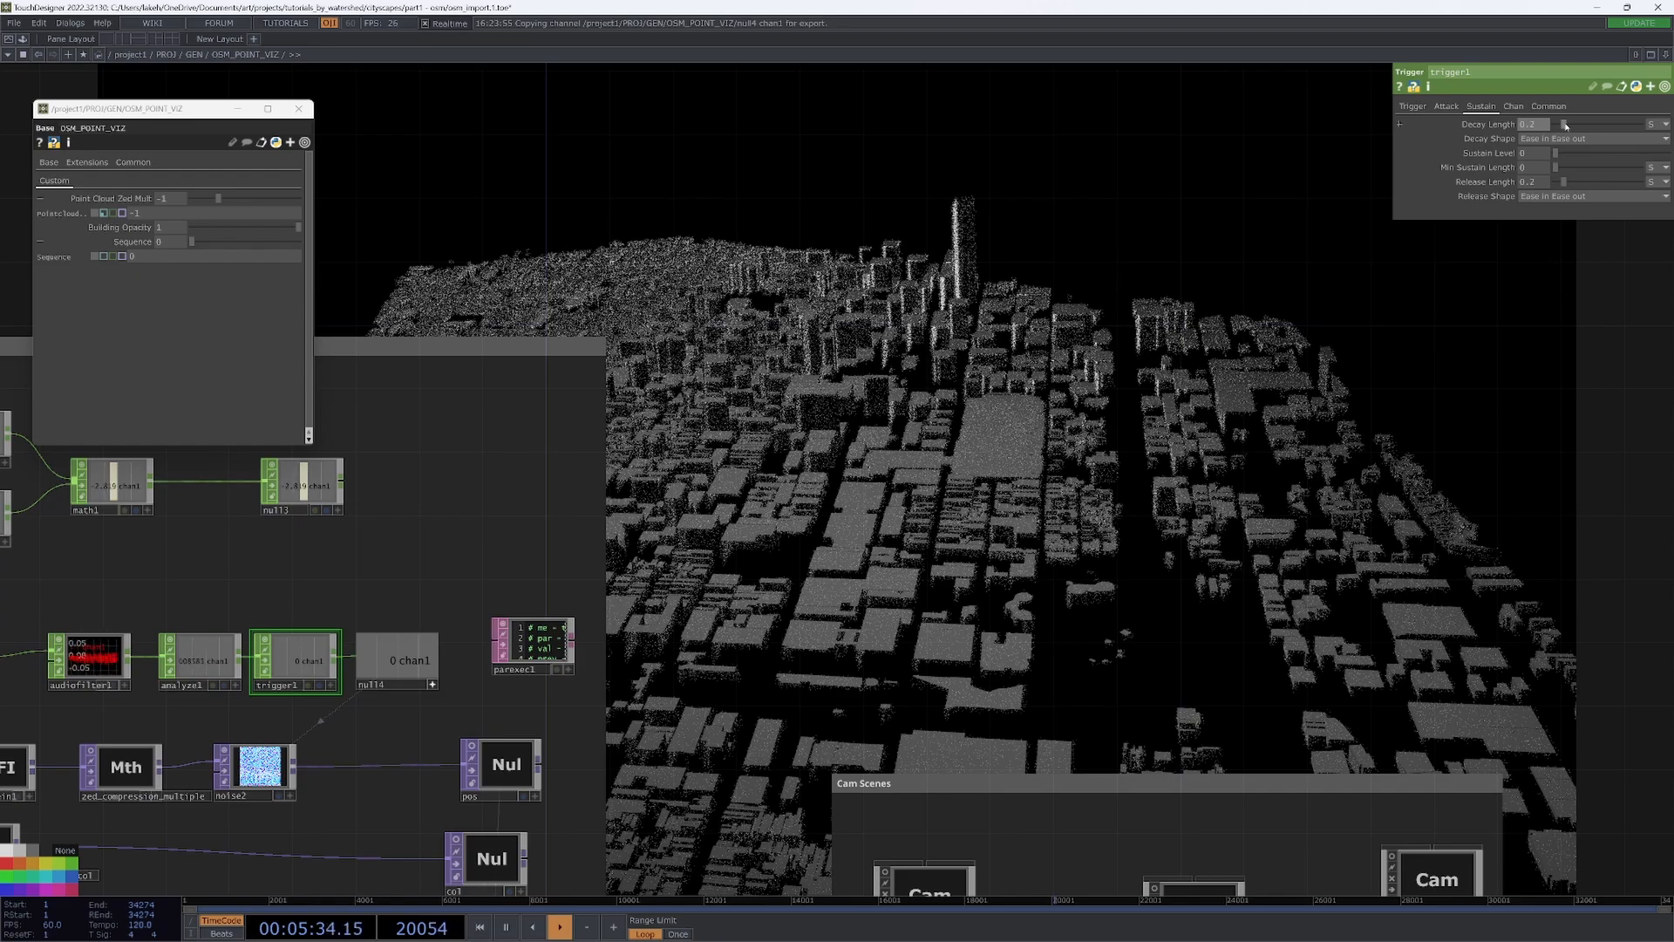
drag(565, 507, 729, 540)
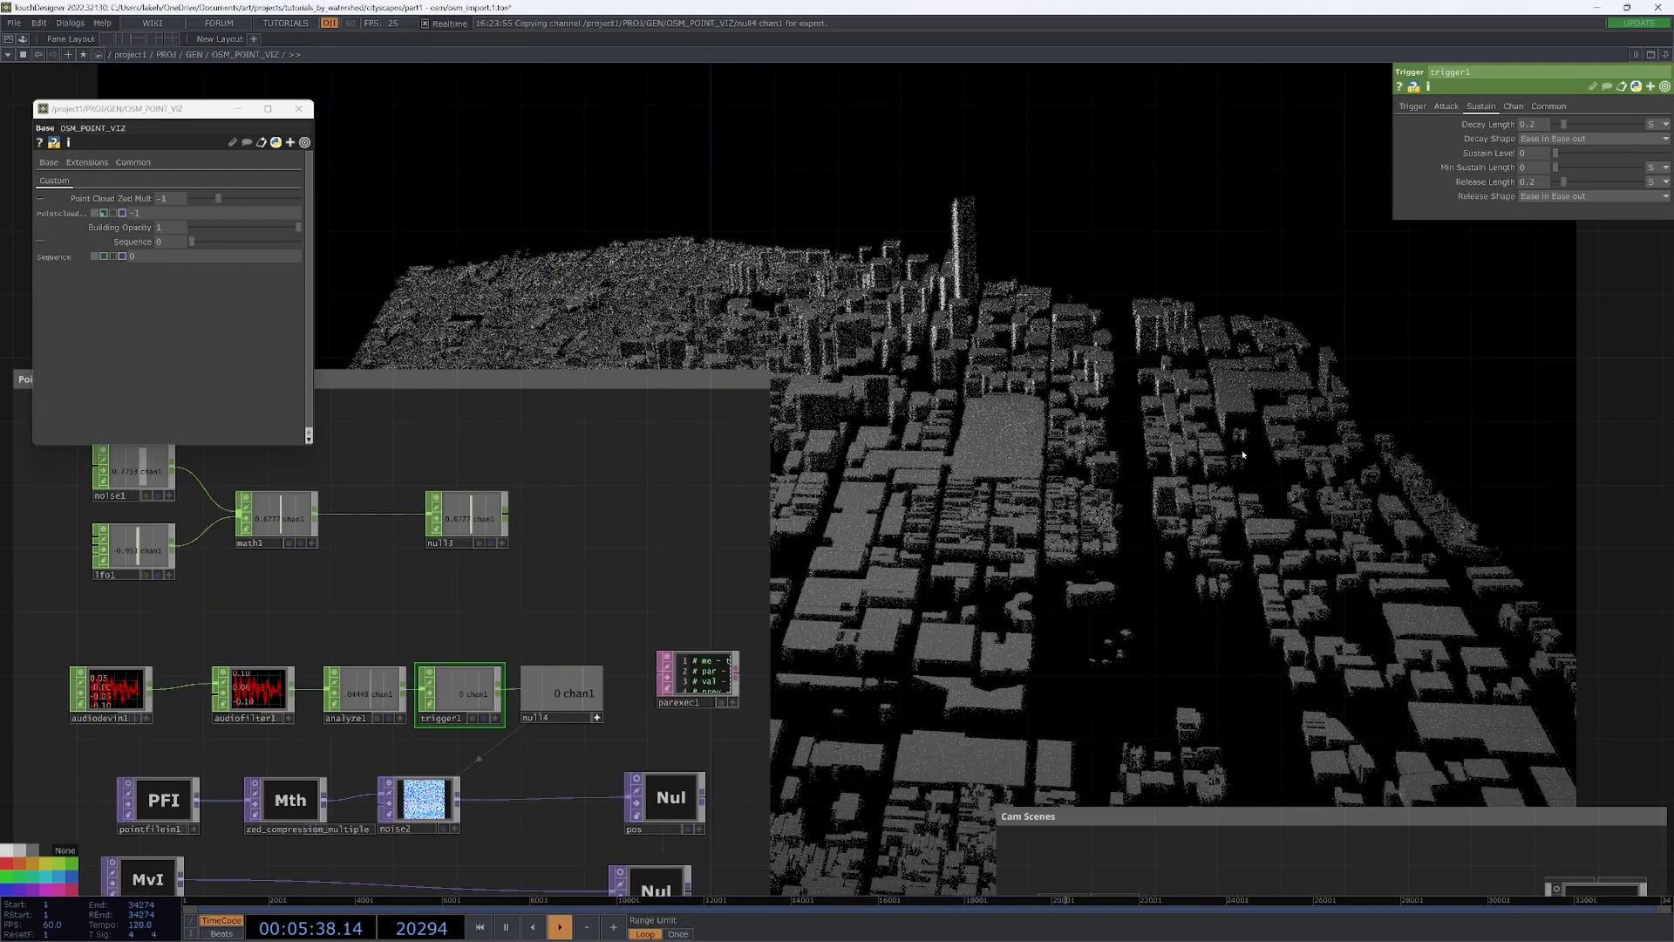
- Lower the Trigger Threshold of trigger1 to 0
drag(652, 694, 776, 603)
right_click(684, 615)
click(669, 657)
drag(1042, 440, 844, 501)
scroll(860, 493, down, 6)
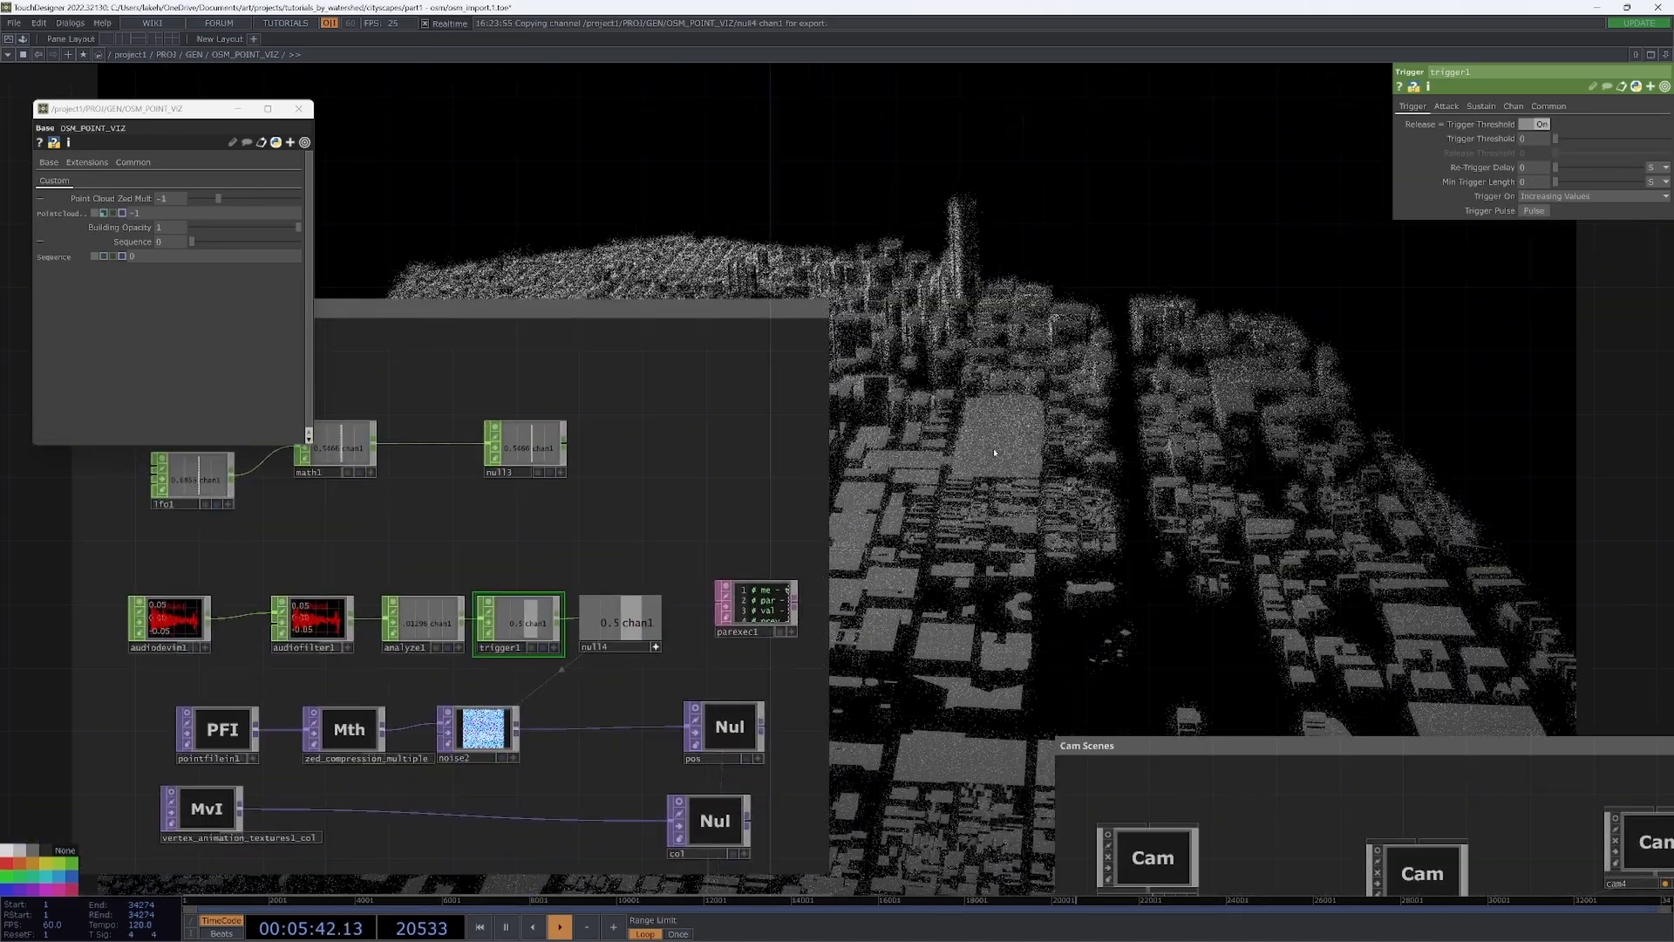
- Set the Trigger Threshold of trigger1 to 0.1 and lower its Attack Length
scroll(915, 550, up, 4)
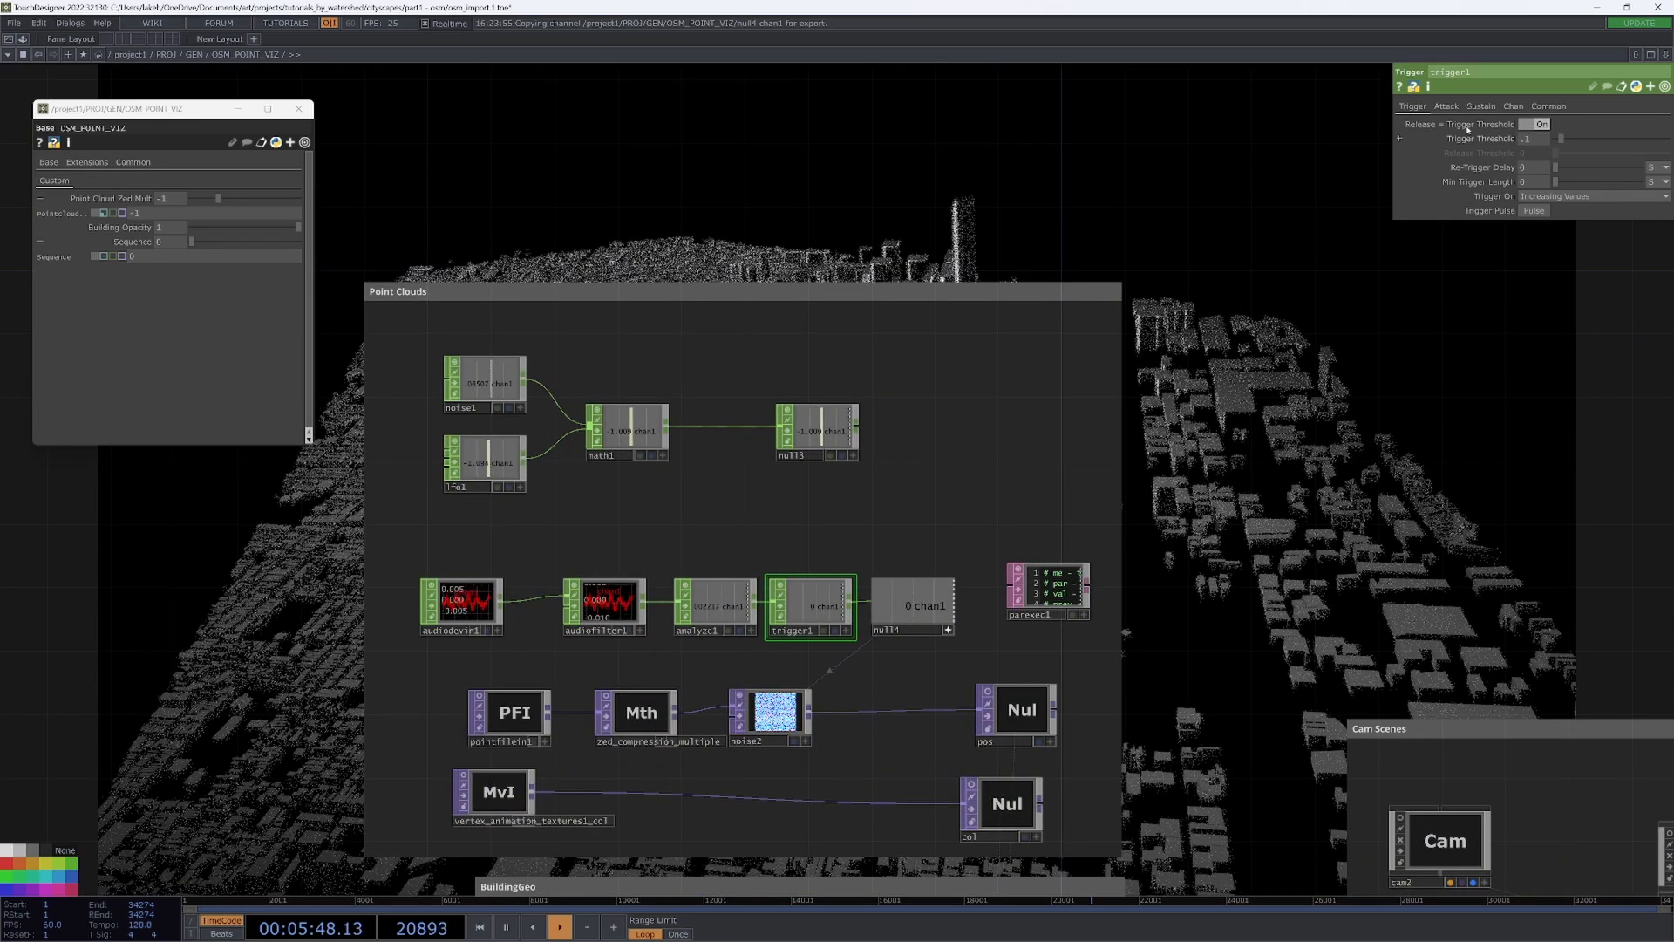
click(1446, 106)
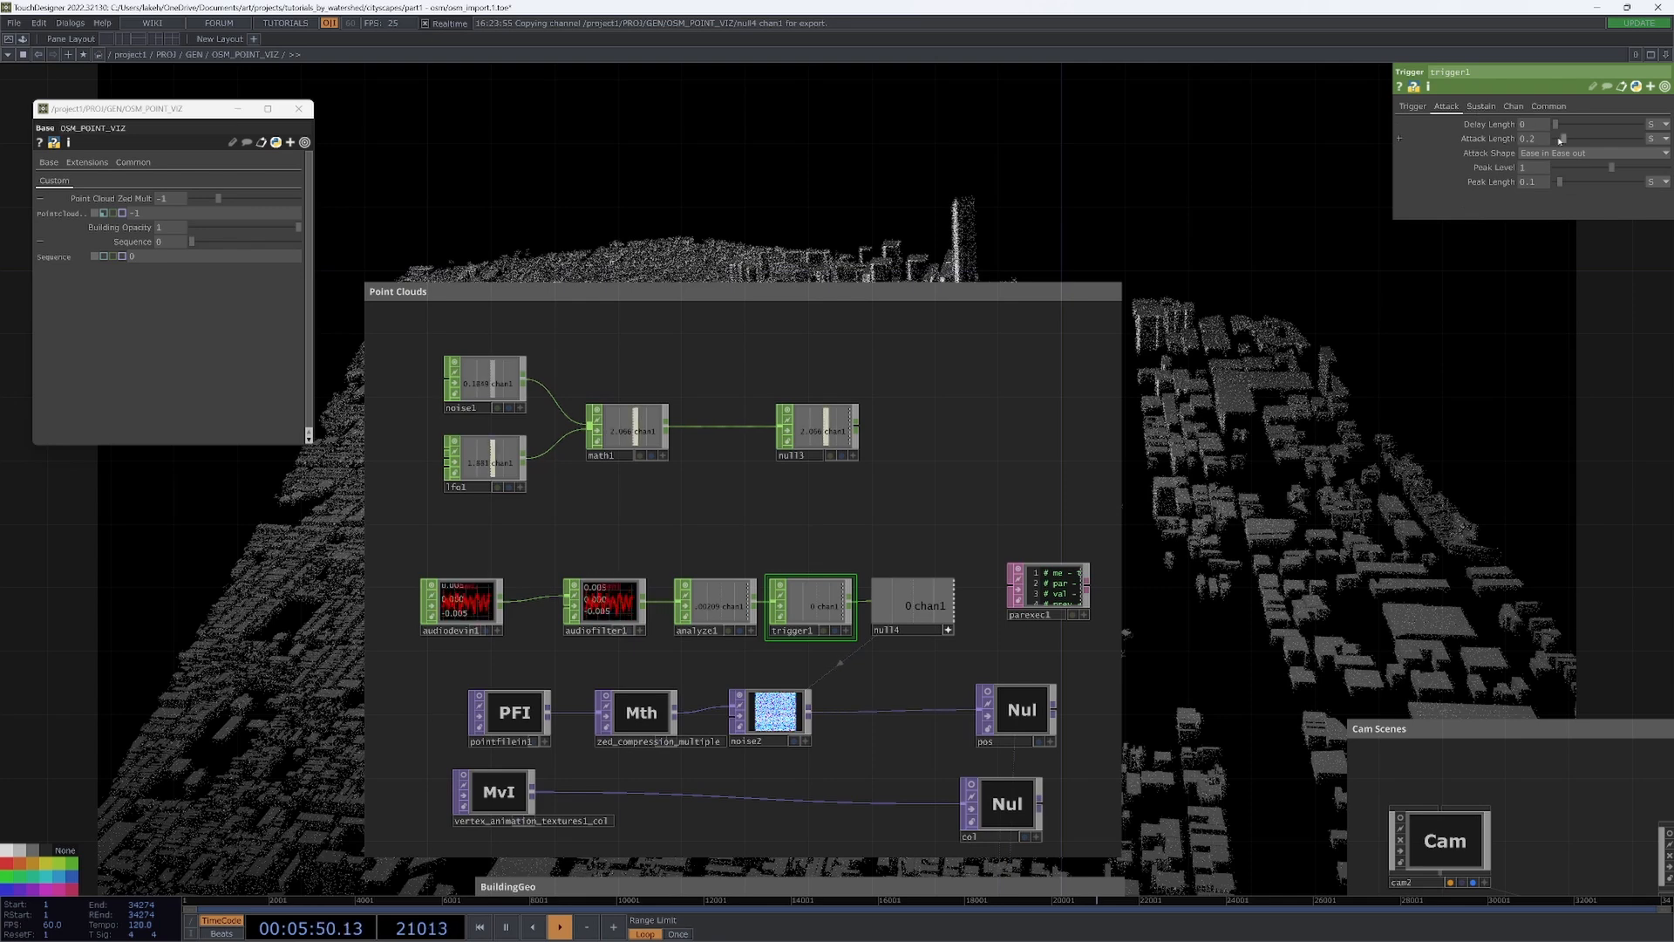
drag(1563, 138, 1544, 138)
- Set the Sustain Level of trigger1 to 0 and its Trigger Threshold to 0.071
click(1483, 106)
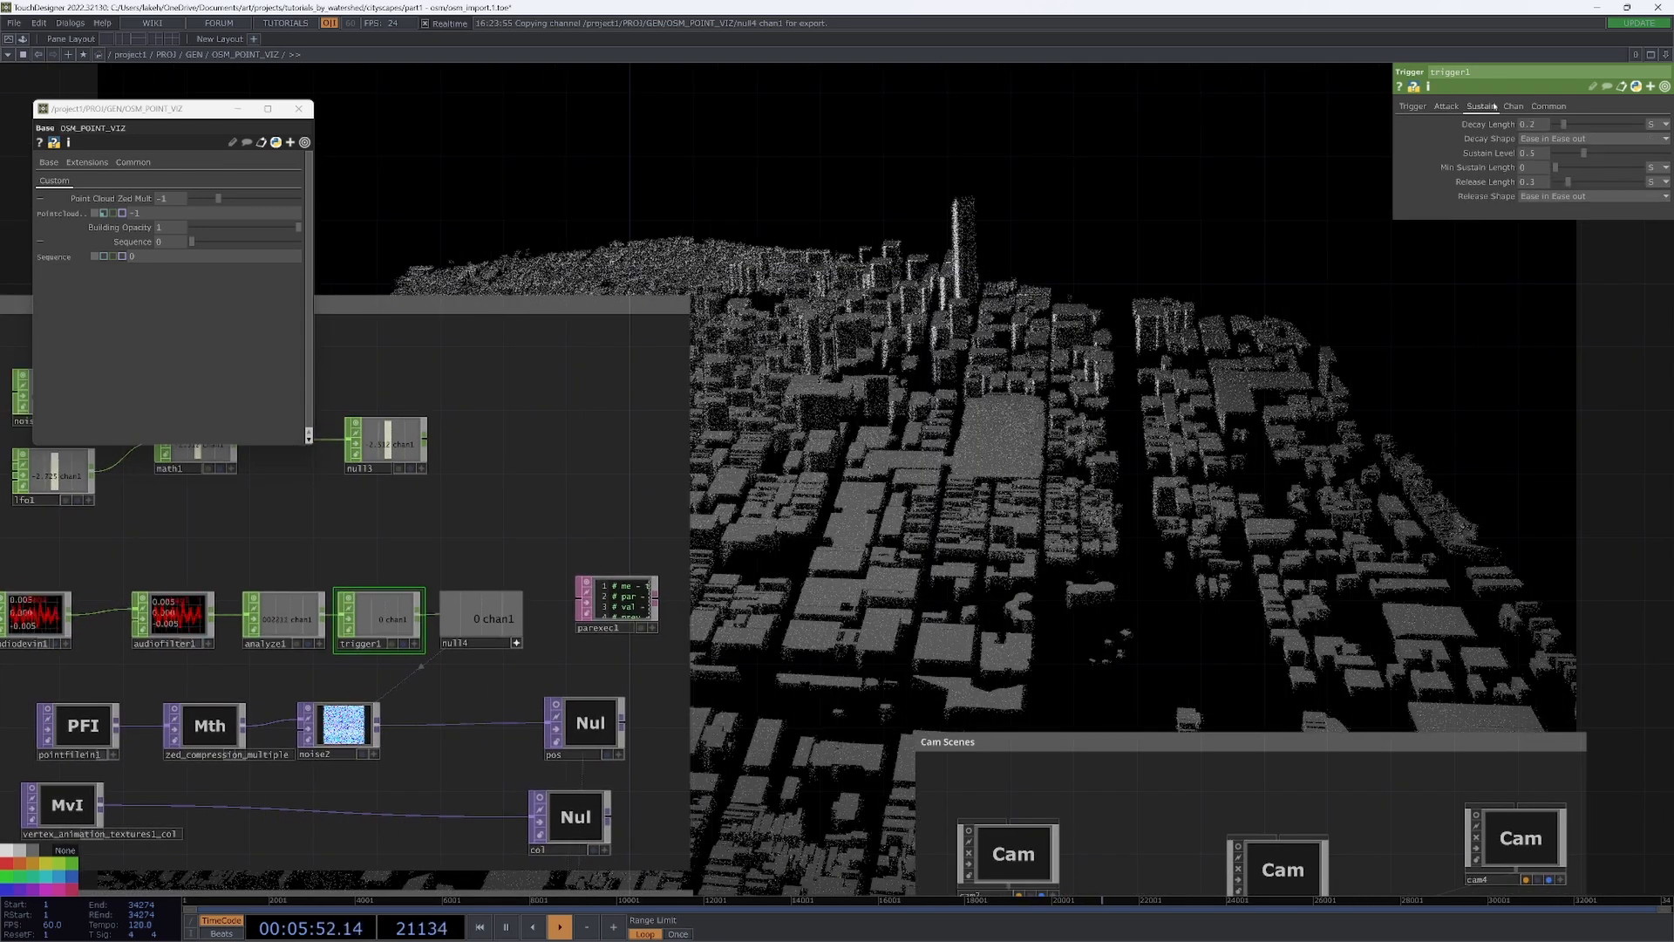
drag(1581, 155, 1185, 293)
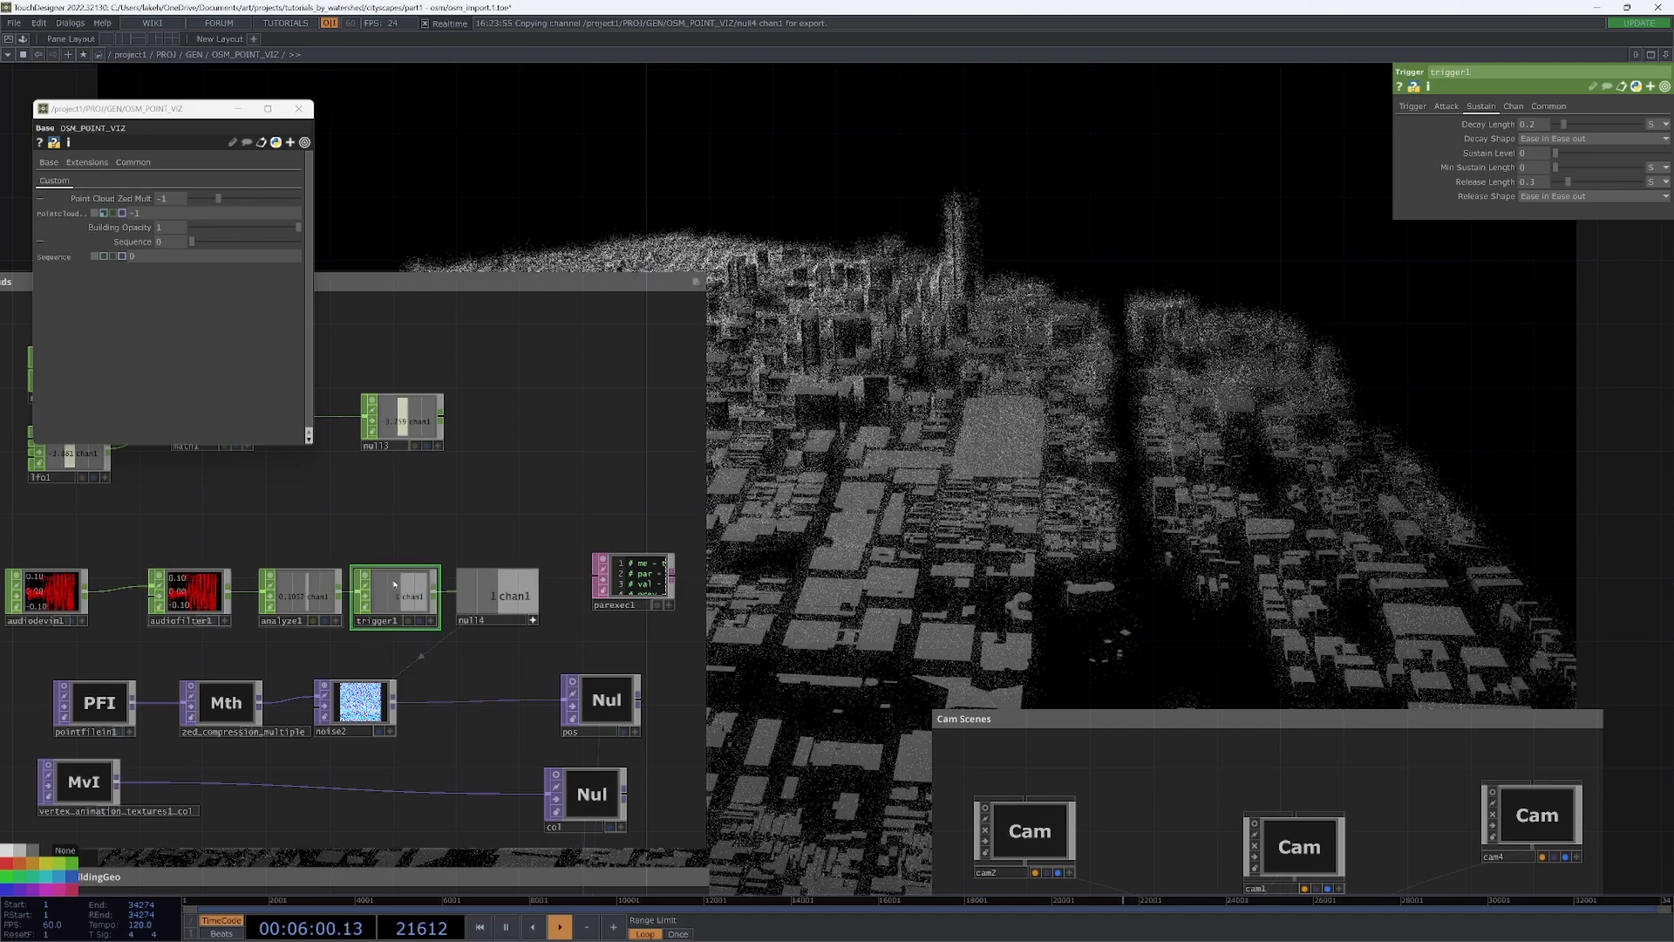
click(1412, 106)
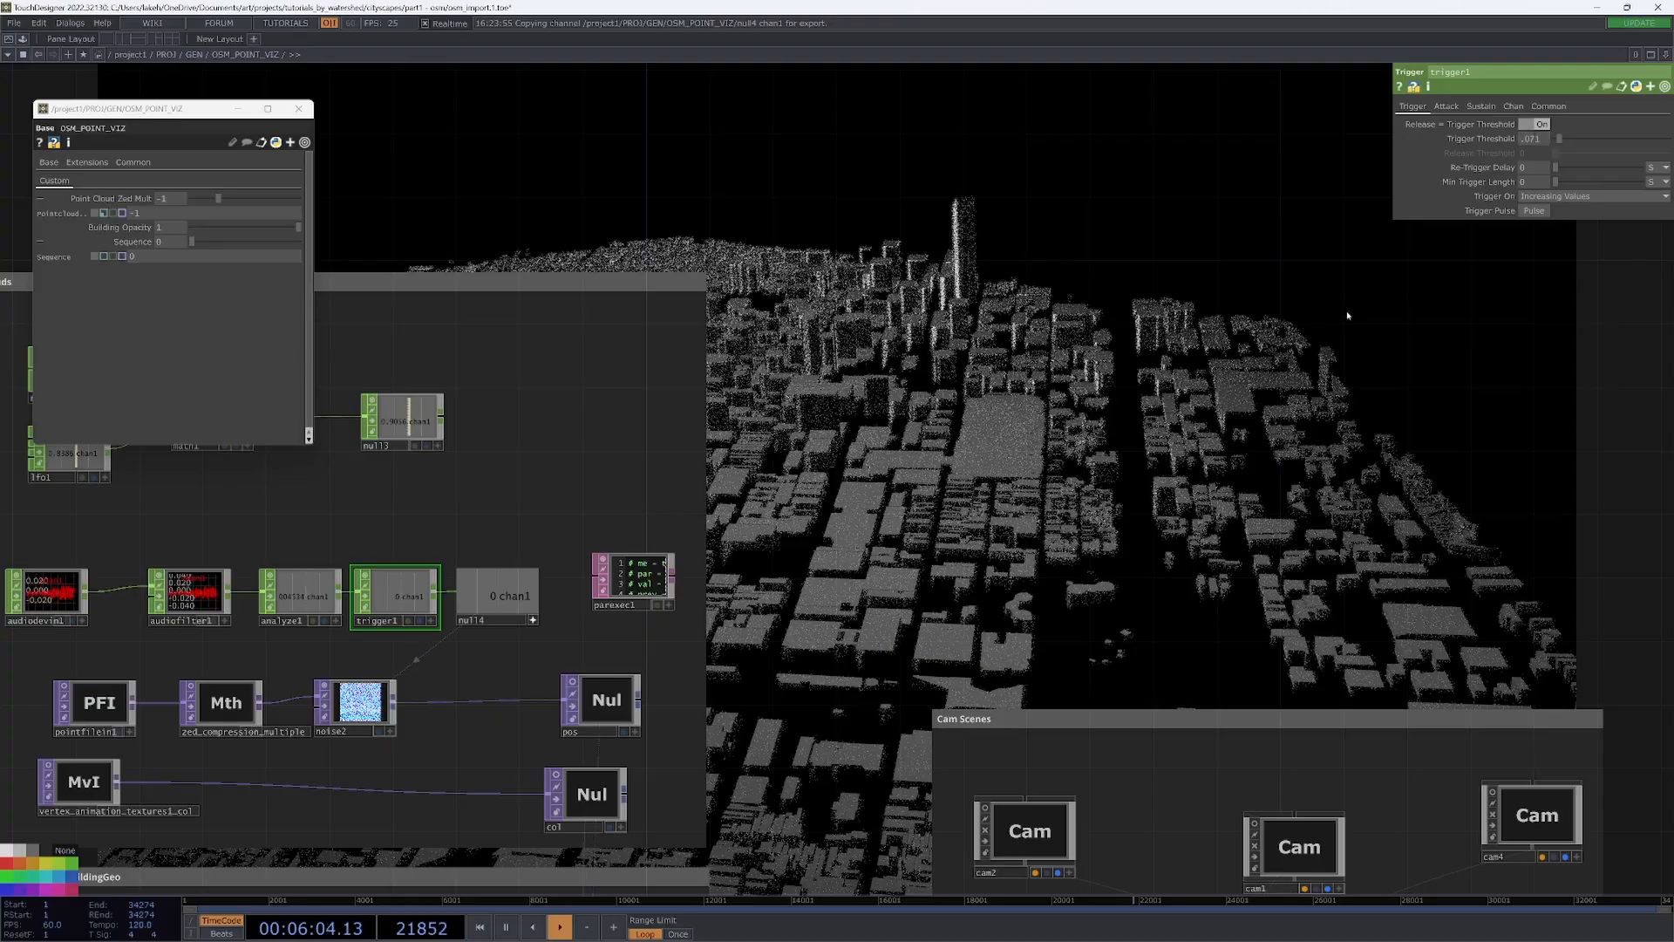
- Close the floating OSM_POINT_VIZ parameter window to clear the view of the network and point cloud
drag(1046, 469, 755, 535)
scroll(920, 497, down, 4)
drag(1103, 476, 830, 451)
scroll(829, 451, down, 4)
drag(953, 360, 1103, 380)
scroll(1103, 380, down, 3)
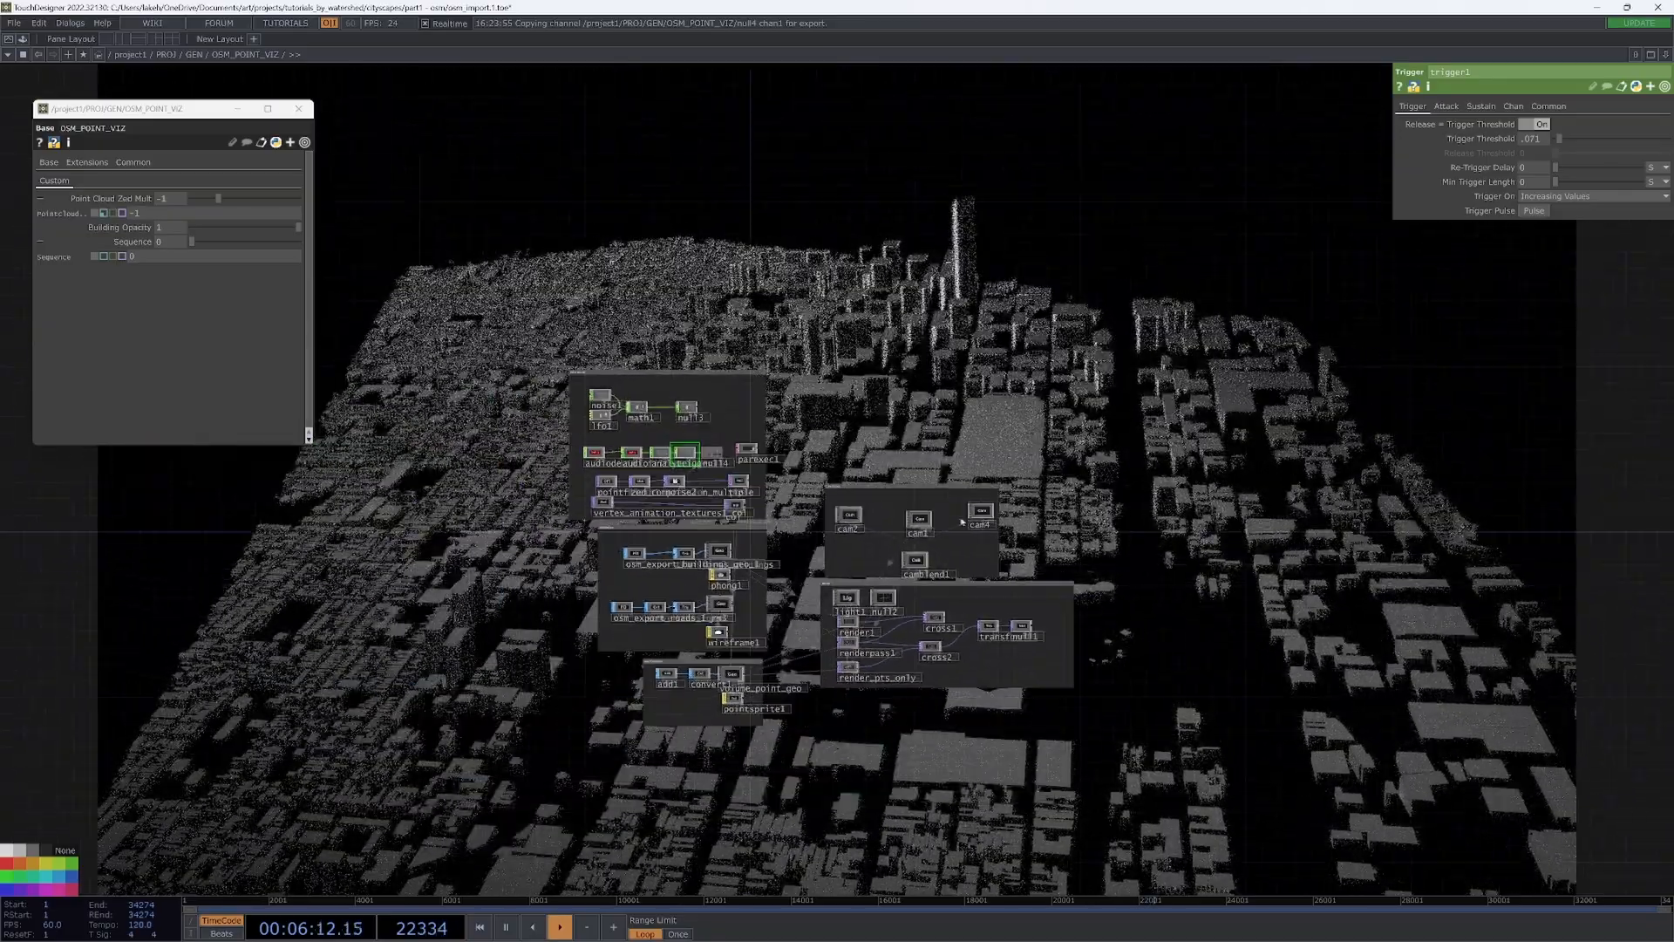
scroll(924, 538, up, 6)
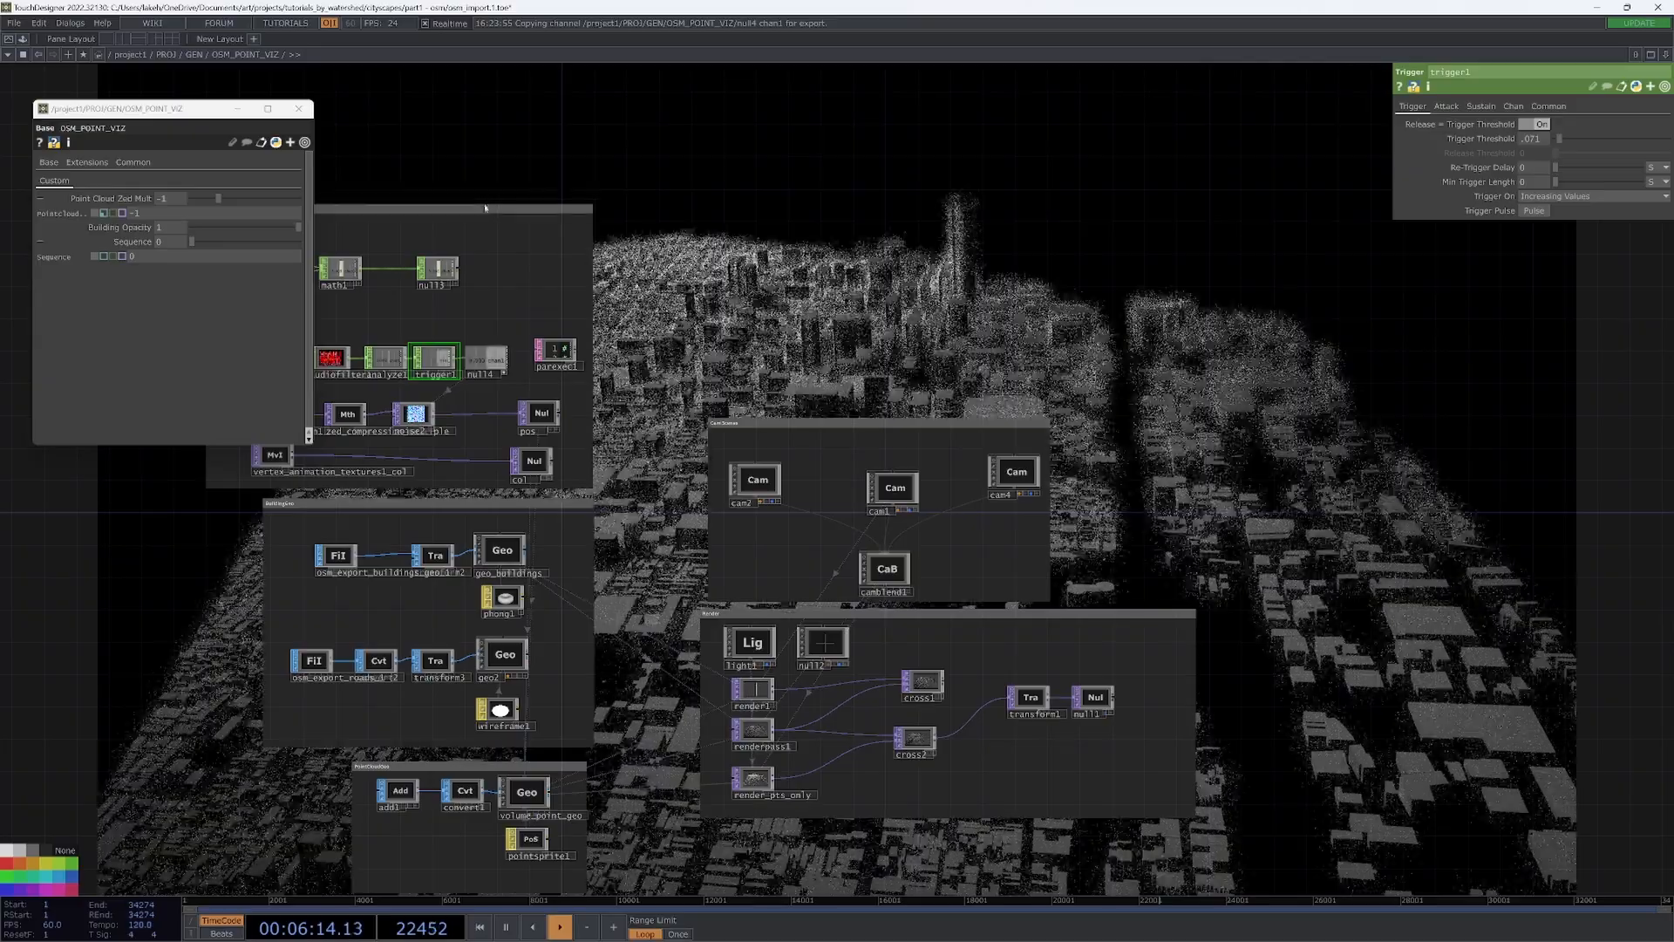
drag(924, 538, 1132, 508)
click(299, 109)
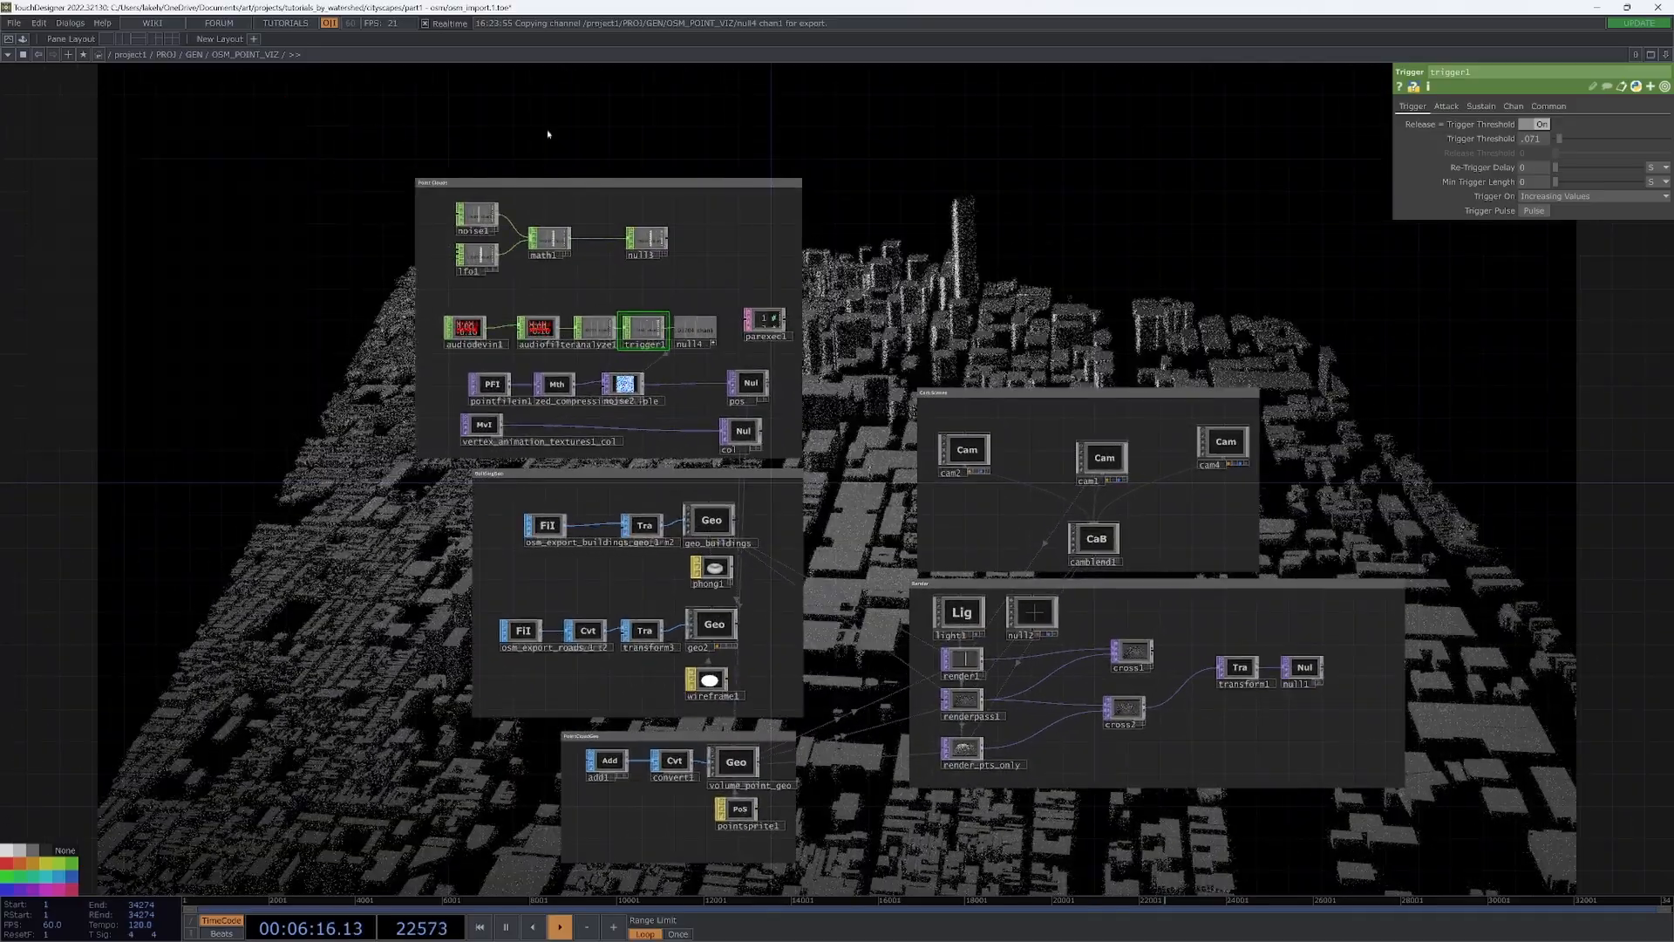
drag(919, 179, 607, 267)
scroll(697, 263, down, 3)
drag(768, 261, 951, 254)
scroll(949, 259, up, 3)
drag(901, 316, 938, 267)
drag(1104, 393, 883, 407)
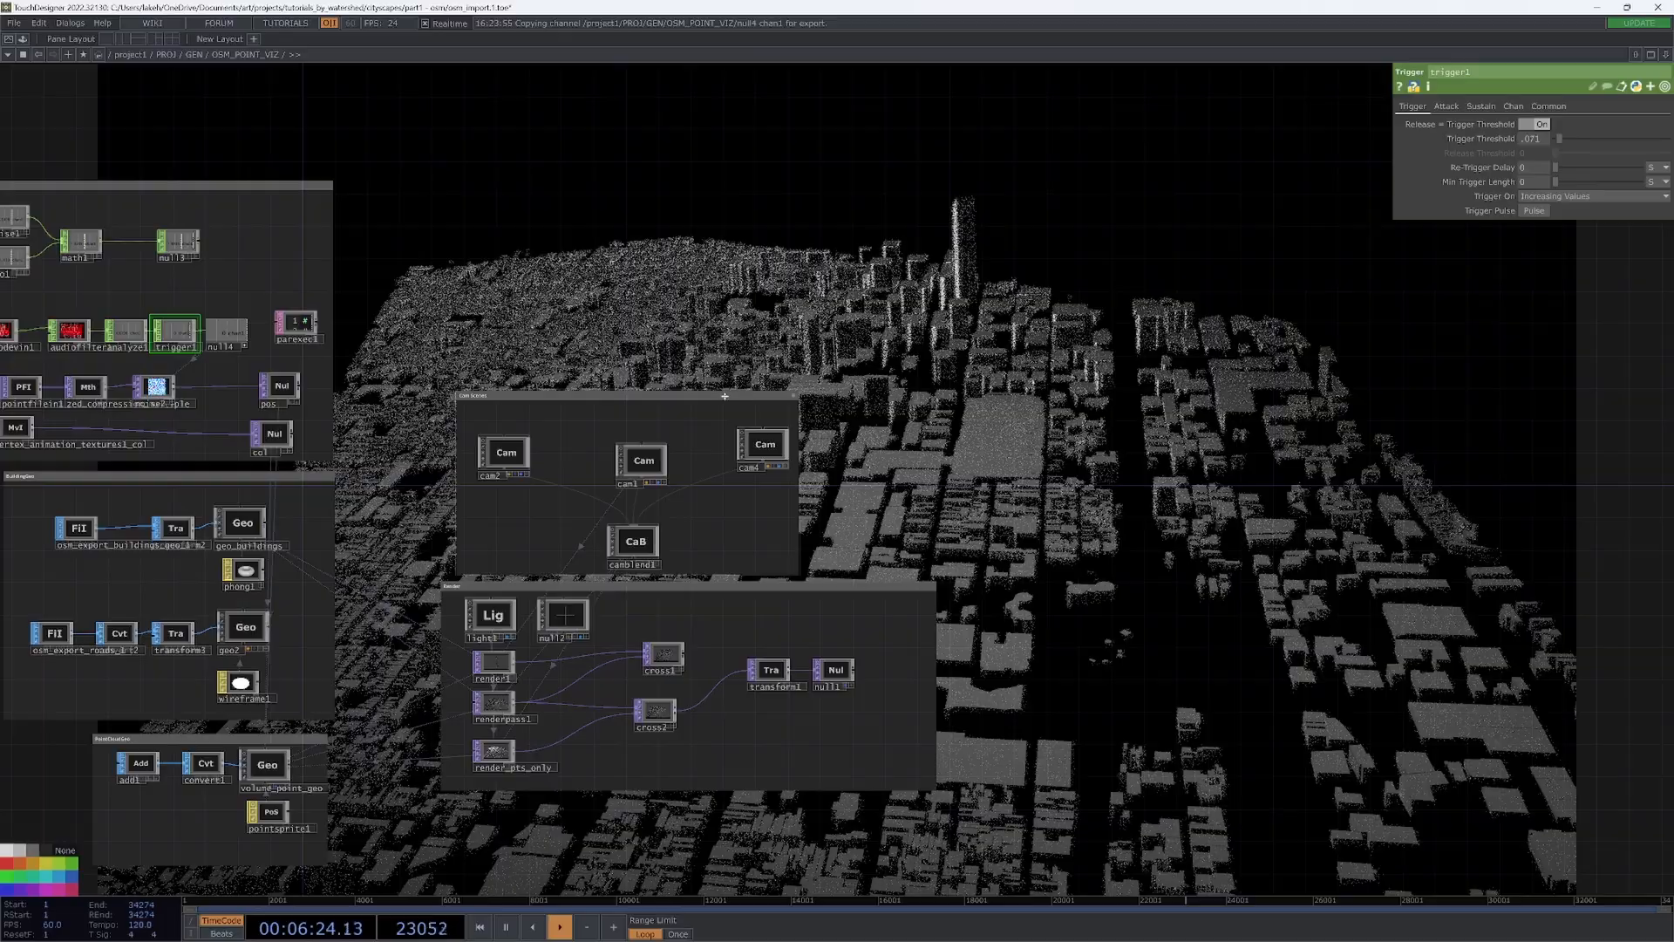
drag(697, 363, 1000, 404)
drag(1540, 482, 1139, 558)
drag(630, 182, 833, 213)
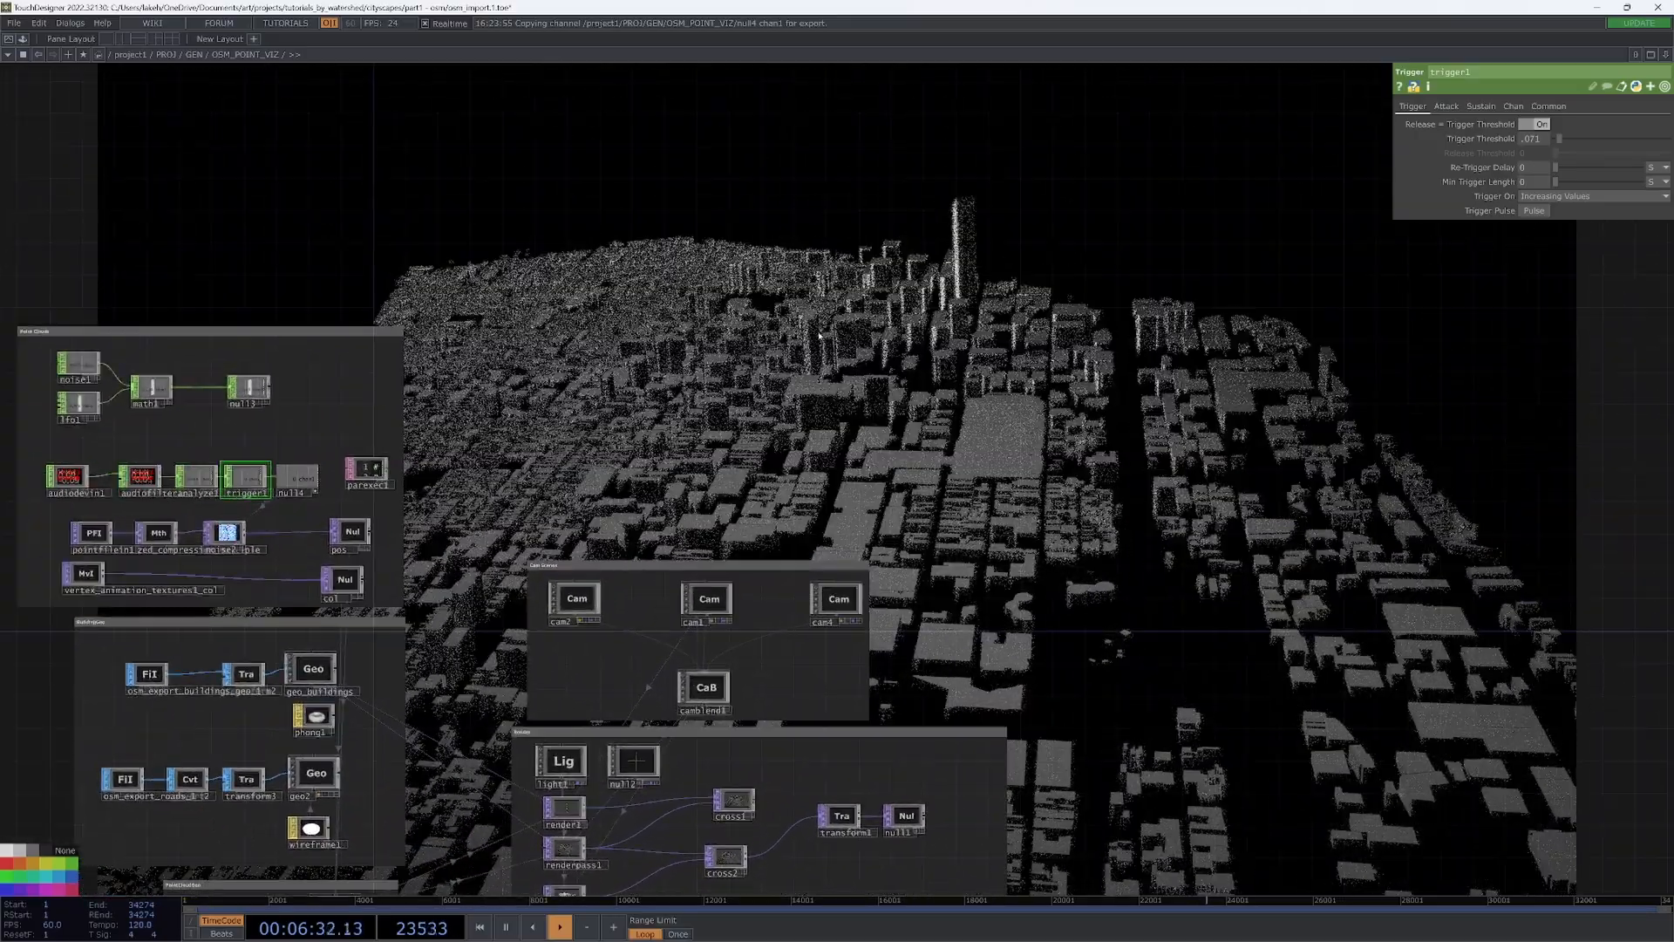
drag(1046, 462, 1070, 340)
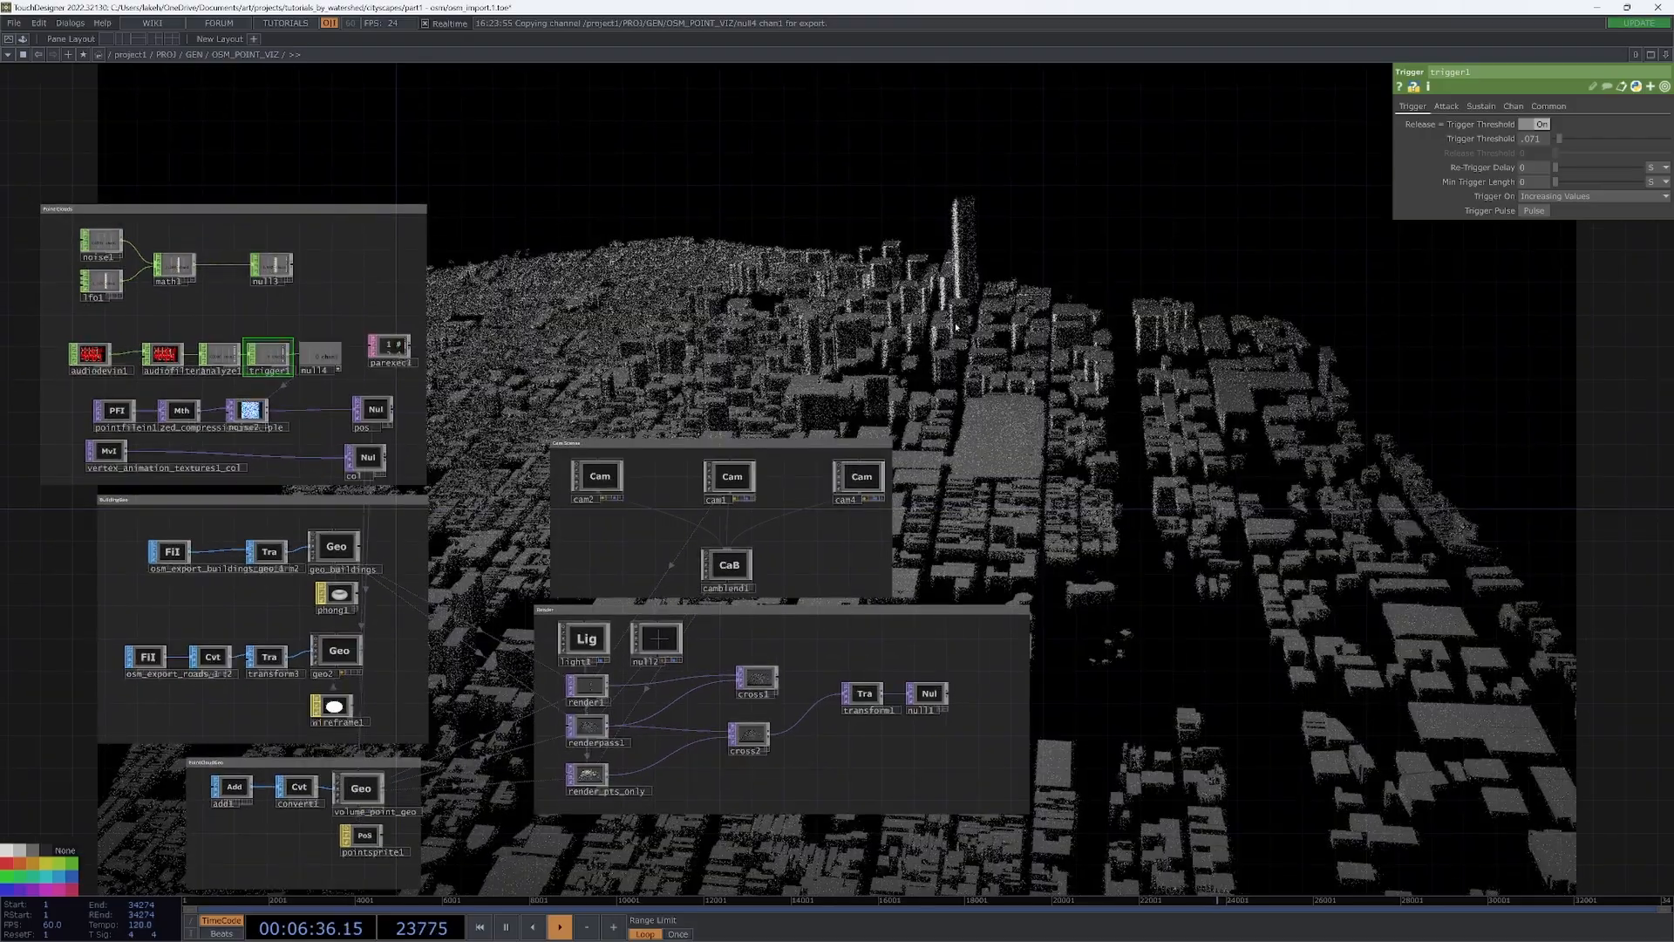
drag(726, 330, 326, 344)
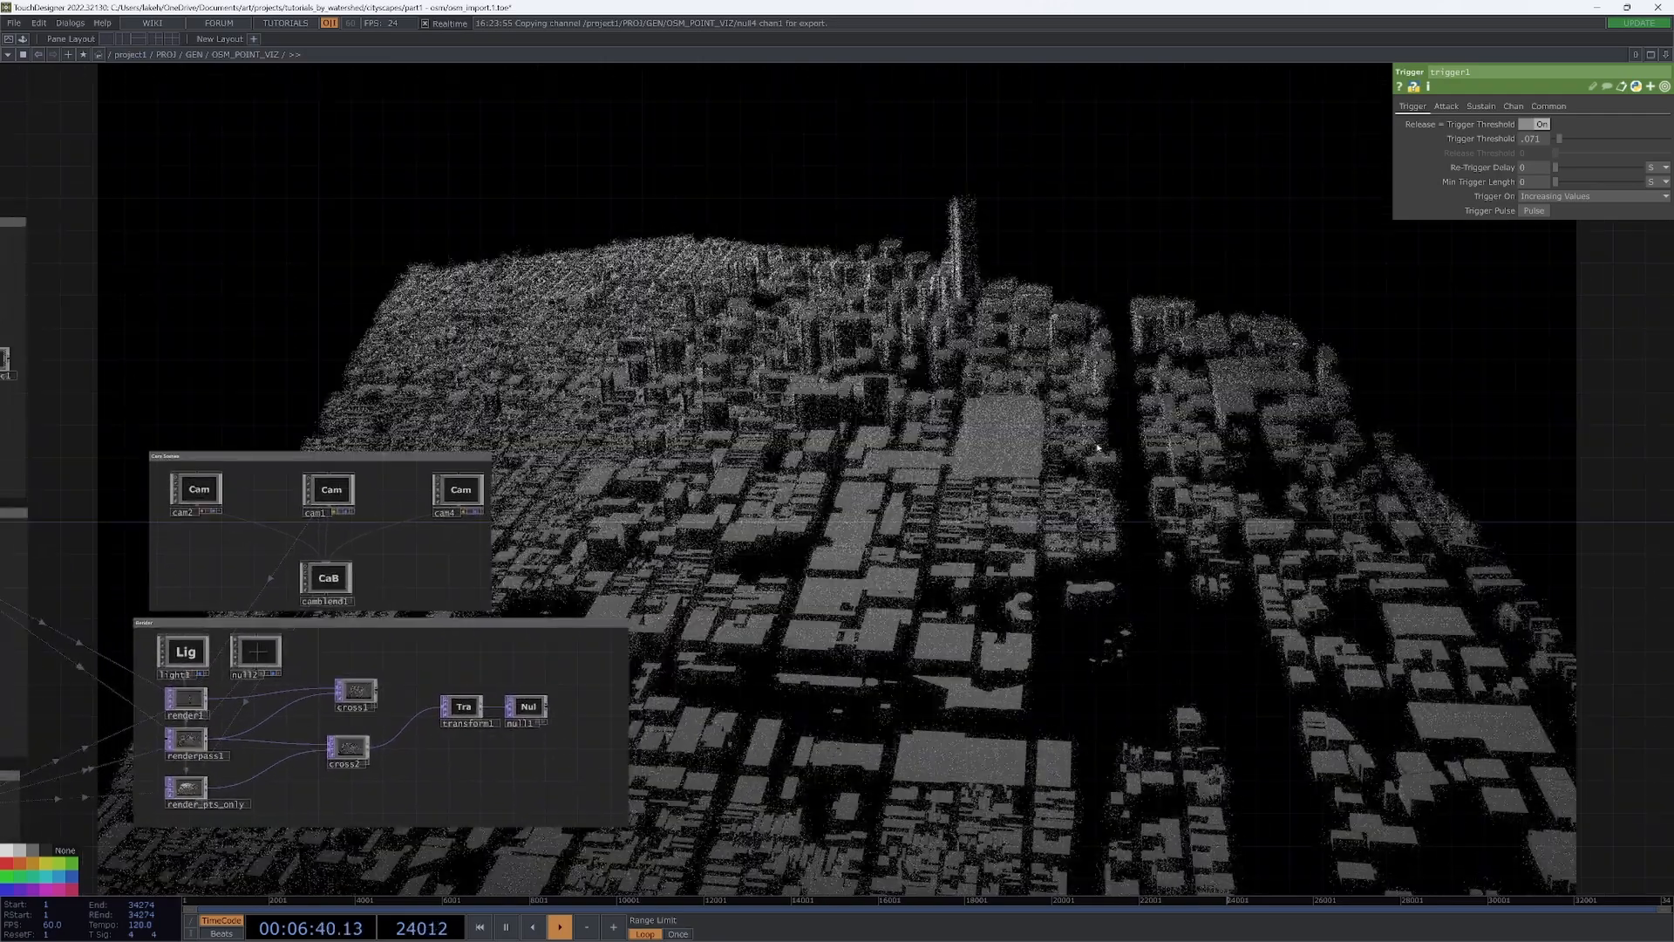
drag(976, 424, 1301, 437)
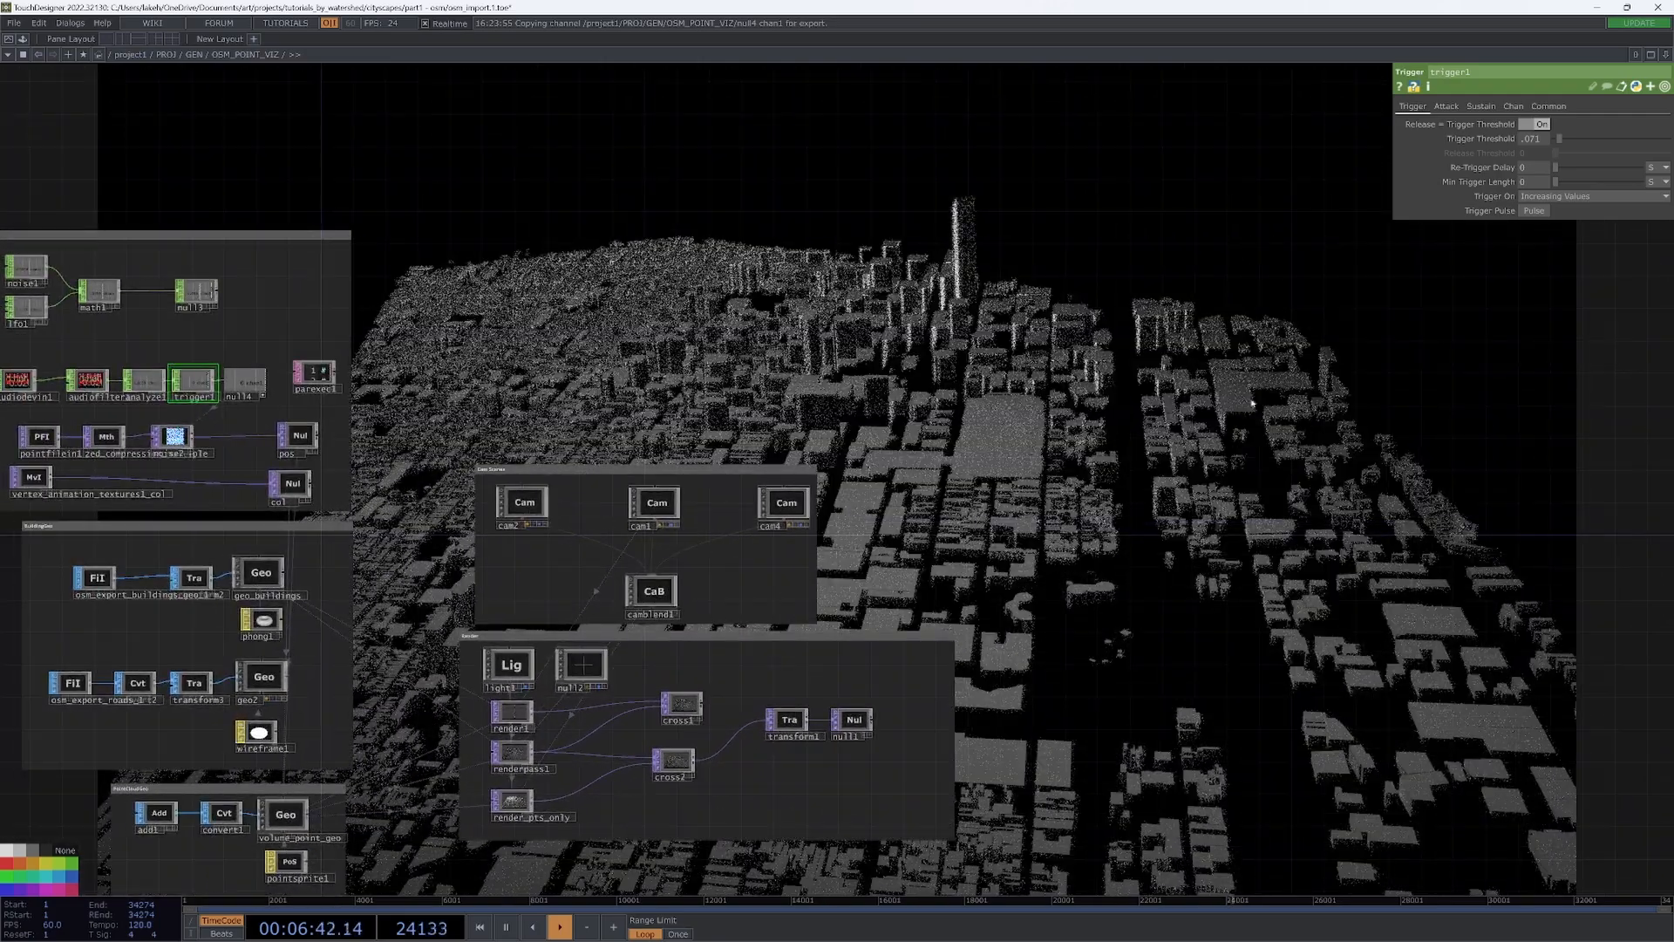
drag(1000, 335, 1096, 247)
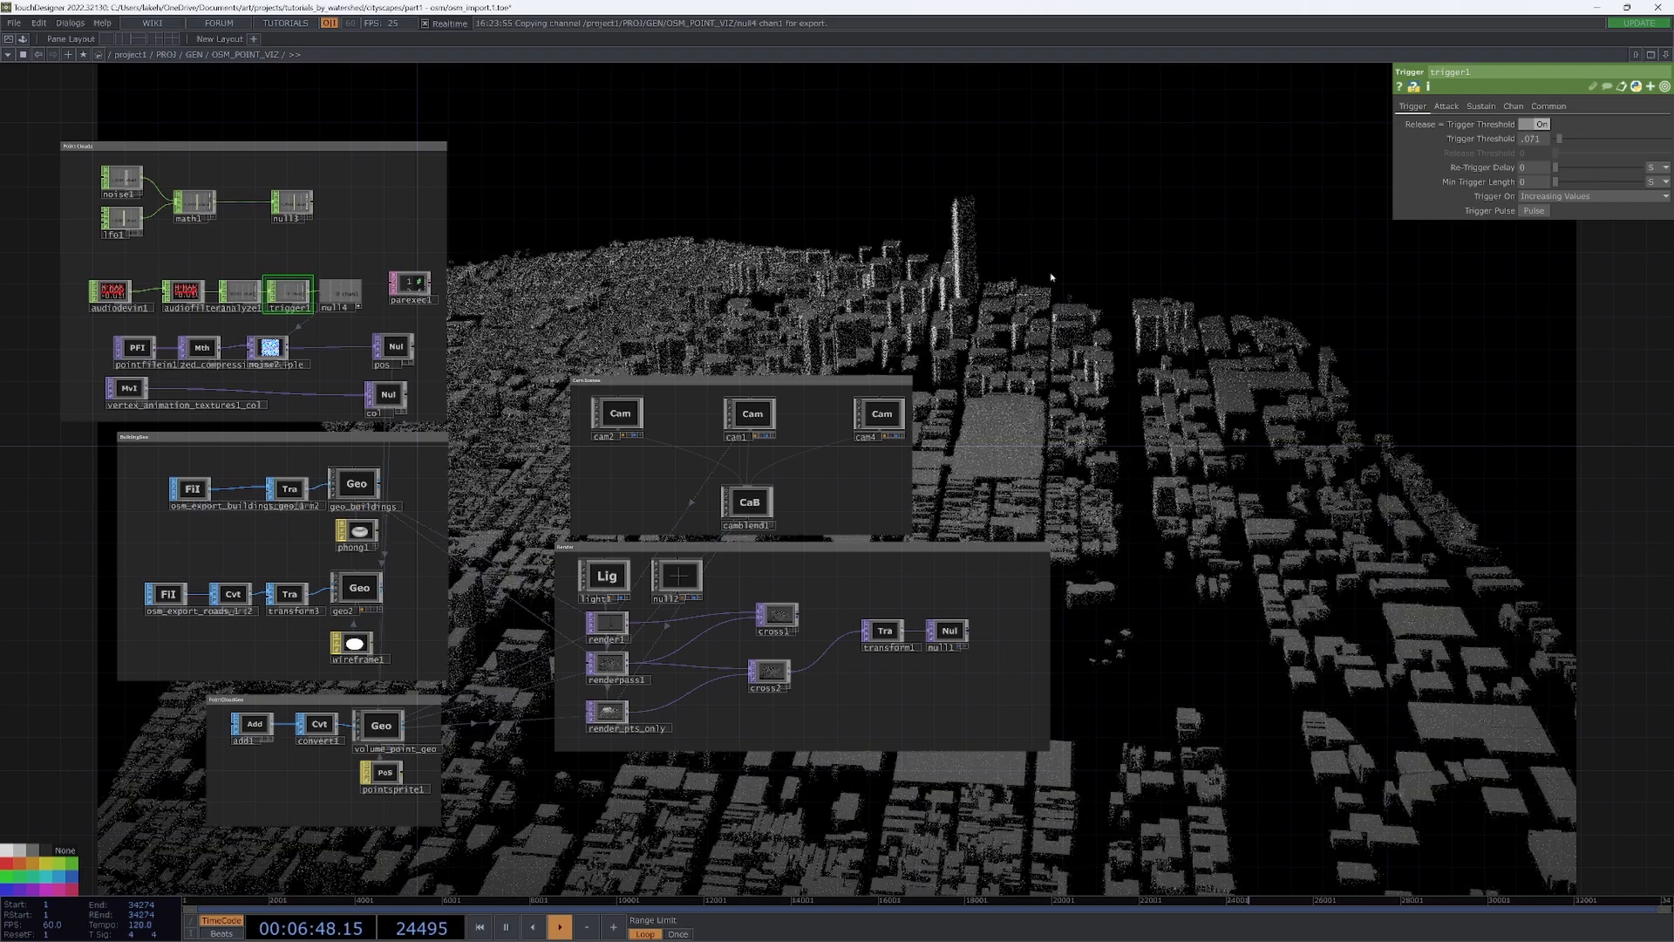
drag(1109, 358, 932, 471)
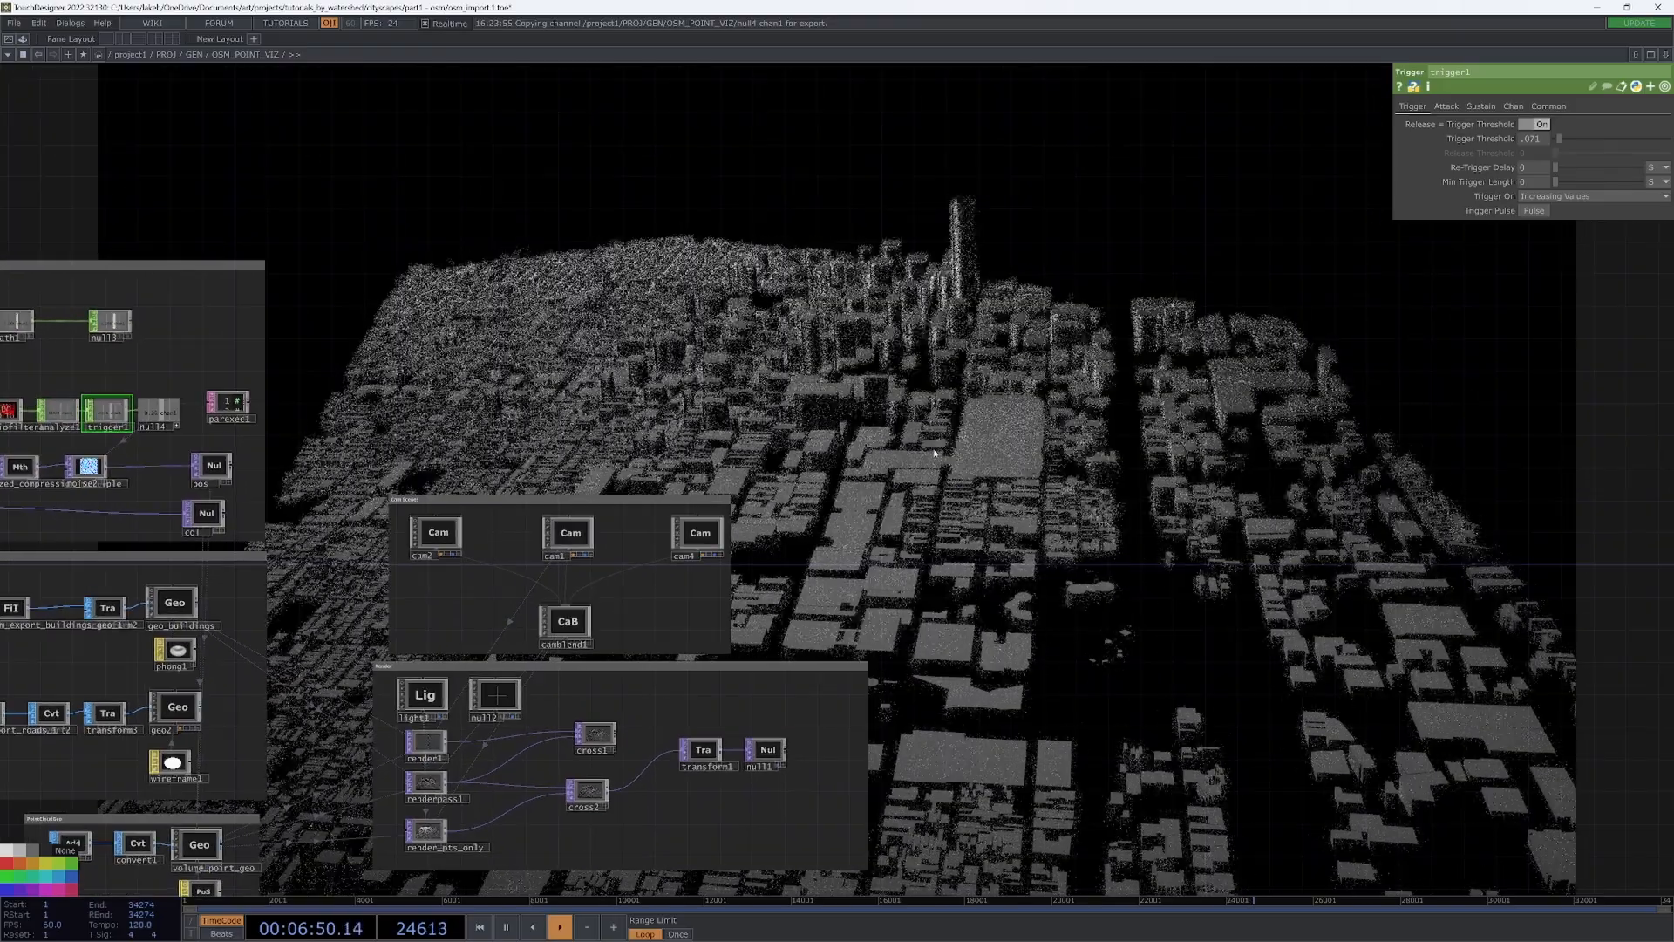